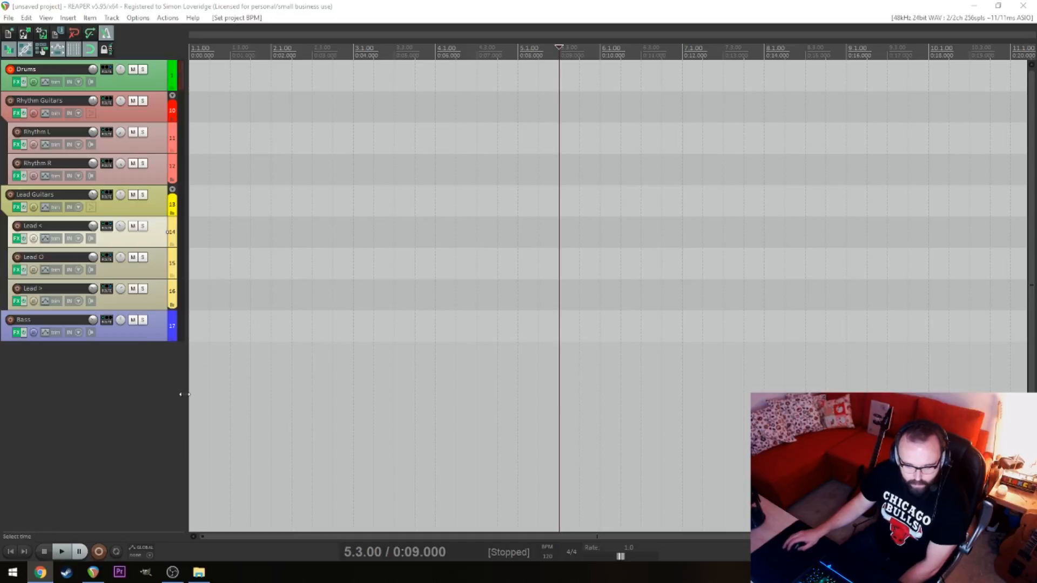
Tap in the project tempo by ear until it settles at about 137 BPM
{"action": "left_click", "coordinate": [86, 390]}
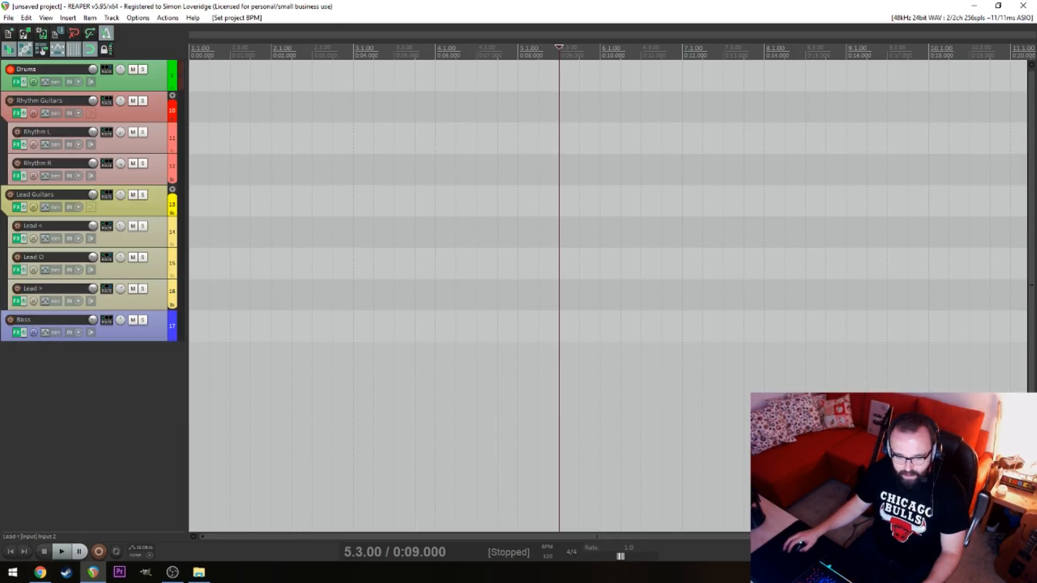
{"action": "key", "text": "alt+Tab"}
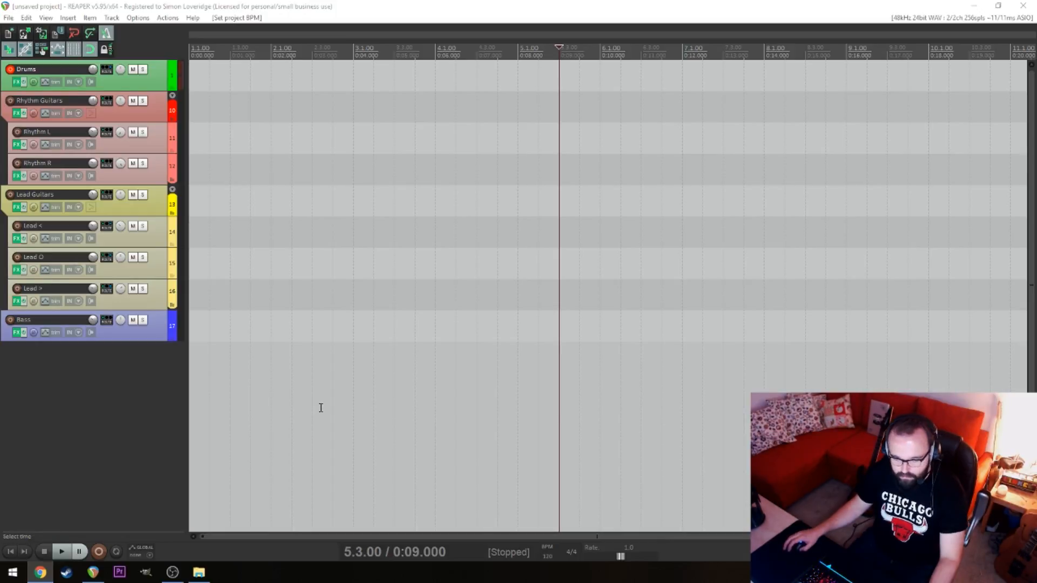
{"action": "left_click", "coordinate": [543, 546]}
{"action": "left_click", "coordinate": [545, 547]}
{"action": "left_click", "coordinate": [545, 547]}
{"action": "left_click", "coordinate": [545, 547]}
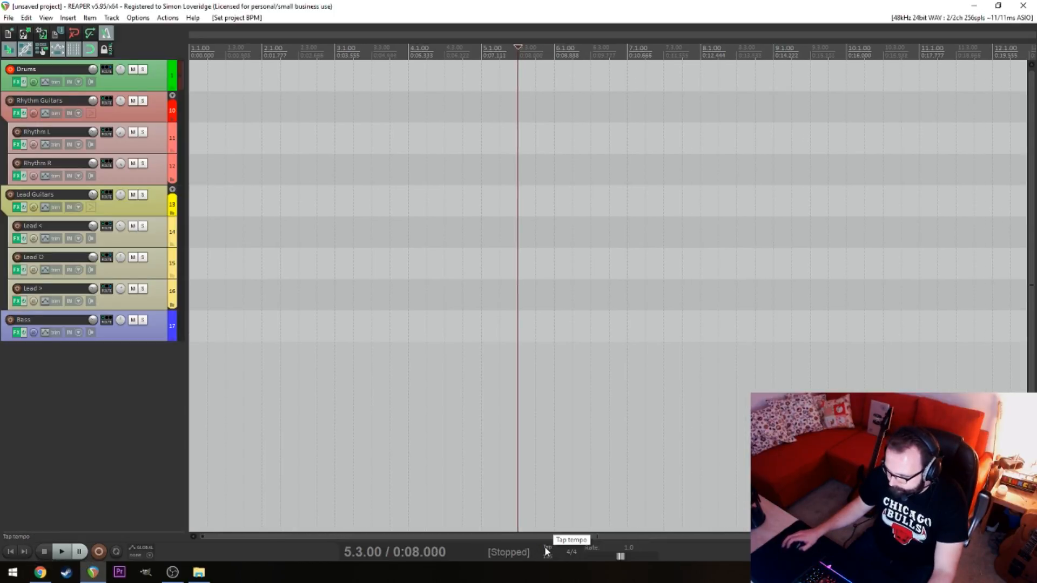
{"action": "left_click", "coordinate": [544, 546]}
{"action": "left_click", "coordinate": [544, 546]}
{"action": "left_click", "coordinate": [545, 546]}
{"action": "left_click", "coordinate": [544, 546]}
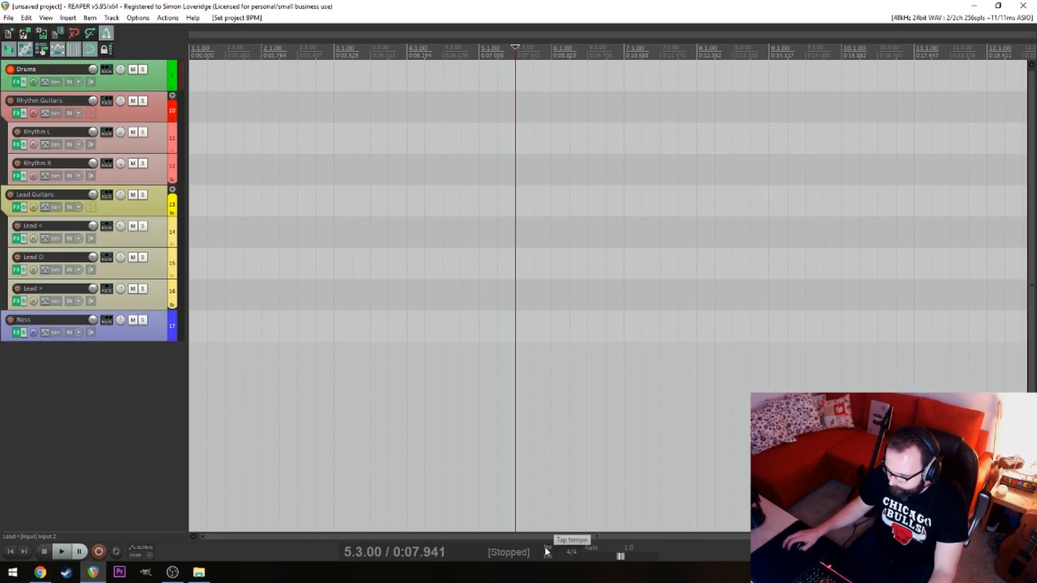
{"action": "left_click", "coordinate": [544, 546]}
{"action": "left_click", "coordinate": [544, 546]}
{"action": "left_click", "coordinate": [544, 546]}
{"action": "left_click", "coordinate": [545, 546]}
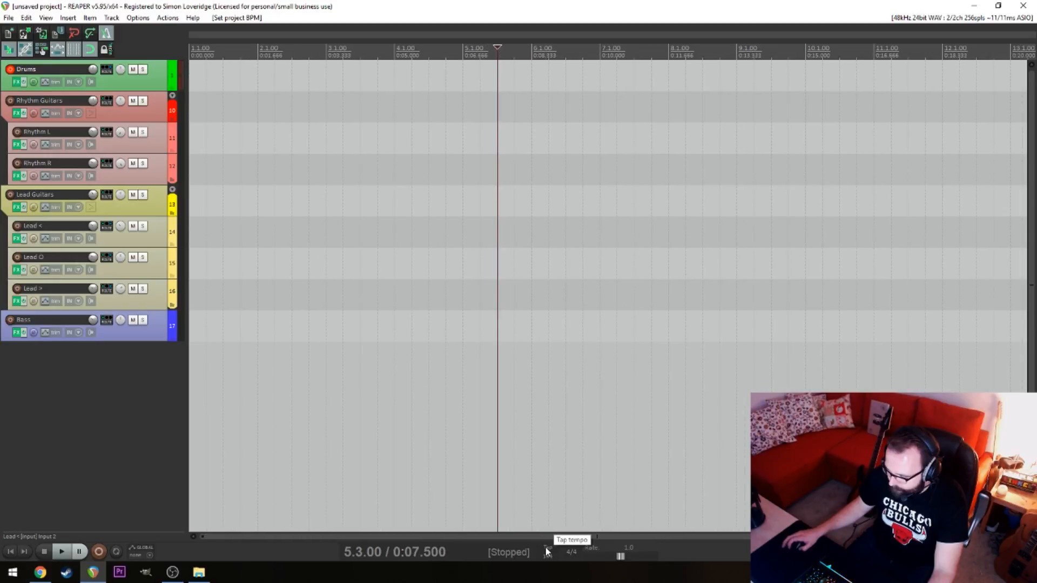
{"action": "left_click", "coordinate": [546, 546]}
{"action": "left_click", "coordinate": [547, 546]}
{"action": "left_click", "coordinate": [548, 546]}
{"action": "left_click", "coordinate": [549, 546]}
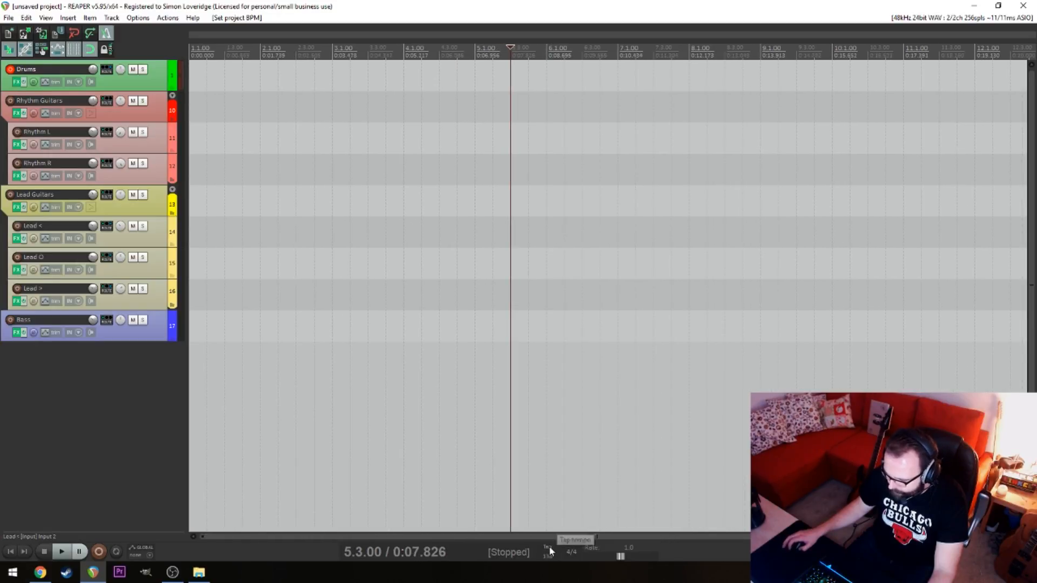
{"action": "left_click", "coordinate": [550, 546]}
{"action": "left_click", "coordinate": [550, 546]}
{"action": "left_click", "coordinate": [549, 547]}
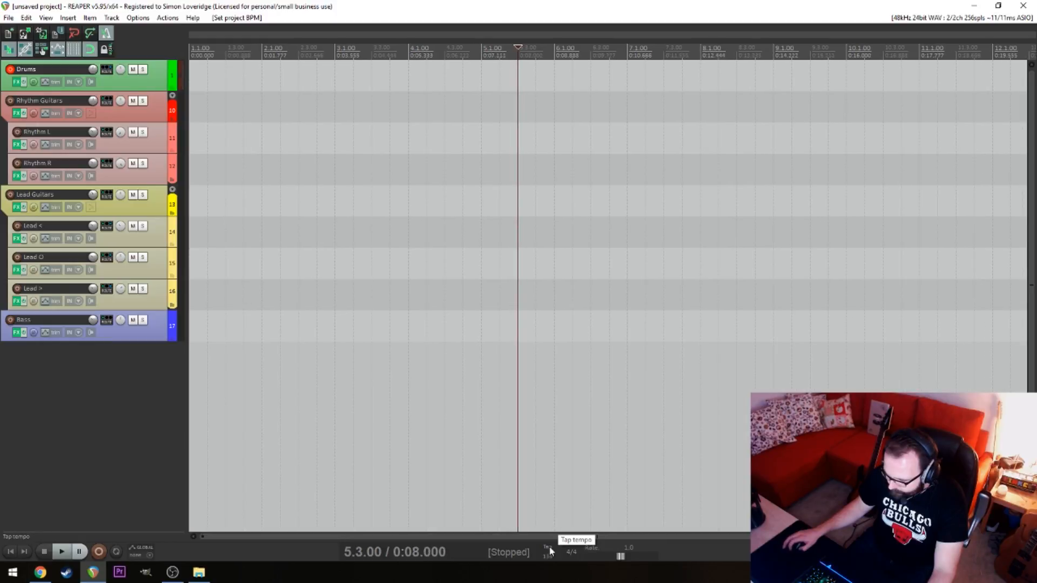
{"action": "left_click", "coordinate": [549, 547]}
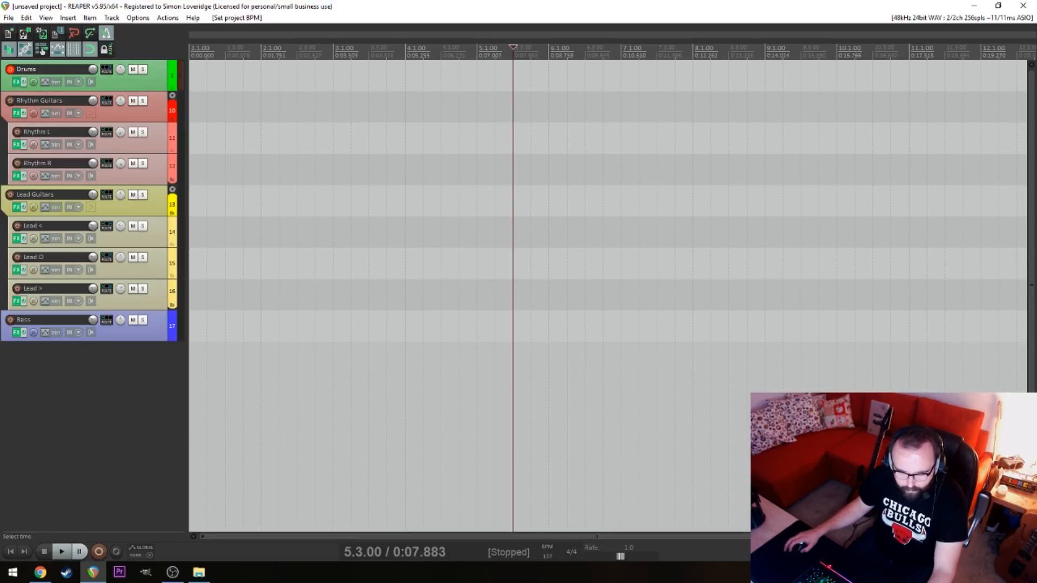
Tap the project tempo again, this time to about 133 BPM
{"action": "left_click", "coordinate": [40, 572]}
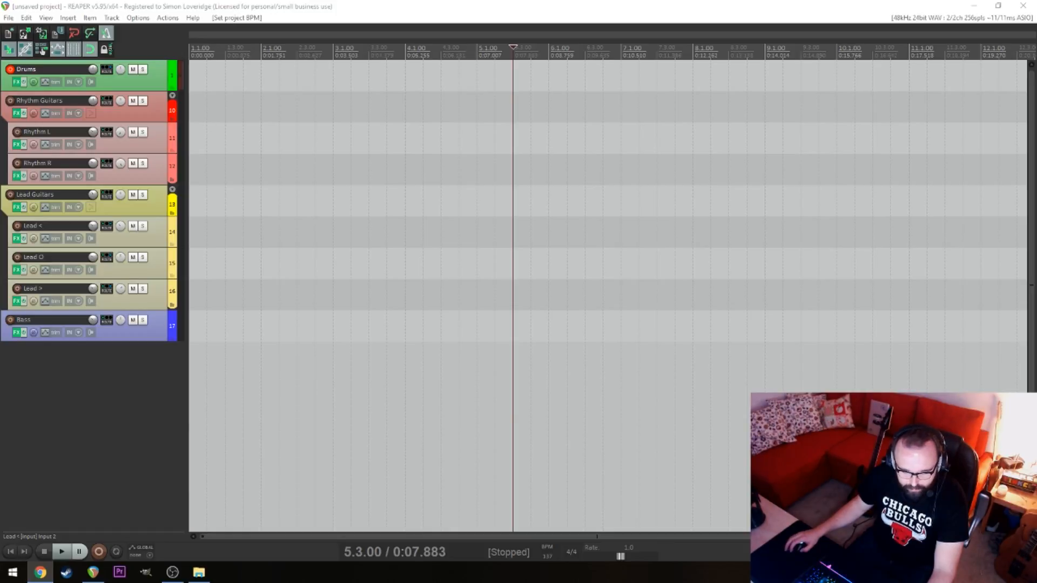
{"action": "left_click", "coordinate": [548, 546]}
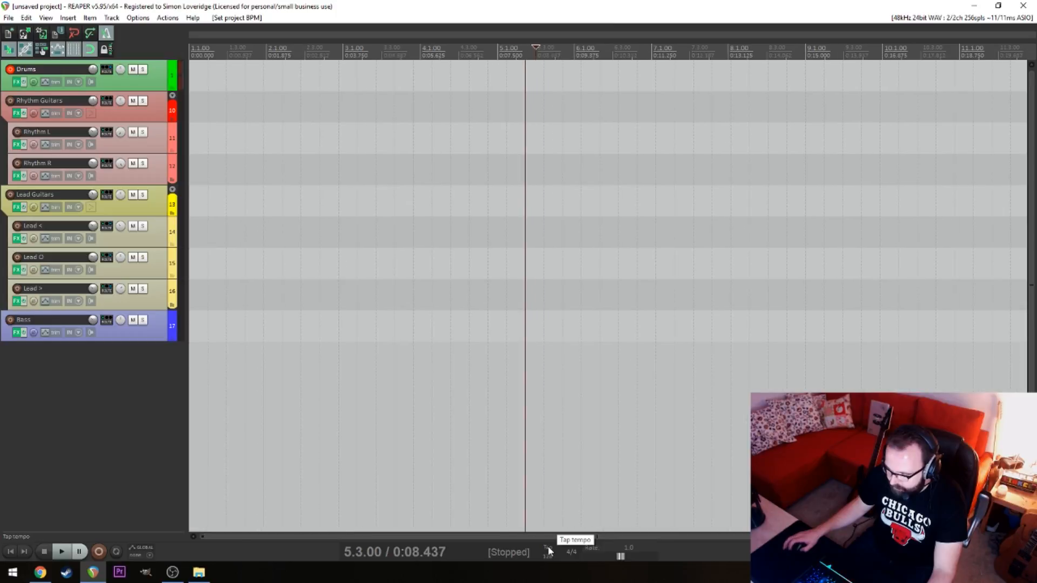
{"action": "left_click", "coordinate": [548, 546]}
{"action": "left_click", "coordinate": [547, 546]}
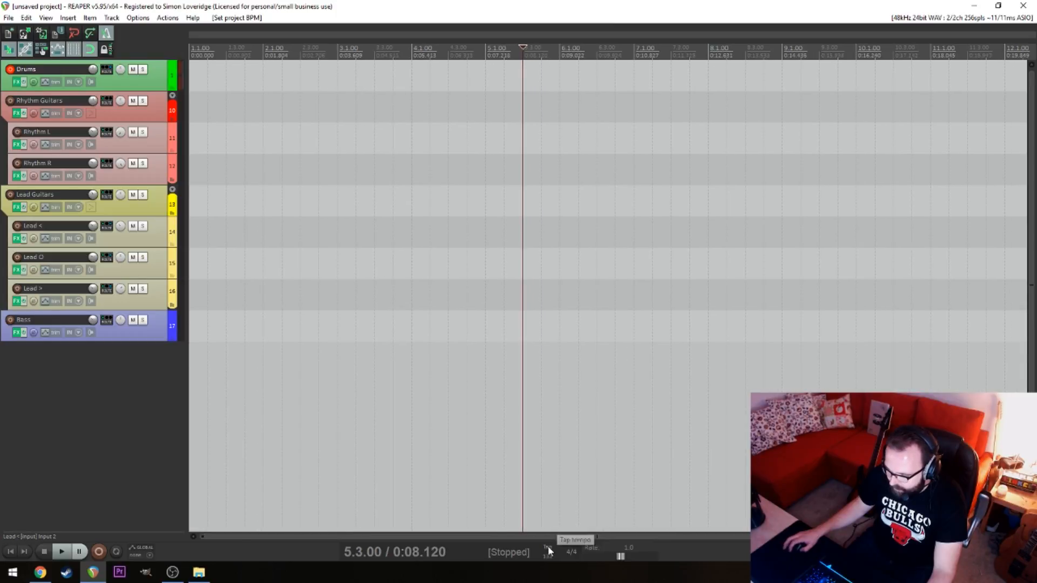
Record a MIDI drum performance on the Drums track from the project start to about bar 29, and return to the start
{"action": "left_click", "coordinate": [483, 162]}
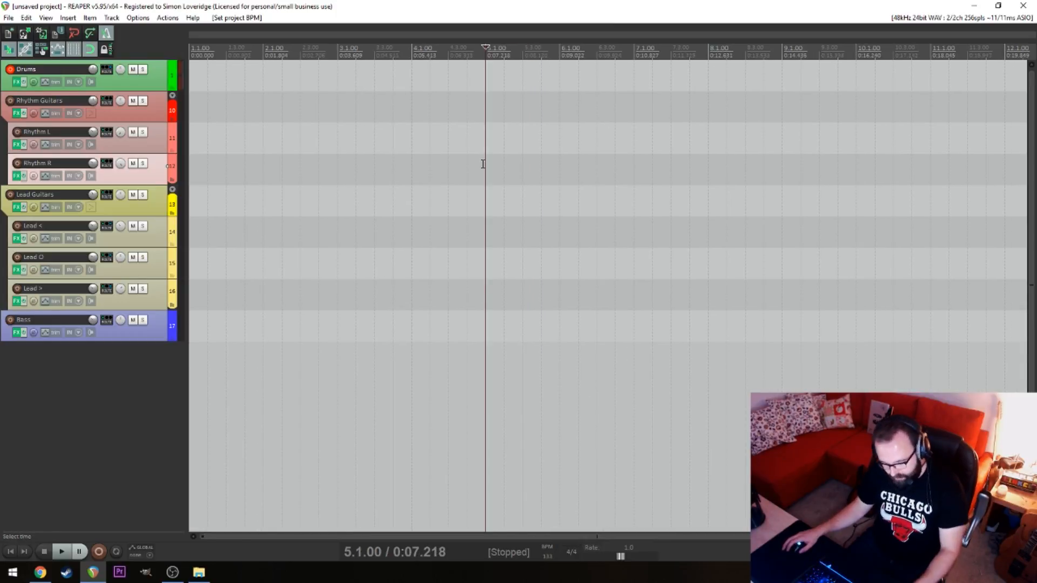
{"action": "key", "text": "Home"}
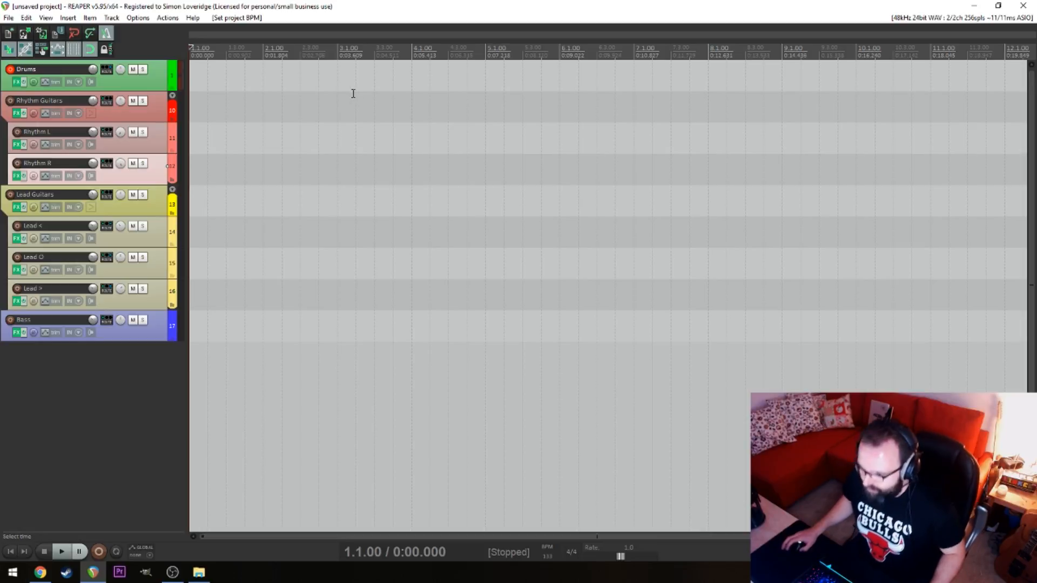
{"action": "left_click", "coordinate": [417, 91]}
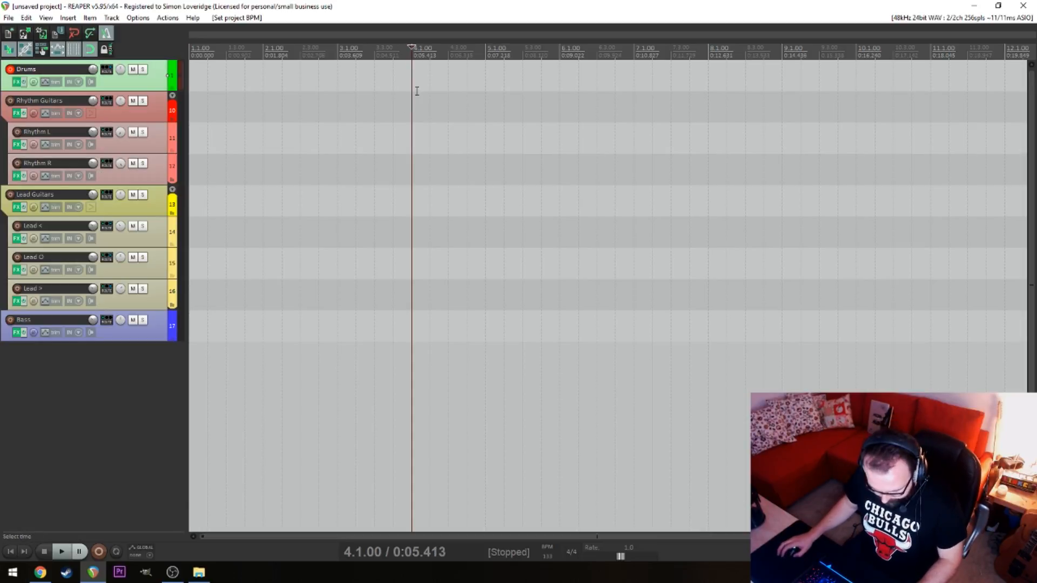
{"action": "key", "text": "Home"}
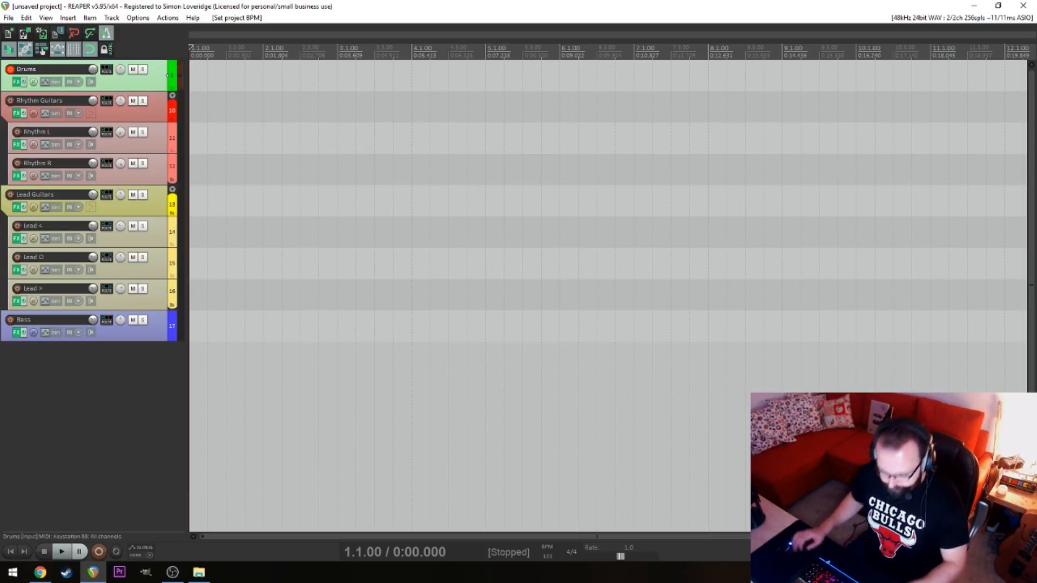
{"action": "key", "text": "ctrl+r"}
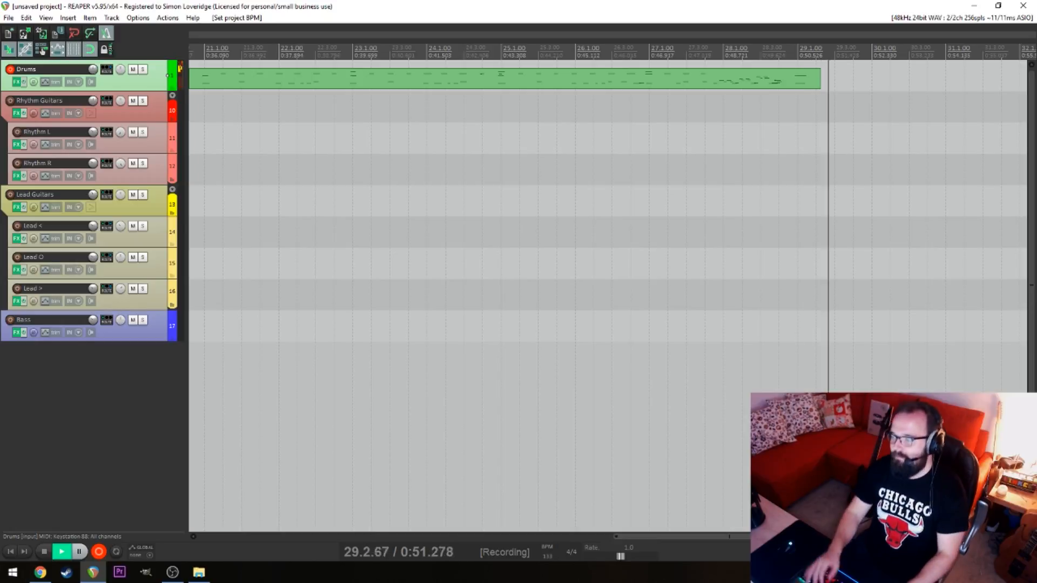
{"action": "key", "text": "space"}
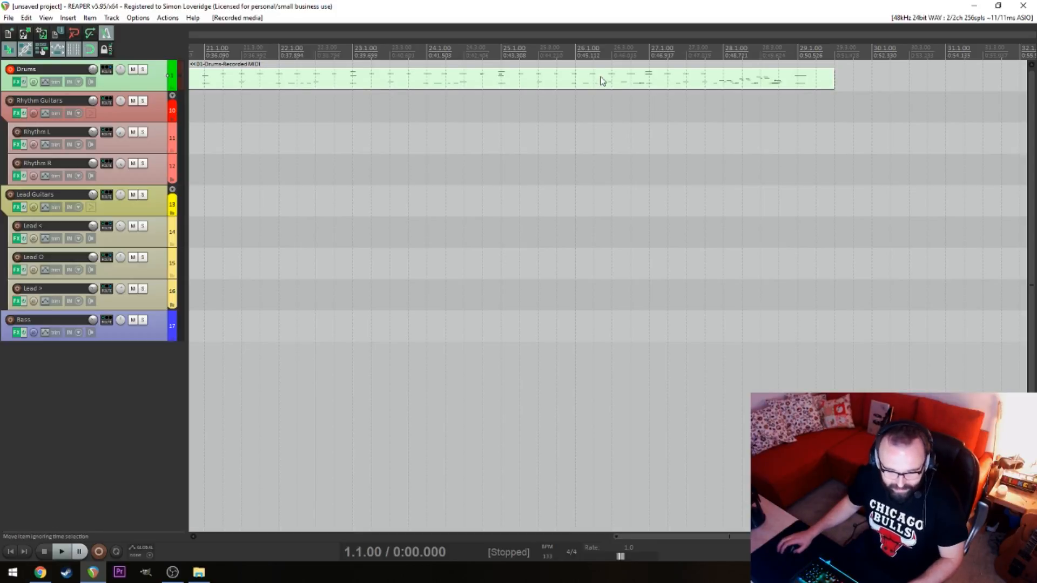
{"action": "left_click", "coordinate": [549, 109]}
{"action": "key", "text": "Home"}
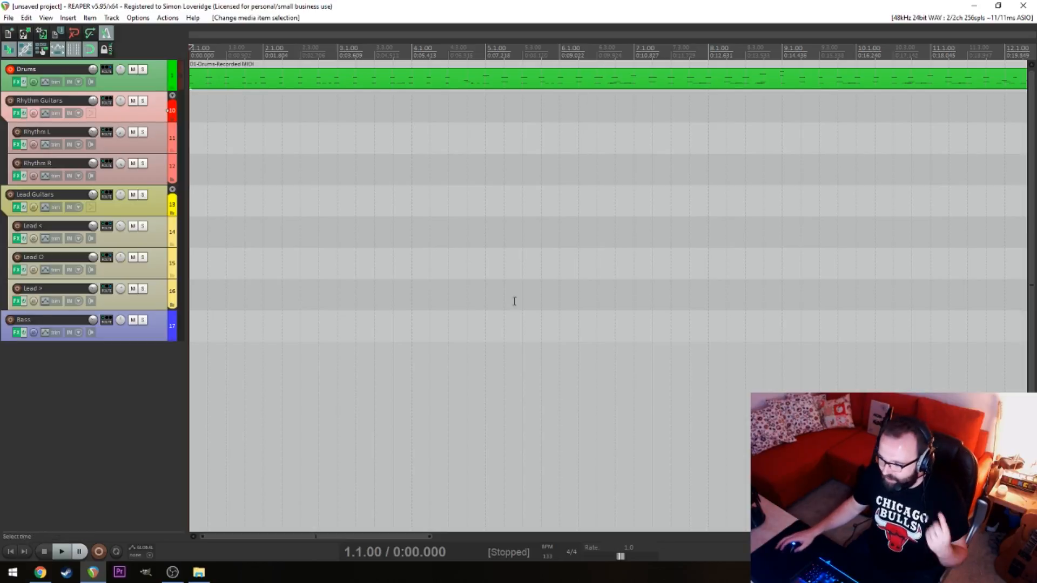
Open the recorded drum take in the MIDI editor and maximize the editor window
{"action": "left_click", "coordinate": [448, 340]}
{"action": "key", "text": "Home"}
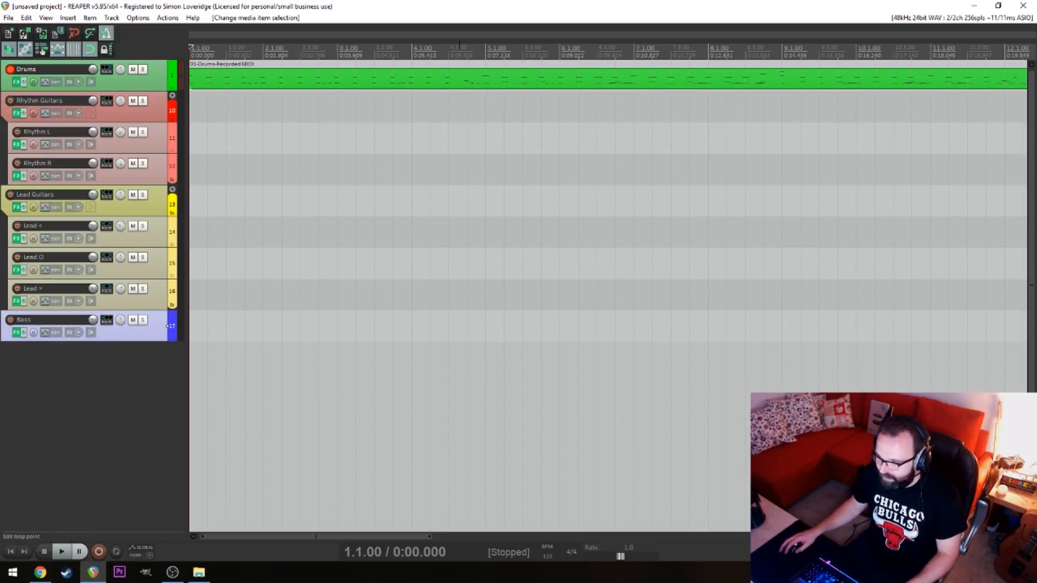
{"action": "double_click", "coordinate": [456, 80]}
{"action": "scroll", "coordinate": [490, 166], "scroll_direction": "up", "scroll_amount": 6}
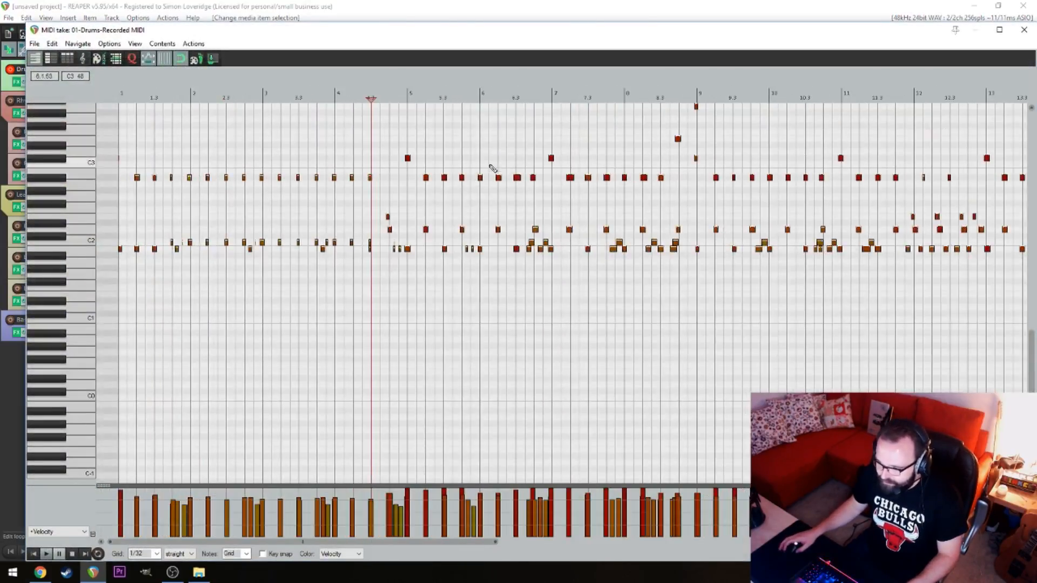
{"action": "double_click", "coordinate": [615, 36]}
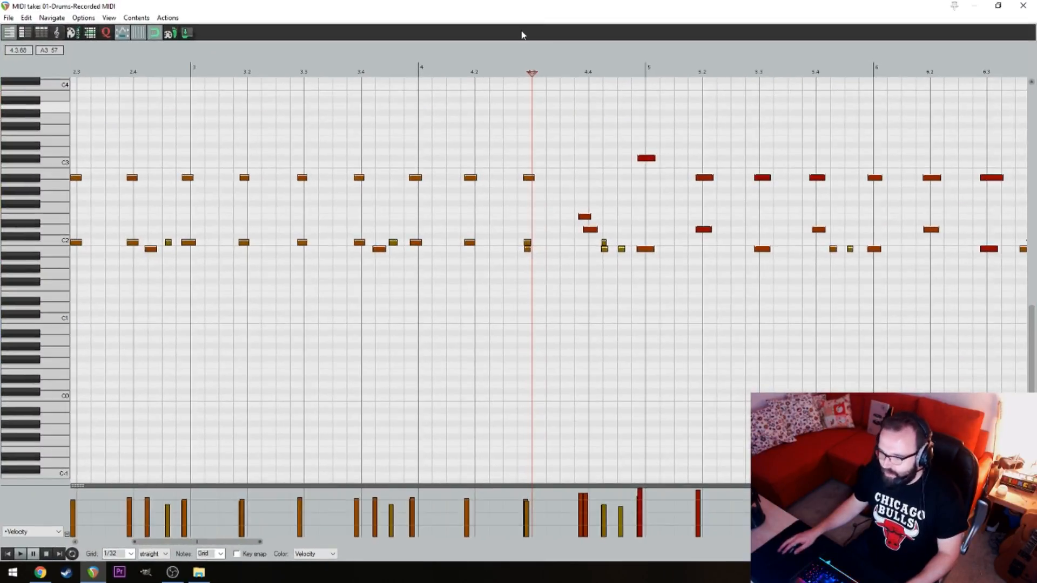
Select all notes in the drum take and shift them slightly later to line up with the beats
{"action": "left_click_drag", "start_coordinate": [510, 126], "coordinate": [315, 191]}
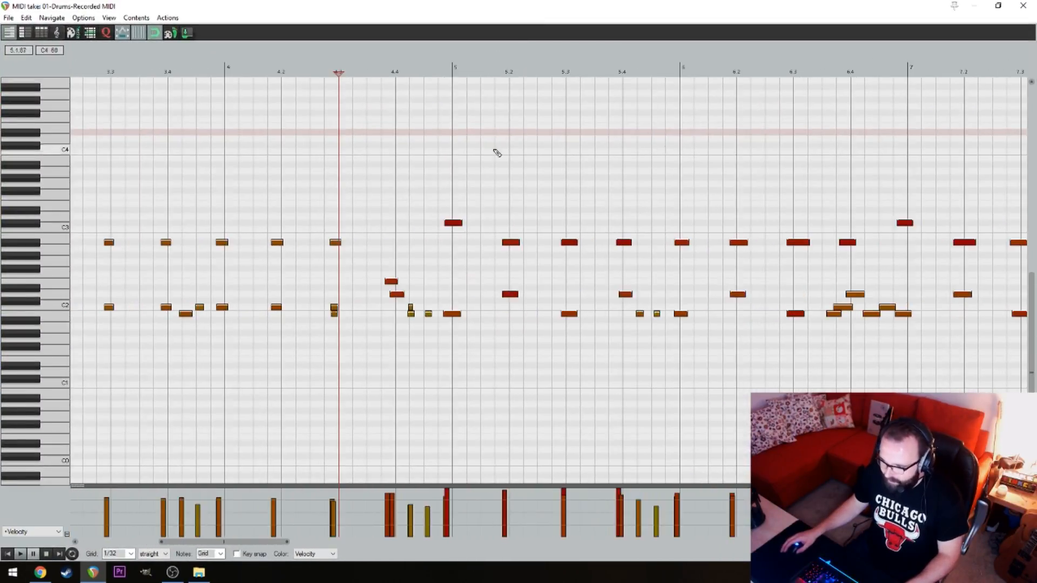
{"action": "left_click_drag", "start_coordinate": [679, 153], "coordinate": [350, 191]}
{"action": "left_click_drag", "start_coordinate": [673, 172], "coordinate": [445, 220]}
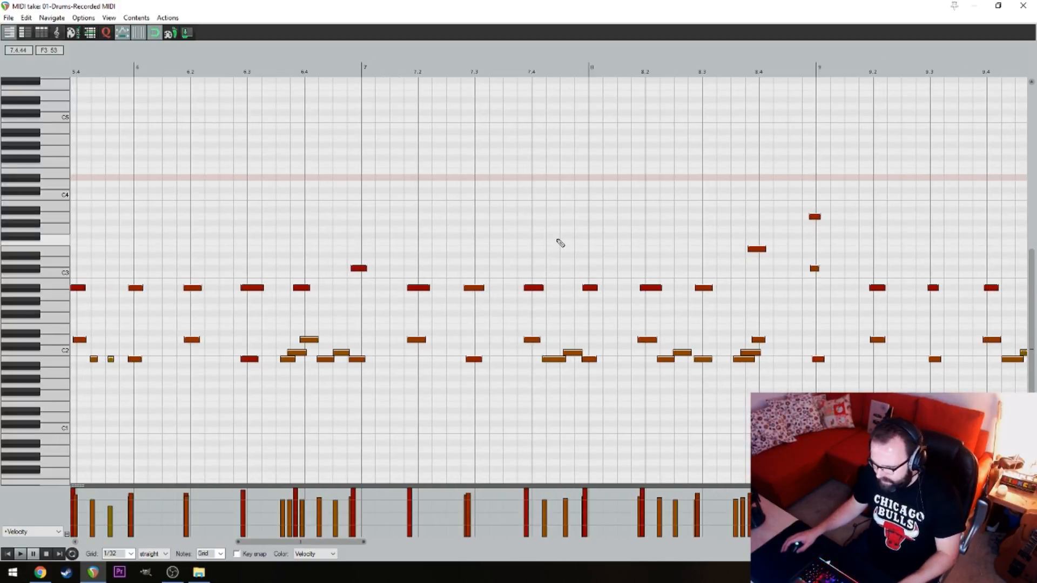
{"action": "key", "text": "ctrl+a"}
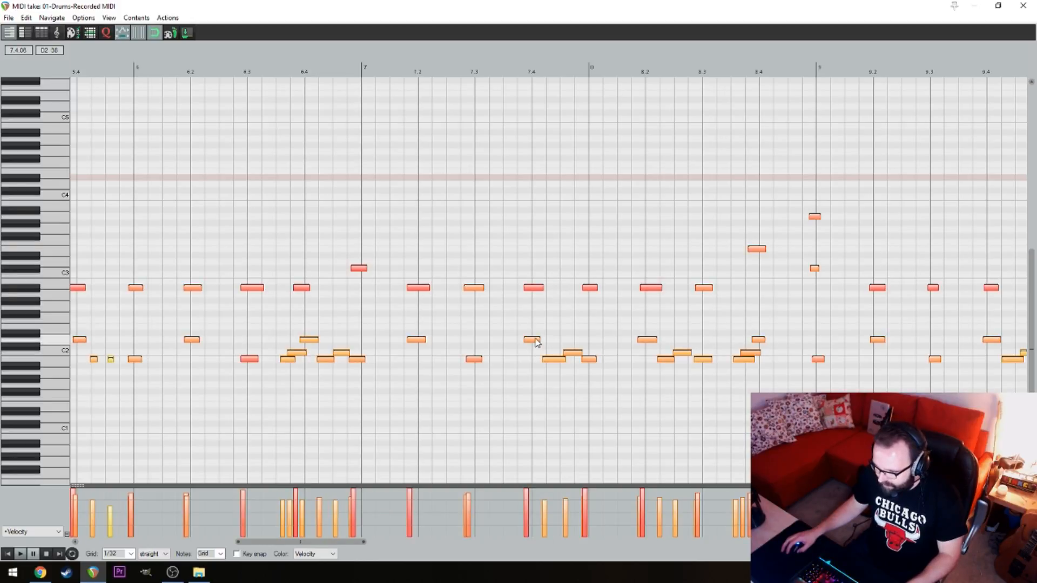
{"action": "left_click_drag", "start_coordinate": [534, 343], "coordinate": [558, 347]}
Quantize the positions of the selected notes to a 1/16 triplet grid at 100% strength
{"action": "key", "text": "ctrl+q"}
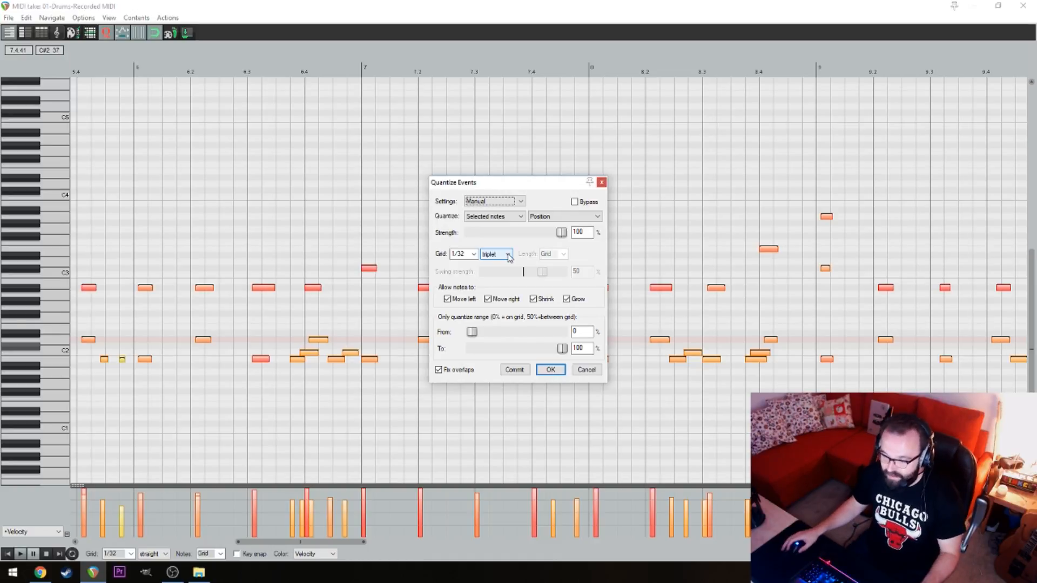
{"action": "left_click", "coordinate": [474, 254]}
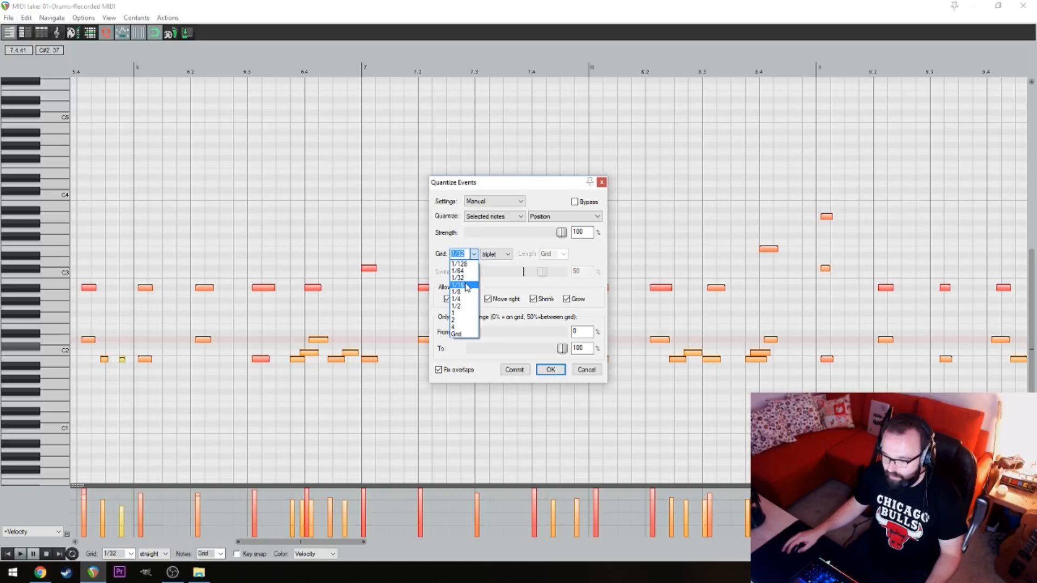
{"action": "left_click", "coordinate": [459, 284]}
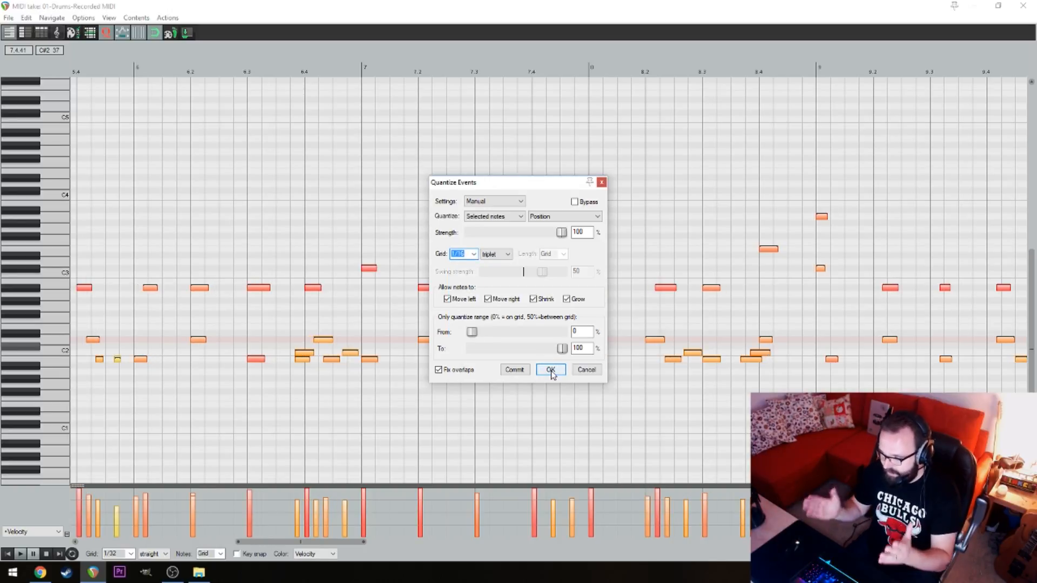
{"action": "left_click", "coordinate": [551, 370]}
Move the opening C#3 crash and kick notes to the start of bar 1, and the following kick back to beat 1.2
{"action": "left_click_drag", "start_coordinate": [369, 197], "coordinate": [905, 164]}
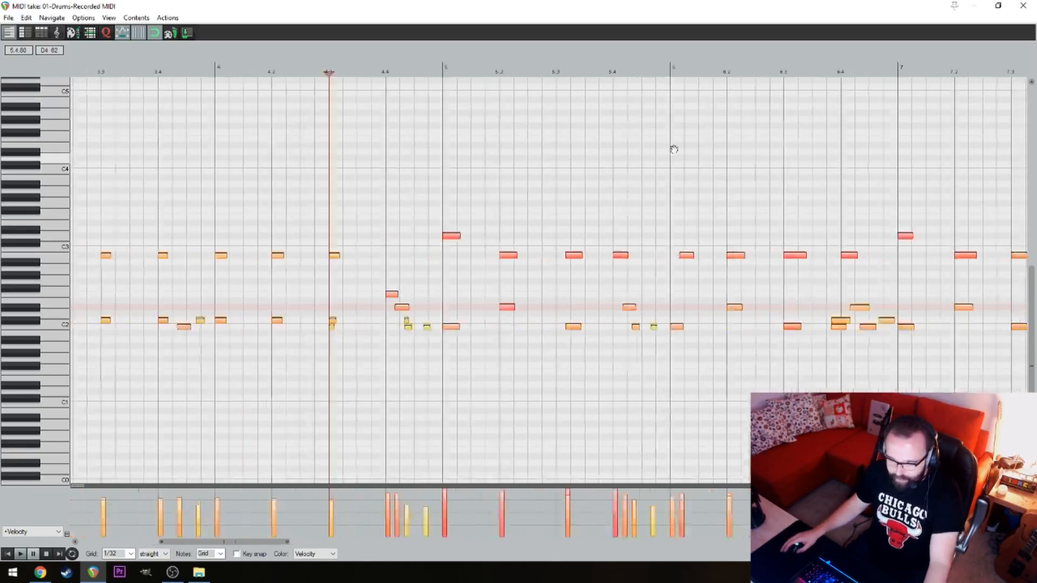
{"action": "left_click_drag", "start_coordinate": [220, 179], "coordinate": [759, 175]}
{"action": "left_click_drag", "start_coordinate": [613, 172], "coordinate": [702, 196]}
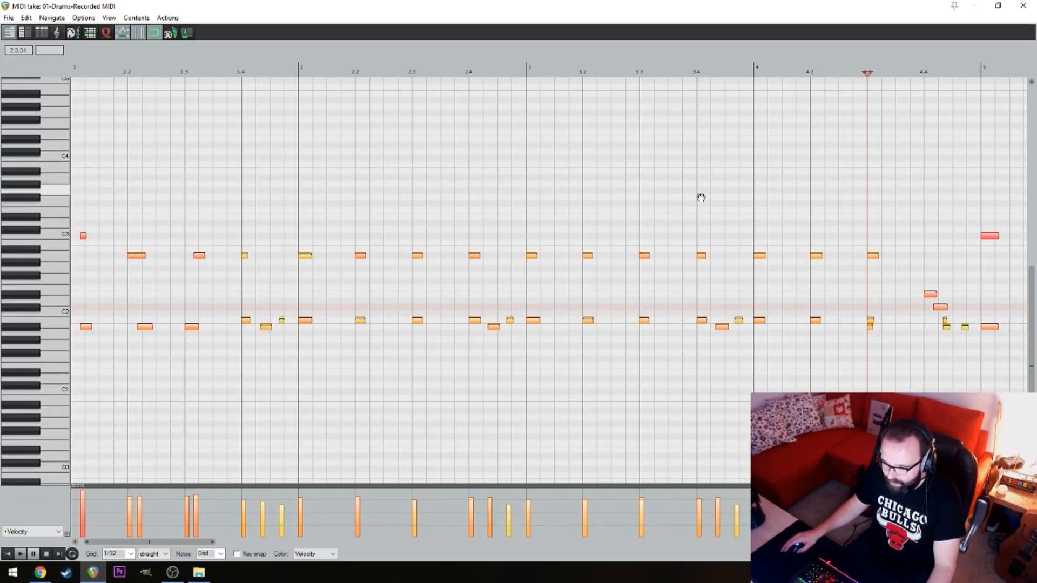
{"action": "left_click", "coordinate": [385, 170]}
{"action": "key", "text": "w"}
{"action": "left_click_drag", "start_coordinate": [76, 230], "coordinate": [100, 366]}
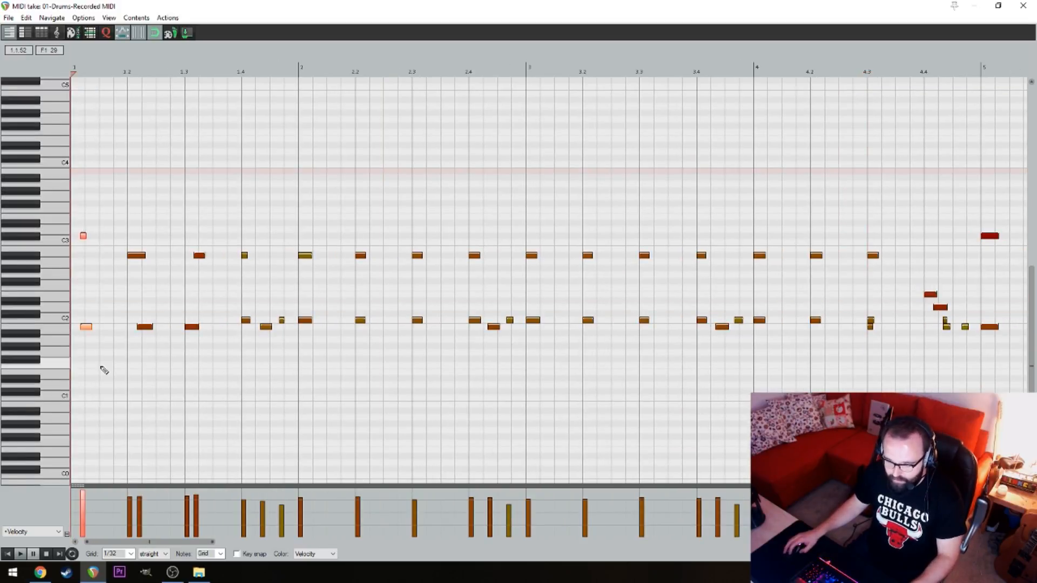
{"action": "left_click_drag", "start_coordinate": [86, 328], "coordinate": [74, 328]}
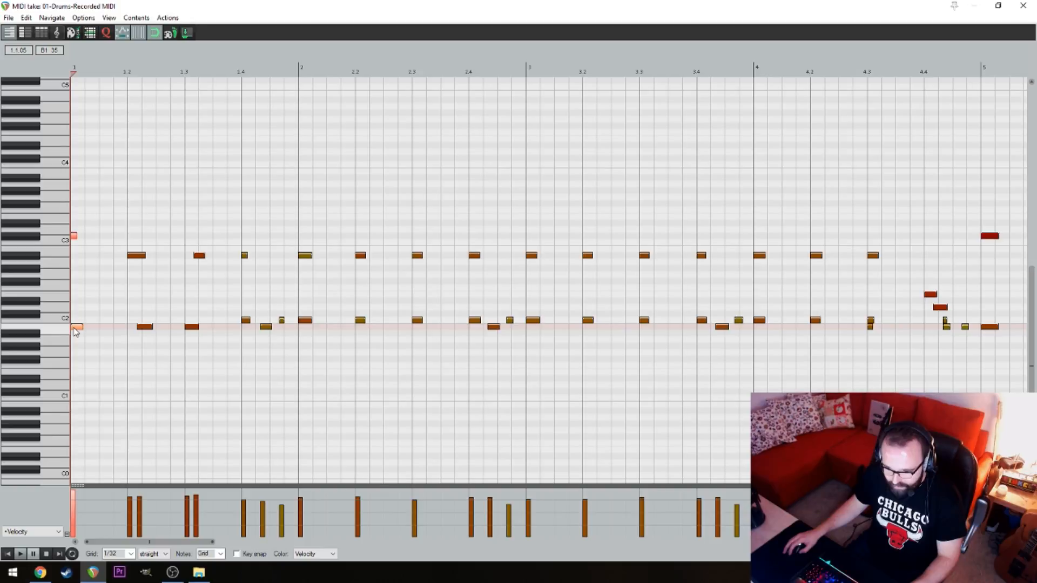
{"action": "left_click_drag", "start_coordinate": [145, 331], "coordinate": [135, 334]}
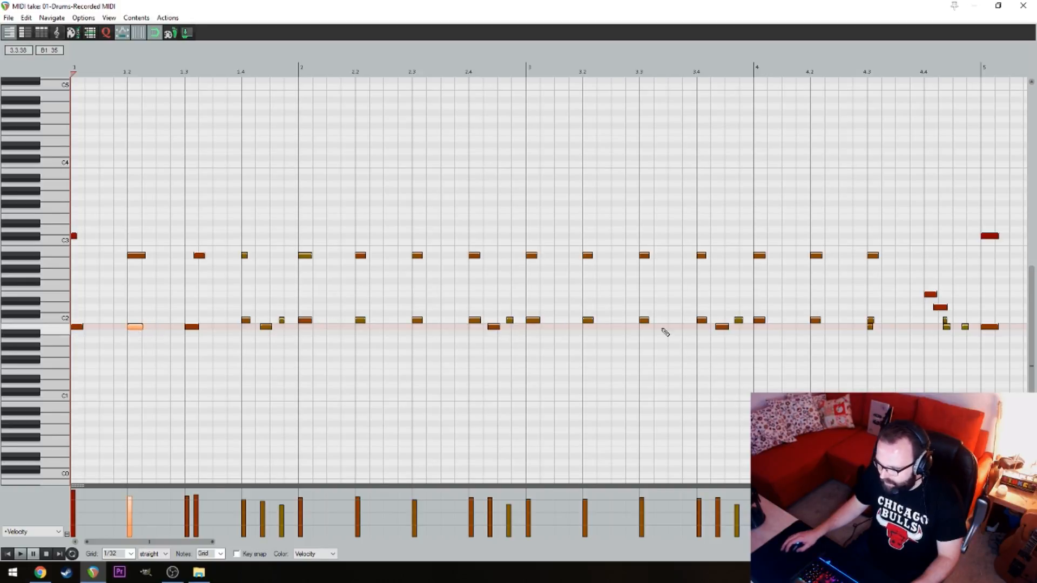
Return the edit cursor to the start of the drum take
{"action": "left_click", "coordinate": [679, 185]}
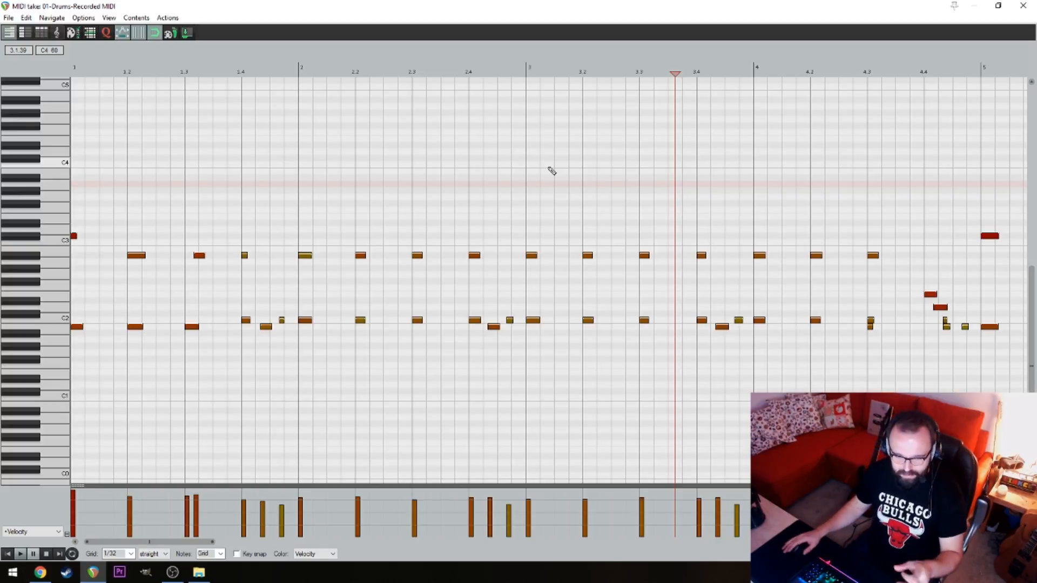
{"action": "left_click", "coordinate": [526, 147]}
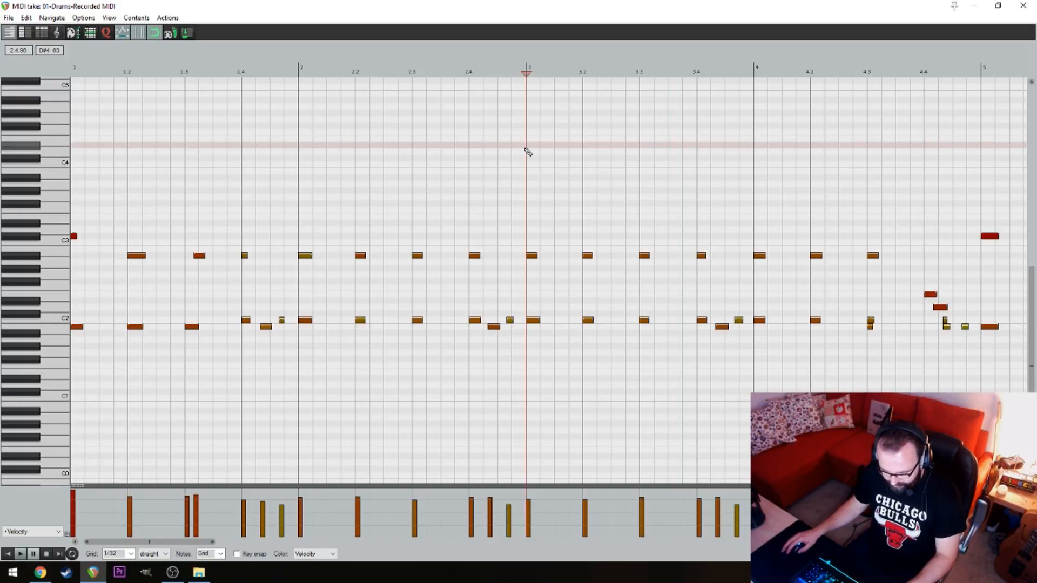
{"action": "key", "text": "Home"}
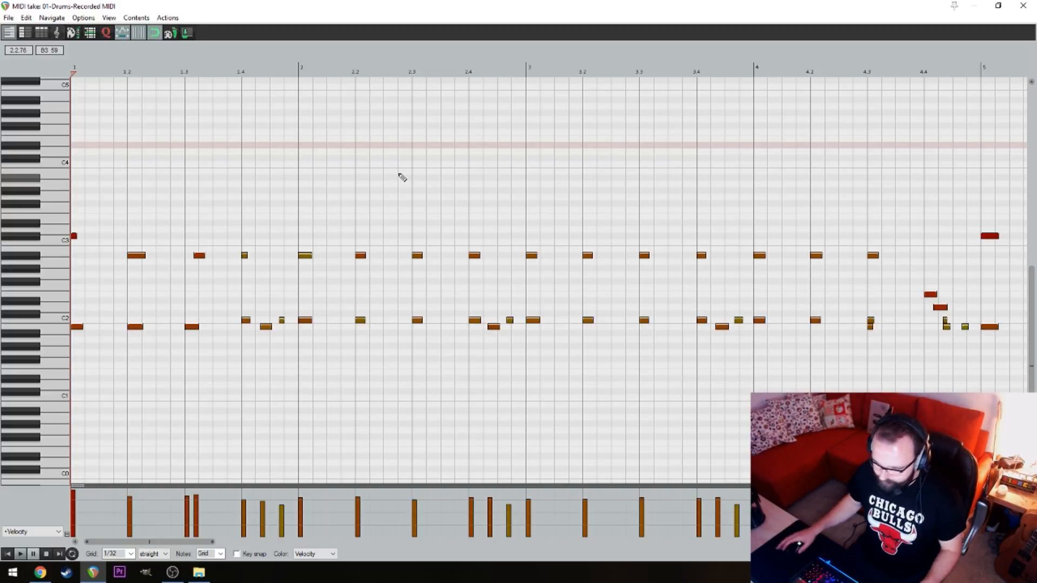
Play the opening, delete the late A#2 hi-hat note after beat 1.3 and insert a new one on beat 1.3
{"action": "left_click", "coordinate": [361, 173]}
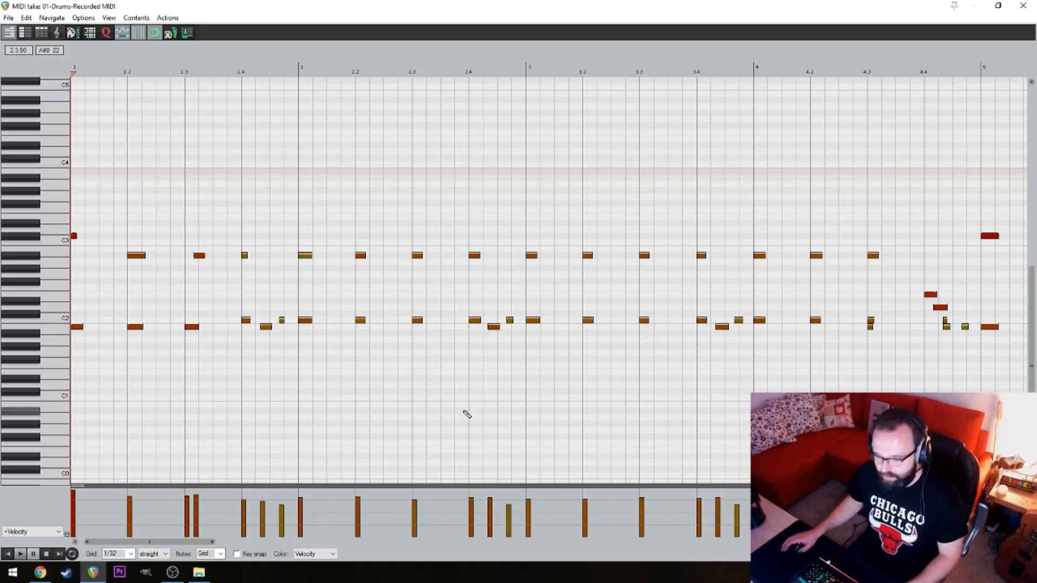
{"action": "key", "text": "space"}
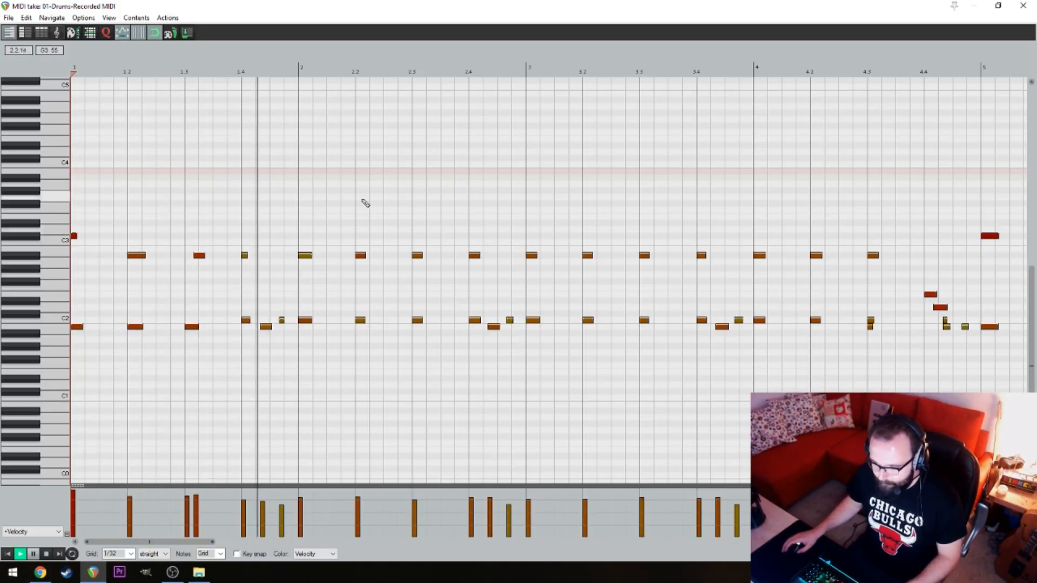
{"action": "key", "text": "space"}
{"action": "double_click", "coordinate": [198, 255]}
{"action": "left_click", "coordinate": [189, 261]}
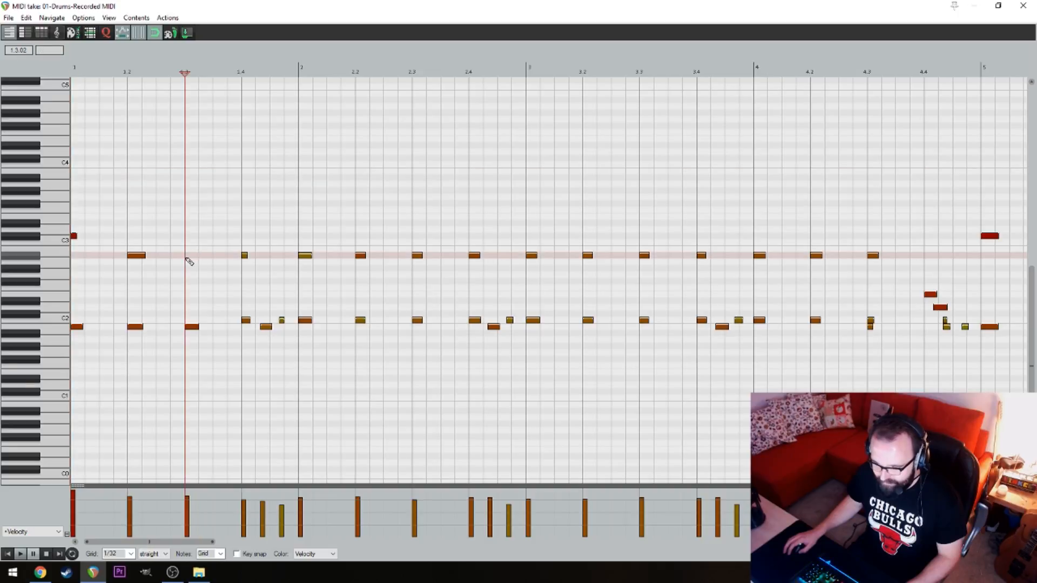
{"action": "double_click", "coordinate": [187, 257]}
Play back bars 1 and 2, and add an E3 note at the start of bar 3
{"action": "left_click", "coordinate": [92, 113]}
{"action": "key", "text": "space"}
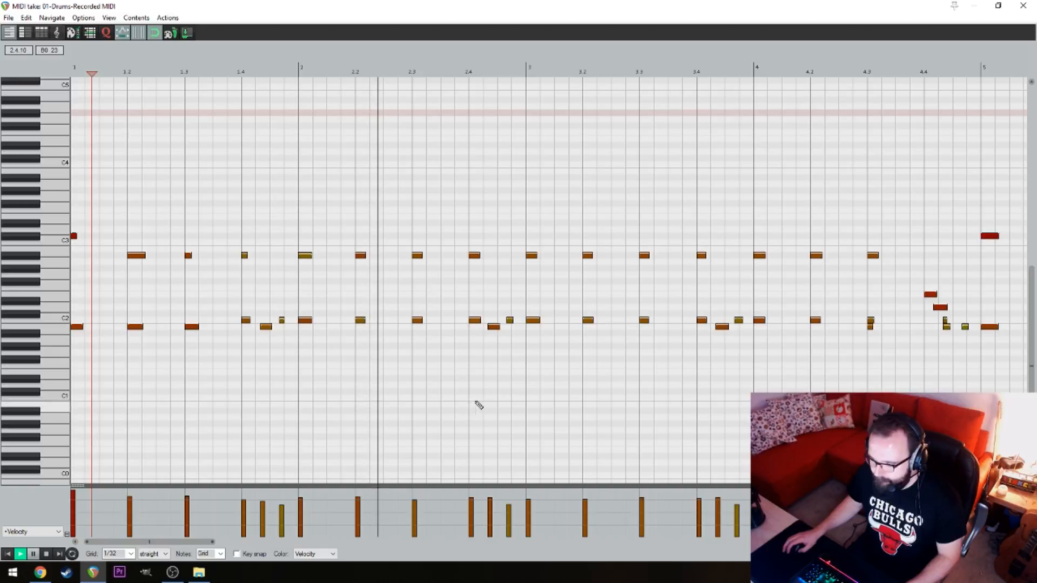
{"action": "key", "text": "space"}
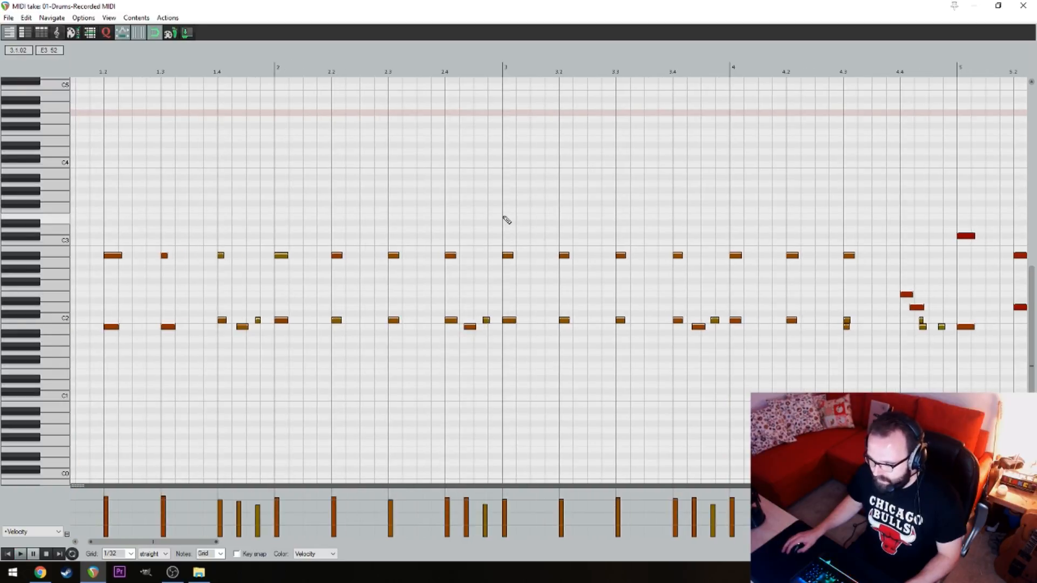
{"action": "double_click", "coordinate": [506, 217]}
Play from bar 2 into bar 4 and delete the B1 note doubled under the C2 note on beat 4.3
{"action": "left_click", "coordinate": [360, 119]}
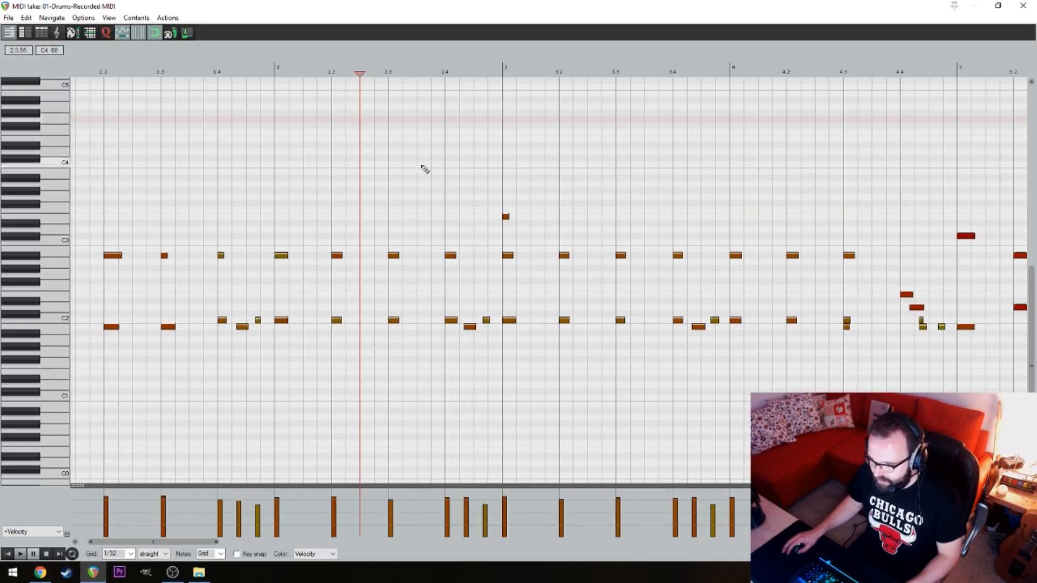
{"action": "key", "text": "space"}
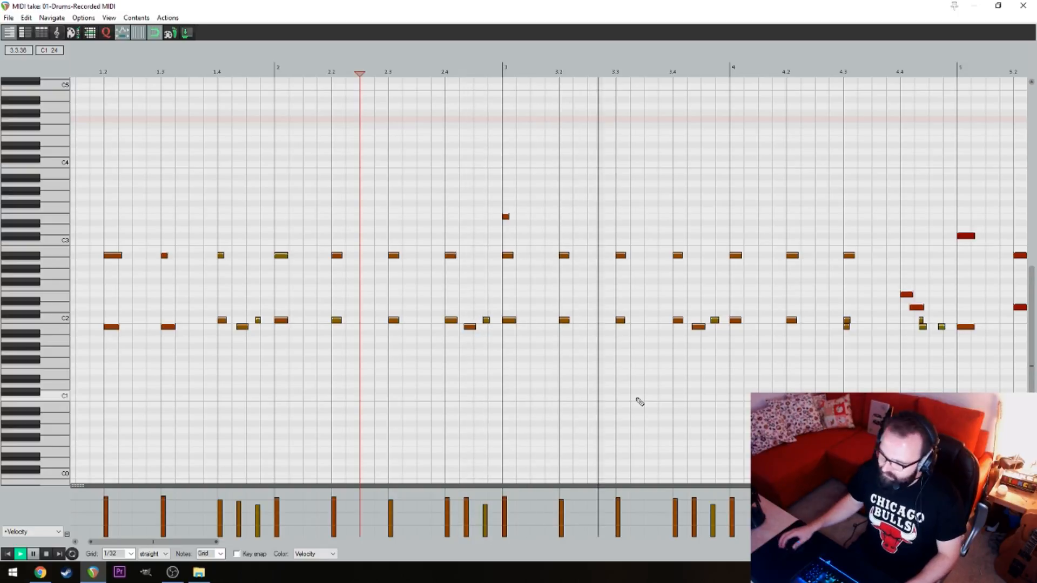
{"action": "key", "text": "space"}
{"action": "double_click", "coordinate": [846, 326]}
Play the bar 4 fill, nudge its D2 note slightly earlier and delete the stray C2 note after beat 4.4
{"action": "left_click_drag", "start_coordinate": [795, 182], "coordinate": [389, 192]}
{"action": "left_click", "coordinate": [353, 139]}
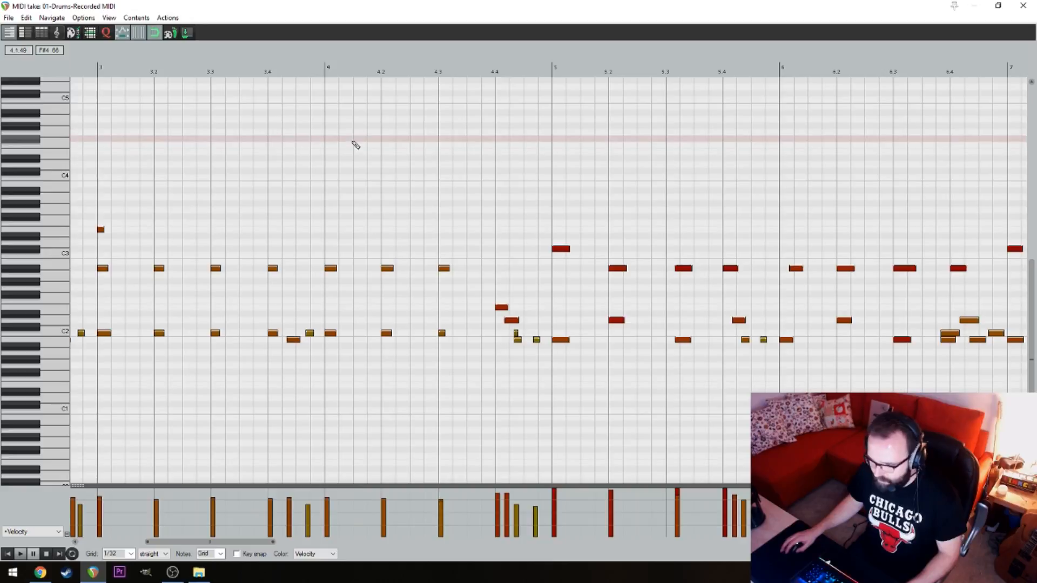
{"action": "key", "text": "space"}
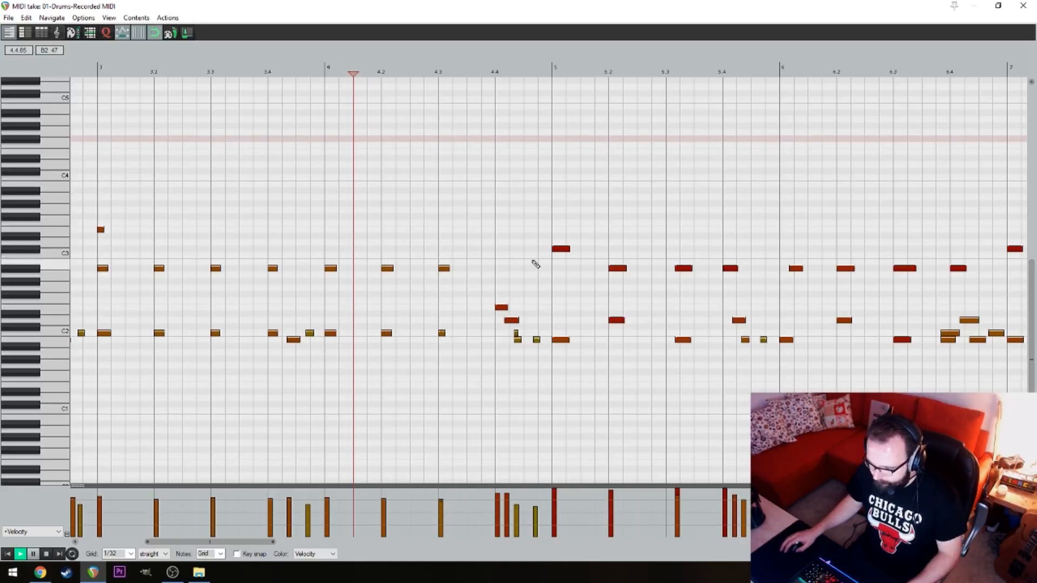
{"action": "key", "text": "space"}
{"action": "left_click_drag", "start_coordinate": [510, 325], "coordinate": [506, 325]}
{"action": "left_click", "coordinate": [515, 333]}
{"action": "key", "text": "Delete"}
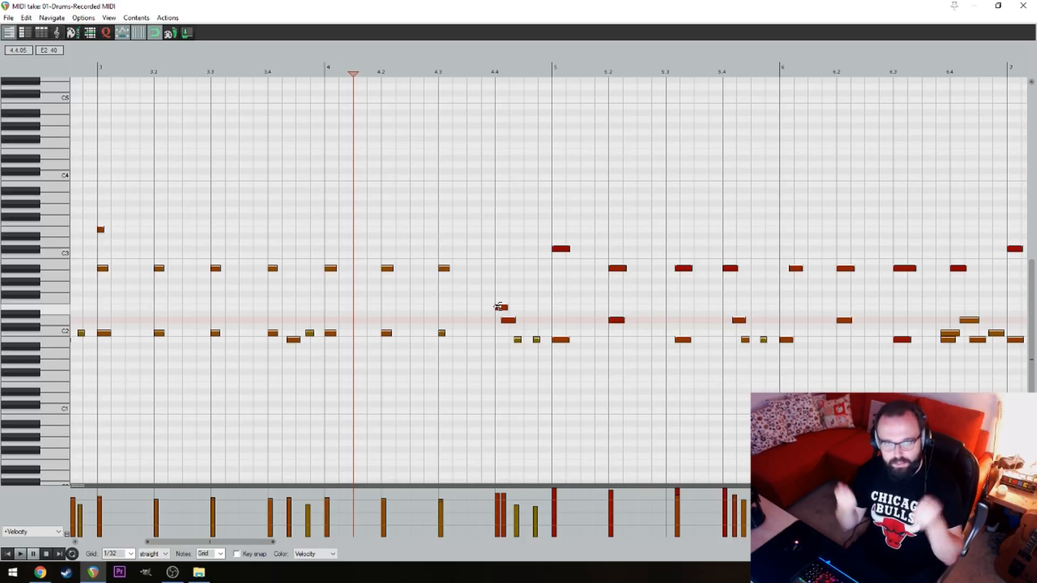
Play the fill from beat 4.4 and shift its D2 note slightly closer to the first hit to tighten the flam
{"action": "left_click", "coordinate": [497, 241]}
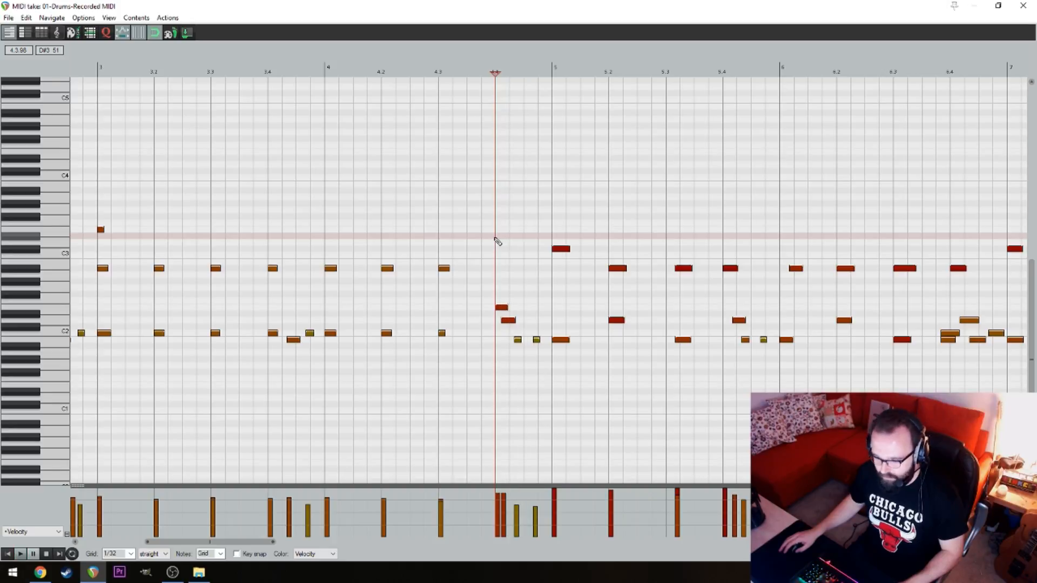
{"action": "key", "text": "space"}
{"action": "key", "text": "space"}
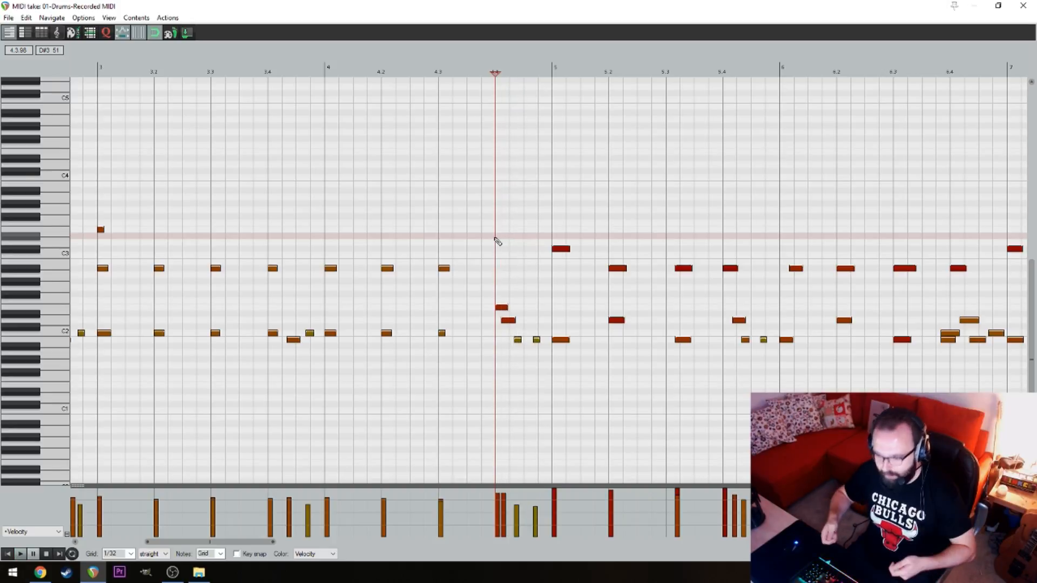
{"action": "left_click_drag", "start_coordinate": [509, 321], "coordinate": [507, 324]}
{"action": "key", "text": "space"}
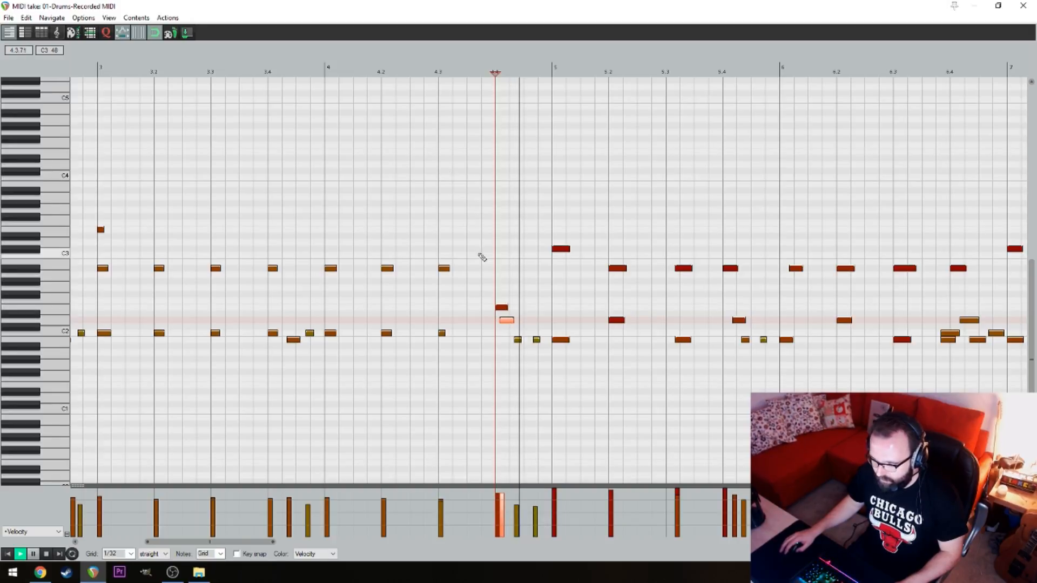
{"action": "key", "text": "space"}
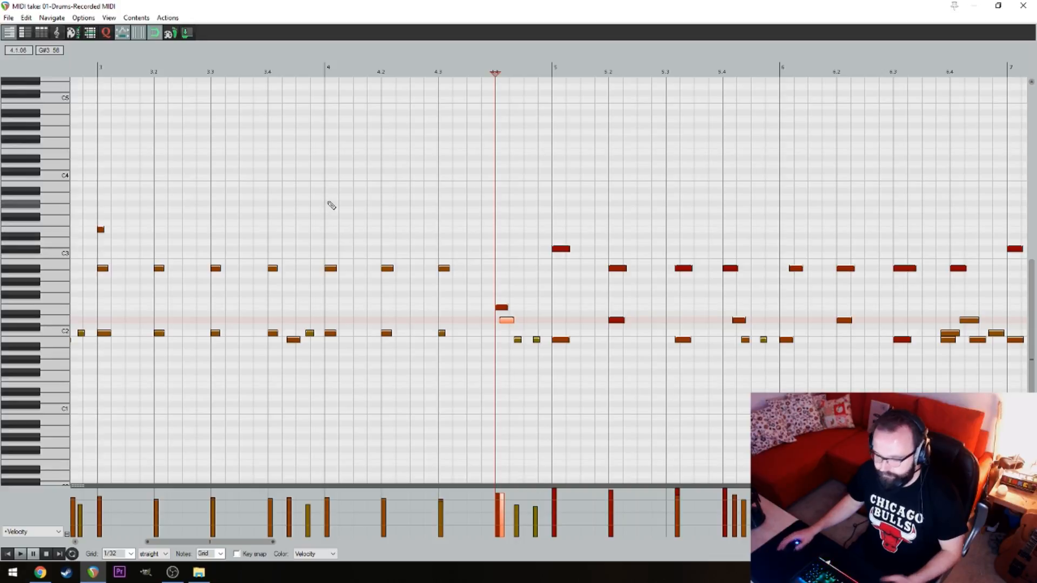
Play into bar 5, move the late A#2 and B1 notes back to beat 5.3, and the late D2 note to beat 5.4
{"action": "key", "text": "space"}
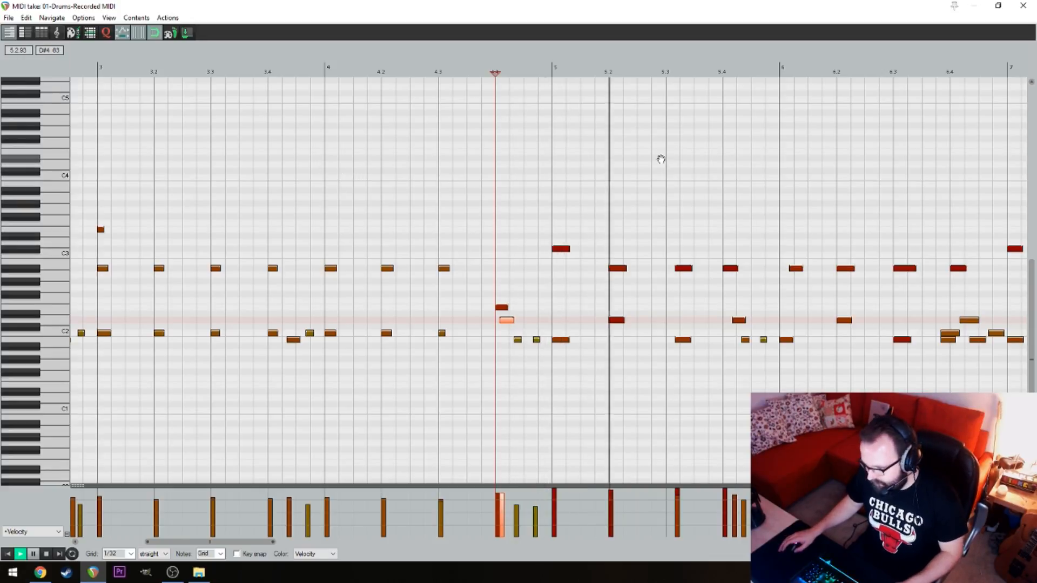
{"action": "left_click_drag", "start_coordinate": [661, 159], "coordinate": [469, 165]}
{"action": "left_click_drag", "start_coordinate": [585, 174], "coordinate": [468, 174]}
{"action": "key", "text": "space"}
{"action": "left_click_drag", "start_coordinate": [369, 372], "coordinate": [378, 261]}
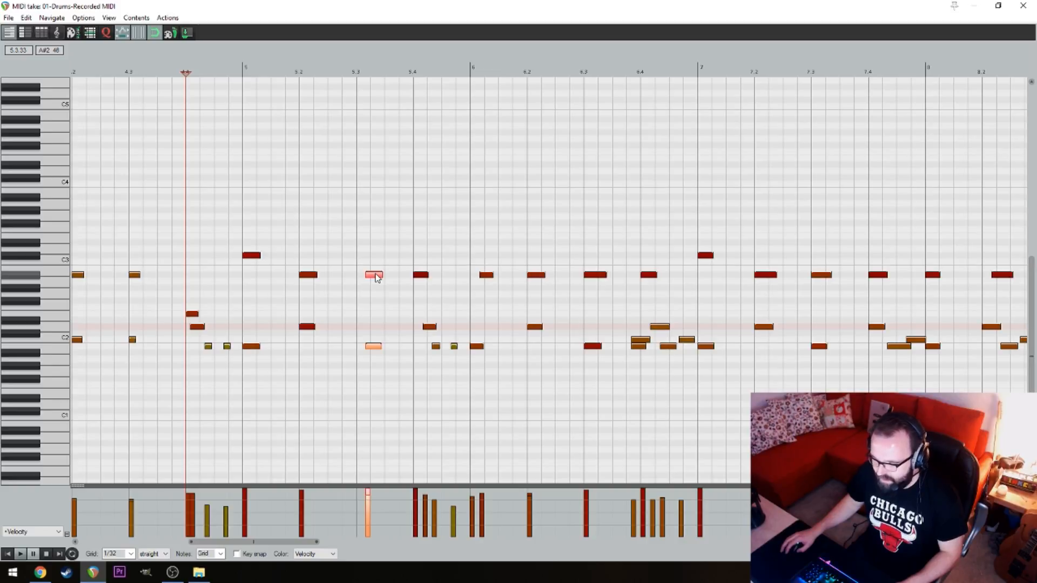
{"action": "left_click_drag", "start_coordinate": [375, 274], "coordinate": [366, 274]}
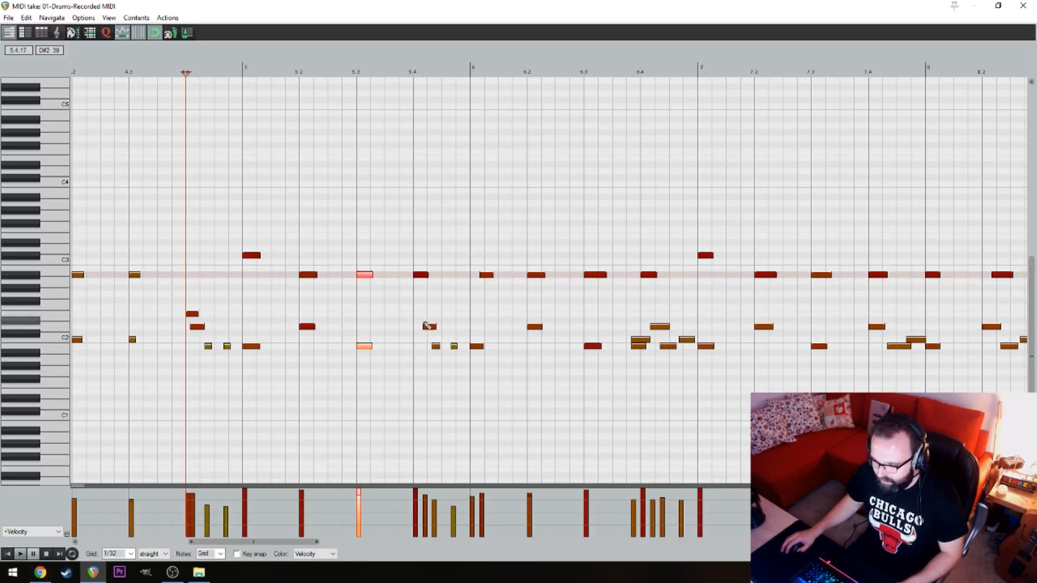
{"action": "left_click_drag", "start_coordinate": [424, 326], "coordinate": [416, 327]}
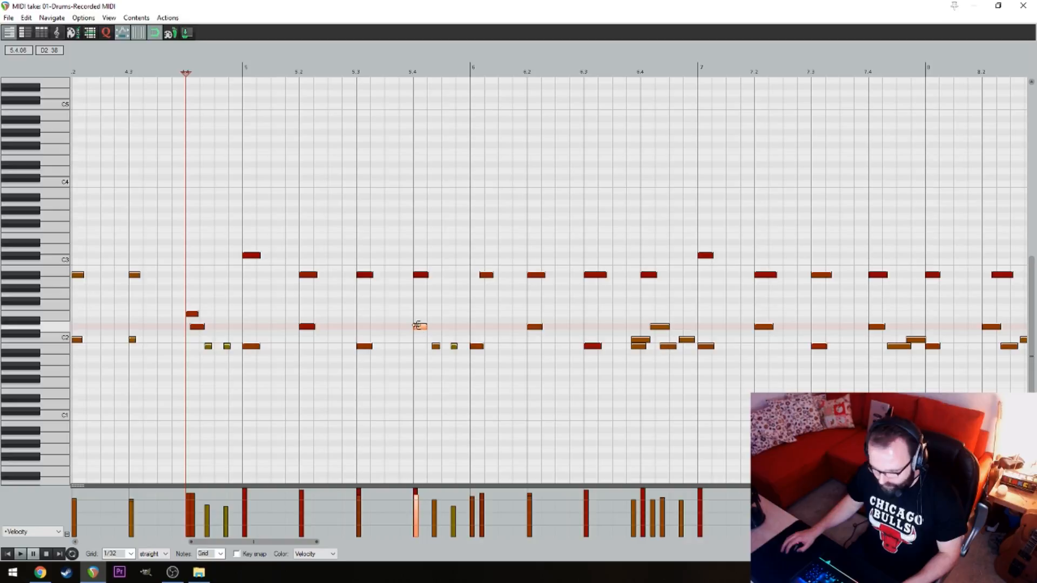
{"action": "key", "text": "ctrl+q"}
{"action": "left_click", "coordinate": [553, 371]}
Play through bar 5 and move the late A#2 hi-hat note back to the start of bar 6
{"action": "key", "text": "space"}
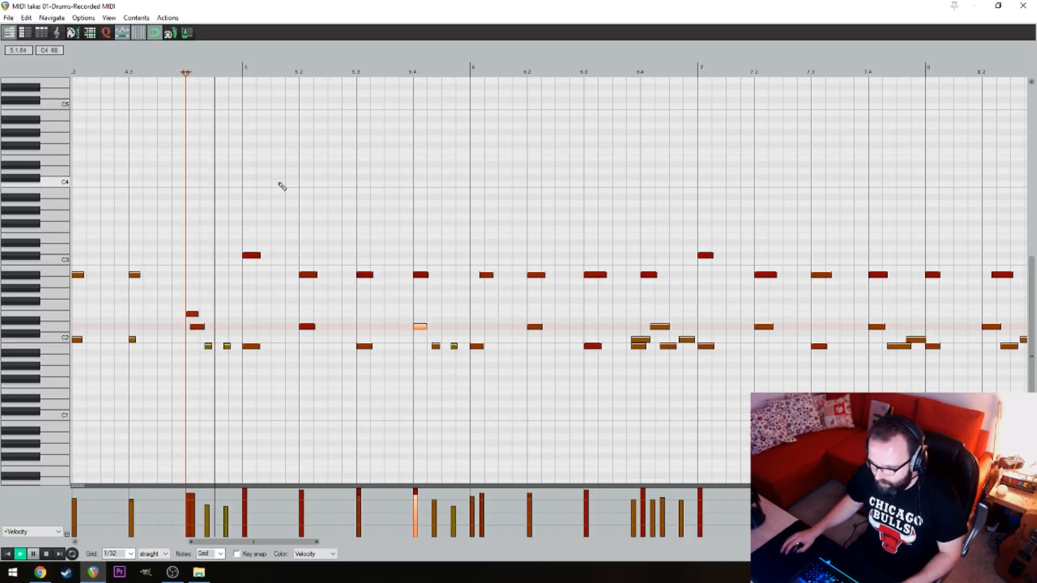
{"action": "left_click_drag", "start_coordinate": [469, 195], "coordinate": [413, 196]}
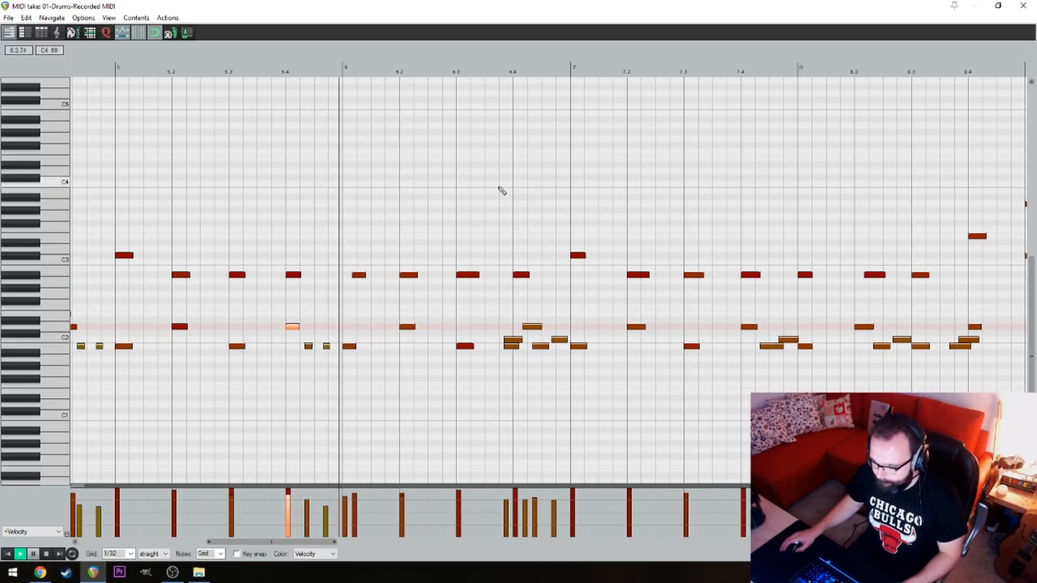
{"action": "key", "text": "space"}
{"action": "left_click", "coordinate": [341, 276]}
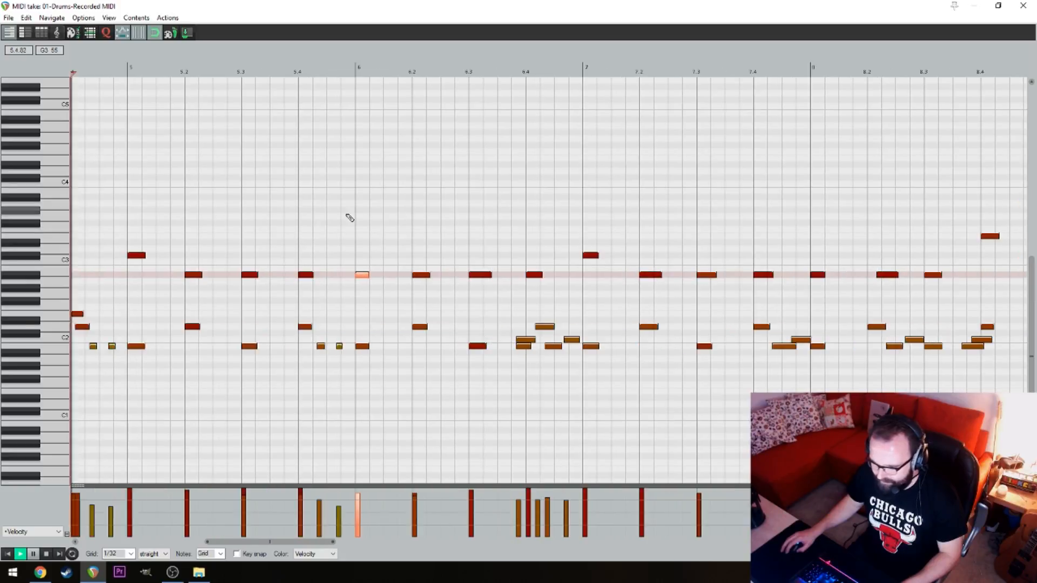
Move the late D2 note back to beat 6.4 and respace the B1 and C2 notes leading into it
{"action": "key", "text": "space"}
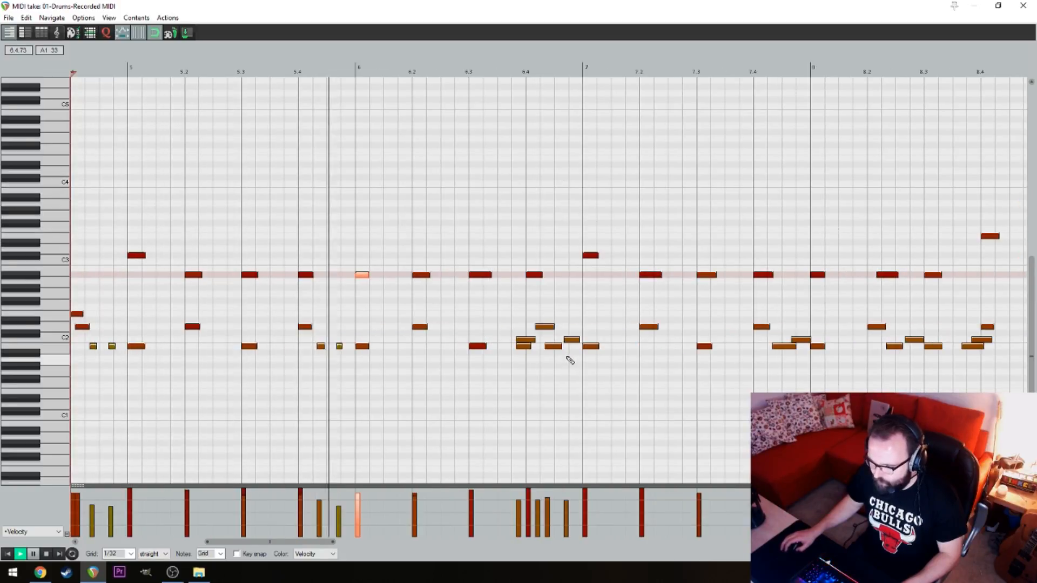
{"action": "key", "text": "space"}
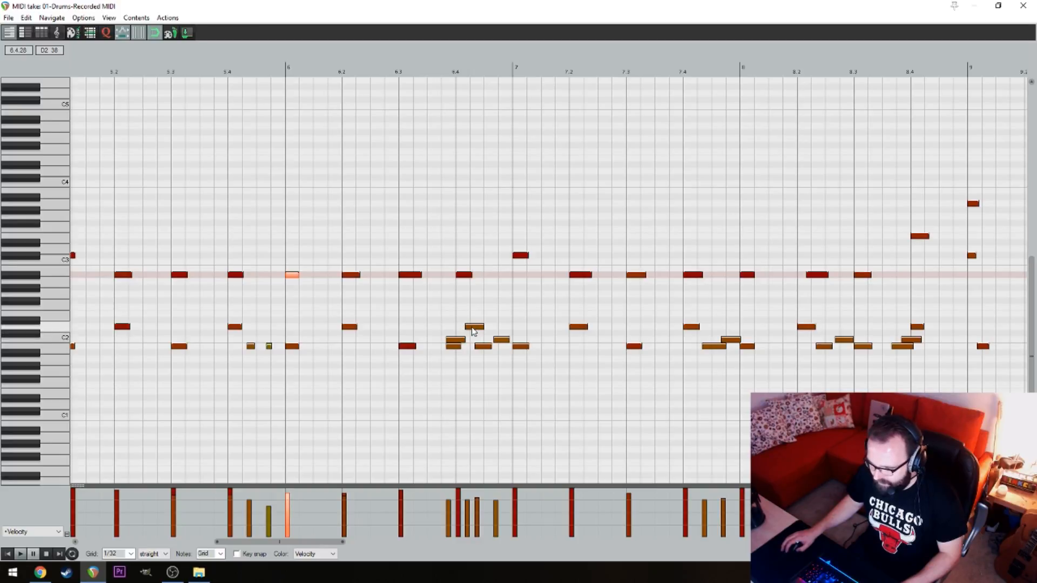
{"action": "left_click_drag", "start_coordinate": [474, 330], "coordinate": [466, 329]}
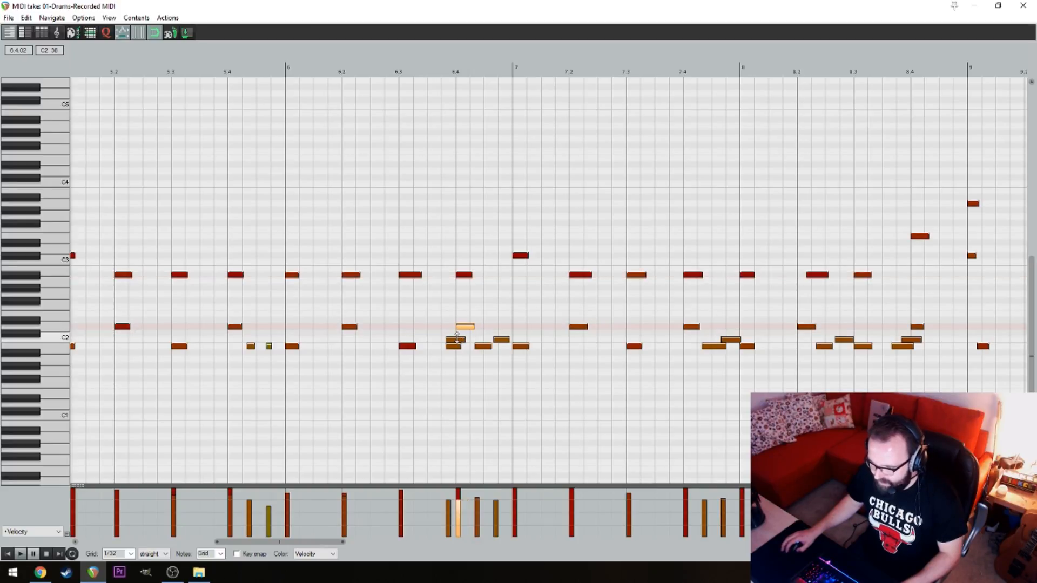
{"action": "left_click_drag", "start_coordinate": [455, 345], "coordinate": [450, 346]}
{"action": "left_click", "coordinate": [457, 340]}
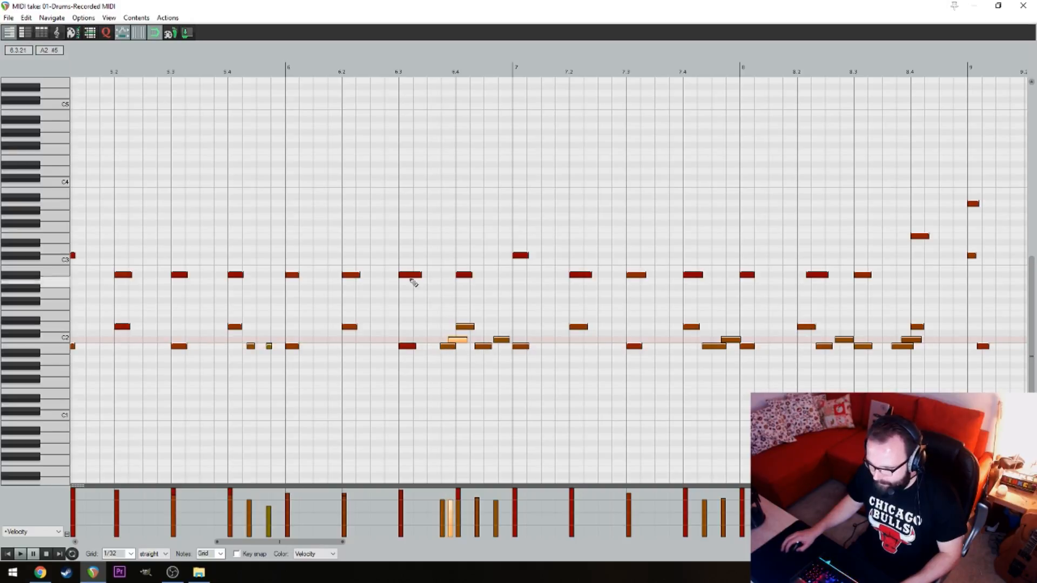
Play from bar 6 into bar 8 and move the late A#2 hi-hat note back to beat 8.2
{"action": "key", "text": "space"}
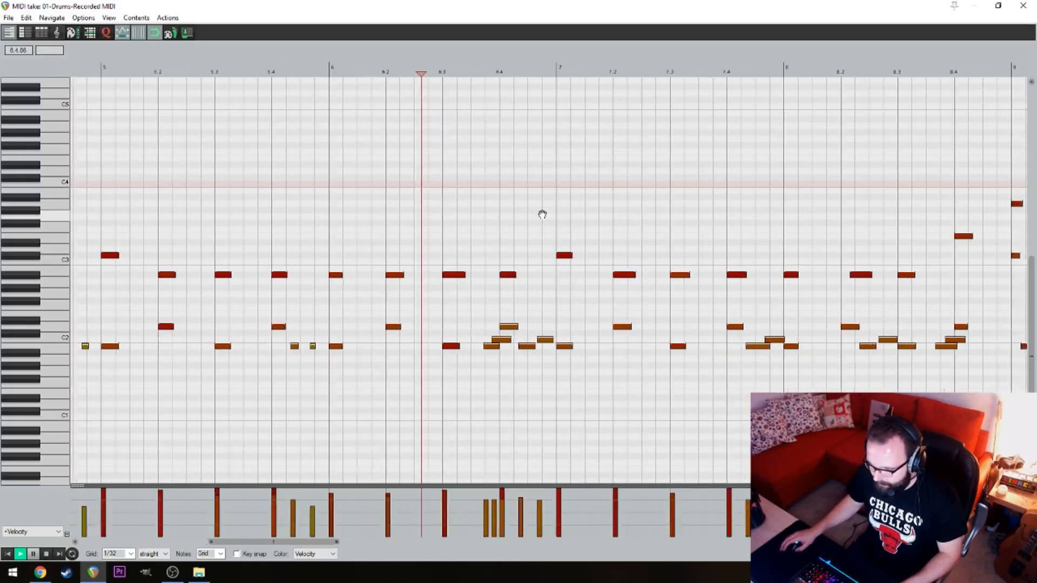
{"action": "left_click_drag", "start_coordinate": [564, 181], "coordinate": [450, 212]}
{"action": "left_click_drag", "start_coordinate": [592, 173], "coordinate": [511, 174]}
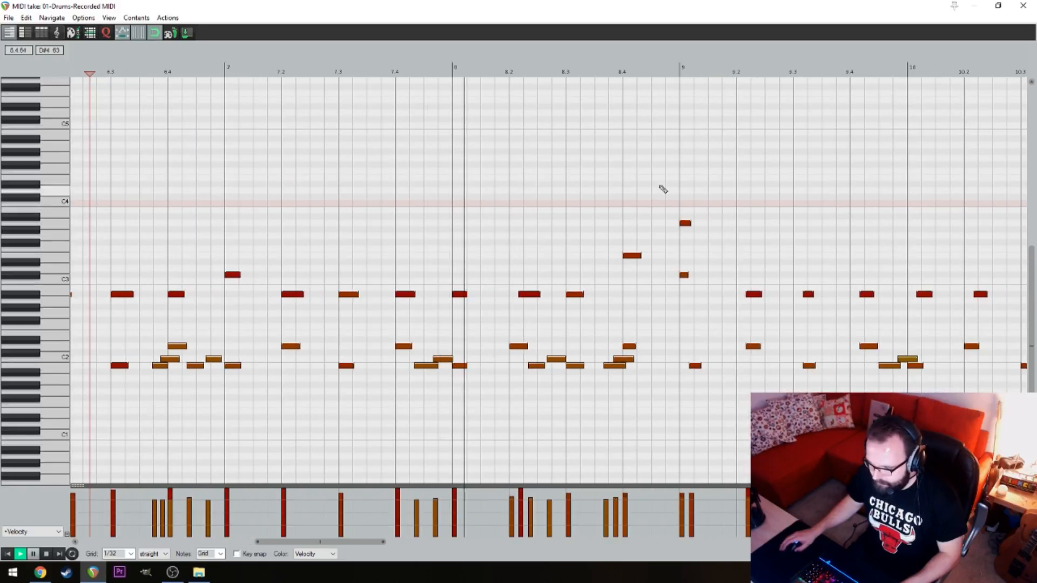
{"action": "left_click_drag", "start_coordinate": [683, 215], "coordinate": [597, 218]}
{"action": "key", "text": "space"}
{"action": "left_click", "coordinate": [443, 299]}
{"action": "left_click_drag", "start_coordinate": [443, 296], "coordinate": [433, 297]}
{"action": "left_click", "coordinate": [398, 230]}
Play bar 8 and move the late B1 note back to the start of bar 9
{"action": "key", "text": "space"}
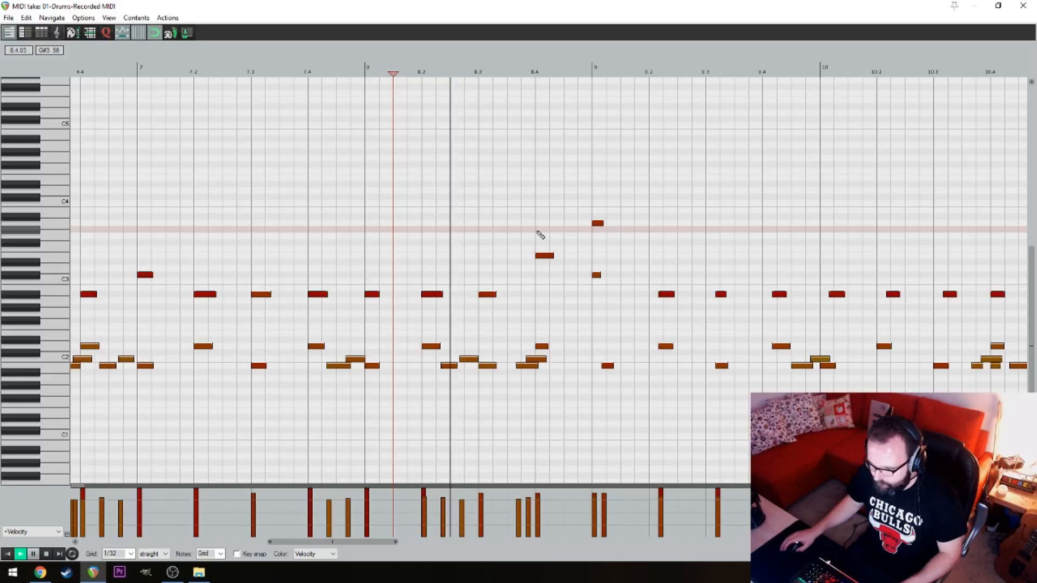
{"action": "key", "text": "space"}
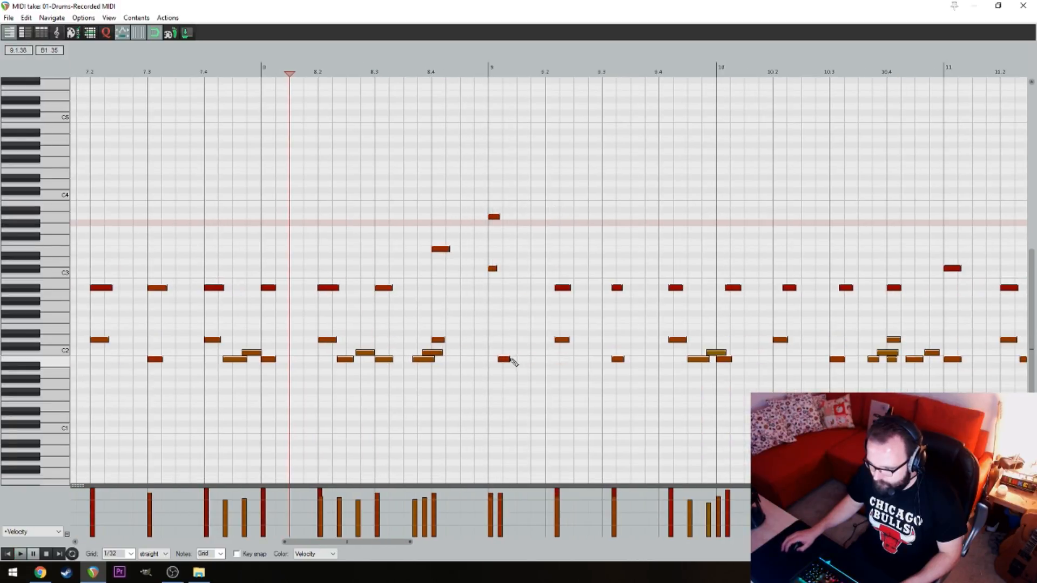
{"action": "left_click_drag", "start_coordinate": [504, 359], "coordinate": [498, 361]}
Delete all the notes from bar 9 up to the section that starts at bar 21
{"action": "scroll", "coordinate": [490, 181], "scroll_direction": "down", "scroll_amount": 5}
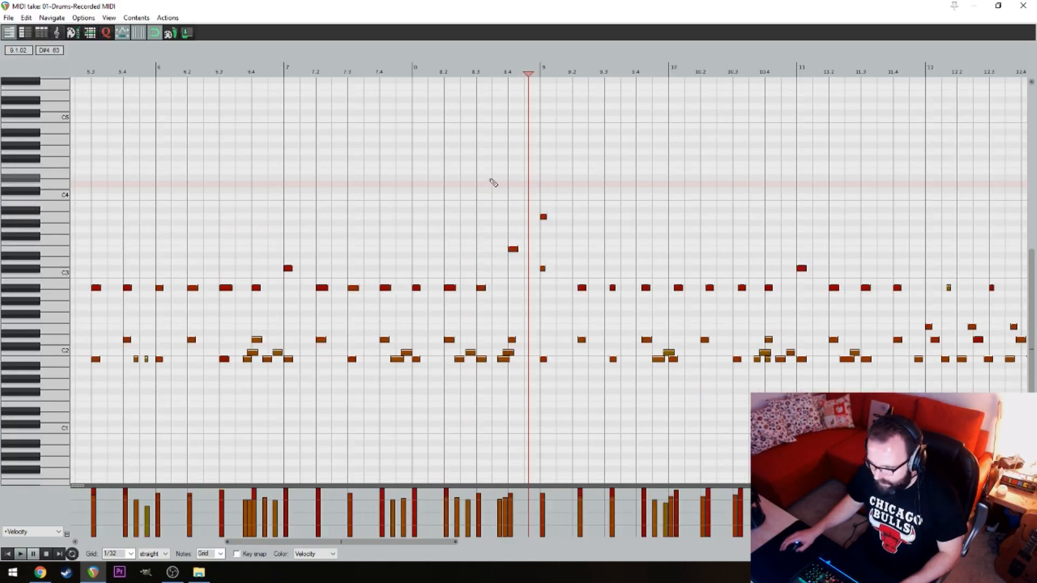
{"action": "left_click_drag", "start_coordinate": [550, 372], "coordinate": [522, 150]}
{"action": "key", "text": "Delete"}
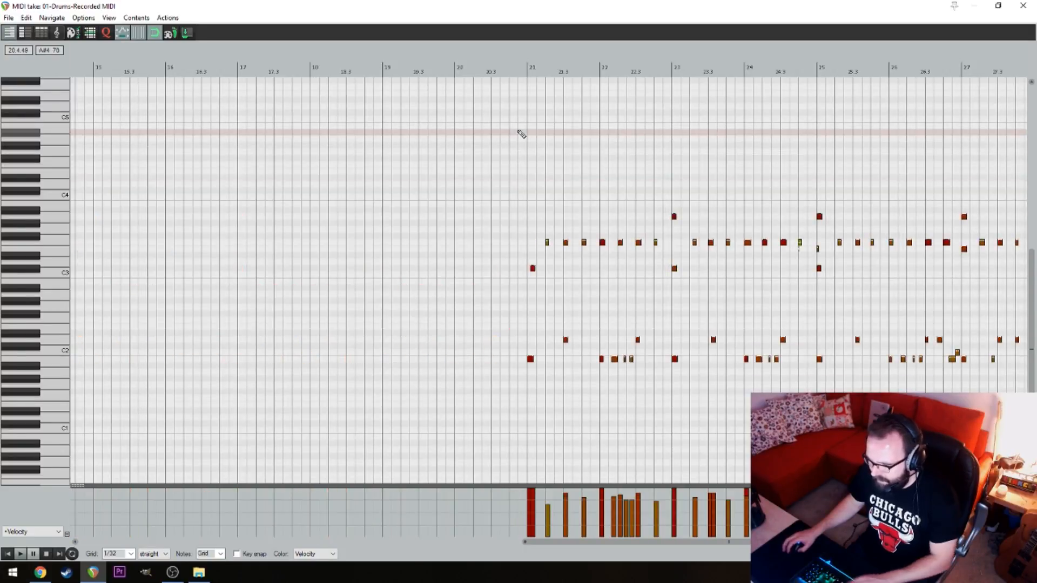
Play back the remaining drum section from just before bar 21
{"action": "left_click", "coordinate": [519, 132]}
{"action": "key", "text": "space"}
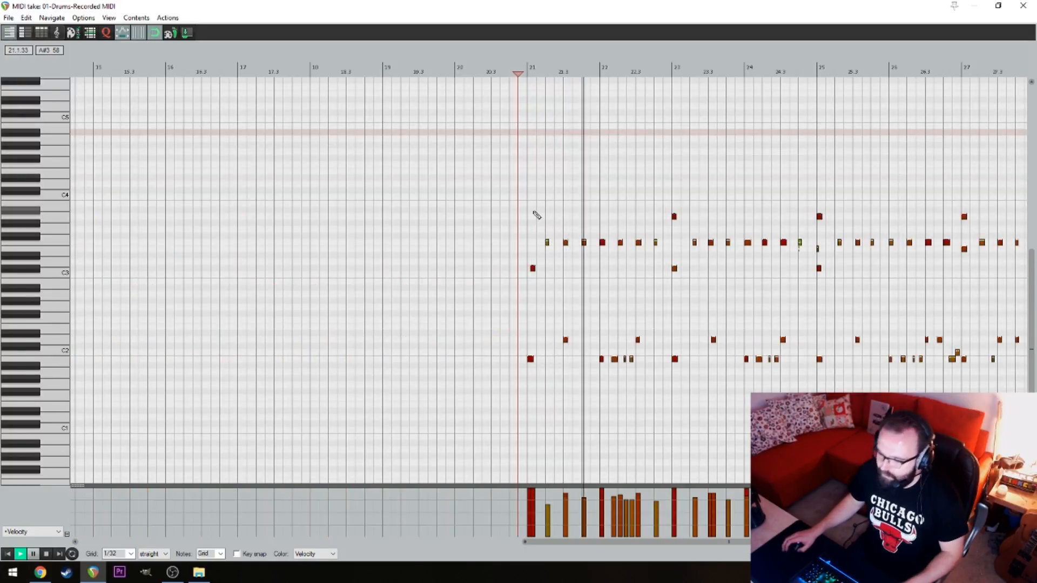
{"action": "left_click_drag", "start_coordinate": [529, 203], "coordinate": [593, 216]}
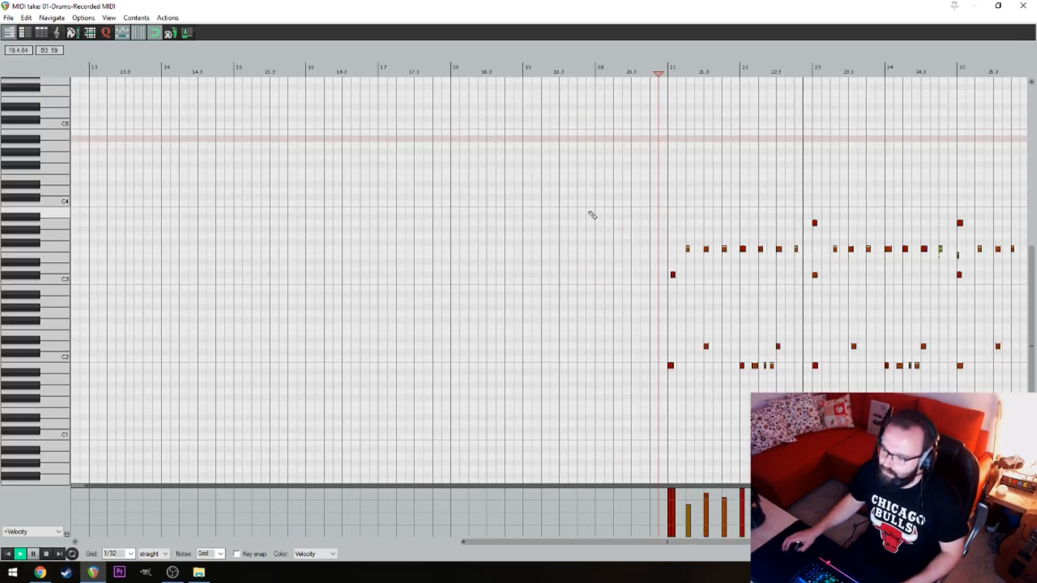
{"action": "key", "text": "space"}
Select all the notes in bars 5 to 8 and copy them so the duplicate starts at bar 9
{"action": "left_click_drag", "start_coordinate": [388, 180], "coordinate": [743, 192]}
{"action": "left_click_drag", "start_coordinate": [339, 208], "coordinate": [657, 188]}
{"action": "left_click_drag", "start_coordinate": [301, 230], "coordinate": [375, 222]}
{"action": "left_click_drag", "start_coordinate": [676, 418], "coordinate": [265, 229]}
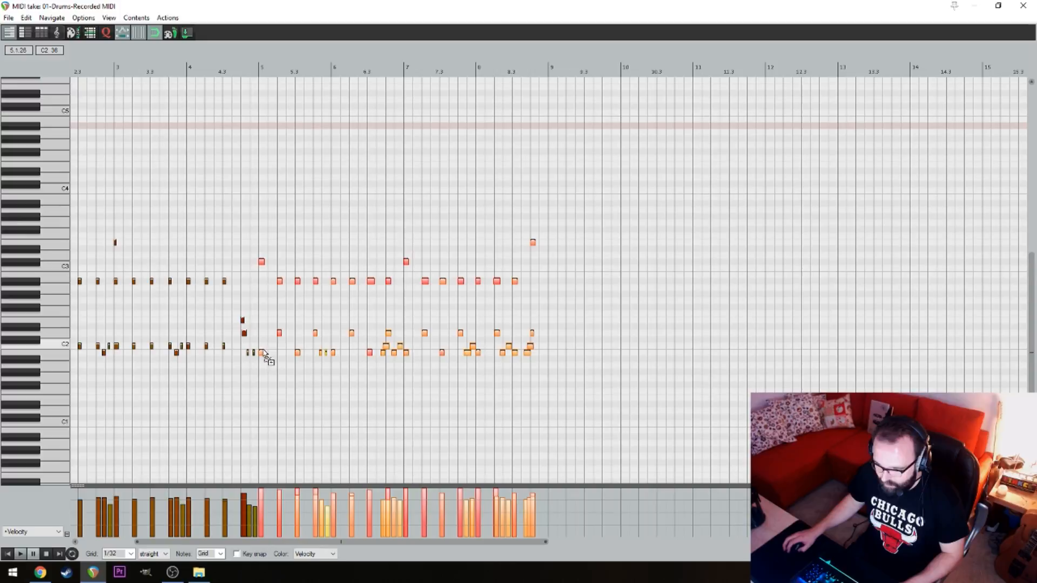
{"action": "left_click_drag", "start_coordinate": [263, 354], "coordinate": [552, 357]}
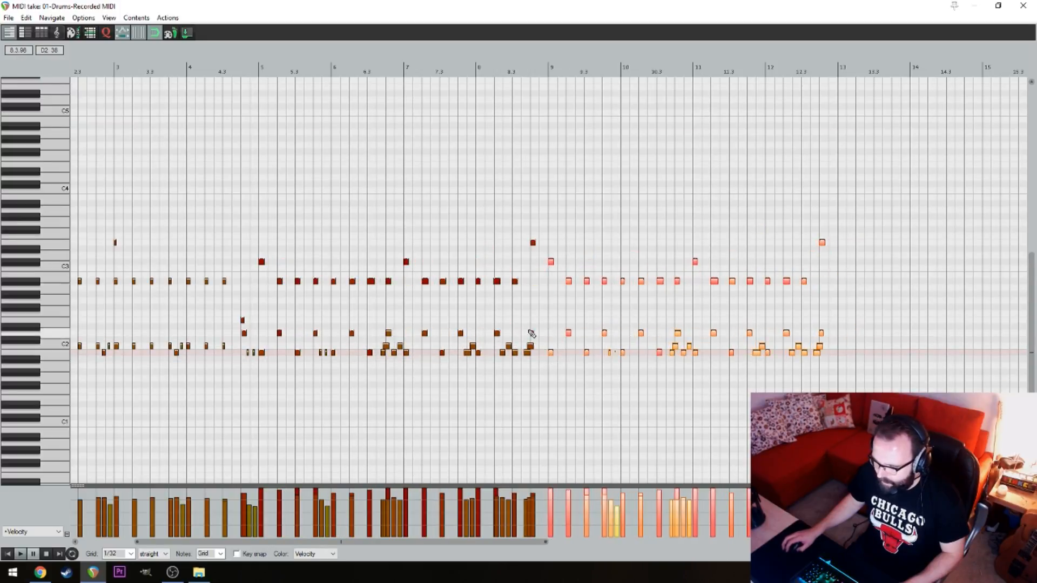
Play back the drum groove from just before bar 5 through the duplicated bars
{"action": "left_click", "coordinate": [255, 154]}
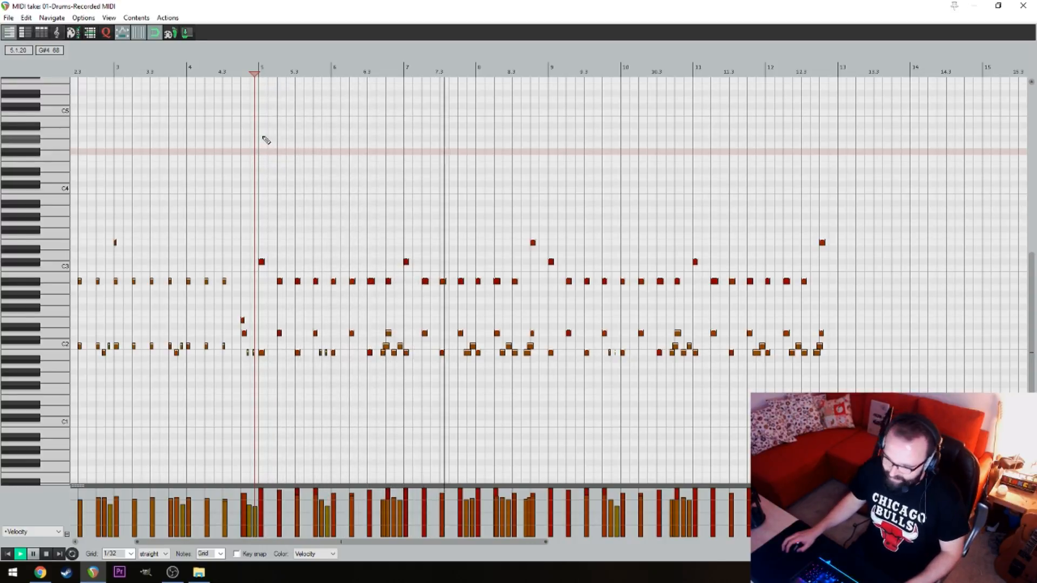
{"action": "left_click_drag", "start_coordinate": [513, 148], "coordinate": [406, 173]}
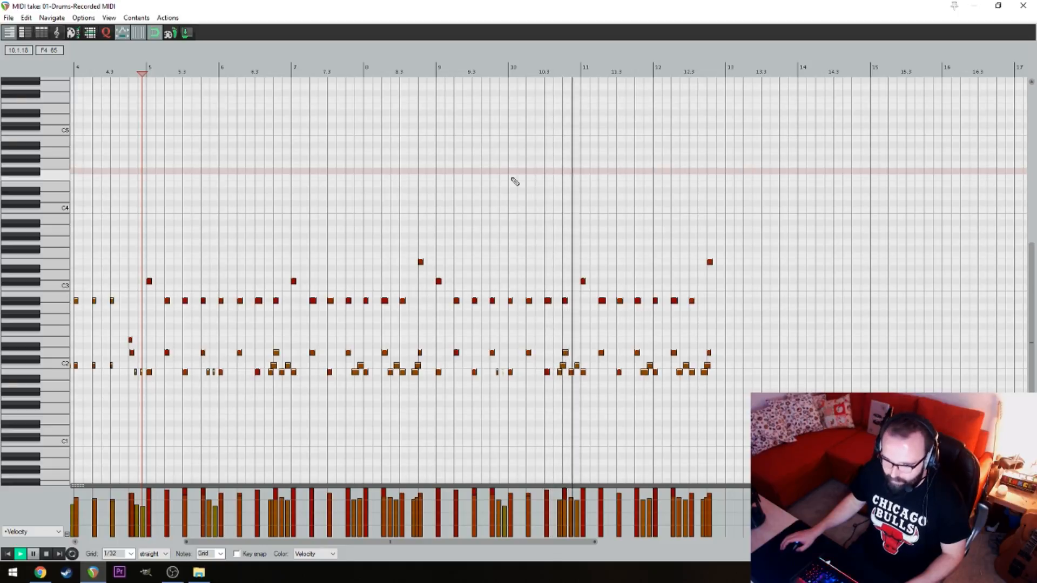
{"action": "scroll", "coordinate": [635, 186], "scroll_direction": "down", "scroll_amount": 2}
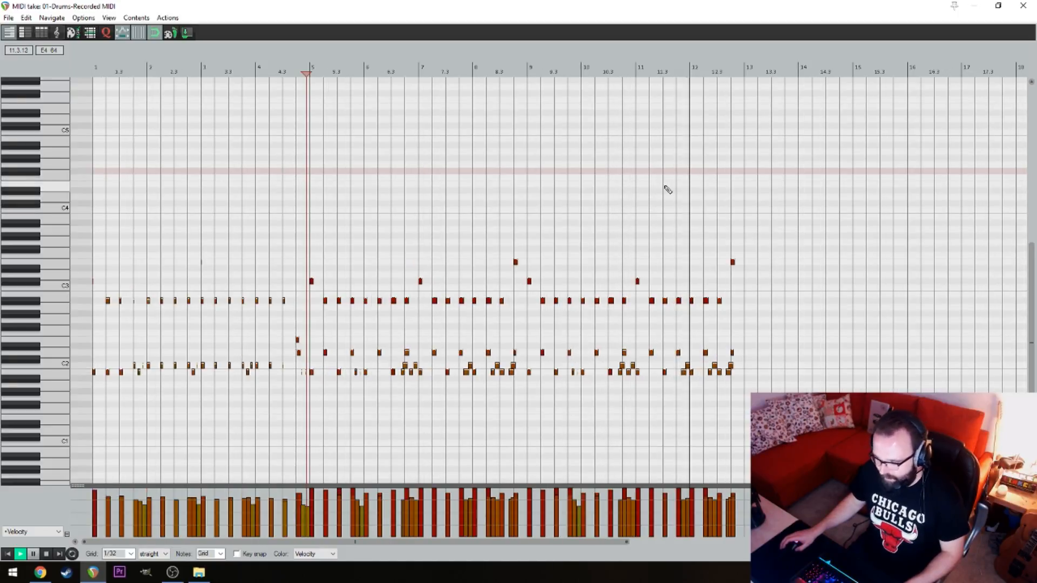
{"action": "left_click_drag", "start_coordinate": [664, 188], "coordinate": [537, 173]}
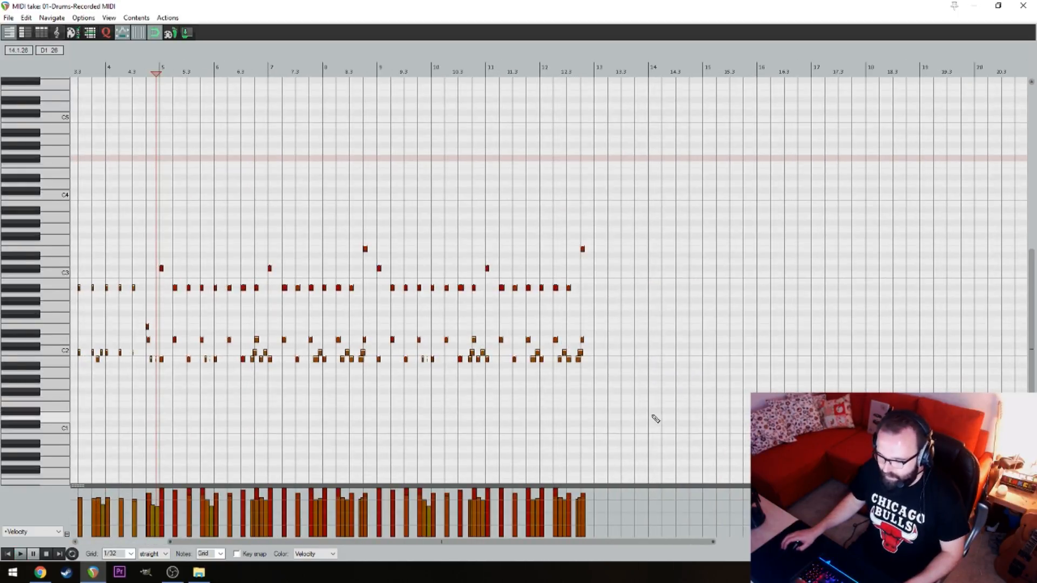
{"action": "key", "text": "alt+Tab"}
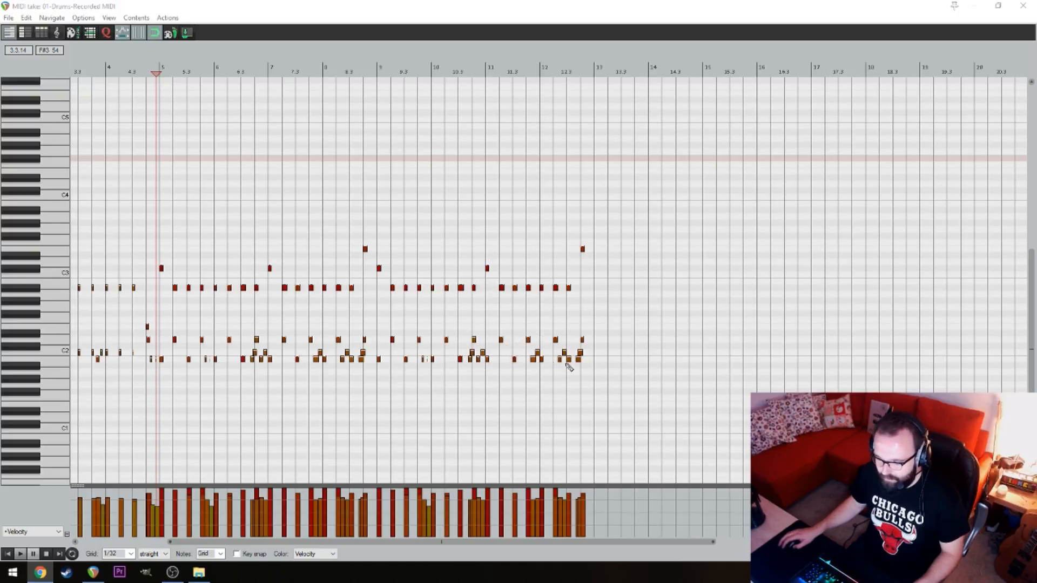
Select all the notes in bars 5 to 12 and copy them so the duplicate starts at bar 13
{"action": "left_click_drag", "start_coordinate": [619, 379], "coordinate": [162, 179]}
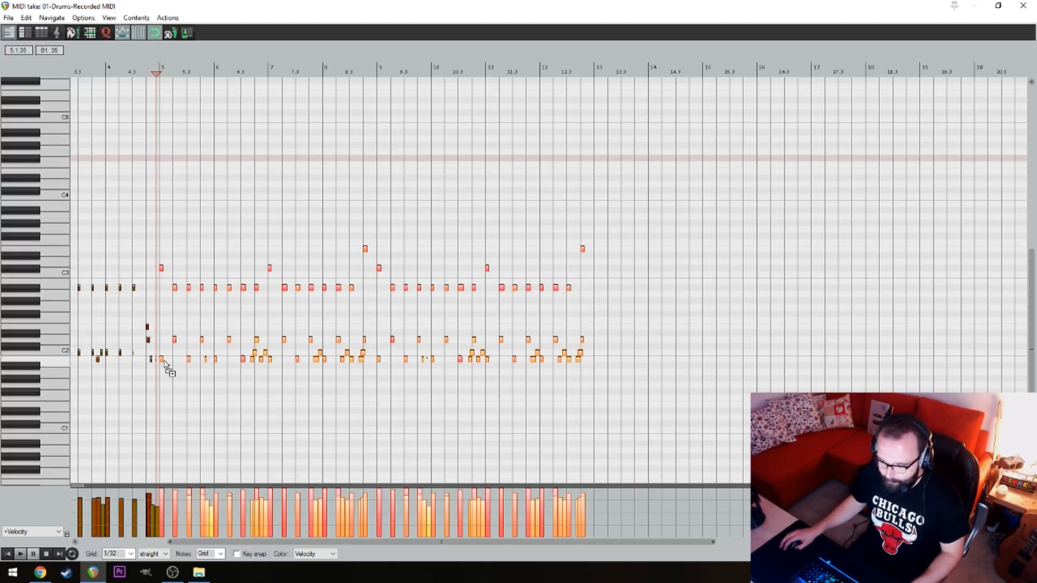
{"action": "left_click_drag", "start_coordinate": [160, 358], "coordinate": [597, 366]}
{"action": "scroll", "coordinate": [639, 222], "scroll_direction": "right", "scroll_amount": 5}
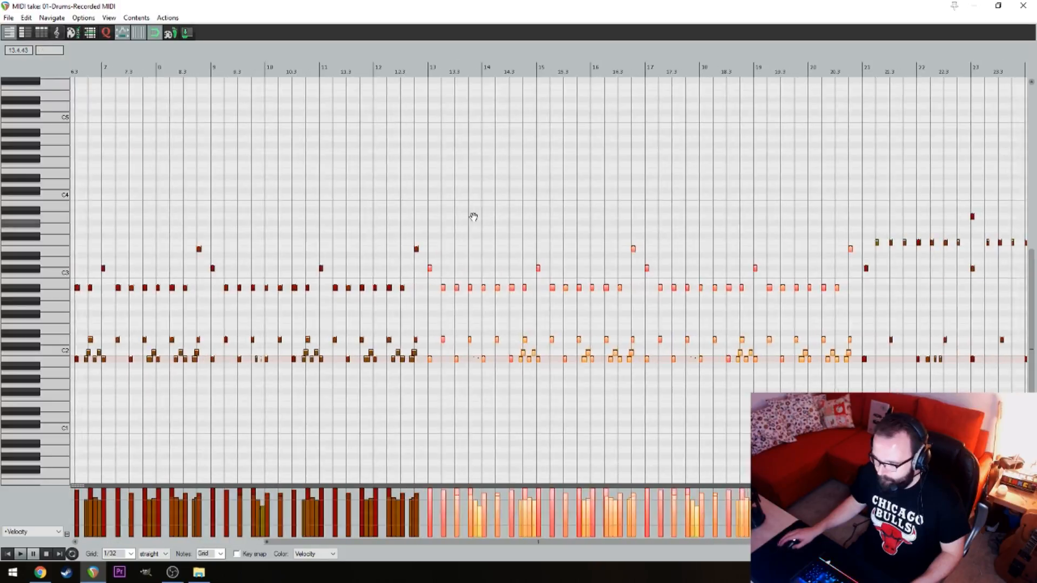
{"action": "scroll", "coordinate": [641, 201], "scroll_direction": "right", "scroll_amount": 4}
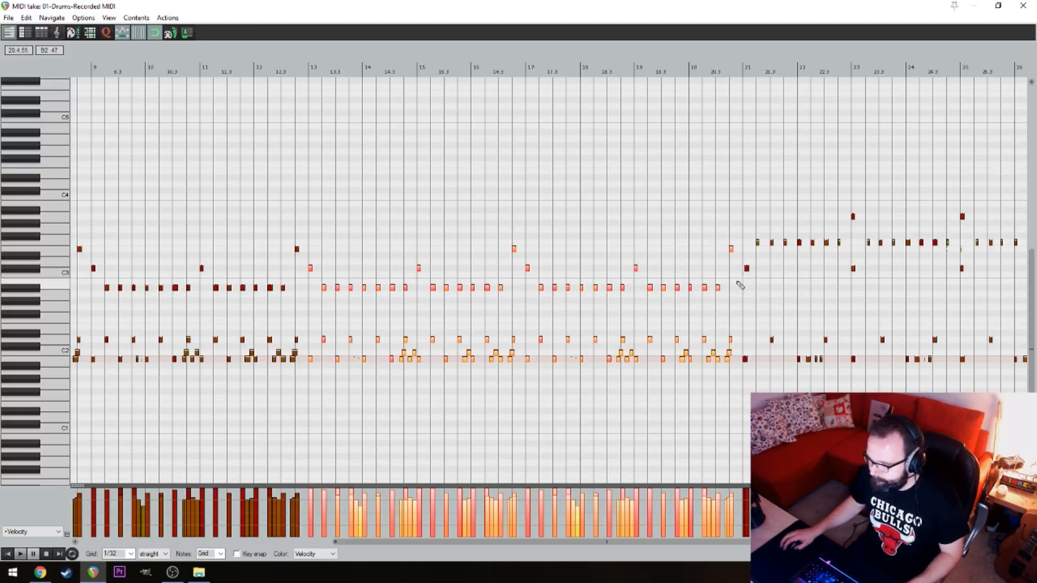
{"action": "scroll", "coordinate": [683, 296], "scroll_direction": "right", "scroll_amount": 10}
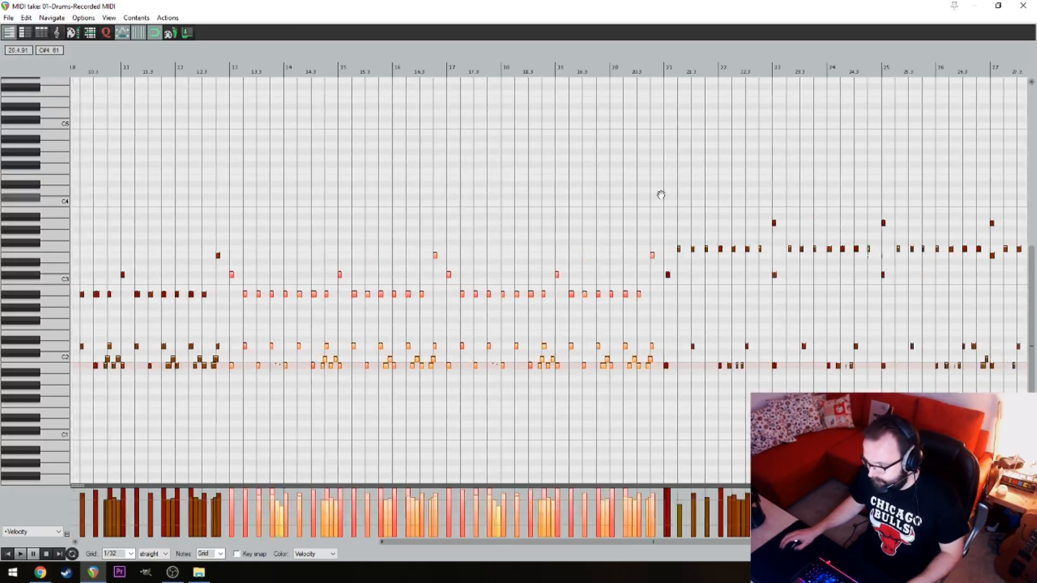
{"action": "key", "text": "alt+Tab"}
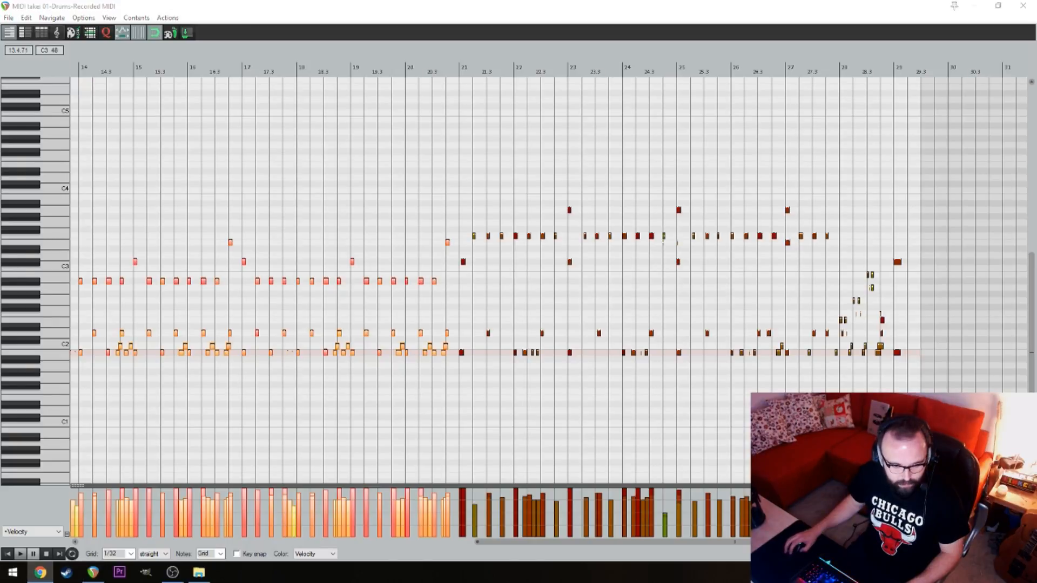
Check the transition out of bar 20 and move the late C#3 note back to the start of bar 21
{"action": "left_click", "coordinate": [444, 199]}
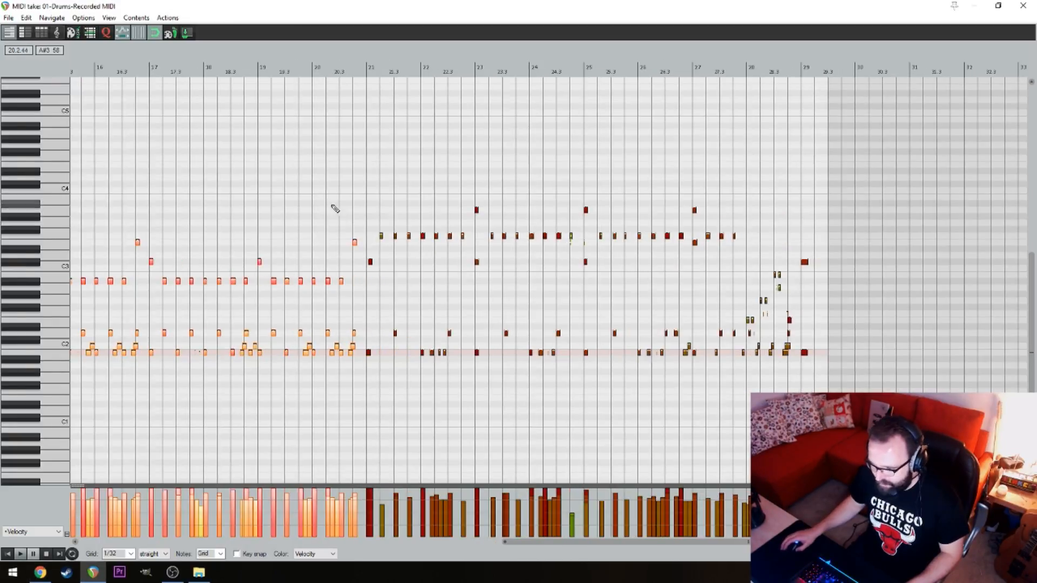
{"action": "scroll", "coordinate": [347, 199], "scroll_direction": "up", "scroll_amount": 5}
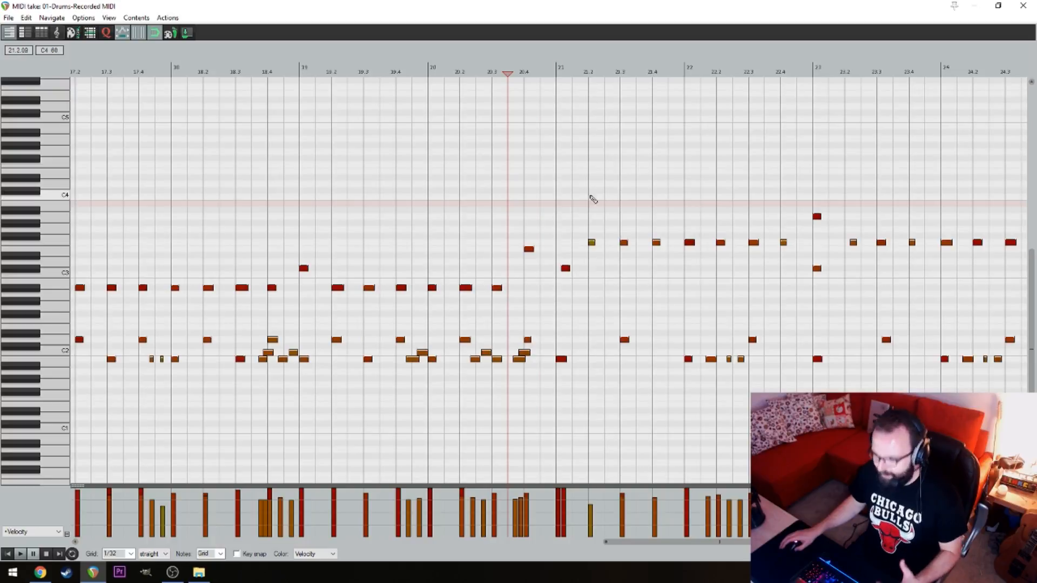
{"action": "left_click_drag", "start_coordinate": [540, 180], "coordinate": [488, 187]}
{"action": "left_click_drag", "start_coordinate": [604, 185], "coordinate": [522, 193]}
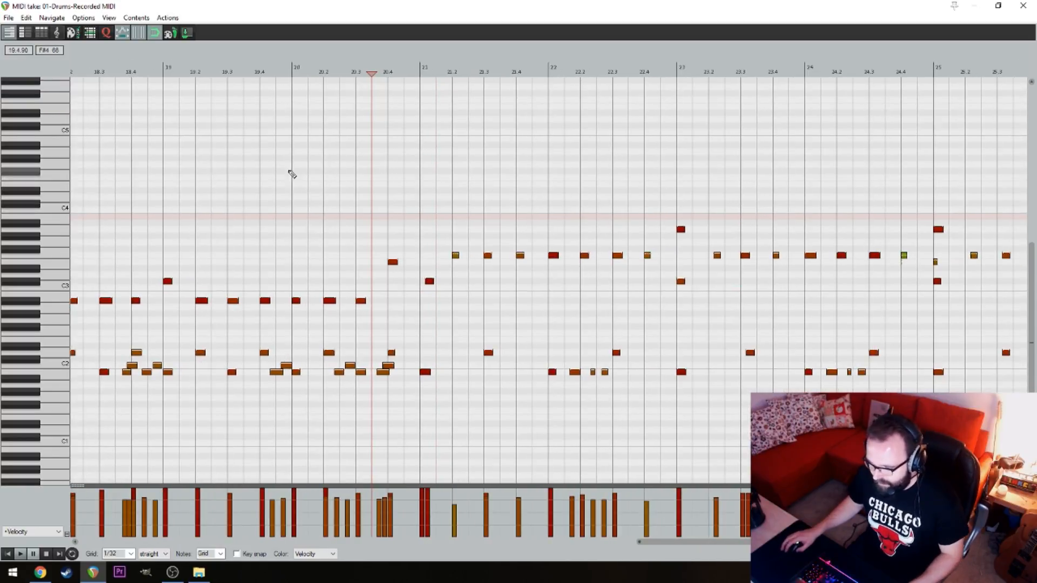
{"action": "left_click", "coordinate": [287, 173]}
{"action": "key", "text": "space"}
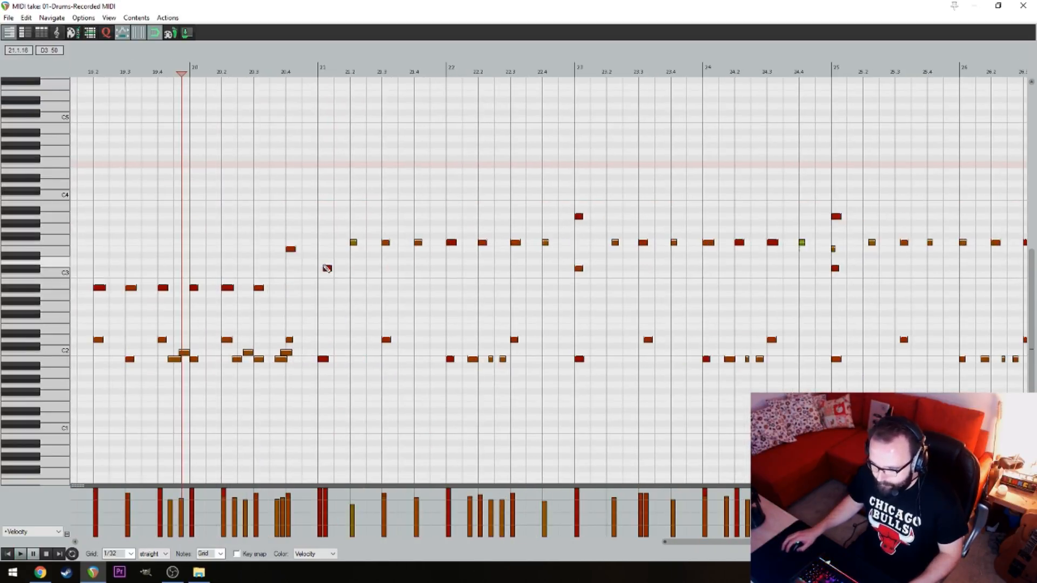
{"action": "scroll", "coordinate": [327, 267], "scroll_direction": "up", "scroll_amount": 3}
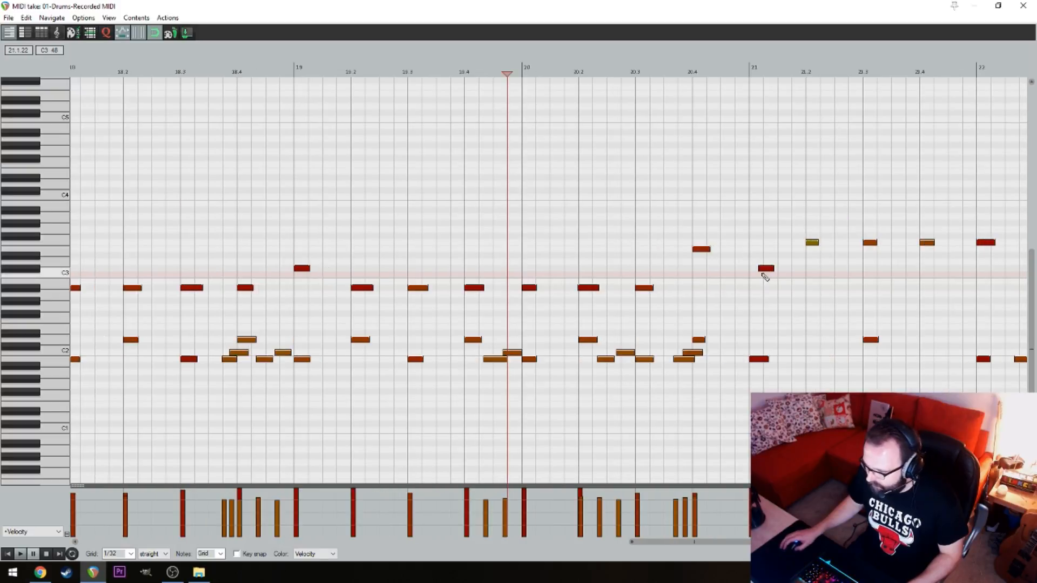
{"action": "left_click_drag", "start_coordinate": [765, 268], "coordinate": [755, 268]}
Play on through bar 23, then move the late F3 note to beat 23.2 and the late D2 note to beat 23.3
{"action": "key", "text": "space"}
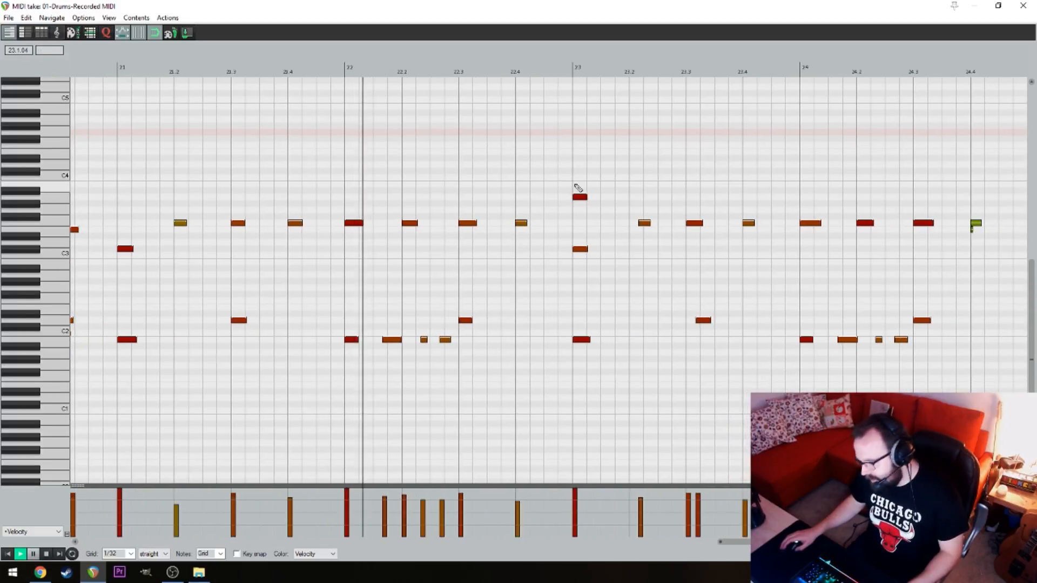
{"action": "left_click_drag", "start_coordinate": [595, 138], "coordinate": [526, 144]}
{"action": "left_click_drag", "start_coordinate": [544, 184], "coordinate": [447, 190]}
{"action": "left_click_drag", "start_coordinate": [626, 186], "coordinate": [435, 192]}
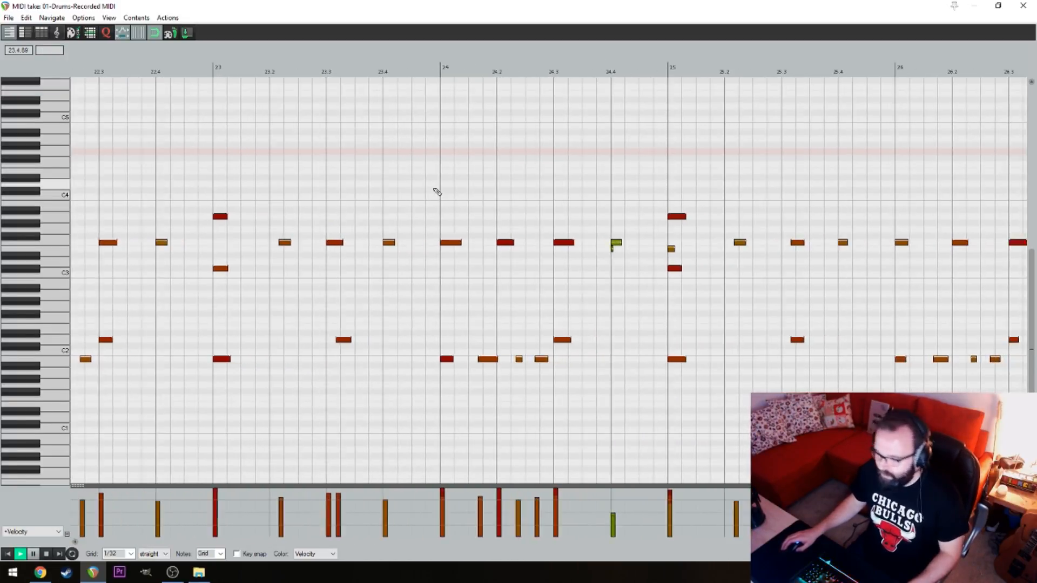
{"action": "key", "text": "space"}
{"action": "left_click_drag", "start_coordinate": [285, 244], "coordinate": [275, 246]}
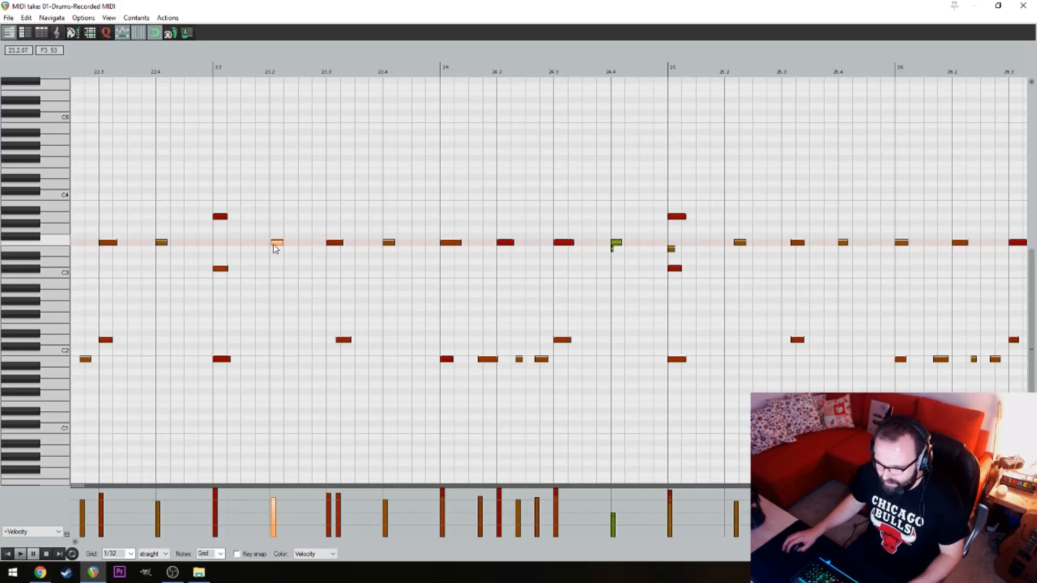
{"action": "left_click_drag", "start_coordinate": [345, 342], "coordinate": [334, 346]}
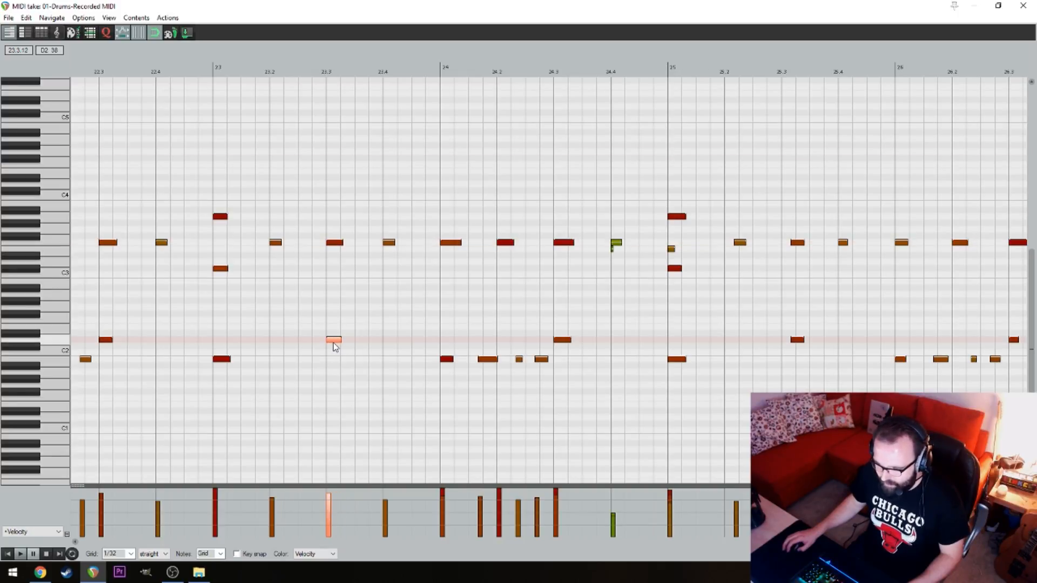
Play from the start of bar 23 and replace the weak notes at beat 24.4 with a single A#2 note
{"action": "left_click_drag", "start_coordinate": [468, 222], "coordinate": [398, 227]}
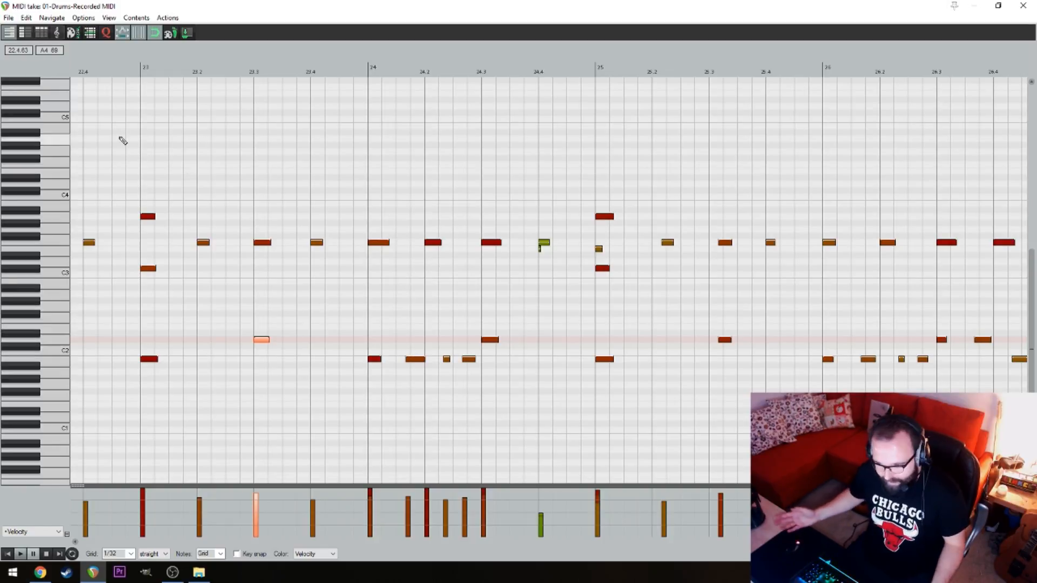
{"action": "left_click", "coordinate": [138, 107]}
{"action": "key", "text": "space"}
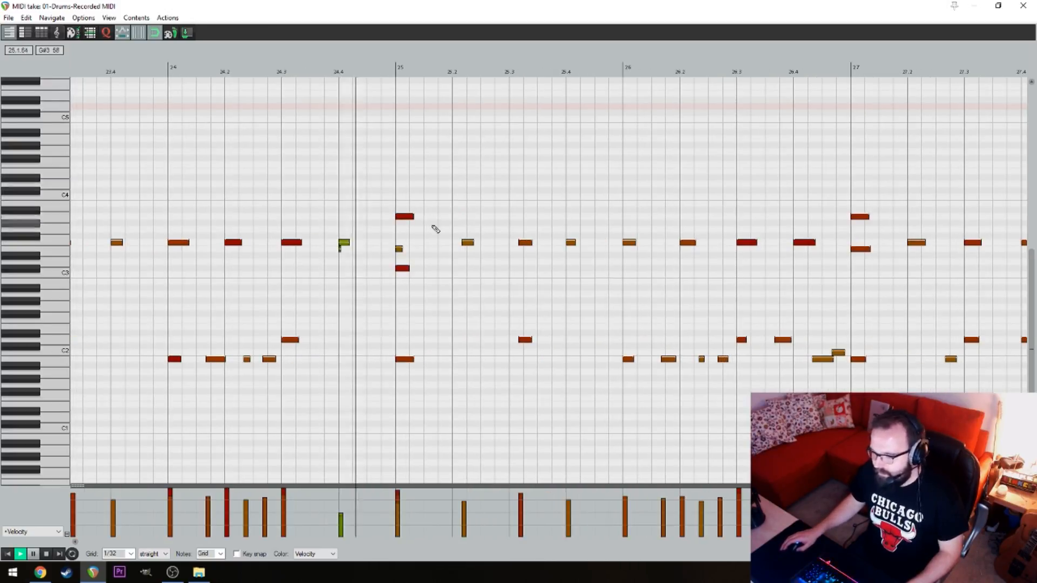
{"action": "key", "text": "space"}
{"action": "left_click", "coordinate": [344, 243]}
{"action": "key", "text": "Delete"}
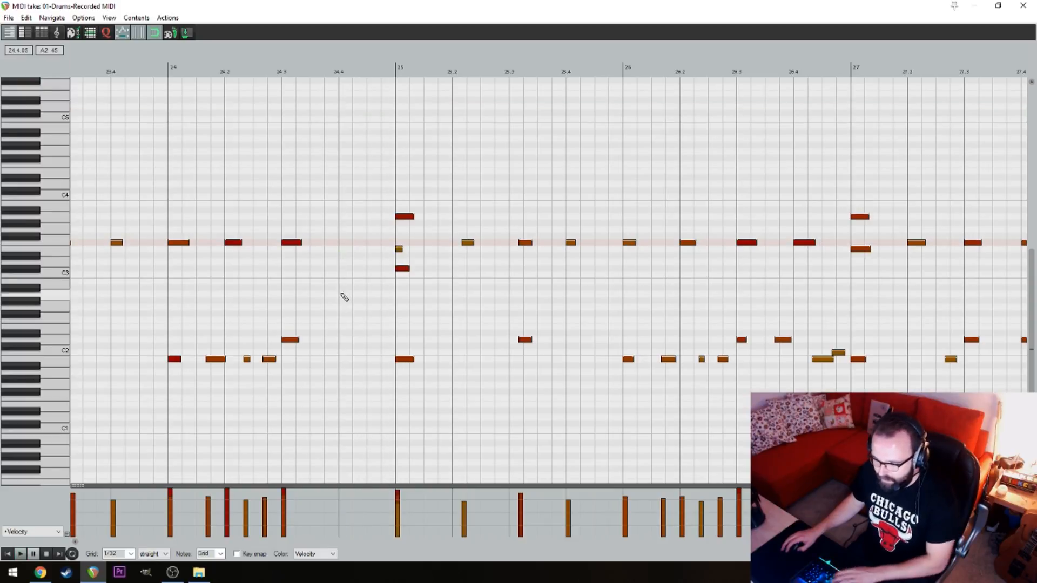
{"action": "left_click", "coordinate": [343, 287]}
Play into bar 25 and shift its late F3 and D2 notes back onto beats 25.2 and 25.3
{"action": "key", "text": "space"}
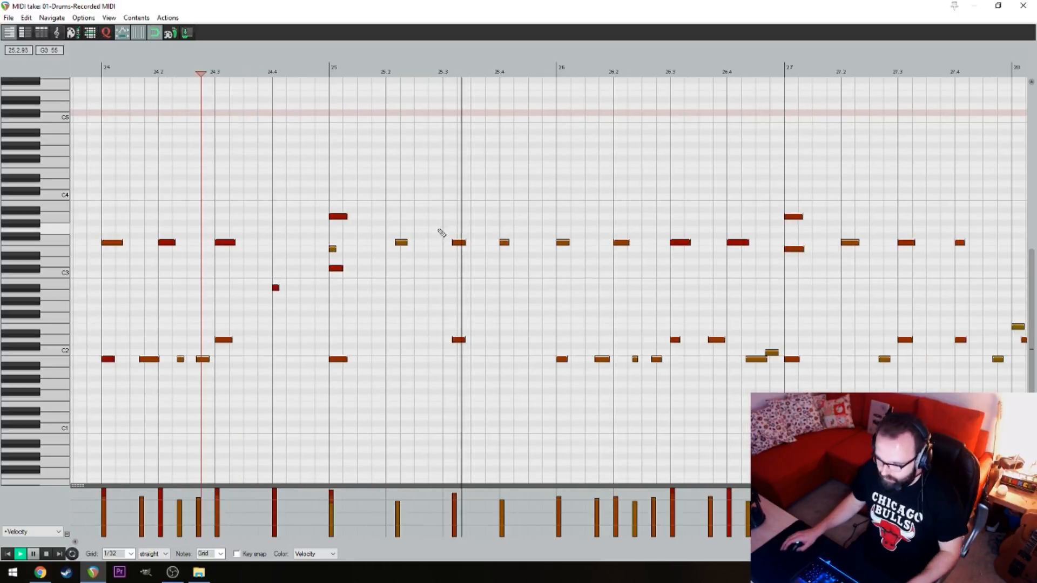
{"action": "key", "text": "space"}
{"action": "left_click_drag", "start_coordinate": [384, 233], "coordinate": [494, 286]}
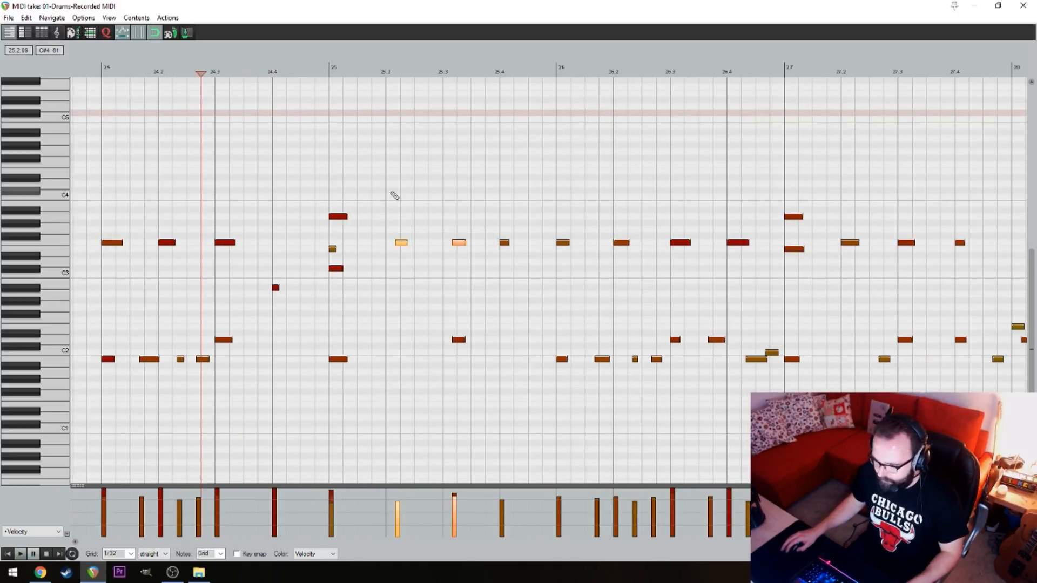
{"action": "left_click_drag", "start_coordinate": [395, 196], "coordinate": [448, 340]}
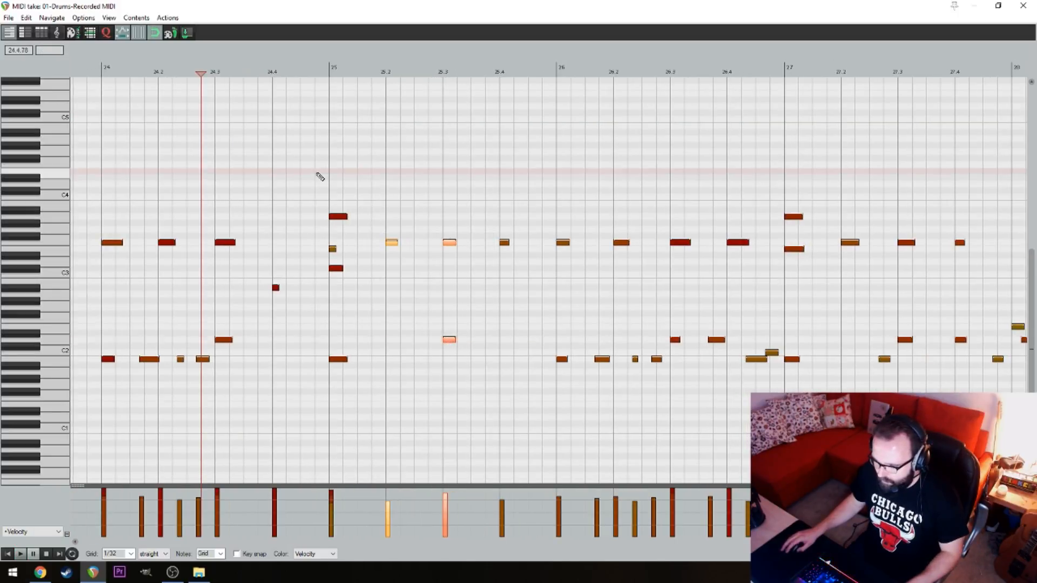
Play up to bar 27, add a copy of the B1 note directly after it just before beat 27.3, and audition it
{"action": "key", "text": "space"}
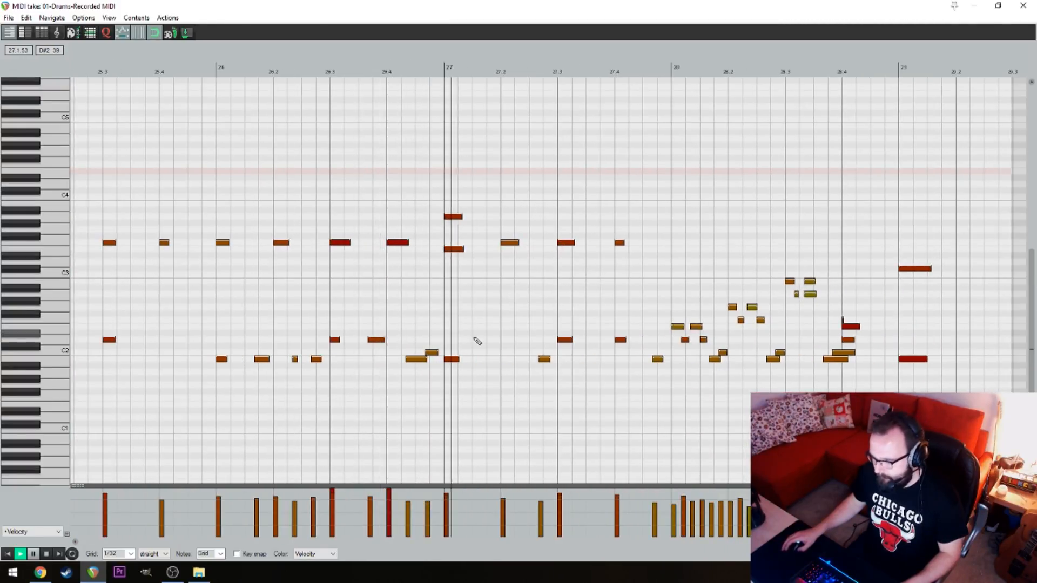
{"action": "key", "text": "space"}
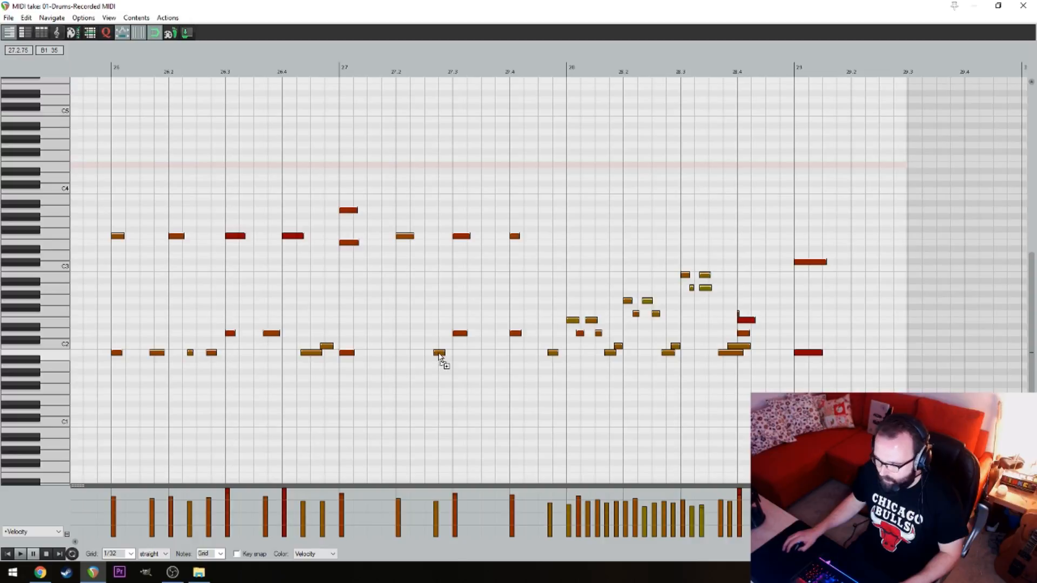
{"action": "left_click", "coordinate": [453, 355]}
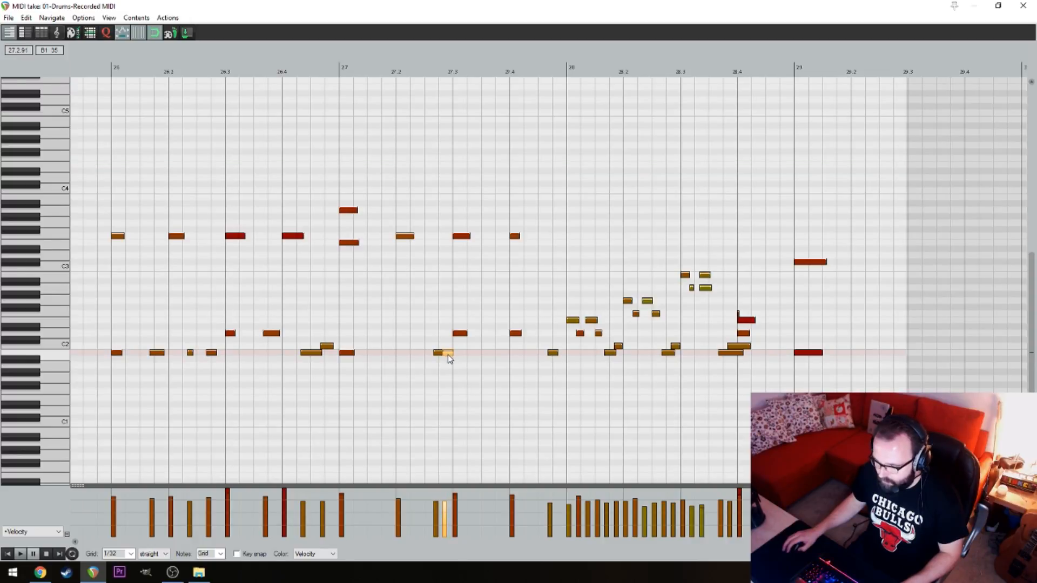
{"action": "left_click", "coordinate": [358, 153]}
{"action": "key", "text": "space"}
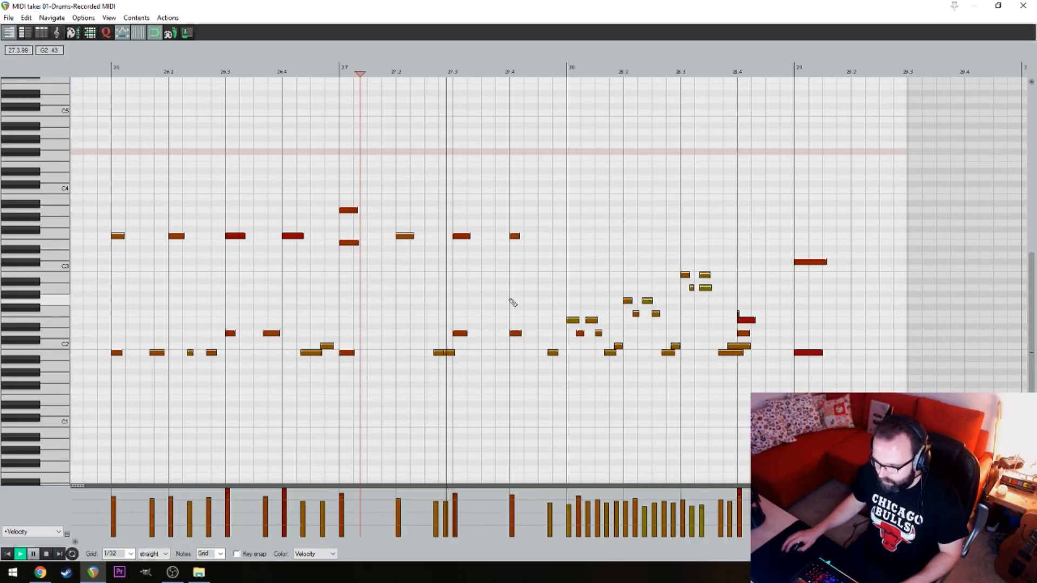
{"action": "key", "text": "space"}
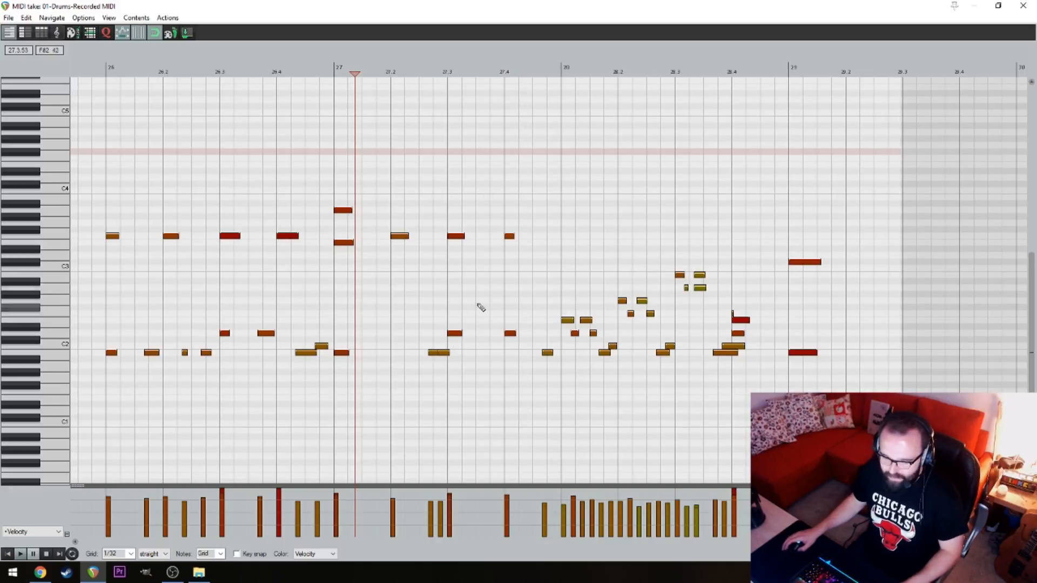
Play the fill in bar 28 and quantize the second A2 note of beat 28.3 to a 1/16 triplet grid at 100% strength
{"action": "key", "text": "space"}
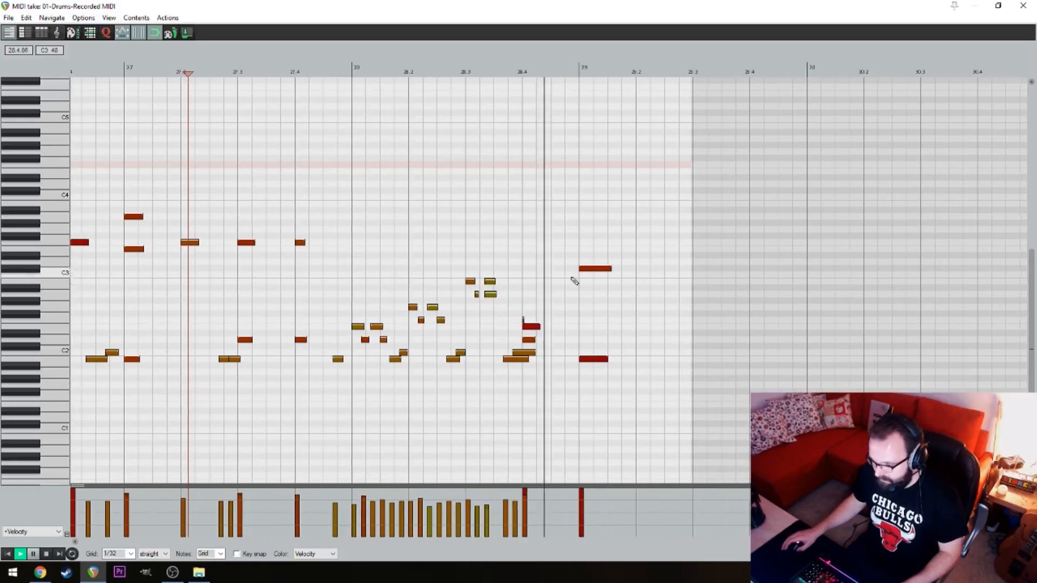
{"action": "key", "text": "space"}
{"action": "left_click", "coordinate": [492, 294]}
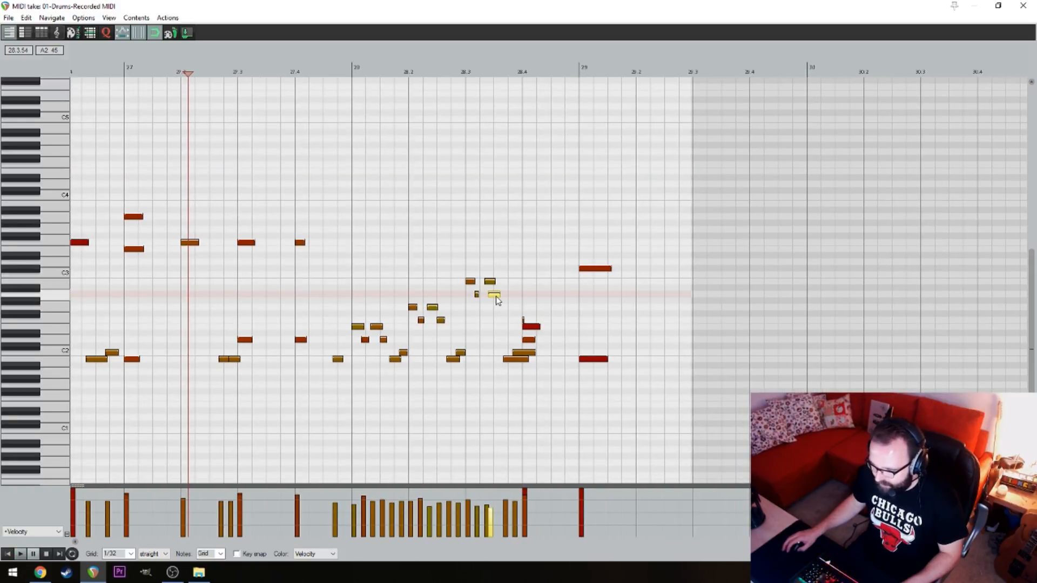
{"action": "key", "text": "q"}
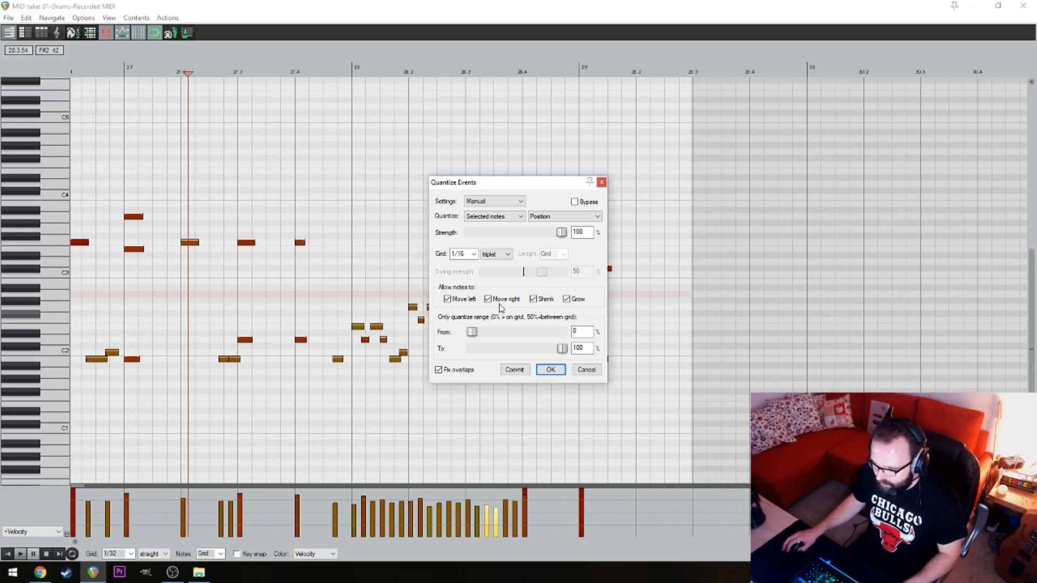
{"action": "left_click", "coordinate": [551, 370]}
Delete the two closing notes at the start of bar 29
{"action": "left_click", "coordinate": [438, 236]}
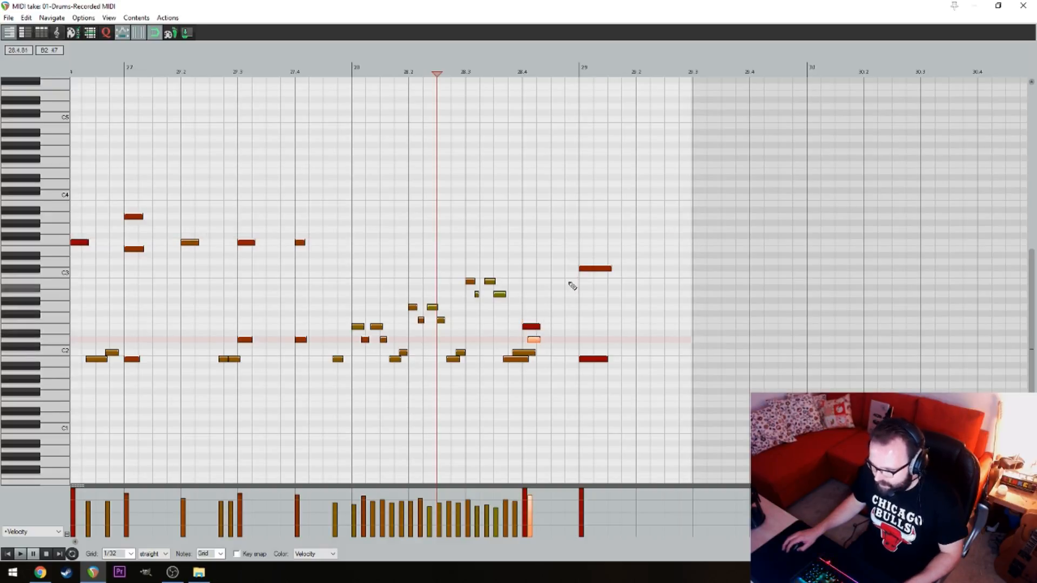
{"action": "left_click_drag", "start_coordinate": [567, 254], "coordinate": [615, 394]}
{"action": "key", "text": "Delete"}
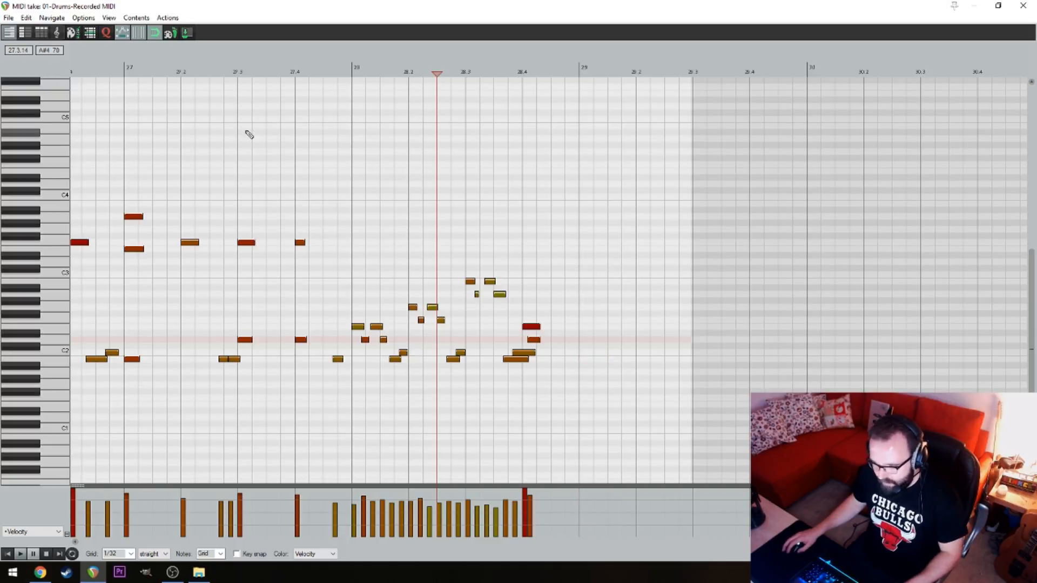
Audition the closing fill from just before bar 28 and undo the stray note at bar 29
{"action": "left_click", "coordinate": [344, 126]}
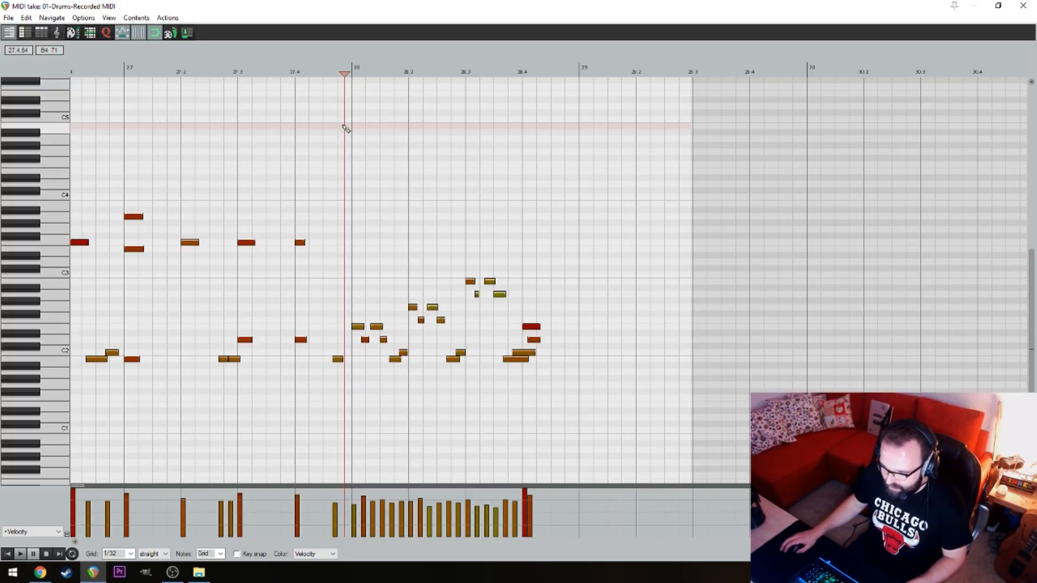
{"action": "key", "text": "space"}
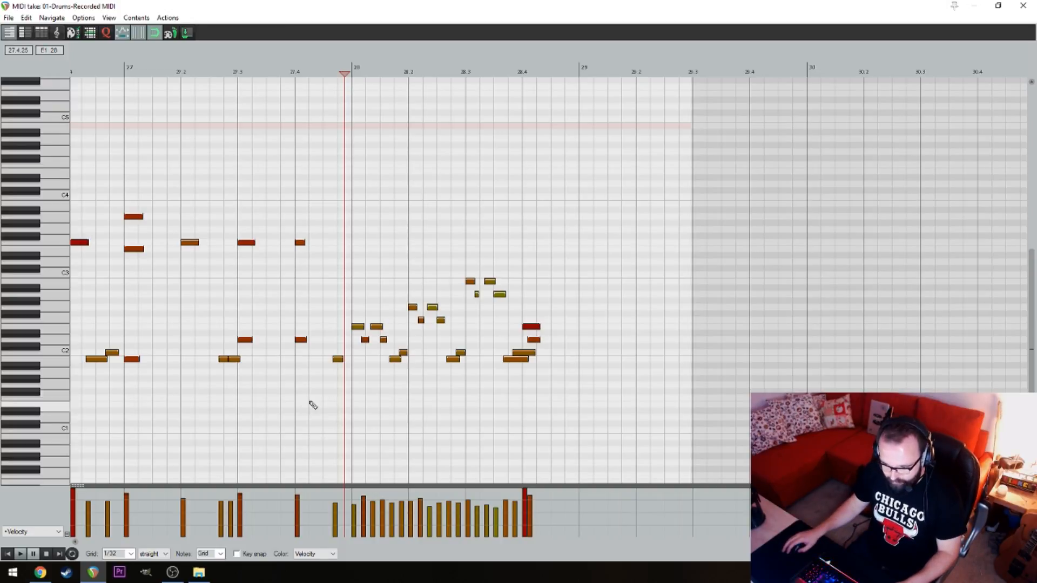
{"action": "key", "text": "space"}
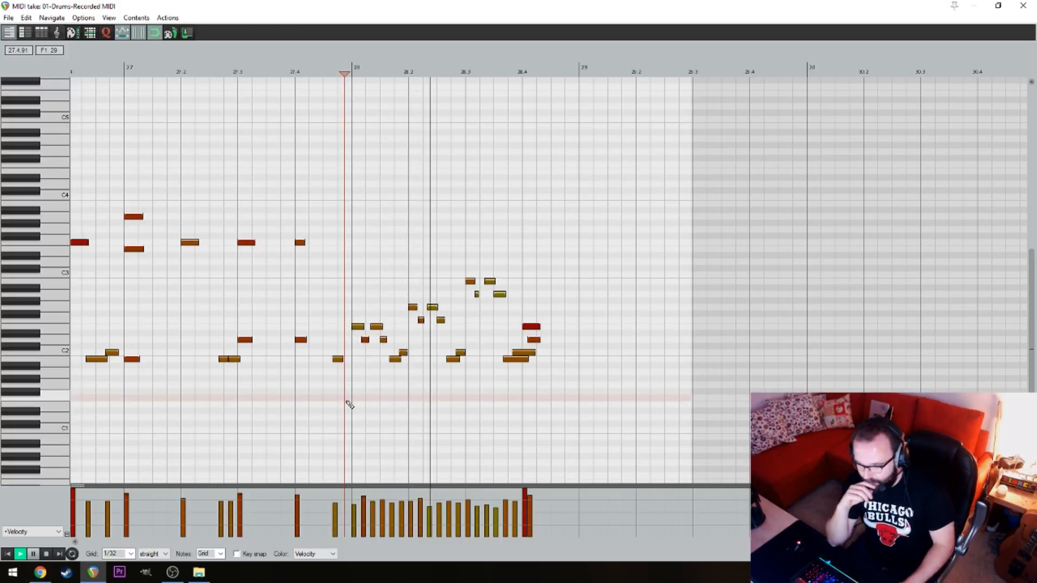
{"action": "key", "text": "space"}
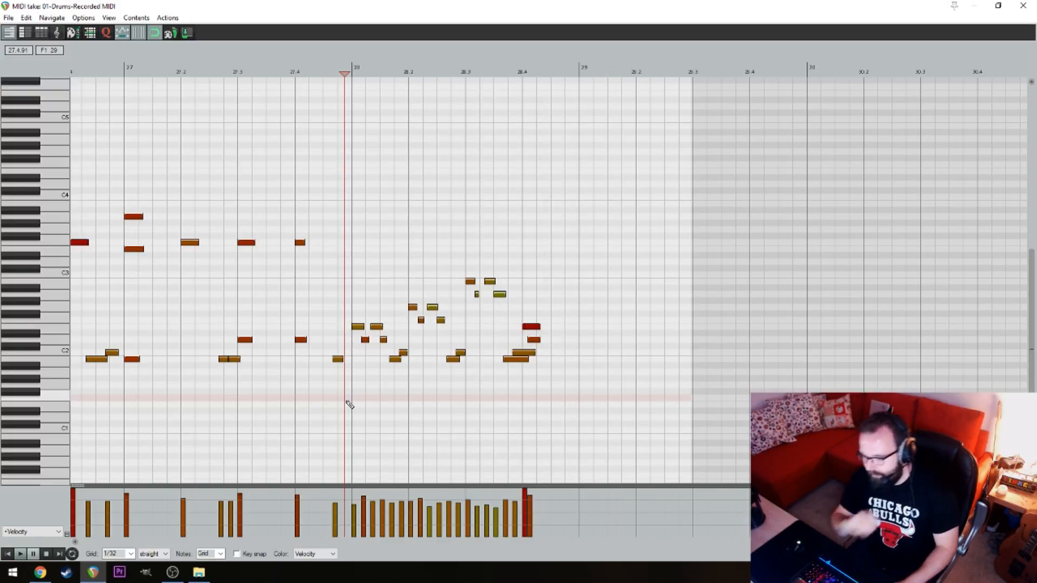
{"action": "left_click", "coordinate": [586, 100]}
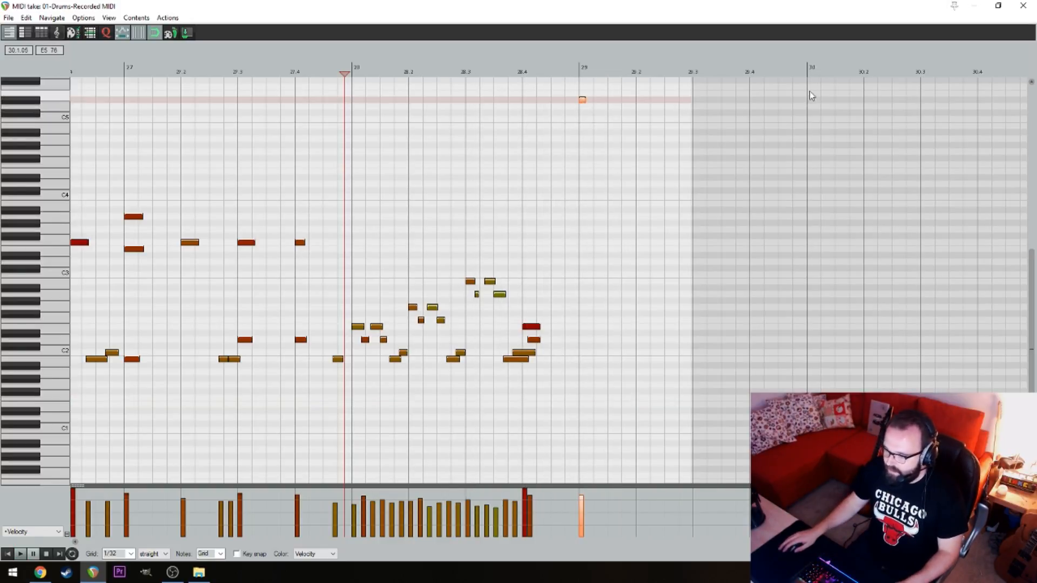
{"action": "key", "text": "ctrl+z"}
Close the MIDI editor, split the Drums item at bar 29 and delete the leftover tail
{"action": "left_click", "coordinate": [1023, 6]}
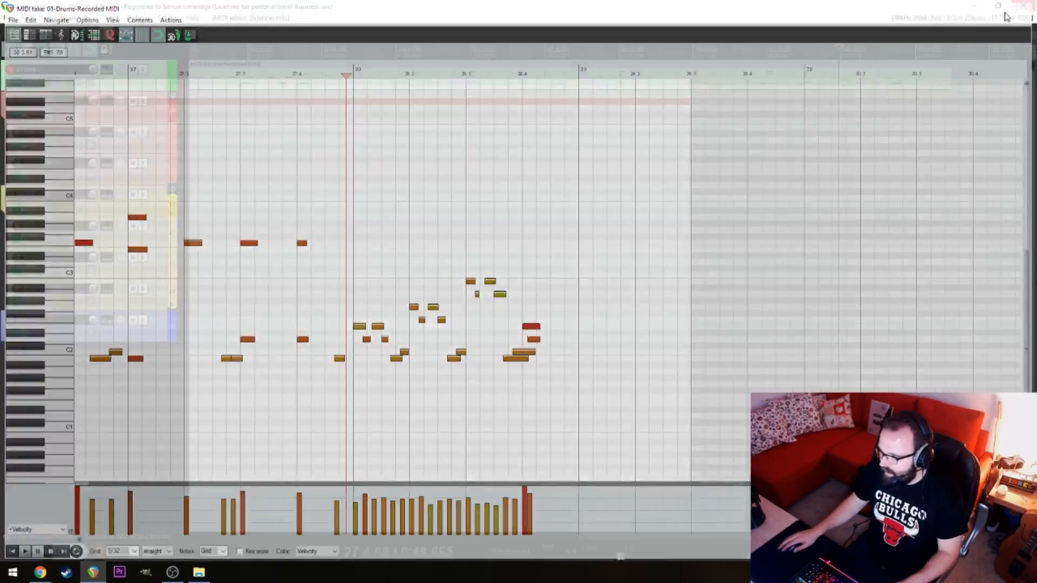
{"action": "left_click", "coordinate": [922, 77]}
{"action": "key", "text": "s"}
{"action": "left_click", "coordinate": [932, 80]}
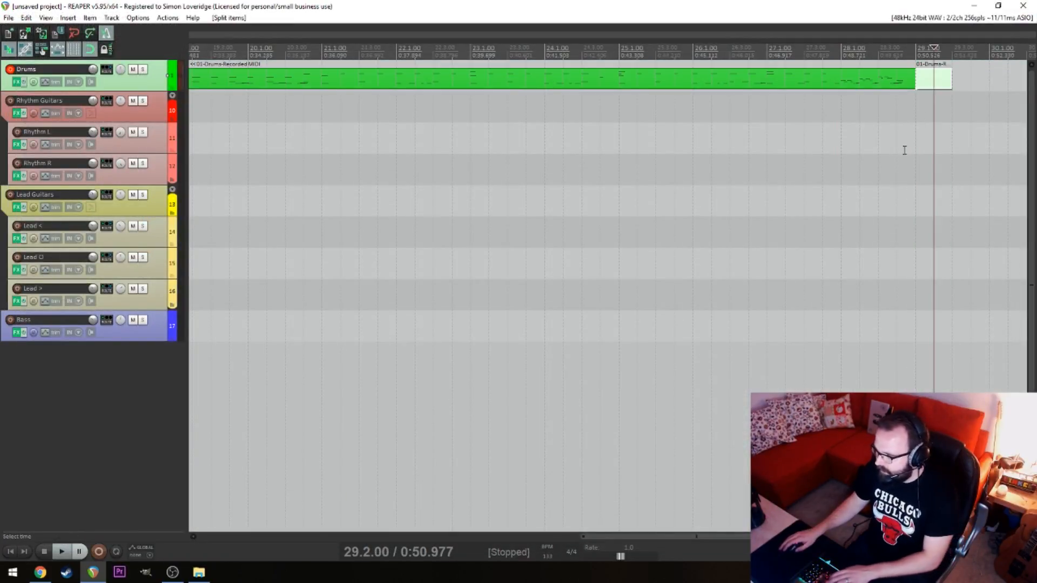
{"action": "key", "text": "Delete"}
{"action": "scroll", "coordinate": [514, 137], "scroll_direction": "down", "scroll_amount": 5}
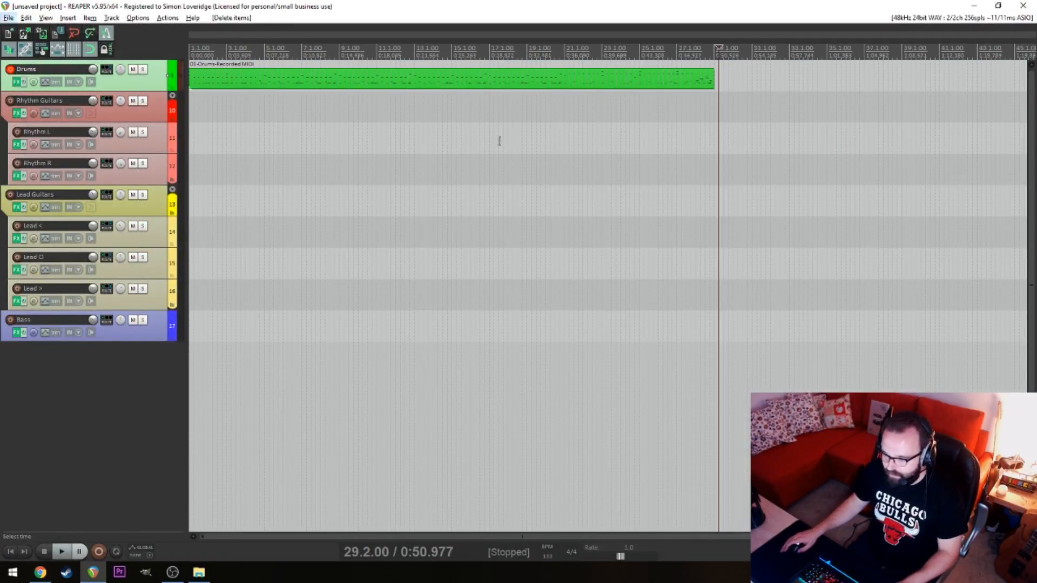
{"action": "left_click", "coordinate": [362, 140]}
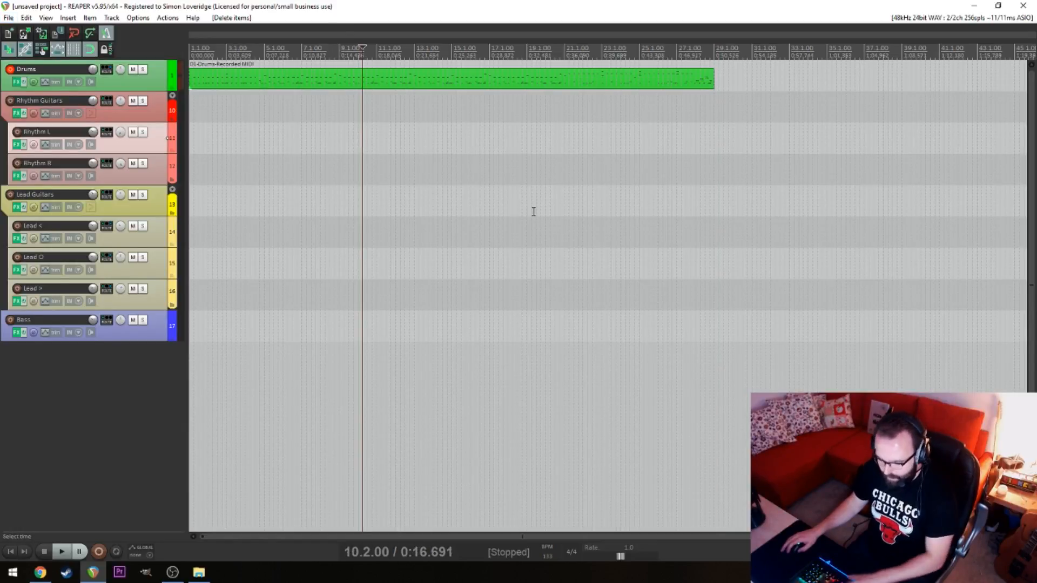
{"action": "key", "text": "Home"}
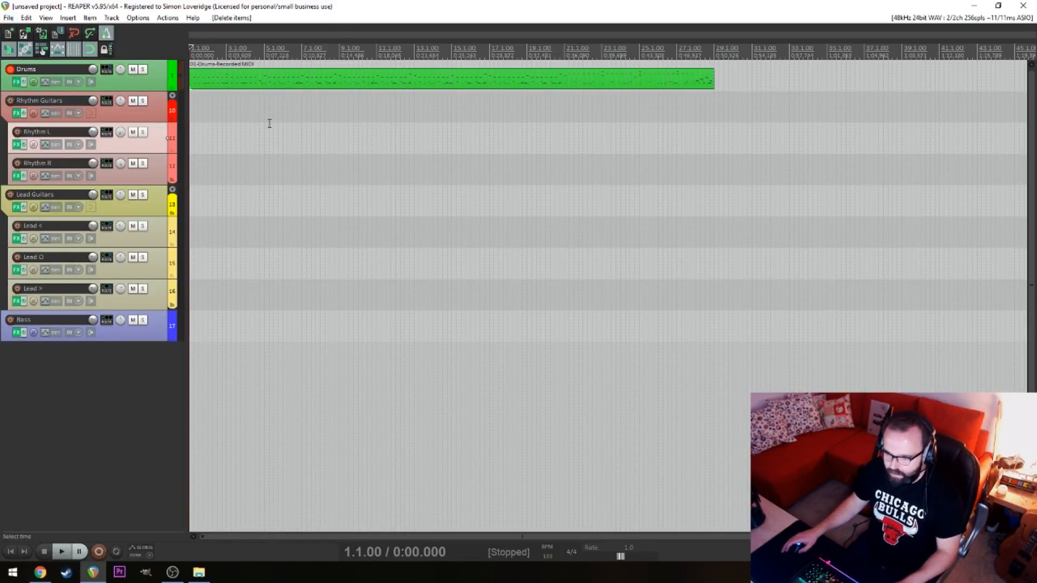
{"action": "left_click", "coordinate": [240, 113]}
{"action": "key", "text": "Home"}
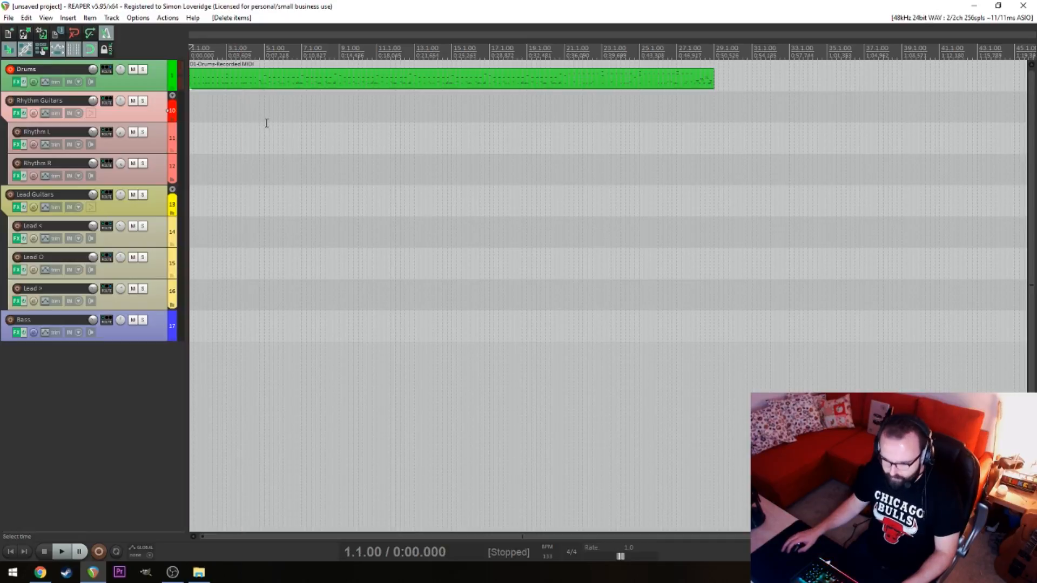
Split the Drums item at bar 3 and clear the time selection over the first four bars
{"action": "left_click", "coordinate": [222, 81]}
{"action": "left_click", "coordinate": [228, 78]}
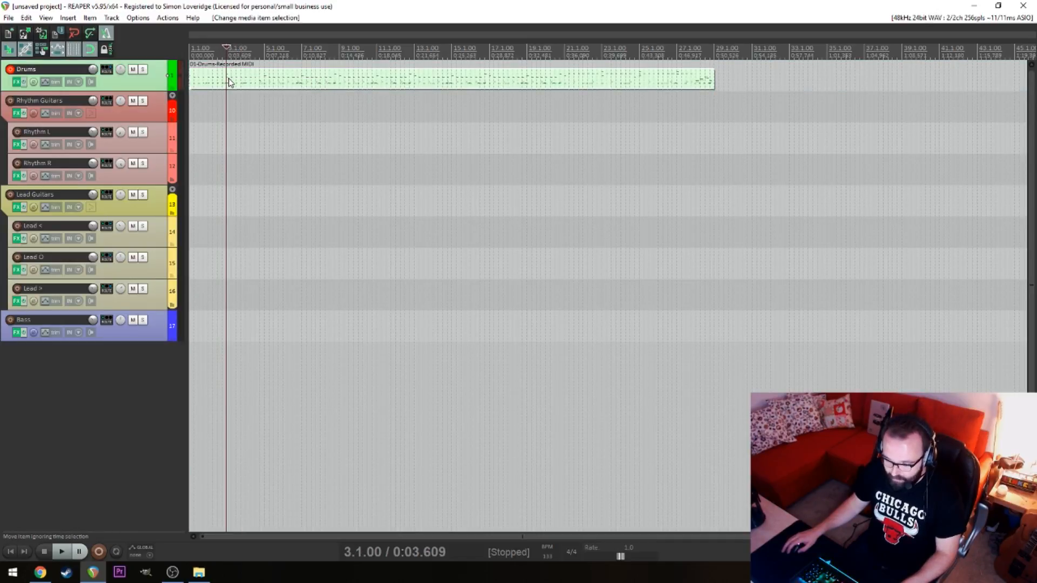
{"action": "left_click", "coordinate": [265, 99]}
{"action": "left_click_drag", "start_coordinate": [265, 99], "coordinate": [190, 116]}
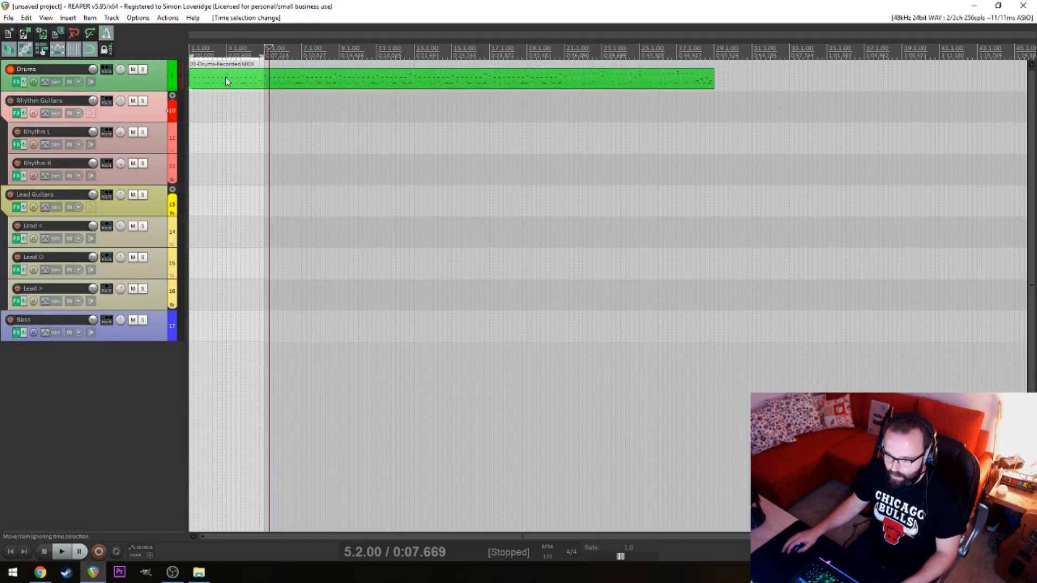
{"action": "left_click", "coordinate": [229, 97]}
{"action": "key", "text": "s"}
{"action": "left_click", "coordinate": [296, 81]}
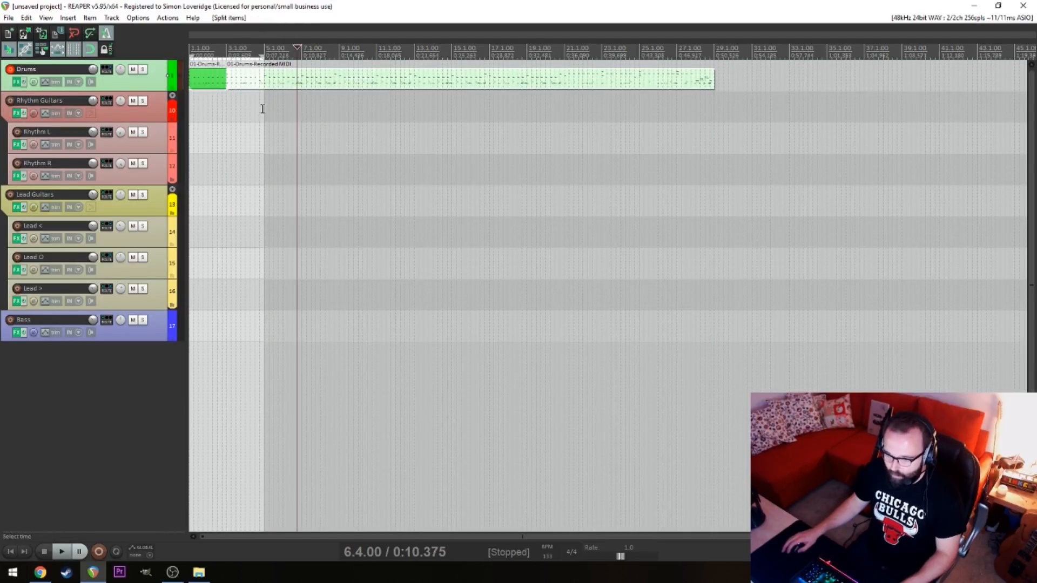
{"action": "key", "text": "Escape"}
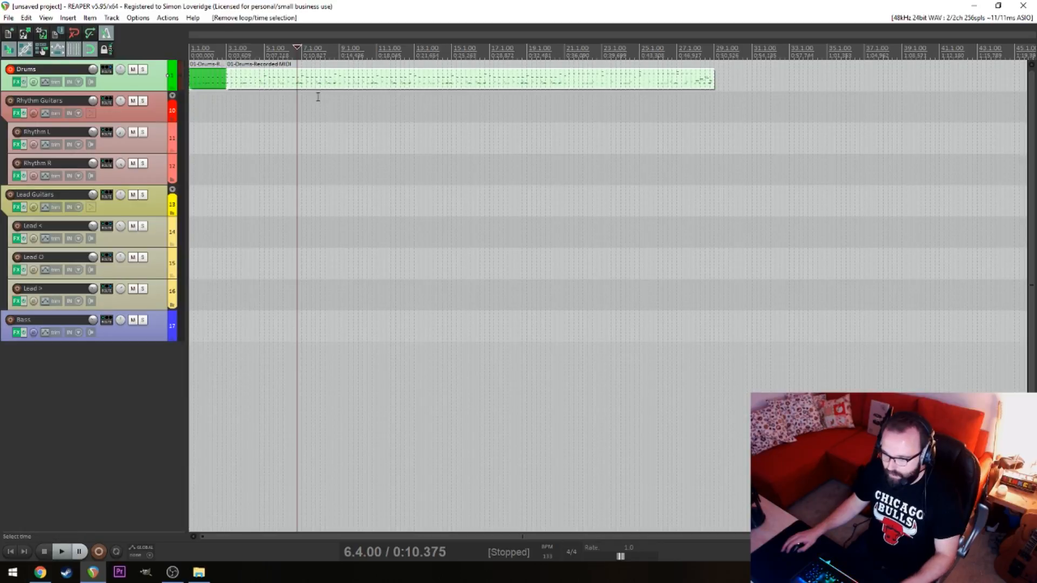
Copy the drum section from bar 3 onward end to end until four sections run in sequence, and return to the project start
{"action": "left_click_drag", "start_coordinate": [291, 80], "coordinate": [768, 79]}
{"action": "scroll", "coordinate": [730, 125], "scroll_direction": "down", "scroll_amount": 5}
{"action": "left_click_drag", "start_coordinate": [479, 128], "coordinate": [461, 81]}
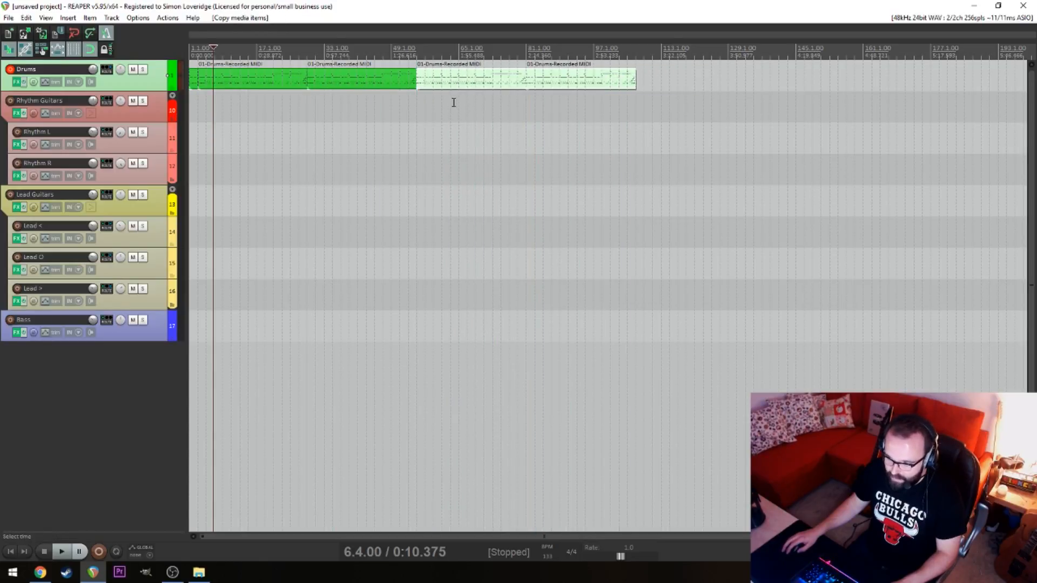
{"action": "left_click", "coordinate": [451, 103]}
{"action": "left_click", "coordinate": [408, 110]}
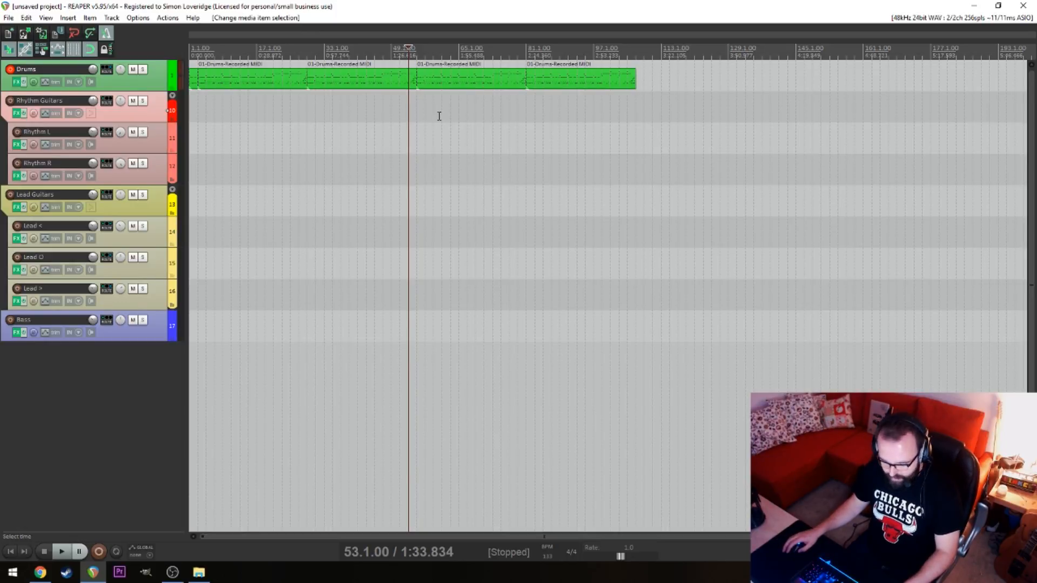
{"action": "key", "text": "Home"}
{"action": "scroll", "coordinate": [293, 137], "scroll_direction": "up", "scroll_amount": 6}
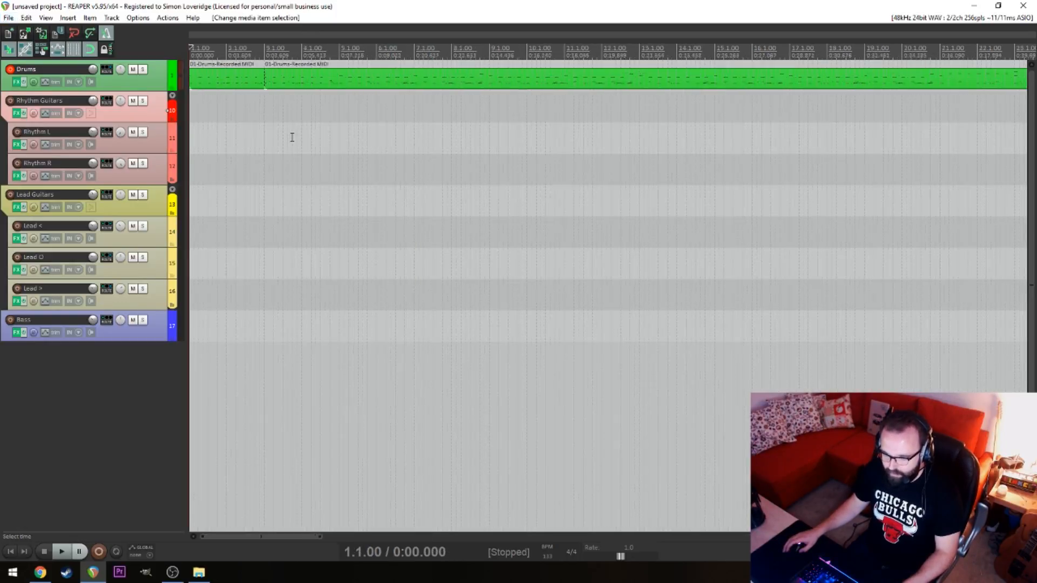
Start saving the project and create a folder named VG_ZeldaDeathMountain inside the Reaper project files folder
{"action": "key", "text": "ctrl+s"}
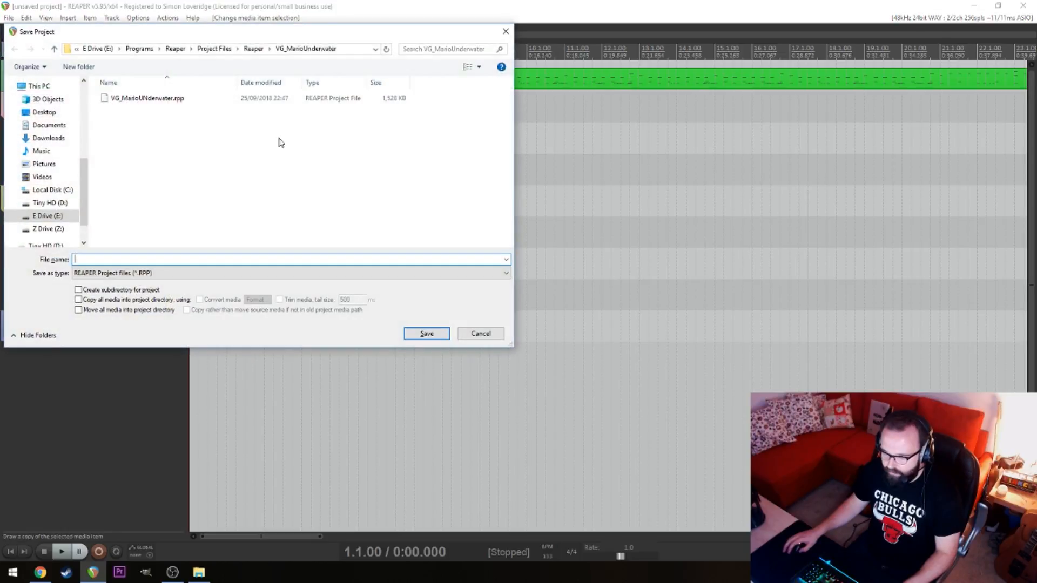
{"action": "left_click", "coordinate": [258, 49]}
{"action": "mouse_move", "coordinate": [453, 297]}
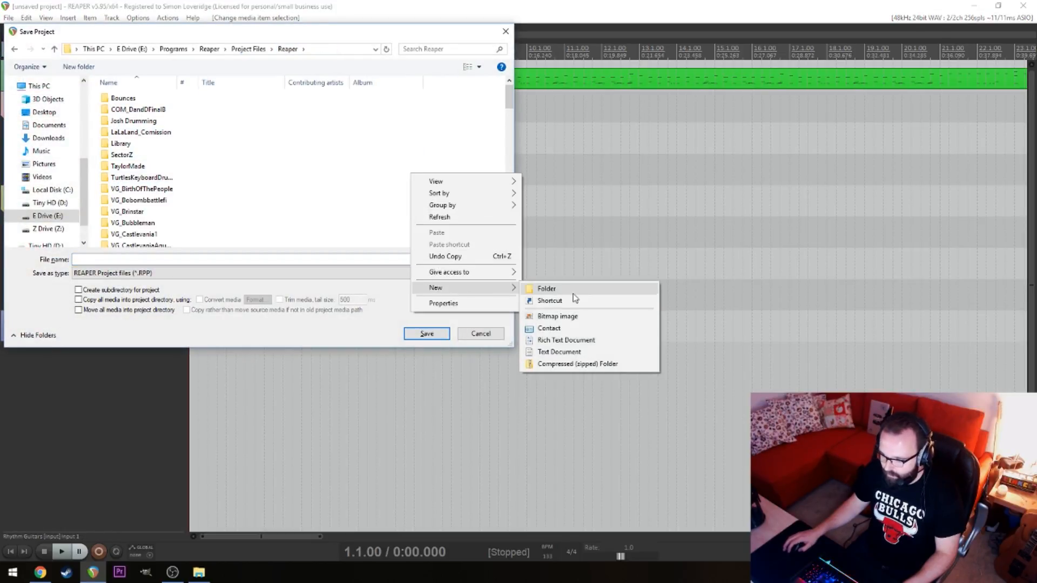
{"action": "left_click", "coordinate": [561, 288]}
{"action": "scroll", "coordinate": [229, 212], "scroll_direction": "up", "scroll_amount": 3}
{"action": "type", "text": "VG_"}
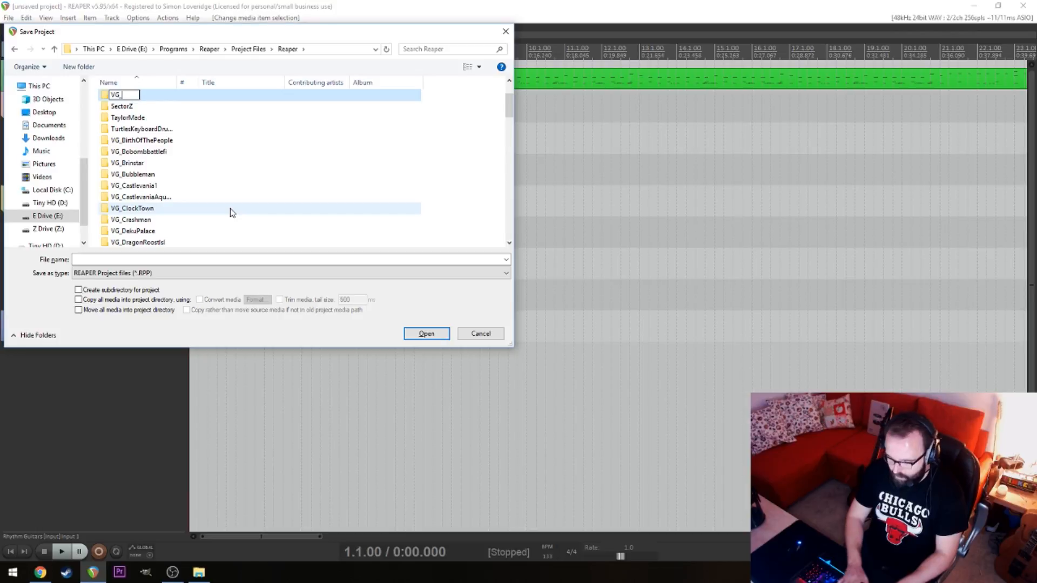
{"action": "type", "text": "Zelda"}
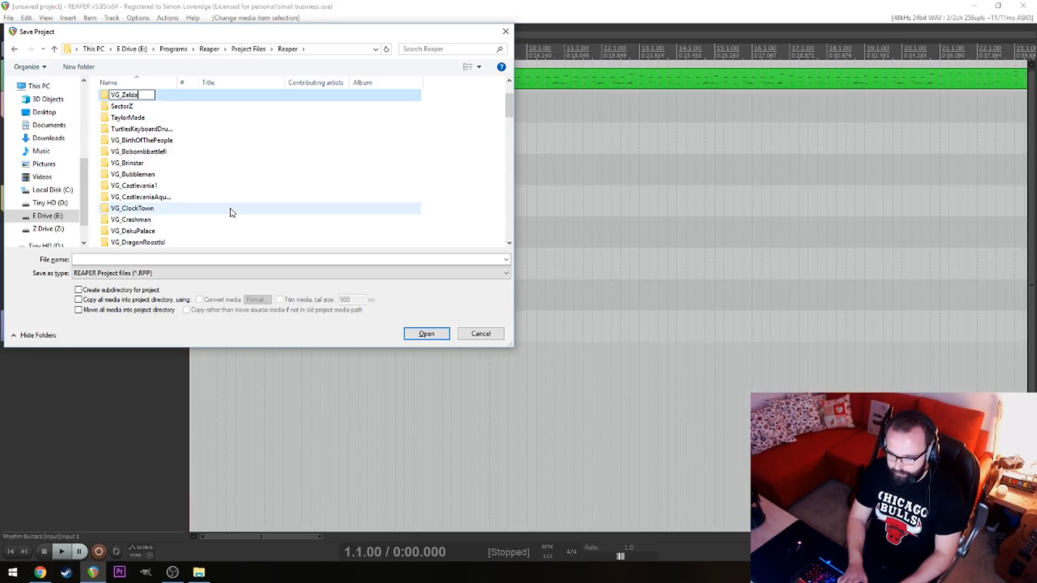
{"action": "type", "text": "DeathMountain"}
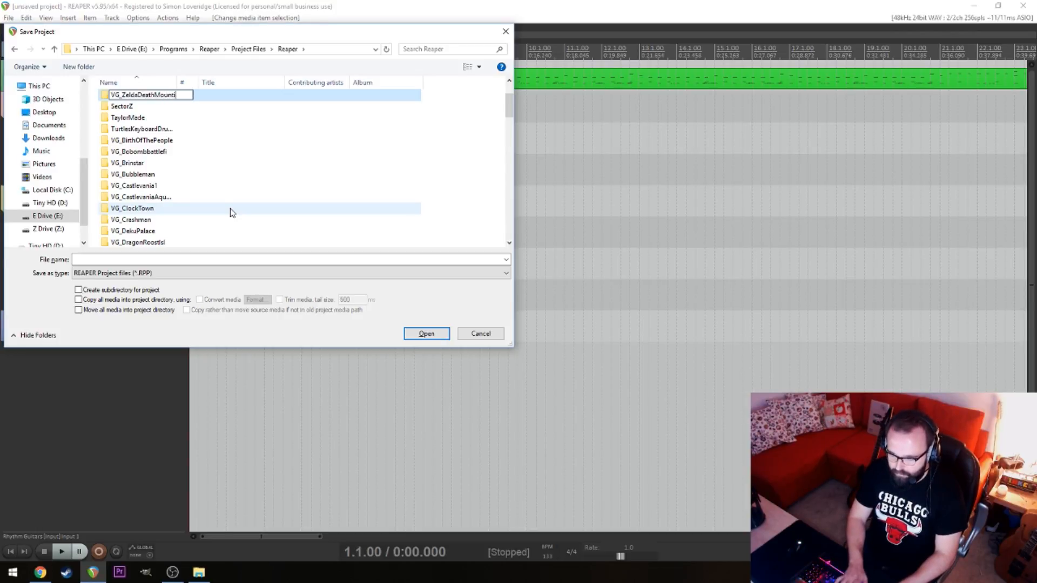
{"action": "key", "text": "Return"}
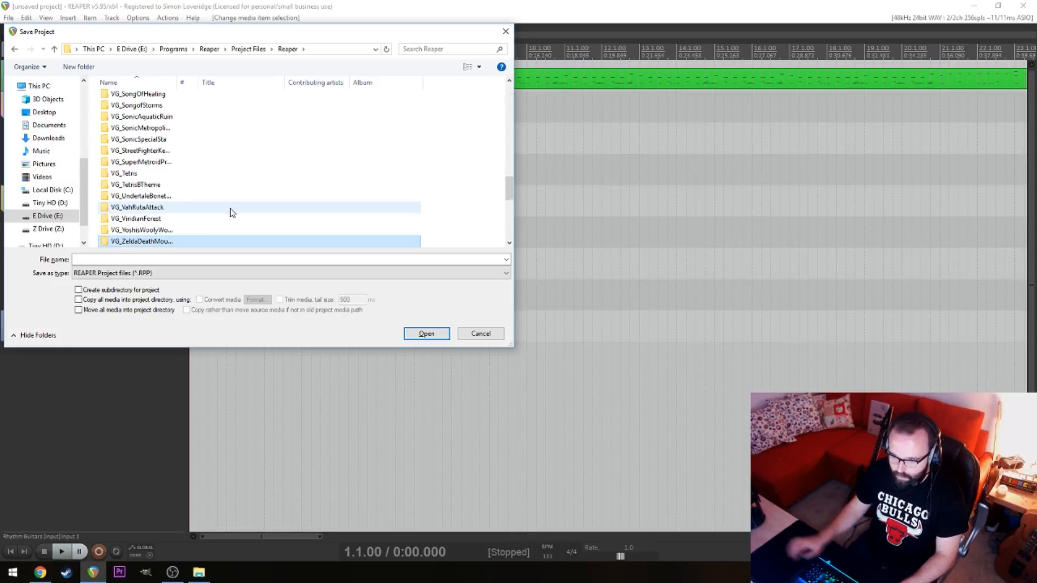
Save the project as VG_ZeldaDeathMountain inside the new VG_ZeldaDeathMountain folder
{"action": "double_click", "coordinate": [157, 242]}
{"action": "left_click", "coordinate": [172, 260]}
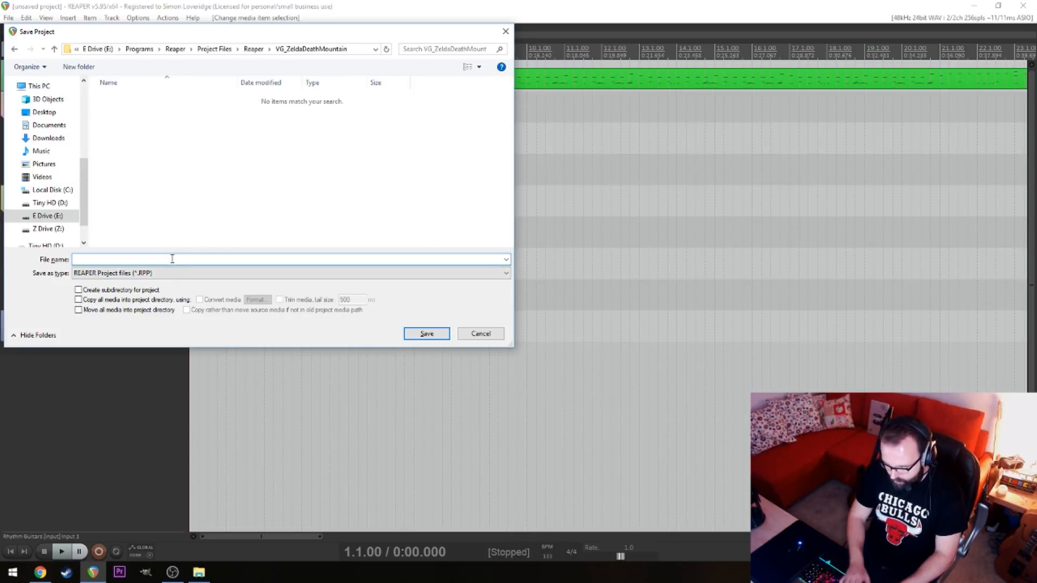
{"action": "type", "text": "VG_ZeldaD"}
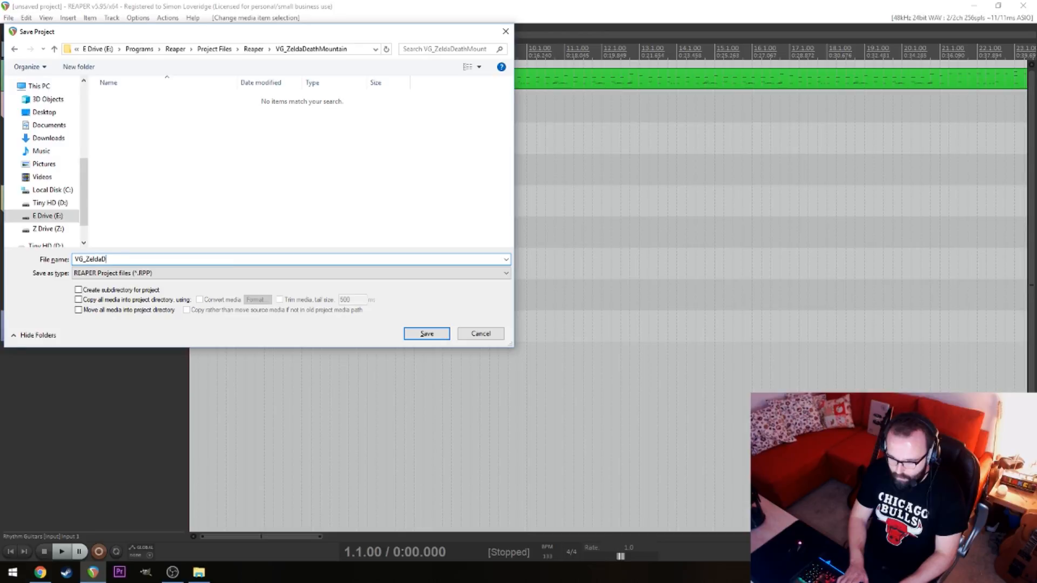
{"action": "type", "text": "eathMountain"}
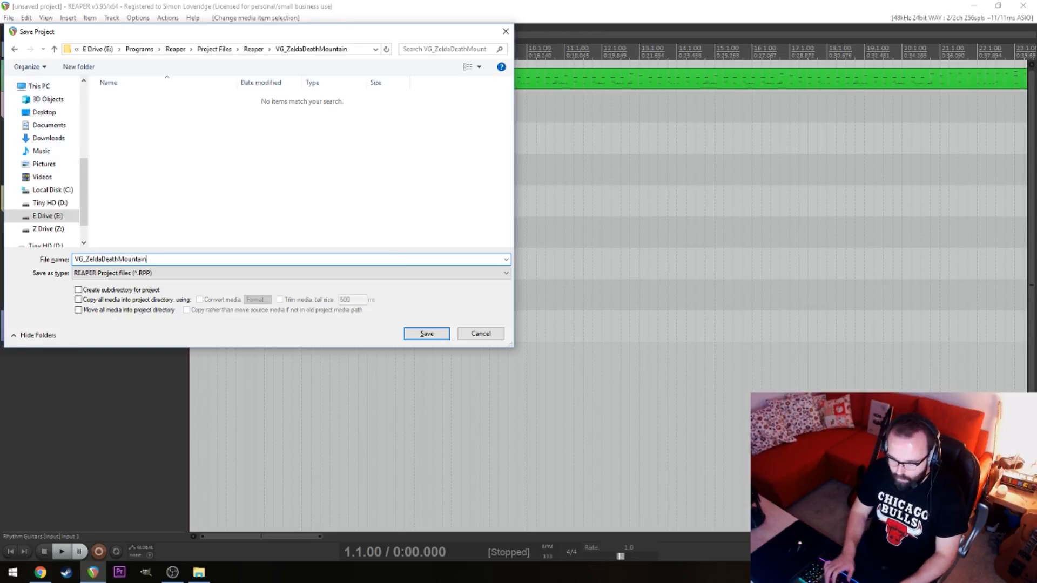
{"action": "key", "text": "Return"}
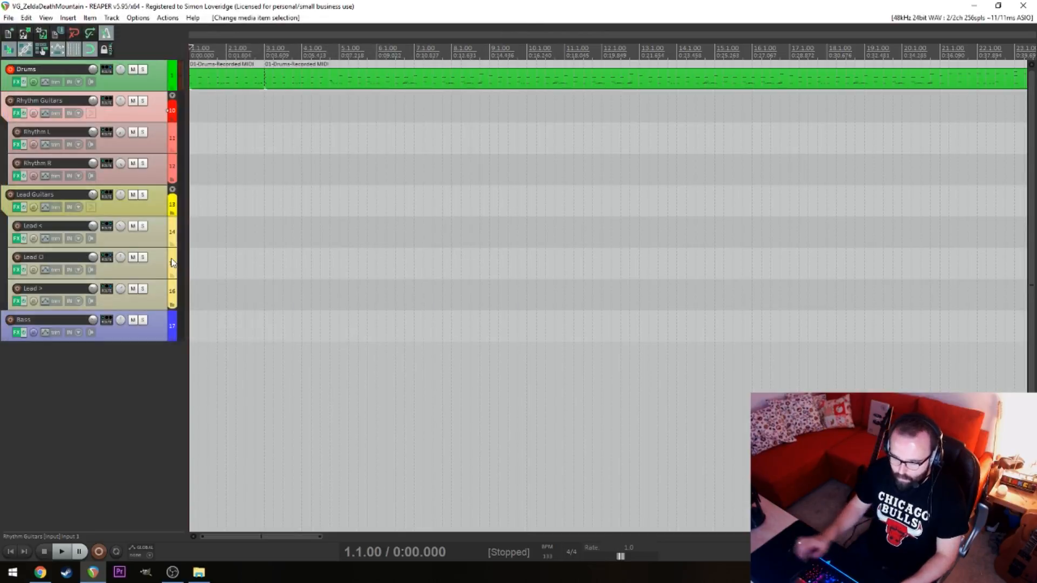
Return to the project start and disarm recording on the Drums track
{"action": "left_click", "coordinate": [424, 201]}
{"action": "key", "text": "w"}
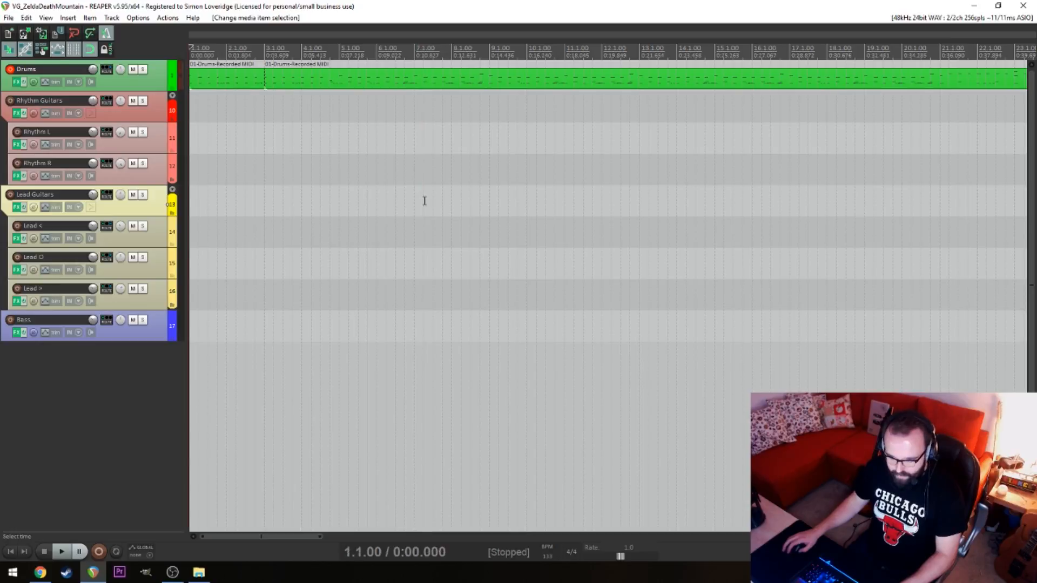
{"action": "left_click", "coordinate": [10, 71]}
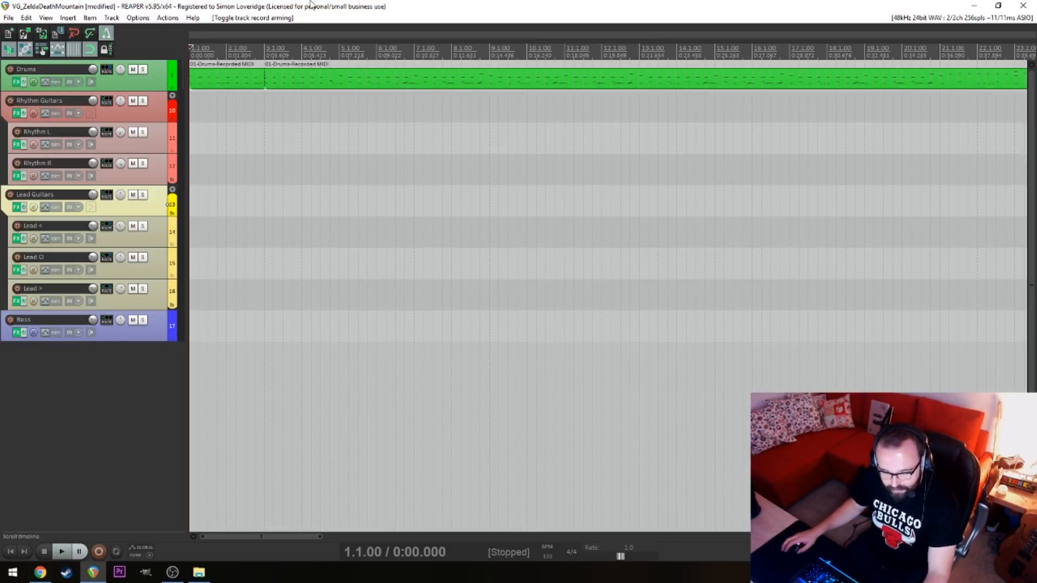
{"action": "key", "text": "alt+Tab"}
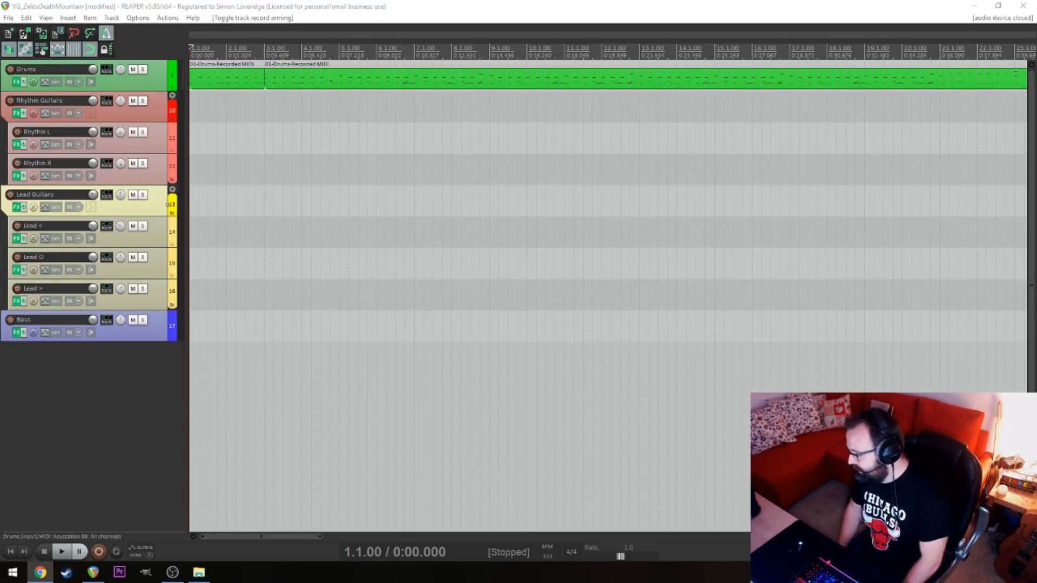
{"action": "left_click", "coordinate": [373, 188]}
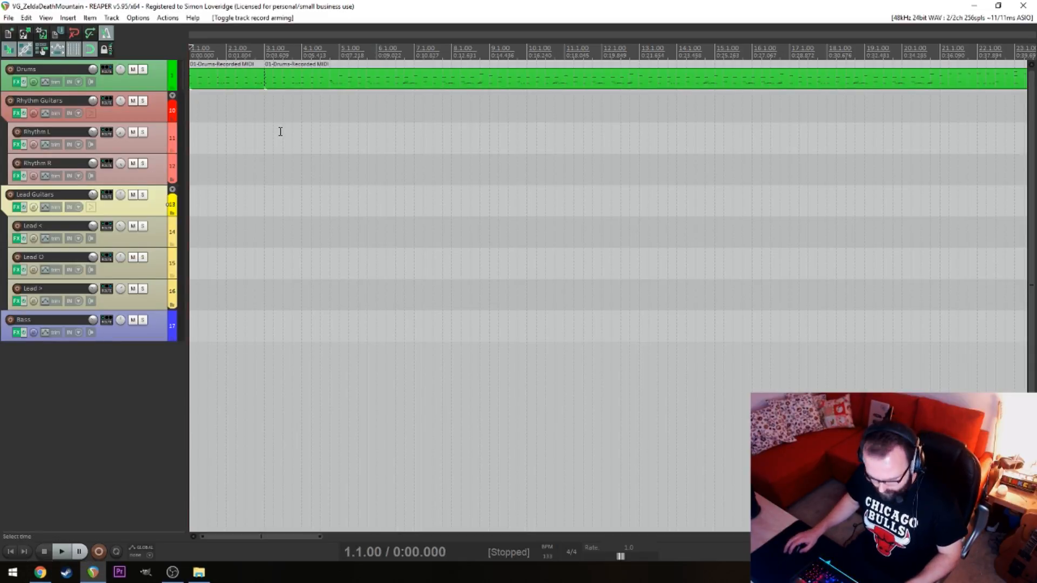
Move all the drum items one bar later so the part begins at bar 2, and return to the project start
{"action": "key", "text": "ctrl+a"}
{"action": "left_click_drag", "start_coordinate": [238, 79], "coordinate": [271, 76]}
{"action": "left_click", "coordinate": [264, 111]}
{"action": "left_click", "coordinate": [226, 133]}
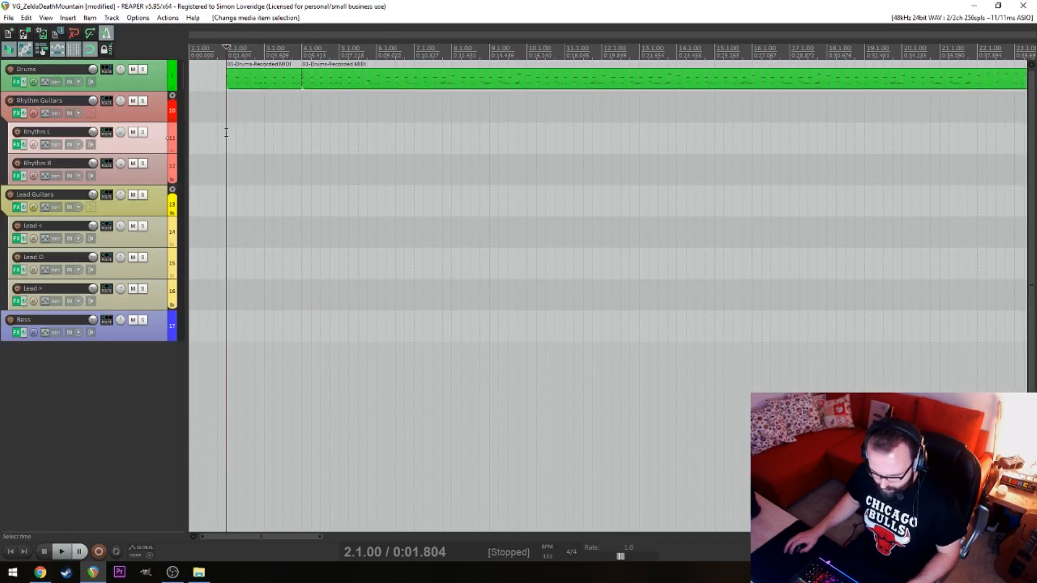
{"action": "scroll", "coordinate": [255, 139], "scroll_direction": "up", "scroll_amount": 3}
{"action": "left_click", "coordinate": [295, 134]}
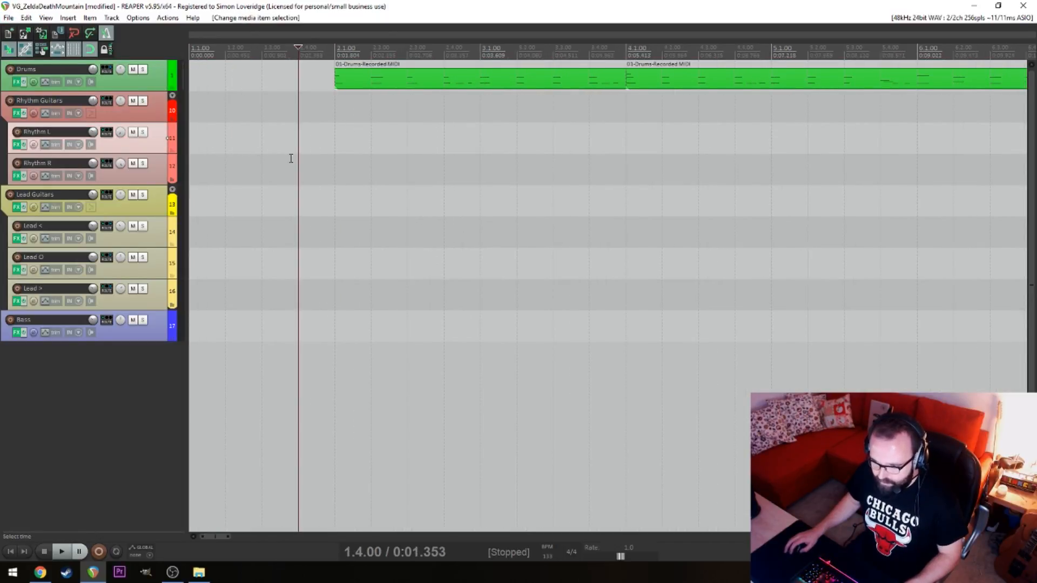
{"action": "left_click", "coordinate": [310, 181]}
{"action": "key", "text": "Home"}
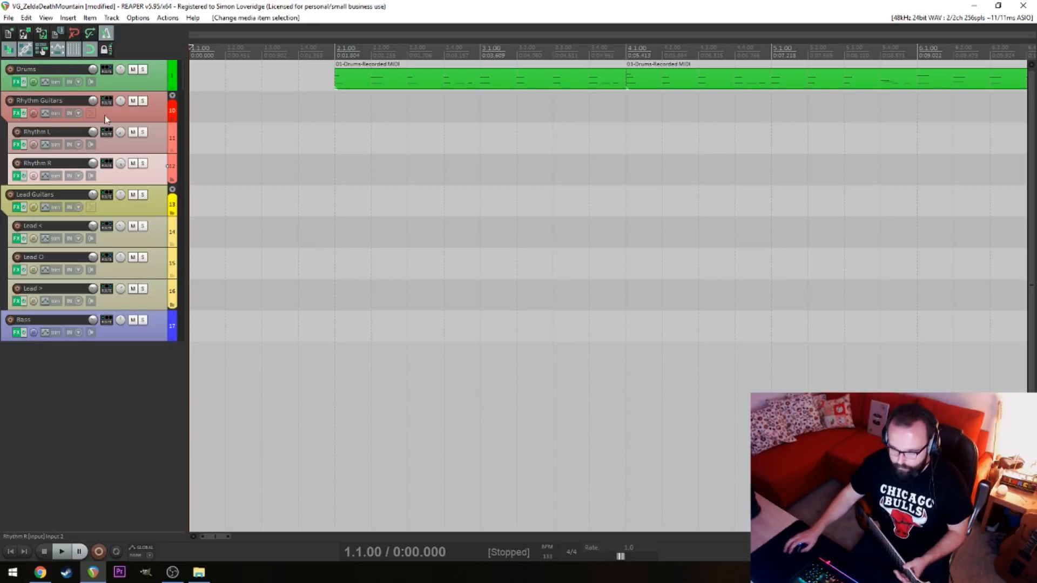
Arm Rhythm L and Rhythm R for recording and replace POD Farm Tuner on Rhythm L with VST: GTune (GVST)
{"action": "left_click", "coordinate": [17, 131]}
{"action": "left_click", "coordinate": [16, 163]}
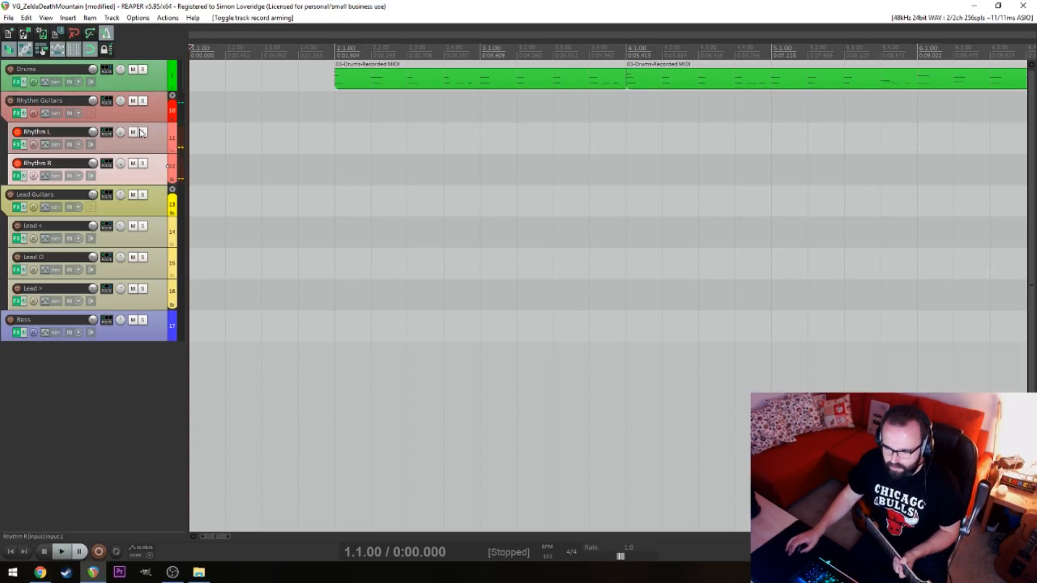
{"action": "left_click", "coordinate": [18, 143]}
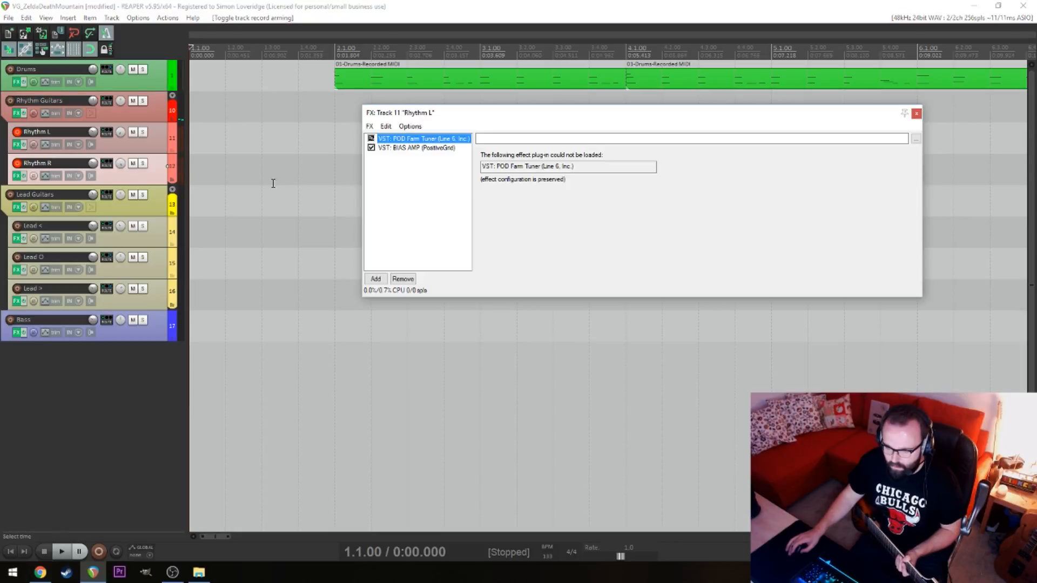
{"action": "right_click", "coordinate": [427, 140]}
{"action": "left_click", "coordinate": [473, 159]}
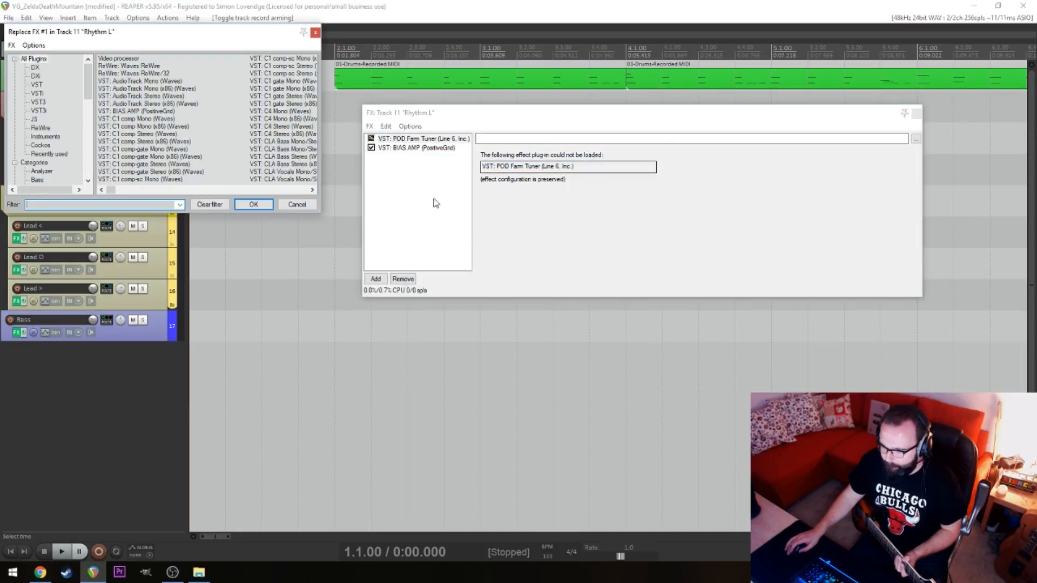
{"action": "left_click", "coordinate": [49, 154]}
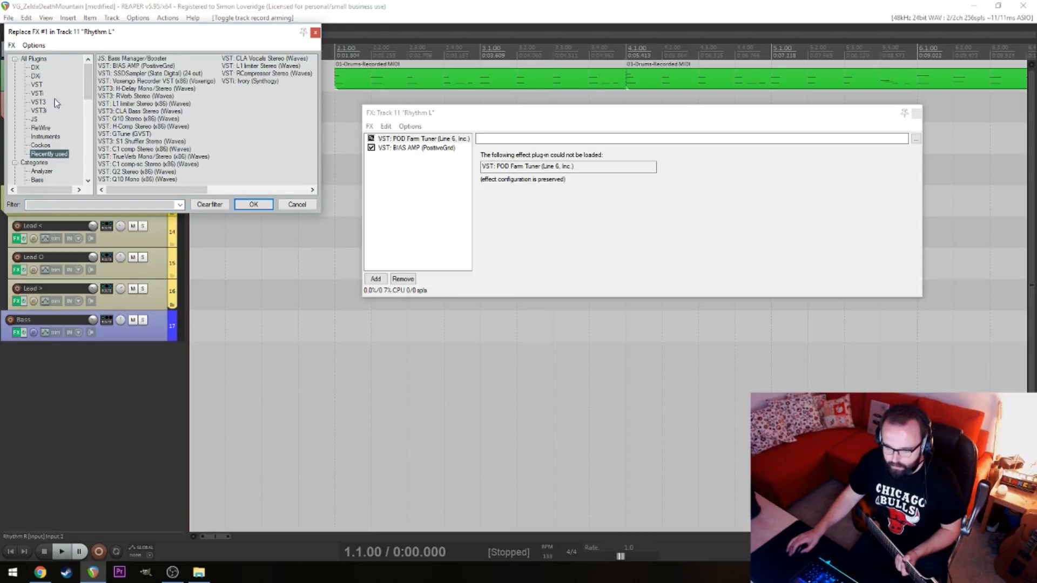
{"action": "left_click", "coordinate": [36, 58]}
{"action": "left_click", "coordinate": [68, 203]}
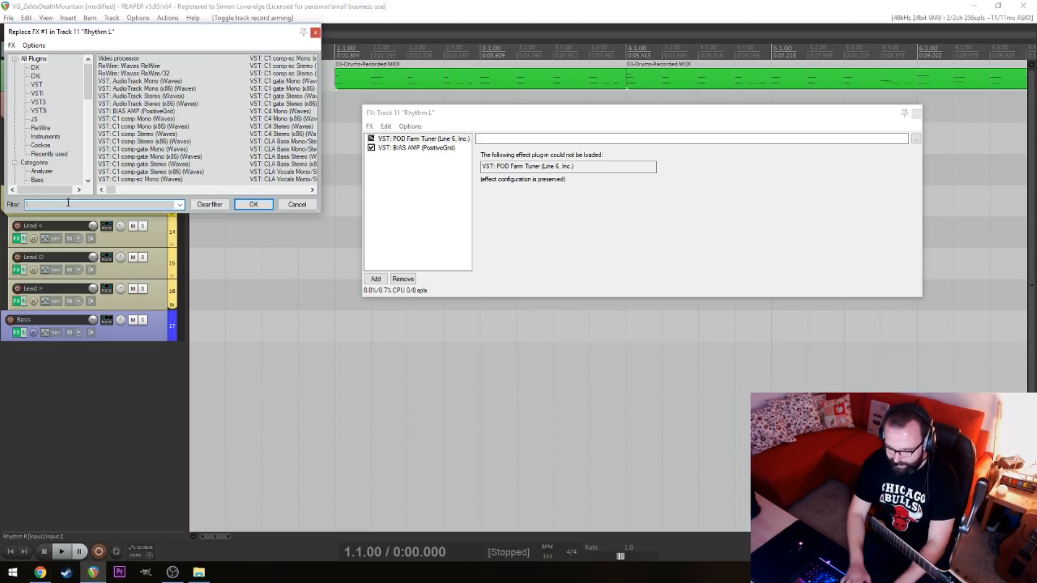
{"action": "type", "text": "tun"}
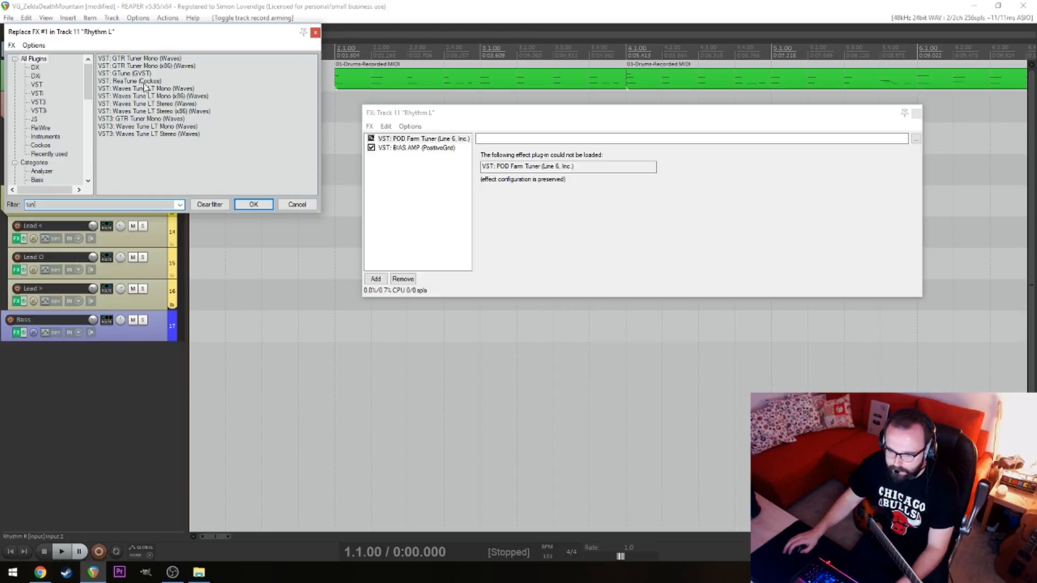
{"action": "double_click", "coordinate": [135, 75]}
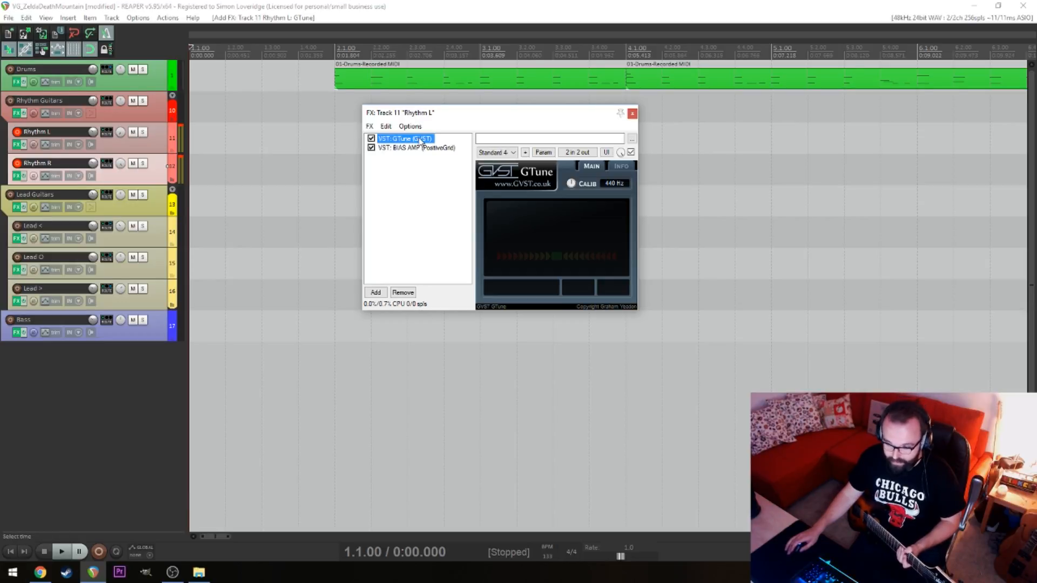
Tune the guitar on Rhythm L with BIAS AMP bypassed and Rhythm R disarmed, restore both, and bypass GTune
{"action": "left_click", "coordinate": [371, 148]}
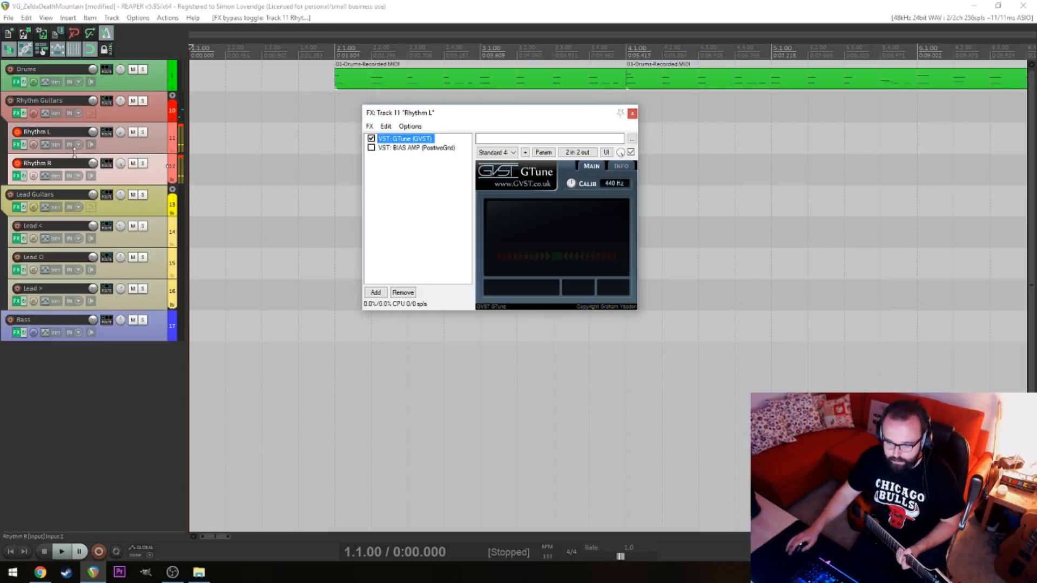
{"action": "left_click", "coordinate": [17, 165]}
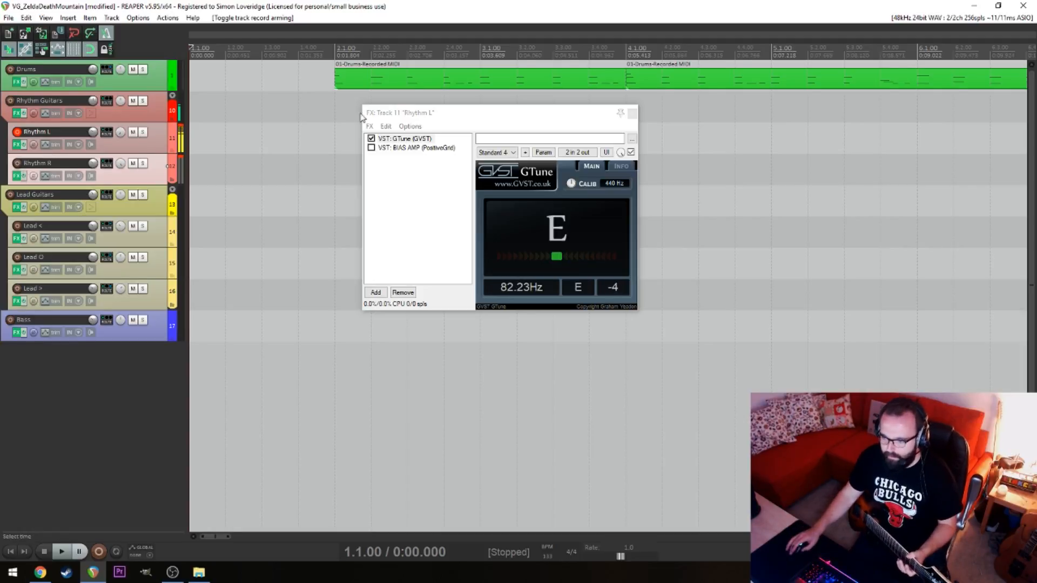
{"action": "left_click", "coordinate": [371, 147]}
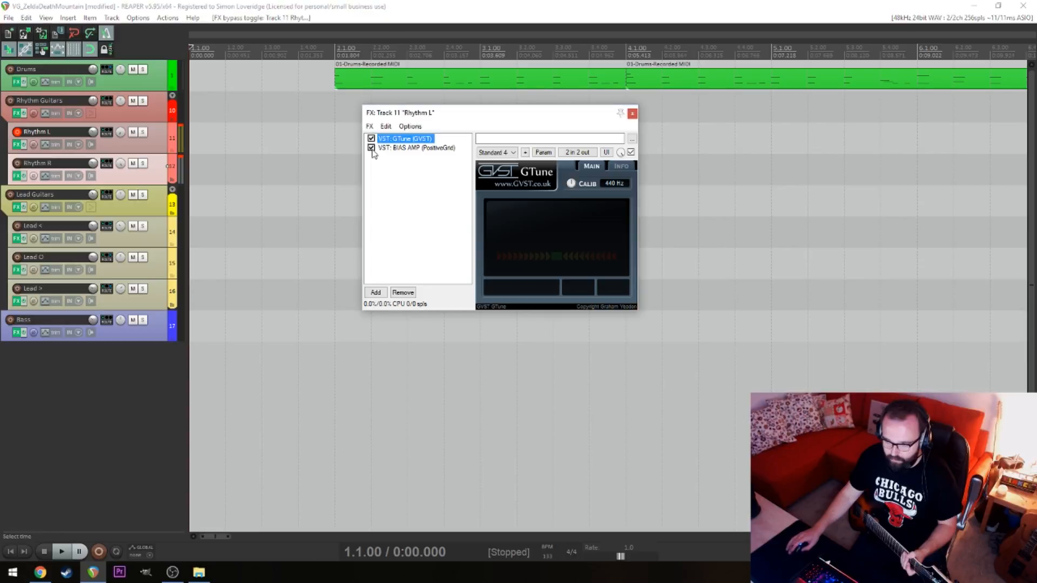
{"action": "left_click", "coordinate": [372, 138]}
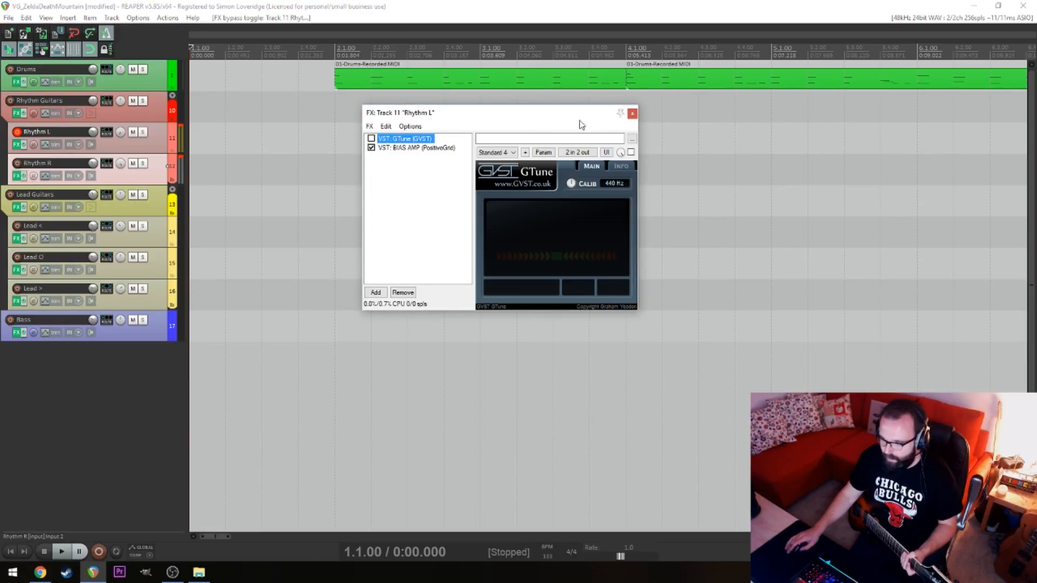
{"action": "left_click", "coordinate": [631, 113]}
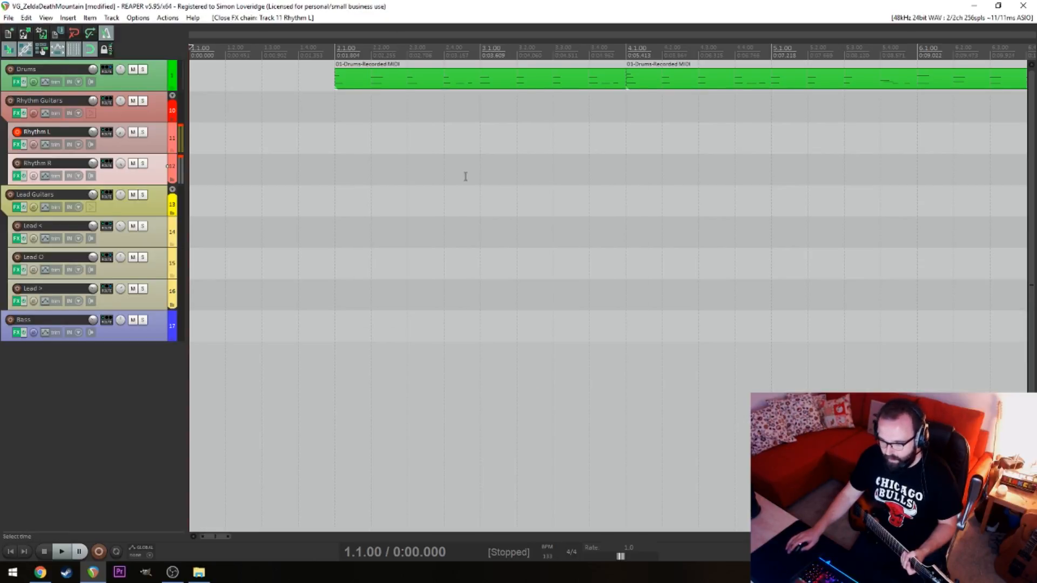
{"action": "left_click", "coordinate": [19, 165]}
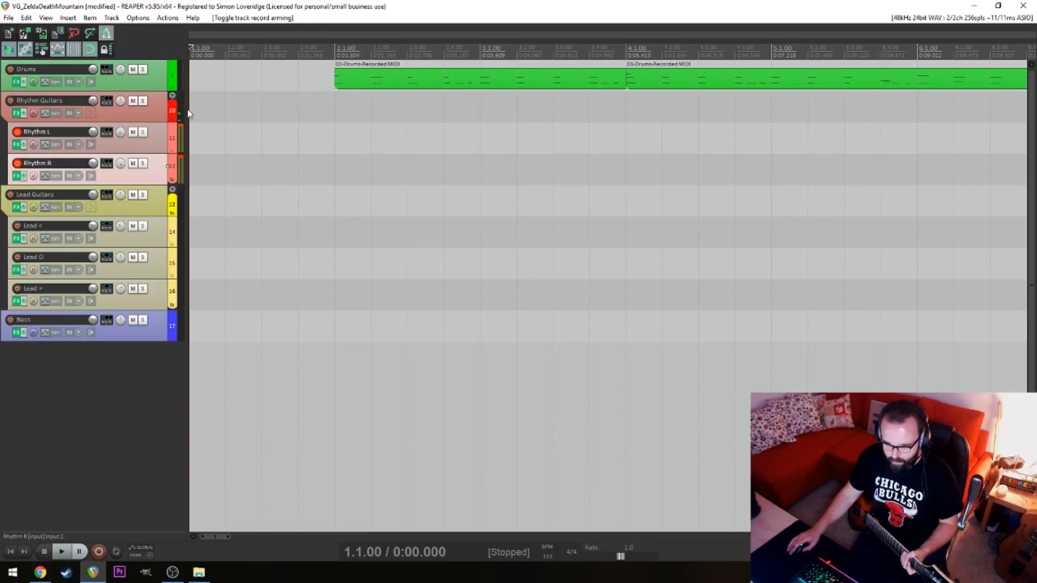
Arm the Lead O track for recording and disarm Rhythm L and Rhythm R
{"action": "left_click", "coordinate": [300, 142]}
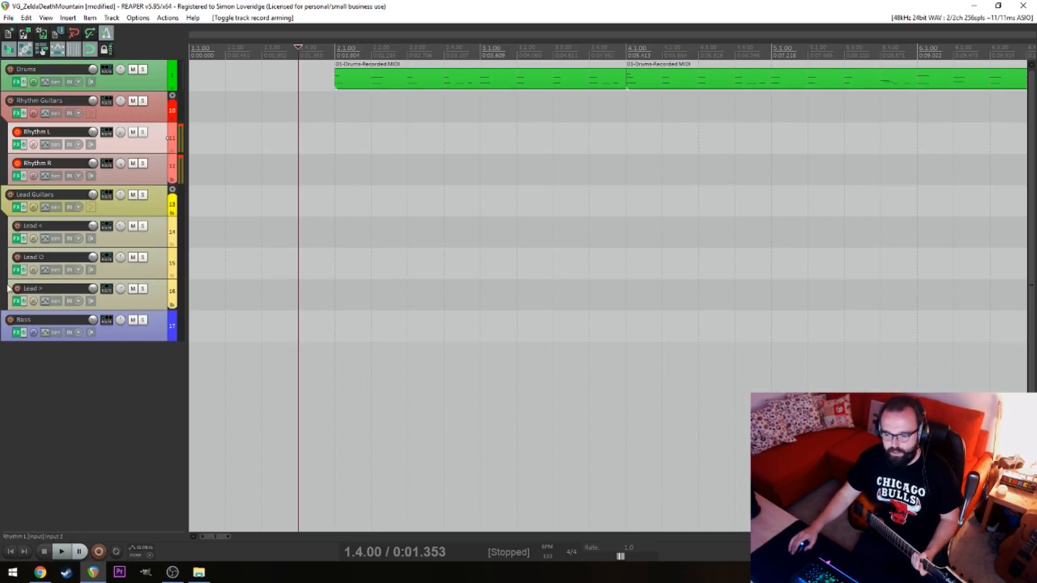
{"action": "left_click", "coordinate": [17, 257]}
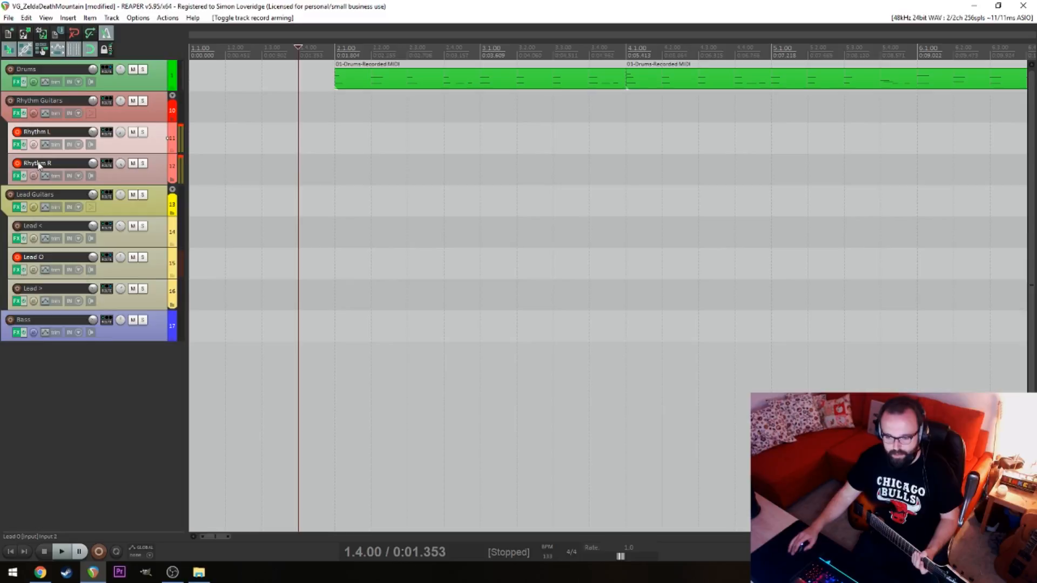
{"action": "left_click", "coordinate": [16, 134]}
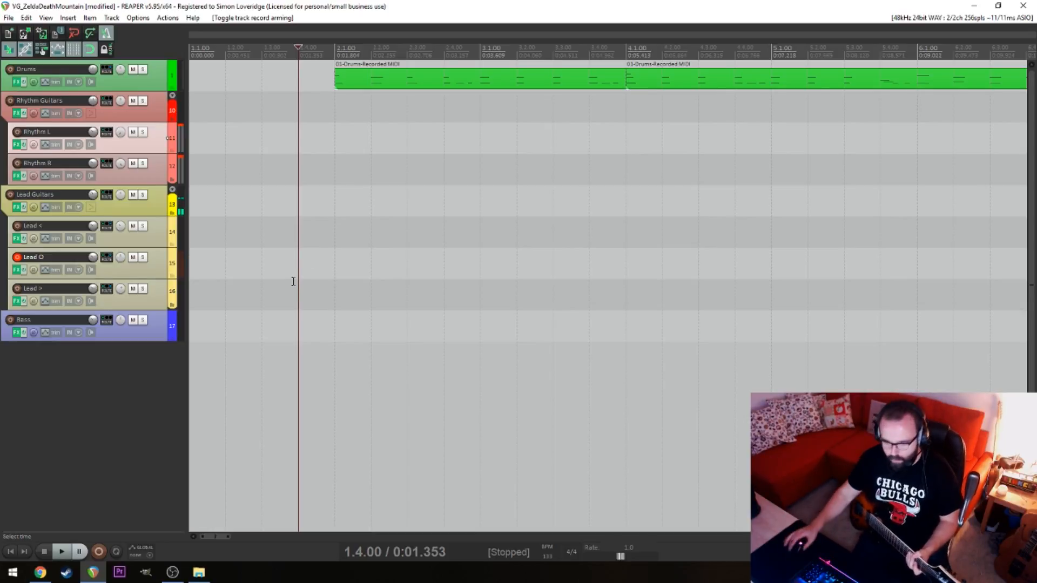
{"action": "key", "text": "alt+Tab"}
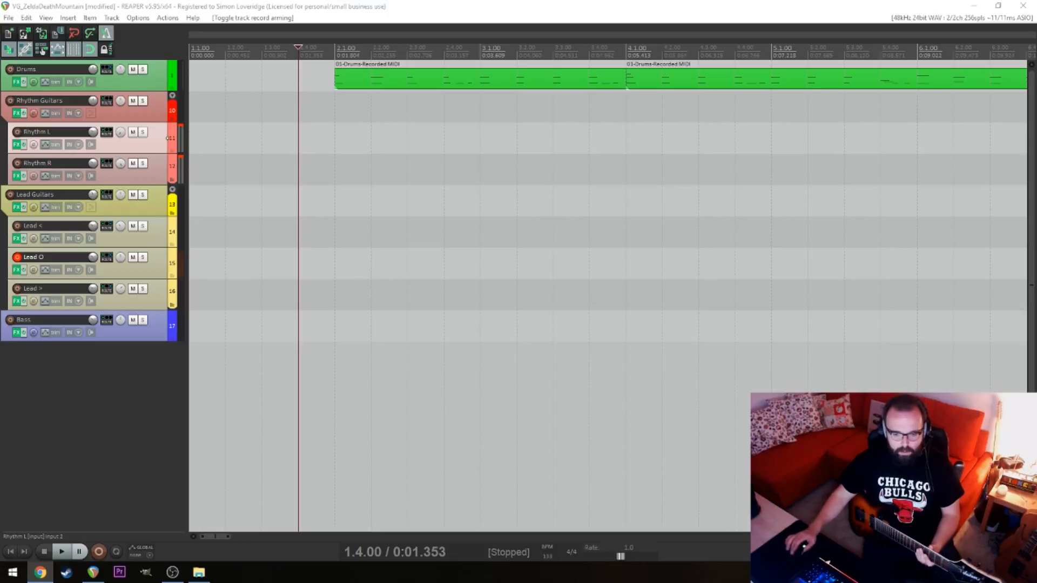
{"action": "left_click", "coordinate": [270, 238]}
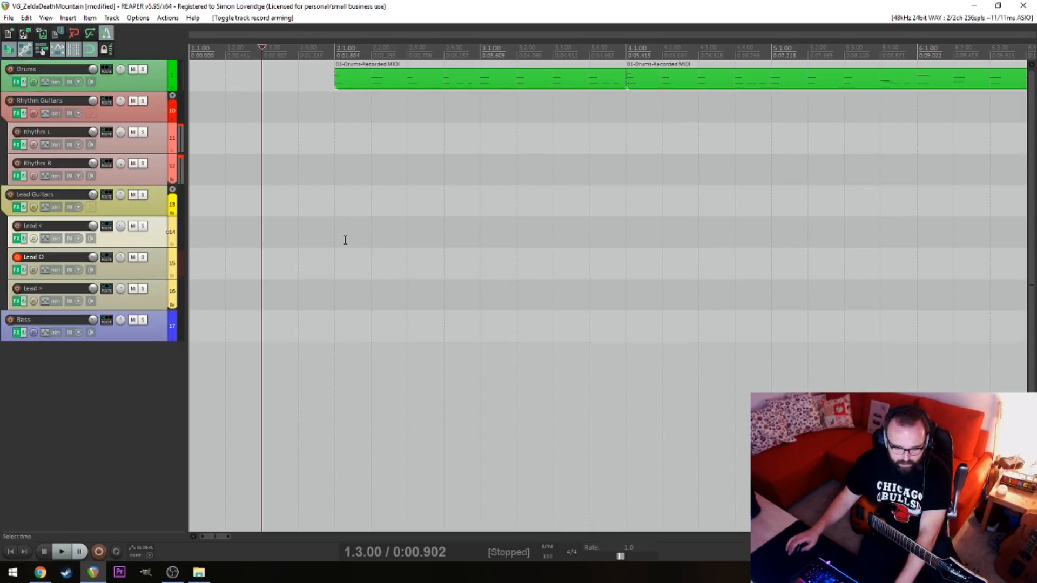
{"action": "left_click", "coordinate": [364, 212]}
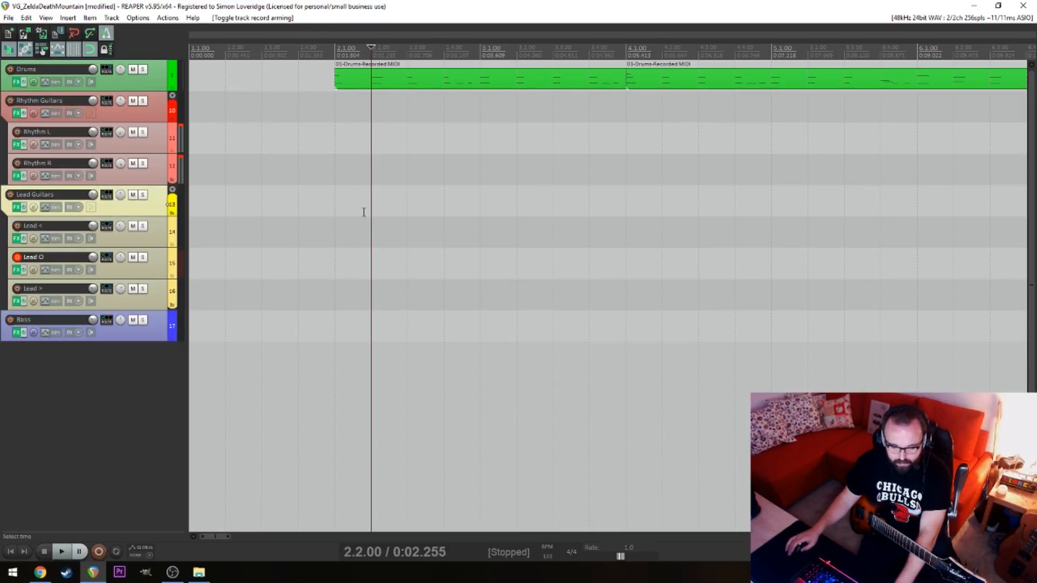
{"action": "left_click", "coordinate": [330, 209]}
{"action": "left_click", "coordinate": [301, 206]}
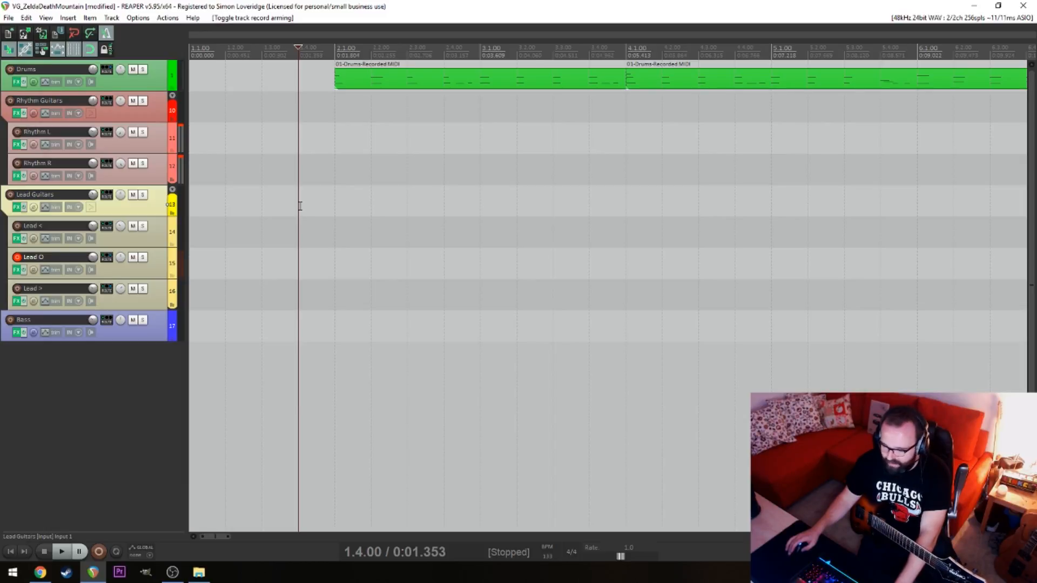
{"action": "left_click", "coordinate": [261, 201]}
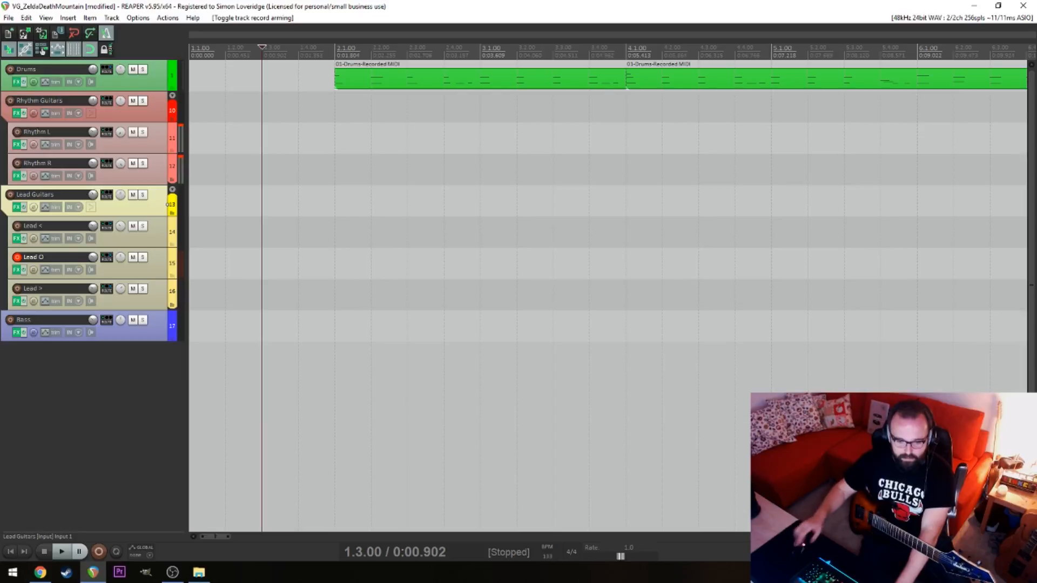
{"action": "key", "text": "Right"}
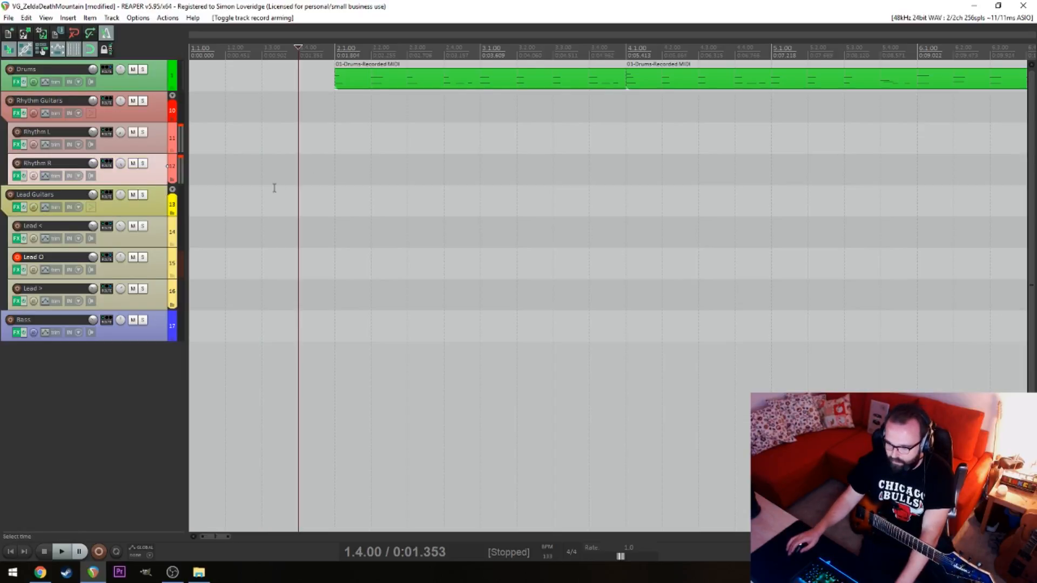
{"action": "key", "text": "Left"}
{"action": "key", "text": "Home"}
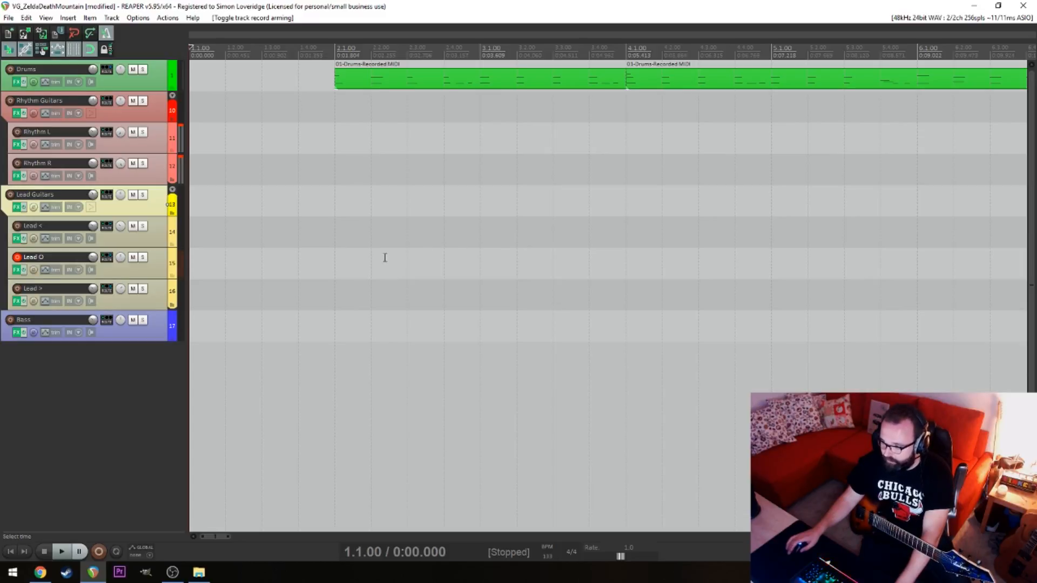
Record a guitar take on the Lead O track starting at 2.1.00
{"action": "left_click", "coordinate": [361, 250]}
{"action": "scroll", "coordinate": [453, 236], "scroll_direction": "down", "scroll_amount": 5}
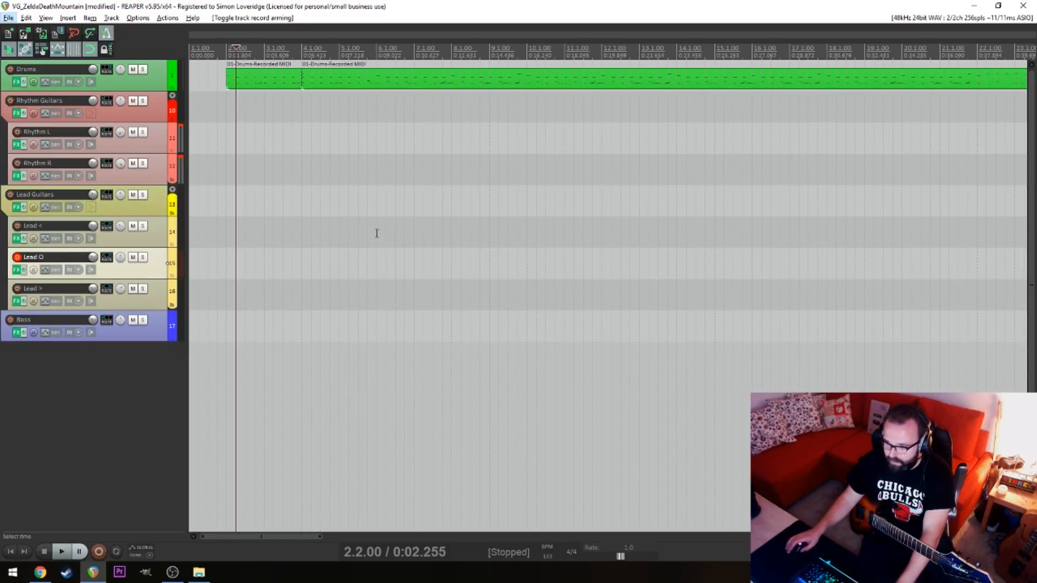
{"action": "left_click", "coordinate": [227, 213]}
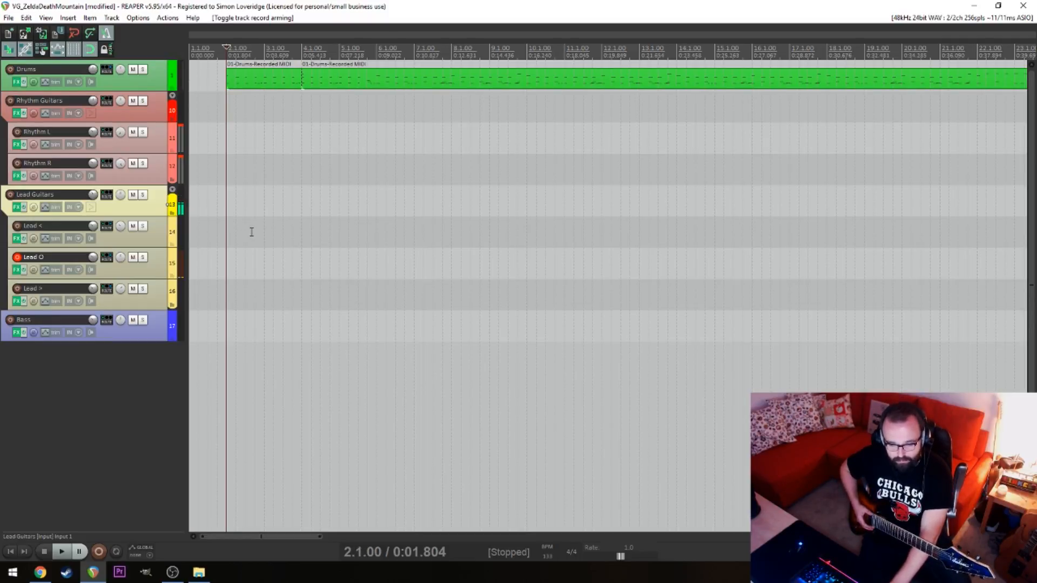
{"action": "key", "text": "ctrl+r"}
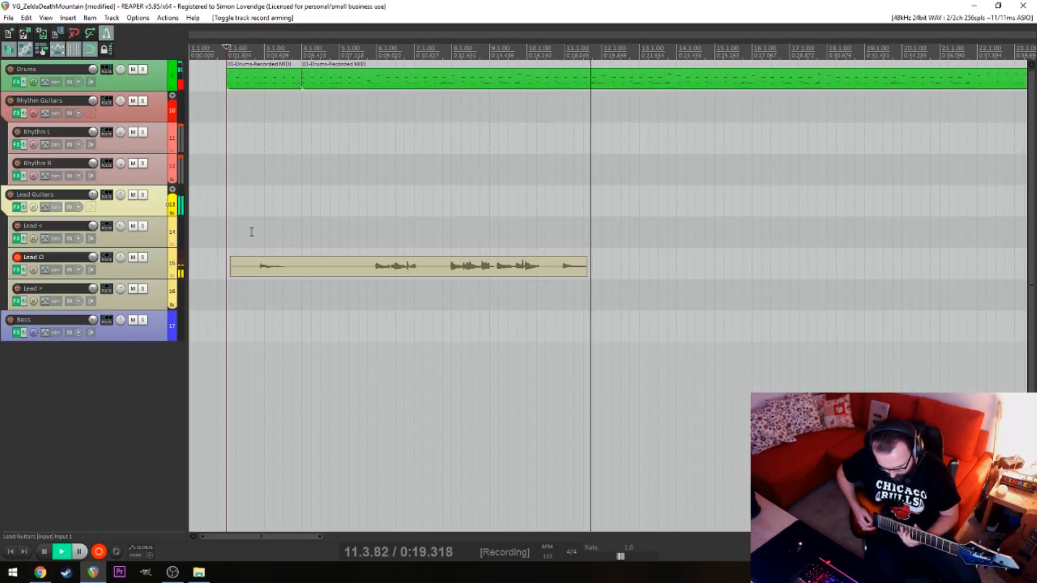
{"action": "key", "text": "space"}
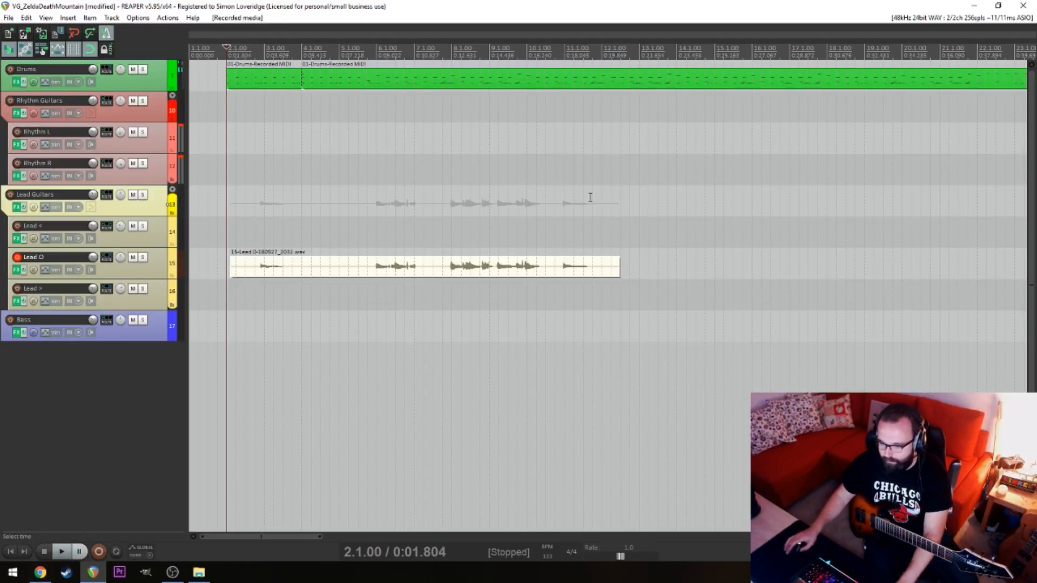
Undo the guitar recording on the Lead O track
{"action": "key", "text": "shift+e"}
{"action": "left_click", "coordinate": [316, 35]}
{"action": "left_click", "coordinate": [356, 37]}
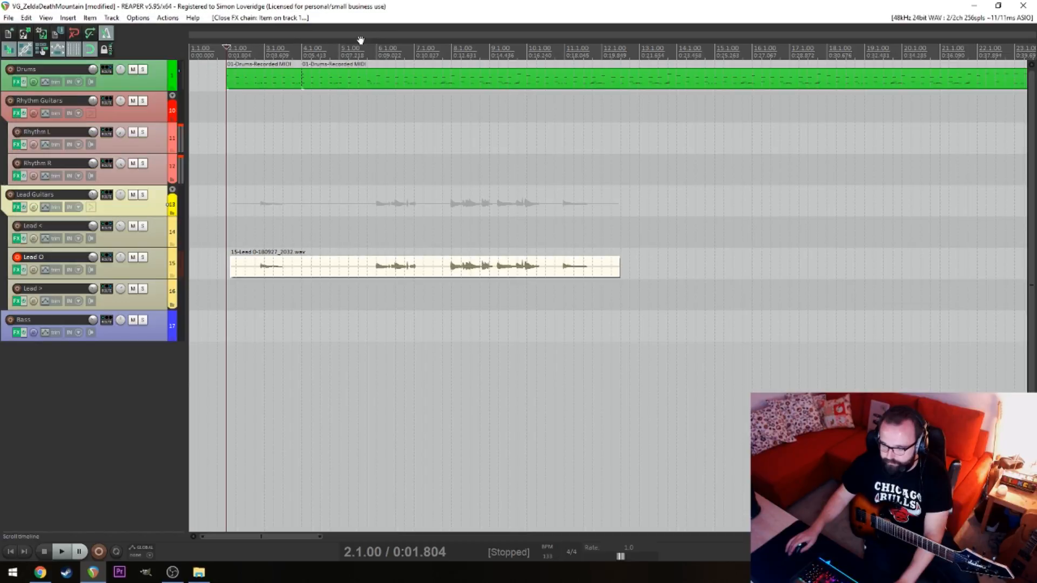
{"action": "left_click", "coordinate": [616, 202]}
{"action": "key", "text": "ctrl+z"}
{"action": "key", "text": "ctrl+z"}
{"action": "key", "text": "ctrl+z"}
Play the drum part from bar 9 and from bar 8 to find where the item has to be split
{"action": "scroll", "coordinate": [636, 195], "scroll_direction": "down", "scroll_amount": 6}
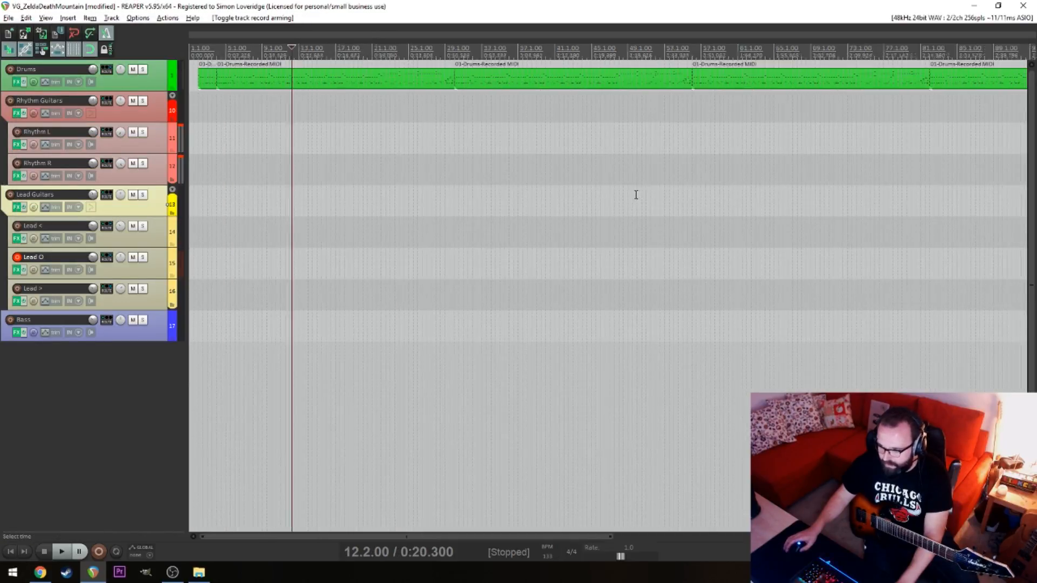
{"action": "scroll", "coordinate": [463, 150], "scroll_direction": "up", "scroll_amount": 6}
{"action": "left_click", "coordinate": [367, 84]}
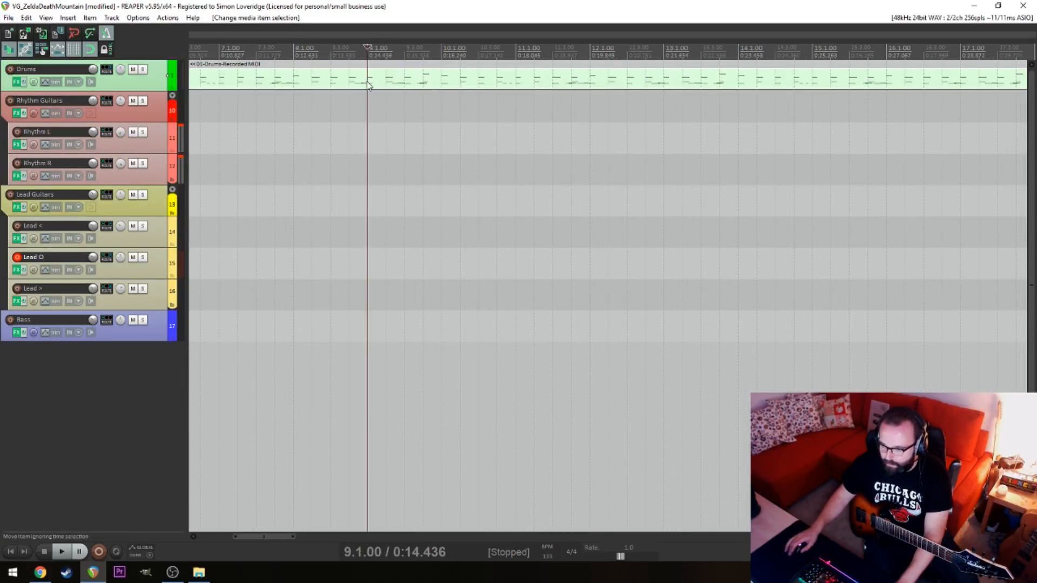
{"action": "key", "text": "space"}
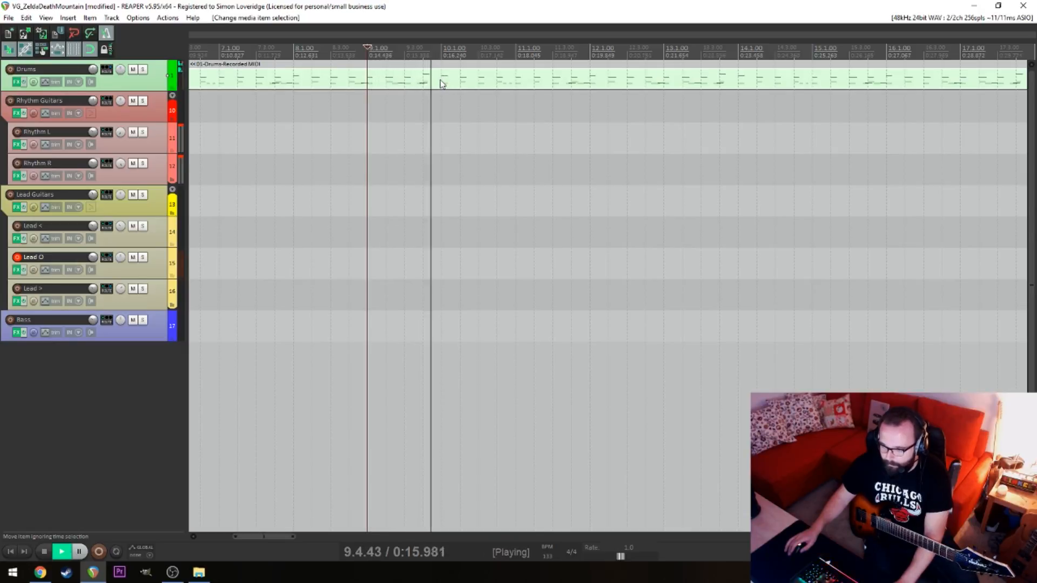
{"action": "key", "text": "space"}
{"action": "left_click", "coordinate": [290, 80]}
{"action": "key", "text": "space"}
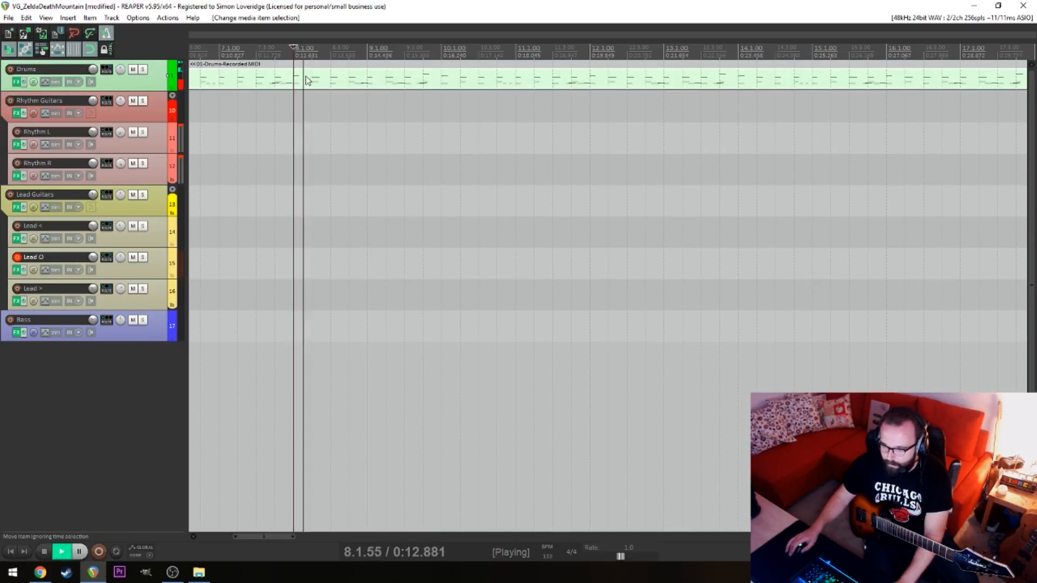
{"action": "key", "text": "space"}
Split the drum item at 9.1.00 and 8.1.00 and select the isolated bar 8 segment
{"action": "left_click", "coordinate": [368, 83]}
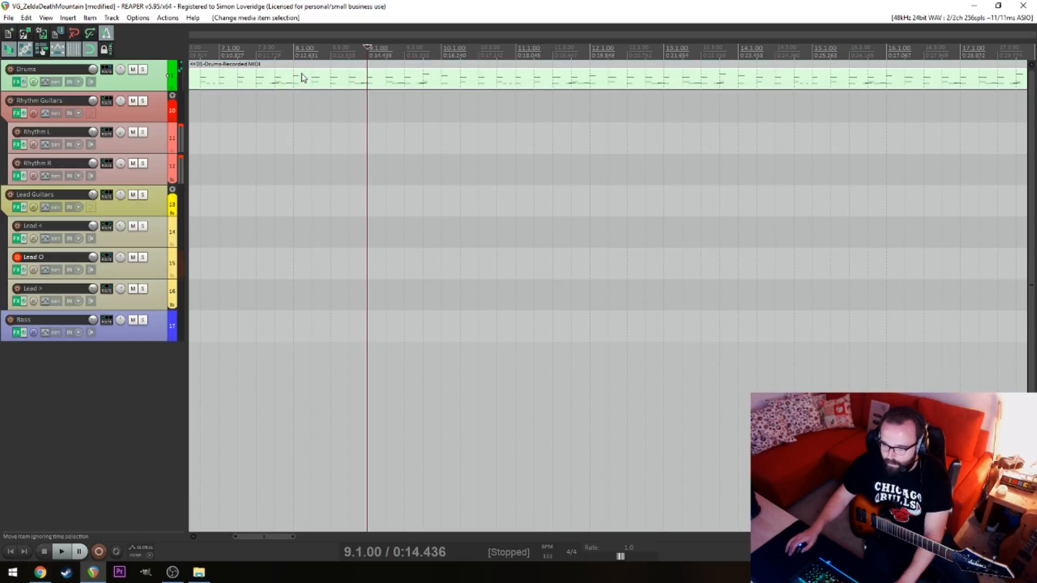
{"action": "key", "text": "s"}
{"action": "left_click", "coordinate": [295, 75]}
{"action": "key", "text": "s"}
{"action": "left_click", "coordinate": [309, 82]}
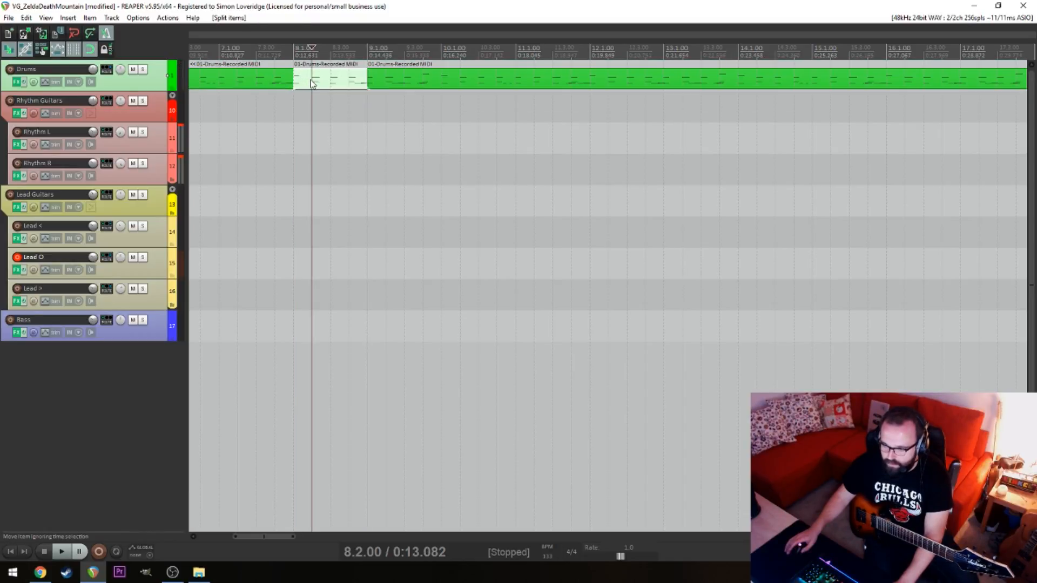
{"action": "scroll", "coordinate": [366, 99], "scroll_direction": "left", "scroll_amount": 5}
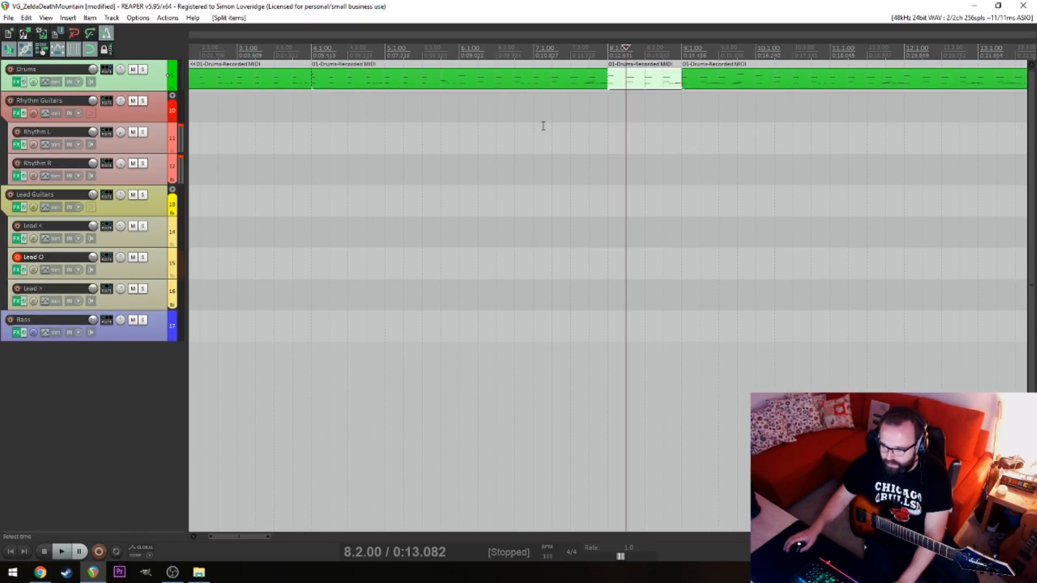
Paste the isolated one-bar drum segment at 133.1.00 and duplicate it end to end to fill bars 133 to 140
{"action": "scroll", "coordinate": [544, 124], "scroll_direction": "down", "scroll_amount": 8}
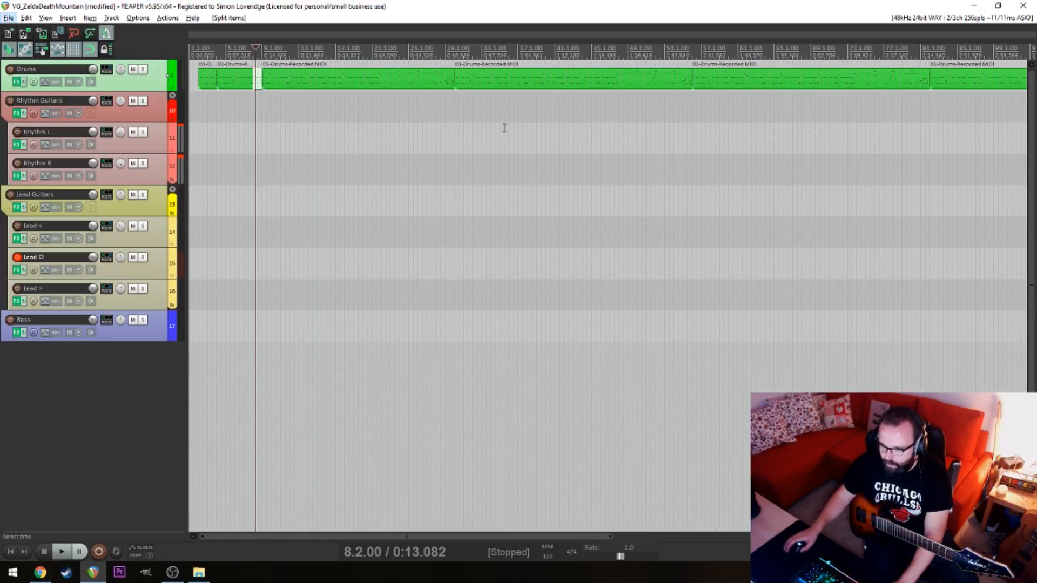
{"action": "scroll", "coordinate": [504, 128], "scroll_direction": "down", "scroll_amount": 6}
{"action": "left_click", "coordinate": [412, 88]}
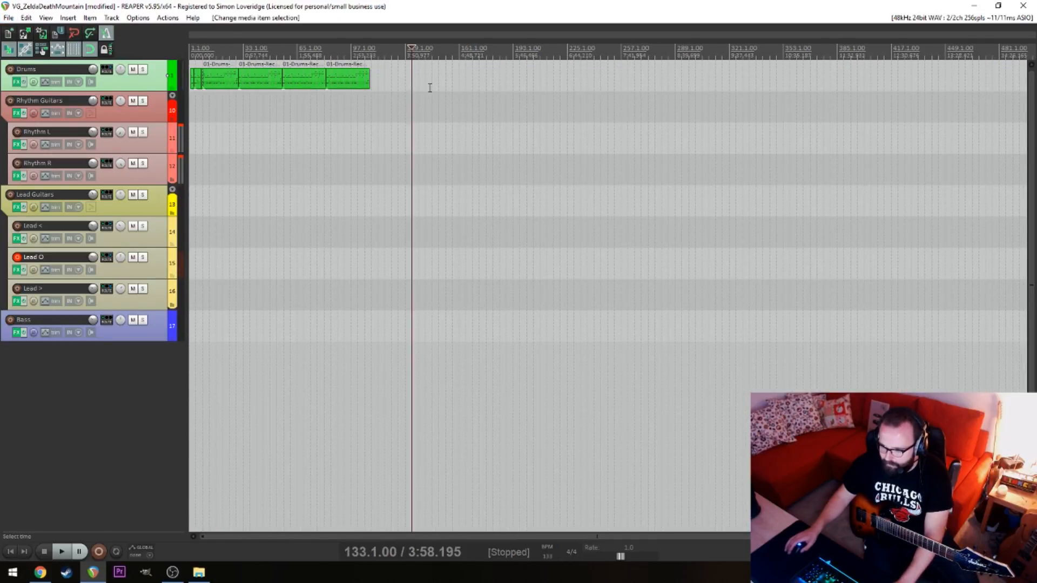
{"action": "key", "text": "ctrl+v"}
{"action": "scroll", "coordinate": [458, 92], "scroll_direction": "up", "scroll_amount": 10}
{"action": "left_click", "coordinate": [601, 85]}
{"action": "left_click_drag", "start_coordinate": [608, 79], "coordinate": [684, 81]}
{"action": "left_click_drag", "start_coordinate": [780, 77], "coordinate": [756, 79]}
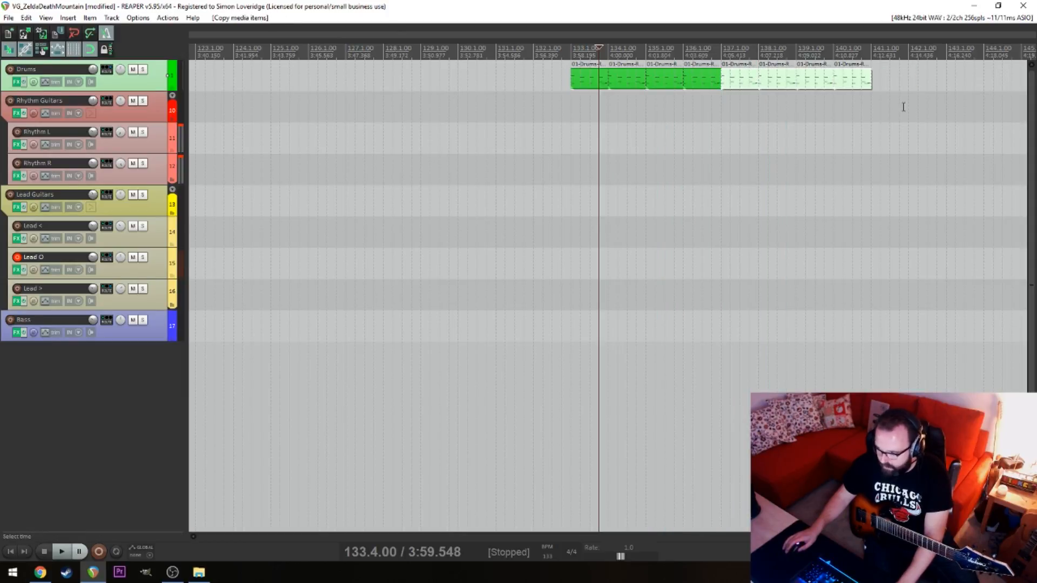
Select all eight one-bar drum items from bar 133 to 140 and glue them into a single item
{"action": "left_click_drag", "start_coordinate": [903, 107], "coordinate": [591, 82]}
{"action": "right_click", "coordinate": [591, 82]}
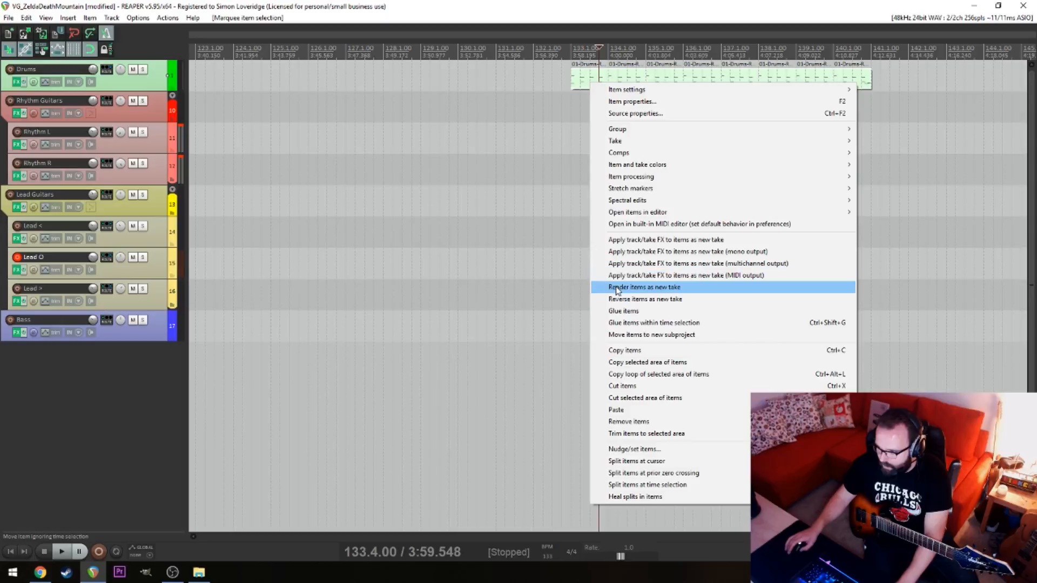
{"action": "left_click", "coordinate": [624, 311]}
{"action": "left_click", "coordinate": [591, 137]}
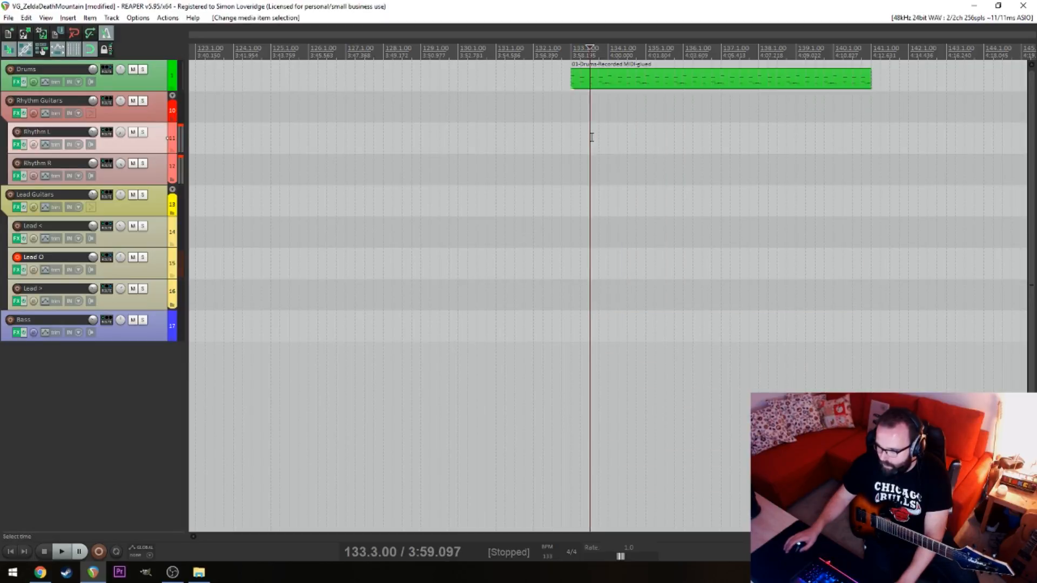
Duplicate the glued eight-bar drum item end to end, doubling the selection each time, to extend the part past bar 261
{"action": "scroll", "coordinate": [592, 135], "scroll_direction": "down", "scroll_amount": 5}
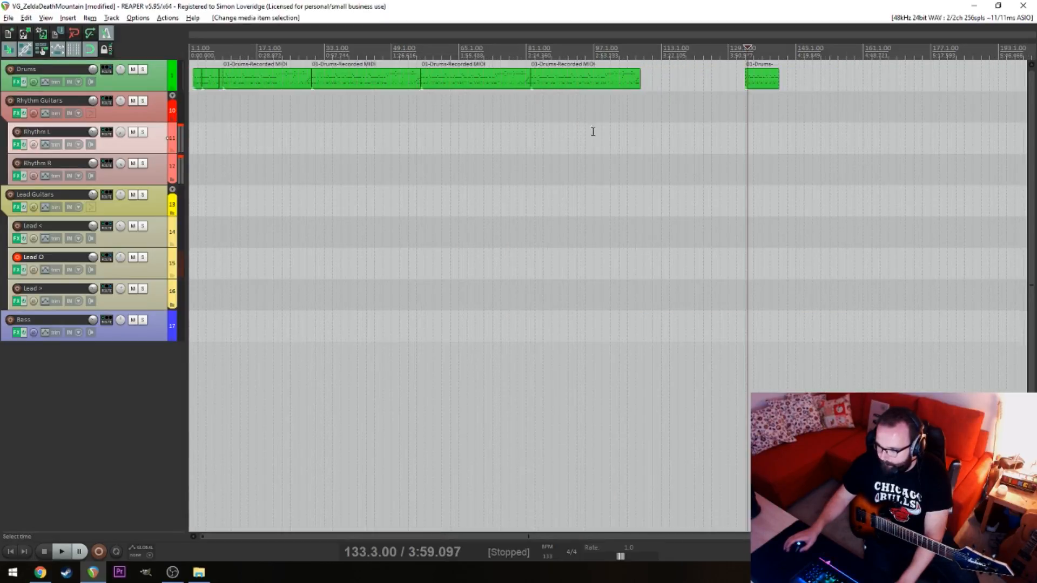
{"action": "left_click", "coordinate": [740, 132]}
{"action": "left_click_drag", "start_coordinate": [791, 124], "coordinate": [410, 153]}
{"action": "mouse_move", "coordinate": [377, 82]}
{"action": "left_mouse_down"}
{"action": "mouse_move", "coordinate": [470, 88]}
{"action": "mouse_move", "coordinate": [395, 80]}
{"action": "left_mouse_up"}
{"action": "left_click_drag", "start_coordinate": [396, 81], "coordinate": [531, 82]}
{"action": "mouse_move", "coordinate": [663, 98]}
{"action": "left_mouse_down"}
{"action": "mouse_move", "coordinate": [394, 89]}
{"action": "mouse_move", "coordinate": [710, 92]}
{"action": "mouse_move", "coordinate": [665, 89]}
{"action": "left_mouse_up"}
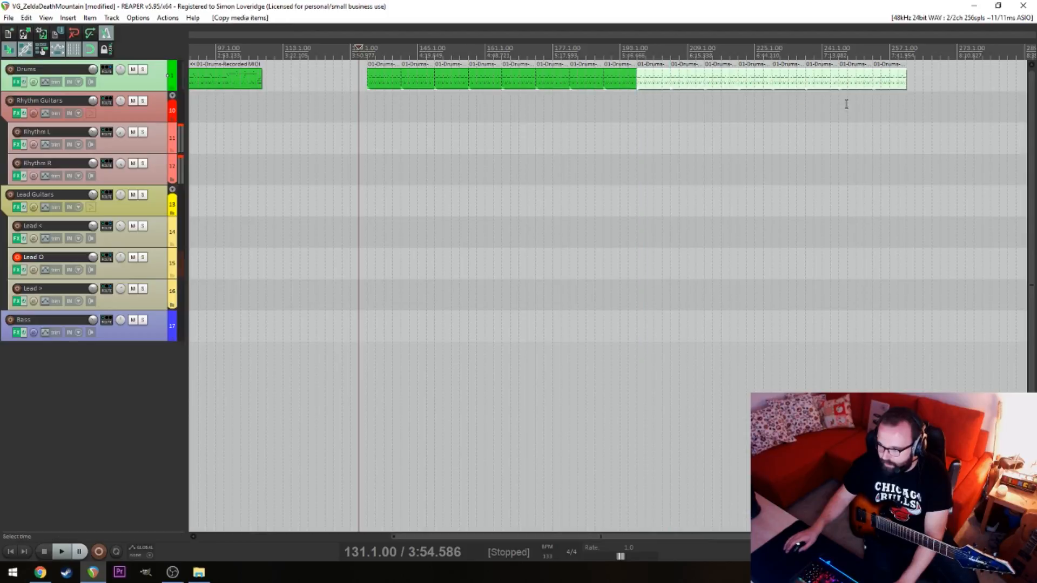
{"action": "mouse_move", "coordinate": [926, 103]}
{"action": "left_mouse_down"}
{"action": "mouse_move", "coordinate": [392, 81]}
{"action": "mouse_move", "coordinate": [981, 81]}
{"action": "mouse_move", "coordinate": [925, 90]}
{"action": "left_mouse_up"}
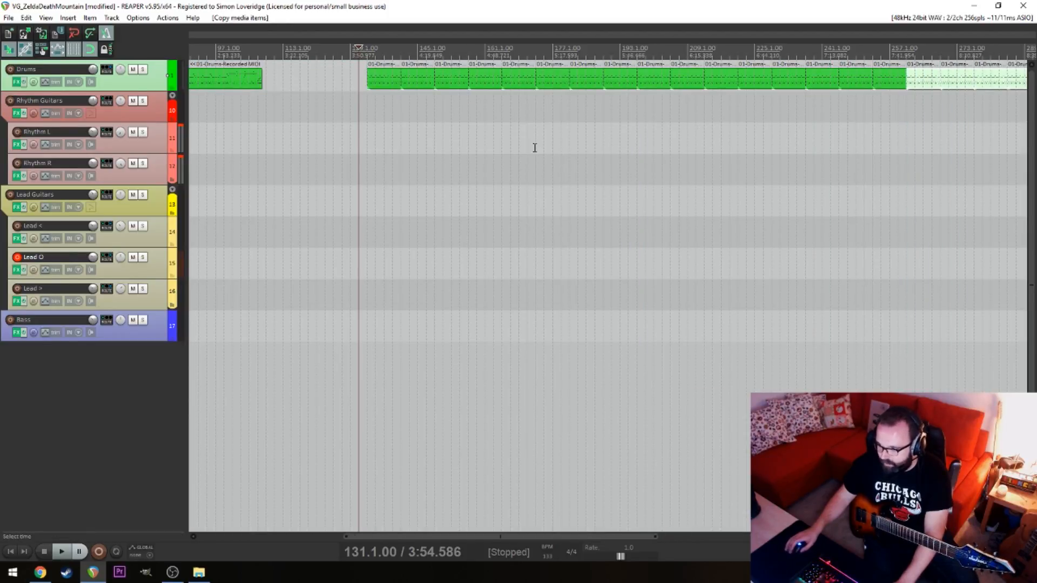
Record a guitar take on the Lead O track over the repeated drum pattern, starting playback at 131.1.00
{"action": "left_click", "coordinate": [354, 116]}
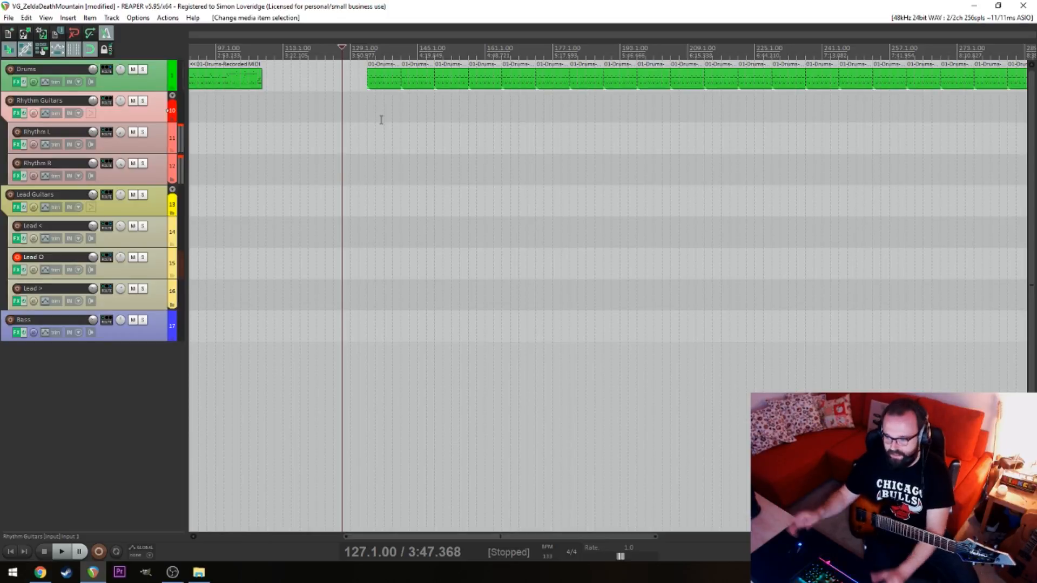
{"action": "key", "text": "space"}
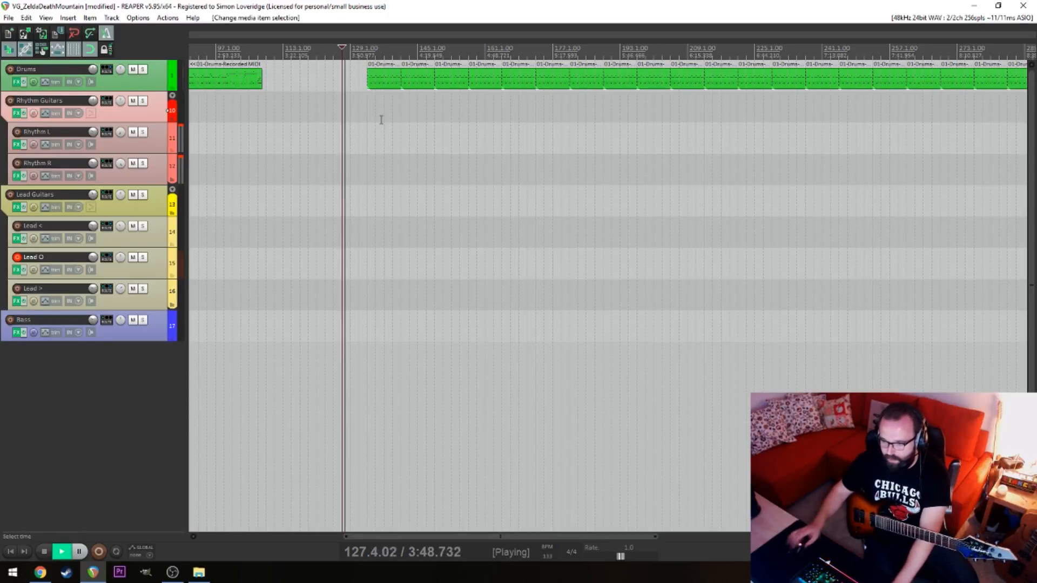
{"action": "left_click", "coordinate": [358, 116]}
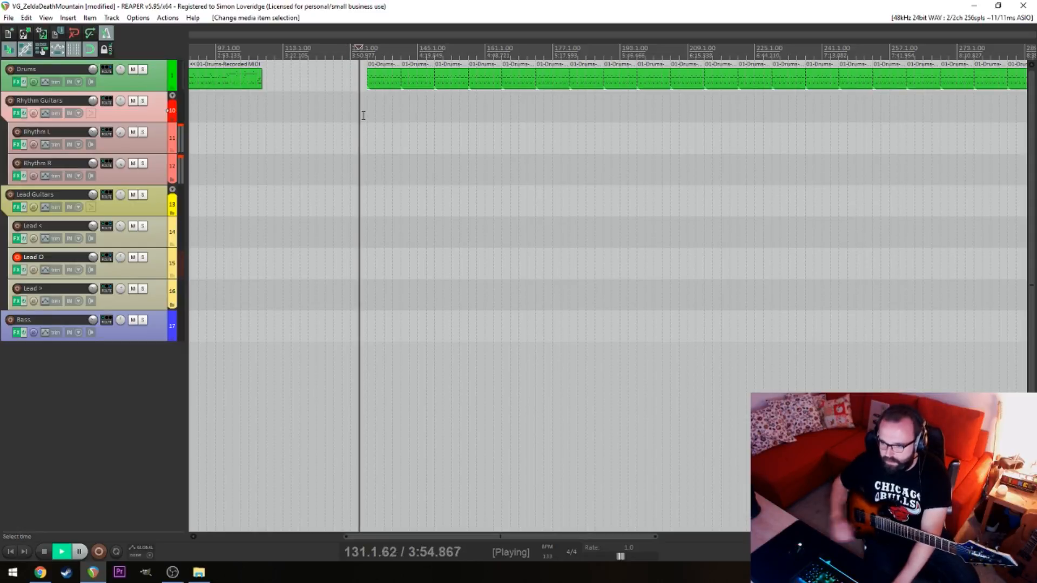
{"action": "key", "text": "ctrl+r"}
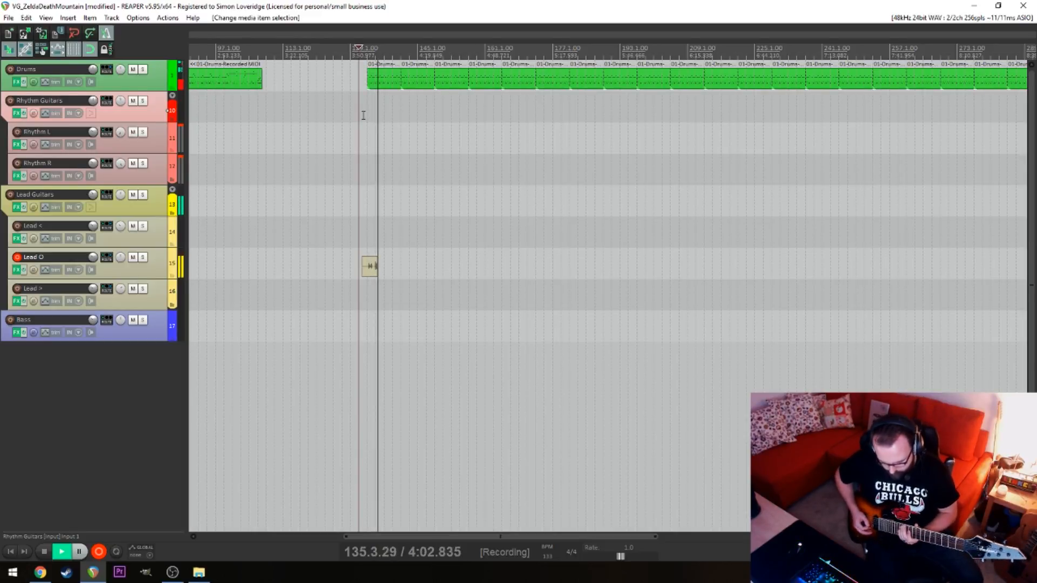
{"action": "key", "text": "space"}
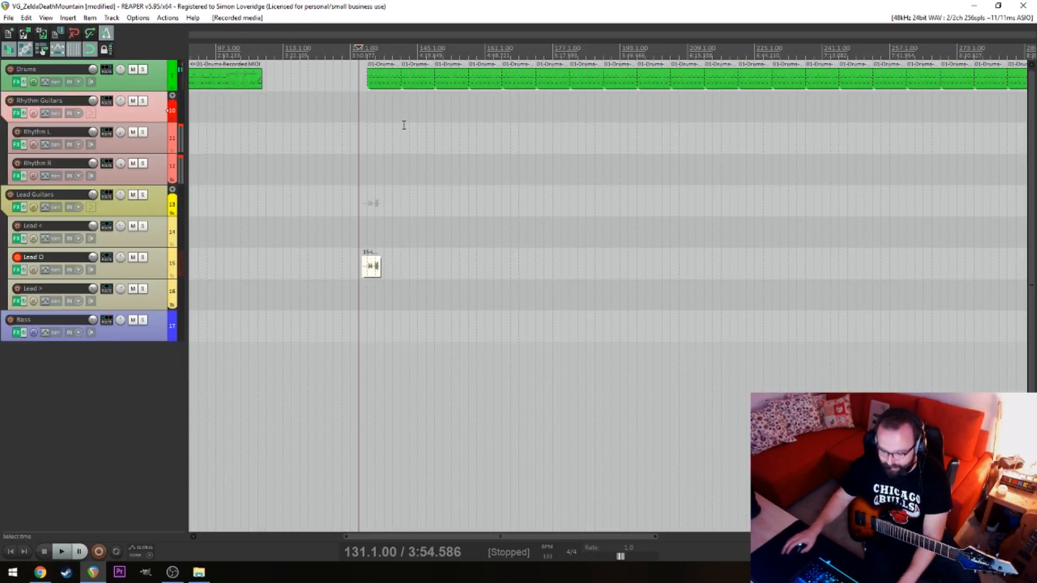
Undo the guitar take and the repeated duplications of the eight-bar drum item
{"action": "key", "text": "ctrl+z"}
{"action": "key", "text": "ctrl+z"}
{"action": "key", "text": "ctrl+z"}
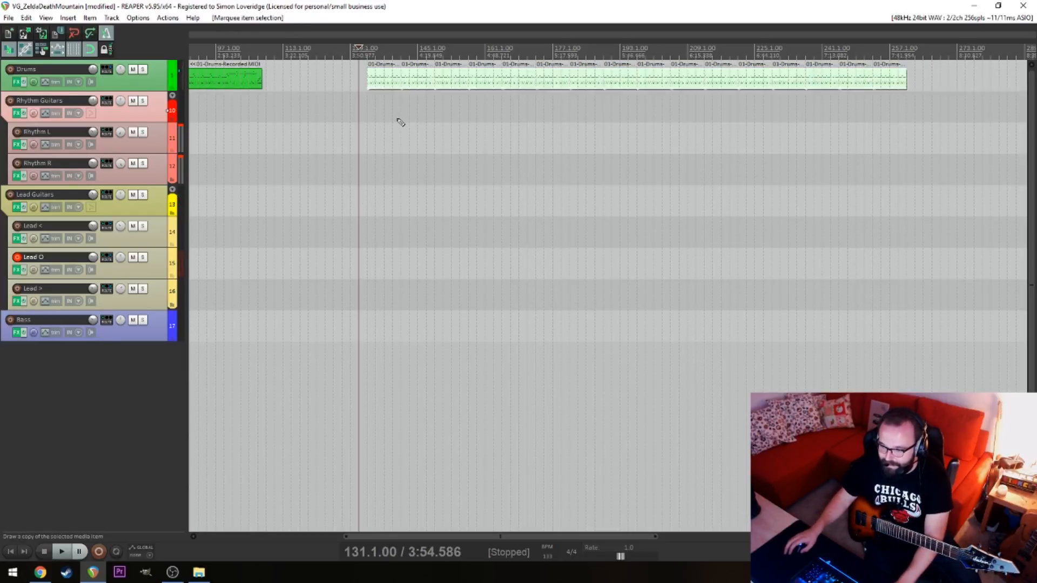
{"action": "key", "text": "ctrl+z"}
{"action": "key", "text": "ctrl+z"}
{"action": "key", "text": "ctrl+z"}
{"action": "key", "text": "ctrl+z"}
{"action": "key", "text": "ctrl+z"}
{"action": "key", "text": "ctrl+z"}
{"action": "key", "text": "ctrl+z"}
{"action": "key", "text": "ctrl+z"}
{"action": "key", "text": "ctrl+z"}
{"action": "key", "text": "ctrl+z"}
{"action": "key", "text": "ctrl+z"}
{"action": "key", "text": "ctrl+z"}
{"action": "key", "text": "ctrl+z"}
{"action": "key", "text": "ctrl+z"}
{"action": "key", "text": "ctrl+z"}
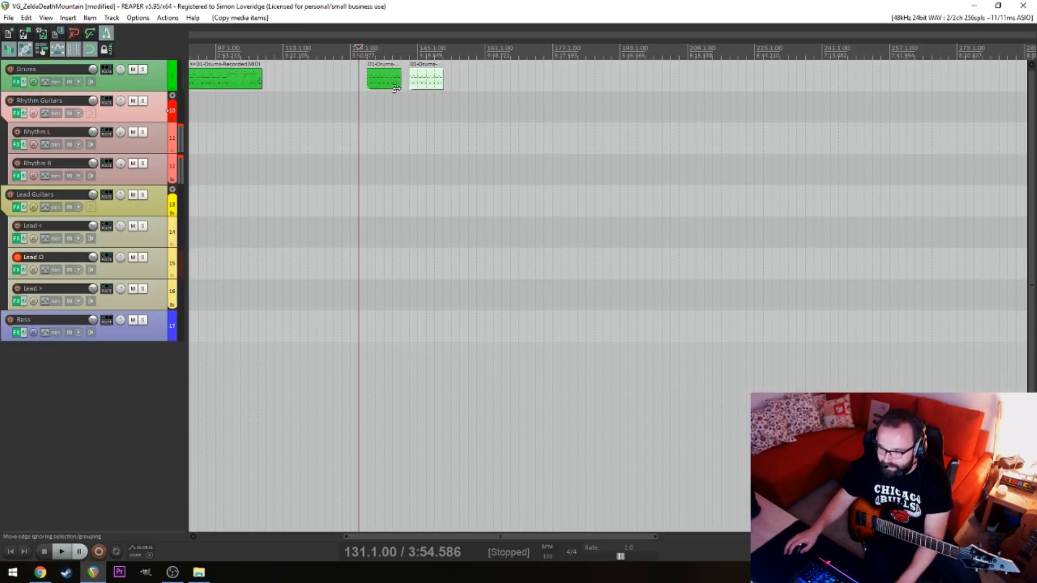
In the glued drum item, move the C#3 notes of bars 134 to 140 down to the nearest lower row of notes, leaving bar 133's
{"action": "double_click", "coordinate": [392, 81]}
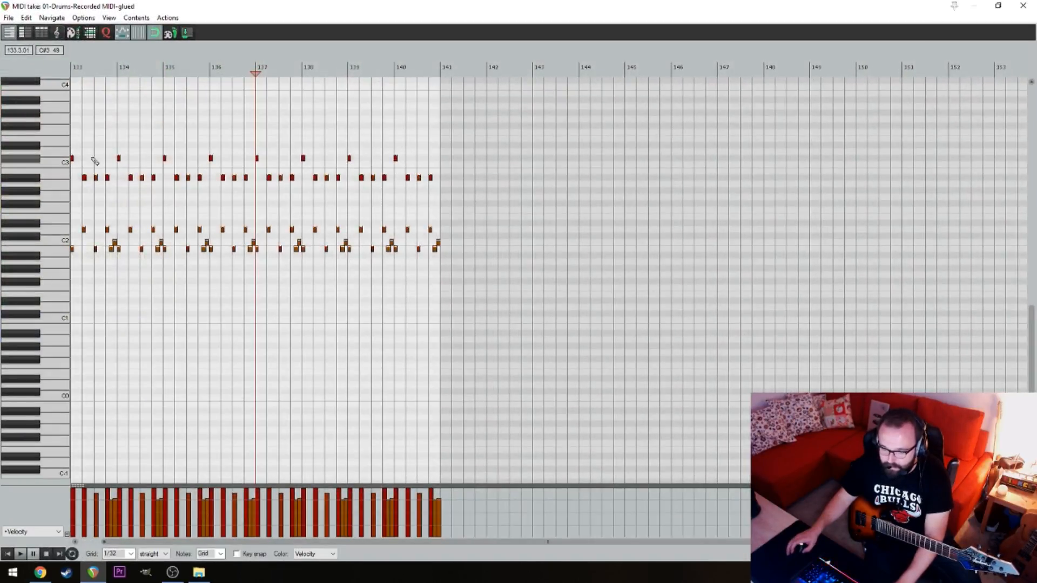
{"action": "left_click_drag", "start_coordinate": [419, 168], "coordinate": [111, 154]}
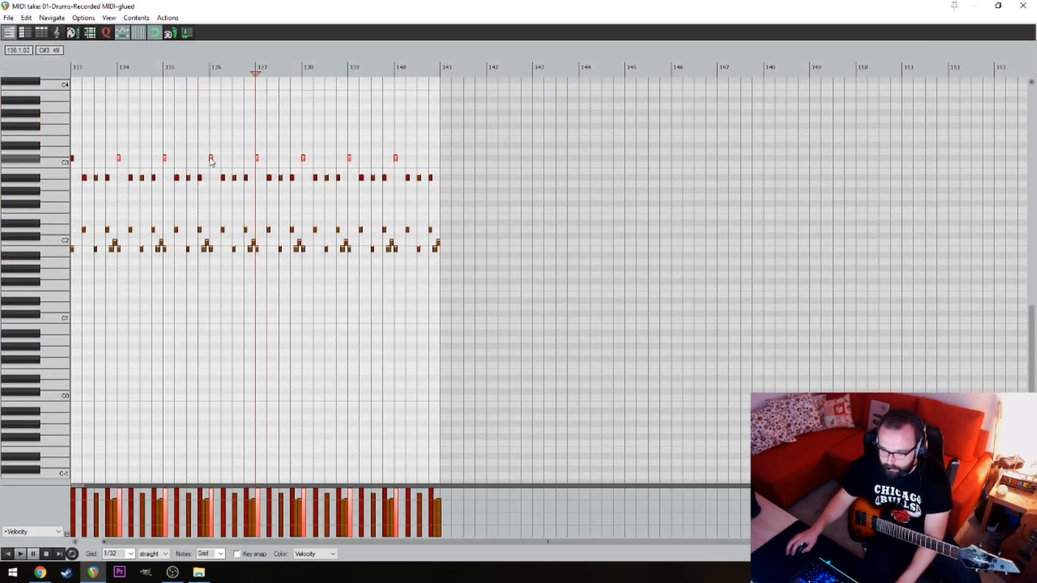
{"action": "scroll", "coordinate": [211, 162], "scroll_direction": "up", "scroll_amount": 5}
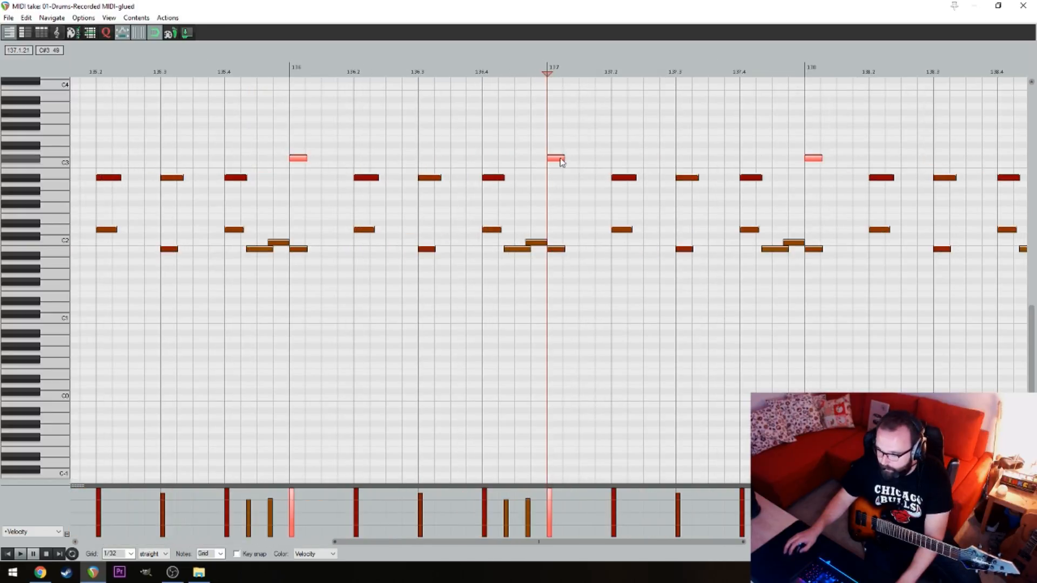
{"action": "left_click_drag", "start_coordinate": [562, 162], "coordinate": [559, 181]}
{"action": "scroll", "coordinate": [772, 104], "scroll_direction": "down", "scroll_amount": 5}
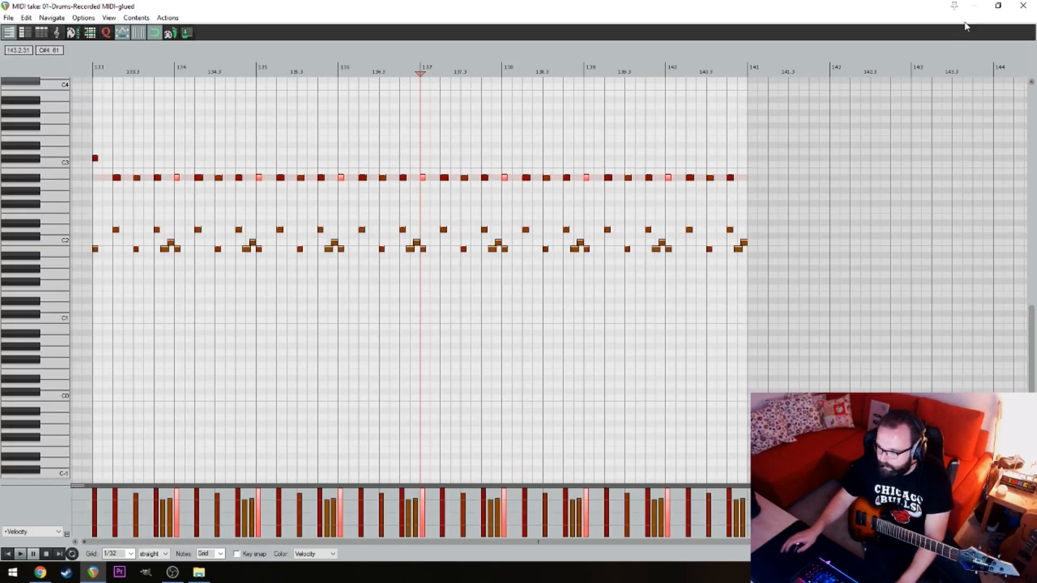
{"action": "left_click", "coordinate": [1023, 6]}
Duplicate the edited eight-bar drum item end to end from bar 133 until sixteen copies fill the track to bar 261
{"action": "left_click_drag", "start_coordinate": [381, 81], "coordinate": [415, 87]}
{"action": "mouse_move", "coordinate": [481, 92]}
{"action": "left_mouse_down"}
{"action": "mouse_move", "coordinate": [379, 82]}
{"action": "mouse_move", "coordinate": [471, 88]}
{"action": "mouse_move", "coordinate": [464, 82]}
{"action": "left_mouse_up"}
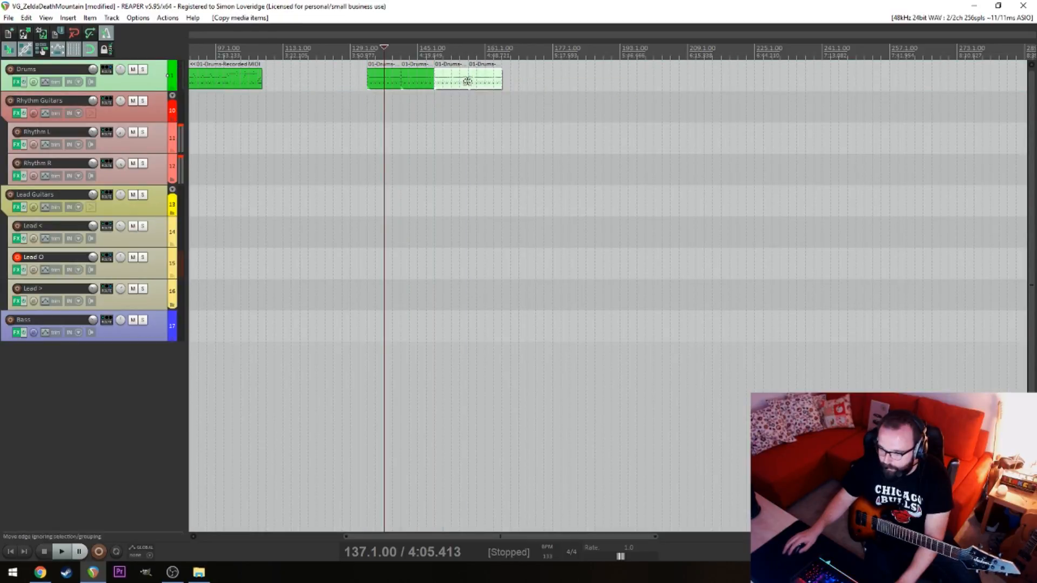
{"action": "left_click_drag", "start_coordinate": [538, 99], "coordinate": [517, 92]}
{"action": "left_click_drag", "start_coordinate": [674, 103], "coordinate": [377, 81]}
{"action": "left_click_drag", "start_coordinate": [400, 83], "coordinate": [667, 86]}
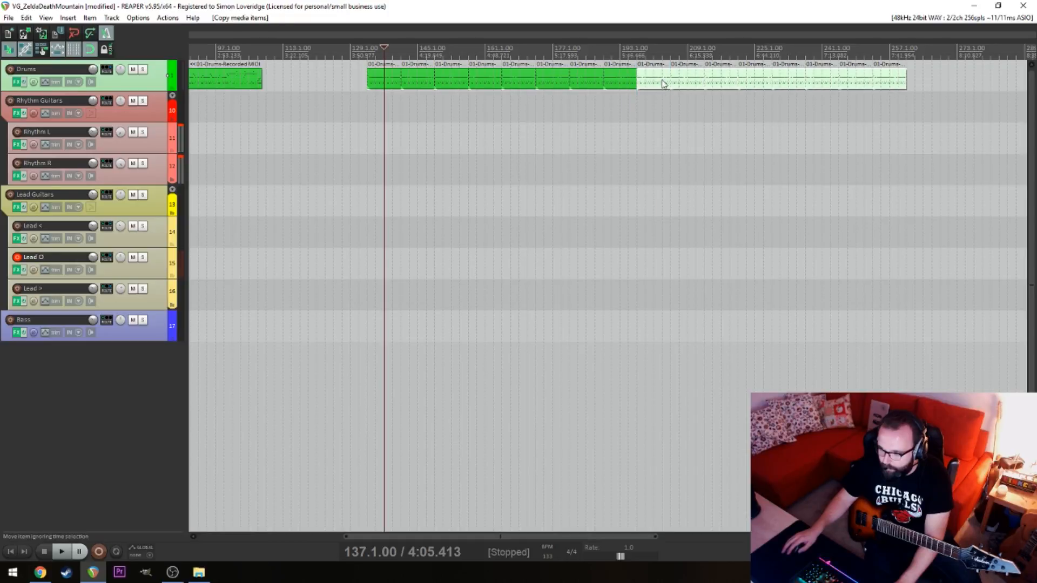
Record a new guitar take on the Lead O track from about bar 131 to bar 147
{"action": "left_click", "coordinate": [361, 118]}
{"action": "key", "text": "space"}
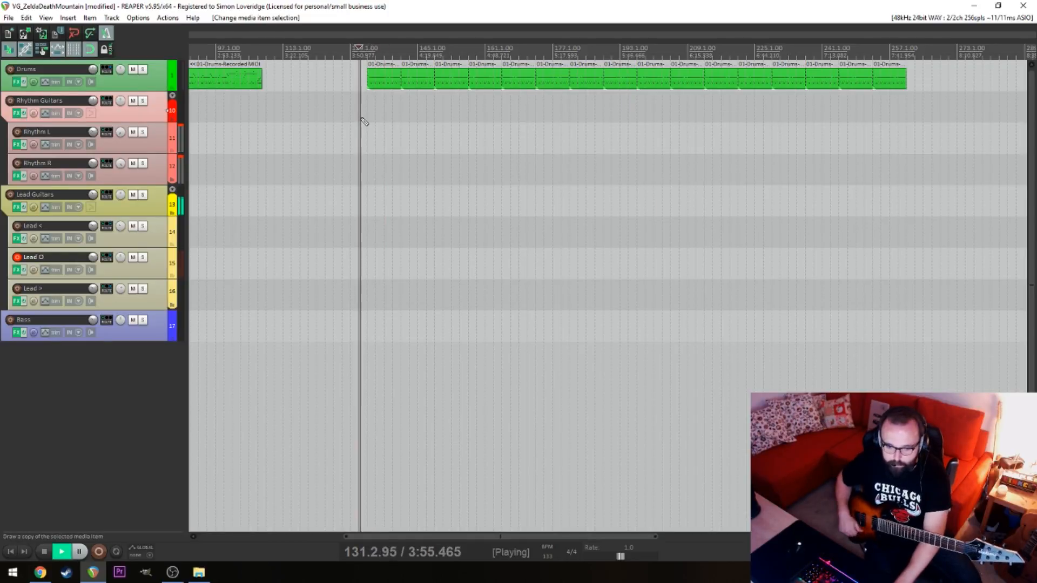
{"action": "key", "text": "ctrl+r"}
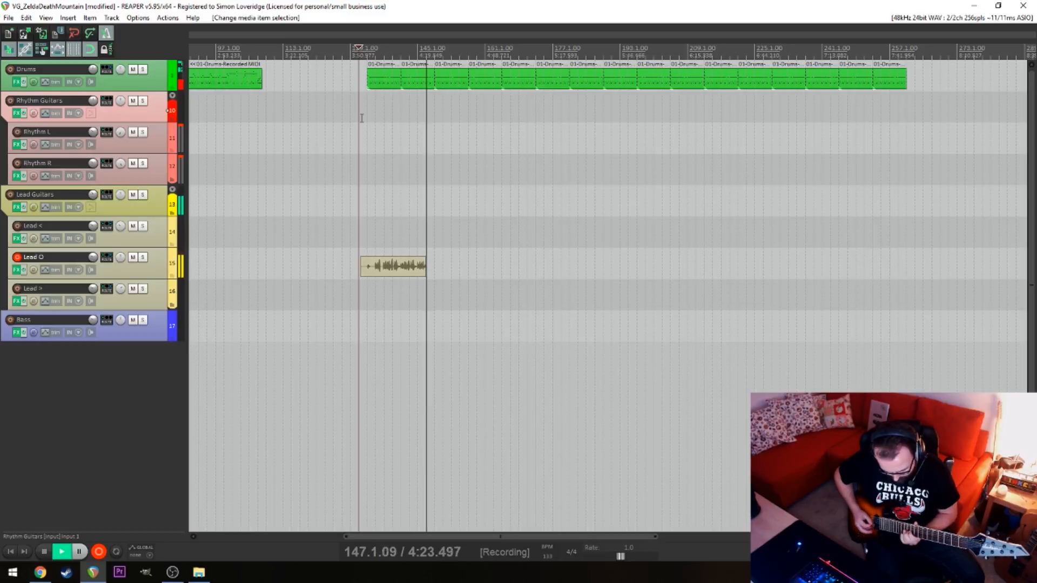
{"action": "key", "text": "space"}
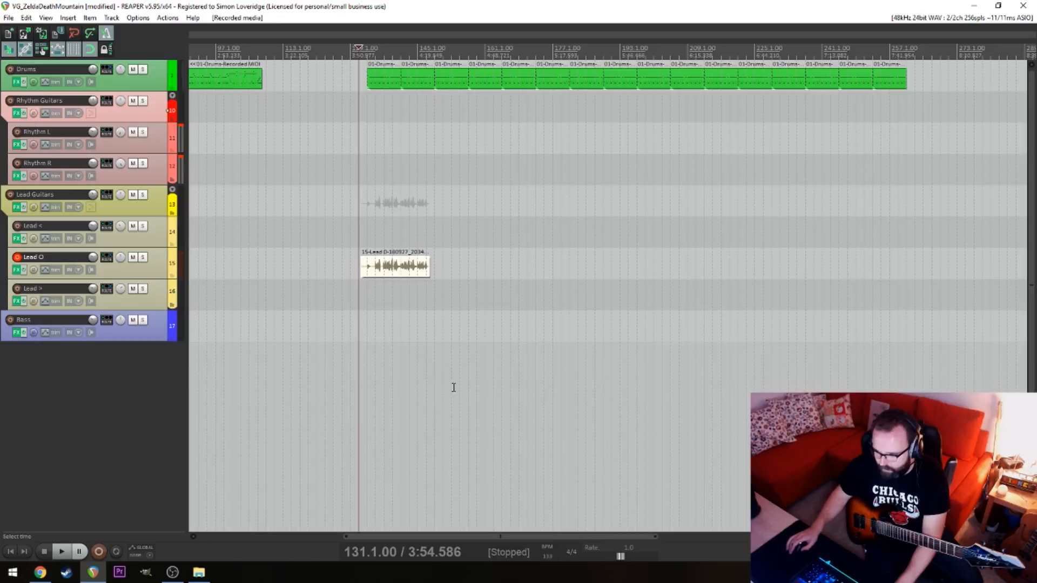
Play back the new Lead O take from about bar 138 and examine its note timing against the bar lines
{"action": "left_click", "coordinate": [419, 364]}
{"action": "scroll", "coordinate": [417, 320], "scroll_direction": "up", "scroll_amount": 5}
{"action": "scroll", "coordinate": [449, 308], "scroll_direction": "down", "scroll_amount": 4}
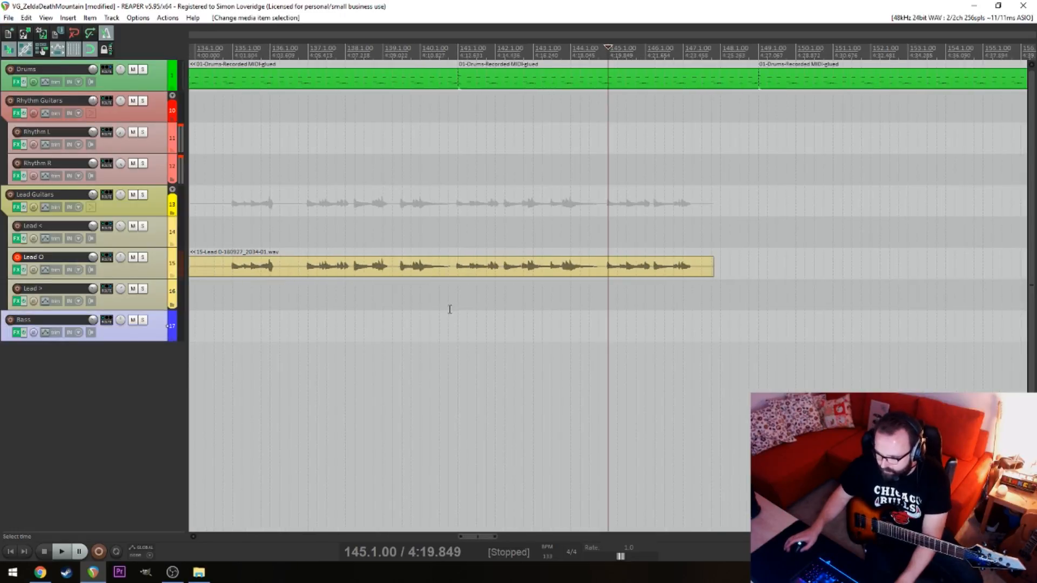
{"action": "left_click", "coordinate": [554, 302]}
{"action": "scroll", "coordinate": [554, 302], "scroll_direction": "up", "scroll_amount": 5}
{"action": "key", "text": "alt+space"}
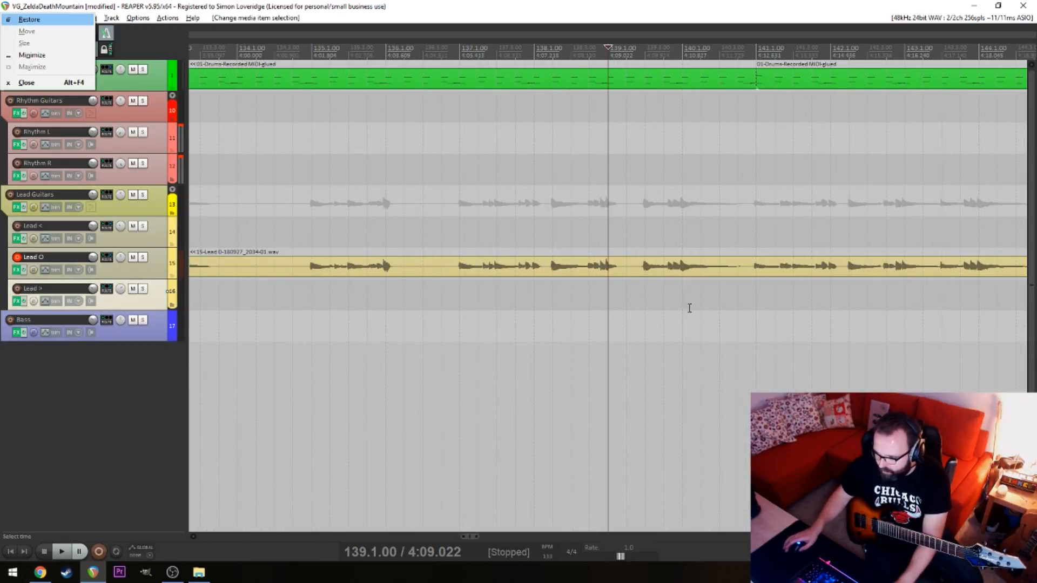
{"action": "key", "text": "alt+Left"}
{"action": "key", "text": "space"}
{"action": "scroll", "coordinate": [634, 296], "scroll_direction": "down", "scroll_amount": 3}
{"action": "scroll", "coordinate": [641, 297], "scroll_direction": "up", "scroll_amount": 3}
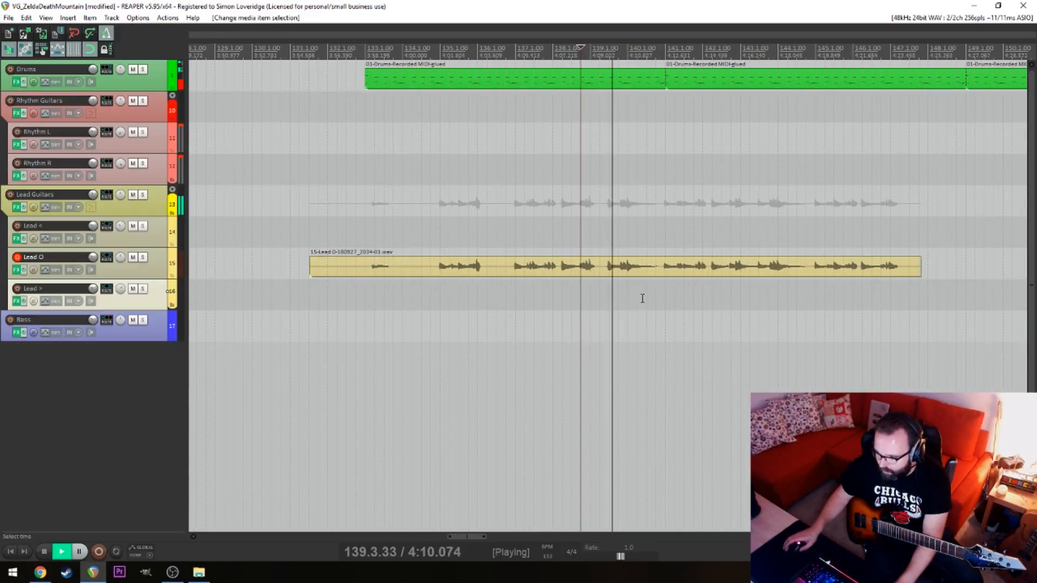
{"action": "scroll", "coordinate": [672, 288], "scroll_direction": "up", "scroll_amount": 2}
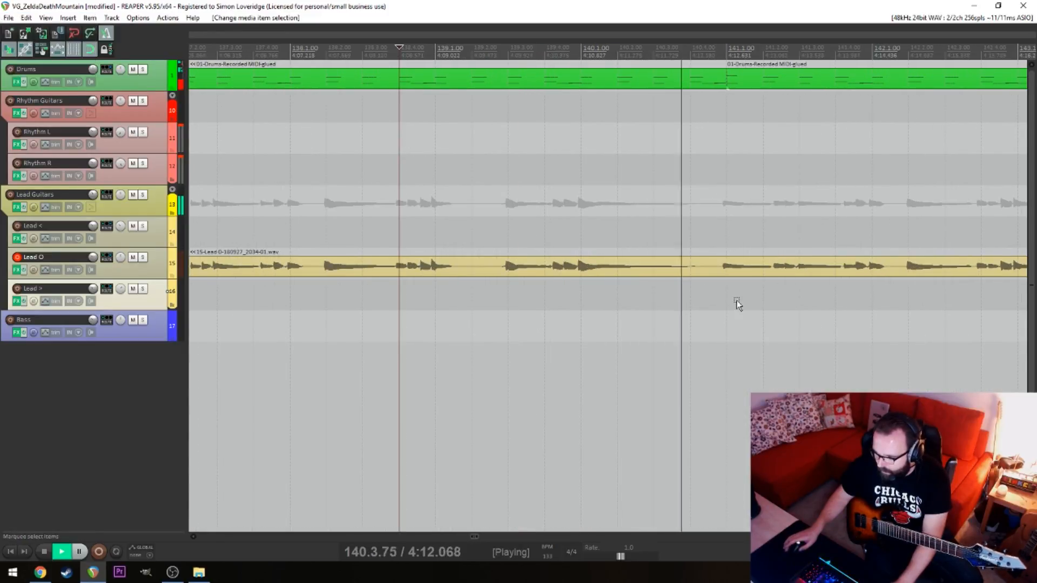
Shift the Lead O take slightly later, without snapping, so its note attack lines up with 141.1.00
{"action": "left_click", "coordinate": [727, 301]}
{"action": "key", "text": "space"}
{"action": "scroll", "coordinate": [758, 293], "scroll_direction": "up", "scroll_amount": 2}
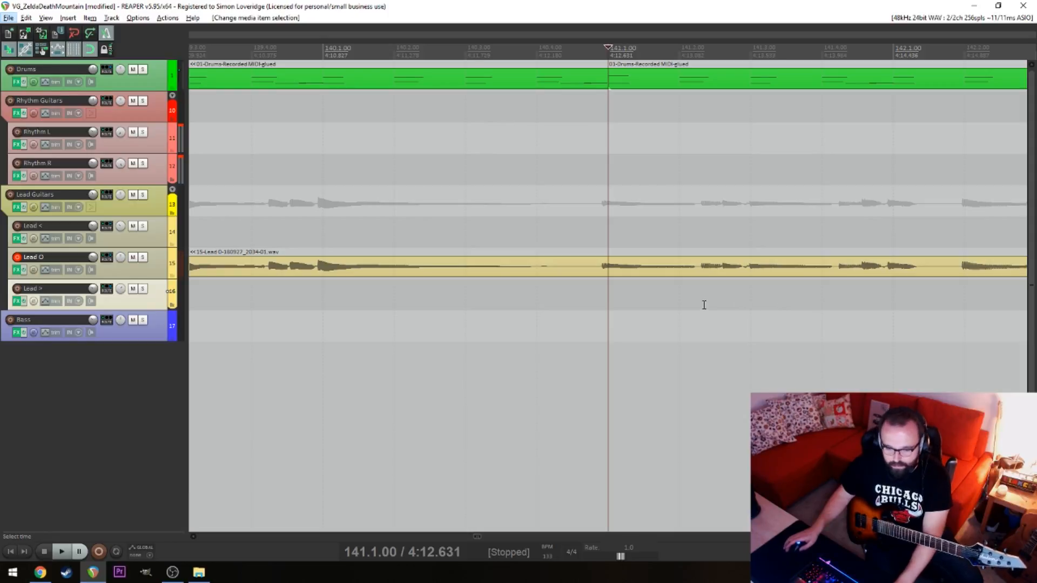
{"action": "left_click_drag", "start_coordinate": [766, 270], "coordinate": [789, 259]}
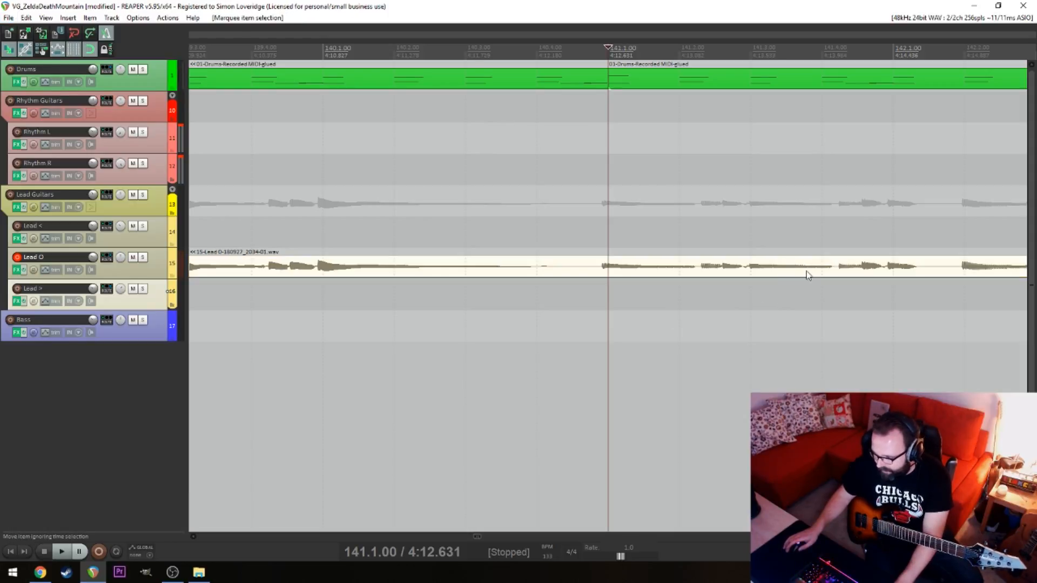
{"action": "left_click_drag", "start_coordinate": [635, 272], "coordinate": [643, 273]}
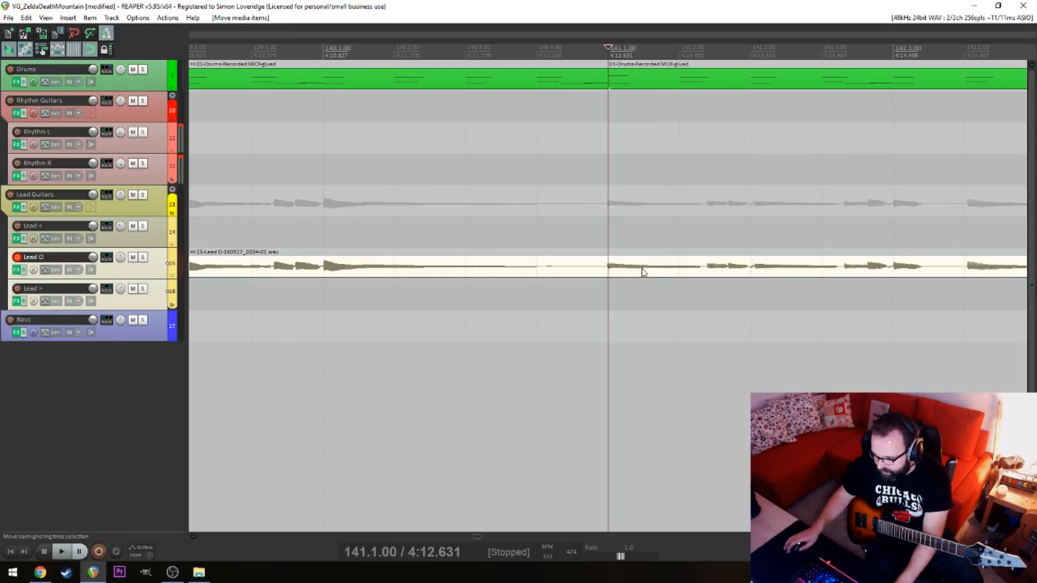
{"action": "left_click", "coordinate": [904, 271], "text": "shift"}
{"action": "left_click", "coordinate": [937, 301]}
{"action": "key", "text": "ctrl+z"}
{"action": "key", "text": "ctrl+z"}
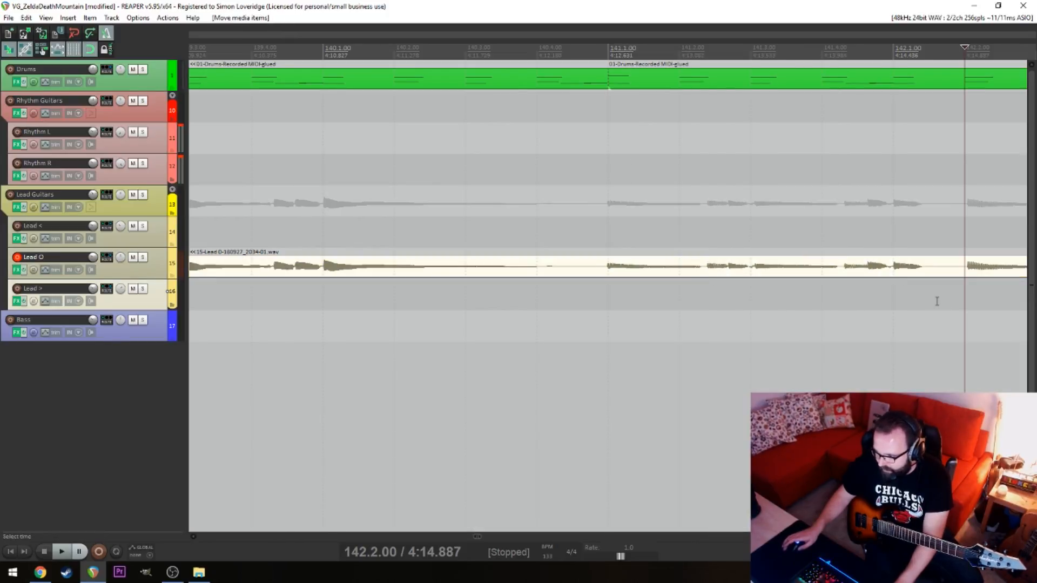
Nudge the Lead O take slightly earlier, without snapping, so its note attack lines up with 145.1.00
{"action": "scroll", "coordinate": [918, 305], "scroll_direction": "down", "scroll_amount": 4}
{"action": "left_click", "coordinate": [842, 309]}
{"action": "scroll", "coordinate": [821, 312], "scroll_direction": "up", "scroll_amount": 6}
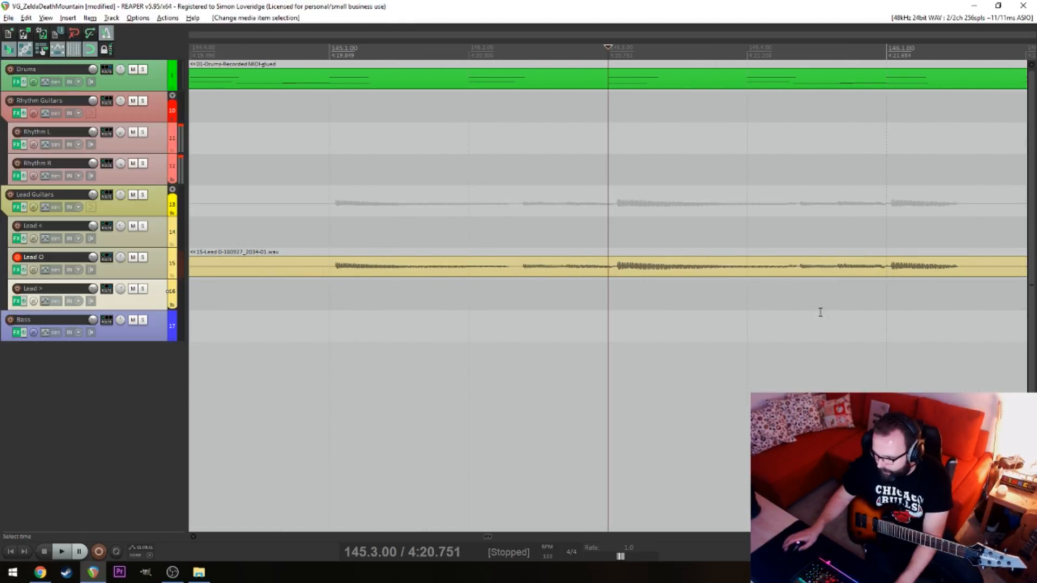
{"action": "left_click", "coordinate": [796, 265]}
{"action": "mouse_move", "coordinate": [904, 269]}
{"action": "left_mouse_down"}
{"action": "mouse_move", "coordinate": [906, 278]}
{"action": "mouse_move", "coordinate": [895, 273]}
{"action": "left_mouse_up"}
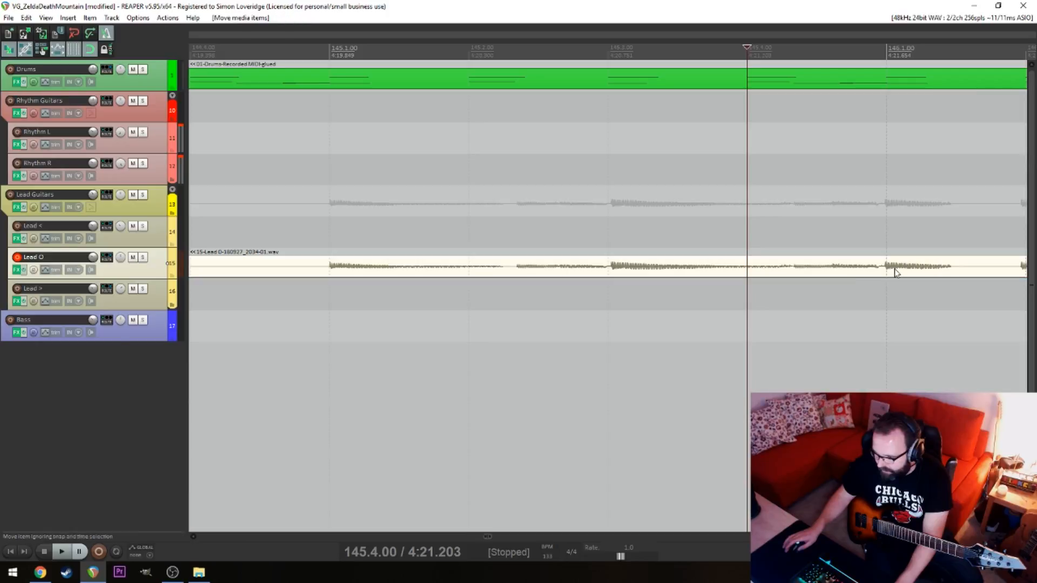
Play back the aligned Lead O take from 145.1.00 and again from 140.3.00 to check its timing
{"action": "left_click", "coordinate": [345, 332]}
{"action": "scroll", "coordinate": [345, 331], "scroll_direction": "down", "scroll_amount": 3}
{"action": "key", "text": "space"}
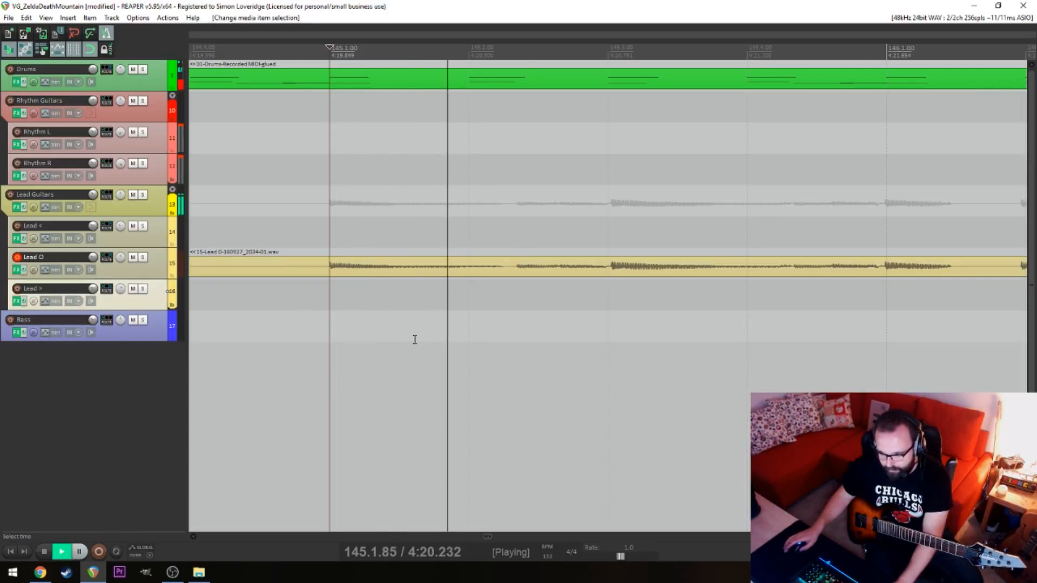
{"action": "scroll", "coordinate": [419, 343], "scroll_direction": "down", "scroll_amount": 4}
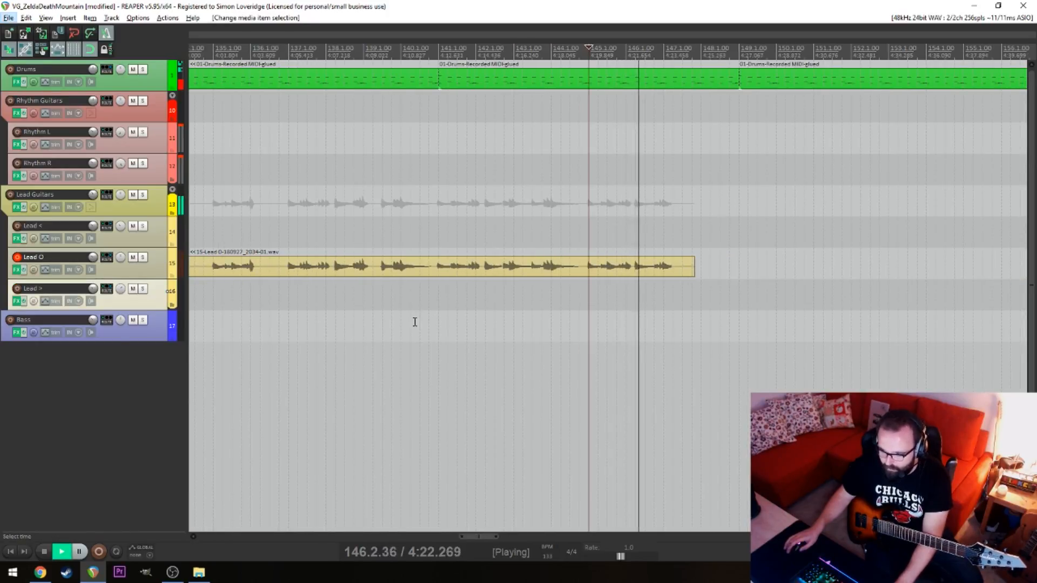
{"action": "left_click", "coordinate": [424, 308]}
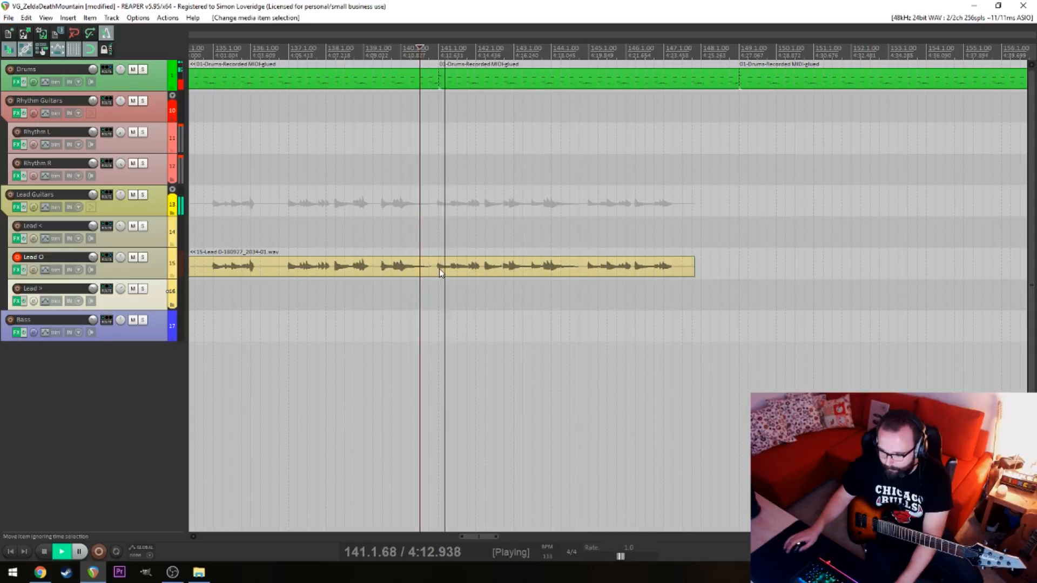
Split the Lead O take at 141.1.00 and 145.1.00 and delete the parts outside that range
{"action": "key", "text": "s"}
{"action": "key", "text": "Delete"}
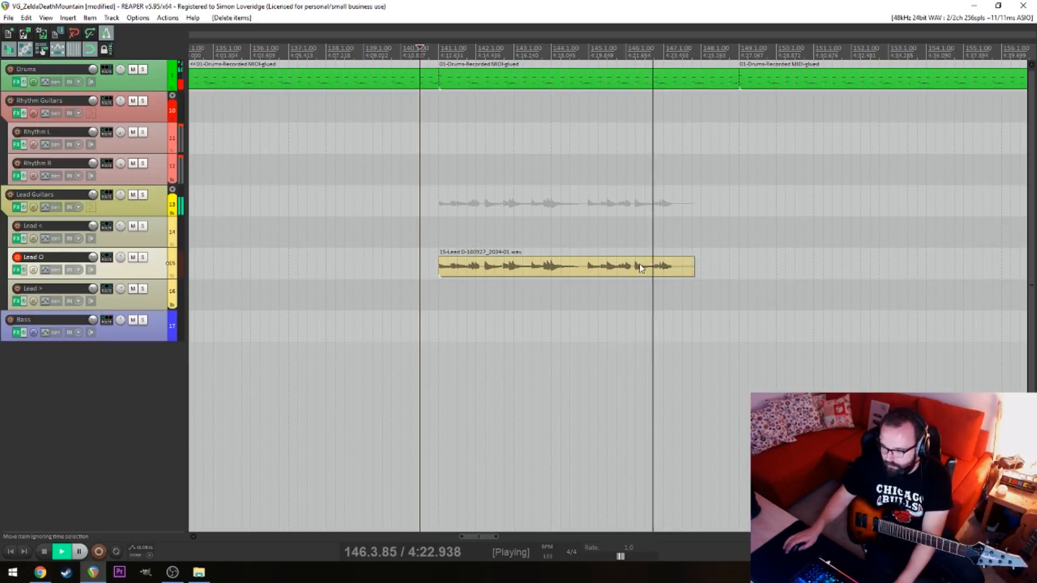
{"action": "key", "text": "space"}
{"action": "left_click", "coordinate": [589, 267]}
{"action": "key", "text": "s"}
{"action": "key", "text": "Delete"}
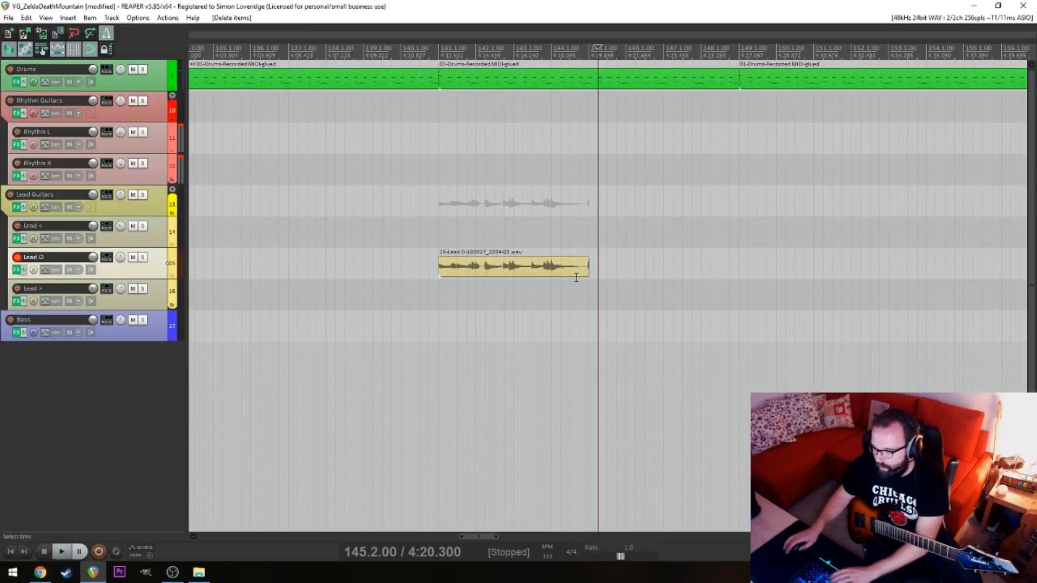
{"action": "mouse_move", "coordinate": [589, 266]}
{"action": "left_mouse_down"}
{"action": "mouse_move", "coordinate": [562, 265]}
{"action": "mouse_move", "coordinate": [588, 264]}
{"action": "left_mouse_up"}
{"action": "left_click", "coordinate": [654, 266]}
{"action": "key", "text": "space"}
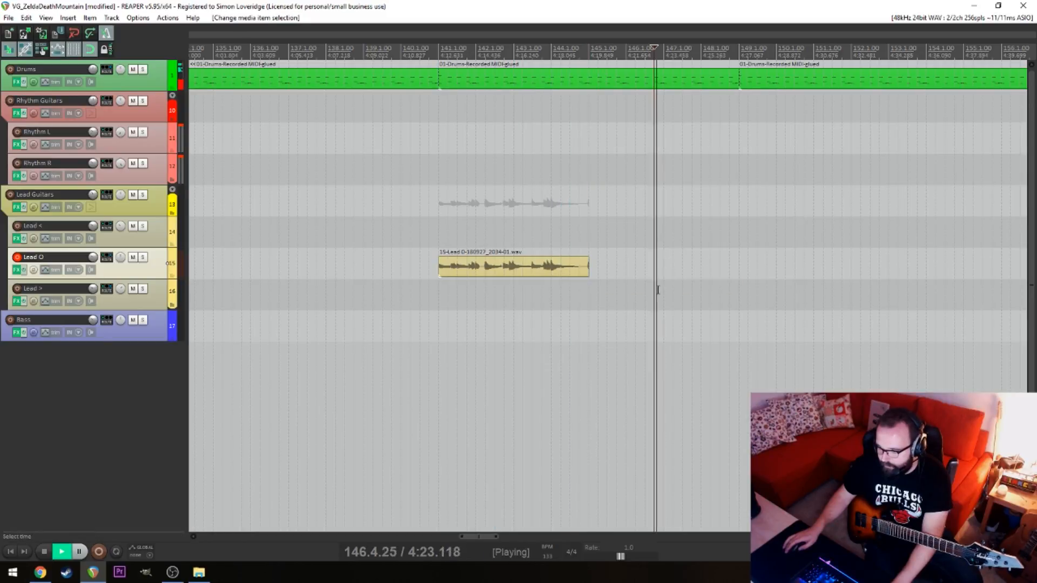
{"action": "key", "text": "ctrl+r"}
{"action": "key", "text": "ctrl+t"}
{"action": "key", "text": "space"}
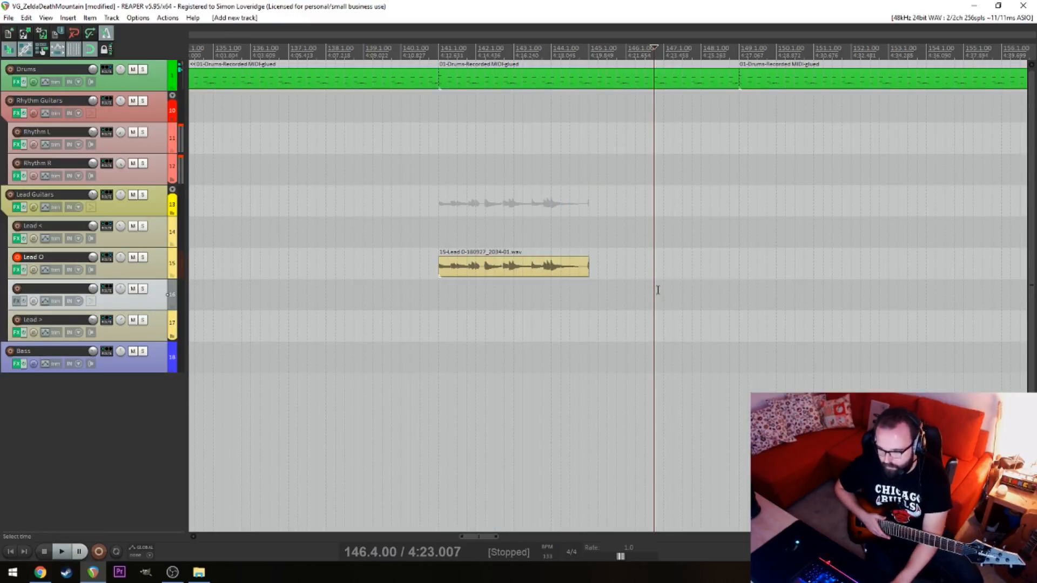
{"action": "key", "text": "ctrl+z"}
Try a lead guitar recording on the Lead O track from 146.4.00 to about bar 155 and delete that take
{"action": "key", "text": "ctrl+r"}
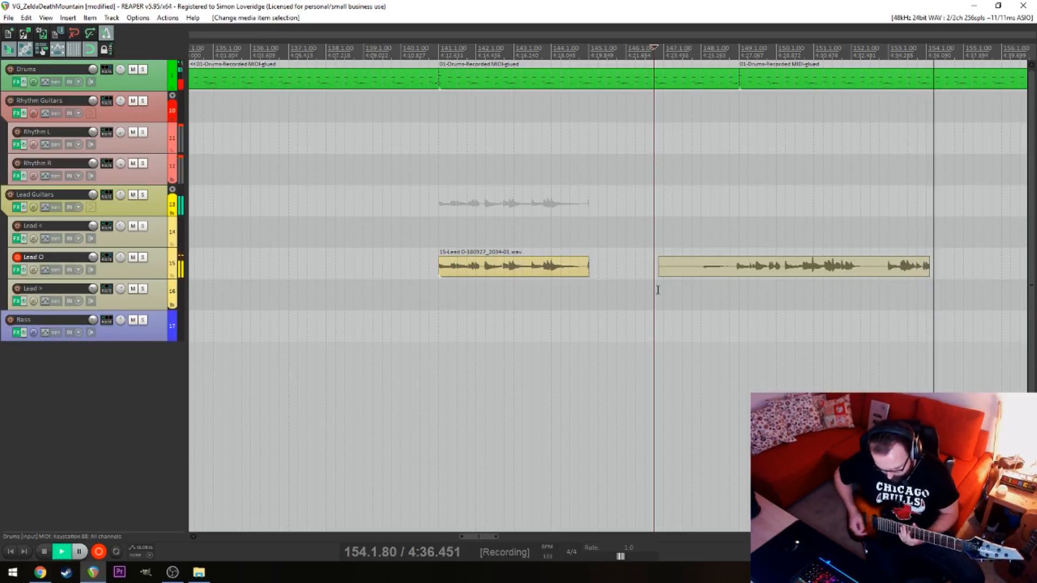
{"action": "key", "text": "space"}
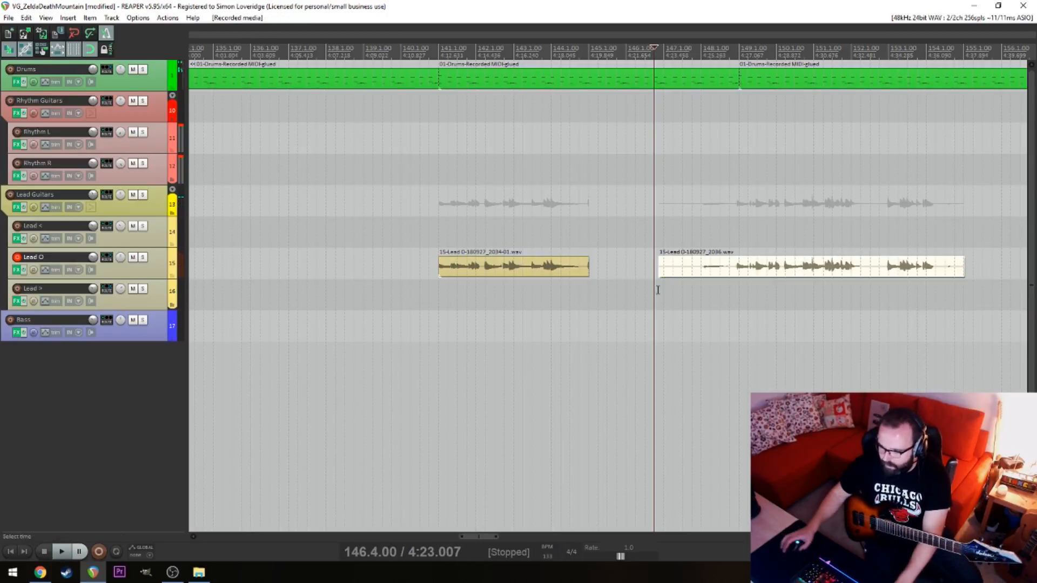
{"action": "key", "text": "alt+Tab"}
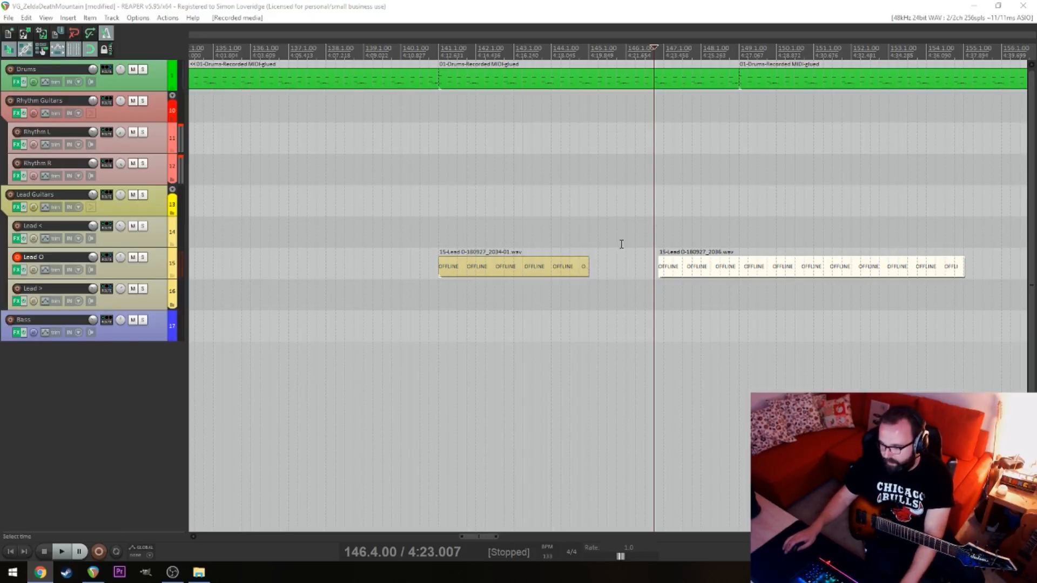
{"action": "left_click", "coordinate": [681, 236]}
{"action": "left_click", "coordinate": [673, 270]}
{"action": "key", "text": "Delete"}
Record a new lead guitar take on the Lead O track from 145.3.00 to about bar 154
{"action": "left_click", "coordinate": [607, 230]}
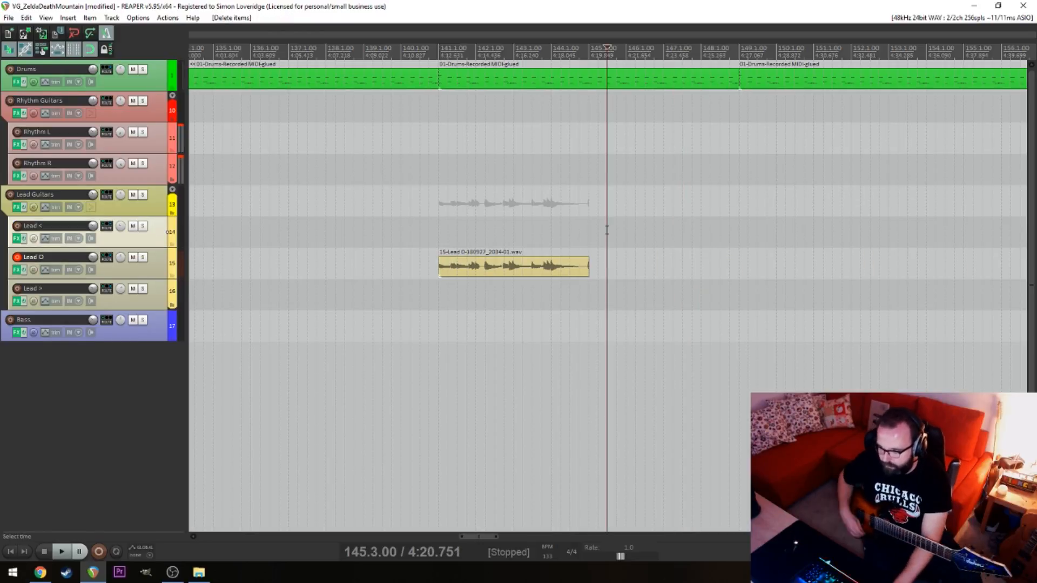
{"action": "key", "text": "ctrl+r"}
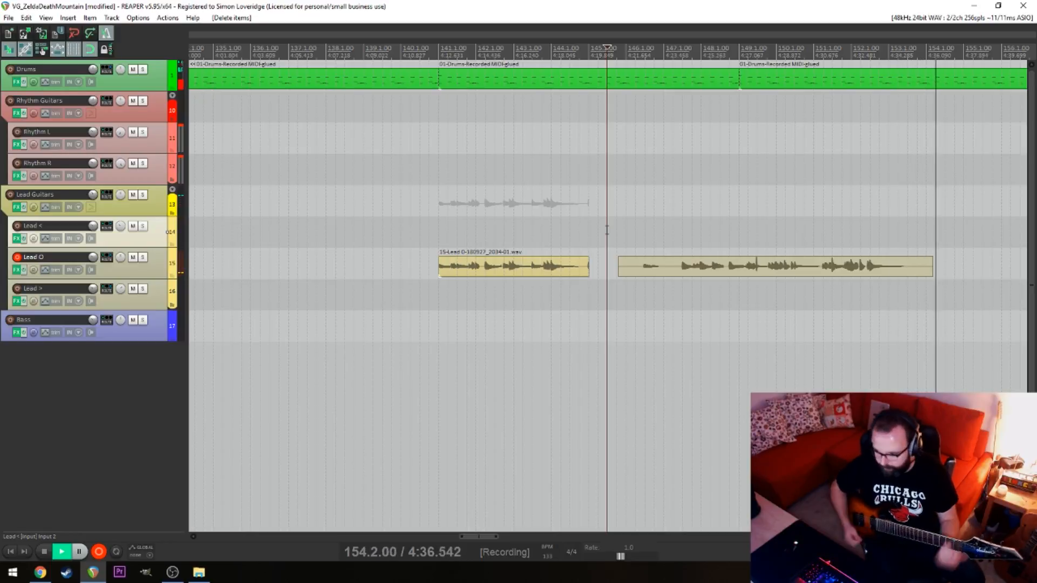
{"action": "key", "text": "space"}
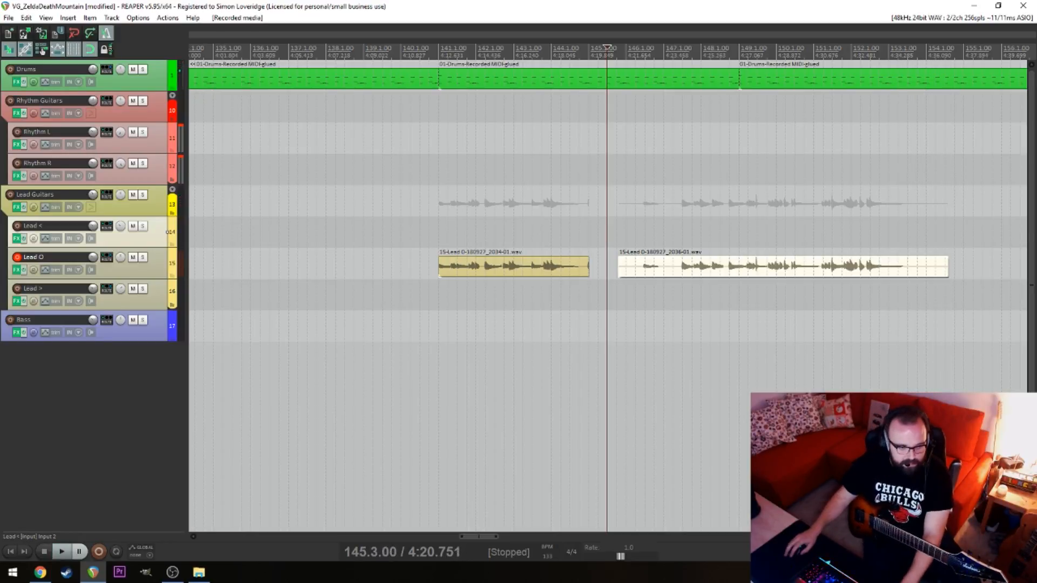
{"action": "key", "text": "alt+Tab"}
Shift the new Lead O take slightly later, without snapping, so its note attack lines up with 151.3.00
{"action": "left_click", "coordinate": [814, 297]}
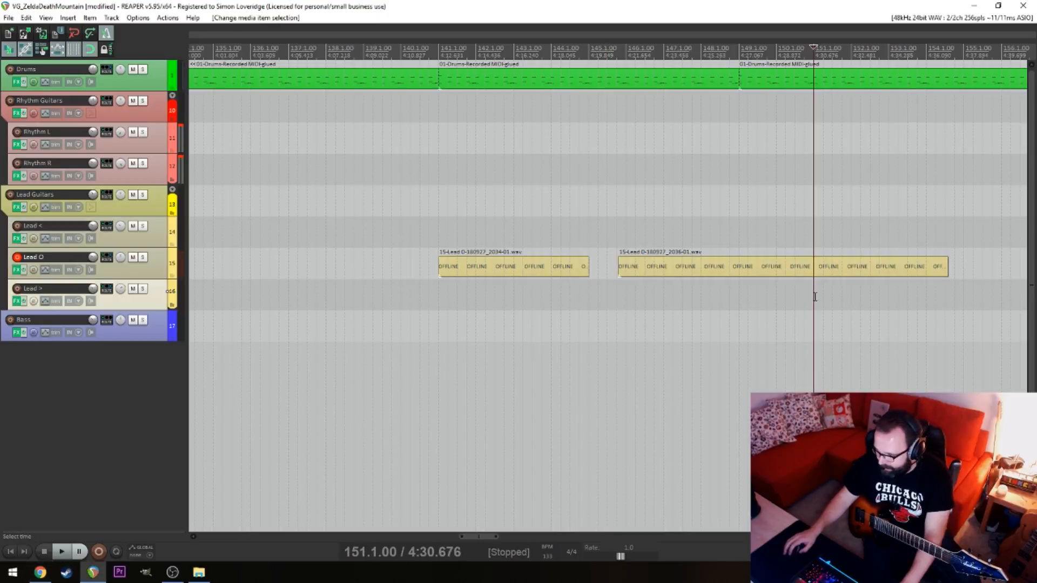
{"action": "scroll", "coordinate": [807, 296], "scroll_direction": "up", "scroll_amount": 5}
{"action": "scroll", "coordinate": [879, 277], "scroll_direction": "up", "scroll_amount": 3}
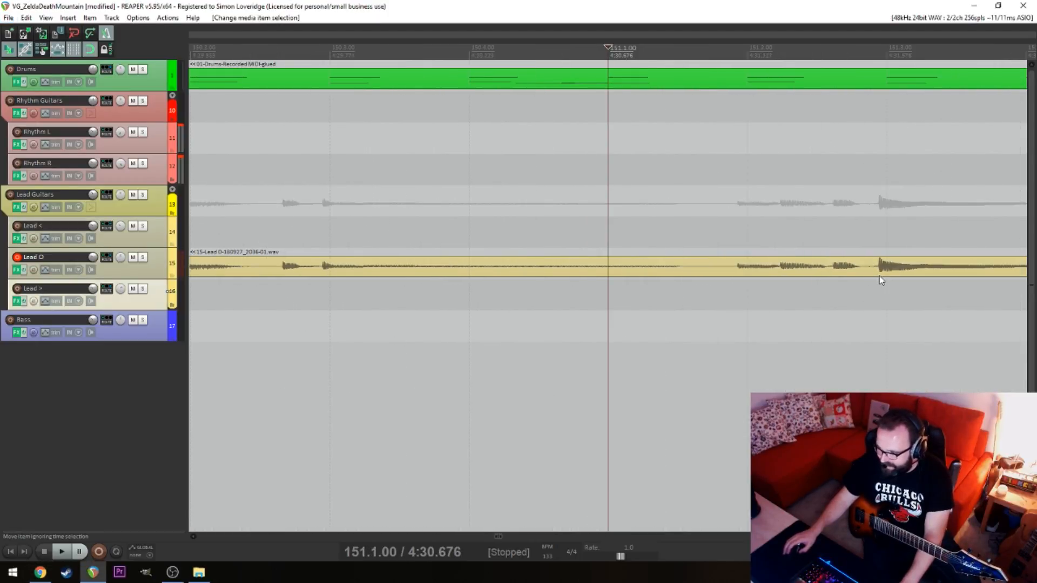
{"action": "left_click_drag", "start_coordinate": [912, 272], "coordinate": [915, 266]}
Play back the new Lead O take from 147.3.00 and split it at 147.3.00 and 151.2.00
{"action": "scroll", "coordinate": [546, 313], "scroll_direction": "down", "scroll_amount": 6}
{"action": "left_click", "coordinate": [350, 270]}
{"action": "key", "text": "space"}
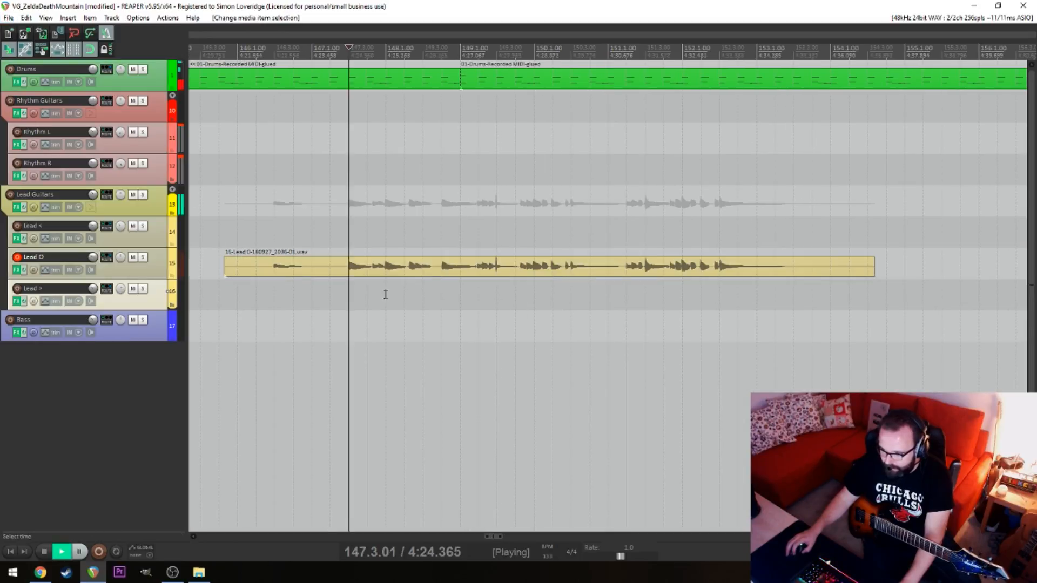
{"action": "key", "text": "s"}
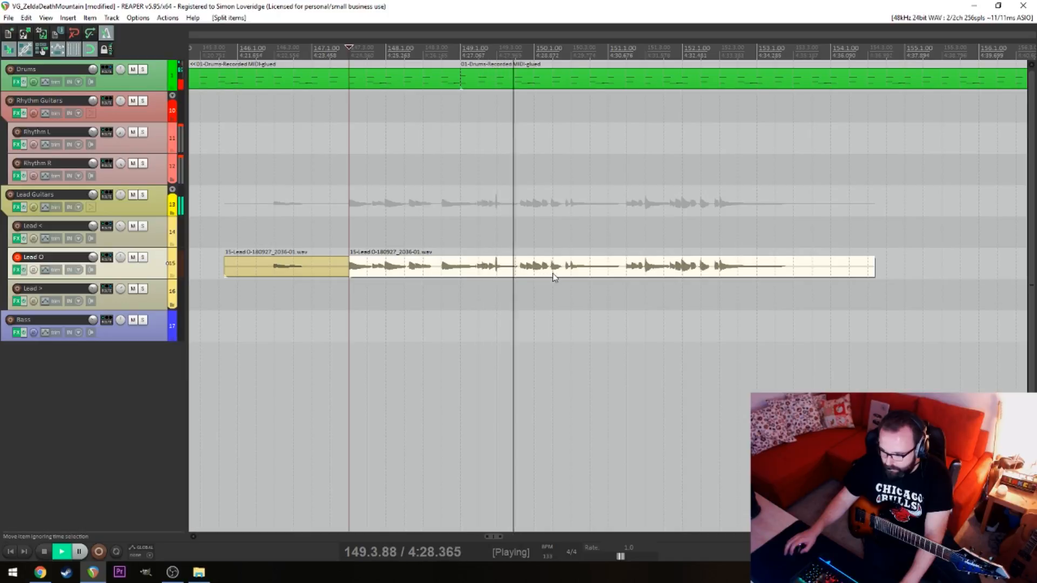
{"action": "key", "text": "space"}
{"action": "left_click", "coordinate": [626, 274]}
{"action": "left_click", "coordinate": [636, 278]}
{"action": "key", "text": "s"}
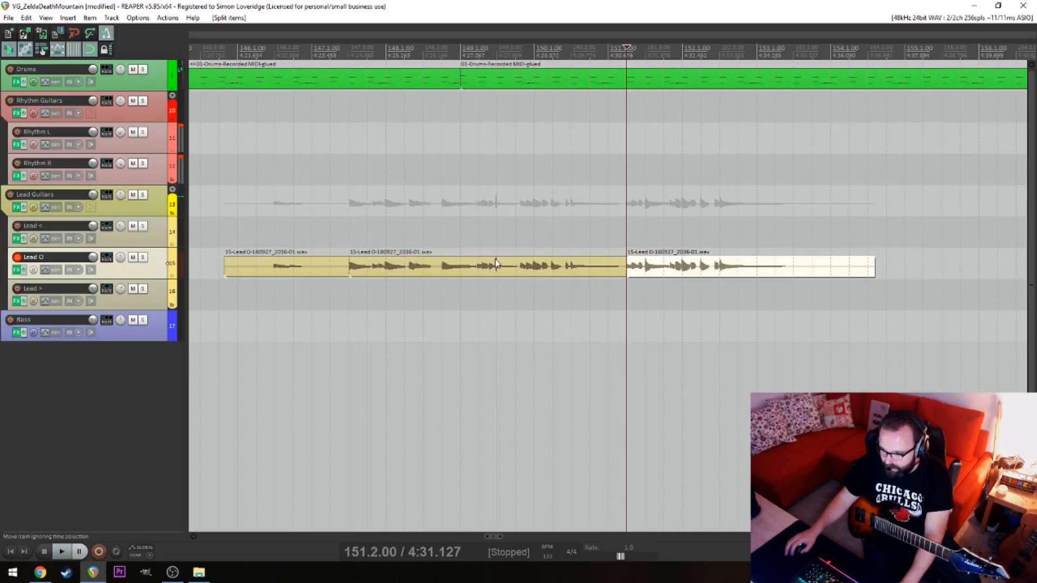
Cut out the Lead O section between 149.2.00 and 151.2.00 and move the following section back to start at 149.2.00
{"action": "left_click", "coordinate": [481, 272]}
{"action": "key", "text": "s"}
{"action": "left_click", "coordinate": [553, 278]}
{"action": "left_click", "coordinate": [618, 274]}
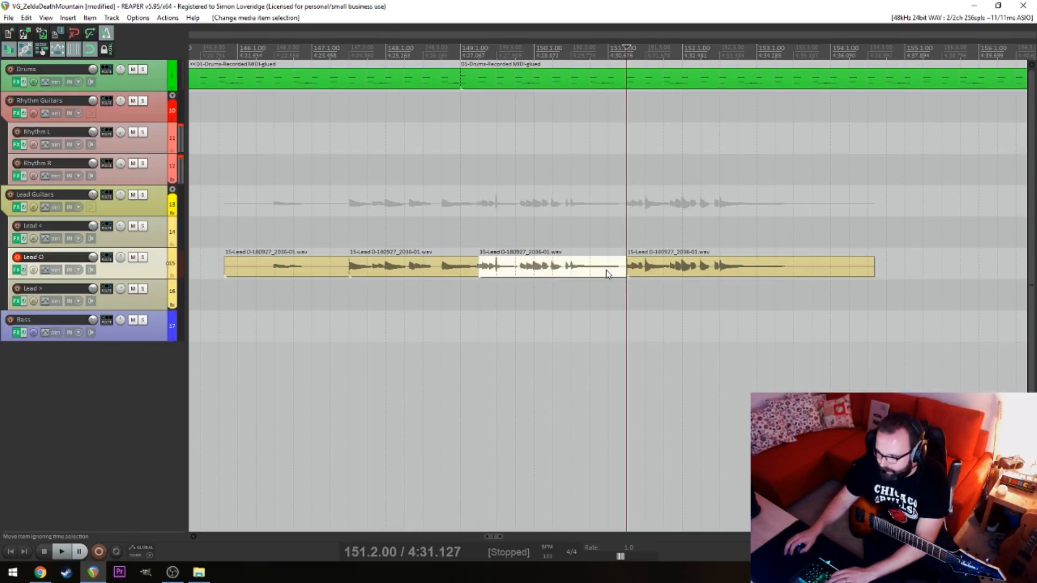
{"action": "key", "text": "Delete"}
{"action": "left_click_drag", "start_coordinate": [654, 268], "coordinate": [491, 273]}
Play back the edited Lead O phrase across the join, from 149.1.00 and from 148.3.00
{"action": "left_click", "coordinate": [454, 298]}
{"action": "key", "text": "space"}
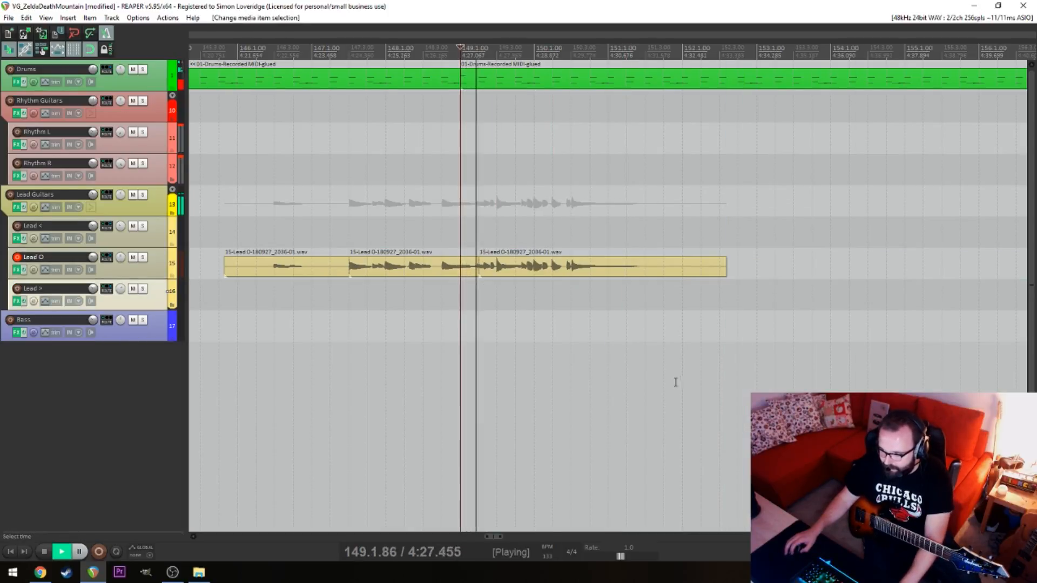
{"action": "left_click", "coordinate": [422, 324]}
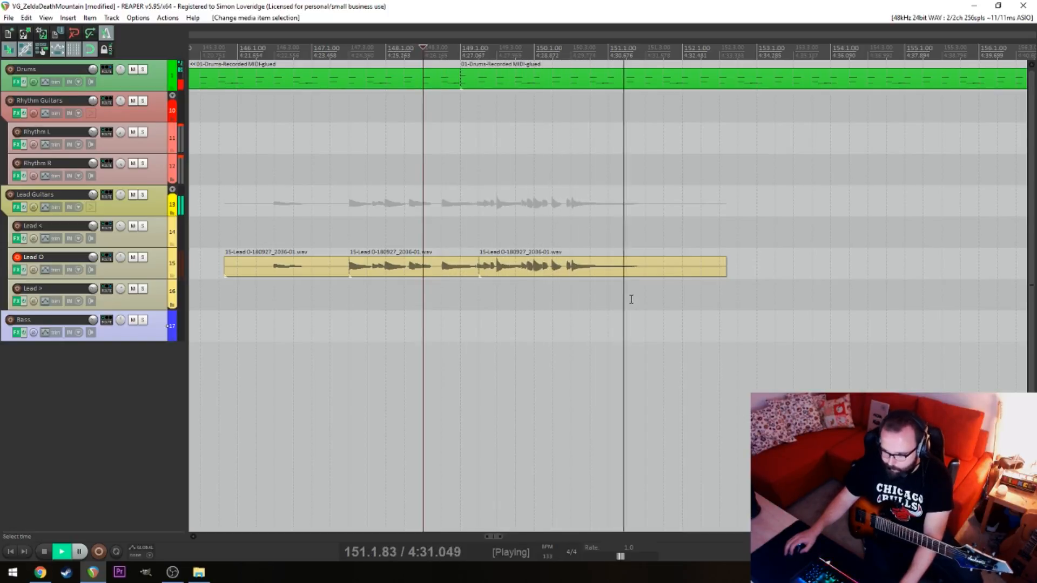
{"action": "key", "text": "space"}
Split off and delete the Lead O tail after 151.3.00, and delete the leading piece before 147.3.00
{"action": "left_click", "coordinate": [647, 267]}
{"action": "key", "text": "s"}
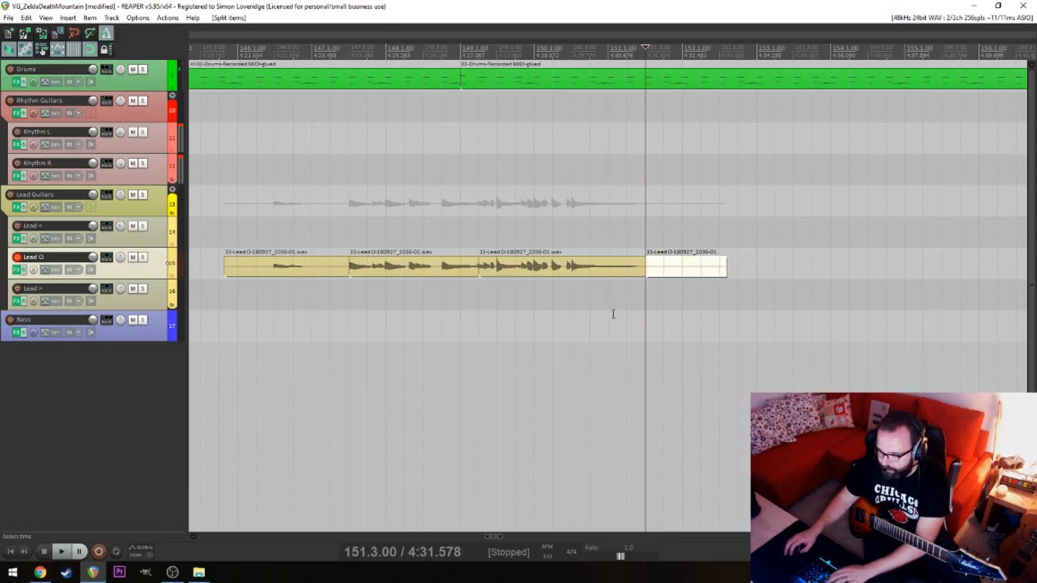
{"action": "key", "text": "Delete"}
{"action": "left_click", "coordinate": [331, 239]}
{"action": "key", "text": "space"}
{"action": "left_click_drag", "start_coordinate": [327, 298], "coordinate": [348, 239]}
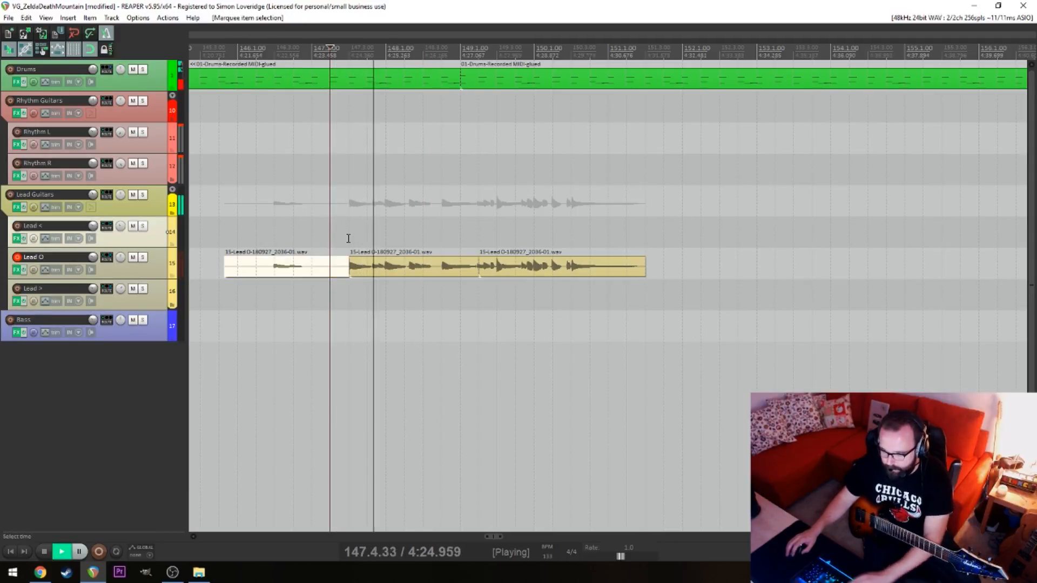
{"action": "key", "text": "Delete"}
{"action": "key", "text": "space"}
Select the two remaining pieces of the new phrase and move them together to start at 145.1.00, directly after the first phrase
{"action": "left_click_drag", "start_coordinate": [343, 276], "coordinate": [603, 284]}
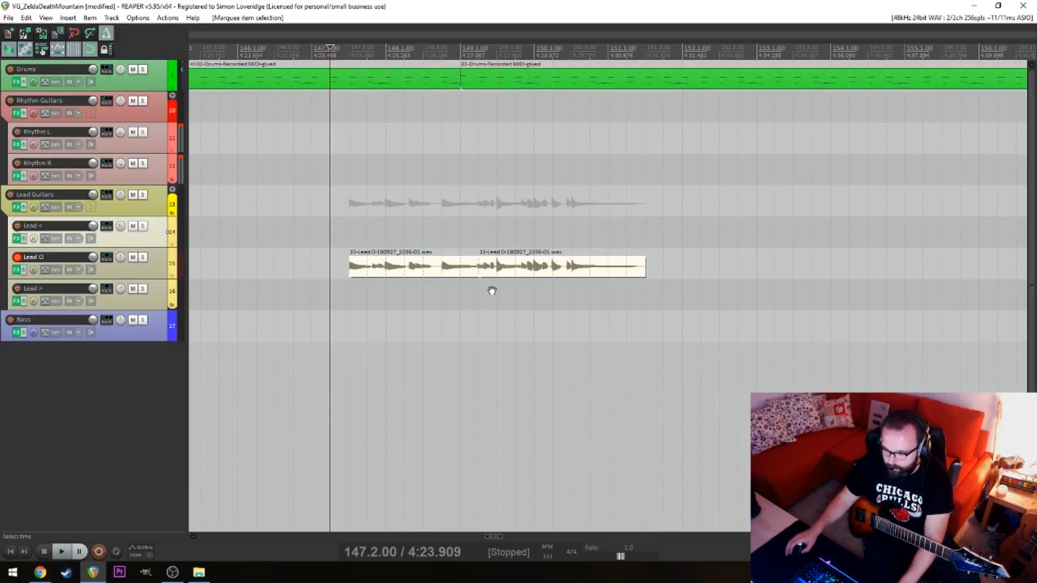
{"action": "left_click_drag", "start_coordinate": [492, 290], "coordinate": [851, 280]}
{"action": "left_click_drag", "start_coordinate": [744, 273], "coordinate": [558, 263]}
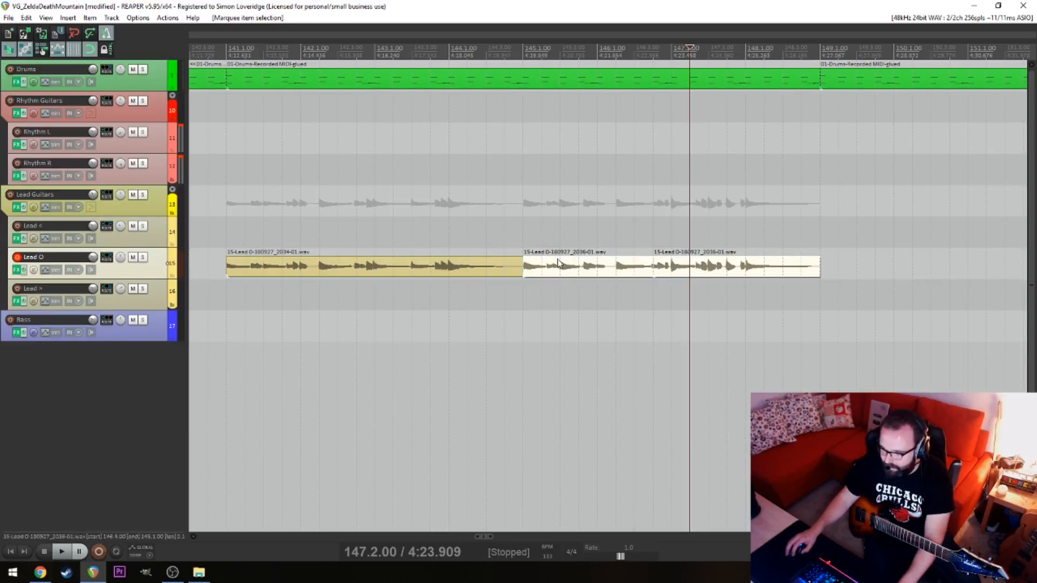
Play back the transition between the two Lead O phrases from 144.2.00 and examine the crossfade at 145.1.00
{"action": "left_click", "coordinate": [465, 307]}
{"action": "key", "text": "space"}
{"action": "scroll", "coordinate": [687, 317], "scroll_direction": "up", "scroll_amount": 6}
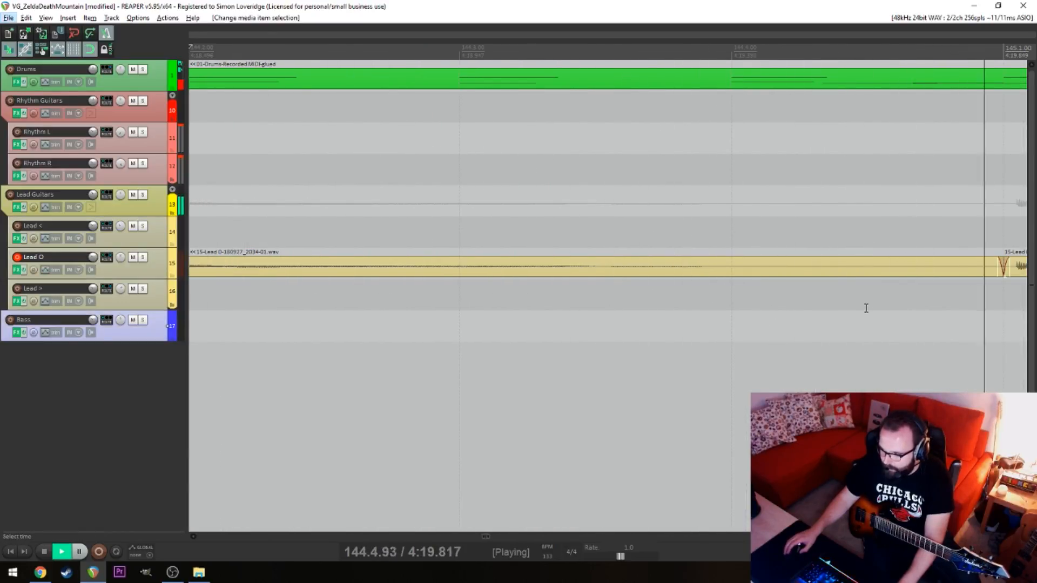
{"action": "scroll", "coordinate": [866, 308], "scroll_direction": "down", "scroll_amount": 8}
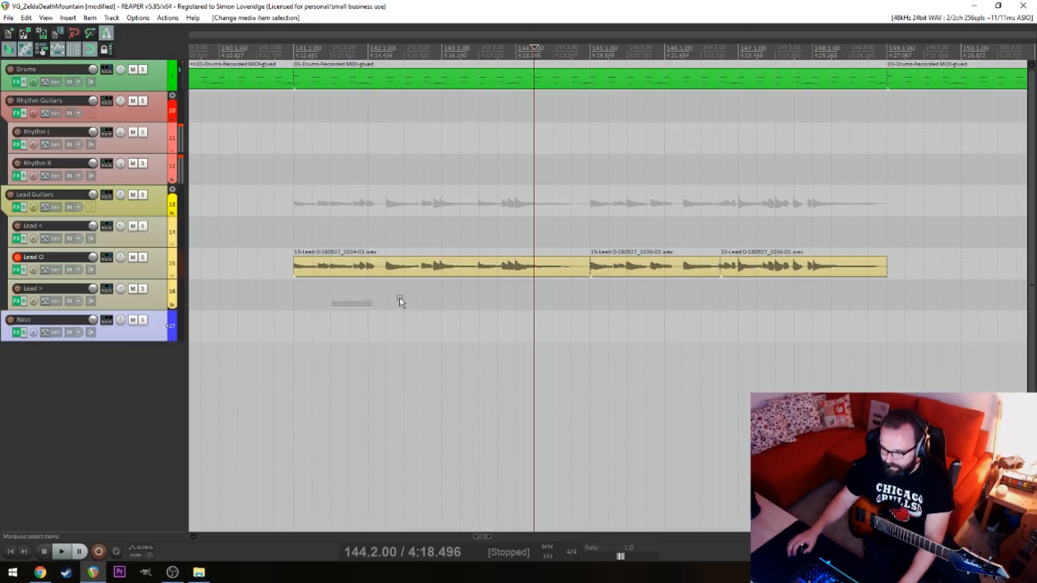
{"action": "left_click", "coordinate": [350, 295]}
Extend the start of the first Lead O item back to 140.4.00 and play it from there
{"action": "left_click", "coordinate": [288, 281]}
{"action": "mouse_move", "coordinate": [293, 265]}
{"action": "left_mouse_down"}
{"action": "mouse_move", "coordinate": [232, 269]}
{"action": "mouse_move", "coordinate": [274, 270]}
{"action": "left_mouse_up"}
{"action": "left_click", "coordinate": [275, 285]}
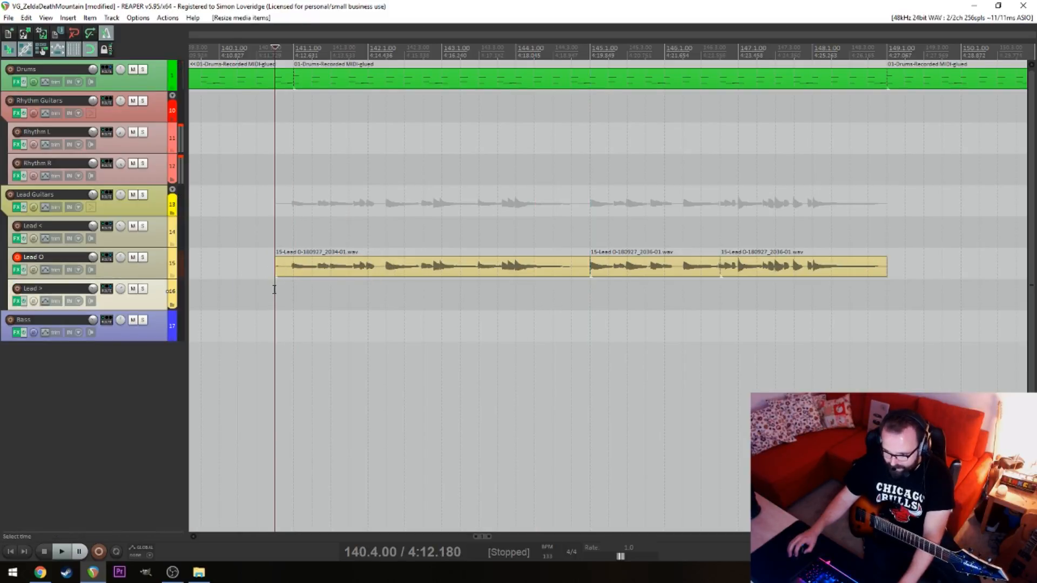
{"action": "key", "text": "space"}
{"action": "key", "text": "space"}
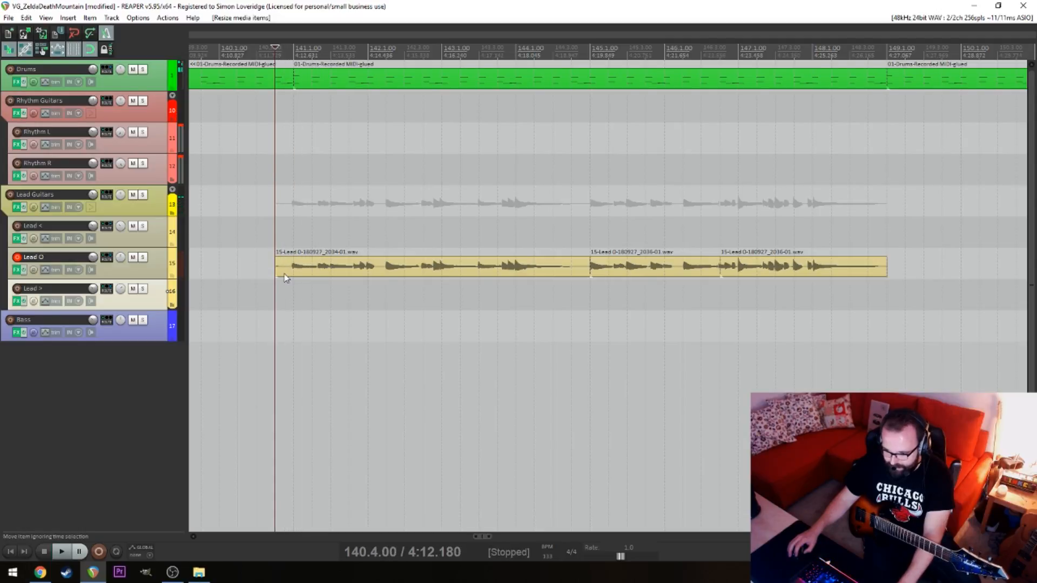
Select all three Lead O items from 140.4.00 to 149.1.00 and glue them into one item
{"action": "left_click_drag", "start_coordinate": [381, 300], "coordinate": [901, 266]}
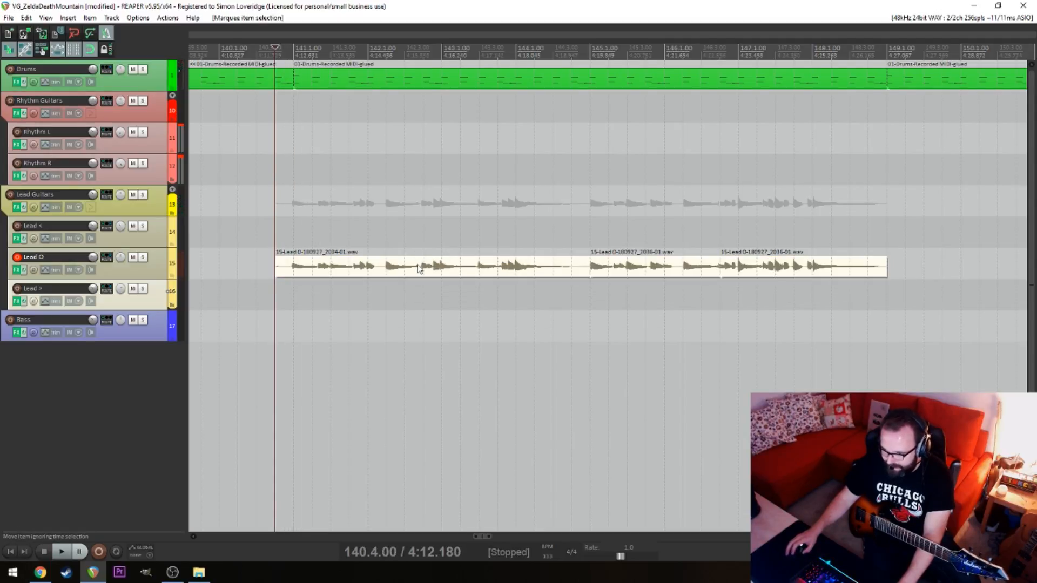
{"action": "right_click", "coordinate": [420, 270]}
{"action": "left_click", "coordinate": [459, 368]}
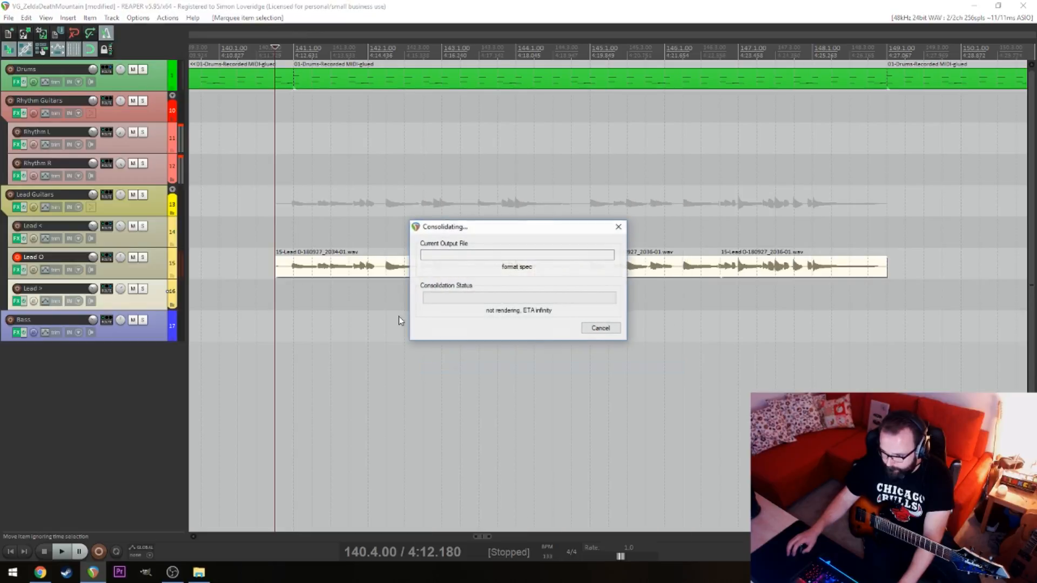
Split the glued Lead O item at 141.1.00 to separate its short lead-in
{"action": "left_click", "coordinate": [296, 291]}
{"action": "scroll", "coordinate": [297, 291], "scroll_direction": "up", "scroll_amount": 3}
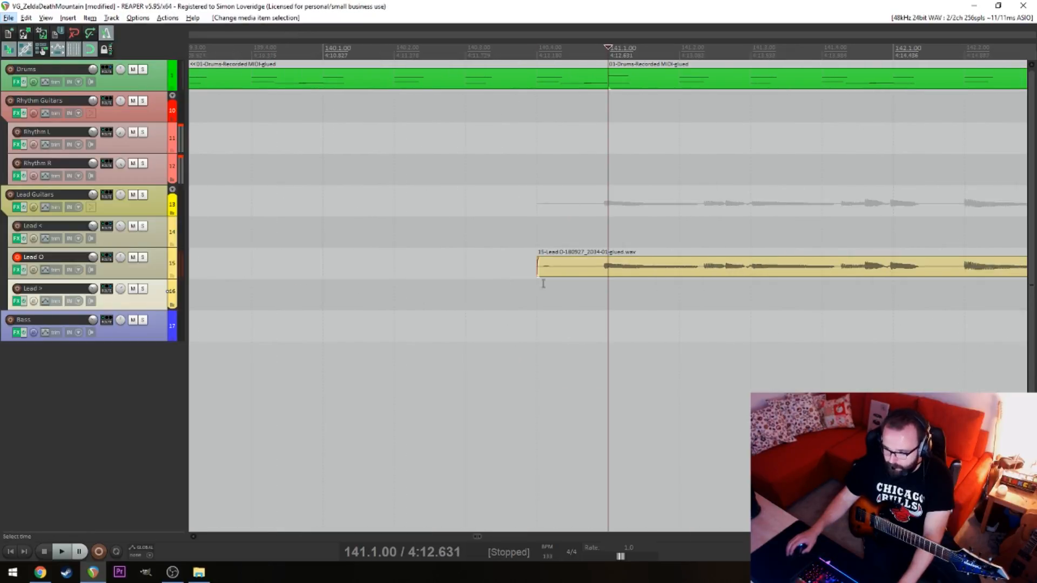
{"action": "left_click", "coordinate": [619, 270]}
{"action": "key", "text": "s"}
{"action": "scroll", "coordinate": [621, 276], "scroll_direction": "down", "scroll_amount": 3}
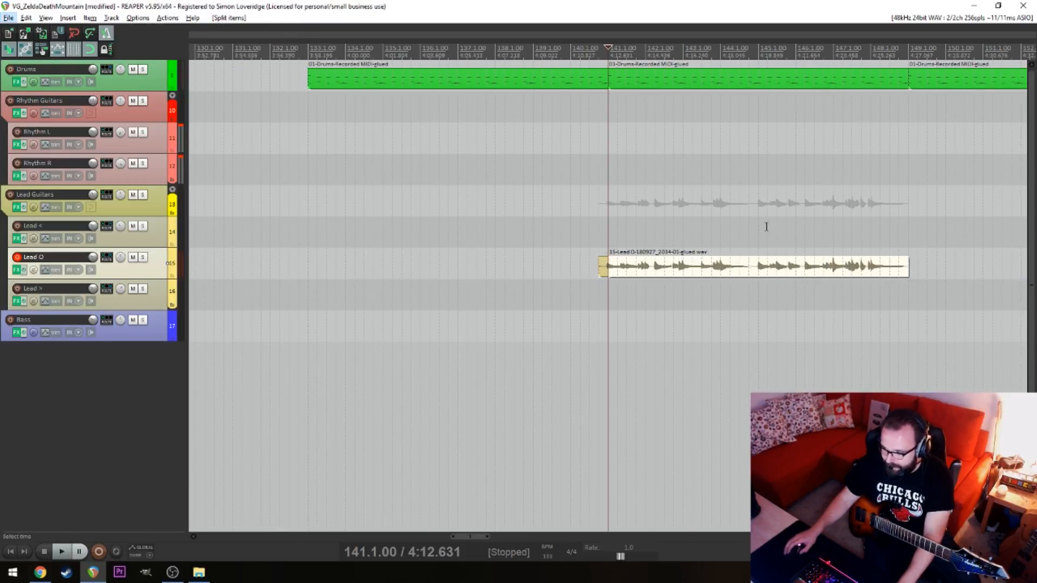
{"action": "scroll", "coordinate": [702, 237], "scroll_direction": "down", "scroll_amount": 6}
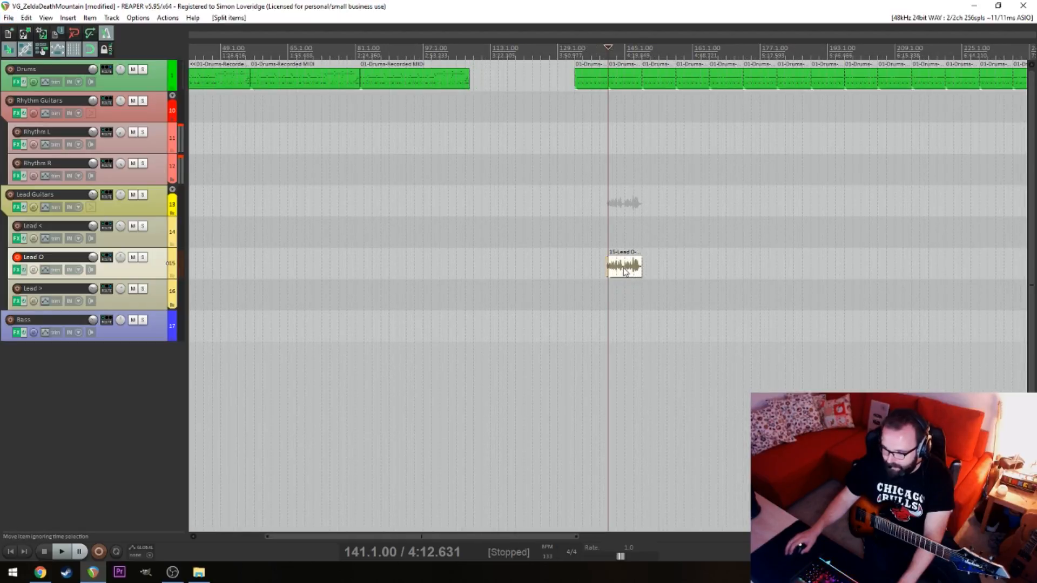
{"action": "scroll", "coordinate": [540, 252], "scroll_direction": "down", "scroll_amount": 3}
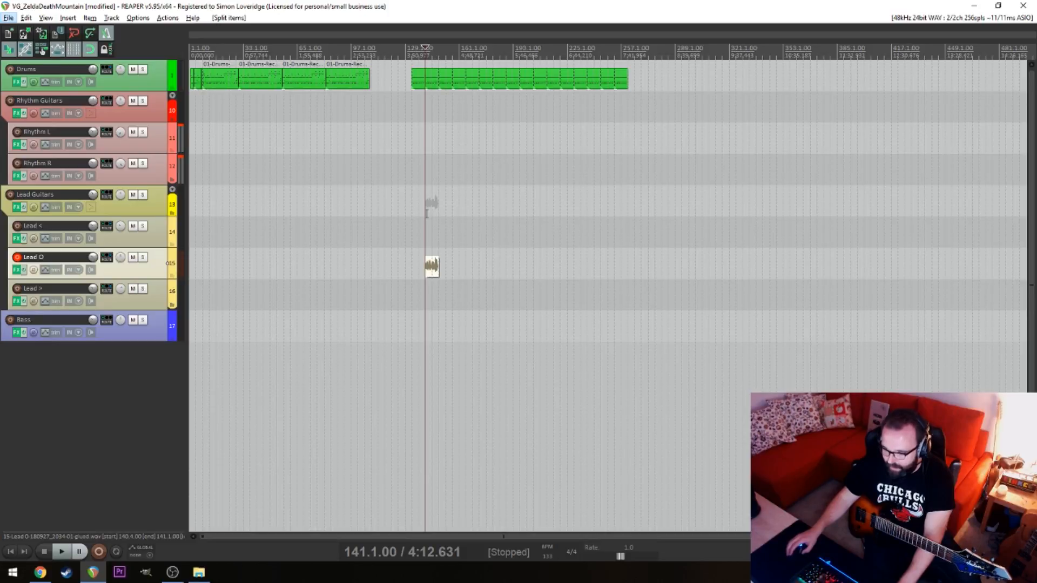
Move the long Lead O phrase from 141.1.00 to 9.1.00, under the opening drum section
{"action": "left_click", "coordinate": [479, 231]}
{"action": "scroll", "coordinate": [479, 231], "scroll_direction": "up", "scroll_amount": 8}
{"action": "left_click", "coordinate": [398, 210]}
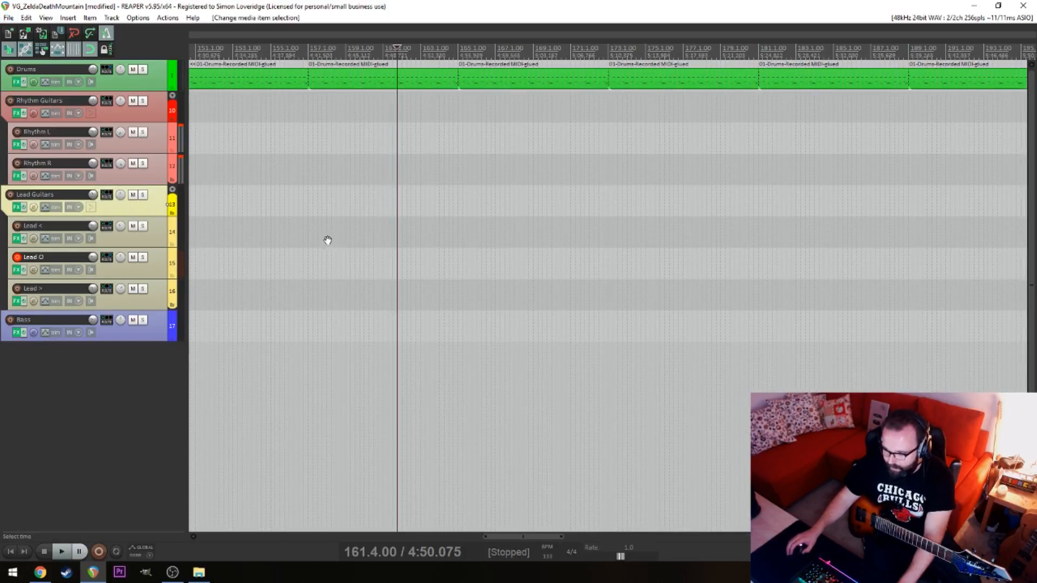
{"action": "left_click_drag", "start_coordinate": [327, 238], "coordinate": [791, 227]}
{"action": "left_click", "coordinate": [735, 269]}
{"action": "left_click_drag", "start_coordinate": [595, 236], "coordinate": [776, 227]}
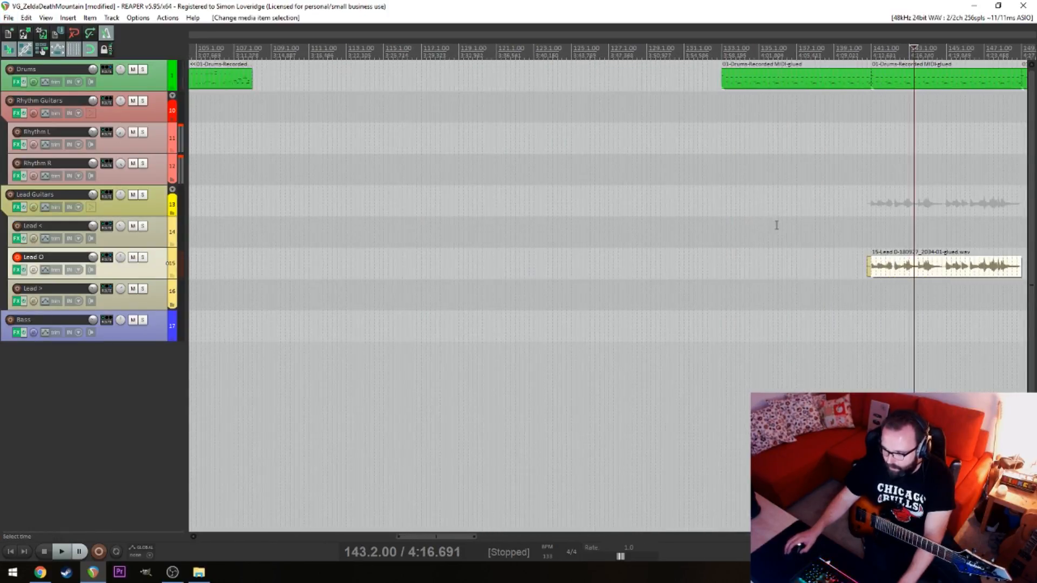
{"action": "scroll", "coordinate": [776, 227], "scroll_direction": "down", "scroll_amount": 3}
{"action": "key", "text": "alt"}
{"action": "left_click_drag", "start_coordinate": [594, 267], "coordinate": [312, 260]}
{"action": "left_click", "coordinate": [256, 308]}
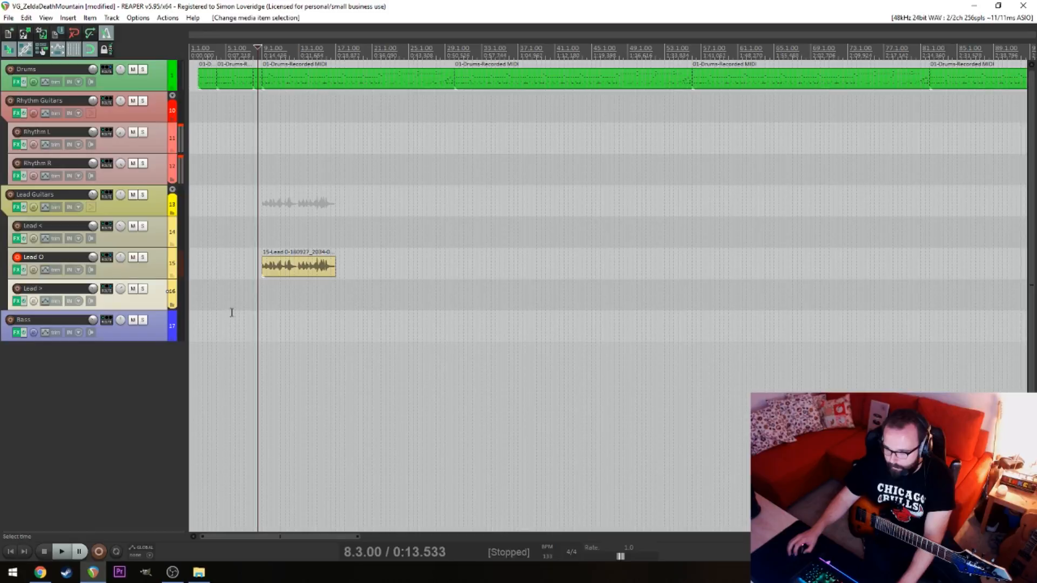
Play the moved Lead O phrase against the opening drums from 8.3.00
{"action": "scroll", "coordinate": [254, 308], "scroll_direction": "up", "scroll_amount": 6}
{"action": "key", "text": "space"}
{"action": "scroll", "coordinate": [537, 246], "scroll_direction": "down", "scroll_amount": 6}
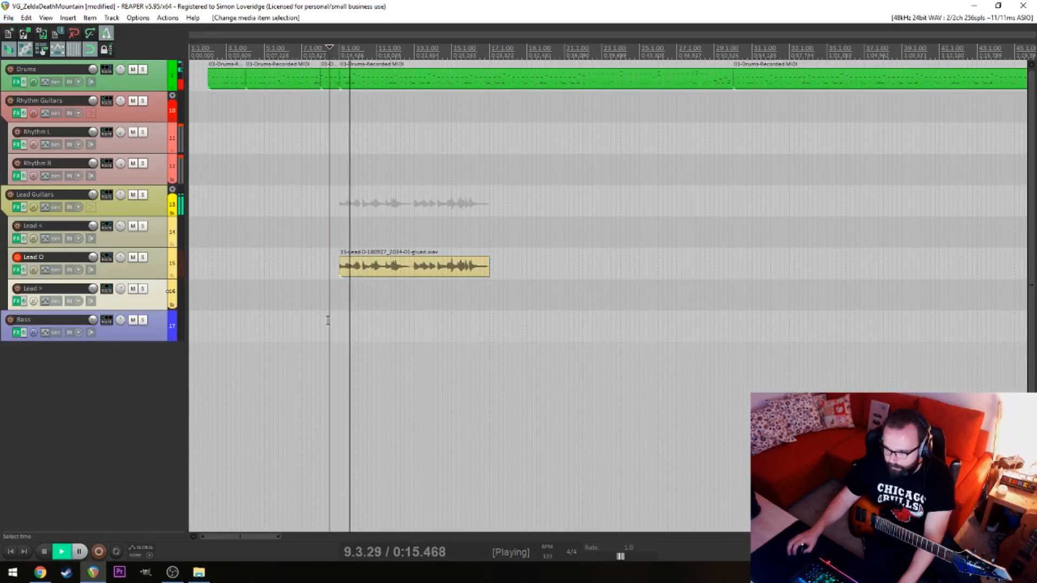
{"action": "left_click", "coordinate": [330, 87]}
{"action": "key", "text": "space"}
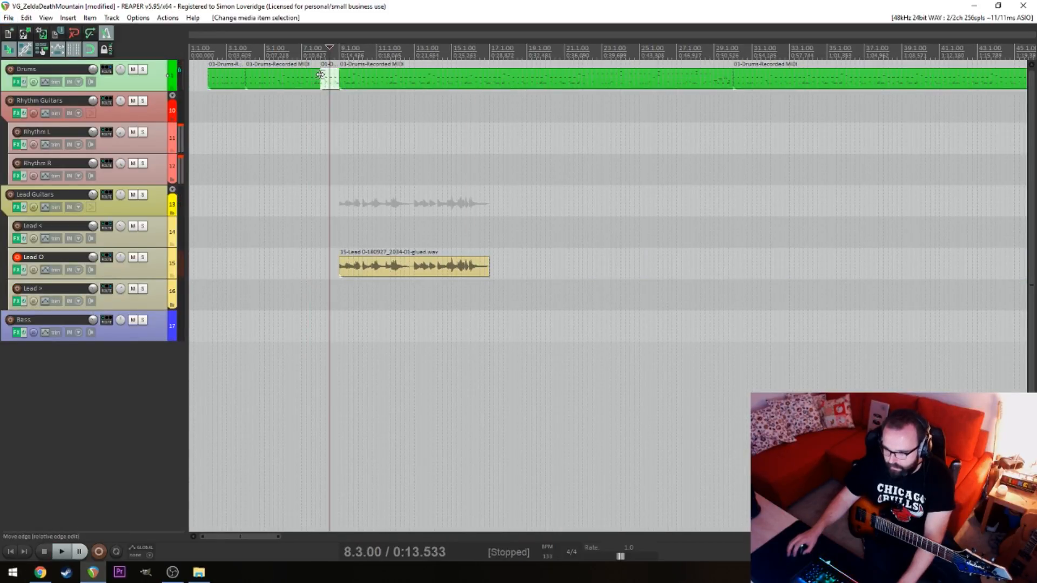
Select the three consecutive drum MIDI items between 4.1.00 and 30.1.00 and glue them into one item
{"action": "left_click", "coordinate": [306, 80]}
{"action": "left_click", "coordinate": [330, 84], "text": "shift"}
{"action": "left_click", "coordinate": [353, 84], "text": "shift"}
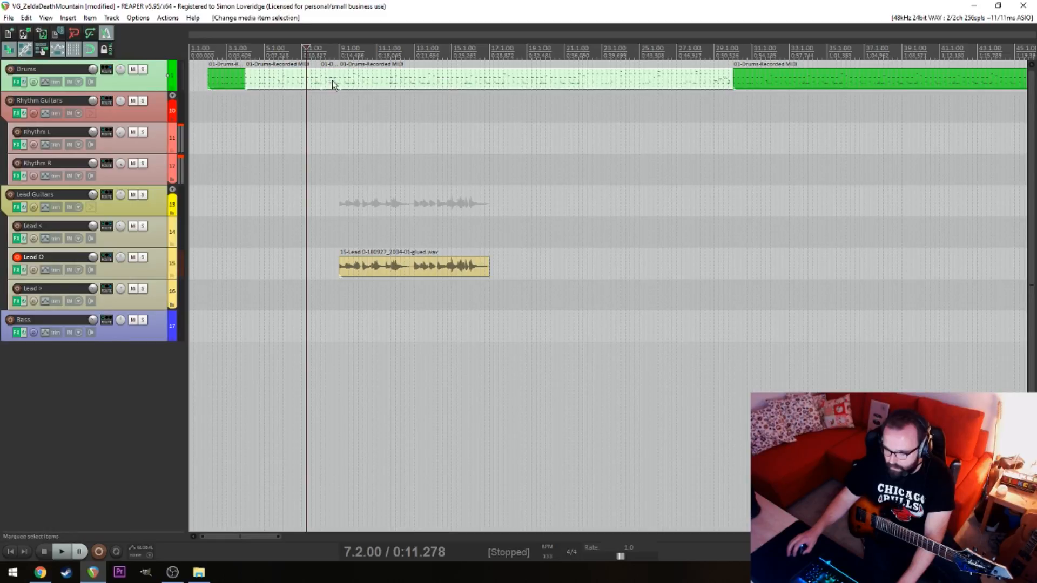
{"action": "right_click", "coordinate": [333, 81]}
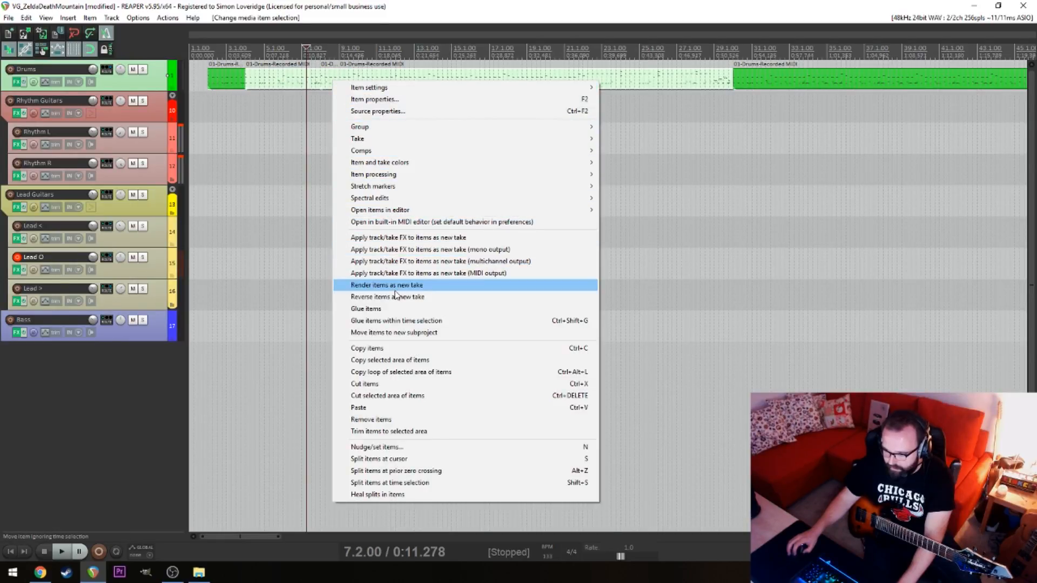
{"action": "left_click", "coordinate": [396, 308]}
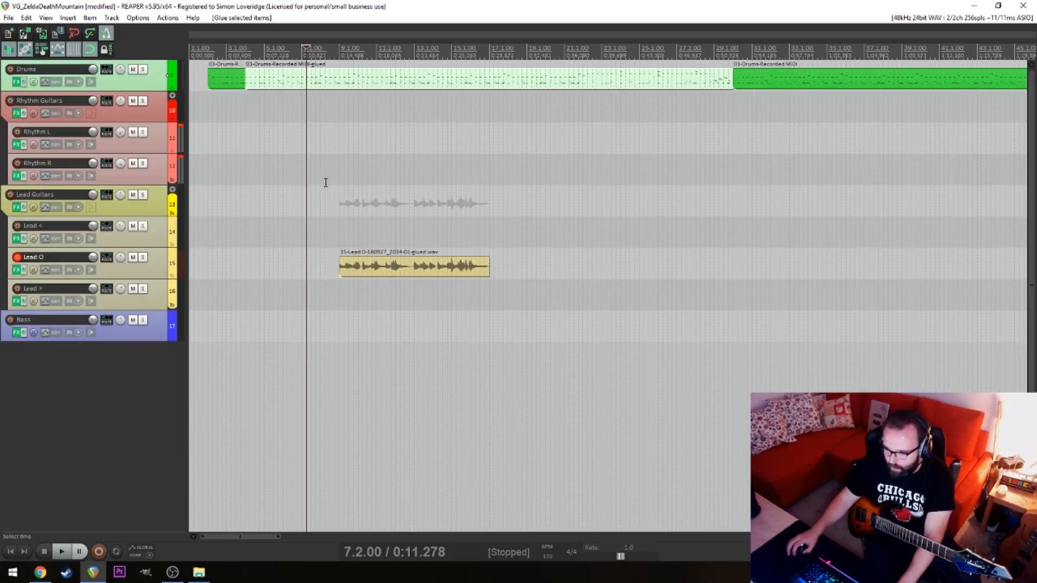
Play the intro drums from 5.1.00, then move the Lead O phrase to start at 6.1.00
{"action": "left_click", "coordinate": [265, 181]}
{"action": "key", "text": "space"}
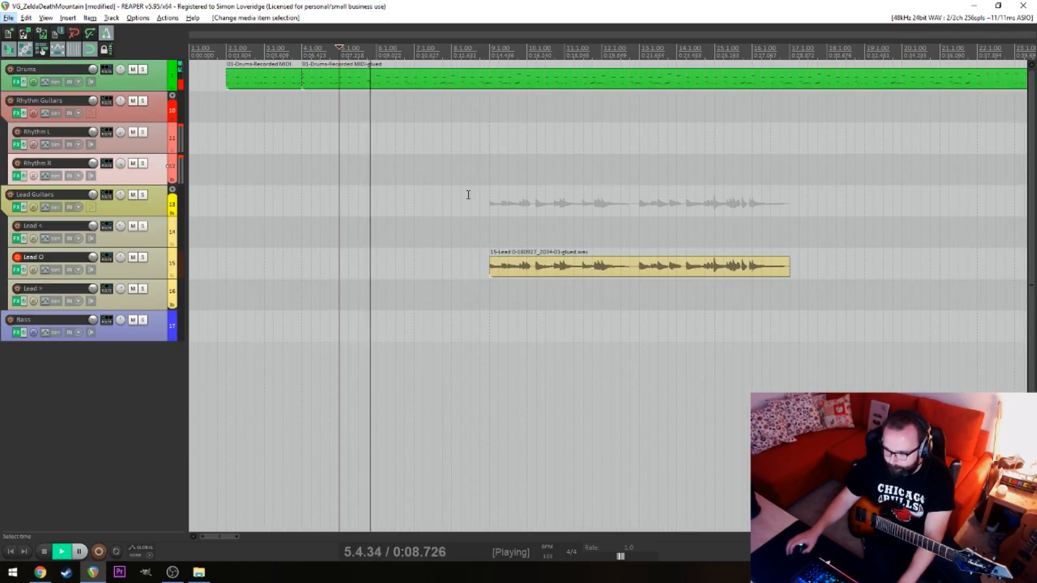
{"action": "key", "text": "space"}
{"action": "left_click", "coordinate": [497, 266]}
{"action": "key", "text": "space"}
{"action": "left_click_drag", "start_coordinate": [537, 271], "coordinate": [423, 272]}
{"action": "key", "text": "space"}
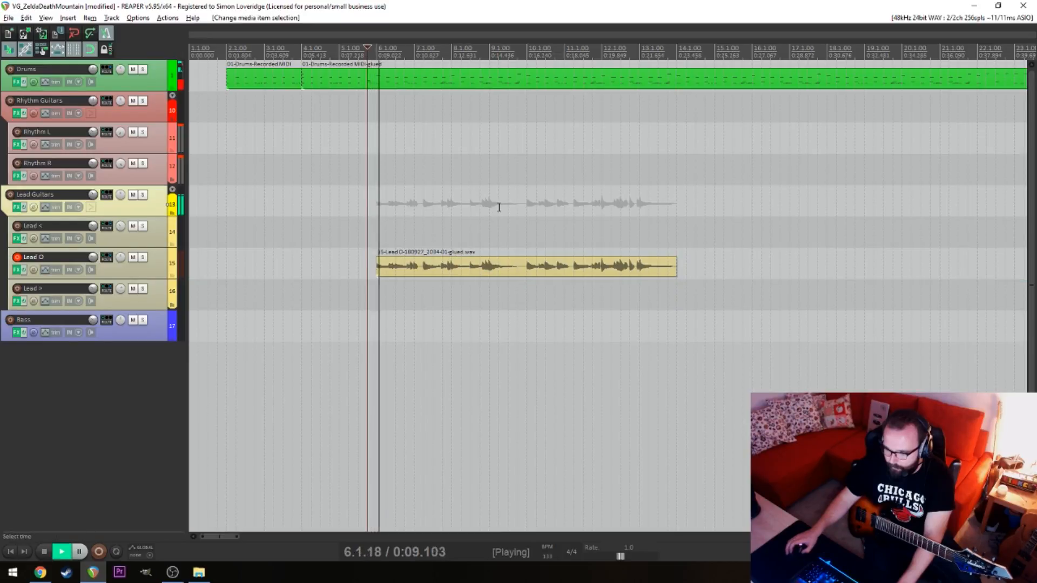
Extend the start of the Lead O item slightly ahead of 6.1.00 without snapping to the grid
{"action": "key", "text": "alt+space"}
{"action": "left_click", "coordinate": [382, 268]}
{"action": "key", "text": "space"}
{"action": "scroll", "coordinate": [384, 268], "scroll_direction": "up", "scroll_amount": 4}
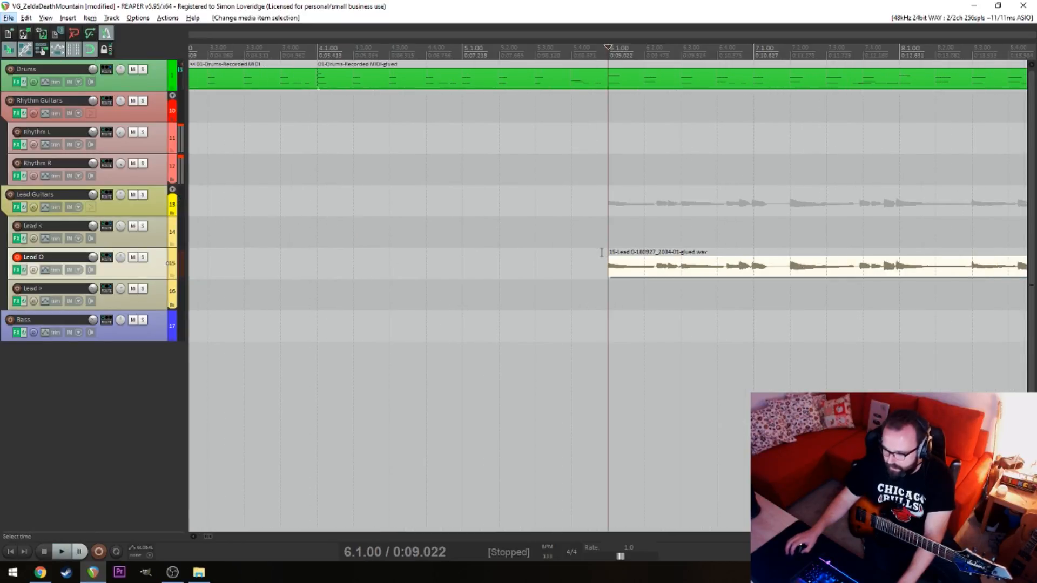
{"action": "mouse_move", "coordinate": [606, 266]}
{"action": "left_mouse_down"}
{"action": "mouse_move", "coordinate": [576, 270]}
{"action": "mouse_move", "coordinate": [601, 281]}
{"action": "left_mouse_up"}
{"action": "left_click", "coordinate": [612, 294]}
{"action": "scroll", "coordinate": [613, 294], "scroll_direction": "up", "scroll_amount": 5}
{"action": "scroll", "coordinate": [613, 294], "scroll_direction": "down", "scroll_amount": 3}
{"action": "key", "text": "alt"}
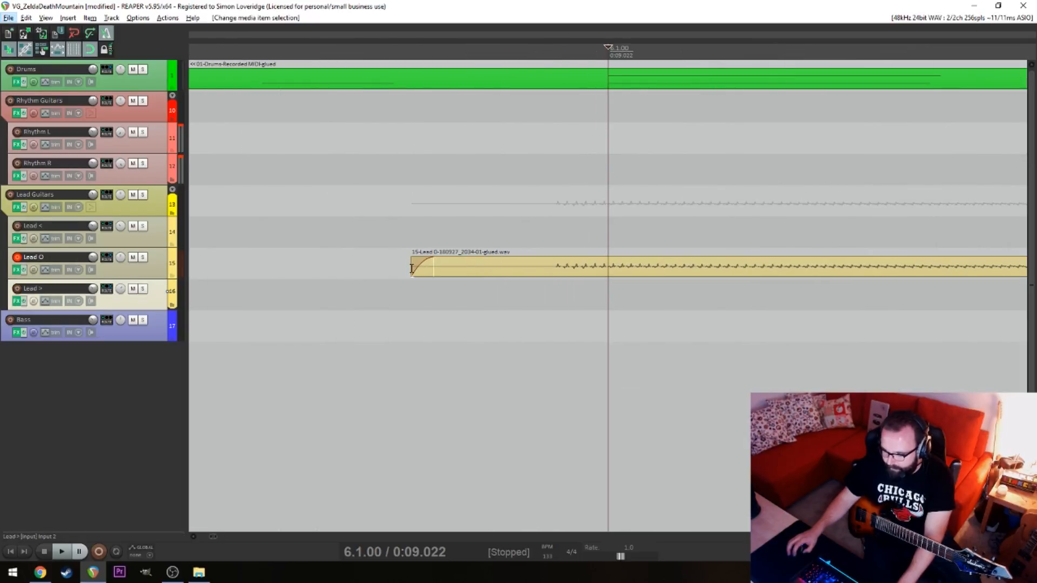
Trim the Lead O item's start to just before its first note and play the entry from 4.3.00
{"action": "left_click", "coordinate": [437, 267]}
{"action": "left_click_drag", "start_coordinate": [416, 264], "coordinate": [545, 282]}
{"action": "left_click", "coordinate": [429, 271]}
{"action": "scroll", "coordinate": [414, 266], "scroll_direction": "down", "scroll_amount": 9}
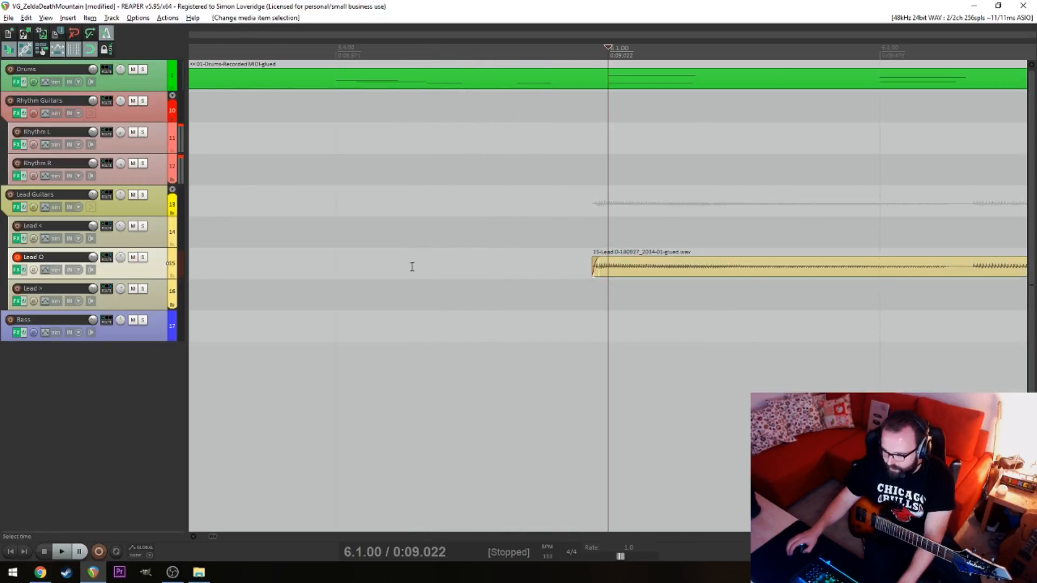
{"action": "left_click", "coordinate": [393, 214]}
{"action": "key", "text": "space"}
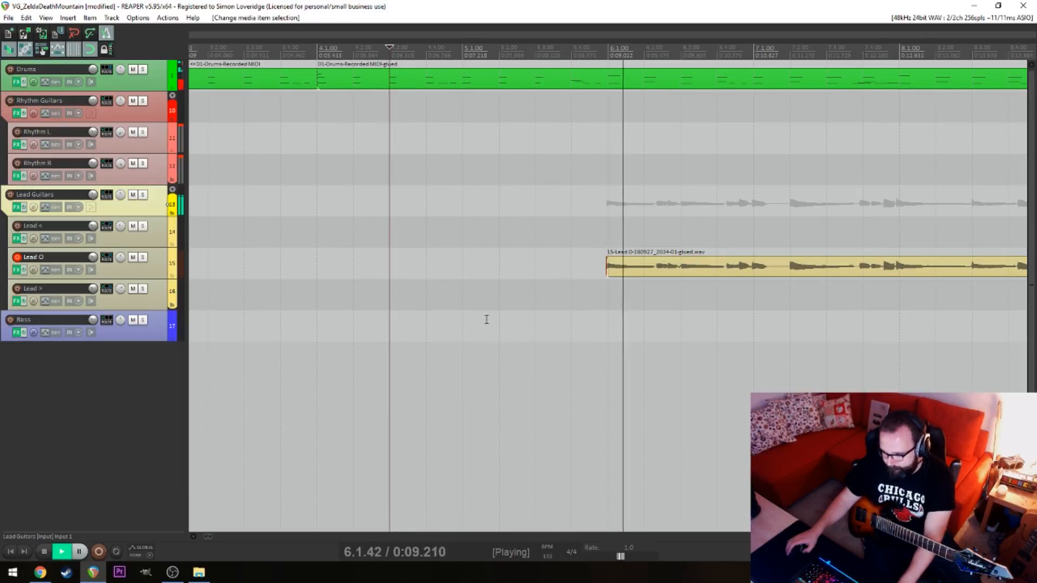
{"action": "key", "text": "space"}
Extend the Lead O item's start to 5.4.88 and play the entry from 5.4.00
{"action": "left_click", "coordinate": [575, 295]}
{"action": "scroll", "coordinate": [776, 276], "scroll_direction": "up", "scroll_amount": 6}
{"action": "scroll", "coordinate": [777, 275], "scroll_direction": "down", "scroll_amount": 3}
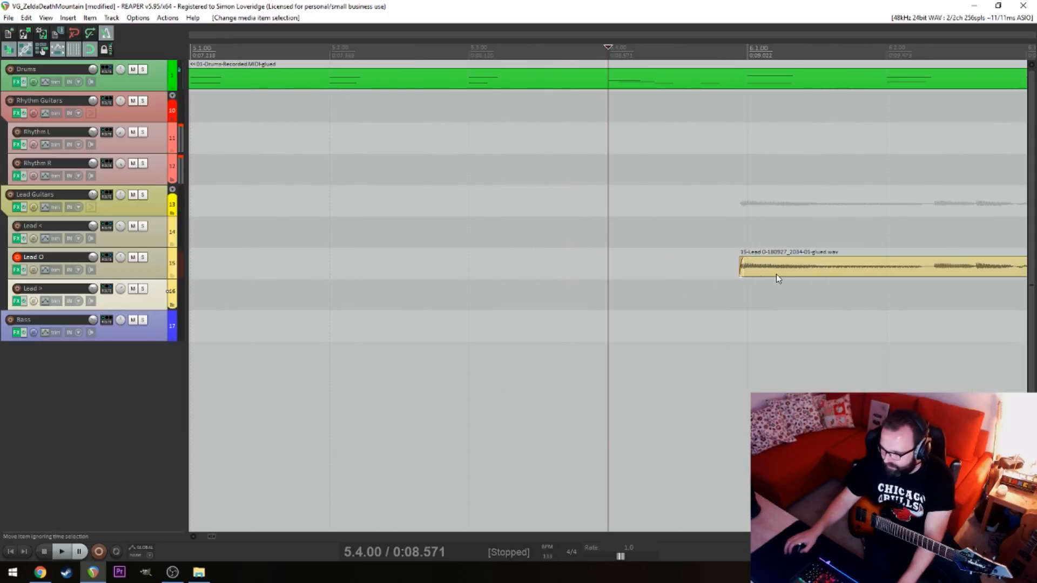
{"action": "left_click_drag", "start_coordinate": [738, 273], "coordinate": [731, 273]}
{"action": "key", "text": "space"}
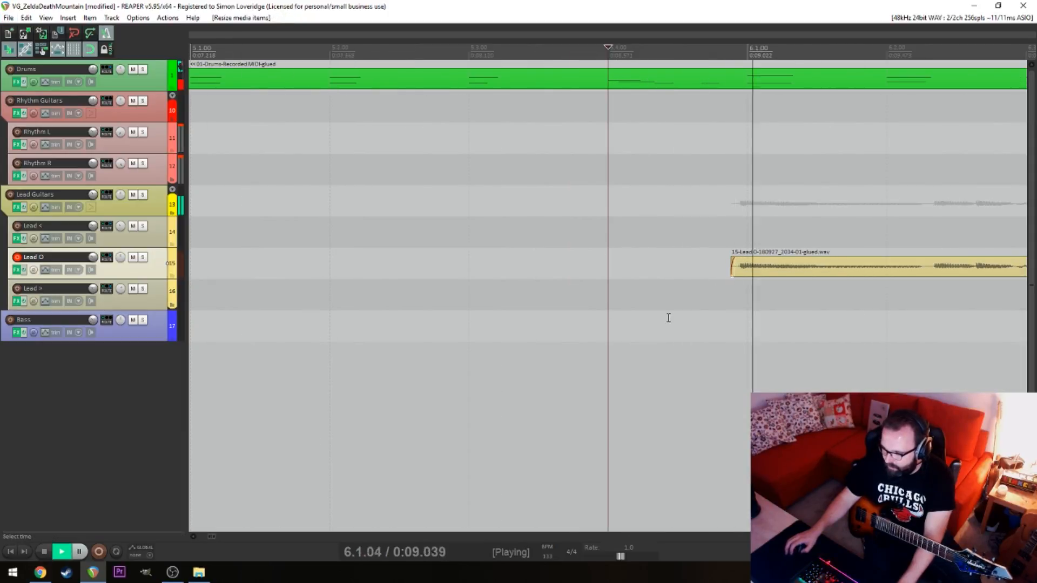
{"action": "scroll", "coordinate": [659, 309], "scroll_direction": "down", "scroll_amount": 10}
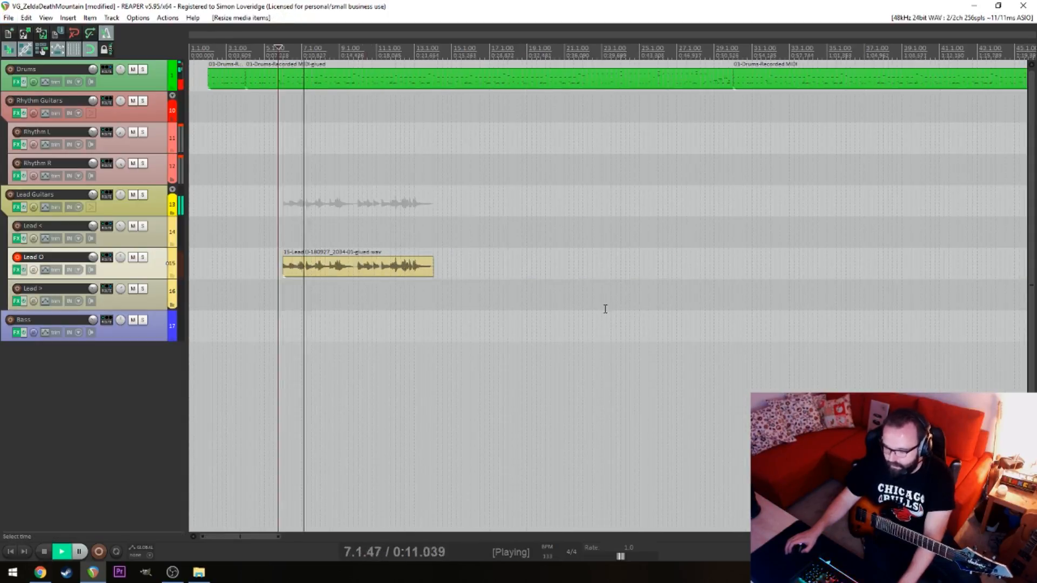
{"action": "key", "text": "space"}
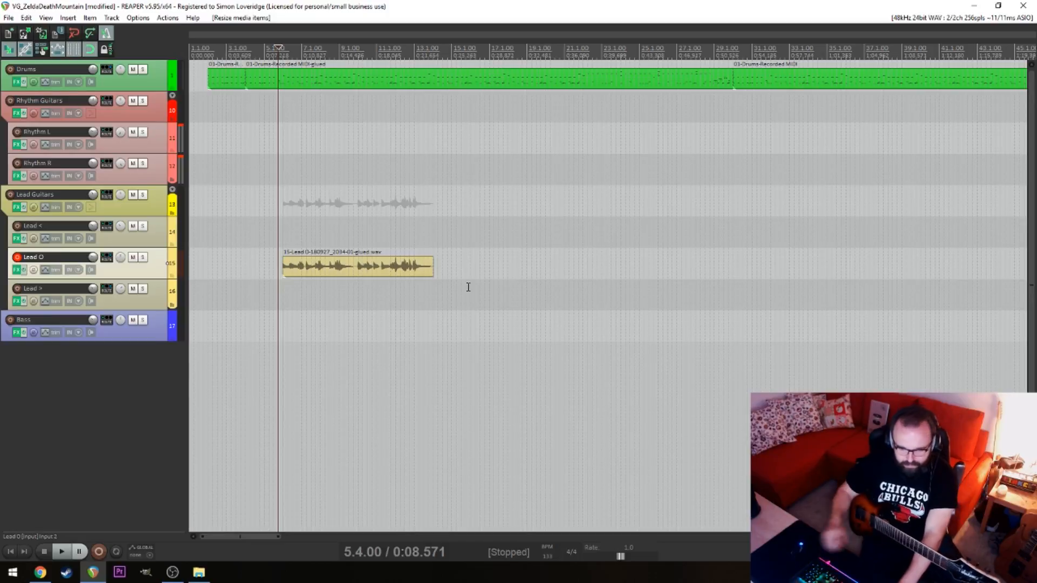
Undo the latest resizes of the Lead O item's start
{"action": "left_click", "coordinate": [292, 195]}
{"action": "left_click", "coordinate": [417, 214]}
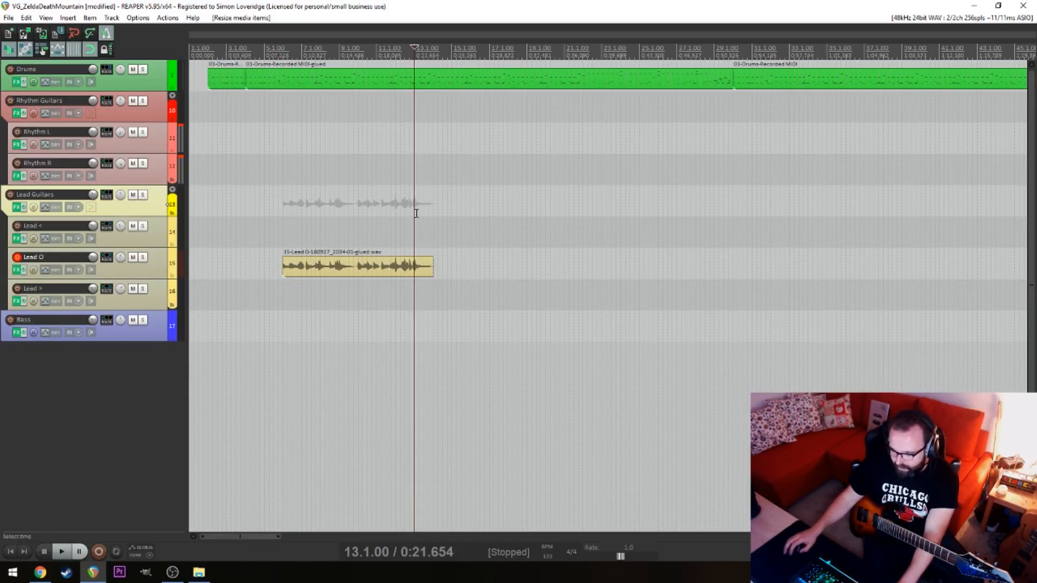
{"action": "left_click", "coordinate": [352, 265]}
{"action": "scroll", "coordinate": [356, 272], "scroll_direction": "up", "scroll_amount": 5}
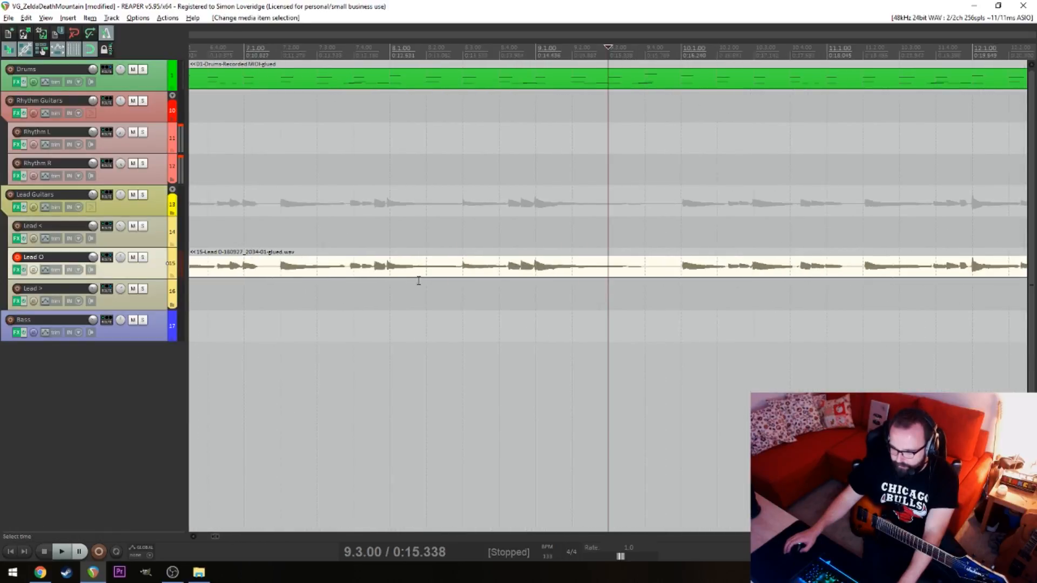
{"action": "left_click", "coordinate": [348, 271]}
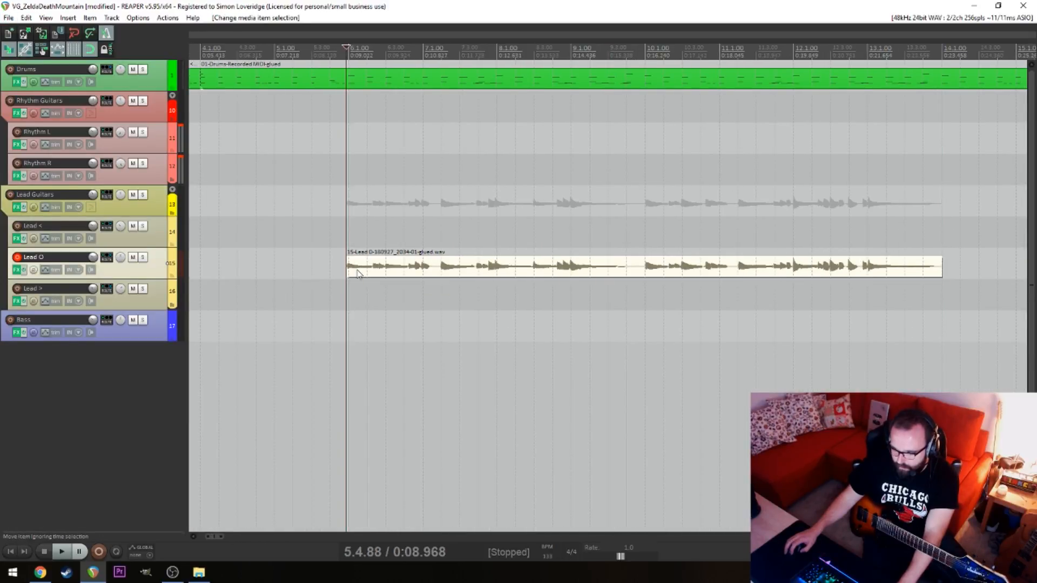
{"action": "scroll", "coordinate": [360, 284], "scroll_direction": "up", "scroll_amount": 3}
{"action": "key", "text": "ctrl+z"}
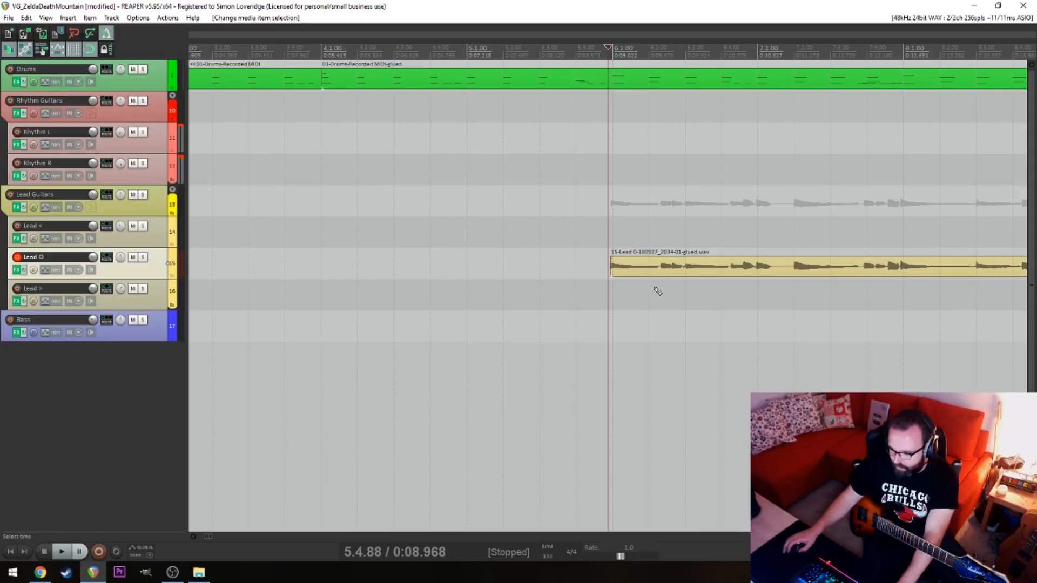
{"action": "key", "text": "ctrl+z"}
Extend the Lead O item's start back to 5.1.00, split it at 6.1.00 and delete the piece before the split
{"action": "left_click_drag", "start_coordinate": [614, 265], "coordinate": [470, 267]}
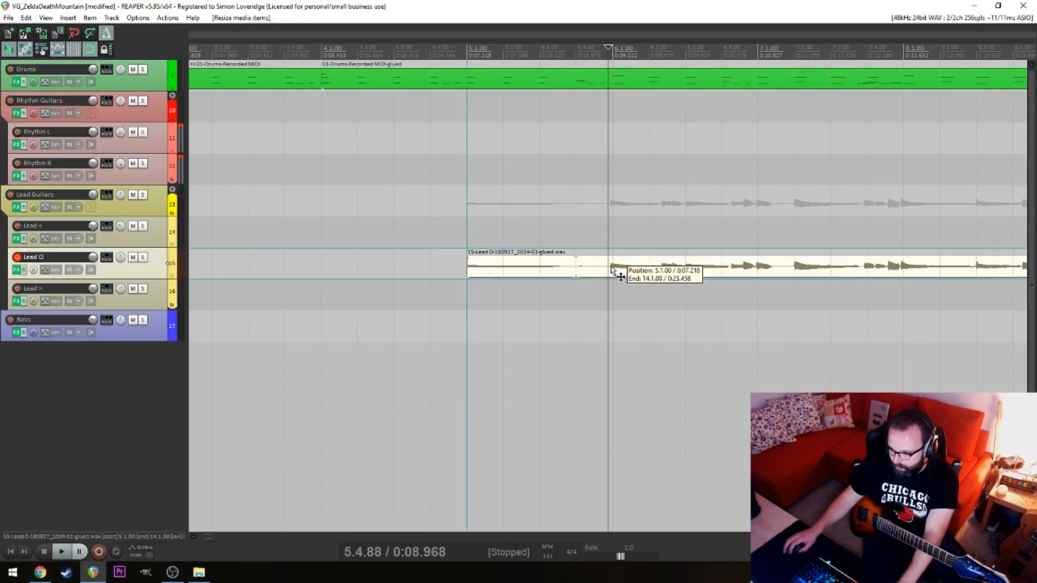
{"action": "left_click", "coordinate": [617, 271]}
{"action": "key", "text": "s"}
{"action": "left_click", "coordinate": [598, 271]}
{"action": "key", "text": "Delete"}
{"action": "left_click", "coordinate": [702, 224]}
{"action": "scroll", "coordinate": [702, 225], "scroll_direction": "down", "scroll_amount": 5}
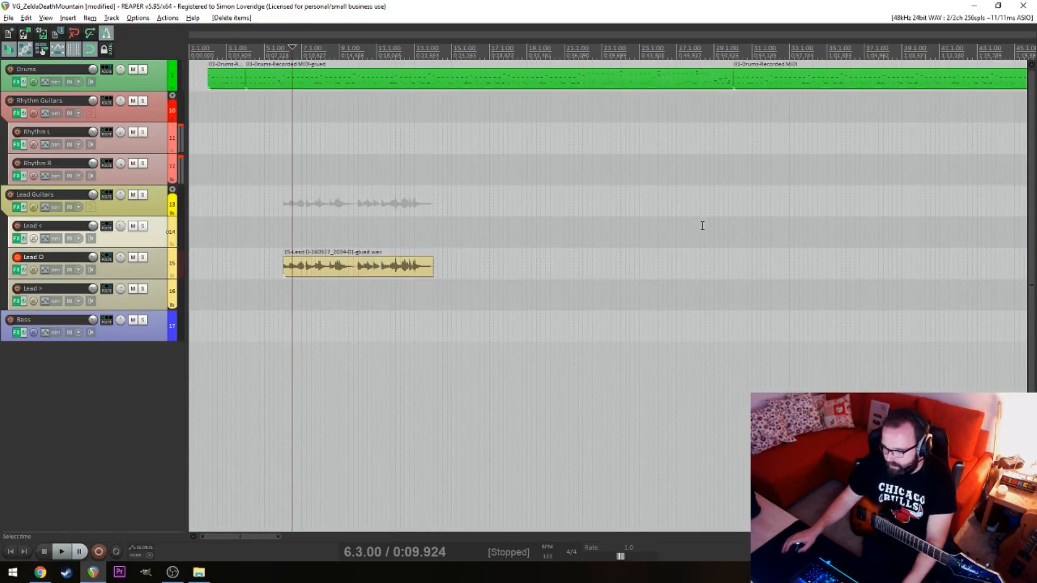
Duplicate the Lead O phrase so the copy starts at 14.1.00, and play the first phrase from 5.4.00
{"action": "left_click_drag", "start_coordinate": [315, 273], "coordinate": [530, 270]}
{"action": "left_click", "coordinate": [391, 296]}
{"action": "left_click", "coordinate": [286, 291]}
{"action": "scroll", "coordinate": [286, 291], "scroll_direction": "up", "scroll_amount": 5}
{"action": "left_click", "coordinate": [469, 320]}
{"action": "key", "text": "space"}
{"action": "scroll", "coordinate": [559, 377], "scroll_direction": "down", "scroll_amount": 10}
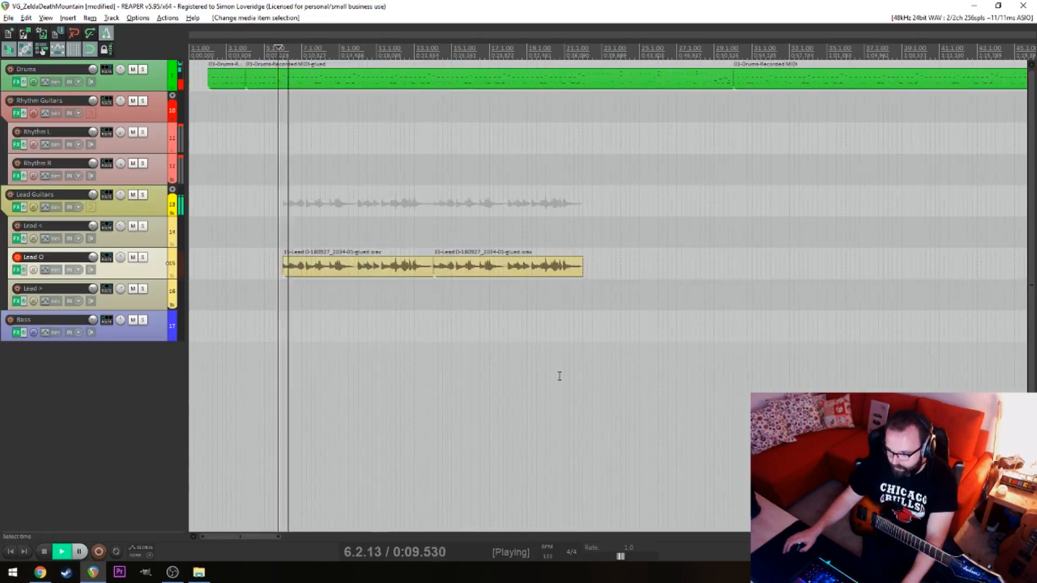
Extend the second Lead O item's start slightly before 14.1.00 and play the transition from 13.3.00
{"action": "left_click", "coordinate": [421, 319]}
{"action": "key", "text": "space"}
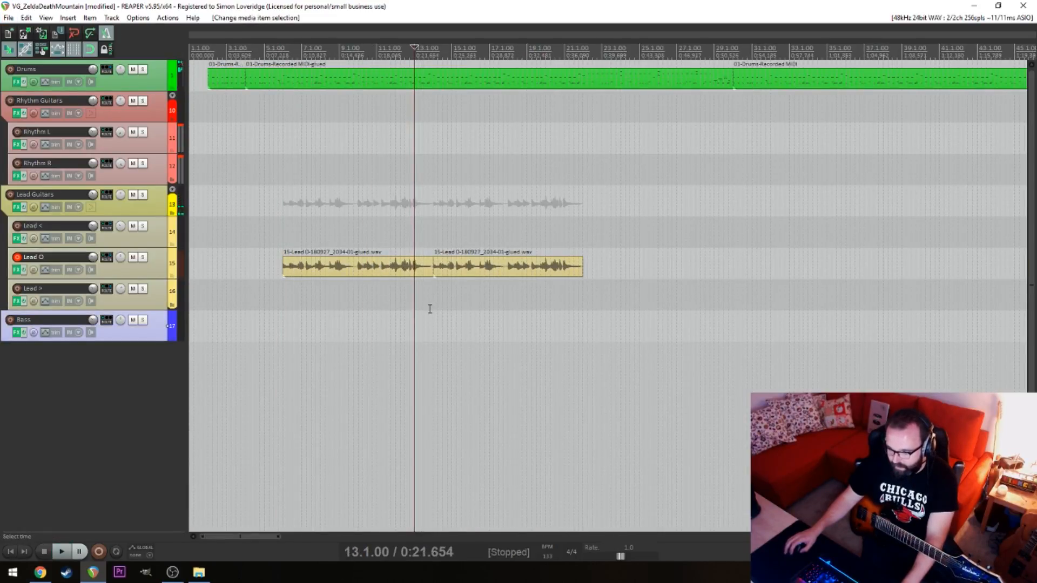
{"action": "left_click", "coordinate": [442, 304]}
{"action": "scroll", "coordinate": [443, 304], "scroll_direction": "up", "scroll_amount": 10}
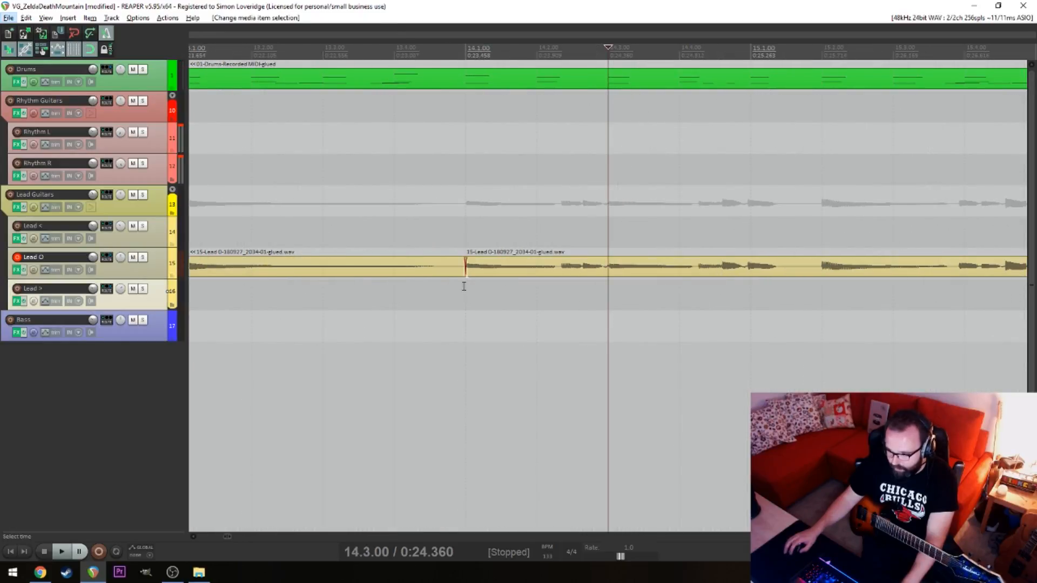
{"action": "left_click_drag", "start_coordinate": [465, 262], "coordinate": [455, 278]}
{"action": "left_click", "coordinate": [329, 317]}
{"action": "key", "text": "space"}
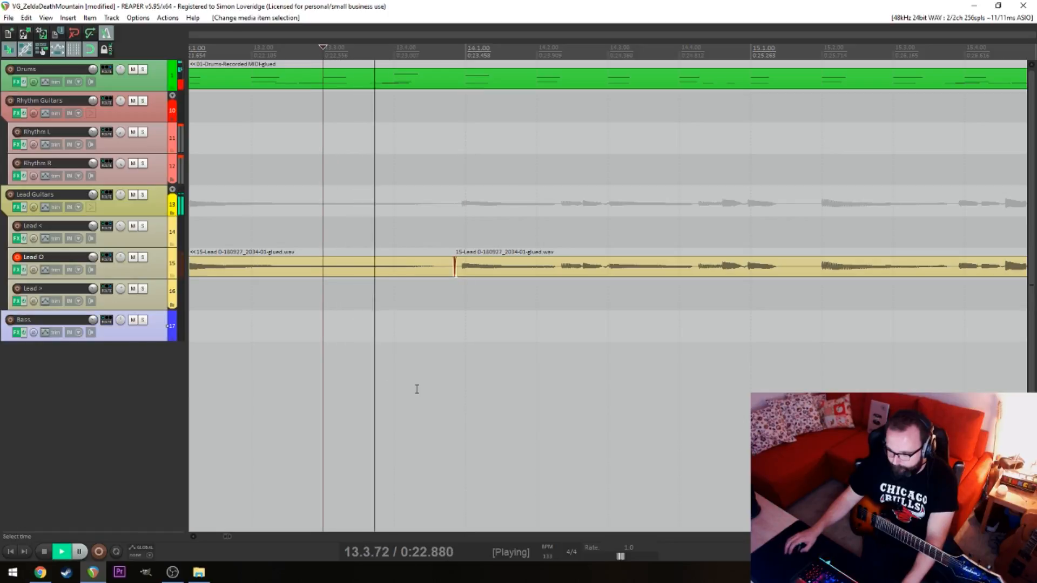
{"action": "scroll", "coordinate": [418, 389], "scroll_direction": "down", "scroll_amount": 5}
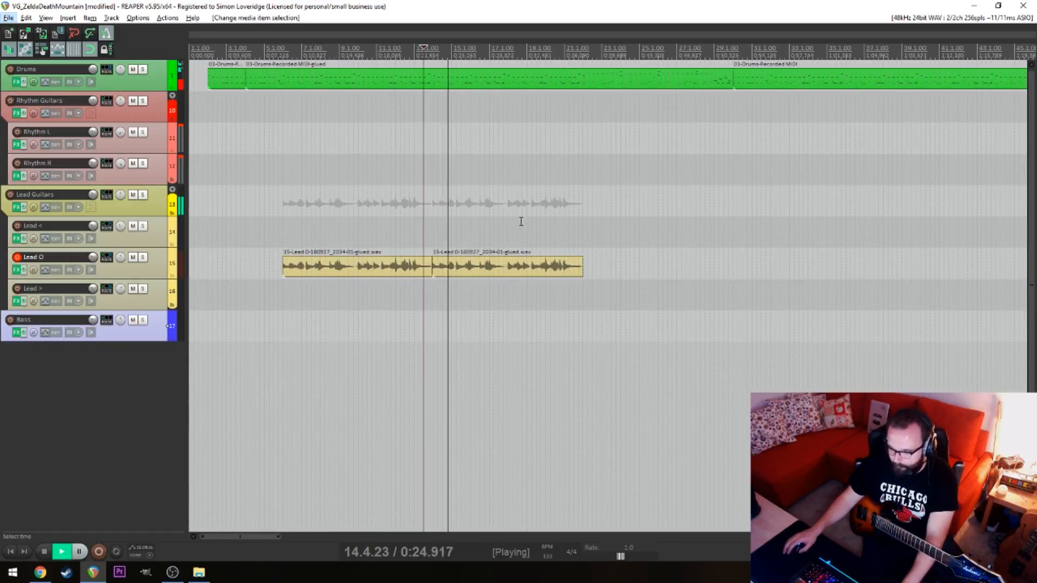
{"action": "key", "text": "alt+space"}
Play the first Lead O phrase and its transition into the second from 5.3.00
{"action": "left_click", "coordinate": [486, 160]}
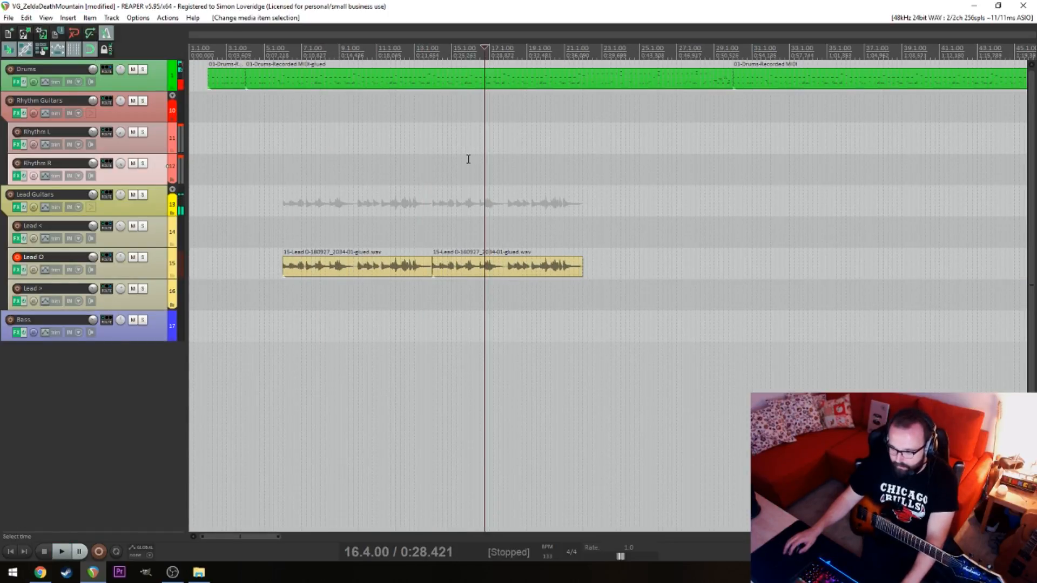
{"action": "left_click", "coordinate": [356, 160]}
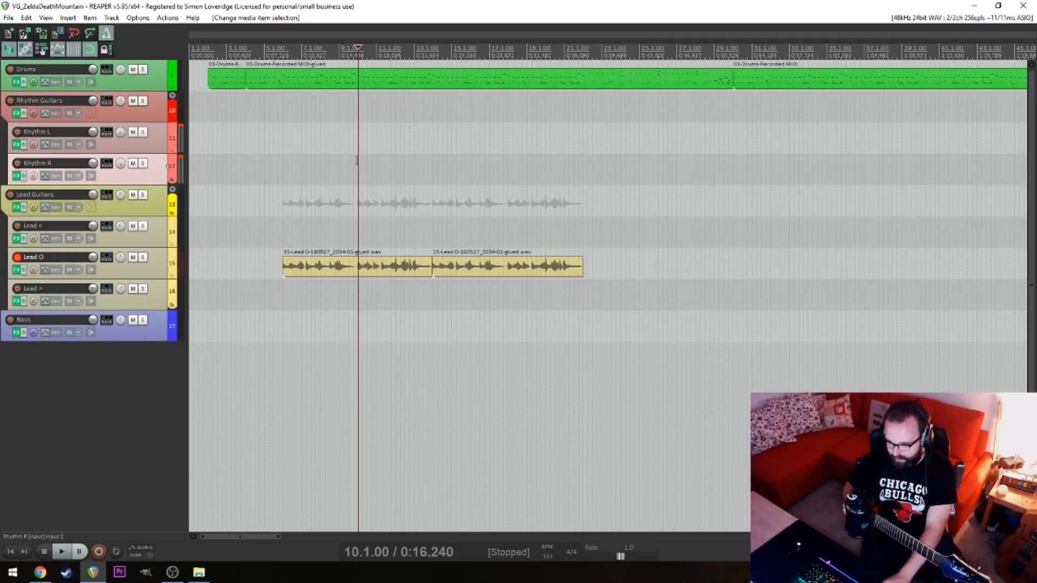
{"action": "left_click", "coordinate": [271, 137]}
{"action": "left_click", "coordinate": [287, 129]}
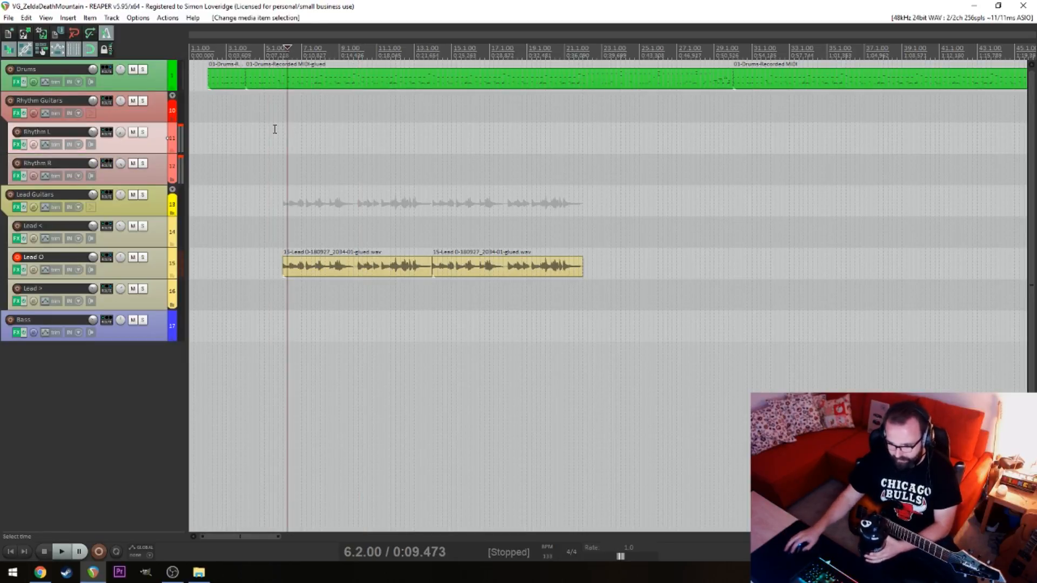
{"action": "left_click", "coordinate": [276, 129]}
{"action": "key", "text": "space"}
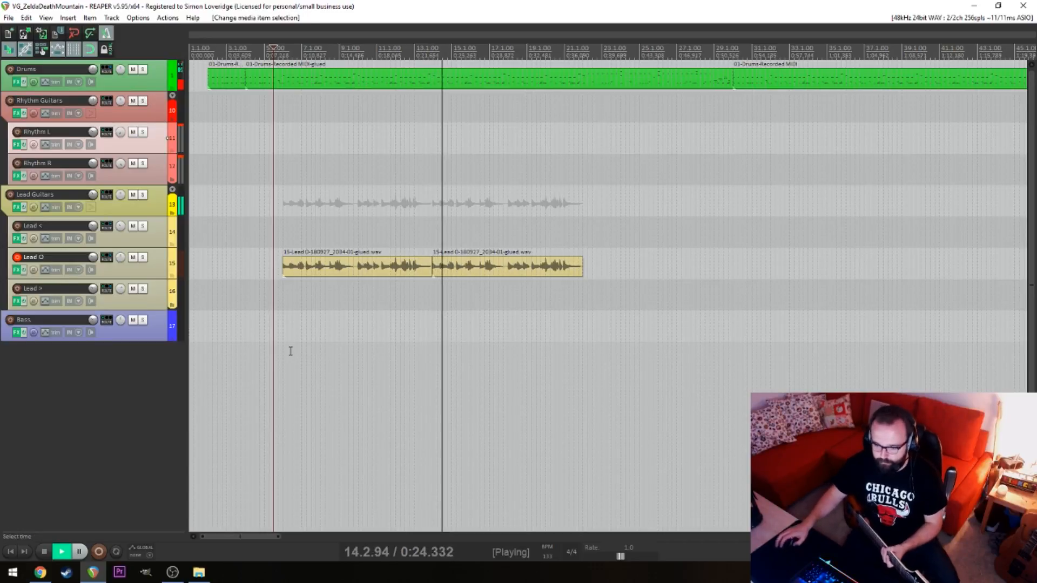
{"action": "key", "text": "space"}
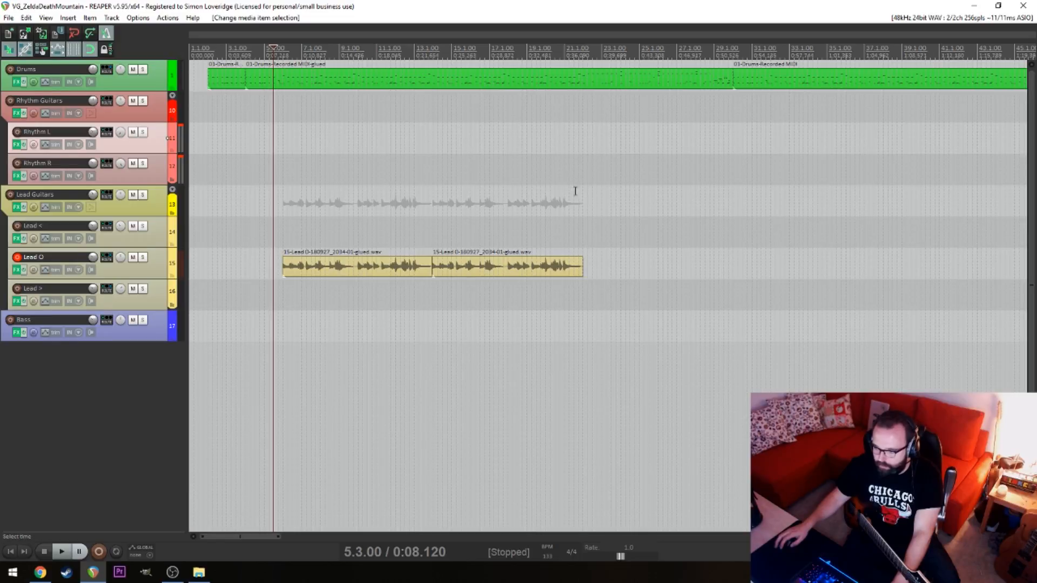
Delete the short leftover Lead O lead-in item just before 141.1.00
{"action": "scroll", "coordinate": [746, 186], "scroll_direction": "down", "scroll_amount": 10}
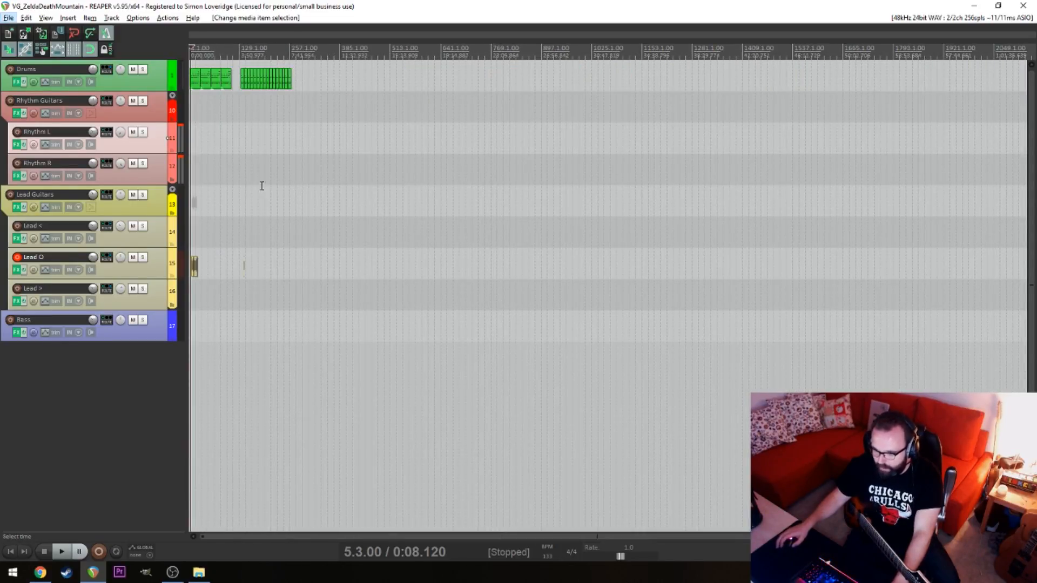
{"action": "left_click", "coordinate": [262, 185]}
{"action": "scroll", "coordinate": [423, 231], "scroll_direction": "up", "scroll_amount": 8}
{"action": "left_click_drag", "start_coordinate": [656, 257], "coordinate": [655, 258]}
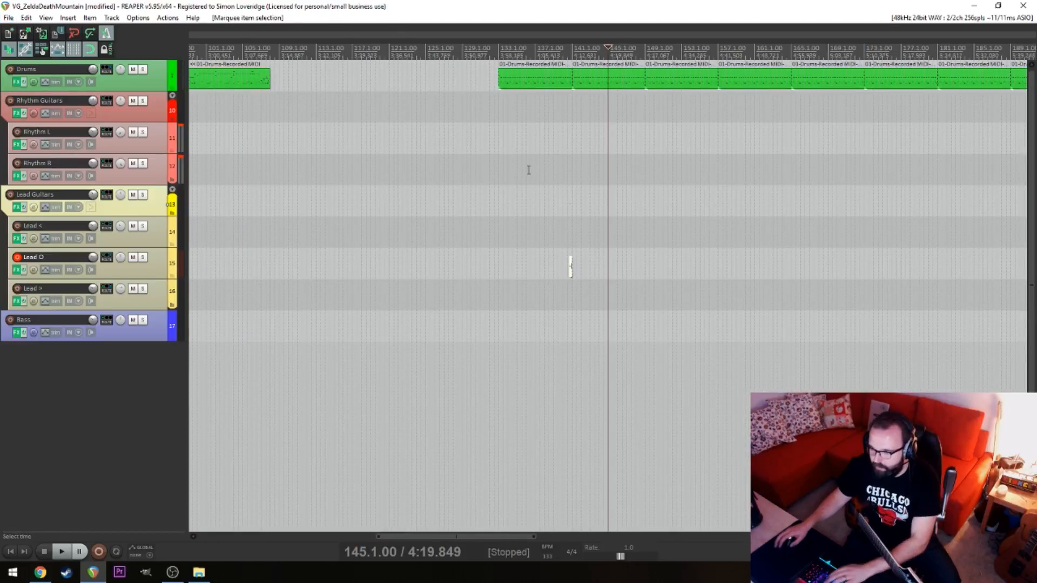
Play from 131.3.00 and record a new take on the Lead O track over the drums starting at 133.1.00
{"action": "left_click", "coordinate": [488, 170]}
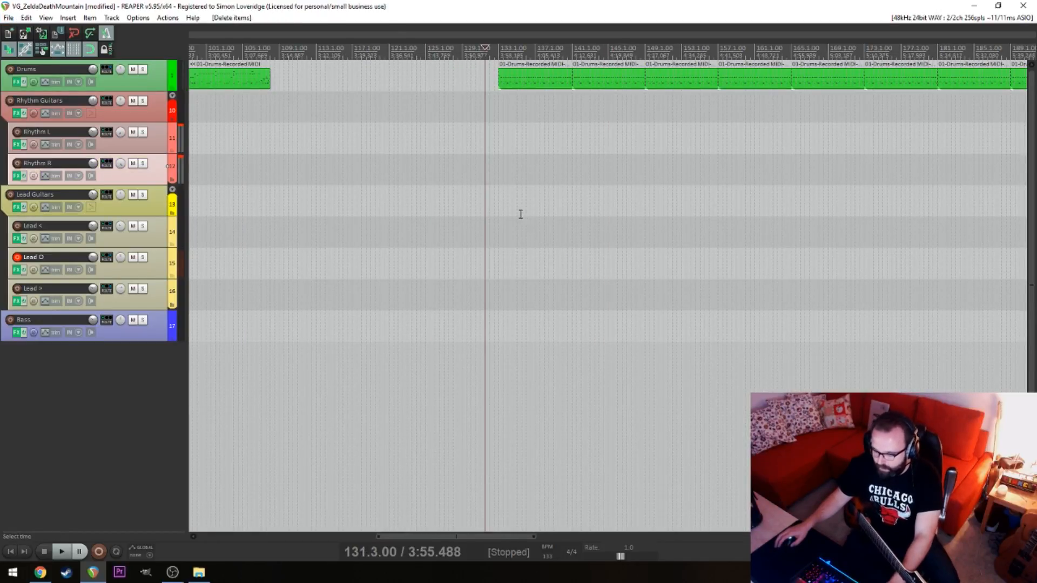
{"action": "left_click", "coordinate": [547, 208]}
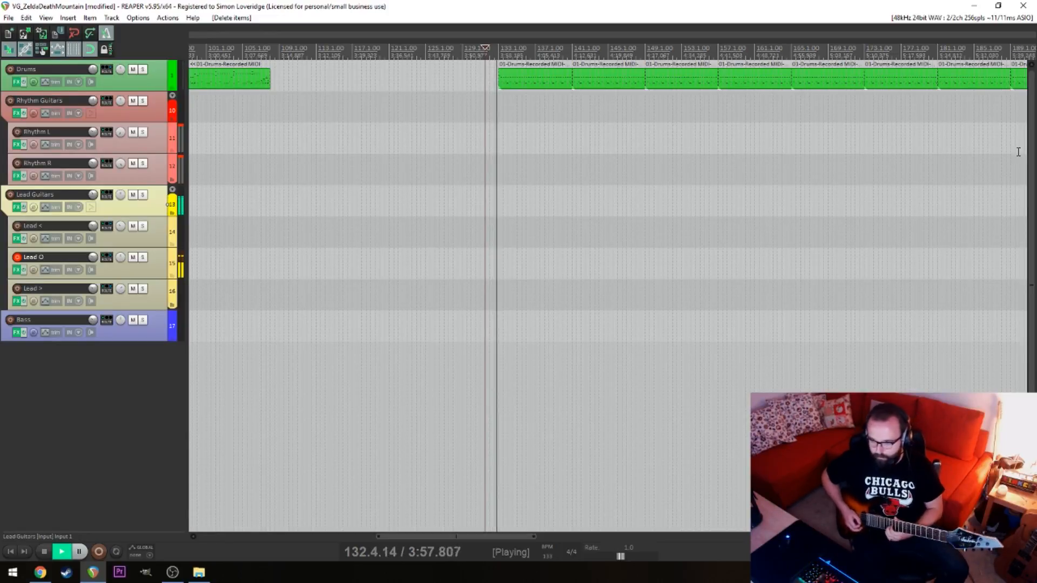
{"action": "key", "text": "ctrl+r"}
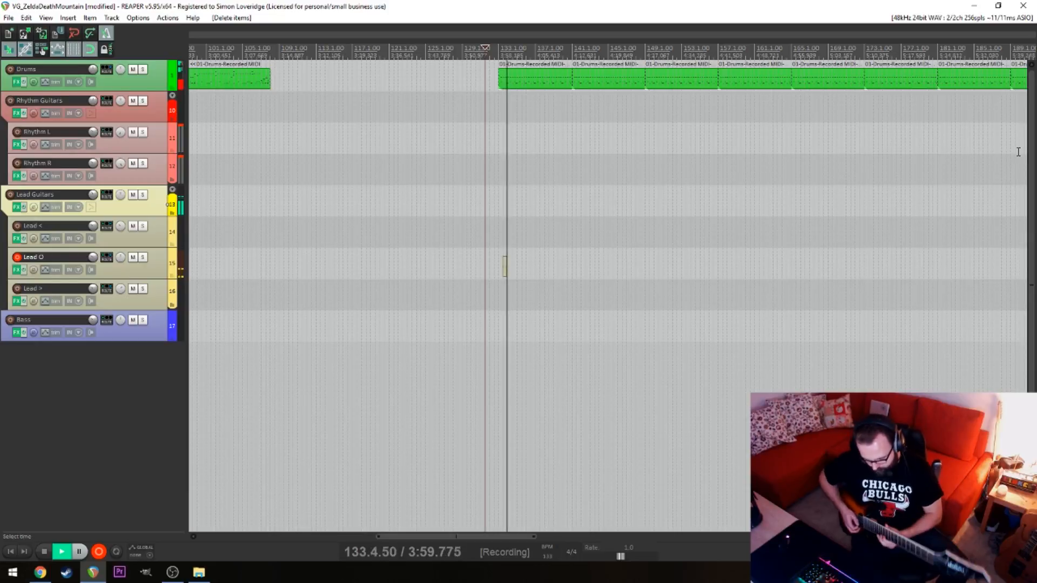
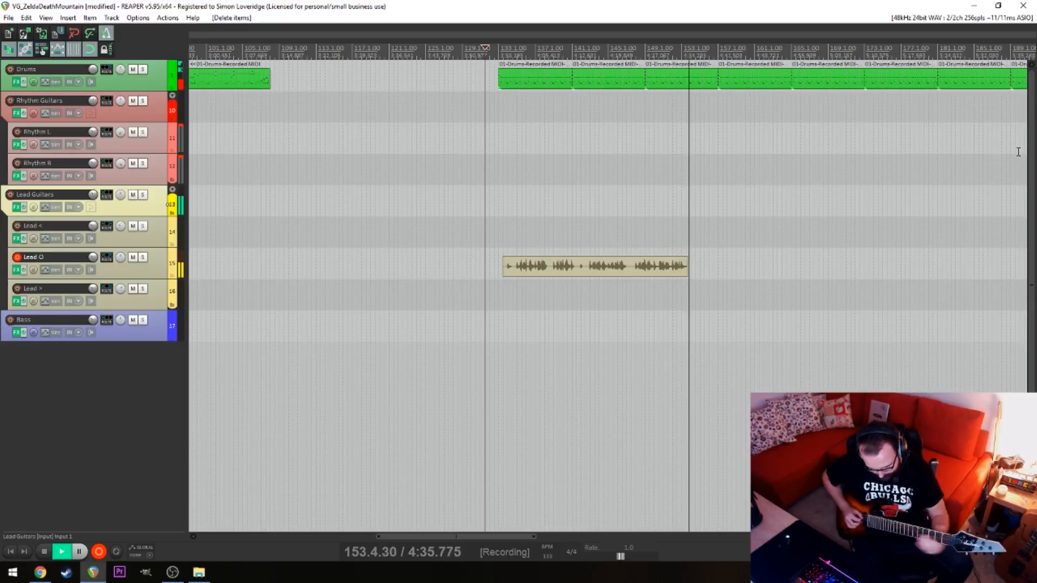
Stop recording on Lead O and play the new take from 147.1.00
{"action": "key", "text": "space"}
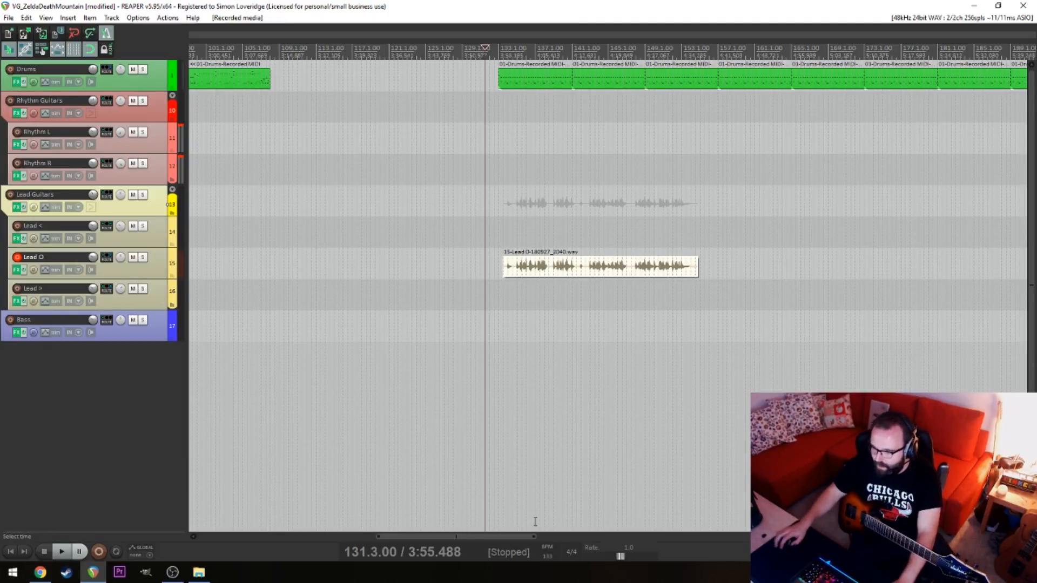
{"action": "left_click", "coordinate": [607, 403]}
{"action": "scroll", "coordinate": [667, 379], "scroll_direction": "up", "scroll_amount": 5}
{"action": "left_click", "coordinate": [719, 337]}
{"action": "key", "text": "space"}
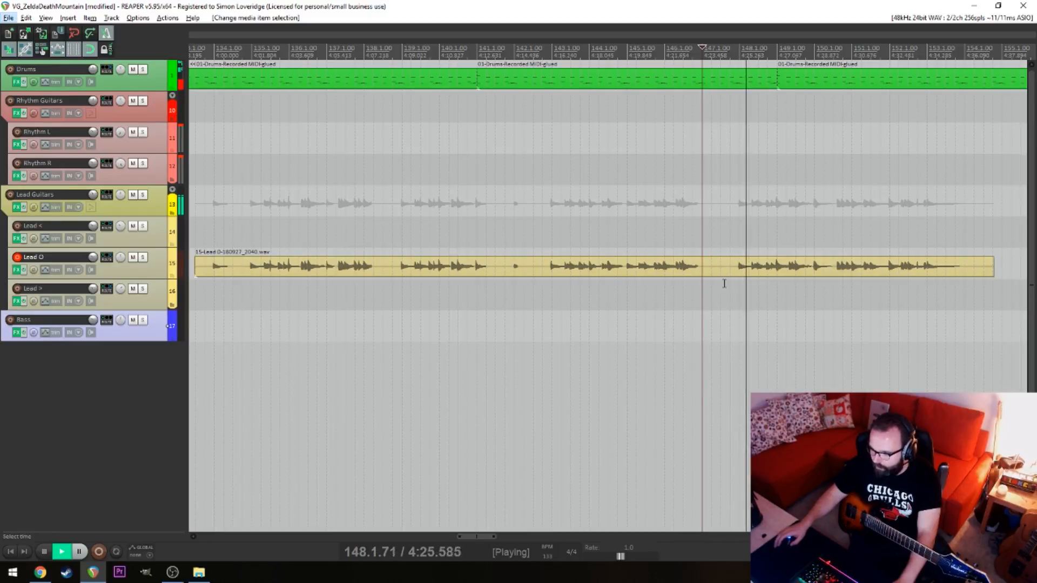
Audition the new Lead O take from 142.4.00 and nudge it so the phrase's first note lands on 143.1.00
{"action": "left_click", "coordinate": [545, 292]}
{"action": "key", "text": "space"}
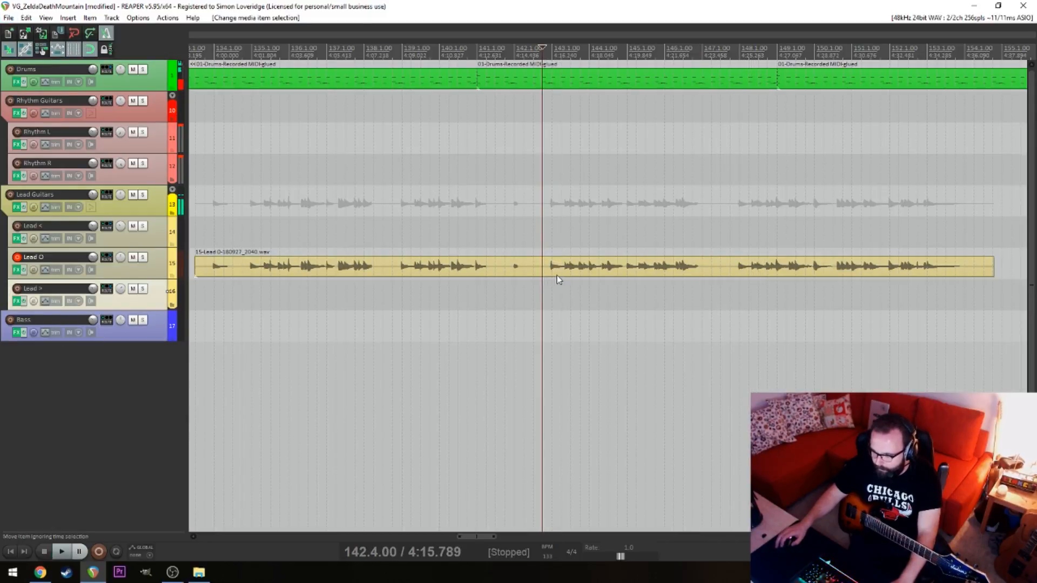
{"action": "left_click", "coordinate": [560, 277]}
{"action": "scroll", "coordinate": [559, 278], "scroll_direction": "up", "scroll_amount": 6}
{"action": "left_click_drag", "start_coordinate": [678, 269], "coordinate": [621, 274]}
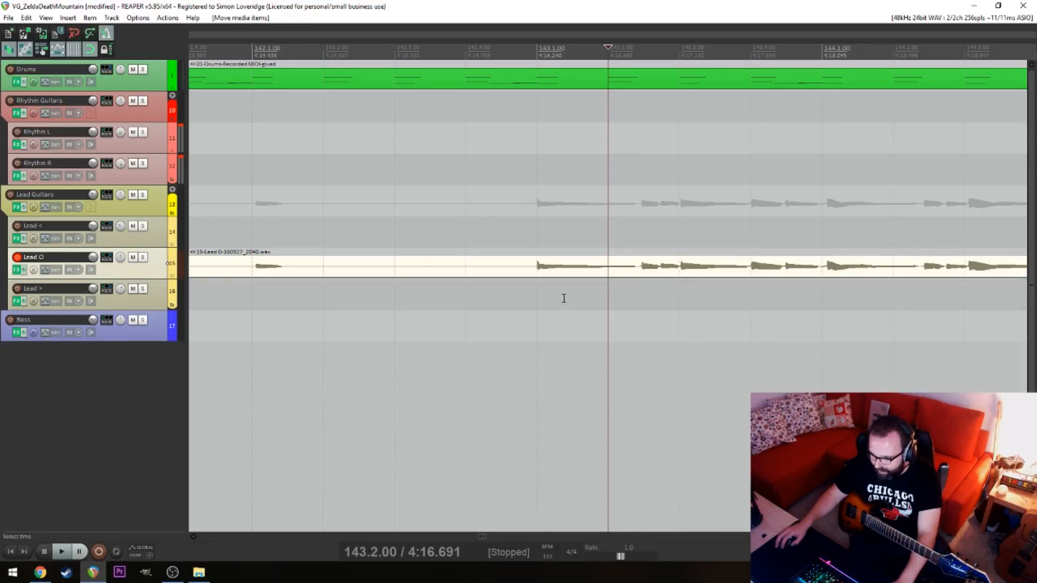
Play the nudged Lead O take from 143.1.00 through the end of its phrase just before 147.1.00
{"action": "left_click", "coordinate": [540, 299]}
{"action": "key", "text": "space"}
{"action": "left_click_drag", "start_coordinate": [712, 318], "coordinate": [495, 318]}
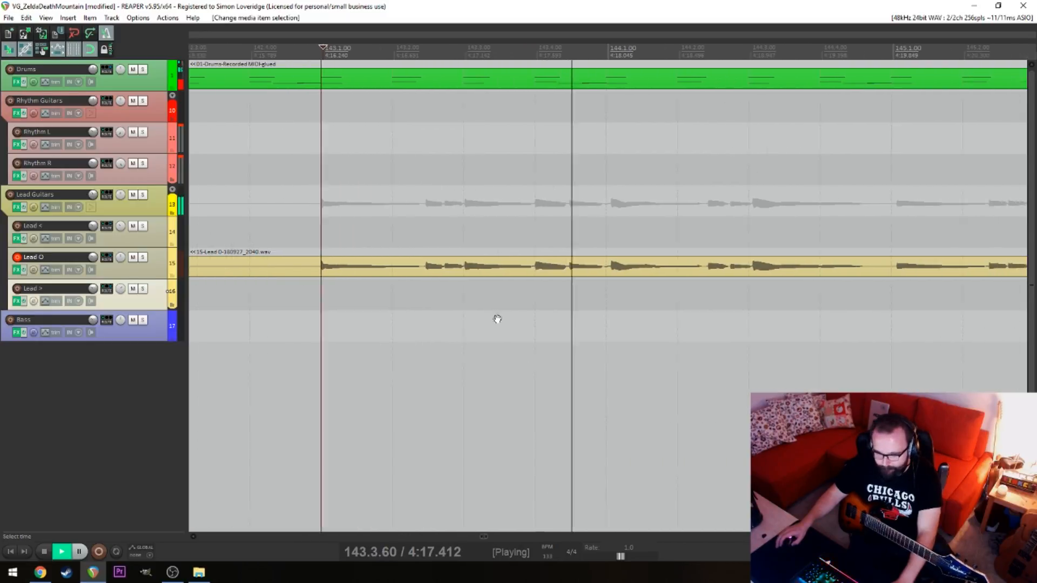
{"action": "mouse_move", "coordinate": [621, 325]}
{"action": "left_mouse_down"}
{"action": "mouse_move", "coordinate": [565, 328]}
{"action": "mouse_move", "coordinate": [616, 329]}
{"action": "left_mouse_up"}
{"action": "scroll", "coordinate": [676, 328], "scroll_direction": "down", "scroll_amount": 3}
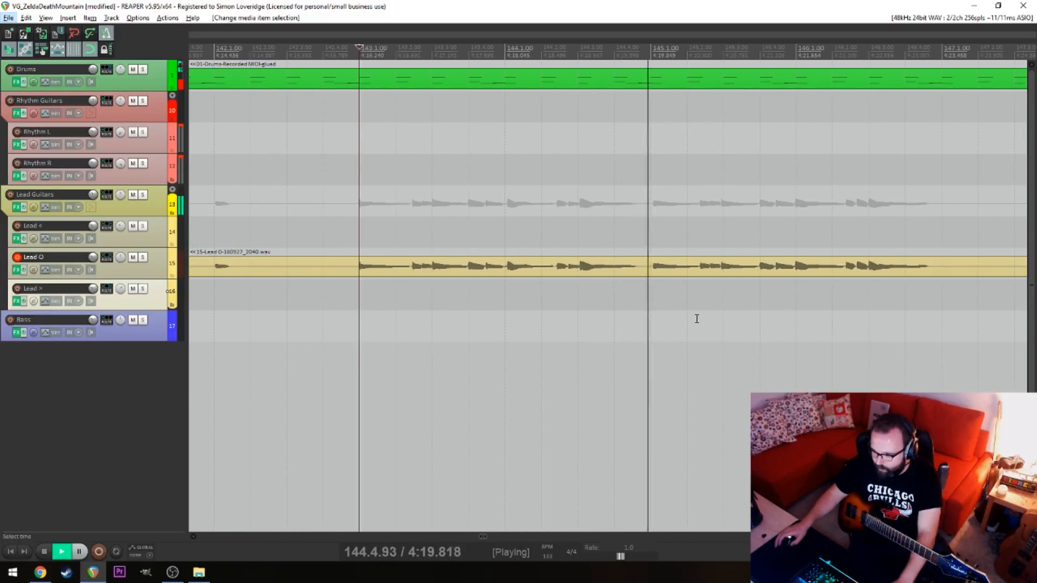
{"action": "scroll", "coordinate": [732, 316], "scroll_direction": "down", "scroll_amount": 3}
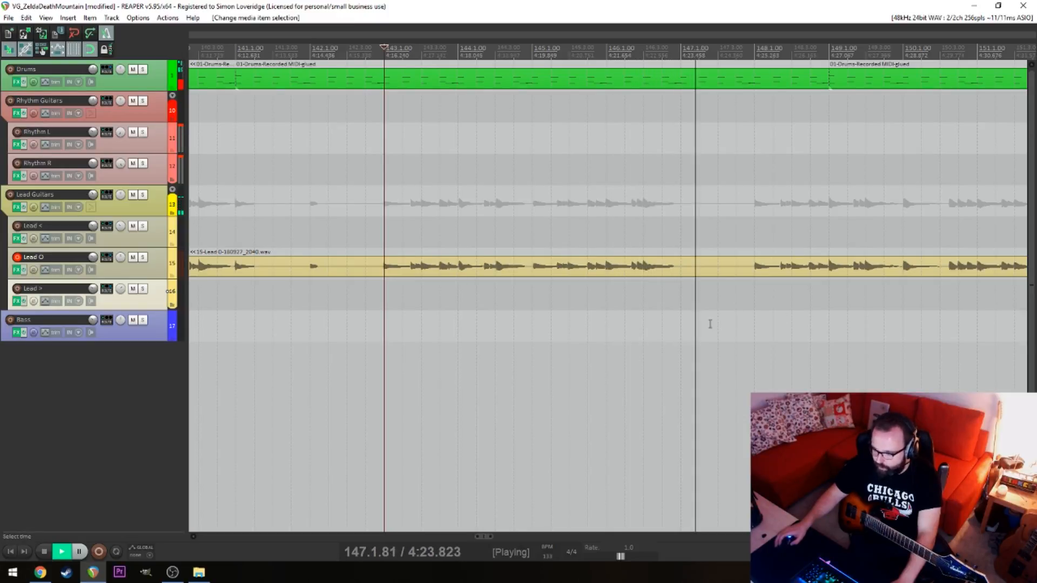
{"action": "key", "text": "space"}
Check the phrase ending from 146.2.00 and split the Lead O take at 147.1.00
{"action": "left_click", "coordinate": [627, 288]}
{"action": "key", "text": "space"}
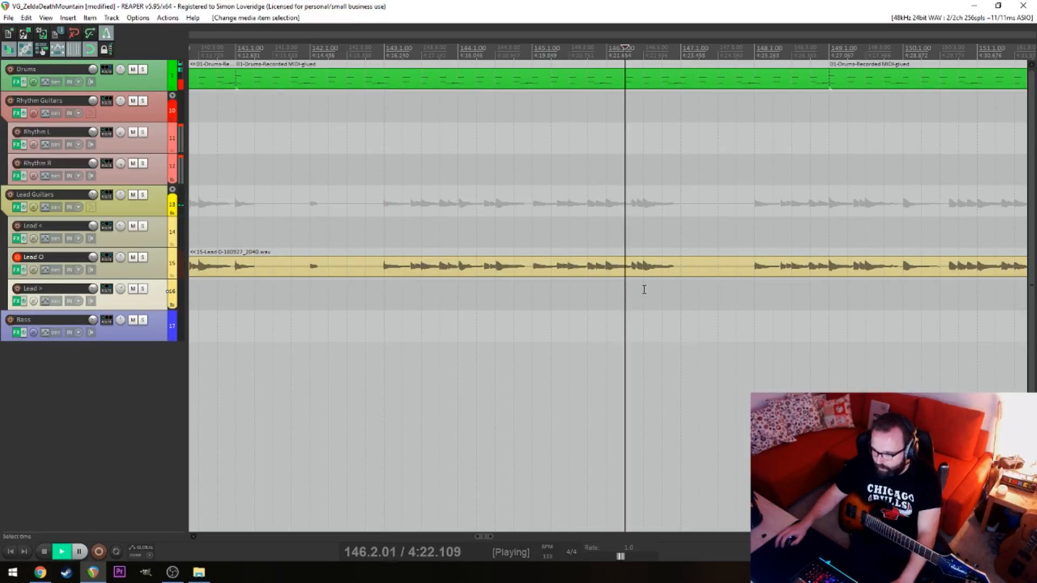
{"action": "key", "text": "space"}
{"action": "left_click", "coordinate": [692, 270]}
{"action": "key", "text": "s"}
{"action": "left_click", "coordinate": [749, 292]}
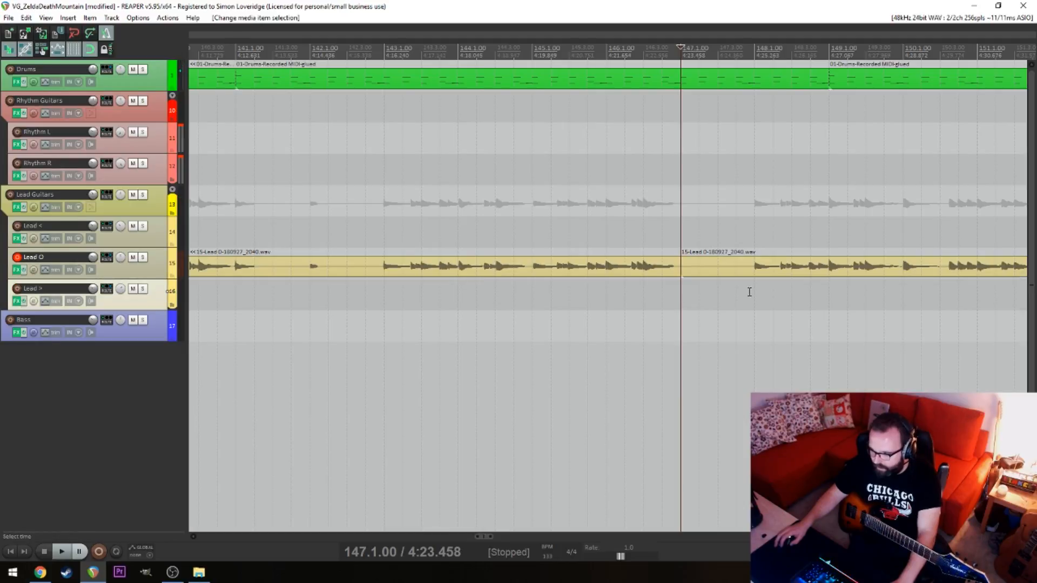
Play Lead O again from 146.1.00 and switch briefly to Chrome before returning to REAPER
{"action": "left_click", "coordinate": [755, 288]}
{"action": "left_click", "coordinate": [642, 281]}
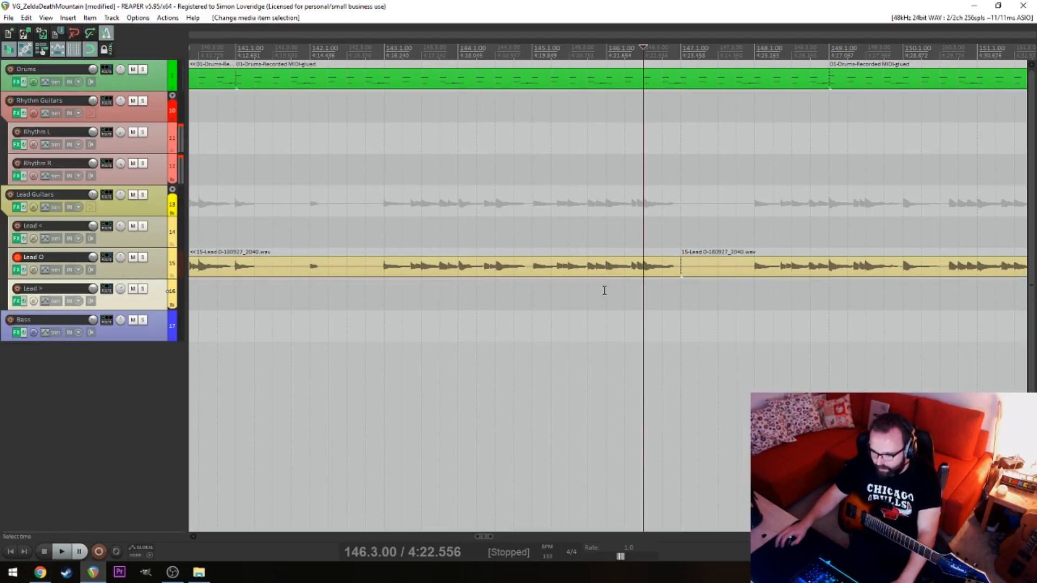
{"action": "left_click", "coordinate": [609, 288]}
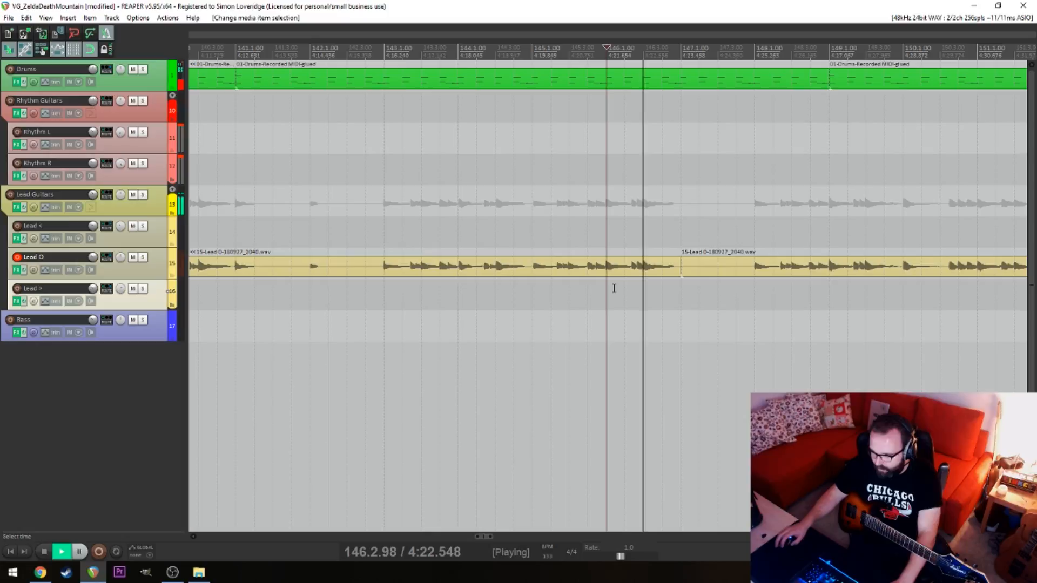
{"action": "key", "text": "space"}
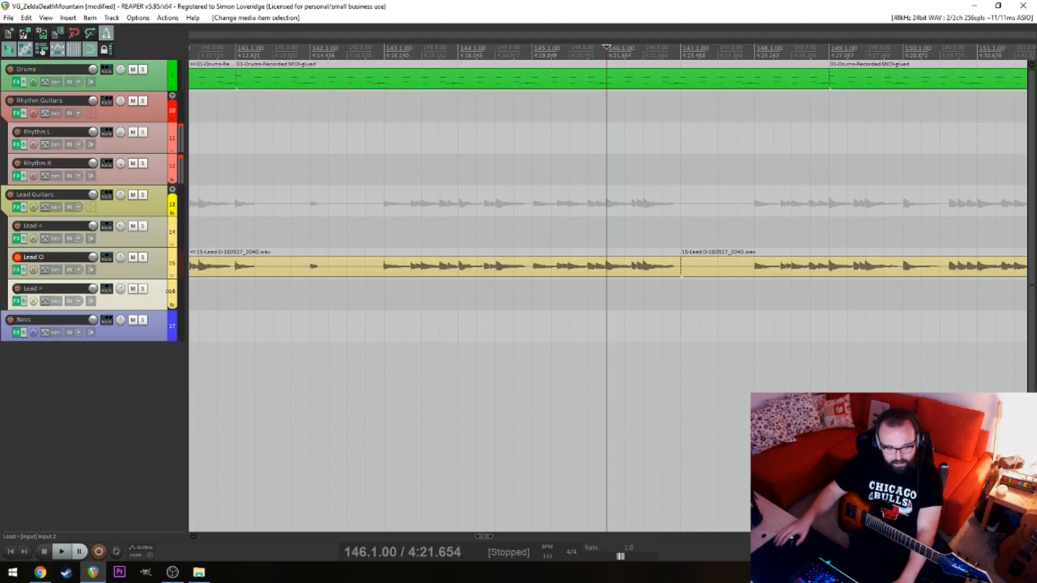
{"action": "key", "text": "alt+Tab"}
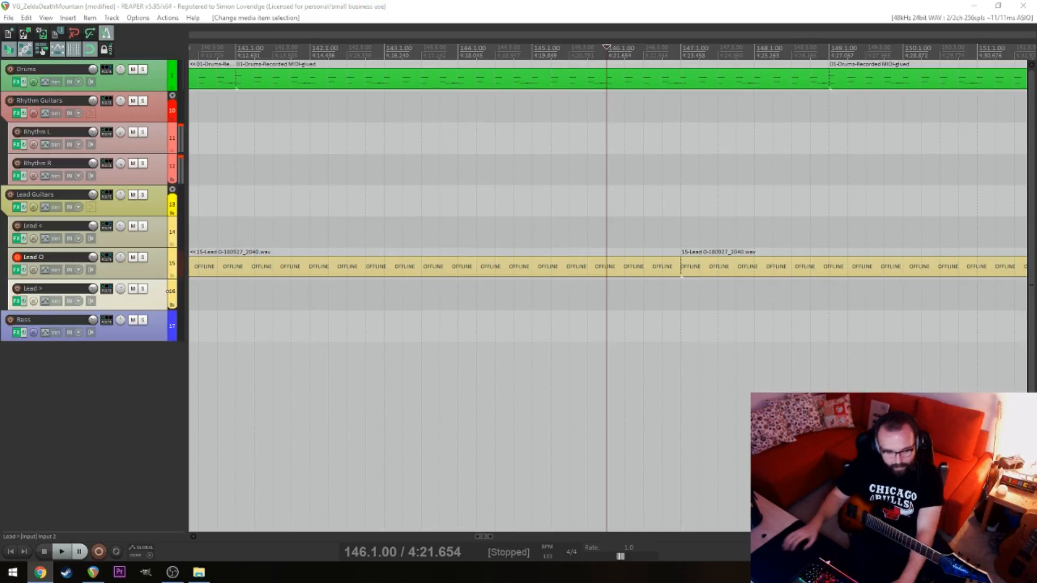
{"action": "left_click", "coordinate": [611, 312]}
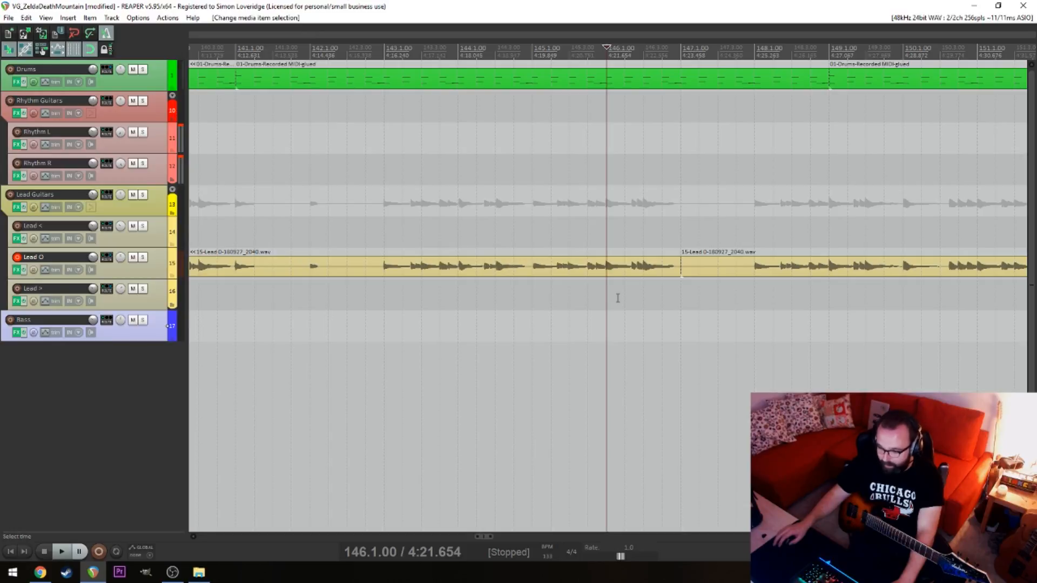
Play Lead O from 145.1.00, split it at 146.1.00 and delete the section between 146.1.00 and 147.1.00
{"action": "left_click", "coordinate": [537, 289]}
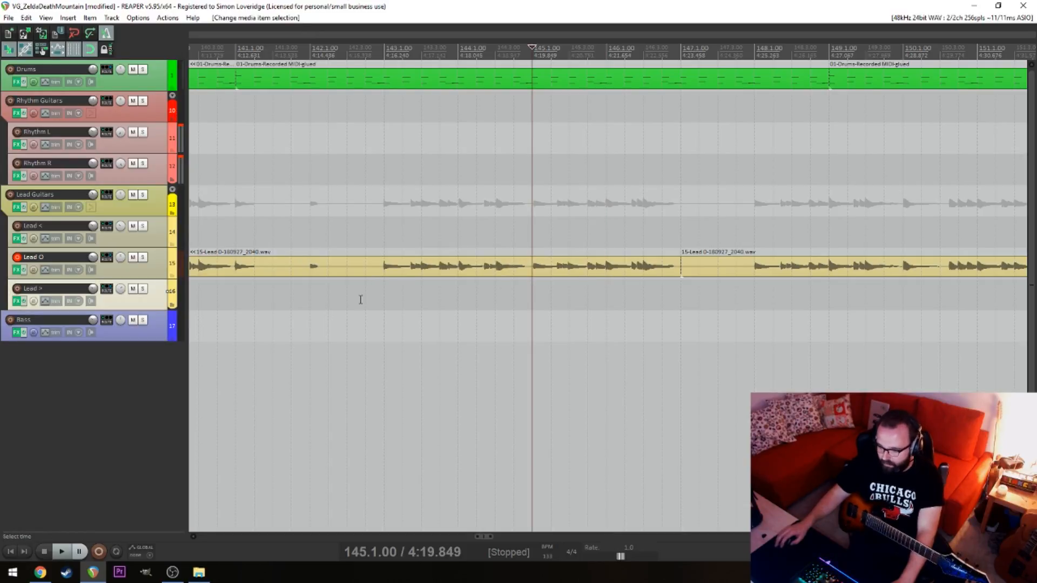
{"action": "key", "text": "space"}
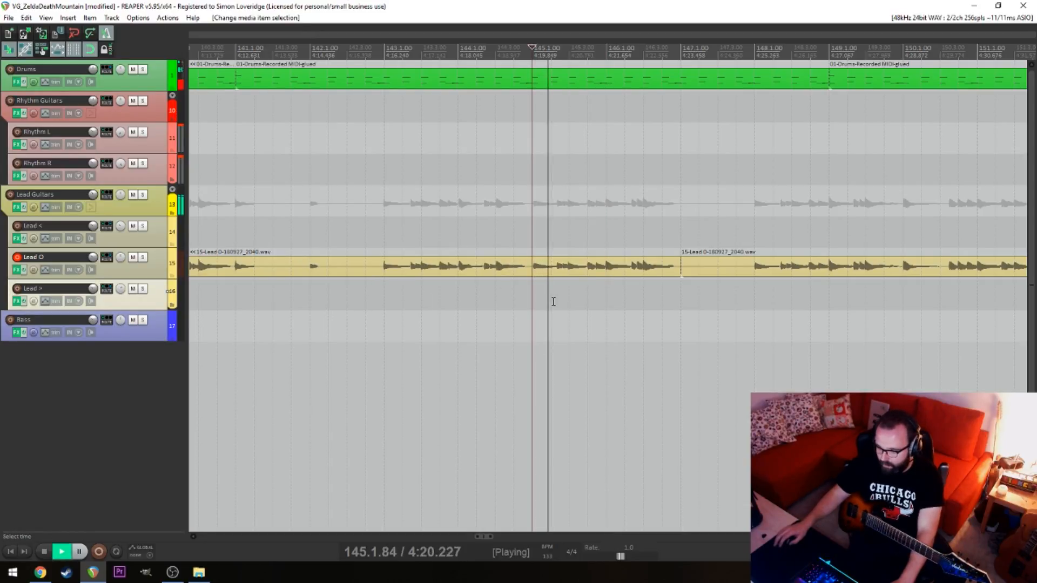
{"action": "key", "text": "space"}
{"action": "left_click", "coordinate": [610, 272]}
{"action": "key", "text": "s"}
{"action": "left_click", "coordinate": [633, 269]}
{"action": "key", "text": "Delete"}
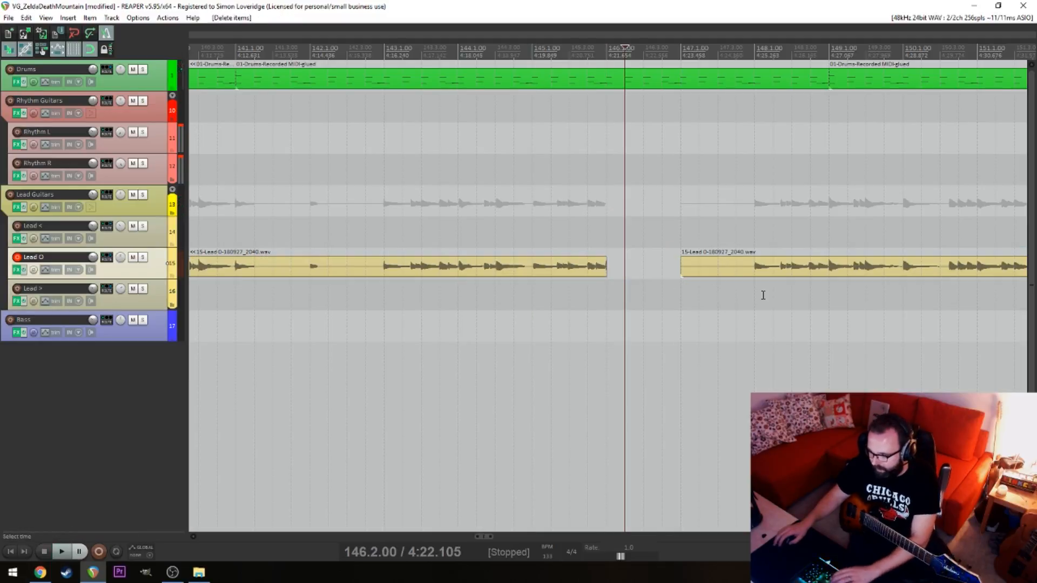
Play from 148.1.00, split Lead O at 149.1.00 and delete the piece between 147.1.00 and 149.1.00
{"action": "left_click", "coordinate": [762, 294]}
{"action": "key", "text": "space"}
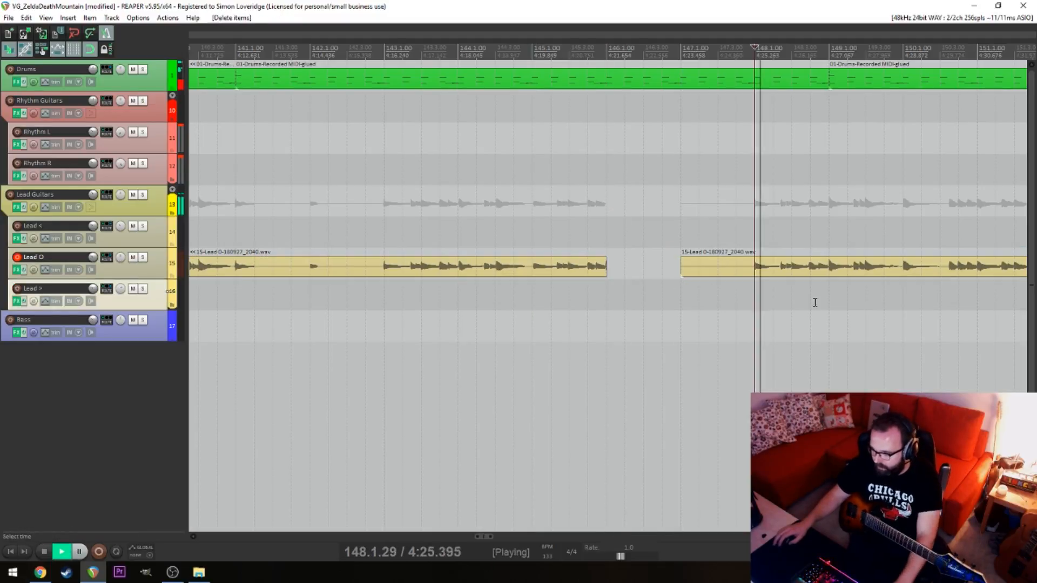
{"action": "left_click", "coordinate": [828, 267]}
{"action": "key", "text": "space"}
{"action": "key", "text": "s"}
{"action": "left_click", "coordinate": [814, 271]}
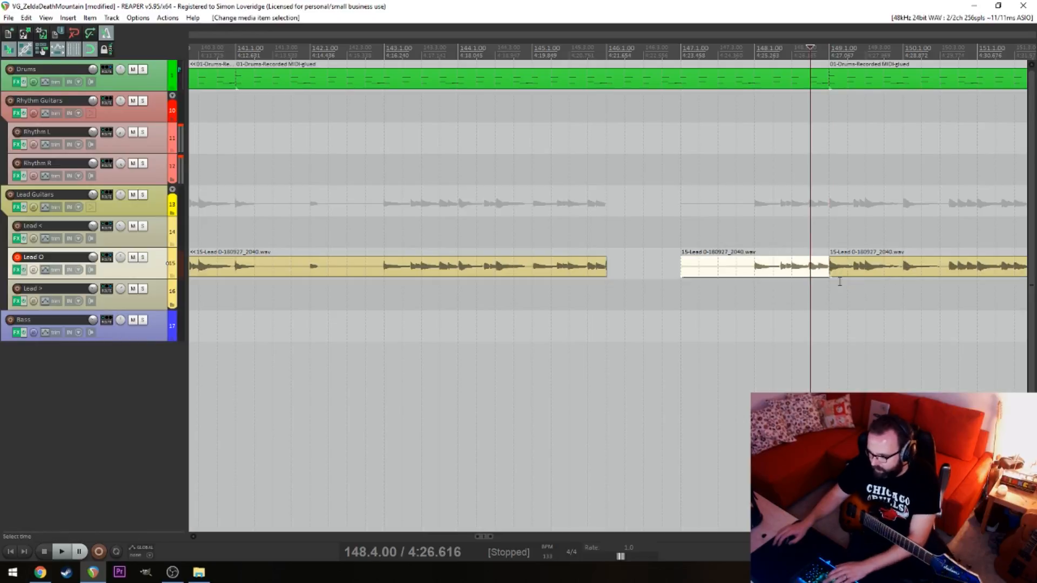
{"action": "key", "text": "Delete"}
Move the remaining Lead O item back to start at 146.1.00 and play the join from 145.4.00
{"action": "left_click_drag", "start_coordinate": [838, 277], "coordinate": [624, 273]}
{"action": "left_click", "coordinate": [587, 297]}
{"action": "key", "text": "space"}
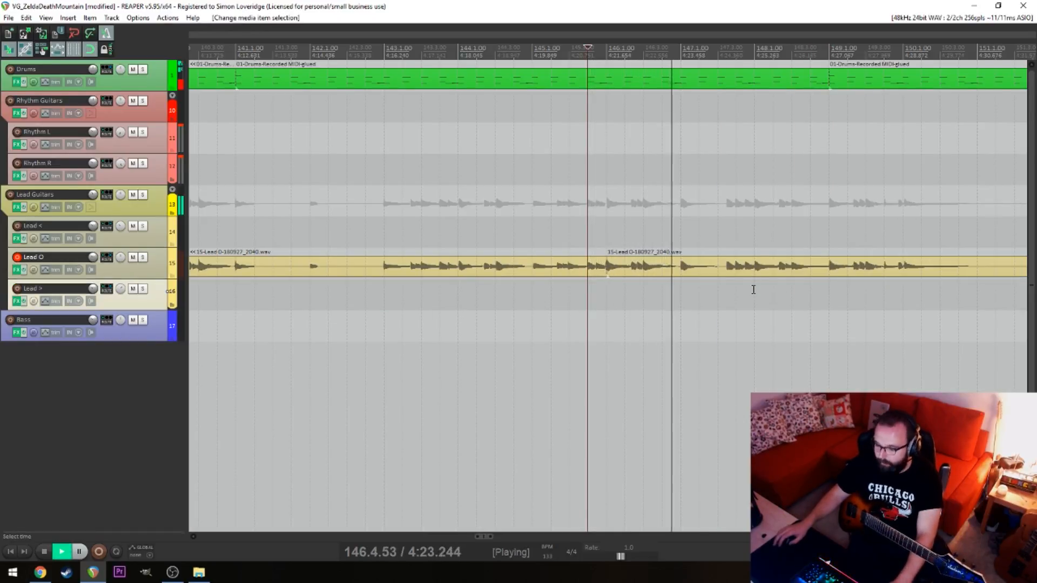
{"action": "left_click_drag", "start_coordinate": [785, 299], "coordinate": [668, 313]}
{"action": "left_click_drag", "start_coordinate": [743, 308], "coordinate": [708, 317]}
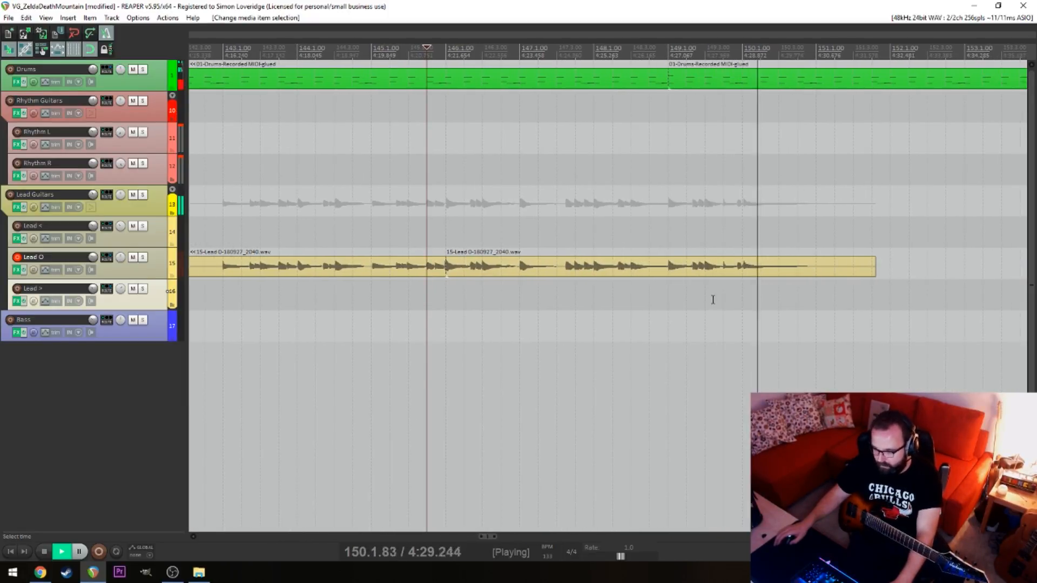
{"action": "key", "text": "space"}
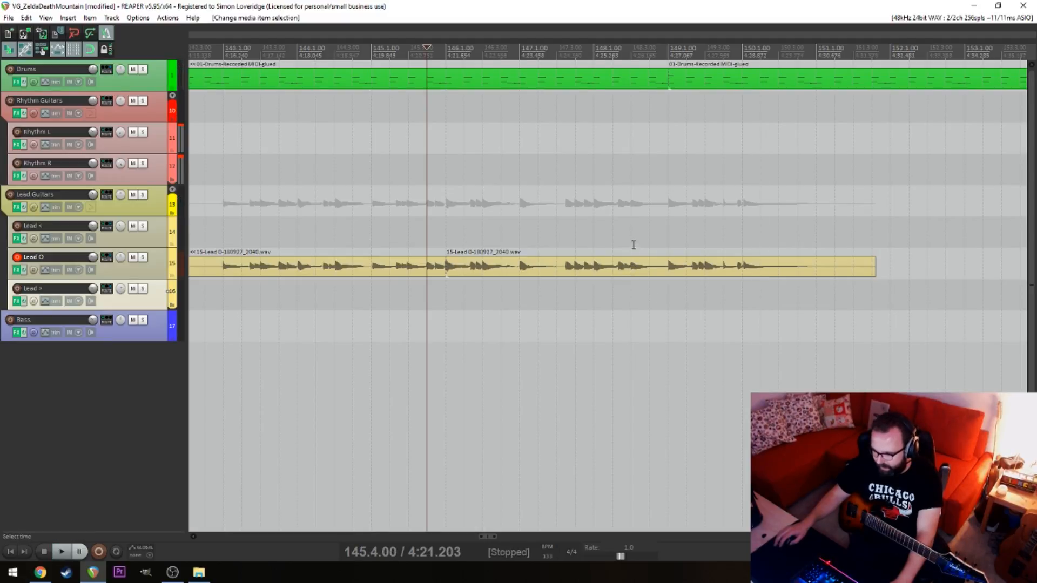
Mark the range from 148.3.00 to 149.1.00 temporarily and play the lead from 147.4.00 and 148.3.00
{"action": "left_click_drag", "start_coordinate": [634, 244], "coordinate": [667, 231]}
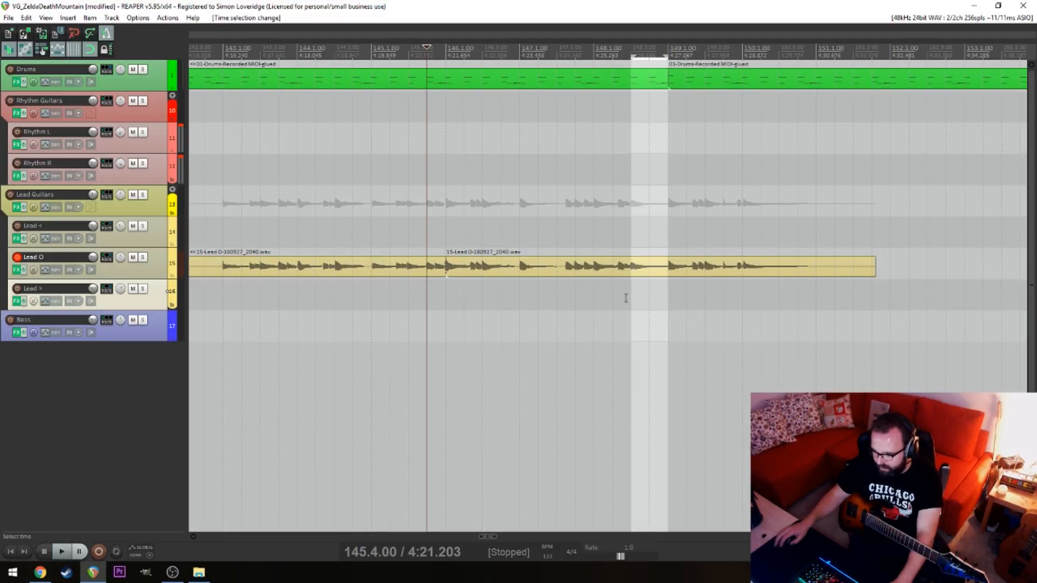
{"action": "left_click", "coordinate": [575, 208]}
{"action": "key", "text": "space"}
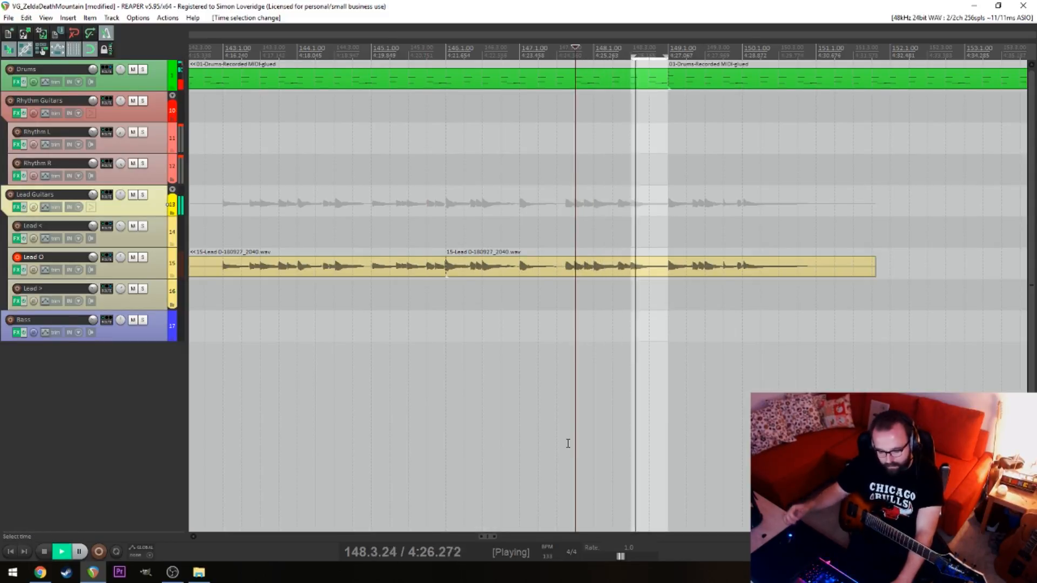
{"action": "key", "text": "space"}
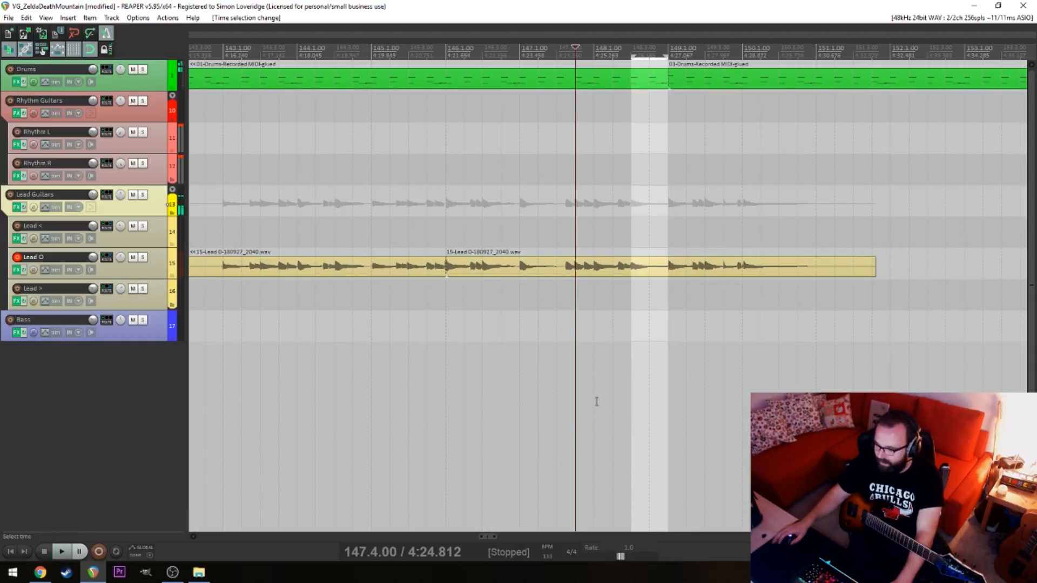
{"action": "left_click", "coordinate": [628, 229]}
{"action": "key", "text": "space"}
{"action": "key", "text": "space"}
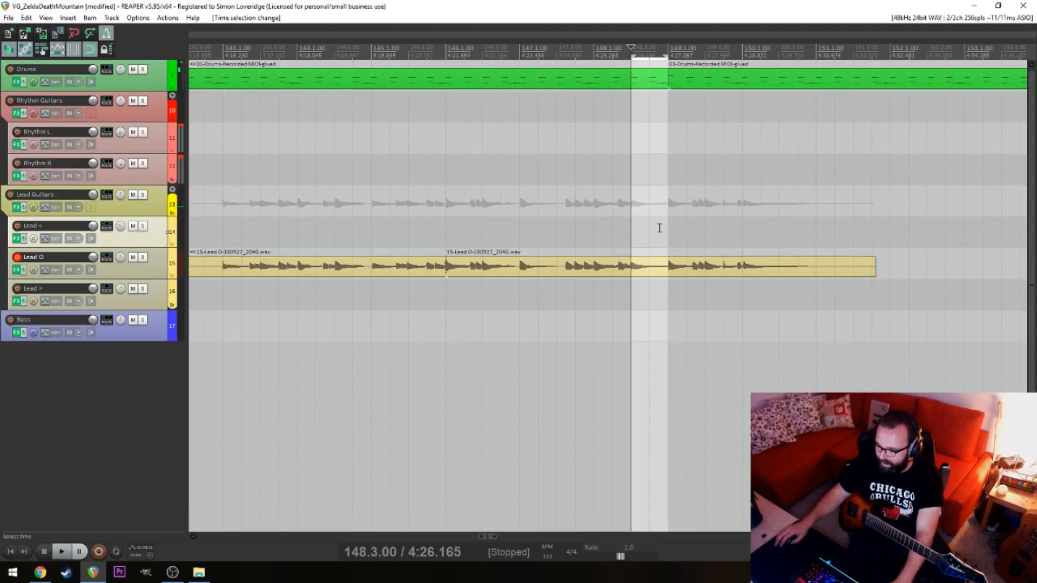
{"action": "key", "text": "Escape"}
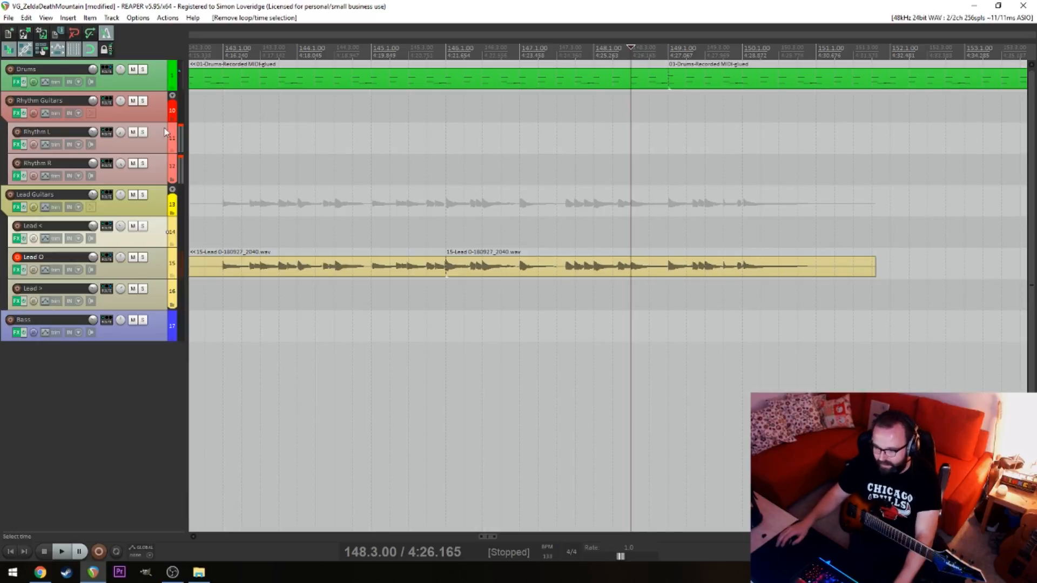
Switch to Chrome briefly and return to the REAPER arrangement
{"action": "key", "text": "alt+Tab"}
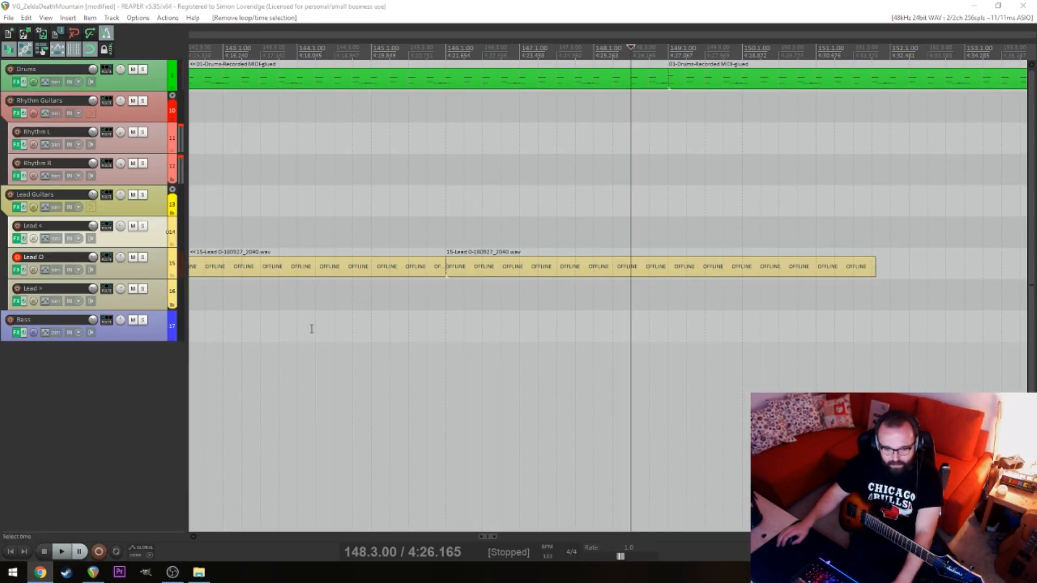
{"action": "left_click", "coordinate": [627, 203]}
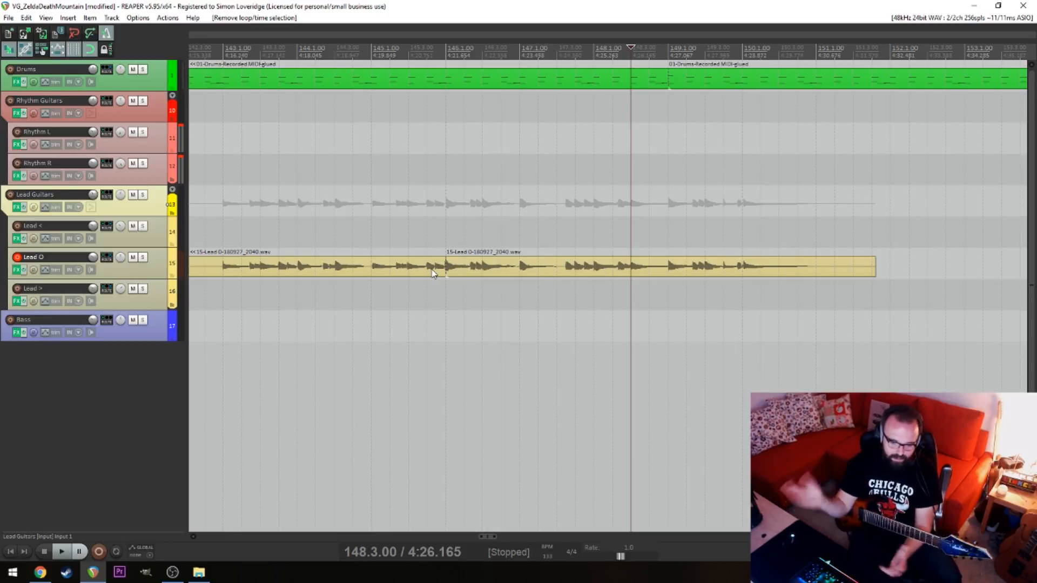
{"action": "left_click", "coordinate": [464, 177]}
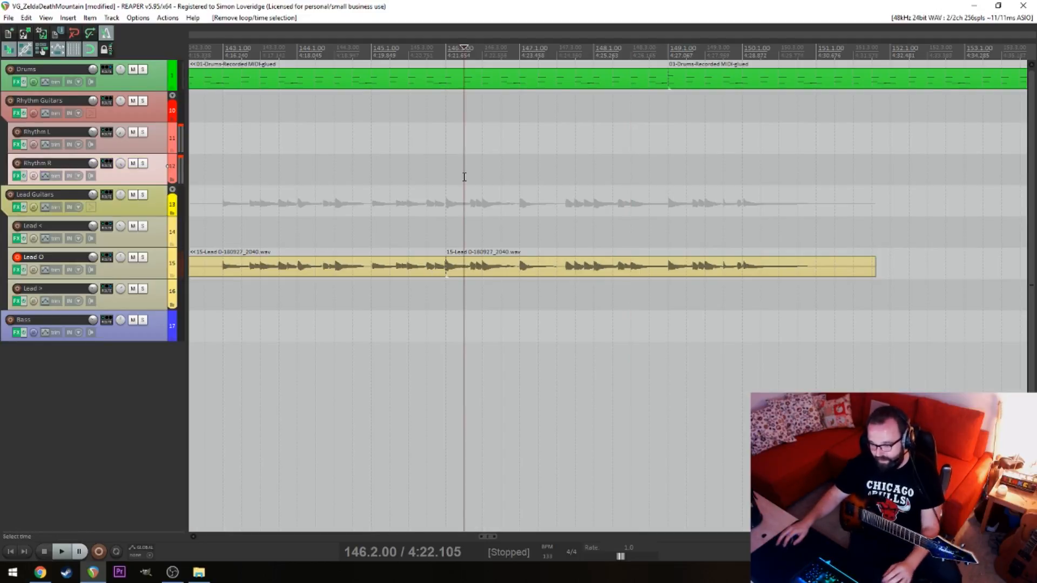
Play the final note from 150.1.00, split Lead O at 151.1.00 and delete the silent tail
{"action": "left_click", "coordinate": [750, 303]}
{"action": "key", "text": "space"}
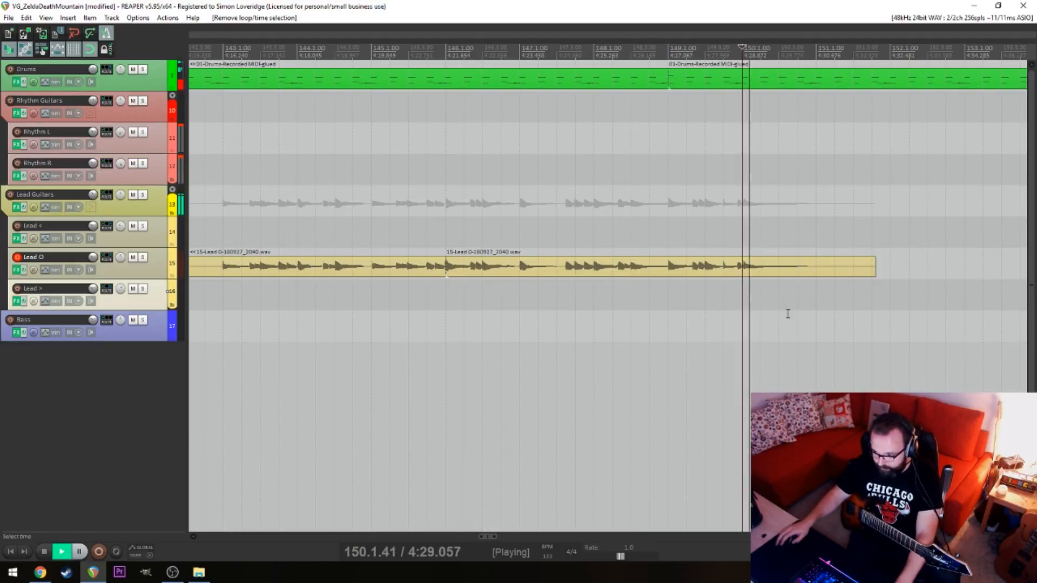
{"action": "left_click", "coordinate": [816, 267]}
{"action": "key", "text": "space"}
{"action": "key", "text": "s"}
{"action": "left_click", "coordinate": [829, 268]}
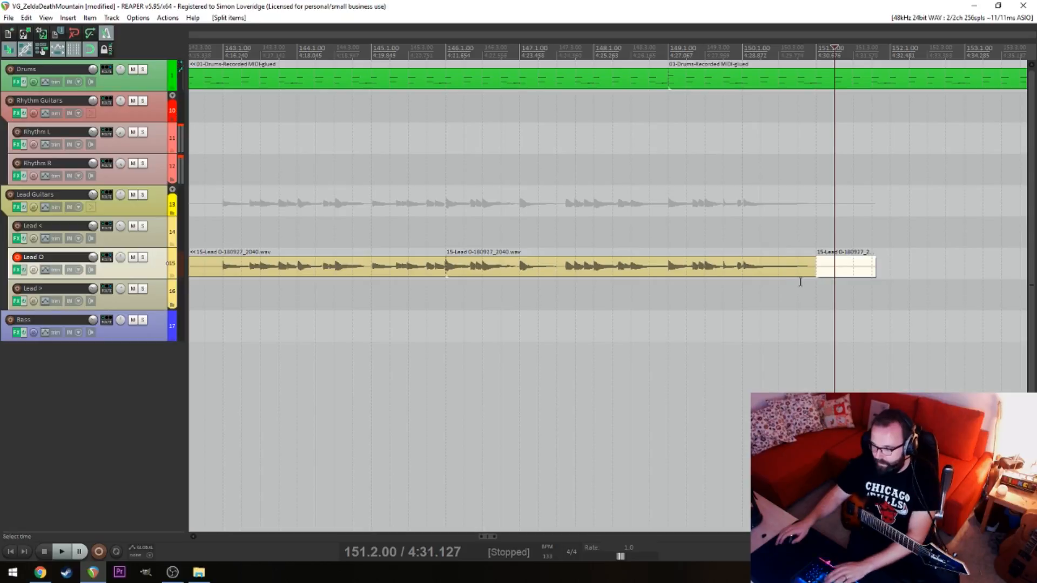
{"action": "key", "text": "Delete"}
Play Lead O from 143.1.00, split it at 142.4.00 and delete the part before the split
{"action": "left_click", "coordinate": [319, 292]}
{"action": "left_click", "coordinate": [217, 289]}
{"action": "key", "text": "space"}
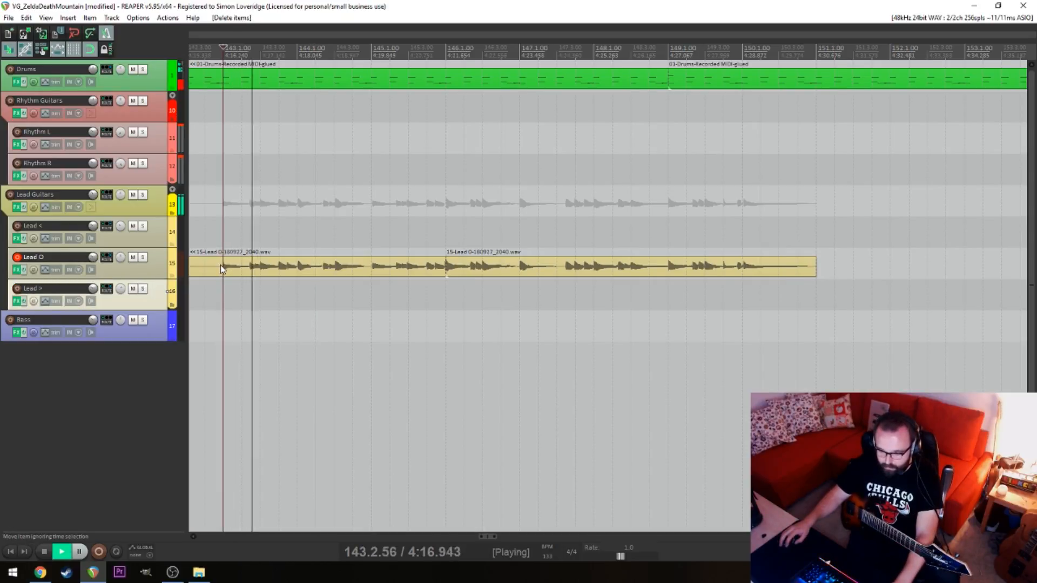
{"action": "key", "text": "space"}
{"action": "left_click", "coordinate": [208, 264]}
{"action": "key", "text": "s"}
{"action": "left_click", "coordinate": [198, 266]}
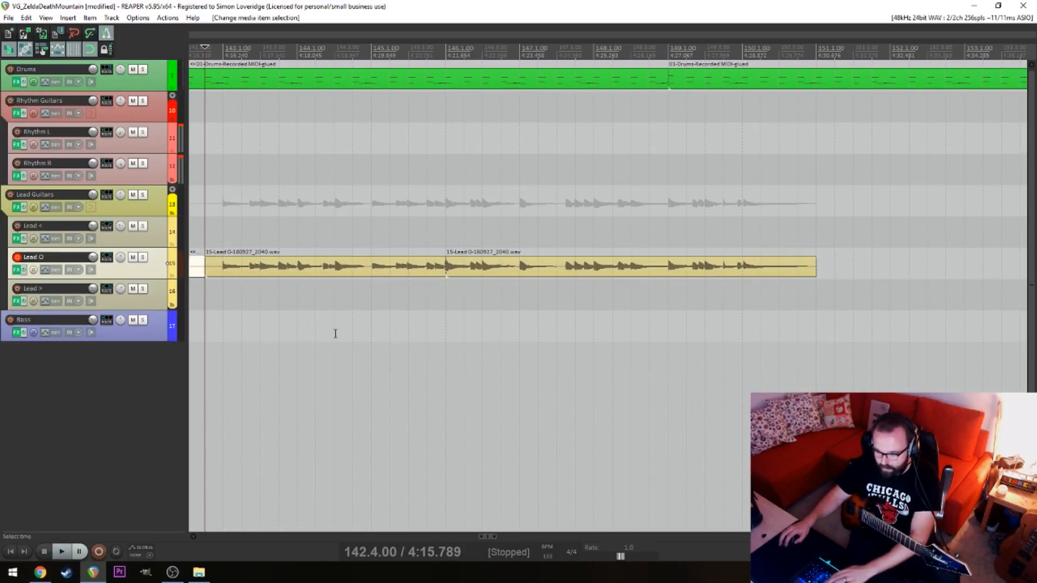
{"action": "key", "text": "Delete"}
Glue the two remaining Lead O items between 142.4.00 and 151.1.00 together
{"action": "left_click_drag", "start_coordinate": [335, 334], "coordinate": [592, 270]}
{"action": "right_click", "coordinate": [592, 268]}
{"action": "left_click", "coordinate": [655, 368]}
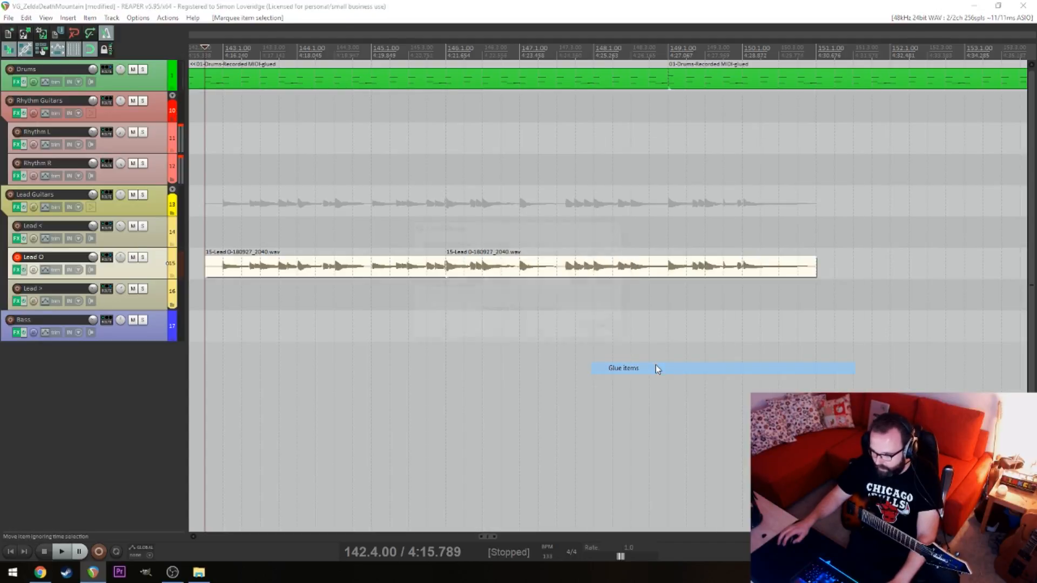
Move the glued Lead O item from bar 143 back to 25.1.00, after the earlier lead phrases
{"action": "left_click", "coordinate": [226, 298]}
{"action": "scroll", "coordinate": [551, 317], "scroll_direction": "down", "scroll_amount": 10}
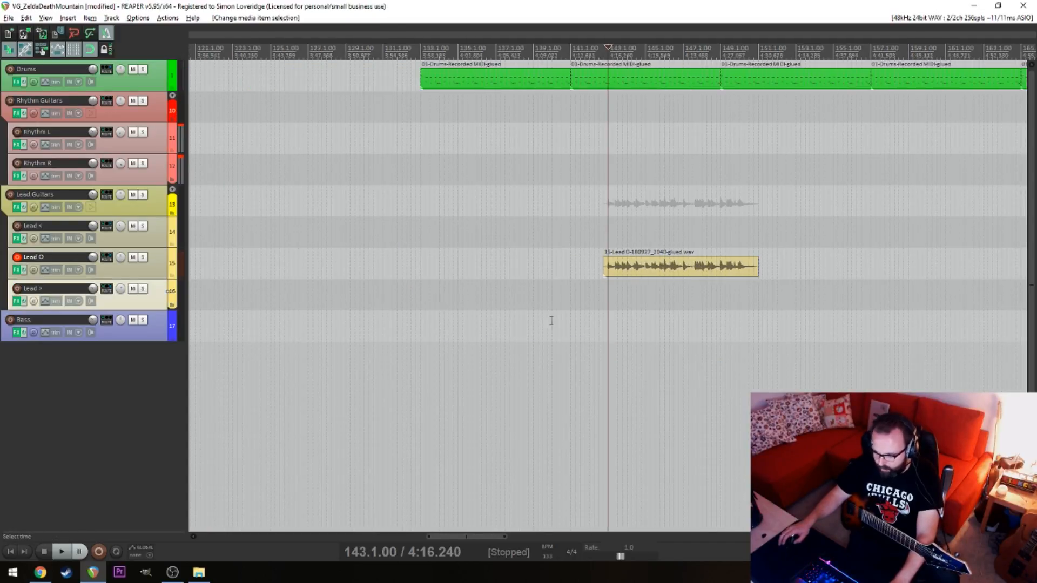
{"action": "left_click_drag", "start_coordinate": [441, 270], "coordinate": [241, 269]}
{"action": "left_click", "coordinate": [233, 317]}
{"action": "scroll", "coordinate": [486, 333], "scroll_direction": "up", "scroll_amount": 10}
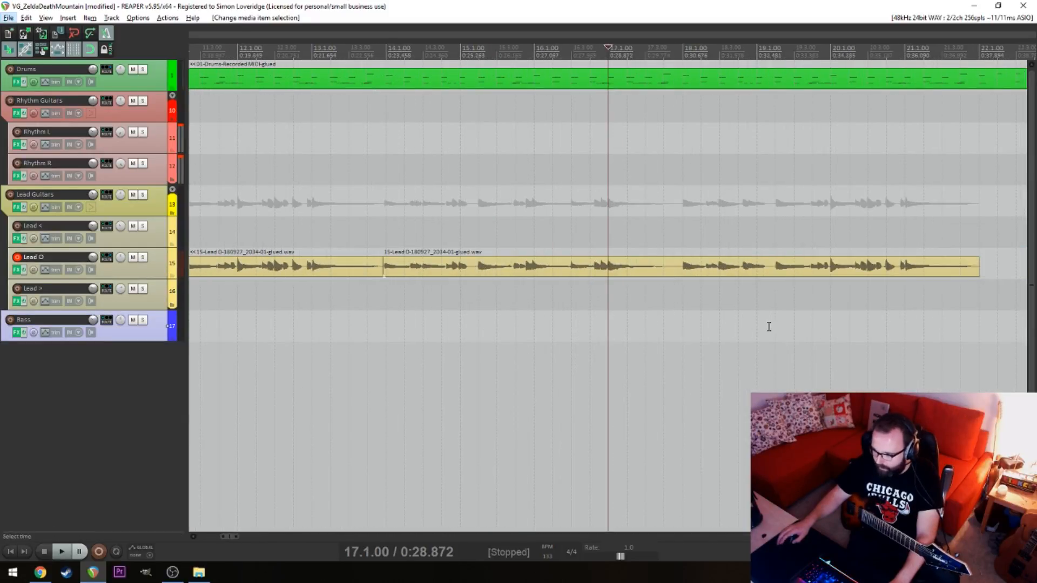
{"action": "left_click", "coordinate": [831, 313]}
{"action": "left_click_drag", "start_coordinate": [830, 313], "coordinate": [345, 302]}
{"action": "left_click", "coordinate": [403, 294]}
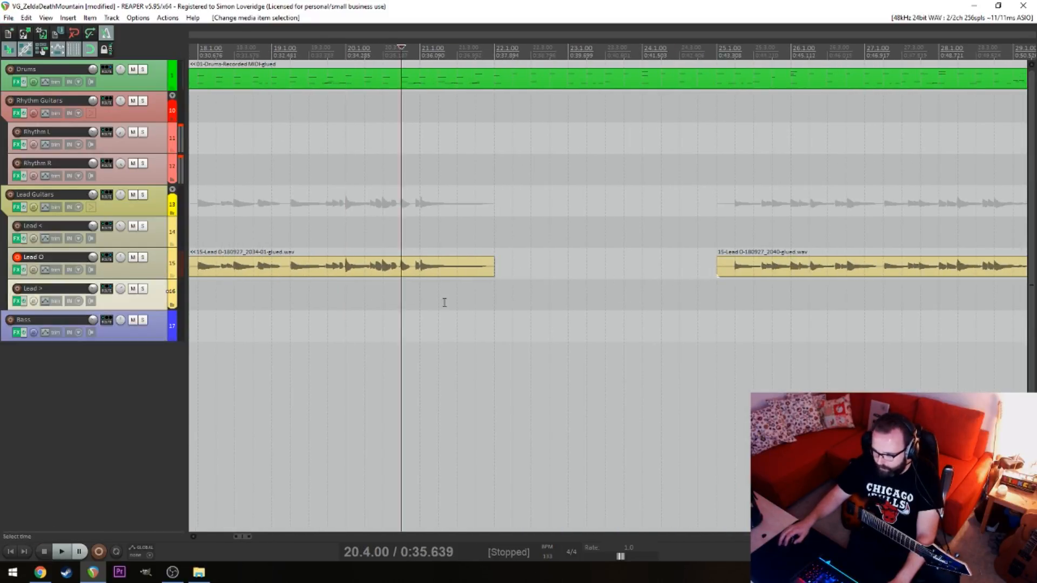
Trim the preceding Lead O item's end to 21.4.00 and move the new glued item up against it
{"action": "key", "text": "space"}
{"action": "left_click_drag", "start_coordinate": [490, 271], "coordinate": [475, 271]}
{"action": "key", "text": "space"}
{"action": "left_click_drag", "start_coordinate": [765, 267], "coordinate": [532, 266]}
{"action": "left_click", "coordinate": [473, 290]}
{"action": "scroll", "coordinate": [479, 286], "scroll_direction": "up", "scroll_amount": 5}
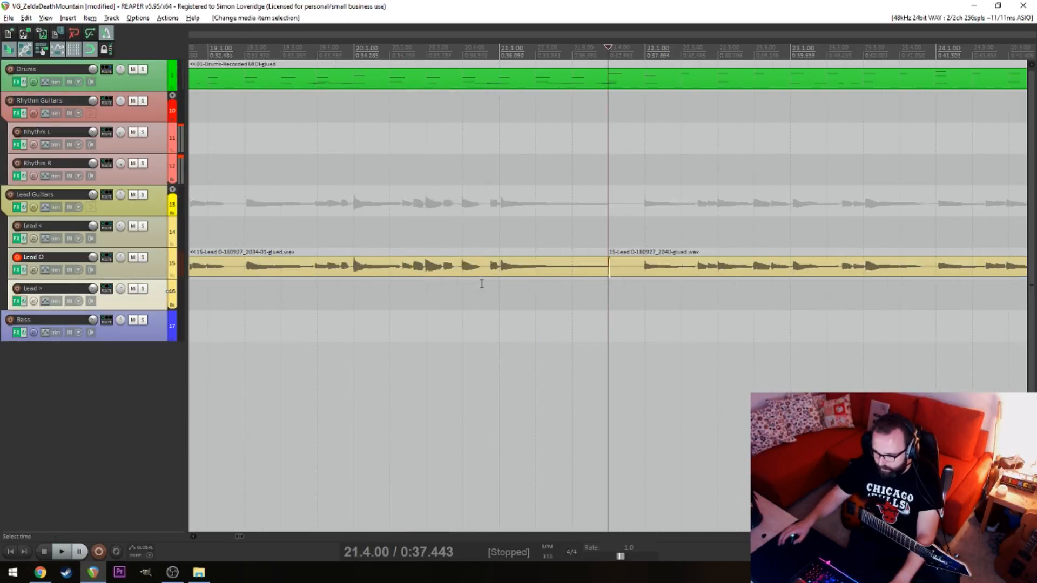
Shift the join between the two Lead O items from 21.4.00 to just before 22.1.00
{"action": "key", "text": "alt"}
{"action": "left_click", "coordinate": [607, 268]}
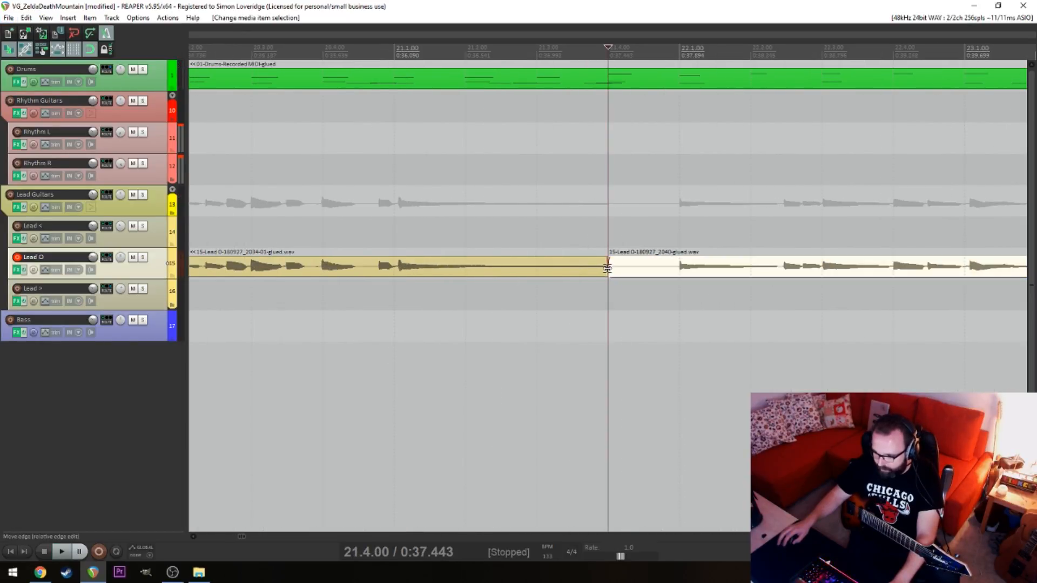
{"action": "left_click_drag", "start_coordinate": [608, 267], "coordinate": [676, 288]}
{"action": "left_click", "coordinate": [465, 317]}
Play Lead O with the drums from 20.3.00 across the new join to the end of the phrase
{"action": "left_click", "coordinate": [319, 299]}
{"action": "scroll", "coordinate": [330, 300], "scroll_direction": "down", "scroll_amount": 5}
{"action": "key", "text": "alt"}
{"action": "key", "text": "space"}
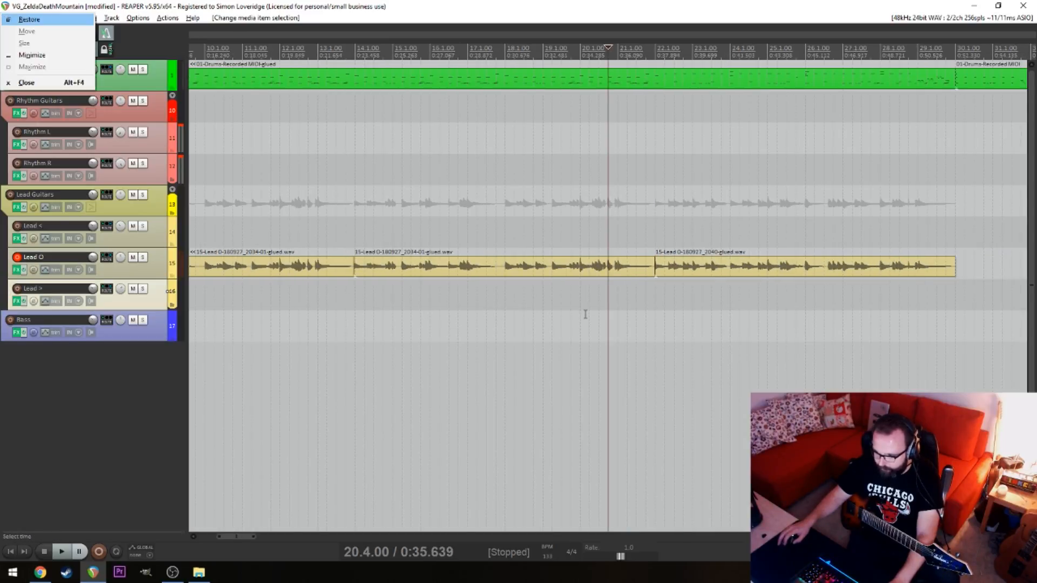
{"action": "left_click", "coordinate": [597, 312]}
{"action": "key", "text": "space"}
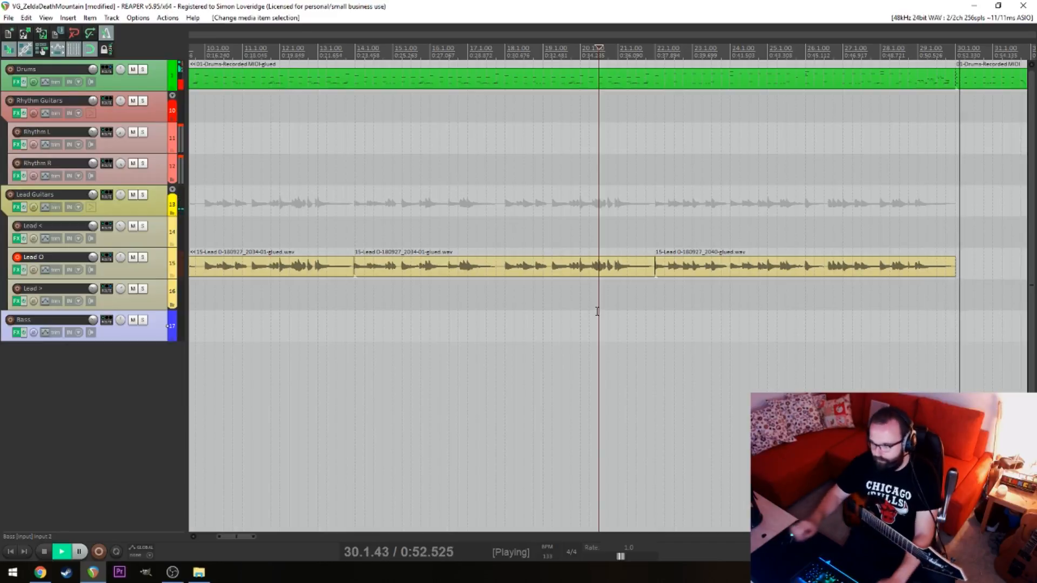
{"action": "key", "text": "space"}
Split the Drums item at 29.1.00 and at 28.1.00
{"action": "left_click", "coordinate": [920, 86]}
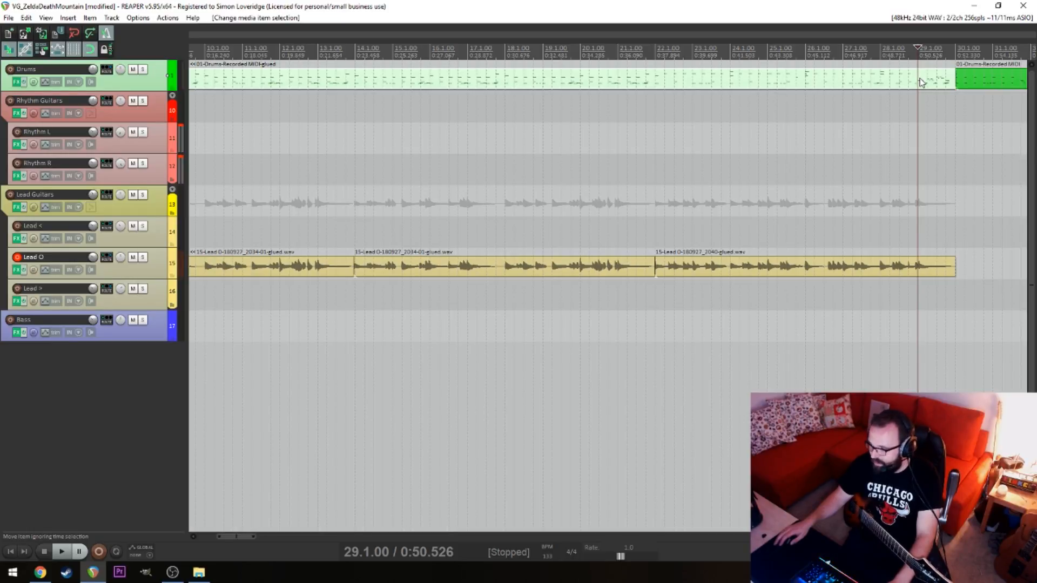
{"action": "key", "text": "s"}
{"action": "left_click", "coordinate": [901, 76]}
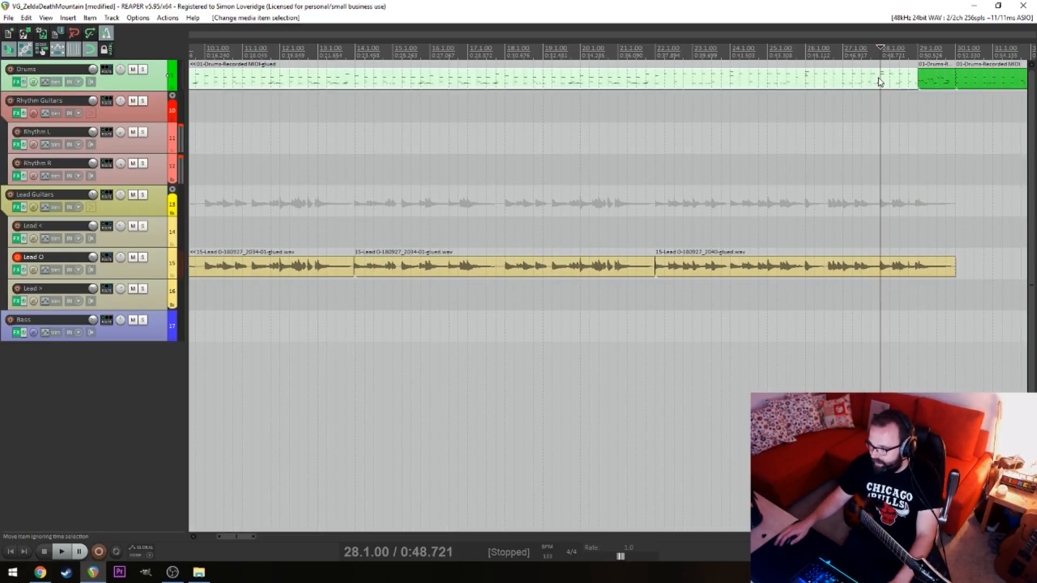
{"action": "key", "text": "s"}
Play the drum fill from 29.1.00 and the drum entry at 30.1.00
{"action": "left_click", "coordinate": [920, 52]}
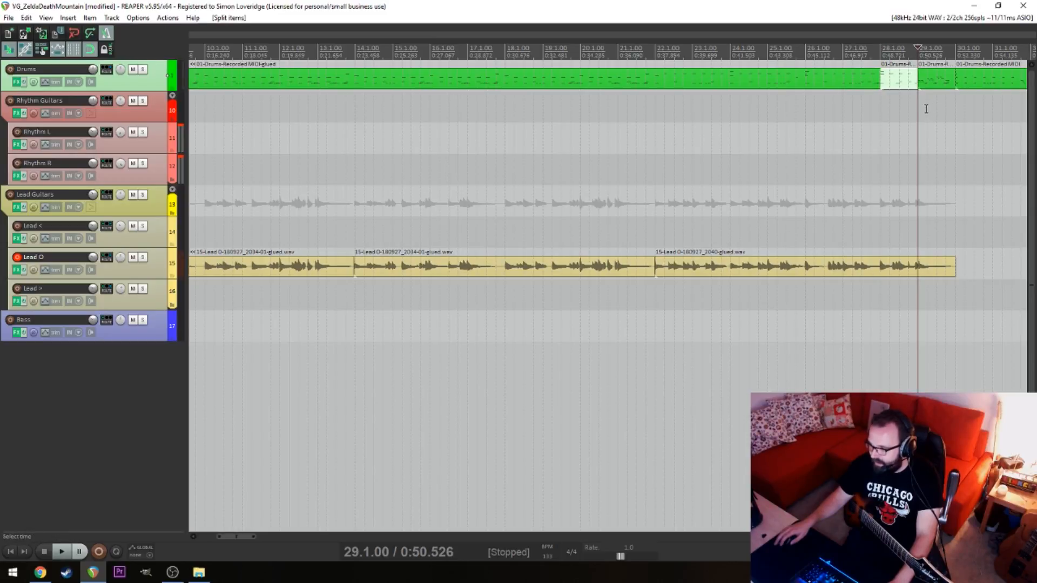
{"action": "key", "text": "space"}
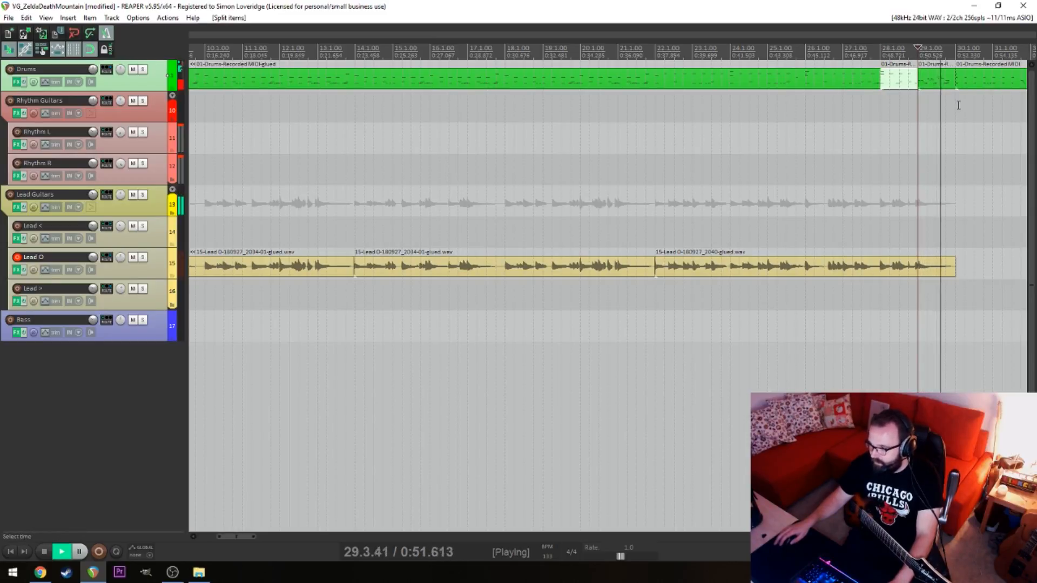
{"action": "key", "text": "space"}
{"action": "left_click", "coordinate": [956, 102]}
{"action": "key", "text": "space"}
{"action": "key", "text": "space"}
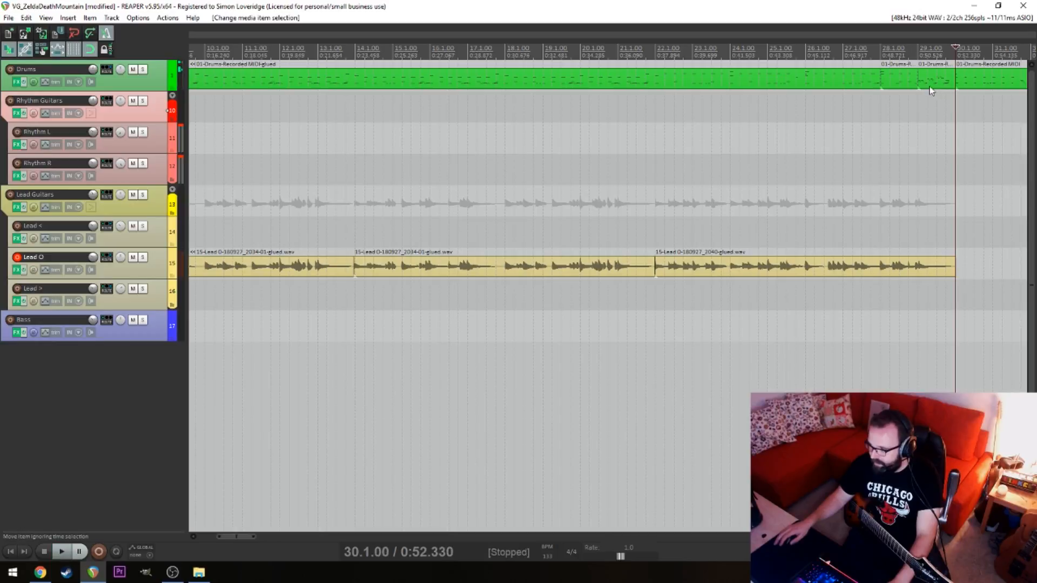
Delete the drum bar between 28.1.00 and 29.1.00 and move the following one-bar fill to 28.1.00
{"action": "left_click", "coordinate": [929, 86]}
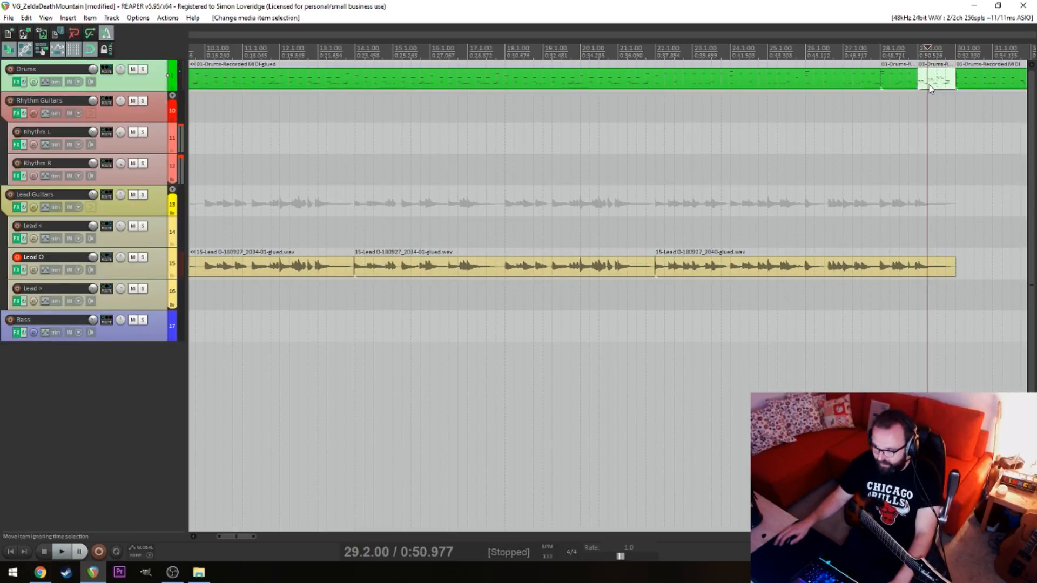
{"action": "left_click", "coordinate": [912, 85]}
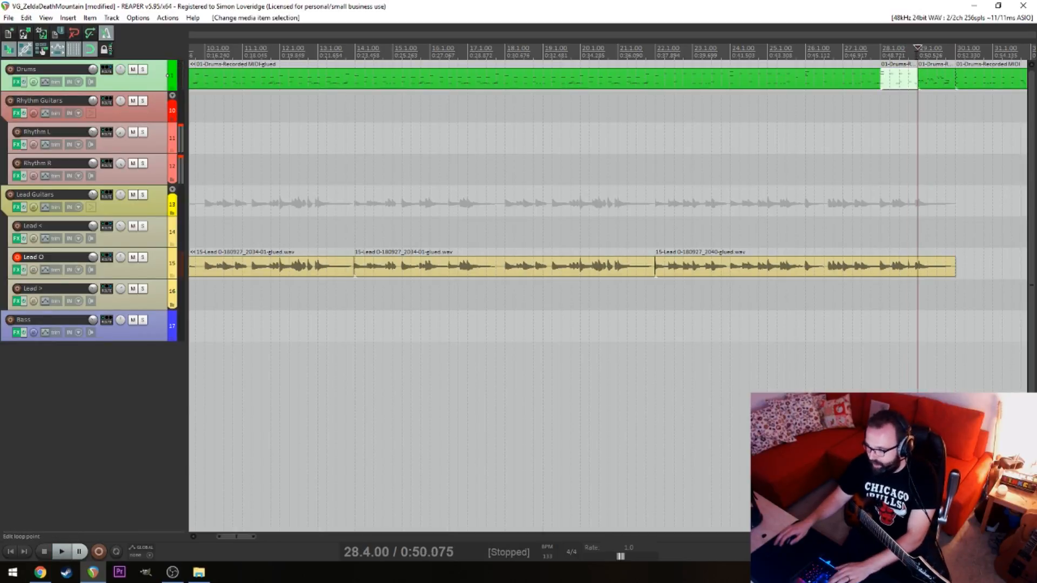
{"action": "left_click", "coordinate": [904, 87]}
{"action": "key", "text": "Delete"}
{"action": "left_click_drag", "start_coordinate": [938, 85], "coordinate": [898, 89]}
Select the drum items following the fill and move them one bar earlier to start at 29.1.00
{"action": "left_click", "coordinate": [941, 107]}
{"action": "scroll", "coordinate": [945, 115], "scroll_direction": "down", "scroll_amount": 8}
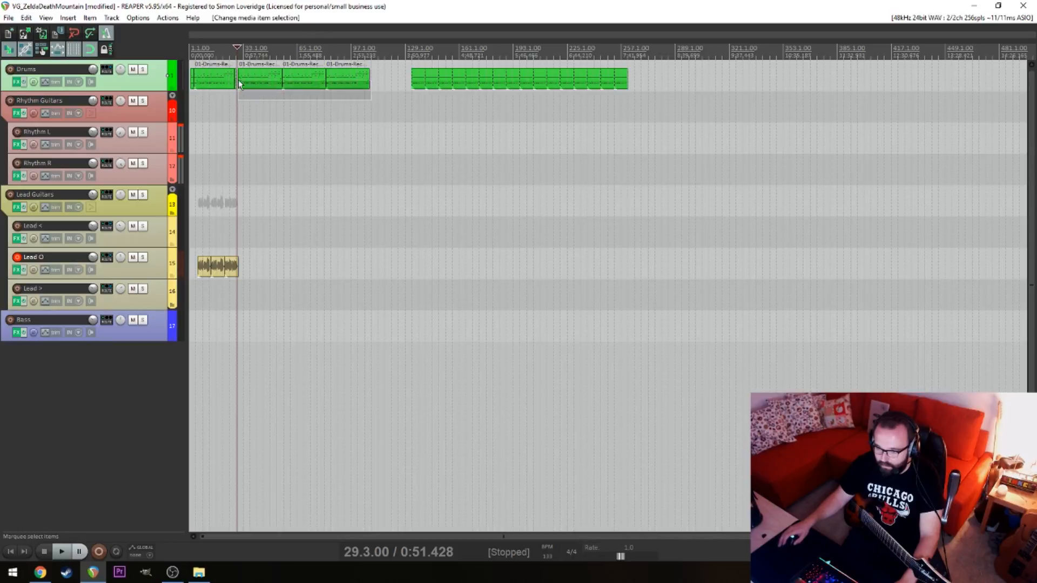
{"action": "left_click", "coordinate": [244, 98]}
{"action": "scroll", "coordinate": [502, 132], "scroll_direction": "up", "scroll_amount": 4}
{"action": "left_click_drag", "start_coordinate": [602, 126], "coordinate": [978, 87]}
{"action": "scroll", "coordinate": [464, 99], "scroll_direction": "up", "scroll_amount": 5}
{"action": "left_click_drag", "start_coordinate": [482, 87], "coordinate": [404, 79]}
Play the drums and Lead O from 26.2.00 through the shortened drum section
{"action": "left_click_drag", "start_coordinate": [318, 117], "coordinate": [254, 108]}
{"action": "left_click", "coordinate": [254, 108]}
{"action": "key", "text": "space"}
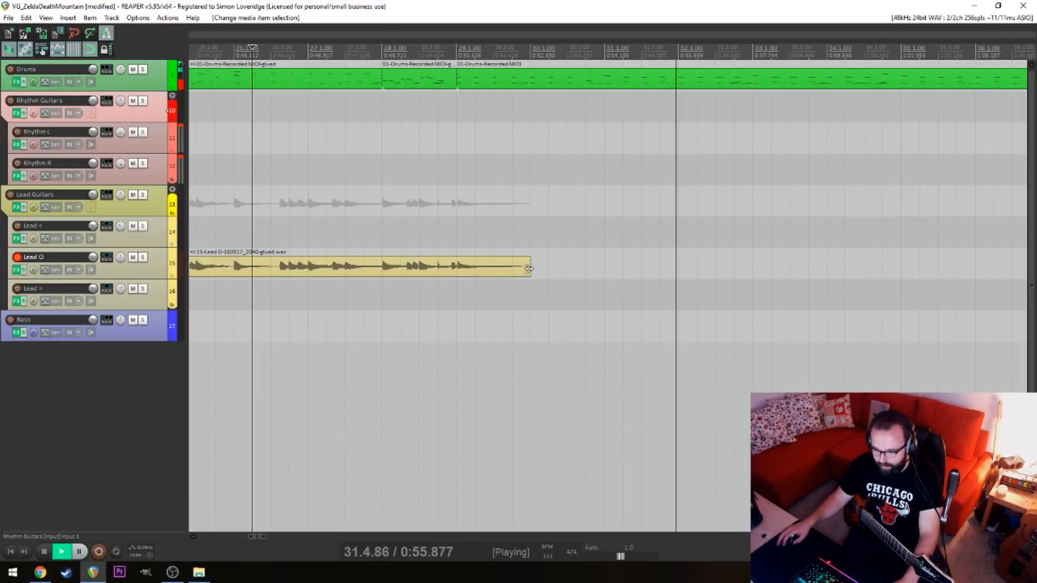
{"action": "key", "text": "space"}
{"action": "left_click", "coordinate": [357, 188]}
{"action": "scroll", "coordinate": [447, 193], "scroll_direction": "down", "scroll_amount": 8}
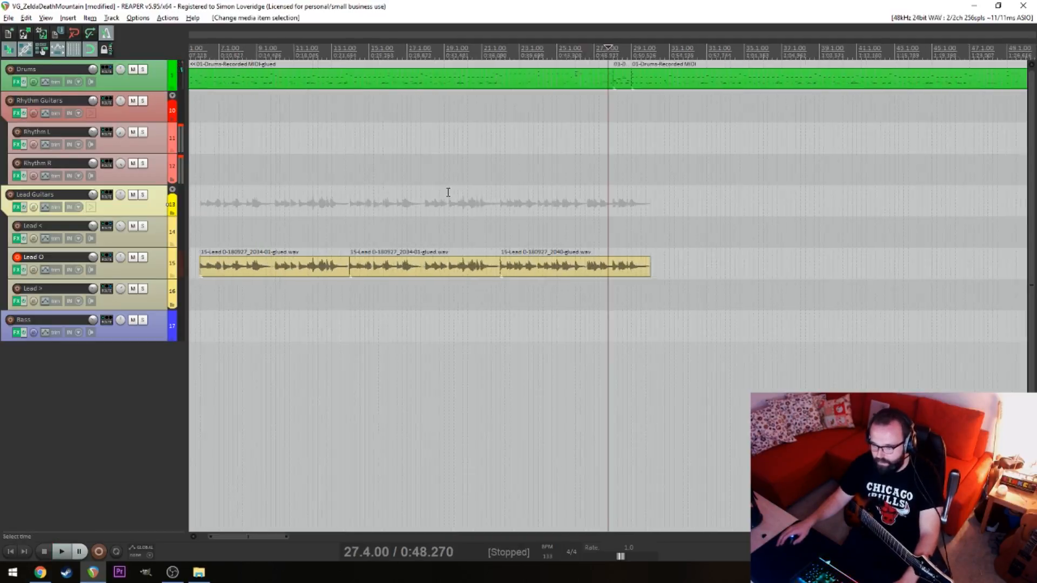
{"action": "scroll", "coordinate": [425, 235], "scroll_direction": "up", "scroll_amount": 4}
{"action": "left_click_drag", "start_coordinate": [656, 308], "coordinate": [310, 302]}
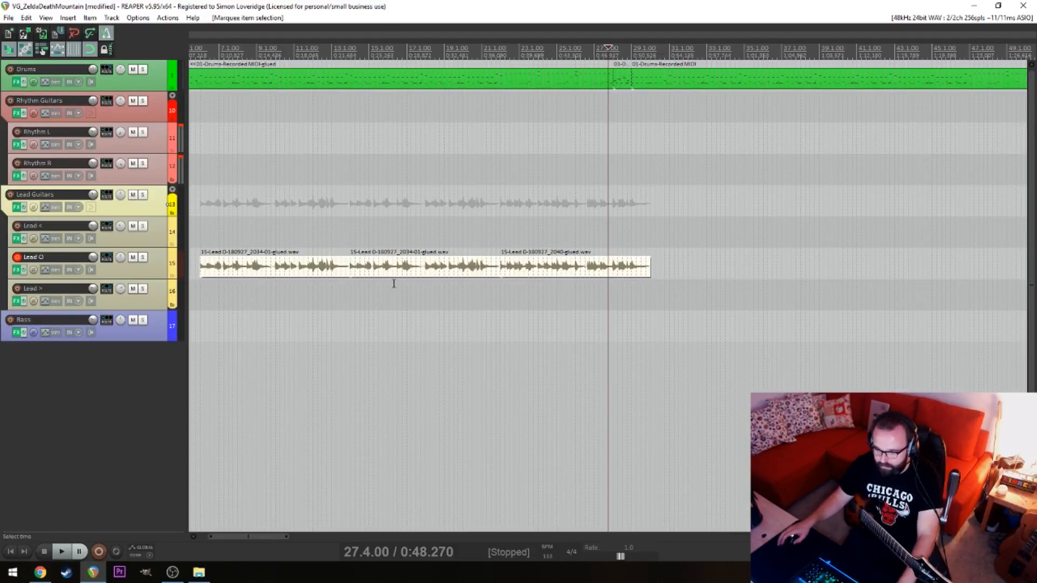
{"action": "scroll", "coordinate": [378, 288], "scroll_direction": "up", "scroll_amount": 4}
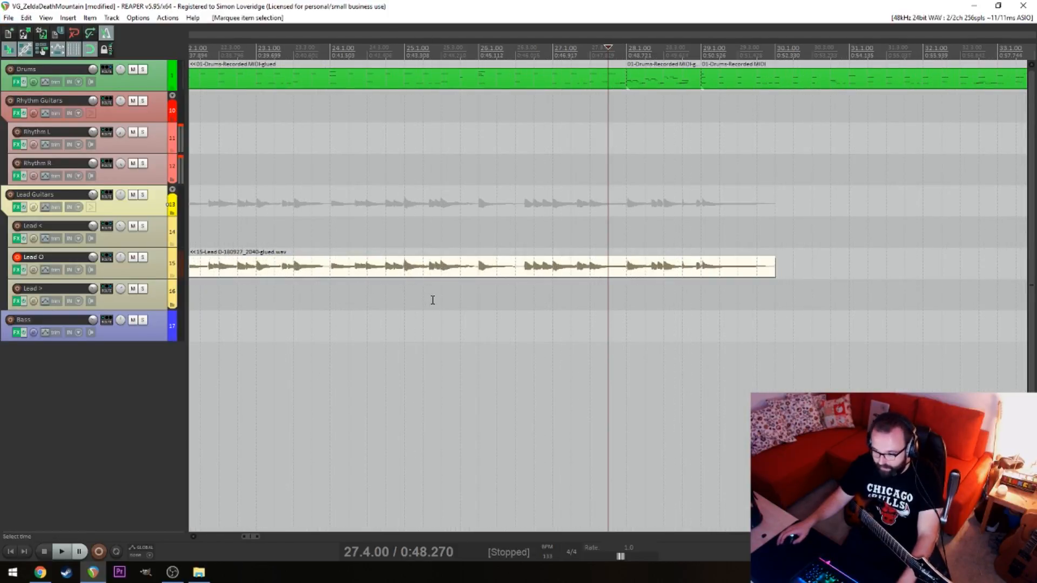
{"action": "scroll", "coordinate": [433, 301], "scroll_direction": "down", "scroll_amount": 4}
{"action": "key", "text": "alt"}
{"action": "left_click", "coordinate": [385, 313]}
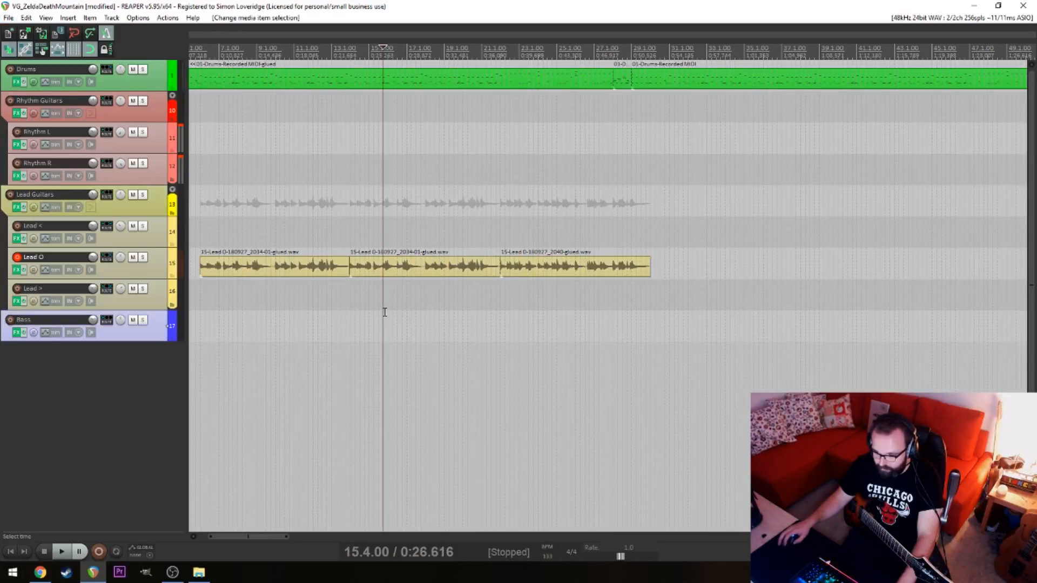
Select all three Lead O items and glue them into one
{"action": "left_click_drag", "start_coordinate": [695, 336], "coordinate": [274, 260]}
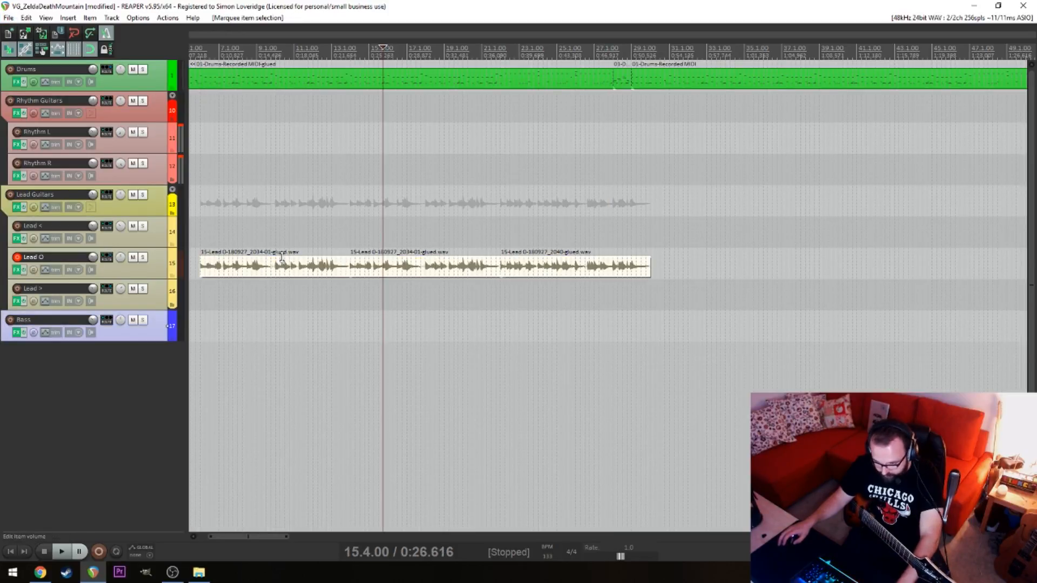
{"action": "key", "text": "shift+g"}
{"action": "left_click", "coordinate": [594, 178]}
{"action": "right_click", "coordinate": [524, 267]}
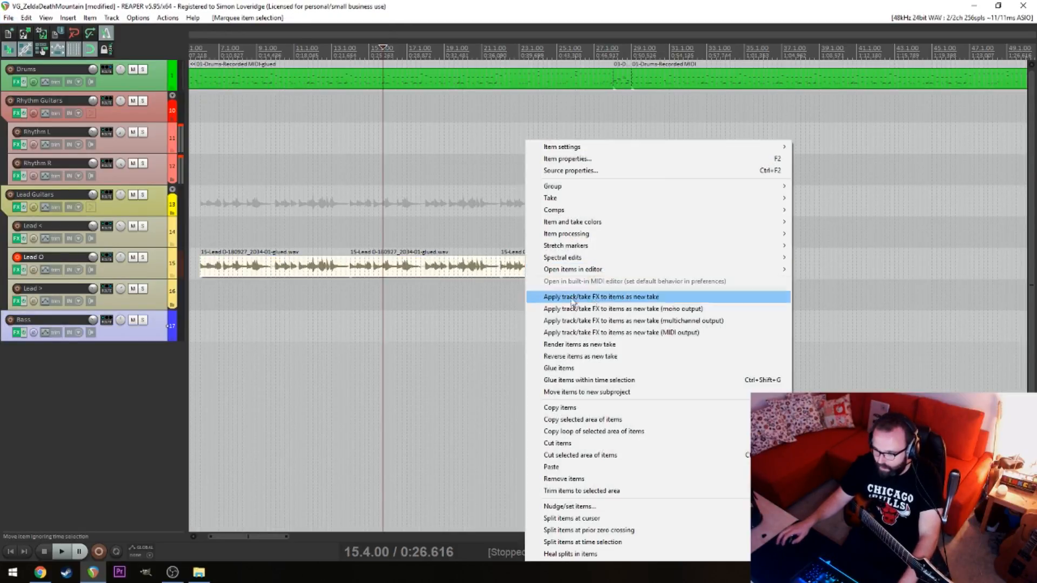
{"action": "left_click", "coordinate": [584, 368]}
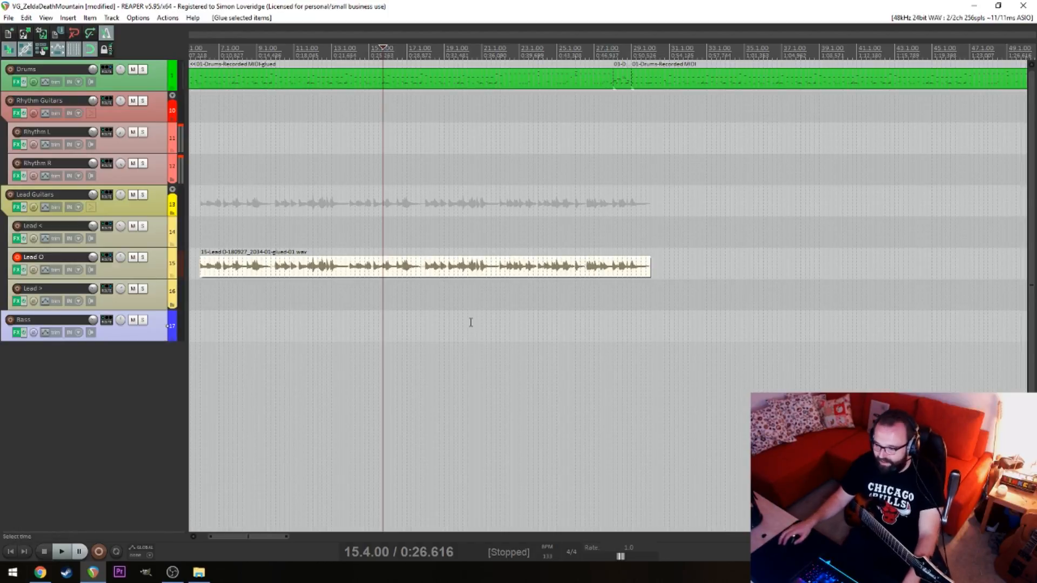
Split the glued Lead O item at 6.1.00 to separate the sliver before the bar line
{"action": "left_click", "coordinate": [406, 326]}
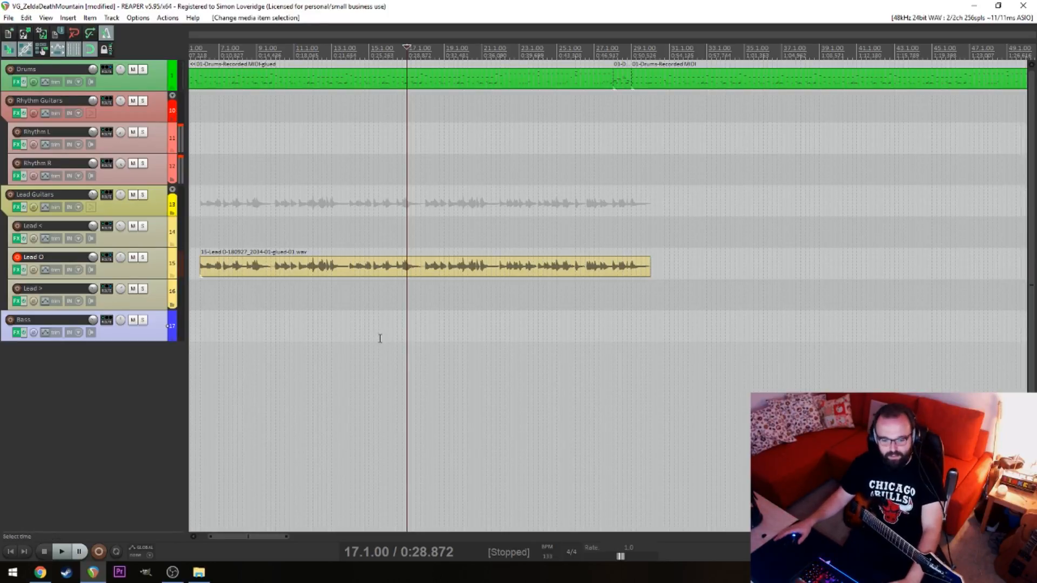
{"action": "left_click", "coordinate": [350, 324]}
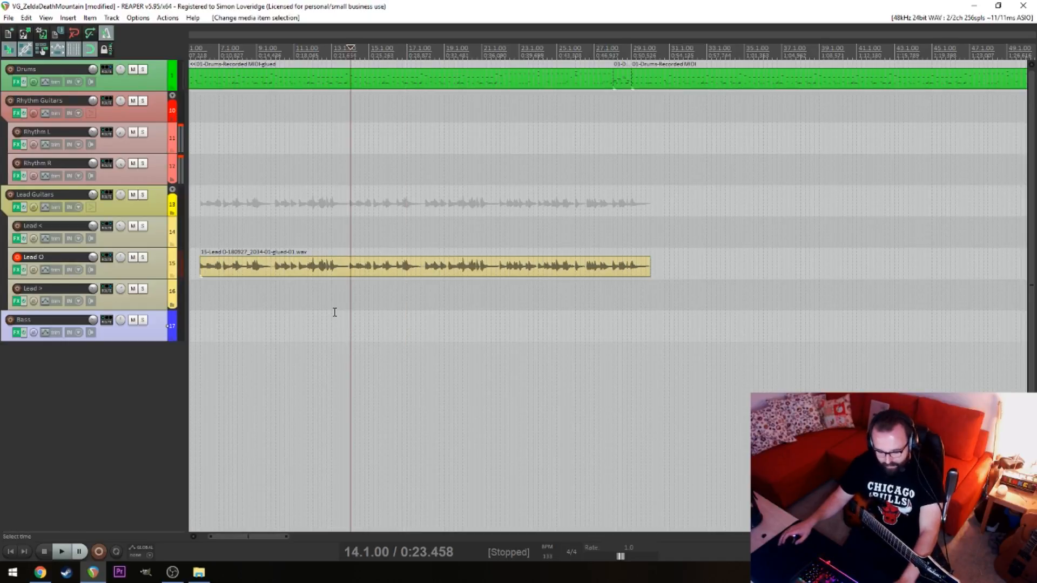
{"action": "scroll", "coordinate": [335, 312], "scroll_direction": "up", "scroll_amount": 3}
{"action": "key", "text": "alt"}
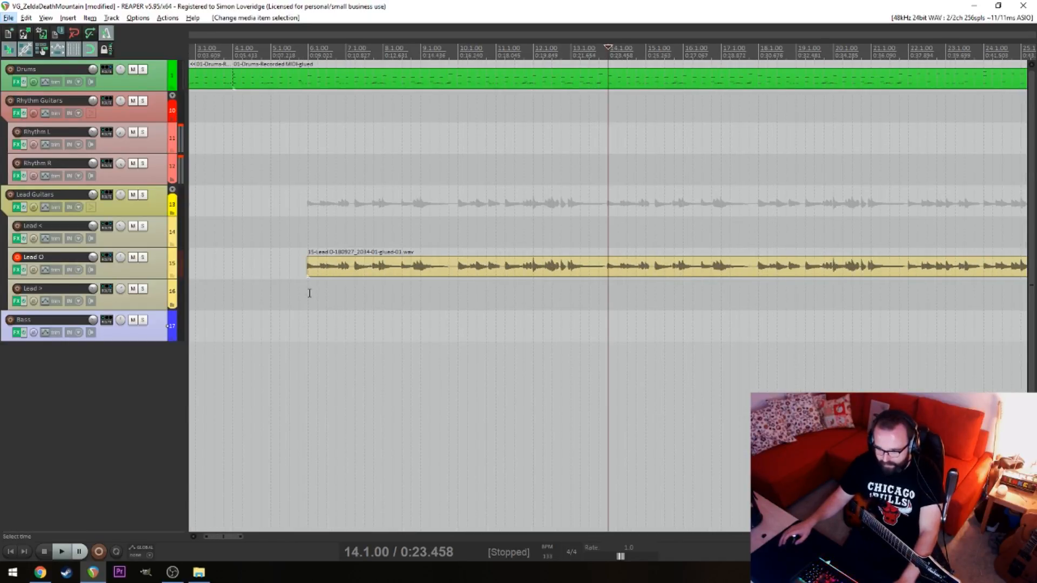
{"action": "left_click", "coordinate": [309, 293]}
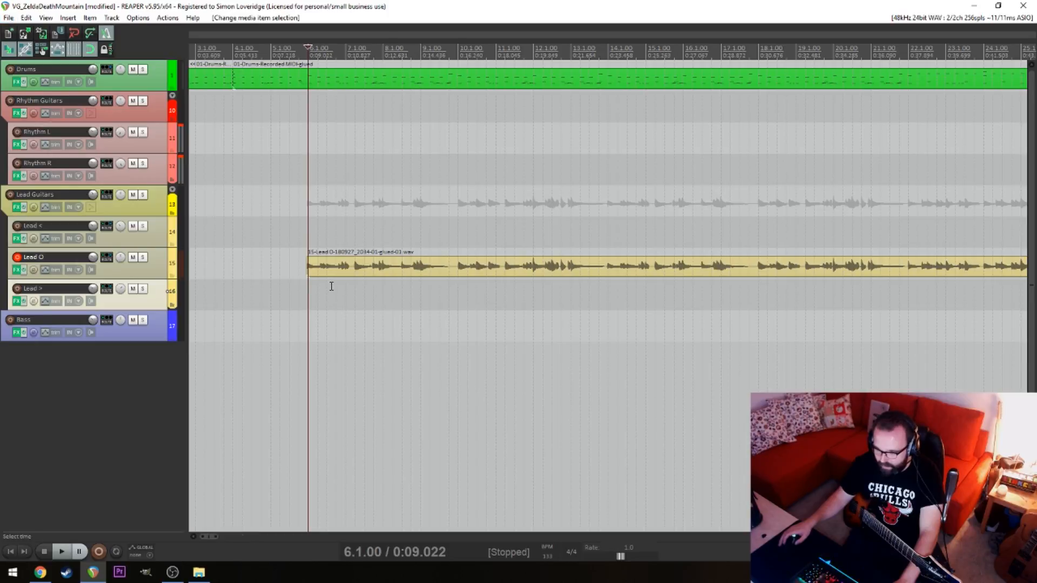
{"action": "scroll", "coordinate": [331, 283], "scroll_direction": "up", "scroll_amount": 5}
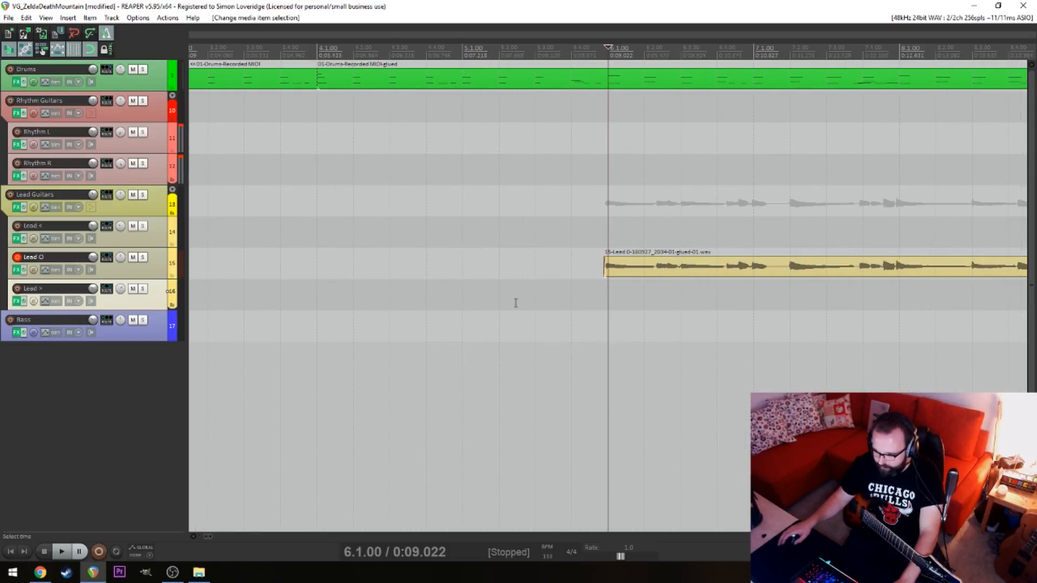
{"action": "left_click", "coordinate": [605, 267]}
{"action": "key", "text": "s"}
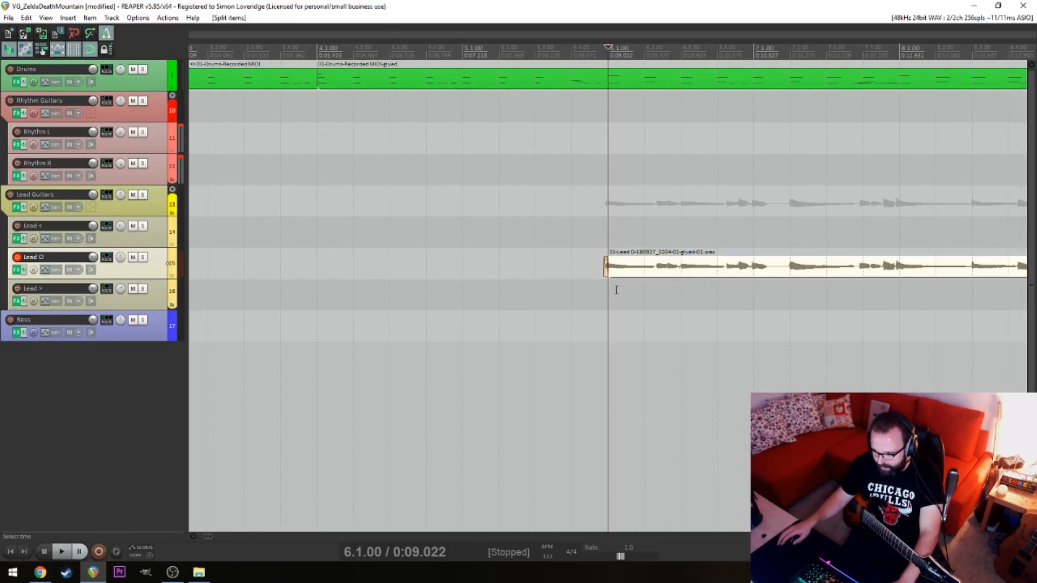
{"action": "left_click", "coordinate": [607, 296]}
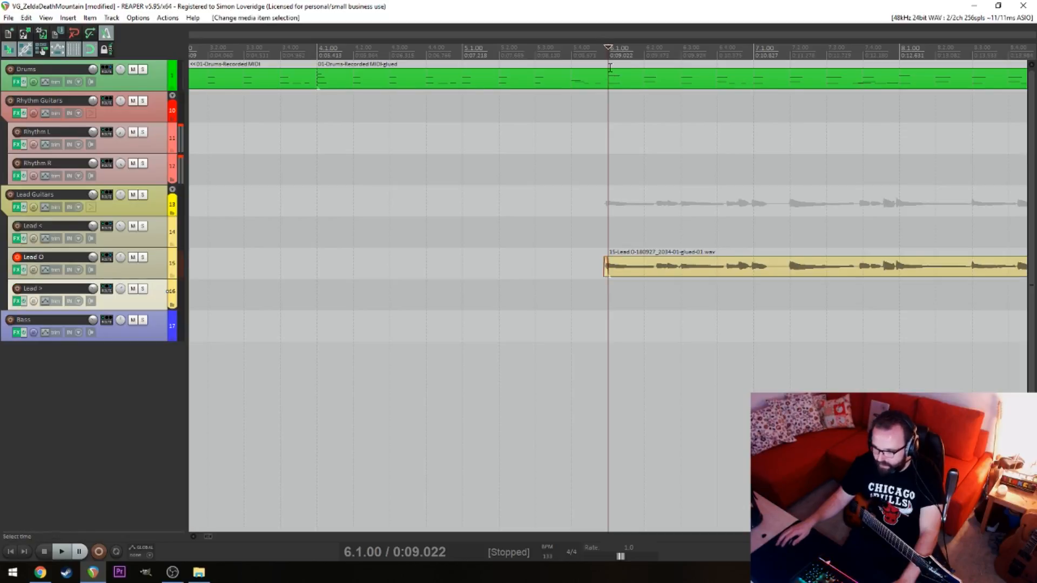
Copy the long Lead O item to 35.1.00 on the same track
{"action": "scroll", "coordinate": [649, 318], "scroll_direction": "down", "scroll_amount": 10}
{"action": "scroll", "coordinate": [481, 305], "scroll_direction": "up", "scroll_amount": 4}
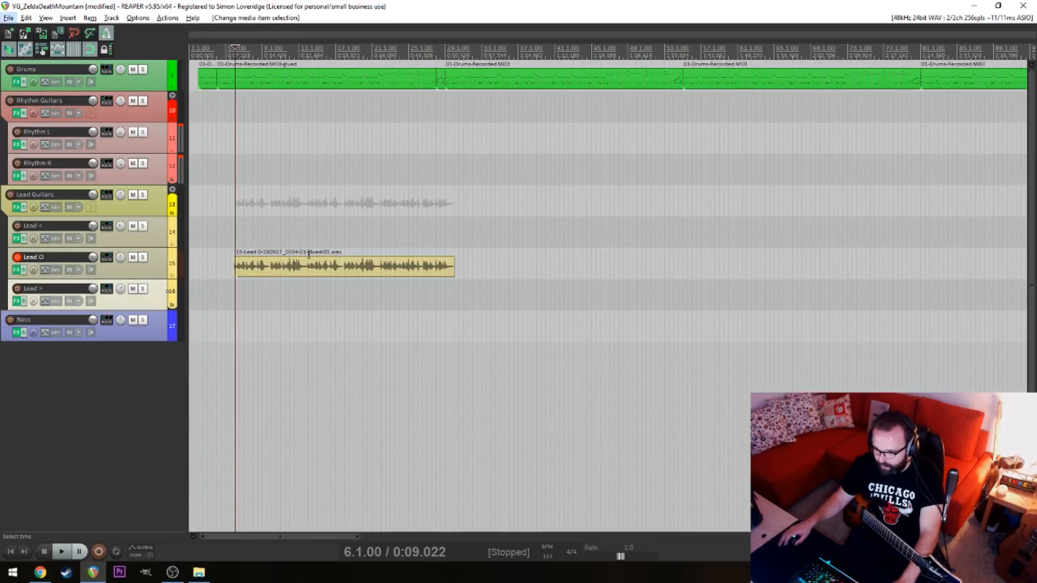
{"action": "left_click", "coordinate": [302, 266]}
{"action": "left_click_drag", "start_coordinate": [284, 276], "coordinate": [555, 279]}
Play from 28.1.00 through the gap between the Lead O item and its copy
{"action": "left_click", "coordinate": [482, 328]}
{"action": "key", "text": "space"}
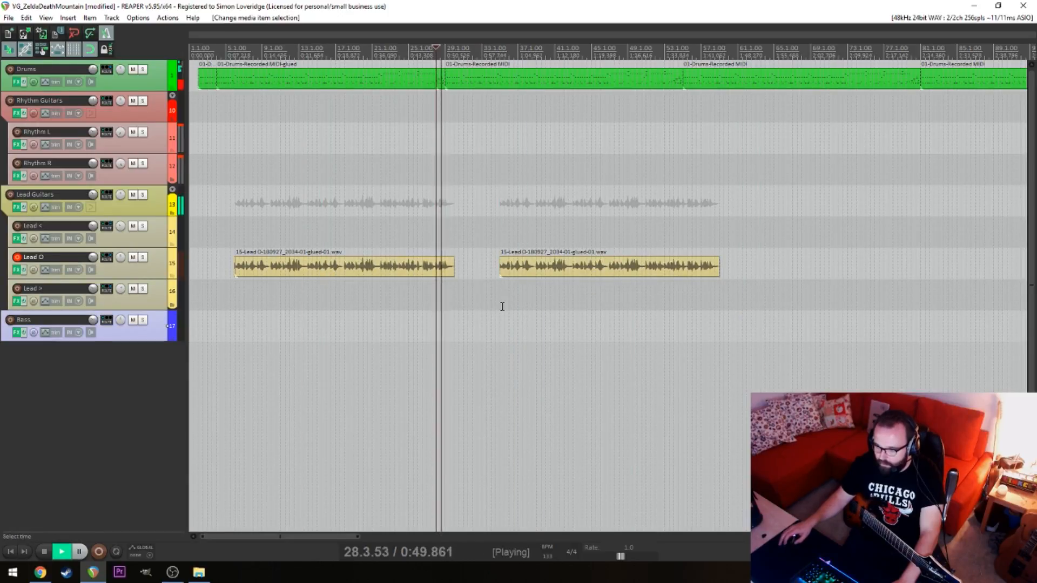
{"action": "scroll", "coordinate": [499, 311], "scroll_direction": "up", "scroll_amount": 3}
{"action": "scroll", "coordinate": [499, 311], "scroll_direction": "up", "scroll_amount": 2}
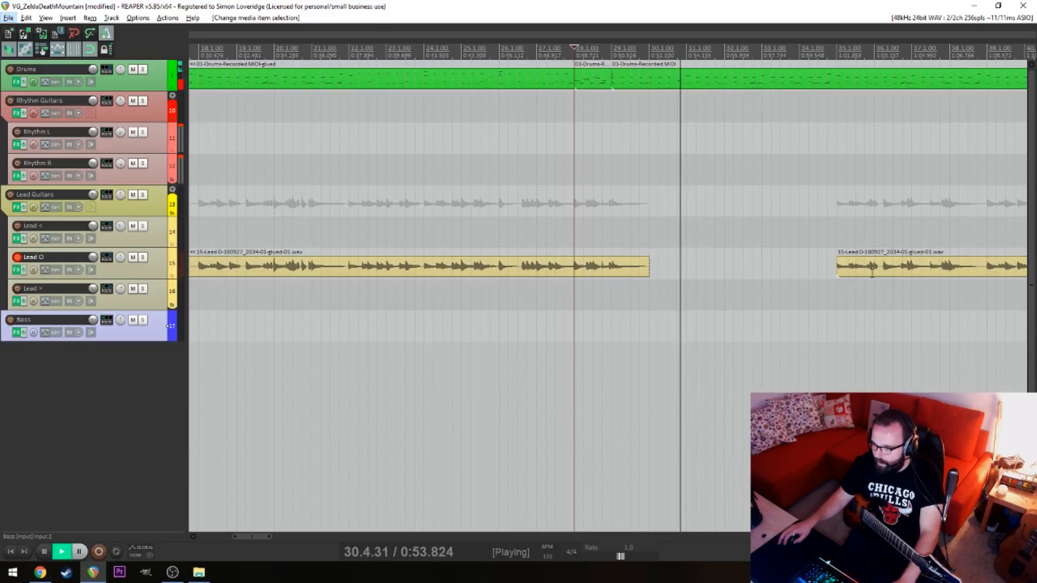
{"action": "key", "text": "space"}
Move the copied Lead O item earlier so it starts at 31.1.00
{"action": "left_click", "coordinate": [724, 271]}
{"action": "key", "text": "space"}
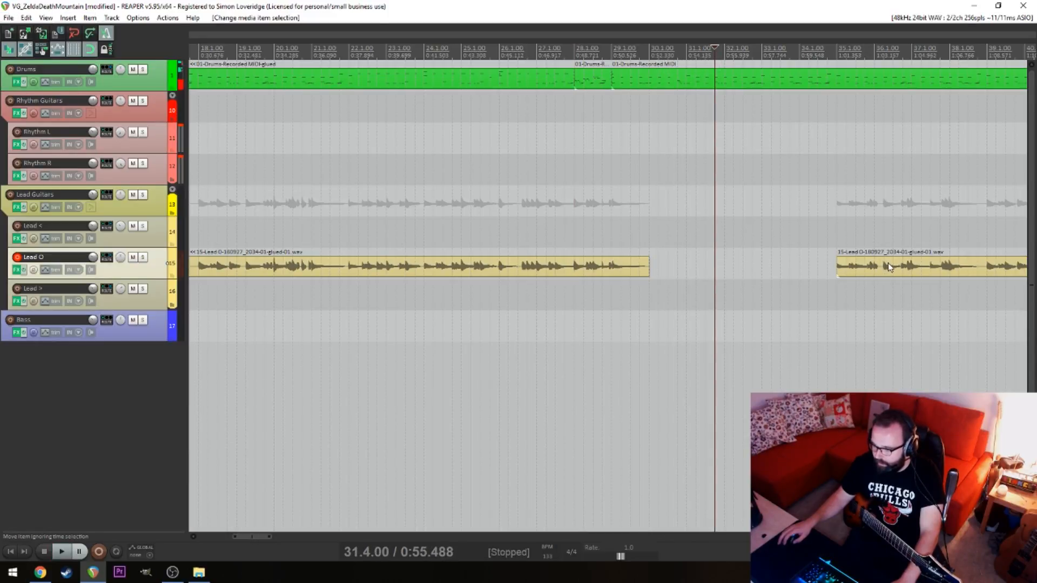
{"action": "left_click_drag", "start_coordinate": [890, 266], "coordinate": [692, 290]}
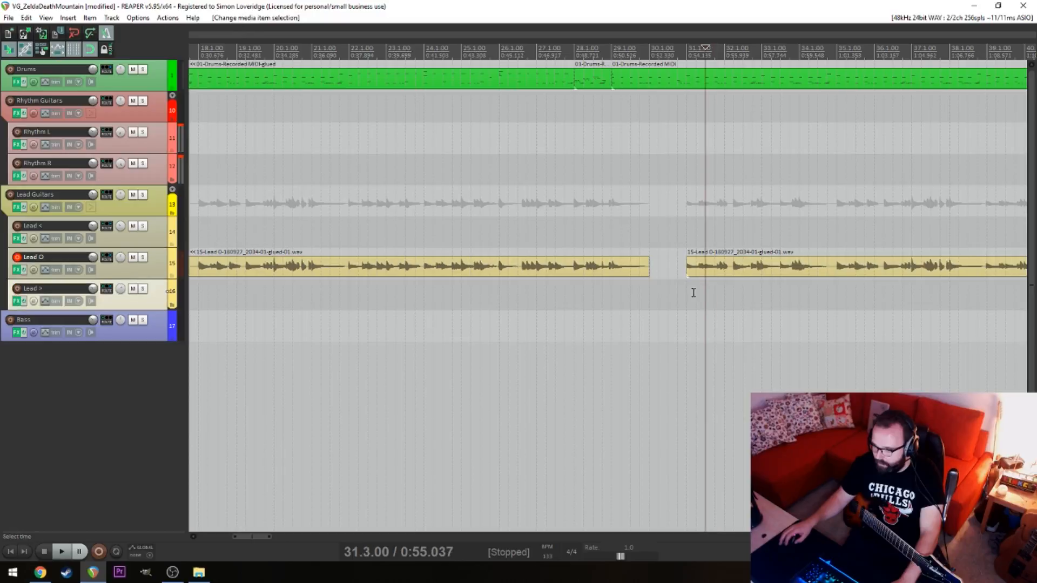
Copy the second Lead O item further along the same track and position the copy to start at 57.1.00
{"action": "scroll", "coordinate": [689, 292], "scroll_direction": "up", "scroll_amount": 2}
{"action": "scroll", "coordinate": [681, 267], "scroll_direction": "down", "scroll_amount": 10}
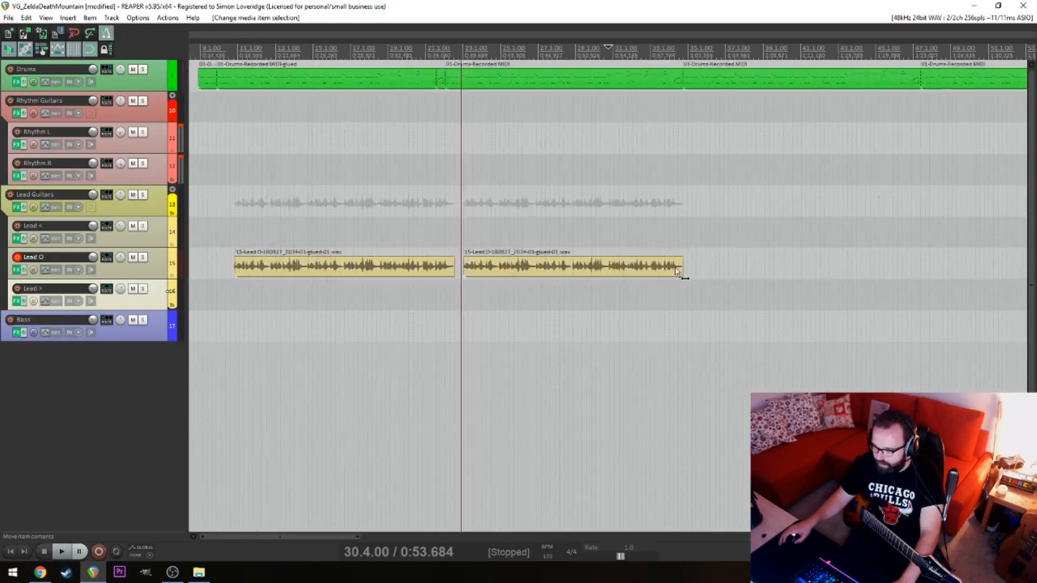
{"action": "scroll", "coordinate": [609, 270], "scroll_direction": "up", "scroll_amount": 3}
{"action": "left_click_drag", "start_coordinate": [352, 271], "coordinate": [478, 273]}
{"action": "scroll", "coordinate": [424, 309], "scroll_direction": "up", "scroll_amount": 8}
{"action": "key", "text": "alt+space"}
{"action": "left_click", "coordinate": [721, 269]}
{"action": "key", "text": "space"}
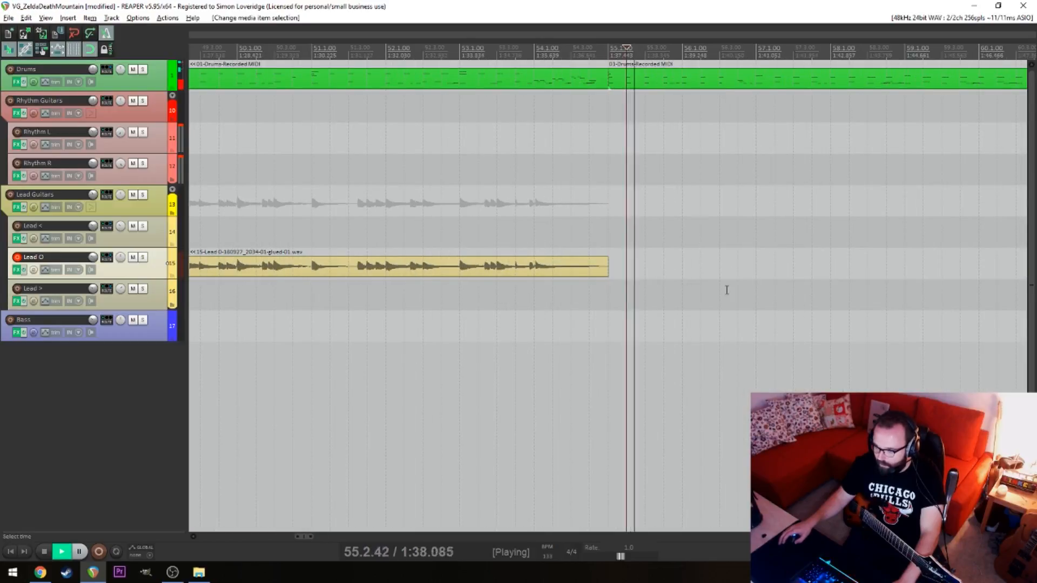
{"action": "scroll", "coordinate": [726, 292], "scroll_direction": "down", "scroll_amount": 4}
{"action": "left_click_drag", "start_coordinate": [739, 273], "coordinate": [656, 278]}
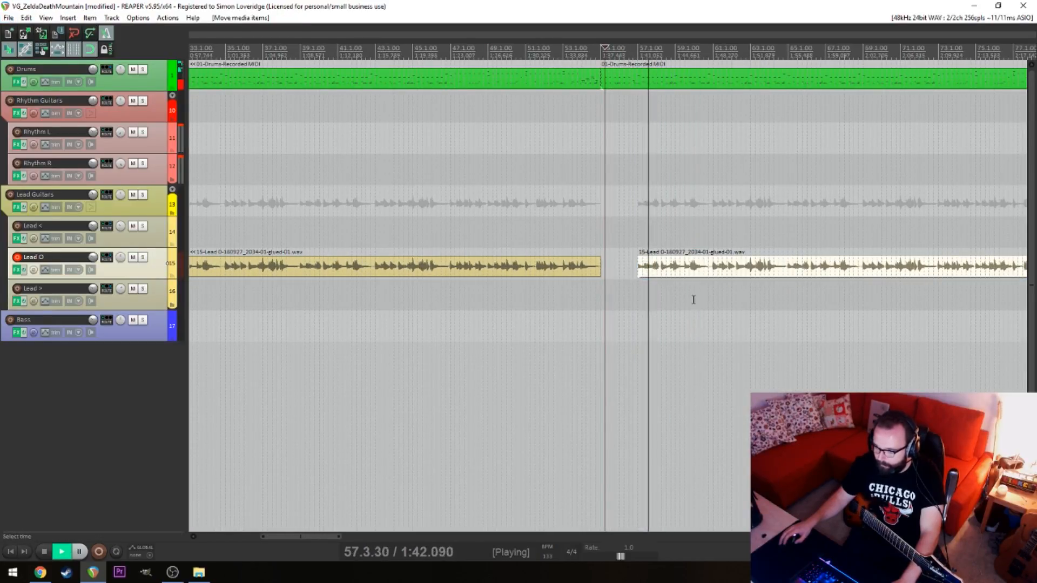
Play the opening of the third Lead O item and check its placement against the drum sections
{"action": "scroll", "coordinate": [666, 291], "scroll_direction": "down", "scroll_amount": 5}
{"action": "key", "text": "alt+space"}
{"action": "left_click", "coordinate": [451, 290]}
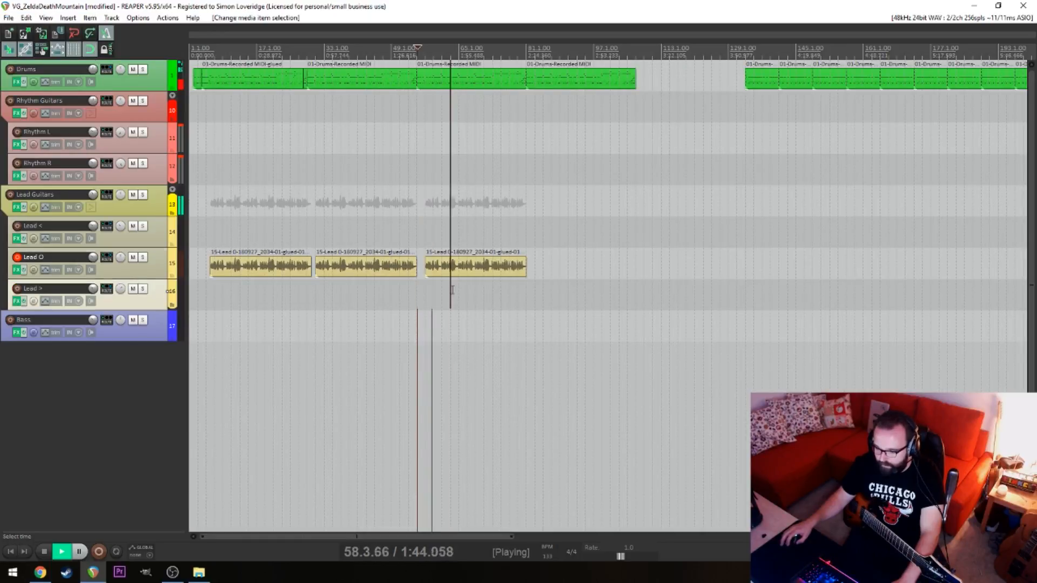
{"action": "key", "text": "space"}
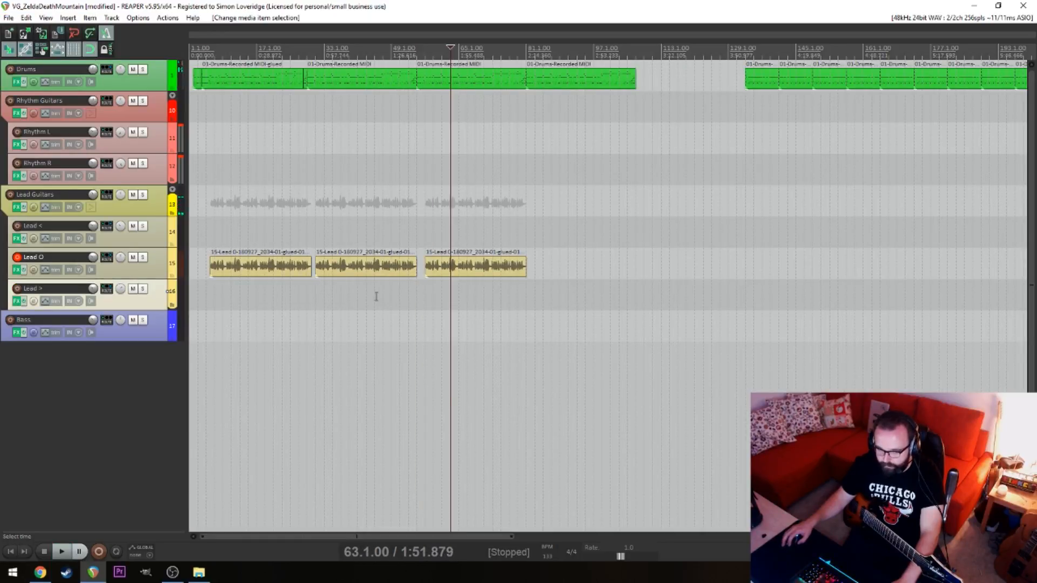
{"action": "left_click", "coordinate": [466, 300]}
{"action": "left_click", "coordinate": [478, 298]}
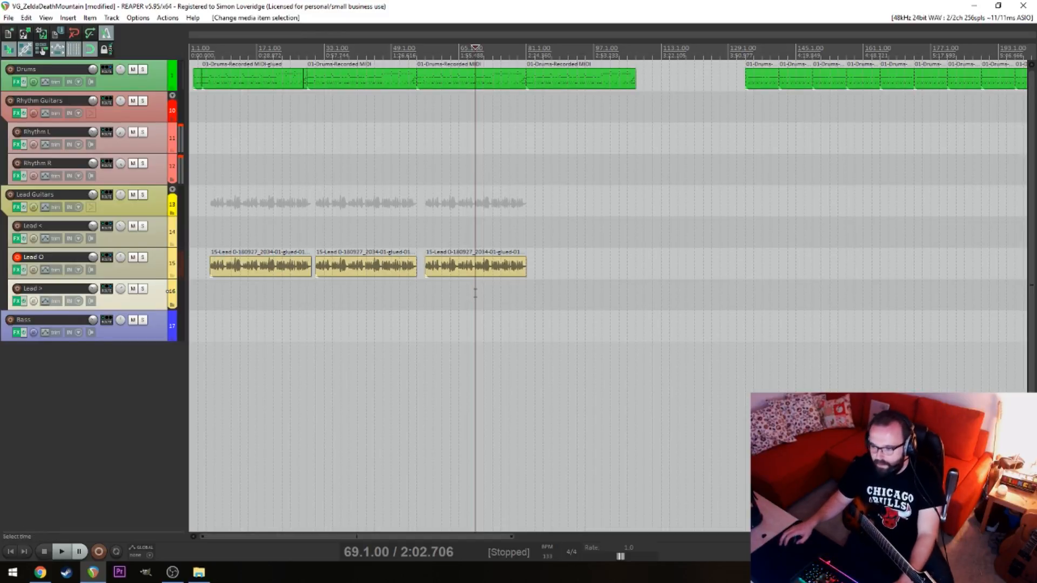
{"action": "left_click", "coordinate": [433, 290]}
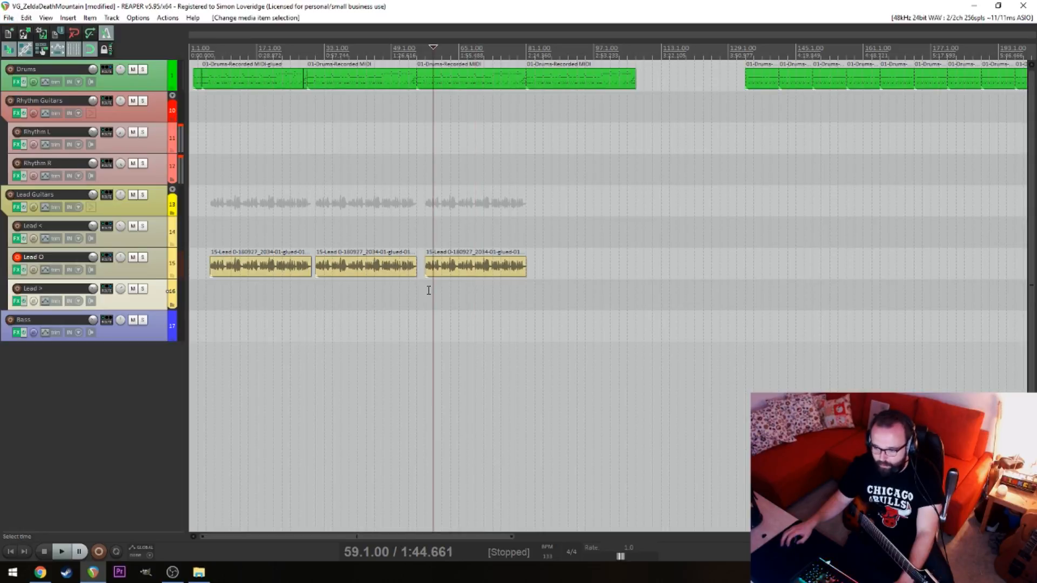
Extend the starts of the second and third Lead O items about a tenth of a beat earlier
{"action": "left_click", "coordinate": [424, 293]}
{"action": "scroll", "coordinate": [424, 294], "scroll_direction": "up", "scroll_amount": 3}
{"action": "left_click_drag", "start_coordinate": [592, 310], "coordinate": [619, 270]}
{"action": "left_click_drag", "start_coordinate": [410, 289], "coordinate": [426, 251]}
{"action": "left_click_drag", "start_coordinate": [366, 300], "coordinate": [412, 263]}
{"action": "key", "text": "Escape"}
{"action": "left_click_drag", "start_coordinate": [405, 312], "coordinate": [719, 224]}
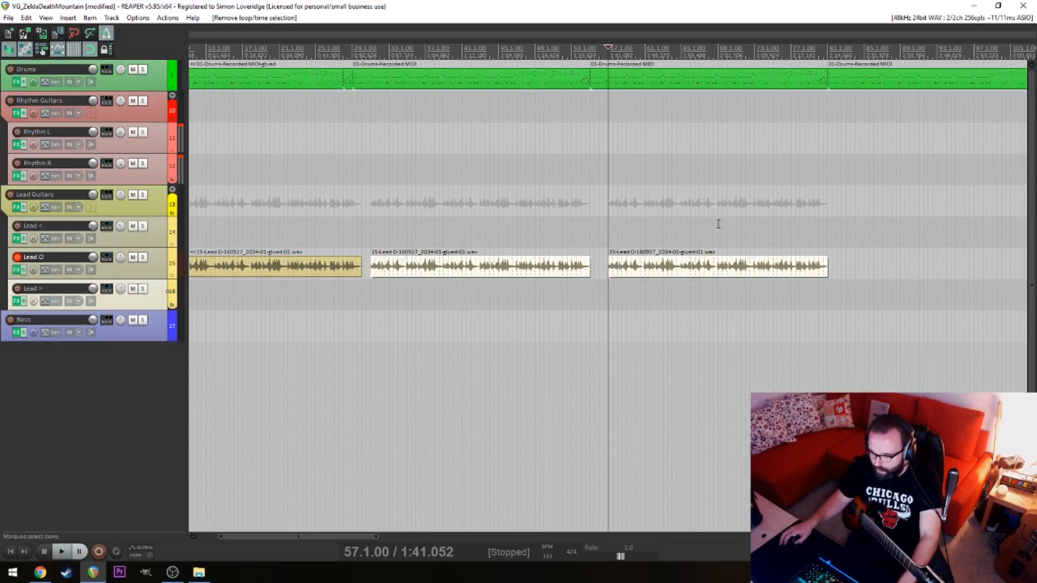
{"action": "scroll", "coordinate": [421, 294], "scroll_direction": "up", "scroll_amount": 6}
{"action": "key", "text": "alt"}
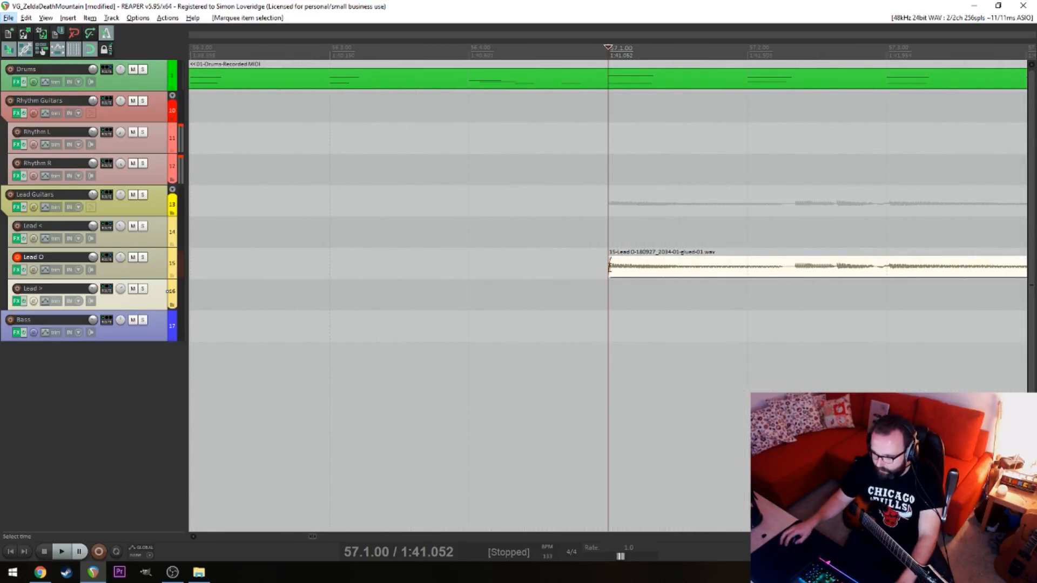
{"action": "mouse_move", "coordinate": [609, 266]}
{"action": "left_mouse_down"}
{"action": "mouse_move", "coordinate": [581, 268]}
{"action": "mouse_move", "coordinate": [594, 267]}
{"action": "left_mouse_up"}
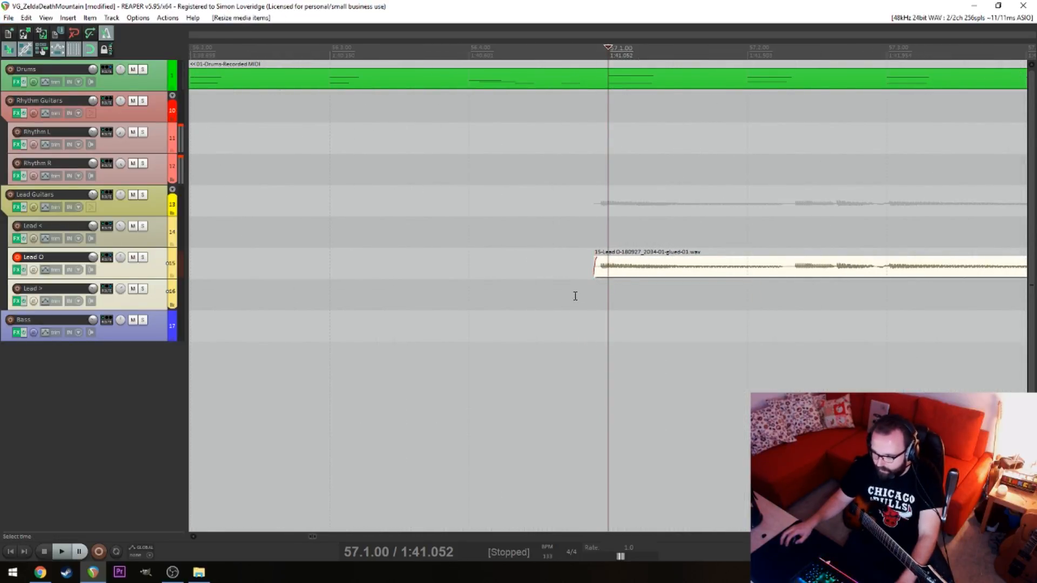
{"action": "left_click", "coordinate": [535, 294]}
{"action": "scroll", "coordinate": [540, 294], "scroll_direction": "down", "scroll_amount": 6}
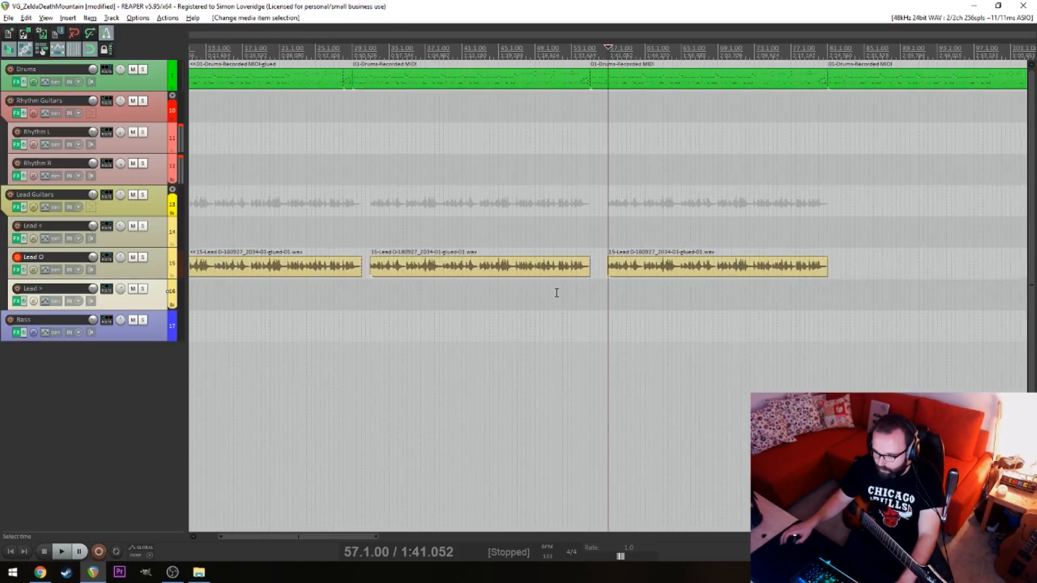
Return to the song's opening, then arm the Lead < track for recording and disarm Lead O
{"action": "scroll", "coordinate": [557, 293], "scroll_direction": "down", "scroll_amount": 3}
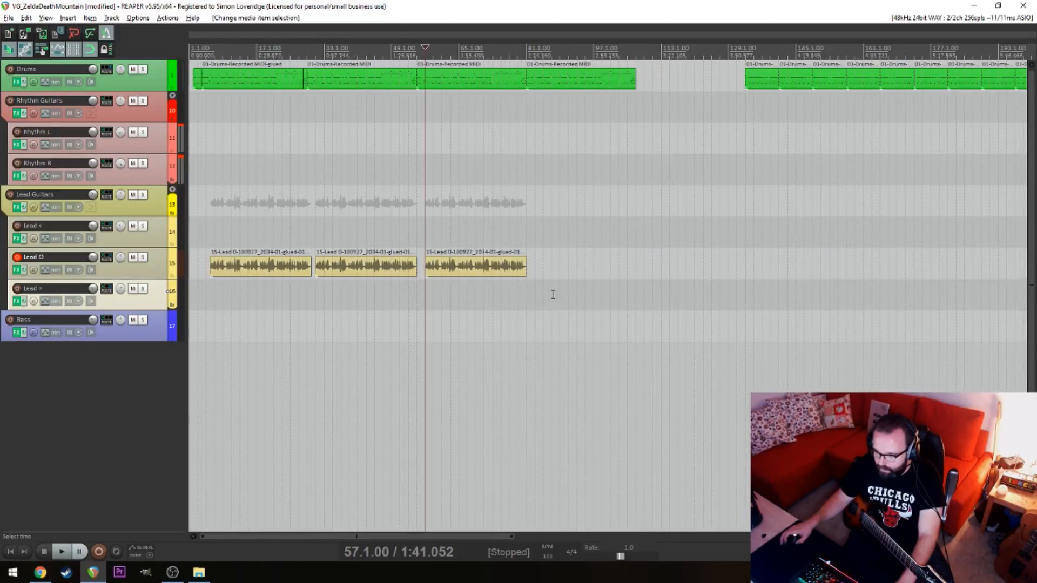
{"action": "left_click", "coordinate": [468, 293]}
{"action": "key", "text": "Home"}
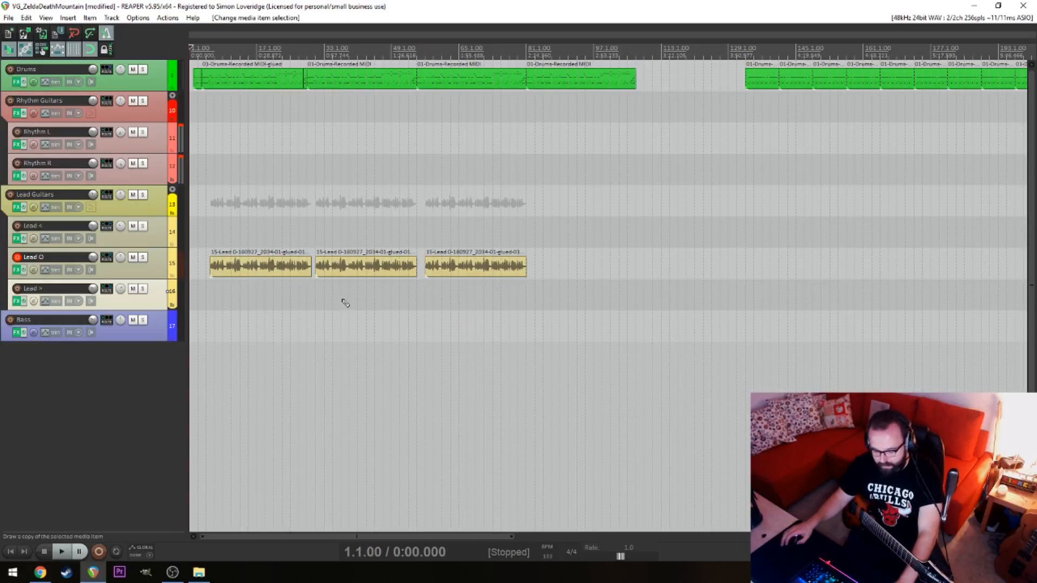
{"action": "left_click", "coordinate": [205, 298]}
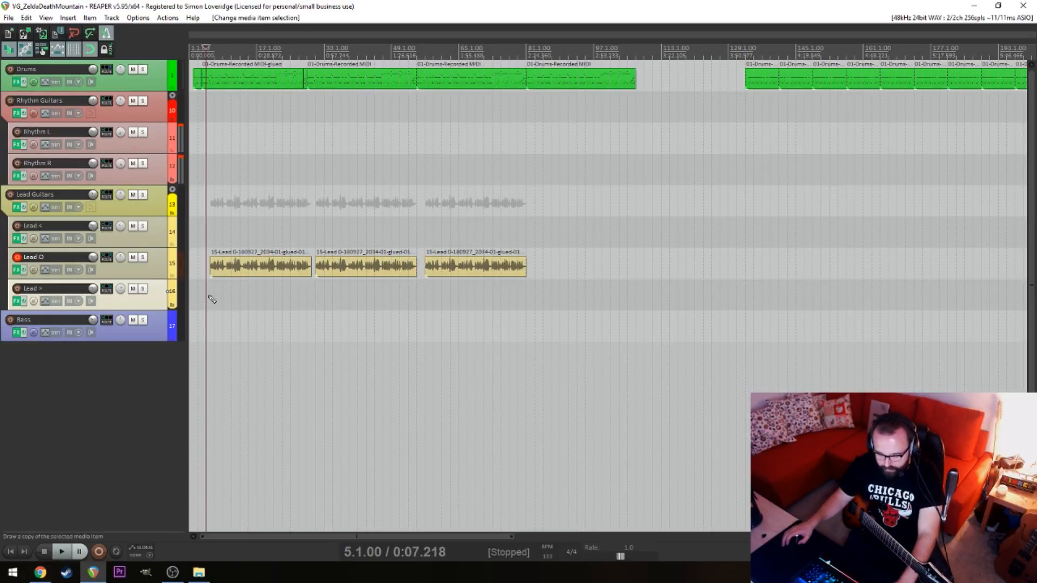
{"action": "scroll", "coordinate": [216, 297], "scroll_direction": "up", "scroll_amount": 3}
{"action": "left_click", "coordinate": [231, 237]}
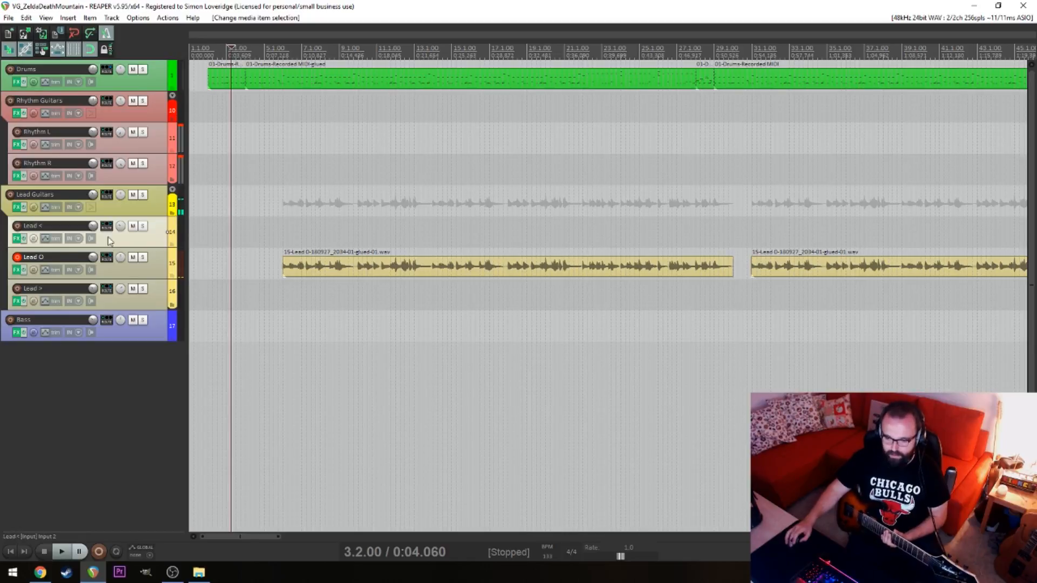
{"action": "left_click", "coordinate": [17, 226]}
{"action": "left_click", "coordinate": [17, 258]}
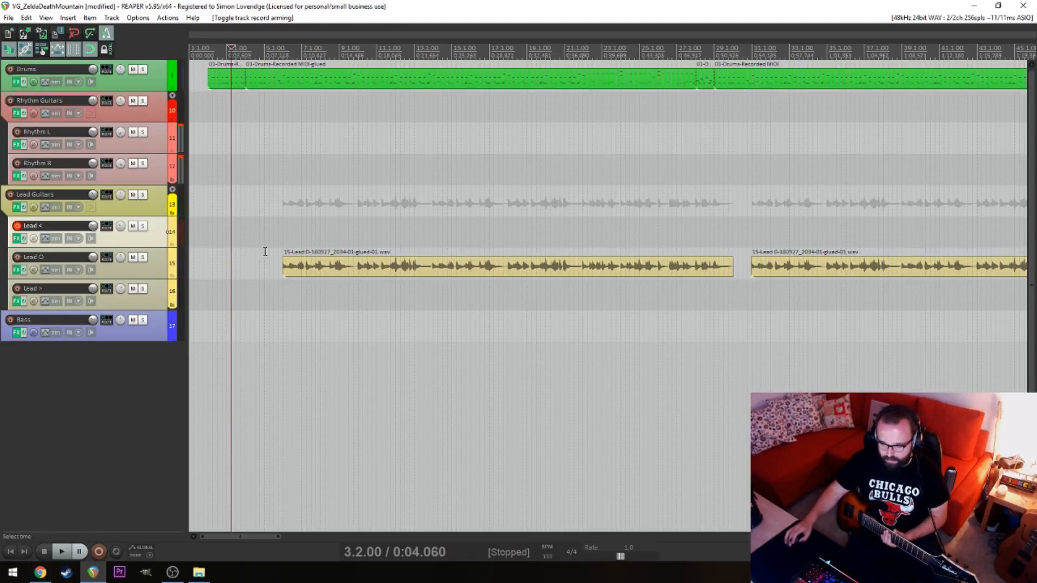
Try recording a guitar take on the Lead < track from 4.4.00 and discard it
{"action": "left_click", "coordinate": [260, 228]}
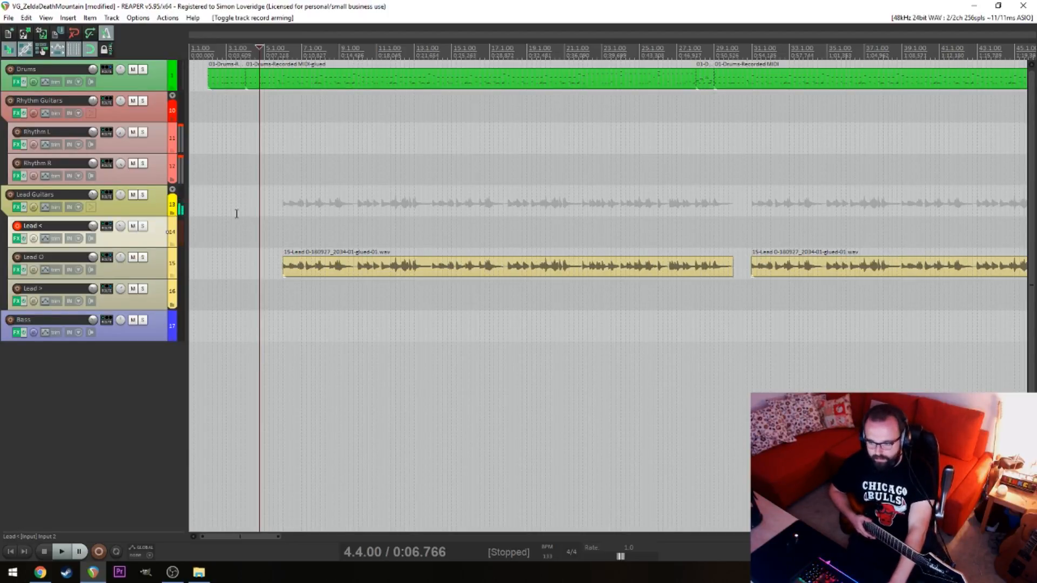
{"action": "key", "text": "ctrl+r"}
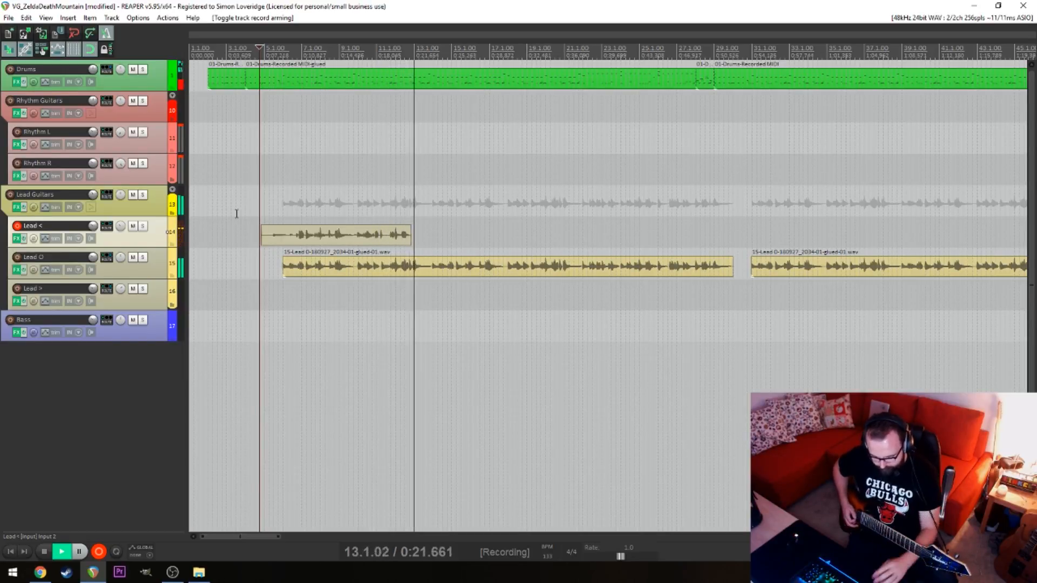
{"action": "key", "text": "space"}
{"action": "key", "text": "ctrl+z"}
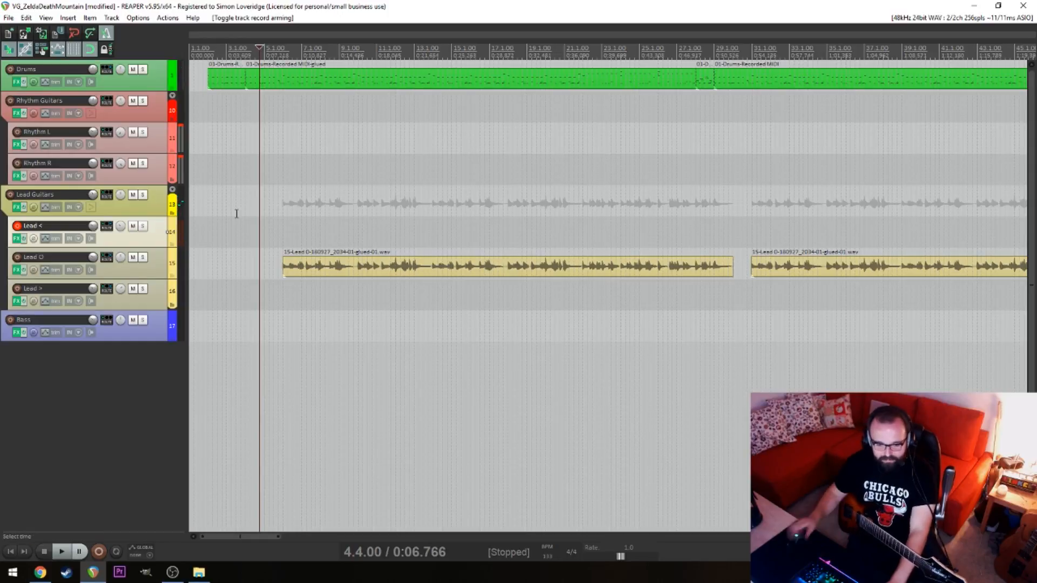
Play the song from 4.4.00 to rehearse the Lead < part against the Lead O phrase
{"action": "key", "text": "alt+Tab"}
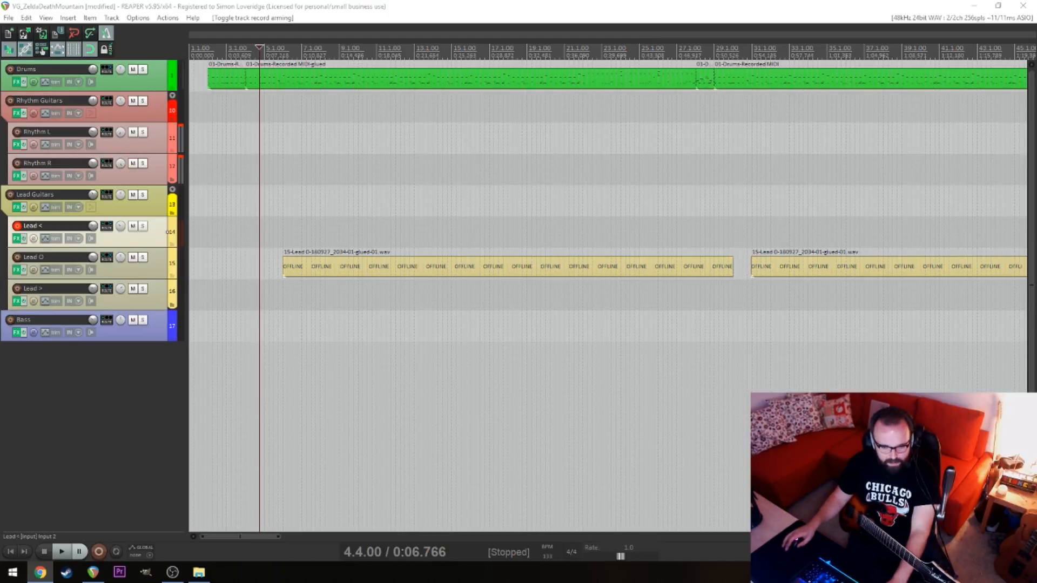
{"action": "left_click", "coordinate": [341, 411]}
{"action": "left_click", "coordinate": [259, 395]}
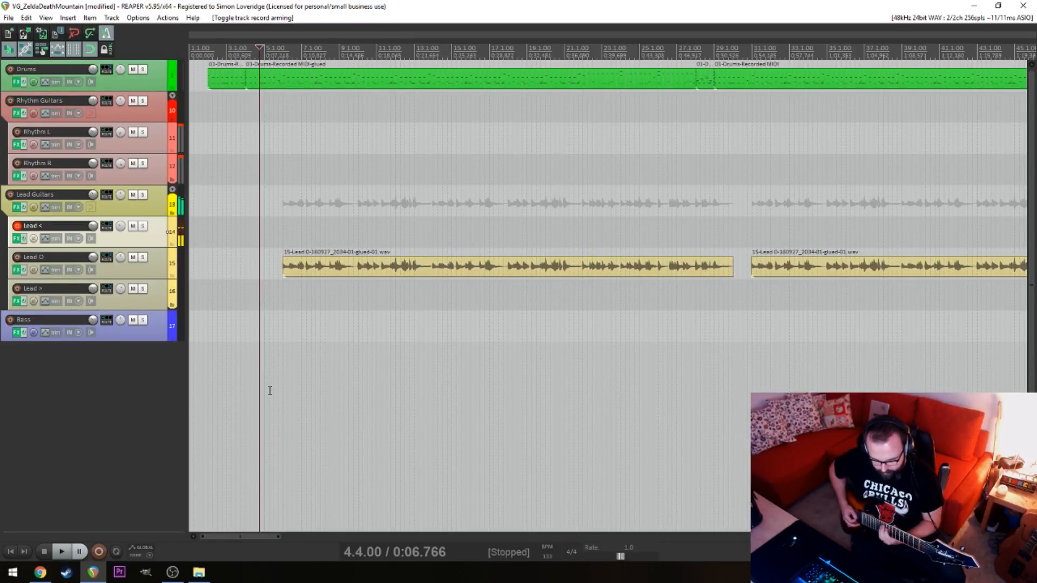
{"action": "key", "text": "space"}
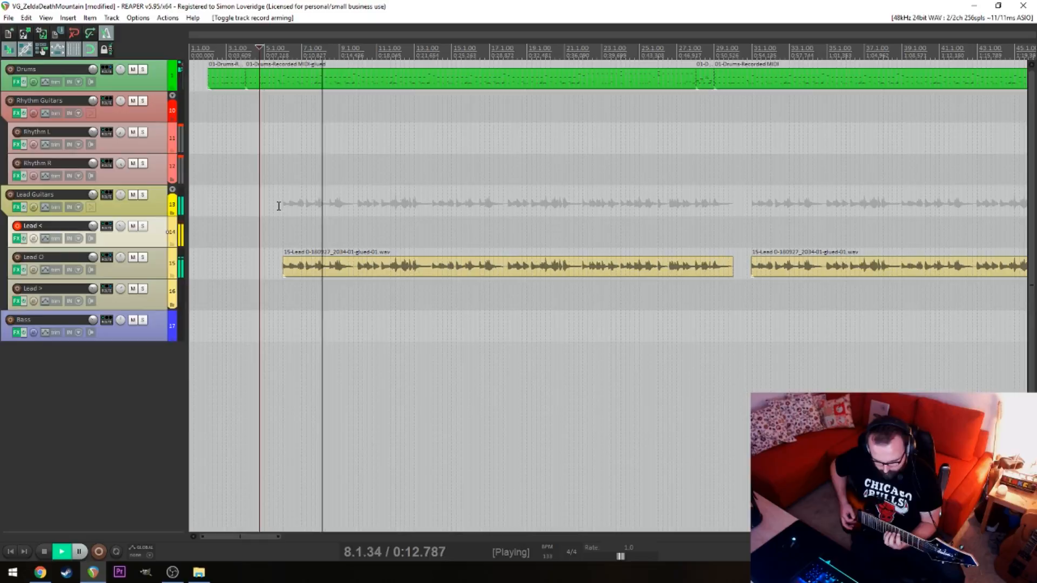
{"action": "key", "text": "space"}
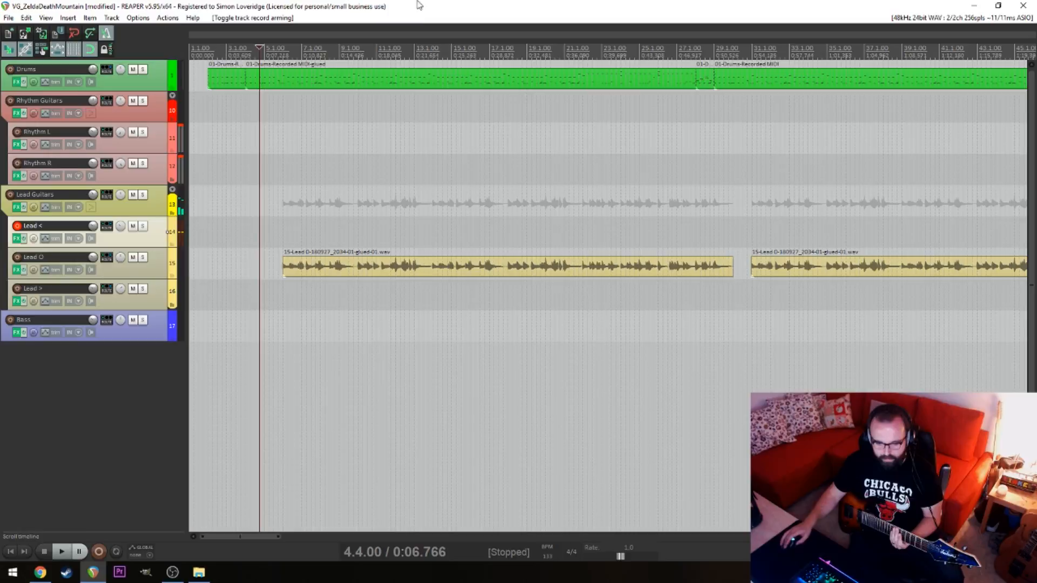
Try another recording on the Lead < track from 4.2.00 and undo the take
{"action": "left_click", "coordinate": [248, 207]}
{"action": "key", "text": "ctrl+r"}
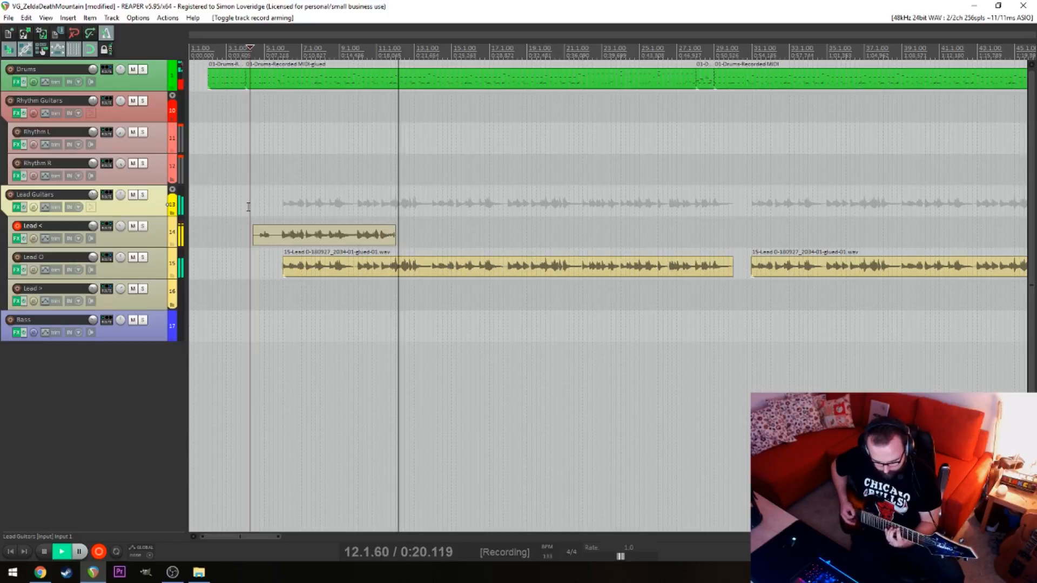
{"action": "key", "text": "space"}
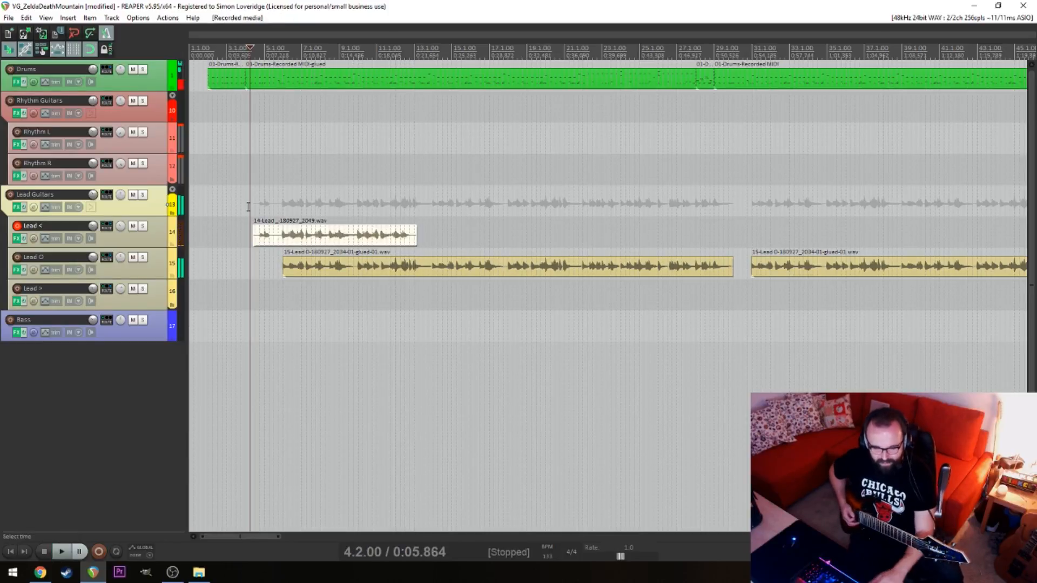
{"action": "key", "text": "ctrl+z"}
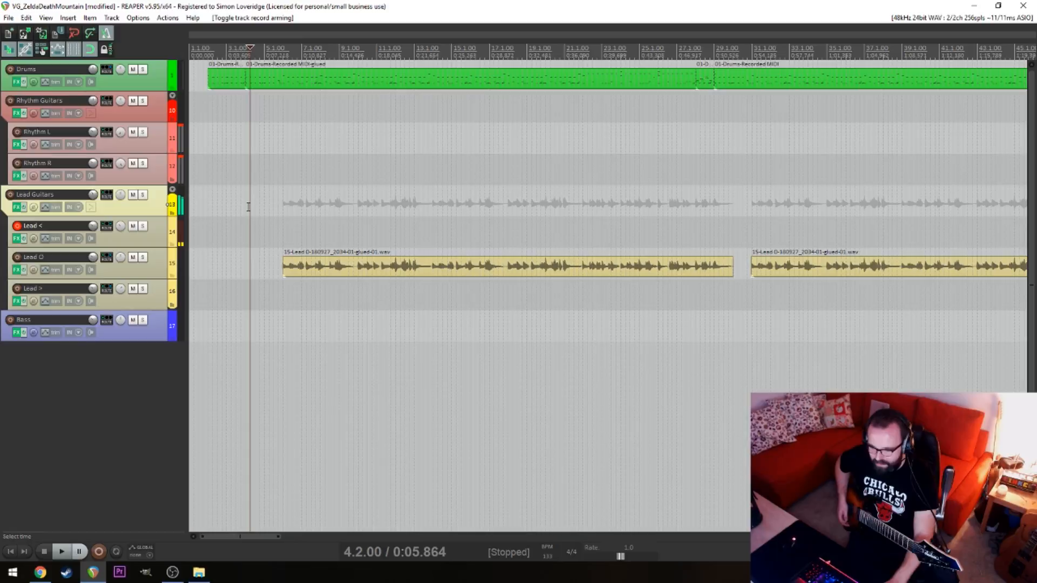
{"action": "left_click", "coordinate": [278, 220]}
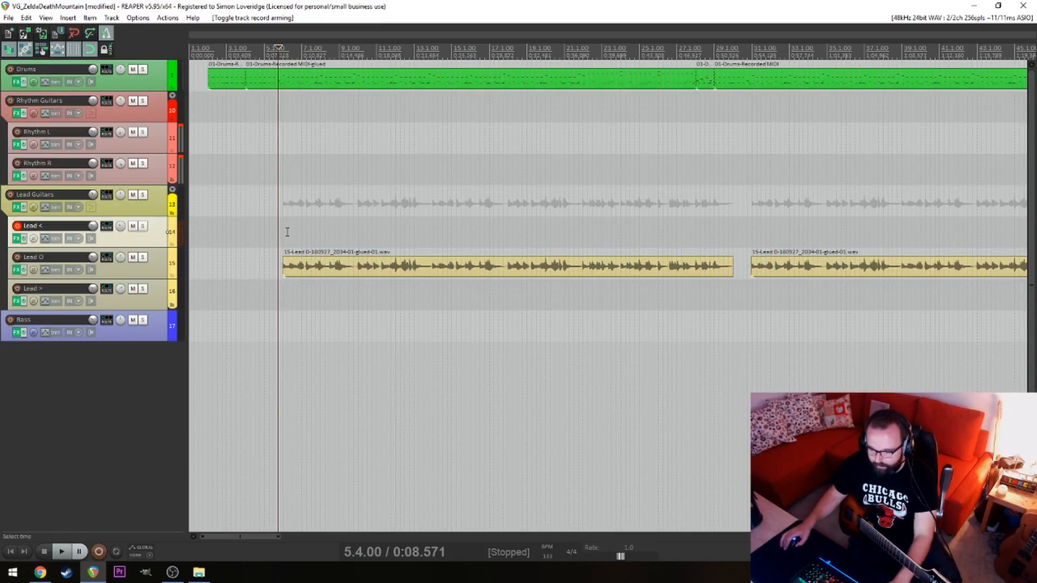
{"action": "left_click", "coordinate": [269, 232]}
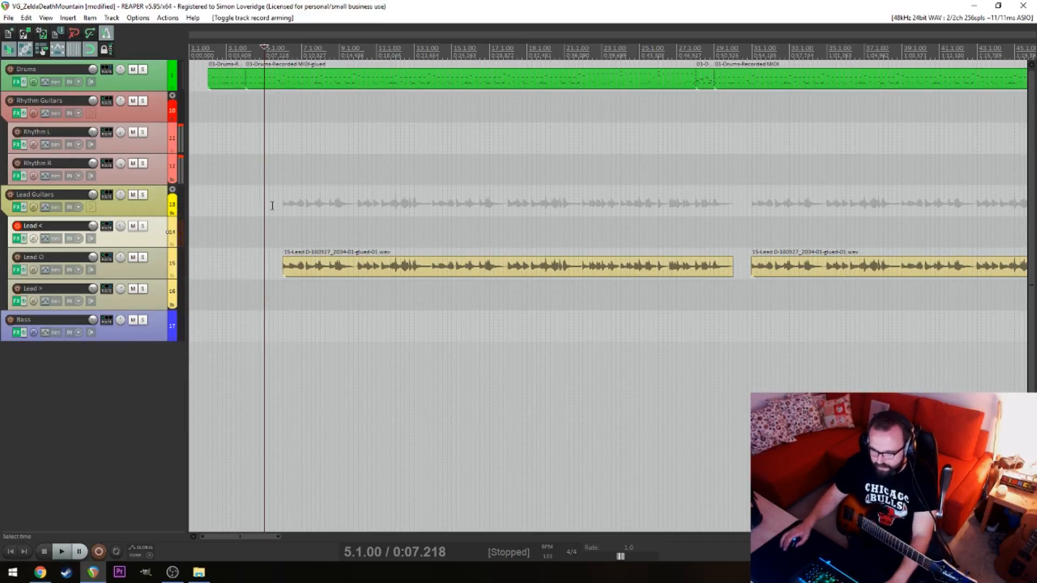
{"action": "left_click", "coordinate": [272, 206]}
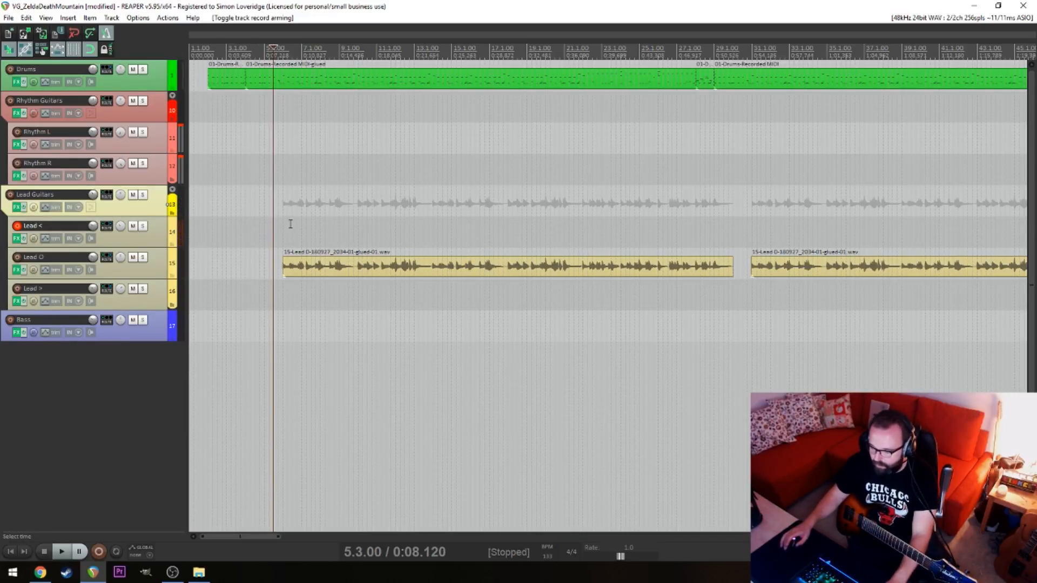
{"action": "left_click", "coordinate": [264, 218]}
{"action": "left_click", "coordinate": [233, 222]}
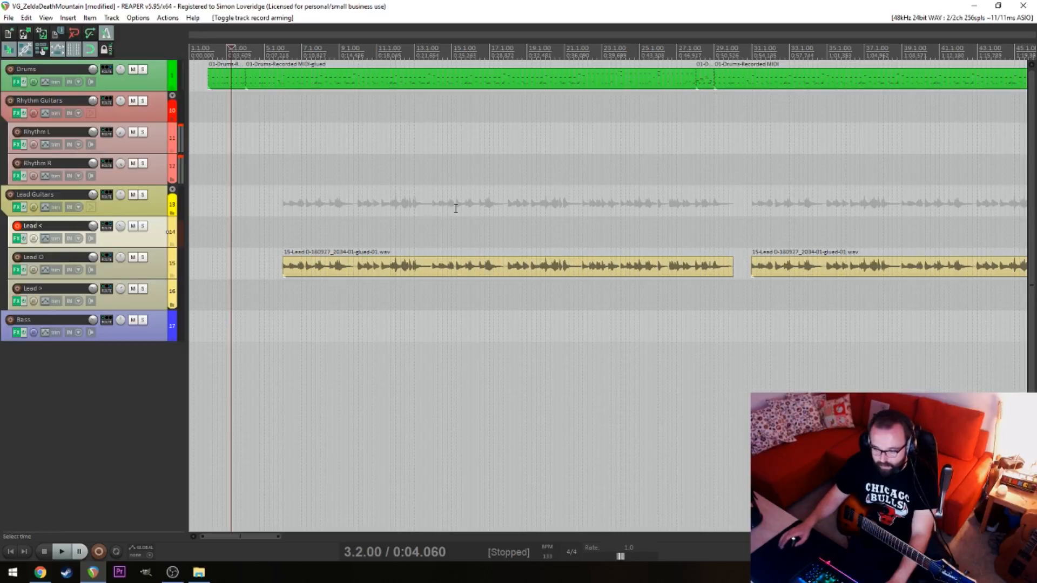
Play from 132.4.00 over the spare drum loops and record a guitar take on the Lead < track
{"action": "scroll", "coordinate": [459, 215], "scroll_direction": "down", "scroll_amount": 10}
{"action": "left_click", "coordinate": [242, 244]}
{"action": "scroll", "coordinate": [242, 244], "scroll_direction": "up", "scroll_amount": 10}
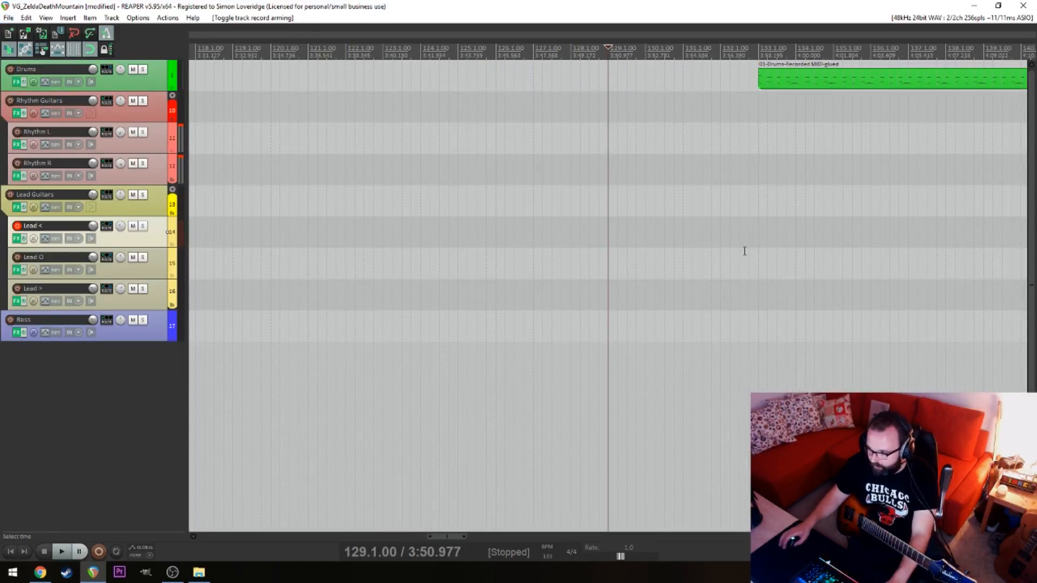
{"action": "left_click", "coordinate": [744, 252]}
{"action": "left_click", "coordinate": [687, 282]}
{"action": "left_click", "coordinate": [747, 277]}
{"action": "key", "text": "space"}
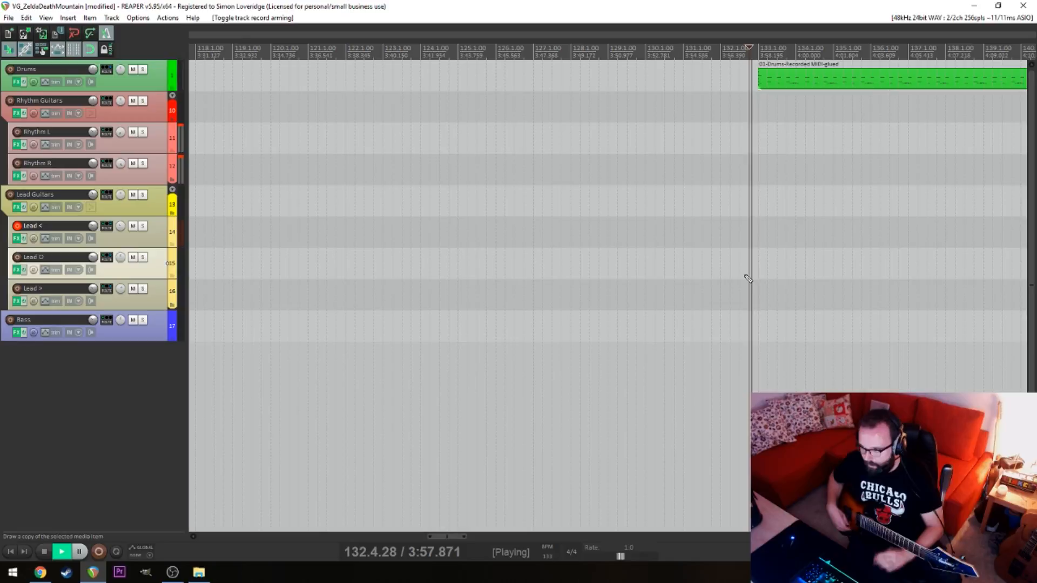
{"action": "key", "text": "ctrl+r"}
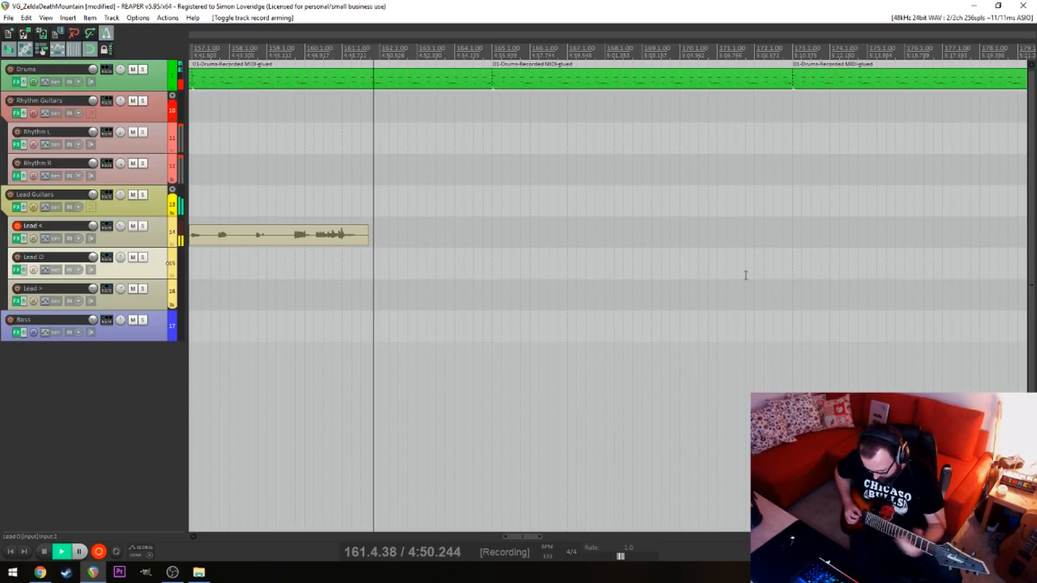
{"action": "key", "text": "space"}
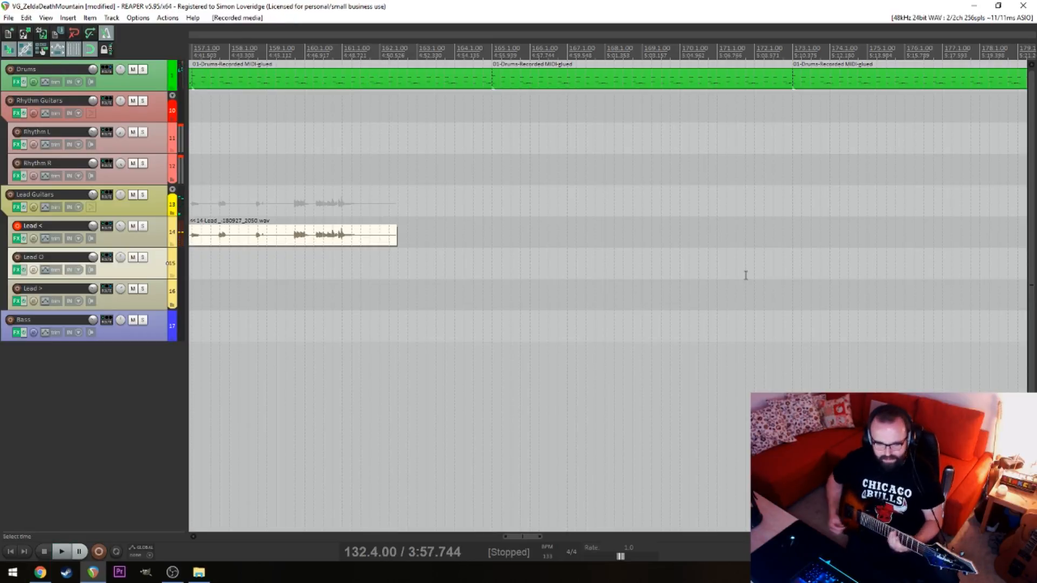
{"action": "left_click", "coordinate": [266, 288]}
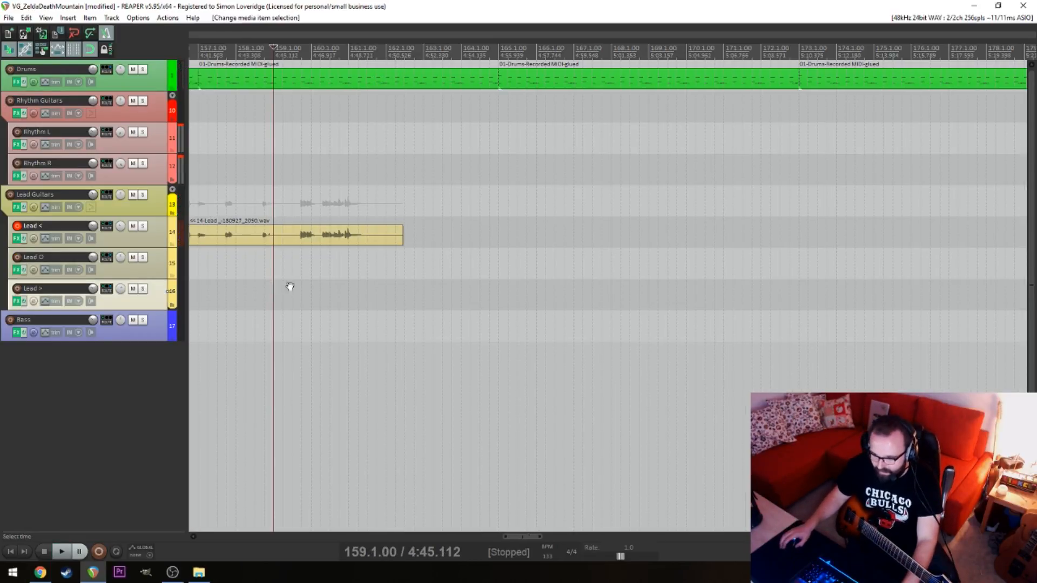
Examine the recorded Lead < take up close, focusing on its closing phrase around 159.4.00
{"action": "scroll", "coordinate": [480, 294], "scroll_direction": "up", "scroll_amount": 5}
{"action": "scroll", "coordinate": [543, 291], "scroll_direction": "down", "scroll_amount": 4}
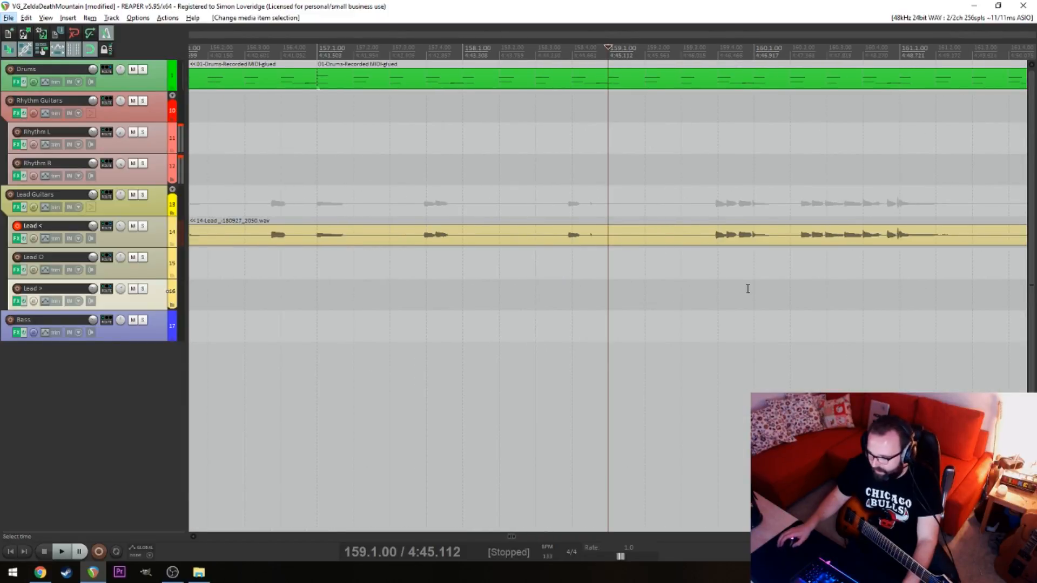
{"action": "left_click", "coordinate": [789, 290]}
{"action": "scroll", "coordinate": [789, 289], "scroll_direction": "up", "scroll_amount": 2}
{"action": "left_click_drag", "start_coordinate": [508, 230], "coordinate": [510, 252]}
{"action": "left_click", "coordinate": [464, 270]}
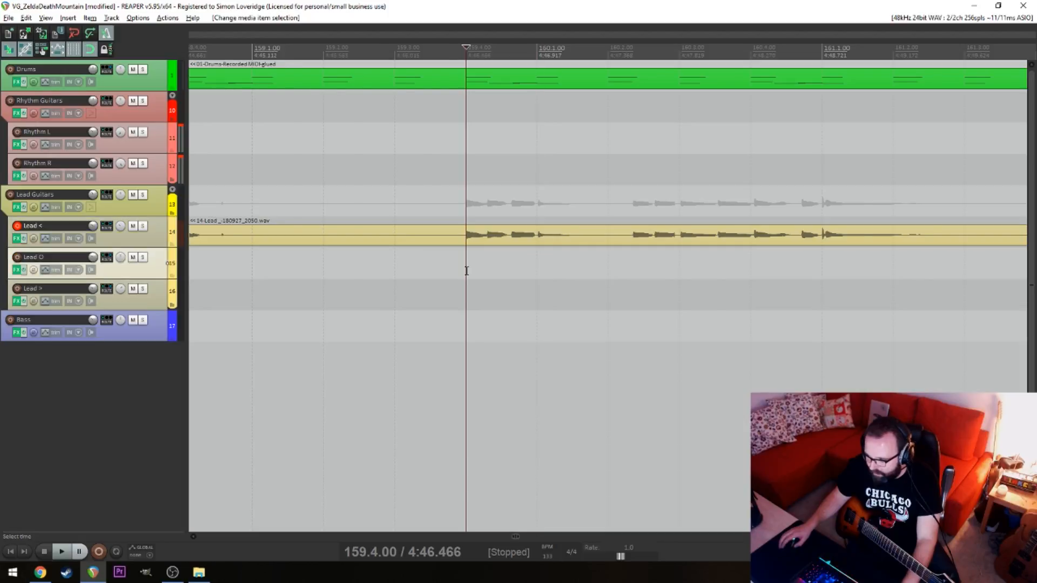
{"action": "scroll", "coordinate": [448, 275], "scroll_direction": "down", "scroll_amount": 4}
{"action": "left_click", "coordinate": [243, 260]}
{"action": "left_click_drag", "start_coordinate": [243, 259], "coordinate": [512, 270]}
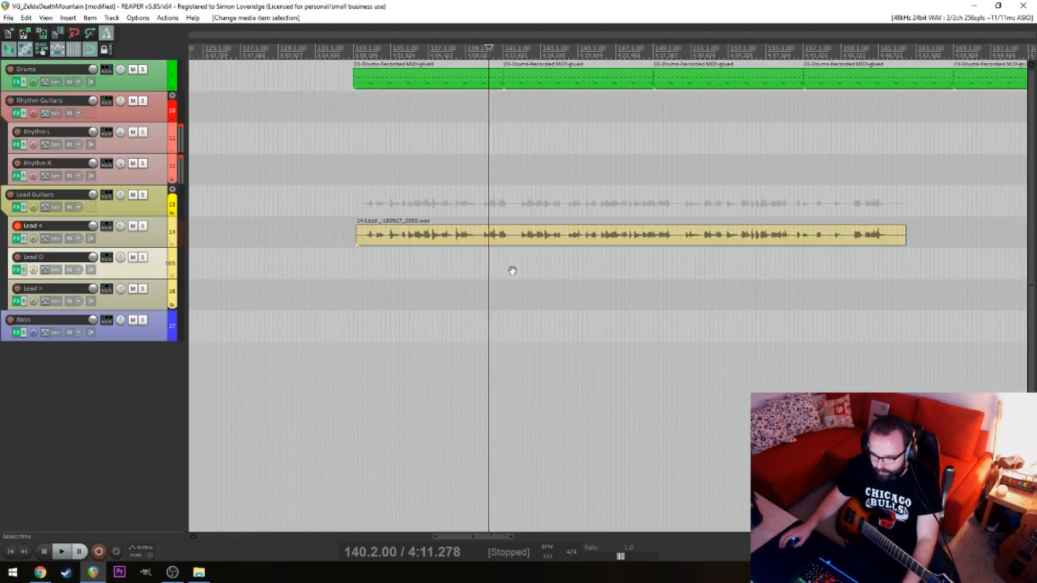
Play the new Lead < take from its beginning to find where the first usable phrase starts
{"action": "left_click", "coordinate": [352, 281]}
{"action": "left_click", "coordinate": [384, 276]}
{"action": "key", "text": "space"}
{"action": "scroll", "coordinate": [432, 292], "scroll_direction": "up", "scroll_amount": 8}
{"action": "scroll", "coordinate": [591, 285], "scroll_direction": "up", "scroll_amount": 2}
{"action": "scroll", "coordinate": [633, 288], "scroll_direction": "down", "scroll_amount": 6}
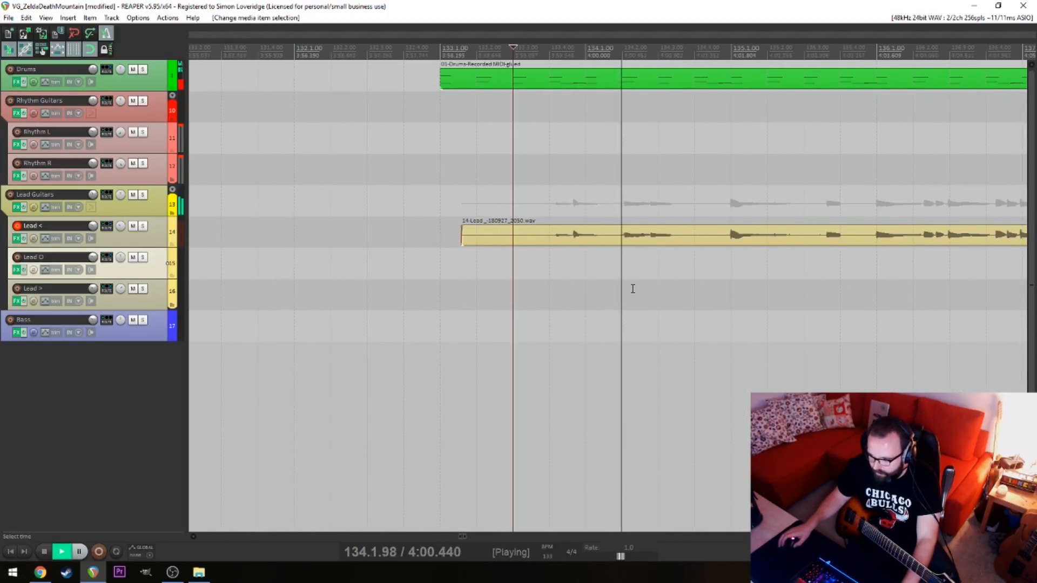
{"action": "left_click_drag", "start_coordinate": [684, 268], "coordinate": [551, 264]}
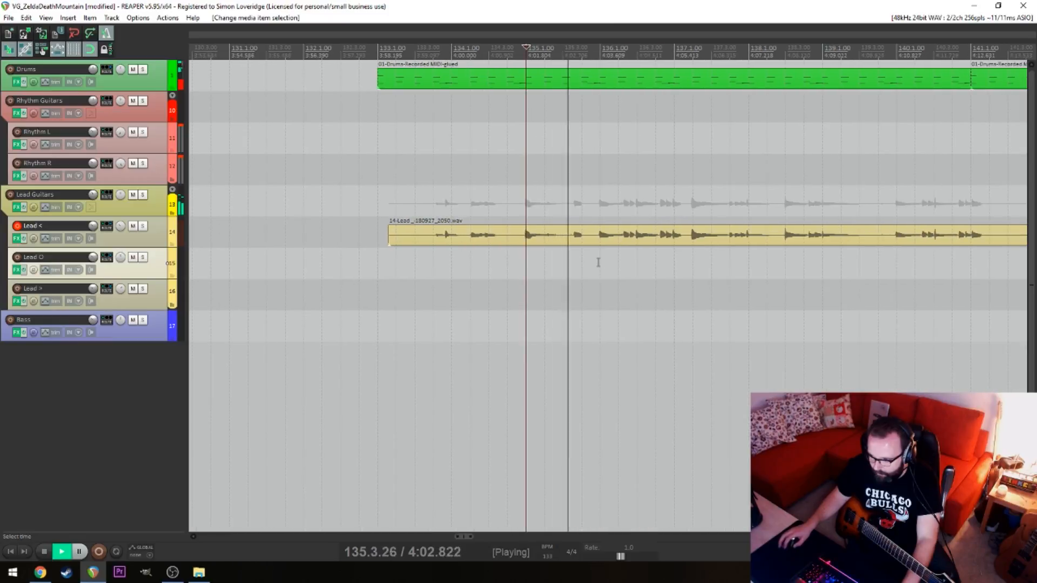
{"action": "left_click", "coordinate": [601, 262]}
{"action": "left_click_drag", "start_coordinate": [671, 267], "coordinate": [516, 267]}
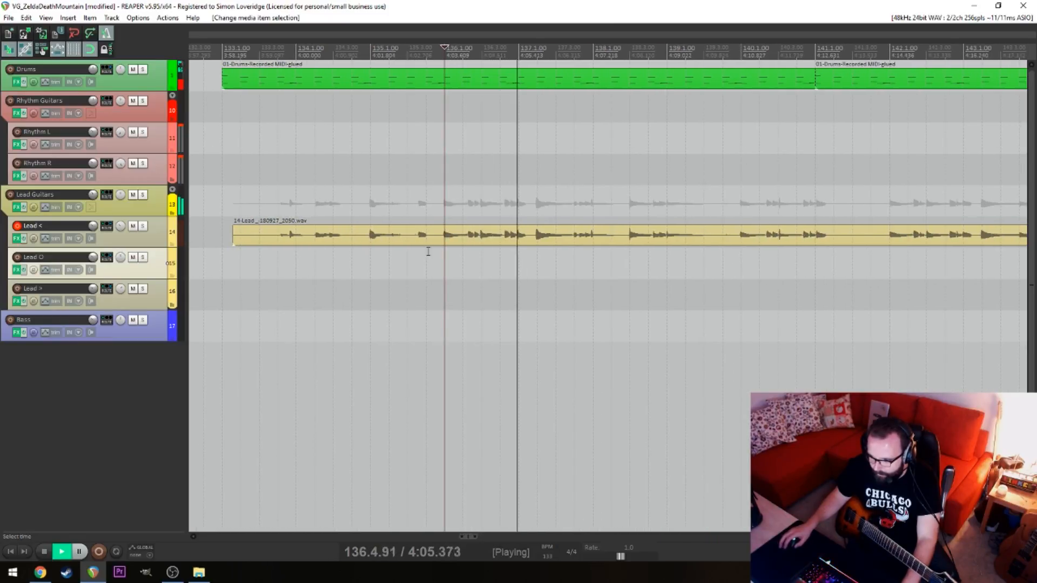
Split the Lead < take at 136.1.00 and delete the part before it
{"action": "left_click", "coordinate": [412, 249]}
{"action": "key", "text": "s"}
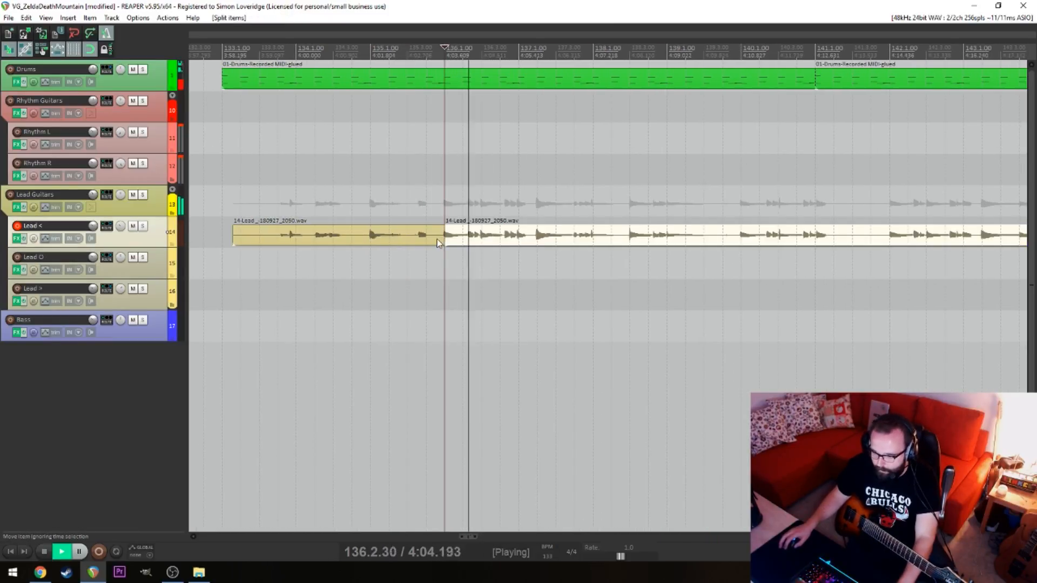
{"action": "left_click", "coordinate": [437, 242]}
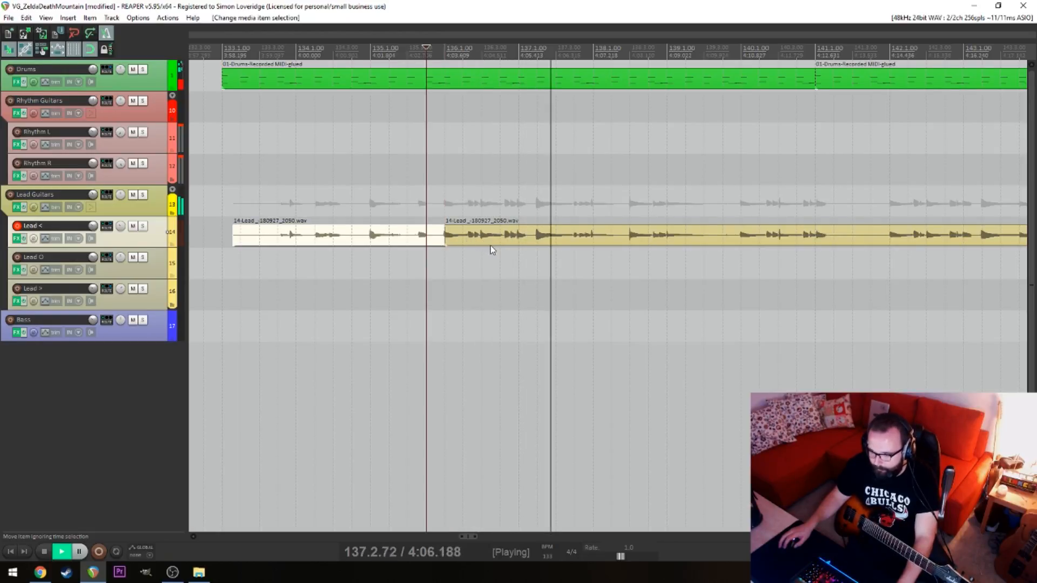
{"action": "key", "text": "Delete"}
Cut the Lead < section from 140.1.00 to 142.1.00 and move the remaining take up to 140.1.00
{"action": "scroll", "coordinate": [508, 264], "scroll_direction": "right", "scroll_amount": 3}
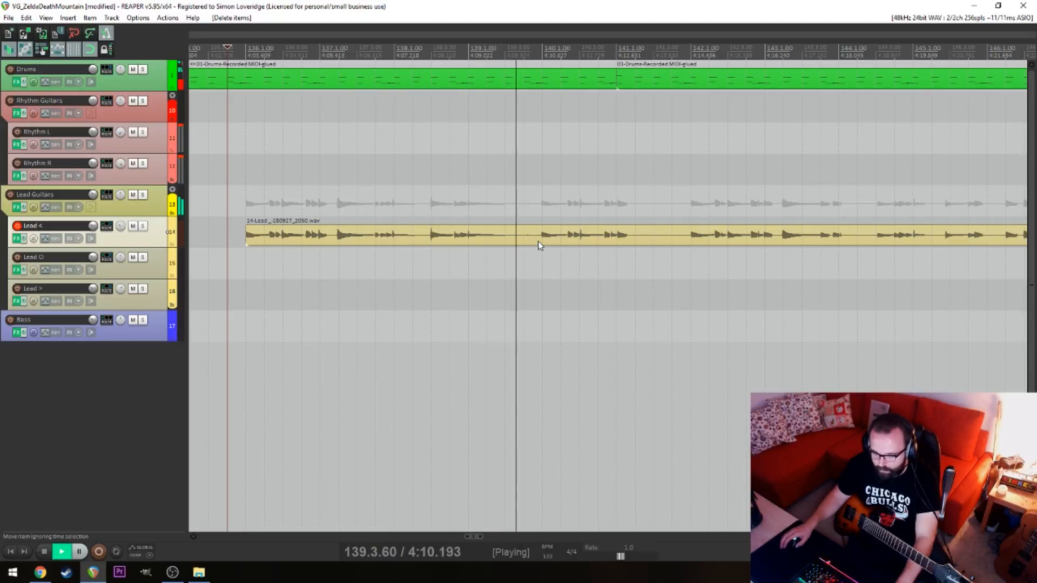
{"action": "scroll", "coordinate": [628, 292], "scroll_direction": "right", "scroll_amount": 3}
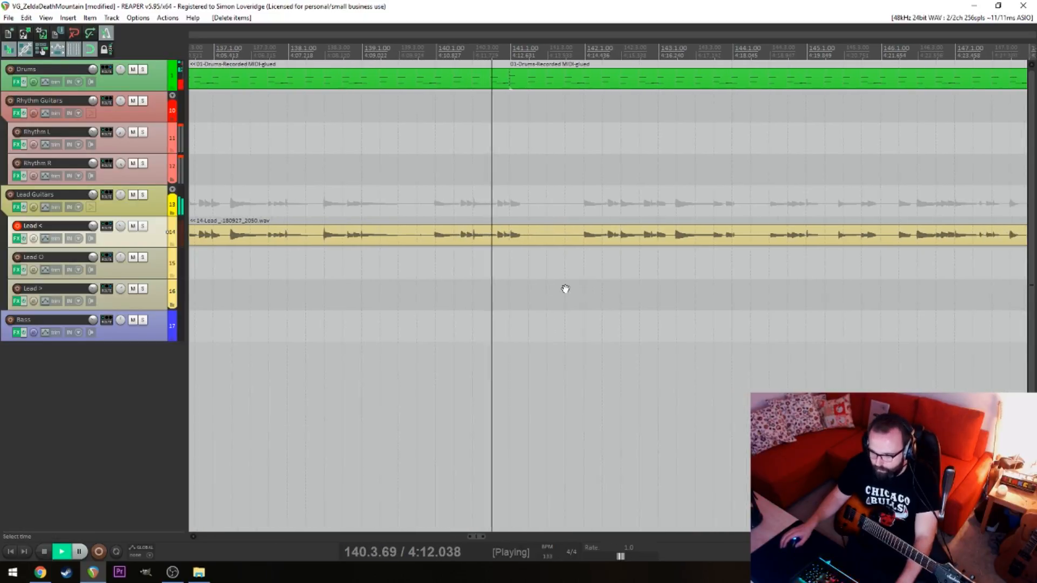
{"action": "left_click", "coordinate": [429, 240]}
{"action": "key", "text": "s"}
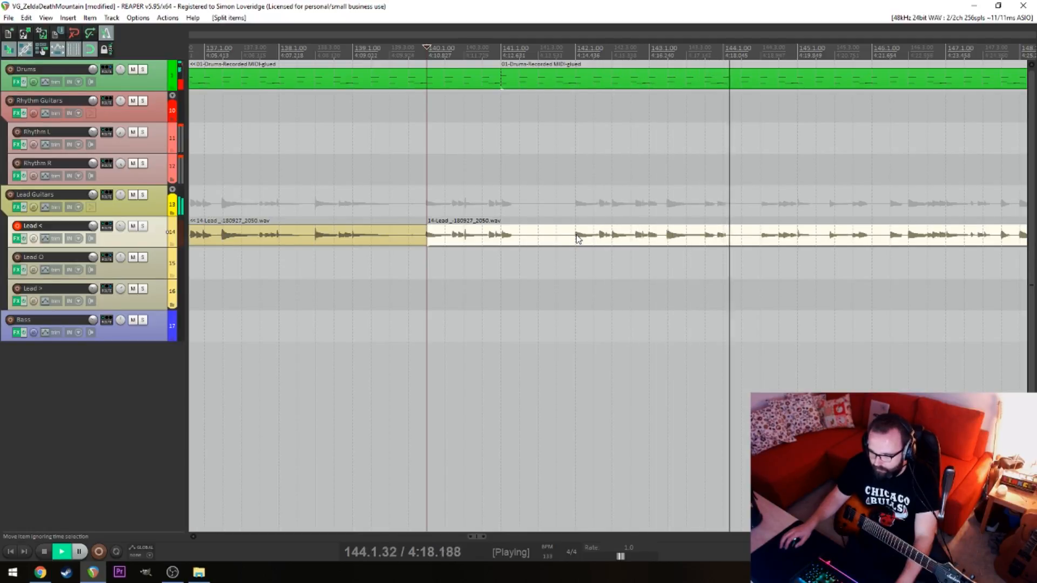
{"action": "left_click", "coordinate": [578, 239]}
{"action": "key", "text": "space"}
{"action": "left_click", "coordinate": [538, 238]}
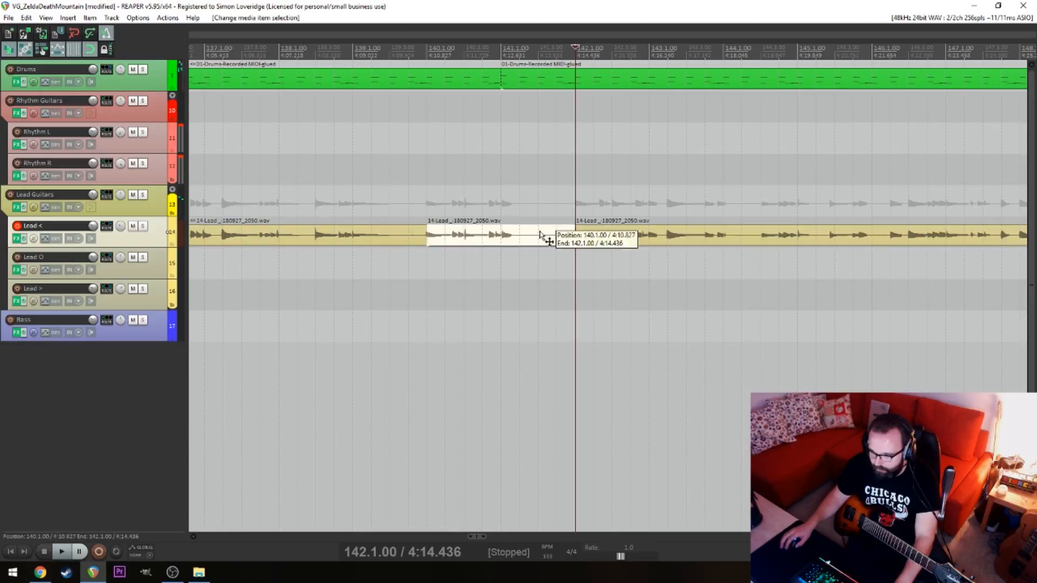
{"action": "key", "text": "Delete"}
{"action": "left_click_drag", "start_coordinate": [593, 229], "coordinate": [445, 230]}
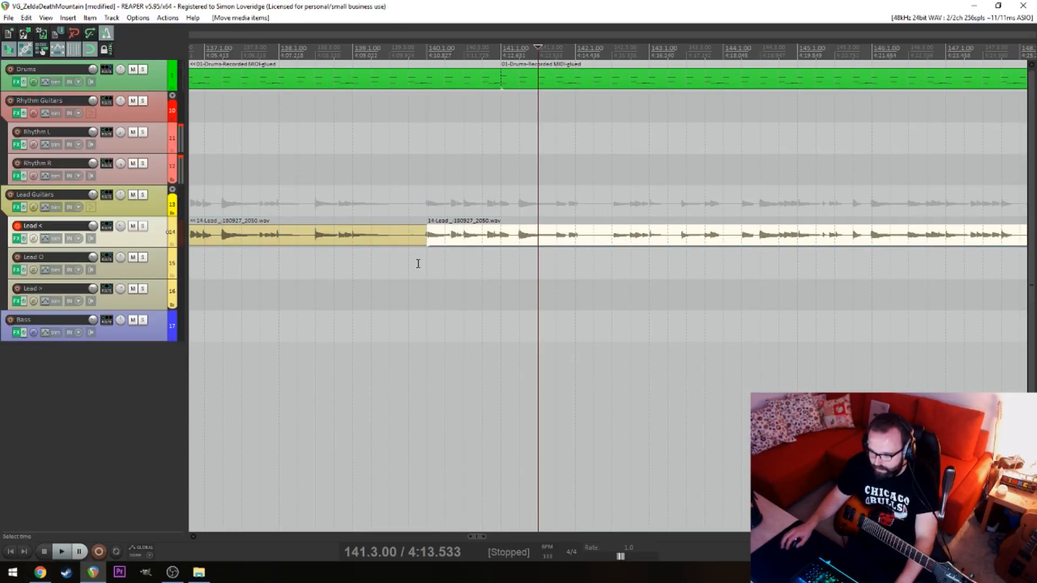
Play across the join at 140.1.00 and split the second Lead < item at 141.4.00
{"action": "left_click", "coordinate": [419, 262]}
{"action": "key", "text": "space"}
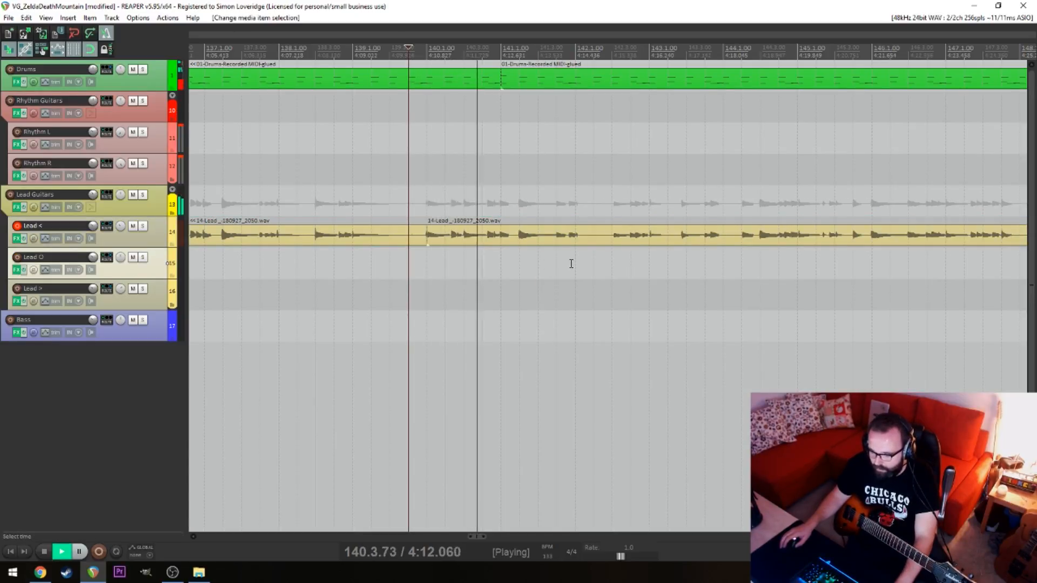
{"action": "key", "text": "space"}
{"action": "left_click", "coordinate": [473, 242]}
{"action": "key", "text": "s"}
Replace everything after 141.4.00 on Lead < with the closing phrase split from the end of the take
{"action": "scroll", "coordinate": [479, 254], "scroll_direction": "right", "scroll_amount": 3}
{"action": "scroll", "coordinate": [565, 262], "scroll_direction": "down", "scroll_amount": 5}
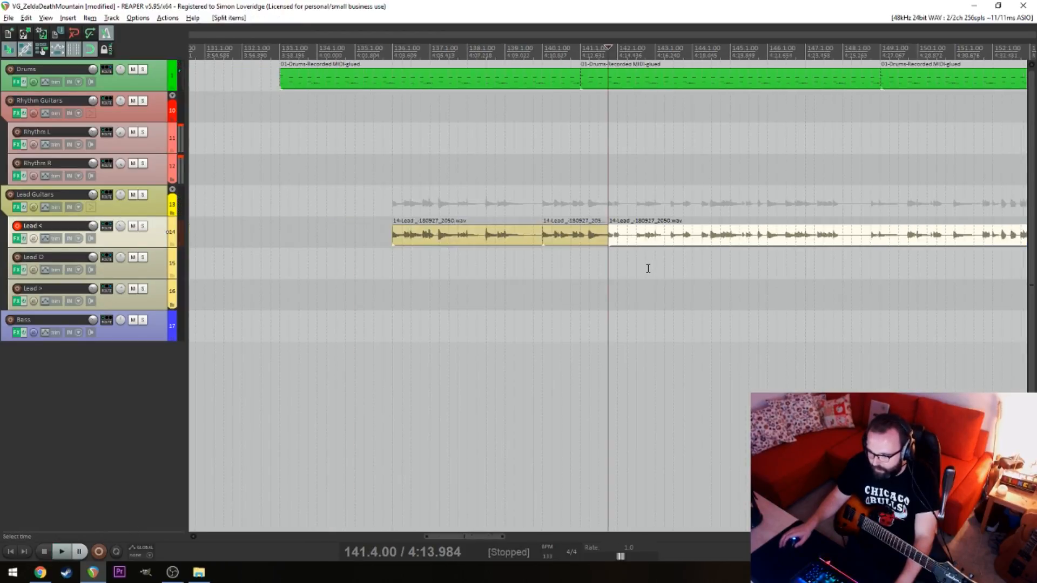
{"action": "key", "text": "alt"}
{"action": "left_click", "coordinate": [909, 263]}
{"action": "key", "text": "space"}
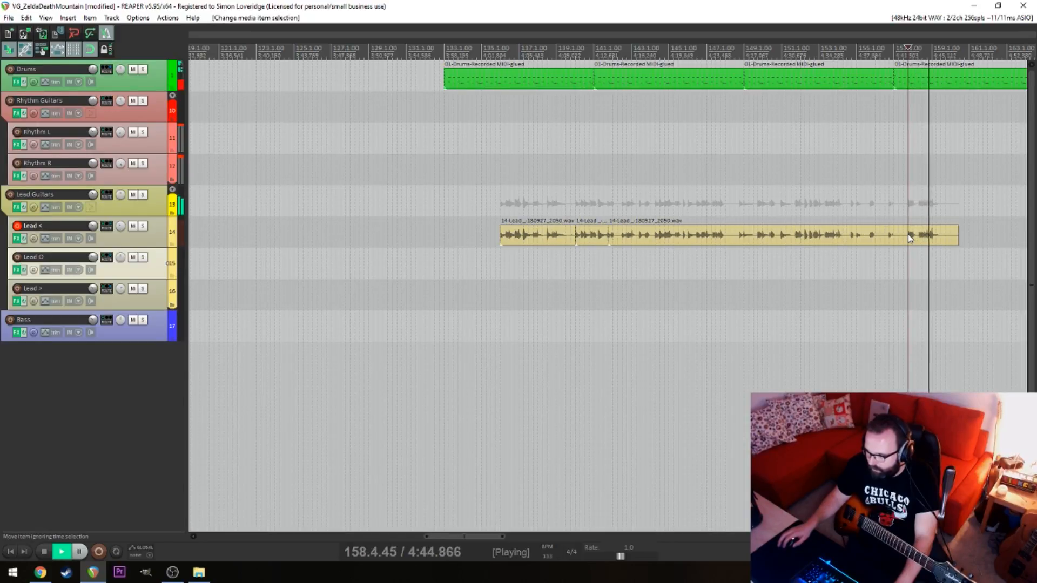
{"action": "key", "text": "space"}
{"action": "left_click", "coordinate": [928, 242]}
{"action": "key", "text": "s"}
{"action": "left_click_drag", "start_coordinate": [928, 241], "coordinate": [480, 231]}
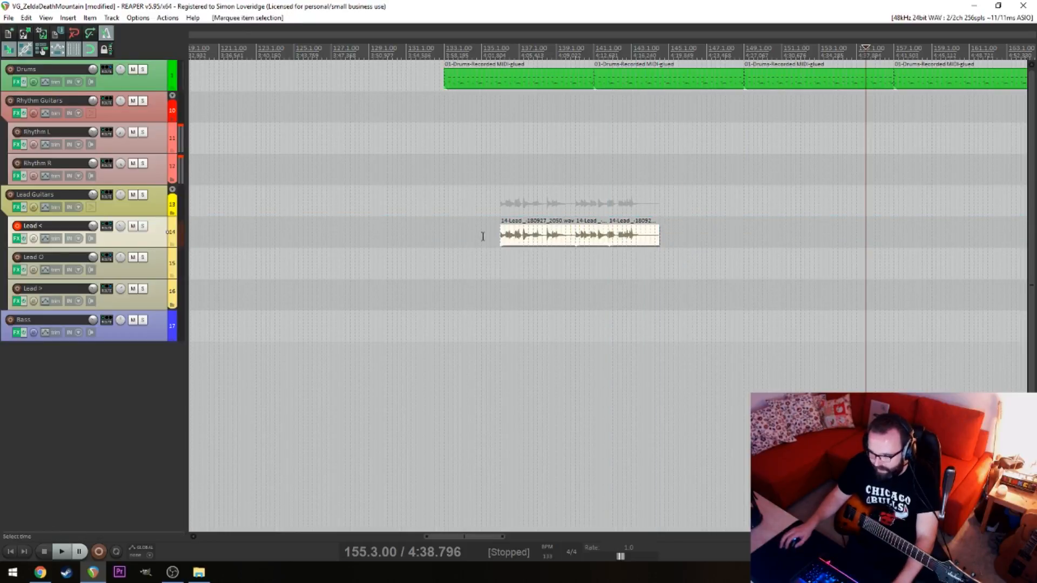
Glue the three adjoining Lead < items into a single item
{"action": "right_click", "coordinate": [631, 241]}
{"action": "left_click", "coordinate": [558, 263]}
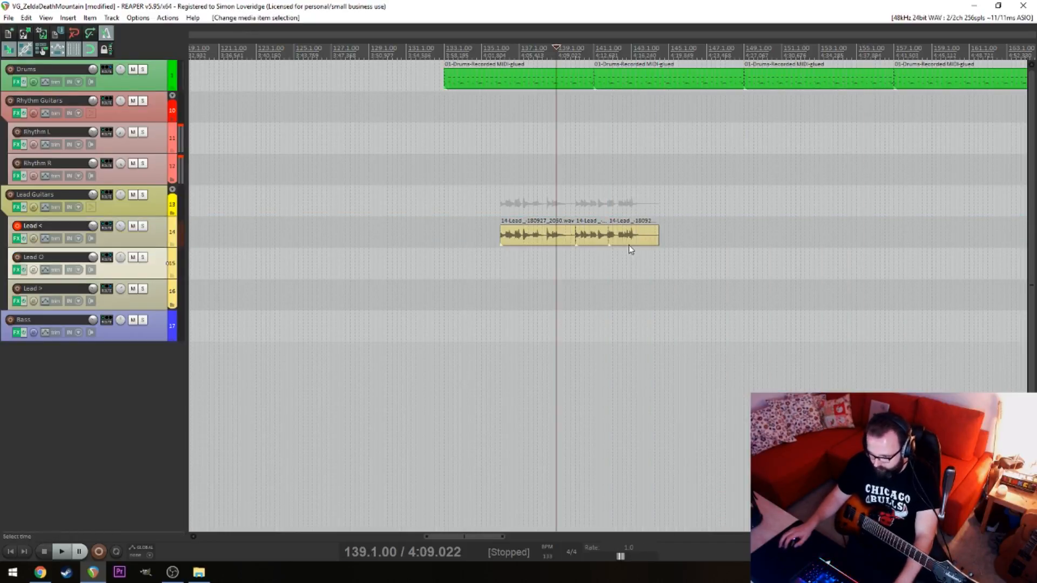
{"action": "left_click_drag", "start_coordinate": [701, 249], "coordinate": [418, 235]}
{"action": "right_click", "coordinate": [505, 239]}
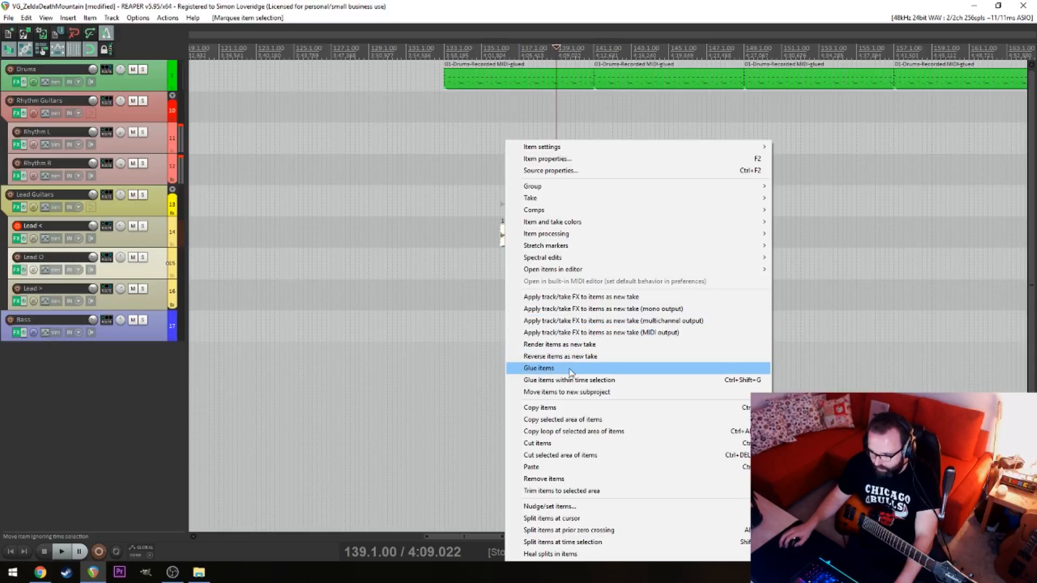
{"action": "left_click", "coordinate": [571, 372]}
Play the glued Lead < item from 137.1.00 to check it against the drums
{"action": "left_click", "coordinate": [544, 264]}
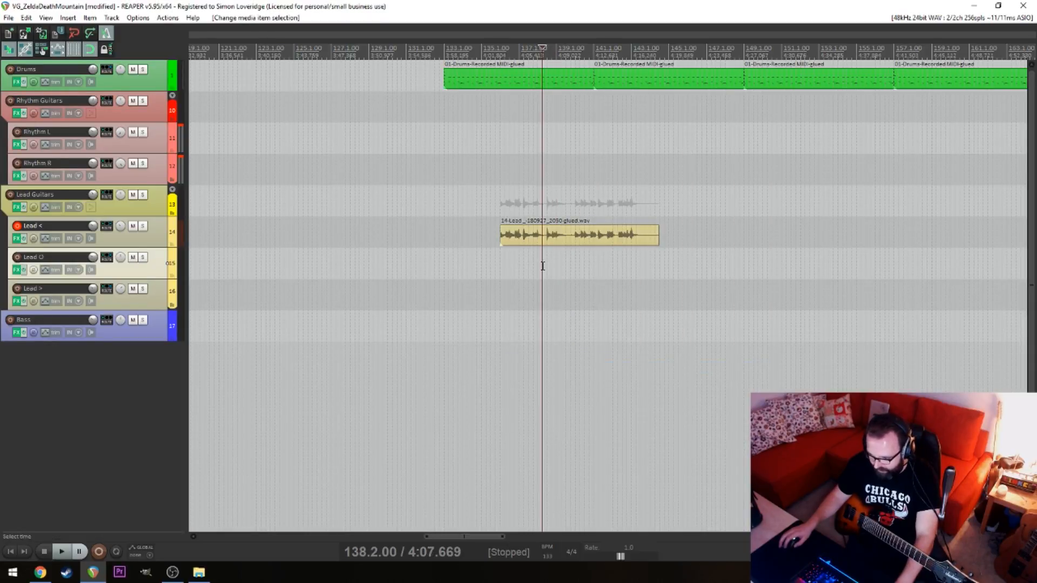
{"action": "scroll", "coordinate": [454, 263], "scroll_direction": "up", "scroll_amount": 3}
{"action": "left_click", "coordinate": [432, 267]}
{"action": "key", "text": "space"}
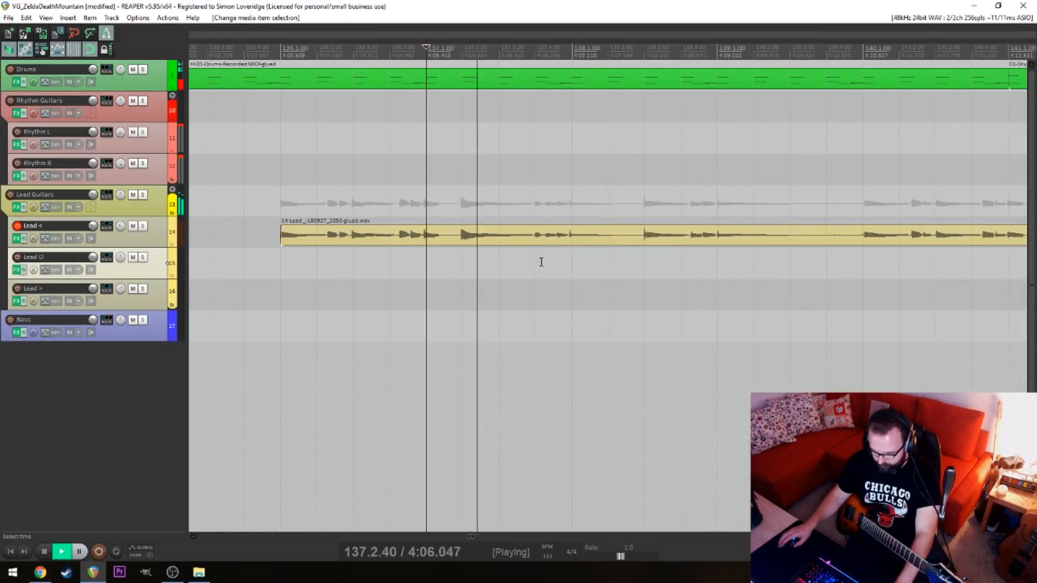
{"action": "key", "text": "space"}
{"action": "left_click", "coordinate": [296, 265]}
{"action": "scroll", "coordinate": [484, 265], "scroll_direction": "down", "scroll_amount": 3}
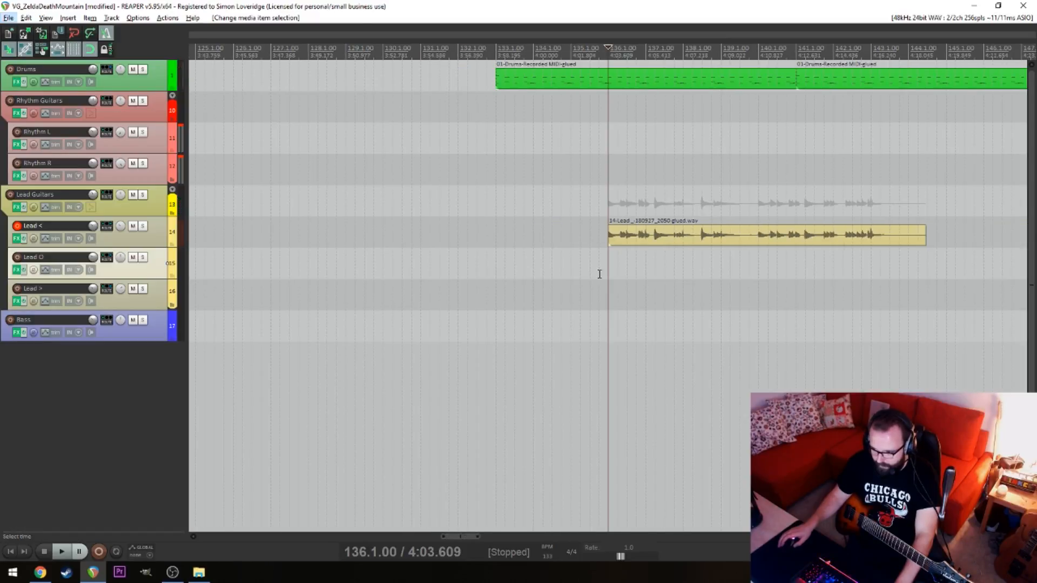
Play the end of the glued Lead < item, split it at 144.1.00 and delete the leftover tail
{"action": "key", "text": "alt"}
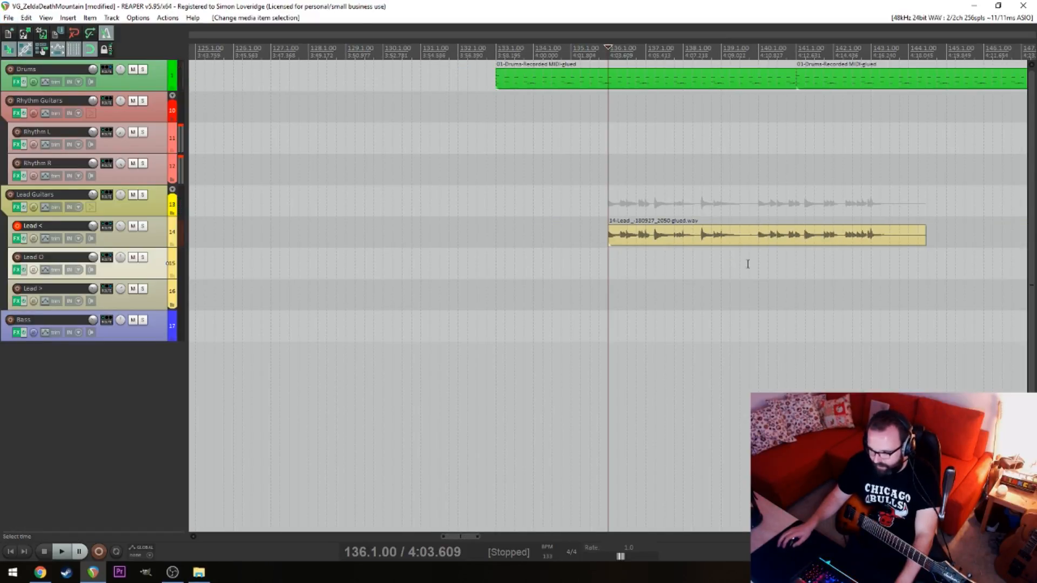
{"action": "left_click", "coordinate": [871, 267]}
{"action": "key", "text": "space"}
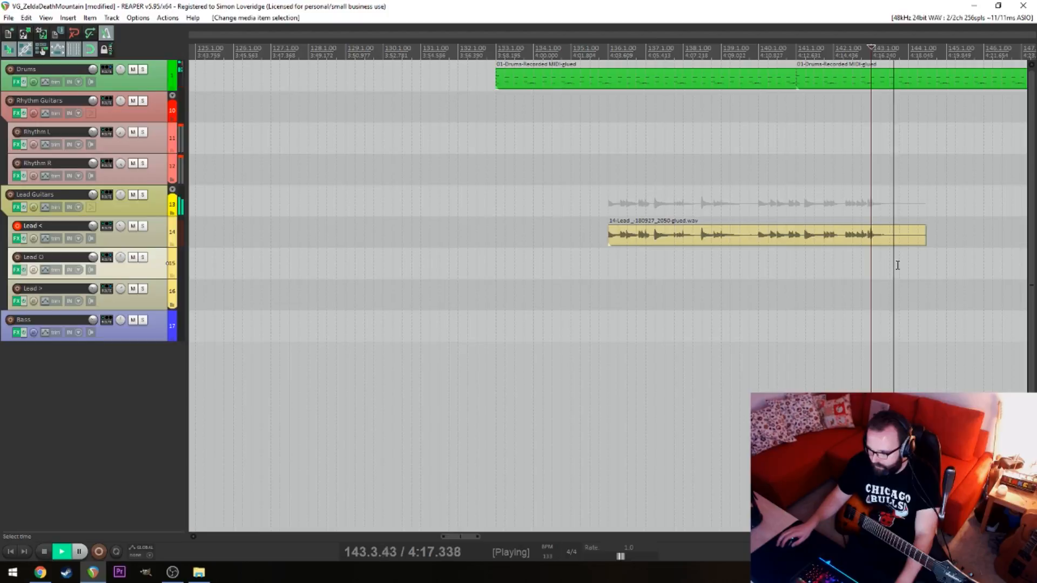
{"action": "key", "text": "space"}
{"action": "left_click", "coordinate": [910, 244]}
{"action": "key", "text": "s"}
{"action": "left_click", "coordinate": [915, 244]}
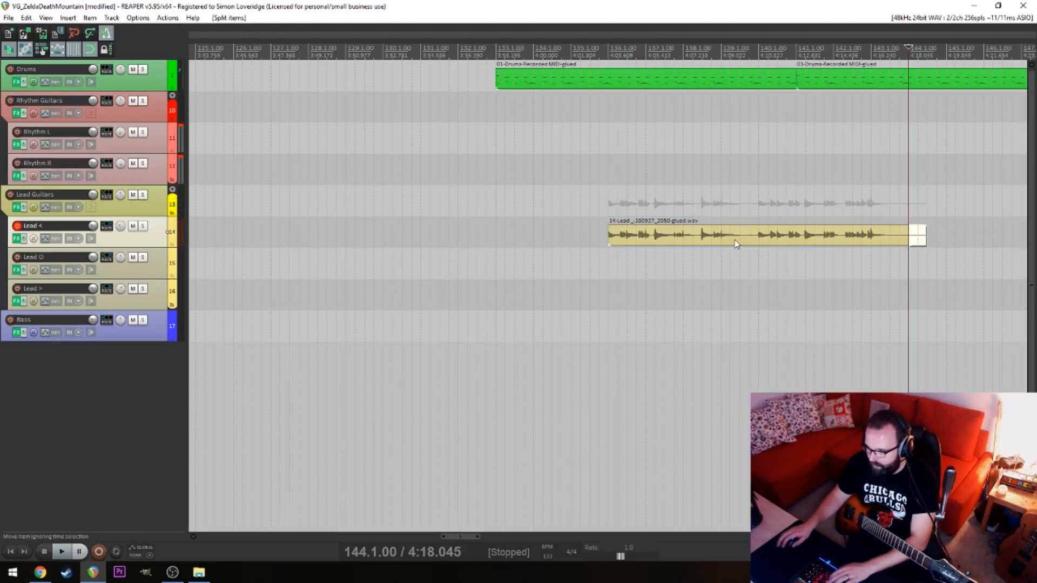
{"action": "key", "text": "Delete"}
Move the glued Lead < phrase to the song's start and copy it so two repeats sit above each Lead O phrase
{"action": "left_click", "coordinate": [627, 260]}
{"action": "scroll", "coordinate": [622, 265], "scroll_direction": "down", "scroll_amount": 5}
{"action": "key", "text": "alt"}
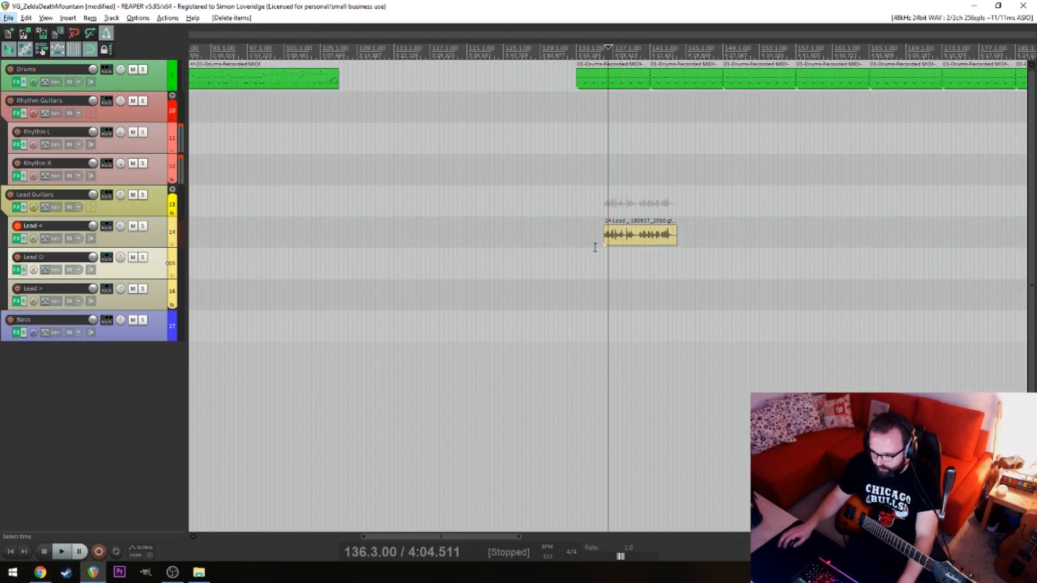
{"action": "left_click", "coordinate": [629, 234]}
{"action": "scroll", "coordinate": [622, 237], "scroll_direction": "down", "scroll_amount": 3}
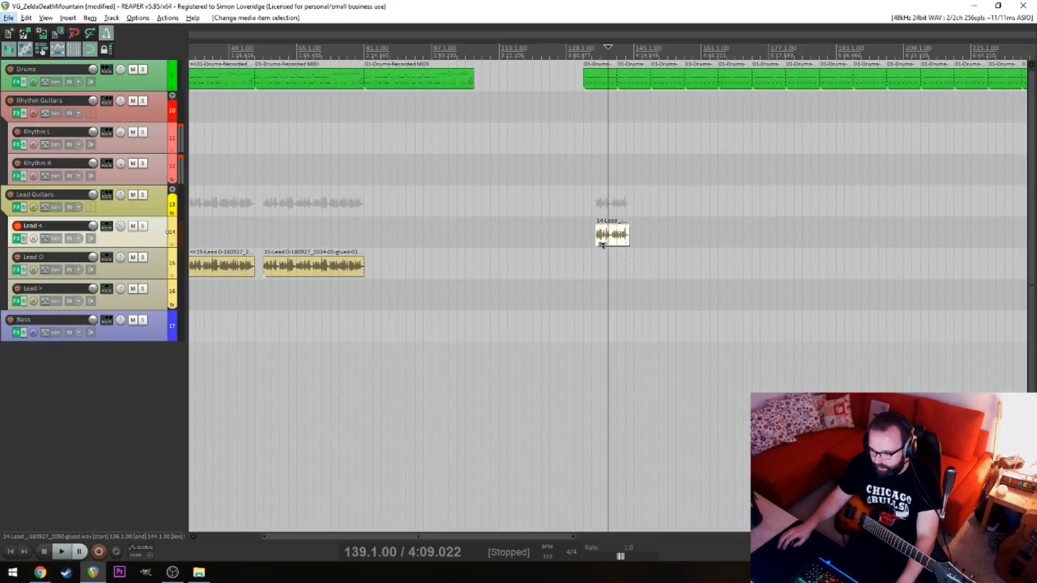
{"action": "left_click_drag", "start_coordinate": [608, 235], "coordinate": [263, 241]}
{"action": "left_click_drag", "start_coordinate": [287, 241], "coordinate": [342, 241]}
{"action": "left_click_drag", "start_coordinate": [335, 242], "coordinate": [445, 245]}
Play the song from 5.1.00 to check the placed Lead < phrases against Lead O
{"action": "left_click", "coordinate": [215, 197]}
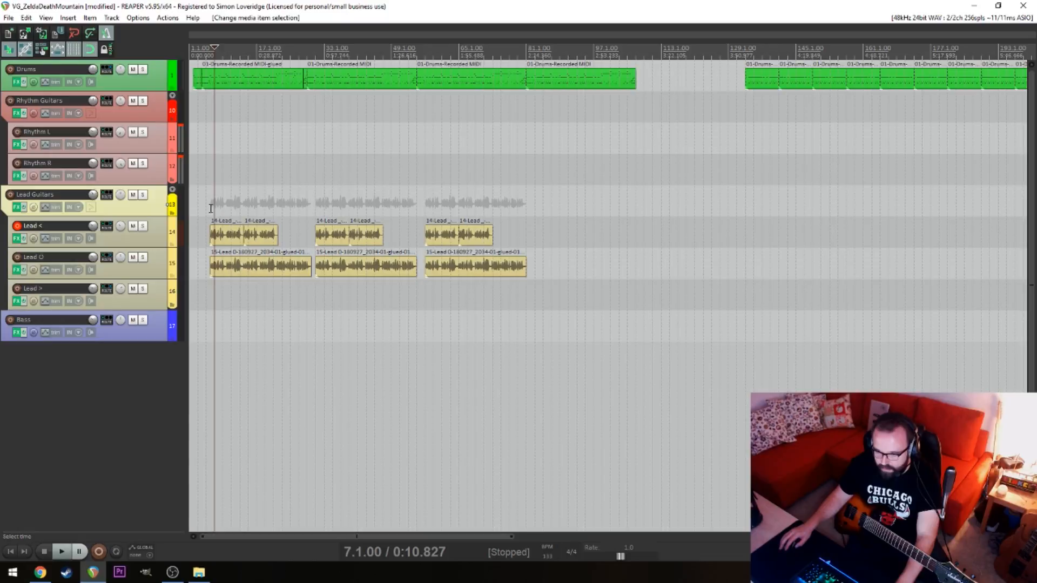
{"action": "left_click", "coordinate": [206, 205]}
{"action": "key", "text": "space"}
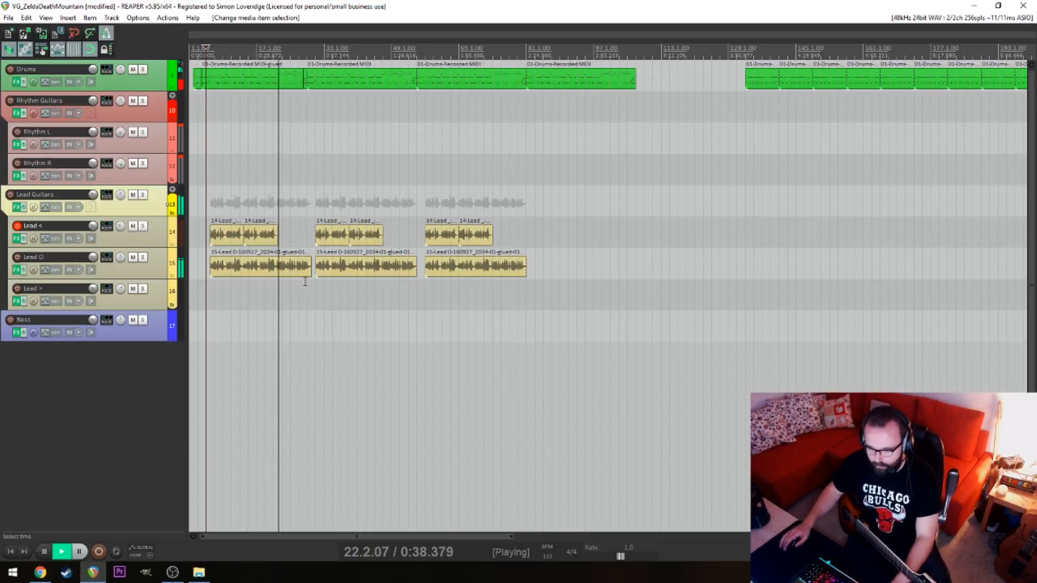
{"action": "key", "text": "space"}
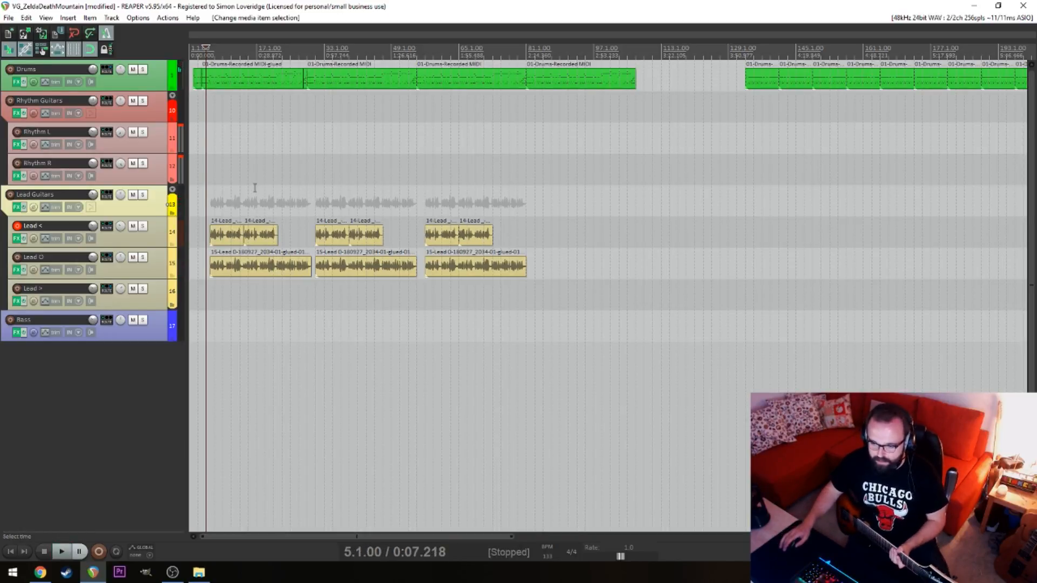
Save the project and place the edit cursor at 5.1.00, before the first lead phrases
{"action": "left_click", "coordinate": [278, 187]}
{"action": "left_click", "coordinate": [281, 188]}
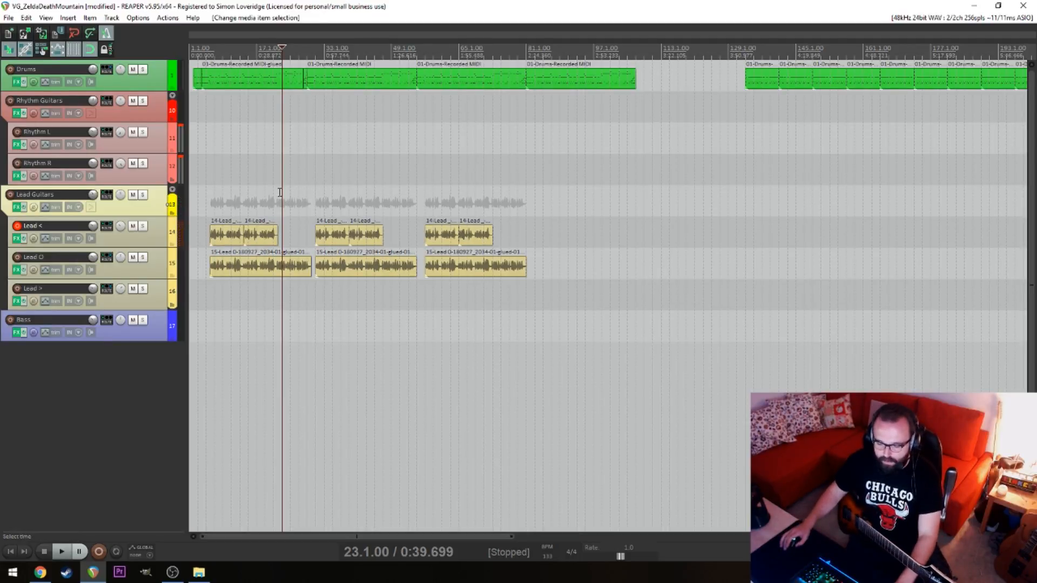
{"action": "left_click", "coordinate": [221, 191]}
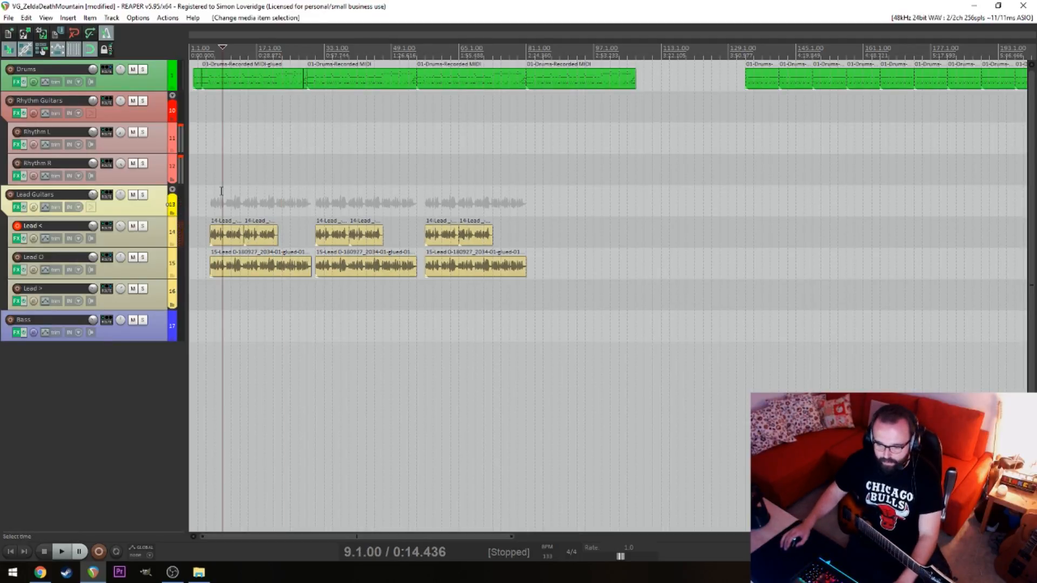
{"action": "left_click", "coordinate": [214, 312]}
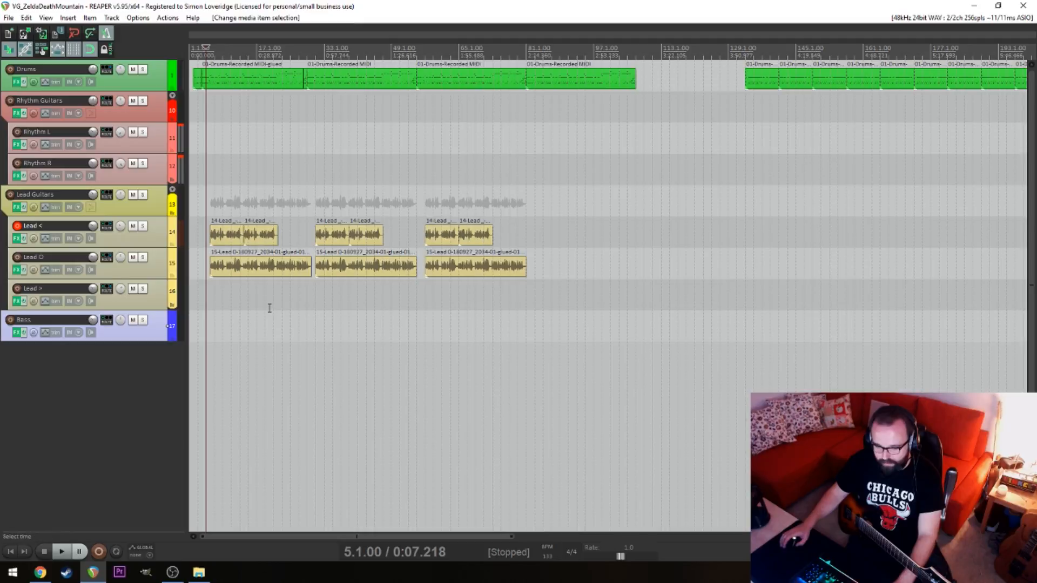
{"action": "scroll", "coordinate": [253, 299], "scroll_direction": "up", "scroll_amount": 3}
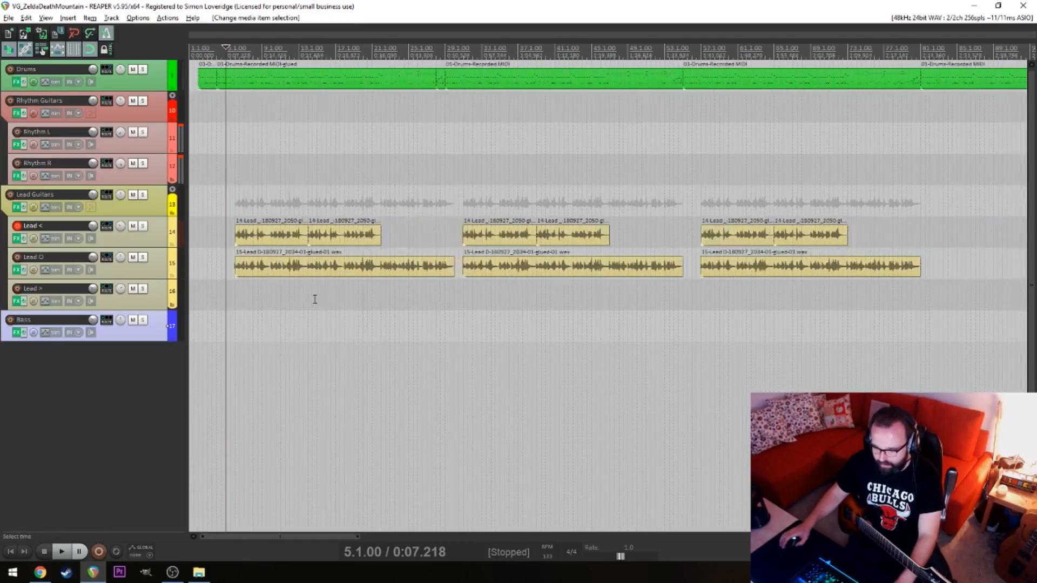
{"action": "scroll", "coordinate": [315, 297], "scroll_direction": "down", "scroll_amount": 2}
{"action": "scroll", "coordinate": [315, 297], "scroll_direction": "up", "scroll_amount": 4}
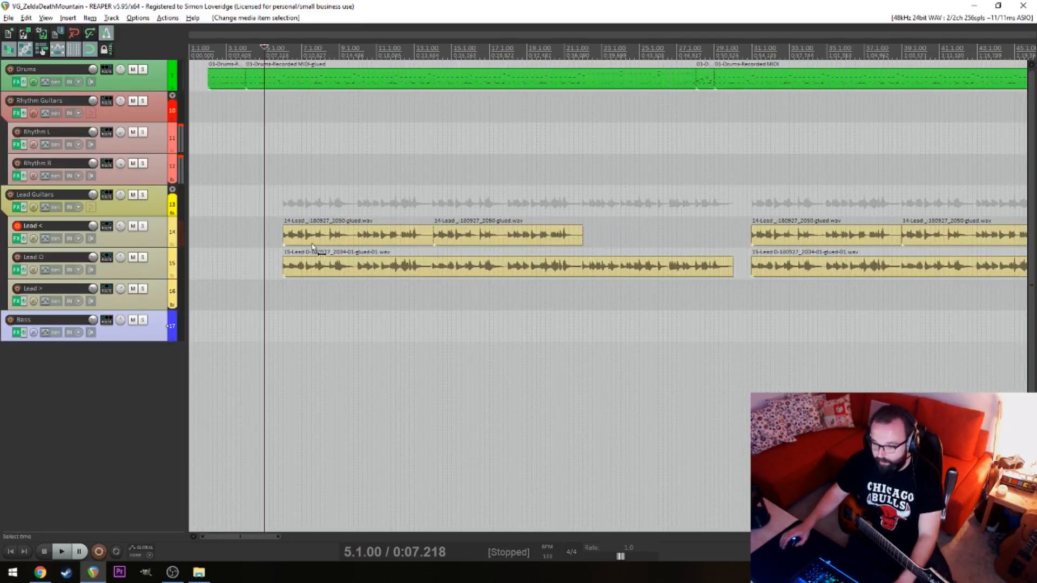
Disarm the Lead < track and arm Rhythm L and Rhythm R for recording
{"action": "left_click", "coordinate": [237, 195]}
{"action": "left_click", "coordinate": [17, 225]}
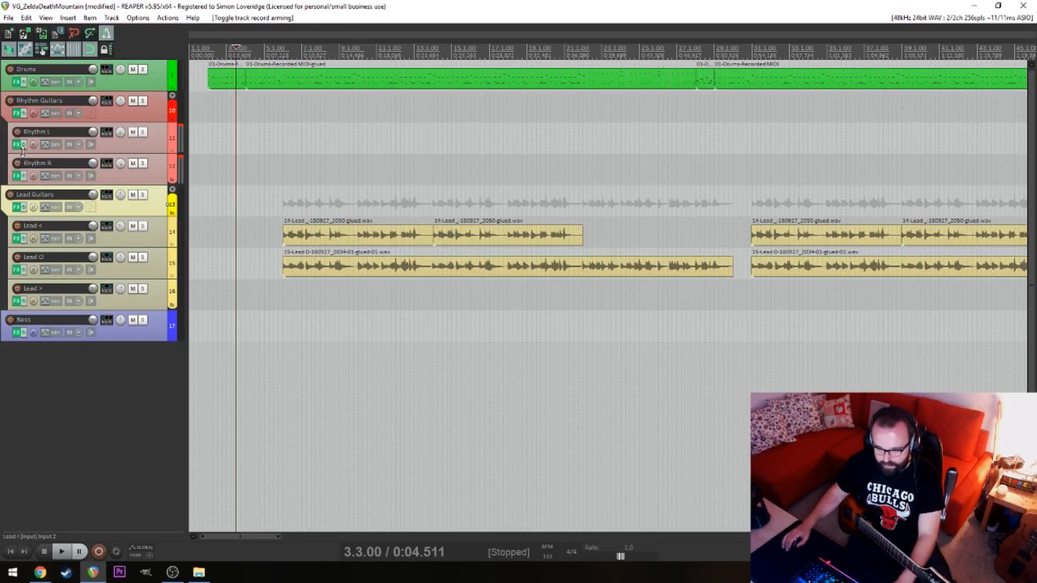
{"action": "left_click", "coordinate": [17, 132]}
{"action": "left_click", "coordinate": [18, 163]}
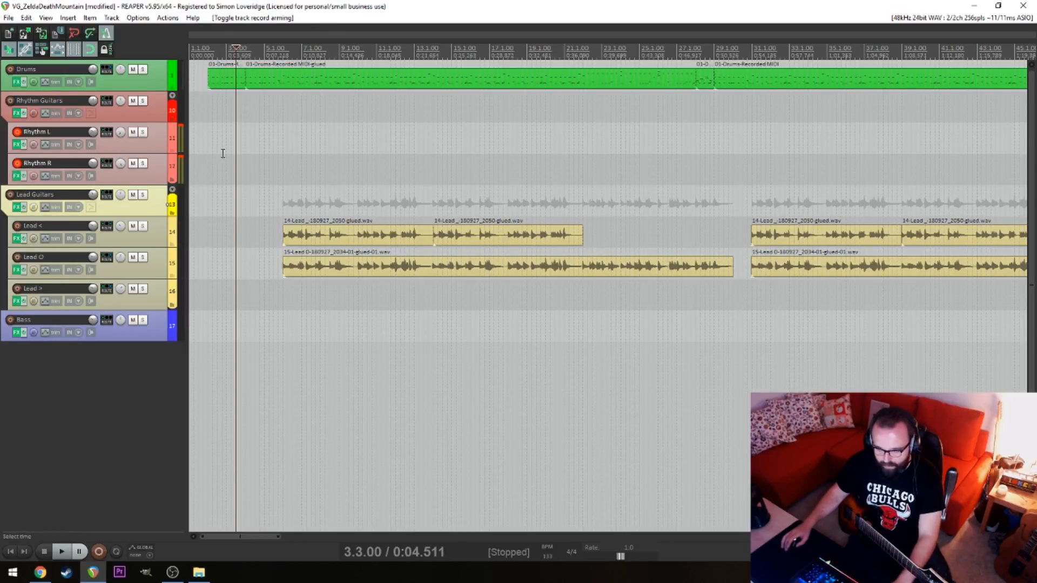
Record a rhythm guitar take on Rhythm L and Rhythm R from the project start to about bar 57
{"action": "left_click", "coordinate": [222, 148]}
{"action": "key", "text": "Home"}
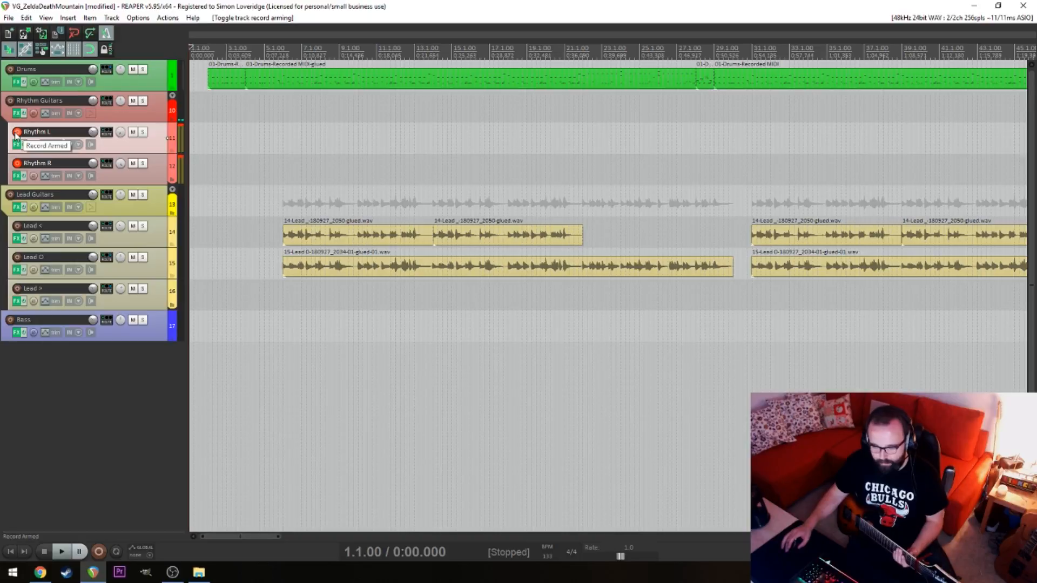
{"action": "left_click", "coordinate": [221, 150]}
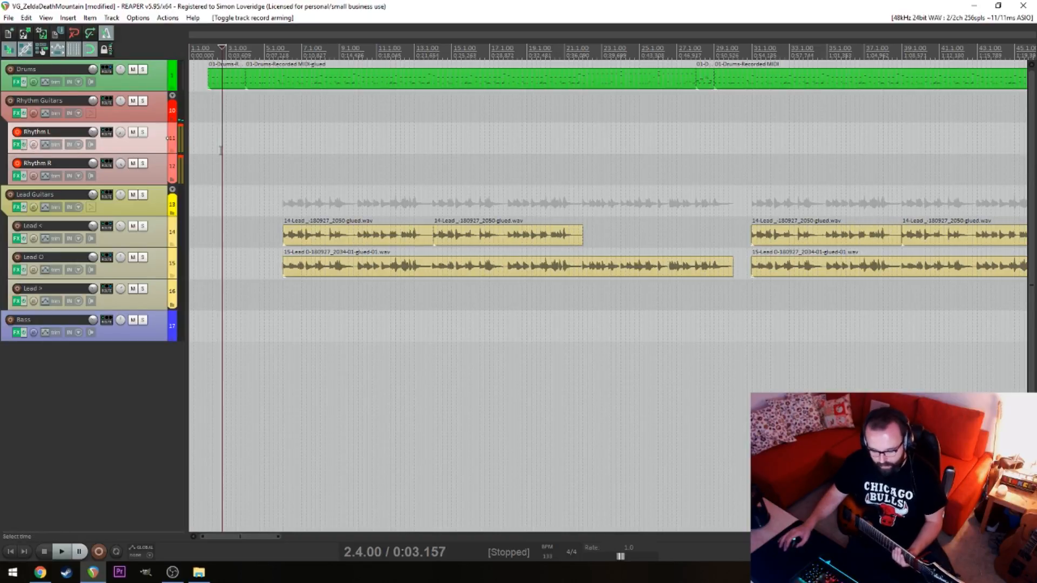
{"action": "key", "text": "Home"}
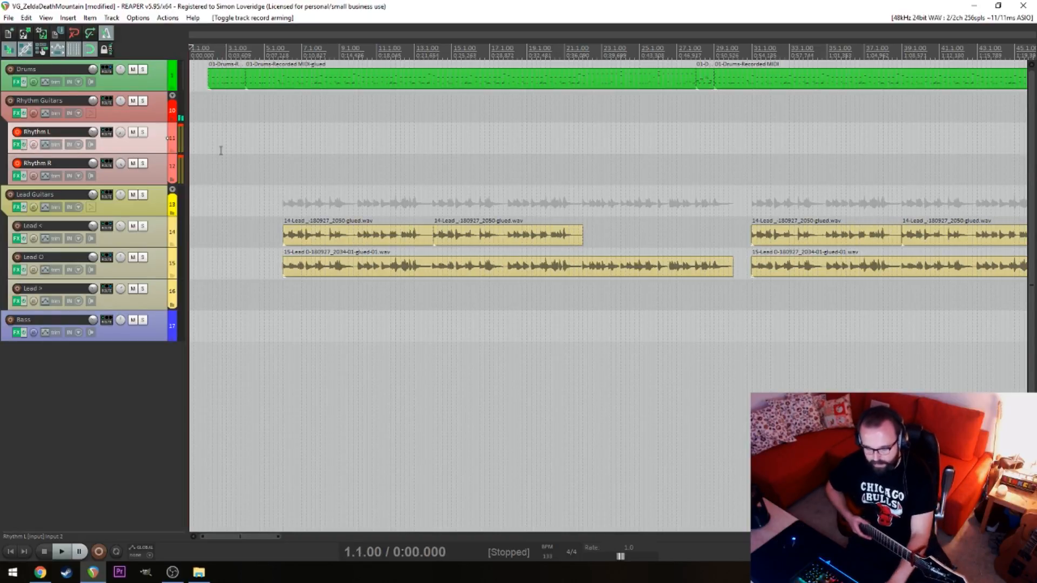
{"action": "key", "text": "ctrl+r"}
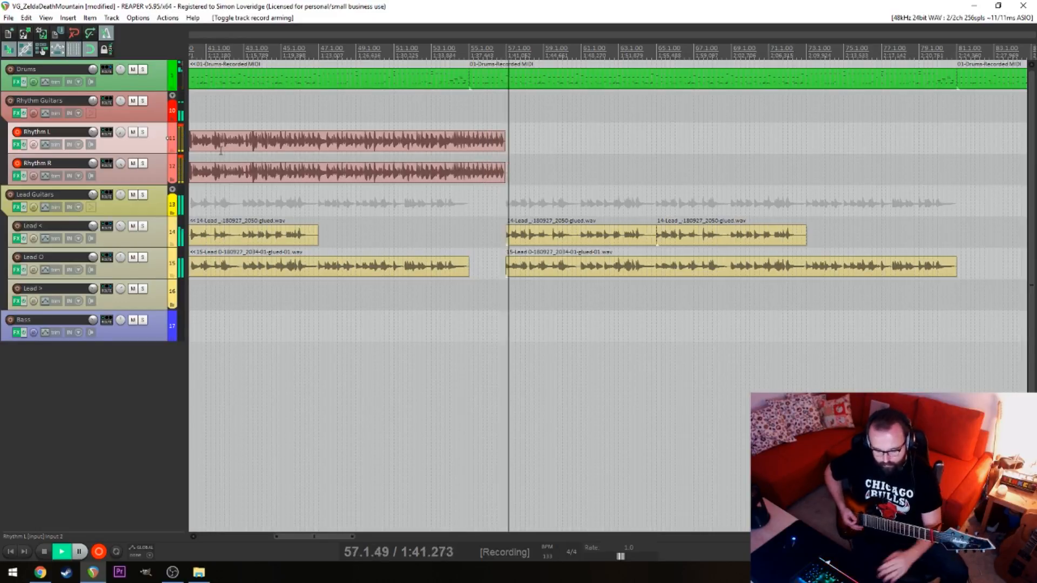
{"action": "key", "text": "space"}
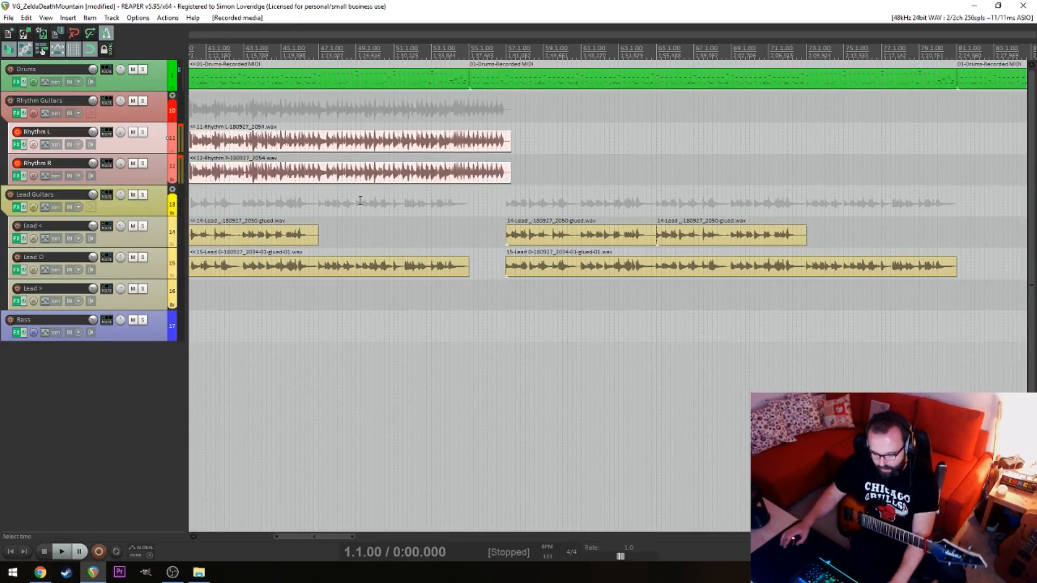
Examine the recorded rhythm takes against the drums and lead phrases, closely around bars 4 and 5
{"action": "left_click", "coordinate": [414, 346]}
{"action": "scroll", "coordinate": [396, 342], "scroll_direction": "down", "scroll_amount": 3}
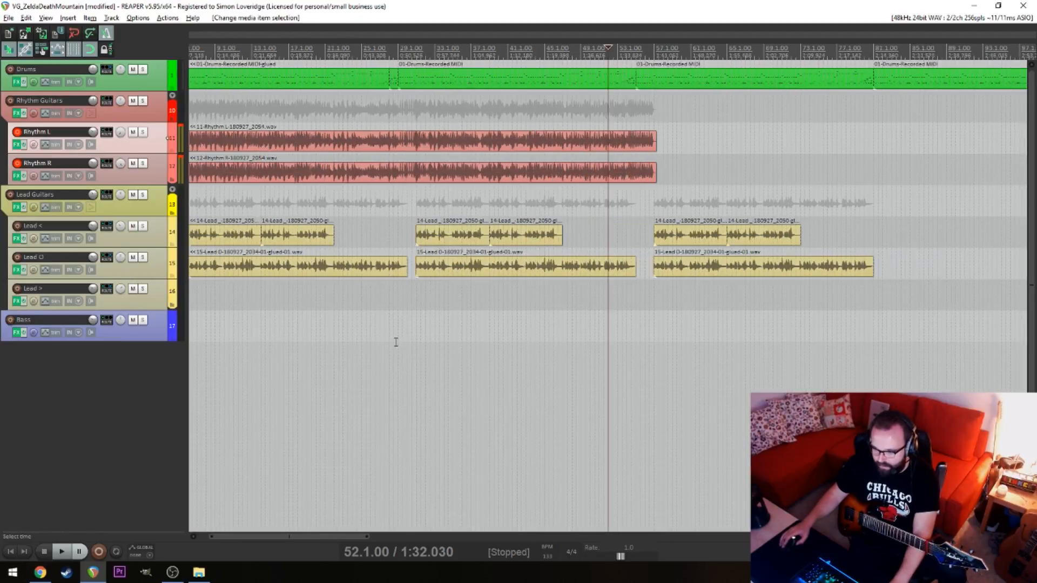
{"action": "left_click", "coordinate": [390, 327]}
{"action": "key", "text": "Home"}
{"action": "scroll", "coordinate": [371, 329], "scroll_direction": "up", "scroll_amount": 5}
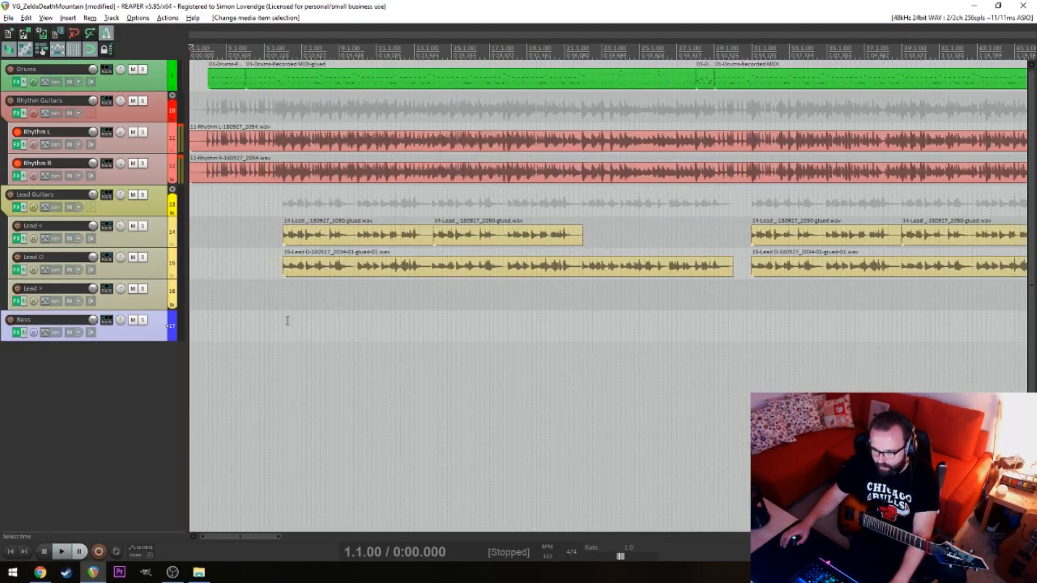
{"action": "scroll", "coordinate": [355, 313], "scroll_direction": "up", "scroll_amount": 2}
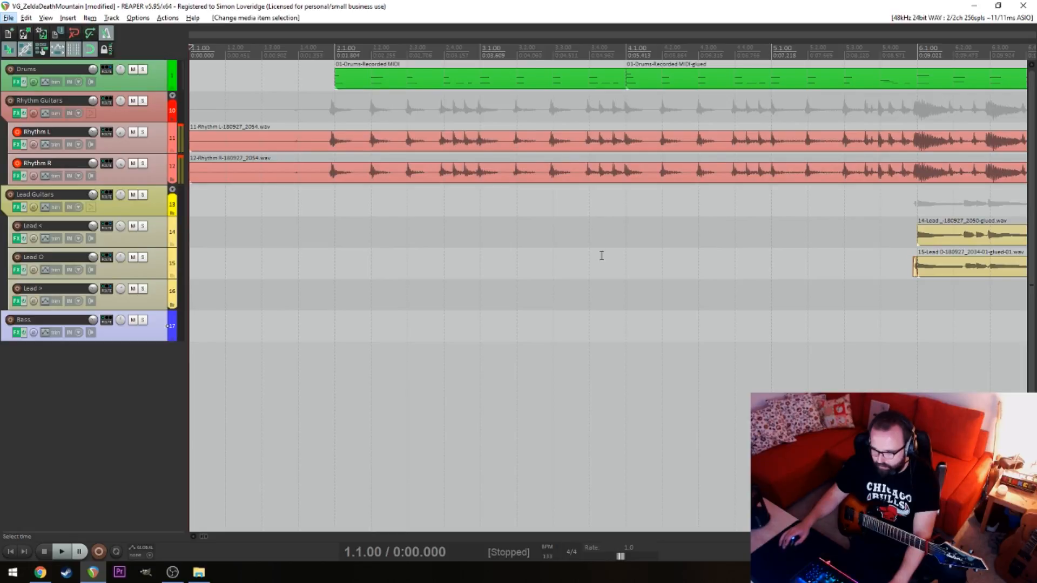
{"action": "left_click_drag", "start_coordinate": [714, 148], "coordinate": [726, 155]}
{"action": "left_click", "coordinate": [733, 225]}
{"action": "scroll", "coordinate": [738, 232], "scroll_direction": "up", "scroll_amount": 4}
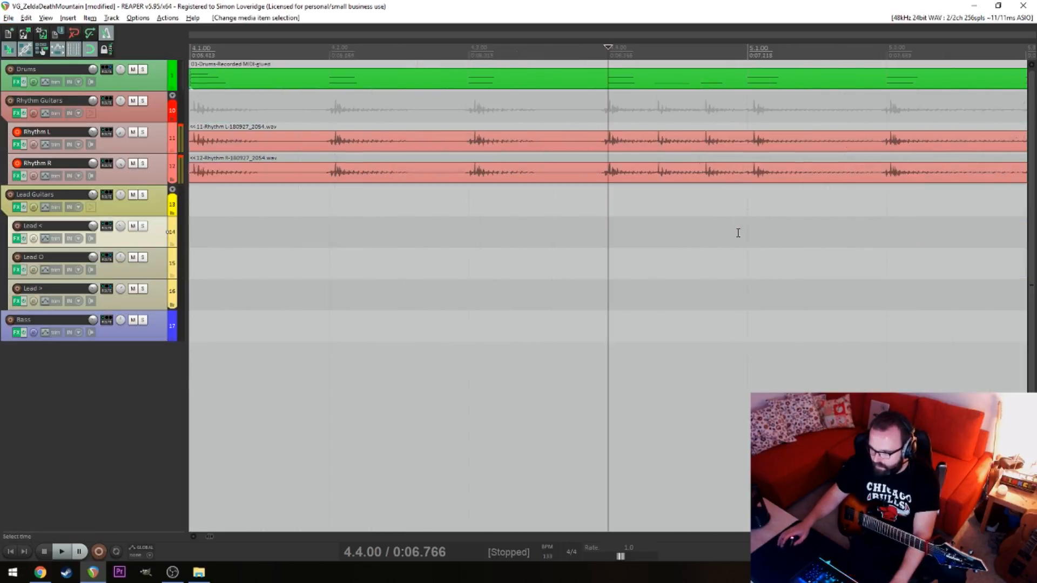
{"action": "left_click_drag", "start_coordinate": [764, 201], "coordinate": [733, 212]}
{"action": "scroll", "coordinate": [688, 238], "scroll_direction": "down", "scroll_amount": 5}
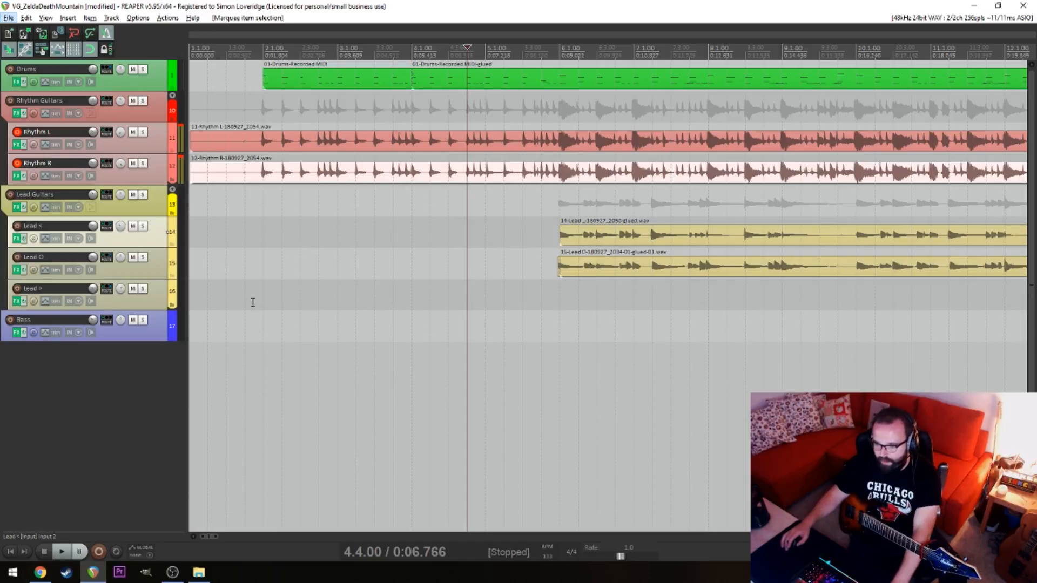
Mute the Lead O track and play the song's intro from 1.4.00
{"action": "left_click", "coordinate": [132, 257]}
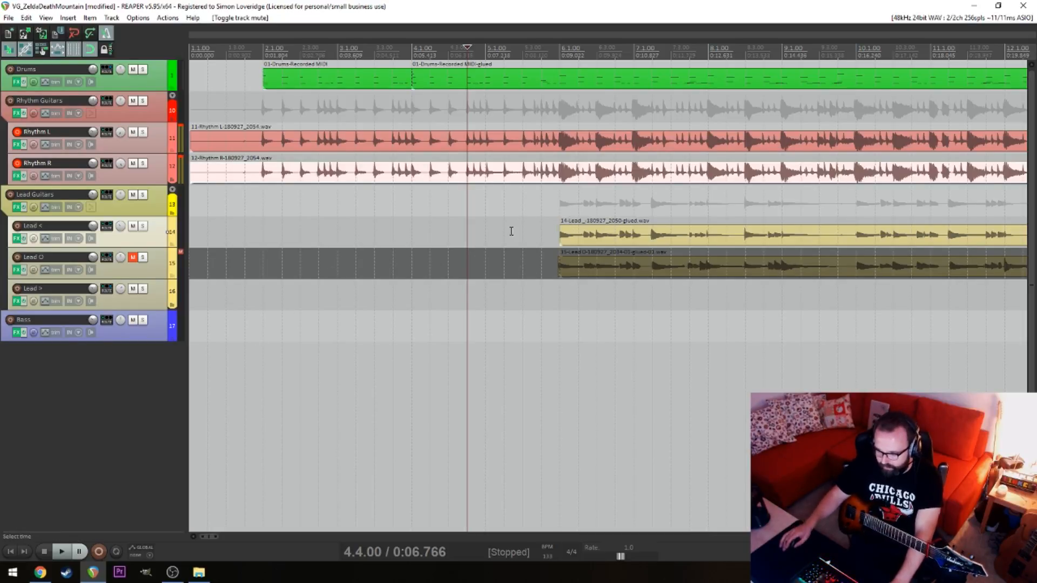
{"action": "left_click", "coordinate": [341, 392]}
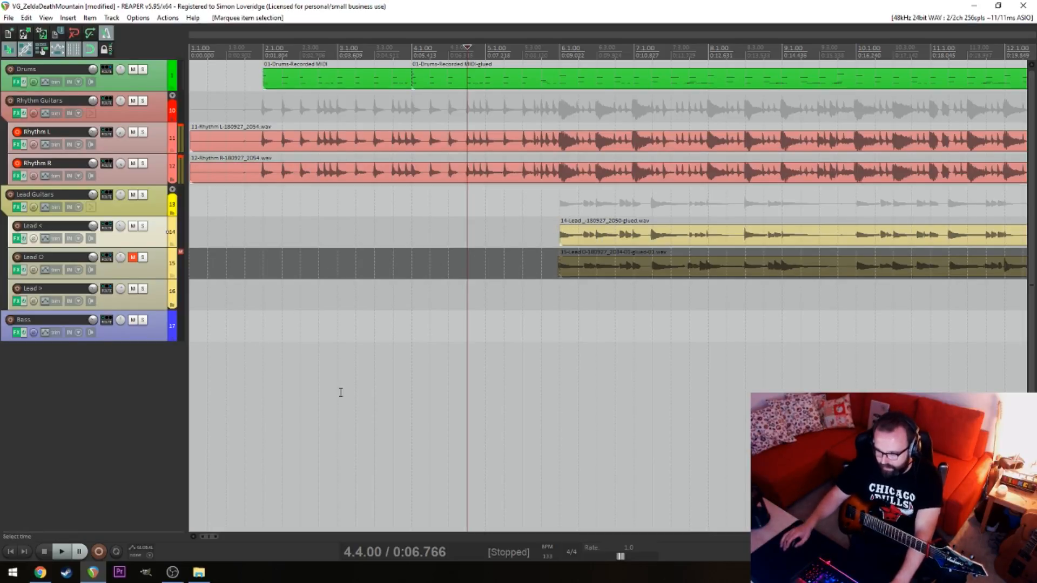
{"action": "left_click", "coordinate": [250, 340]}
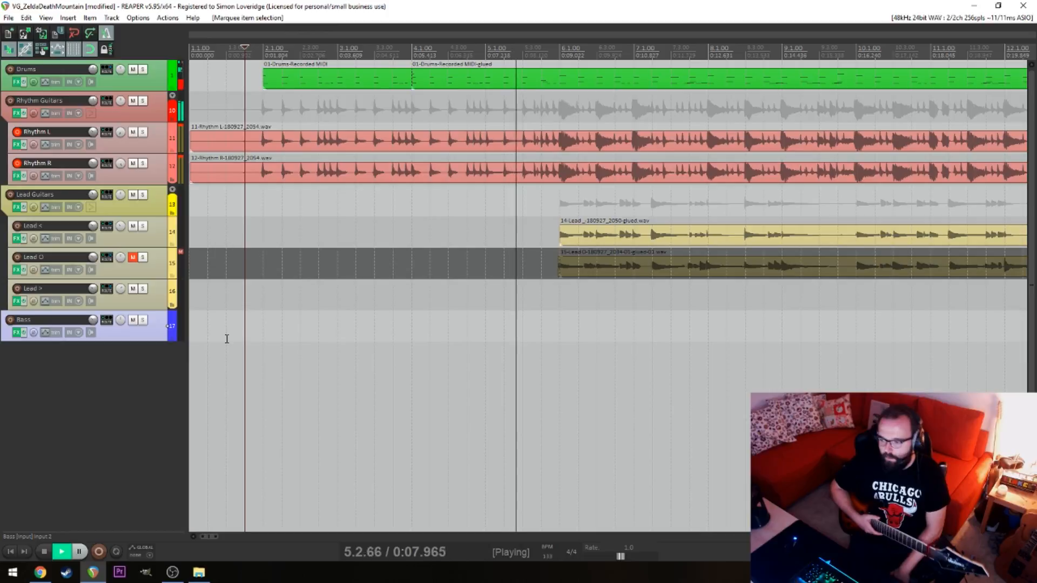
{"action": "key", "text": "space"}
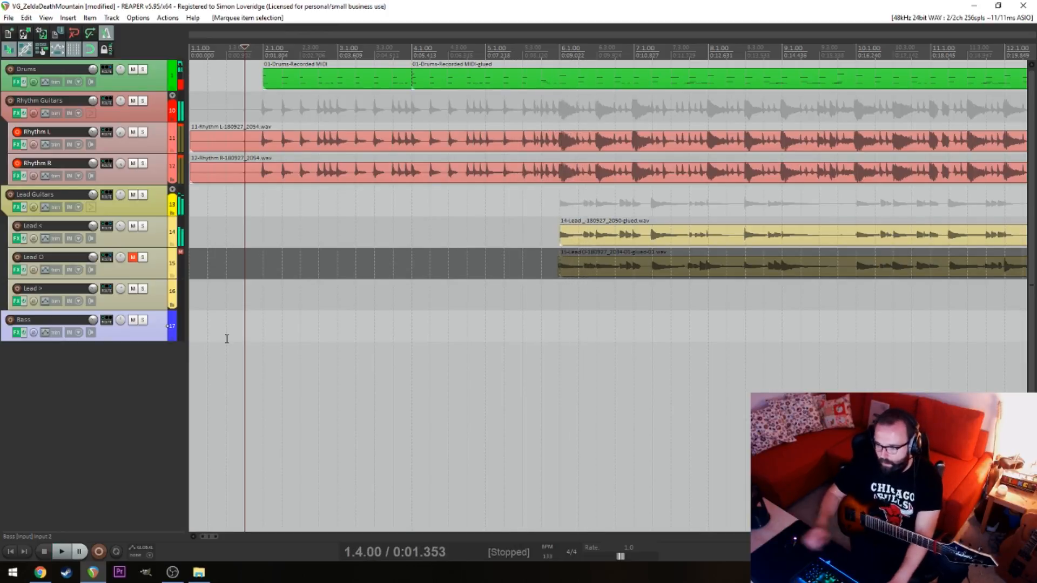
Play the rhythm intro from 5.1.00 and from 2.1.00 to compare the takes
{"action": "left_click", "coordinate": [263, 206]}
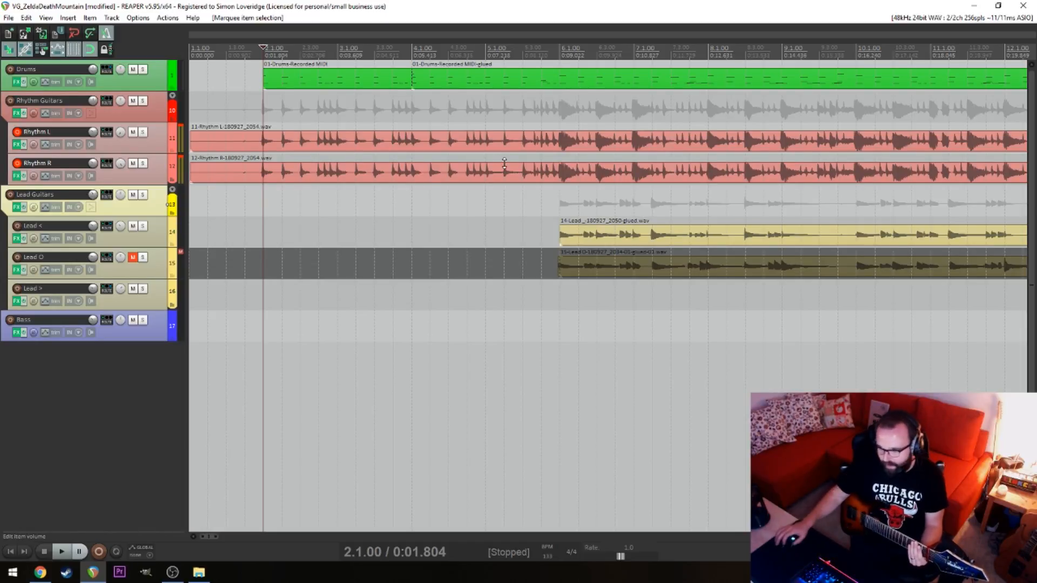
{"action": "left_click", "coordinate": [485, 209]}
{"action": "key", "text": "space"}
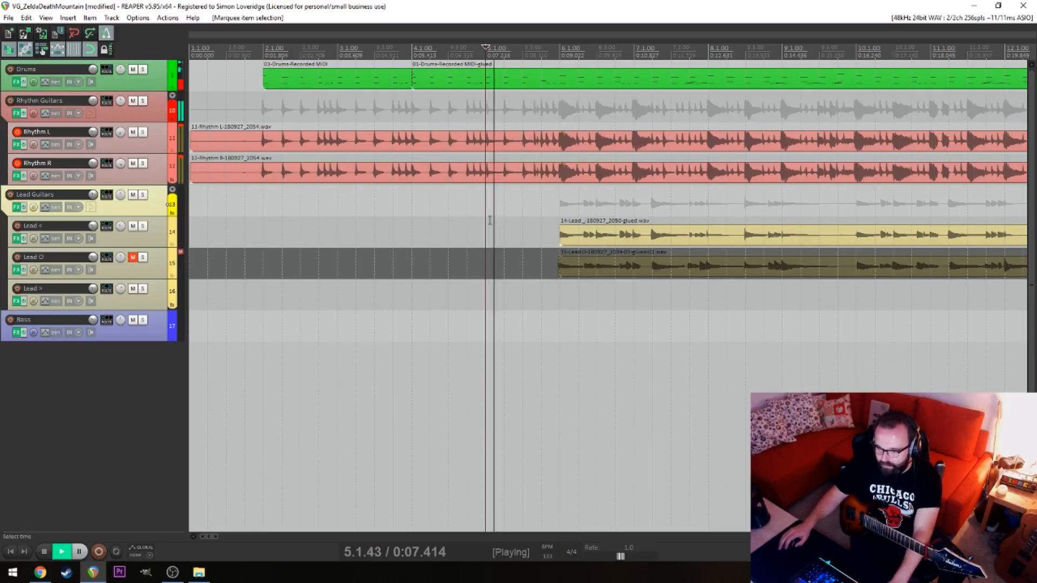
{"action": "key", "text": "space"}
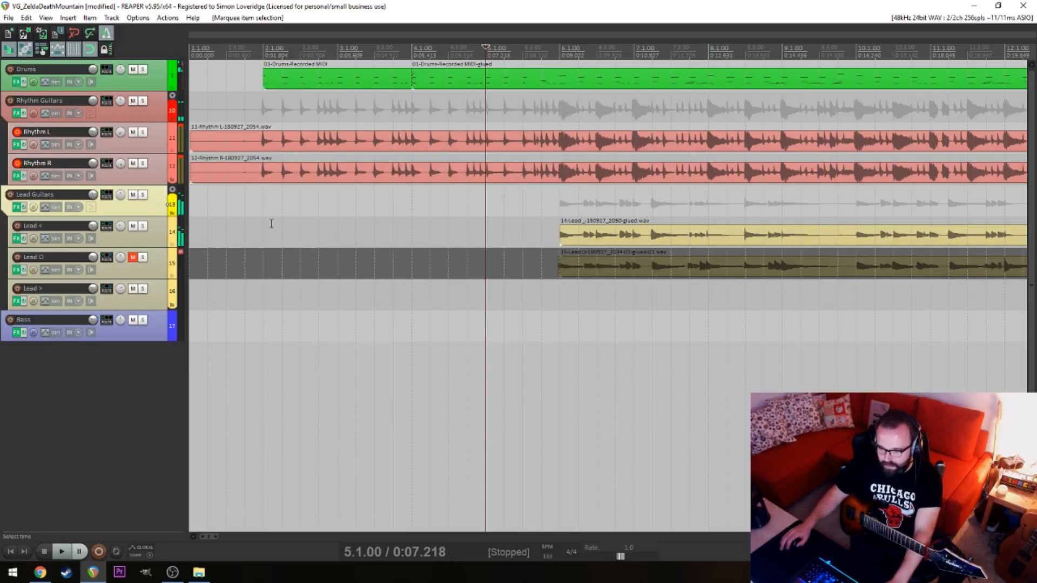
{"action": "left_click", "coordinate": [271, 221]}
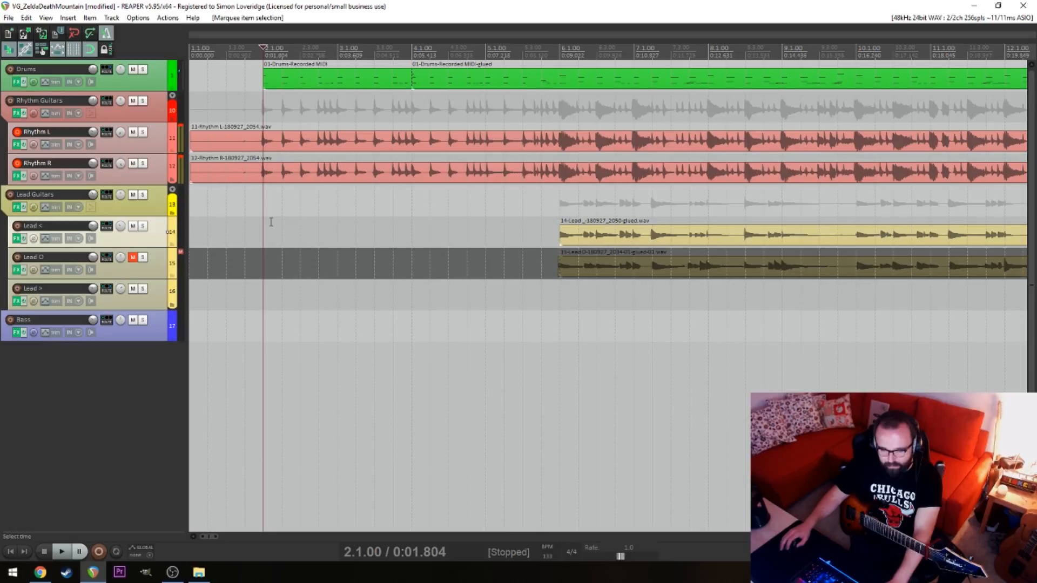
{"action": "key", "text": "space"}
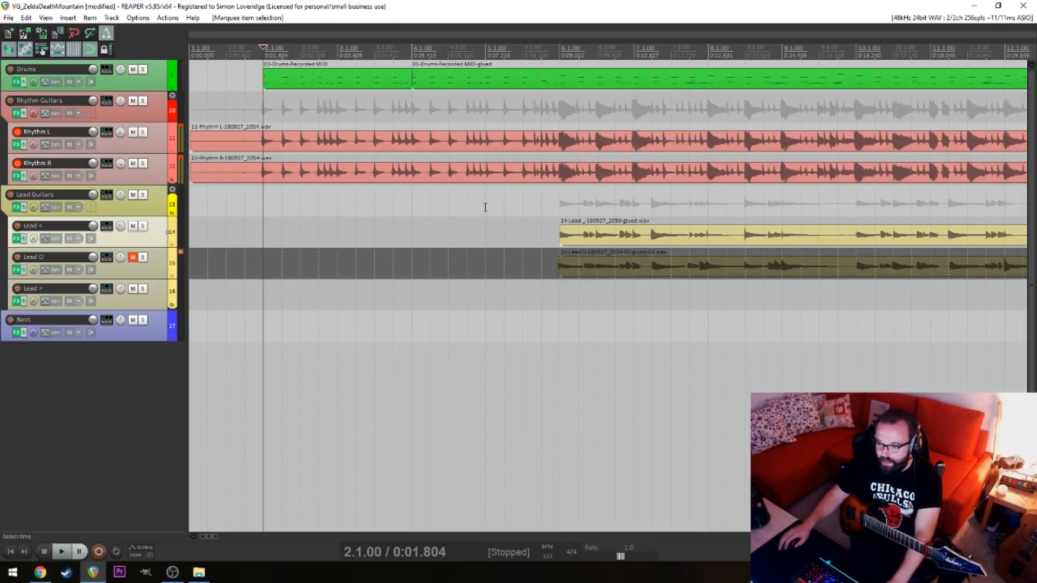
Split the Rhythm L and Rhythm R takes at 6.1.00 and at 5.1.00
{"action": "left_click", "coordinate": [560, 137]}
{"action": "key", "text": "s"}
{"action": "left_click", "coordinate": [563, 166]}
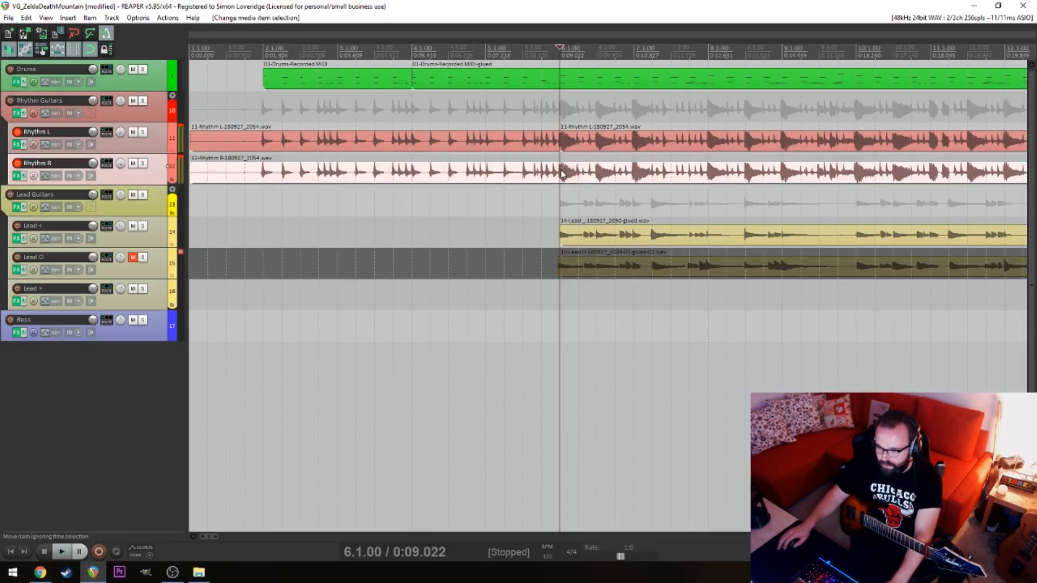
{"action": "key", "text": "s"}
{"action": "left_click", "coordinate": [486, 139]}
{"action": "key", "text": "s"}
{"action": "left_click", "coordinate": [484, 173]}
{"action": "key", "text": "s"}
Delete the rhythm audio before 5.1.00 and move the remaining one-bar pieces to 2.1.00, where the drums start
{"action": "left_click_drag", "start_coordinate": [451, 119], "coordinate": [483, 191]}
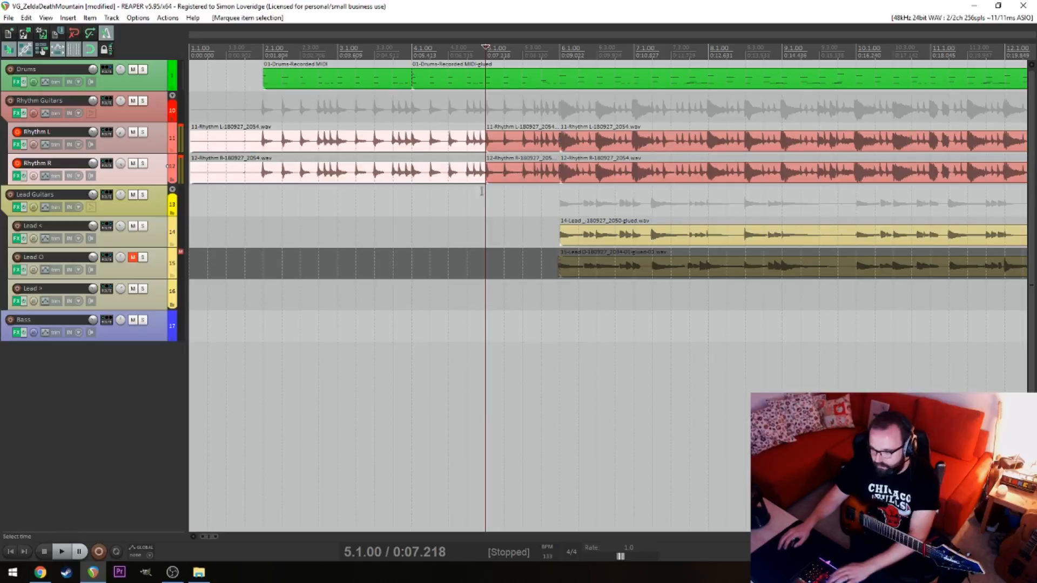
{"action": "key", "text": "Delete"}
{"action": "left_click_drag", "start_coordinate": [490, 111], "coordinate": [518, 232]}
{"action": "left_click_drag", "start_coordinate": [508, 143], "coordinate": [285, 142]}
{"action": "left_click", "coordinate": [245, 208]}
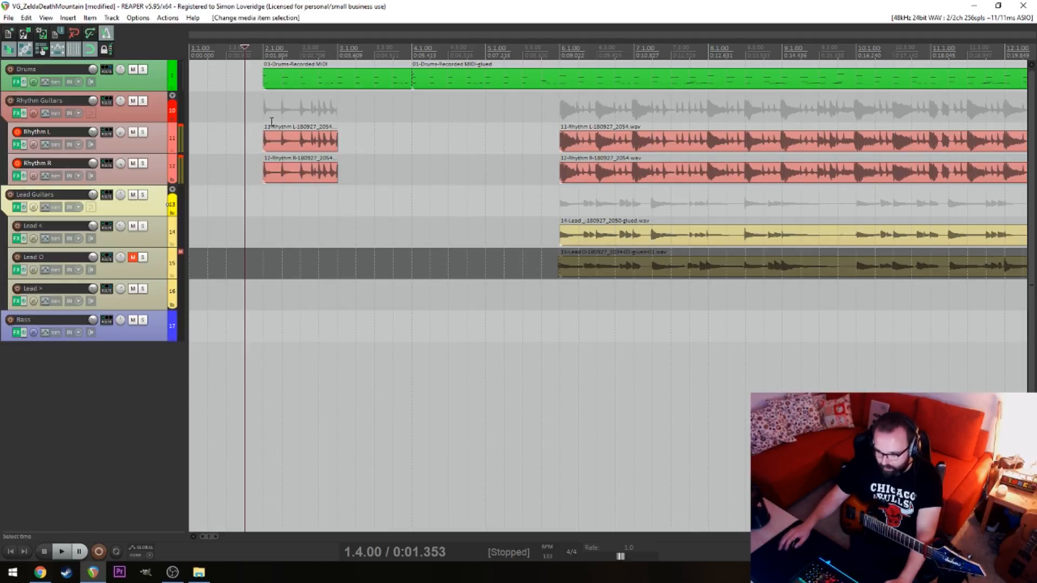
{"action": "left_click_drag", "start_coordinate": [281, 117], "coordinate": [318, 184]}
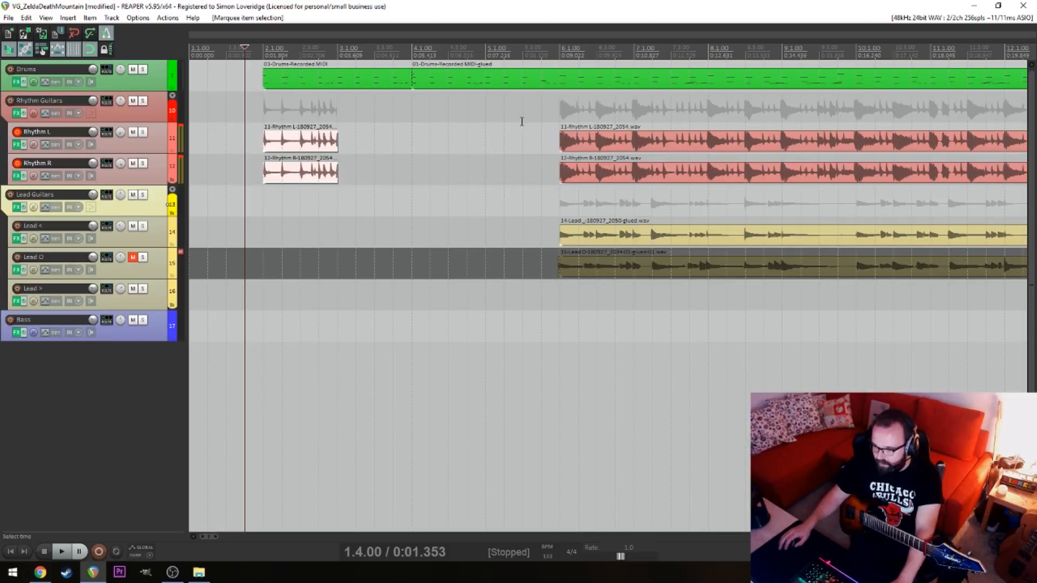
Play the rhythm section from 5.4.00, and again from 9.1.00, to check the main riff
{"action": "left_click", "coordinate": [537, 134]}
{"action": "key", "text": "space"}
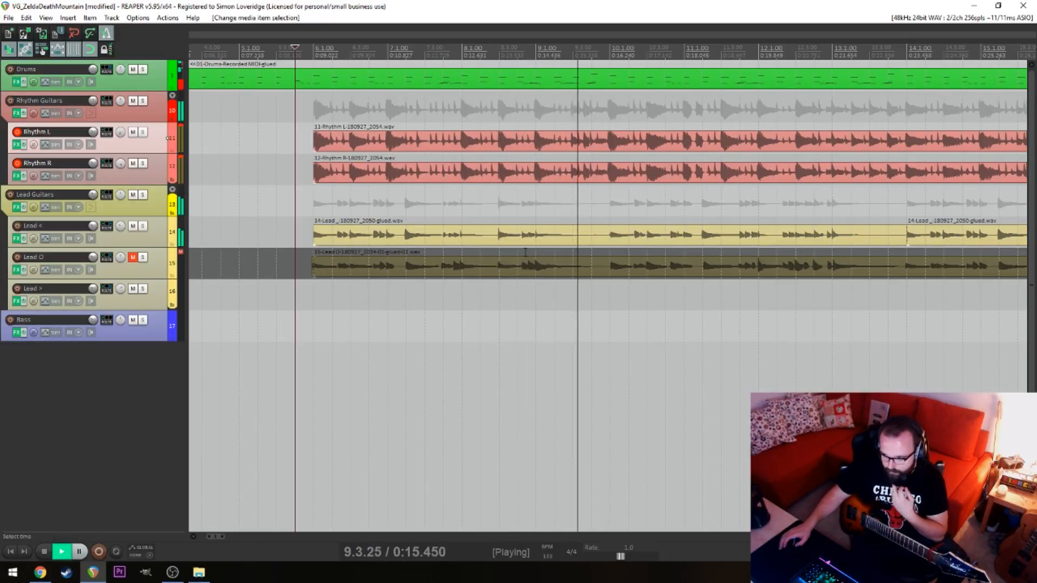
{"action": "key", "text": "space"}
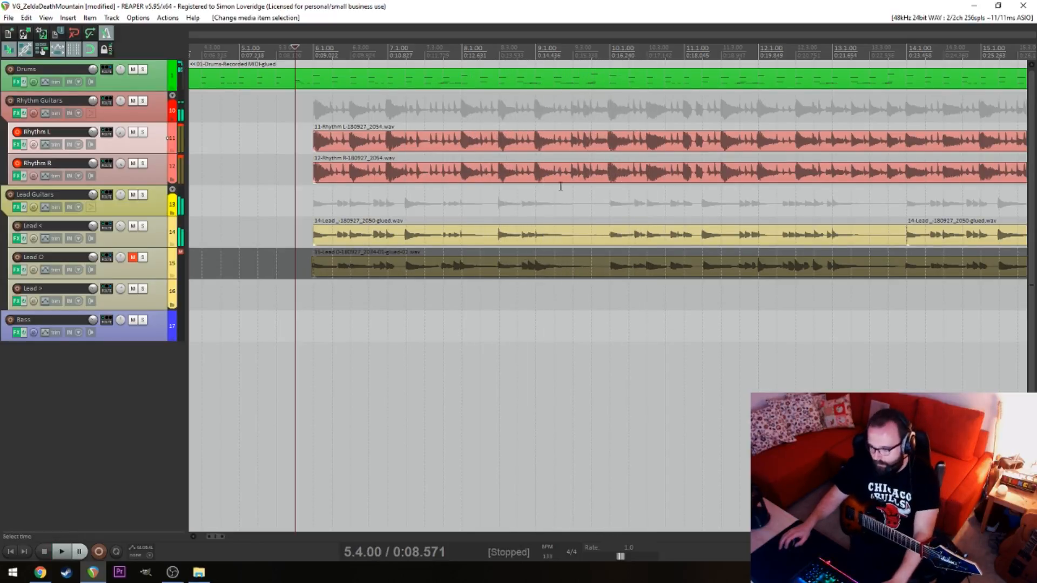
{"action": "left_click", "coordinate": [542, 193]}
{"action": "key", "text": "space"}
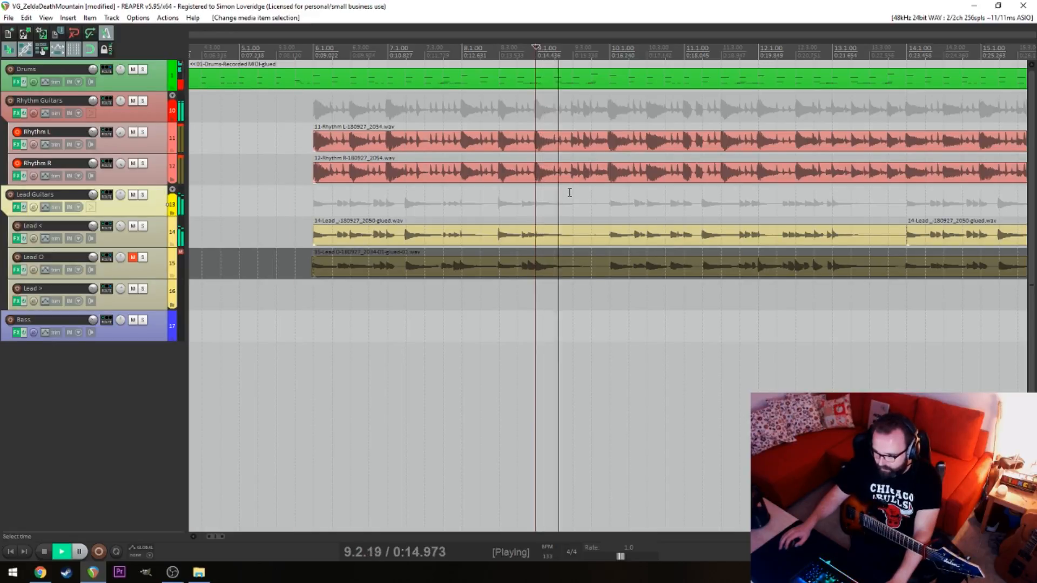
{"action": "key", "text": "space"}
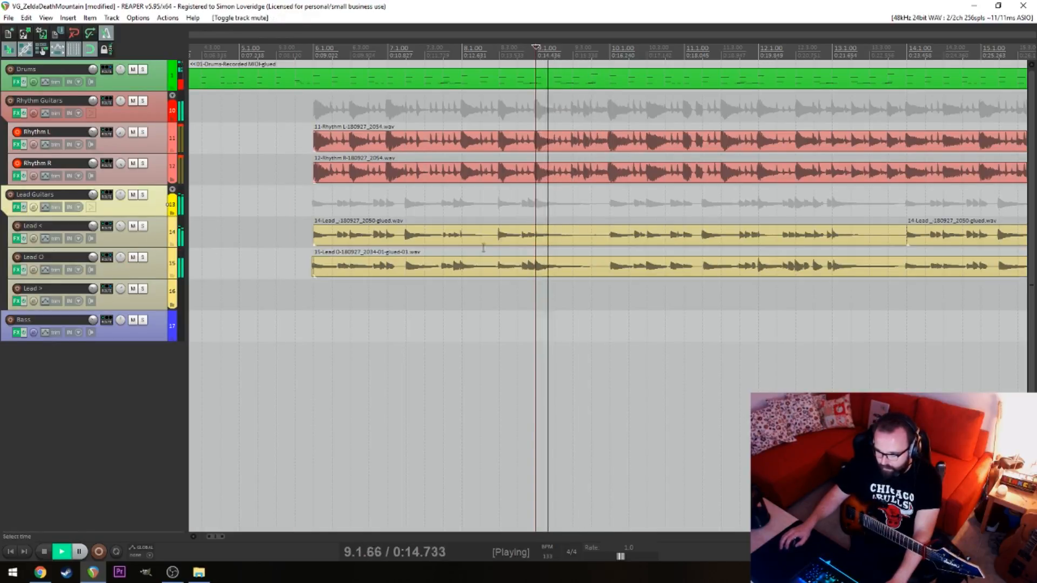
Mute both the Lead < and Lead O tracks and play the rhythm guitars from 9.1.00
{"action": "key", "text": "space"}
{"action": "left_click", "coordinate": [133, 226]}
{"action": "key", "text": "space"}
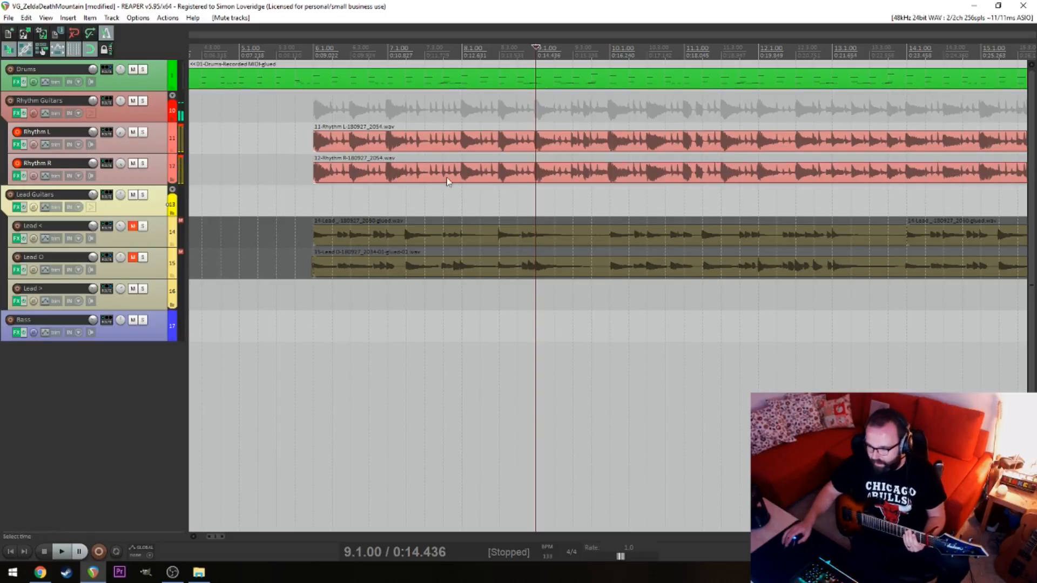
{"action": "key", "text": "space"}
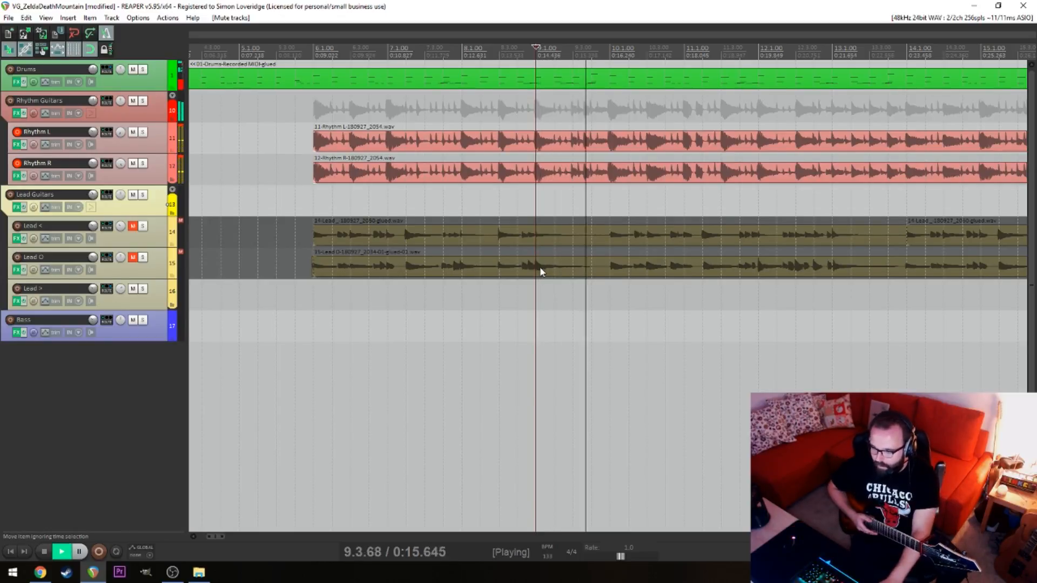
{"action": "key", "text": "space"}
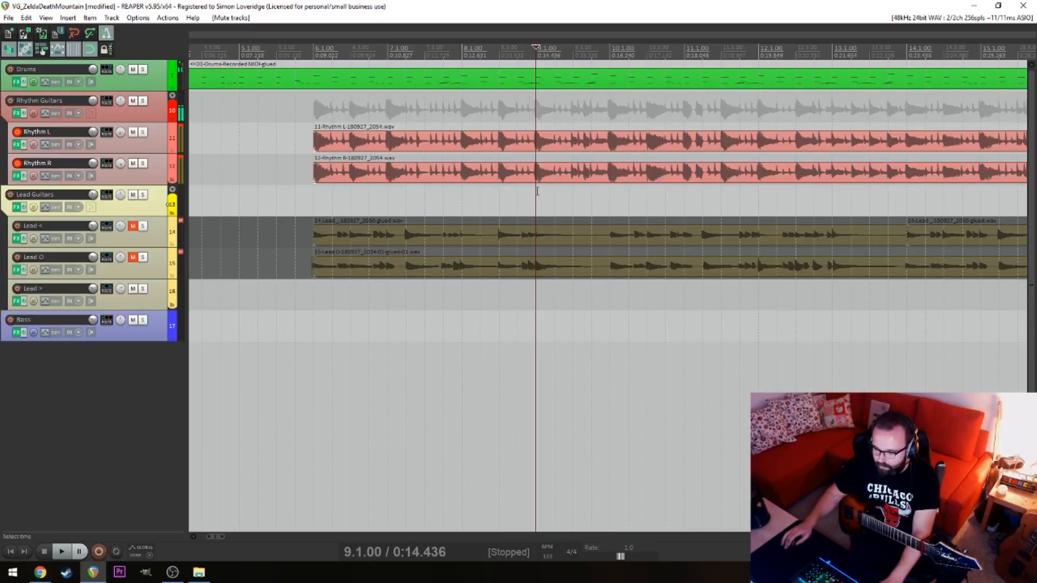
Split Rhythm L and Rhythm R at 9.1.00 and delete the pieces between 6.1.00 and 9.1.00
{"action": "left_click", "coordinate": [544, 142]}
{"action": "key", "text": "s"}
{"action": "left_click", "coordinate": [542, 176]}
{"action": "key", "text": "s"}
{"action": "left_click_drag", "start_coordinate": [510, 113], "coordinate": [497, 180]}
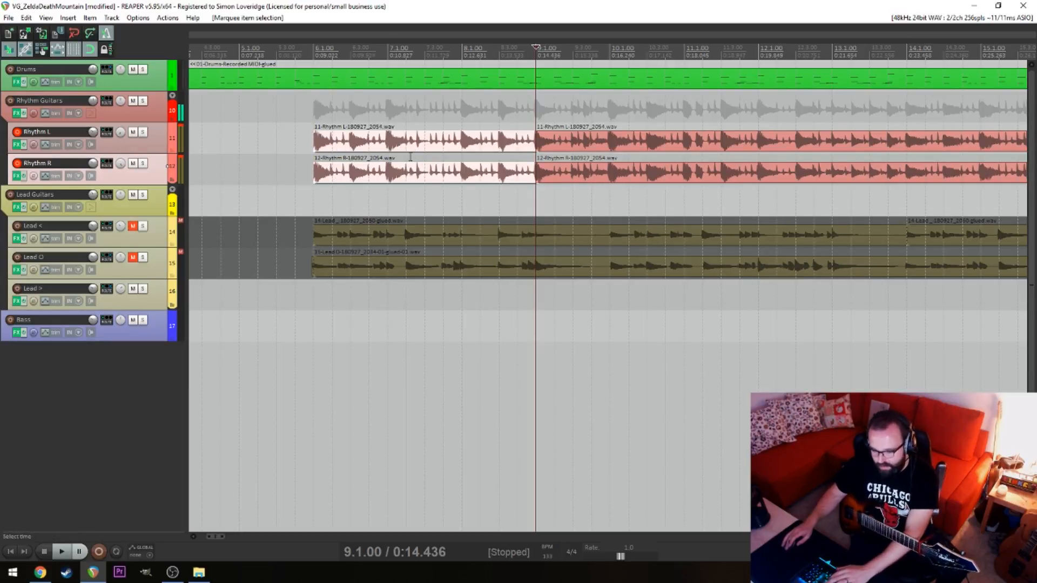
{"action": "key", "text": "Delete"}
Play the remaining rhythm riff from 9.1.00 and split Rhythm L and Rhythm R at 9.3.00
{"action": "key", "text": "space"}
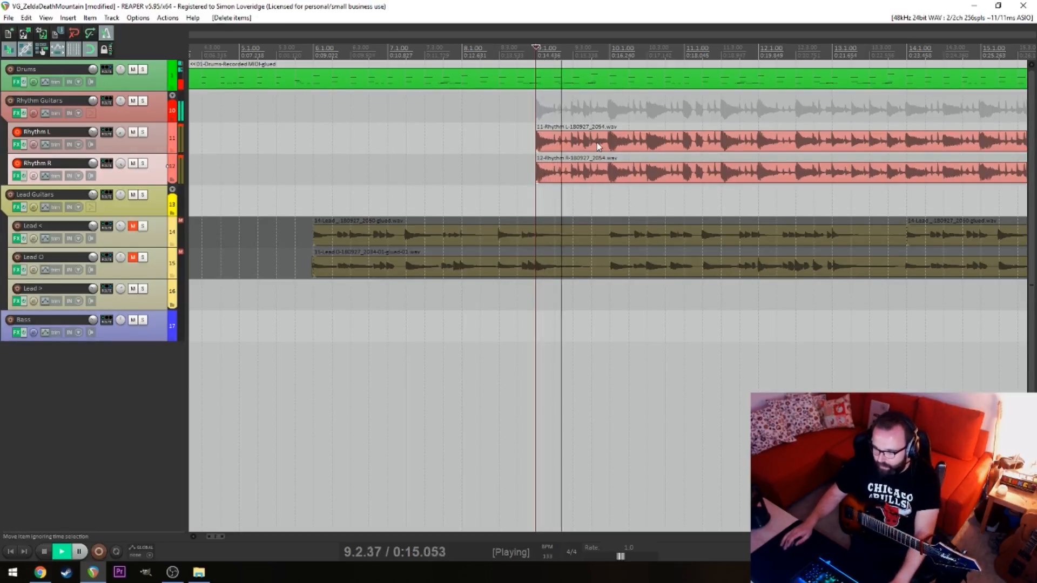
{"action": "key", "text": "space"}
{"action": "left_click", "coordinate": [574, 144]}
{"action": "key", "text": "s"}
{"action": "left_click", "coordinate": [573, 173]}
{"action": "key", "text": "s"}
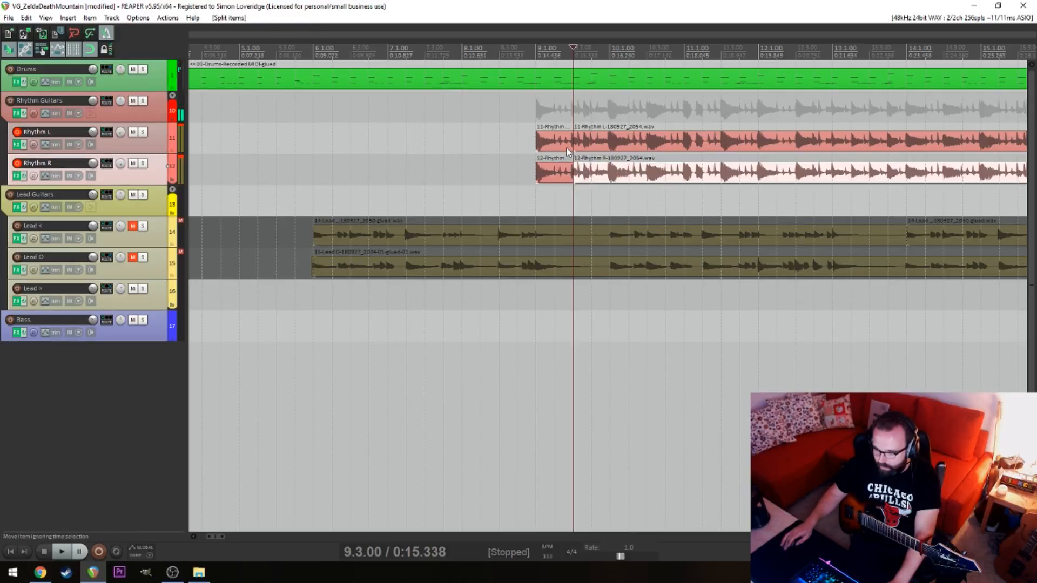
Split only the Rhythm L and Rhythm R items at 10.1.00, undoing any split across the other tracks
{"action": "left_click", "coordinate": [605, 141]}
{"action": "key", "text": "s"}
{"action": "left_click", "coordinate": [611, 184]}
{"action": "key", "text": "s"}
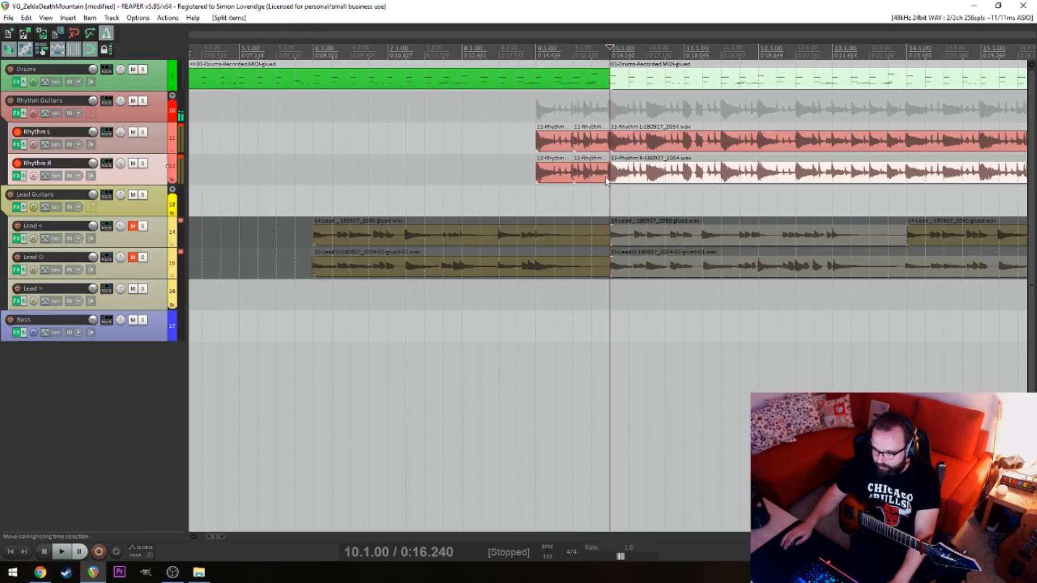
{"action": "key", "text": "ctrl+z"}
{"action": "left_click", "coordinate": [610, 173]}
{"action": "key", "text": "s"}
Delete the Rhythm L and Rhythm R pieces between 9.1.00 and 9.3.00
{"action": "left_click", "coordinate": [560, 141]}
{"action": "left_click", "coordinate": [559, 172], "text": "ctrl"}
{"action": "key", "text": "Delete"}
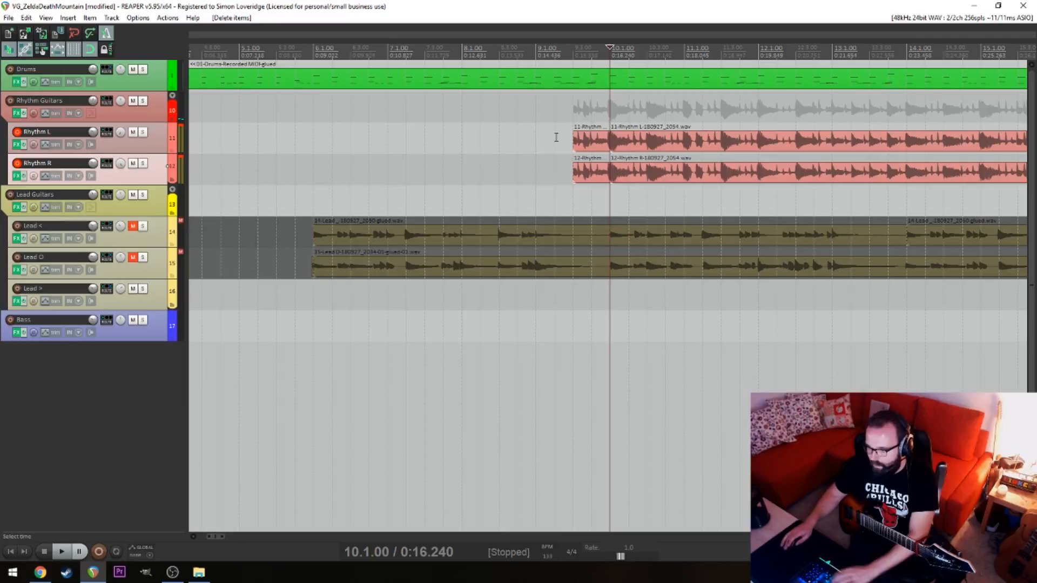
Play the rhythm guitars from just before 9.3.00, and again from 10.1.00 through to bar 19
{"action": "left_click", "coordinate": [555, 137]}
{"action": "key", "text": "space"}
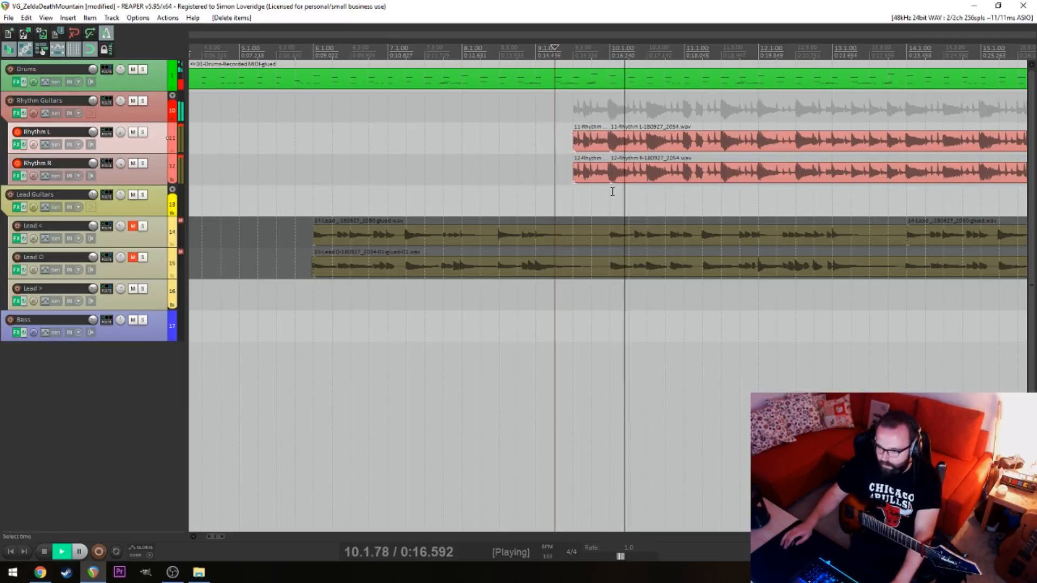
{"action": "left_click", "coordinate": [610, 198]}
{"action": "scroll", "coordinate": [648, 191], "scroll_direction": "right", "scroll_amount": 5}
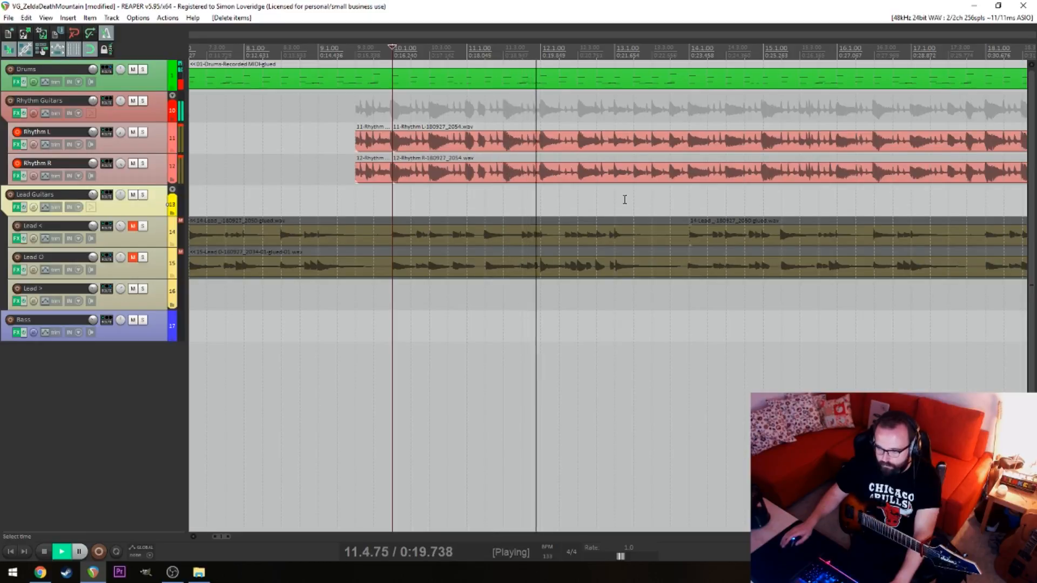
{"action": "scroll", "coordinate": [594, 199], "scroll_direction": "right", "scroll_amount": 3}
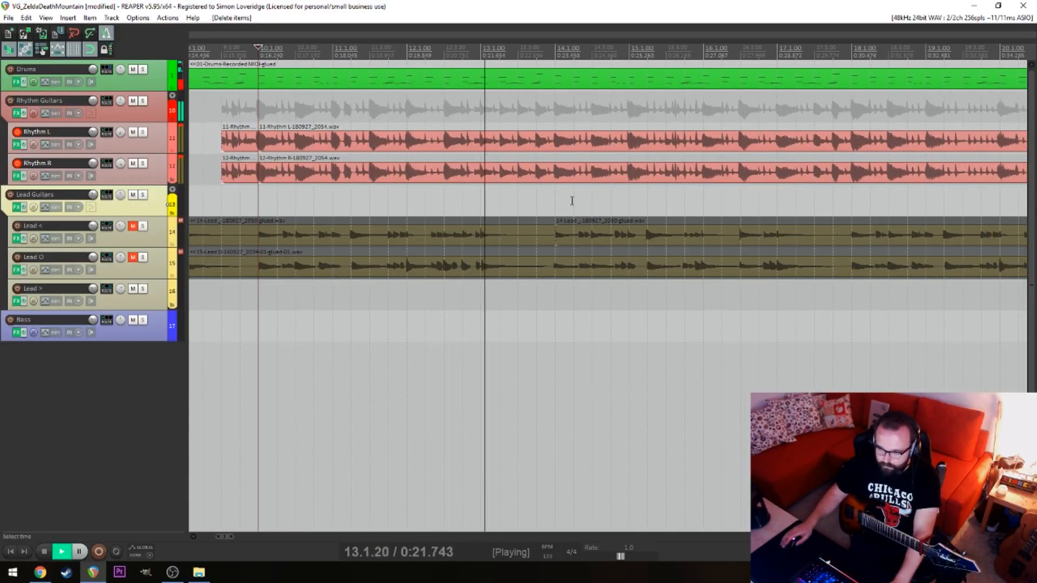
{"action": "scroll", "coordinate": [540, 202], "scroll_direction": "right", "scroll_amount": 2}
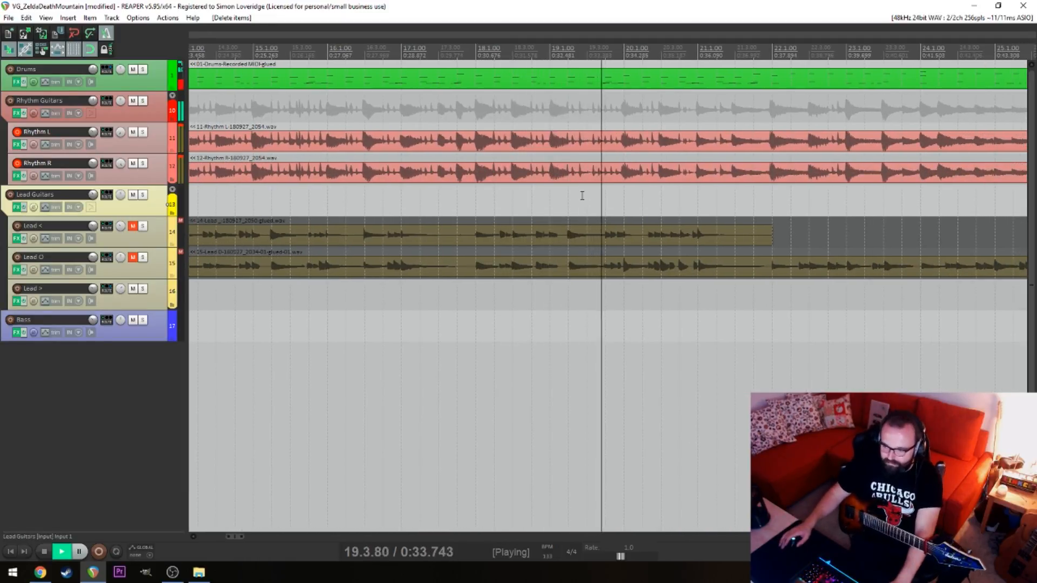
{"action": "key", "text": "space"}
Split Rhythm L and Rhythm R at 22.1.00 and delete the pieces before that point back to 10.1.00
{"action": "left_click", "coordinate": [724, 139]}
{"action": "key", "text": "s"}
{"action": "left_click", "coordinate": [725, 170]}
{"action": "key", "text": "s"}
{"action": "left_click", "coordinate": [682, 141]}
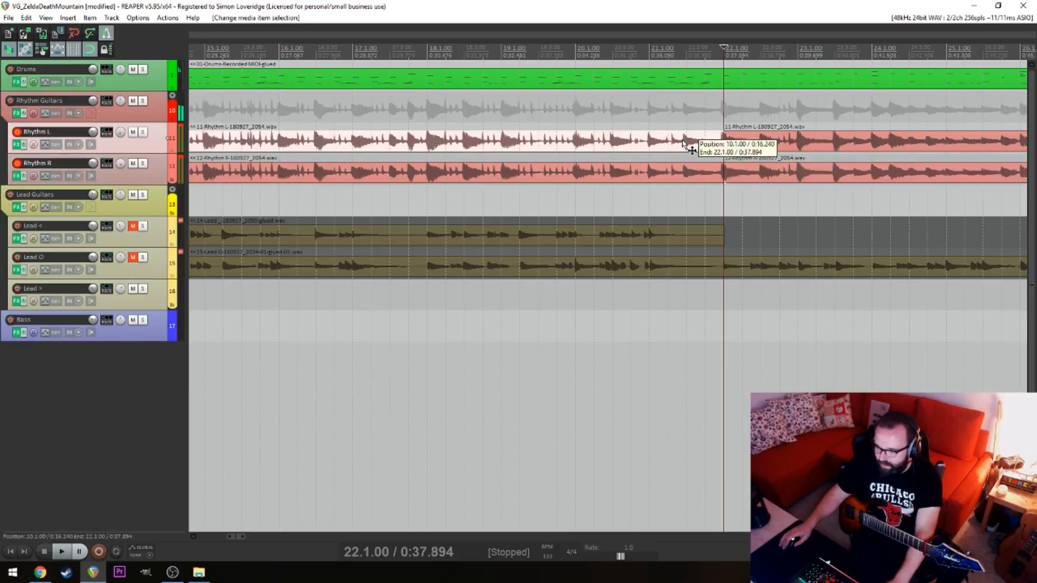
{"action": "key", "text": "Delete"}
{"action": "left_click", "coordinate": [675, 167]}
{"action": "key", "text": "Delete"}
Play the remaining rhythm guitars from 21.4.00, and again from 23.3.00 through to bar 29
{"action": "scroll", "coordinate": [609, 144], "scroll_direction": "left", "scroll_amount": 2}
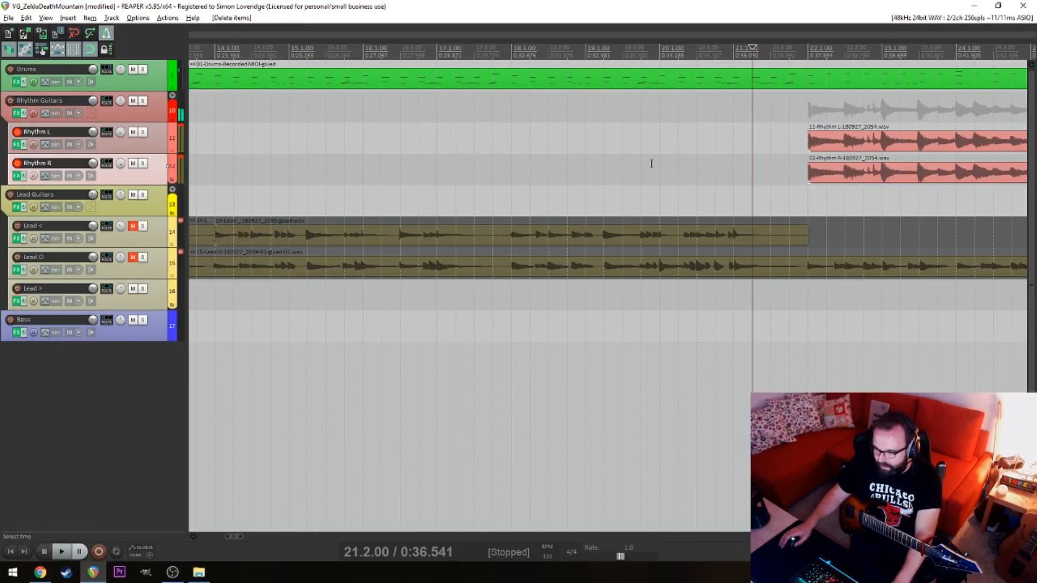
{"action": "scroll", "coordinate": [519, 146], "scroll_direction": "down", "scroll_amount": 3}
{"action": "left_click", "coordinate": [485, 148]}
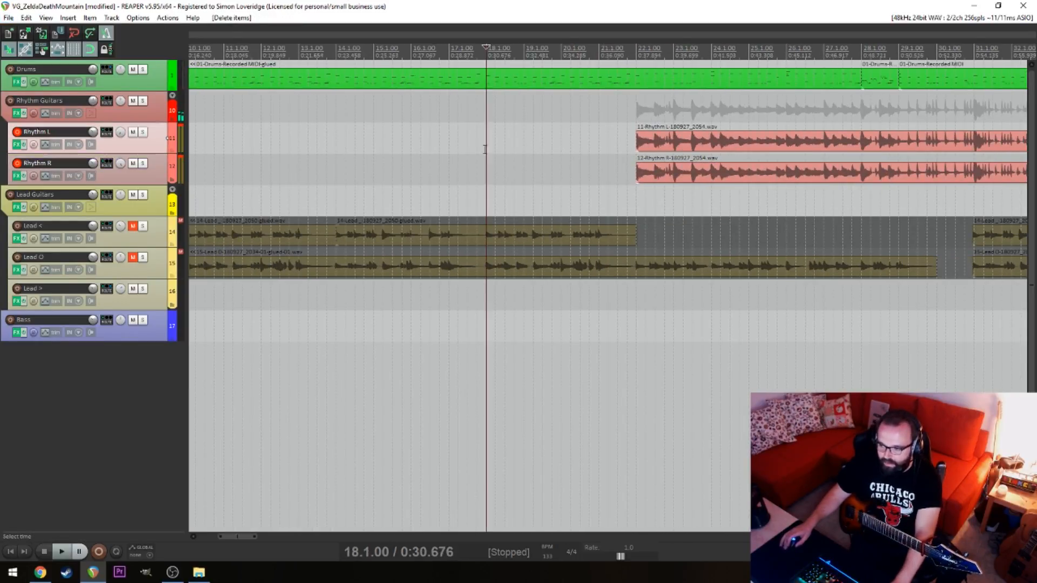
{"action": "left_click_drag", "start_coordinate": [484, 148], "coordinate": [396, 164]}
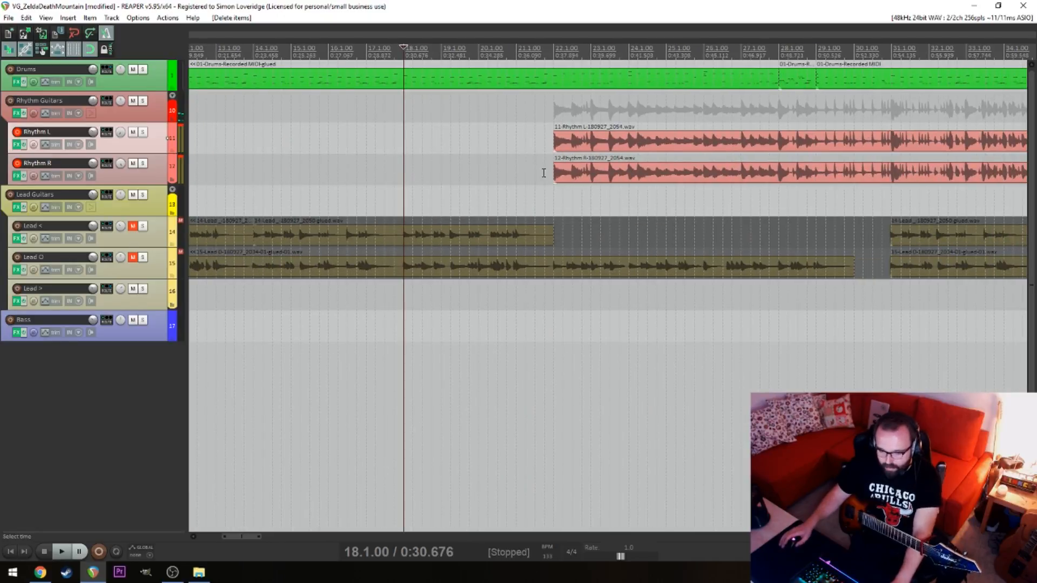
{"action": "left_click", "coordinate": [549, 119]}
{"action": "key", "text": "space"}
{"action": "scroll", "coordinate": [549, 120], "scroll_direction": "up", "scroll_amount": 3}
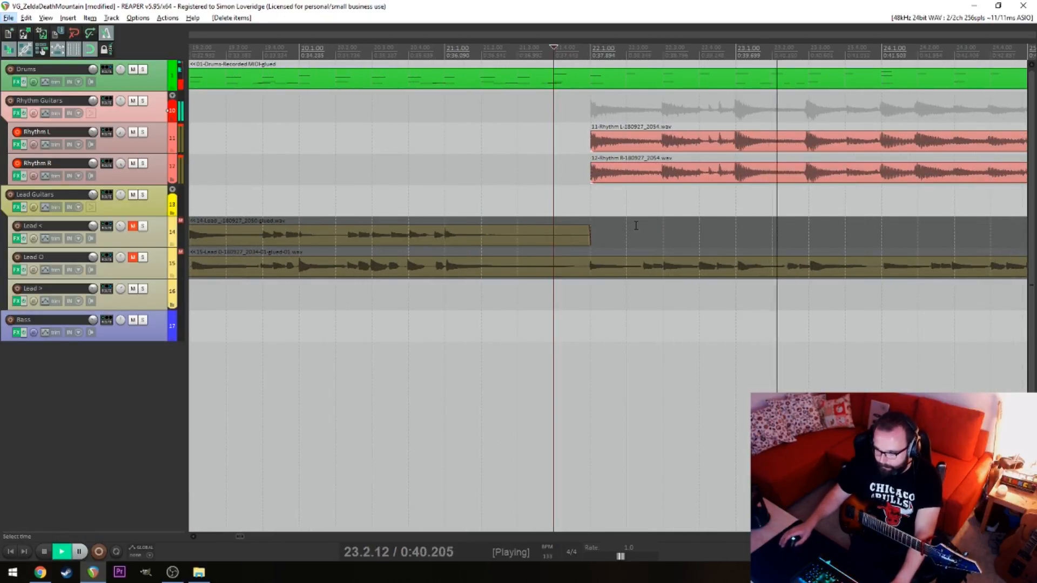
{"action": "left_click", "coordinate": [813, 207]}
{"action": "left_click_drag", "start_coordinate": [802, 209], "coordinate": [481, 214]}
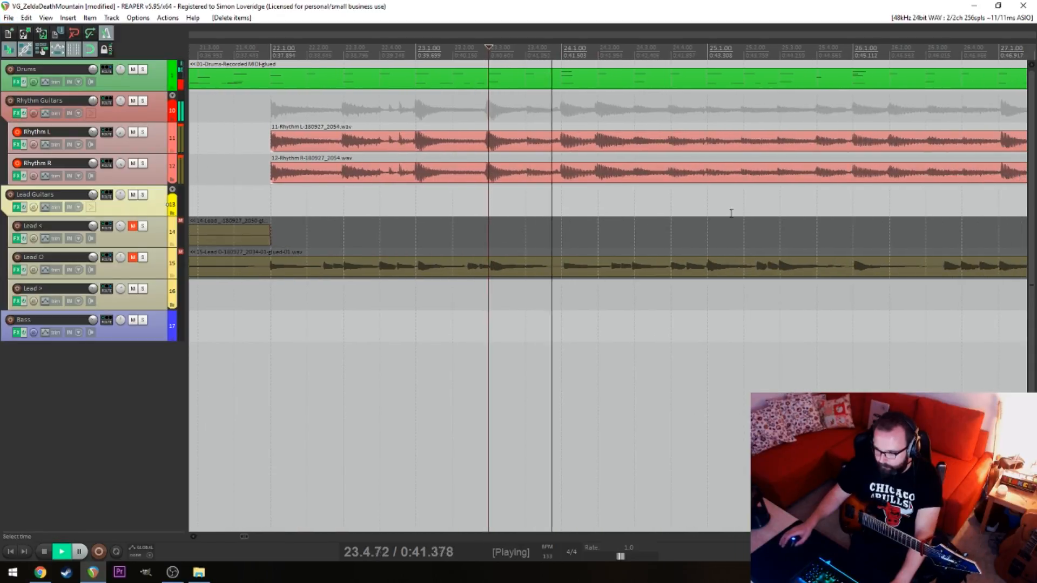
{"action": "scroll", "coordinate": [733, 213], "scroll_direction": "down", "scroll_amount": 3}
{"action": "key", "text": "alt"}
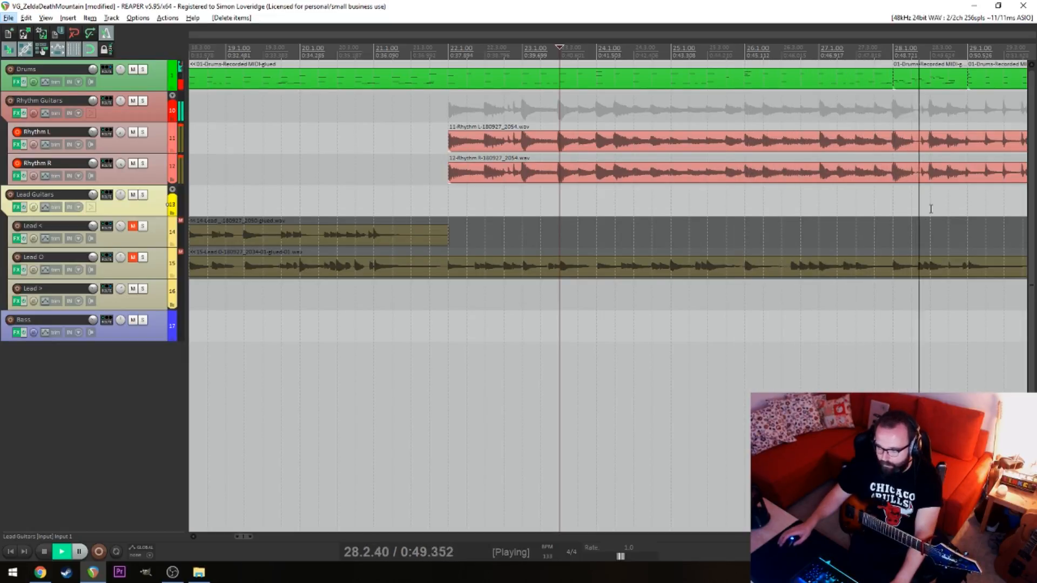
{"action": "key", "text": "Down"}
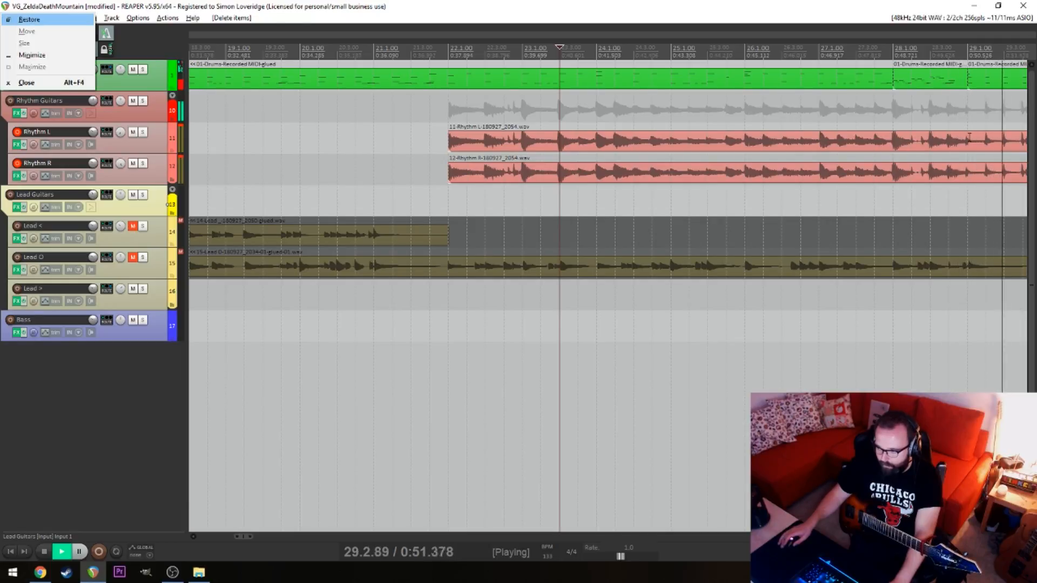
Split Rhythm L and Rhythm R at 29.1.00
{"action": "left_click", "coordinate": [960, 150]}
{"action": "key", "text": "s"}
{"action": "left_click", "coordinate": [971, 169]}
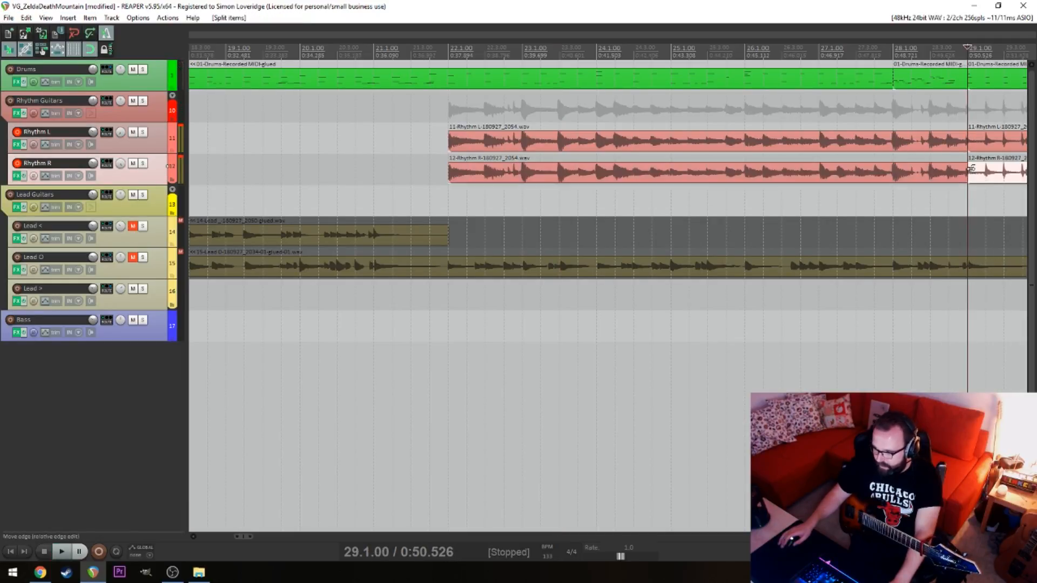
Play from 22.1.00, split Rhythm L and Rhythm R at 24.1.00 and delete the pieces between 22.1.00 and 24.1.00
{"action": "left_click", "coordinate": [446, 192]}
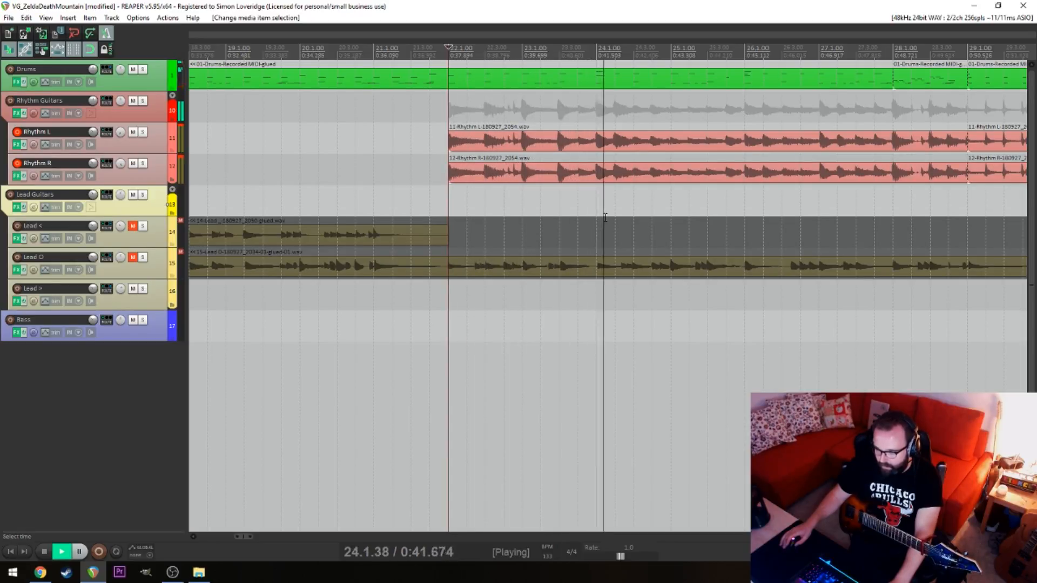
{"action": "key", "text": "space"}
{"action": "left_click", "coordinate": [598, 139]}
{"action": "key", "text": "s"}
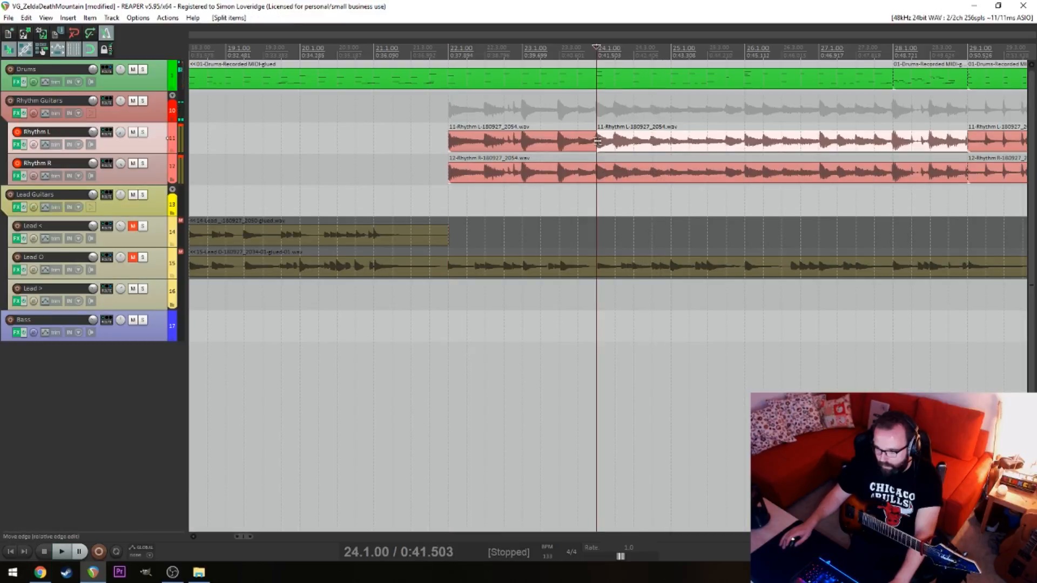
{"action": "left_click", "coordinate": [598, 169]}
{"action": "key", "text": "s"}
{"action": "left_click_drag", "start_coordinate": [512, 145], "coordinate": [509, 161]}
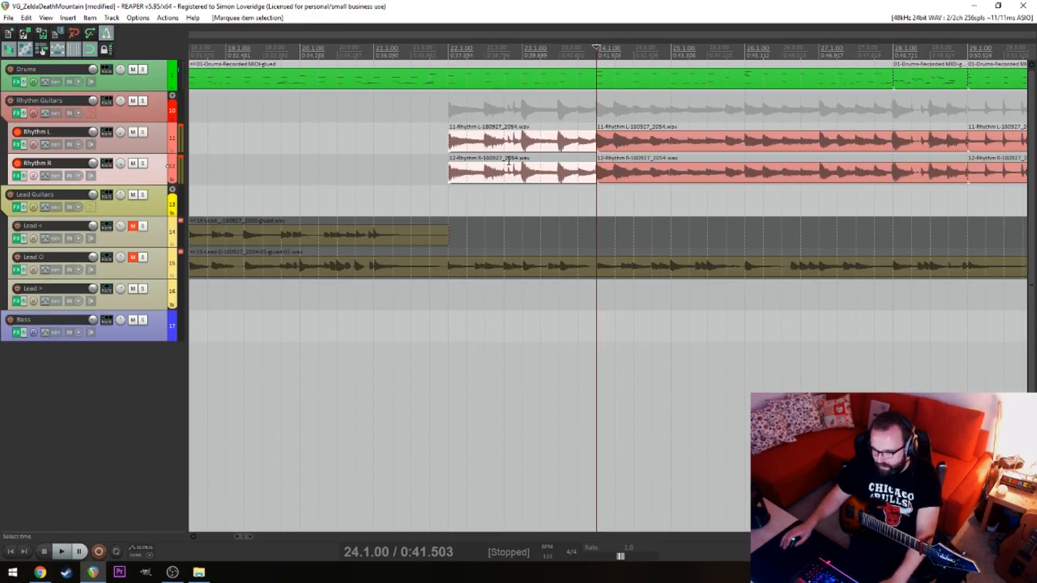
{"action": "key", "text": "Delete"}
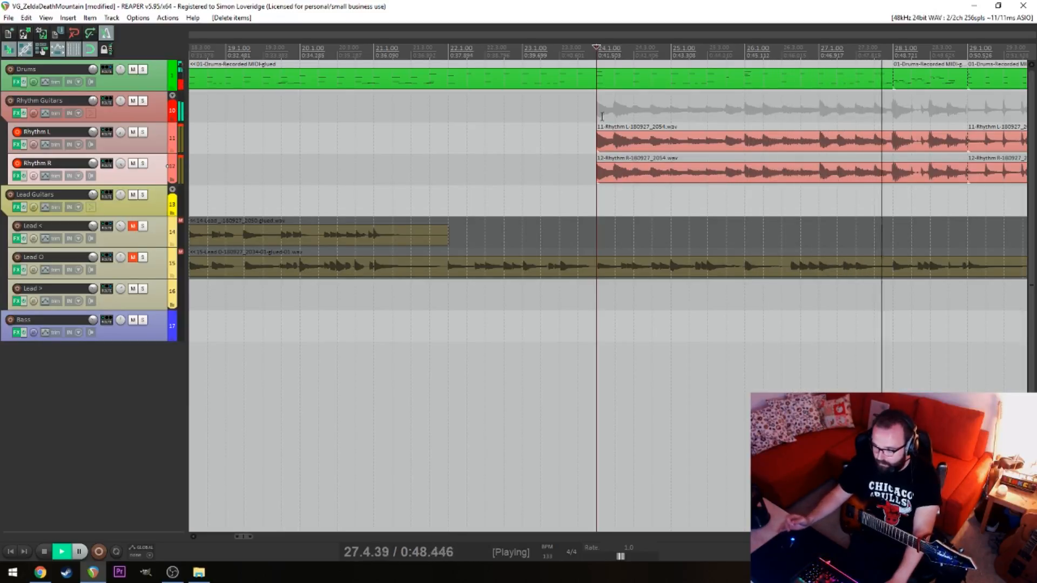
Split Rhythm L and Rhythm R at 28.1.00 and delete the pieces between 28.1.00 and 29.1.00
{"action": "key", "text": "space"}
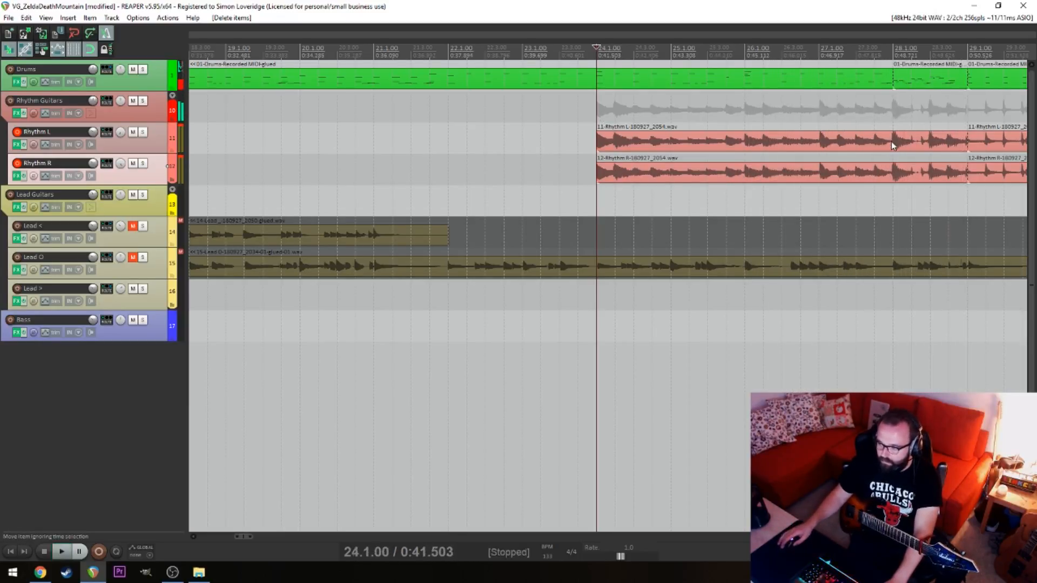
{"action": "left_click", "coordinate": [895, 143]}
{"action": "key", "text": "s"}
{"action": "left_click", "coordinate": [901, 173]}
{"action": "key", "text": "s"}
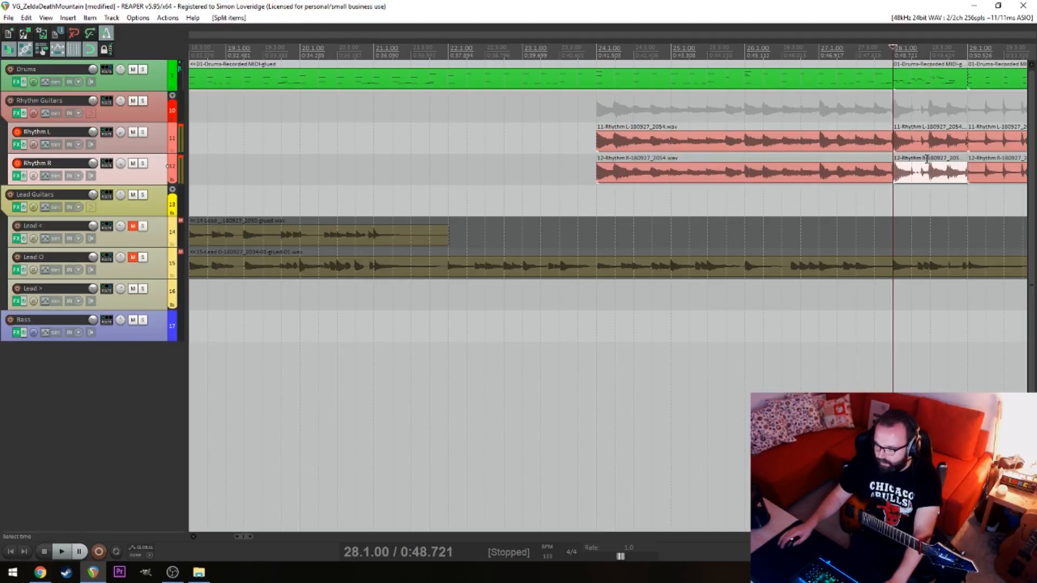
{"action": "left_click", "coordinate": [962, 143]}
{"action": "left_click", "coordinate": [940, 164], "text": "ctrl"}
{"action": "key", "text": "Delete"}
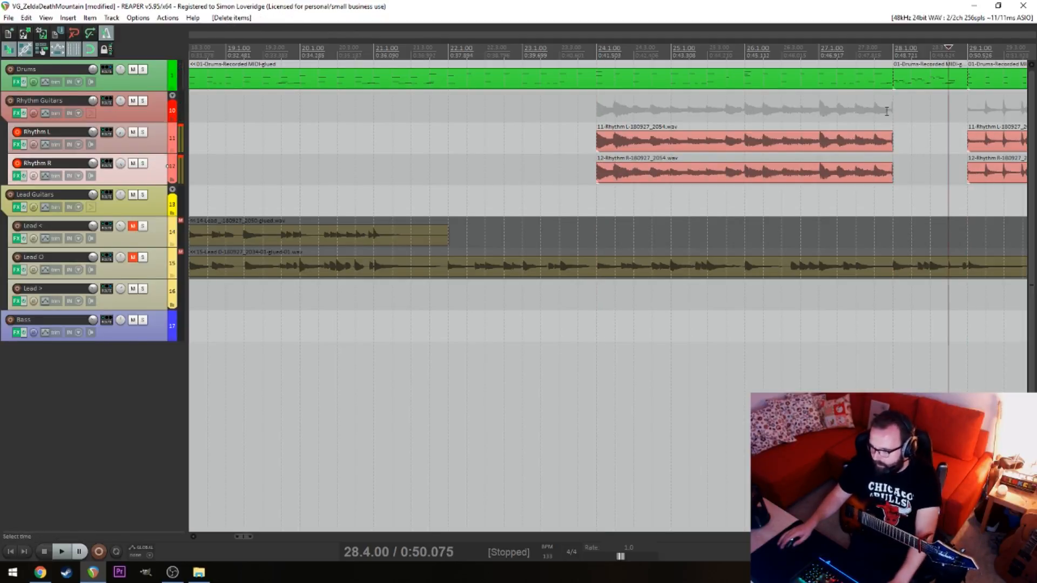
Play the next rhythm guitar section from 30.4.00 through to bar 38
{"action": "key", "text": "space"}
{"action": "scroll", "coordinate": [702, 162], "scroll_direction": "right", "scroll_amount": 8}
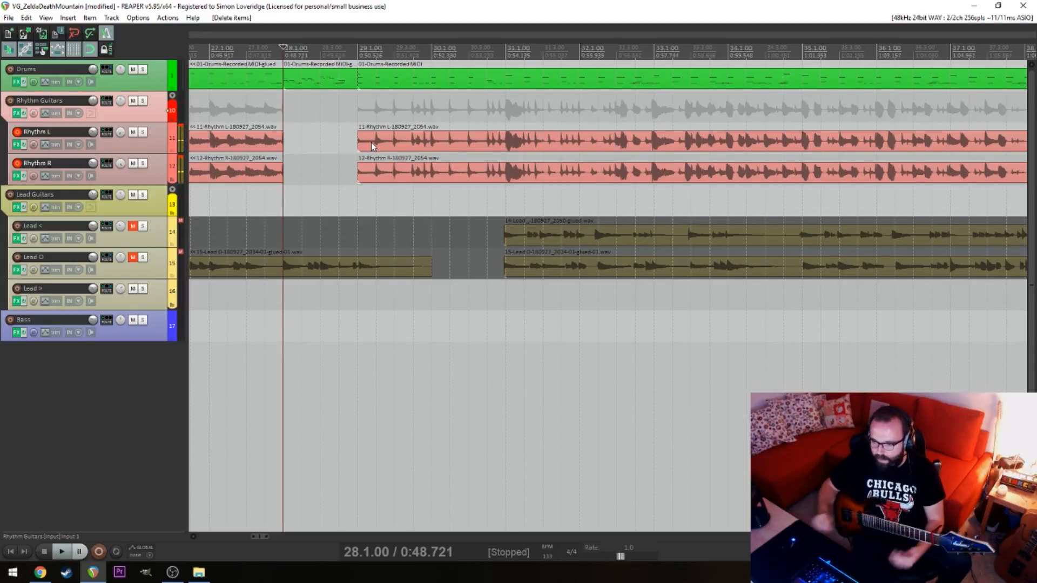
{"action": "left_click", "coordinate": [487, 197]}
{"action": "key", "text": "space"}
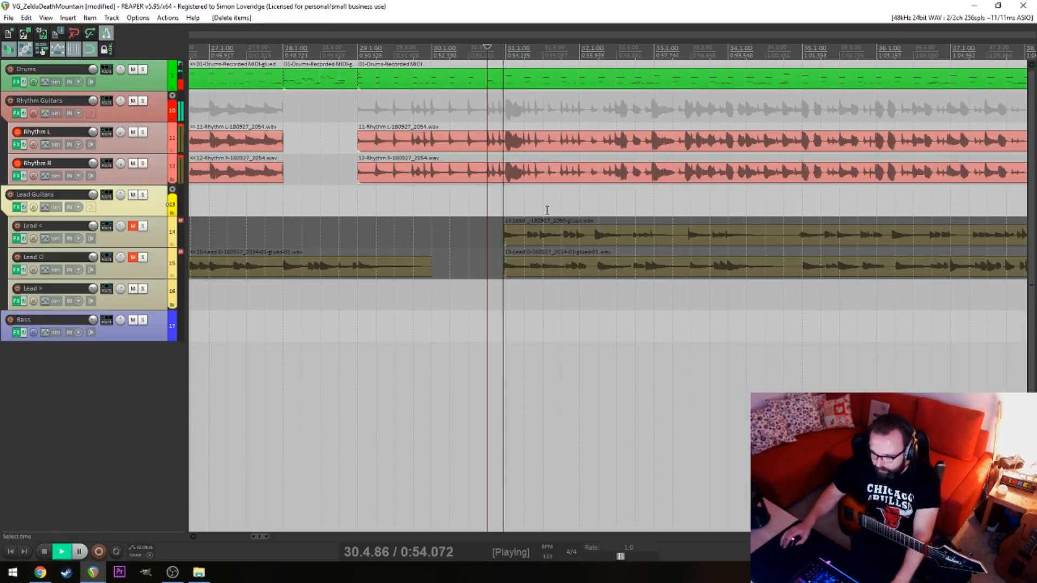
{"action": "left_click_drag", "start_coordinate": [615, 196], "coordinate": [414, 193]}
{"action": "left_click_drag", "start_coordinate": [486, 196], "coordinate": [512, 199]}
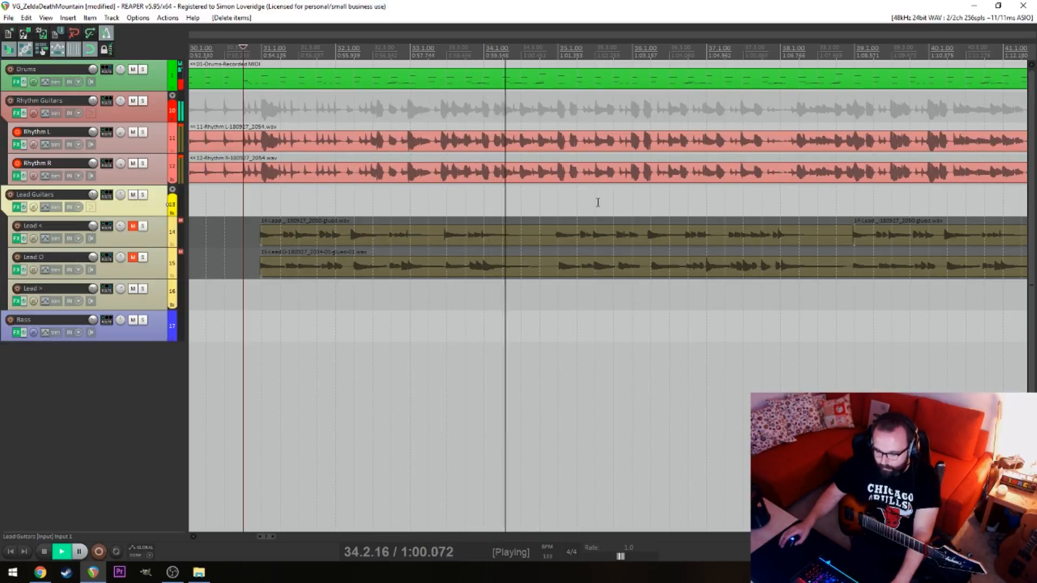
{"action": "left_click_drag", "start_coordinate": [597, 202], "coordinate": [511, 203]}
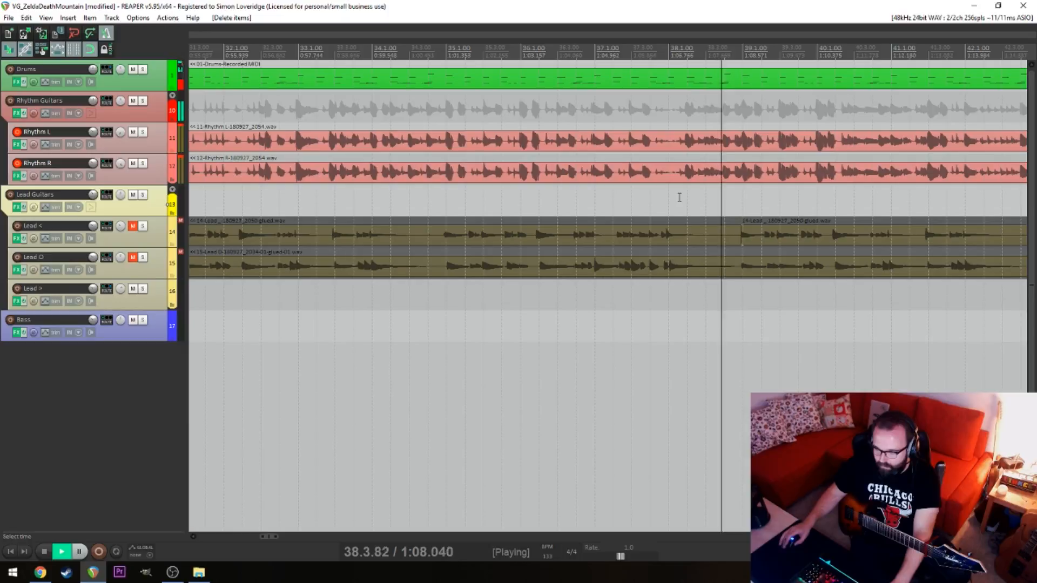
{"action": "key", "text": "space"}
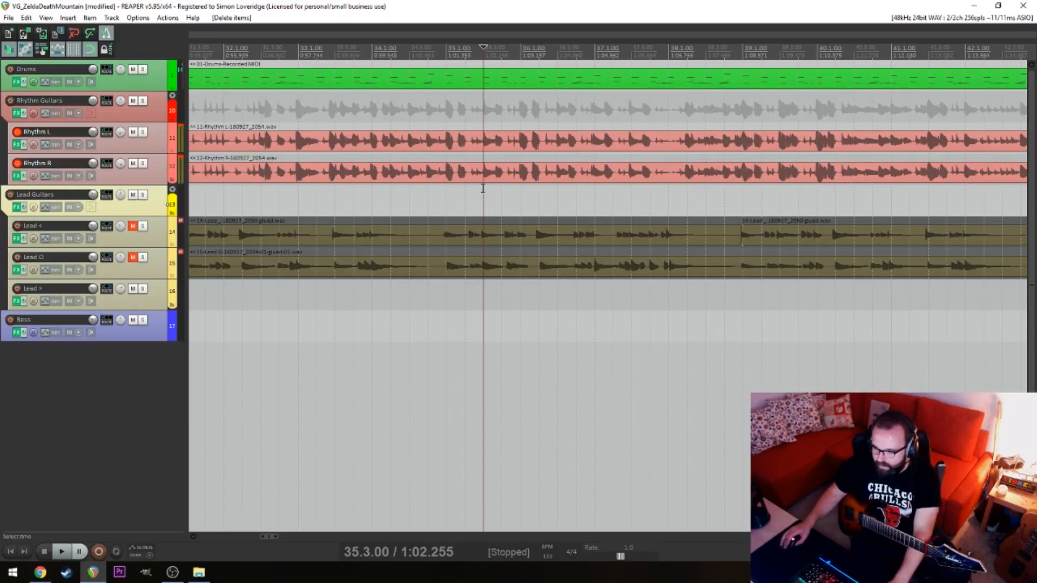
Play the rhythm guitars repeatedly from 35.1.00 to check the section leading up to 39.1.00
{"action": "key", "text": "space"}
{"action": "left_click", "coordinate": [446, 185]}
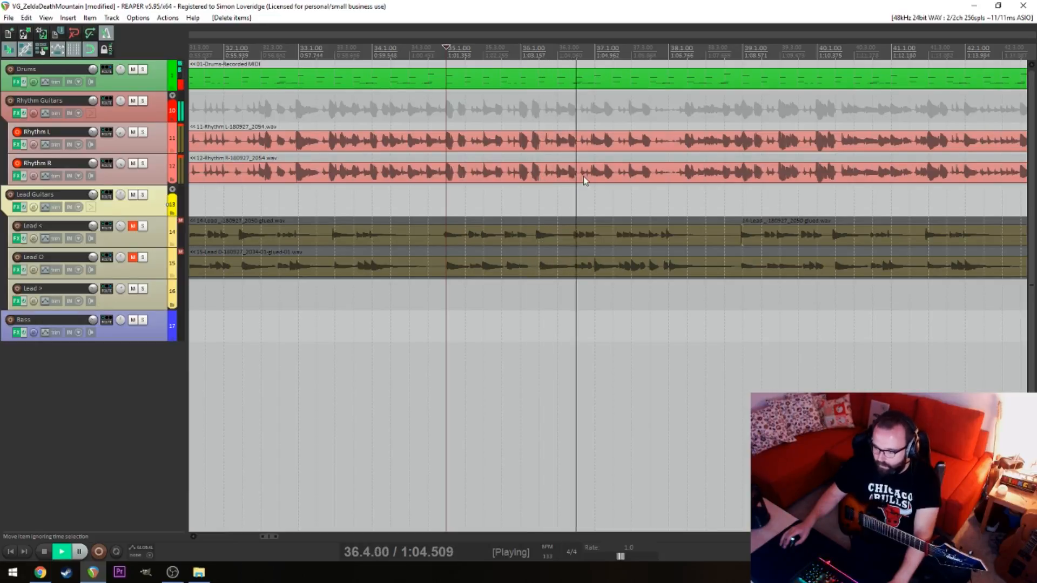
{"action": "key", "text": "space"}
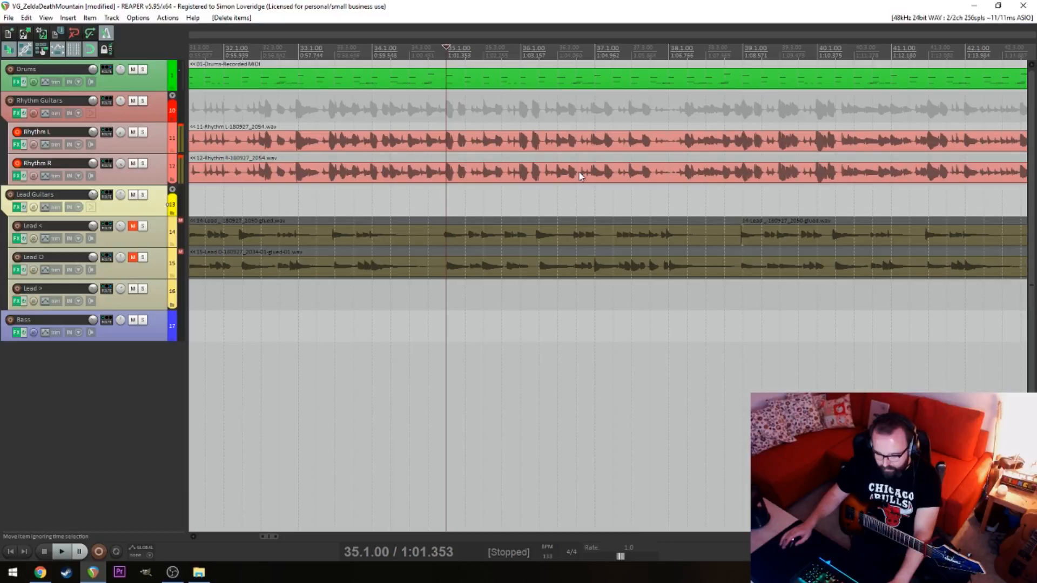
{"action": "key", "text": "space"}
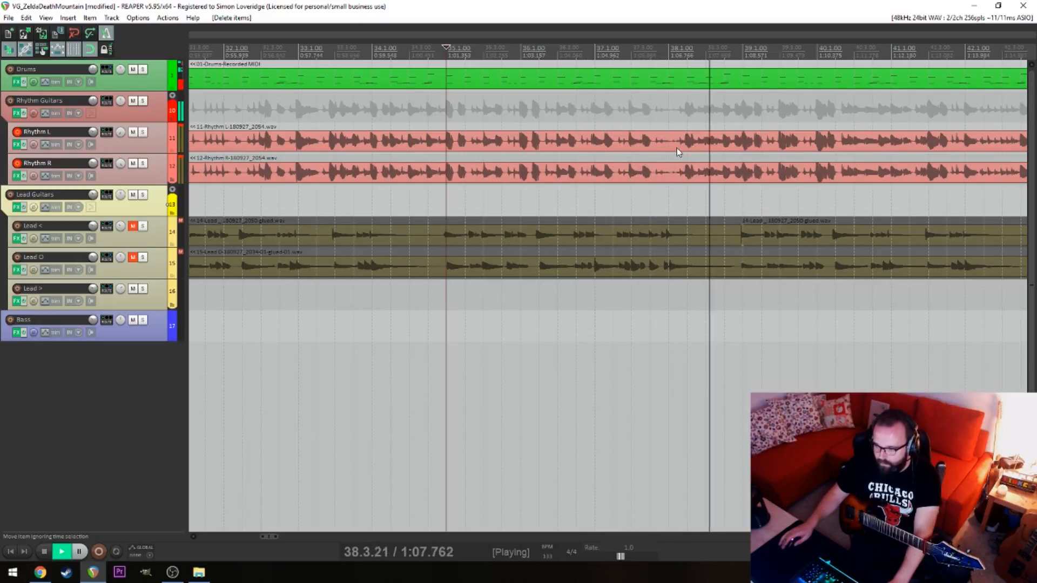
{"action": "key", "text": "space"}
Split Rhythm L and Rhythm R at 39.1.00
{"action": "left_click", "coordinate": [746, 143]}
{"action": "key", "text": "s"}
{"action": "left_click", "coordinate": [744, 173]}
{"action": "key", "text": "s"}
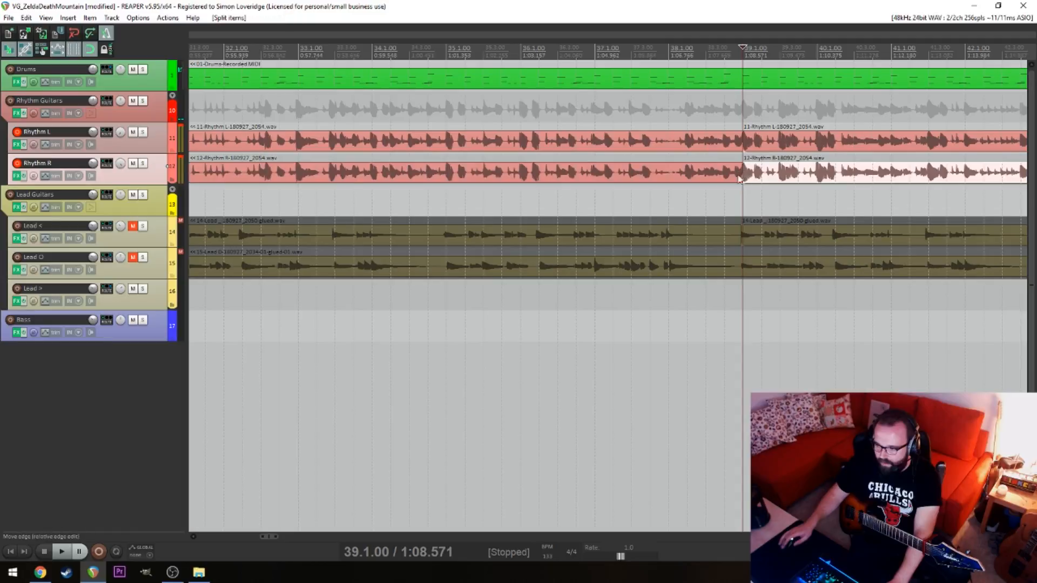
Play the rhythm guitars from 34.4.00, and again from 34.1.00, to check the transition into 35.1.00
{"action": "left_click", "coordinate": [437, 138]}
{"action": "key", "text": "space"}
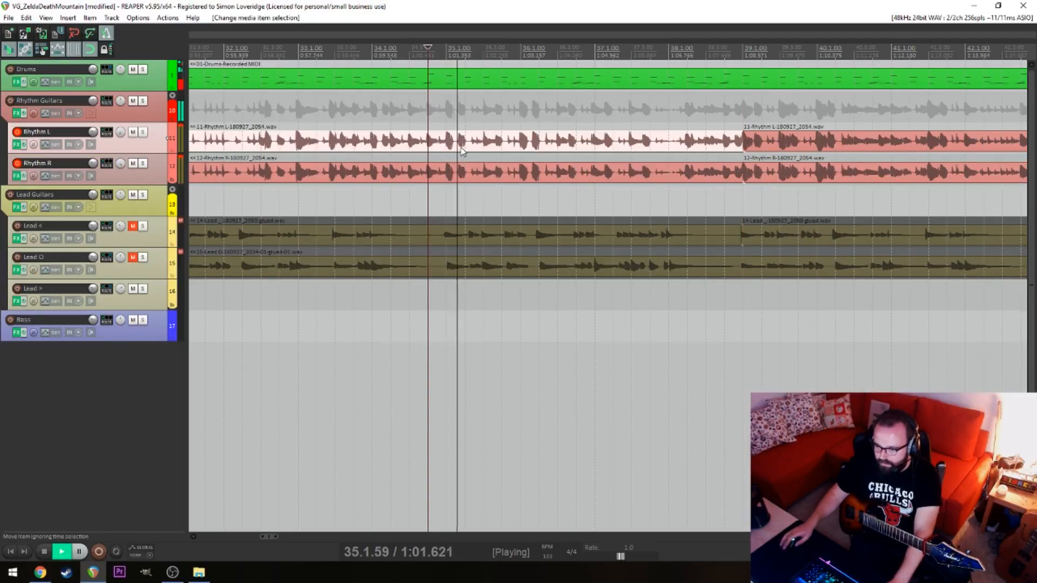
{"action": "key", "text": "space"}
{"action": "left_click", "coordinate": [370, 131]}
{"action": "key", "text": "space"}
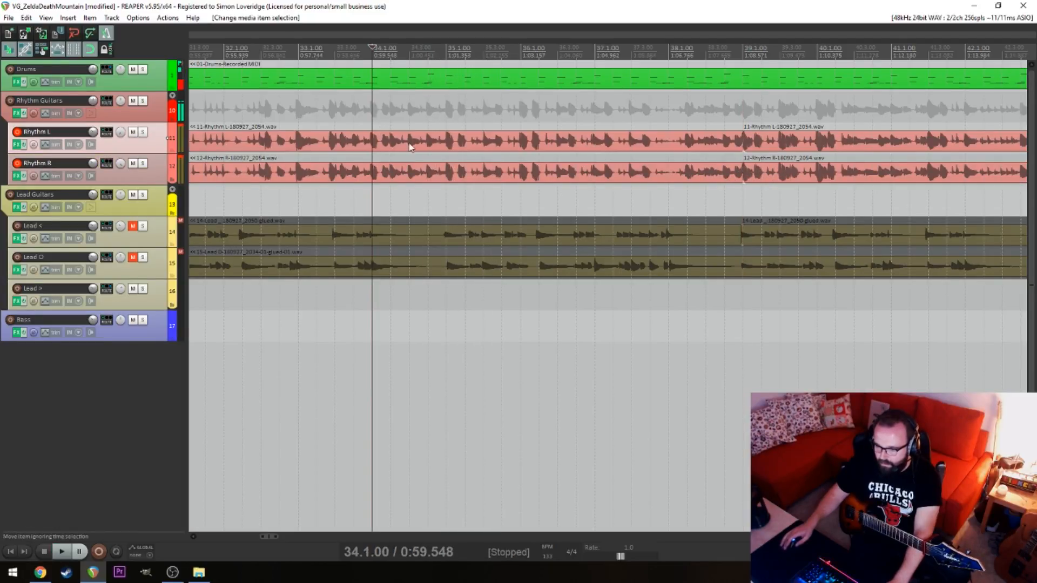
{"action": "key", "text": "space"}
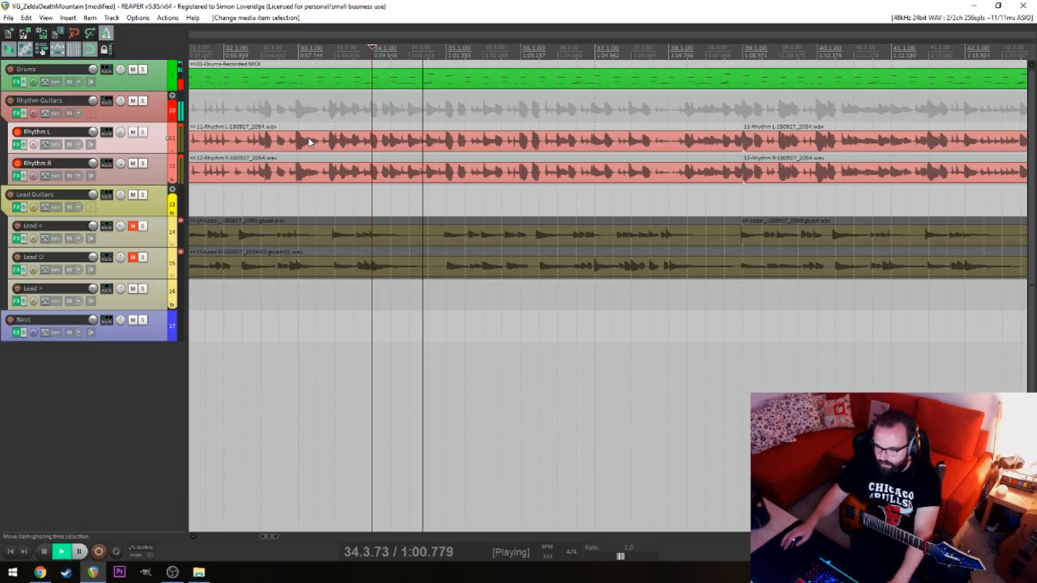
{"action": "key", "text": "space"}
Split Rhythm L and Rhythm R at 35.1.00
{"action": "left_click", "coordinate": [446, 142]}
{"action": "key", "text": "s"}
{"action": "left_click", "coordinate": [446, 172]}
{"action": "key", "text": "s"}
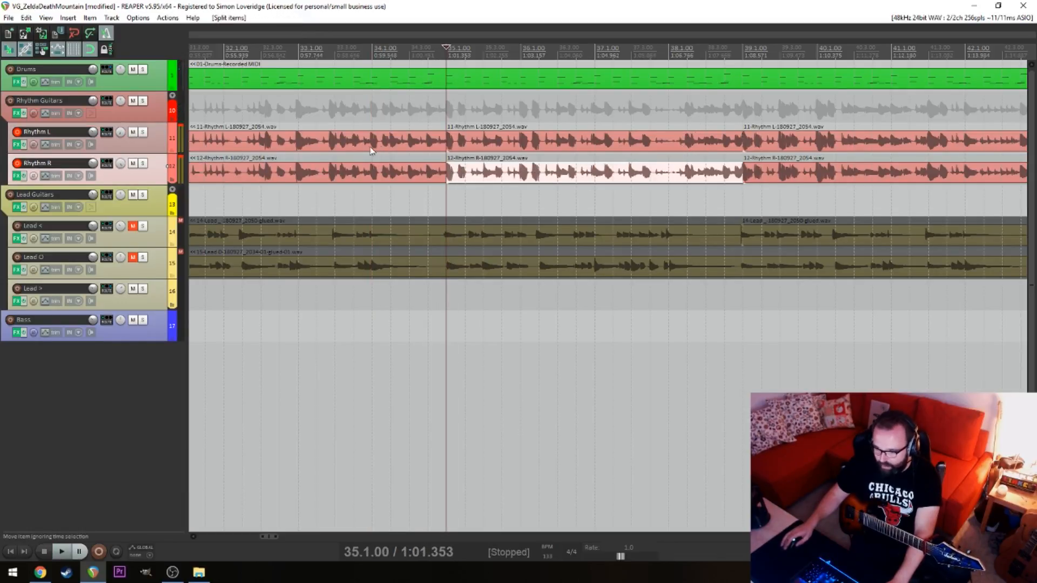
Play the rhythm guitars from 32.3.00 and delete the Rhythm L and Rhythm R items that end at 35.1.00
{"action": "left_click", "coordinate": [253, 144]}
{"action": "key", "text": "space"}
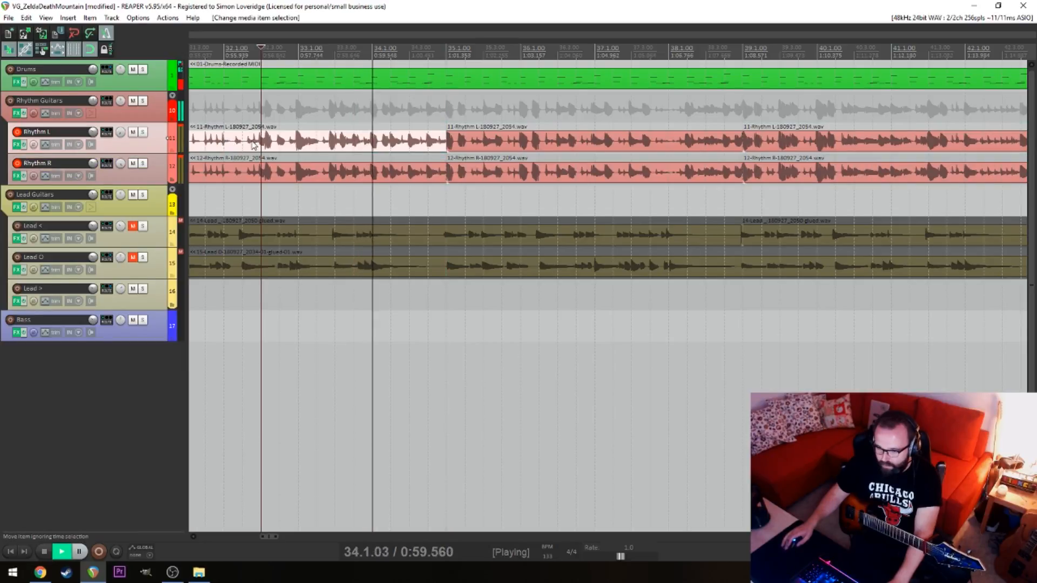
{"action": "scroll", "coordinate": [608, 164], "scroll_direction": "down", "scroll_amount": 5}
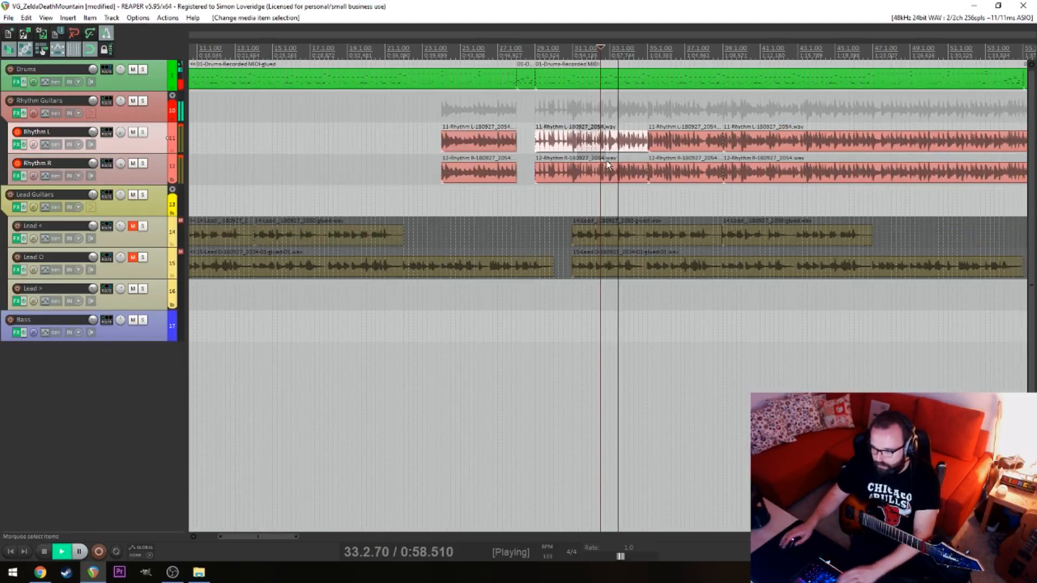
{"action": "left_click_drag", "start_coordinate": [588, 125], "coordinate": [606, 173]}
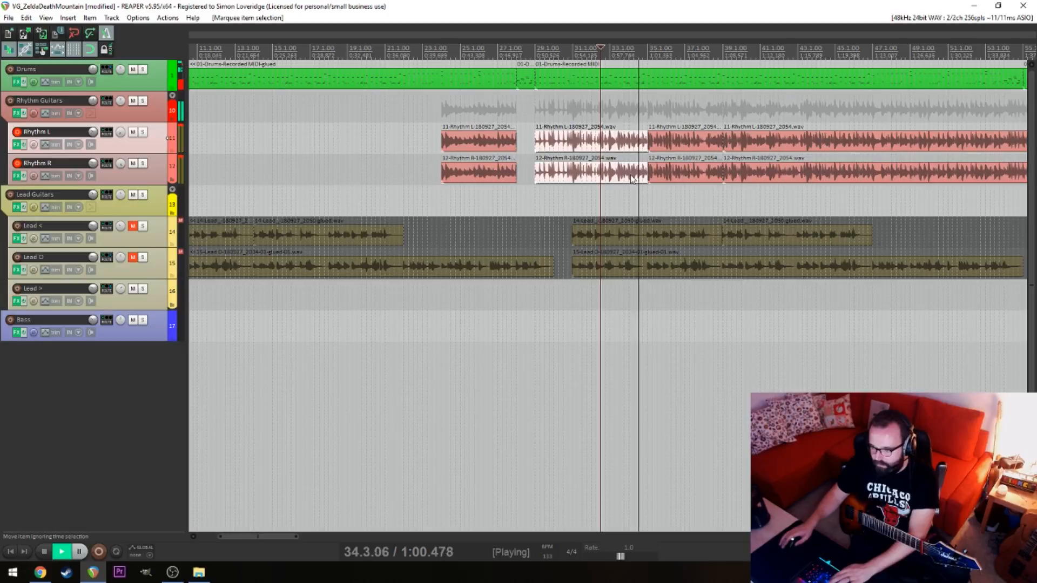
{"action": "key", "text": "Delete"}
{"action": "key", "text": "space"}
Play the rhythm guitars from 38.3.00 to check the section that follows the 39.1.00 split
{"action": "scroll", "coordinate": [562, 142], "scroll_direction": "right", "scroll_amount": 3}
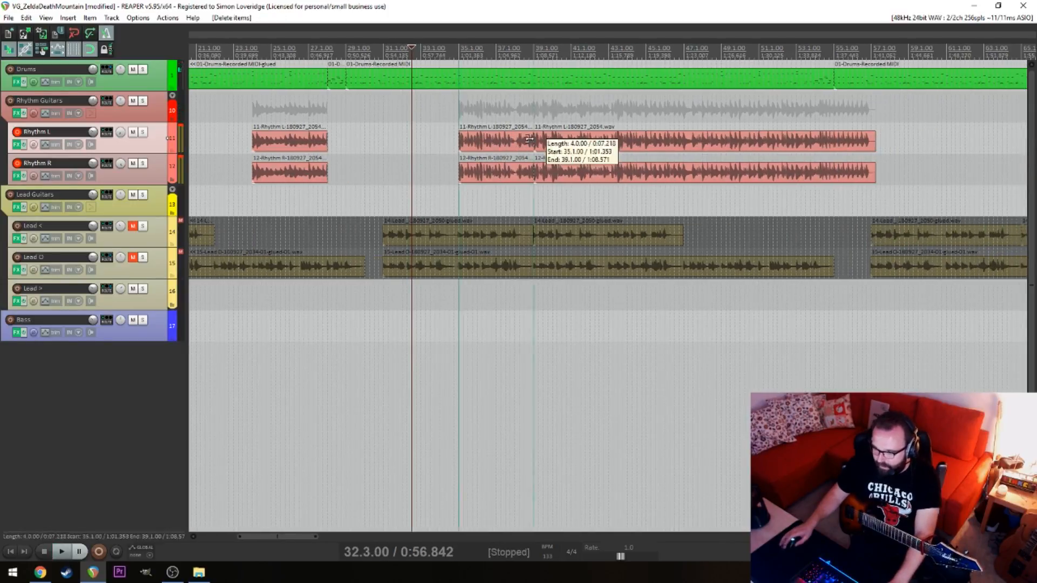
{"action": "left_click", "coordinate": [530, 141]}
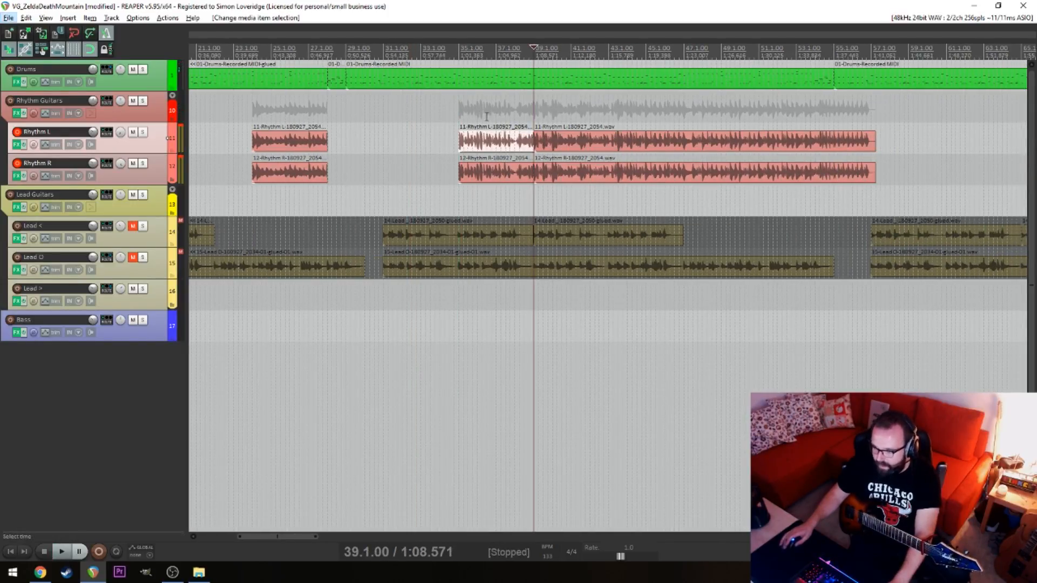
{"action": "left_click", "coordinate": [525, 105]}
{"action": "scroll", "coordinate": [536, 107], "scroll_direction": "up", "scroll_amount": 4}
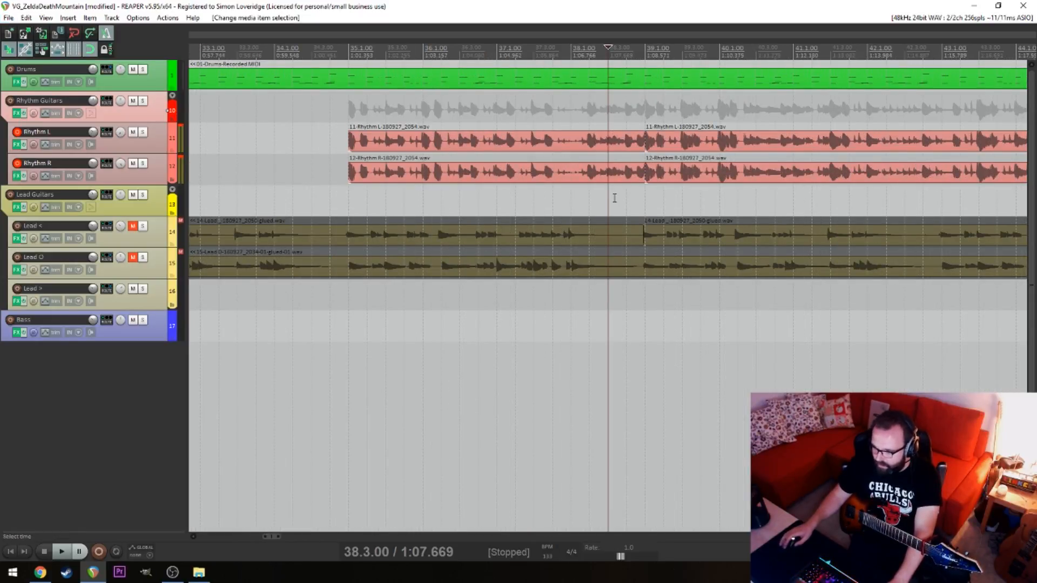
{"action": "scroll", "coordinate": [572, 215], "scroll_direction": "right", "scroll_amount": 4}
{"action": "key", "text": "space"}
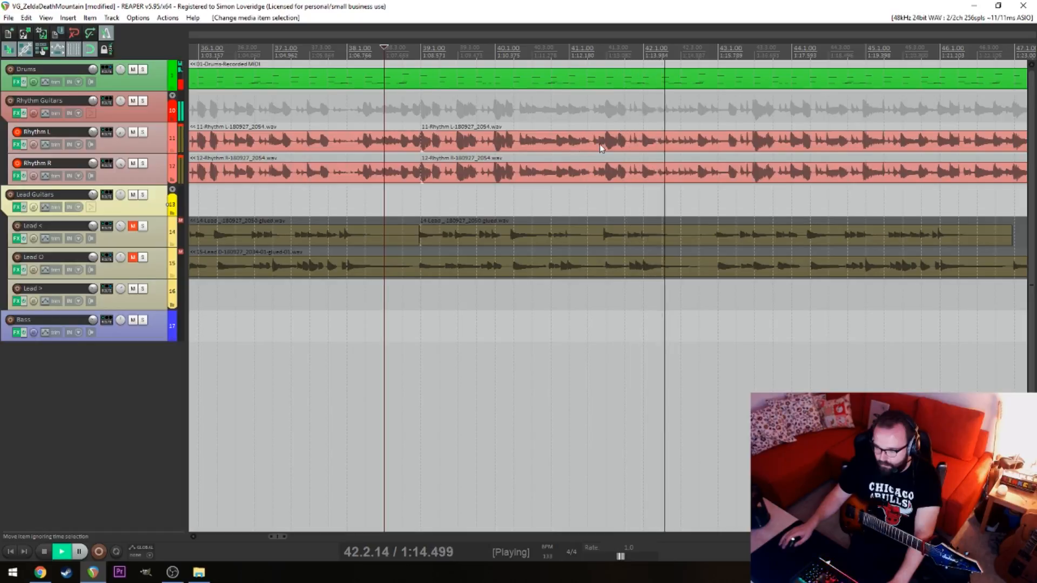
{"action": "key", "text": "space"}
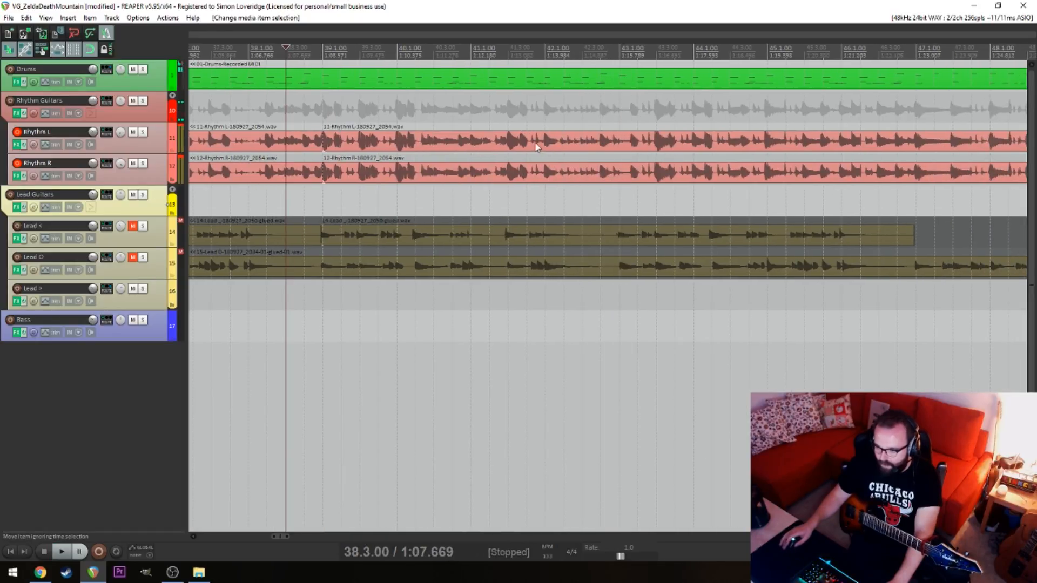
Split Rhythm L and Rhythm R at 42.1.00
{"action": "left_click", "coordinate": [544, 141]}
{"action": "key", "text": "s"}
{"action": "key", "text": "ctrl+z"}
{"action": "left_click", "coordinate": [545, 141]}
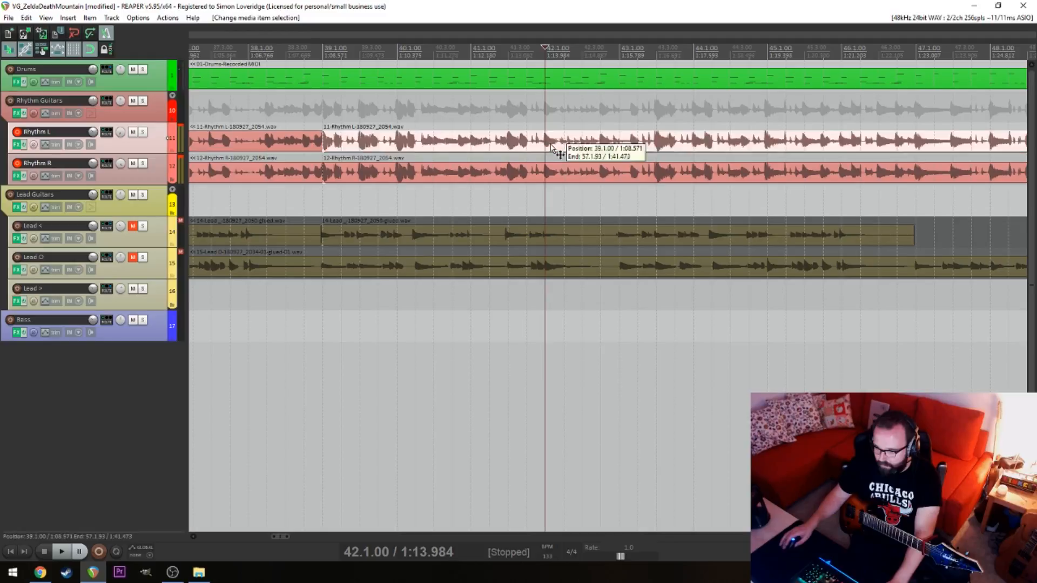
{"action": "key", "text": "s"}
{"action": "left_click", "coordinate": [544, 170]}
{"action": "key", "text": "s"}
Split Rhythm L and Rhythm R at 42.4.00
{"action": "left_click", "coordinate": [601, 142]}
{"action": "key", "text": "s"}
{"action": "left_click", "coordinate": [600, 170]}
{"action": "key", "text": "s"}
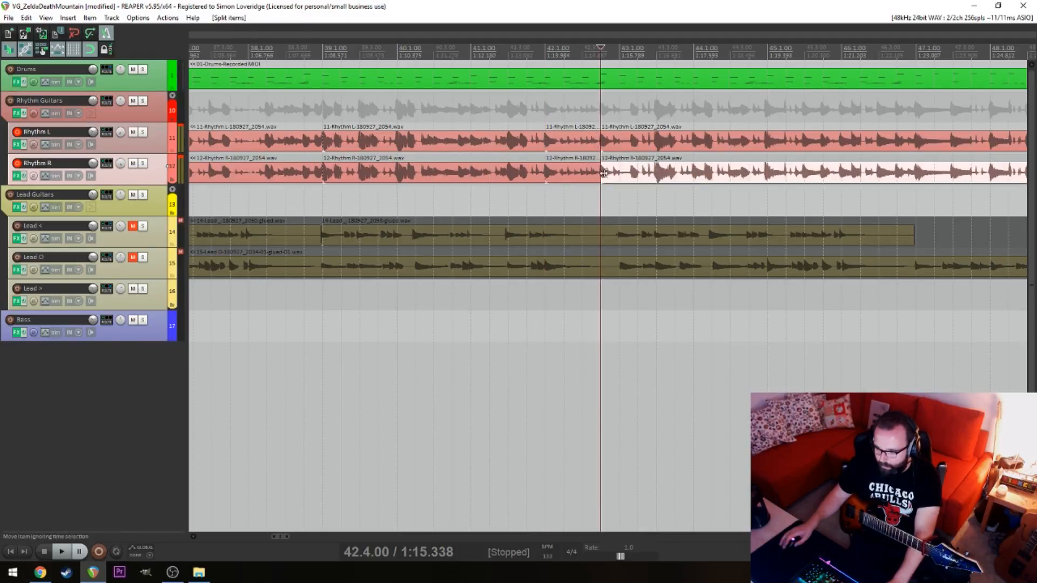
Delete the Rhythm L and Rhythm R items between 39.1.00 and 42.1.00
{"action": "left_click", "coordinate": [619, 142]}
{"action": "left_click", "coordinate": [508, 142]}
{"action": "key", "text": "Delete"}
{"action": "left_click", "coordinate": [490, 169]}
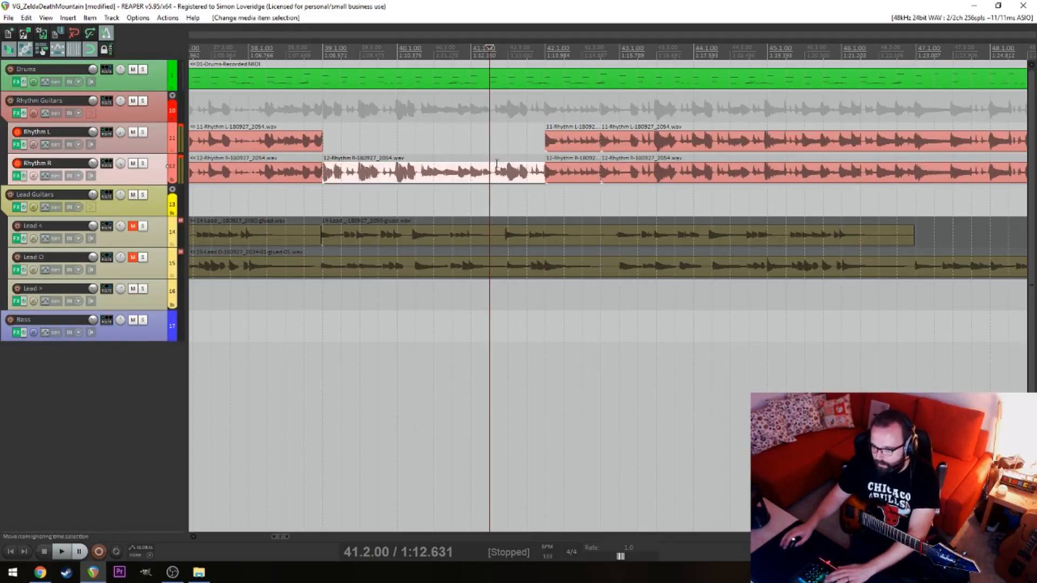
{"action": "key", "text": "Delete"}
Play the rhythm guitars from 41.3.00, and again from 42.1.00, to check the short section after 42.1.00
{"action": "left_click", "coordinate": [511, 143]}
{"action": "key", "text": "space"}
{"action": "left_click_drag", "start_coordinate": [560, 170], "coordinate": [397, 171]}
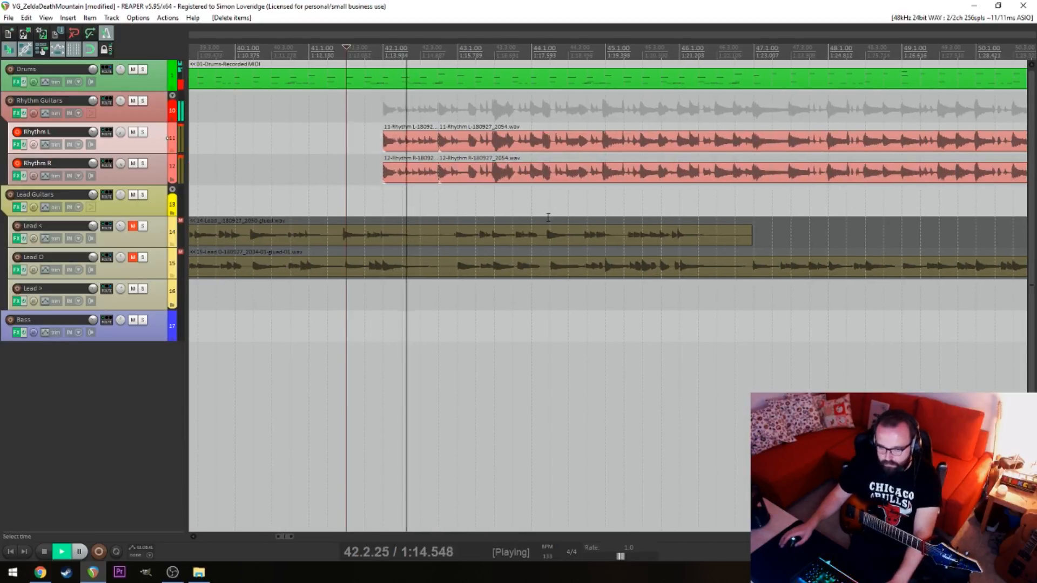
{"action": "key", "text": "space"}
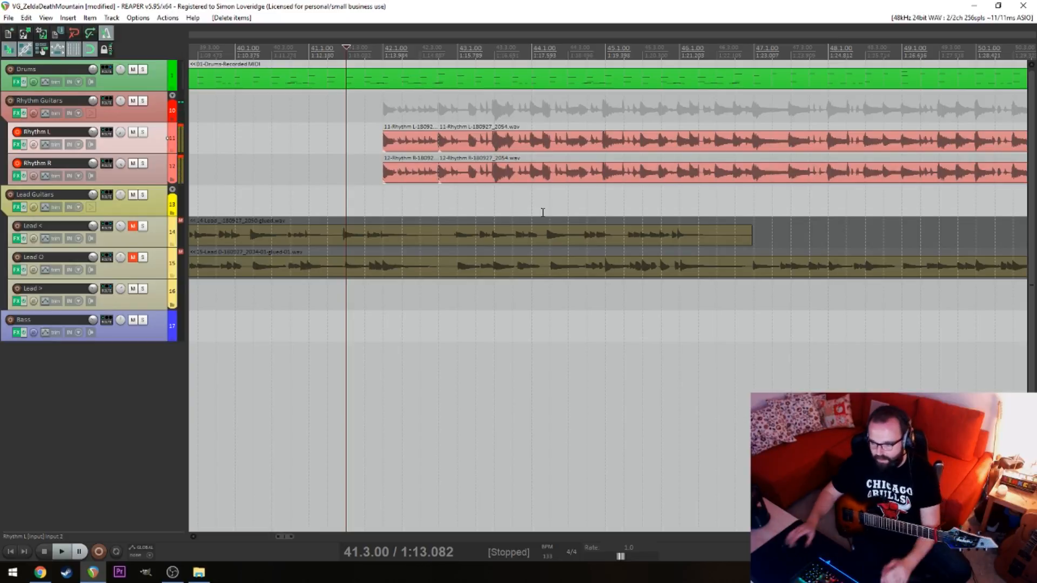
{"action": "left_click", "coordinate": [385, 198]}
{"action": "key", "text": "space"}
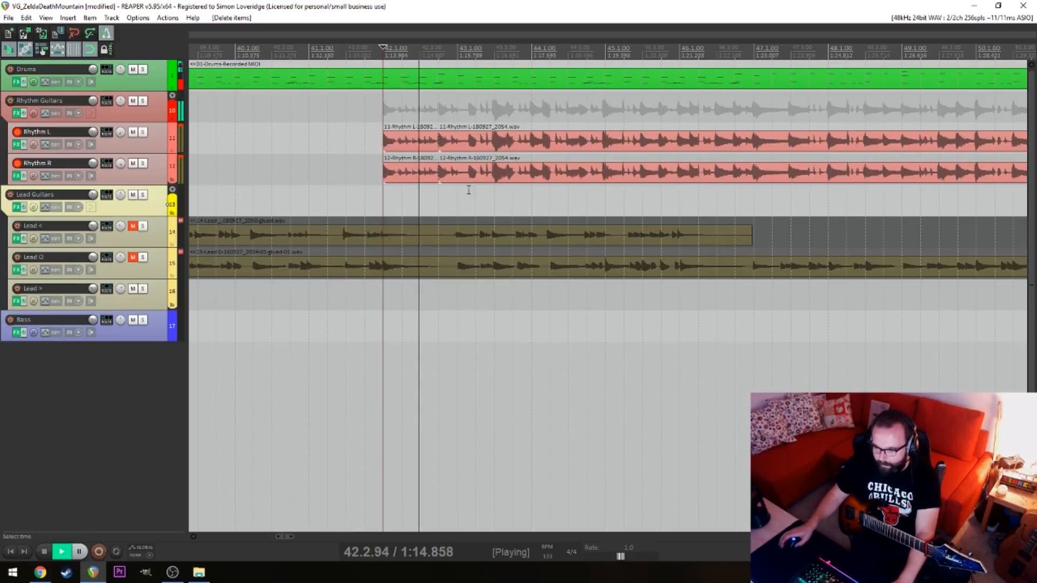
Split Rhythm L and Rhythm R at 43.1.00
{"action": "left_click", "coordinate": [458, 144]}
{"action": "key", "text": "s"}
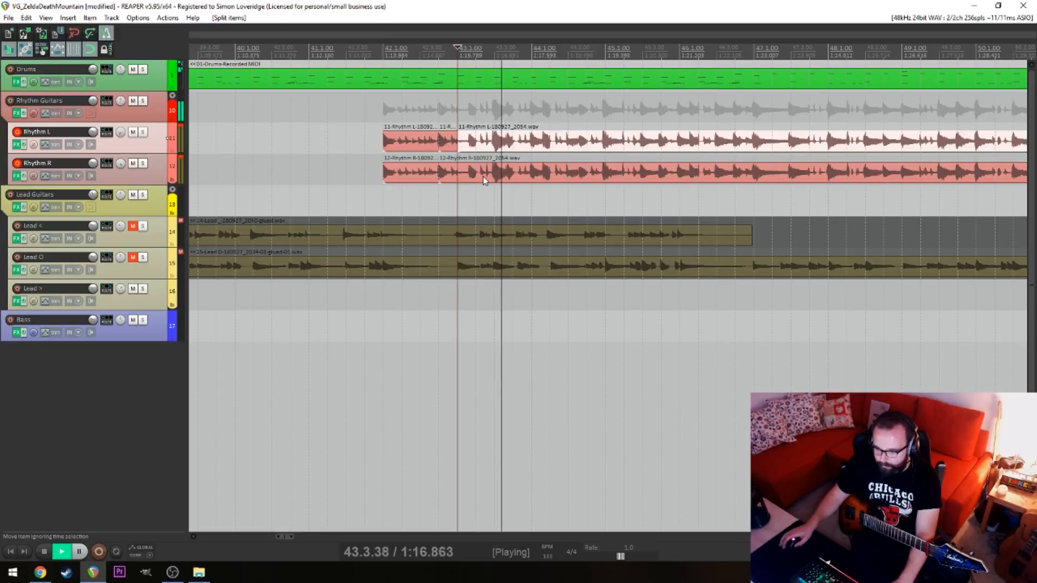
{"action": "left_click", "coordinate": [459, 167]}
{"action": "key", "text": "s"}
Split Rhythm L and Rhythm R at 47.1.00 and delete the items between 43.1.00 and 47.1.00
{"action": "scroll", "coordinate": [427, 167], "scroll_direction": "right", "scroll_amount": 3}
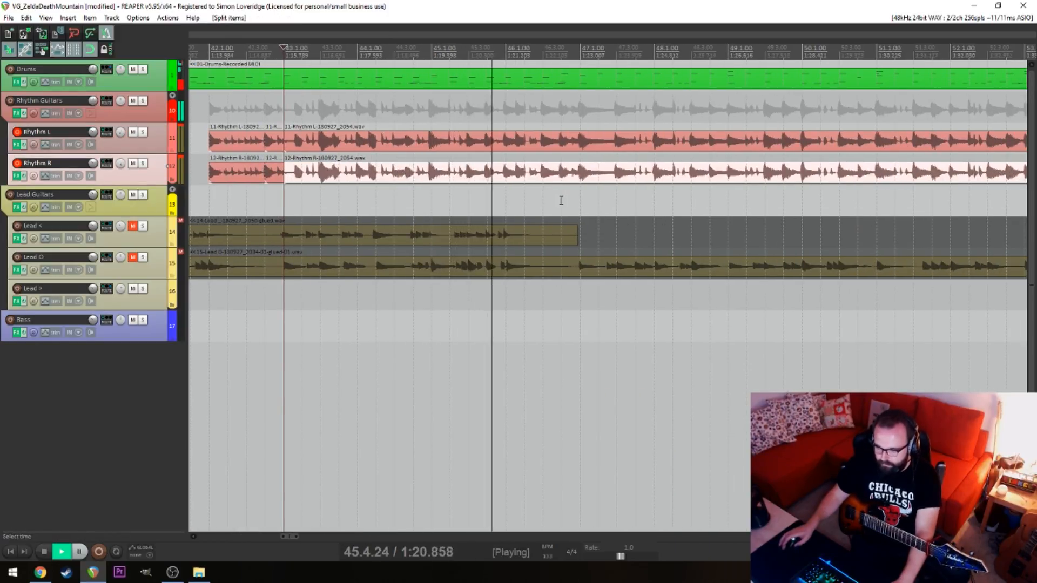
{"action": "left_click", "coordinate": [574, 147]}
{"action": "key", "text": "s"}
{"action": "left_click", "coordinate": [571, 162]}
{"action": "key", "text": "s"}
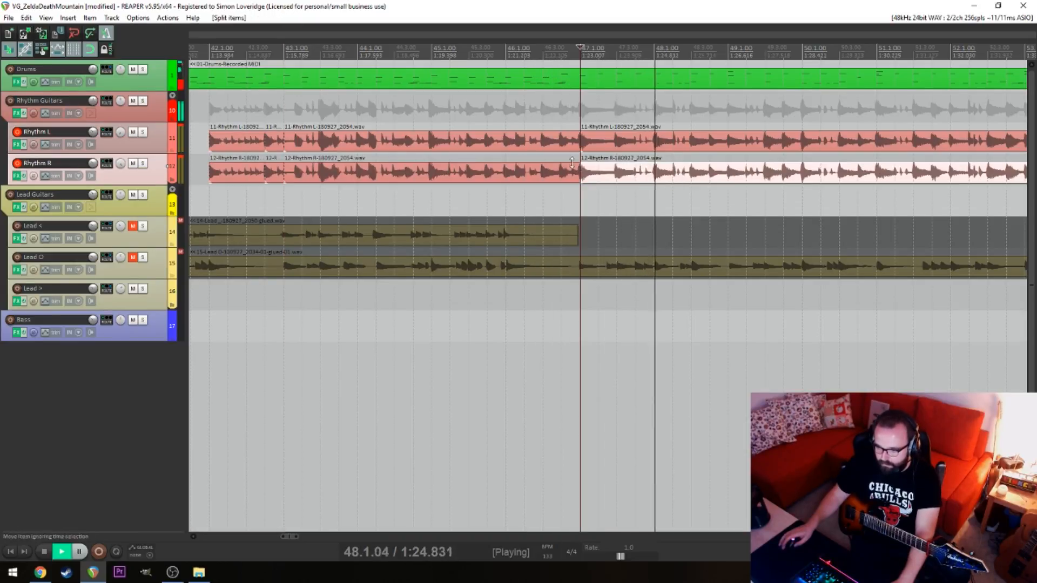
{"action": "left_click", "coordinate": [571, 162]}
{"action": "key", "text": "Delete"}
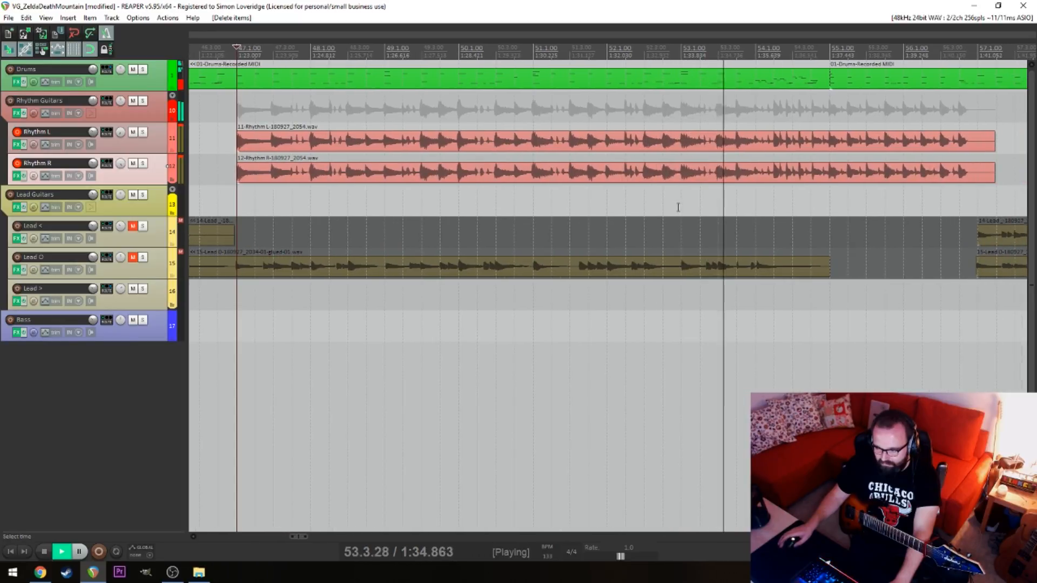
Stop playback and place the edit cursor at 55.1.00 with the Rhythm L item selected
{"action": "key", "text": "space"}
{"action": "left_click", "coordinate": [802, 142]}
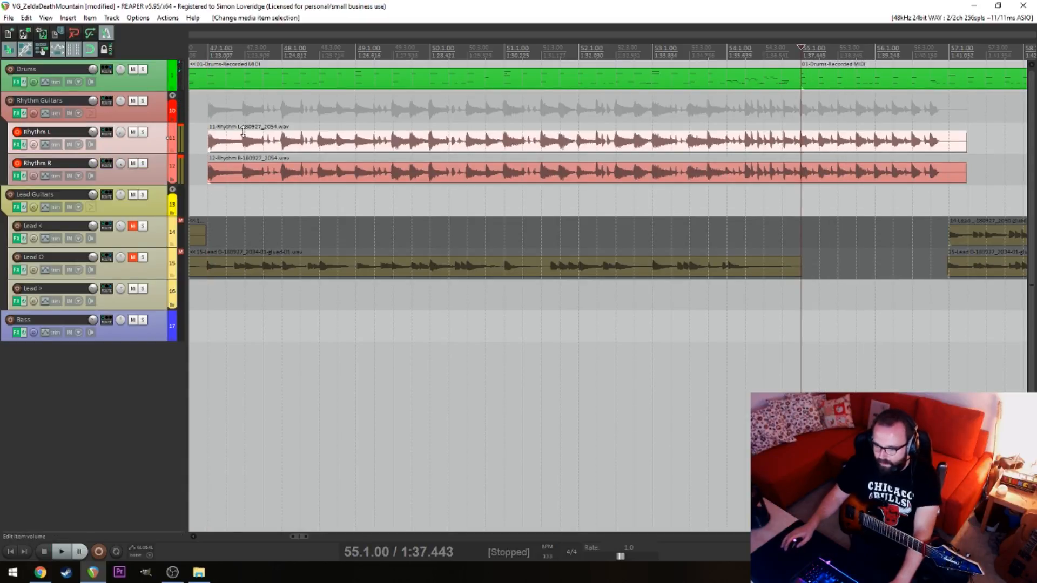
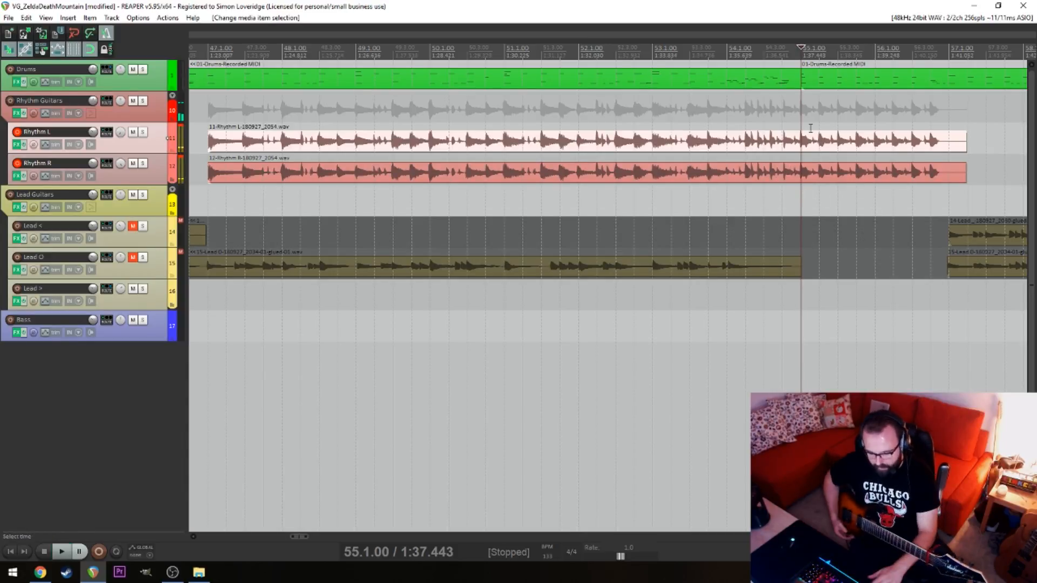
Play from 55.1.00 and delete the Rhythm L and Rhythm R items that start at 47.1.00
{"action": "key", "text": "space"}
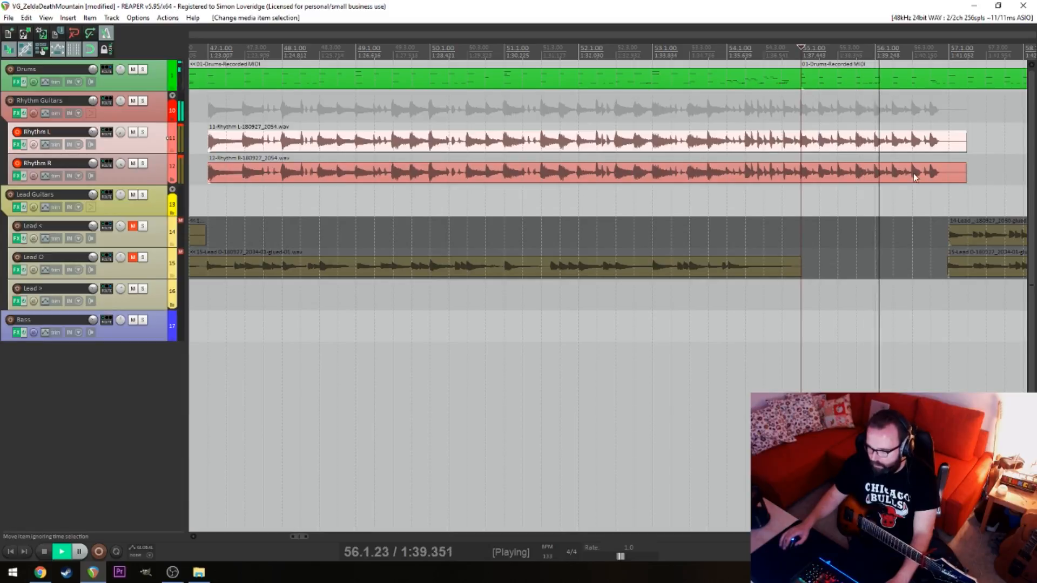
{"action": "left_click_drag", "start_coordinate": [981, 139], "coordinate": [817, 176]}
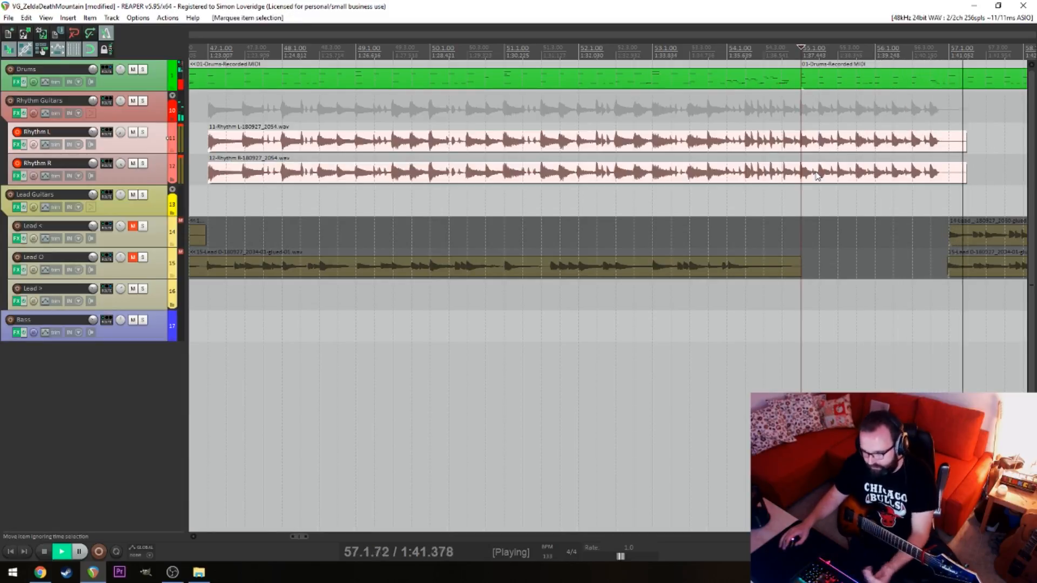
{"action": "key", "text": "Delete"}
{"action": "key", "text": "space"}
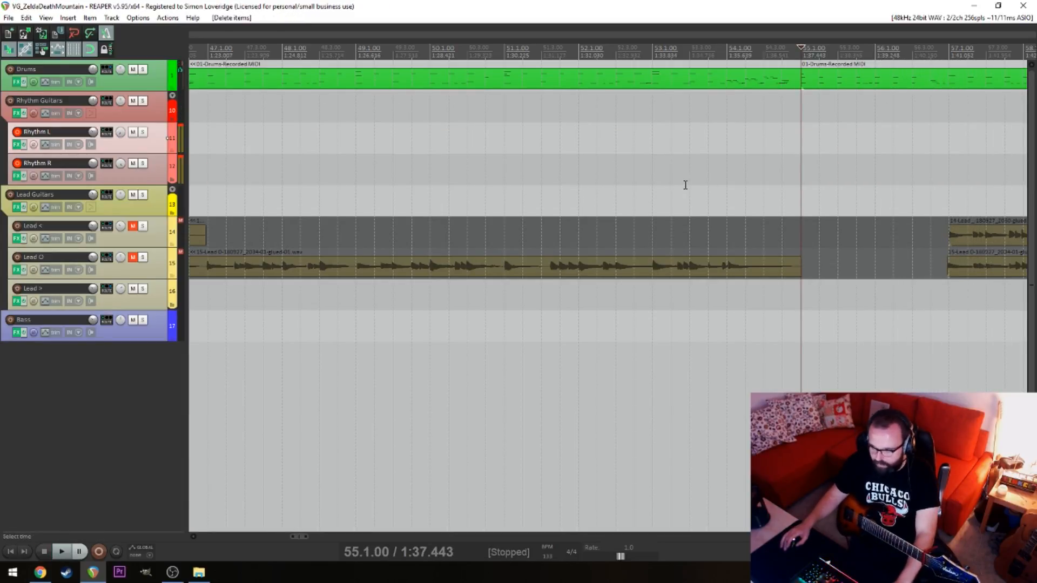
{"action": "left_click", "coordinate": [610, 166]}
Delete the short Rhythm L and Rhythm R items at 2.1.00 near the start of the project
{"action": "key", "text": "Home"}
{"action": "scroll", "coordinate": [663, 157], "scroll_direction": "down", "scroll_amount": 3}
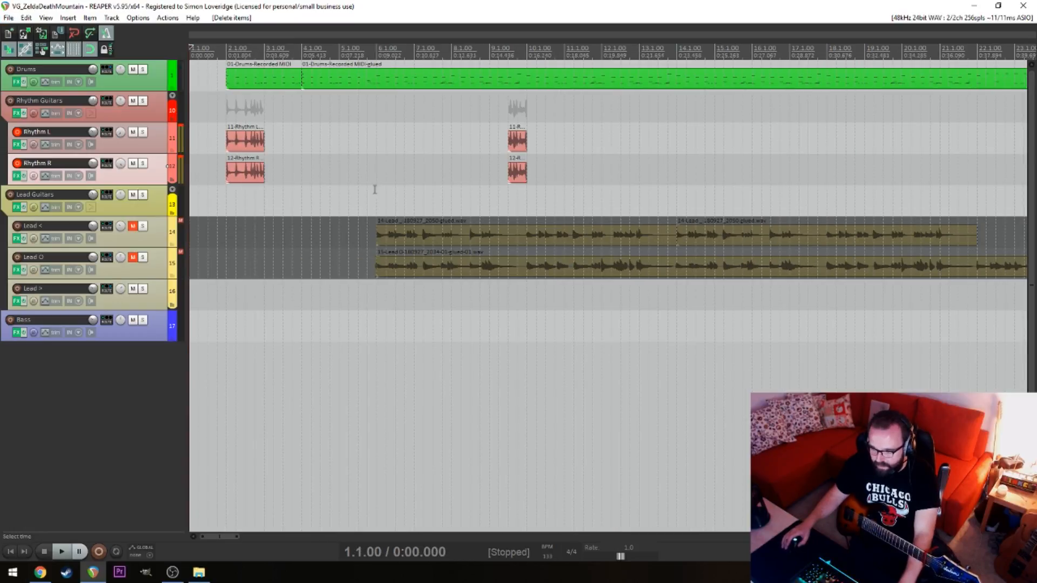
{"action": "scroll", "coordinate": [402, 190], "scroll_direction": "up", "scroll_amount": 5}
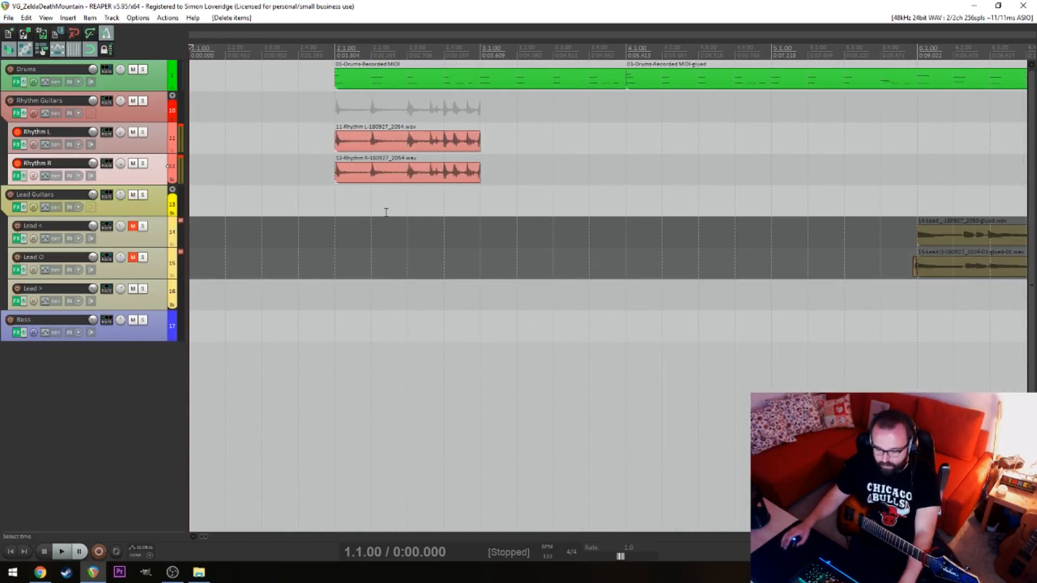
{"action": "left_click_drag", "start_coordinate": [367, 192], "coordinate": [408, 163]}
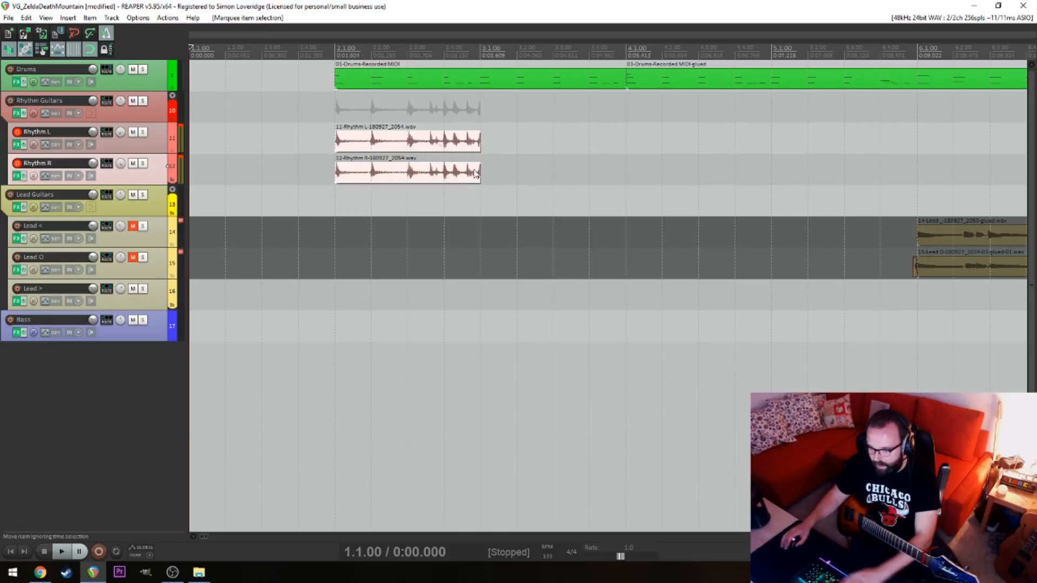
{"action": "key", "text": "Delete"}
Record a new intro take on Rhythm L and Rhythm R from 1.1.00 into bar 6
{"action": "left_click", "coordinate": [266, 161]}
{"action": "key", "text": "Home"}
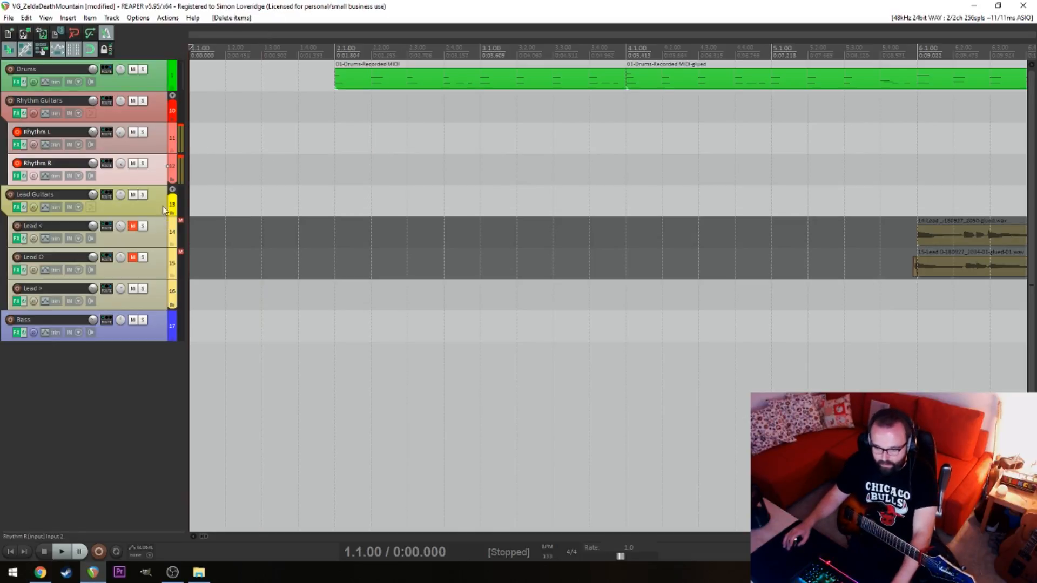
{"action": "key", "text": "ctrl+r"}
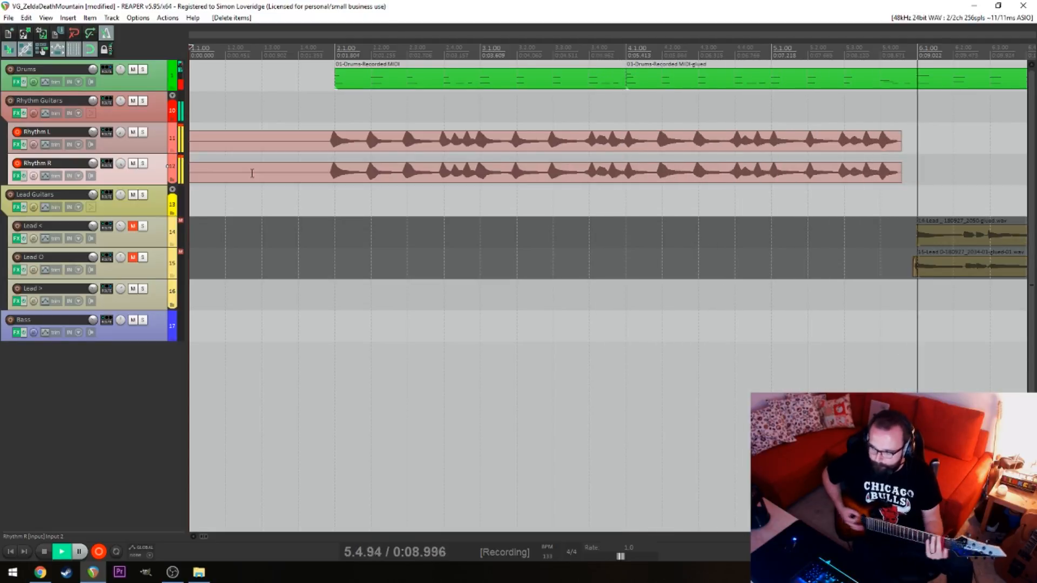
{"action": "key", "text": "space"}
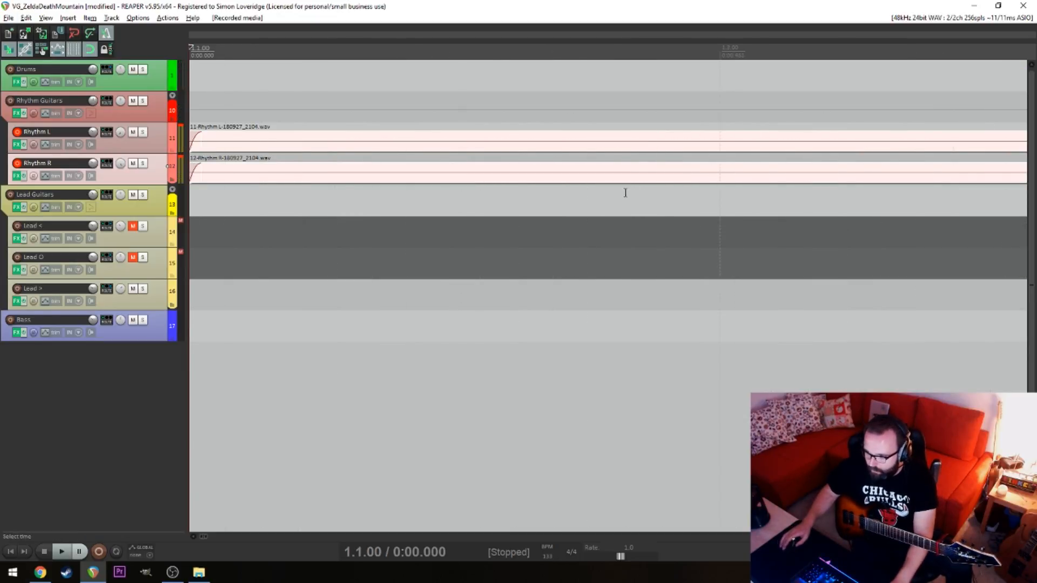
Slip the contents of the new Rhythm L and Rhythm R items into time with the grid and check playback from 4.2.00
{"action": "left_click", "coordinate": [659, 222]}
{"action": "scroll", "coordinate": [730, 220], "scroll_direction": "up", "scroll_amount": 4}
{"action": "left_click_drag", "start_coordinate": [814, 211], "coordinate": [965, 155]}
{"action": "key", "text": "space"}
{"action": "scroll", "coordinate": [472, 241], "scroll_direction": "down", "scroll_amount": 5}
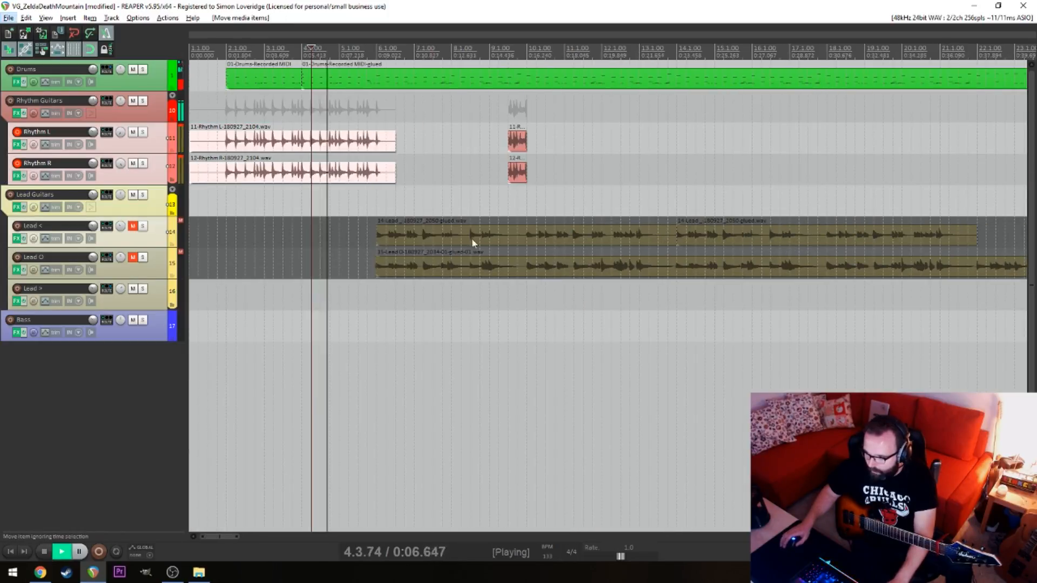
{"action": "key", "text": "space"}
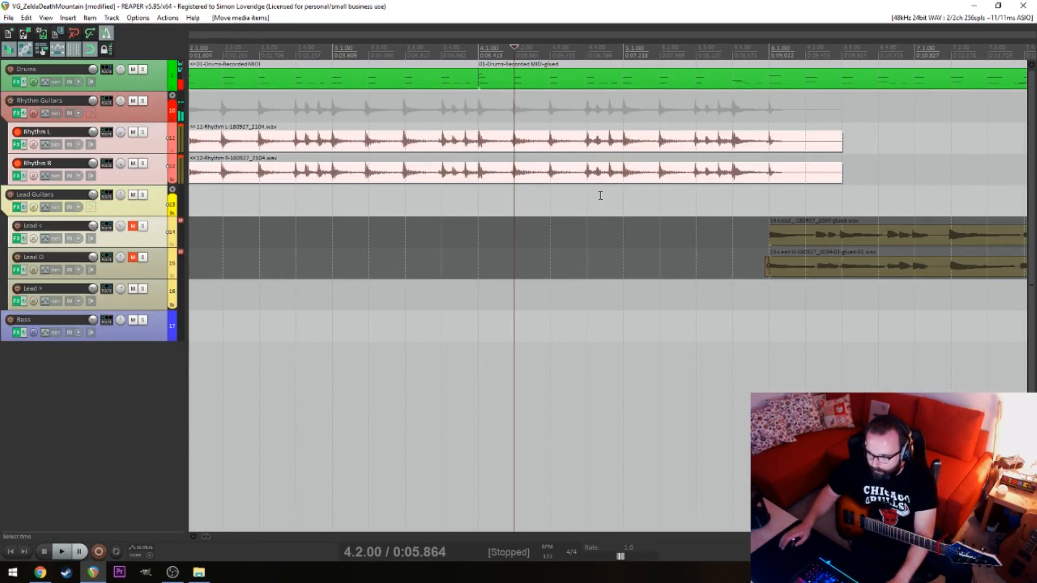
Fine-tune the contents of both rhythm items against the beat around 4.2.00 and play on into bar 5
{"action": "left_click_drag", "start_coordinate": [715, 207], "coordinate": [736, 145]}
{"action": "scroll", "coordinate": [698, 185], "scroll_direction": "up", "scroll_amount": 5}
{"action": "key", "text": "alt+space"}
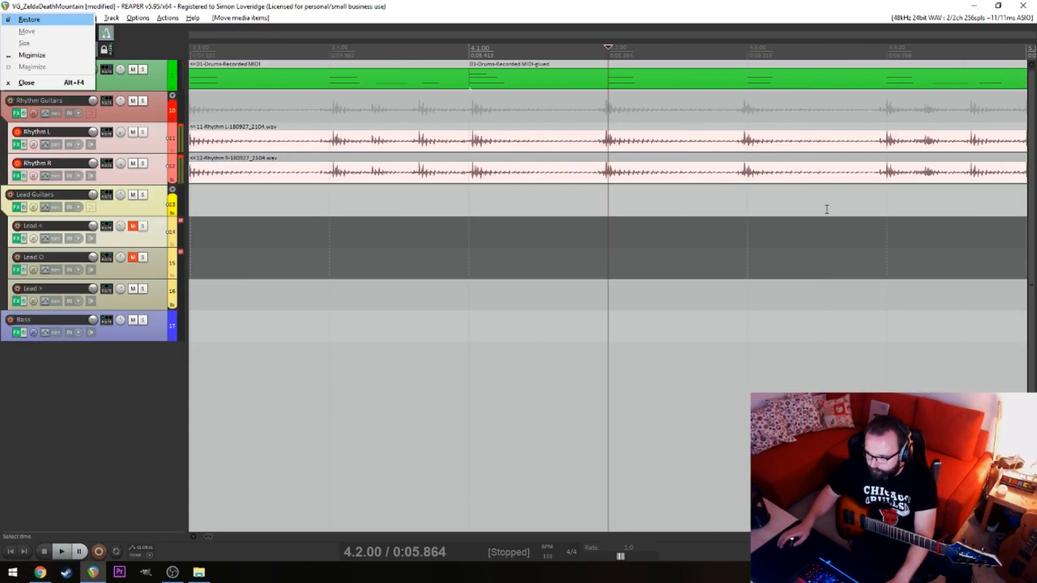
{"action": "left_click", "coordinate": [602, 214]}
{"action": "key", "text": "space"}
{"action": "key", "text": "alt+space"}
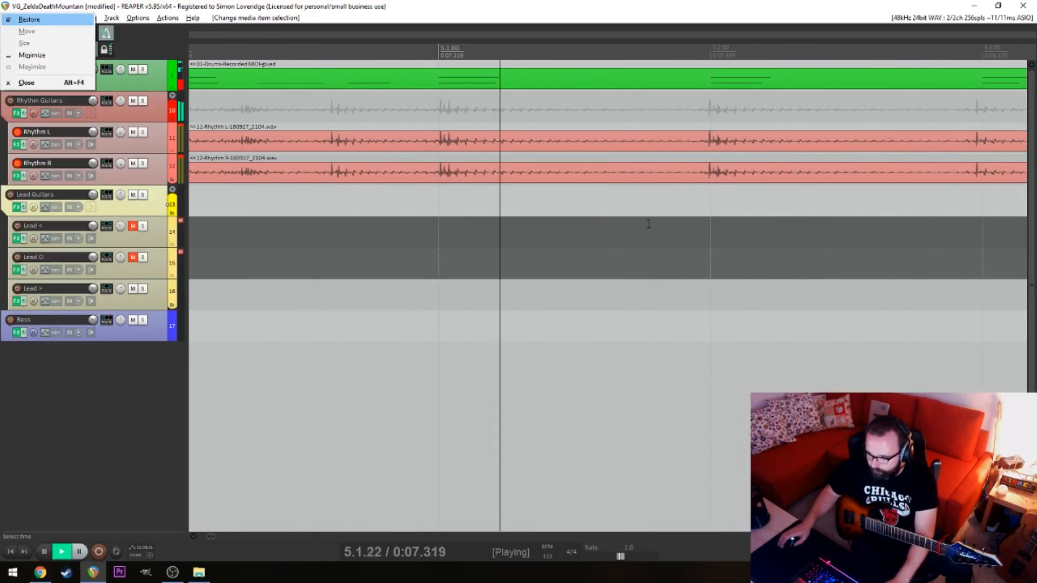
Stop at 5.4.00 and slip the contents of both rhythm items to match the beats there
{"action": "left_click", "coordinate": [539, 212]}
{"action": "key", "text": "space"}
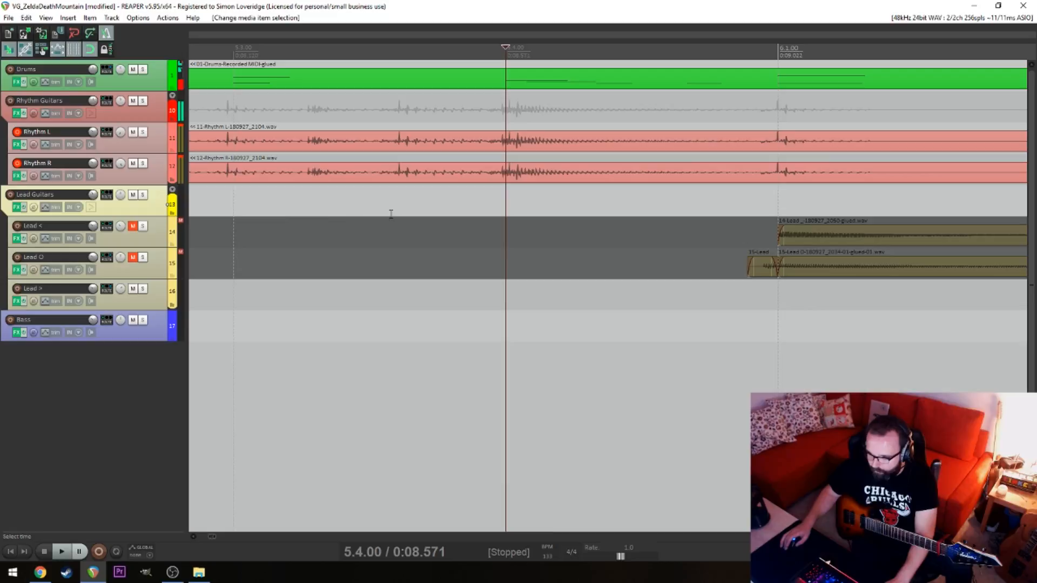
{"action": "left_click_drag", "start_coordinate": [278, 214], "coordinate": [358, 144]}
{"action": "left_click_drag", "start_coordinate": [358, 145], "coordinate": [367, 145]}
{"action": "scroll", "coordinate": [337, 182], "scroll_direction": "down", "scroll_amount": 6}
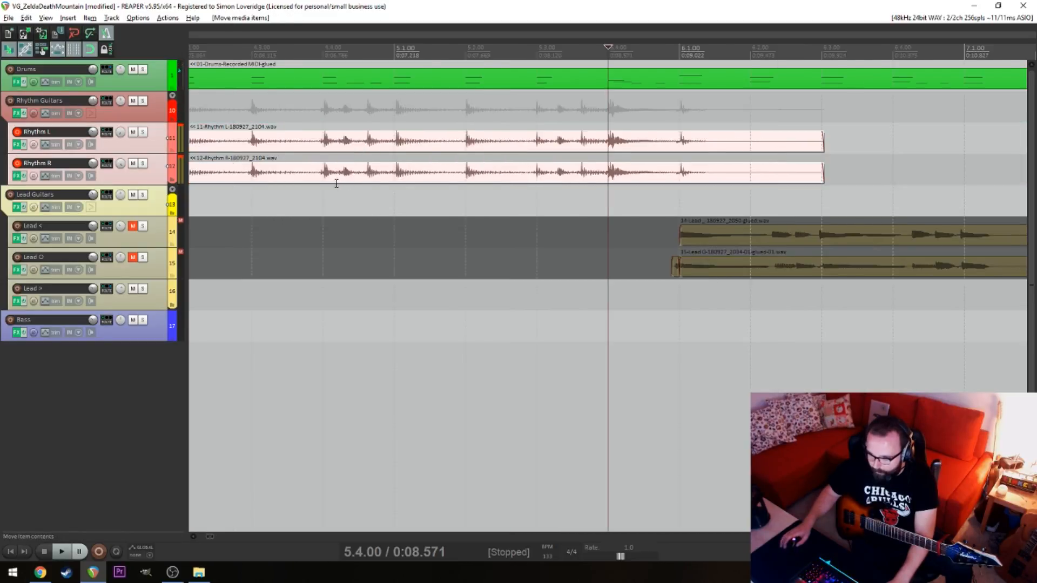
Delete the intro item on Rhythm R, return to the project start and disarm Rhythm L for recording
{"action": "key", "text": "alt"}
{"action": "left_click", "coordinate": [420, 174]}
{"action": "key", "text": "Delete"}
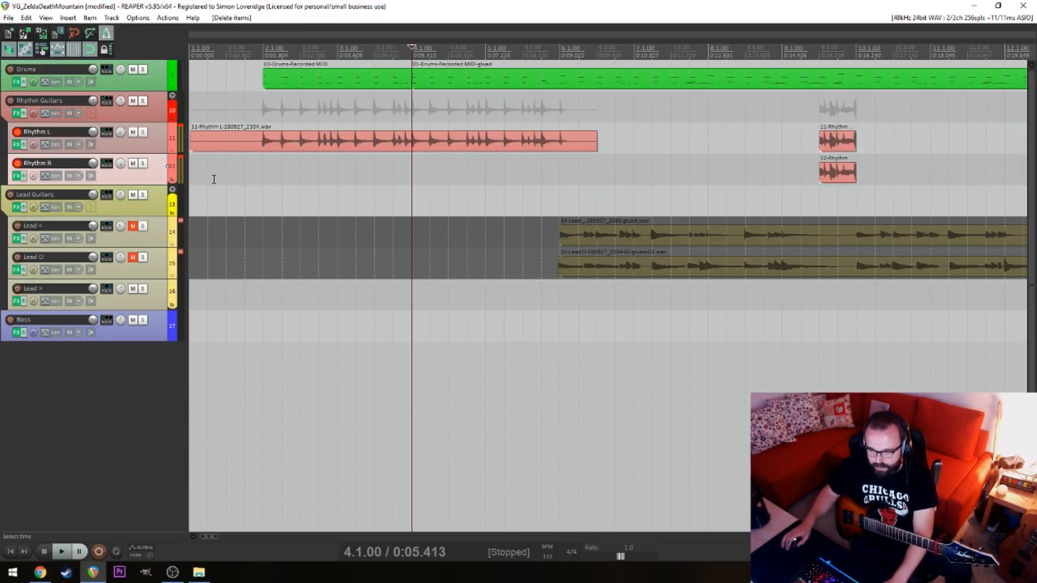
{"action": "left_click", "coordinate": [214, 179]}
{"action": "key", "text": "Home"}
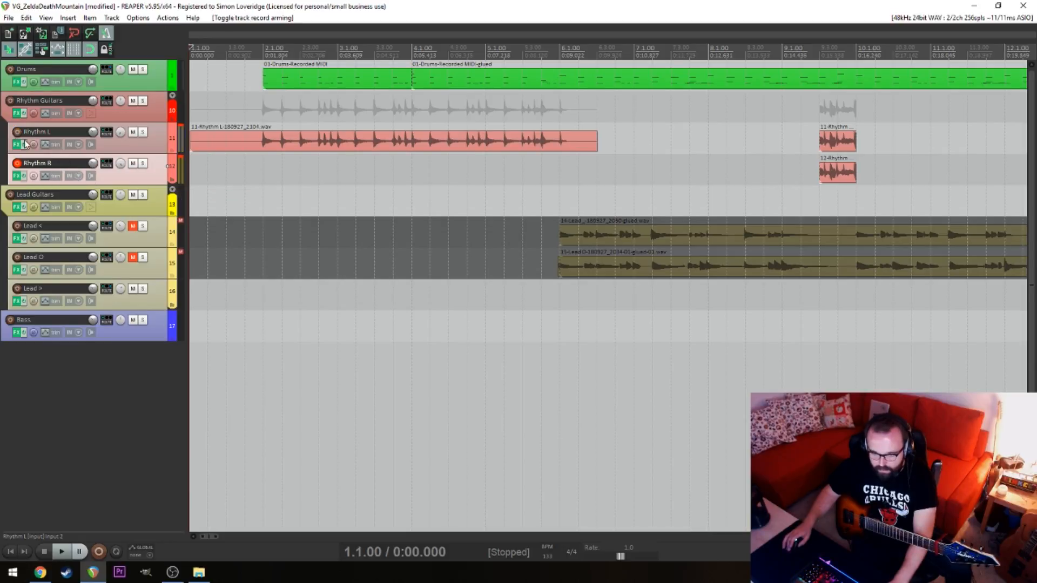
{"action": "left_click", "coordinate": [250, 192]}
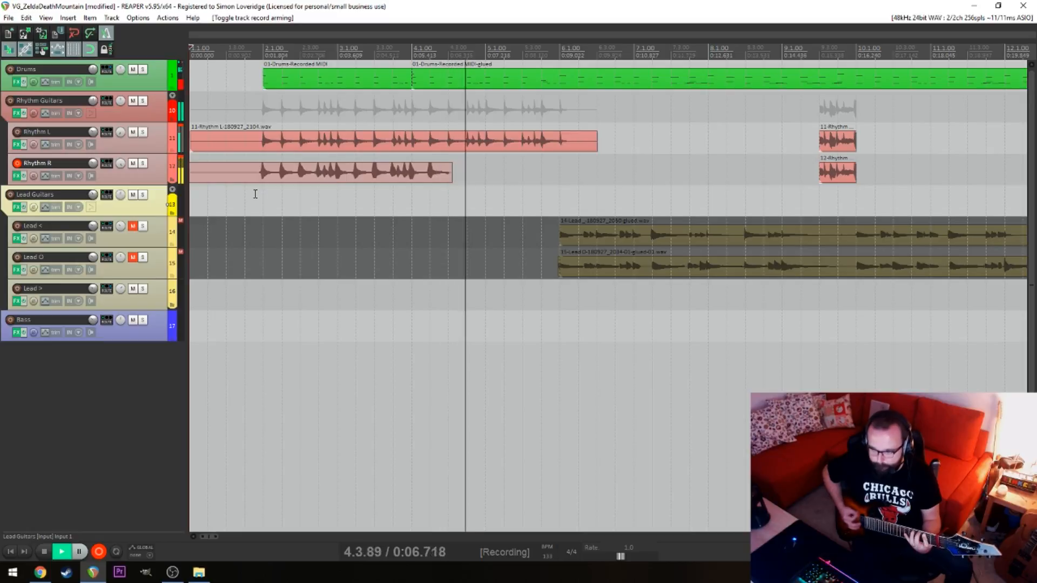
{"action": "key", "text": "space"}
{"action": "key", "text": "ctrl+z"}
Record the intro double on Rhythm R alone from 1.1.00 into bar 6
{"action": "key", "text": "space"}
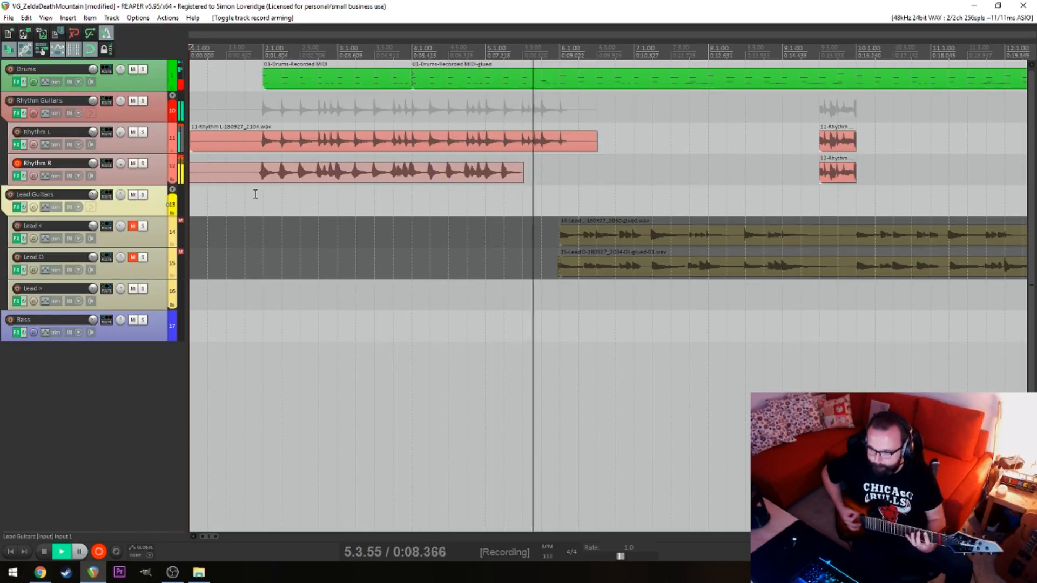
{"action": "key", "text": "space"}
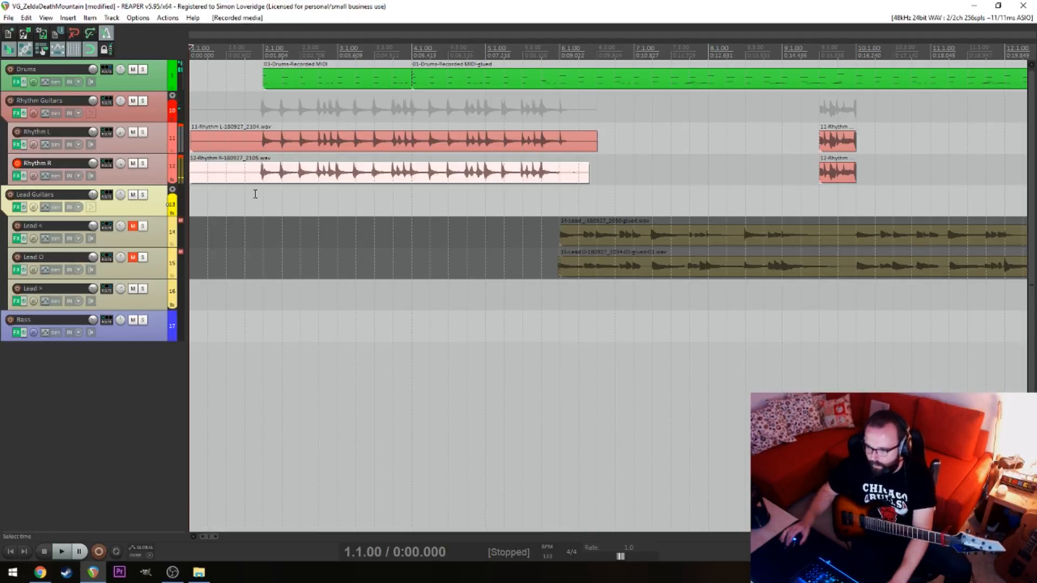
Line up the Rhythm L and Rhythm R intro takes with the beat around 4.1.00 and play them back from 1.4.00
{"action": "left_click", "coordinate": [415, 189]}
{"action": "scroll", "coordinate": [399, 206], "scroll_direction": "up", "scroll_amount": 6}
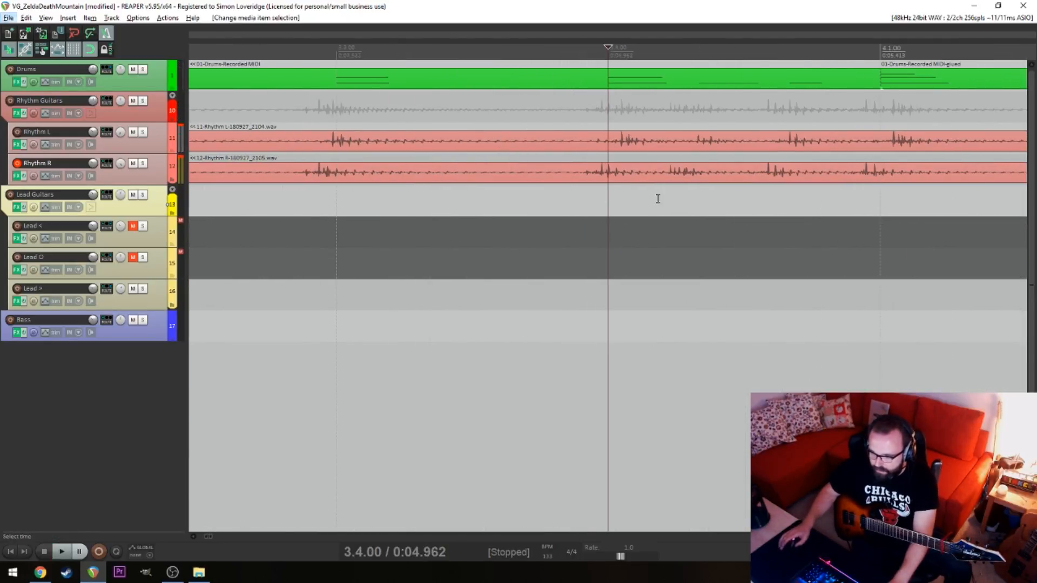
{"action": "left_click", "coordinate": [712, 182]}
{"action": "left_click_drag", "start_coordinate": [883, 181], "coordinate": [904, 187]}
{"action": "left_click", "coordinate": [905, 144]}
{"action": "left_click_drag", "start_coordinate": [955, 142], "coordinate": [936, 183]}
{"action": "scroll", "coordinate": [731, 243], "scroll_direction": "down", "scroll_amount": 10}
{"action": "left_click", "coordinate": [218, 234]}
{"action": "key", "text": "space"}
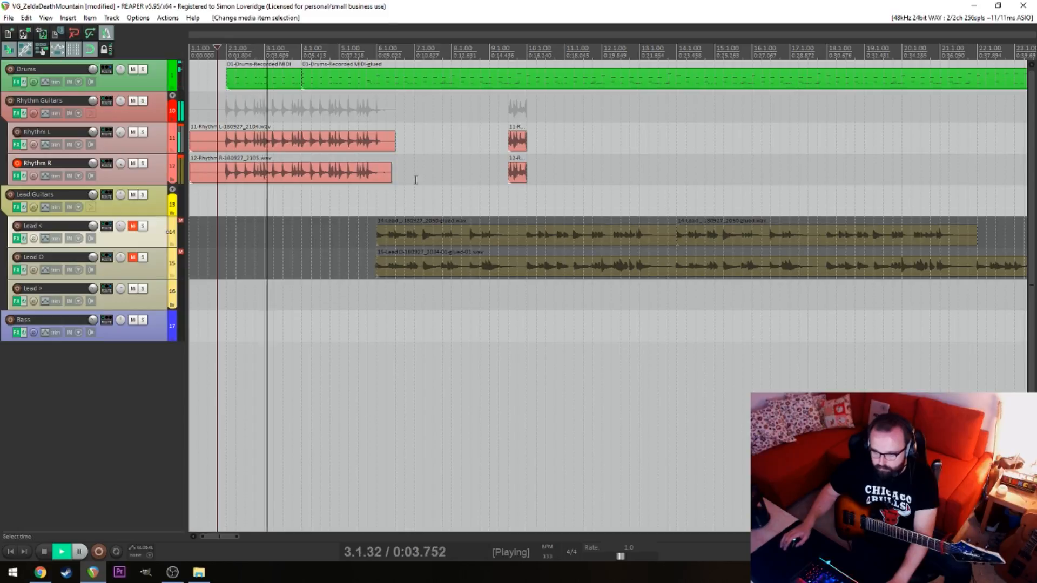
Split the Rhythm L and Rhythm R intro items at 6.1.00 and delete the leftover tails
{"action": "left_click_drag", "start_coordinate": [415, 180], "coordinate": [386, 142]}
{"action": "left_click", "coordinate": [376, 141]}
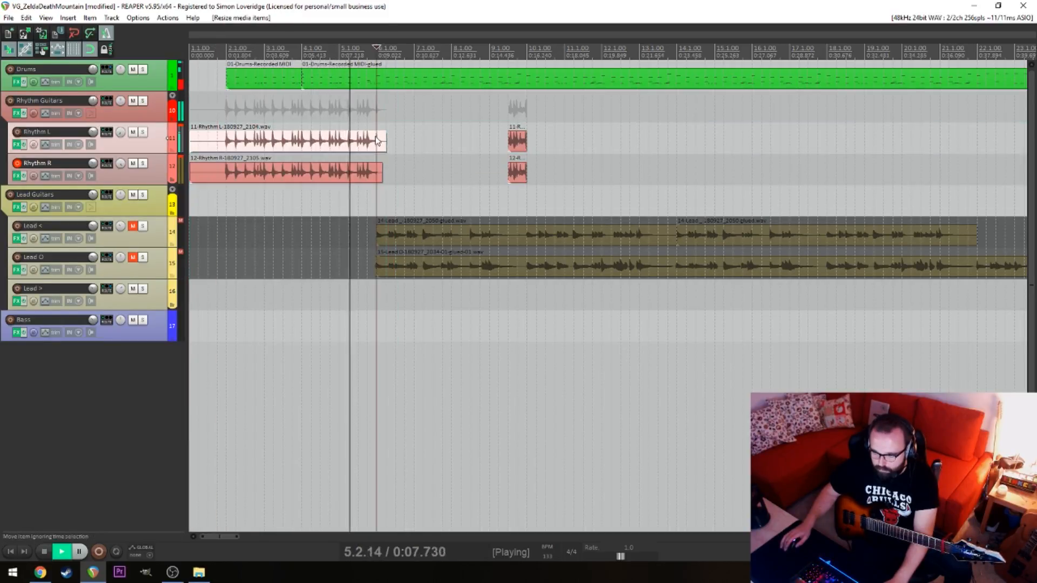
{"action": "key", "text": "s"}
{"action": "key", "text": "space"}
{"action": "left_click", "coordinate": [379, 175]}
{"action": "left_click_drag", "start_coordinate": [399, 135], "coordinate": [386, 174]}
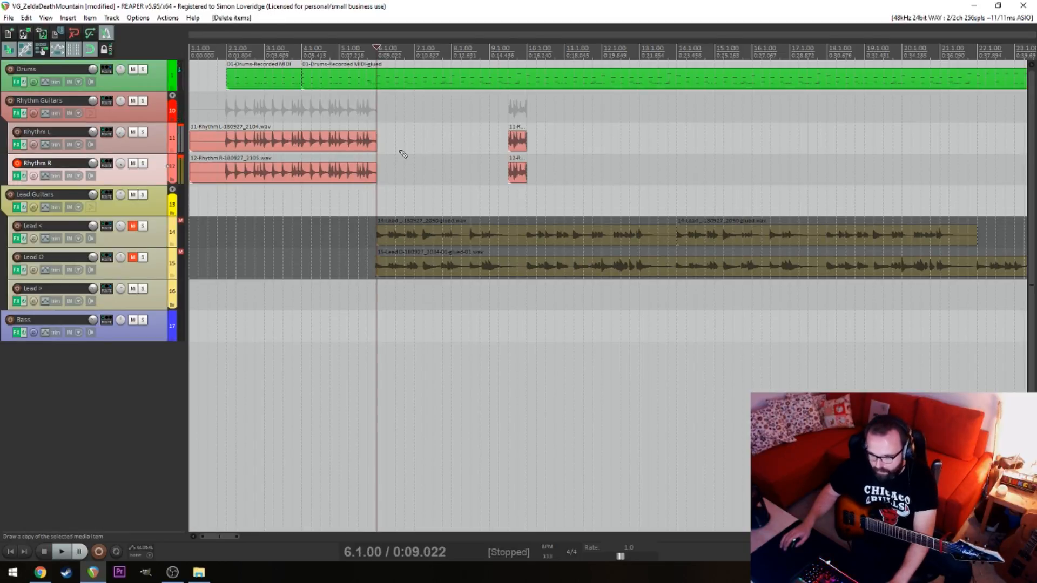
Play the end of the rhythm intro before 6.1.00 and the short rhythm section at 9.3.00
{"action": "left_click_drag", "start_coordinate": [487, 174], "coordinate": [535, 180]}
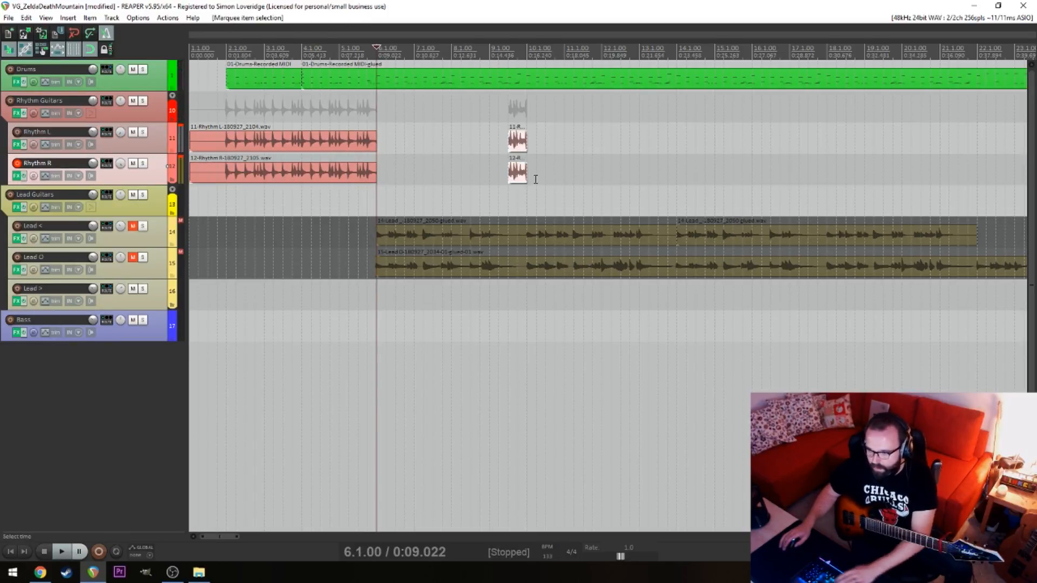
{"action": "left_click", "coordinate": [497, 117]}
{"action": "key", "text": "space"}
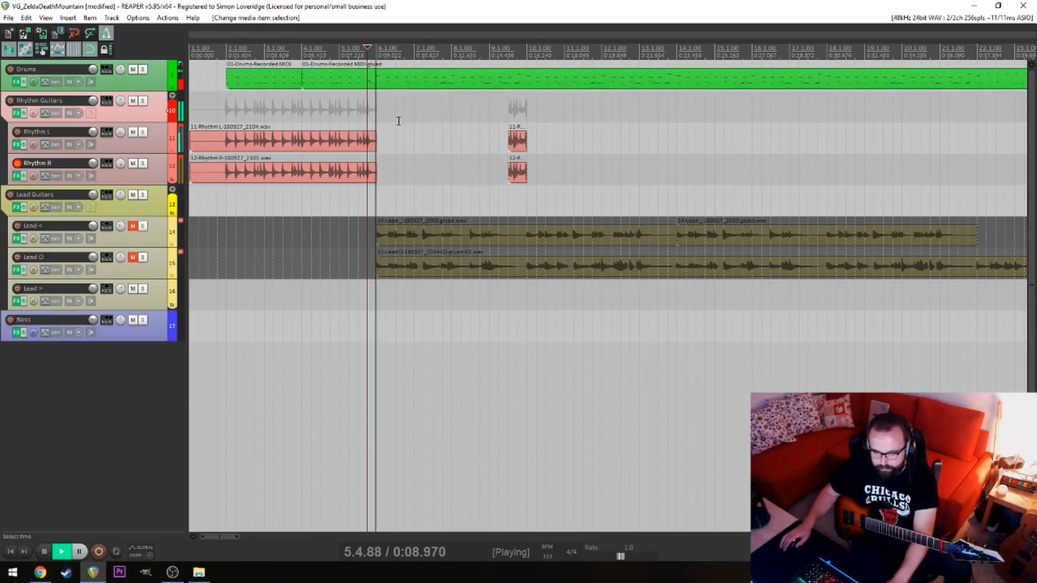
{"action": "left_click", "coordinate": [514, 106]}
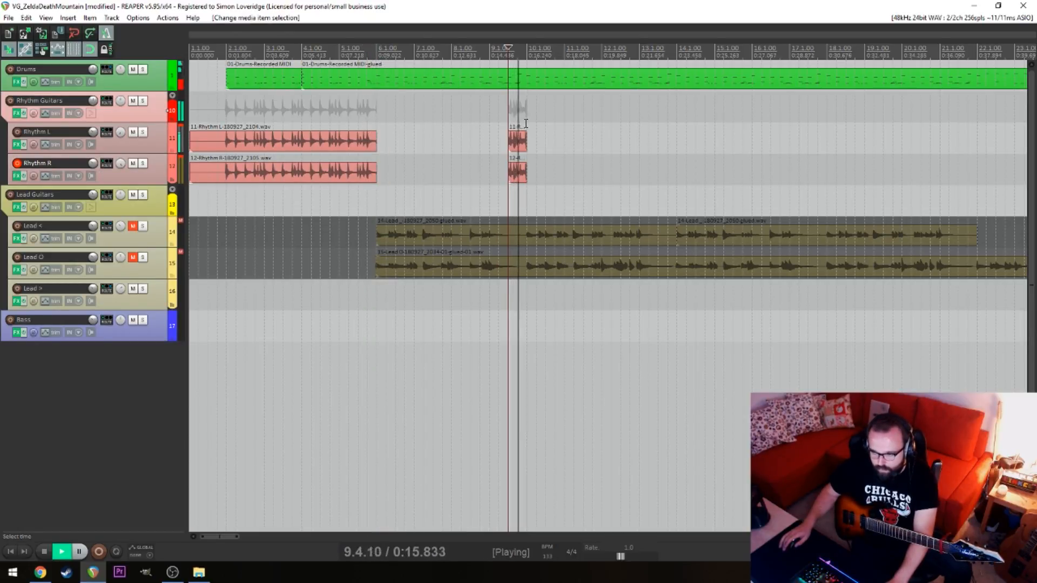
{"action": "key", "text": "space"}
Delete the short Rhythm L and Rhythm R items at 9.3.00 and trim the ends of both intro items to 5.2.00
{"action": "left_click", "coordinate": [478, 112]}
{"action": "key", "text": "space"}
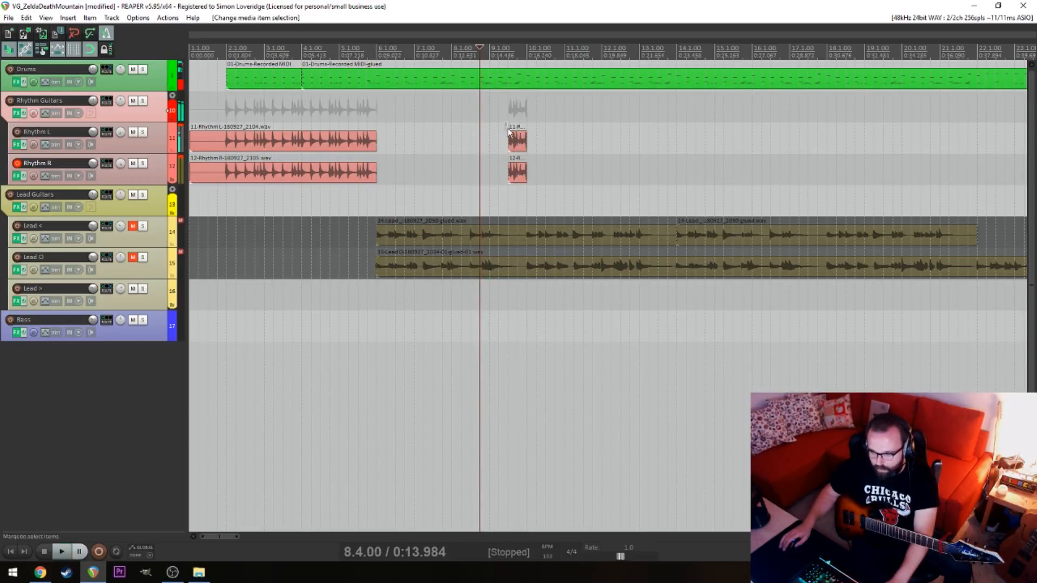
{"action": "left_click_drag", "start_coordinate": [509, 131], "coordinate": [522, 155]}
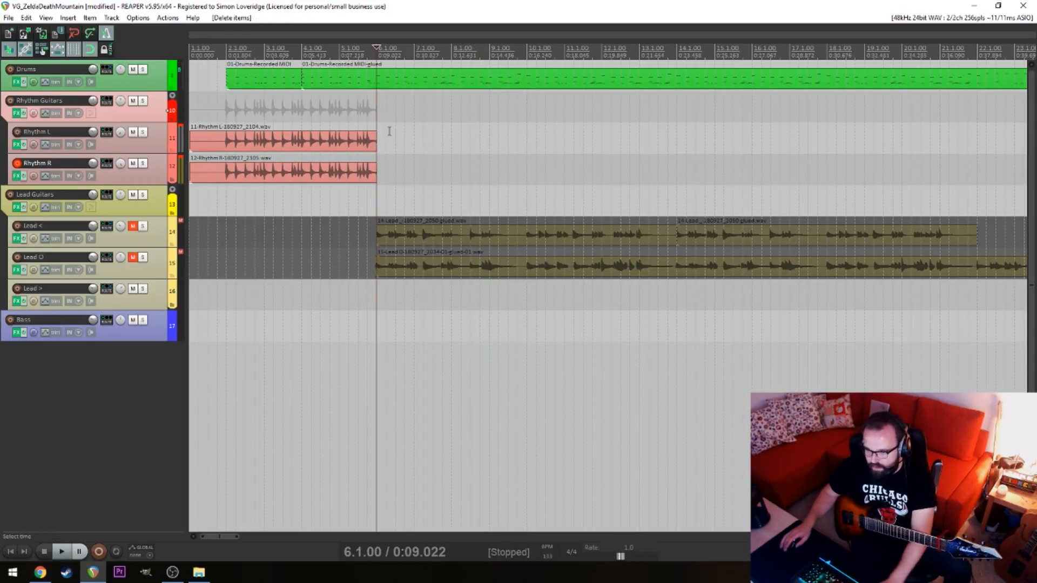
{"action": "left_click_drag", "start_coordinate": [389, 131], "coordinate": [351, 138]}
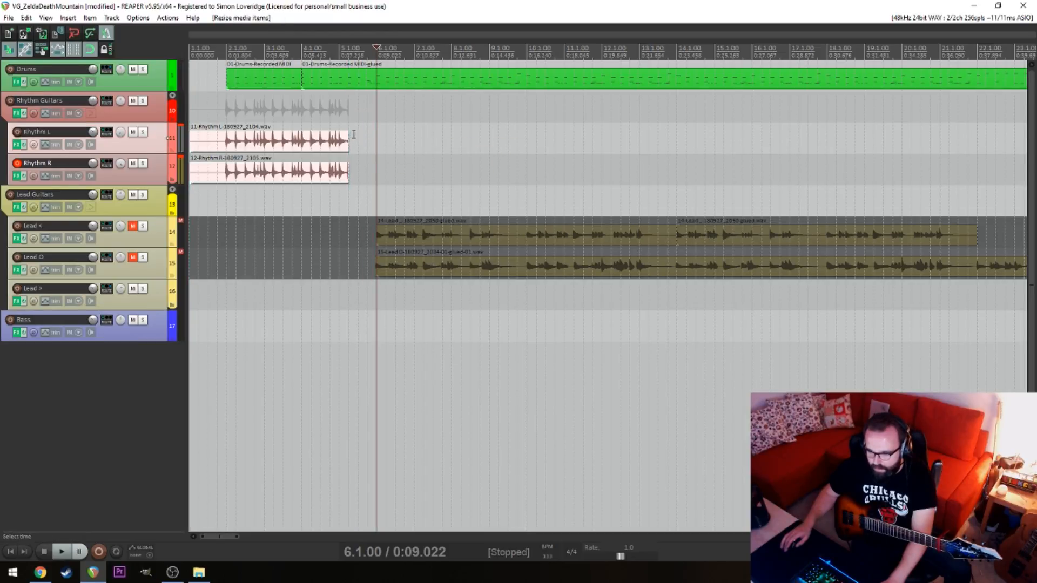
{"action": "left_click", "coordinate": [354, 134]}
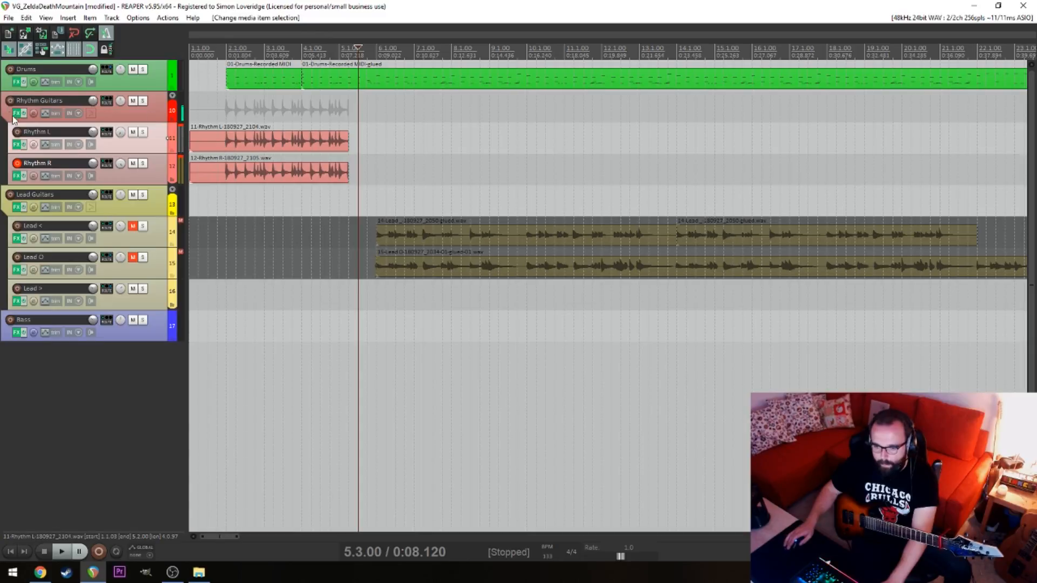
Try to record the next rhythm part on Rhythm L and Rhythm R from 5.3.00
{"action": "key", "text": "ctrl+r"}
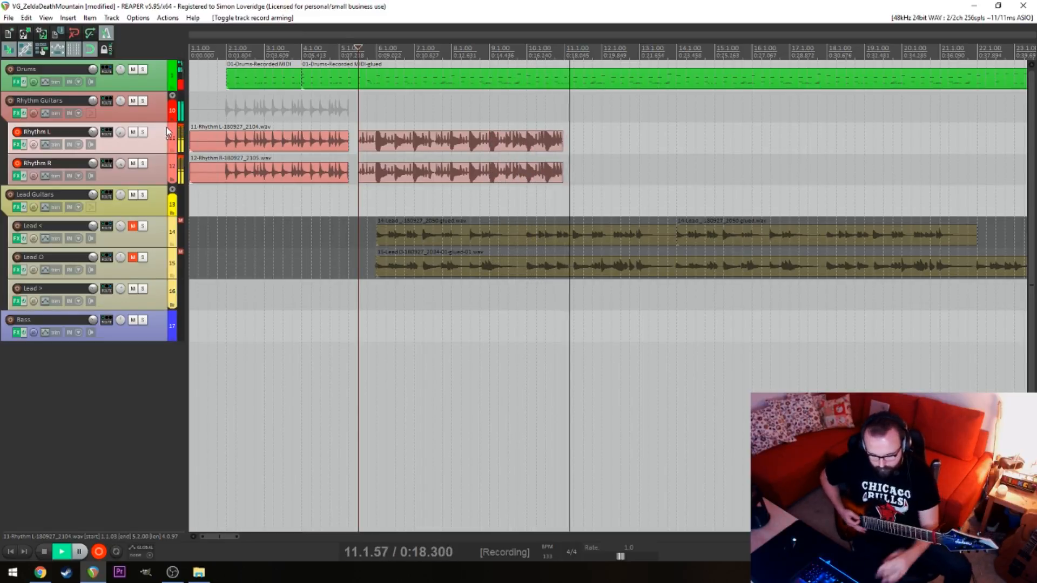
{"action": "key", "text": "space"}
{"action": "key", "text": "space"}
{"action": "key", "text": "space"}
{"action": "key", "text": "space"}
{"action": "key", "text": "space"}
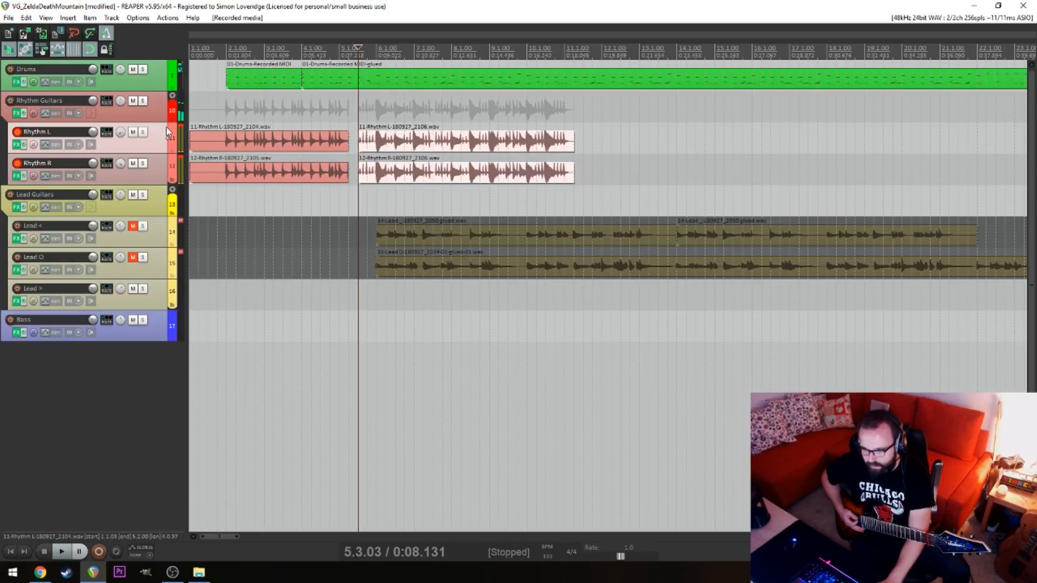
{"action": "key", "text": "ctrl+z"}
Record the rhythm part on Rhythm L and Rhythm R from about 5.3.00 into bar 12
{"action": "key", "text": "ctrl+r"}
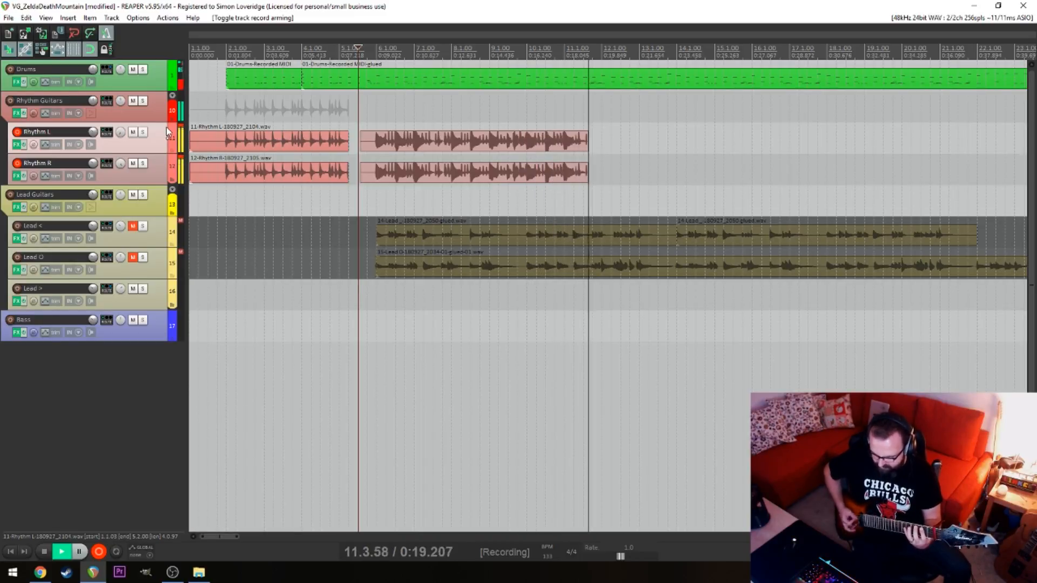
{"action": "key", "text": "space"}
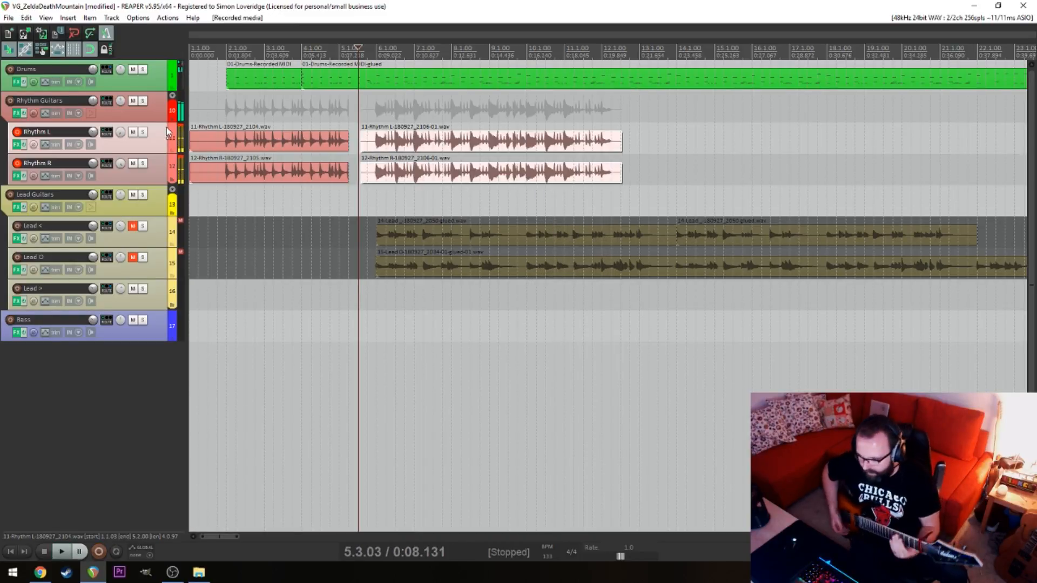
Nudge the new Rhythm L and Rhythm R items slightly later onto 6.1.00 and play them from 7.2.00 into bar 11
{"action": "left_click", "coordinate": [423, 194]}
{"action": "scroll", "coordinate": [423, 196], "scroll_direction": "up", "scroll_amount": 8}
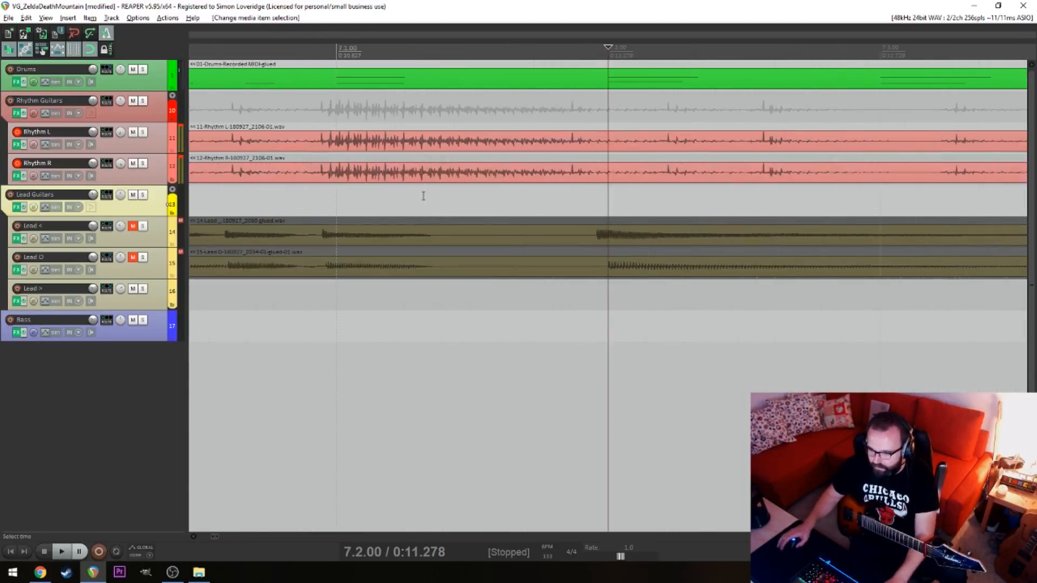
{"action": "scroll", "coordinate": [678, 199], "scroll_direction": "down", "scroll_amount": 4}
{"action": "left_click_drag", "start_coordinate": [723, 202], "coordinate": [876, 150]}
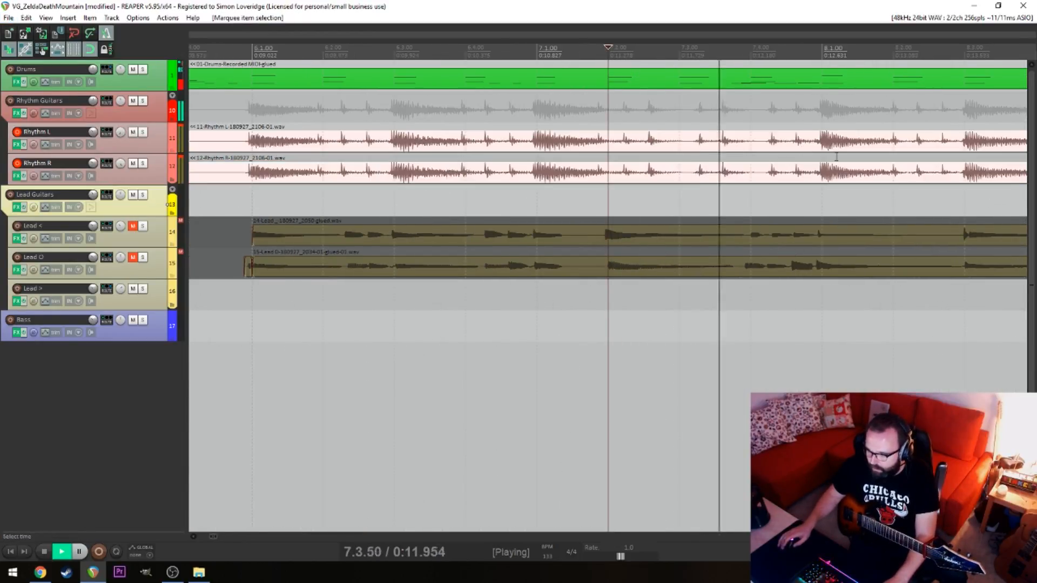
{"action": "left_click_drag", "start_coordinate": [941, 145], "coordinate": [945, 145]}
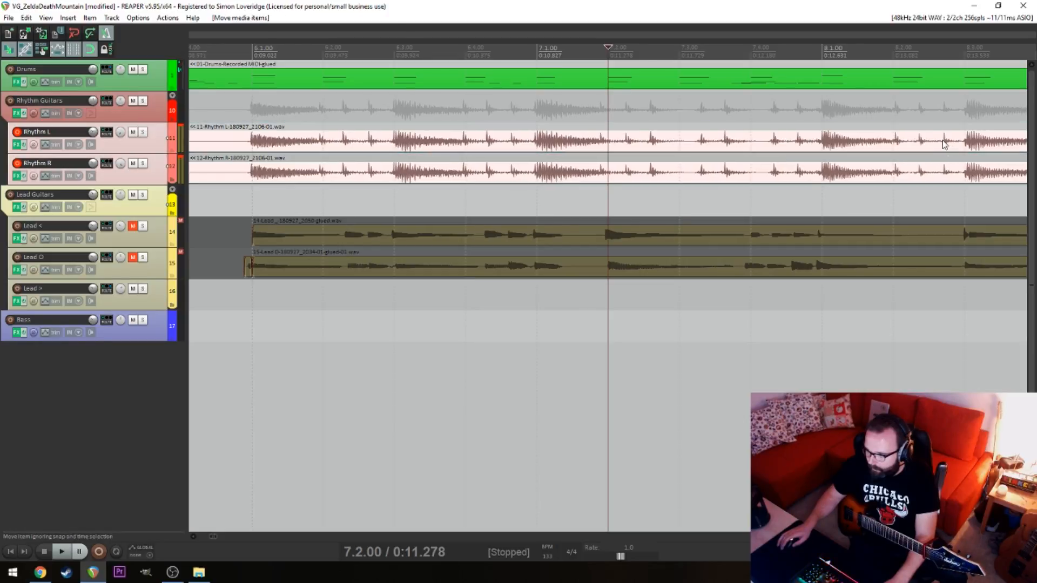
{"action": "key", "text": "space"}
{"action": "scroll", "coordinate": [755, 204], "scroll_direction": "down", "scroll_amount": 5}
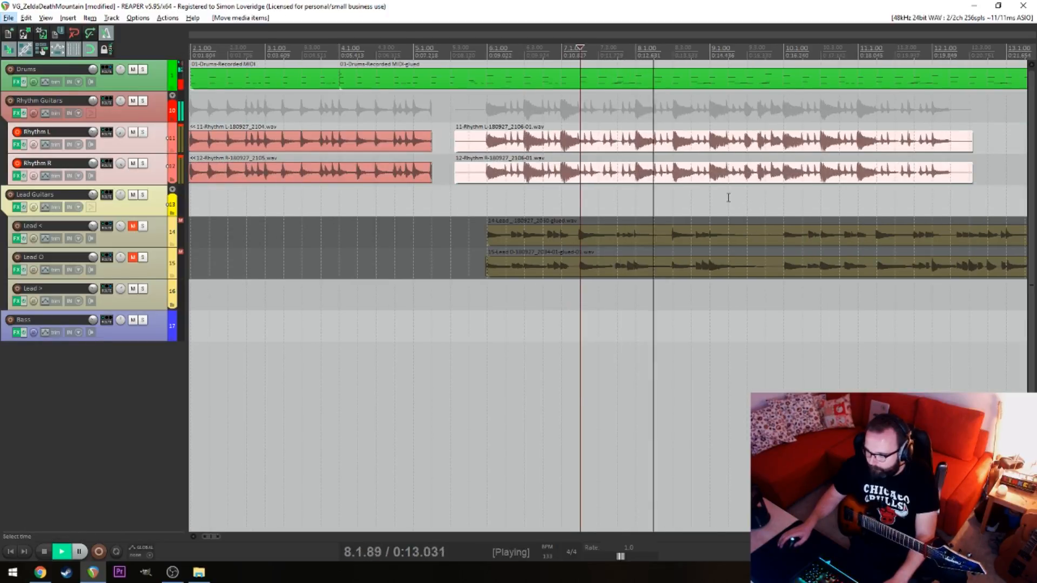
{"action": "scroll", "coordinate": [752, 203], "scroll_direction": "up", "scroll_amount": 4}
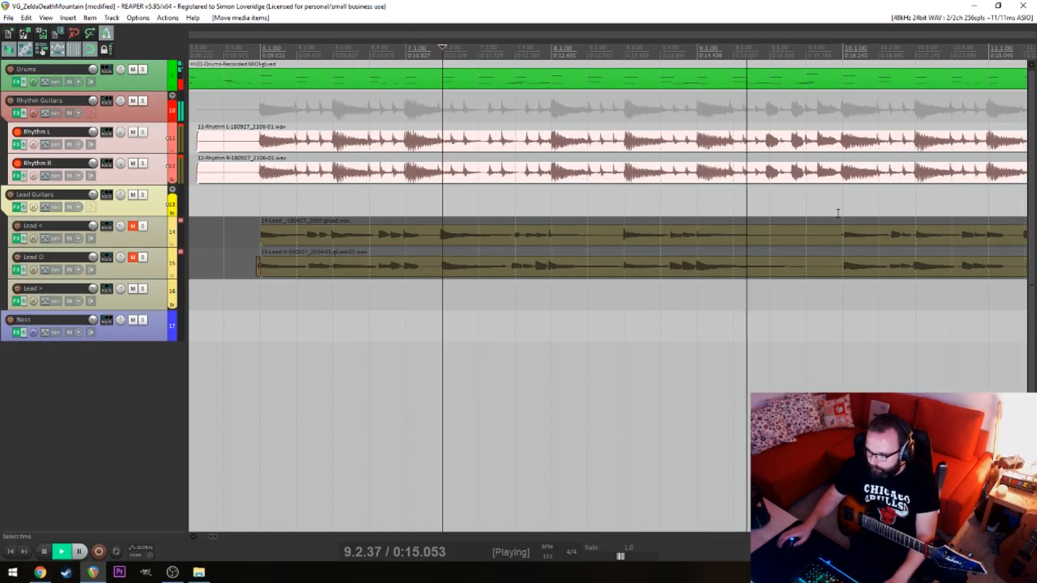
{"action": "scroll", "coordinate": [838, 213], "scroll_direction": "down", "scroll_amount": 5}
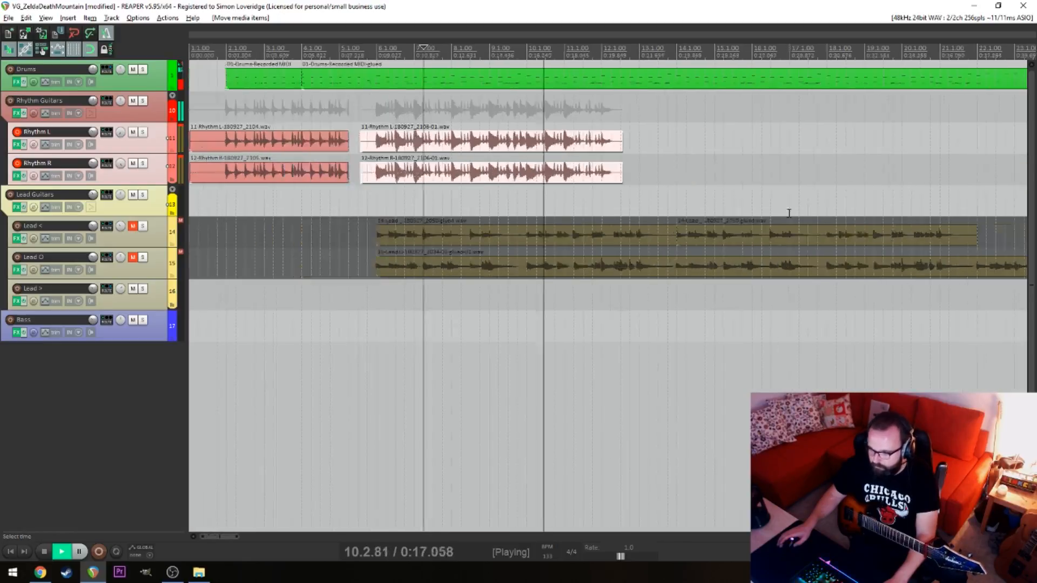
{"action": "scroll", "coordinate": [651, 197], "scroll_direction": "up", "scroll_amount": 5}
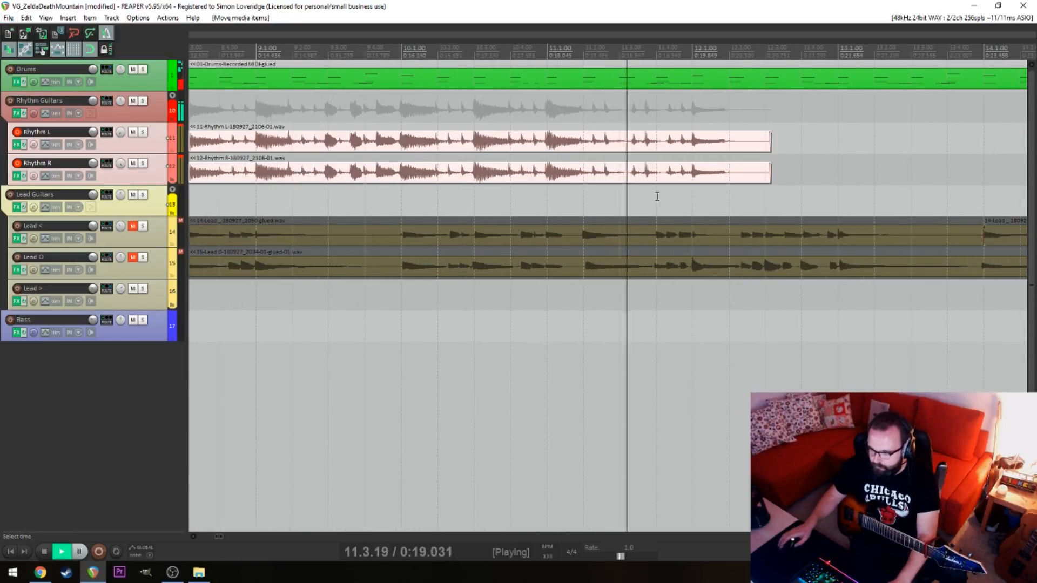
{"action": "key", "text": "space"}
Split the Rhythm L and Rhythm R items at 12.1.00 and play them from 11.2.00 and 7.2.00
{"action": "left_click", "coordinate": [693, 143]}
{"action": "key", "text": "s"}
{"action": "left_click", "coordinate": [693, 172]}
{"action": "key", "text": "s"}
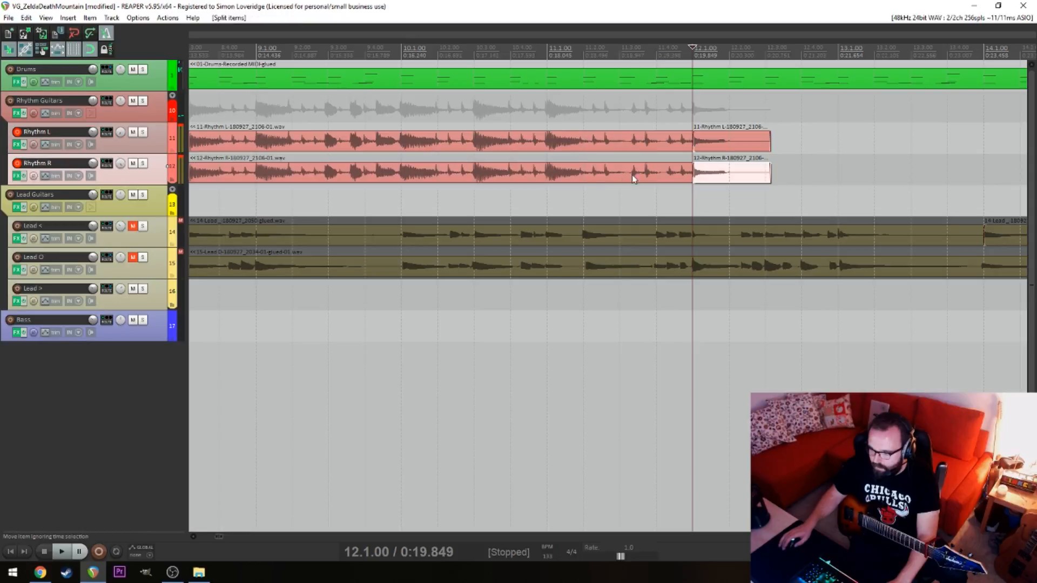
{"action": "left_click", "coordinate": [585, 189]}
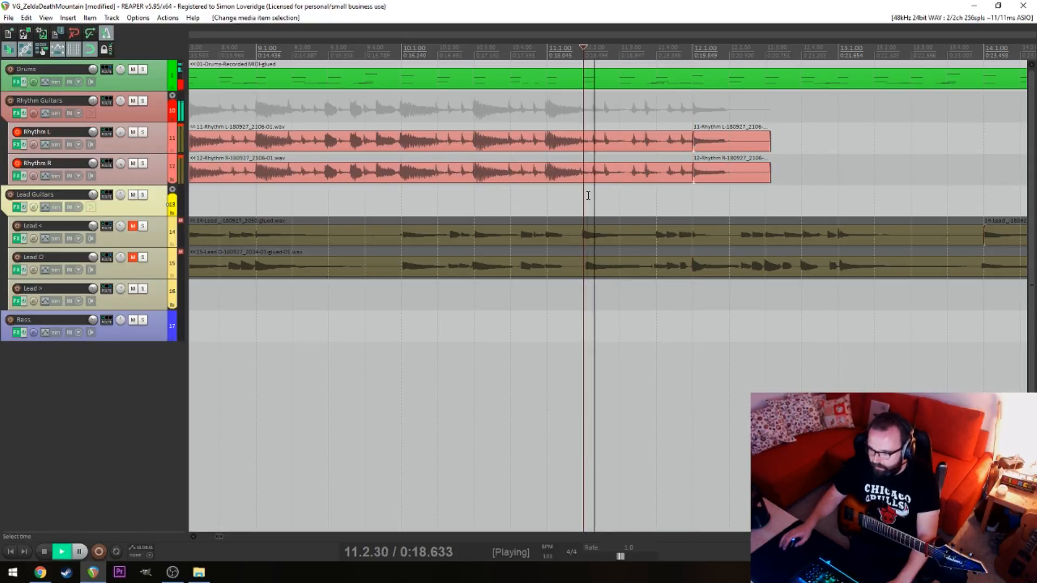
{"action": "scroll", "coordinate": [322, 185], "scroll_direction": "left", "scroll_amount": 5}
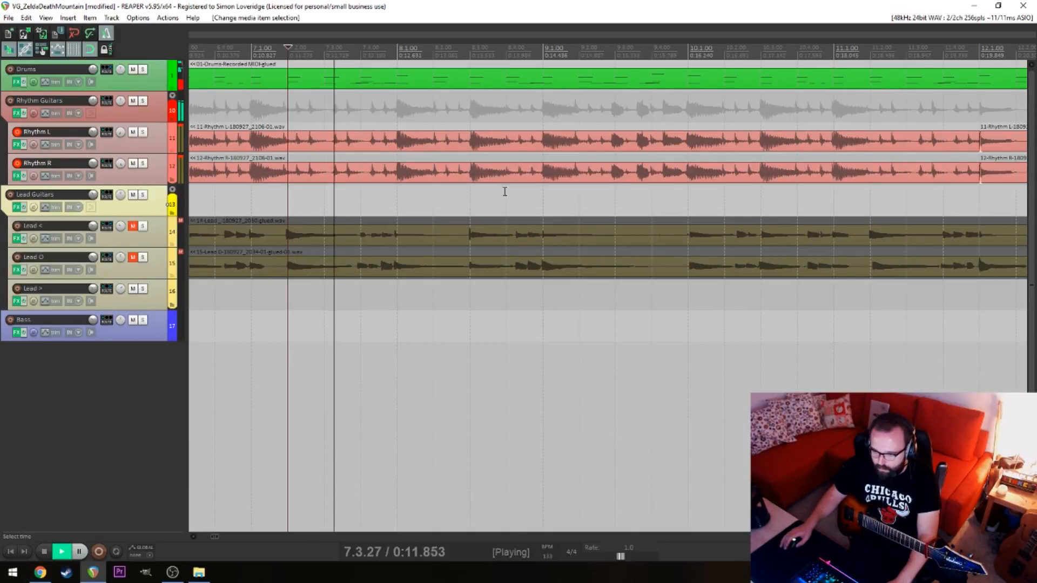
{"action": "key", "text": "space"}
{"action": "scroll", "coordinate": [571, 197], "scroll_direction": "right", "scroll_amount": 2}
{"action": "key", "text": "space"}
{"action": "key", "text": "space"}
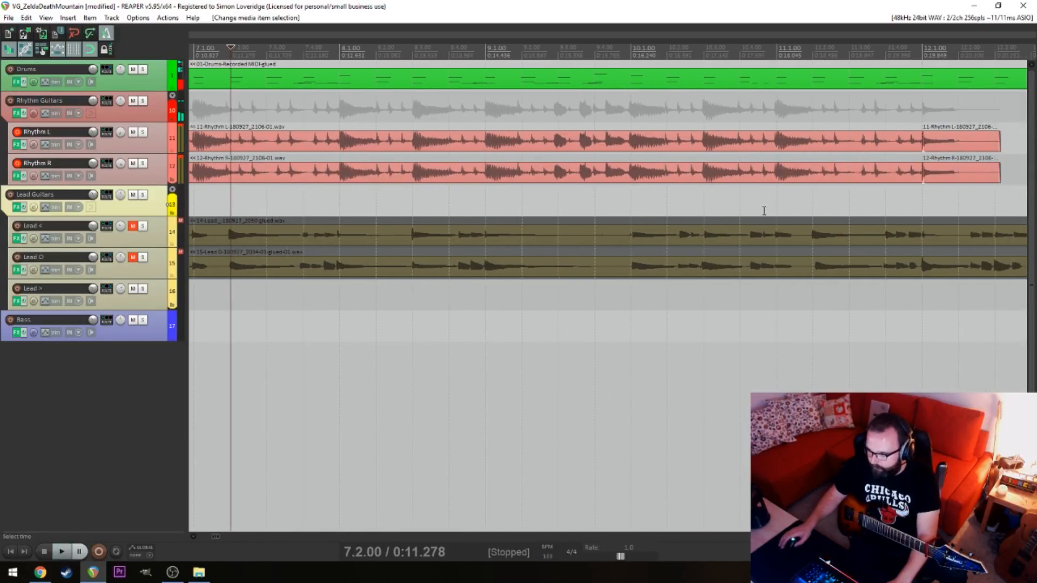
Delete the pieces after 12.1.00, trim both rhythm items' ends to 10.4.00 and place the edit cursor at 11.1.00
{"action": "key", "text": "Delete"}
{"action": "left_click_drag", "start_coordinate": [919, 175], "coordinate": [742, 147]}
{"action": "left_click", "coordinate": [807, 149]}
{"action": "left_click", "coordinate": [777, 155]}
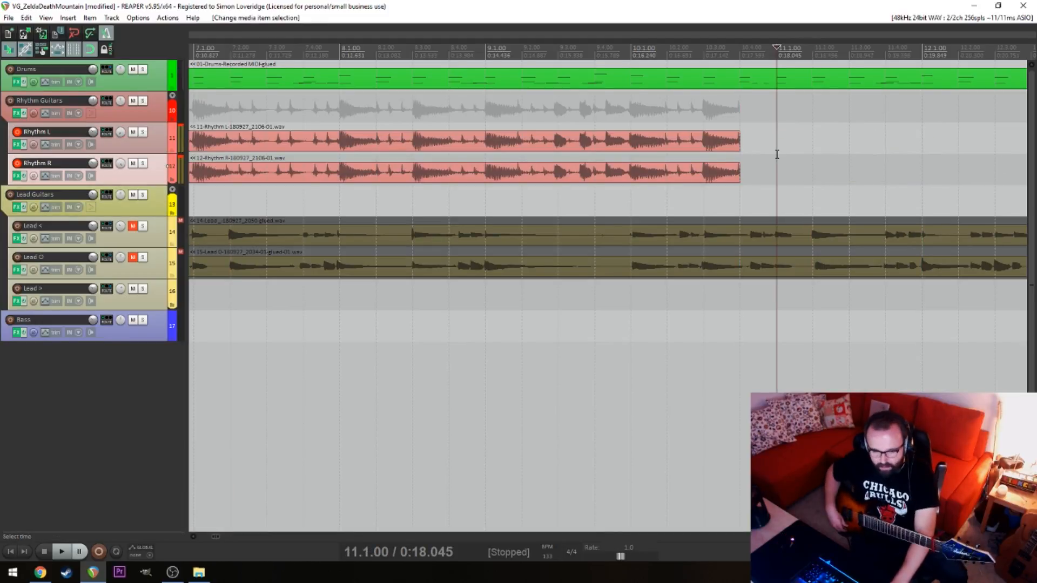
Try twice to record the next rhythm part on Rhythm L and Rhythm R from 11.1.00 and discard both takes
{"action": "key", "text": "ctrl+r"}
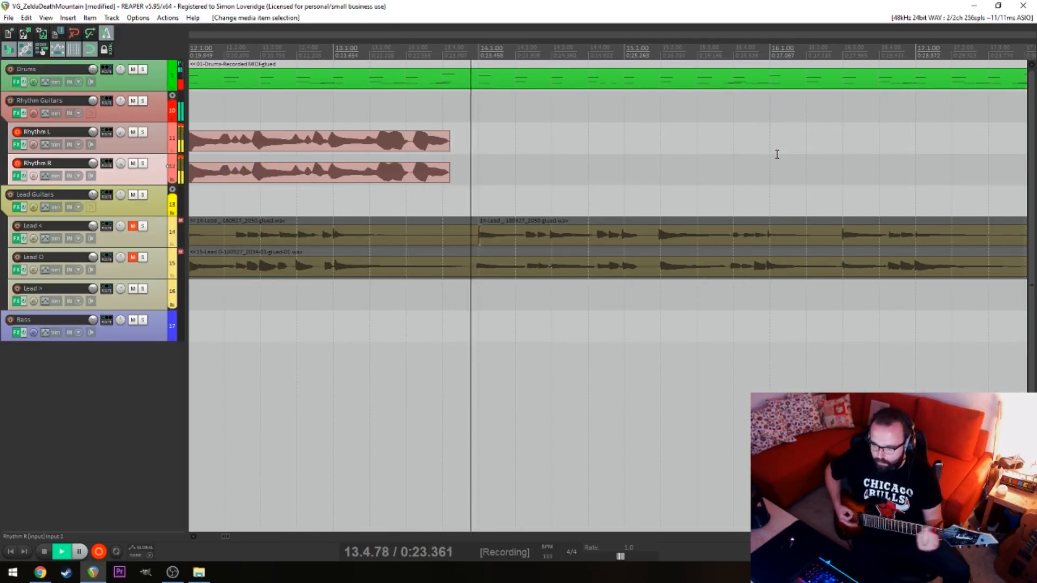
{"action": "key", "text": "space"}
{"action": "key", "text": "ctrl+z"}
{"action": "key", "text": "ctrl+r"}
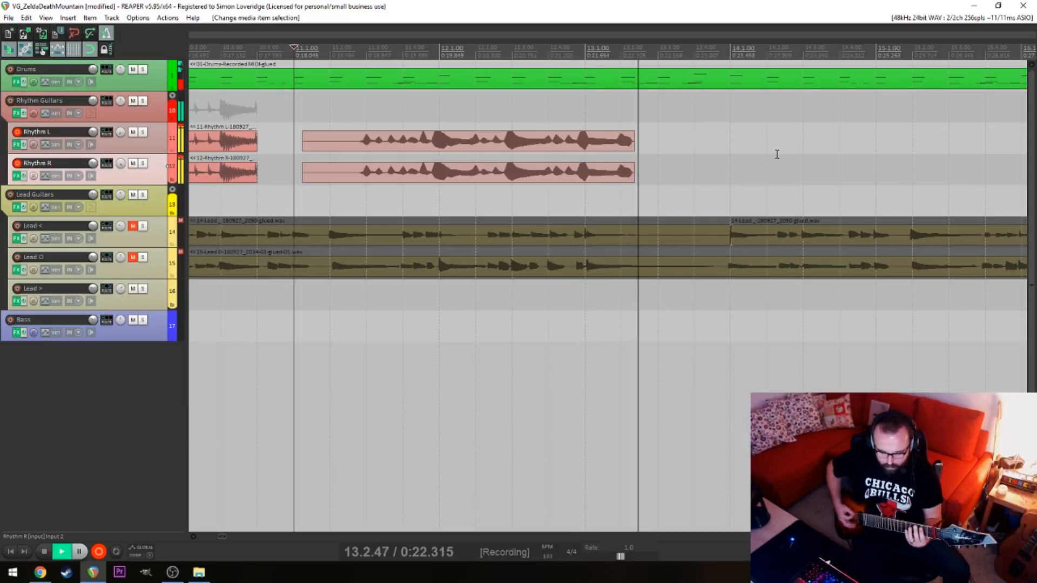
{"action": "key", "text": "space"}
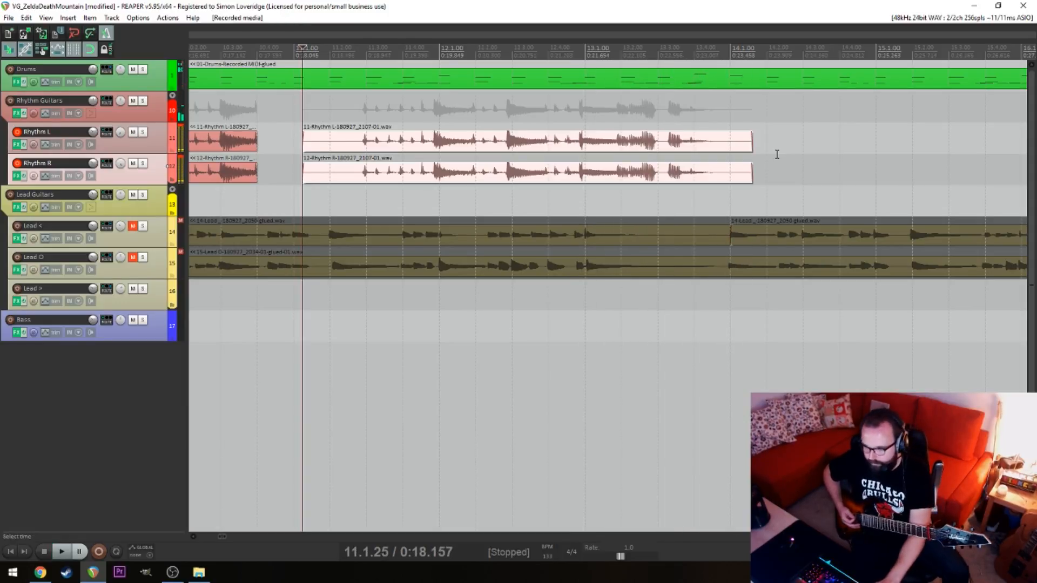
{"action": "key", "text": "ctrl+z"}
Record the rhythm part on Rhythm L and Rhythm R from about 11.1.00 into bar 20 and nudge both items slightly later
{"action": "key", "text": "ctrl+r"}
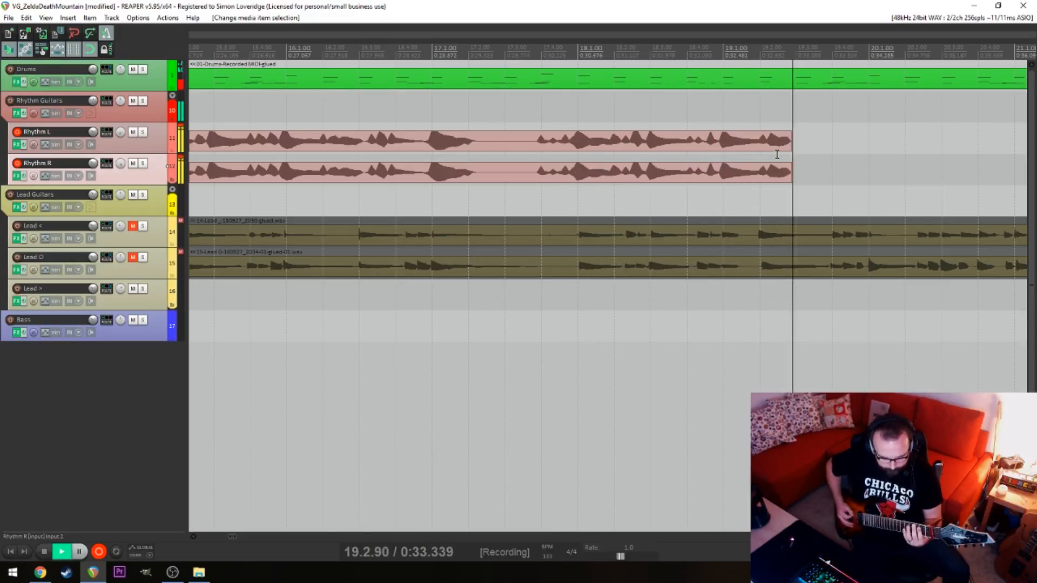
{"action": "key", "text": "space"}
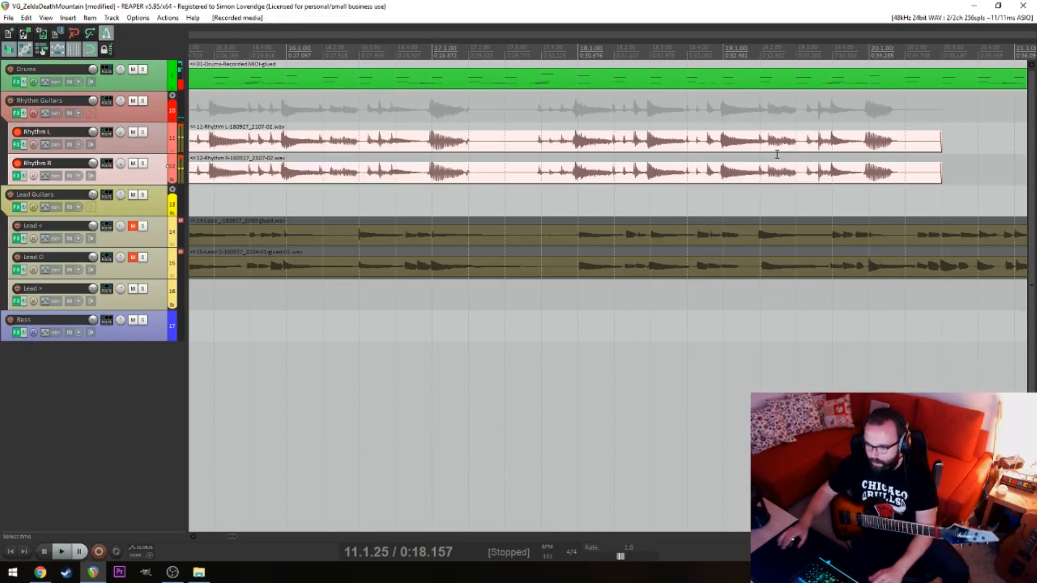
{"action": "left_click", "coordinate": [875, 154], "text": "shift"}
{"action": "key", "text": "ctrl+z"}
{"action": "left_click_drag", "start_coordinate": [846, 147], "coordinate": [848, 147]}
Delete the newly recorded item on the Rhythm R track
{"action": "left_click", "coordinate": [508, 149]}
{"action": "left_click", "coordinate": [560, 172]}
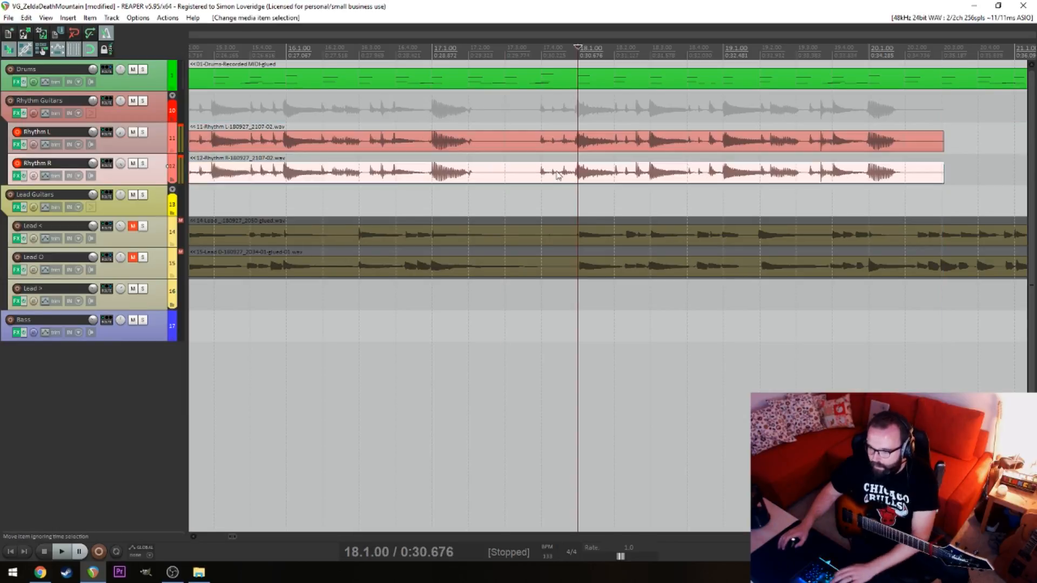
{"action": "key", "text": "Delete"}
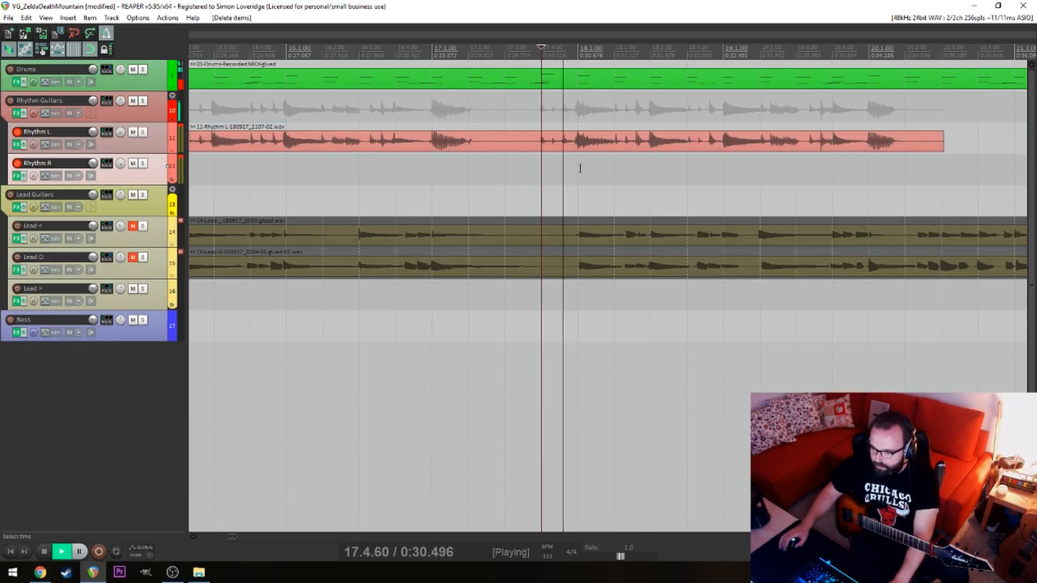
Split the remaining new Rhythm L item at 18.1.00 and at 15.1.00
{"action": "key", "text": "s"}
{"action": "key", "text": "space"}
{"action": "left_click", "coordinate": [205, 170]}
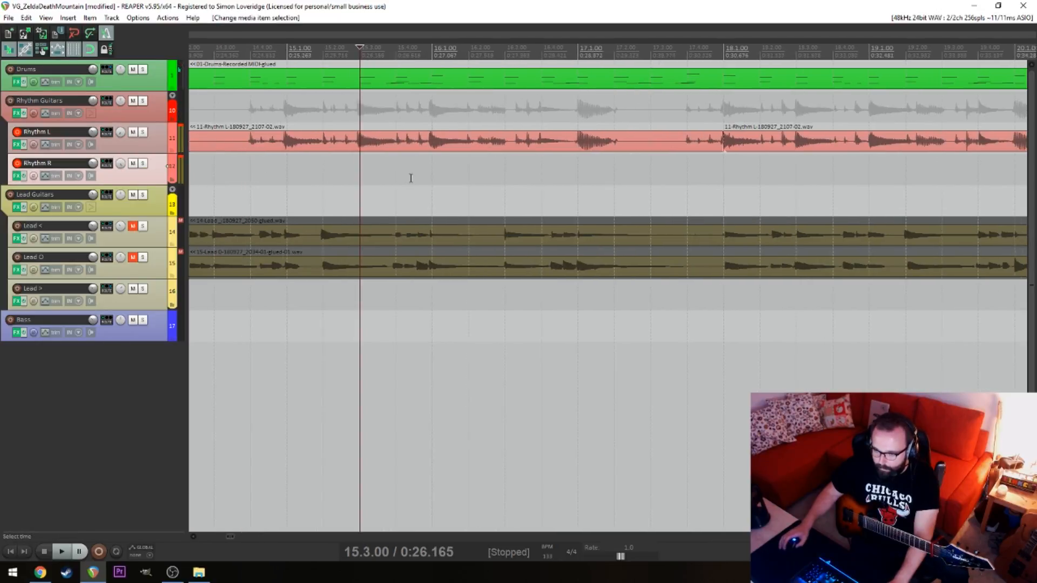
{"action": "key", "text": "space"}
{"action": "left_click", "coordinate": [266, 163]}
{"action": "left_click", "coordinate": [284, 152]}
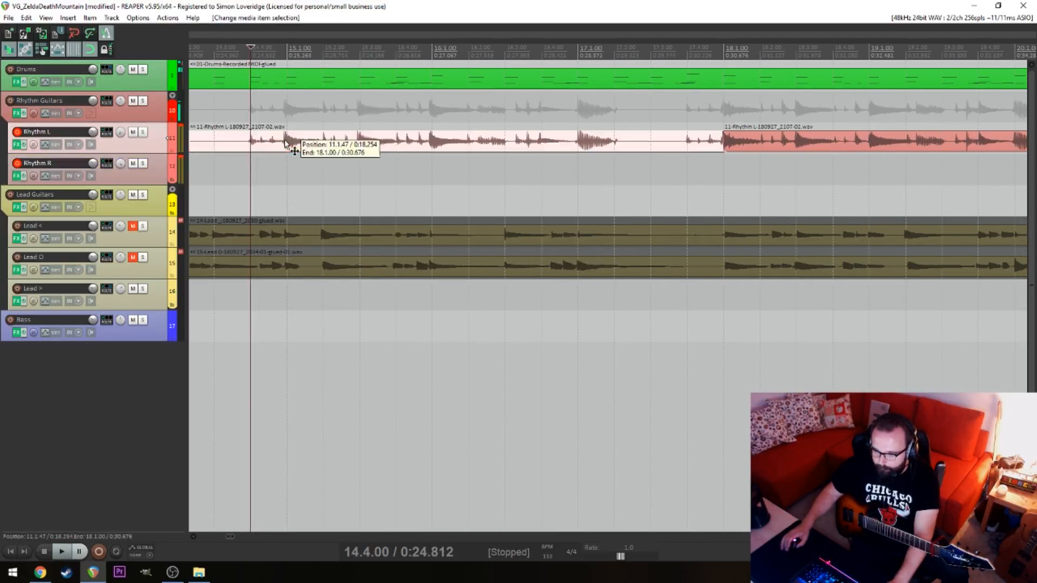
{"action": "key", "text": "s"}
{"action": "key", "text": "space"}
Play the Rhythm L sections from bars 12 and 14, and move the section at 18.1.00 onto Rhythm R at 15.1.00
{"action": "scroll", "coordinate": [549, 150], "scroll_direction": "down", "scroll_amount": 3}
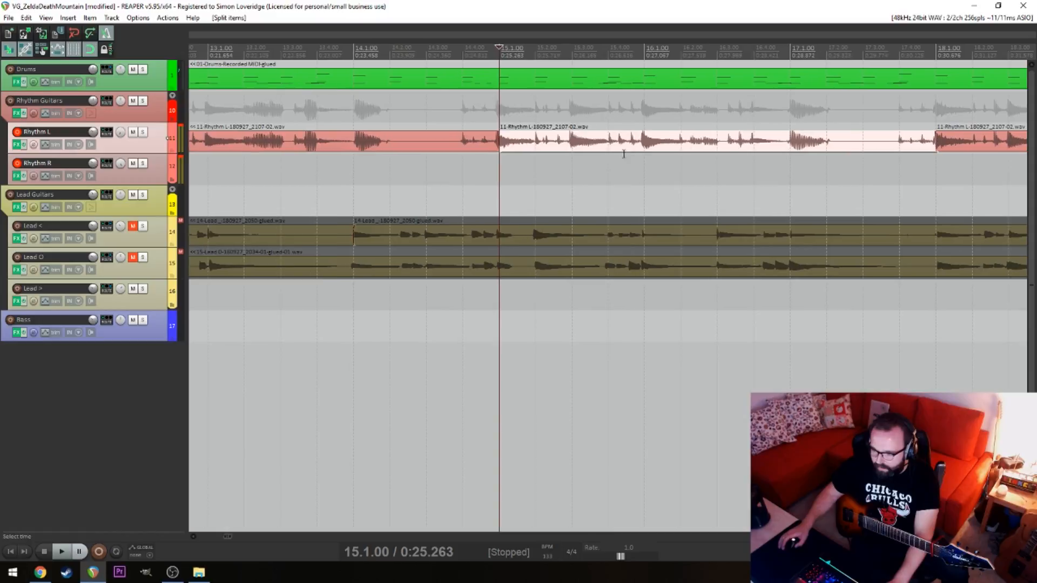
{"action": "left_click", "coordinate": [404, 175]}
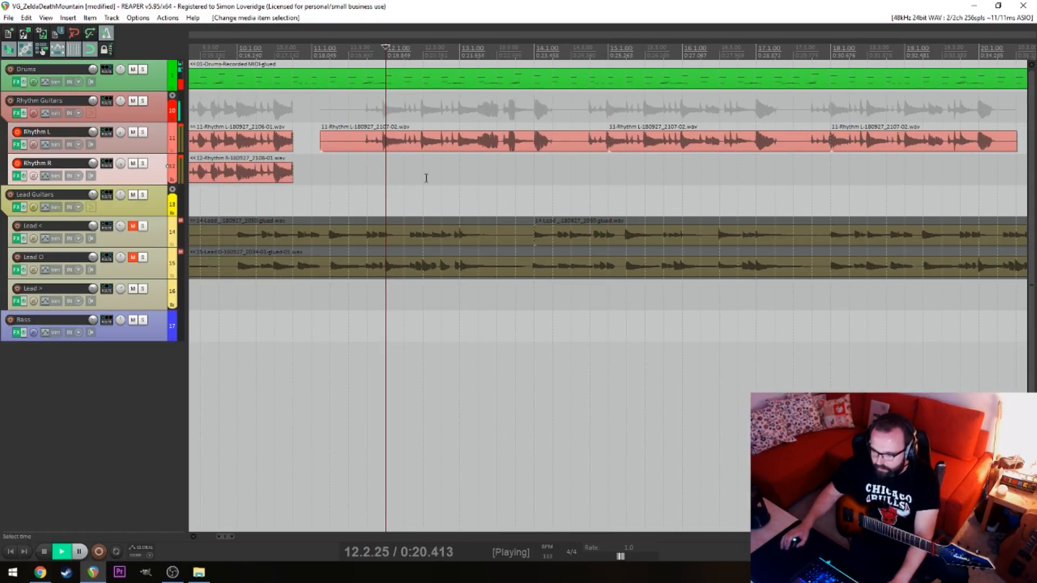
{"action": "left_click", "coordinate": [620, 177]}
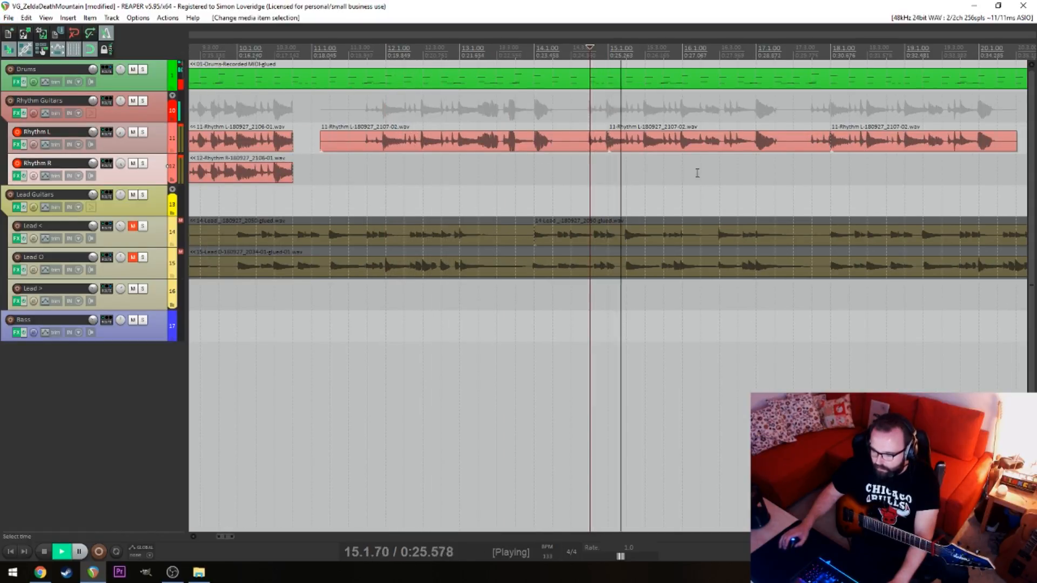
{"action": "left_click_drag", "start_coordinate": [755, 172], "coordinate": [628, 181]}
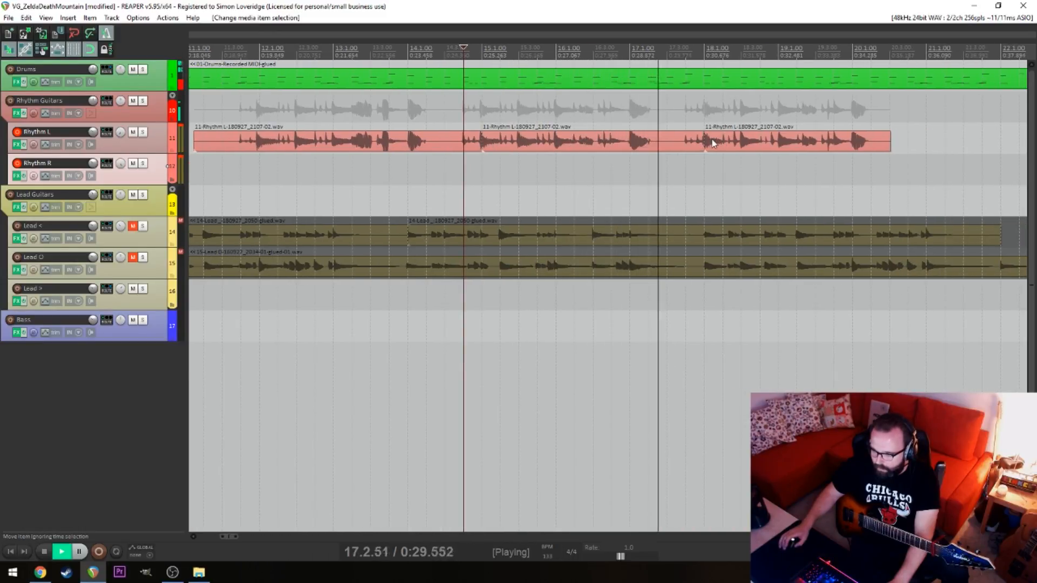
{"action": "left_click", "coordinate": [743, 142]}
{"action": "key", "text": "space"}
{"action": "left_click_drag", "start_coordinate": [743, 142], "coordinate": [520, 172]}
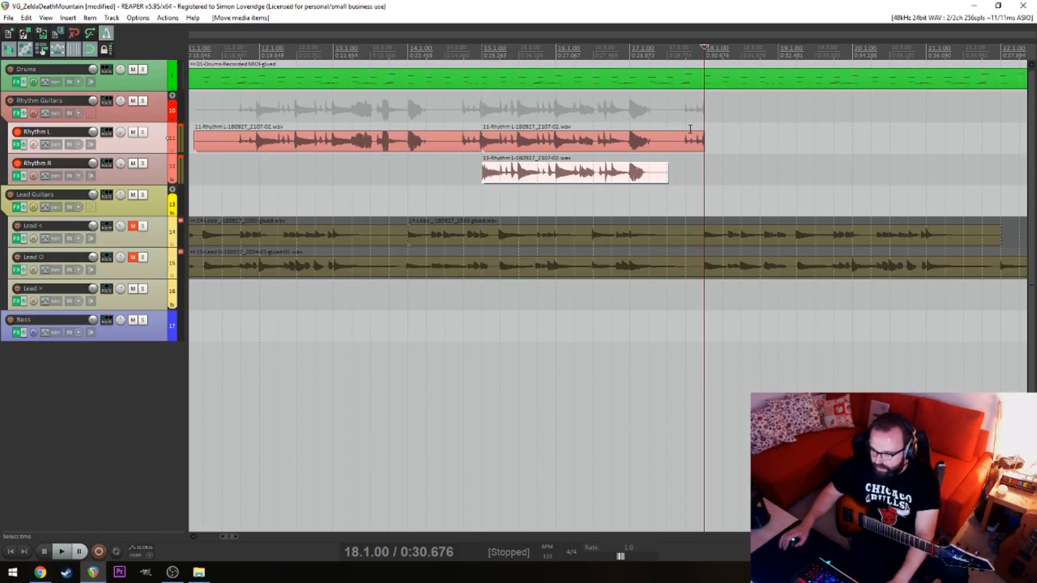
Split the Rhythm L and Rhythm R items at 17.1.00 and split Rhythm L again at 14.3.00
{"action": "left_click", "coordinate": [676, 147]}
{"action": "key", "text": "space"}
{"action": "left_click", "coordinate": [636, 146]}
{"action": "key", "text": "space"}
{"action": "key", "text": "s"}
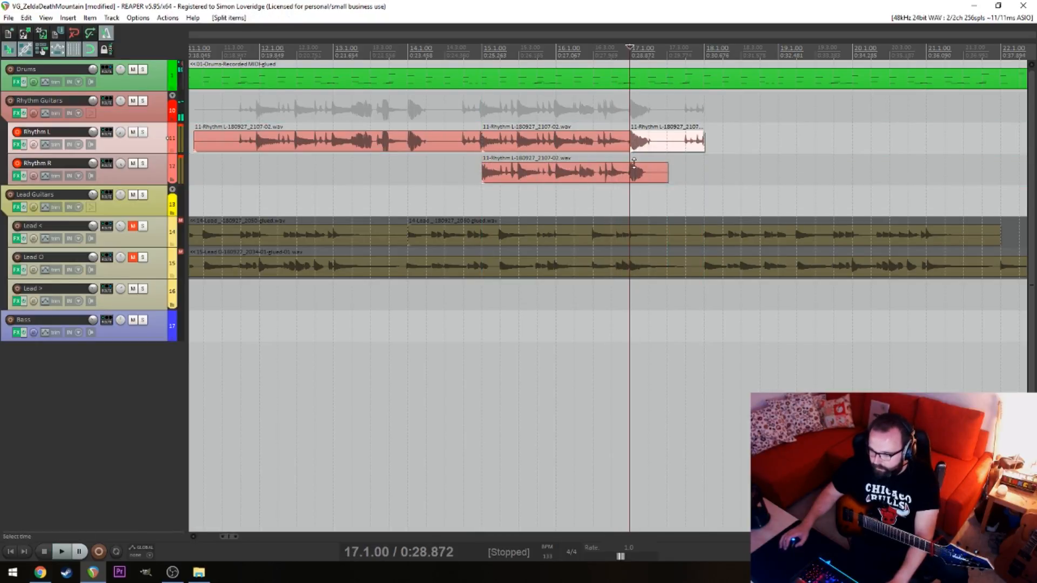
{"action": "left_click", "coordinate": [634, 171]}
{"action": "key", "text": "s"}
{"action": "left_click", "coordinate": [458, 143]}
{"action": "key", "text": "s"}
Delete the new rhythm pieces outside 15.1.00 to 17.1.00 on both tracks and play the remaining pair from 14.4.00
{"action": "left_click", "coordinate": [645, 146]}
{"action": "key", "text": "Delete"}
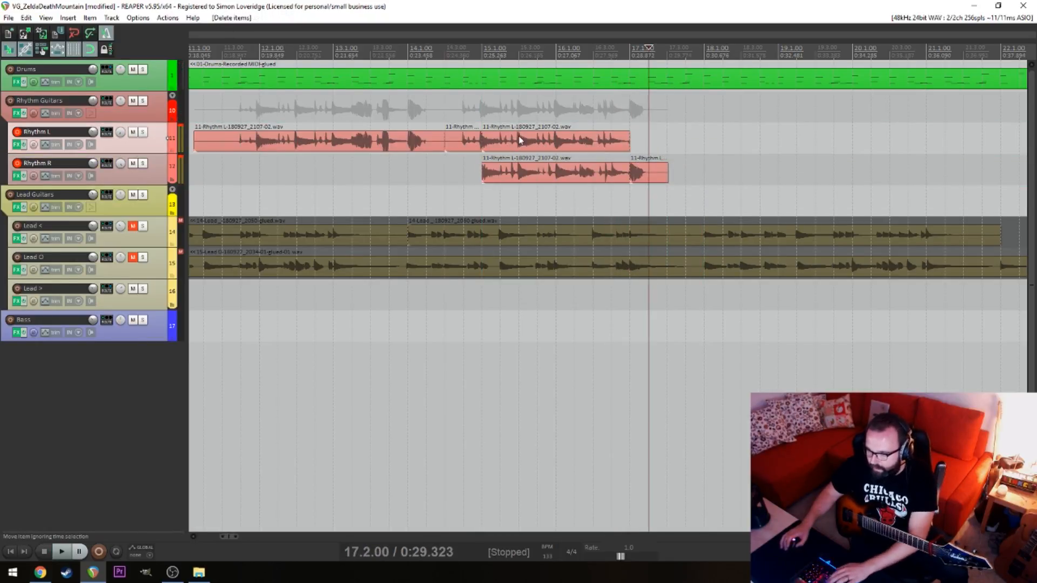
{"action": "left_click", "coordinate": [466, 143]}
{"action": "key", "text": "Delete"}
{"action": "left_click", "coordinate": [374, 144]}
{"action": "key", "text": "Delete"}
{"action": "left_click", "coordinate": [649, 168]}
{"action": "key", "text": "Delete"}
{"action": "left_click", "coordinate": [464, 146]}
{"action": "key", "text": "space"}
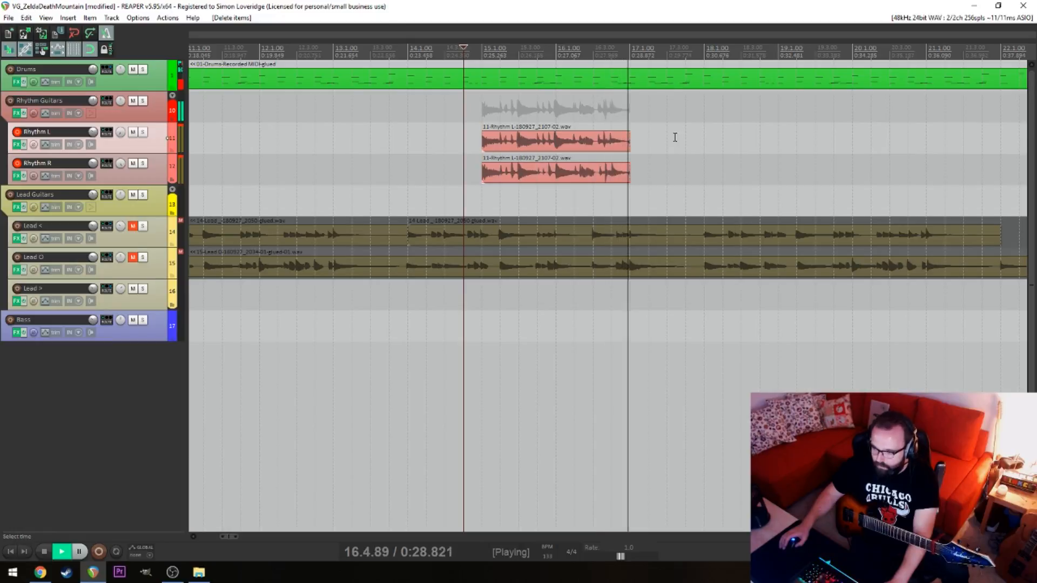
{"action": "scroll", "coordinate": [669, 136], "scroll_direction": "down", "scroll_amount": 5}
{"action": "key", "text": "alt+space"}
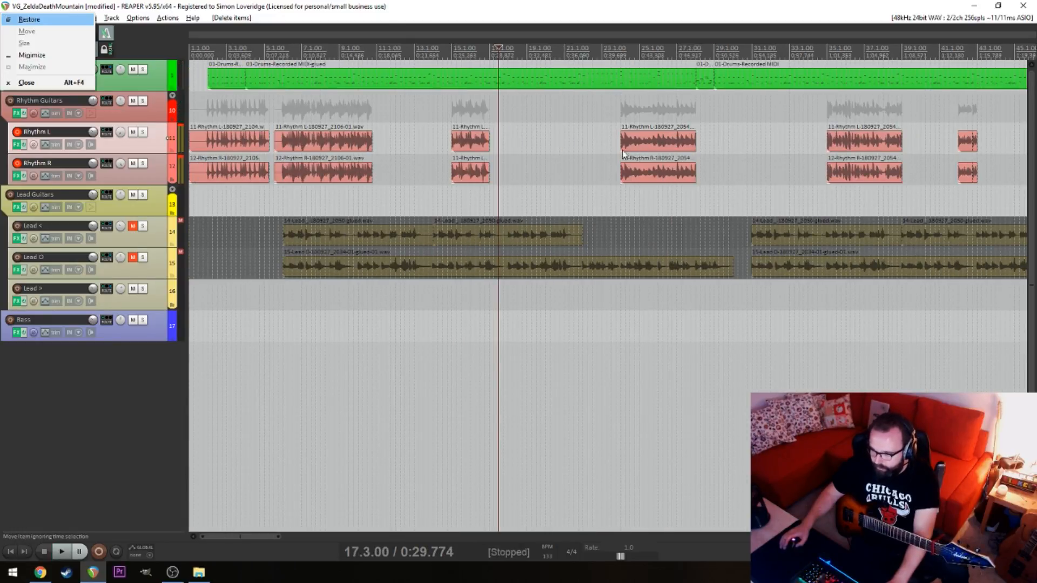
Try moving the pair of rhythm items from 15.1.00 to 10.4.00, play the join, and undo the change
{"action": "left_click", "coordinate": [448, 145]}
{"action": "key", "text": "space"}
{"action": "left_click_drag", "start_coordinate": [505, 130], "coordinate": [377, 167]}
{"action": "key", "text": "space"}
{"action": "left_click", "coordinate": [371, 201]}
{"action": "left_click", "coordinate": [534, 201]}
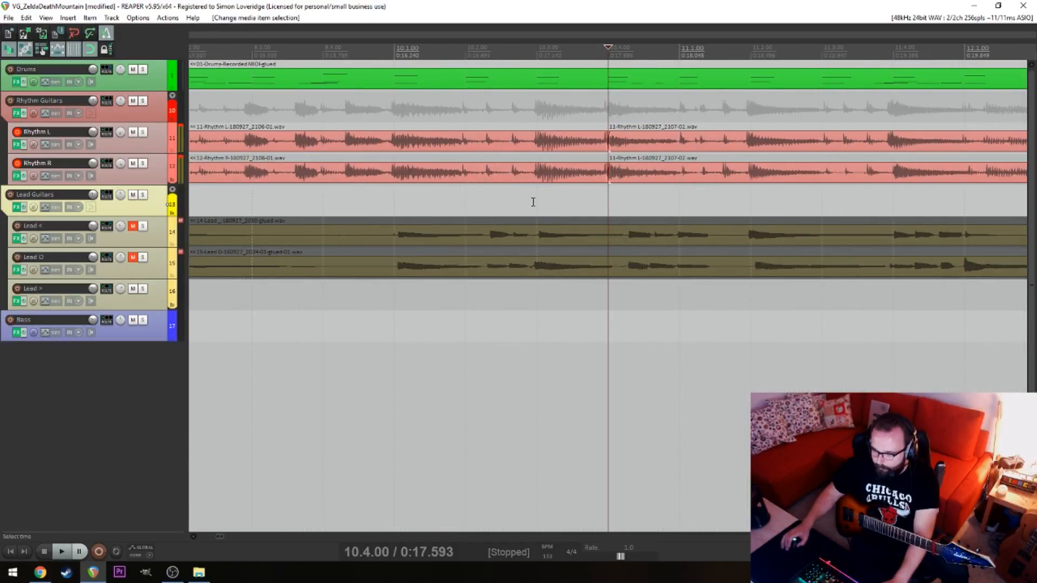
{"action": "key", "text": "space"}
Extend the ends of the Rhythm L and Rhythm R items to 11.4.00 and play them from 10.2.00
{"action": "key", "text": "space"}
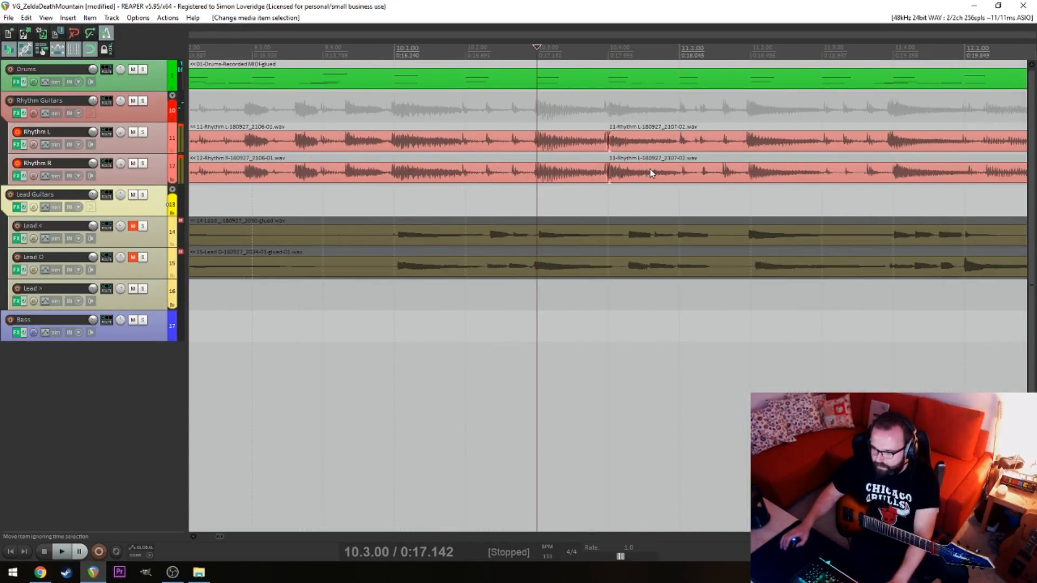
{"action": "key", "text": "ctrl+z"}
{"action": "key", "text": "ctrl+z"}
{"action": "scroll", "coordinate": [638, 174], "scroll_direction": "down", "scroll_amount": 5}
{"action": "left_click_drag", "start_coordinate": [660, 116], "coordinate": [702, 143]}
{"action": "left_click", "coordinate": [592, 112]}
{"action": "key", "text": "space"}
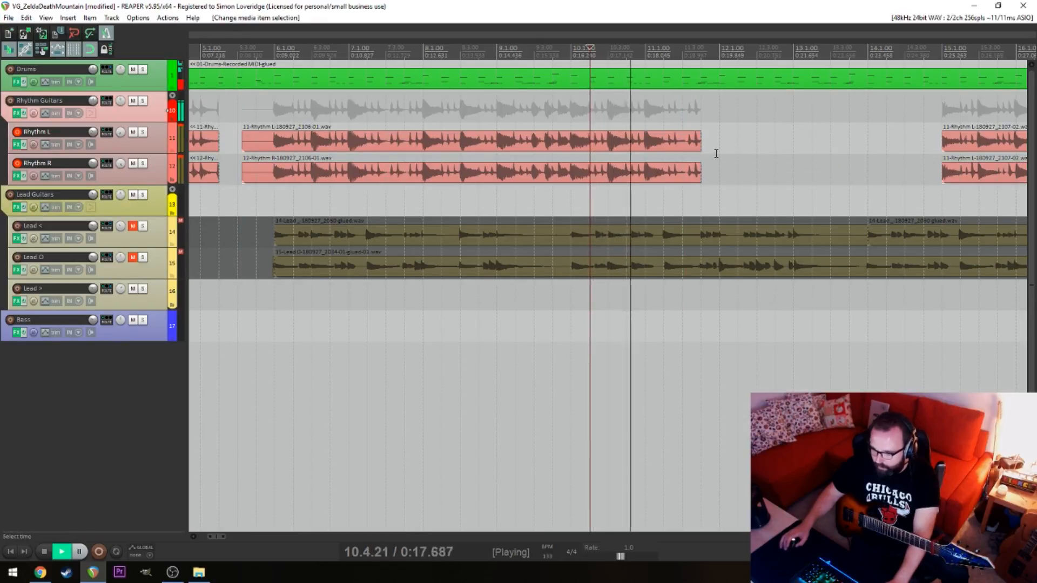
{"action": "scroll", "coordinate": [761, 146], "scroll_direction": "down", "scroll_amount": 3}
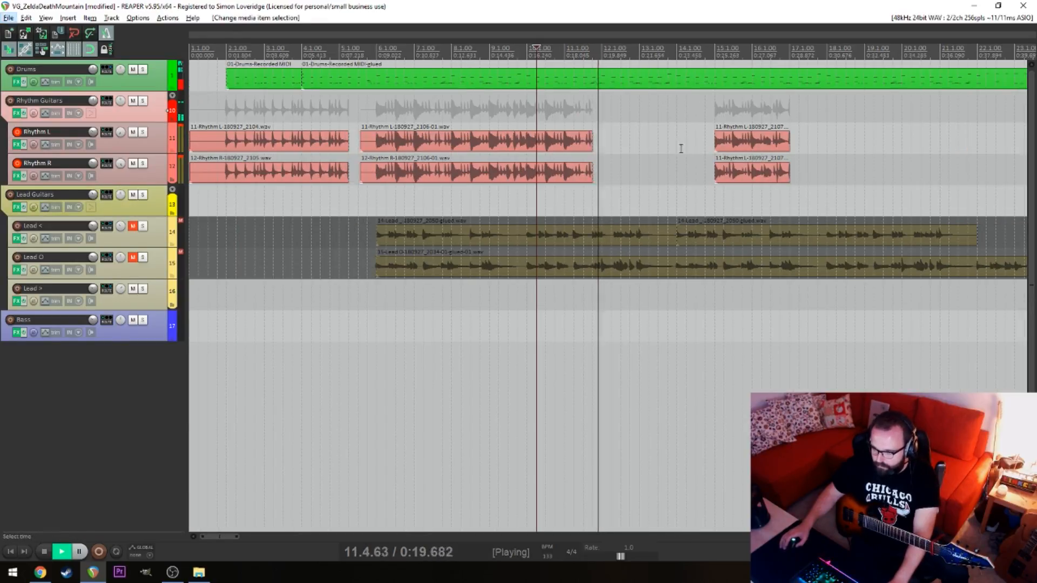
Extend the ends of the long Rhythm L and Rhythm R items past 12.1.00 and play the added ending
{"action": "left_click_drag", "start_coordinate": [621, 120], "coordinate": [576, 186]}
{"action": "key", "text": "space"}
{"action": "mouse_move", "coordinate": [593, 145]}
{"action": "left_mouse_down"}
{"action": "mouse_move", "coordinate": [640, 145]}
{"action": "mouse_move", "coordinate": [632, 161]}
{"action": "mouse_move", "coordinate": [636, 140]}
{"action": "mouse_move", "coordinate": [603, 141]}
{"action": "left_mouse_up"}
{"action": "left_click", "coordinate": [535, 117]}
{"action": "key", "text": "space"}
{"action": "key", "text": "space"}
Trim the long Rhythm L item at 12.1.00 and delete the matching long Rhythm R item
{"action": "key", "text": "s"}
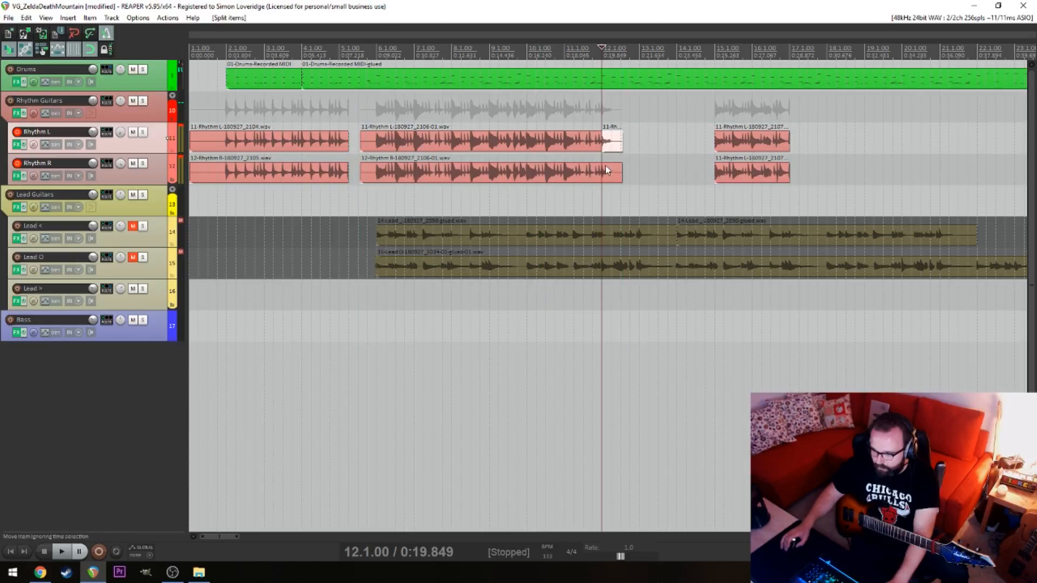
{"action": "left_click", "coordinate": [606, 174]}
{"action": "key", "text": "Delete"}
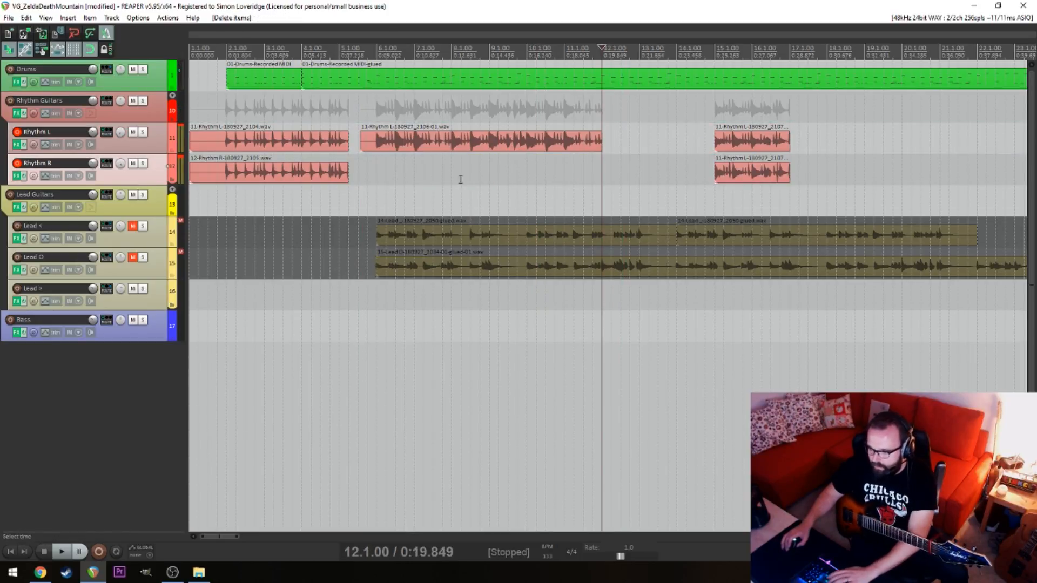
Disarm and mute Rhythm L, and record a replacement Rhythm R take from 5.3.00 to just past 12.3.00
{"action": "left_click", "coordinate": [372, 178]}
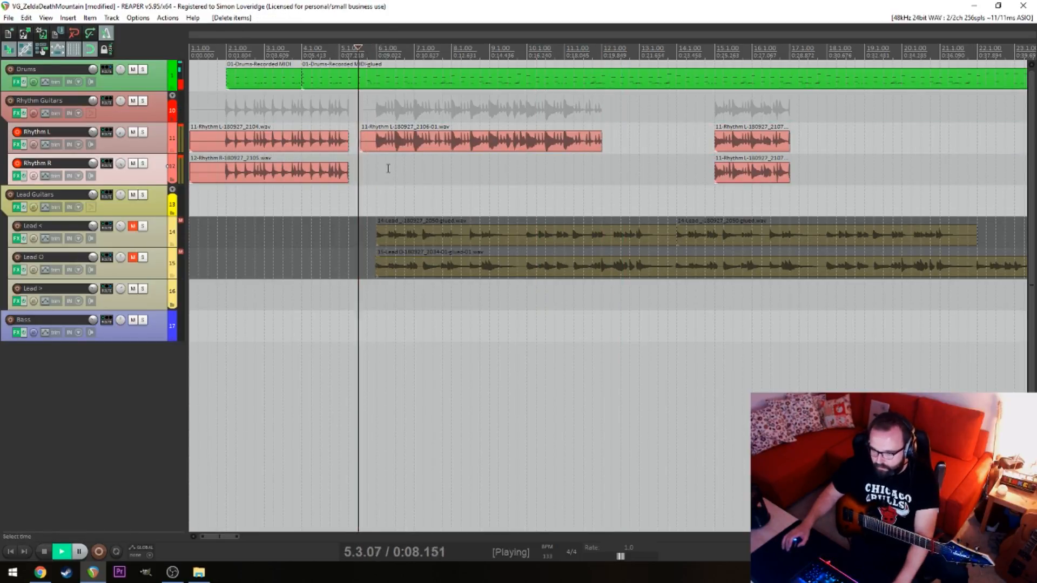
{"action": "left_click", "coordinate": [16, 132]}
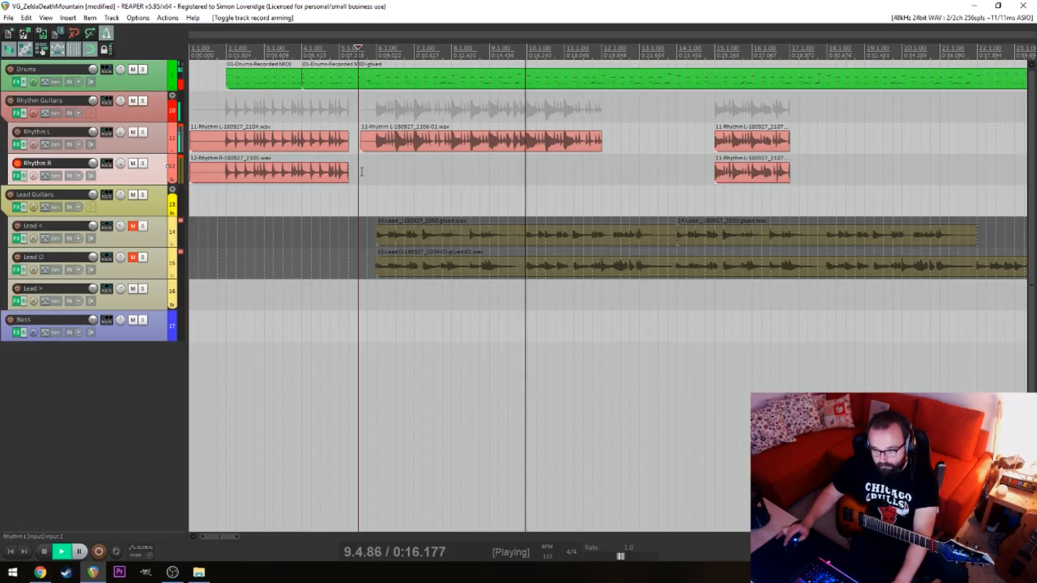
{"action": "key", "text": "space"}
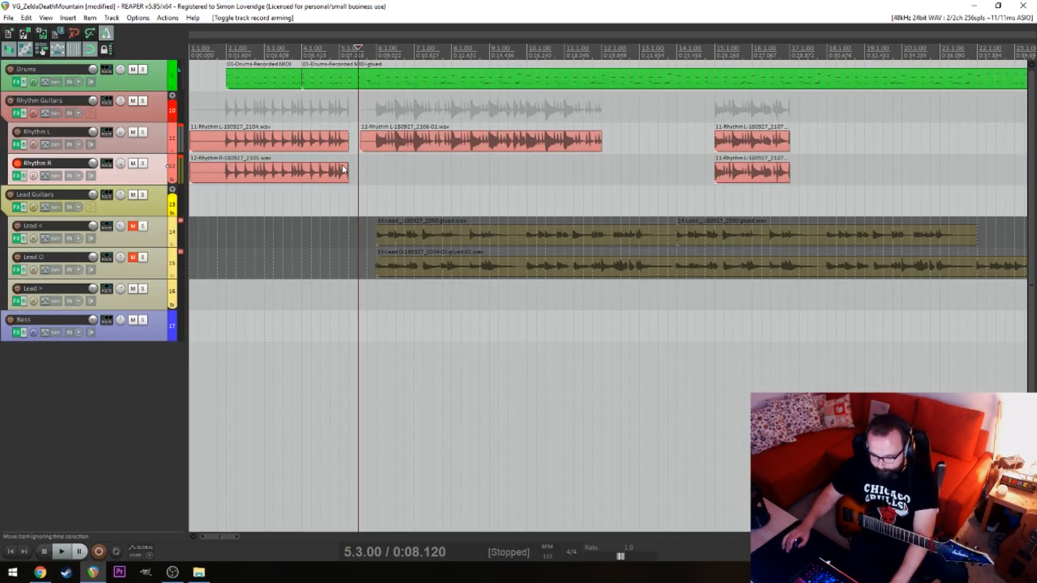
{"action": "left_click", "coordinate": [132, 132]}
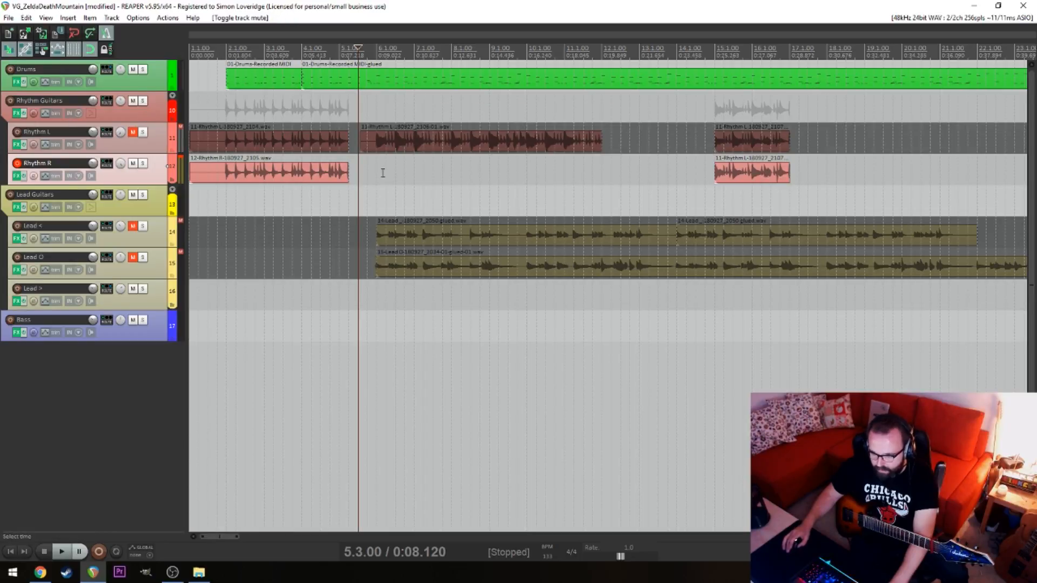
{"action": "key", "text": "ctrl+r"}
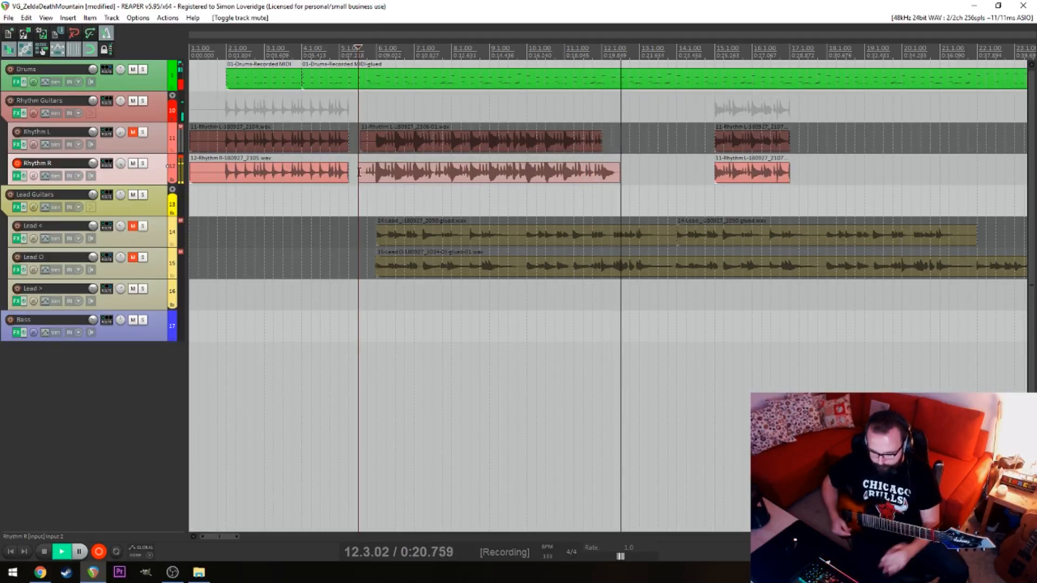
{"action": "key", "text": "space"}
Shift the new Rhythm R take into time near 10.3.00 and trim its end at 12.1.00
{"action": "left_click", "coordinate": [542, 189]}
{"action": "scroll", "coordinate": [562, 189], "scroll_direction": "up", "scroll_amount": 6}
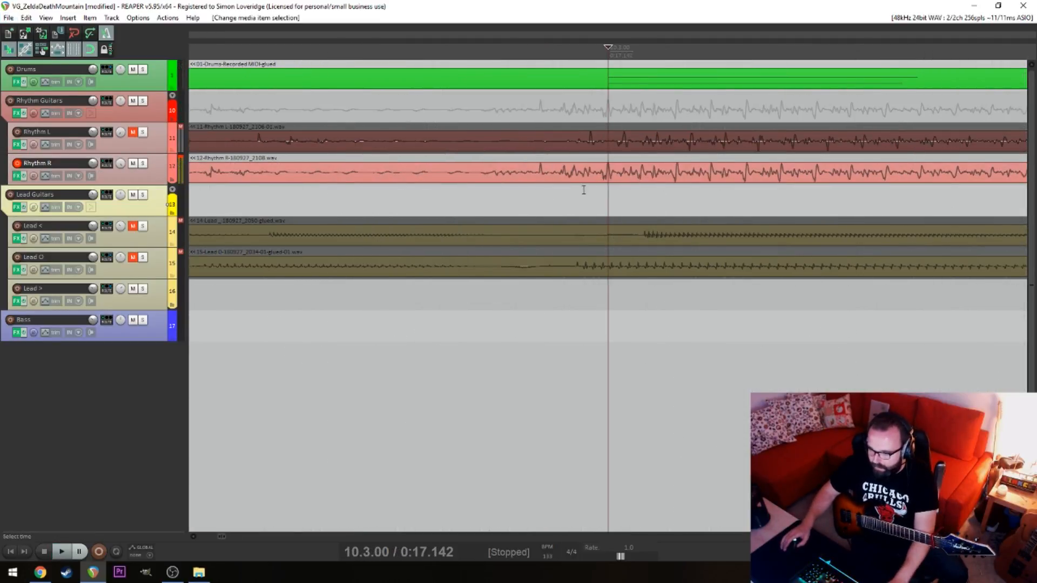
{"action": "left_click", "coordinate": [617, 180]}
{"action": "left_click_drag", "start_coordinate": [617, 182], "coordinate": [594, 174]}
{"action": "scroll", "coordinate": [710, 192], "scroll_direction": "down", "scroll_amount": 6}
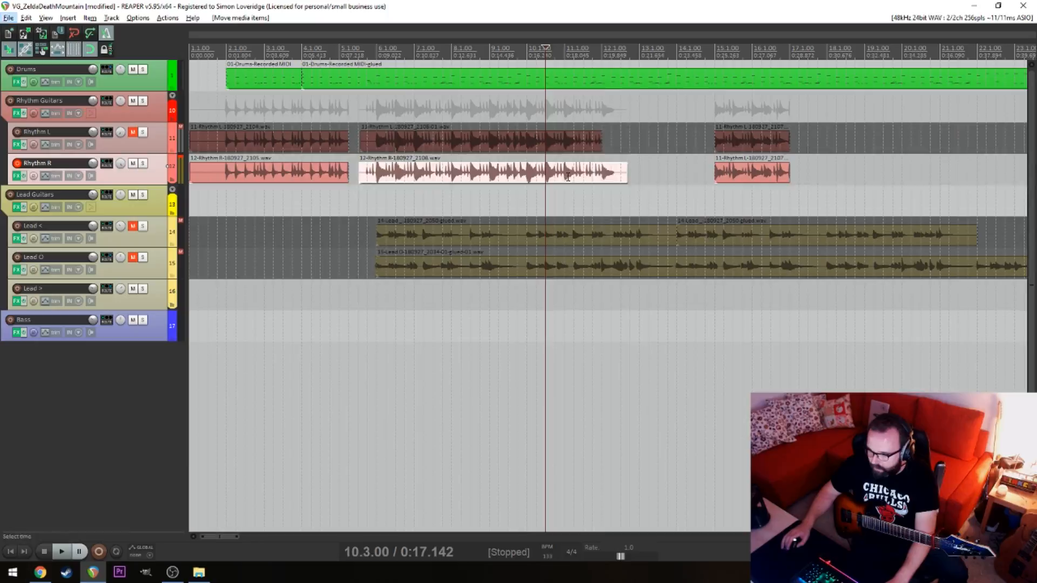
{"action": "key", "text": "s"}
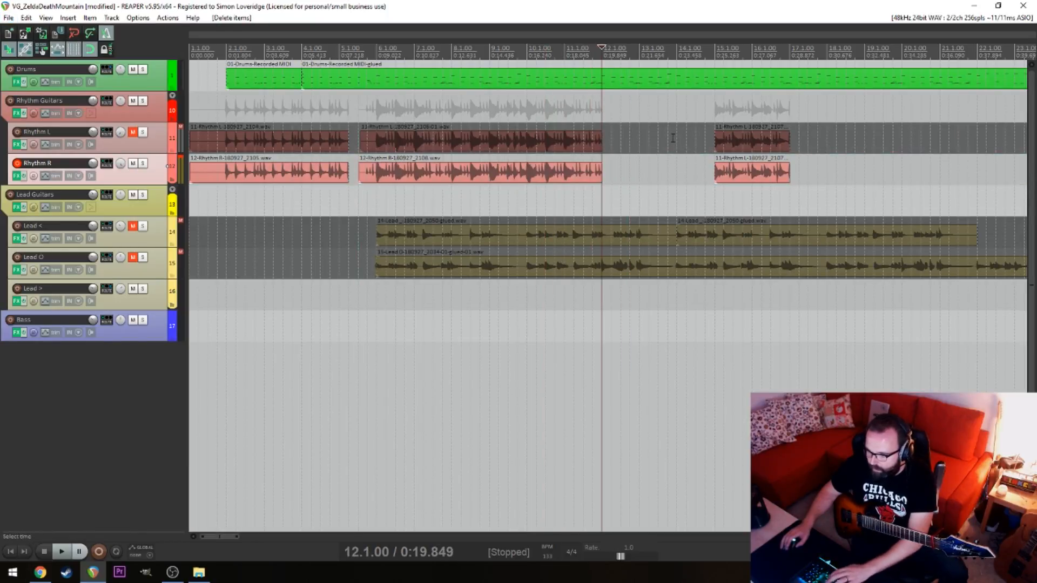
Move the rhythm pair at 15.1.00 to 12.1.00 and cut the lead-ins before 6.1.00 from the two long items
{"action": "left_click_drag", "start_coordinate": [674, 138], "coordinate": [633, 152]}
{"action": "left_click", "coordinate": [385, 200]}
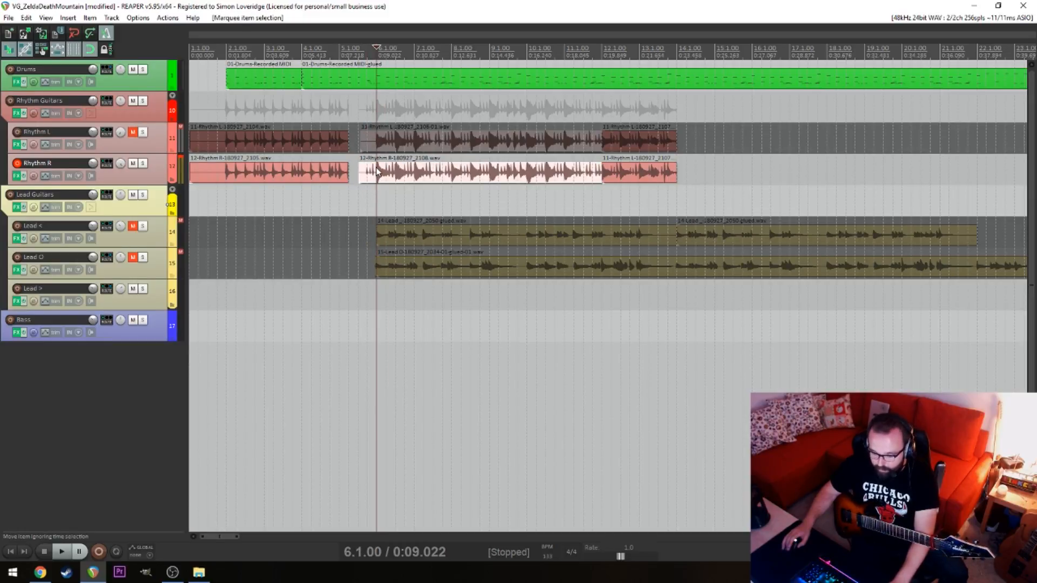
{"action": "key", "text": "s"}
{"action": "mouse_move", "coordinate": [387, 145]}
{"action": "left_mouse_down"}
{"action": "mouse_move", "coordinate": [368, 145]}
{"action": "mouse_move", "coordinate": [338, 167]}
{"action": "mouse_move", "coordinate": [377, 146]}
{"action": "left_mouse_up"}
{"action": "key", "text": "Delete"}
Extend the intro Rhythm L and Rhythm R items to meet the next pair, placing the joins just before 6.1.00
{"action": "left_click", "coordinate": [358, 192]}
{"action": "scroll", "coordinate": [359, 192], "scroll_direction": "up", "scroll_amount": 10}
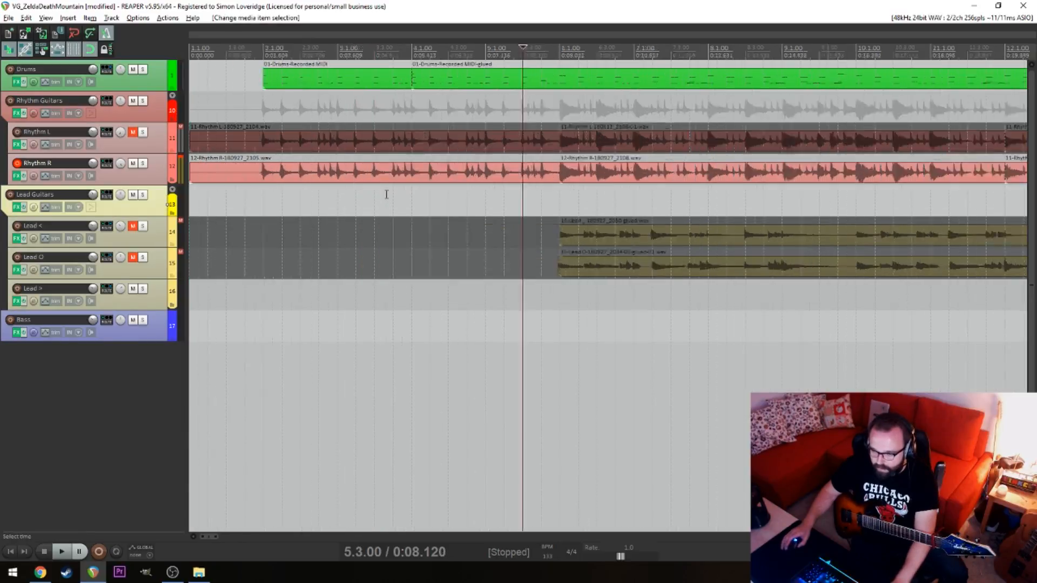
{"action": "scroll", "coordinate": [825, 186], "scroll_direction": "down", "scroll_amount": 3}
{"action": "left_click_drag", "start_coordinate": [789, 154], "coordinate": [744, 161]}
{"action": "left_click", "coordinate": [702, 208]}
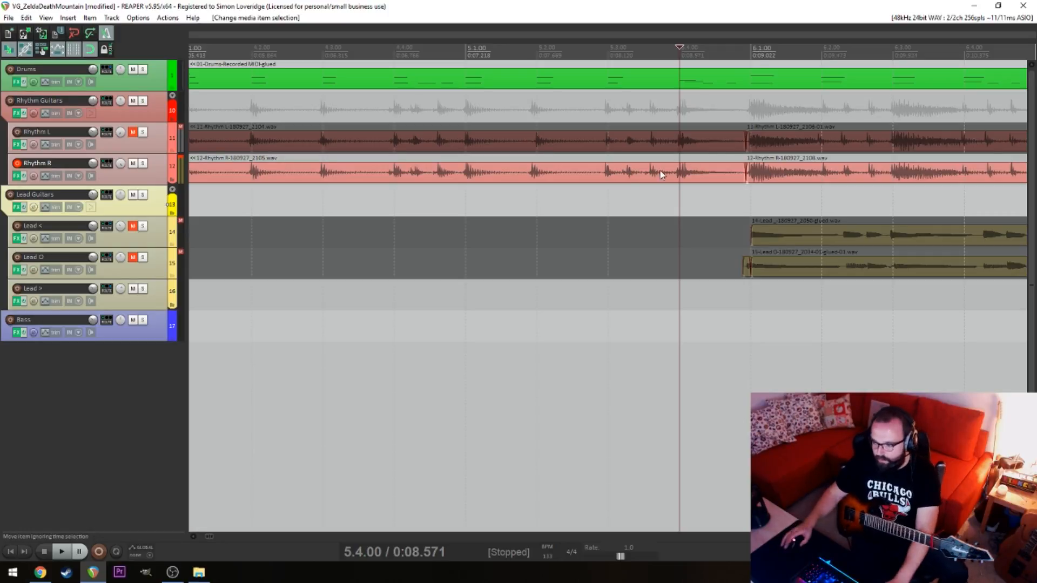
Unmute Rhythm L and play the assembled rhythm guitars from 1.4.00
{"action": "left_click", "coordinate": [388, 231]}
{"action": "key", "text": "space"}
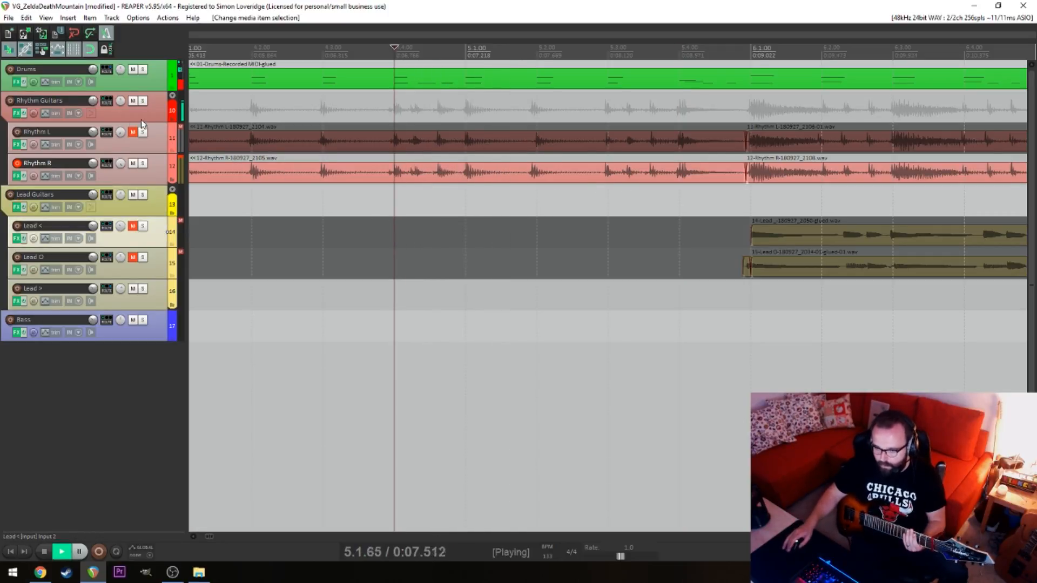
{"action": "left_click", "coordinate": [133, 133]}
{"action": "key", "text": "space"}
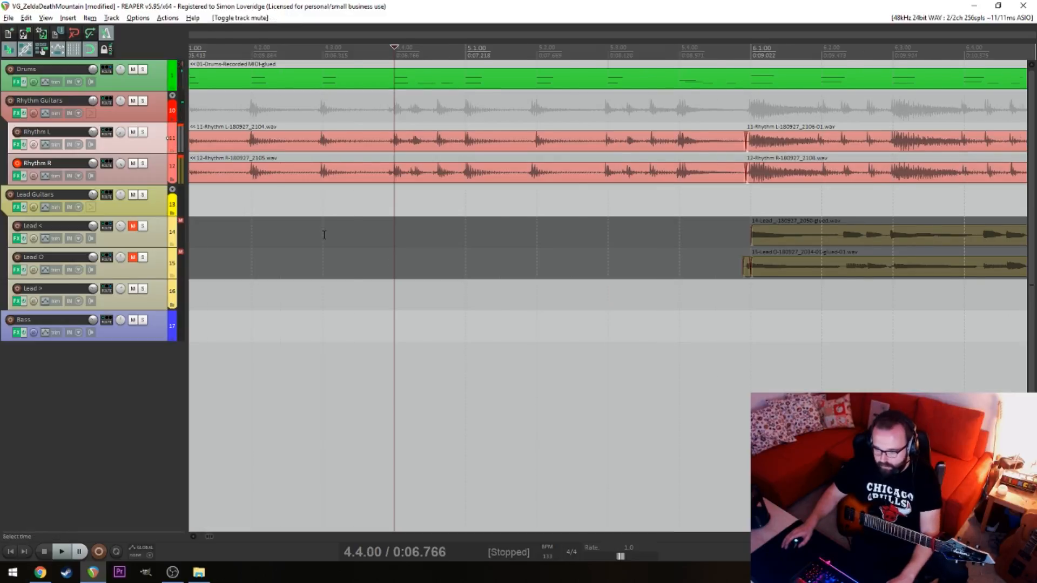
{"action": "scroll", "coordinate": [324, 235], "scroll_direction": "down", "scroll_amount": 4}
{"action": "left_click", "coordinate": [319, 234]}
{"action": "left_click", "coordinate": [245, 243]}
{"action": "key", "text": "space"}
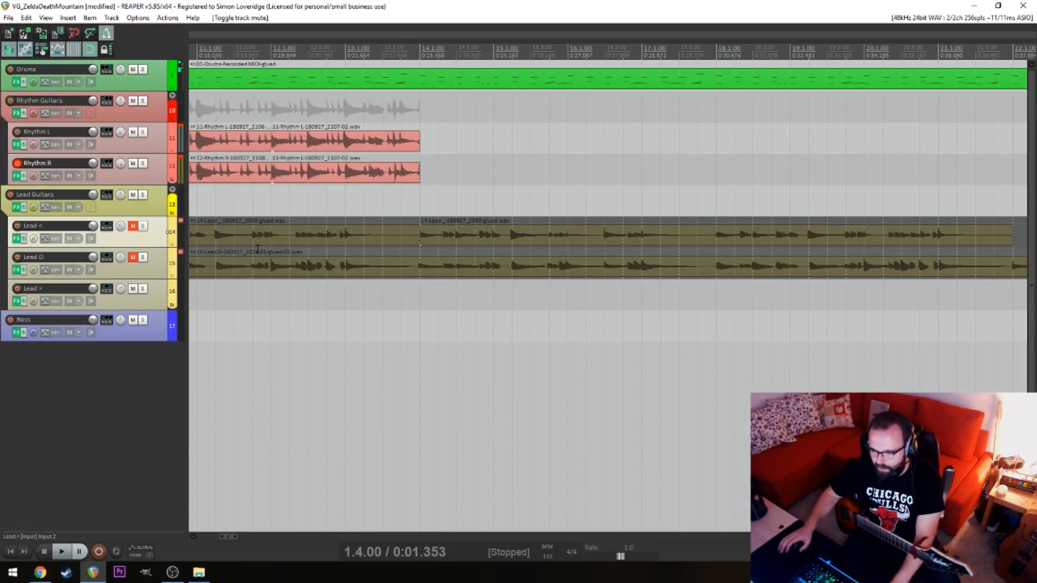
Play the last rhythm section from 12.4.00 and record a new Rhythm R take with the cursor at 15.4.00
{"action": "left_click", "coordinate": [326, 191]}
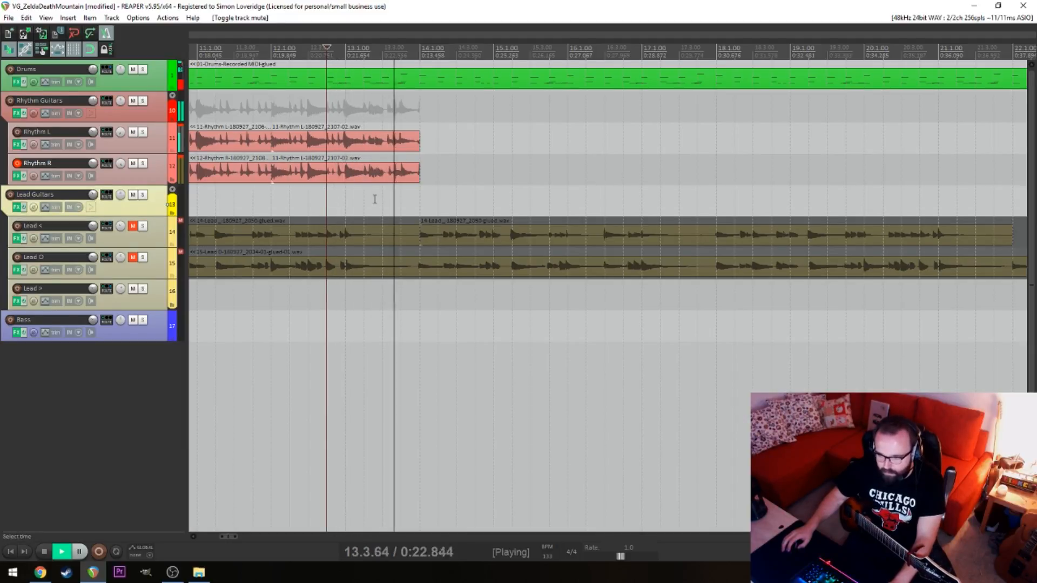
{"action": "key", "text": "space"}
{"action": "left_click", "coordinate": [546, 157]}
{"action": "left_click", "coordinate": [546, 157]}
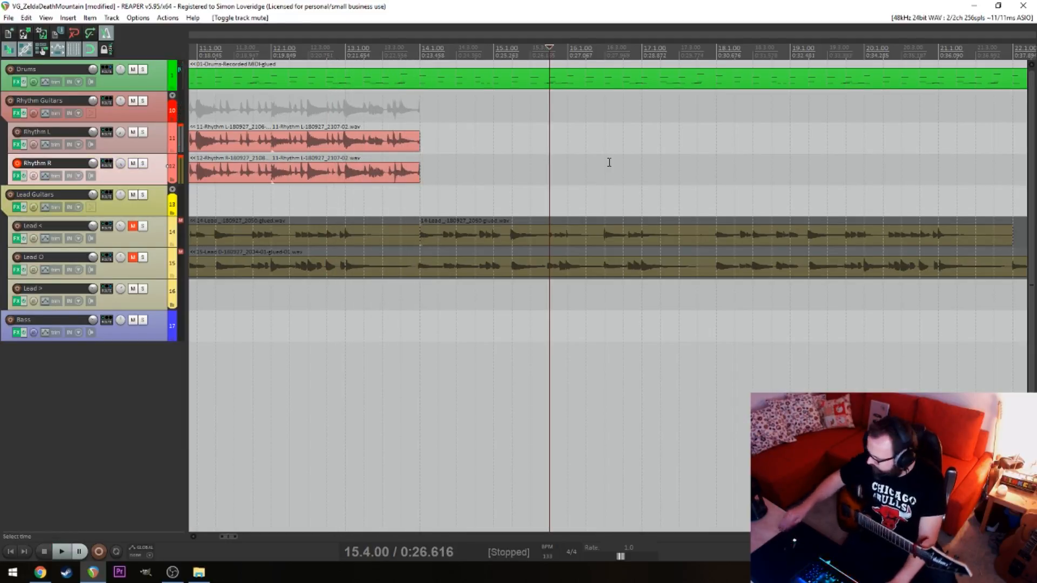
{"action": "key", "text": "space"}
{"action": "key", "text": "space"}
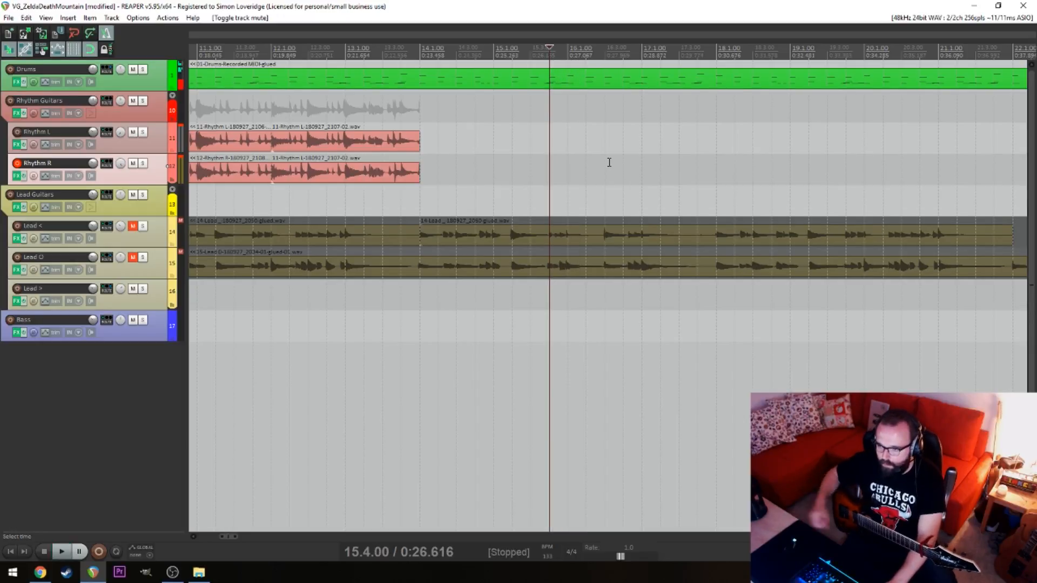
{"action": "key", "text": "ctrl+r"}
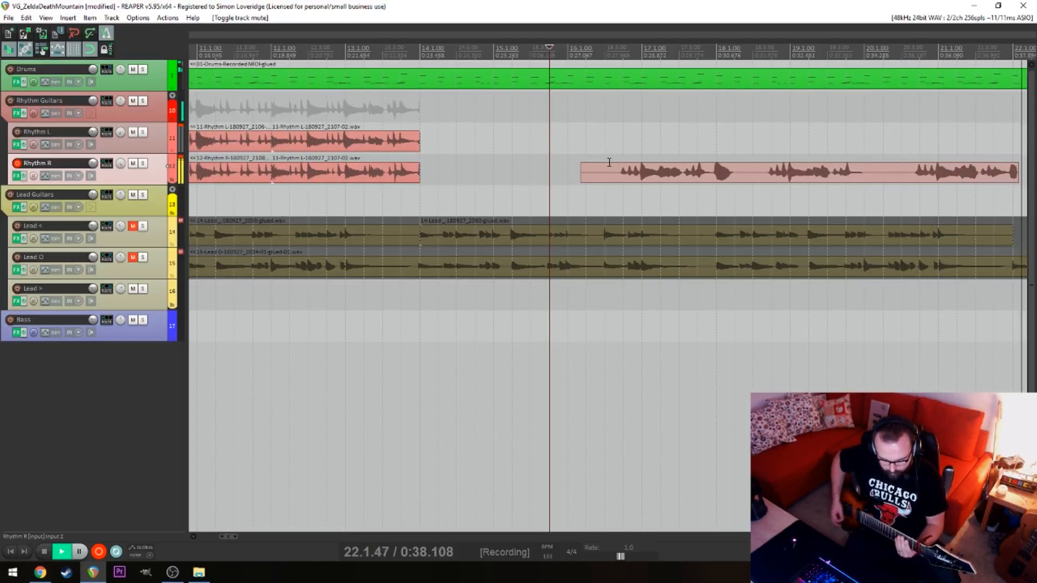
{"action": "key", "text": "space"}
Align the new Rhythm R take with the beat at 21.1.00 and play it from there
{"action": "left_click_drag", "start_coordinate": [381, 221], "coordinate": [777, 199]}
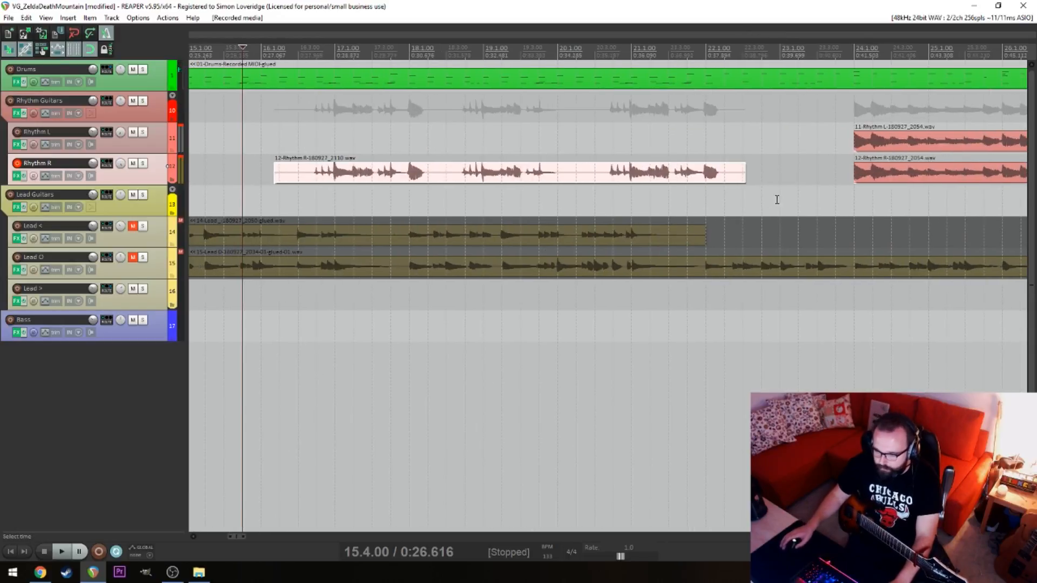
{"action": "left_click", "coordinate": [563, 182]}
{"action": "left_click", "coordinate": [628, 190]}
{"action": "scroll", "coordinate": [651, 170], "scroll_direction": "up", "scroll_amount": 5}
{"action": "left_click_drag", "start_coordinate": [652, 164], "coordinate": [678, 190]}
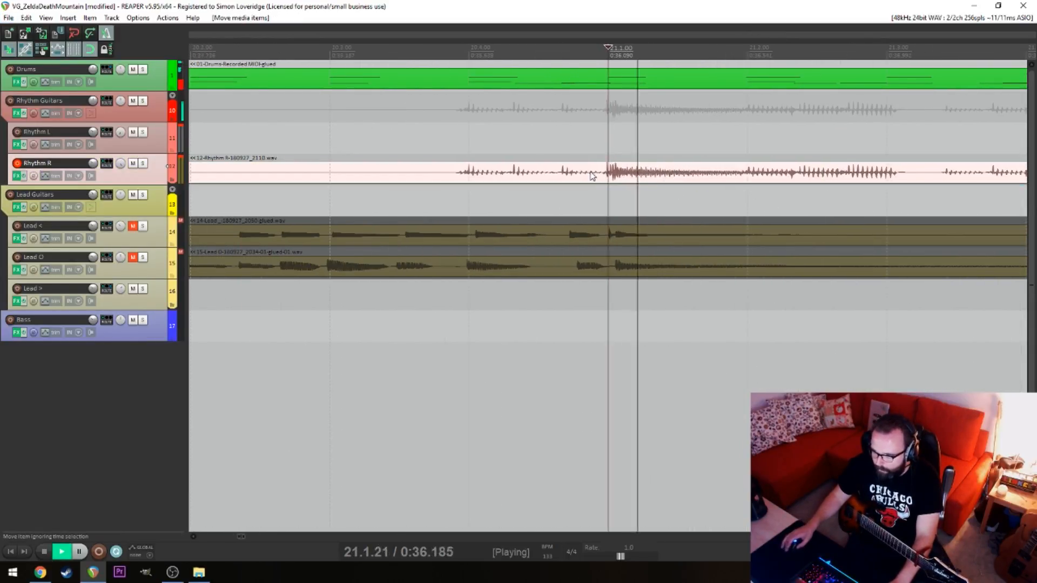
{"action": "left_click", "coordinate": [447, 173]}
{"action": "key", "text": "space"}
Split the new Rhythm R take at 21.1.00 and 17.1.00 and delete the piece before 17.1.00
{"action": "left_click", "coordinate": [613, 172]}
{"action": "key", "text": "s"}
{"action": "left_click", "coordinate": [570, 175]}
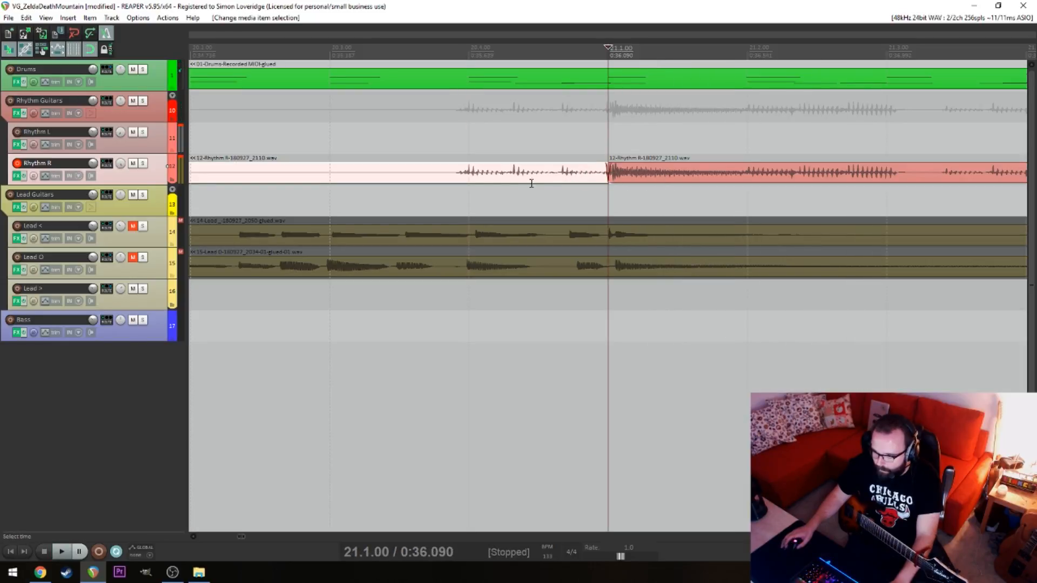
{"action": "left_click", "coordinate": [532, 187]}
{"action": "scroll", "coordinate": [488, 199], "scroll_direction": "down", "scroll_amount": 6}
{"action": "key", "text": "alt"}
{"action": "key", "text": "space"}
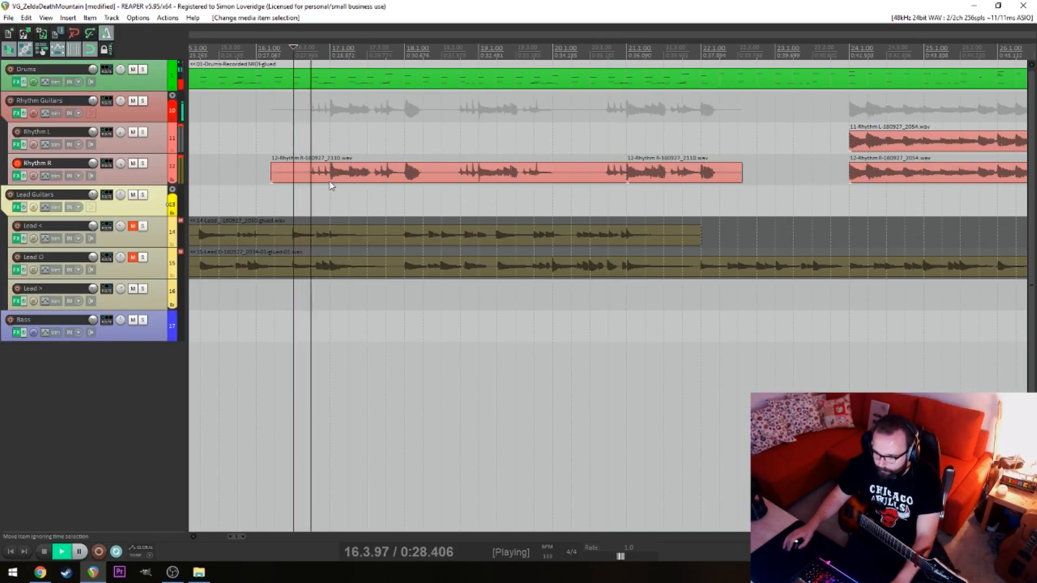
{"action": "key", "text": "space"}
{"action": "left_click", "coordinate": [333, 175]}
{"action": "key", "text": "s"}
{"action": "left_click", "coordinate": [320, 173]}
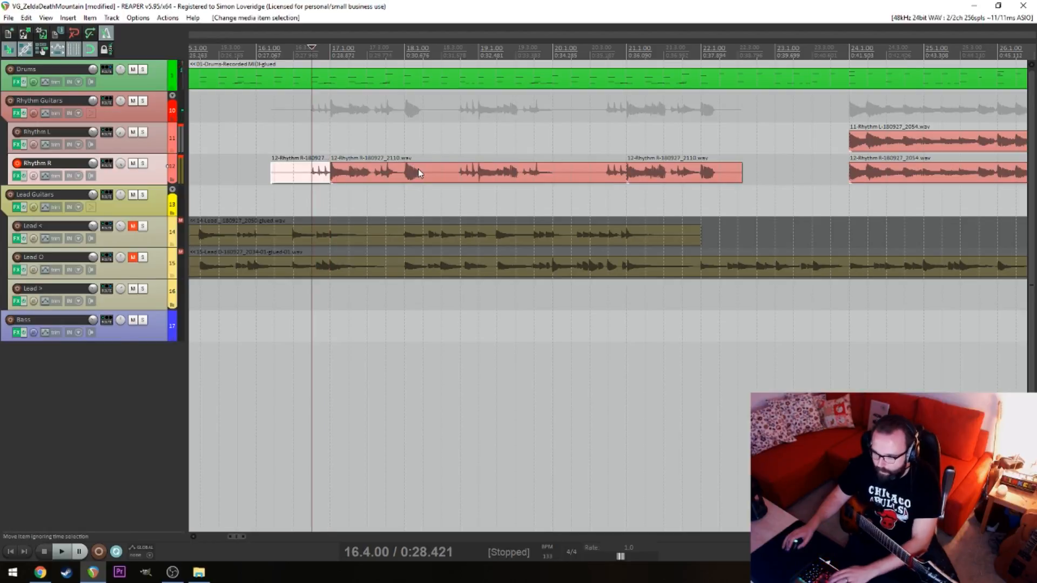
{"action": "key", "text": "Delete"}
Split the Rhythm R take at 18.2.00 and delete the piece between 18.2.00 and 21.1.00
{"action": "left_click", "coordinate": [423, 173]}
{"action": "key", "text": "s"}
{"action": "left_click", "coordinate": [456, 177]}
{"action": "left_click", "coordinate": [466, 176]}
{"action": "left_click", "coordinate": [535, 179]}
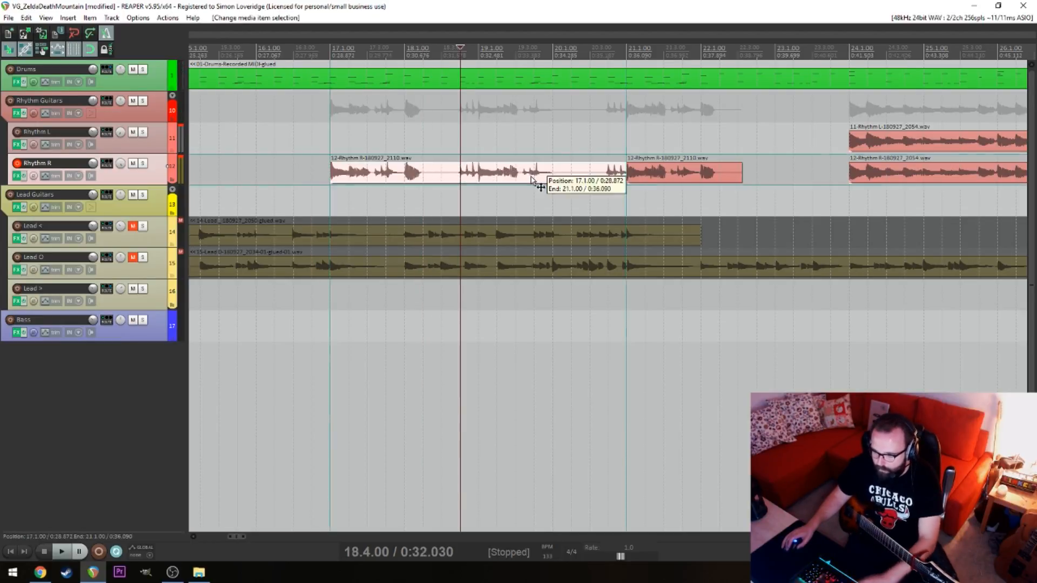
{"action": "left_click", "coordinate": [472, 174]}
{"action": "left_click", "coordinate": [428, 173]}
{"action": "left_click", "coordinate": [438, 172]}
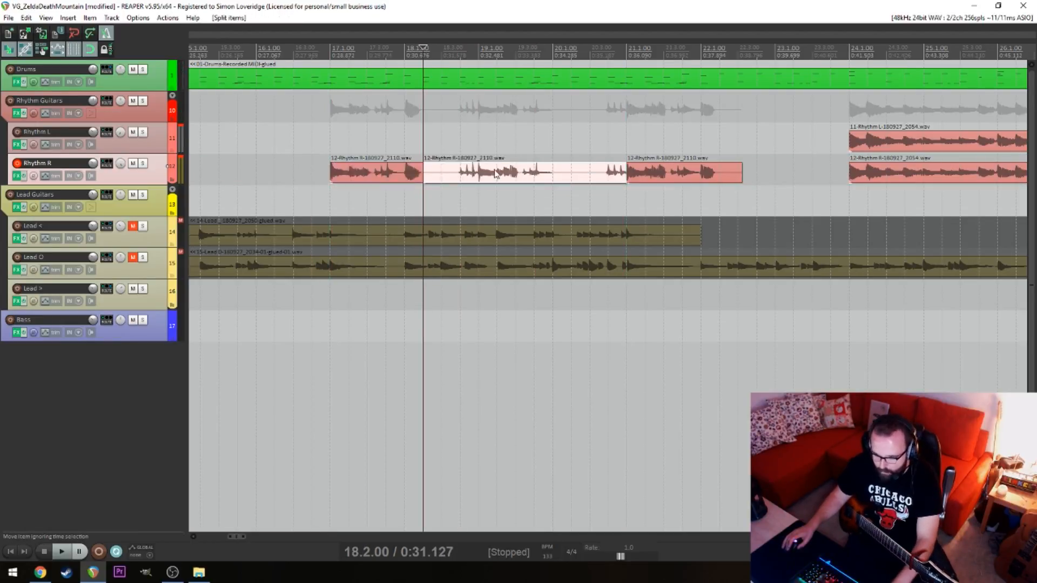
{"action": "left_click", "coordinate": [513, 174]}
{"action": "key", "text": "Delete"}
Move the Rhythm R piece at 21.1.00 to 17.1.00 on Rhythm L and play the doubled part
{"action": "left_click_drag", "start_coordinate": [667, 171], "coordinate": [356, 146]}
{"action": "left_click", "coordinate": [331, 141]}
{"action": "key", "text": "space"}
{"action": "scroll", "coordinate": [345, 162], "scroll_direction": "up", "scroll_amount": 6}
{"action": "scroll", "coordinate": [504, 147], "scroll_direction": "down", "scroll_amount": 6}
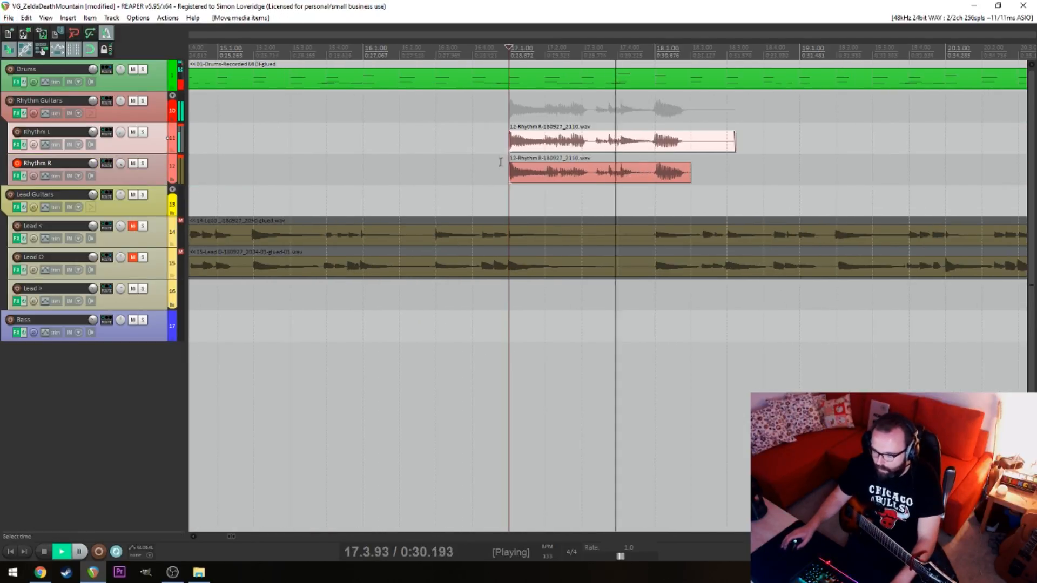
Split the Rhythm L and Rhythm R pieces at 18.1.00 and delete both tails
{"action": "left_click", "coordinate": [650, 143]}
{"action": "key", "text": "s"}
{"action": "left_click", "coordinate": [655, 167]}
{"action": "key", "text": "s"}
{"action": "left_click_drag", "start_coordinate": [708, 126], "coordinate": [671, 183]}
{"action": "key", "text": "Delete"}
{"action": "left_click", "coordinate": [686, 141]}
{"action": "scroll", "coordinate": [551, 184], "scroll_direction": "up", "scroll_amount": 3}
{"action": "scroll", "coordinate": [551, 185], "scroll_direction": "down", "scroll_amount": 6}
{"action": "scroll", "coordinate": [550, 186], "scroll_direction": "up", "scroll_amount": 7}
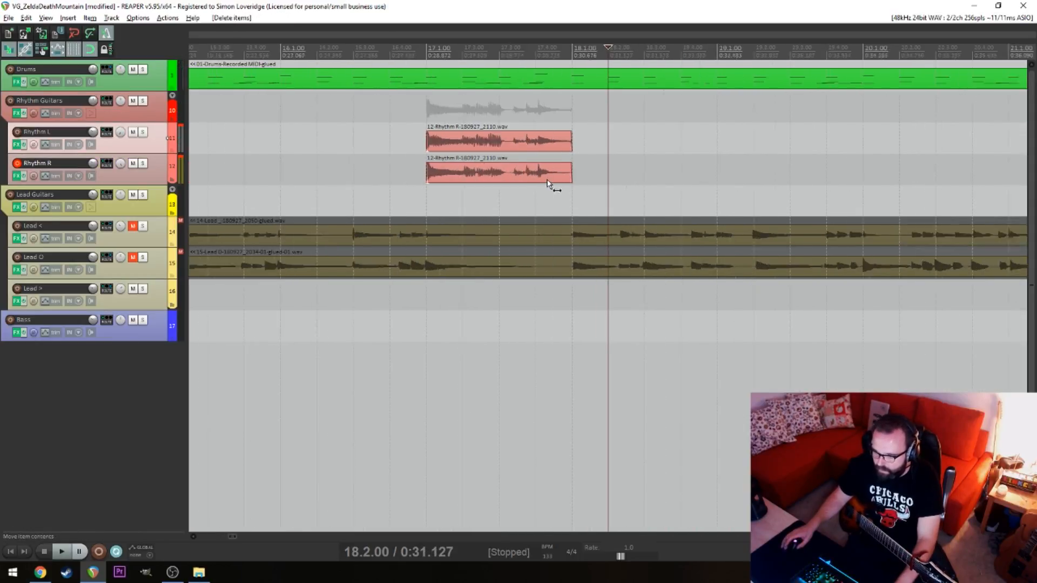
Move the rhythm pair from 17.1.00 to 14.1.00 and play the transition from 13.2.00 and 12.3.00
{"action": "scroll", "coordinate": [486, 181], "scroll_direction": "down", "scroll_amount": 4}
{"action": "left_click", "coordinate": [408, 181]}
{"action": "scroll", "coordinate": [432, 182], "scroll_direction": "up", "scroll_amount": 8}
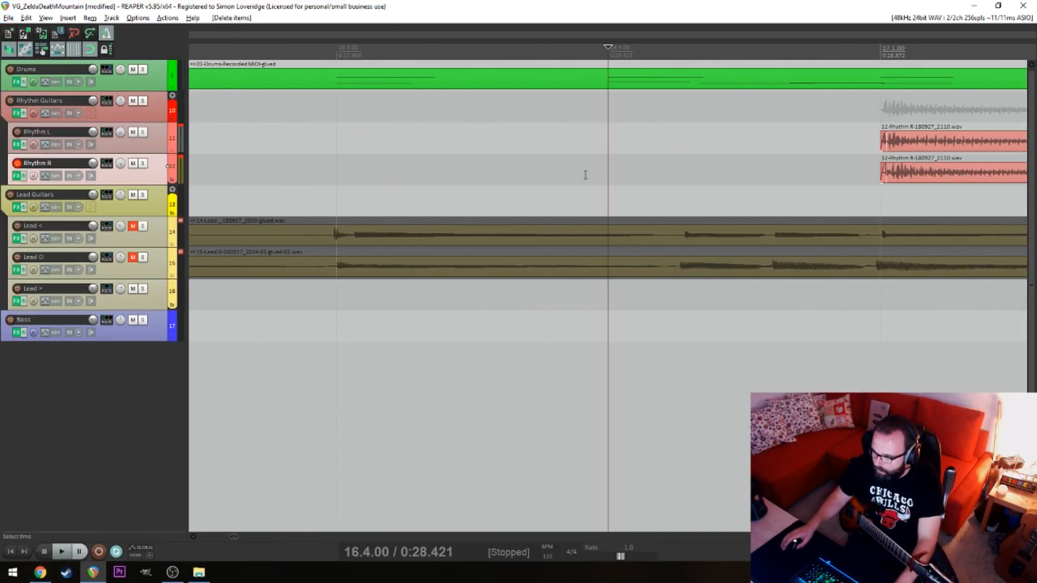
{"action": "scroll", "coordinate": [585, 175], "scroll_direction": "down", "scroll_amount": 8}
{"action": "left_click_drag", "start_coordinate": [532, 142], "coordinate": [444, 156]}
{"action": "left_click", "coordinate": [349, 108]}
{"action": "key", "text": "space"}
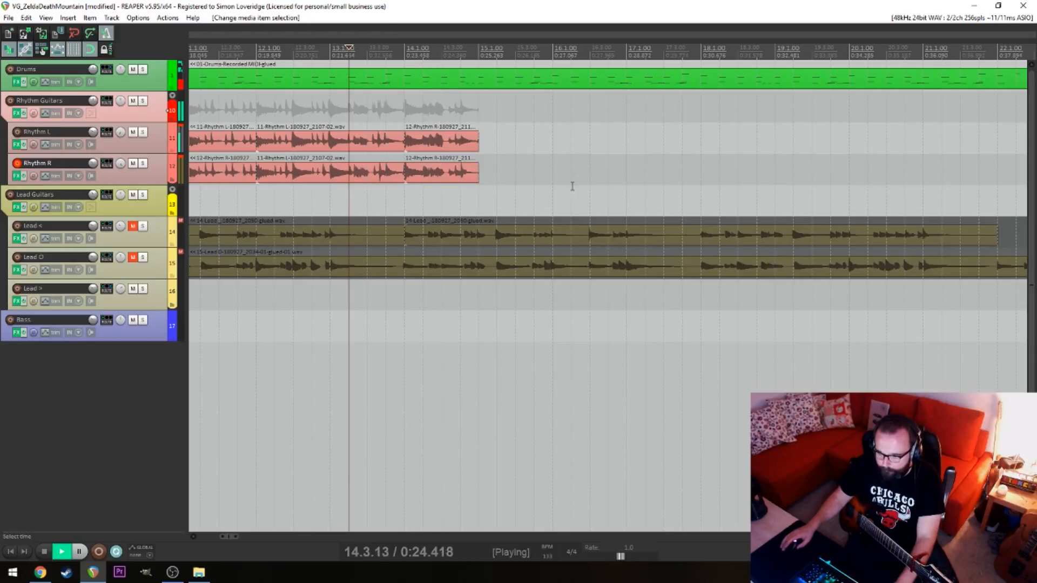
{"action": "left_click", "coordinate": [346, 190]}
{"action": "left_click", "coordinate": [298, 190]}
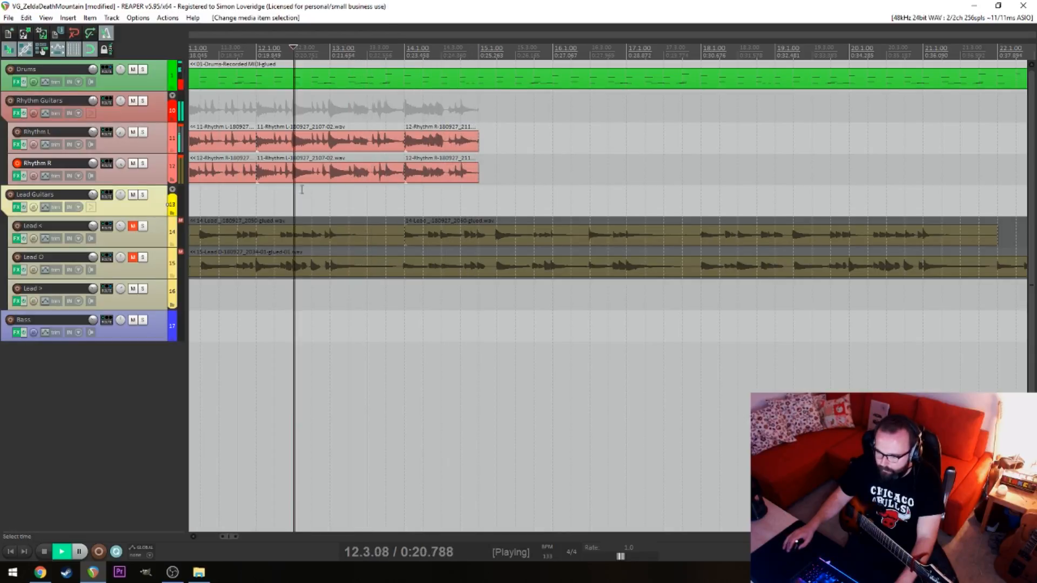
{"action": "key", "text": "space"}
Split the Rhythm L and Rhythm R items at 13.1.00, undoing the split across the other tracks
{"action": "left_click", "coordinate": [335, 138]}
{"action": "key", "text": "s"}
{"action": "left_click", "coordinate": [336, 155]}
{"action": "key", "text": "s"}
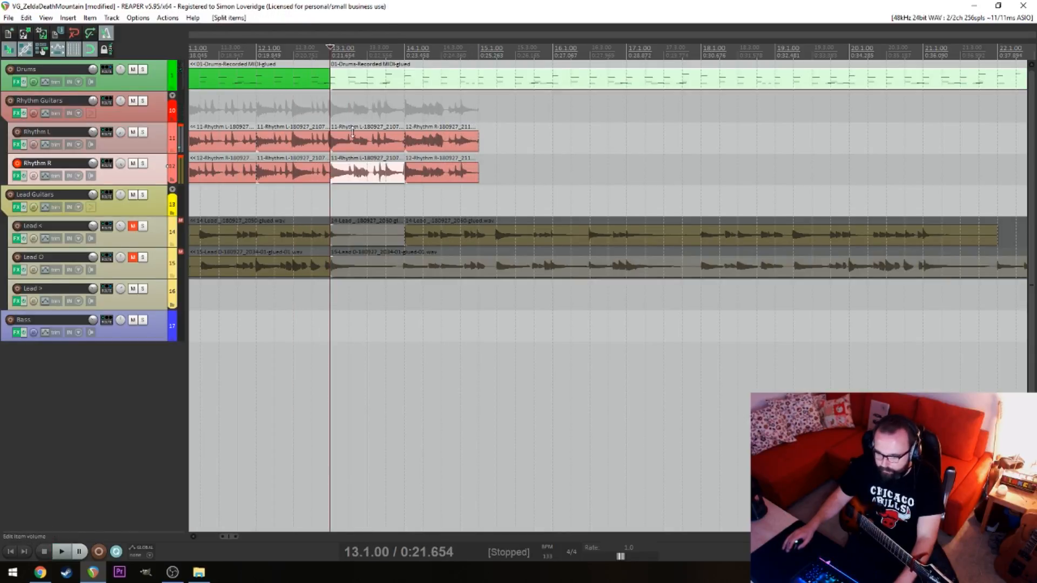
{"action": "key", "text": "ctrl+z"}
Replace the rhythm pieces from 13.1.00 to 14.1.00 with the pair at 14.1.00 and play from 12.4.00
{"action": "left_click", "coordinate": [340, 172]}
{"action": "left_click", "coordinate": [354, 142], "text": "ctrl"}
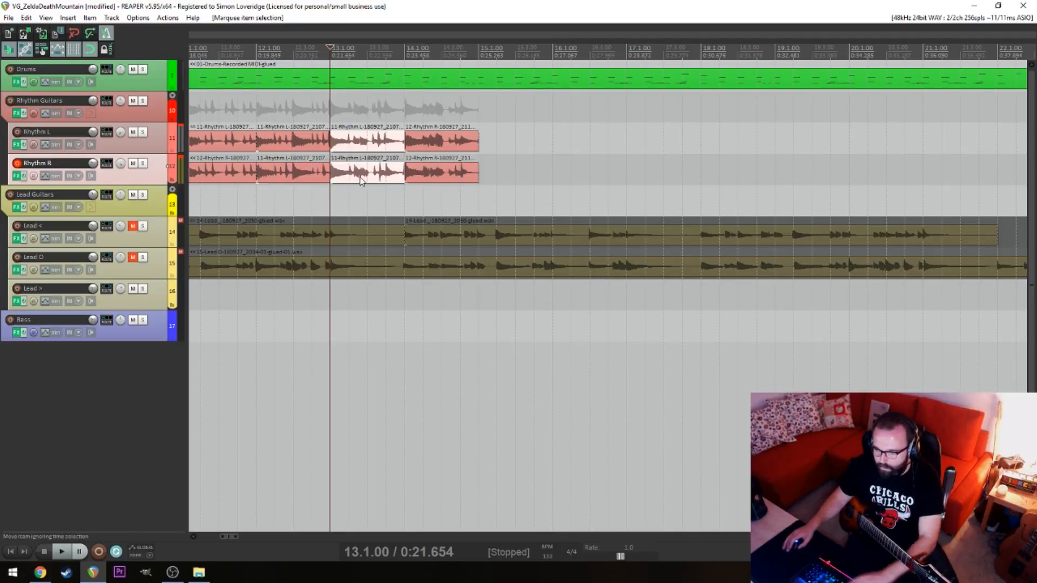
{"action": "key", "text": "Delete"}
{"action": "left_click_drag", "start_coordinate": [469, 176], "coordinate": [394, 175]}
{"action": "key", "text": "space"}
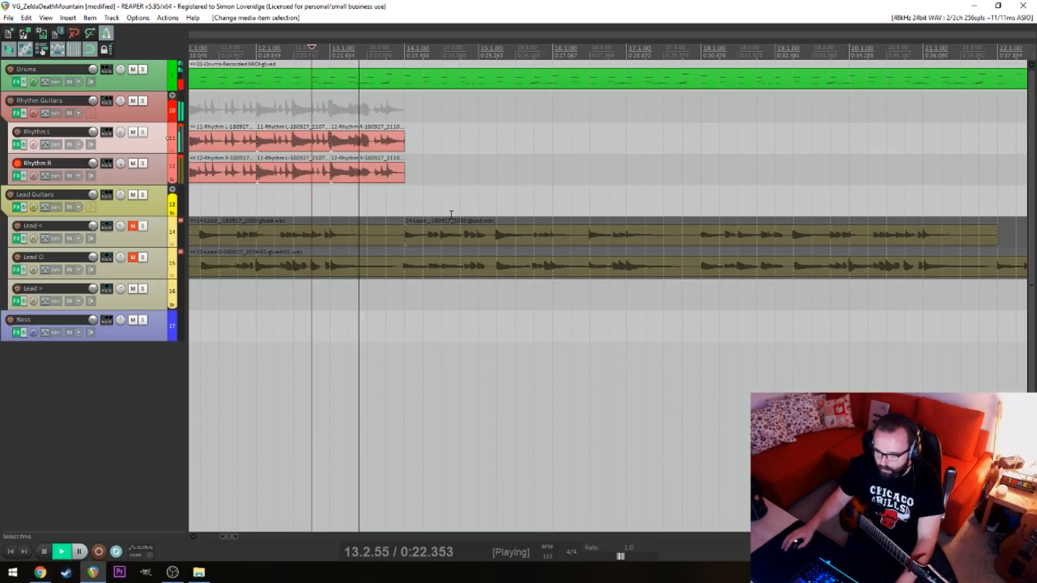
Play the edited rhythm transition from 11.4.00 up to 14.1.00
{"action": "key", "text": "space"}
{"action": "scroll", "coordinate": [581, 146], "scroll_direction": "down", "scroll_amount": 5}
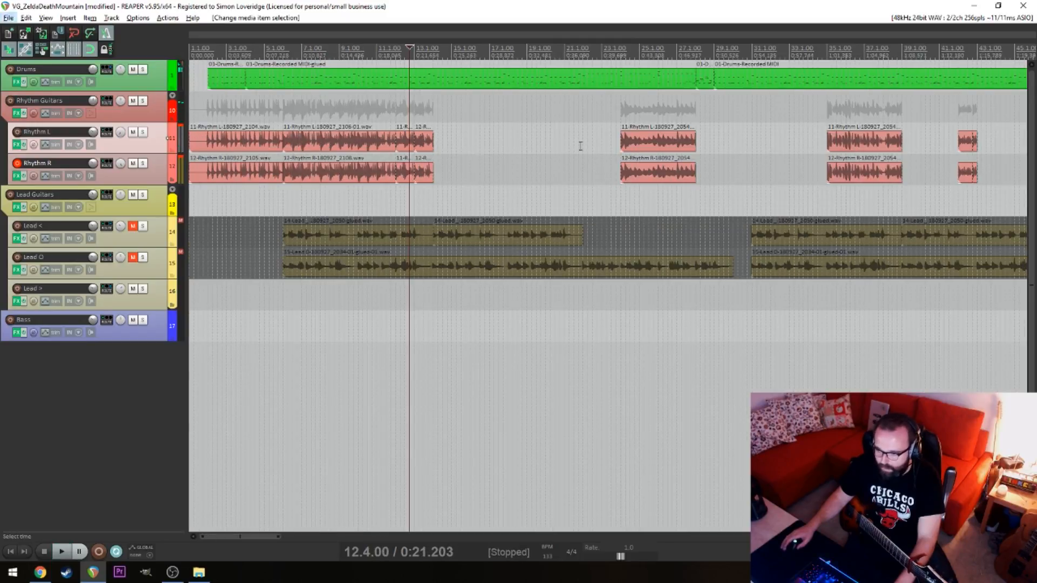
{"action": "left_click", "coordinate": [404, 189]}
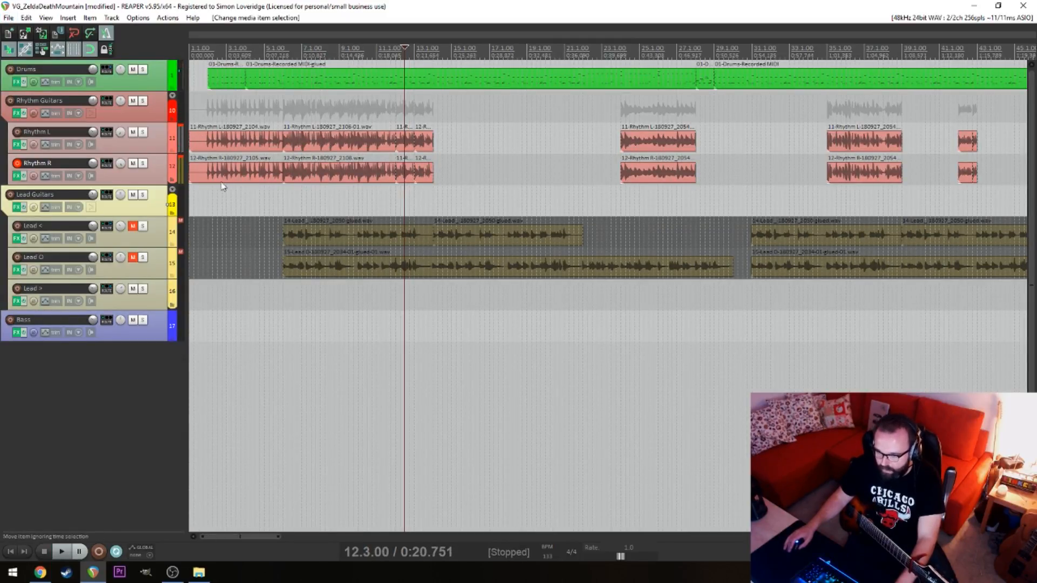
{"action": "left_click", "coordinate": [440, 182]}
{"action": "scroll", "coordinate": [435, 199], "scroll_direction": "up", "scroll_amount": 5}
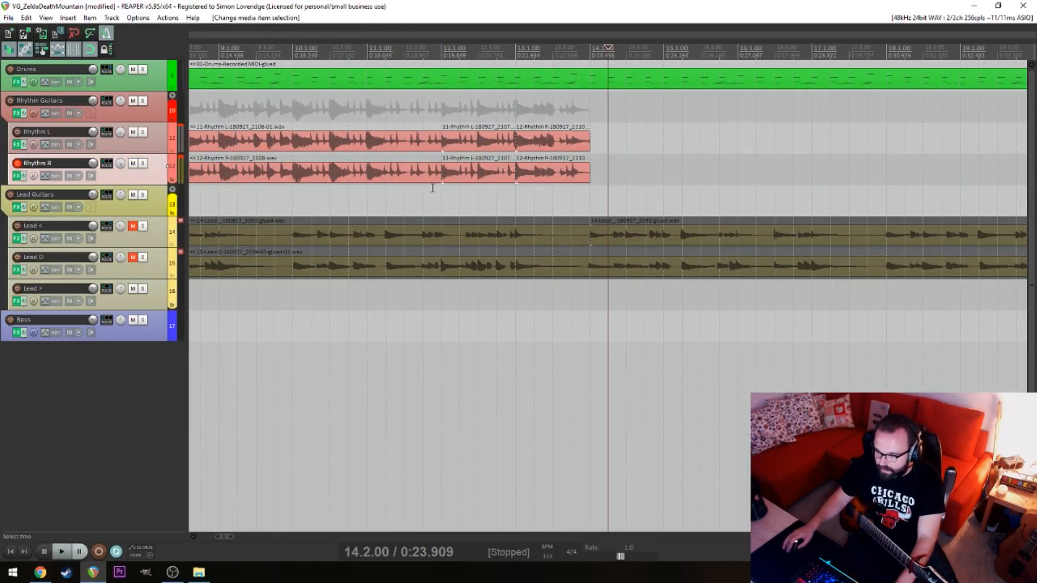
{"action": "left_click", "coordinate": [431, 188]}
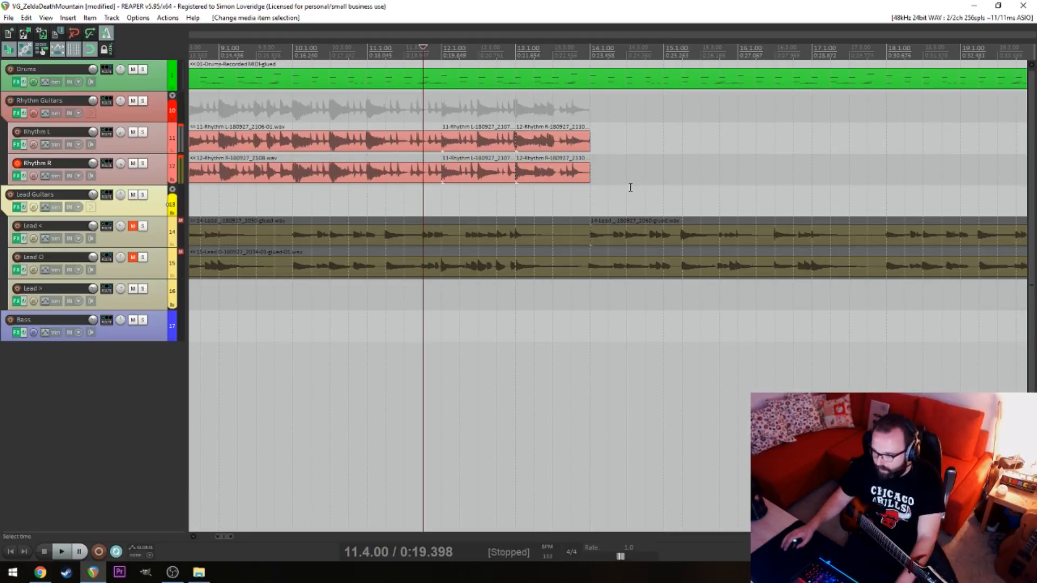
{"action": "key", "text": "space"}
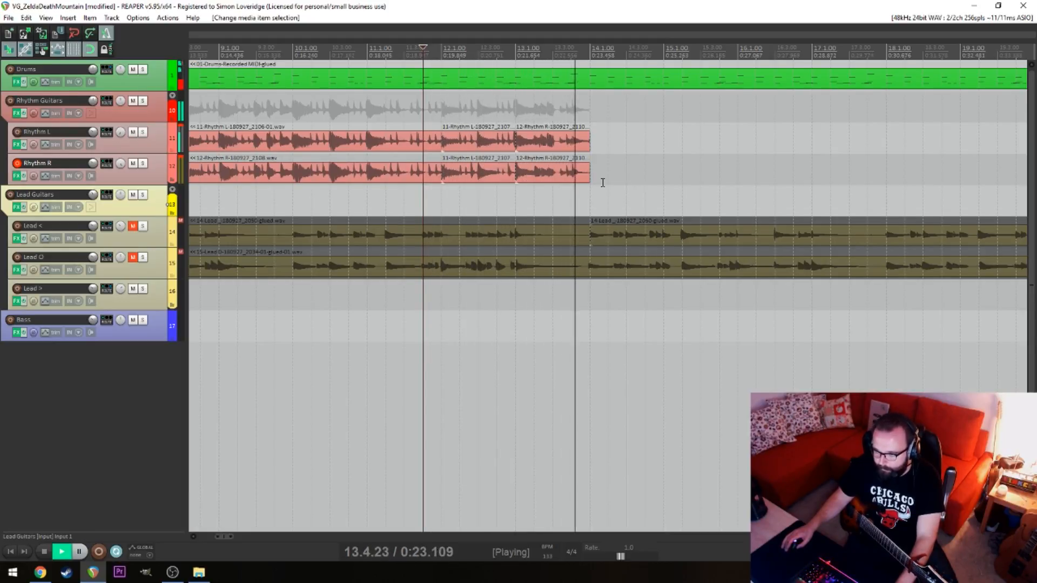
{"action": "key", "text": "space"}
Glue the selected Rhythm L and Rhythm R pieces before 14.1.00 into one item on each track
{"action": "left_click_drag", "start_coordinate": [603, 136], "coordinate": [417, 174]}
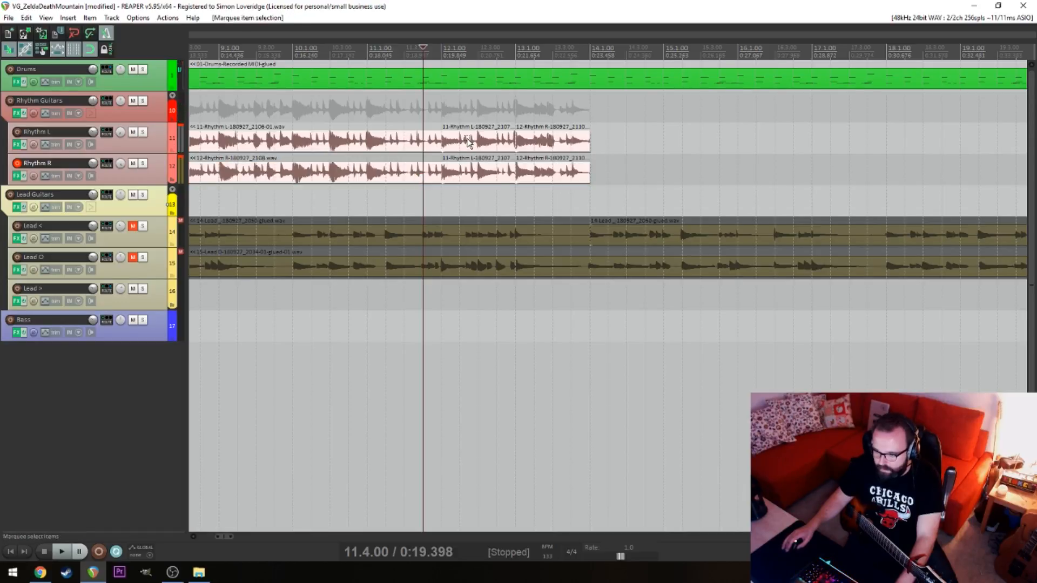
{"action": "right_click", "coordinate": [465, 138]}
{"action": "left_click", "coordinate": [535, 369]}
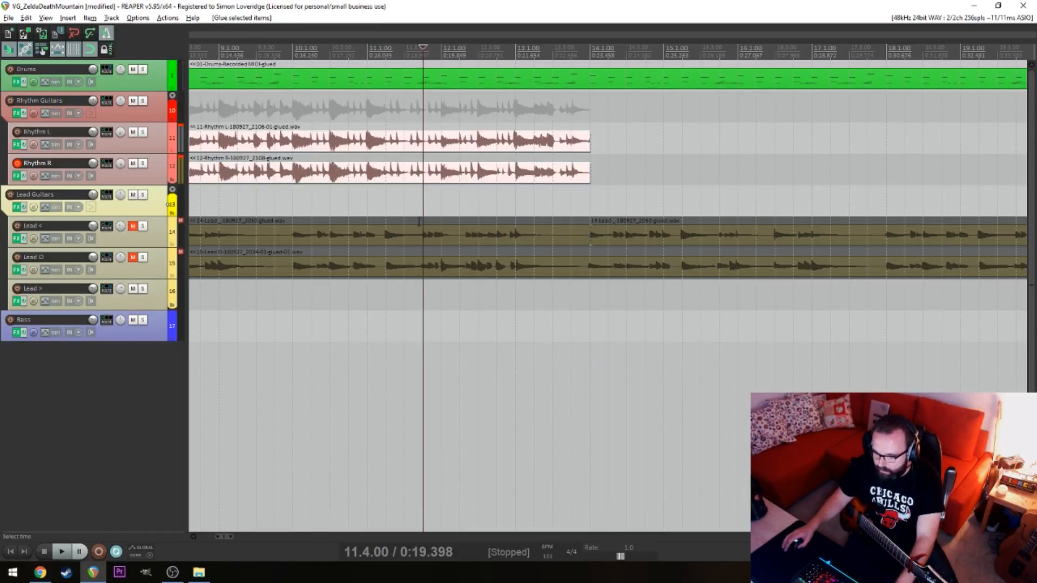
Play the join between the intro and the glued rhythm items from 5.4.00
{"action": "scroll", "coordinate": [425, 215], "scroll_direction": "down", "scroll_amount": 3}
{"action": "left_click", "coordinate": [390, 196]}
{"action": "key", "text": "space"}
{"action": "left_click", "coordinate": [368, 198]}
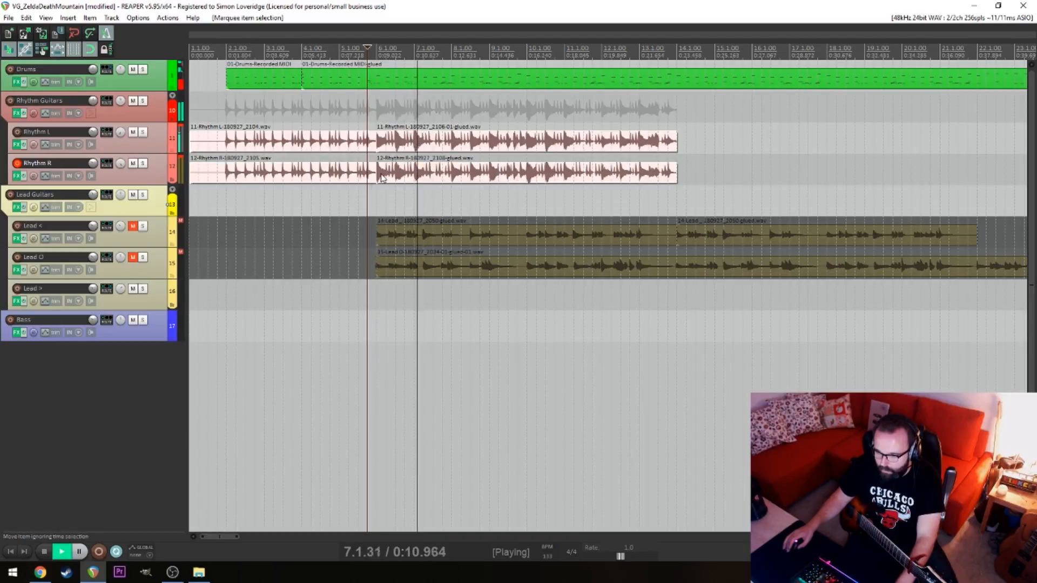
{"action": "key", "text": "space"}
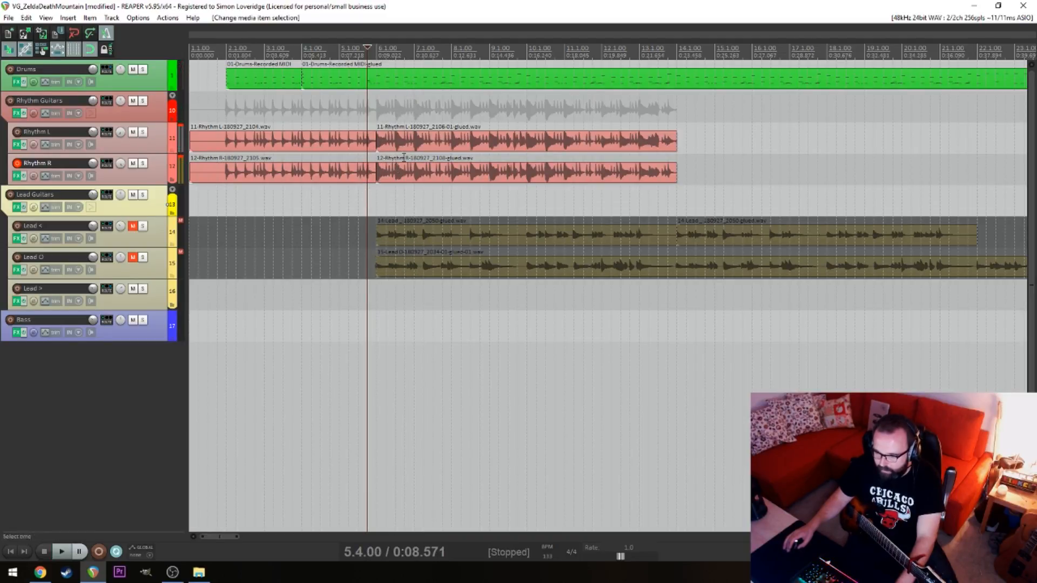
Shorten the glued Rhythm L and Rhythm R items to end at 11.1.00 and place the edit cursor at 13.1.00
{"action": "left_click", "coordinate": [651, 181]}
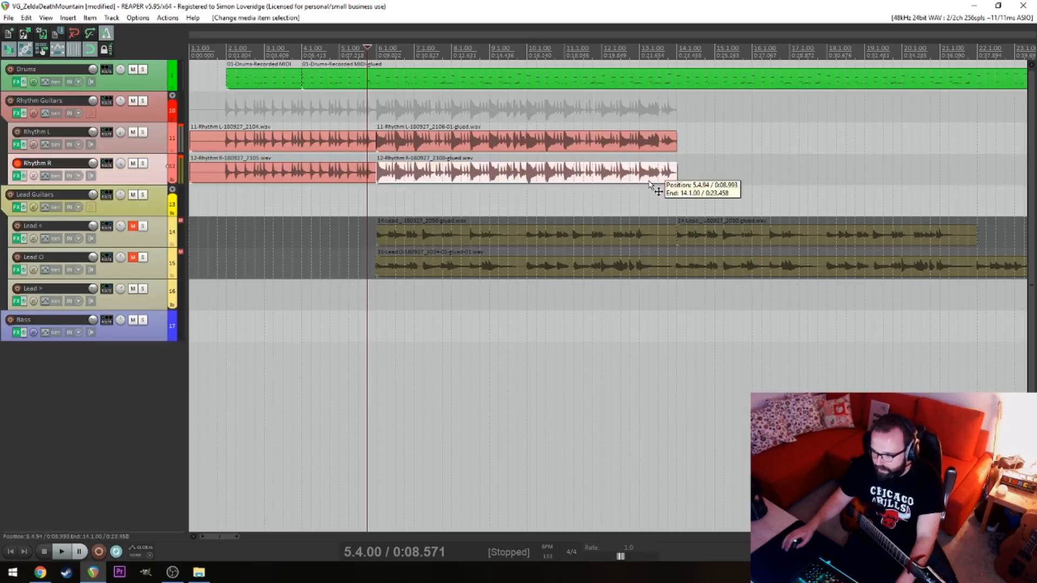
{"action": "left_click", "coordinate": [669, 194]}
{"action": "left_click_drag", "start_coordinate": [738, 184], "coordinate": [587, 144]}
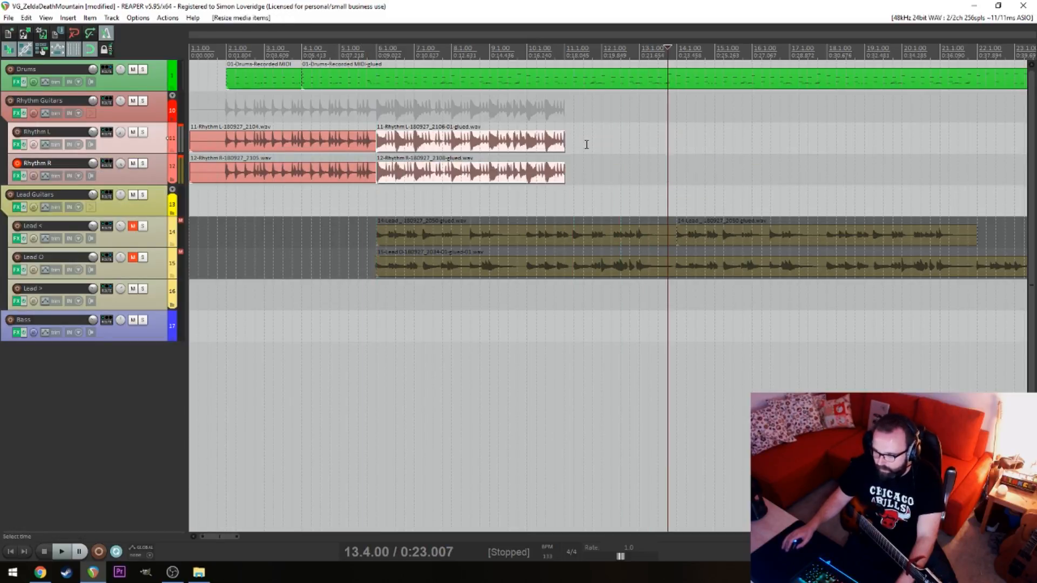
{"action": "left_click", "coordinate": [647, 161]}
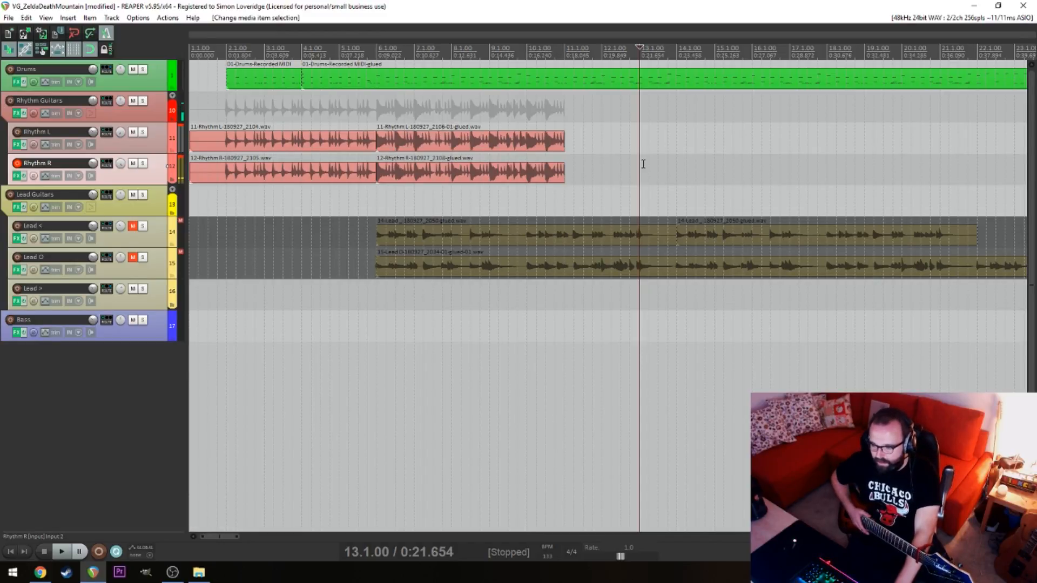
Try recording the next Rhythm R section from 13.1.00, undoing each of the four takes
{"action": "key", "text": "ctrl+r"}
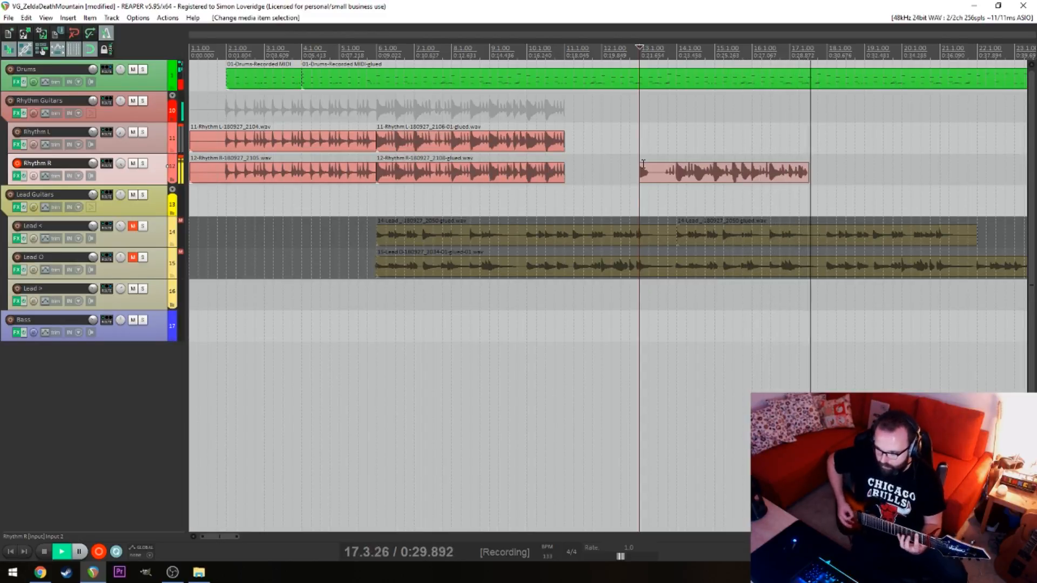
{"action": "key", "text": "space"}
{"action": "key", "text": "ctrl+z"}
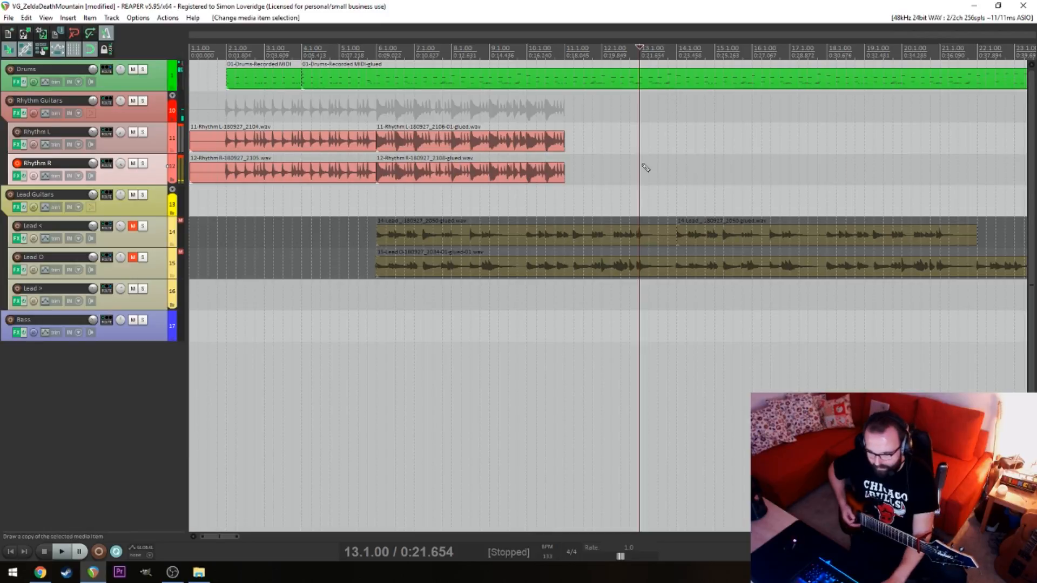
{"action": "key", "text": "ctrl+r"}
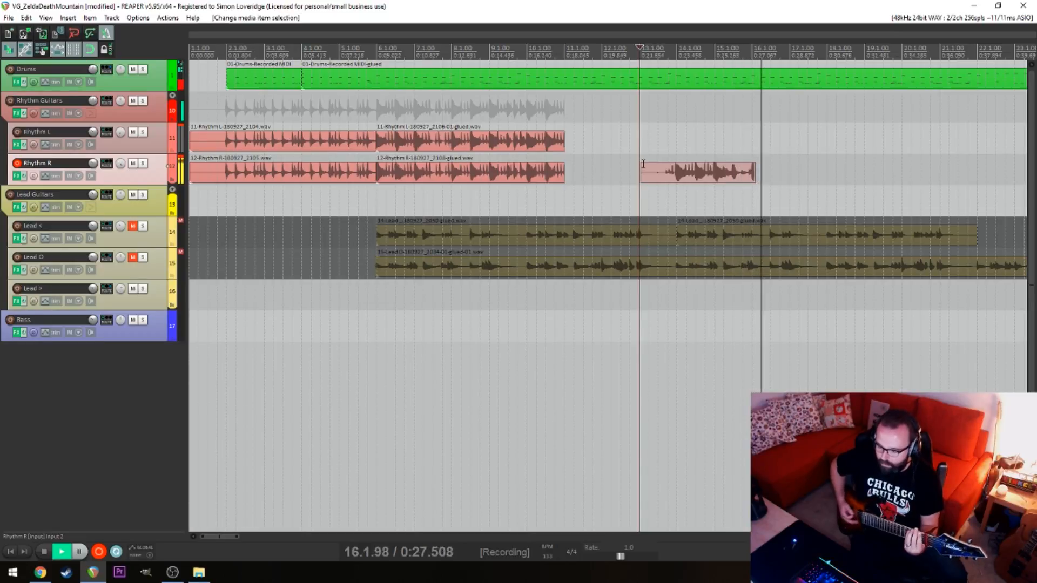
{"action": "key", "text": "space"}
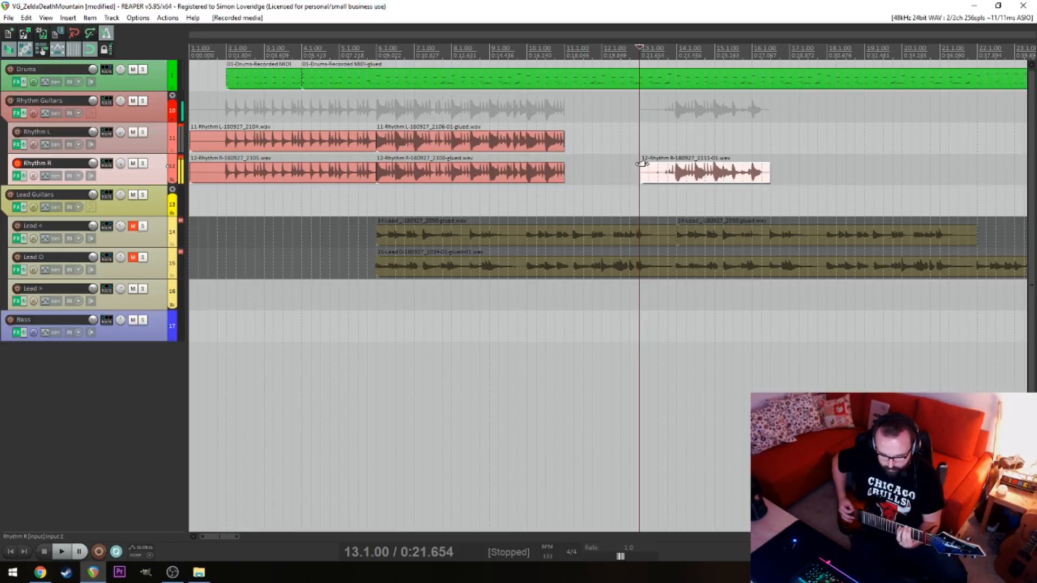
{"action": "key", "text": "ctrl+z"}
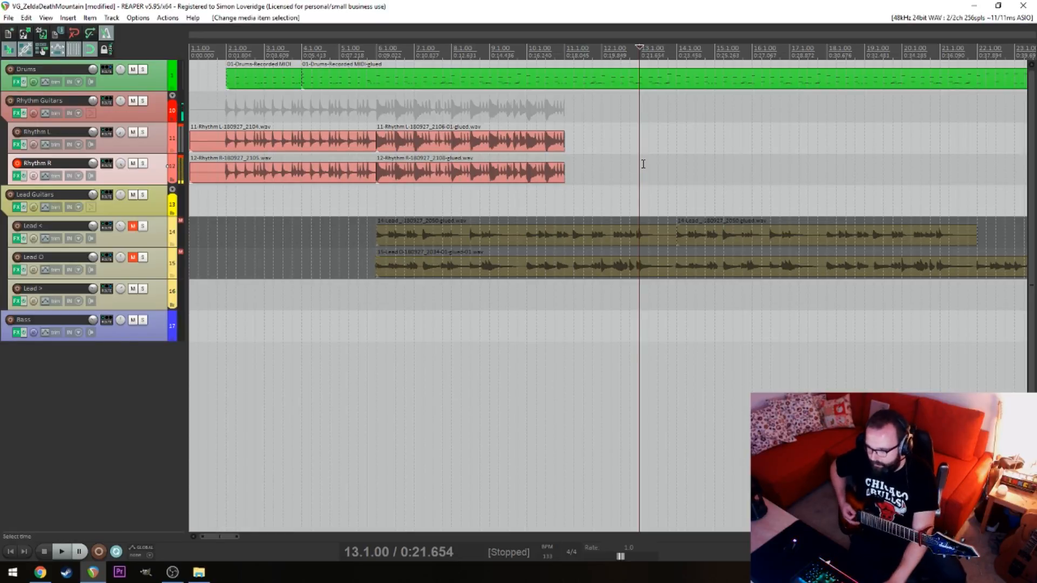
{"action": "key", "text": "ctrl+r"}
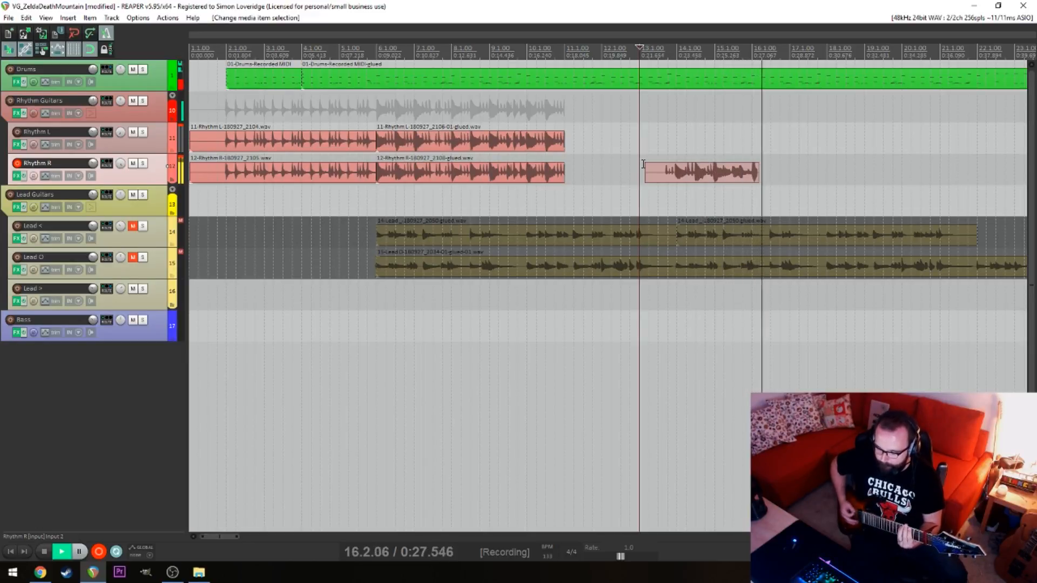
{"action": "key", "text": "space"}
{"action": "key", "text": "ctrl+z"}
{"action": "key", "text": "ctrl+r"}
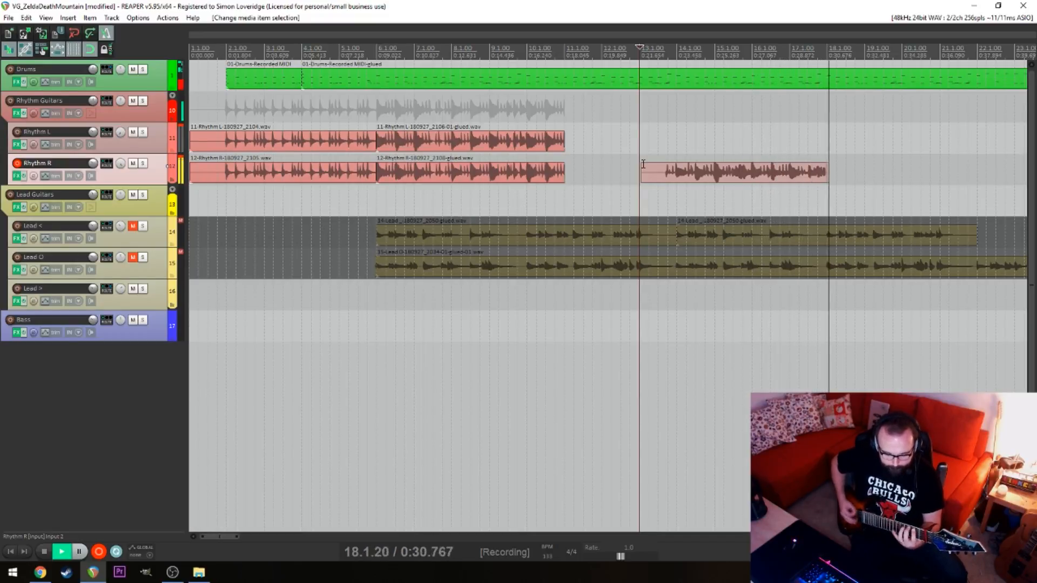
{"action": "key", "text": "space"}
{"action": "key", "text": "ctrl+z"}
Record Rhythm R from 13.1.00 to just past 18.1.00 and nudge the take slightly later towards the beat
{"action": "key", "text": "ctrl+r"}
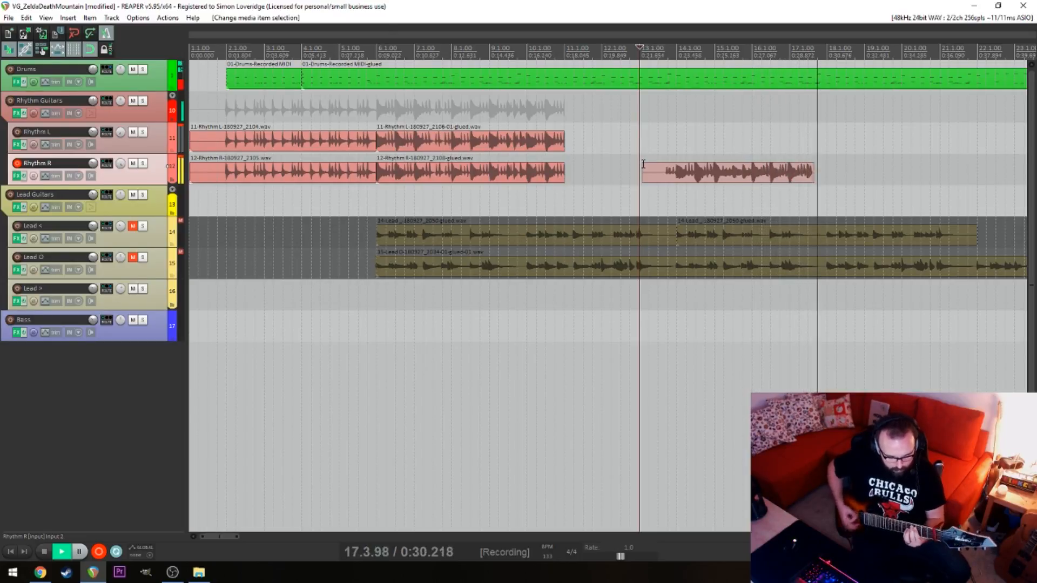
{"action": "key", "text": "space"}
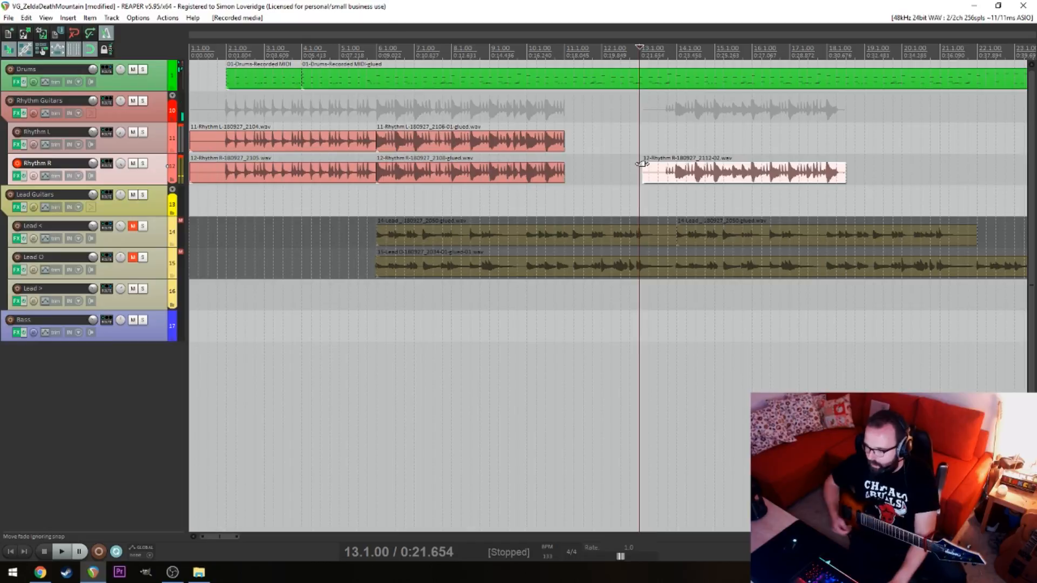
{"action": "left_click", "coordinate": [712, 175]}
{"action": "scroll", "coordinate": [704, 212], "scroll_direction": "up", "scroll_amount": 5}
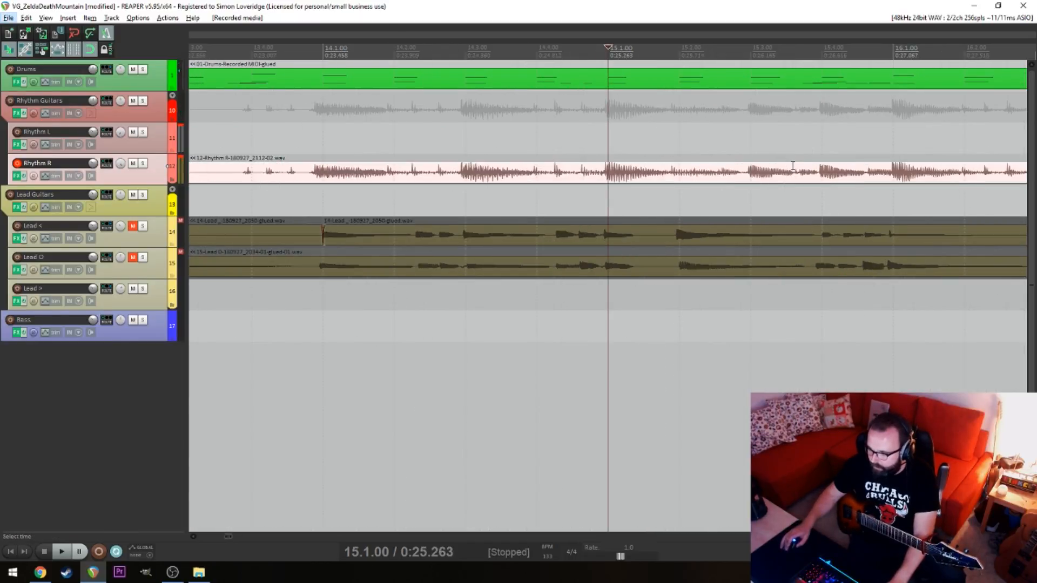
{"action": "left_click_drag", "start_coordinate": [793, 166], "coordinate": [798, 175]}
Arm Rhythm L for recording and play the new Rhythm R take from 12.3.00
{"action": "left_click", "coordinate": [236, 141]}
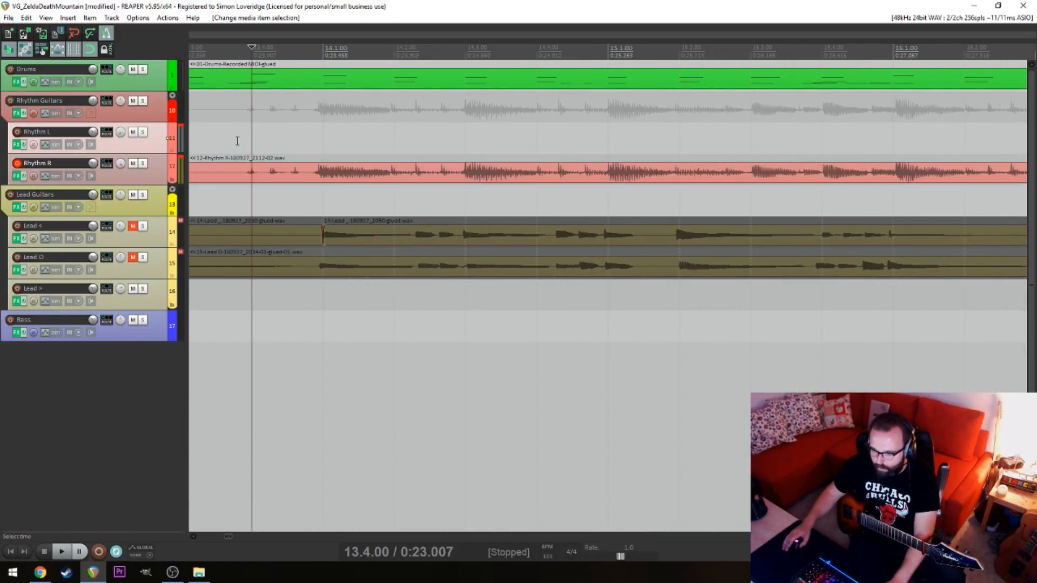
{"action": "scroll", "coordinate": [236, 141], "scroll_direction": "down", "scroll_amount": 5}
{"action": "key", "text": "alt+space"}
{"action": "left_click", "coordinate": [561, 139]}
{"action": "key", "text": "space"}
{"action": "key", "text": "space"}
{"action": "left_click", "coordinate": [16, 132]}
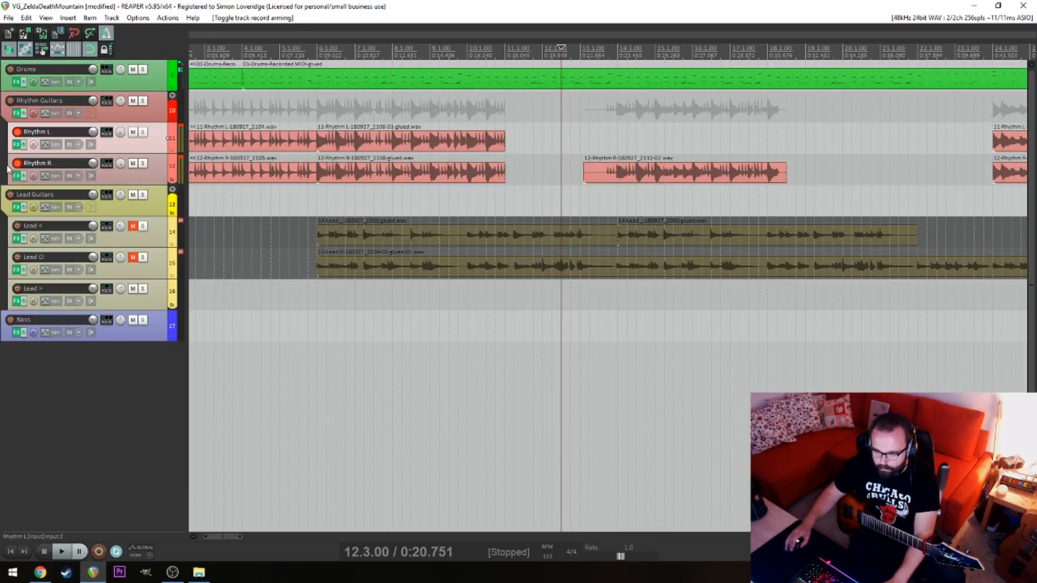
{"action": "key", "text": "space"}
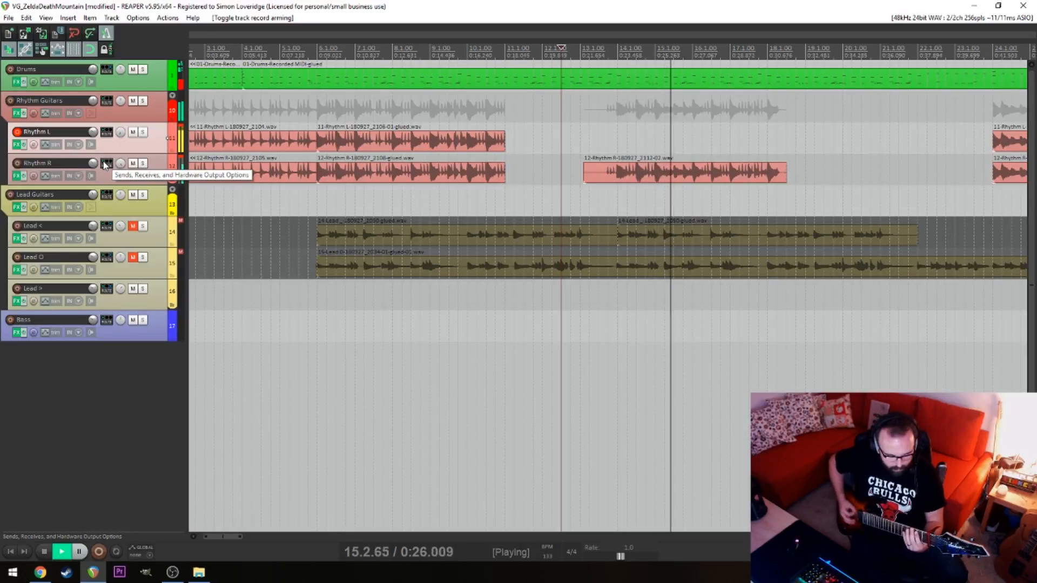
Try recording from 12.3.00 with both rhythm tracks armed, and undo the take
{"action": "key", "text": "ctrl+r"}
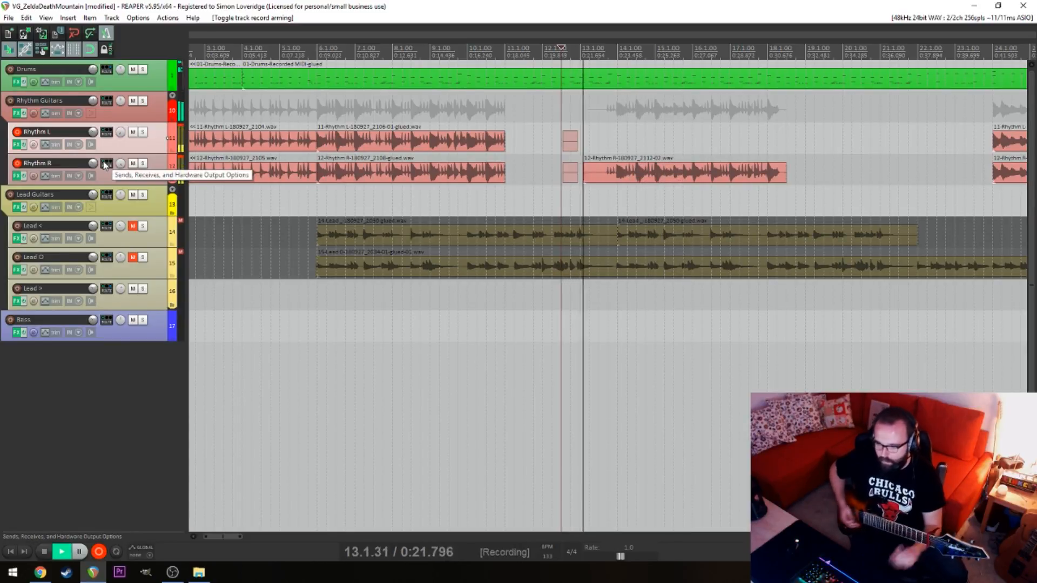
{"action": "key", "text": "space"}
{"action": "key", "text": "ctrl+z"}
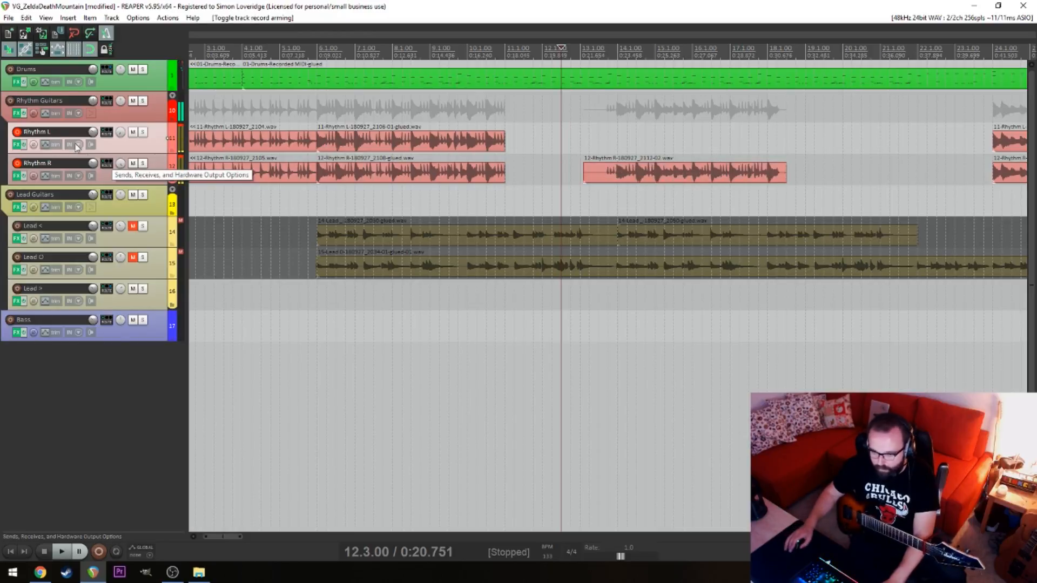
Disarm Rhythm R and record the Rhythm L double from 12.3.00 to past 18.1.00, undoing the first take
{"action": "left_click", "coordinate": [18, 163]}
{"action": "key", "text": "ctrl+r"}
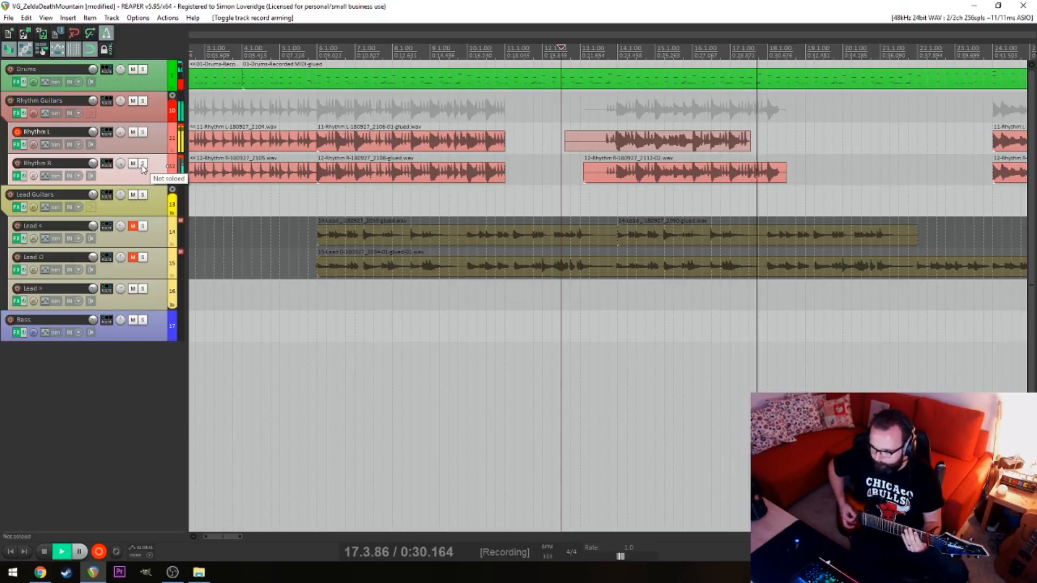
{"action": "key", "text": "space"}
{"action": "key", "text": "ctrl+z"}
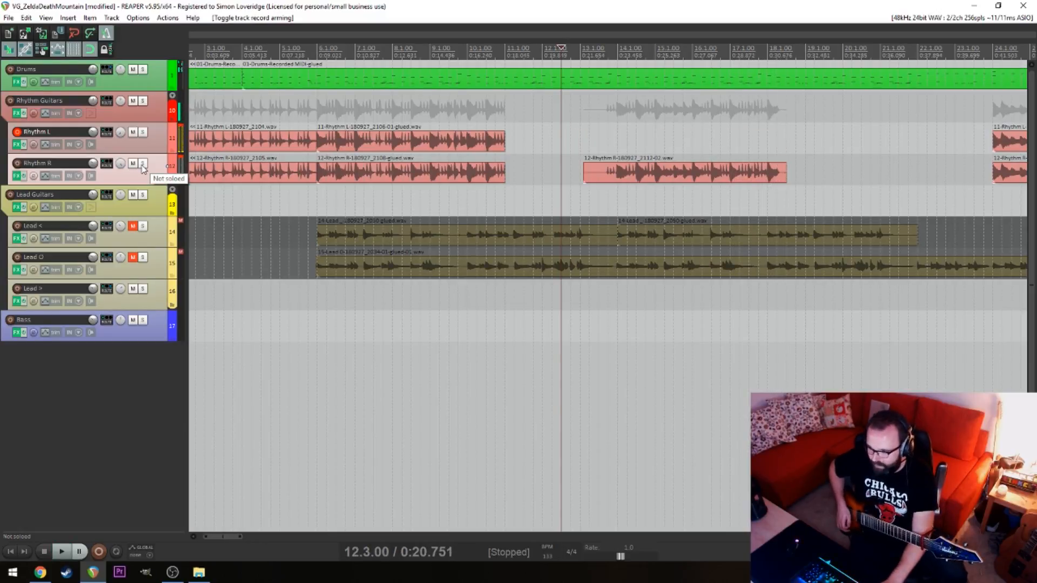
{"action": "key", "text": "ctrl+r"}
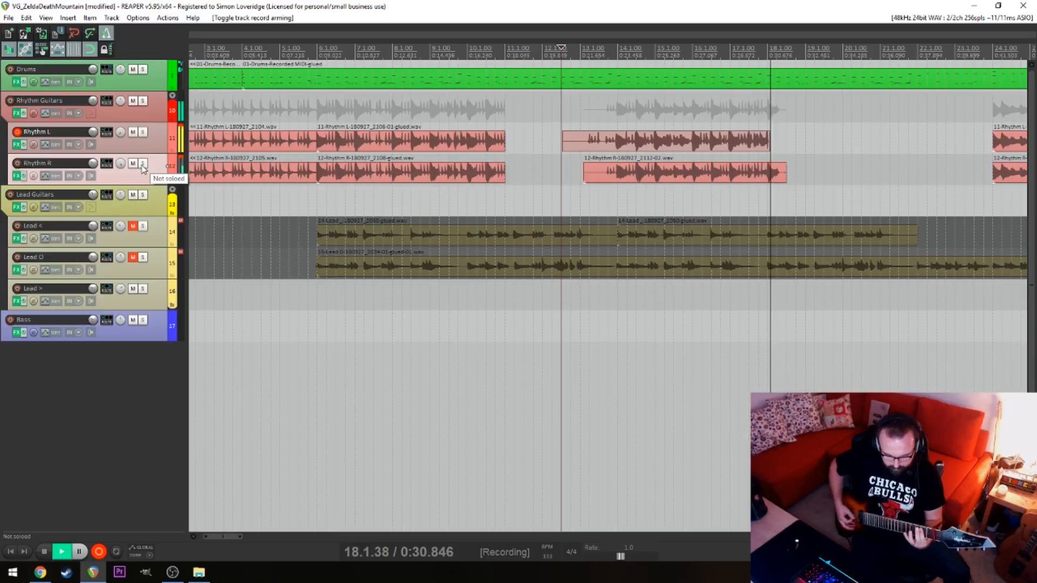
{"action": "key", "text": "space"}
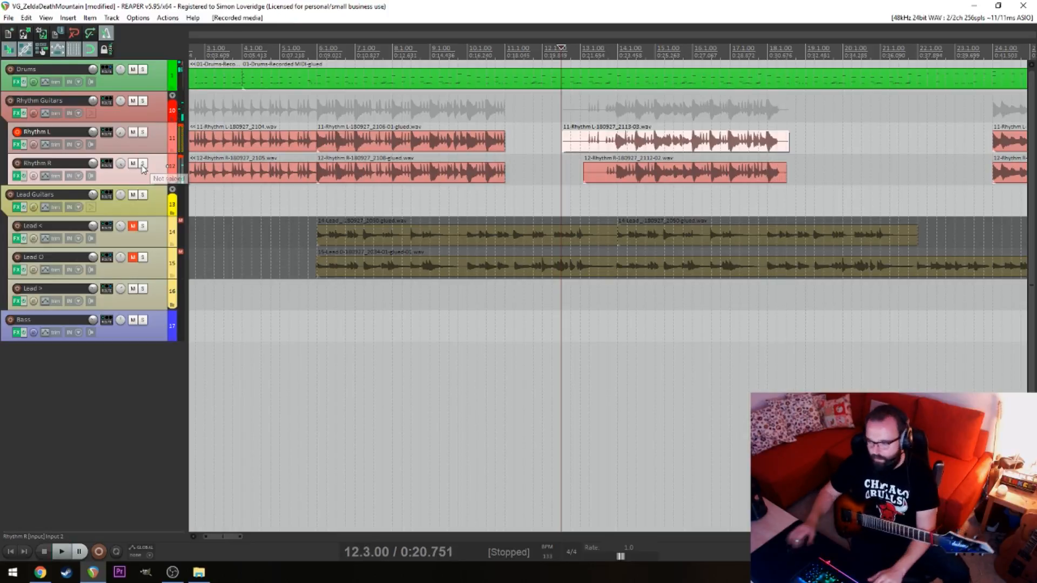
Nudge the new Rhythm L take slightly later to line up with the Rhythm R take around 17.2.00
{"action": "left_click", "coordinate": [723, 128]}
{"action": "left_click", "coordinate": [740, 115]}
{"action": "scroll", "coordinate": [769, 157], "scroll_direction": "up", "scroll_amount": 6}
{"action": "left_click", "coordinate": [637, 142]}
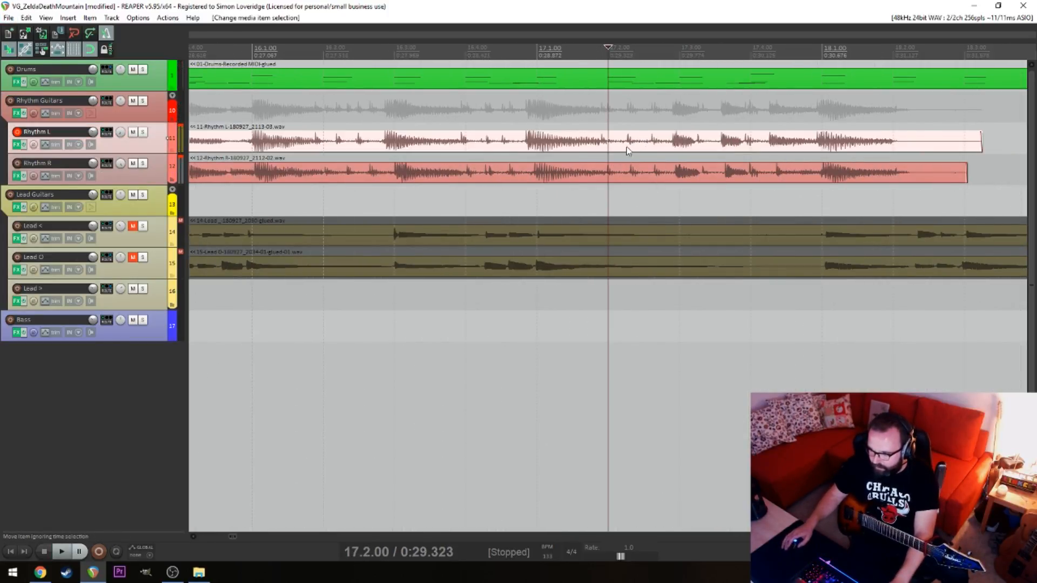
{"action": "scroll", "coordinate": [628, 147], "scroll_direction": "up", "scroll_amount": 3}
{"action": "left_click_drag", "start_coordinate": [674, 147], "coordinate": [683, 150]}
Play the aligned rhythm takes from 17.2.00 and 17.3.00 to check their timing
{"action": "key", "text": "space"}
{"action": "key", "text": "space"}
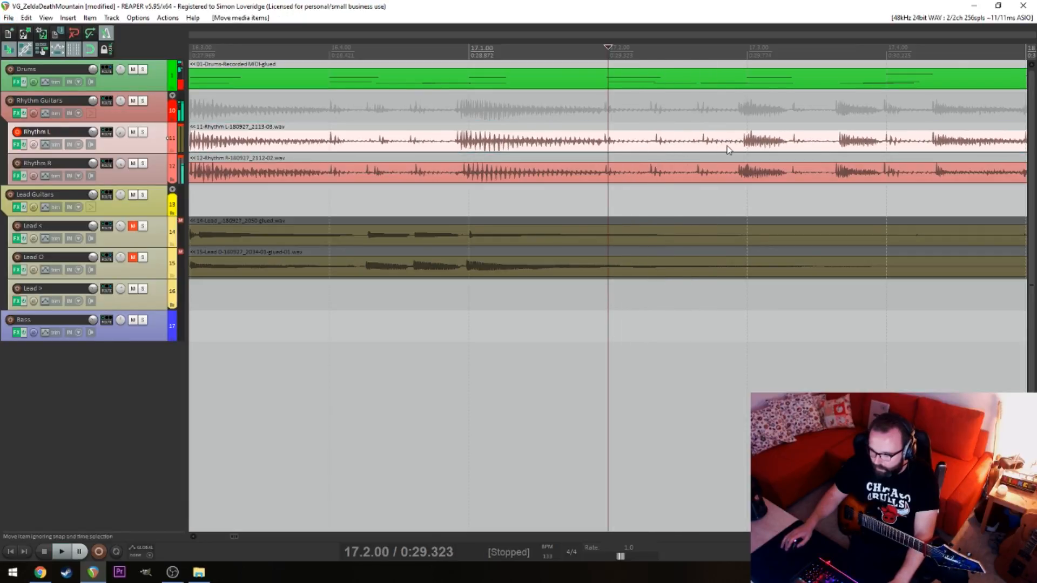
{"action": "key", "text": "space"}
{"action": "scroll", "coordinate": [720, 147], "scroll_direction": "down", "scroll_amount": 5}
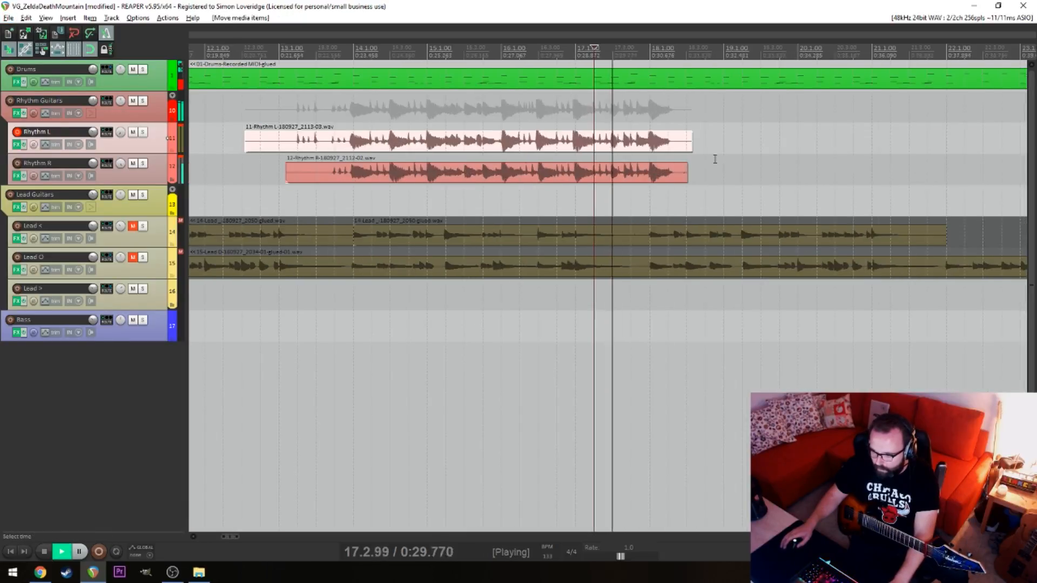
Split the Rhythm L and Rhythm R takes at 17.3.00 and delete the parts after that point
{"action": "key", "text": "space"}
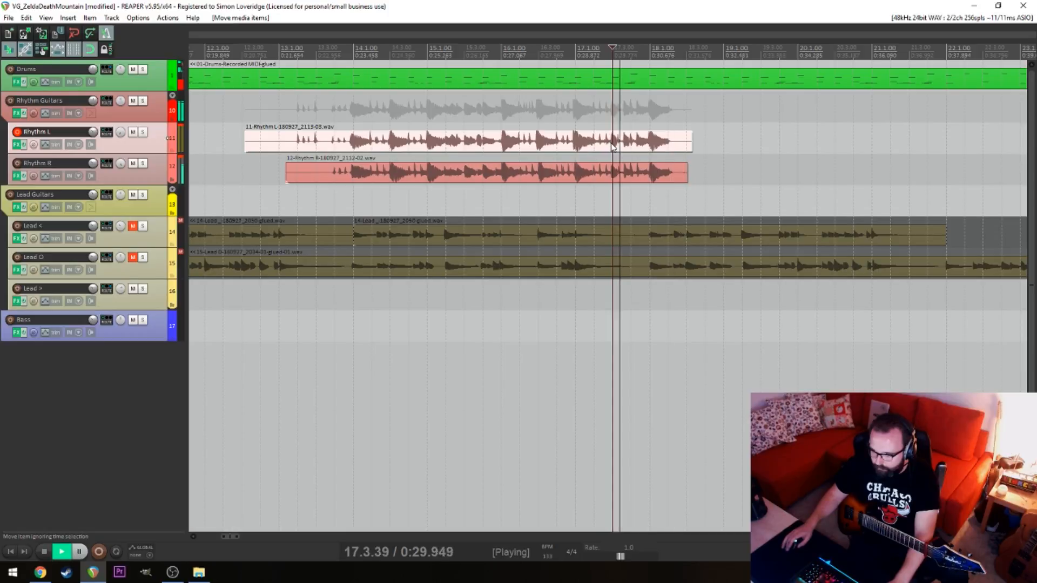
{"action": "key", "text": "space"}
{"action": "left_click", "coordinate": [582, 146]}
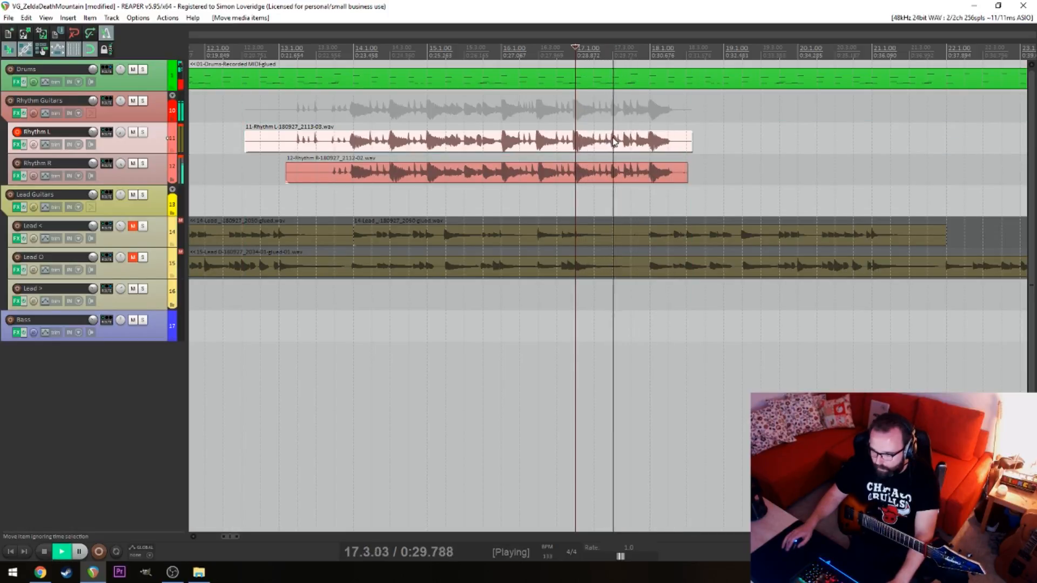
{"action": "key", "text": "space"}
{"action": "left_click", "coordinate": [614, 147]}
{"action": "key", "text": "s"}
{"action": "left_click", "coordinate": [617, 170]}
{"action": "key", "text": "s"}
{"action": "left_click_drag", "start_coordinate": [635, 145], "coordinate": [668, 184]}
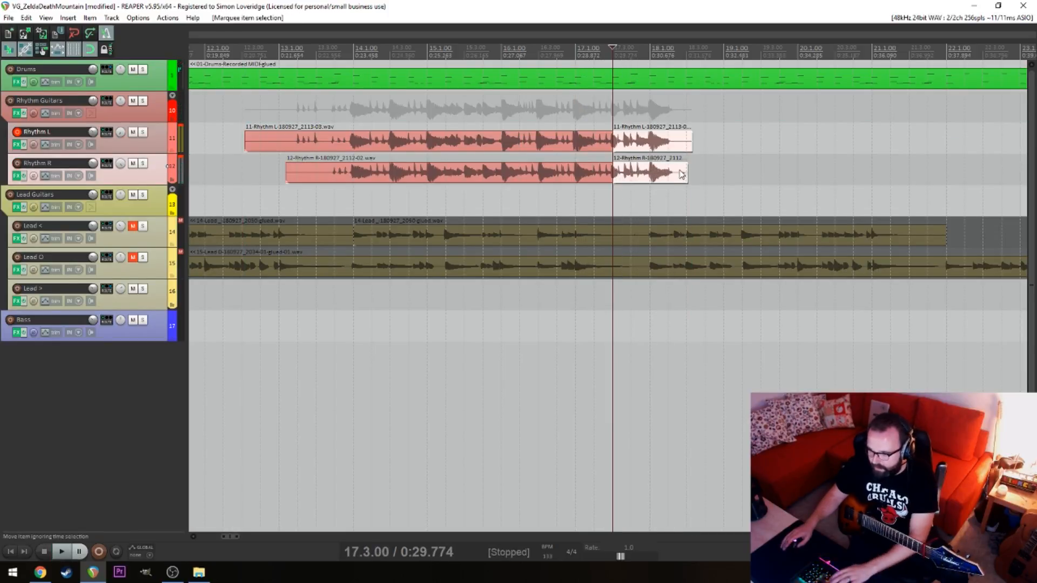
{"action": "key", "text": "Delete"}
Play the earlier rhythm guitar section from 8.2.00 to find a reusable phrase before 10.1.00
{"action": "left_click", "coordinate": [398, 195]}
{"action": "left_click", "coordinate": [352, 201]}
{"action": "key", "text": "alt"}
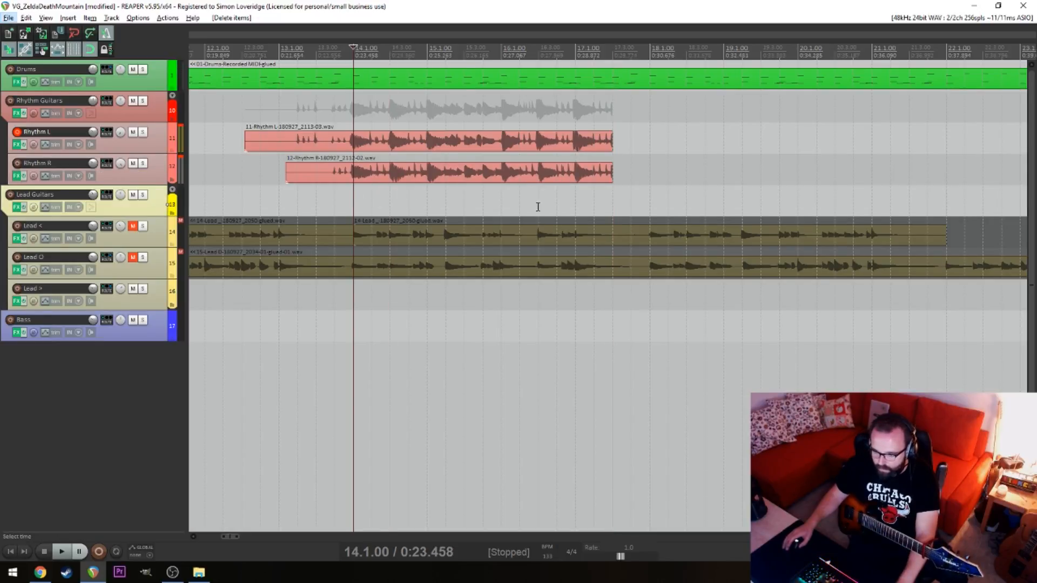
{"action": "left_click", "coordinate": [446, 203]}
{"action": "scroll", "coordinate": [366, 202], "scroll_direction": "left", "scroll_amount": 10}
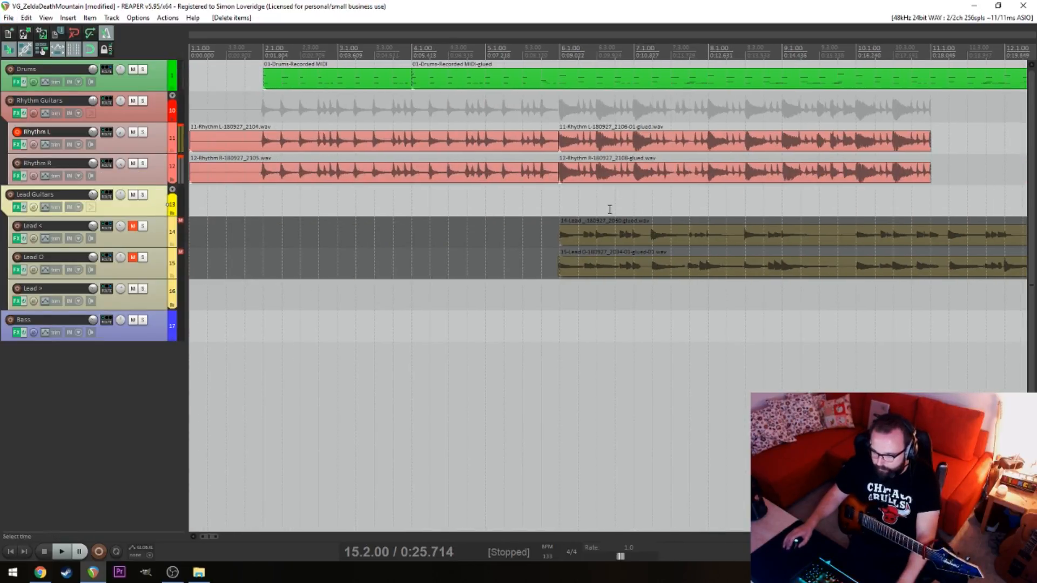
{"action": "key", "text": "space"}
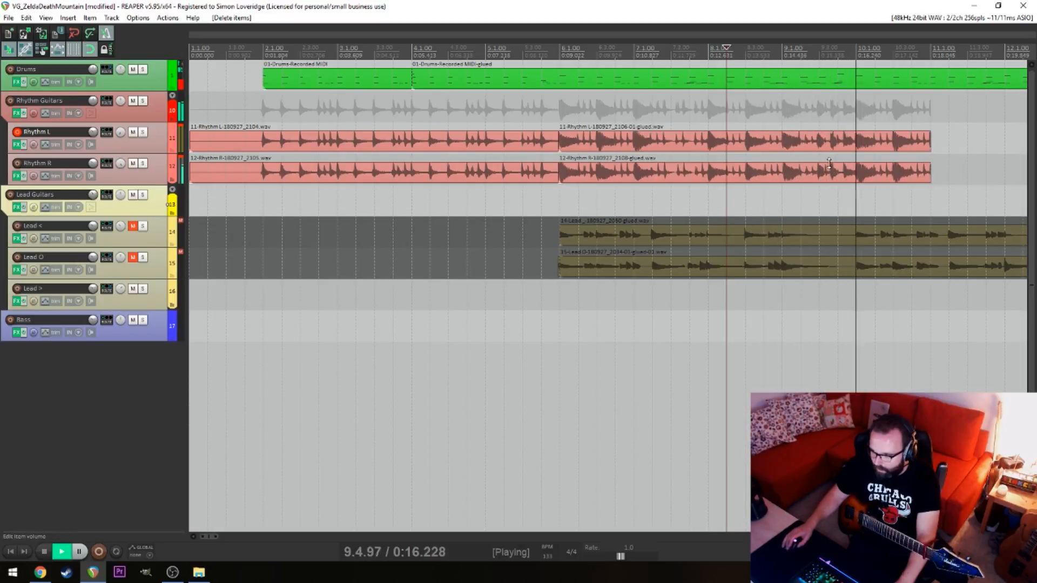
{"action": "key", "text": "space"}
Split the earlier Rhythm L and Rhythm R items at 9.3.00 and 10.1.00
{"action": "left_click", "coordinate": [817, 141]}
{"action": "key", "text": "space"}
{"action": "key", "text": "space"}
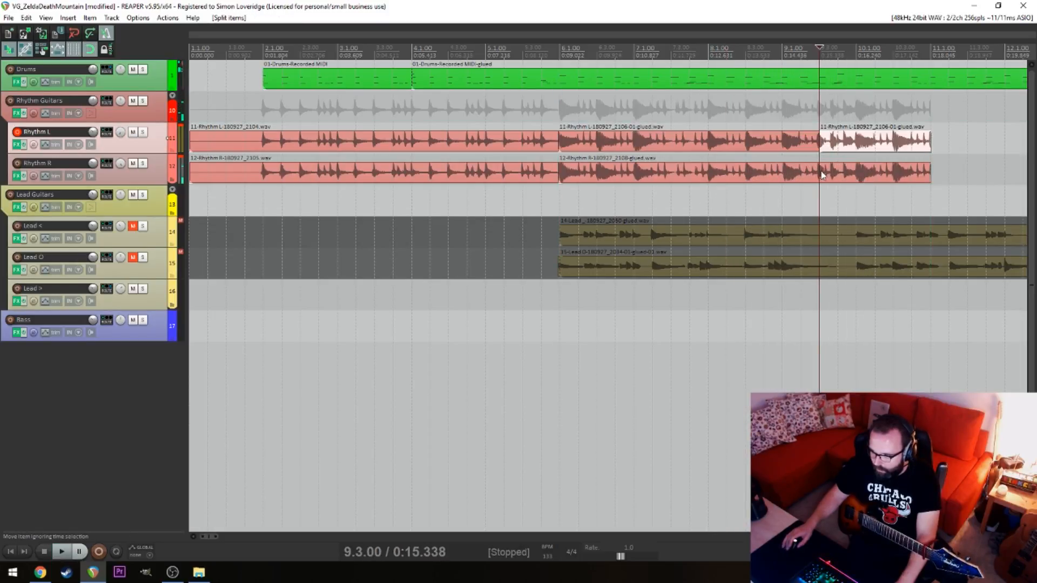
{"action": "key", "text": "s"}
{"action": "left_click", "coordinate": [853, 144]}
{"action": "key", "text": "s"}
{"action": "left_click", "coordinate": [853, 172]}
{"action": "key", "text": "s"}
Copy the Rhythm L and R segments between 9.3.00 and 10.1.00 to 17.3.00, and play the join
{"action": "left_click_drag", "start_coordinate": [850, 146], "coordinate": [838, 177]}
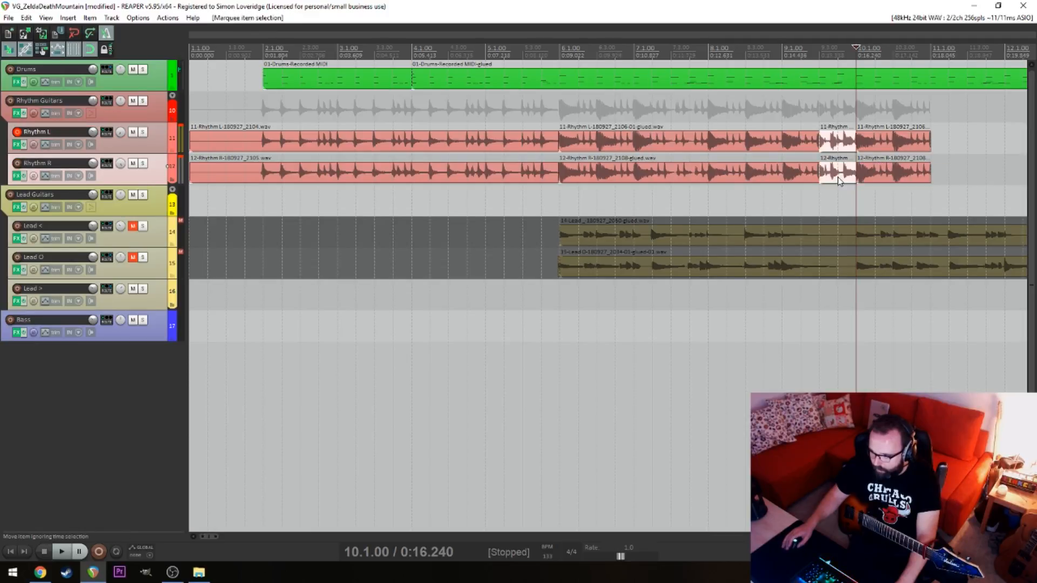
{"action": "left_click", "coordinate": [783, 201]}
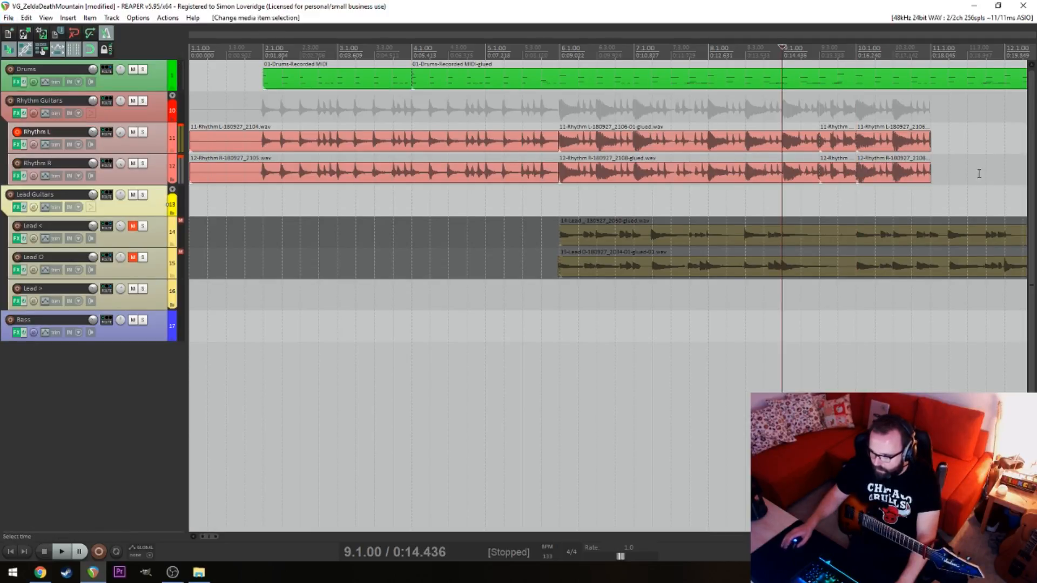
{"action": "left_click_drag", "start_coordinate": [979, 174], "coordinate": [396, 196]}
{"action": "left_click_drag", "start_coordinate": [306, 171], "coordinate": [877, 135]}
{"action": "key", "text": "space"}
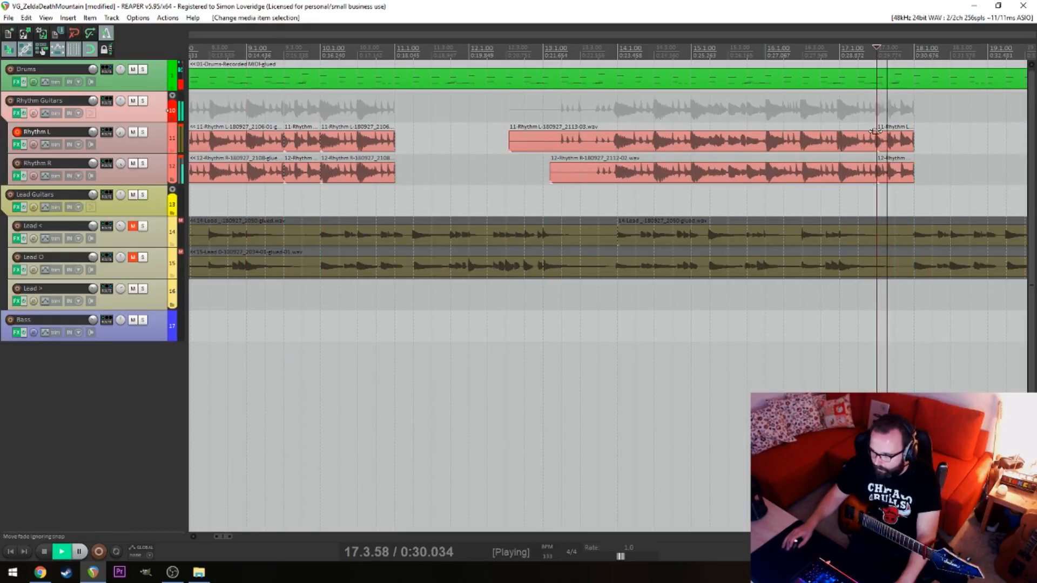
{"action": "left_click", "coordinate": [815, 118]}
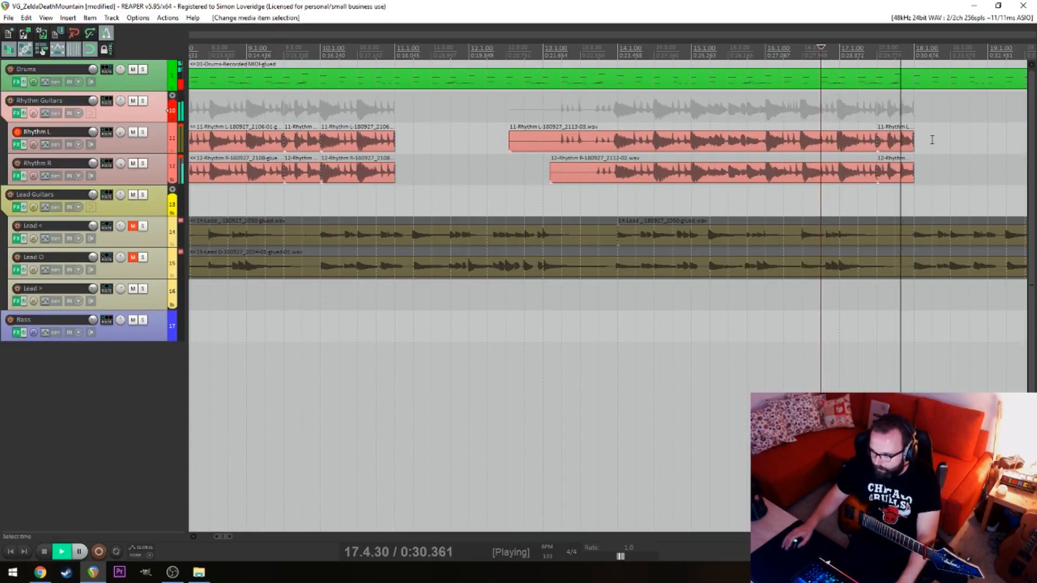
{"action": "key", "text": "space"}
Trim the start of the new rhythm takes and extend the earlier rhythm items to meet at 14.1.00, and play across the join
{"action": "left_click_drag", "start_coordinate": [507, 134], "coordinate": [392, 184]}
{"action": "left_click_drag", "start_coordinate": [395, 149], "coordinate": [617, 152]}
{"action": "left_click", "coordinate": [562, 206]}
{"action": "key", "text": "space"}
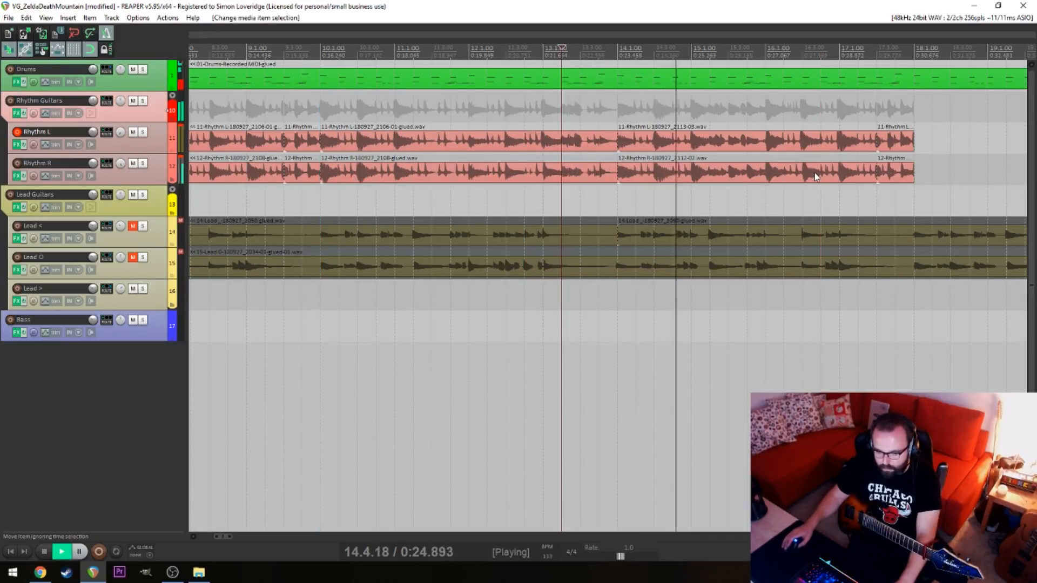
{"action": "scroll", "coordinate": [810, 147], "scroll_direction": "right", "scroll_amount": 3}
{"action": "scroll", "coordinate": [810, 147], "scroll_direction": "right", "scroll_amount": 2}
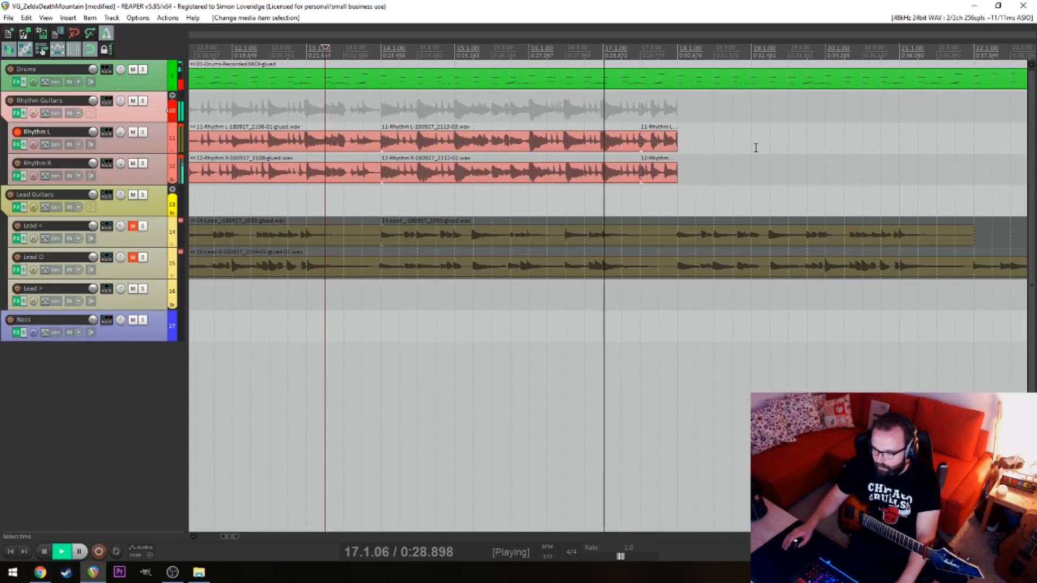
{"action": "key", "text": "space"}
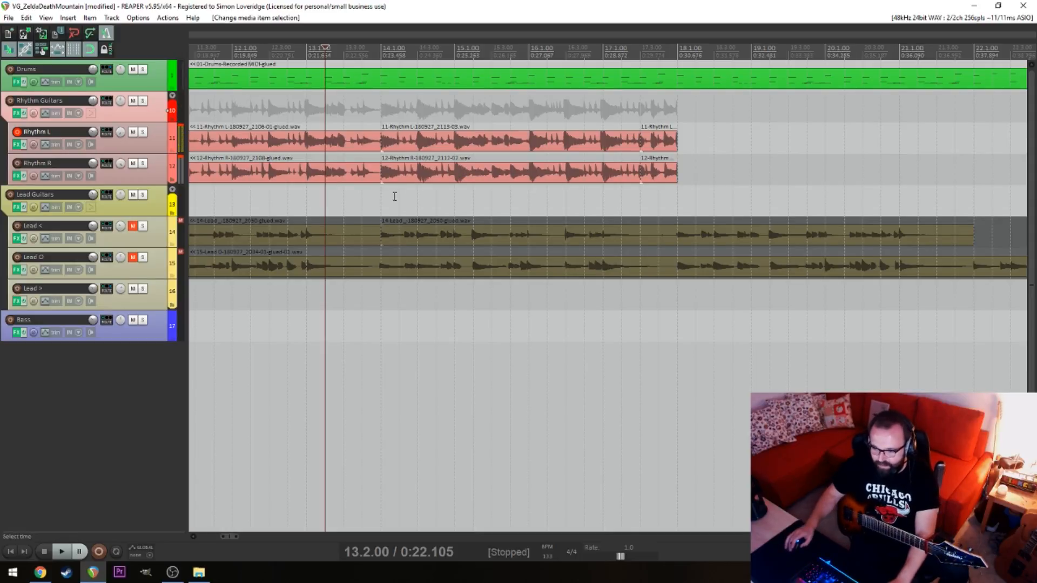
Play the edited rhythm guitars from just after 14.1.00 and from 17.2.00 to check the joins
{"action": "left_click", "coordinate": [378, 197]}
{"action": "scroll", "coordinate": [378, 197], "scroll_direction": "down", "scroll_amount": 3}
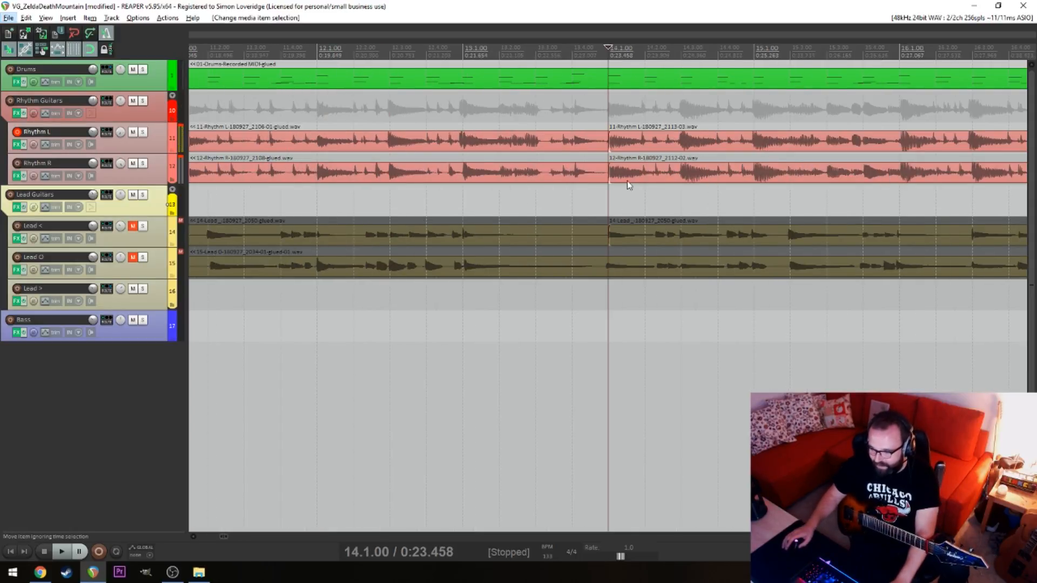
{"action": "left_click", "coordinate": [618, 204]}
{"action": "key", "text": "space"}
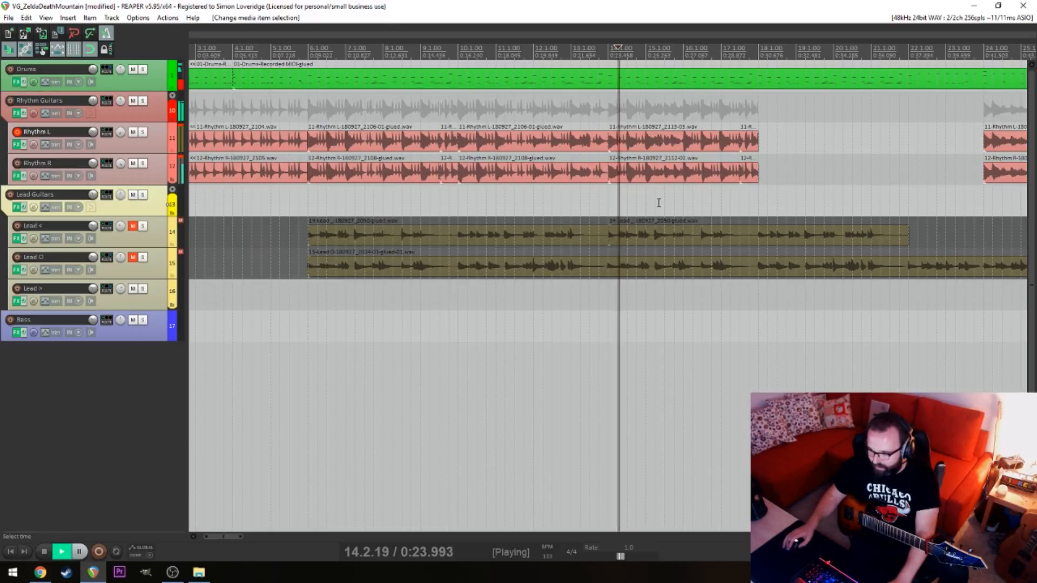
{"action": "scroll", "coordinate": [681, 197], "scroll_direction": "up", "scroll_amount": 3}
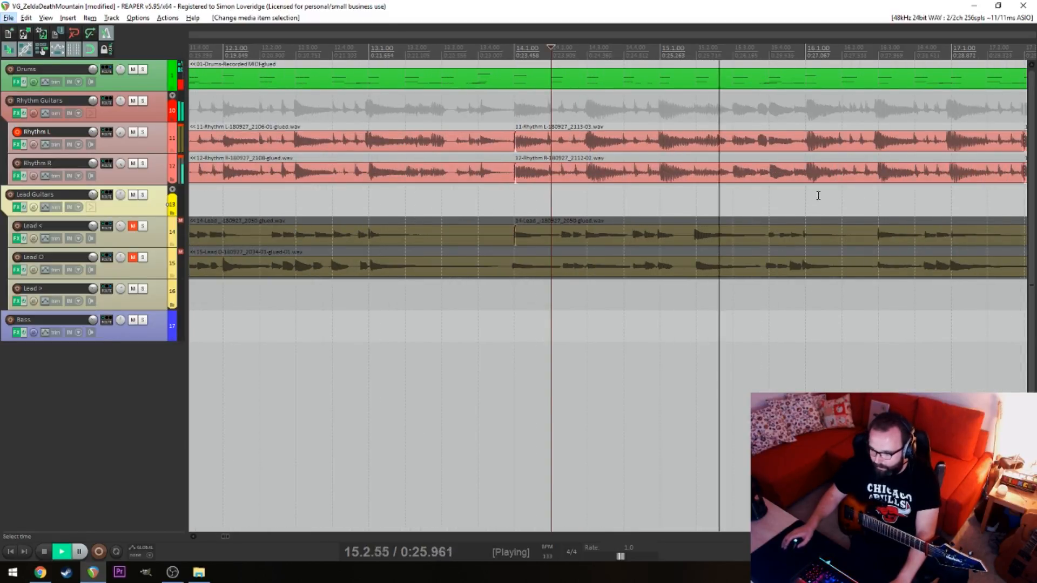
{"action": "scroll", "coordinate": [802, 199], "scroll_direction": "down", "scroll_amount": 3}
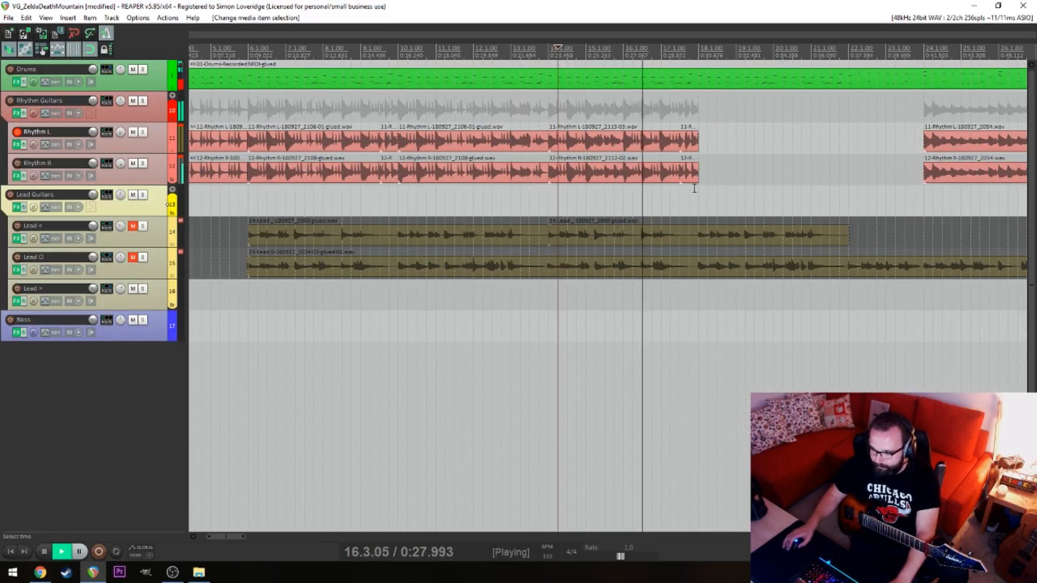
{"action": "key", "text": "space"}
{"action": "left_click", "coordinate": [670, 122]}
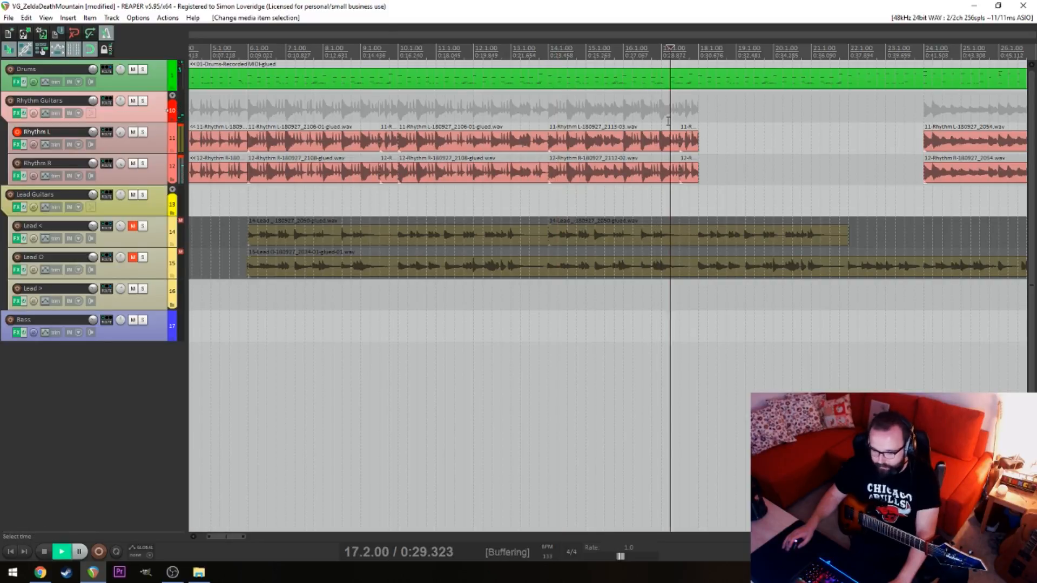
{"action": "key", "text": "space"}
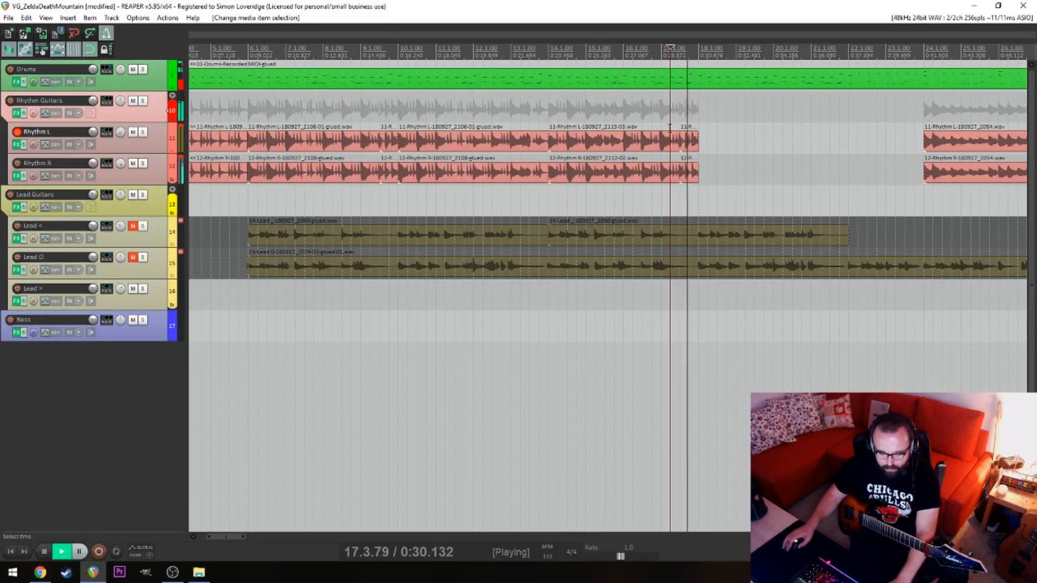
{"action": "key", "text": "space"}
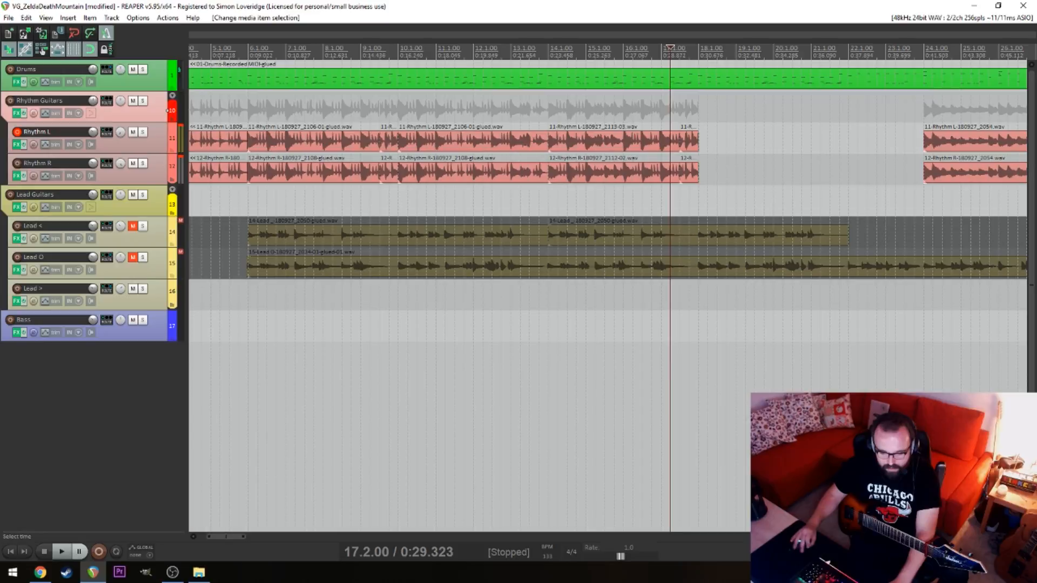
Unmute the Lead < and Lead O tracks and play the mix from 5.4.00
{"action": "left_click", "coordinate": [283, 311]}
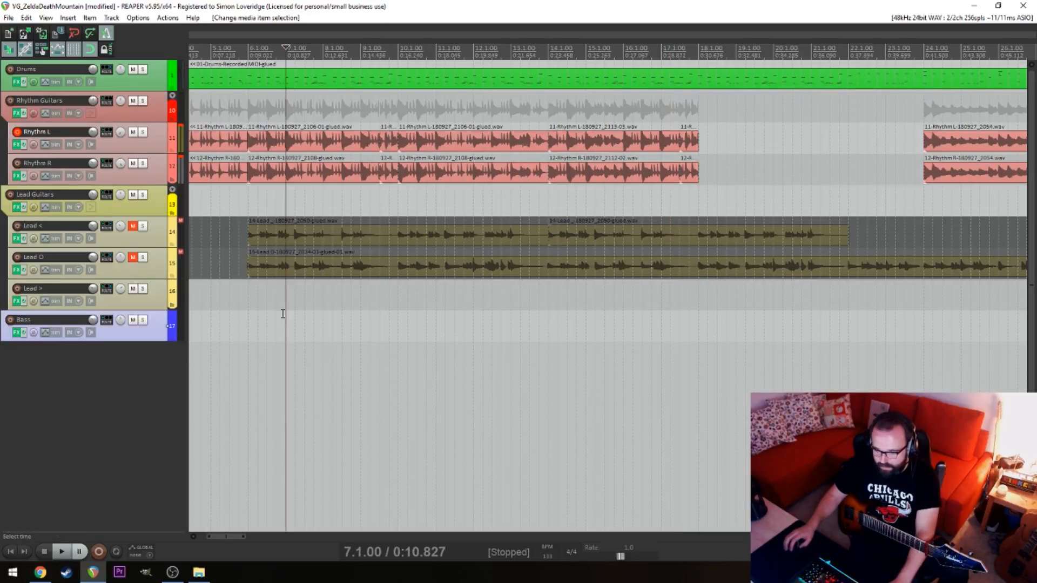
{"action": "left_click", "coordinate": [241, 307]}
{"action": "left_click", "coordinate": [133, 226]}
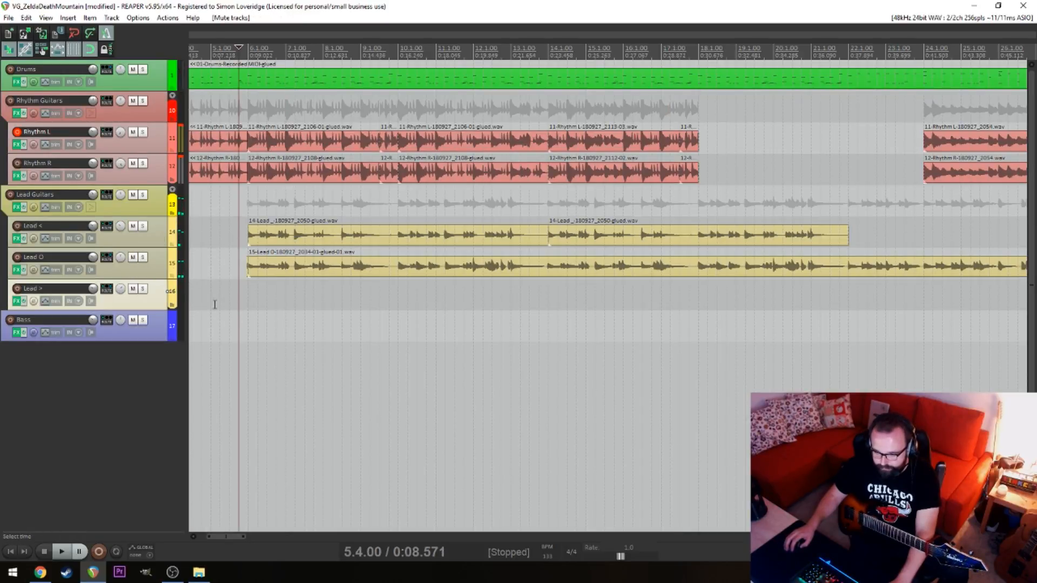
{"action": "key", "text": "space"}
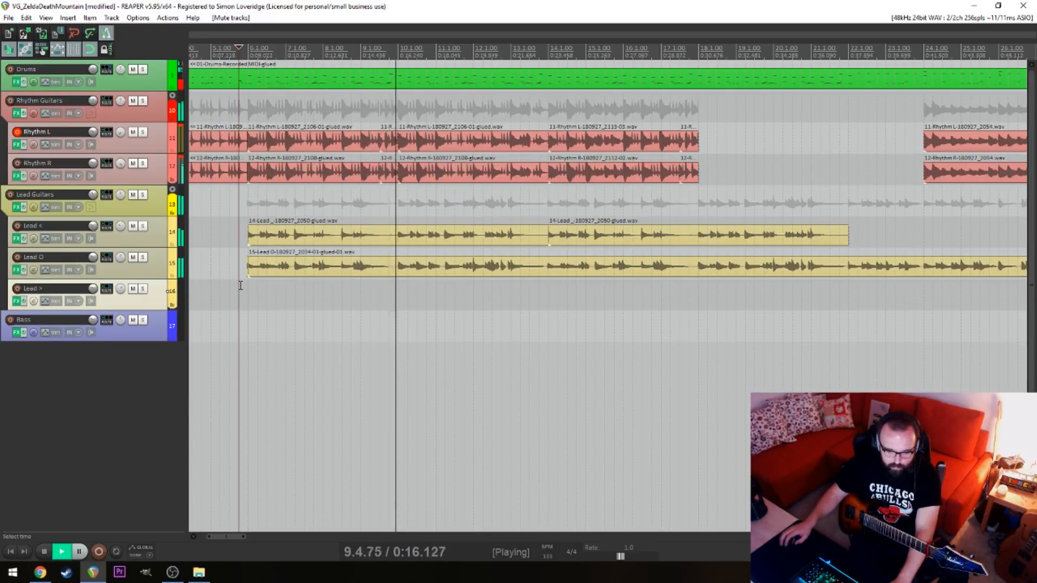
{"action": "key", "text": "space"}
{"action": "key", "text": "alt+Tab"}
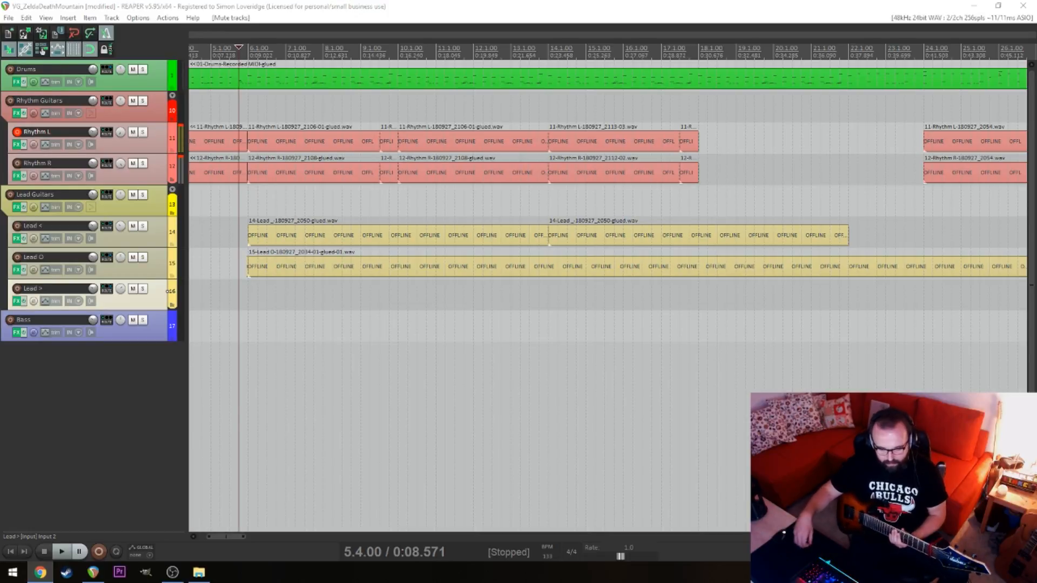
Mute the Lead Guitars folder track and briefly play from the end of the rhythm parts at 18.1.00
{"action": "left_click", "coordinate": [353, 329]}
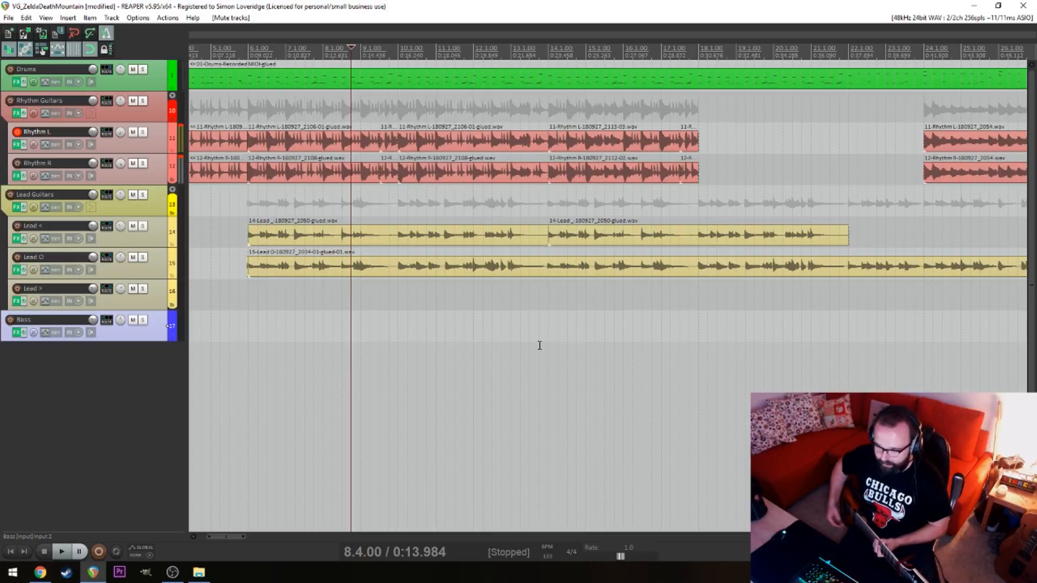
{"action": "left_click", "coordinate": [560, 328]}
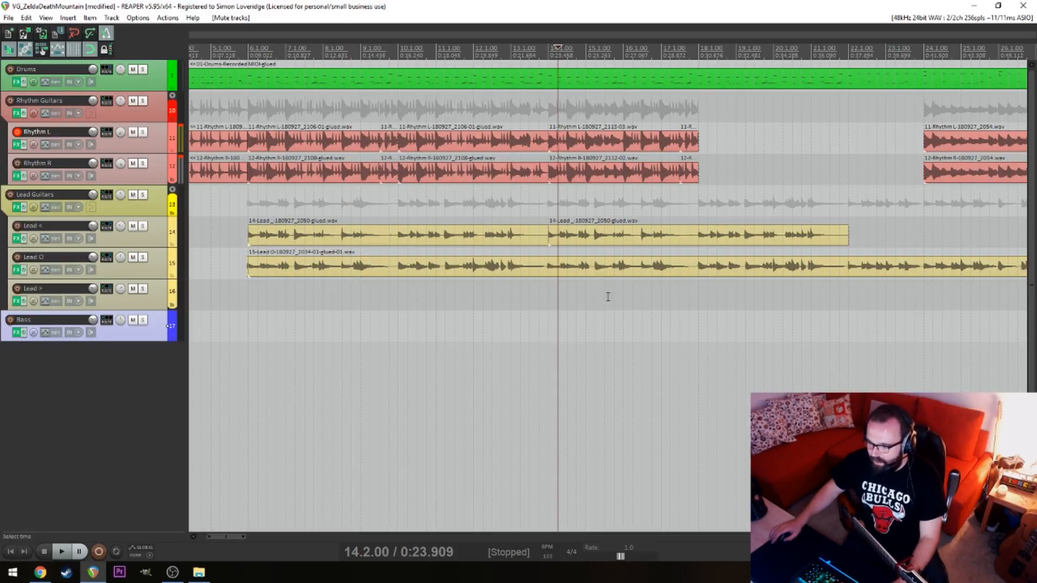
{"action": "left_click", "coordinate": [678, 319]}
{"action": "left_click", "coordinate": [132, 195]}
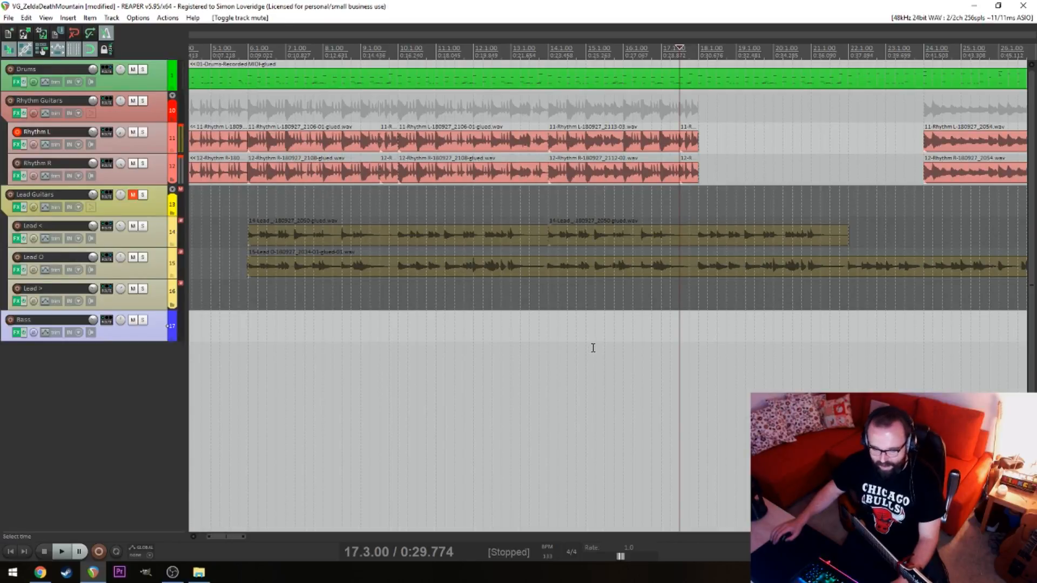
{"action": "left_click", "coordinate": [674, 330]}
{"action": "left_click", "coordinate": [698, 322]}
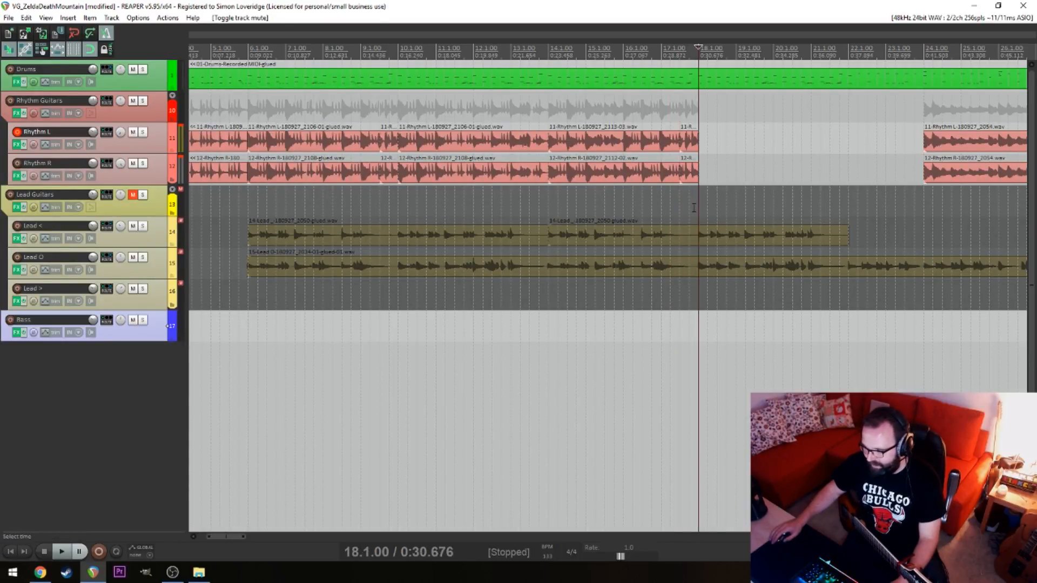
{"action": "key", "text": "space"}
{"action": "key", "text": "space"}
{"action": "left_click", "coordinate": [710, 140]}
Glue the Rhythm L and R items between 14.1.00 and 18.1.00 on each track, and trim their ends back to 17.1.00
{"action": "left_click_drag", "start_coordinate": [716, 142], "coordinate": [654, 179]}
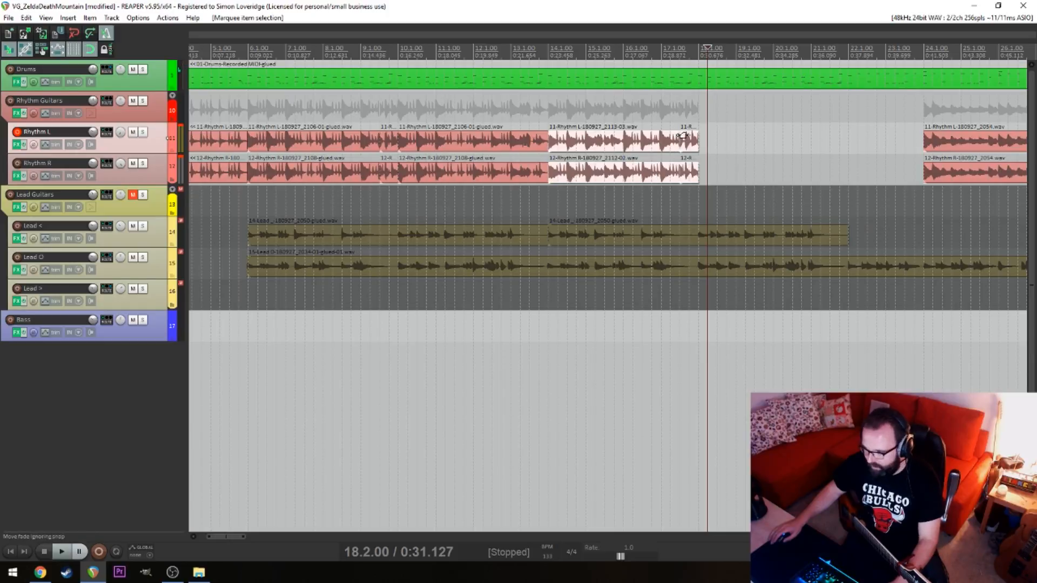
{"action": "right_click", "coordinate": [693, 140]}
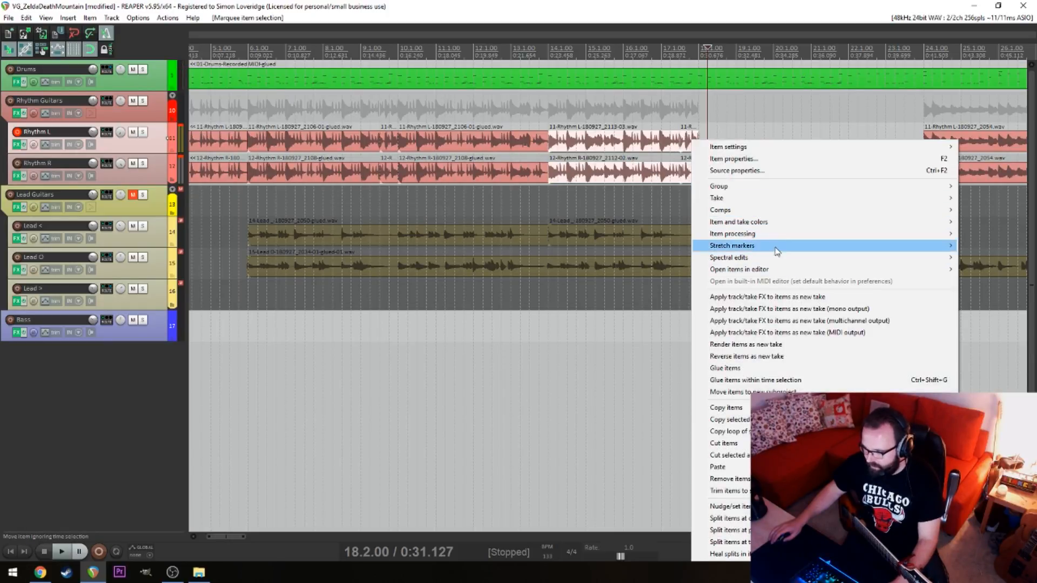
{"action": "left_click", "coordinate": [767, 367]}
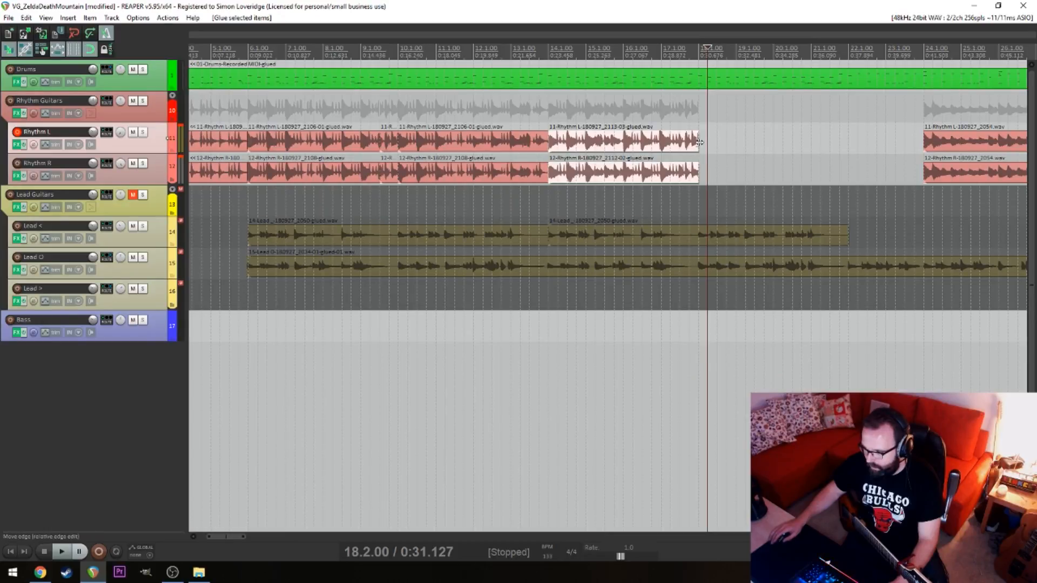
{"action": "left_click_drag", "start_coordinate": [699, 142], "coordinate": [661, 143]}
Try to start a Rhythm L recording from just after 17.2.00 twice, and undo both brief takes
{"action": "left_click", "coordinate": [683, 149]}
{"action": "key", "text": "ctrl+r"}
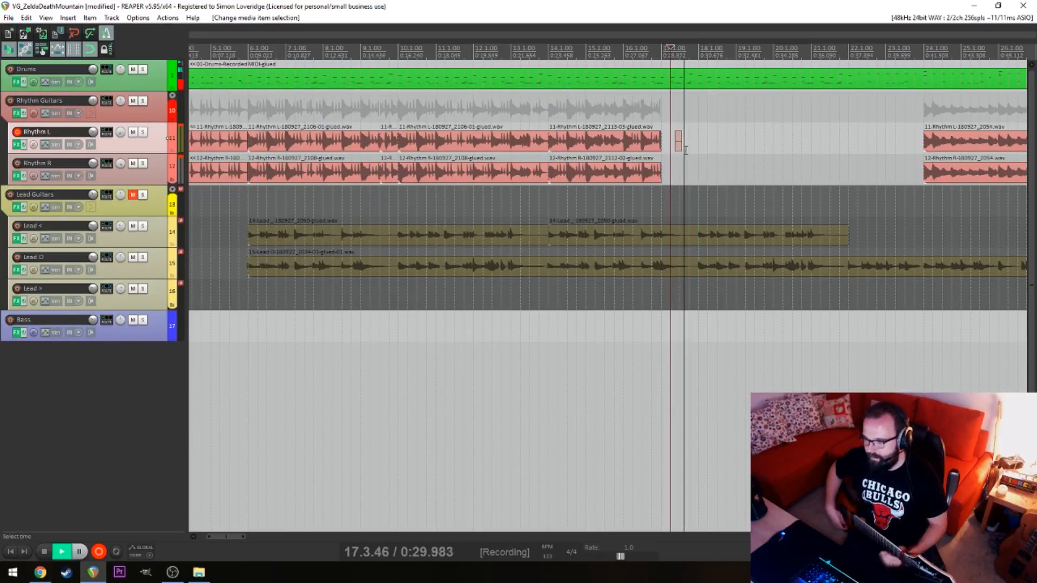
{"action": "key", "text": "space"}
{"action": "key", "text": "ctrl+z"}
{"action": "key", "text": "ctrl+r"}
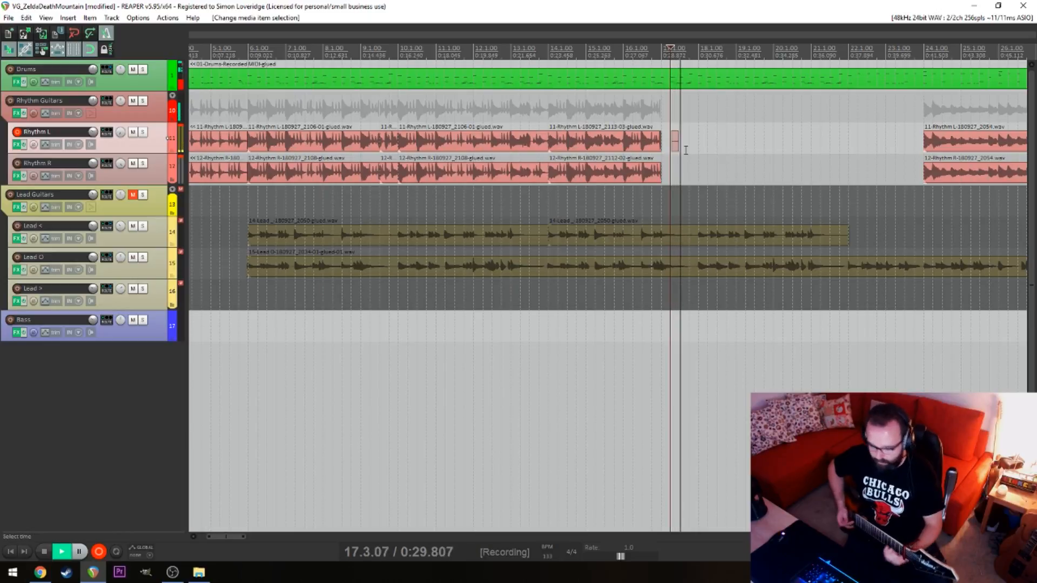
{"action": "key", "text": "space"}
{"action": "key", "text": "ctrl+z"}
Try two longer Rhythm L takes of the section leading into 18.1.00, and undo each one
{"action": "key", "text": "ctrl+r"}
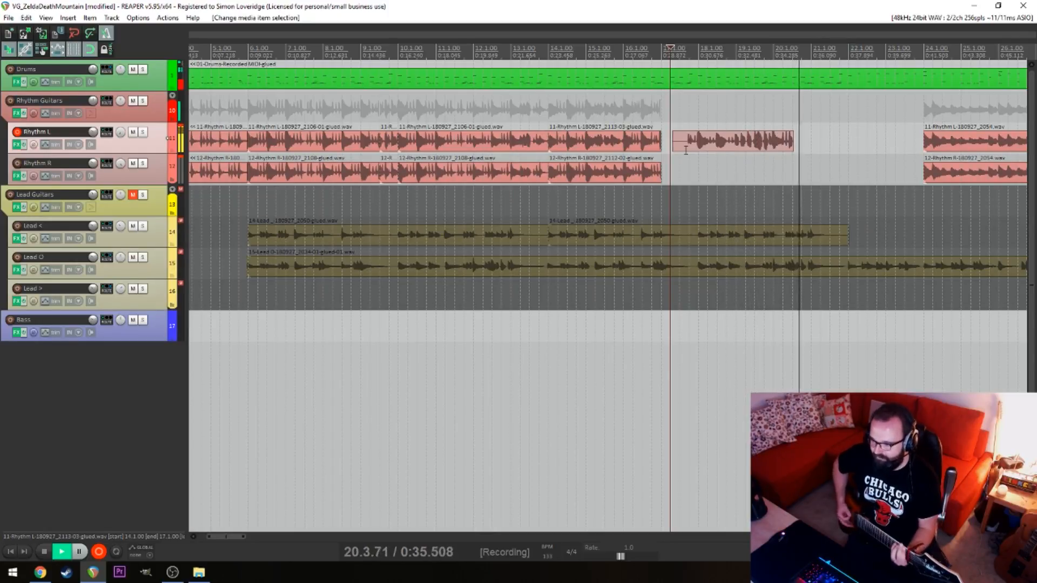
{"action": "key", "text": "space"}
{"action": "key", "text": "ctrl+z"}
{"action": "key", "text": "ctrl+r"}
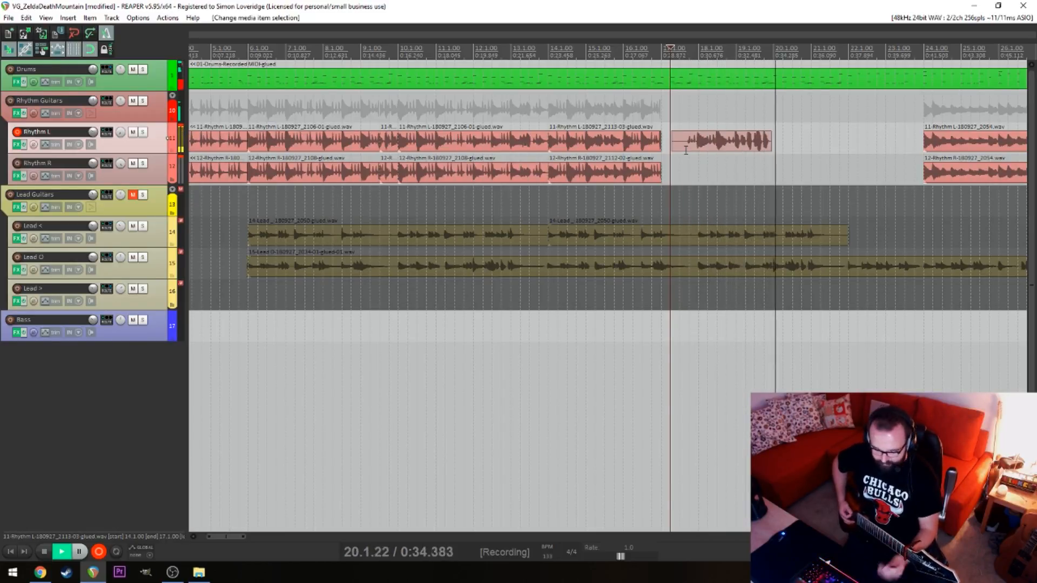
{"action": "key", "text": "space"}
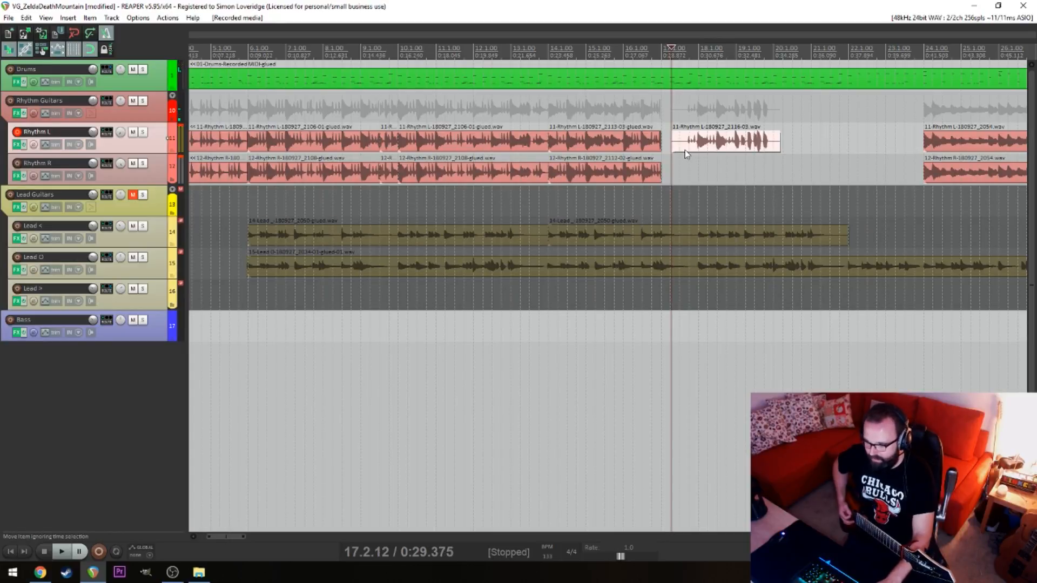
{"action": "key", "text": "ctrl+z"}
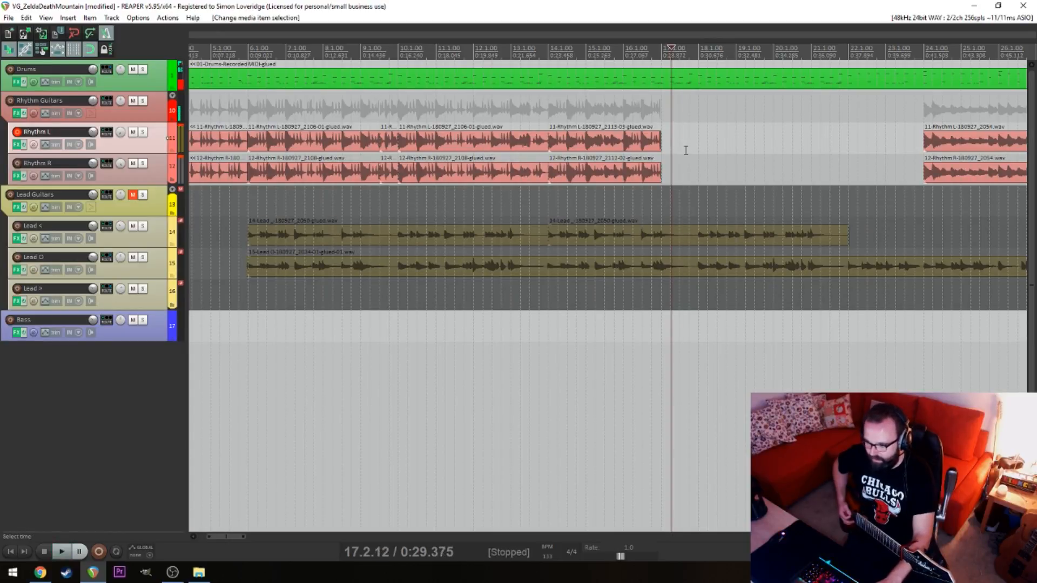
Switch repeat on, try a full Rhythm L take from 17.2.12, and undo the recorded item
{"action": "key", "text": "r"}
{"action": "key", "text": "ctrl+r"}
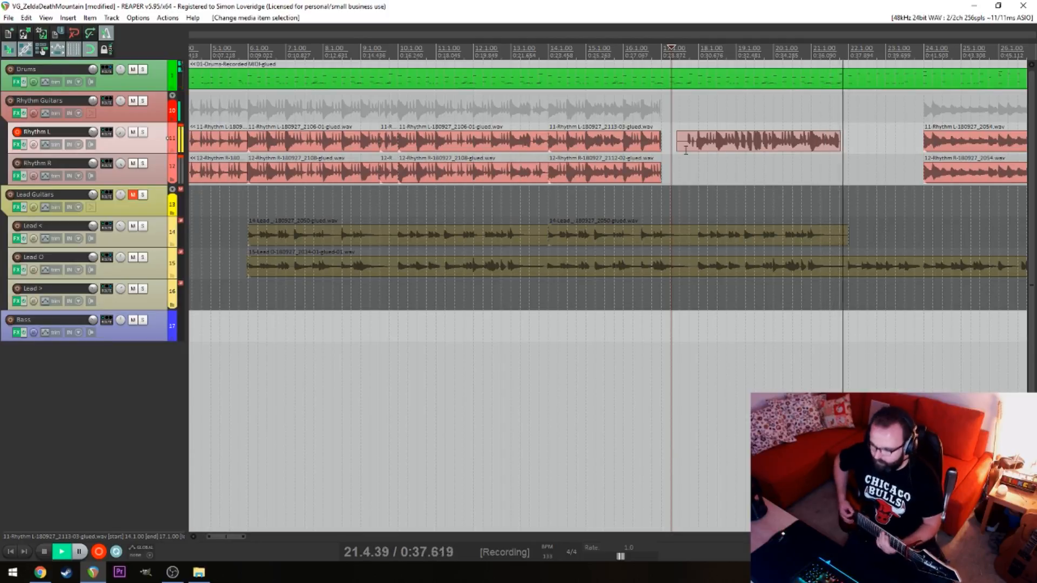
{"action": "key", "text": "space"}
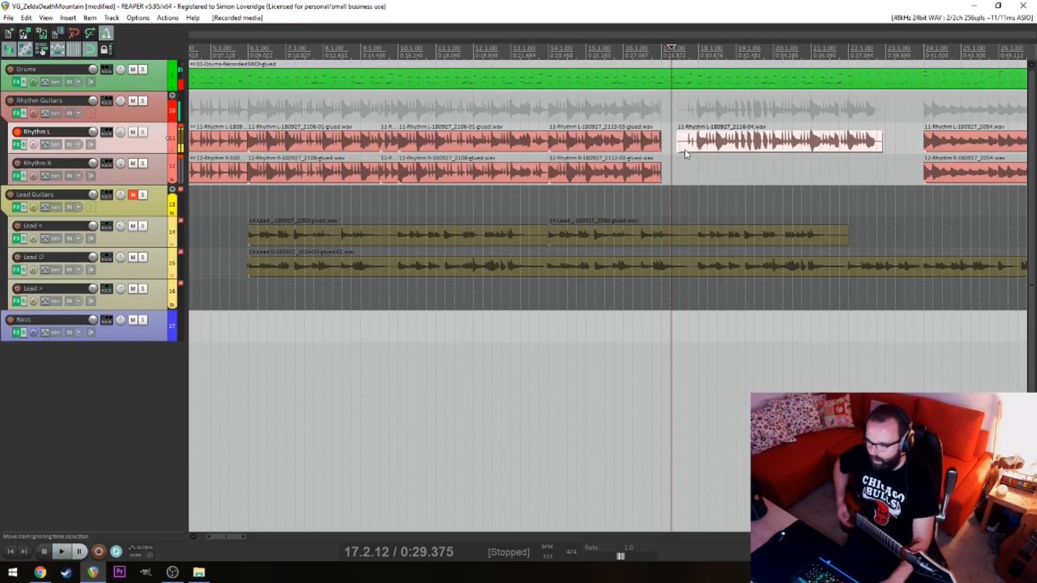
{"action": "key", "text": "ctrl+z"}
{"action": "key", "text": "space"}
{"action": "key", "text": "space"}
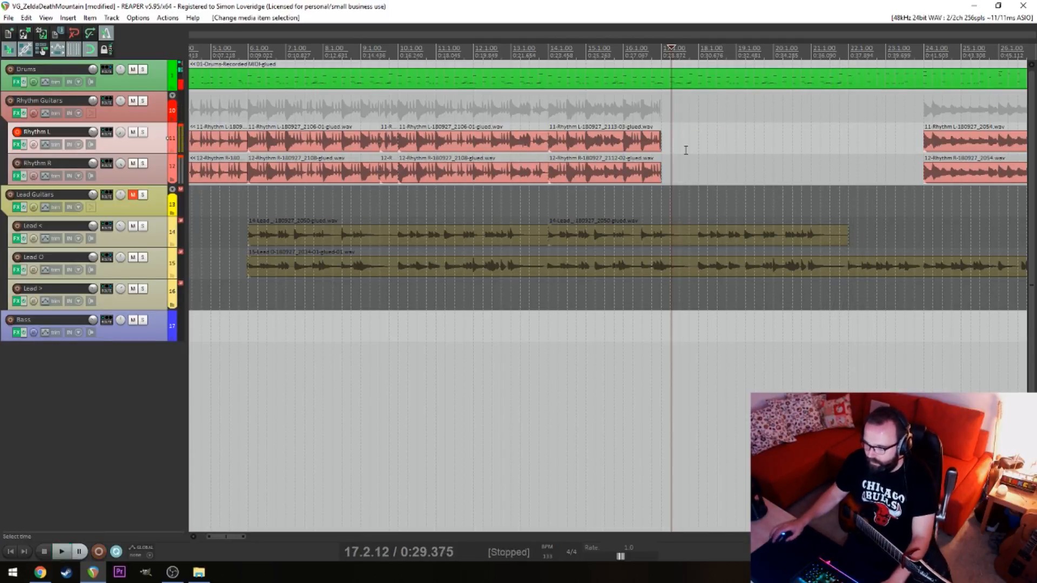
Discard another short Rhythm L take, and record the part again from 17.2.53 until just past 22.1.00
{"action": "key", "text": "ctrl+r"}
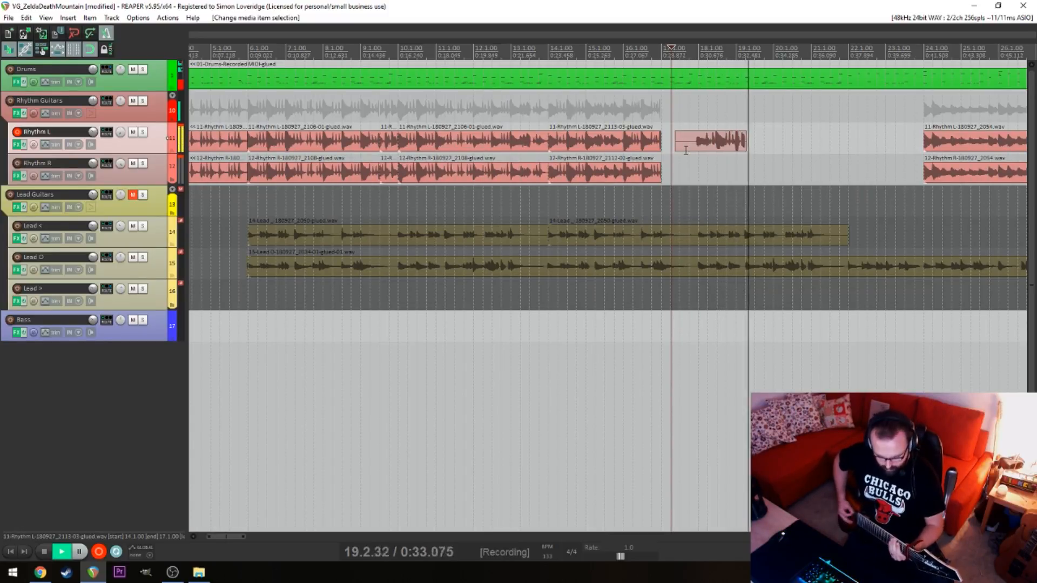
{"action": "key", "text": "space"}
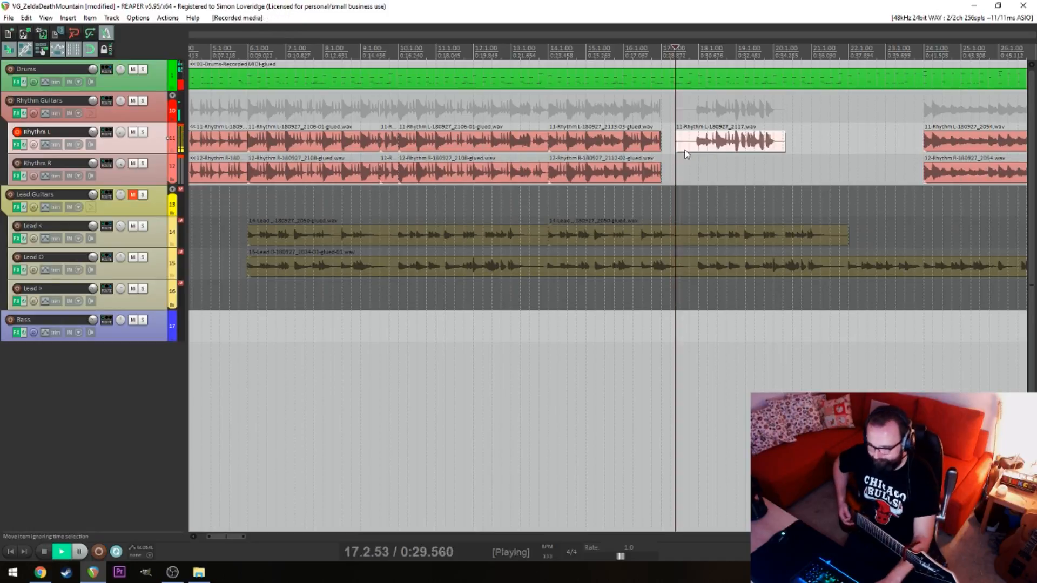
{"action": "key", "text": "ctrl+r"}
{"action": "left_click", "coordinate": [686, 150]}
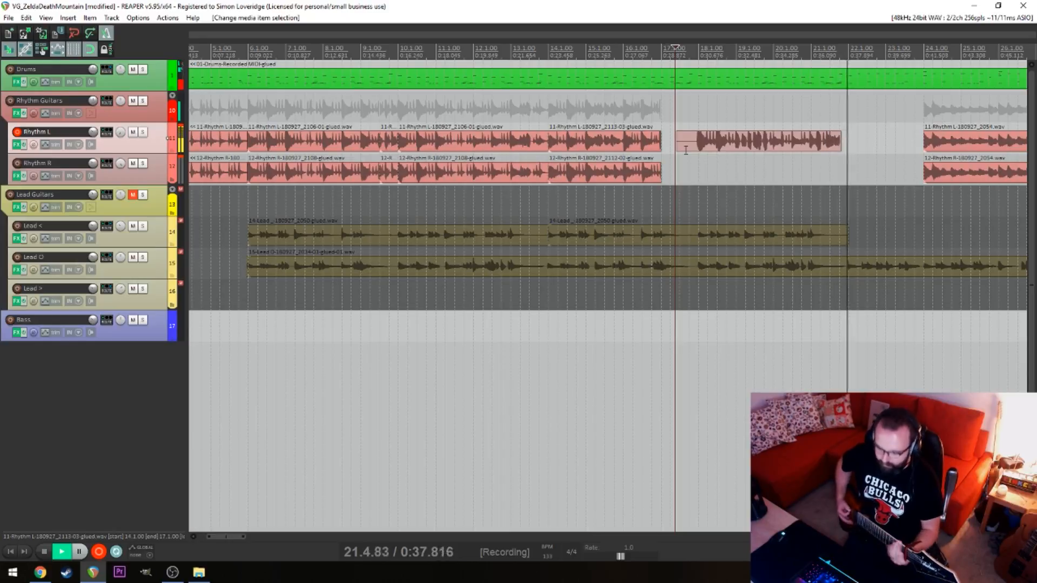
{"action": "key", "text": "space"}
Nudge the new Rhythm L take slightly later so its first hit aligns with 18.1.00, and play it from 18.2.00
{"action": "left_click", "coordinate": [724, 156]}
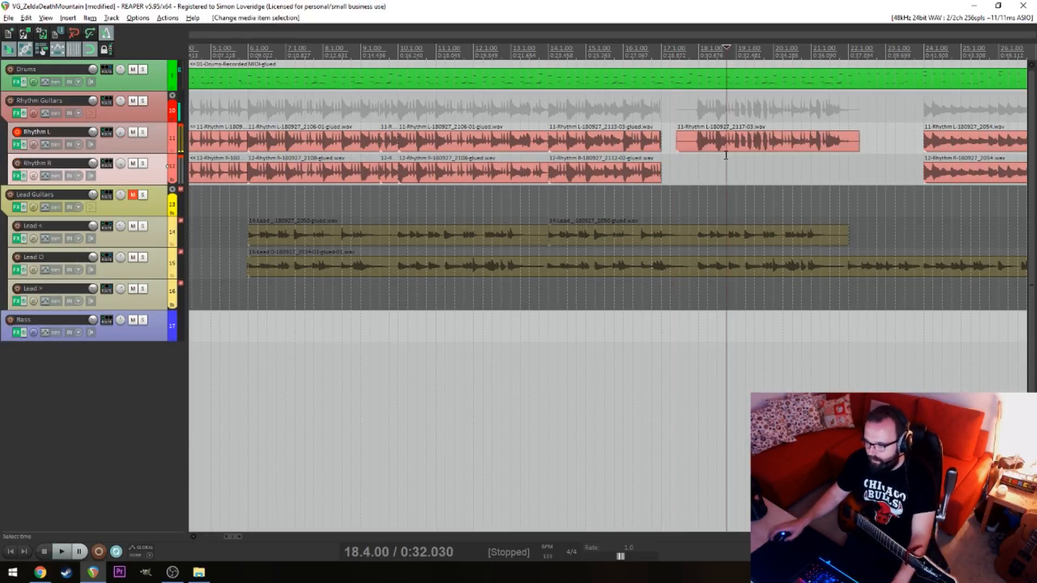
{"action": "scroll", "coordinate": [724, 155], "scroll_direction": "up", "scroll_amount": 6}
{"action": "scroll", "coordinate": [615, 193], "scroll_direction": "down", "scroll_amount": 6}
{"action": "left_click", "coordinate": [483, 187]}
{"action": "key", "text": "space"}
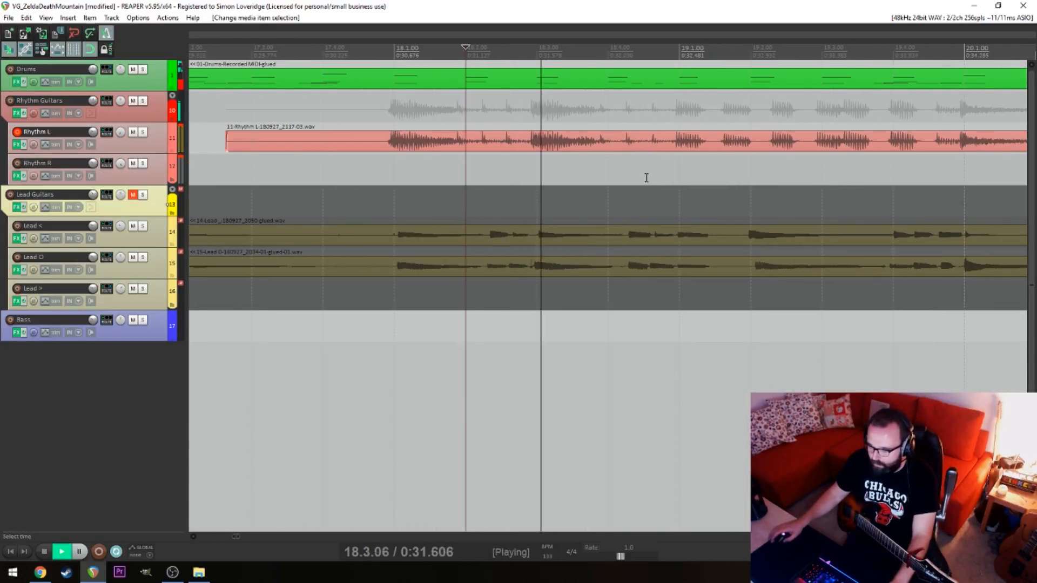
{"action": "left_click_drag", "start_coordinate": [647, 177], "coordinate": [712, 87]}
{"action": "key", "text": "space"}
{"action": "left_click_drag", "start_coordinate": [721, 162], "coordinate": [741, 148]}
{"action": "key", "text": "space"}
{"action": "key", "text": "space"}
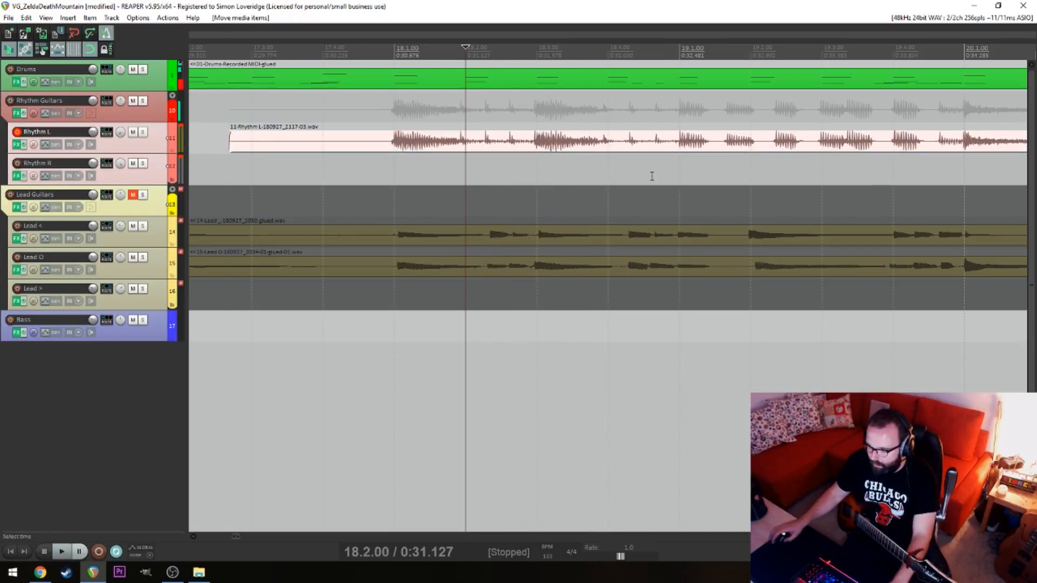
{"action": "key", "text": "space"}
{"action": "key", "text": "space"}
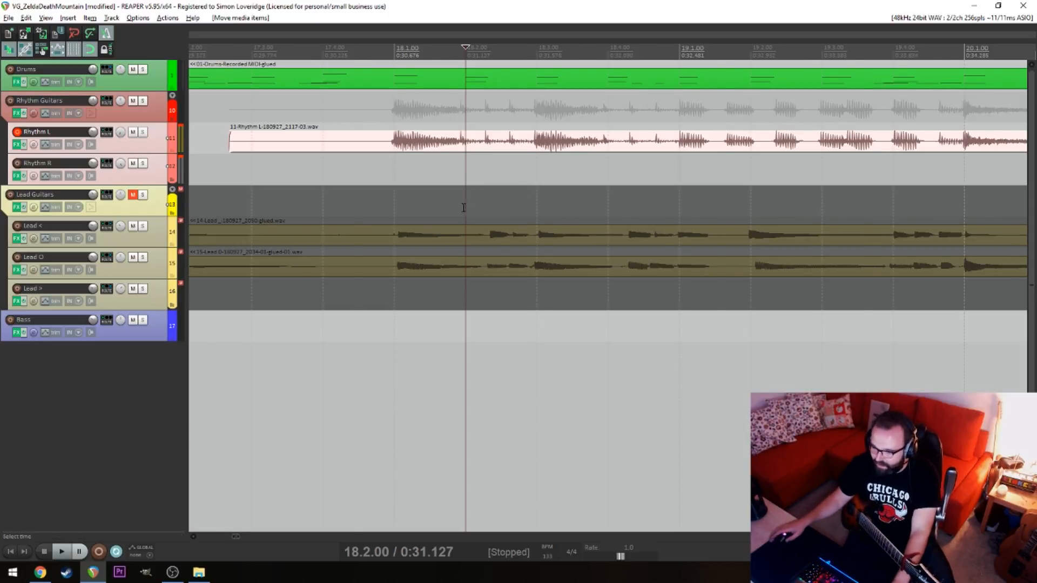
Play the aligned Rhythm L take from 18.1.00 until past 21.1.00
{"action": "scroll", "coordinate": [463, 207], "scroll_direction": "down", "scroll_amount": 4}
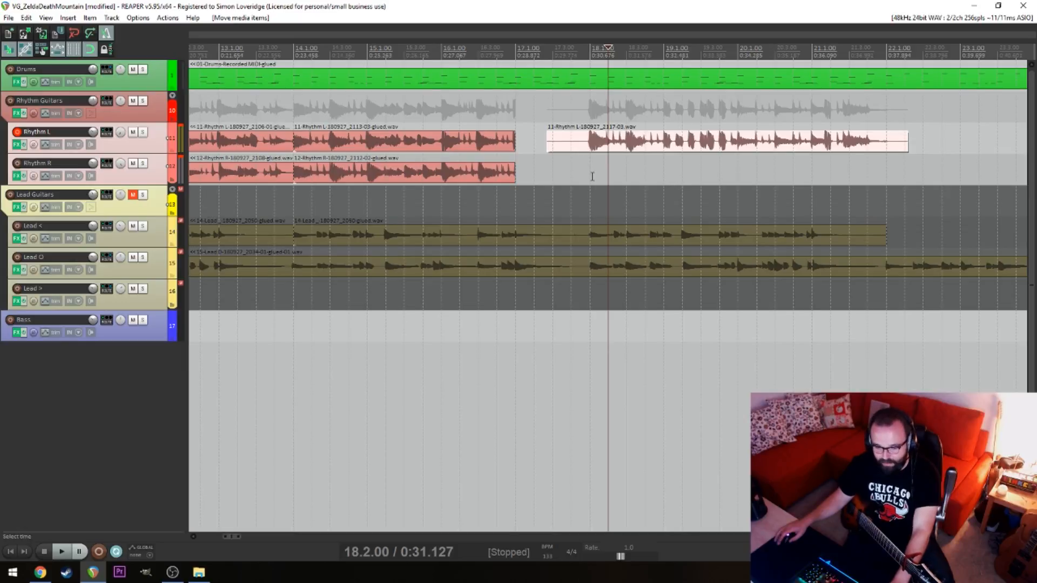
{"action": "left_click", "coordinate": [595, 175]}
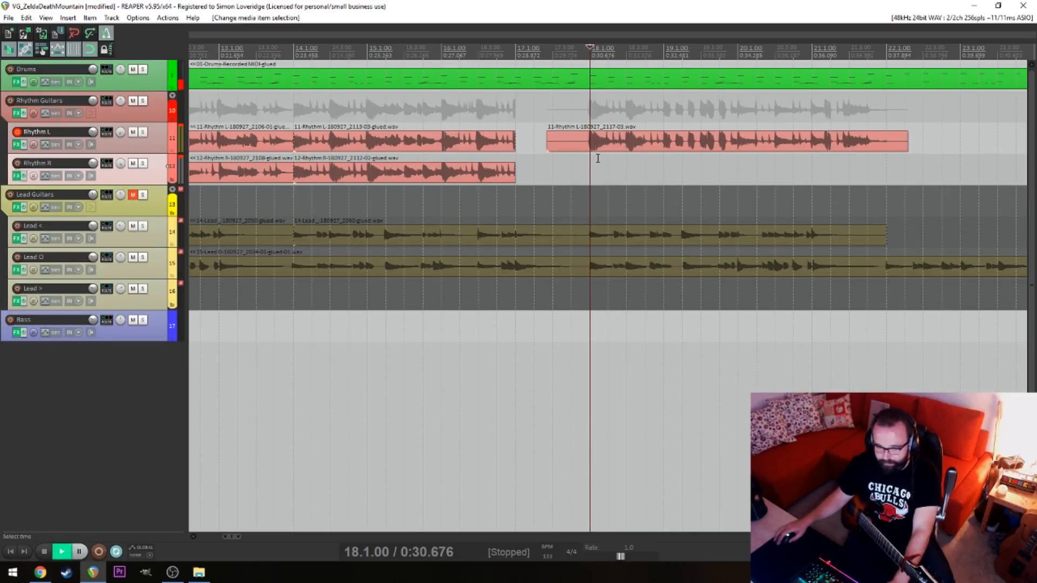
{"action": "key", "text": "space"}
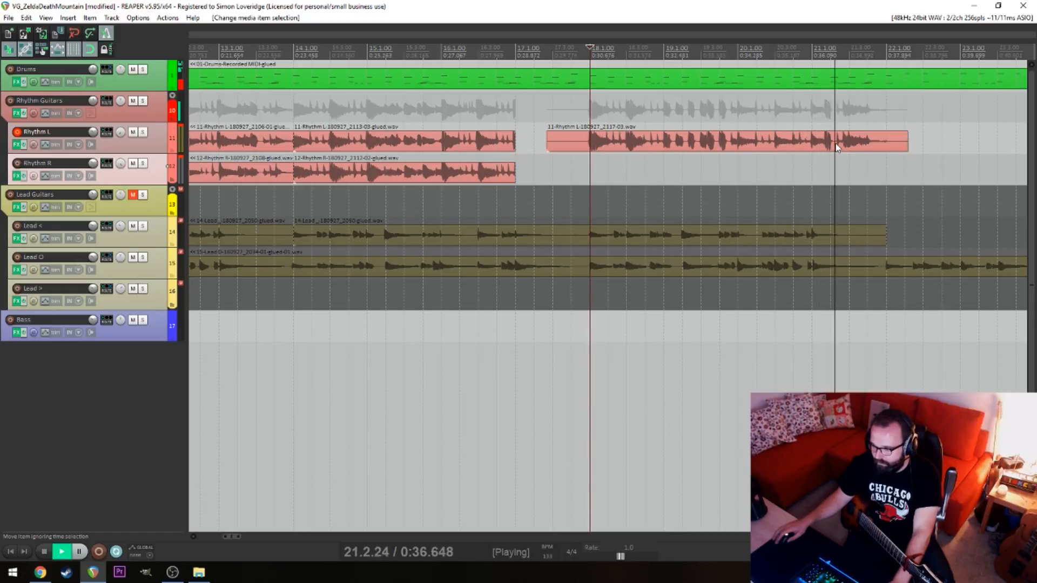
{"action": "key", "text": "space"}
Split the new Rhythm L take at 22.1.00 and delete its tail
{"action": "left_click", "coordinate": [885, 140]}
{"action": "key", "text": "s"}
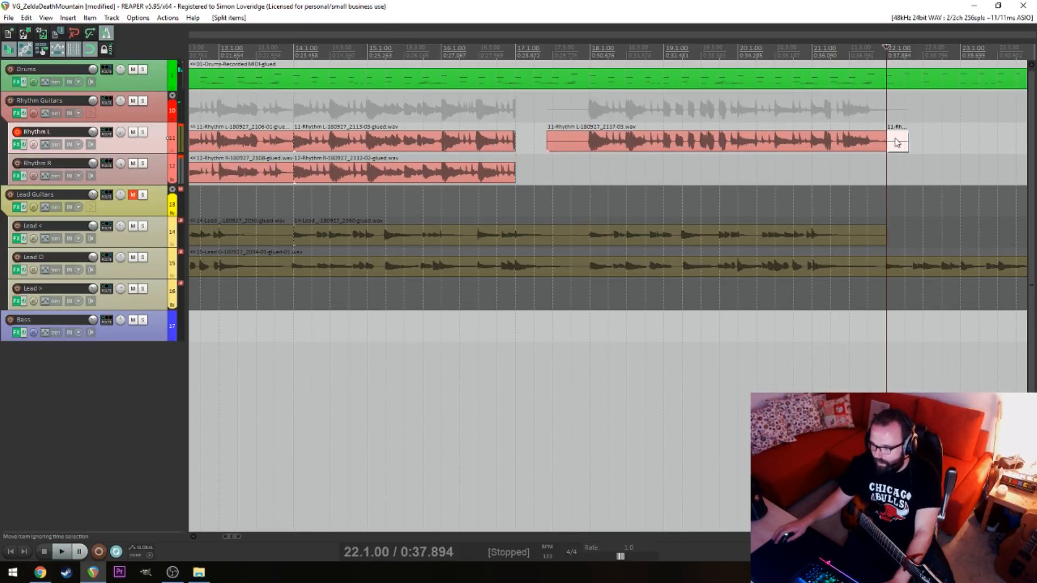
{"action": "left_click", "coordinate": [896, 142]}
{"action": "key", "text": "Delete"}
Split the new Rhythm L take at 18.1.00 and delete the lead-in before it
{"action": "left_click", "coordinate": [582, 139]}
{"action": "left_click", "coordinate": [592, 143]}
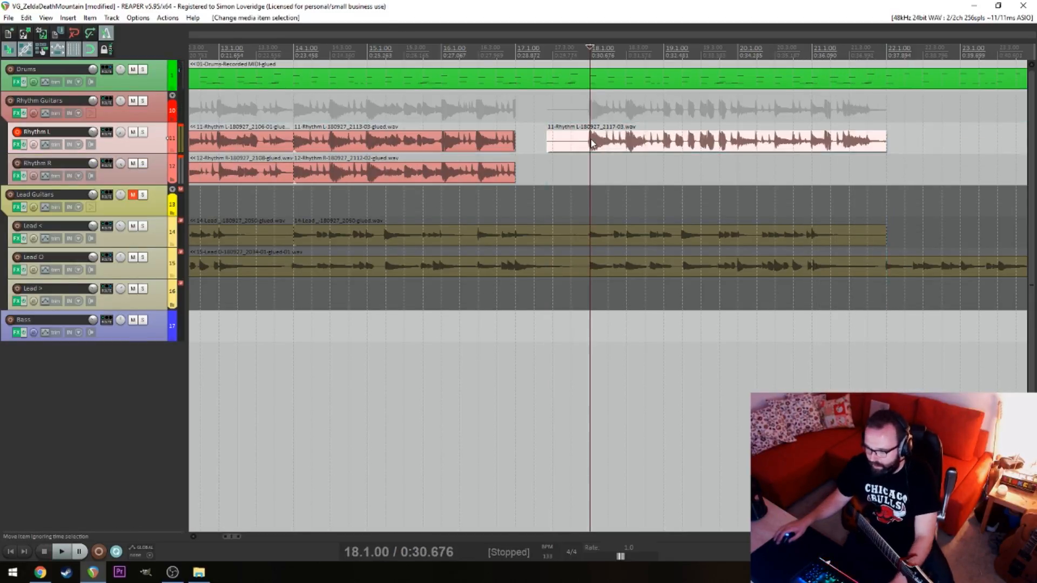
{"action": "key", "text": "d"}
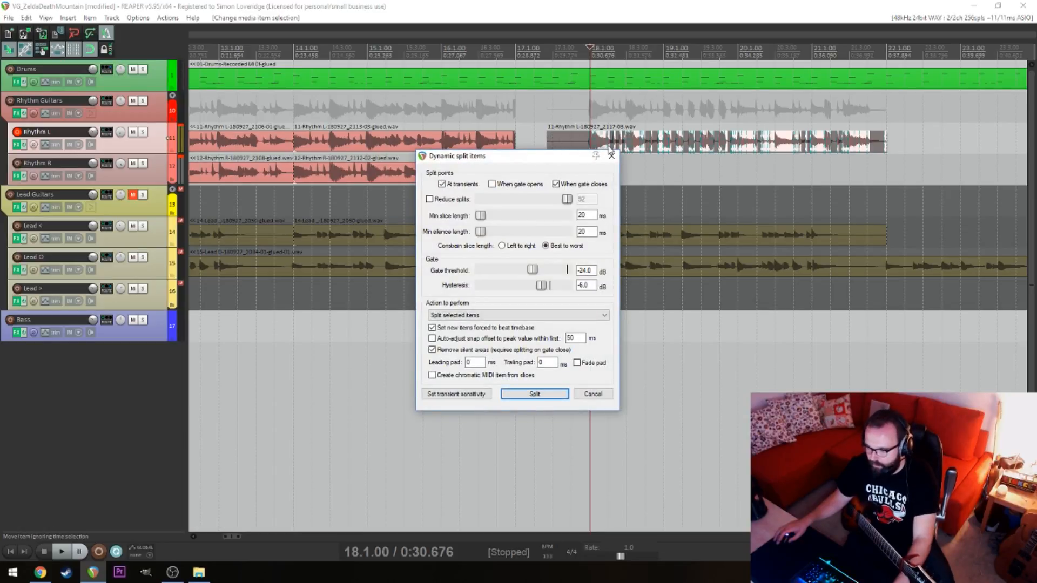
{"action": "left_click", "coordinate": [611, 156]}
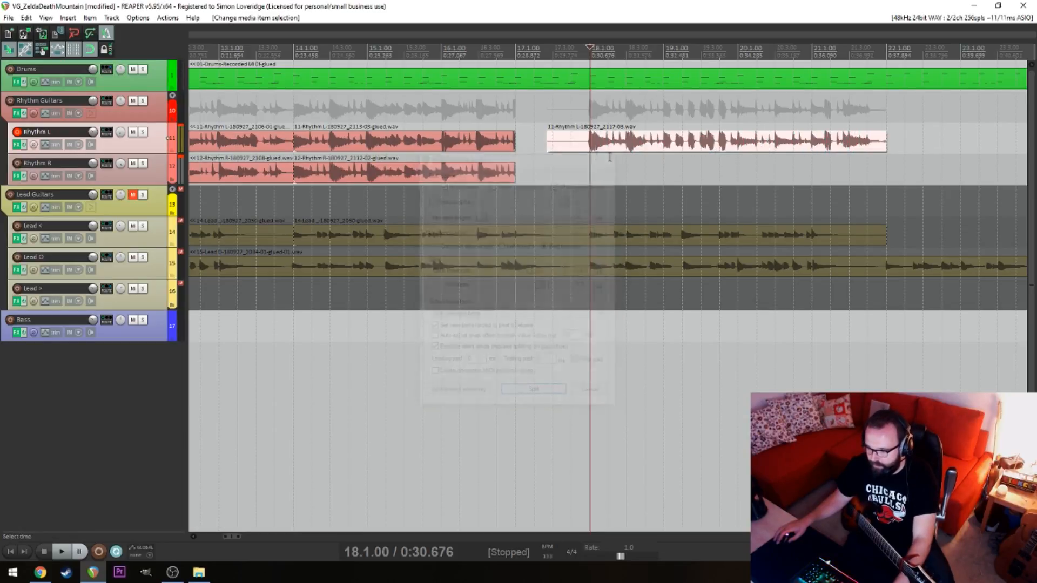
{"action": "key", "text": "s"}
{"action": "left_click", "coordinate": [572, 142]}
{"action": "key", "text": "Delete"}
Arm Rhythm R instead of Rhythm L, and record the double-tracked part from 17.3.00 until past 22.1.00
{"action": "left_click", "coordinate": [541, 164]}
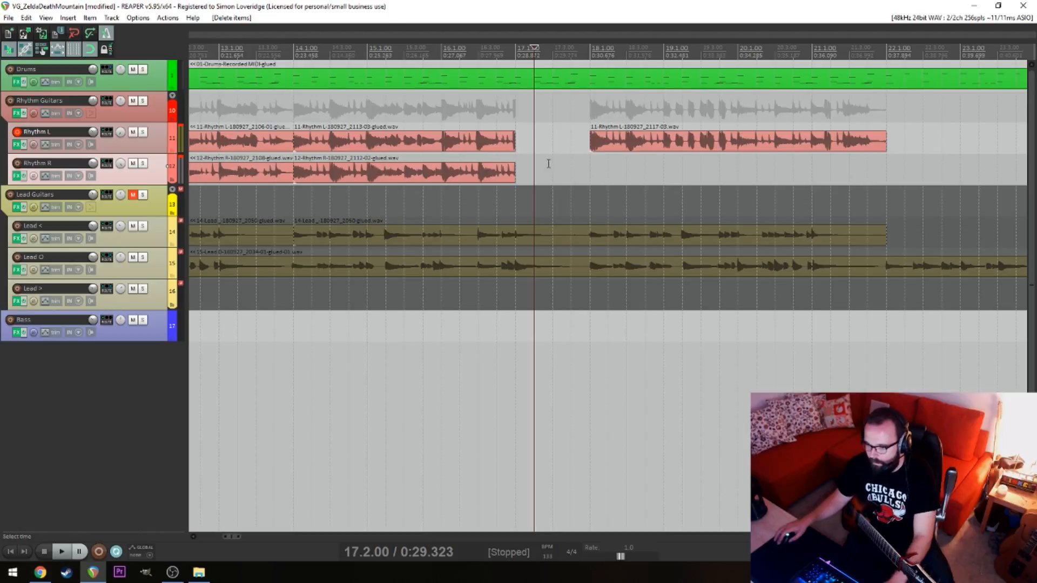
{"action": "left_click", "coordinate": [549, 163]}
{"action": "left_click", "coordinate": [17, 163]}
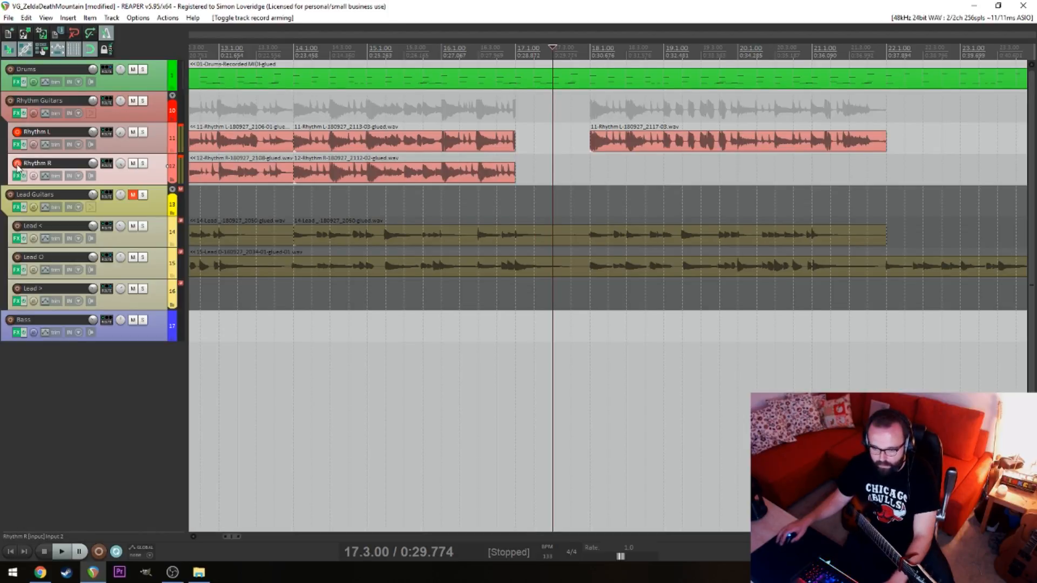
{"action": "left_click", "coordinate": [17, 132]}
{"action": "key", "text": "ctrl+r"}
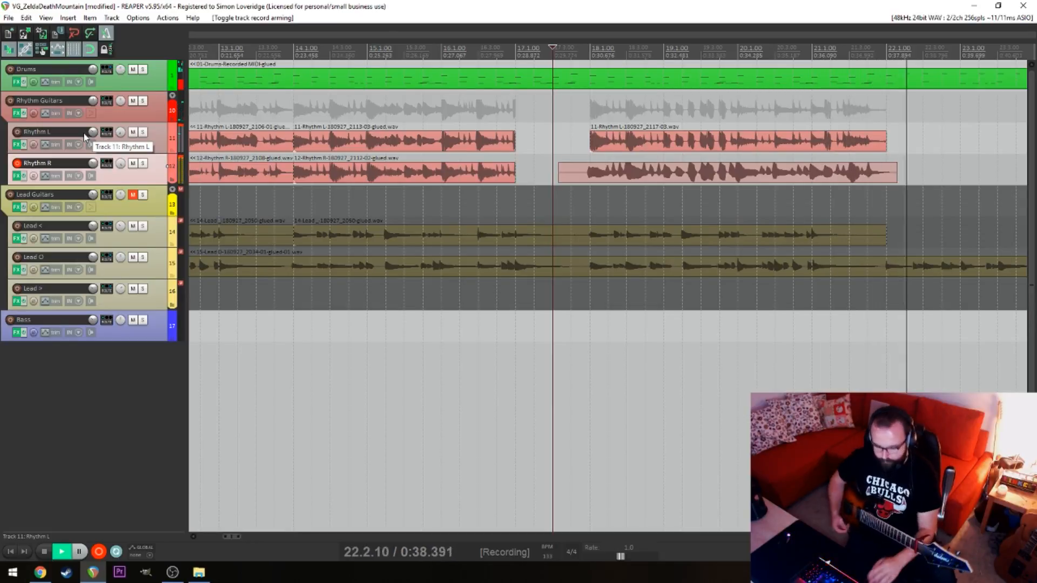
{"action": "key", "text": "space"}
Shift the new Rhythm R take slightly later to line up its hits with Rhythm L around 20.1.00
{"action": "left_click", "coordinate": [744, 212]}
{"action": "scroll", "coordinate": [743, 213], "scroll_direction": "up", "scroll_amount": 6}
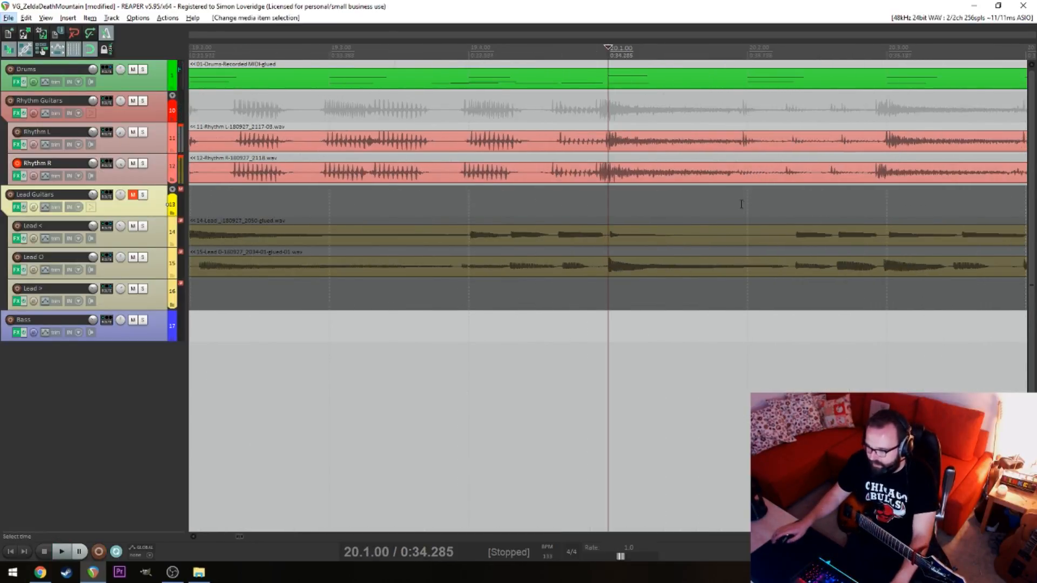
{"action": "left_click_drag", "start_coordinate": [796, 177], "coordinate": [815, 176]}
{"action": "scroll", "coordinate": [867, 232], "scroll_direction": "down", "scroll_amount": 6}
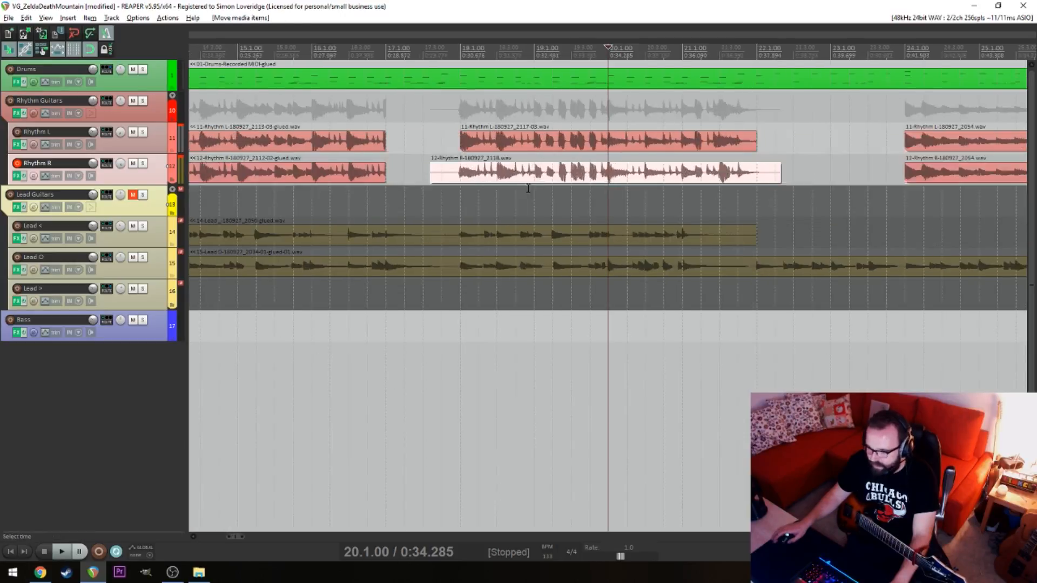
Split the new Rhythm R take at 18.1.00 and delete the lead-in before it
{"action": "key", "text": "alt"}
{"action": "left_click", "coordinate": [467, 173]}
{"action": "key", "text": "s"}
{"action": "left_click", "coordinate": [450, 177]}
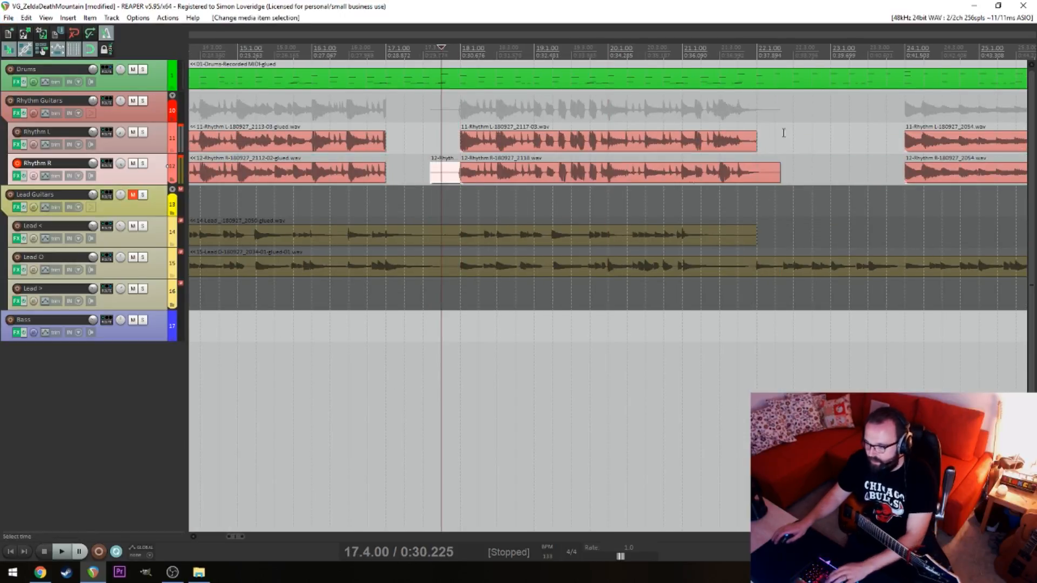
{"action": "key", "text": "Delete"}
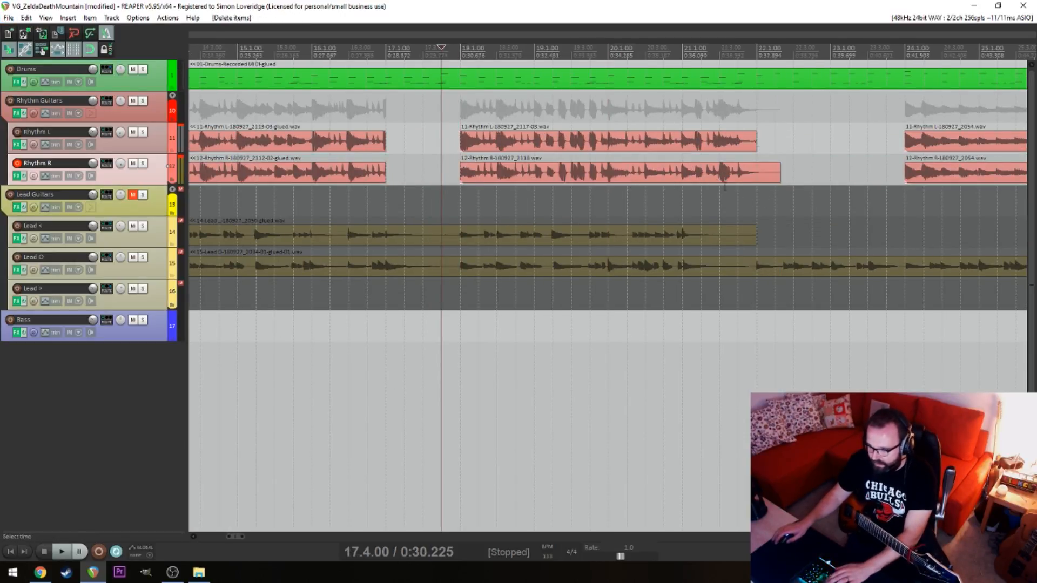
Play both rhythm takes from 21.1.00, and cut off the Rhythm R tail after 22.1.00
{"action": "left_click", "coordinate": [679, 189]}
{"action": "key", "text": "space"}
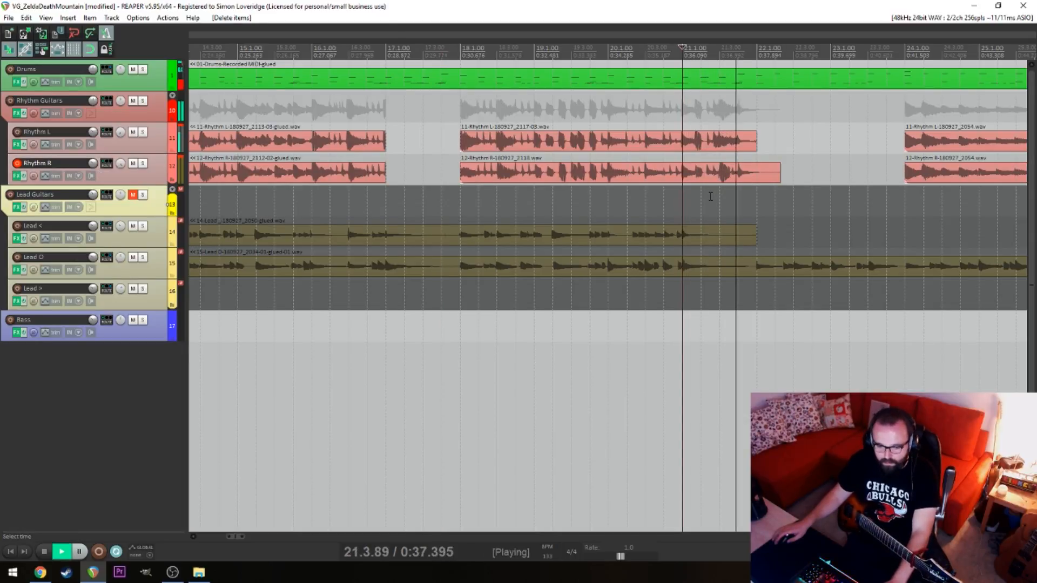
{"action": "key", "text": "space"}
{"action": "left_click", "coordinate": [769, 172]}
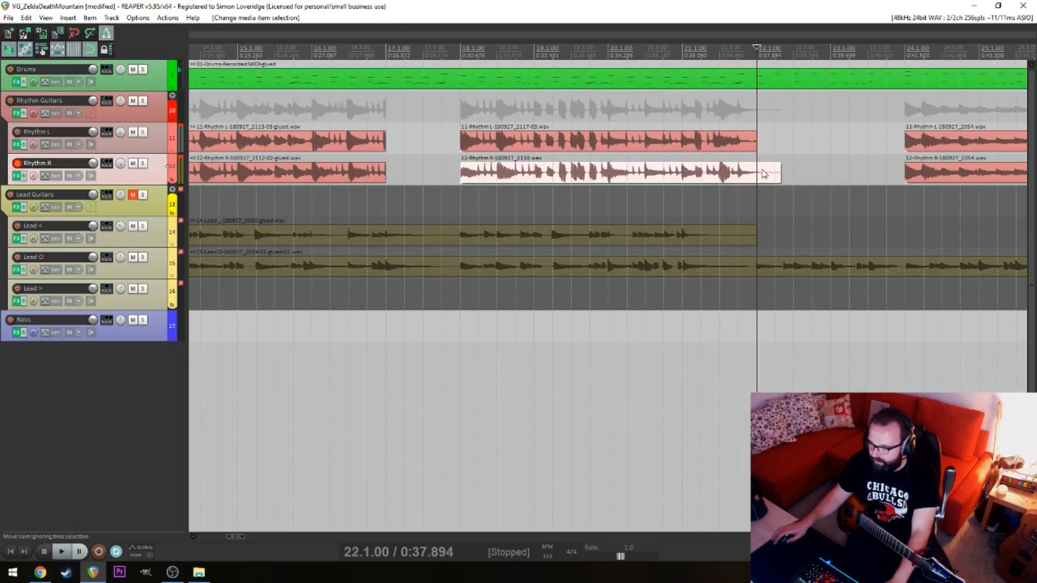
{"action": "key", "text": "s"}
{"action": "key", "text": "Delete"}
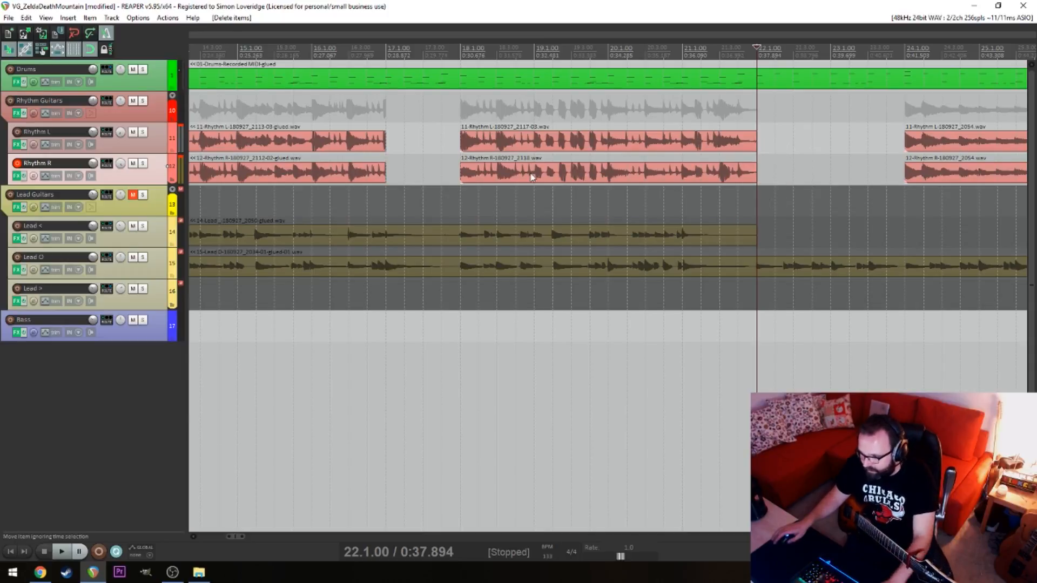
Extend the ends of the preceding Rhythm L and R items to 18.1.00 to meet the new takes
{"action": "left_click_drag", "start_coordinate": [433, 146], "coordinate": [461, 157]}
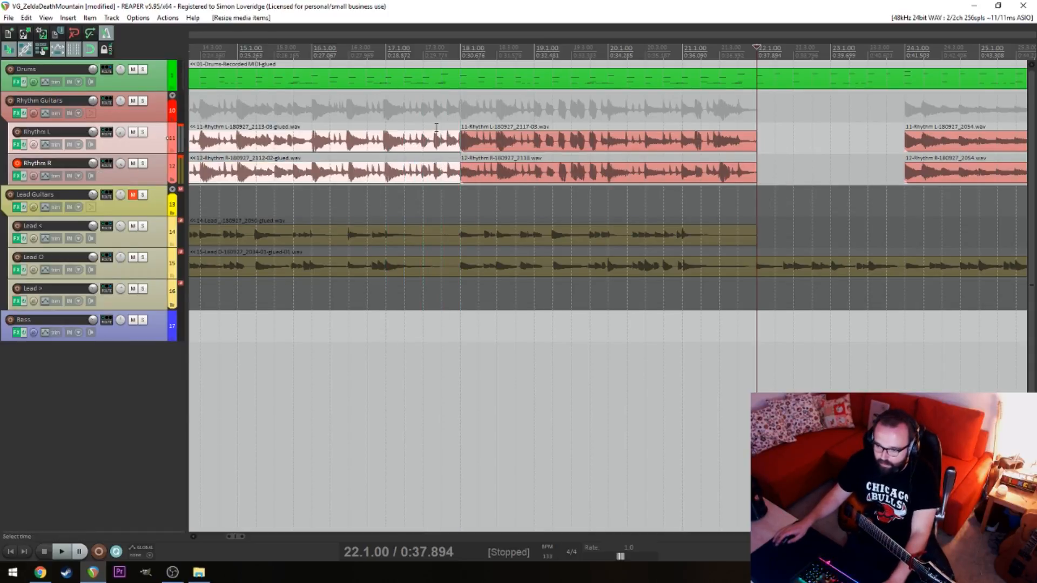
{"action": "left_click", "coordinate": [445, 155]}
{"action": "left_click", "coordinate": [296, 146]}
Play the joined rhythm guitars from 6.1.00 and again from 19.2.00 to check the newest takes
{"action": "scroll", "coordinate": [355, 151], "scroll_direction": "down", "scroll_amount": 5}
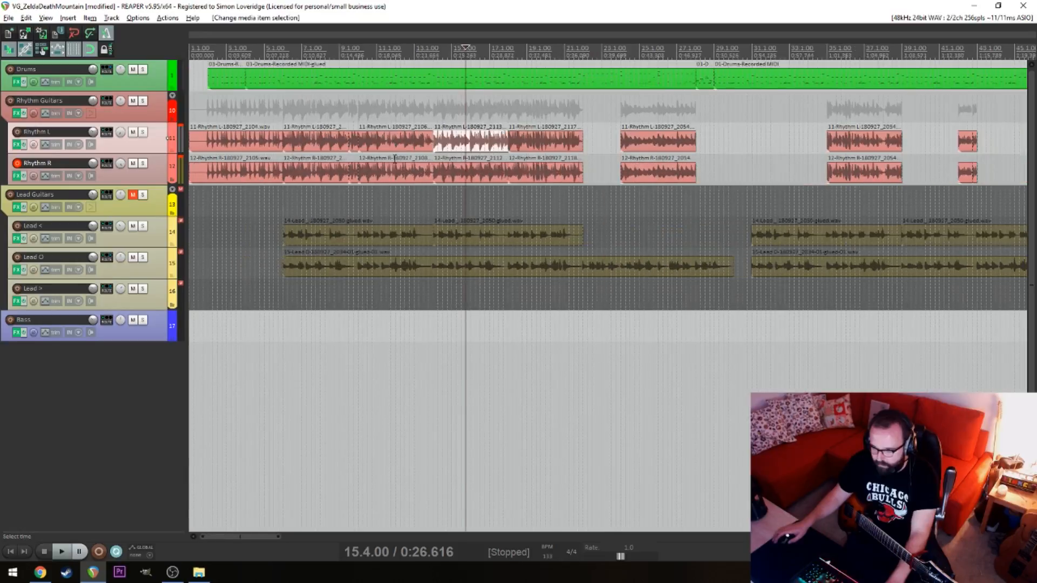
{"action": "key", "text": "alt"}
{"action": "left_click", "coordinate": [285, 192]}
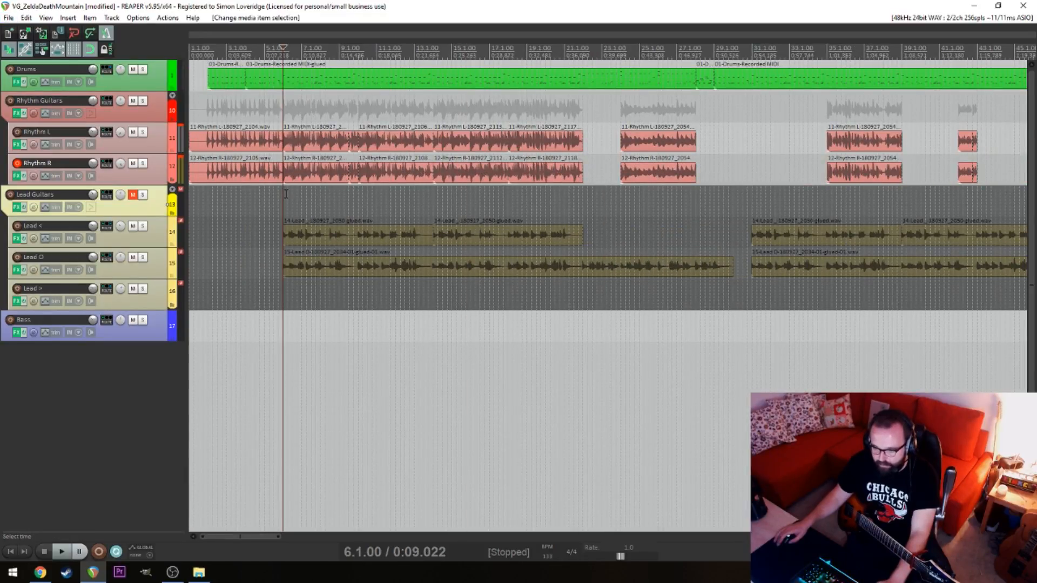
{"action": "key", "text": "space"}
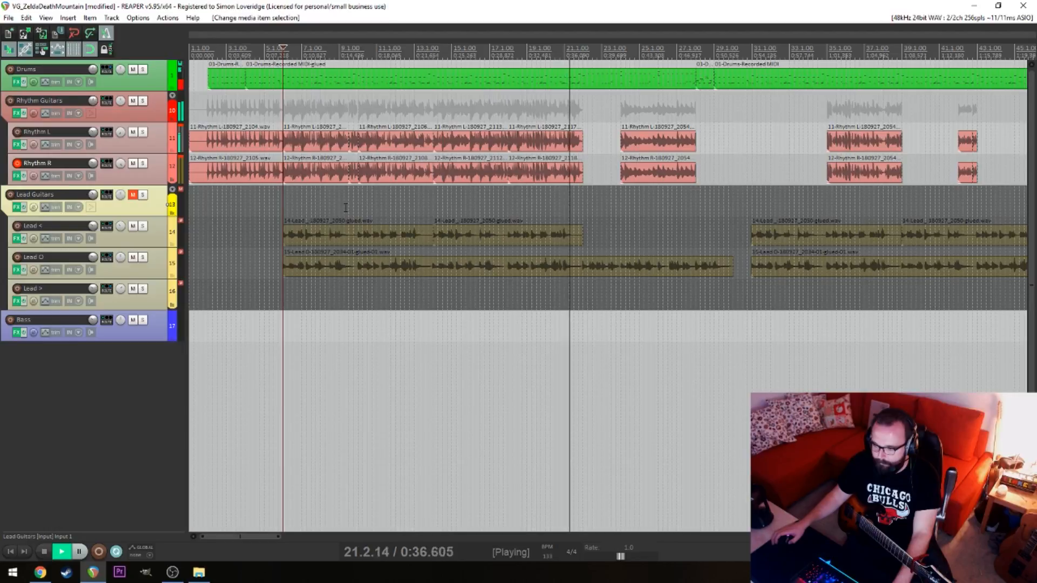
{"action": "key", "text": "space"}
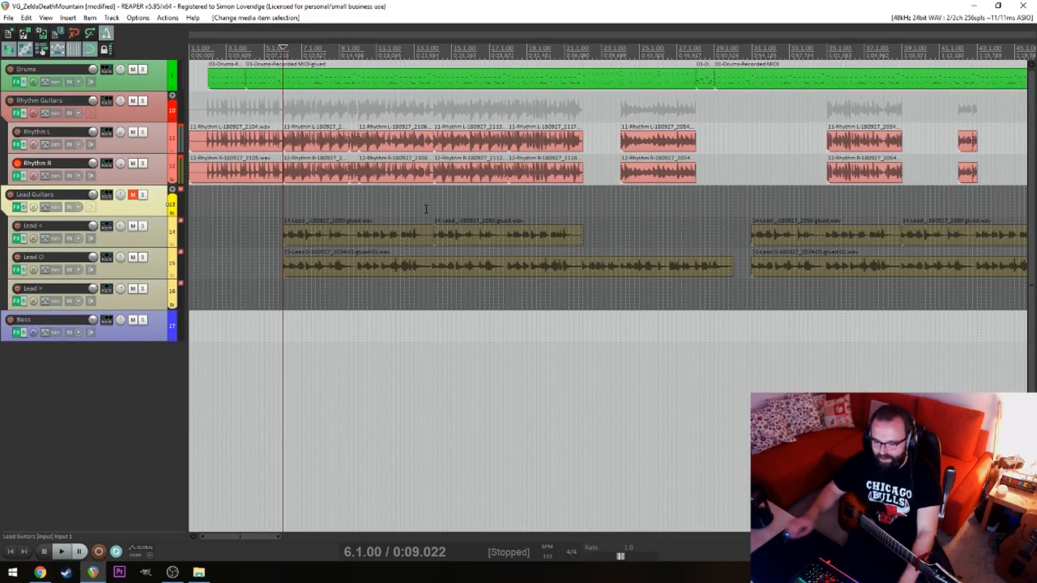
{"action": "left_click", "coordinate": [534, 207]}
{"action": "key", "text": "space"}
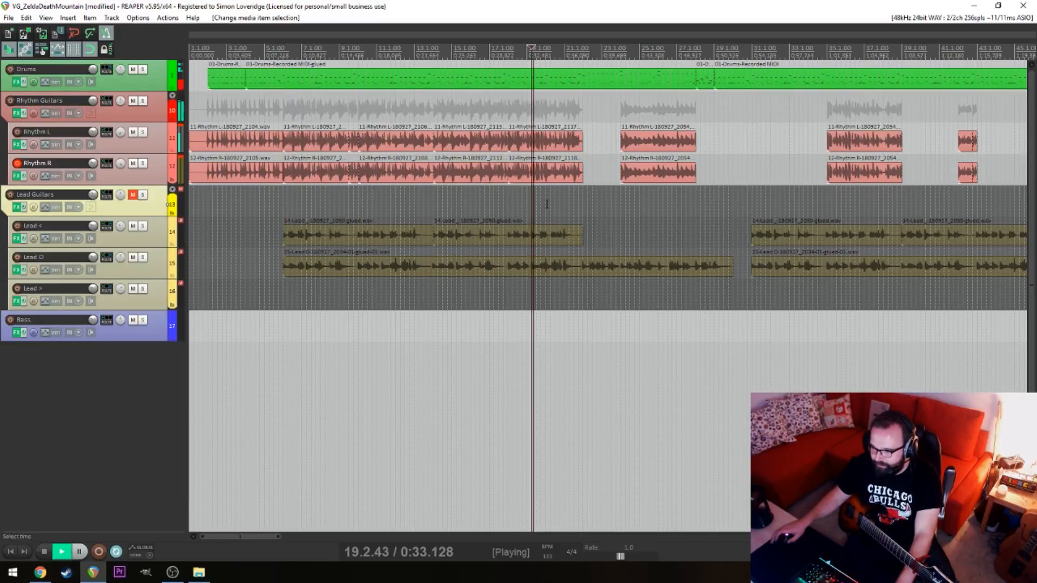
{"action": "scroll", "coordinate": [535, 207], "scroll_direction": "up", "scroll_amount": 4}
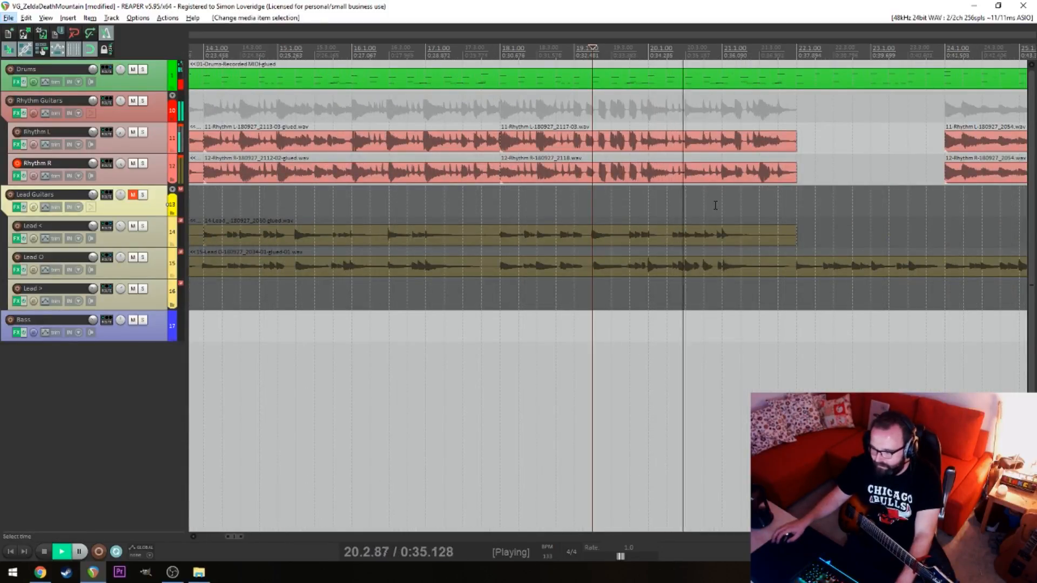
{"action": "left_click", "coordinate": [722, 141]}
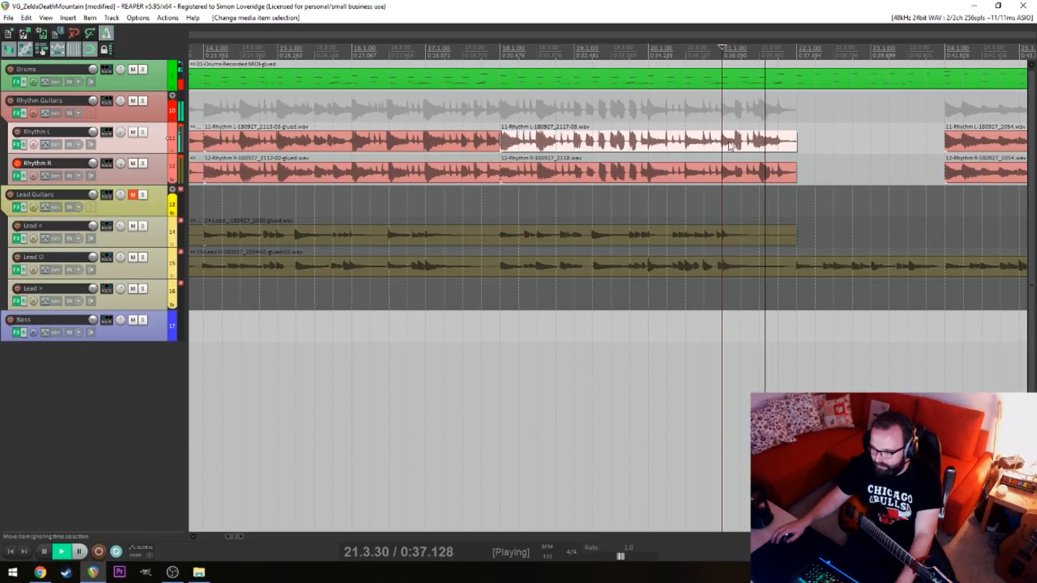
{"action": "key", "text": "space"}
{"action": "left_click", "coordinate": [668, 155]}
{"action": "left_click", "coordinate": [729, 149]}
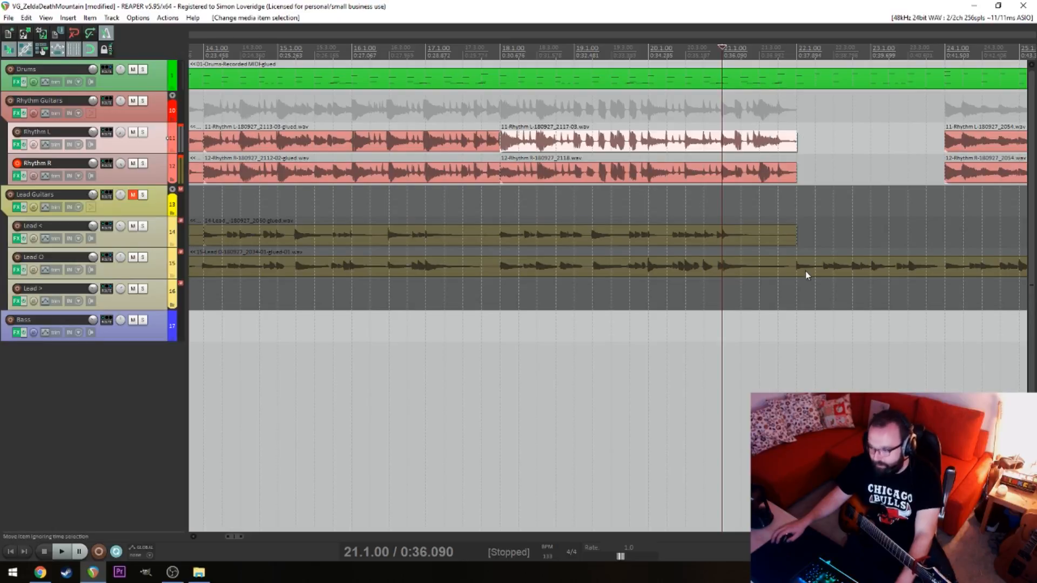
Split the newest Rhythm L and R takes at 20.1.00 and delete the parts after it
{"action": "left_click", "coordinate": [649, 142]}
{"action": "key", "text": "s"}
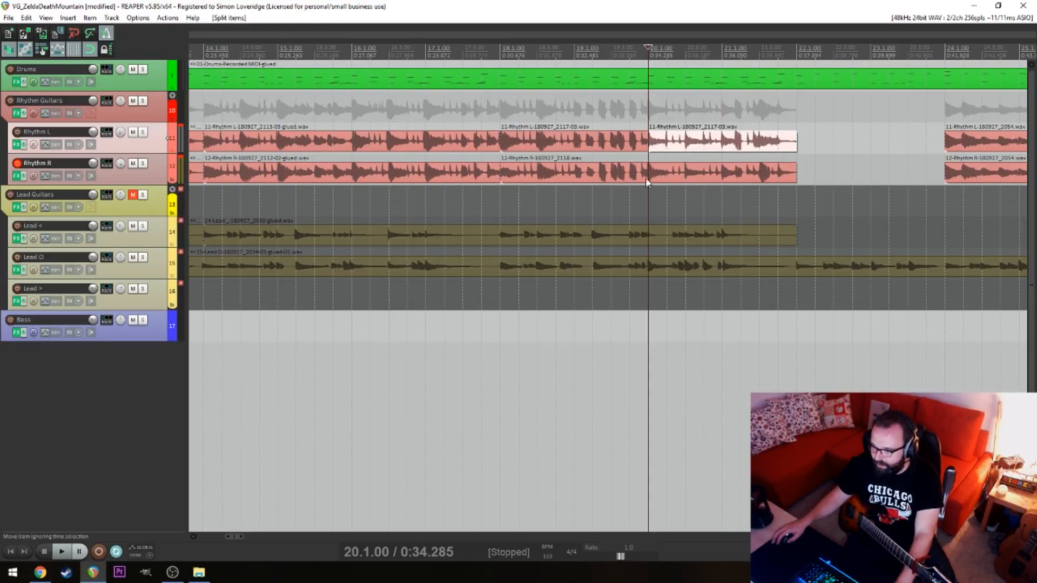
{"action": "left_click", "coordinate": [650, 175]}
{"action": "key", "text": "s"}
{"action": "left_click_drag", "start_coordinate": [699, 139], "coordinate": [718, 176]}
{"action": "key", "text": "Delete"}
Shorten the remaining Rhythm L and R items to end at 18.4.00, and play the empty section from 19.1.00
{"action": "left_click_drag", "start_coordinate": [664, 127], "coordinate": [558, 145]}
{"action": "left_click", "coordinate": [588, 150]}
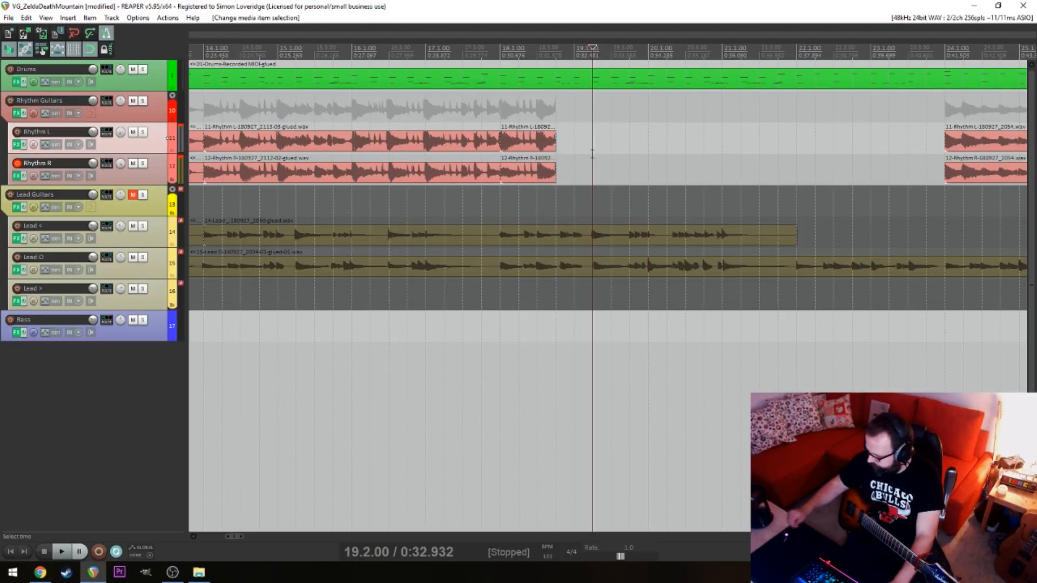
{"action": "left_click", "coordinate": [578, 155]}
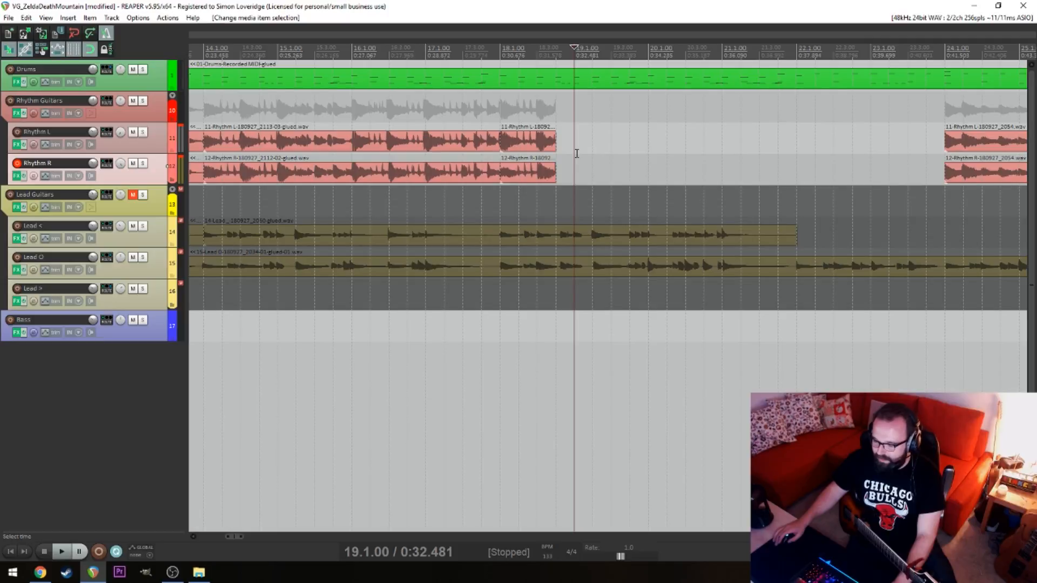
{"action": "left_click", "coordinate": [575, 125]}
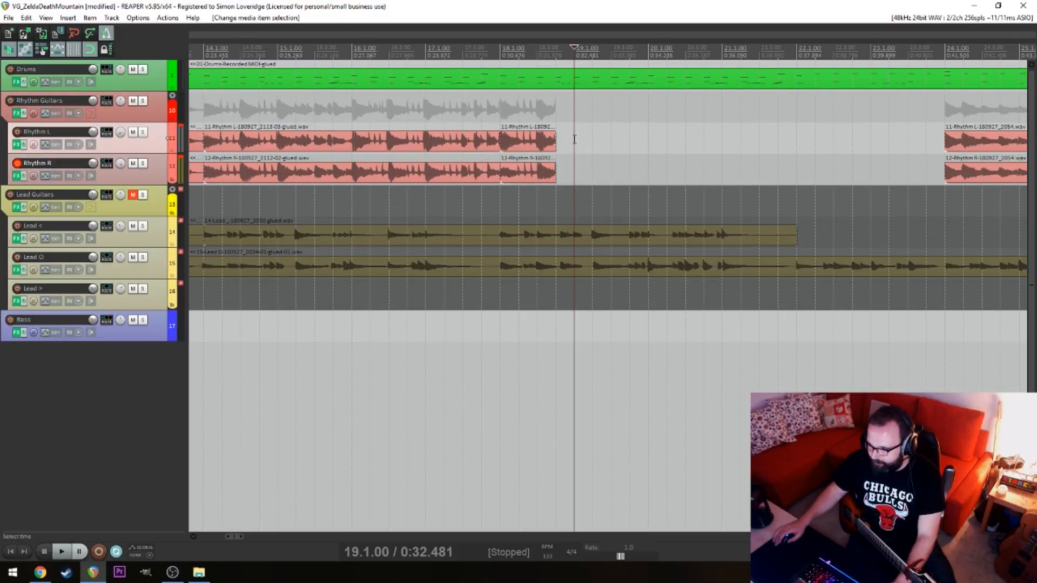
{"action": "key", "text": "space"}
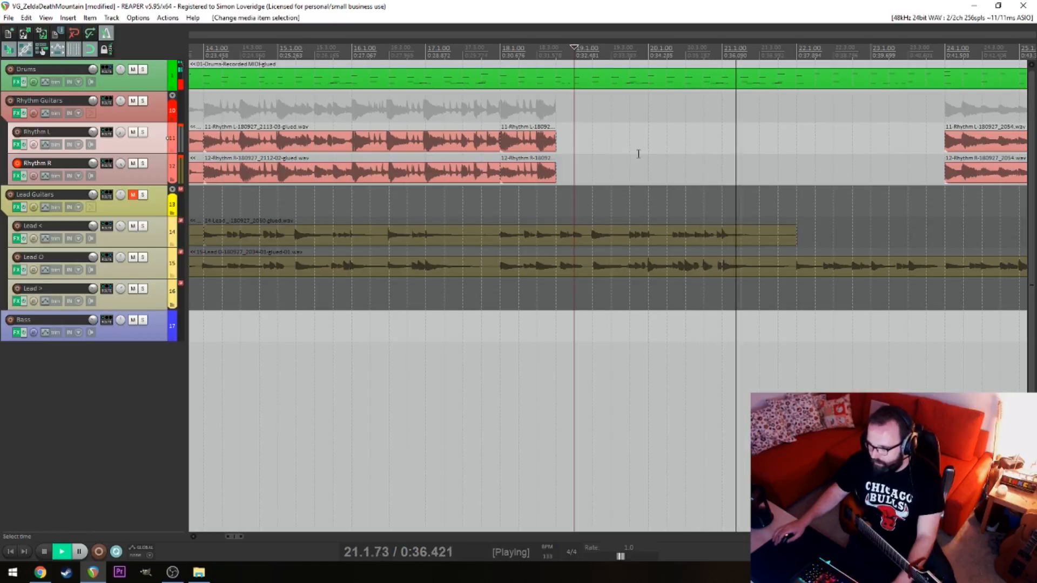
{"action": "key", "text": "space"}
{"action": "left_click", "coordinate": [646, 98]}
{"action": "left_click", "coordinate": [590, 148]}
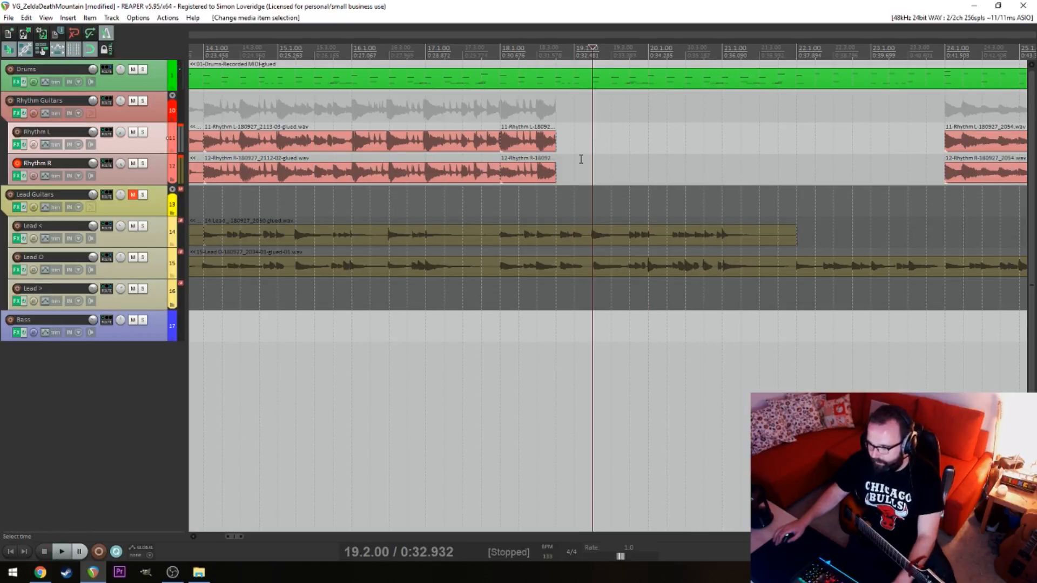
Record a new Rhythm R take from 19.1.00 to past 22.1.00
{"action": "left_click", "coordinate": [582, 159]}
{"action": "key", "text": "ctrl+r"}
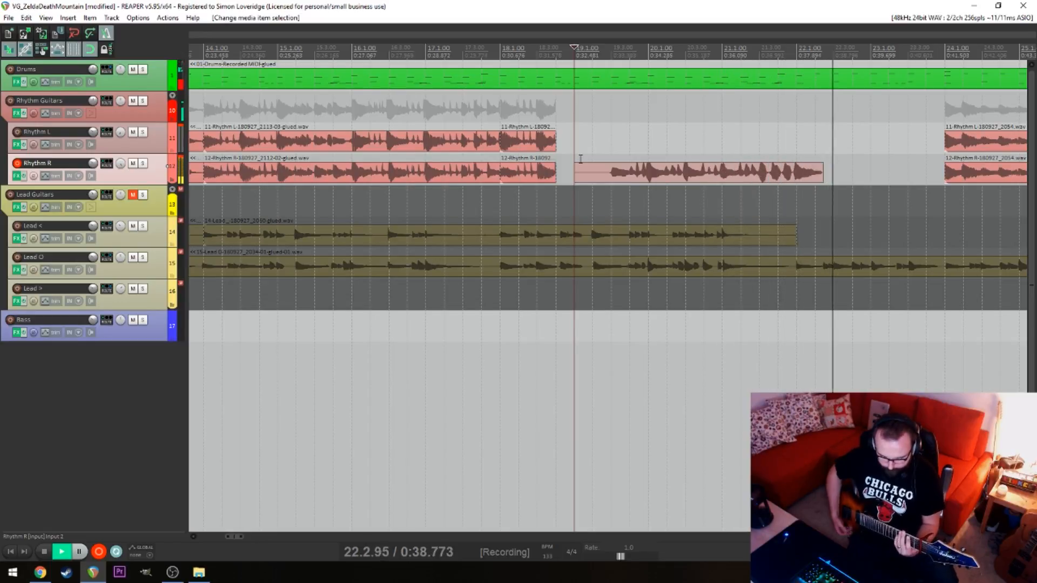
{"action": "key", "text": "space"}
Shift the new Rhythm R take slightly later so its hits line up with the grid around 21.3.00
{"action": "left_click", "coordinate": [778, 163]}
{"action": "scroll", "coordinate": [777, 159], "scroll_direction": "up", "scroll_amount": 5}
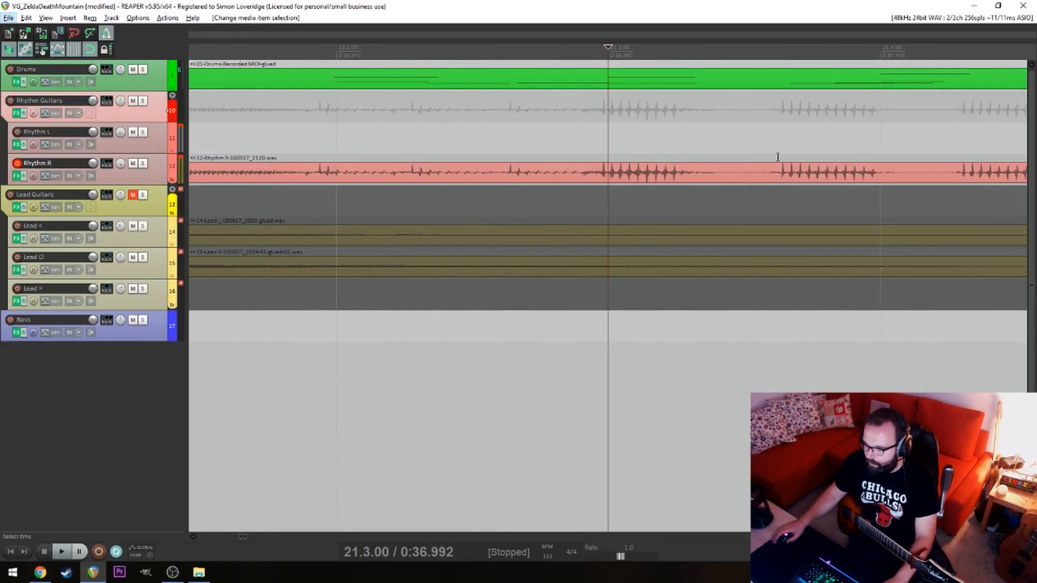
{"action": "left_click_drag", "start_coordinate": [795, 173], "coordinate": [818, 180]}
{"action": "scroll", "coordinate": [724, 179], "scroll_direction": "down", "scroll_amount": 5}
{"action": "key", "text": "alt+space"}
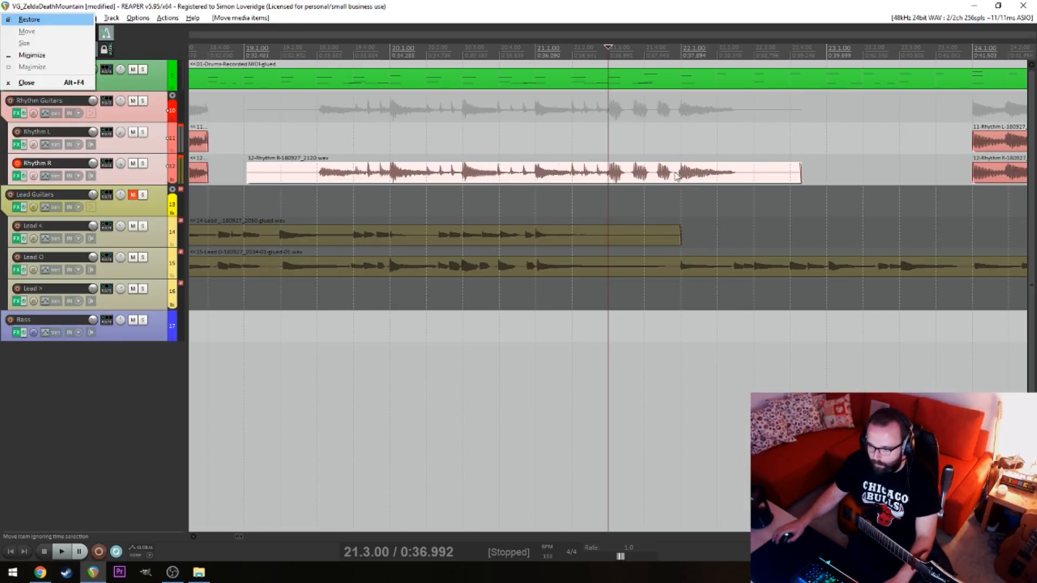
Split the new Rhythm R take at 22.1.00 and delete the tail after it
{"action": "left_click", "coordinate": [686, 177]}
{"action": "key", "text": "space"}
{"action": "key", "text": "s"}
{"action": "key", "text": "space"}
{"action": "key", "text": "Delete"}
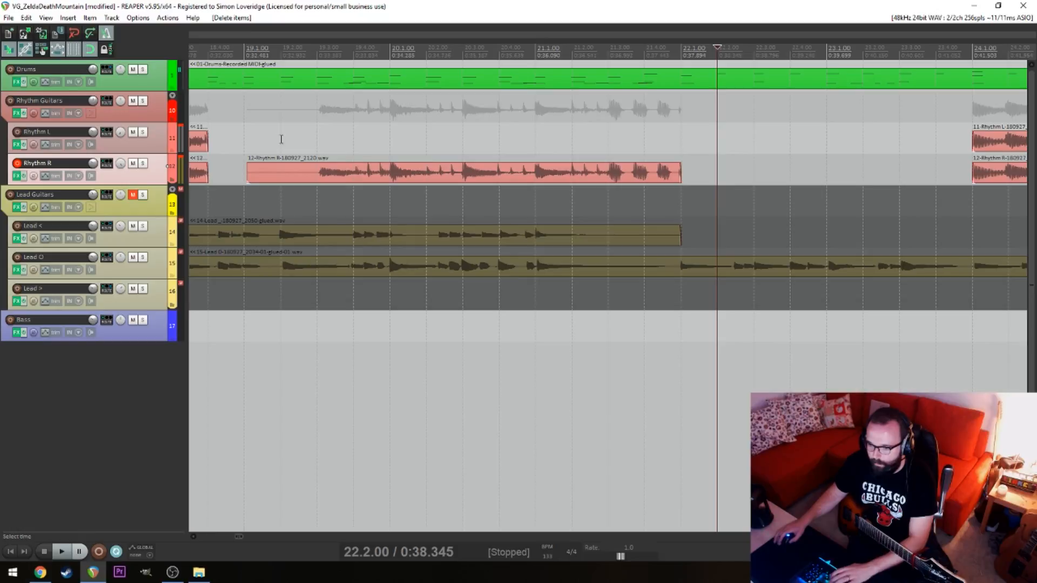
Play the new Rhythm R take from 19.3.00, split it at 20.1.00 and delete the lead-in
{"action": "left_click", "coordinate": [318, 141]}
{"action": "key", "text": "space"}
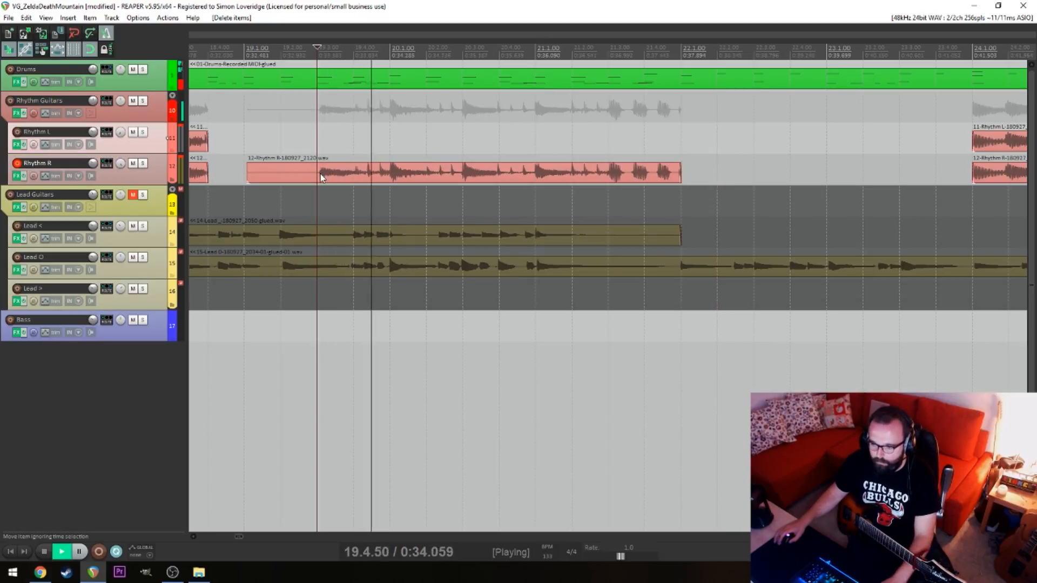
{"action": "key", "text": "space"}
{"action": "left_click", "coordinate": [382, 180]}
{"action": "key", "text": "s"}
{"action": "left_click", "coordinate": [375, 172]}
{"action": "key", "text": "Delete"}
Set the edit cursor to 19.1.00 and switch record arming from Rhythm R to Rhythm L
{"action": "left_click", "coordinate": [248, 137]}
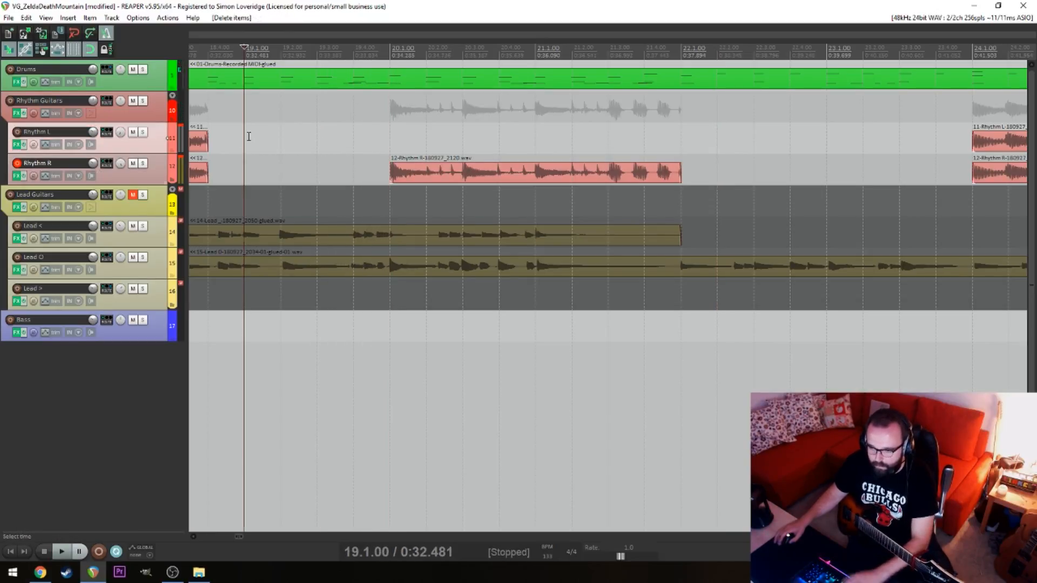
{"action": "left_click", "coordinate": [17, 163]}
{"action": "left_click", "coordinate": [17, 132]}
{"action": "key", "text": "ctrl+r"}
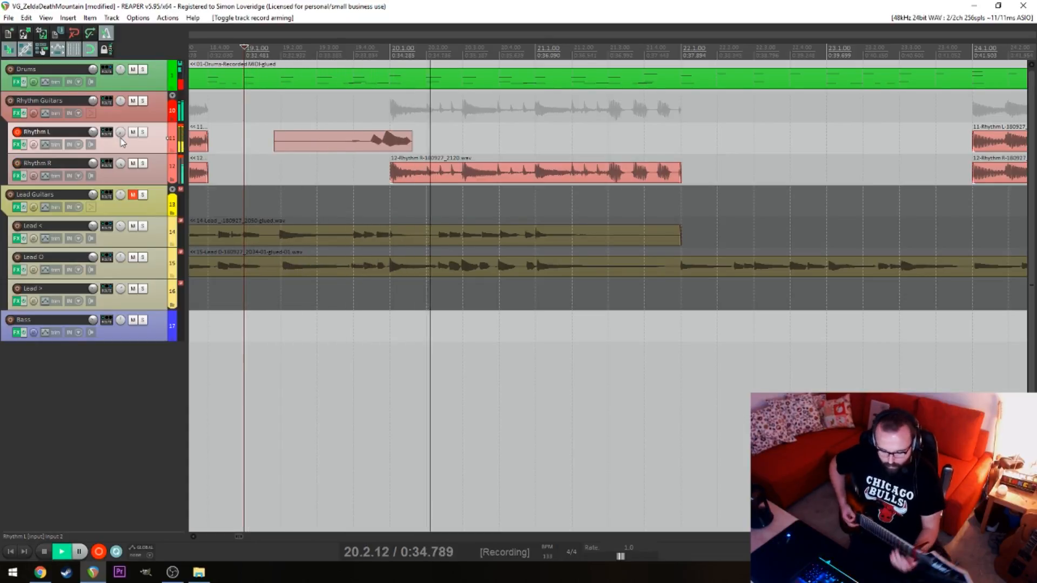
{"action": "key", "text": "space"}
{"action": "key", "text": "ctrl+z"}
Record a Rhythm L take from 19.1.00 and shift it slightly later to match Rhythm R around 20.4.00
{"action": "key", "text": "ctrl+r"}
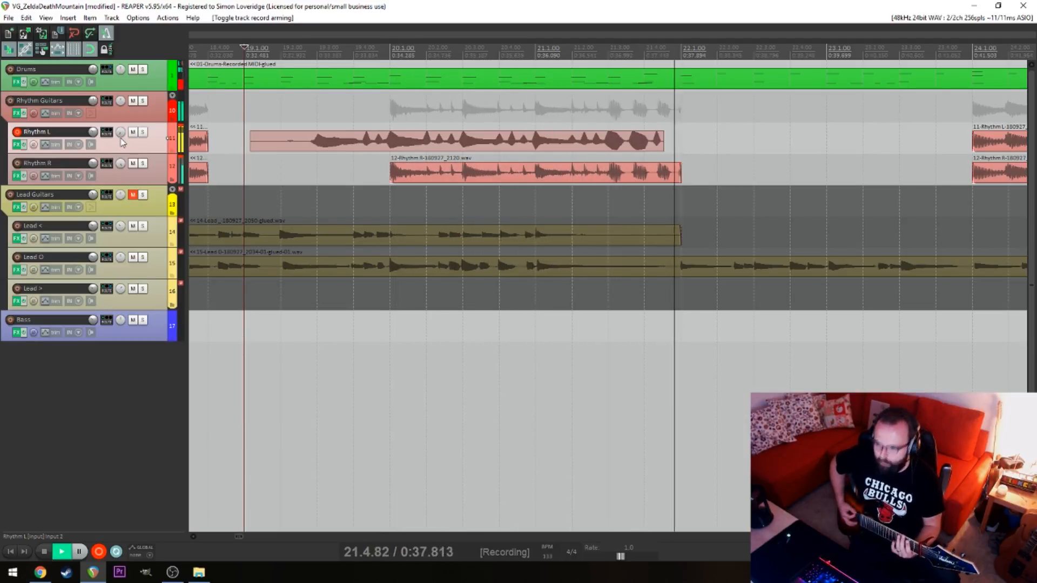
{"action": "key", "text": "space"}
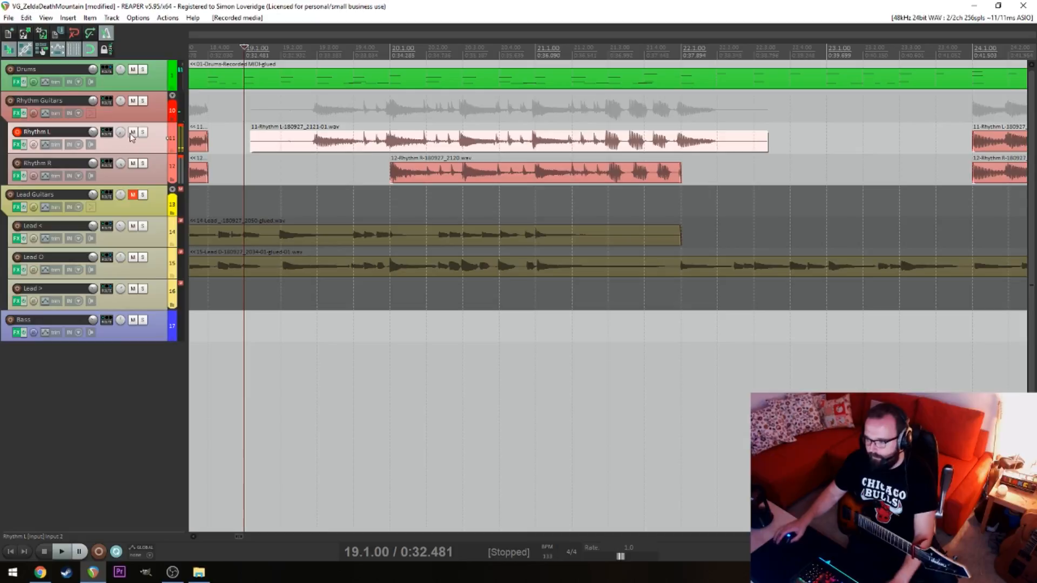
{"action": "left_click", "coordinate": [505, 154]}
{"action": "scroll", "coordinate": [504, 154], "scroll_direction": "up", "scroll_amount": 5}
{"action": "left_click_drag", "start_coordinate": [732, 143], "coordinate": [749, 148]}
{"action": "key", "text": "space"}
Split the new Rhythm L take at 20.1.00 and delete the lead-in before it
{"action": "scroll", "coordinate": [671, 155], "scroll_direction": "down", "scroll_amount": 5}
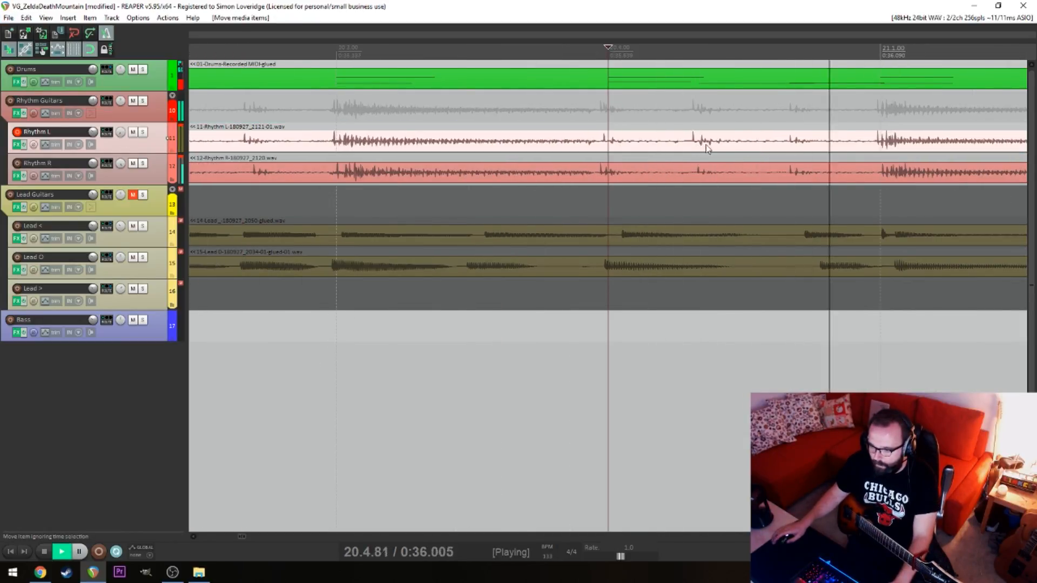
{"action": "key", "text": "alt+space"}
{"action": "left_click", "coordinate": [523, 142]}
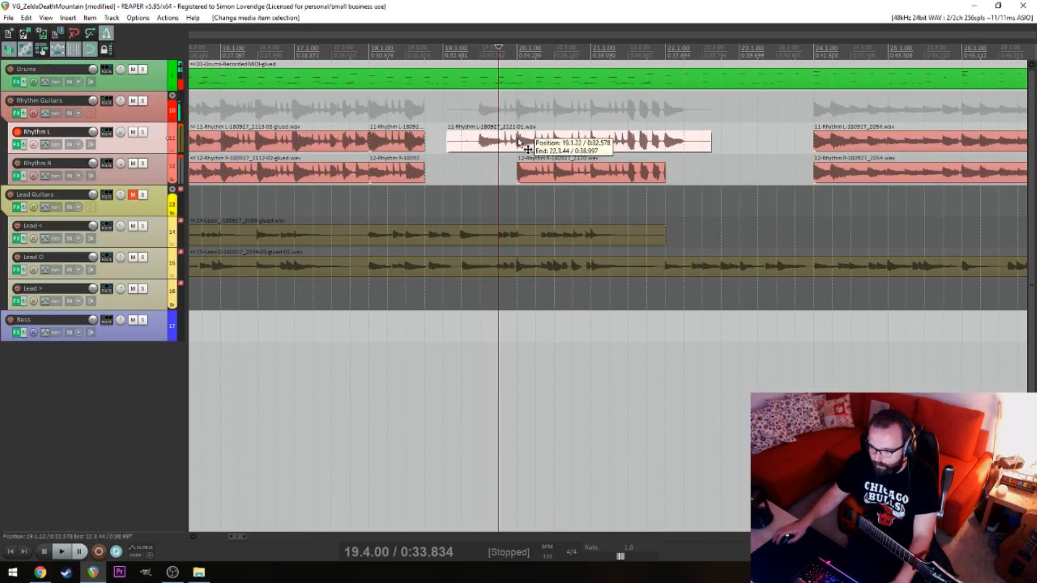
{"action": "key", "text": "s"}
{"action": "key", "text": "Delete"}
Extend the preceding Rhythm L and R items to 20.1.00 and play across the join from 19.1.00
{"action": "left_click_drag", "start_coordinate": [439, 138], "coordinate": [517, 141]}
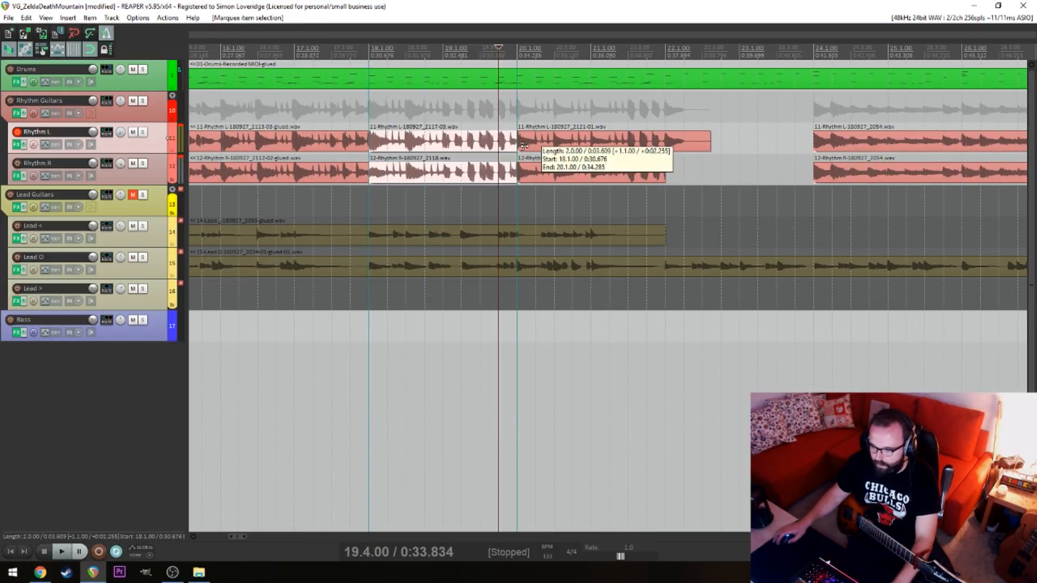
{"action": "key", "text": "space"}
{"action": "left_click", "coordinate": [443, 133]}
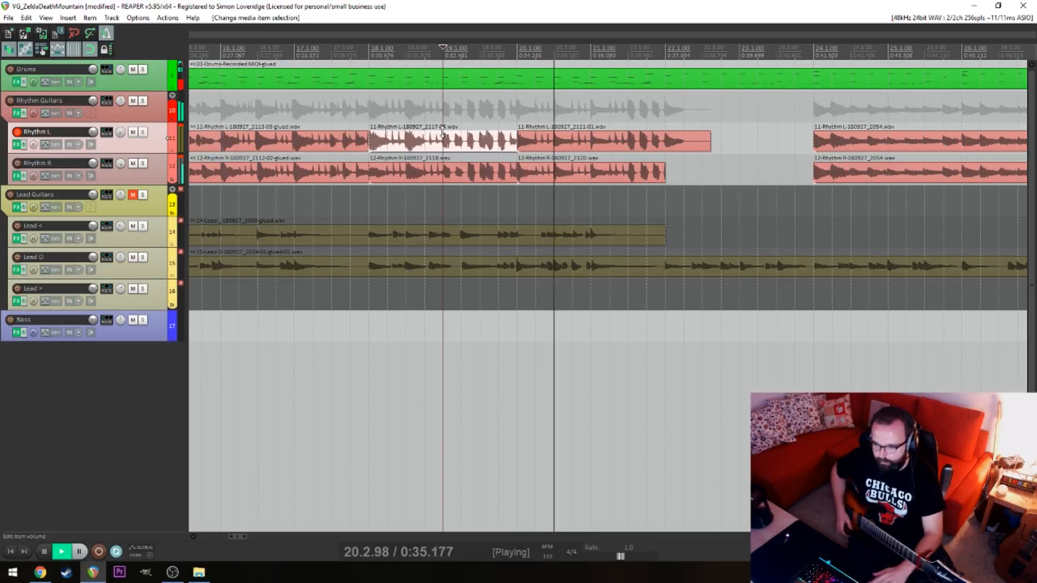
{"action": "left_click", "coordinate": [442, 132]}
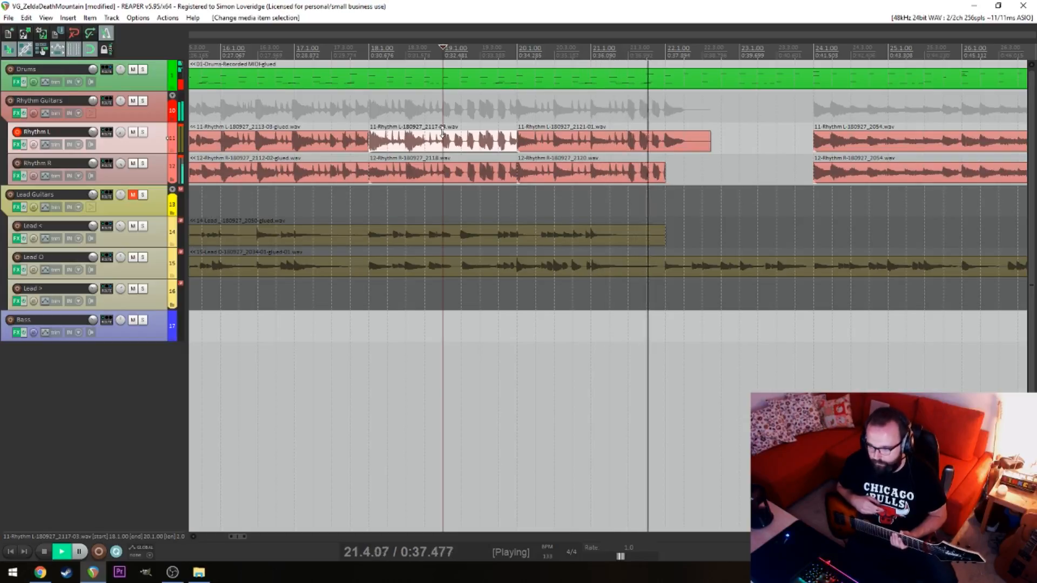
{"action": "key", "text": "space"}
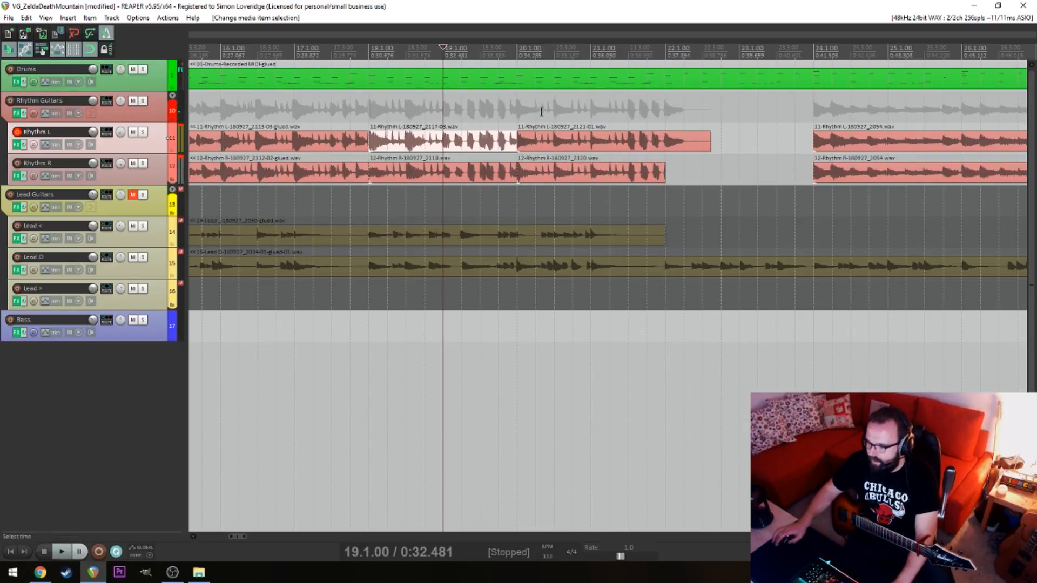
Split the new Rhythm L take at 22.1.00 and delete the tail after it
{"action": "left_click", "coordinate": [662, 139]}
{"action": "key", "text": "s"}
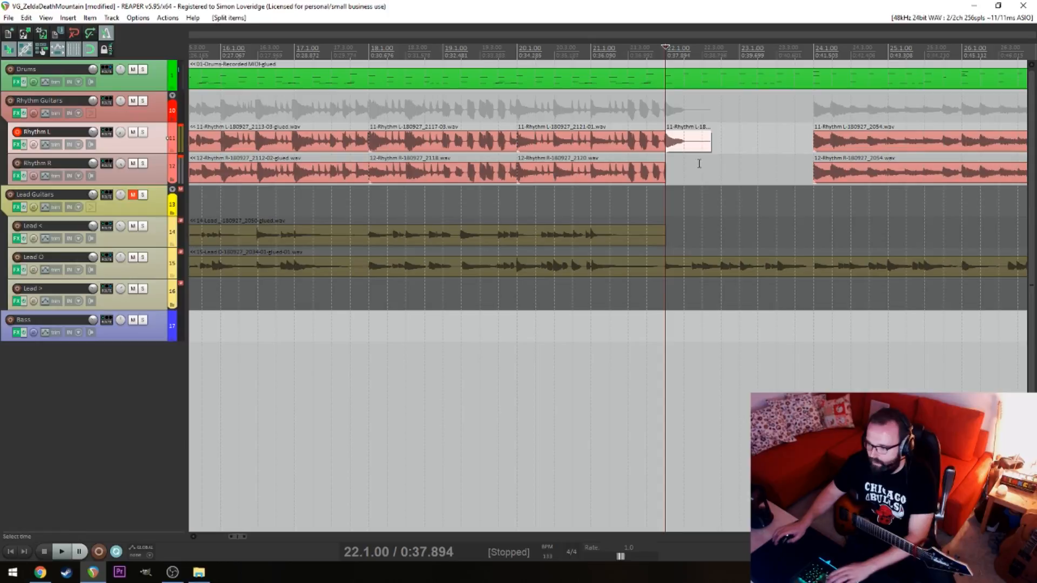
{"action": "key", "text": "Delete"}
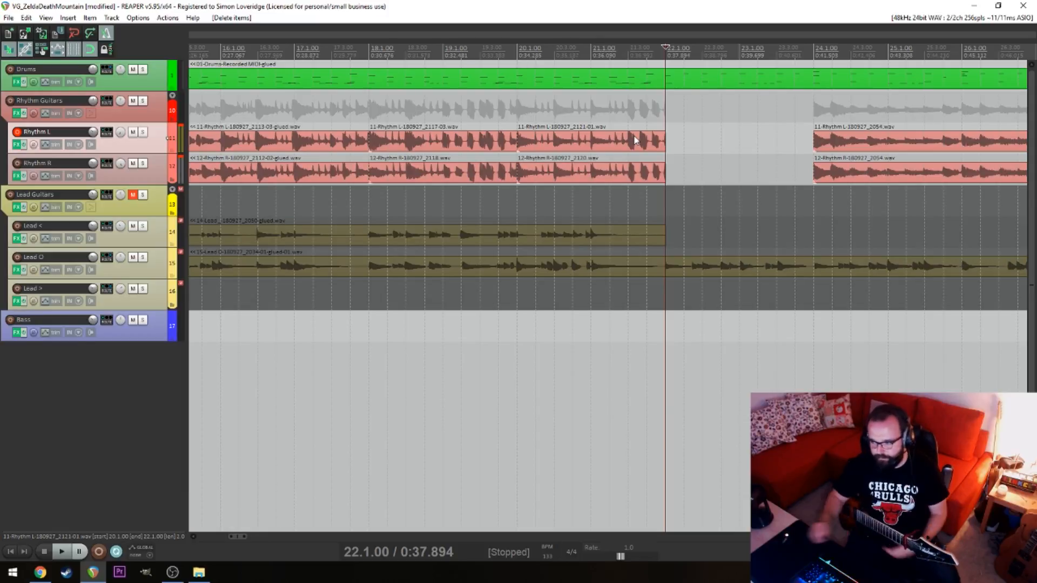
Open the recorded drum part in the MIDI editor, play it from 21.4.00 and examine the notes in bars 22 to 27
{"action": "double_click", "coordinate": [639, 75]}
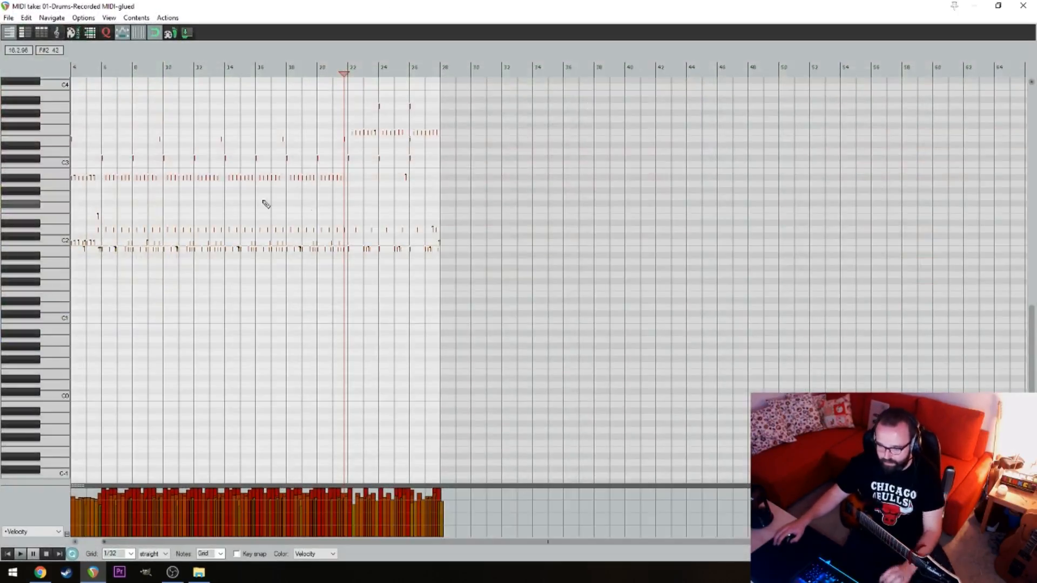
{"action": "scroll", "coordinate": [404, 265], "scroll_direction": "up", "scroll_amount": 3}
{"action": "scroll", "coordinate": [405, 265], "scroll_direction": "up", "scroll_amount": 2}
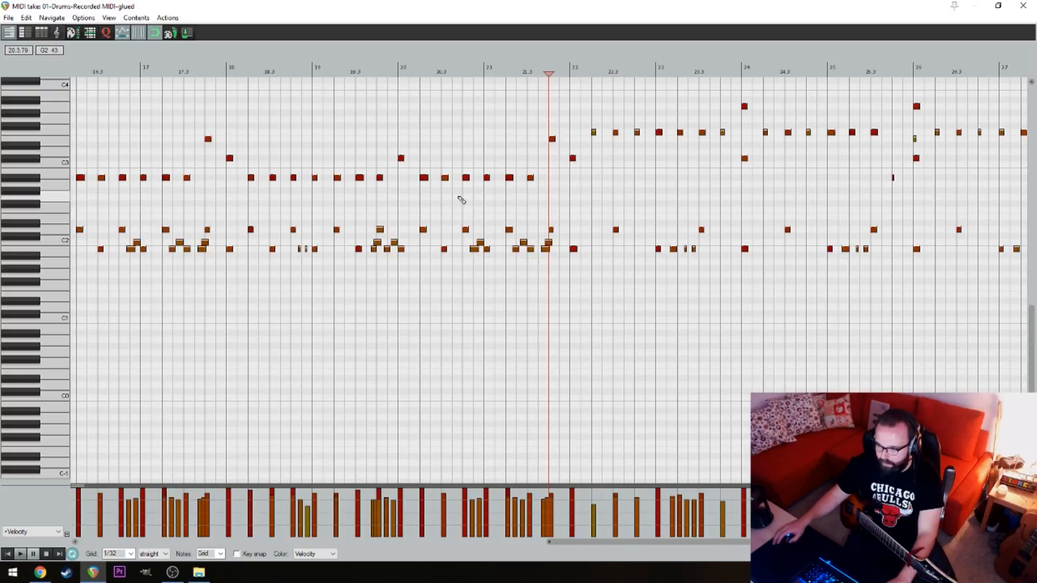
{"action": "key", "text": "space"}
{"action": "left_click_drag", "start_coordinate": [725, 314], "coordinate": [571, 310]}
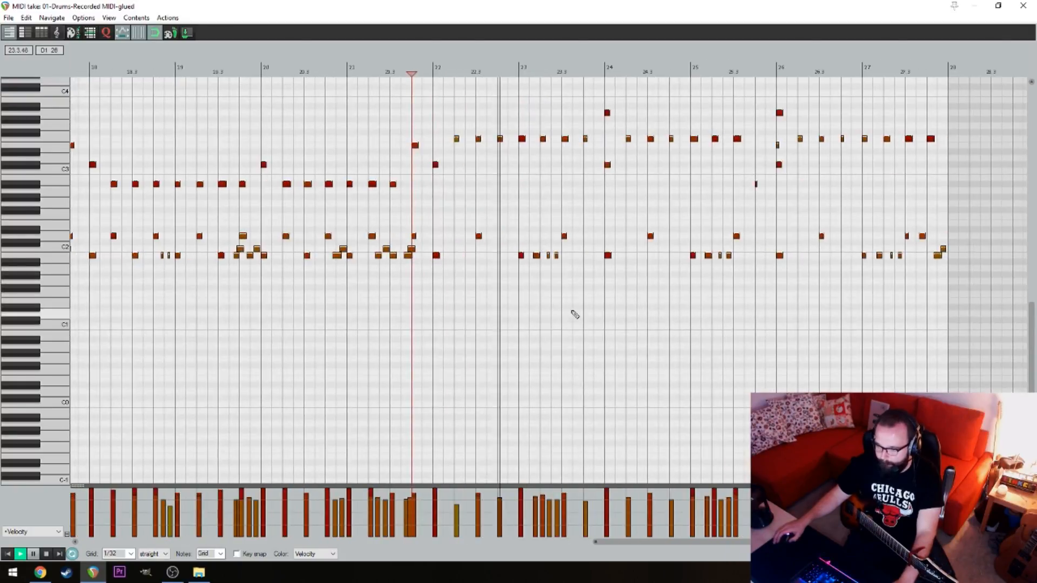
{"action": "scroll", "coordinate": [649, 238], "scroll_direction": "up", "scroll_amount": 3}
{"action": "left_click_drag", "start_coordinate": [752, 177], "coordinate": [560, 273]}
{"action": "left_click_drag", "start_coordinate": [659, 150], "coordinate": [470, 137]}
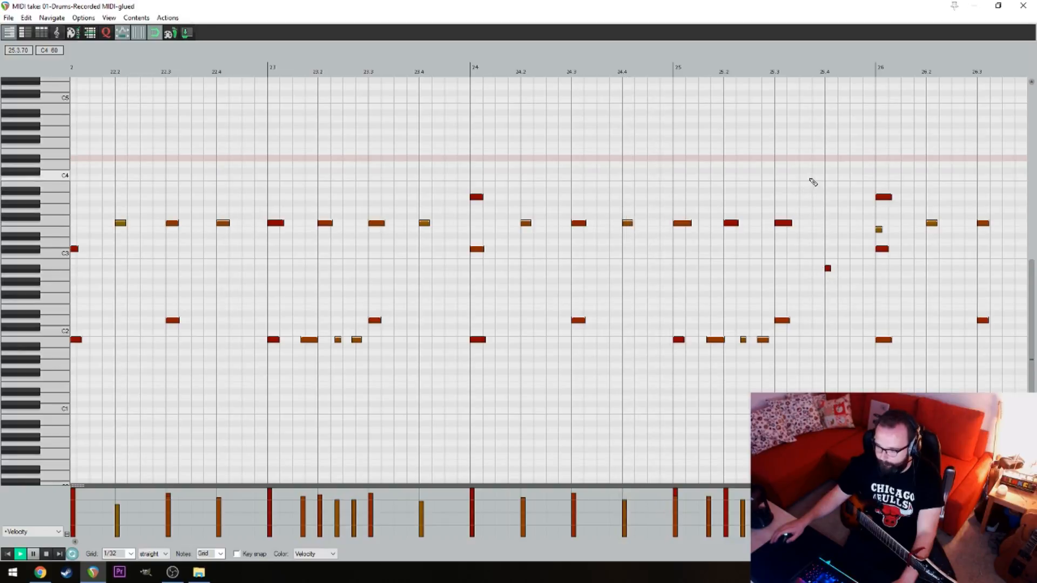
{"action": "left_click_drag", "start_coordinate": [826, 171], "coordinate": [712, 174]}
{"action": "key", "text": "space"}
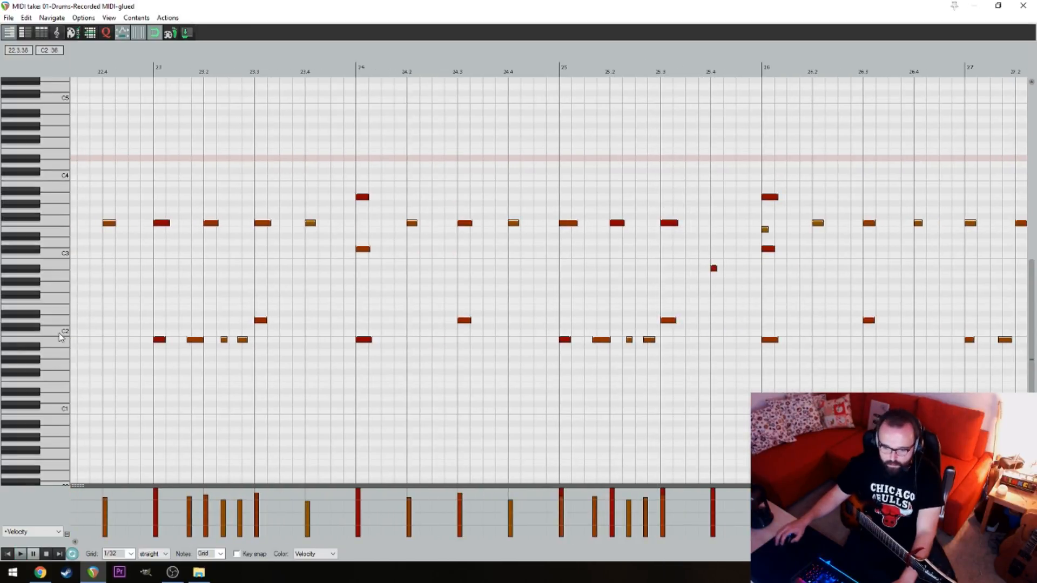
Try adding four rapid kick notes leading up to 22.3 in the drum part, undo them and close the MIDI editor
{"action": "scroll", "coordinate": [514, 222], "scroll_direction": "down", "scroll_amount": 5}
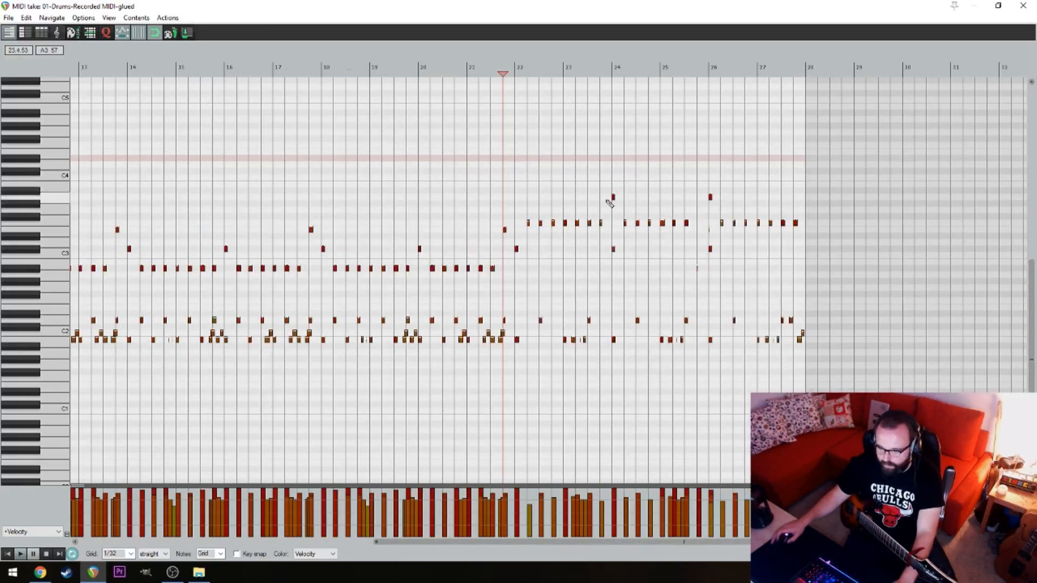
{"action": "scroll", "coordinate": [553, 344], "scroll_direction": "up", "scroll_amount": 4}
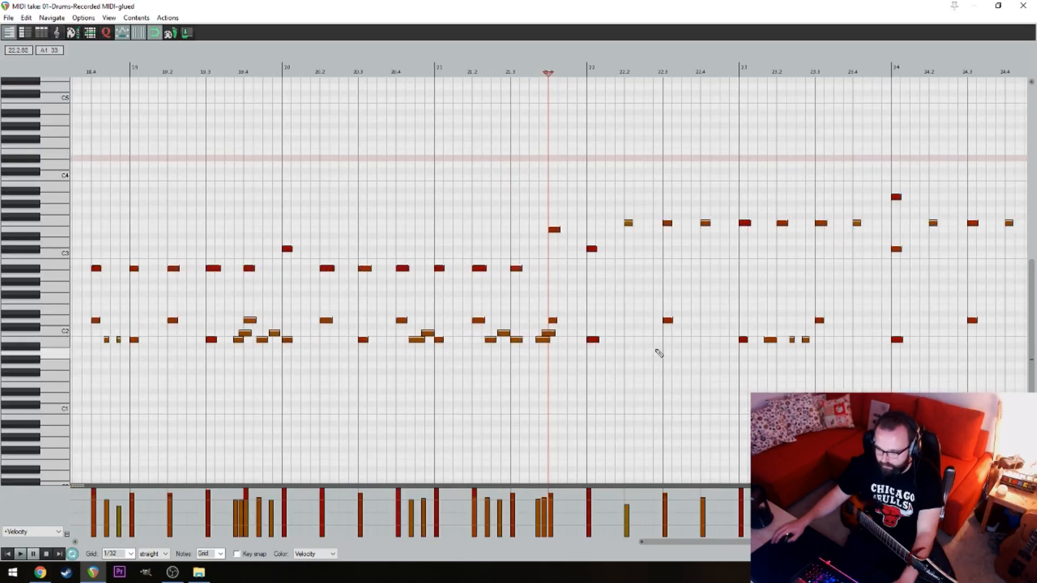
{"action": "left_click", "coordinate": [641, 340]}
{"action": "left_click", "coordinate": [650, 340]}
{"action": "left_click", "coordinate": [660, 340]}
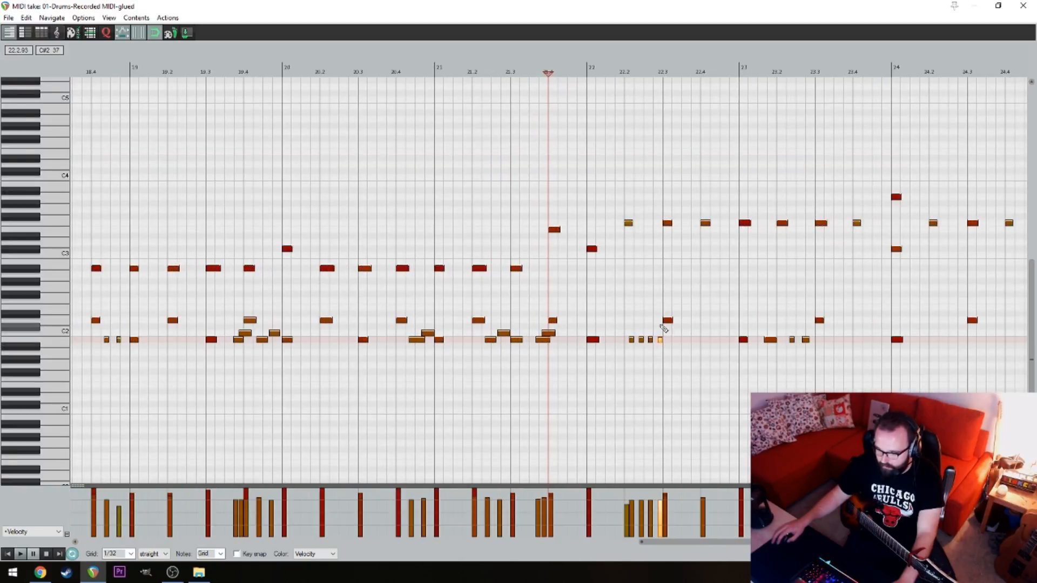
{"action": "left_click", "coordinate": [650, 313]}
{"action": "left_click", "coordinate": [674, 294]}
{"action": "left_click", "coordinate": [760, 275]}
{"action": "left_click", "coordinate": [765, 242]}
{"action": "key", "text": "ctrl+z"}
{"action": "key", "text": "ctrl+z"}
{"action": "key", "text": "ctrl+z"}
{"action": "key", "text": "ctrl+z"}
{"action": "key", "text": "ctrl+z"}
{"action": "key", "text": "ctrl+z"}
{"action": "key", "text": "ctrl+z"}
{"action": "key", "text": "ctrl+z"}
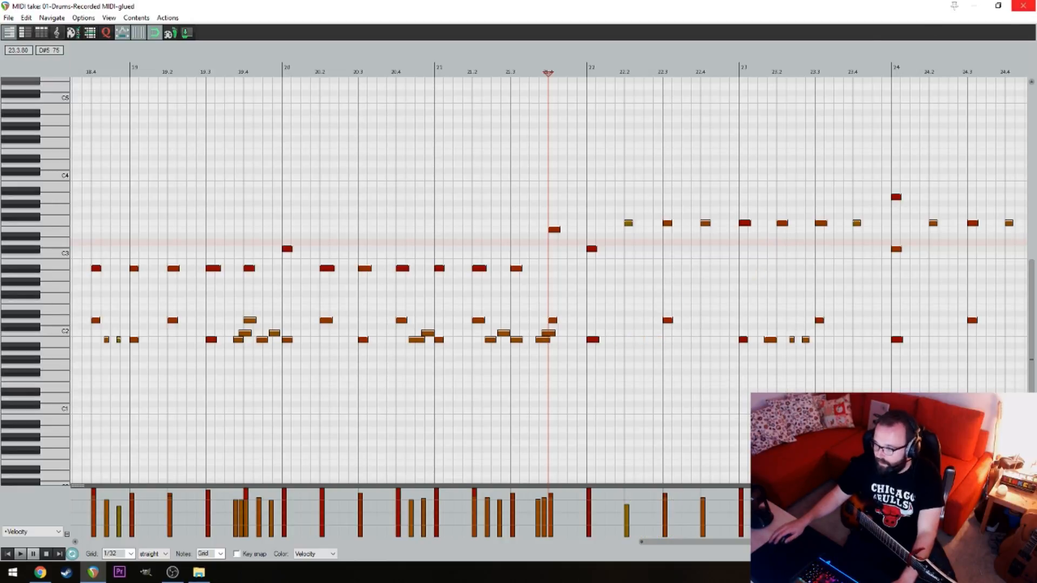
{"action": "left_click", "coordinate": [1023, 6]}
Play the end of the double-tracked rhythm section with drums from 21.1.00
{"action": "left_click", "coordinate": [10, 69]}
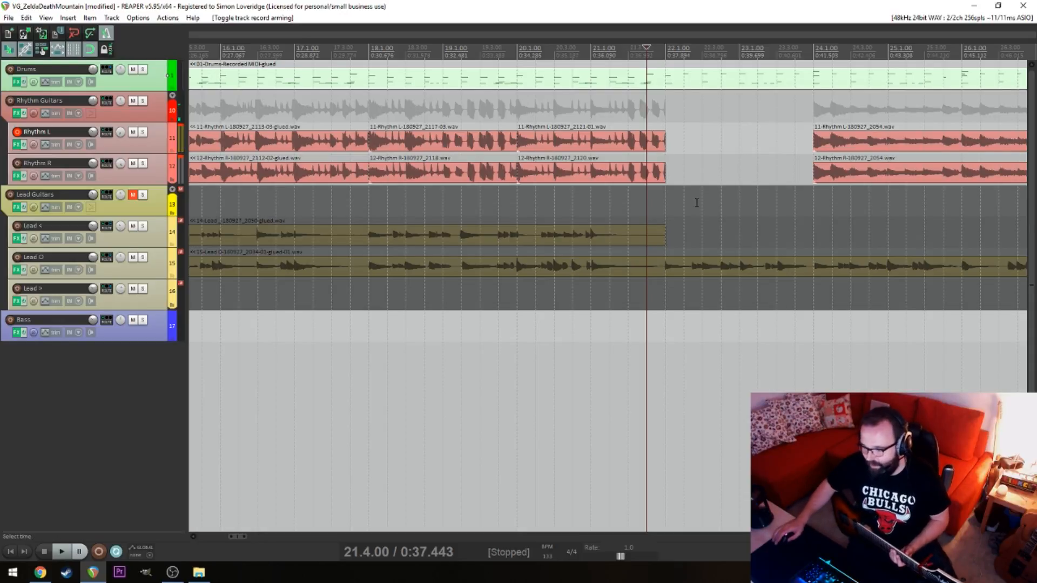
{"action": "left_click", "coordinate": [664, 203]}
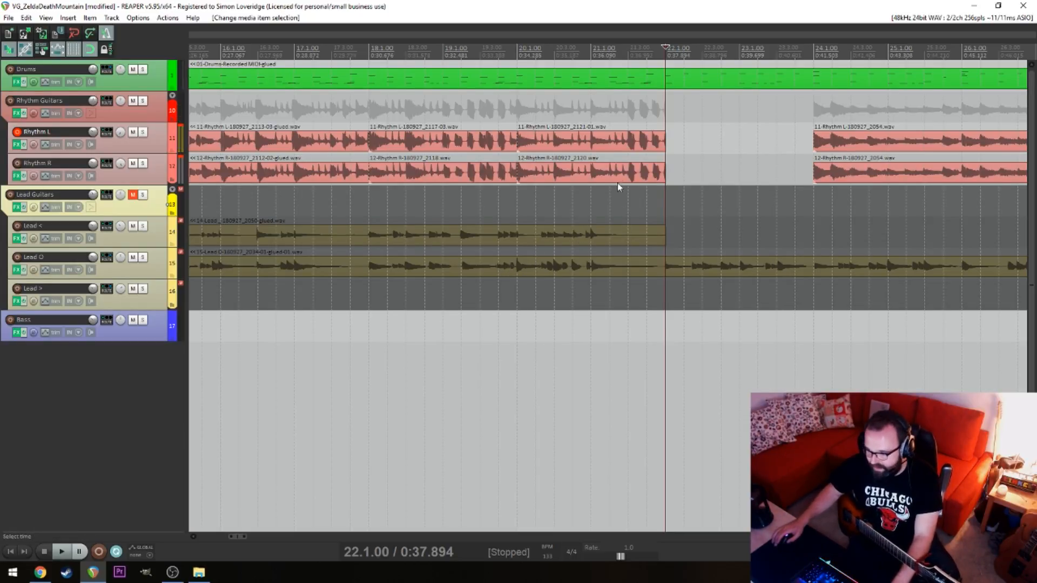
{"action": "left_click", "coordinate": [590, 204]}
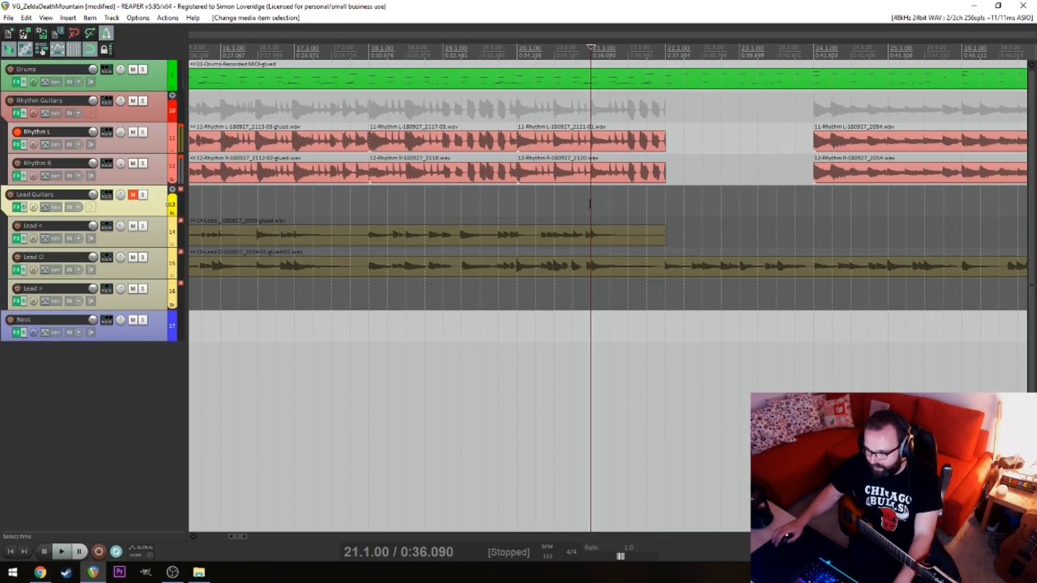
{"action": "key", "text": "space"}
{"action": "key", "text": "space"}
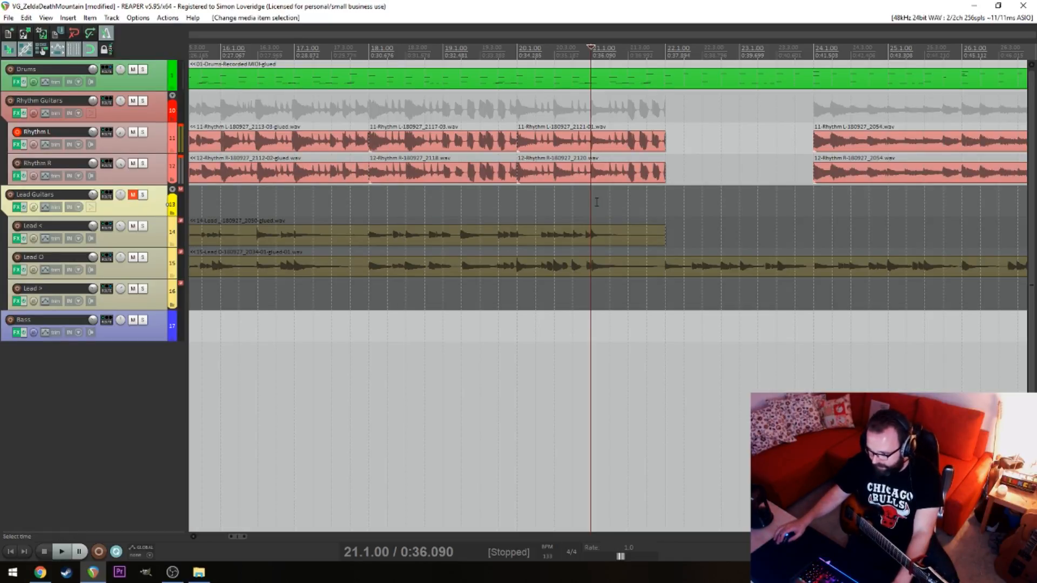
{"action": "key", "text": "space"}
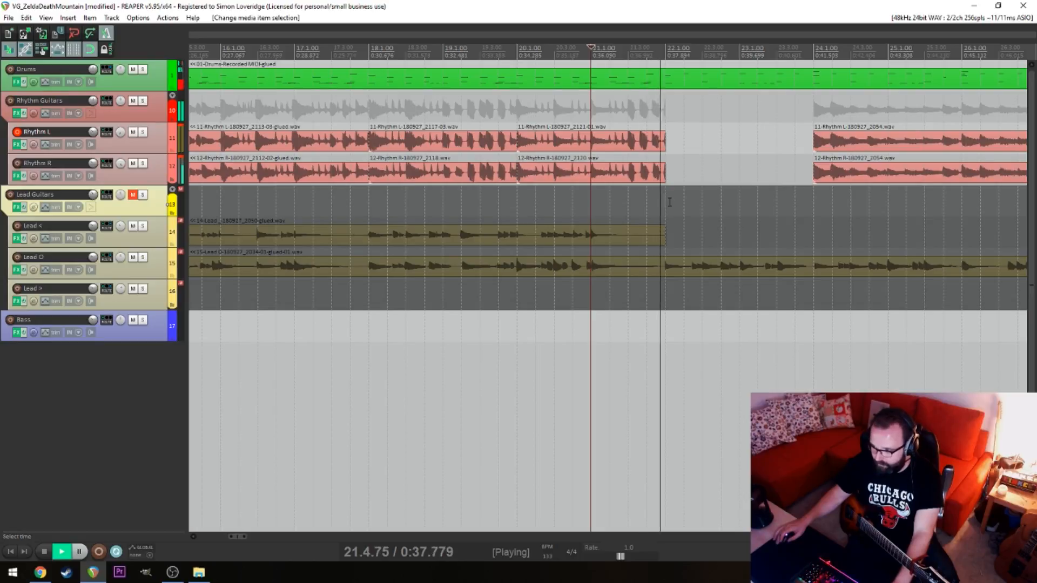
{"action": "key", "text": "space"}
Place the edit cursor at 5.3.00 and unmute the Lead Guitars folder
{"action": "scroll", "coordinate": [475, 203], "scroll_direction": "down", "scroll_amount": 4}
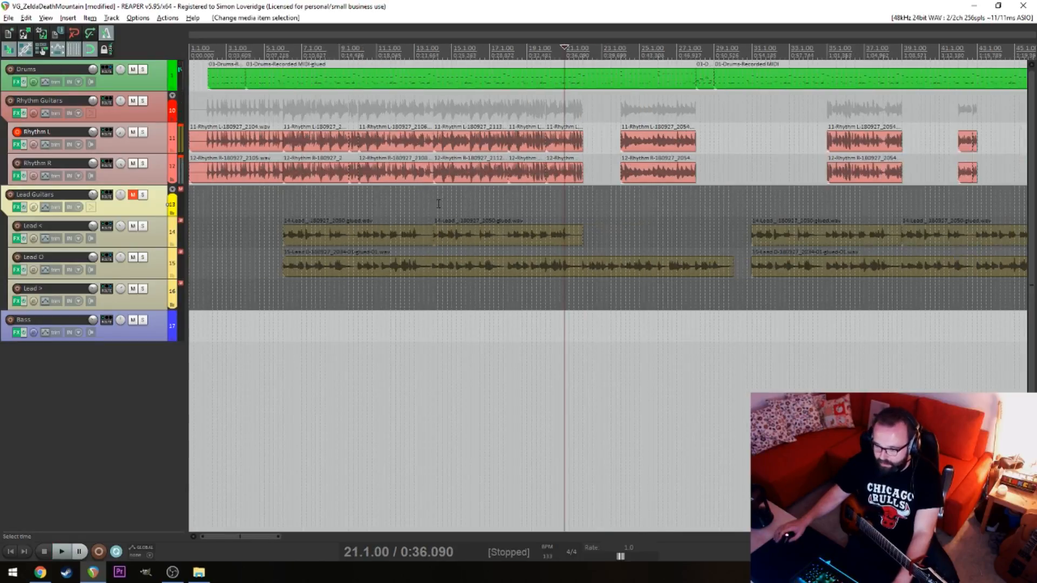
{"action": "left_click", "coordinate": [271, 202]}
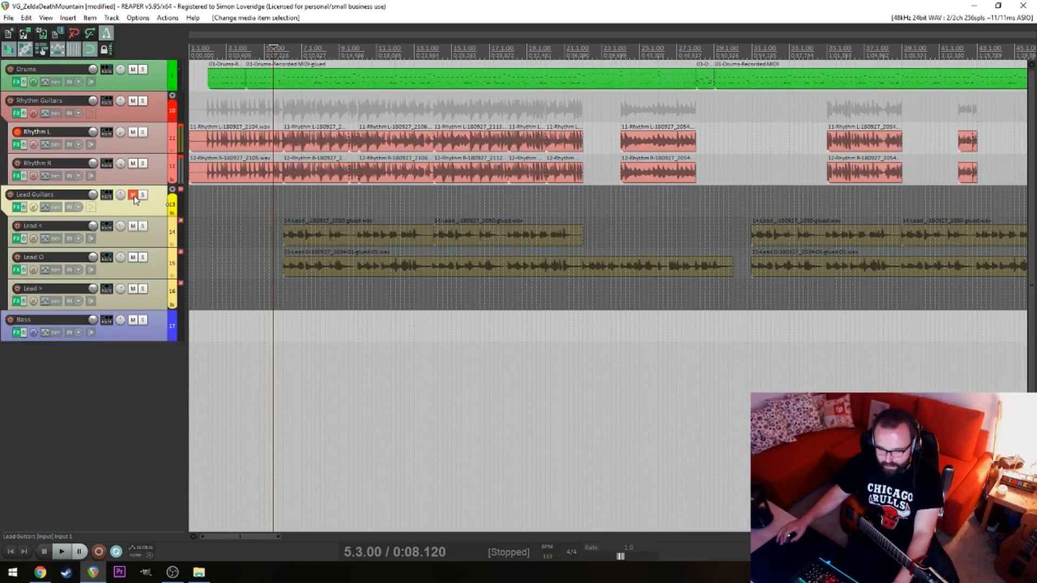
{"action": "left_click", "coordinate": [133, 195]}
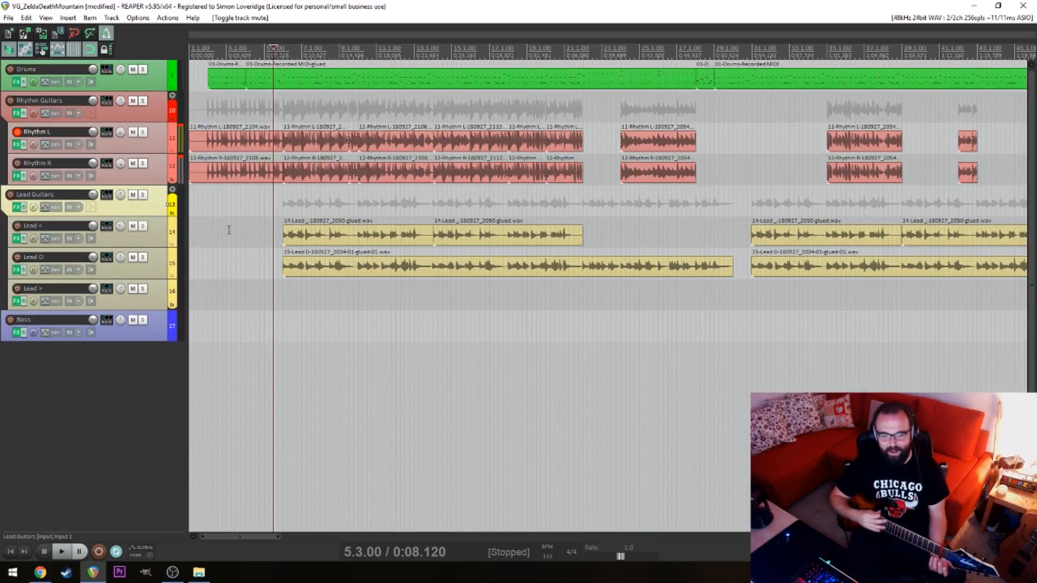
{"action": "left_click", "coordinate": [549, 293]}
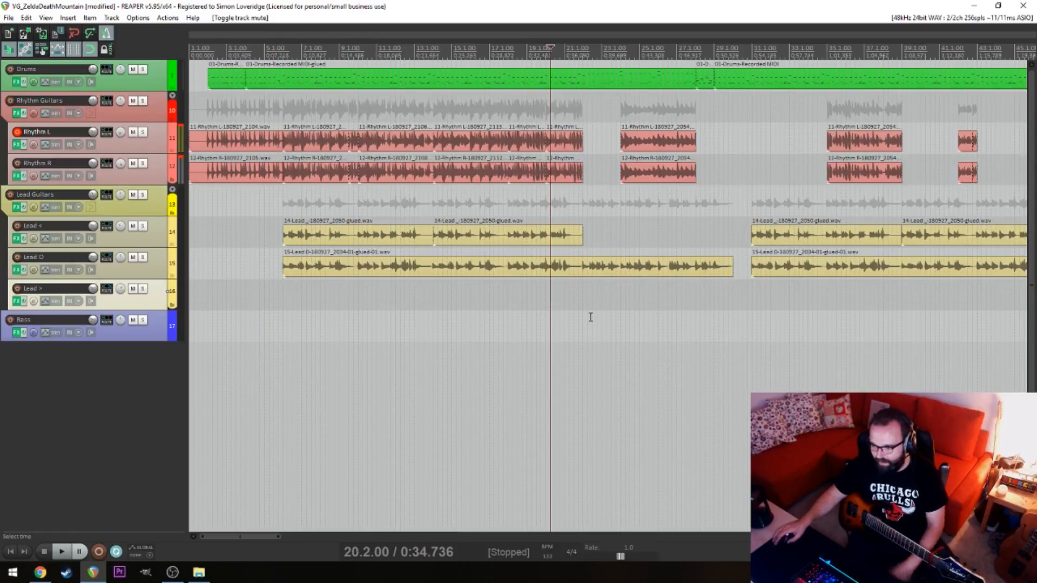
{"action": "left_click", "coordinate": [578, 316]}
{"action": "scroll", "coordinate": [621, 311], "scroll_direction": "up", "scroll_amount": 4}
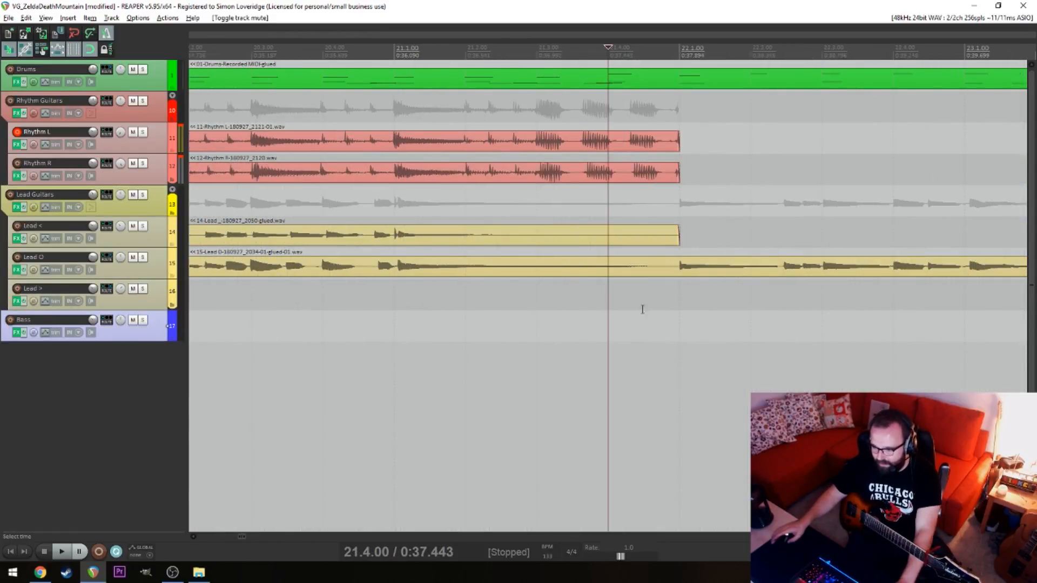
{"action": "scroll", "coordinate": [698, 305], "scroll_direction": "up", "scroll_amount": 4}
{"action": "scroll", "coordinate": [648, 329], "scroll_direction": "down", "scroll_amount": 5}
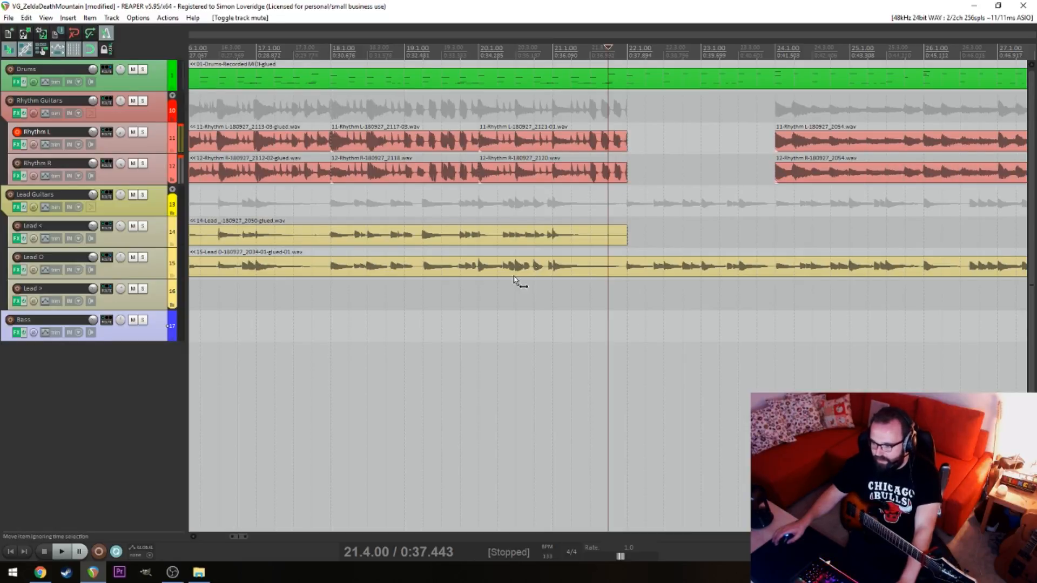
{"action": "scroll", "coordinate": [518, 282], "scroll_direction": "down", "scroll_amount": 5}
Play the arrangement from the start of the project with the lead guitars included
{"action": "left_click", "coordinate": [269, 284]}
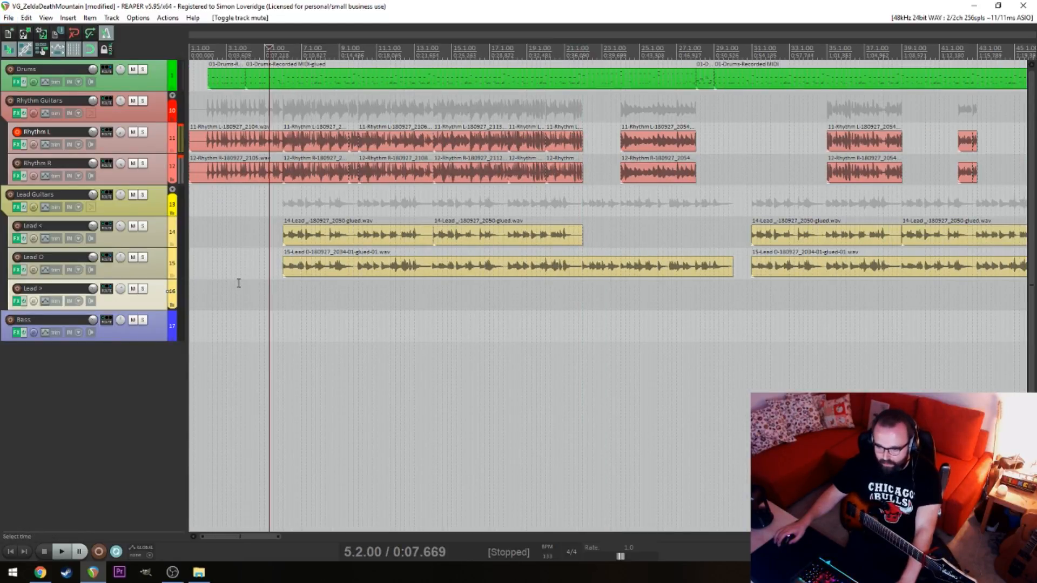
{"action": "key", "text": "Home"}
{"action": "left_click_drag", "start_coordinate": [271, 223], "coordinate": [551, 345]}
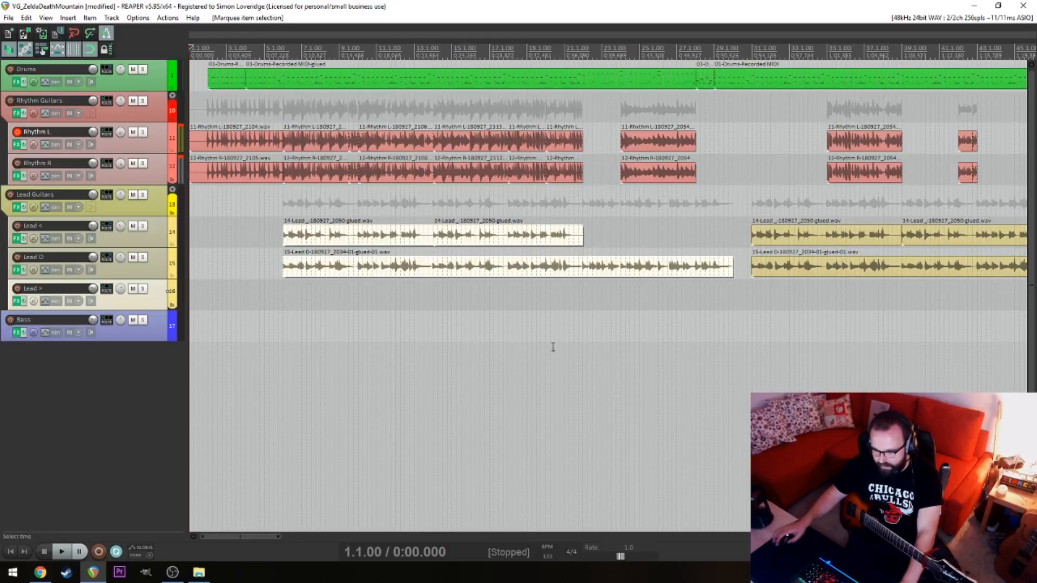
{"action": "left_click", "coordinate": [228, 330]}
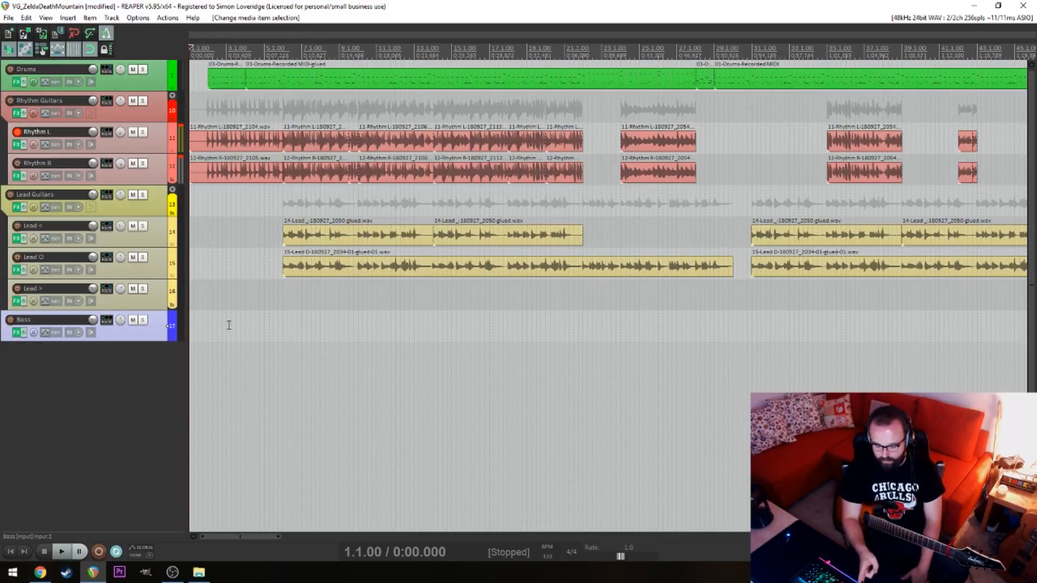
{"action": "key", "text": "space"}
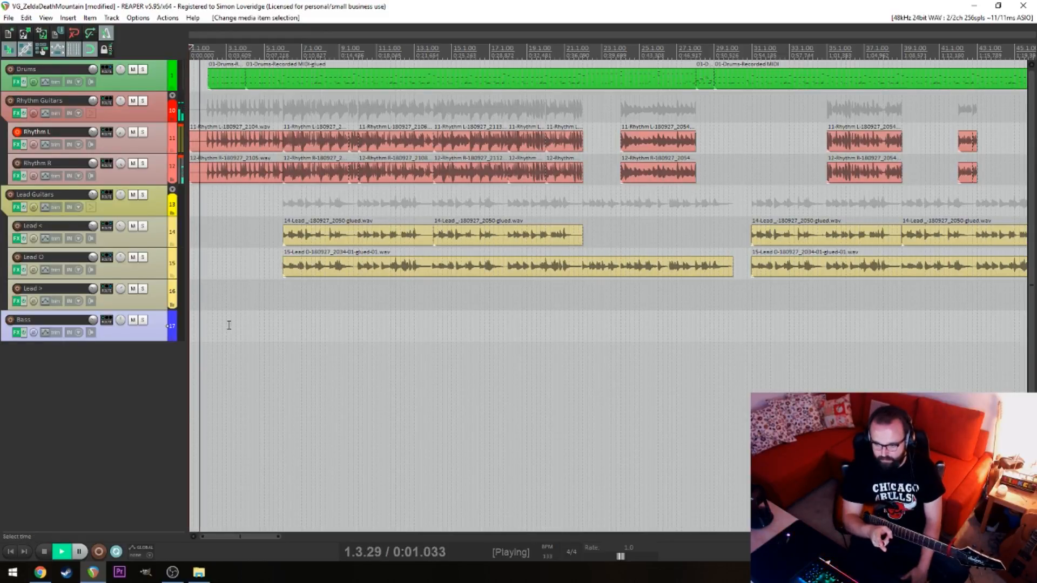
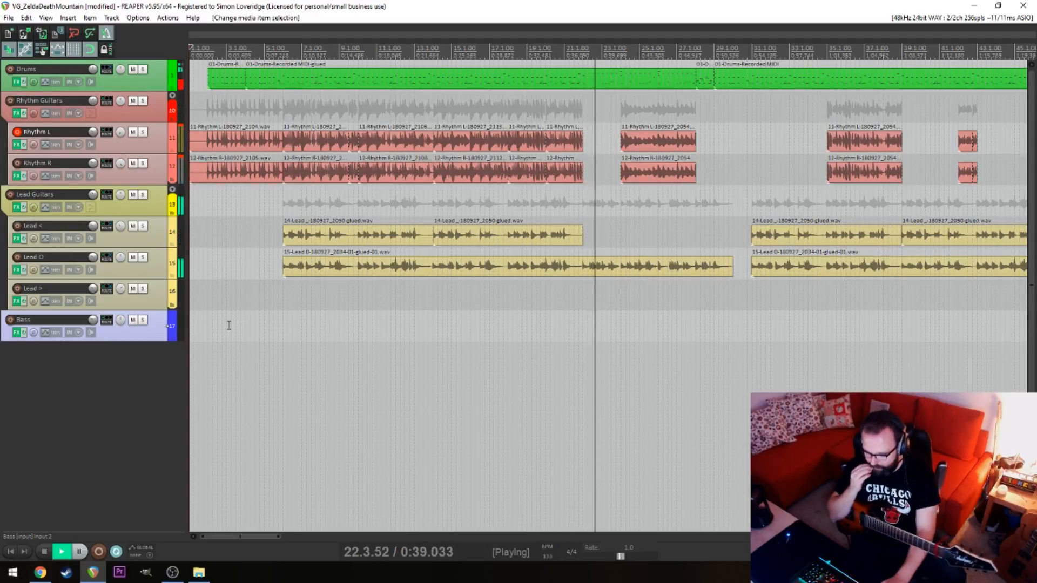
Play the arrangement around bar 13 with drums, rhythm guitars and leads
{"action": "key", "text": "space"}
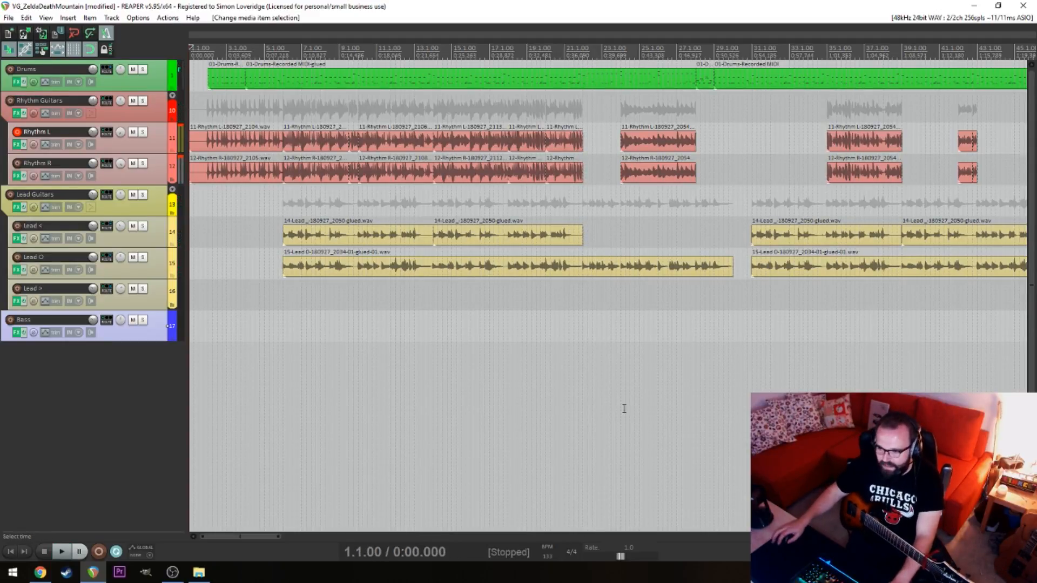
{"action": "left_click", "coordinate": [421, 289]}
{"action": "key", "text": "space"}
{"action": "left_click", "coordinate": [414, 293]}
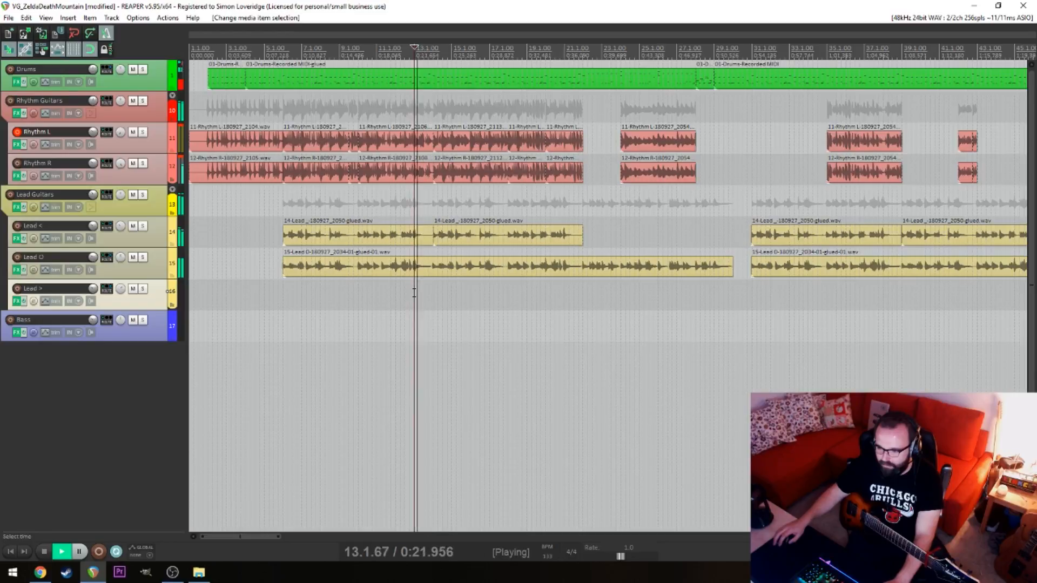
{"action": "left_click", "coordinate": [408, 293]}
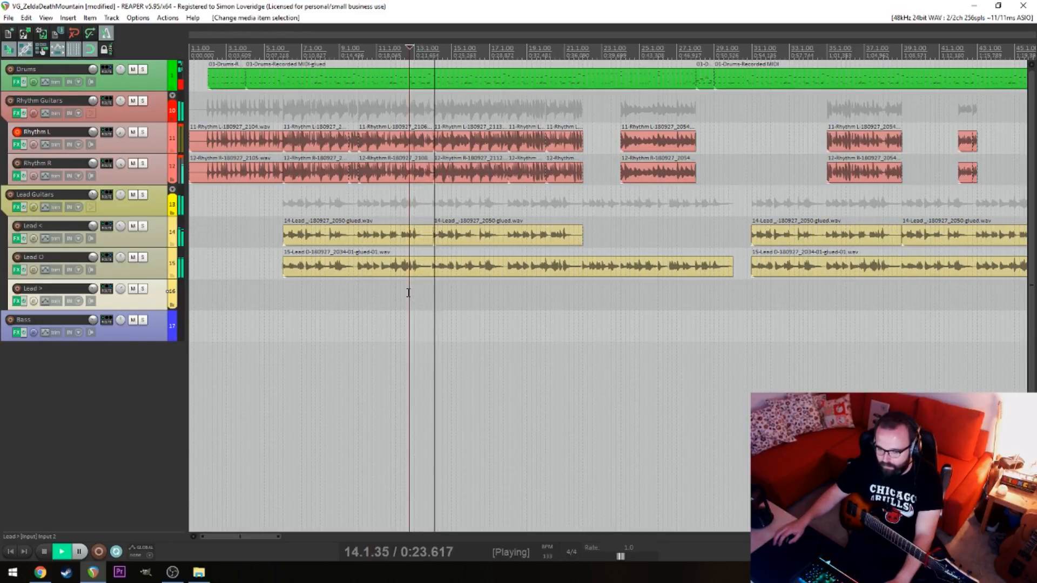
{"action": "key", "text": "space"}
Open the main glued drum item in the MIDI editor and play its beat from between 19.2 and 19.3
{"action": "double_click", "coordinate": [420, 87]}
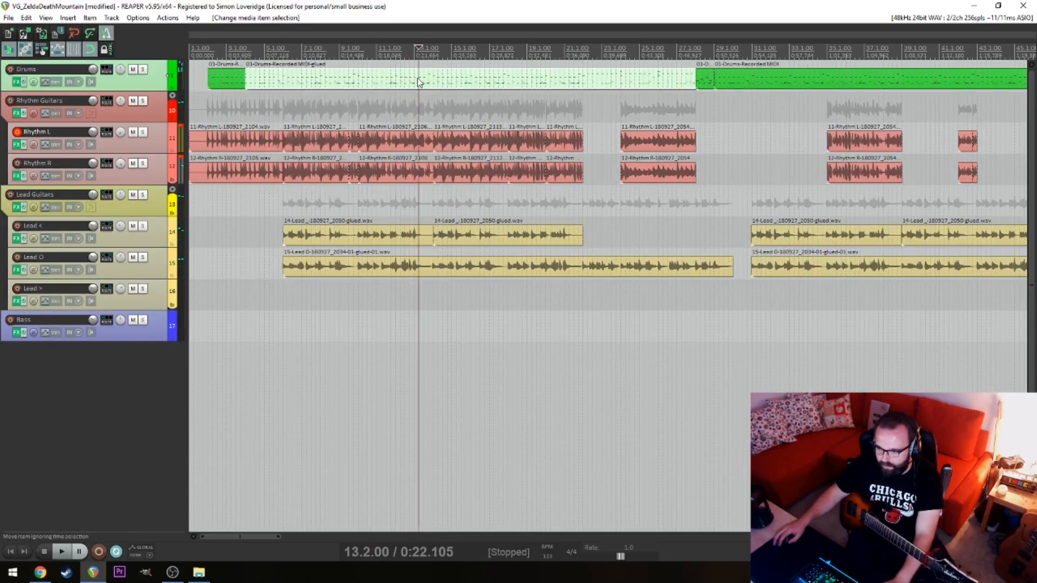
{"action": "left_click_drag", "start_coordinate": [232, 144], "coordinate": [372, 154]}
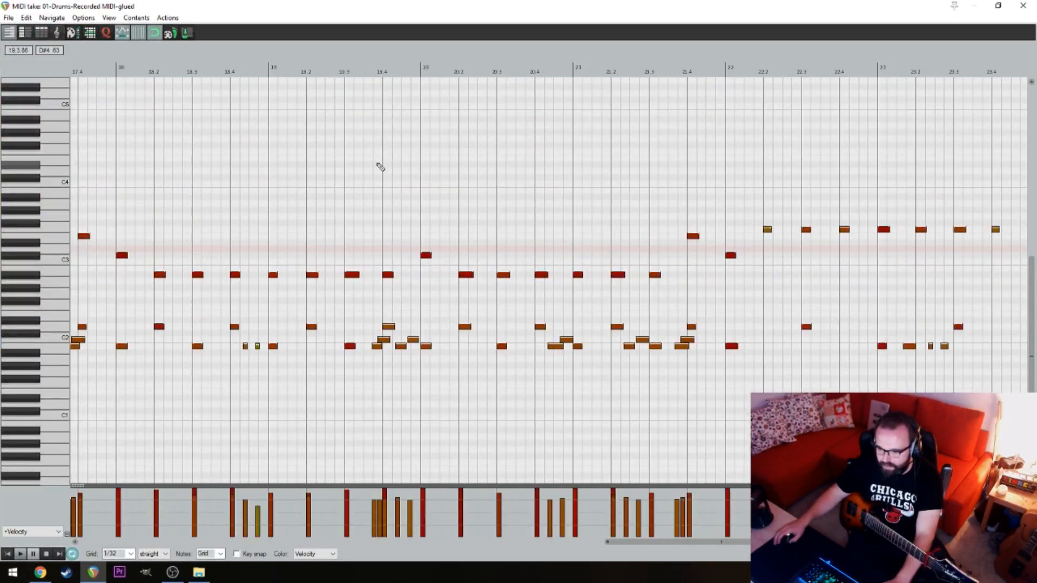
{"action": "left_click", "coordinate": [326, 152]}
{"action": "key", "text": "space"}
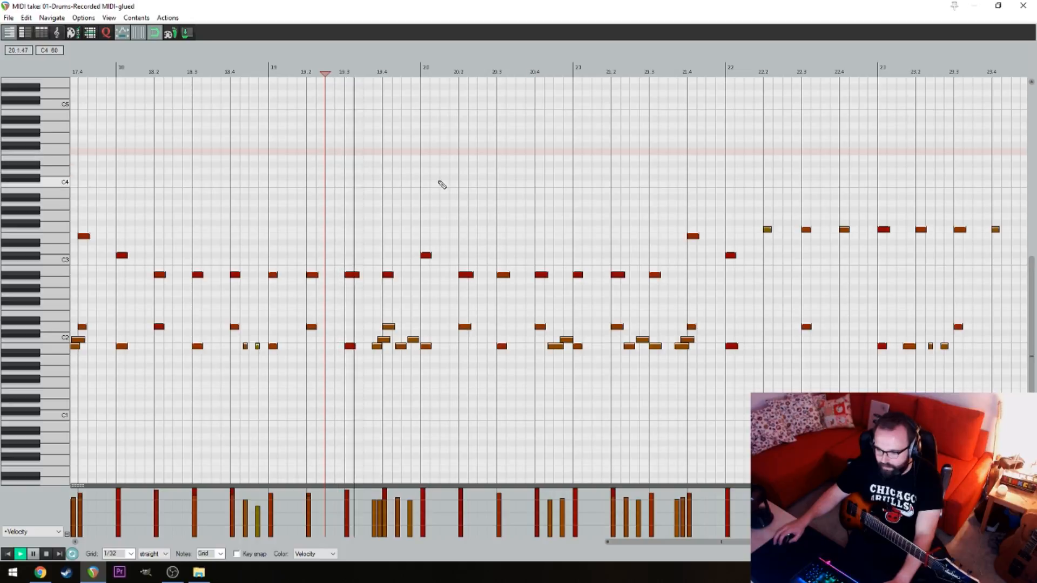
{"action": "scroll", "coordinate": [666, 277], "scroll_direction": "up", "scroll_amount": 2}
{"action": "left_click_drag", "start_coordinate": [665, 275], "coordinate": [413, 199]}
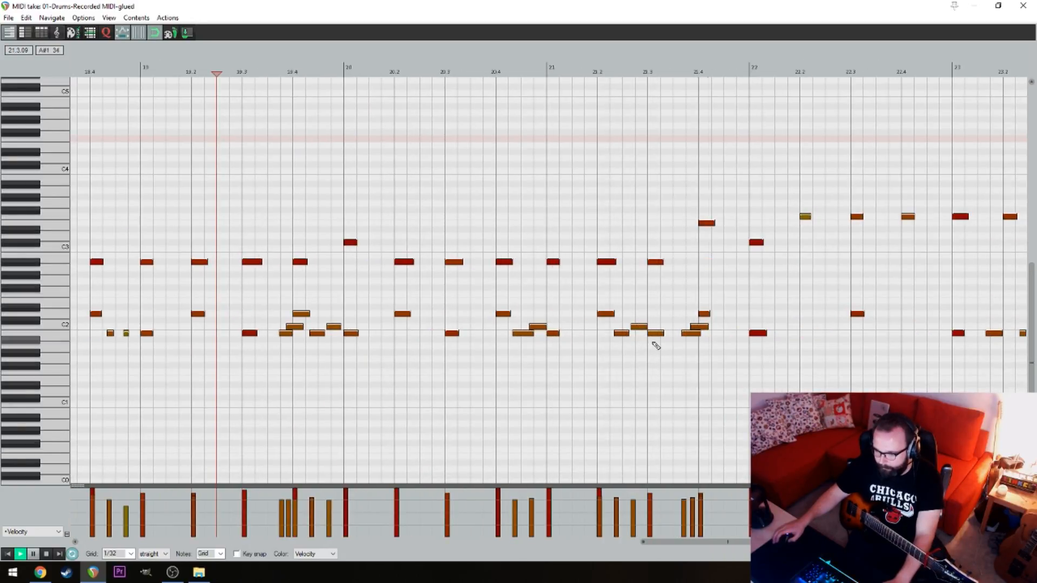
{"action": "key", "text": "space"}
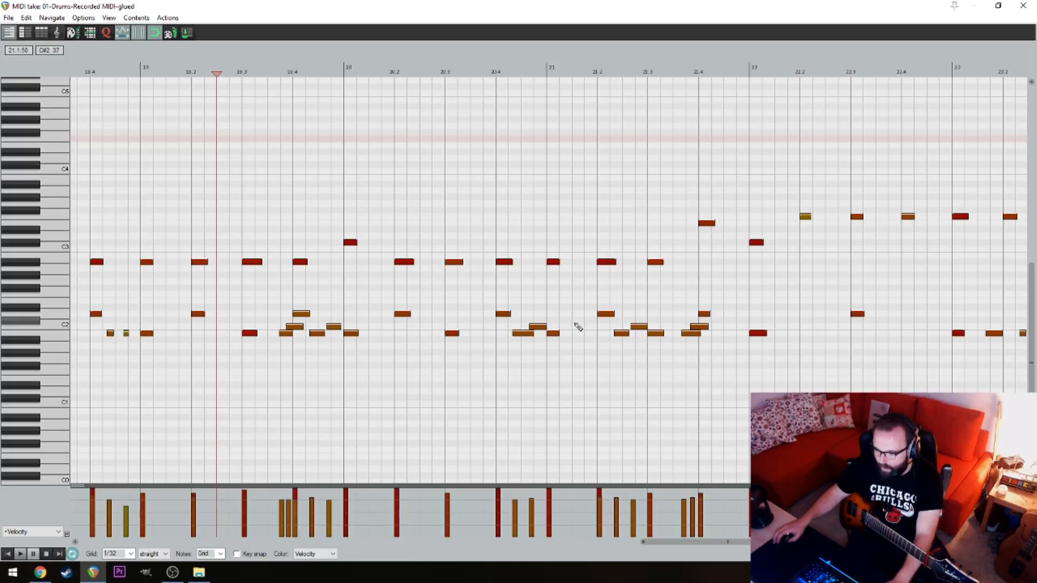
Go back to the drum notes around bar 12 and play the passage leading into bar 13
{"action": "left_click_drag", "start_coordinate": [286, 199], "coordinate": [503, 191]}
{"action": "scroll", "coordinate": [503, 189], "scroll_direction": "down", "scroll_amount": 2}
{"action": "scroll", "coordinate": [370, 158], "scroll_direction": "down", "scroll_amount": 2}
{"action": "left_click", "coordinate": [75, 113]}
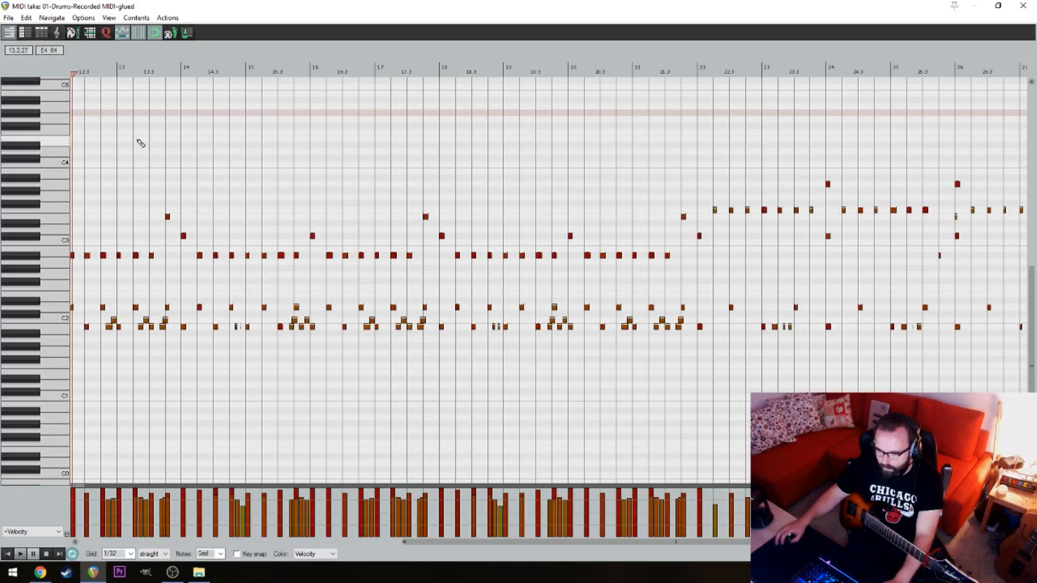
{"action": "key", "text": "space"}
{"action": "scroll", "coordinate": [273, 188], "scroll_direction": "up", "scroll_amount": 2}
{"action": "left_click_drag", "start_coordinate": [544, 171], "coordinate": [472, 177]}
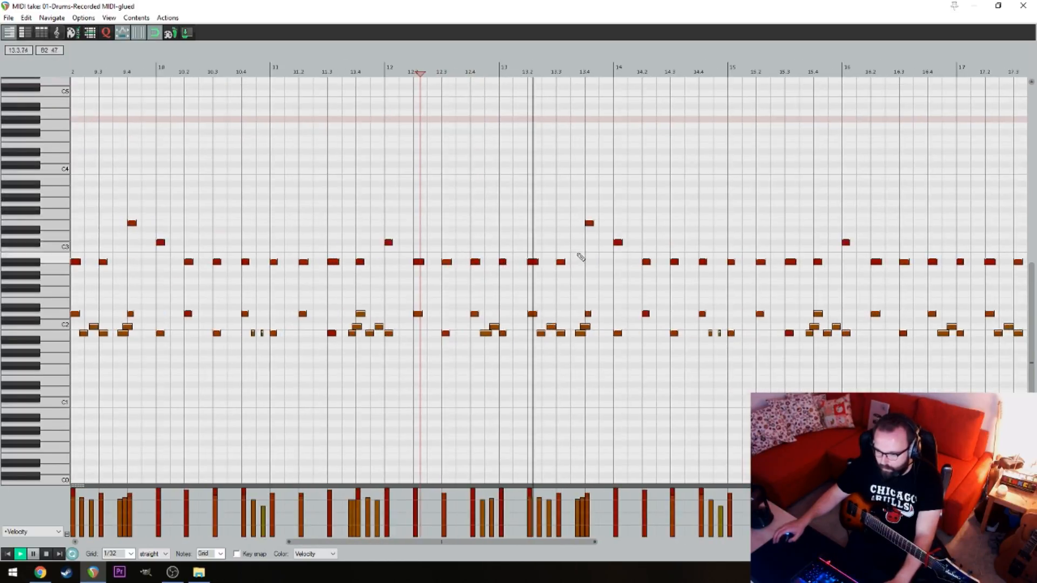
{"action": "left_click_drag", "start_coordinate": [567, 233], "coordinate": [469, 200]}
{"action": "scroll", "coordinate": [497, 198], "scroll_direction": "up", "scroll_amount": 2}
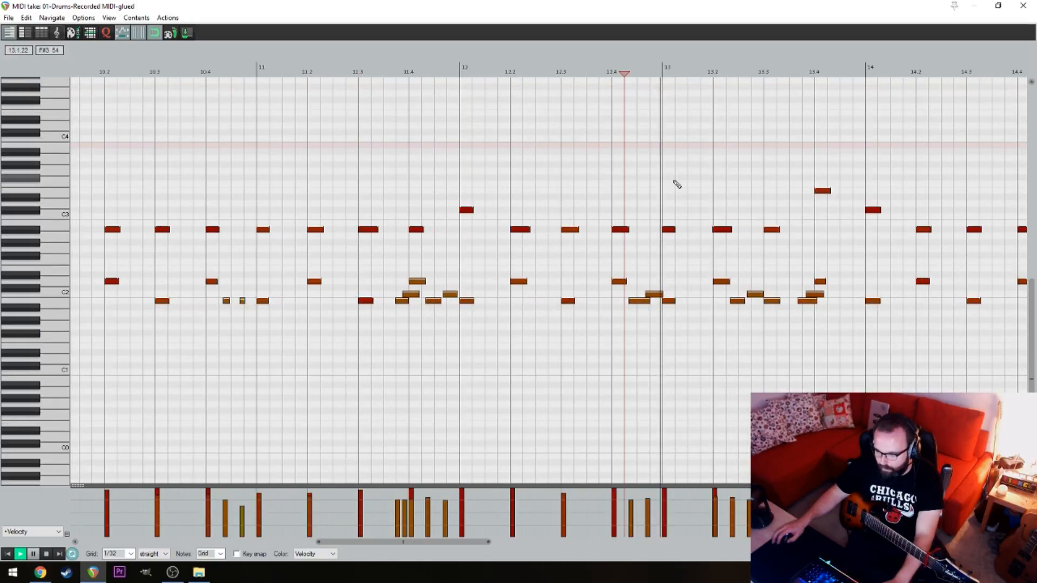
{"action": "key", "text": "space"}
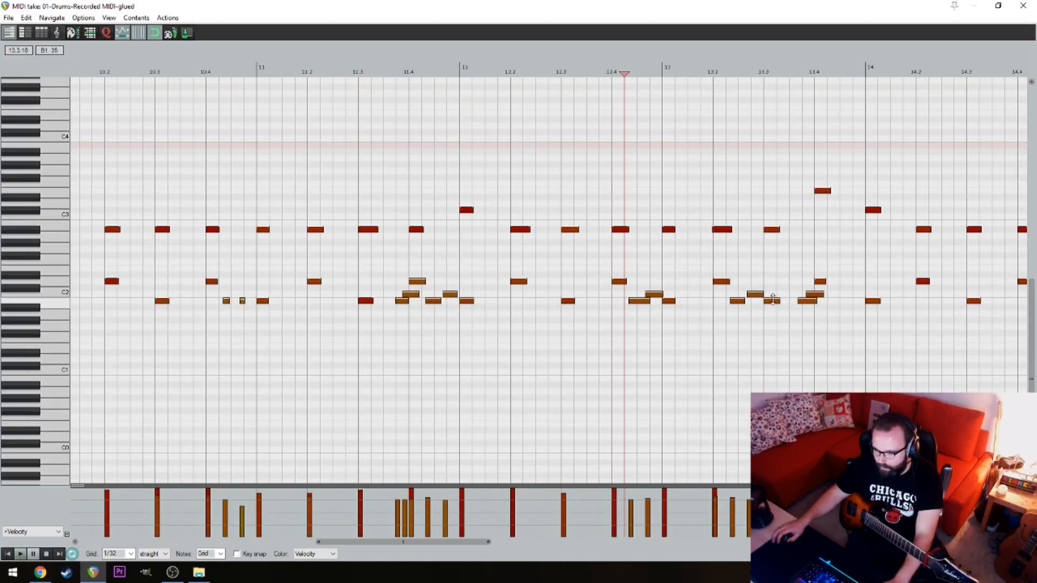
Replace the B1 kick on 13.3 with a short one midway between 13.3 and 13.4 and play the fill
{"action": "left_click", "coordinate": [789, 300]}
{"action": "left_click", "coordinate": [702, 192]}
{"action": "key", "text": "space"}
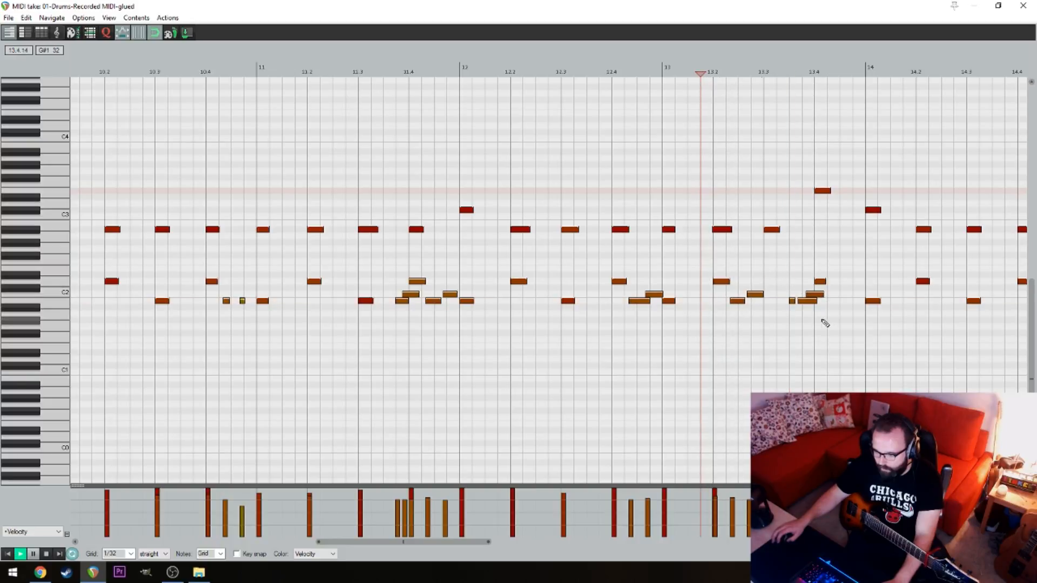
{"action": "key", "text": "space"}
Try replacing the two overlapping kicks just before 13.4 with one short B1 kick, play the fill, and undo the attempt
{"action": "double_click", "coordinate": [808, 301]}
{"action": "double_click", "coordinate": [810, 295]}
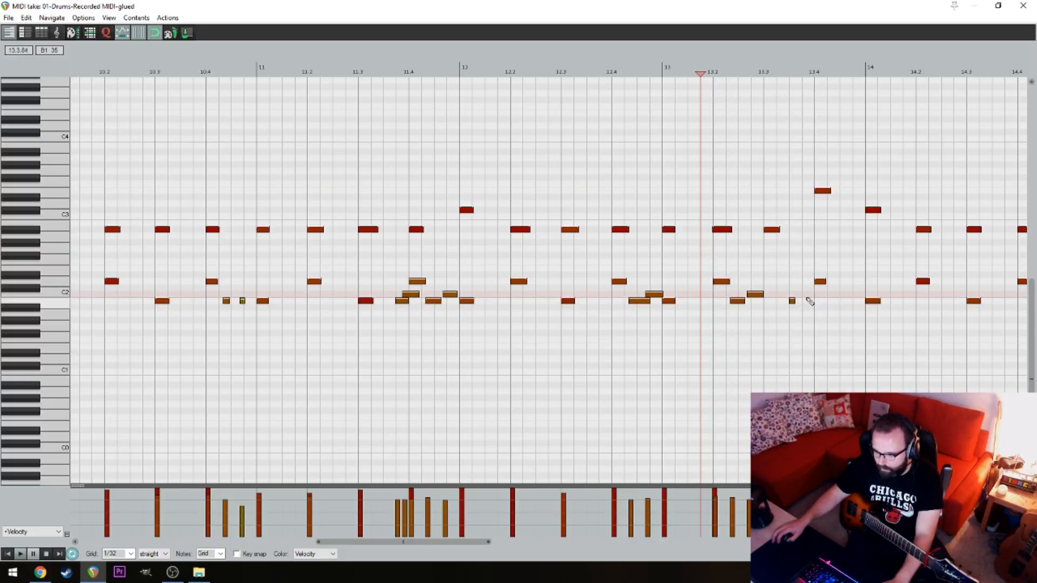
{"action": "key", "text": "space"}
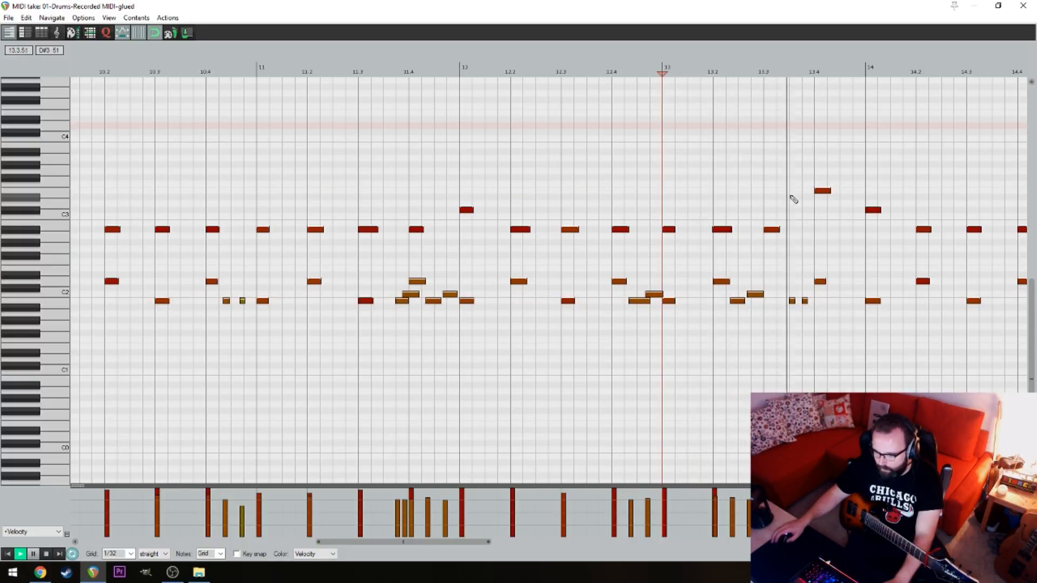
{"action": "key", "text": "space"}
{"action": "key", "text": "space"}
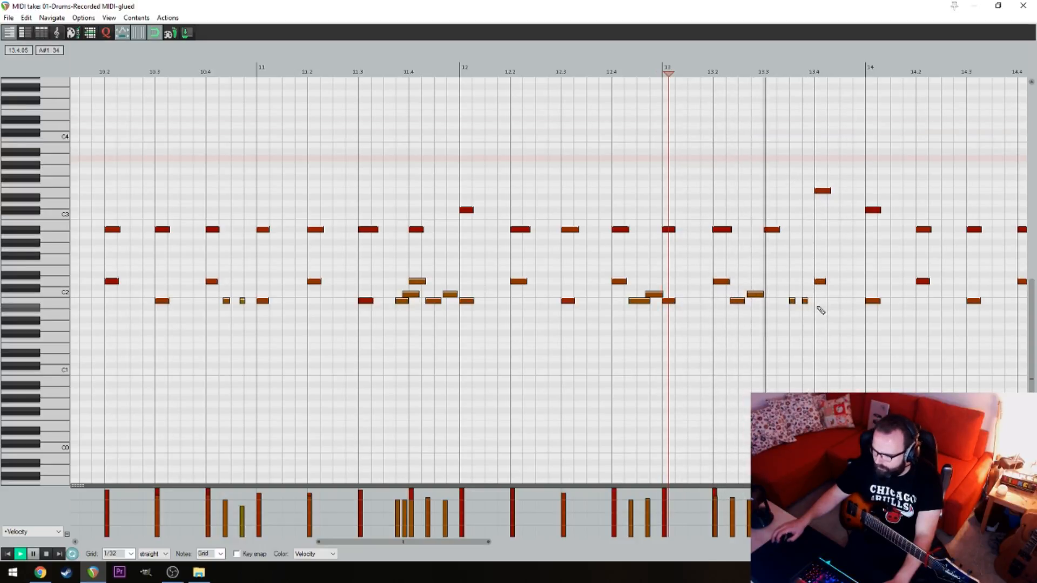
{"action": "key", "text": "space"}
{"action": "left_click", "coordinate": [807, 299], "text": "ctrl"}
{"action": "key", "text": "ctrl+z"}
{"action": "key", "text": "ctrl+z"}
{"action": "key", "text": "ctrl+z"}
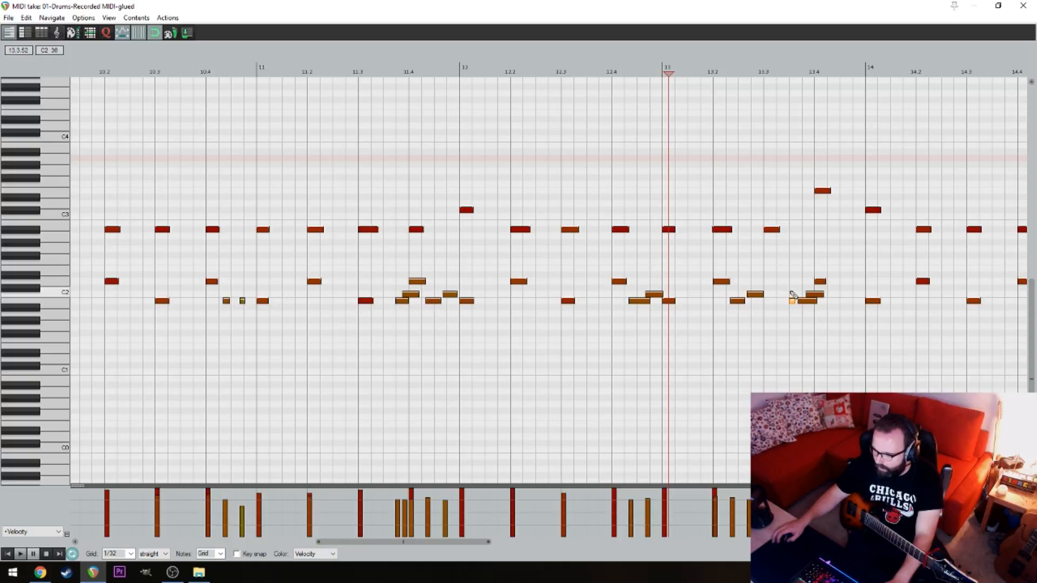
Delete the C2 kick just before 13.4 and quantize the three selected kicks between 13.2 and 13.4
{"action": "left_click_drag", "start_coordinate": [792, 303], "coordinate": [758, 292]}
{"action": "double_click", "coordinate": [815, 294]}
{"action": "left_click", "coordinate": [807, 302]}
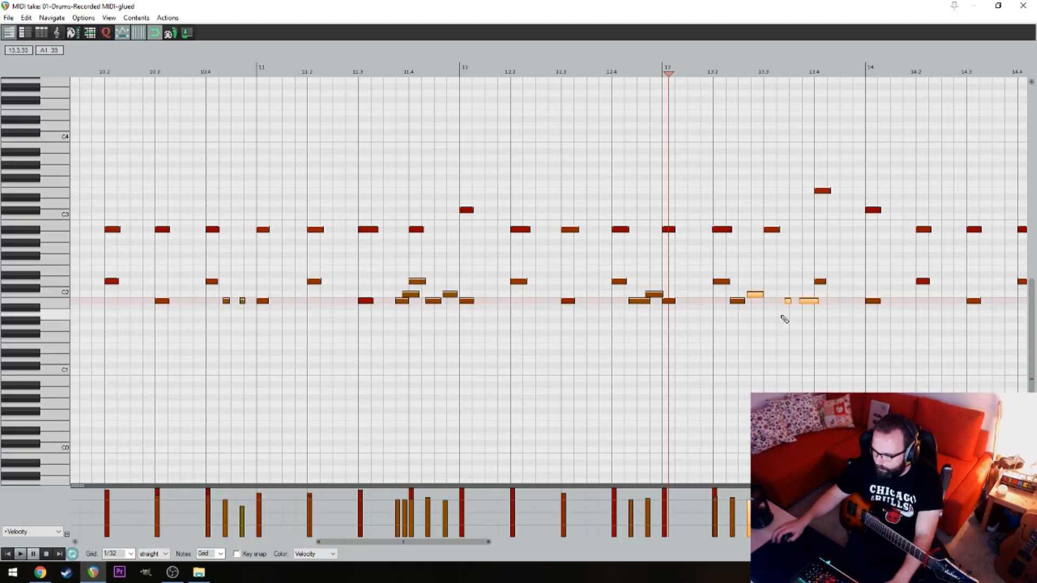
{"action": "key", "text": "q"}
{"action": "left_click", "coordinate": [565, 373]}
Play the edited drum fill from just before 13.2 and check the matching fill around 17.2
{"action": "left_click", "coordinate": [694, 196]}
{"action": "key", "text": "space"}
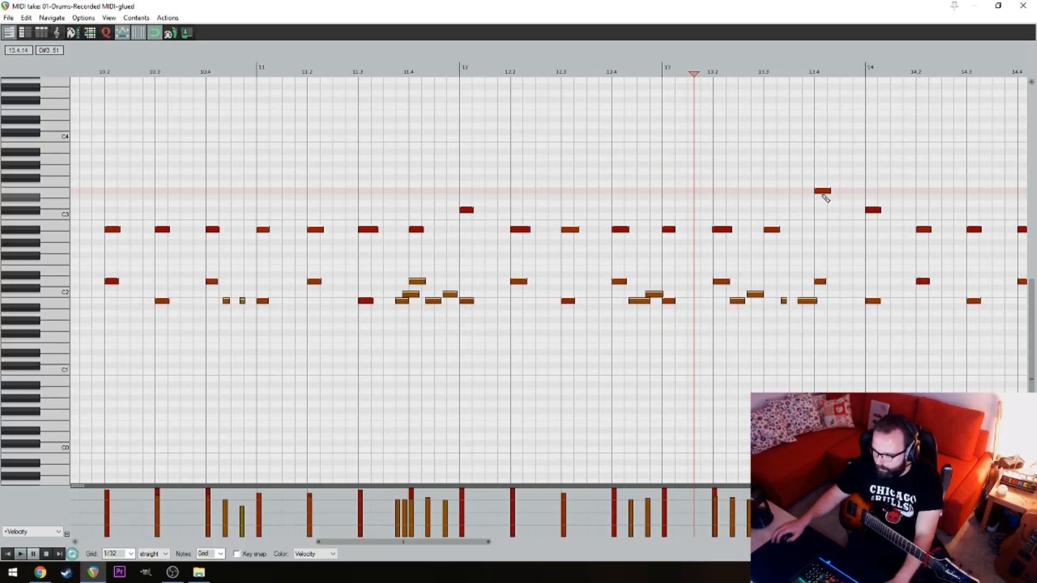
{"action": "key", "text": "space"}
{"action": "scroll", "coordinate": [637, 186], "scroll_direction": "right", "scroll_amount": 10}
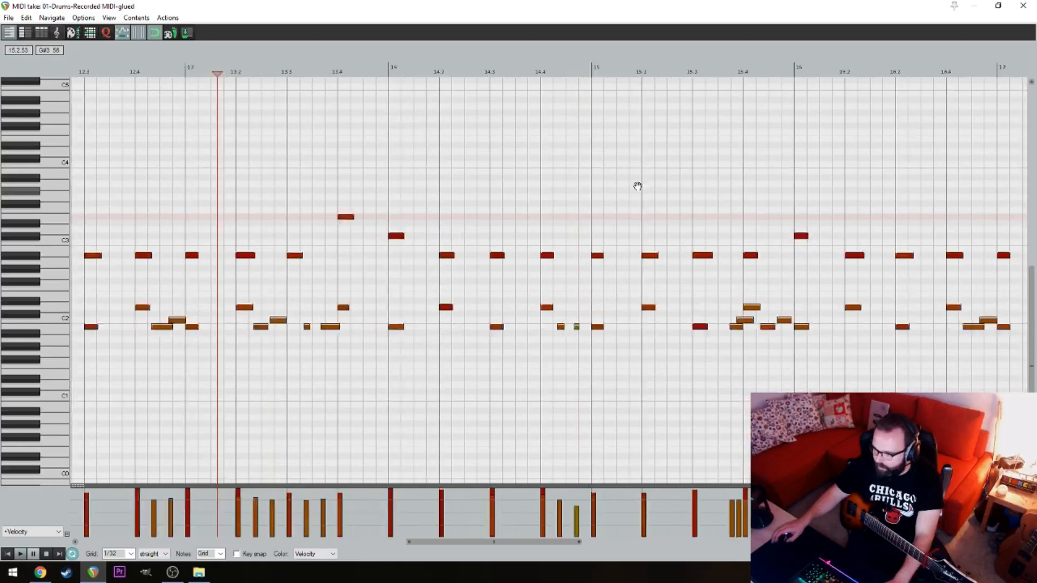
{"action": "left_click", "coordinate": [637, 156]}
{"action": "scroll", "coordinate": [810, 169], "scroll_direction": "right", "scroll_amount": 6}
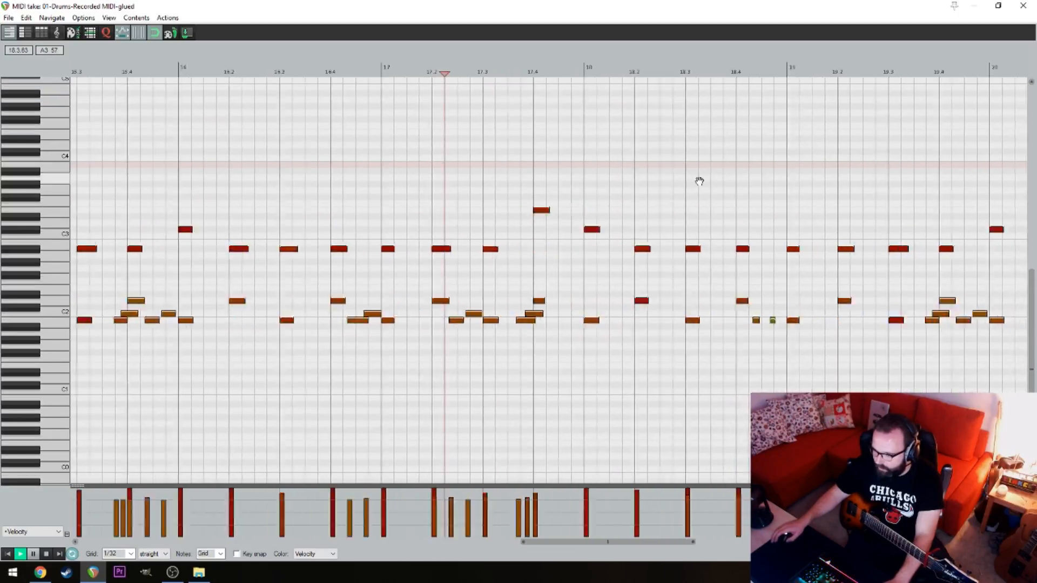
{"action": "left_click", "coordinate": [364, 132]}
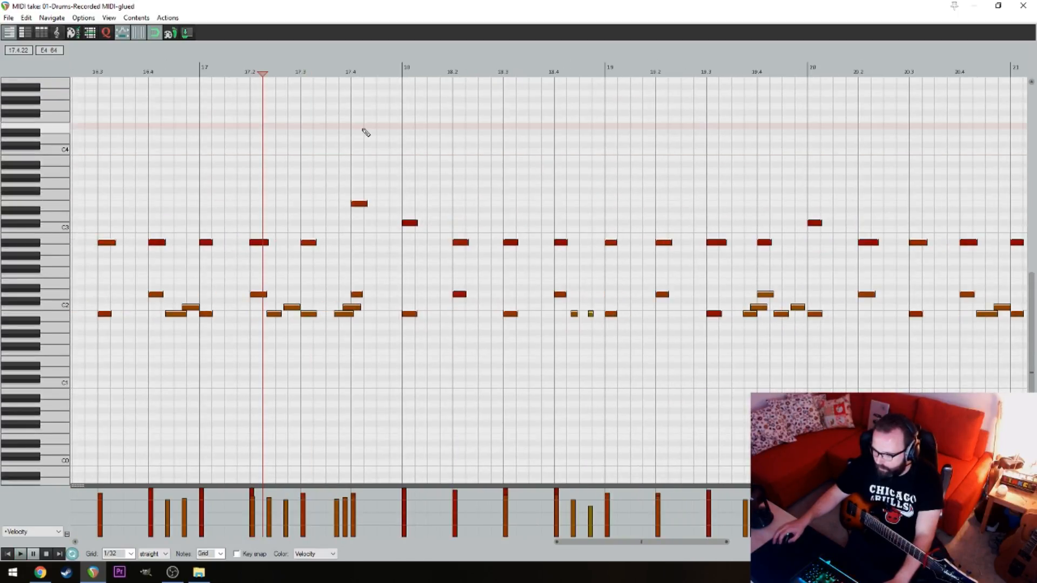
Play the drum fill leading into bar 22, starting from about 20.4
{"action": "key", "text": "space"}
{"action": "left_click_drag", "start_coordinate": [632, 175], "coordinate": [326, 169]}
{"action": "left_click", "coordinate": [755, 140]}
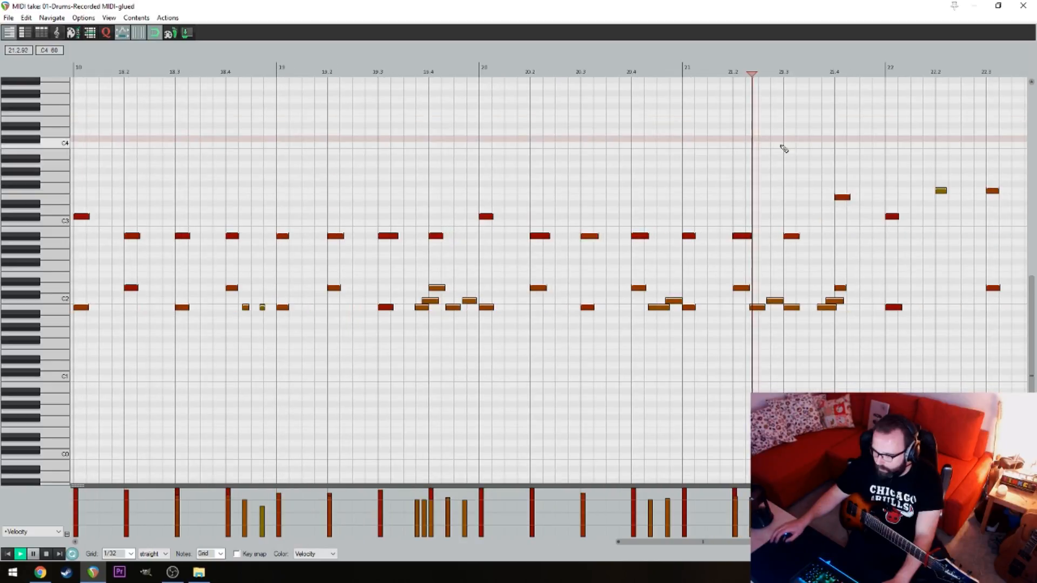
{"action": "left_click_drag", "start_coordinate": [853, 151], "coordinate": [554, 151]}
{"action": "left_click_drag", "start_coordinate": [491, 137], "coordinate": [578, 150]}
{"action": "left_click", "coordinate": [420, 134]}
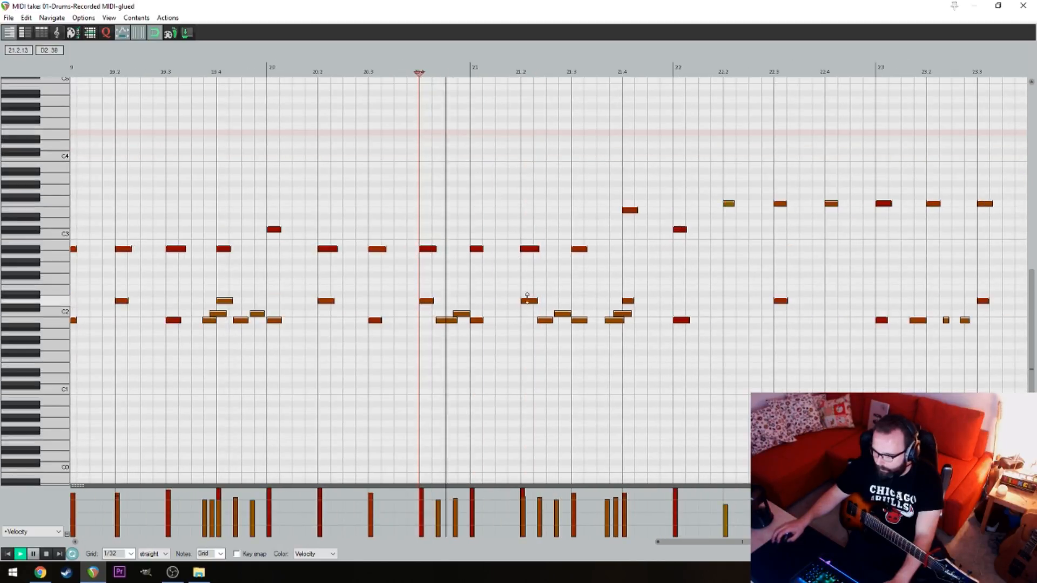
{"action": "key", "text": "space"}
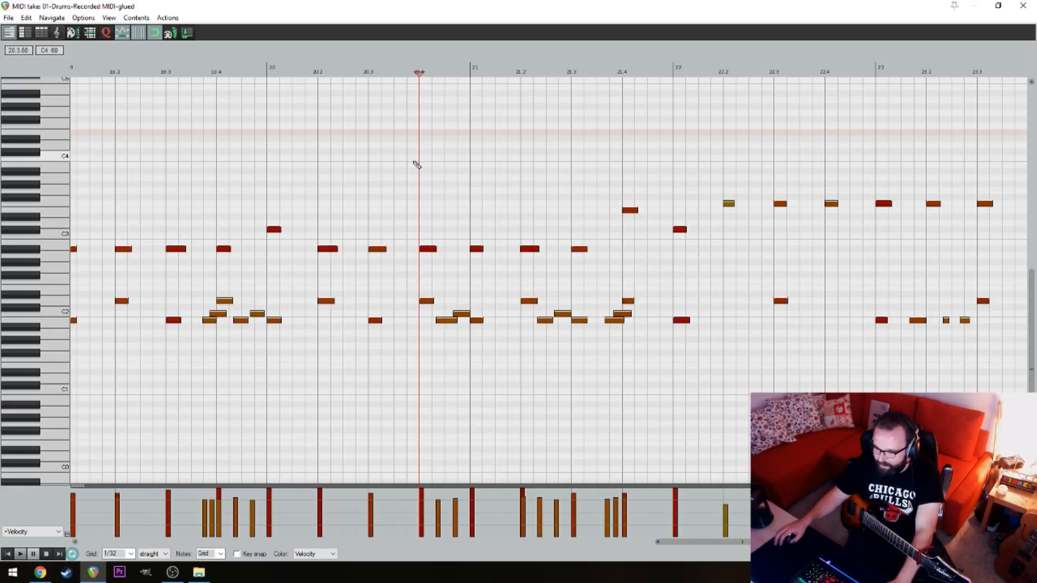
{"action": "key", "text": "space"}
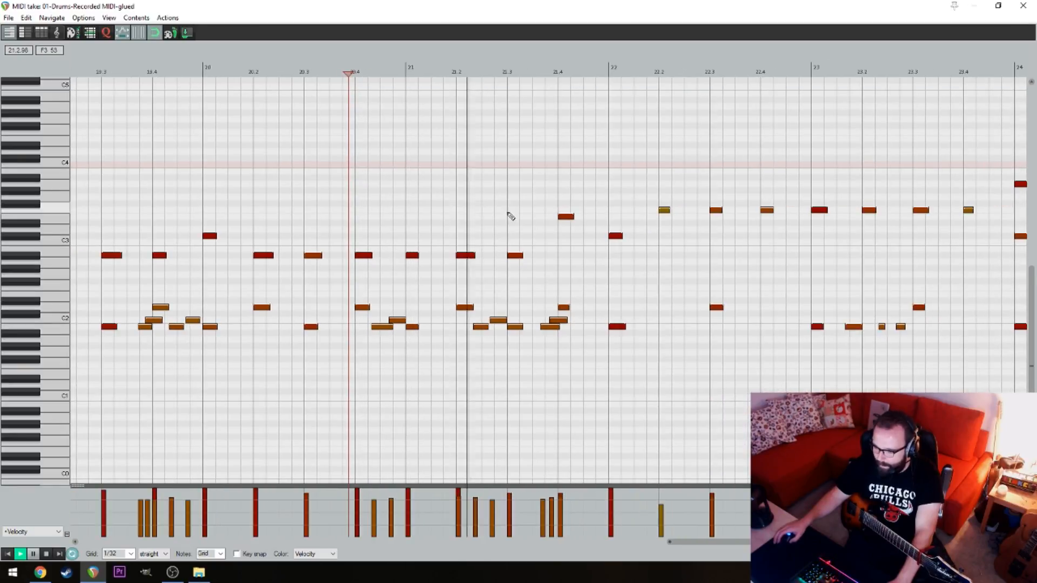
{"action": "key", "text": "space"}
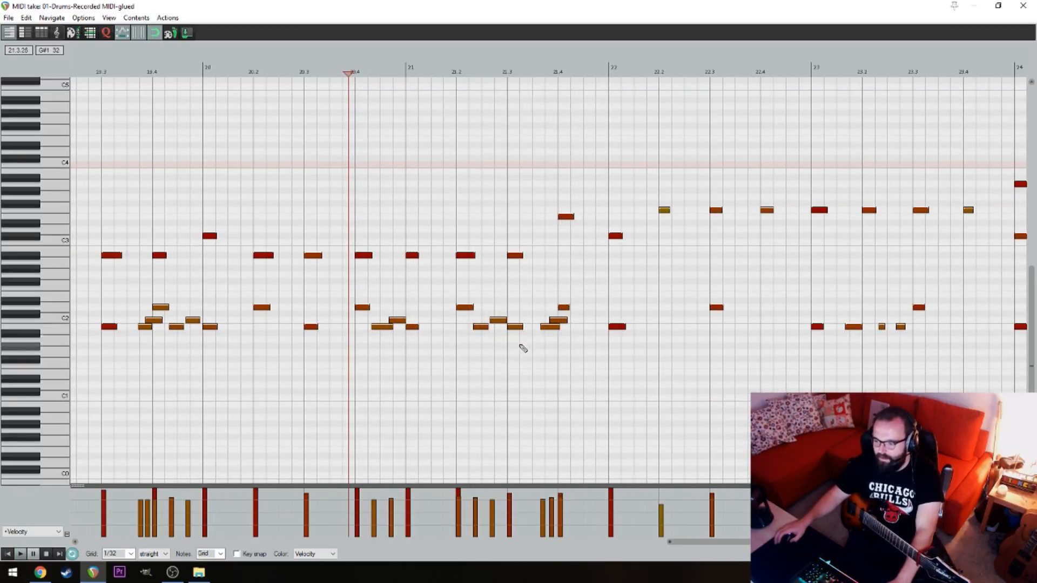
Delete all drum notes from 21.3 up to bar 22 and add a short D2 snare note on 21.3
{"action": "left_click_drag", "start_coordinate": [509, 351], "coordinate": [607, 173]}
{"action": "key", "text": "Delete"}
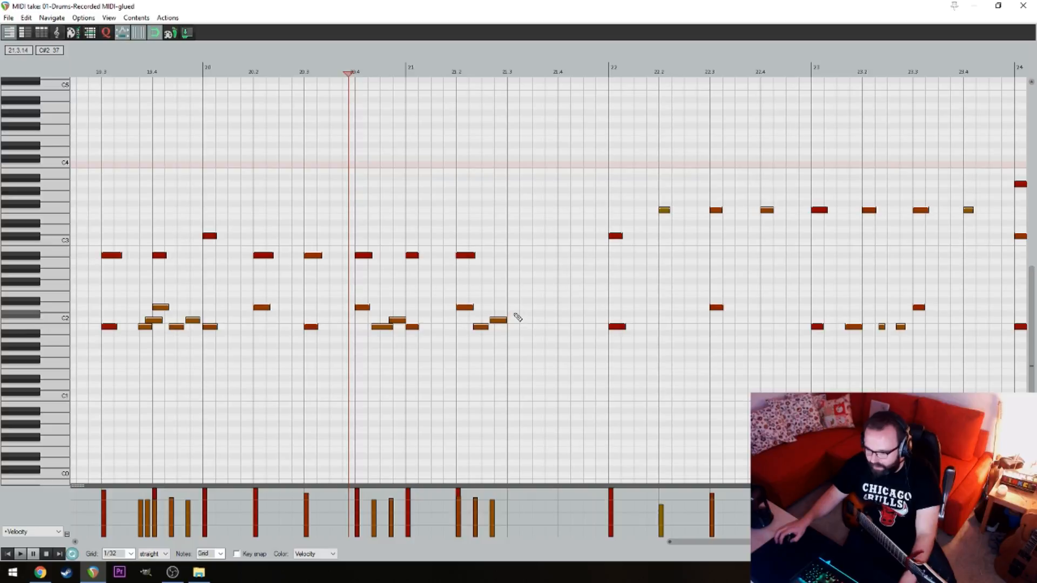
{"action": "left_click", "coordinate": [511, 307]}
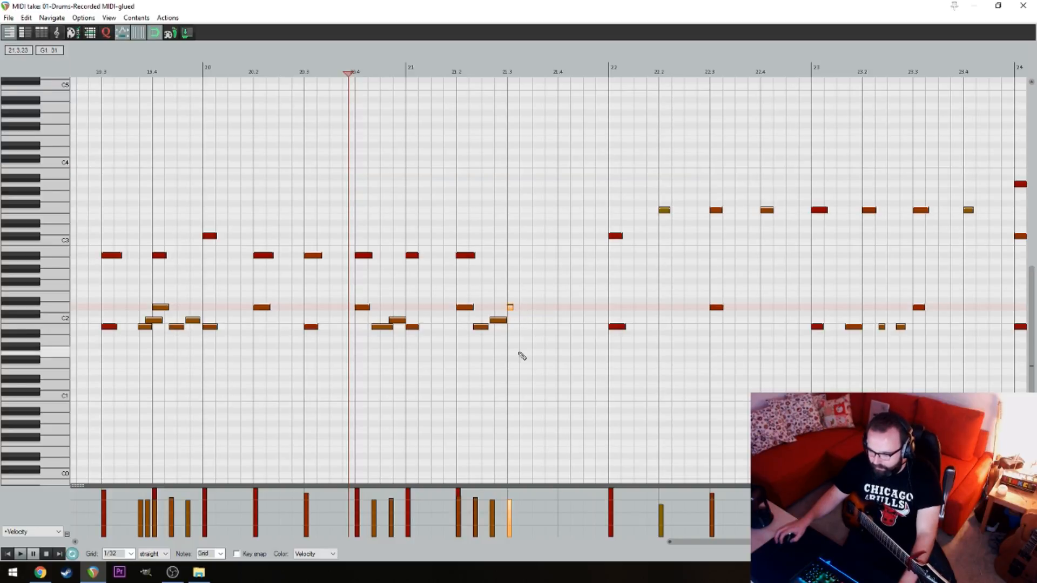
Set the MIDI editor grid to 1/16 triplet
{"action": "left_click", "coordinate": [141, 555]}
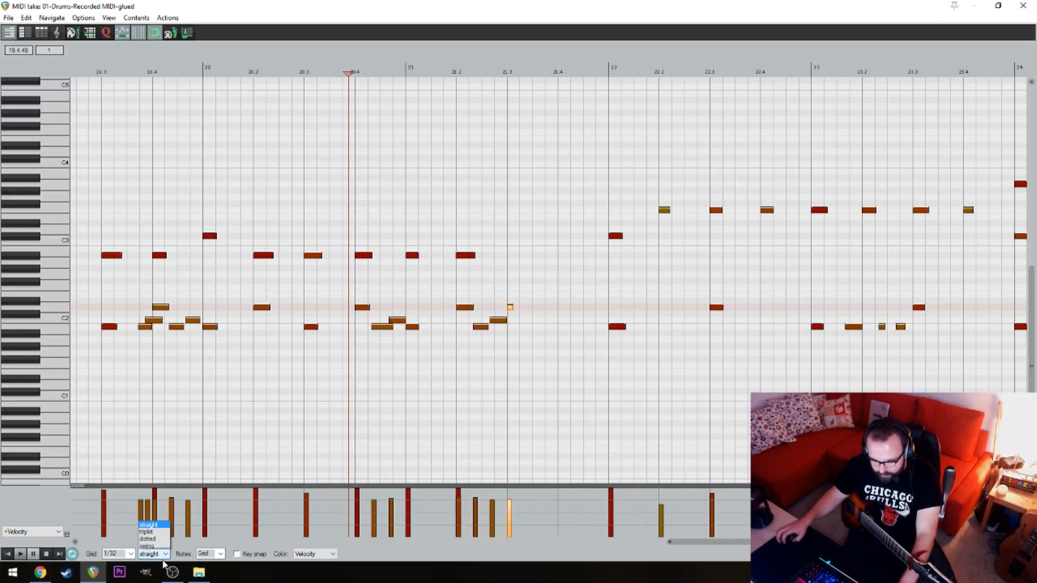
{"action": "left_click", "coordinate": [130, 554]}
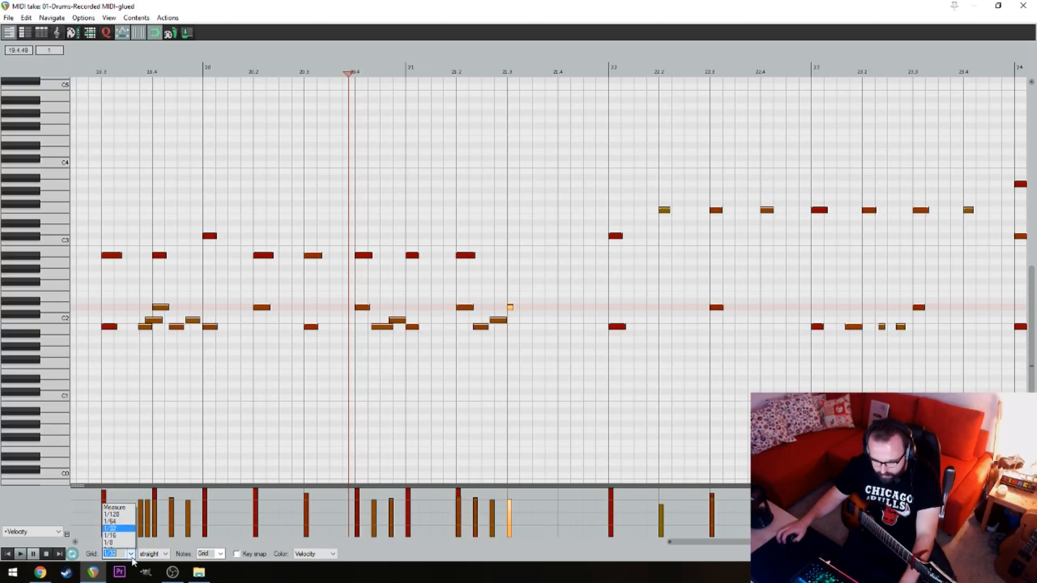
{"action": "left_click", "coordinate": [130, 501]}
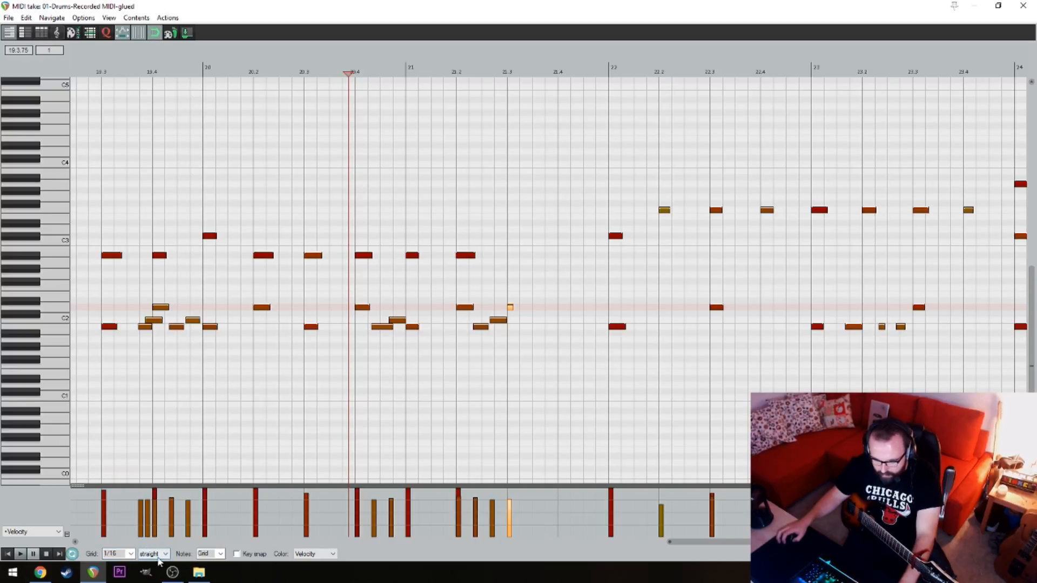
{"action": "left_click", "coordinate": [157, 554]}
{"action": "left_click", "coordinate": [159, 530]}
{"action": "left_click", "coordinate": [496, 215]}
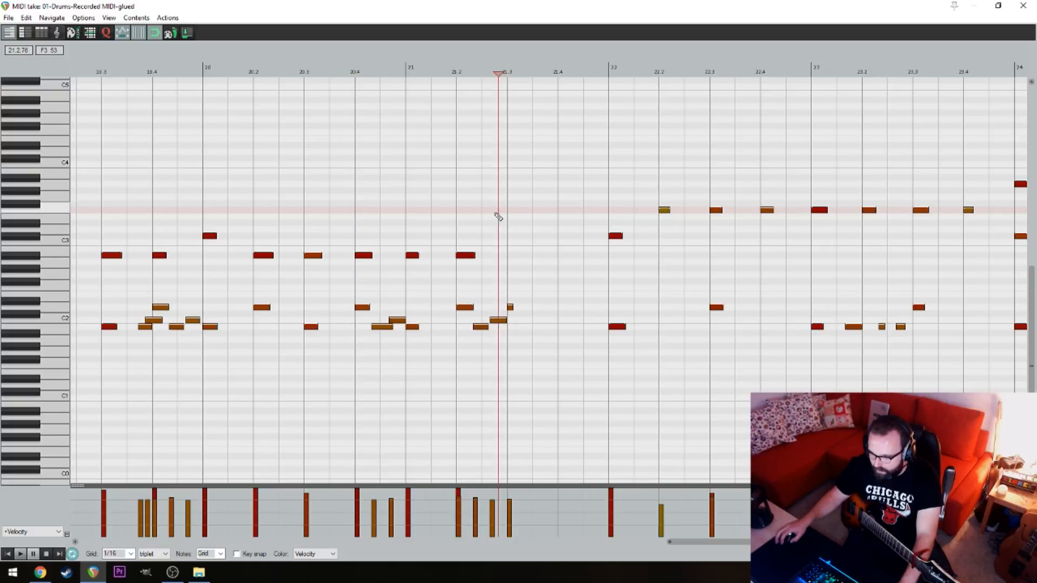
{"action": "left_click", "coordinate": [165, 554]}
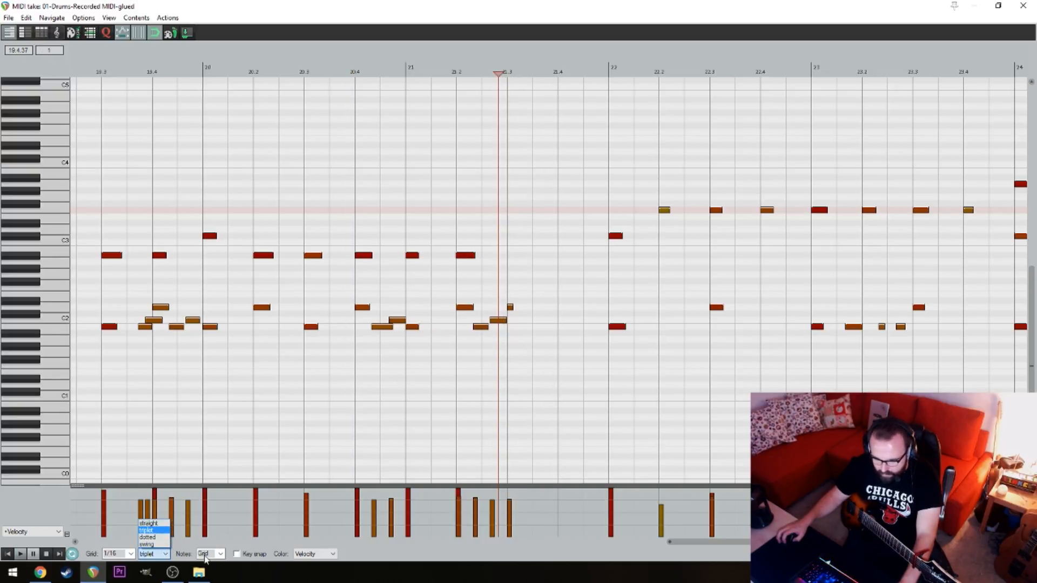
{"action": "left_click", "coordinate": [155, 531]}
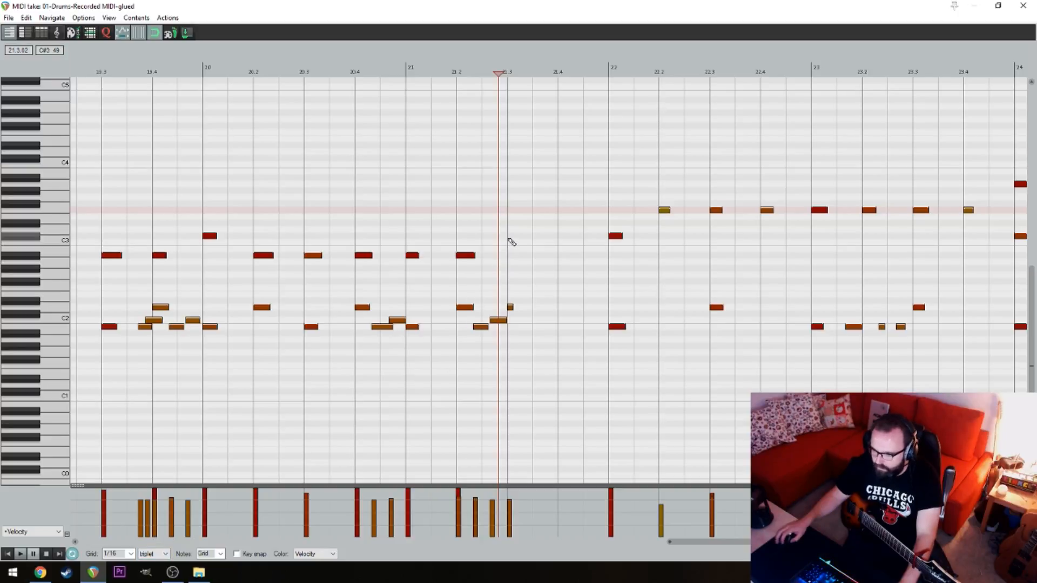
Add two D2 snare notes between 21.3 and bar 22, continuing from the 21.3 snare at four-step spacing on the 1/16 triplet grid
{"action": "scroll", "coordinate": [534, 238], "scroll_direction": "up", "scroll_amount": 3}
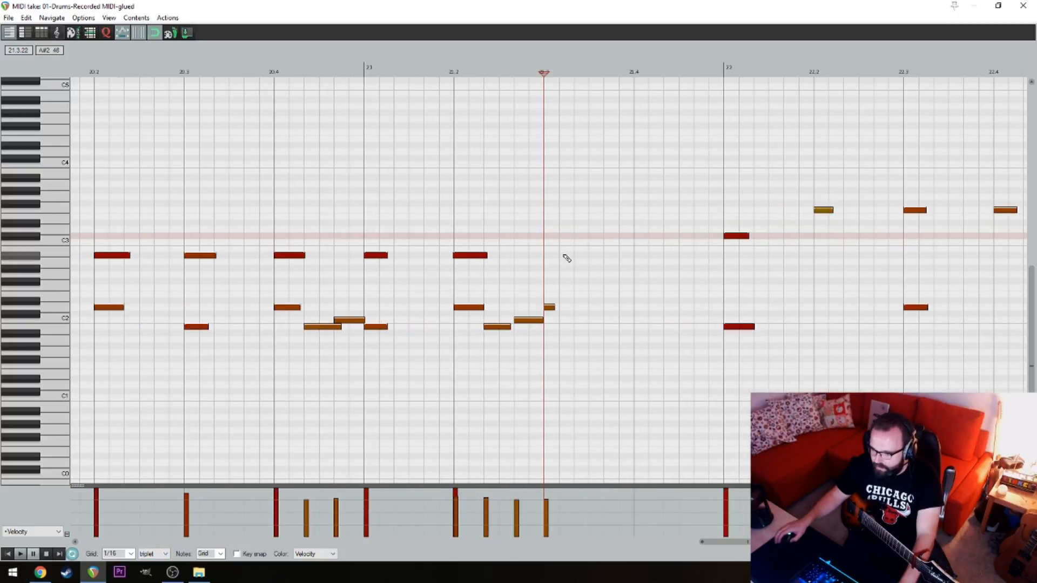
{"action": "key", "text": "space"}
{"action": "key", "text": "space"}
{"action": "left_click", "coordinate": [608, 307]}
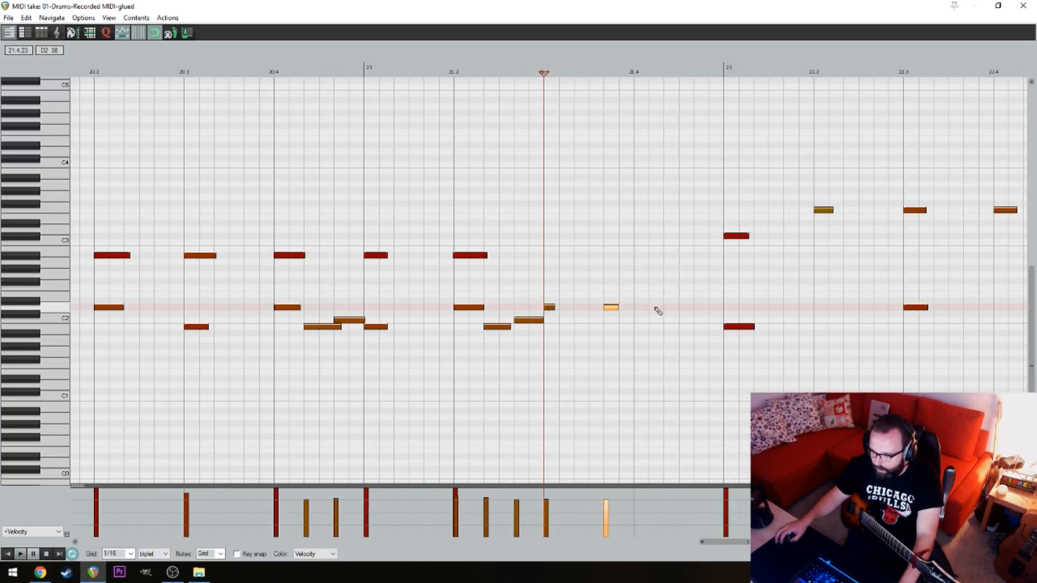
{"action": "left_click", "coordinate": [671, 309]}
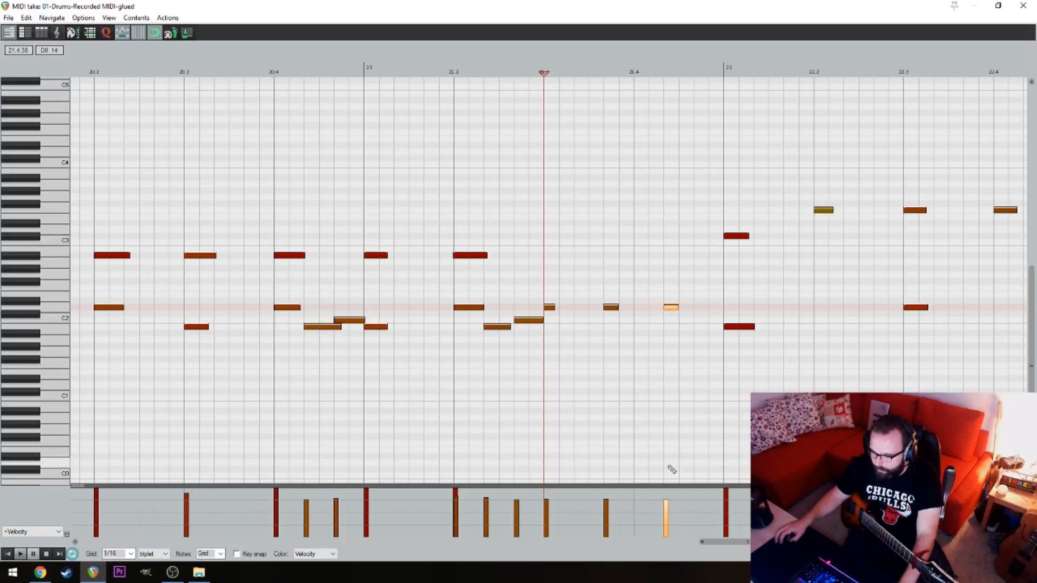
Raise the three new snare notes' velocities to about 125, 122 and 127, and duplicate each note directly after itself
{"action": "left_click", "coordinate": [678, 493]}
{"action": "left_click_drag", "start_coordinate": [675, 491], "coordinate": [669, 488]}
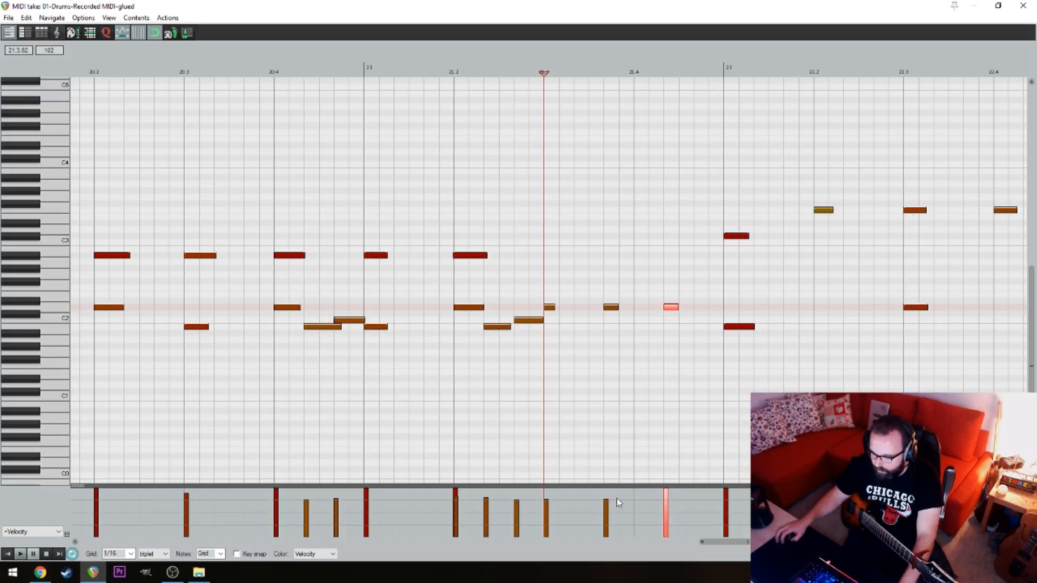
{"action": "left_click", "coordinate": [581, 497]}
{"action": "left_click_drag", "start_coordinate": [539, 490], "coordinate": [652, 491]}
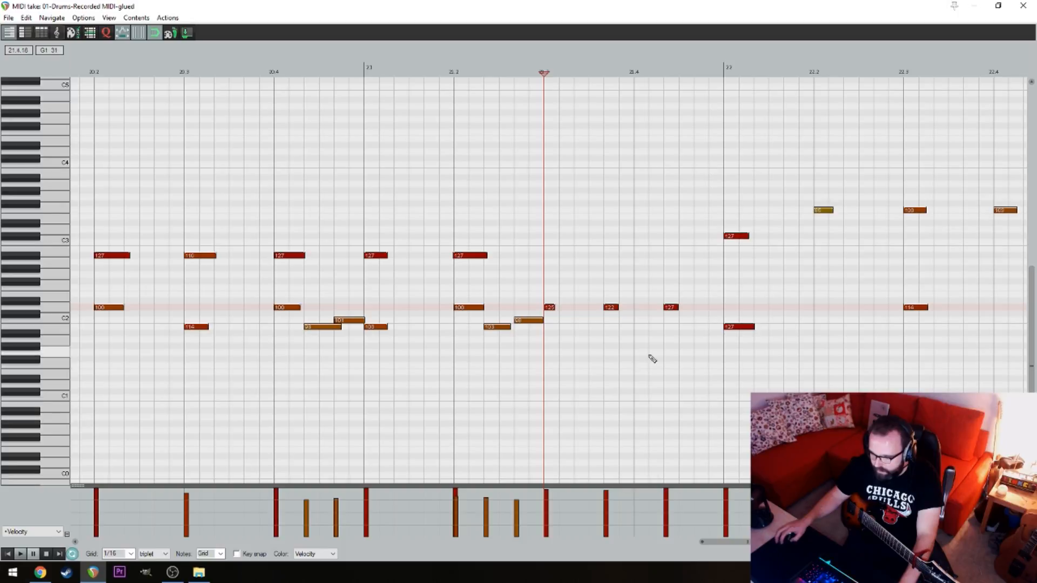
{"action": "left_click_drag", "start_coordinate": [678, 335], "coordinate": [565, 310]}
Play the doubled snare fill from just after 21.2 into the following bars, and close the MIDI editor
{"action": "left_click", "coordinate": [468, 154]}
{"action": "key", "text": "space"}
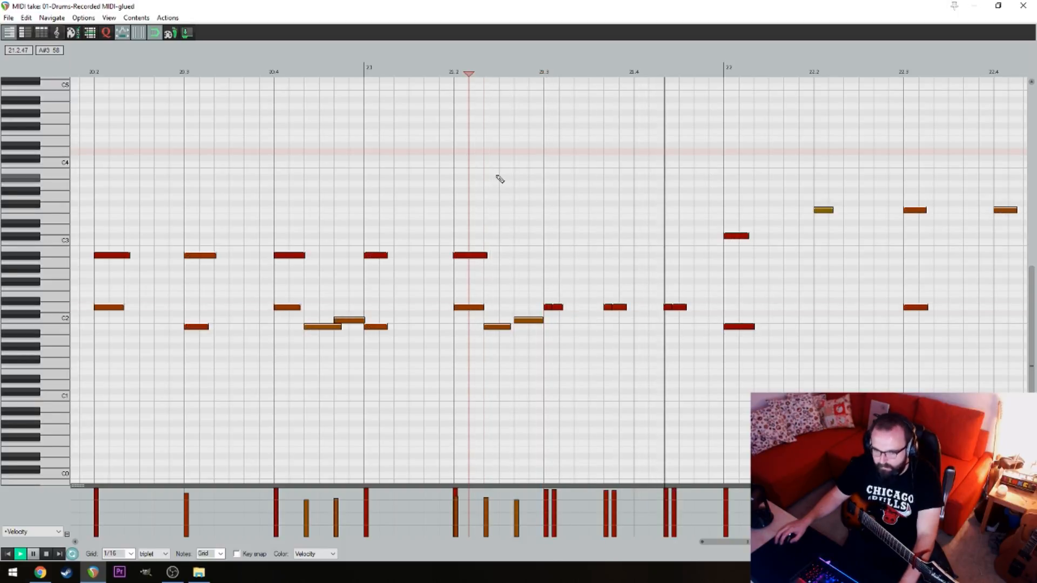
{"action": "key", "text": "space"}
{"action": "scroll", "coordinate": [679, 218], "scroll_direction": "down", "scroll_amount": 2}
{"action": "left_click", "coordinate": [537, 169]}
{"action": "key", "text": "space"}
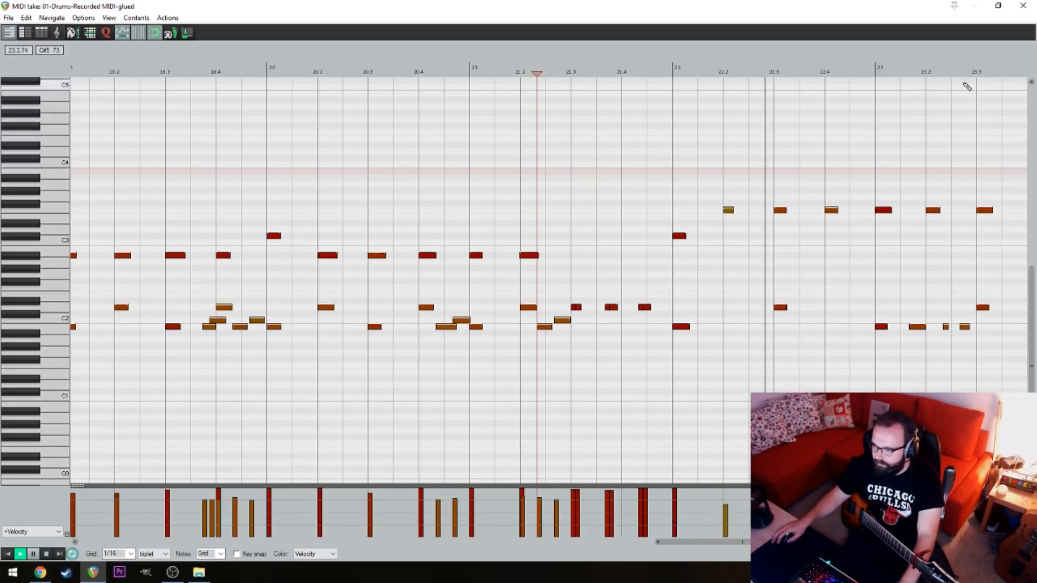
{"action": "key", "text": "space"}
{"action": "left_click", "coordinate": [1023, 5]}
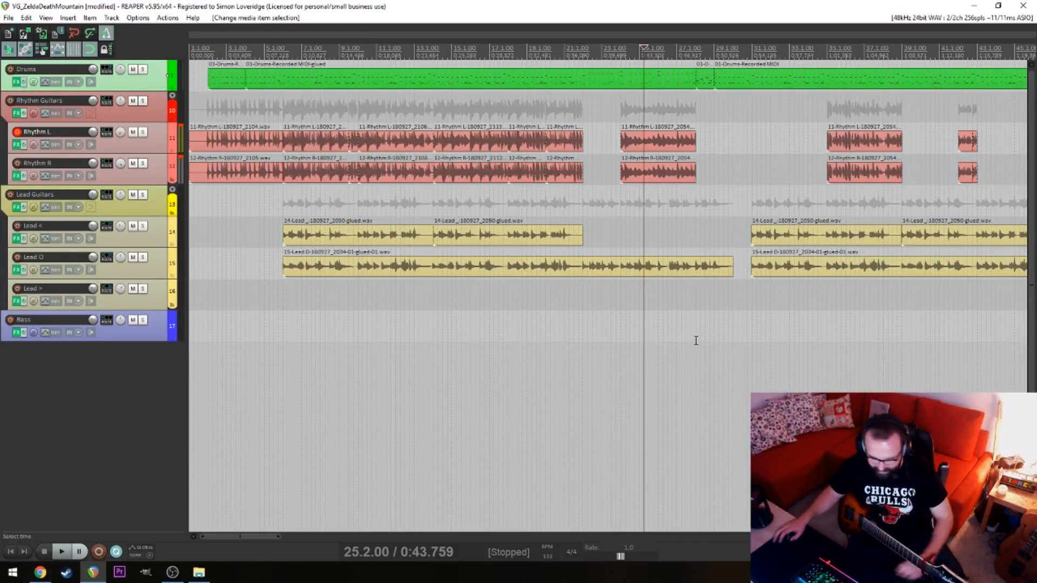
Play the old rhythm part from 23.4 and delete the Rhythm L and Rhythm R items spanning bars 24 to 28
{"action": "left_click", "coordinate": [569, 320]}
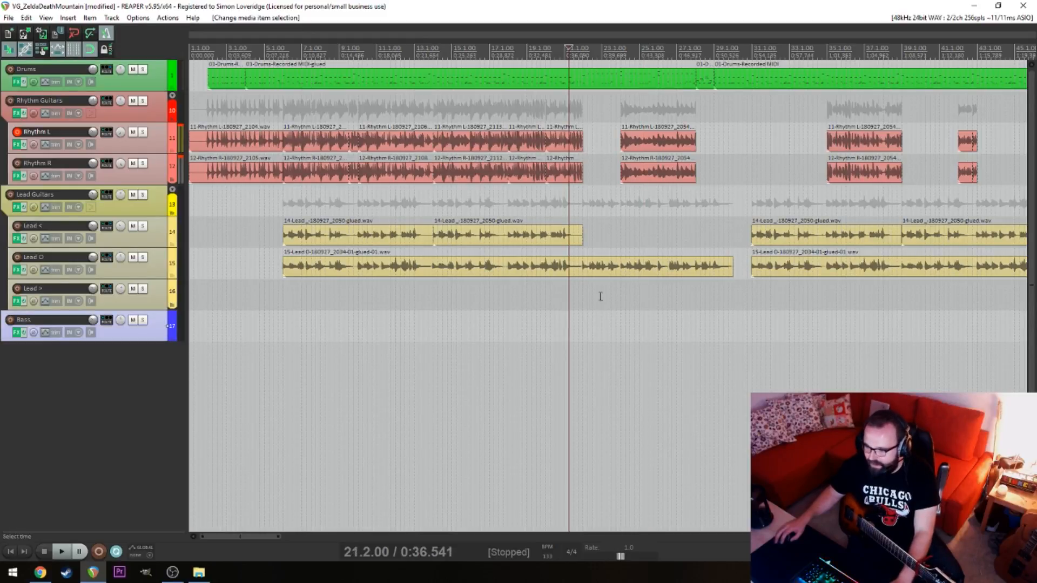
{"action": "left_click", "coordinate": [616, 136]}
{"action": "key", "text": "space"}
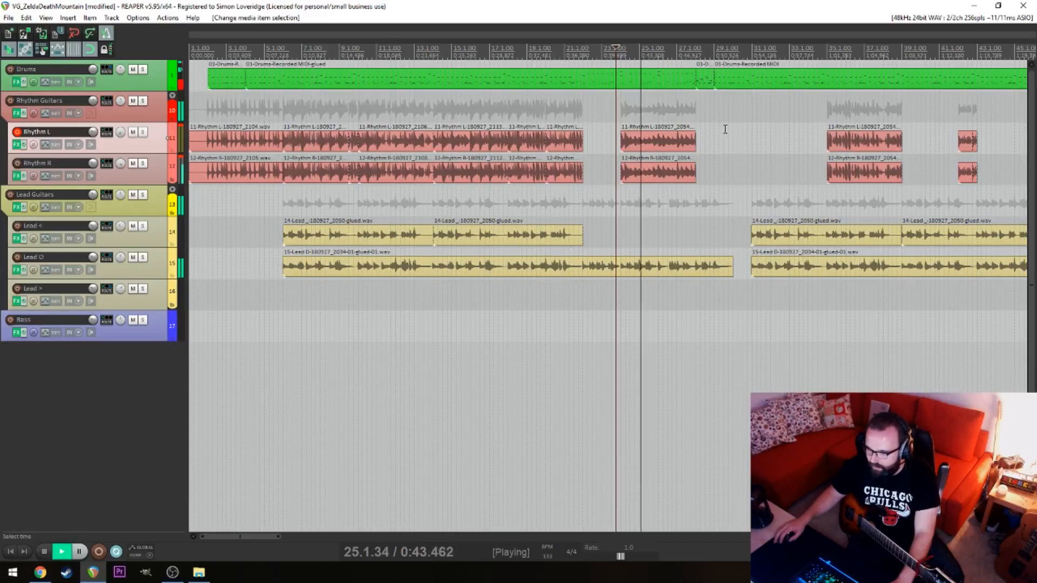
{"action": "key", "text": "space"}
{"action": "left_click_drag", "start_coordinate": [702, 128], "coordinate": [635, 157]}
{"action": "key", "text": "Delete"}
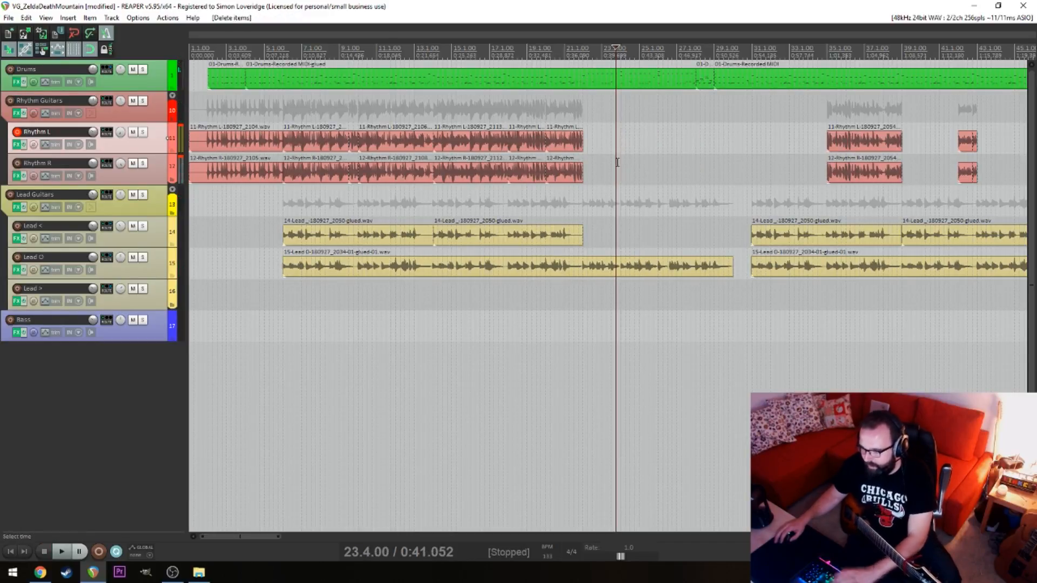
Trim the ends of the last joined Rhythm L and Rhythm R items back to 21.1
{"action": "left_click", "coordinate": [584, 99]}
{"action": "scroll", "coordinate": [615, 146], "scroll_direction": "up", "scroll_amount": 5}
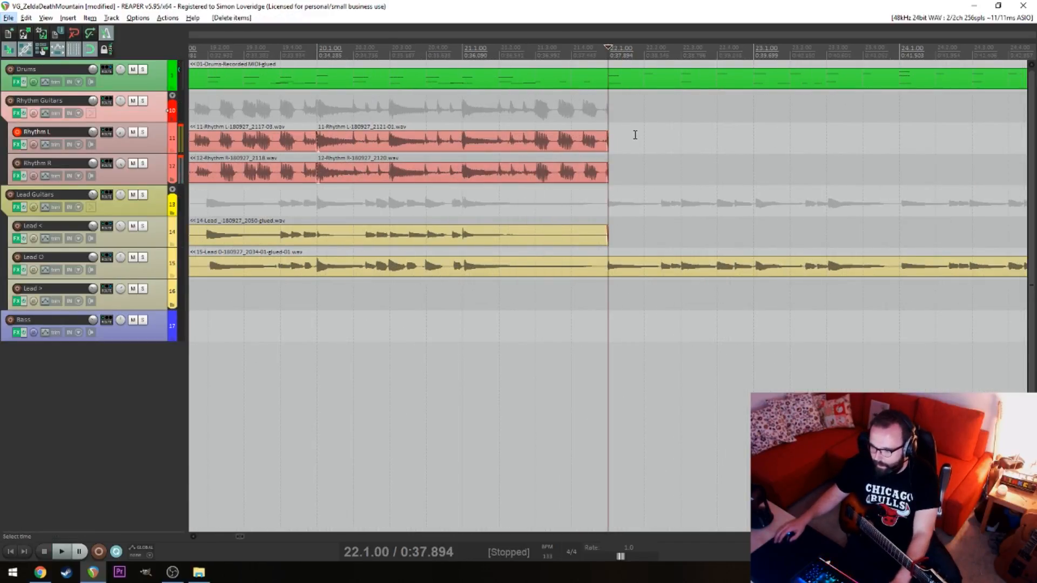
{"action": "left_click_drag", "start_coordinate": [635, 135], "coordinate": [564, 174]}
{"action": "left_click_drag", "start_coordinate": [608, 140], "coordinate": [463, 139]}
Check the guitar's tuning with the GTune plug-in on the Rhythm L track
{"action": "left_click", "coordinate": [487, 112]}
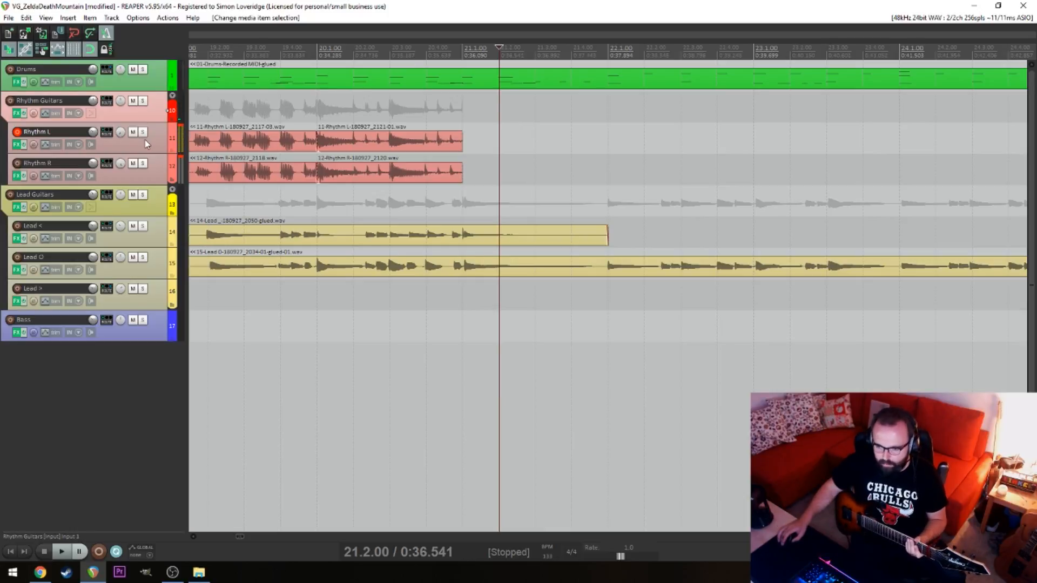
{"action": "left_click", "coordinate": [15, 145]}
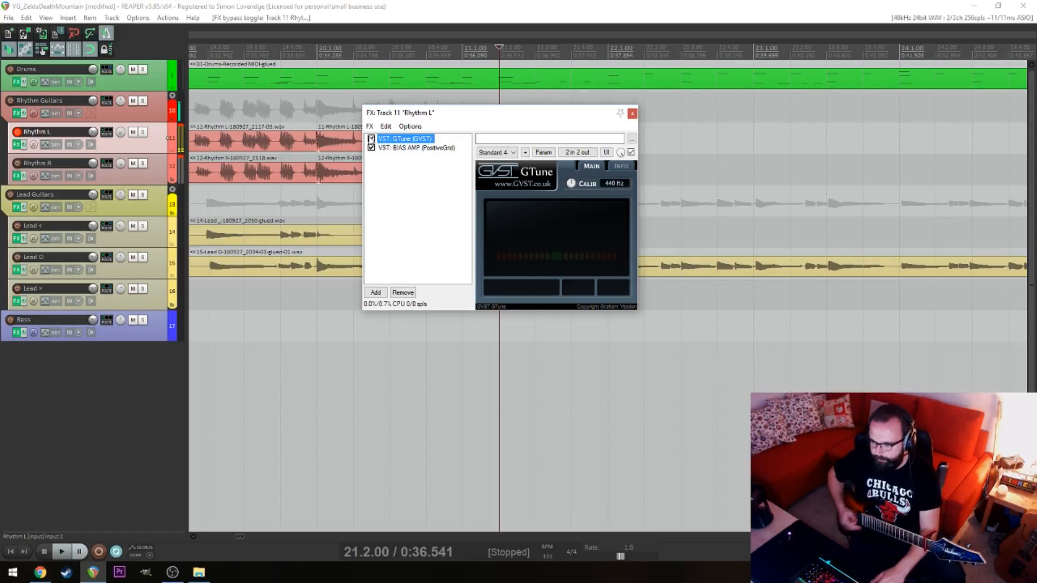
{"action": "left_click", "coordinate": [631, 114]}
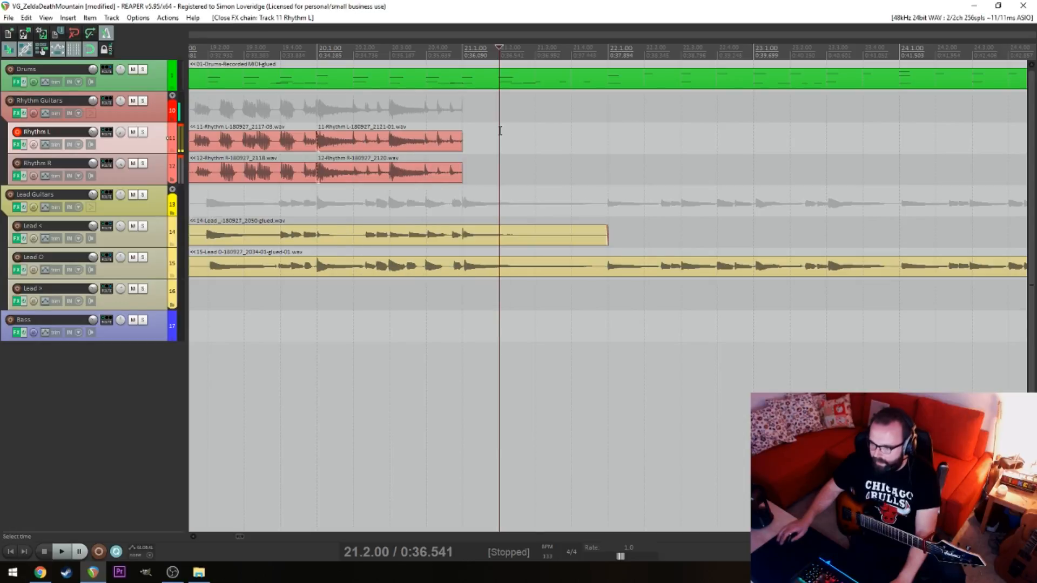
Place the edit cursor at 21.1 and mute the whole Lead Guitars folder
{"action": "left_click", "coordinate": [456, 110]}
{"action": "scroll", "coordinate": [459, 110], "scroll_direction": "down", "scroll_amount": 4}
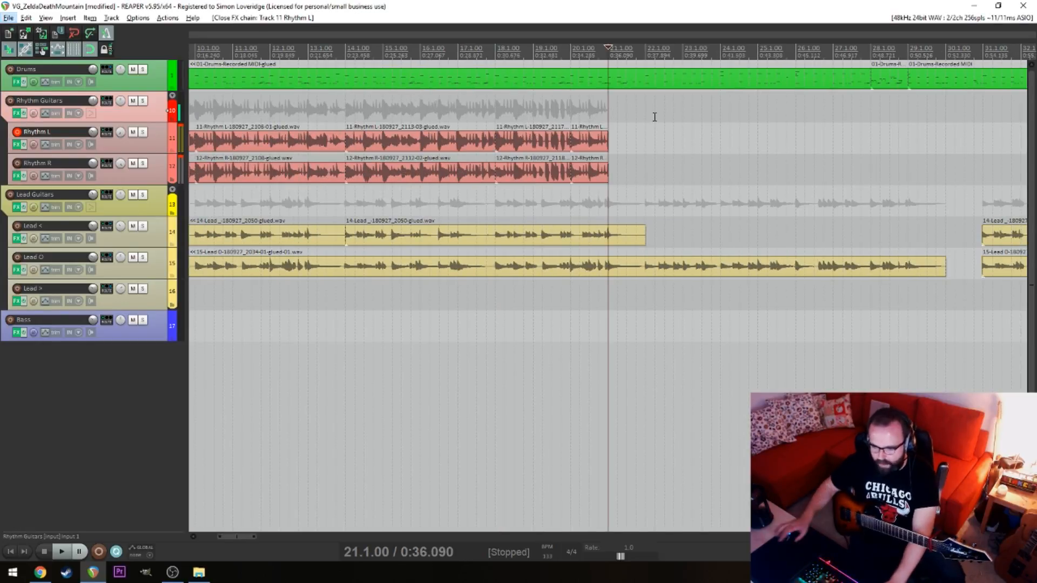
{"action": "left_click", "coordinate": [133, 226]}
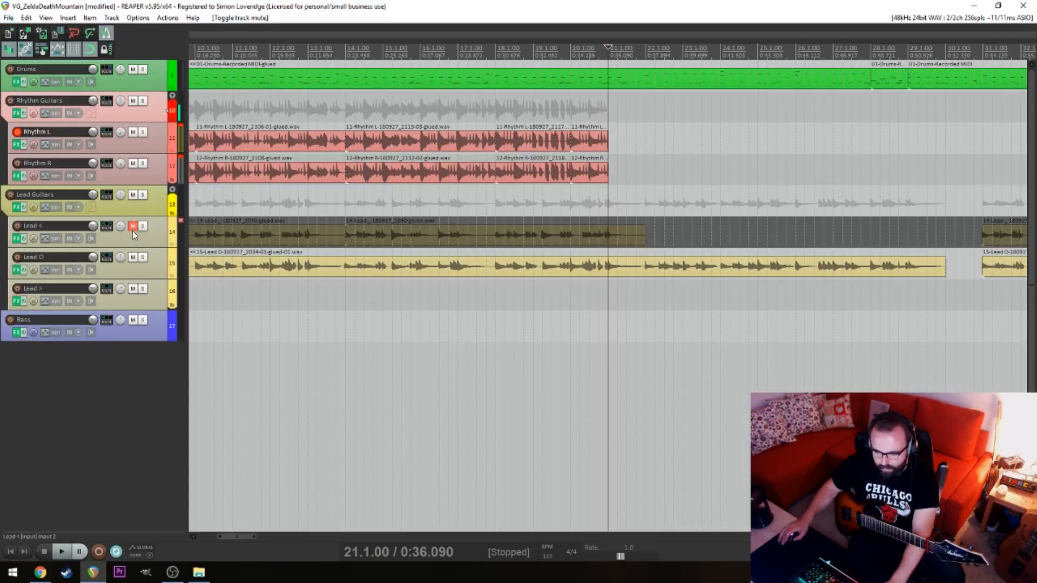
{"action": "left_click", "coordinate": [133, 258]}
{"action": "left_click", "coordinate": [133, 226]}
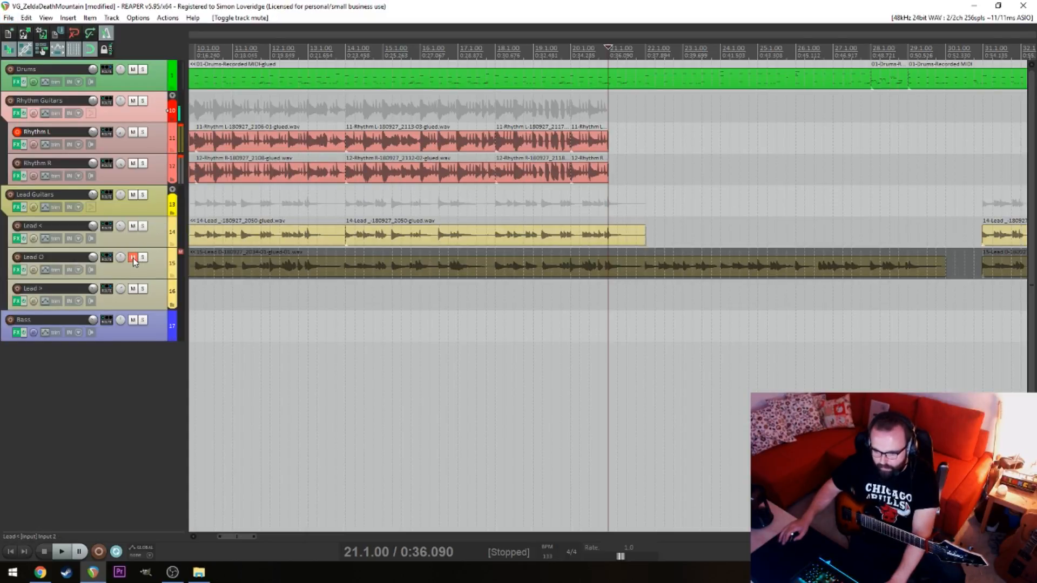
{"action": "left_click", "coordinate": [133, 258]}
{"action": "left_click", "coordinate": [133, 194]}
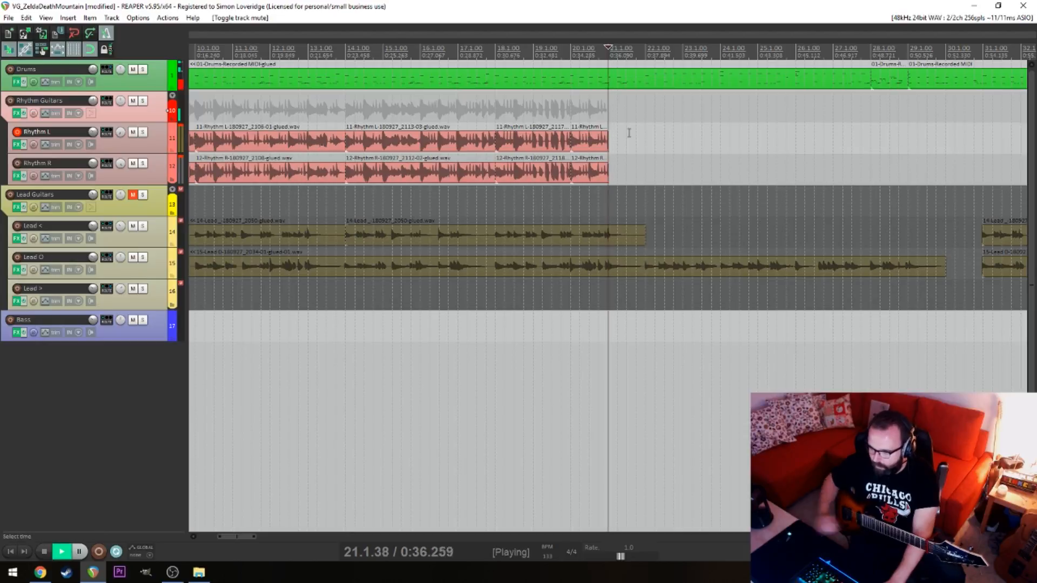
Try recording a Rhythm L take from 21.1 and undo the recording
{"action": "key", "text": "space"}
{"action": "key", "text": "ctrl+r"}
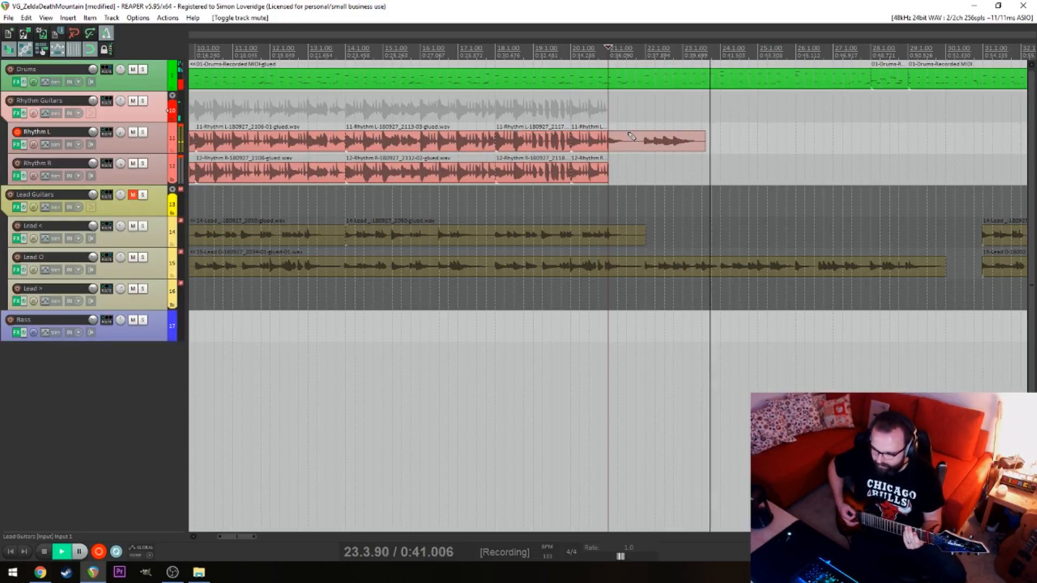
{"action": "key", "text": "space"}
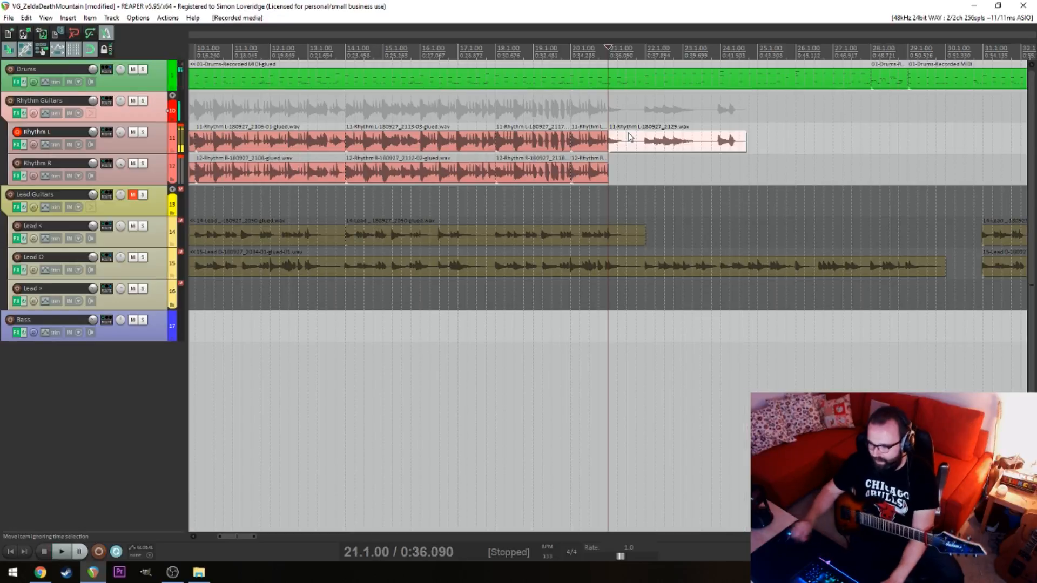
{"action": "key", "text": "ctrl+z"}
Try recording a Rhythm L take over the spare drum loops from 133.2 and undo the recording
{"action": "left_click", "coordinate": [741, 162]}
{"action": "scroll", "coordinate": [707, 167], "scroll_direction": "down", "scroll_amount": 5}
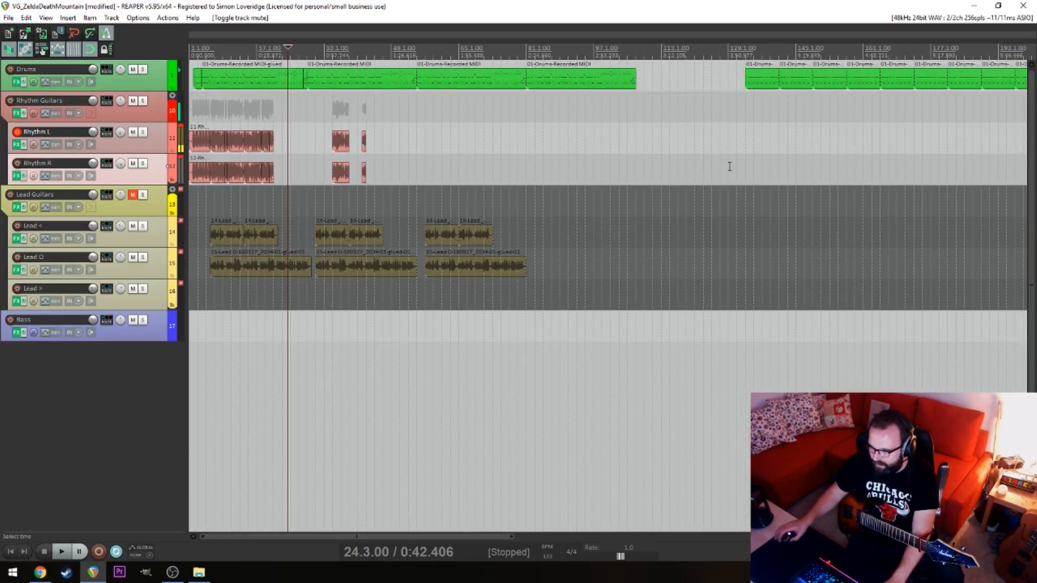
{"action": "left_click", "coordinate": [729, 167]}
{"action": "left_click", "coordinate": [745, 163]}
{"action": "scroll", "coordinate": [745, 163], "scroll_direction": "up", "scroll_amount": 4}
{"action": "key", "text": "alt+space"}
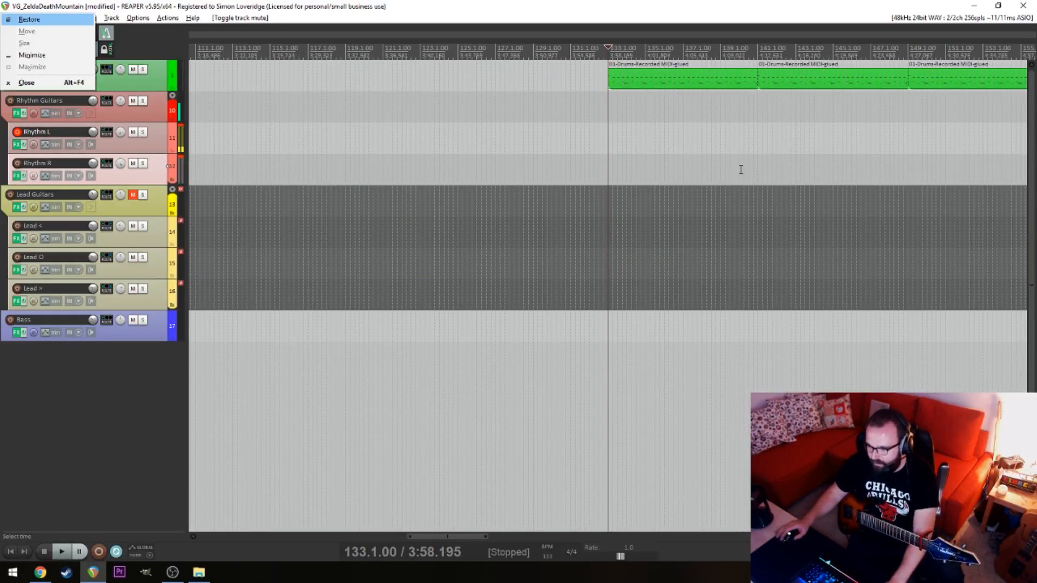
{"action": "key", "text": "Escape"}
{"action": "left_click", "coordinate": [612, 184]}
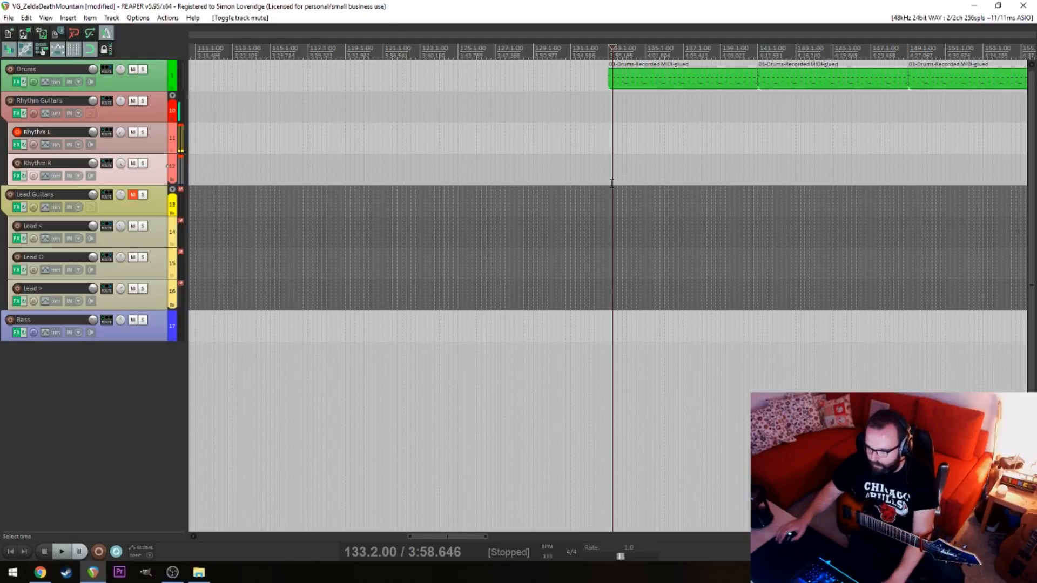
{"action": "key", "text": "ctrl+r"}
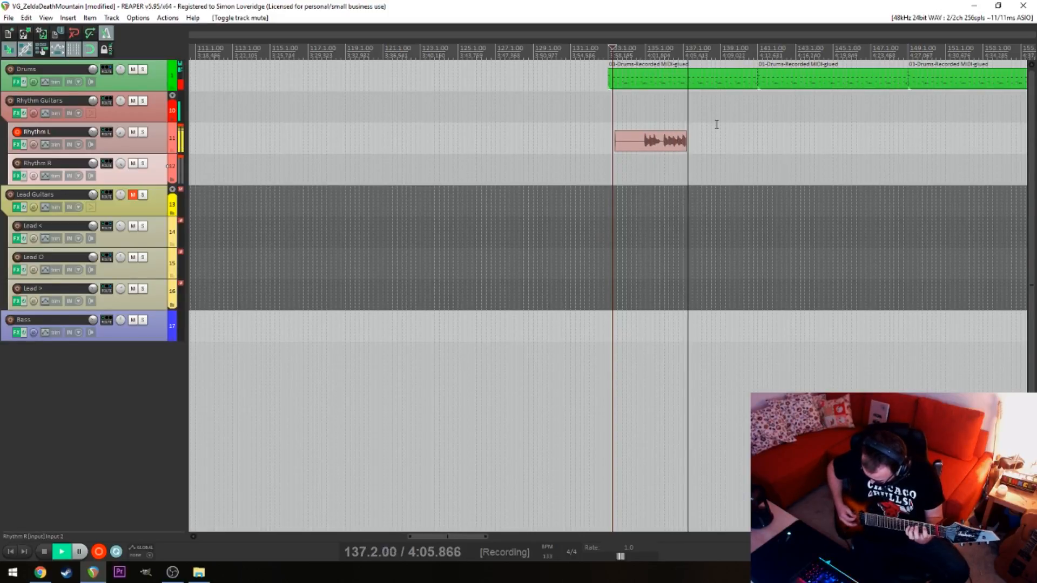
{"action": "key", "text": "space"}
{"action": "key", "text": "ctrl+z"}
{"action": "key", "text": "space"}
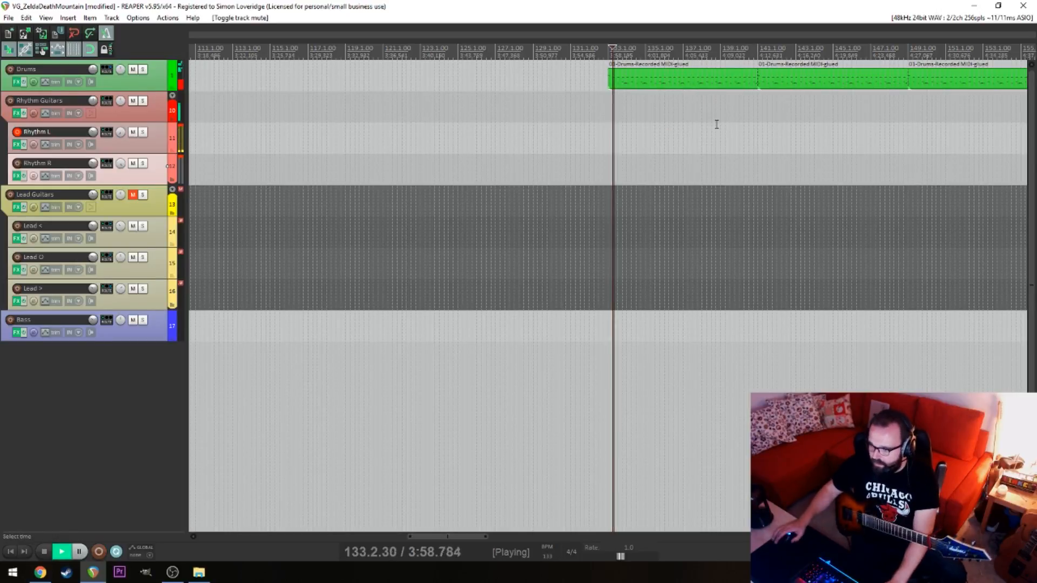
{"action": "key", "text": "space"}
Record a Rhythm L take about 14 bars long without drums, starting at 273.1 beyond the spare drum loops
{"action": "scroll", "coordinate": [717, 125], "scroll_direction": "left", "scroll_amount": 5}
{"action": "scroll", "coordinate": [824, 117], "scroll_direction": "down", "scroll_amount": 4}
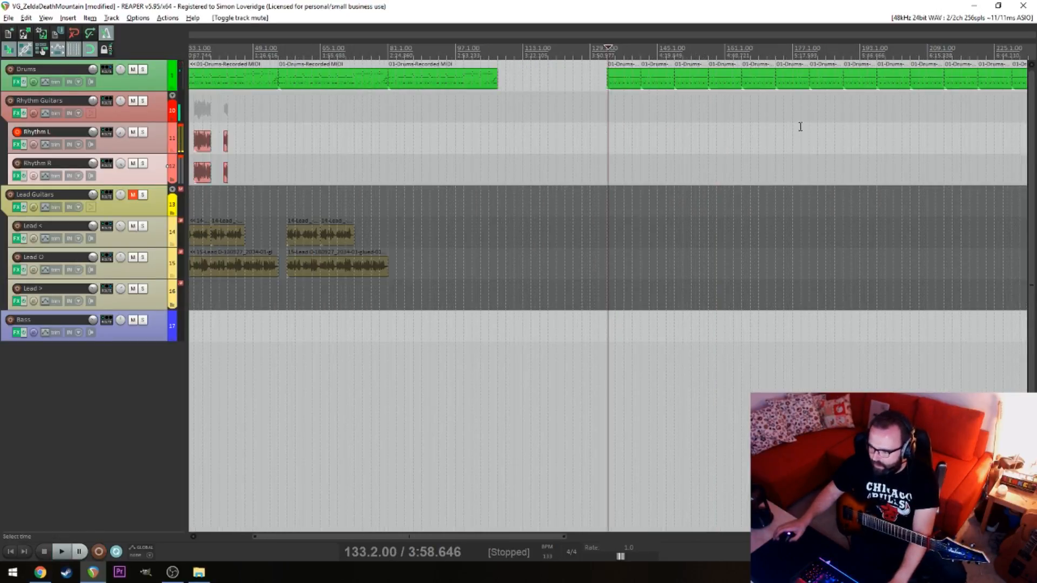
{"action": "left_click", "coordinate": [691, 148]}
{"action": "scroll", "coordinate": [730, 151], "scroll_direction": "right", "scroll_amount": 4}
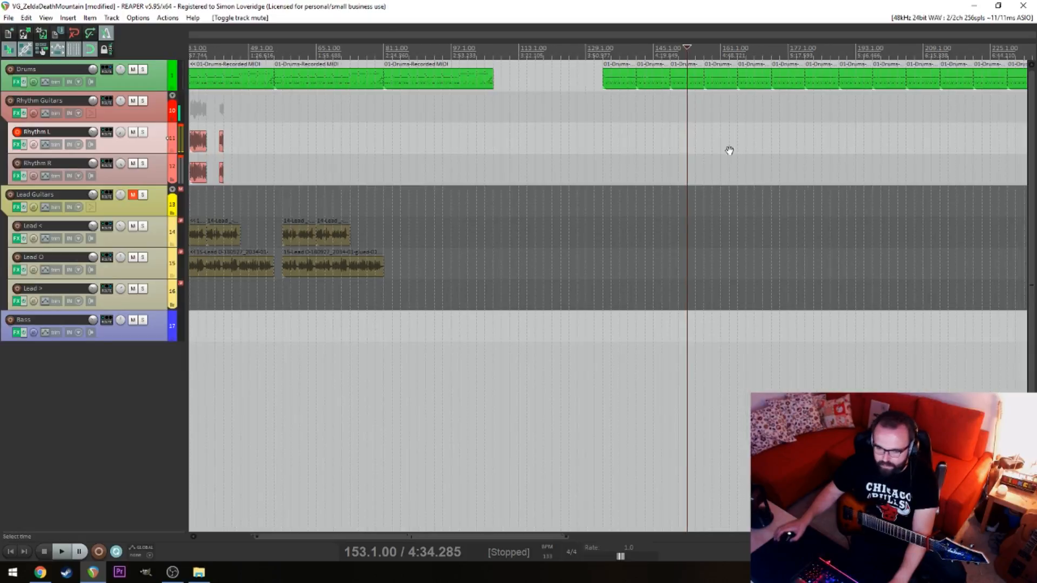
{"action": "scroll", "coordinate": [715, 150], "scroll_direction": "right", "scroll_amount": 5}
{"action": "left_click", "coordinate": [550, 158]}
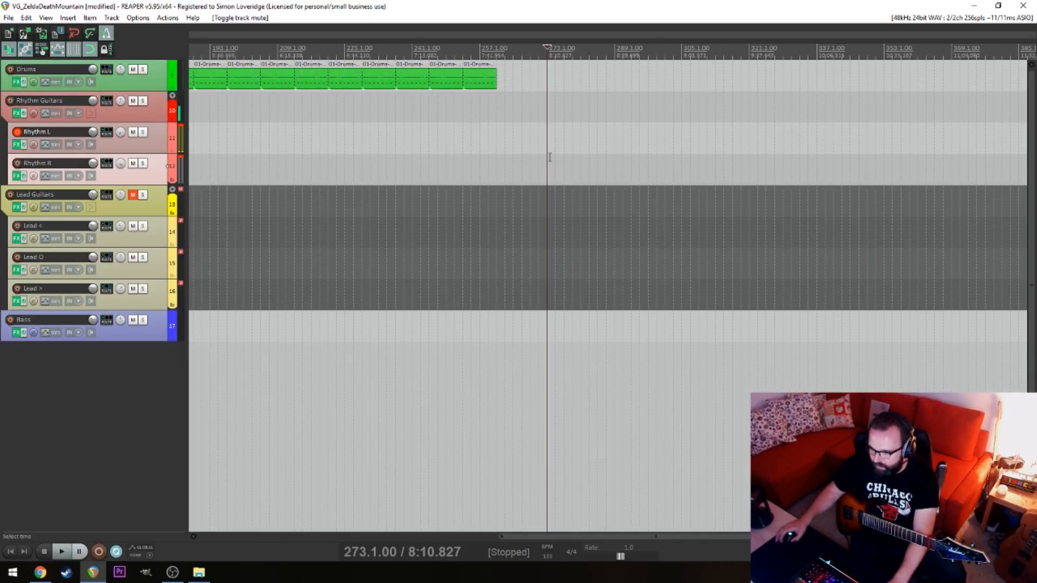
{"action": "key", "text": "ctrl+r"}
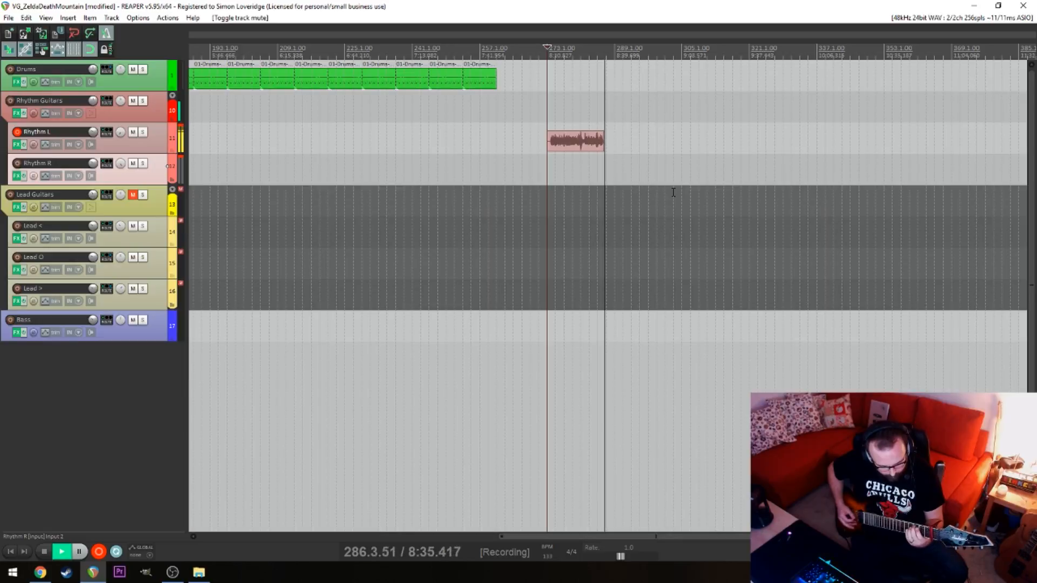
{"action": "key", "text": "space"}
Play back the drumless Rhythm L take from 275.1 and again from about bar 282
{"action": "left_click", "coordinate": [573, 192]}
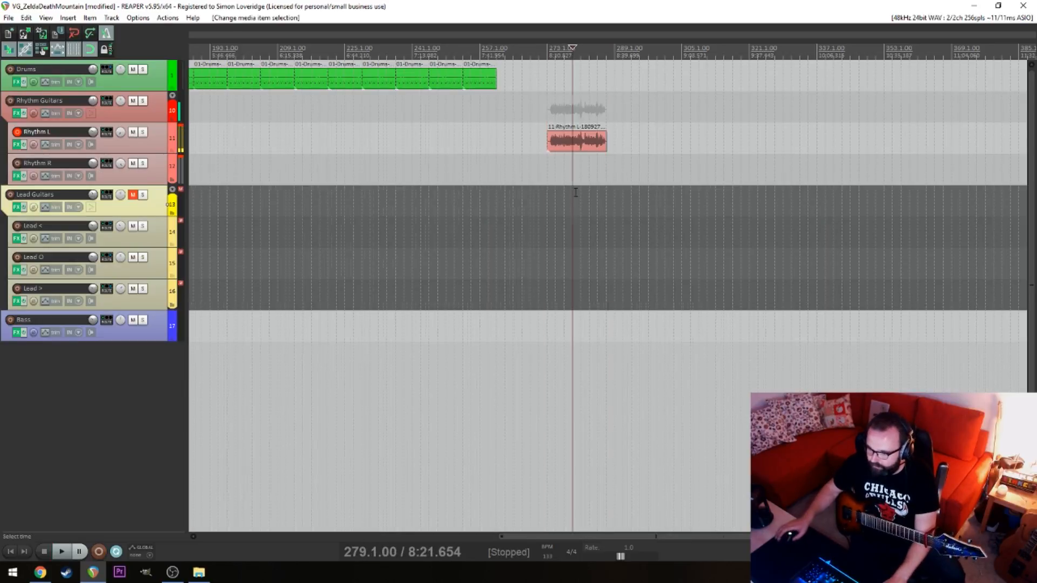
{"action": "scroll", "coordinate": [588, 187], "scroll_direction": "up", "scroll_amount": 6}
{"action": "scroll", "coordinate": [485, 200], "scroll_direction": "down", "scroll_amount": 4}
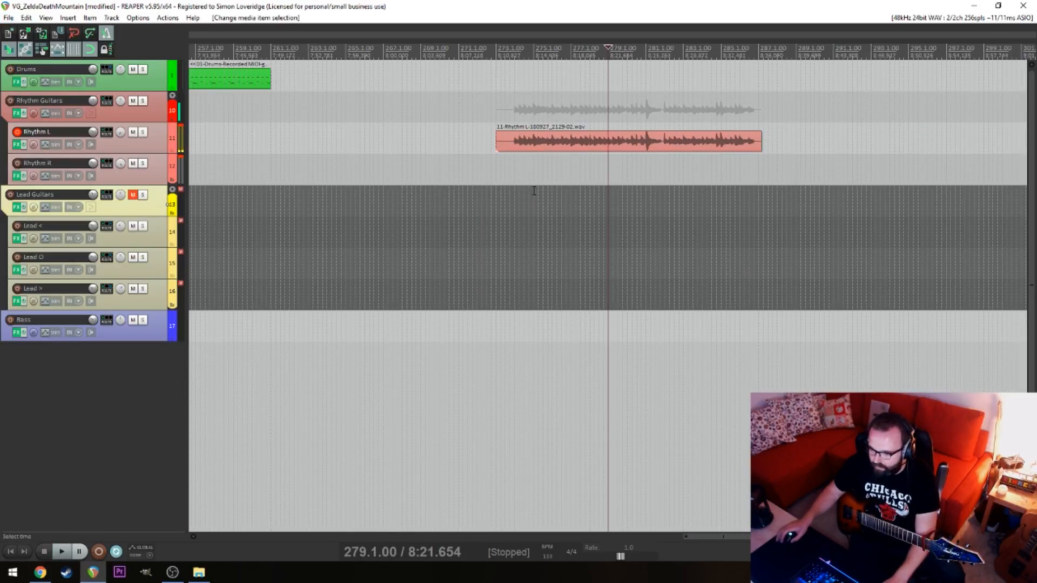
{"action": "left_click", "coordinate": [512, 192]}
{"action": "scroll", "coordinate": [583, 200], "scroll_direction": "up", "scroll_amount": 6}
{"action": "left_click", "coordinate": [803, 147]}
{"action": "left_click_drag", "start_coordinate": [846, 142], "coordinate": [856, 150]}
{"action": "scroll", "coordinate": [868, 181], "scroll_direction": "down", "scroll_amount": 8}
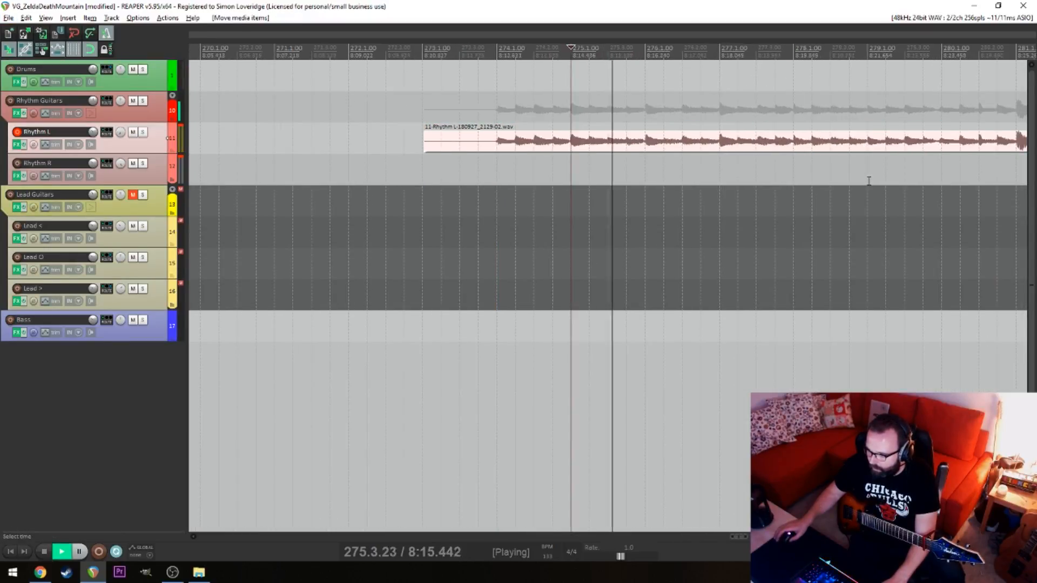
{"action": "left_click", "coordinate": [666, 189]}
{"action": "scroll", "coordinate": [677, 186], "scroll_direction": "up", "scroll_amount": 7}
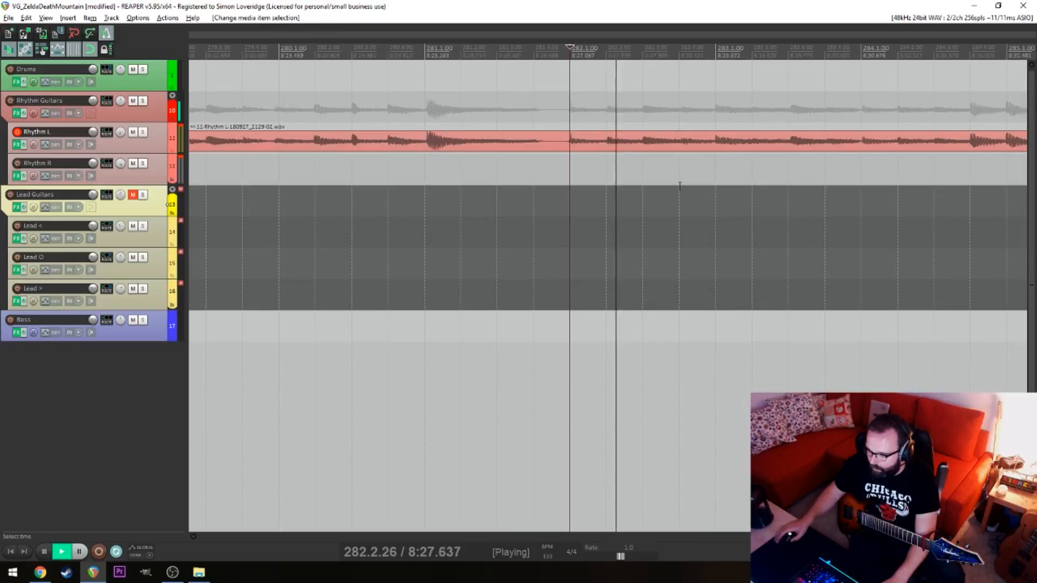
{"action": "scroll", "coordinate": [740, 165], "scroll_direction": "down", "scroll_amount": 3}
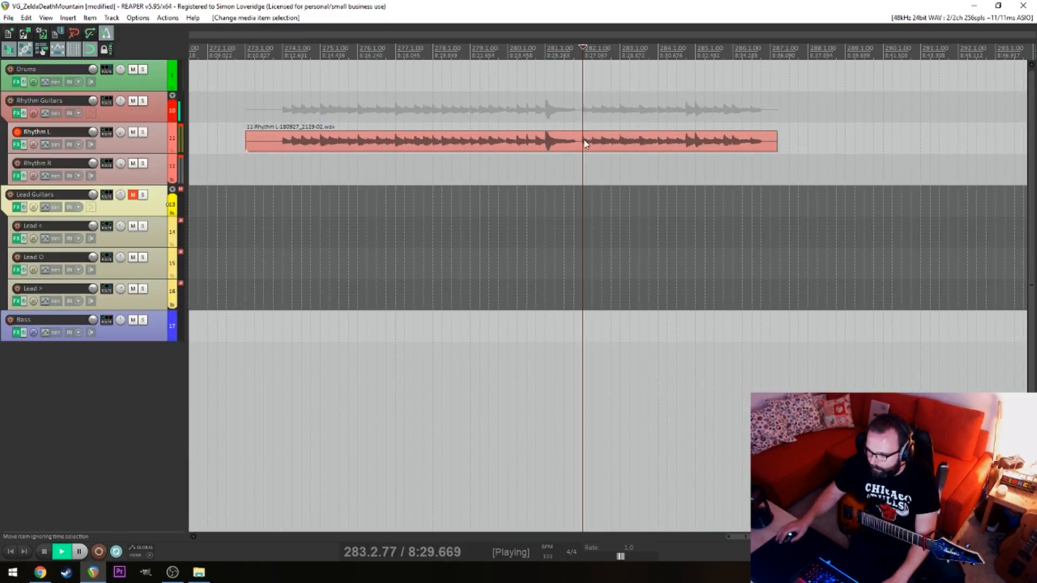
Split the drumless Rhythm L take at 282.1 and delete the part after the split
{"action": "key", "text": "space"}
{"action": "key", "text": "s"}
{"action": "left_click", "coordinate": [660, 139]}
{"action": "key", "text": "Delete"}
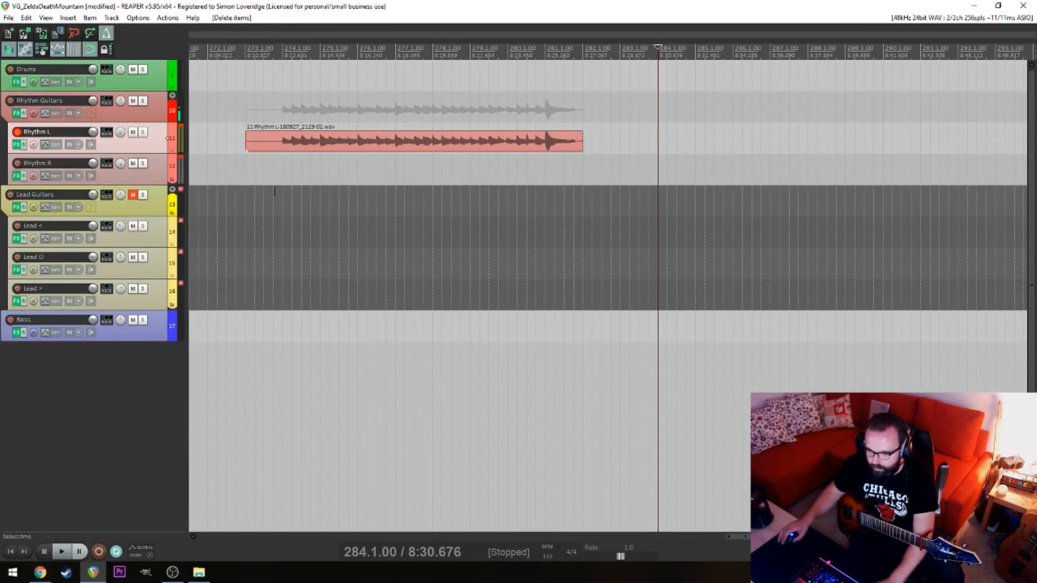
Try recording another Rhythm L take from the start of the project and undo the recording
{"action": "left_click", "coordinate": [622, 169]}
{"action": "key", "text": "ctrl+r"}
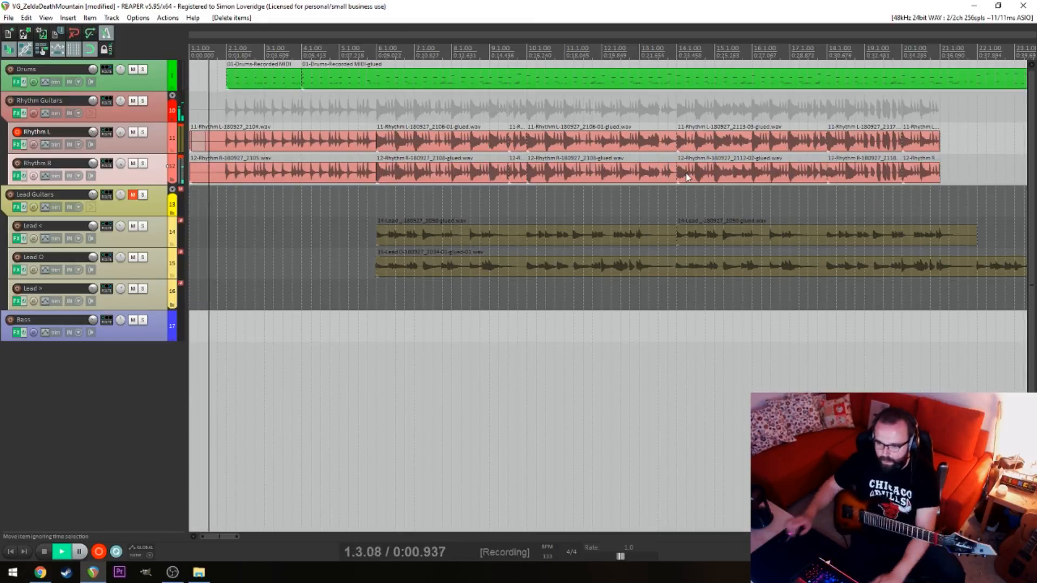
{"action": "key", "text": "space"}
{"action": "key", "text": "ctrl+z"}
{"action": "scroll", "coordinate": [672, 238], "scroll_direction": "down", "scroll_amount": 10}
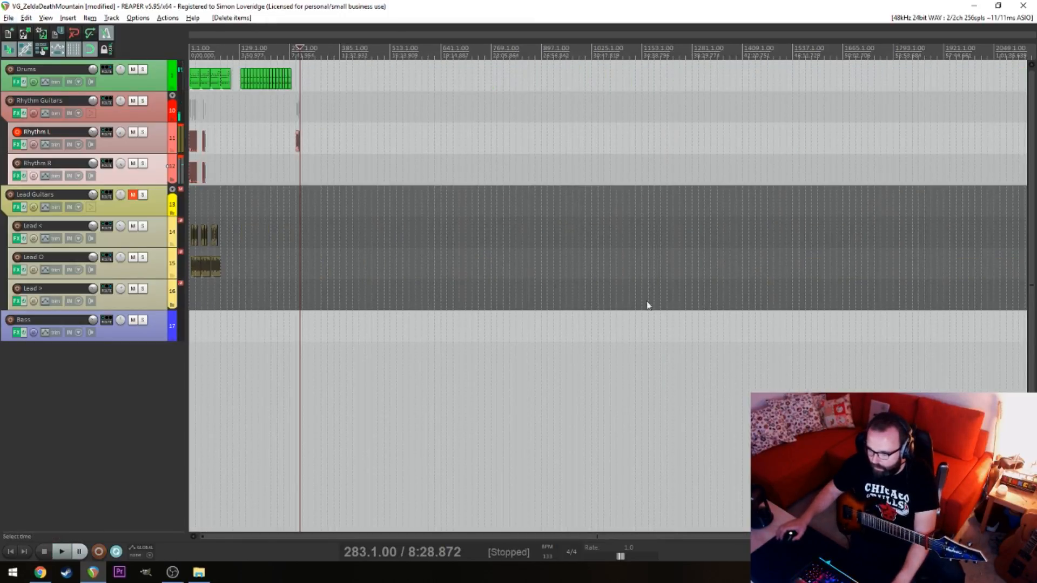
{"action": "scroll", "coordinate": [441, 268], "scroll_direction": "up", "scroll_amount": 5}
{"action": "left_click", "coordinate": [582, 237]}
{"action": "scroll", "coordinate": [582, 237], "scroll_direction": "up", "scroll_amount": 5}
{"action": "left_click", "coordinate": [749, 239]}
{"action": "key", "text": "space"}
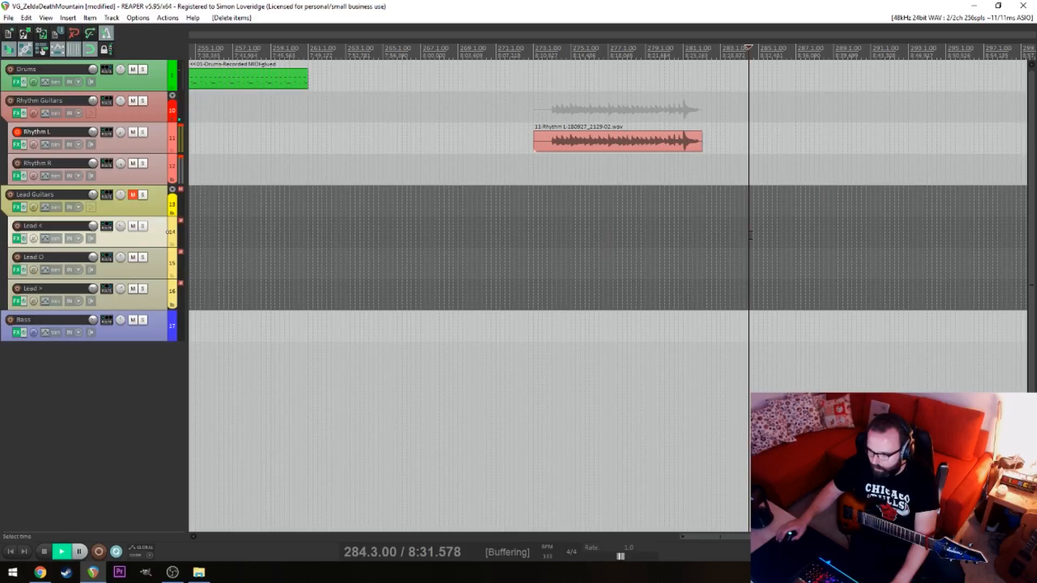
{"action": "key", "text": "space"}
{"action": "scroll", "coordinate": [791, 280], "scroll_direction": "down", "scroll_amount": 8}
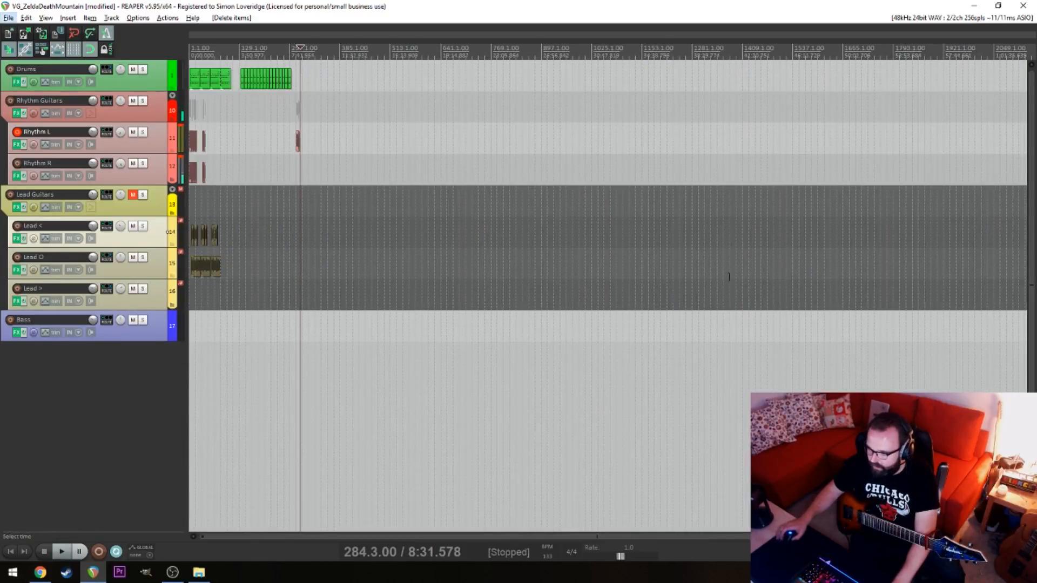
{"action": "scroll", "coordinate": [540, 265], "scroll_direction": "up", "scroll_amount": 6}
{"action": "left_click", "coordinate": [551, 263]}
{"action": "key", "text": "space"}
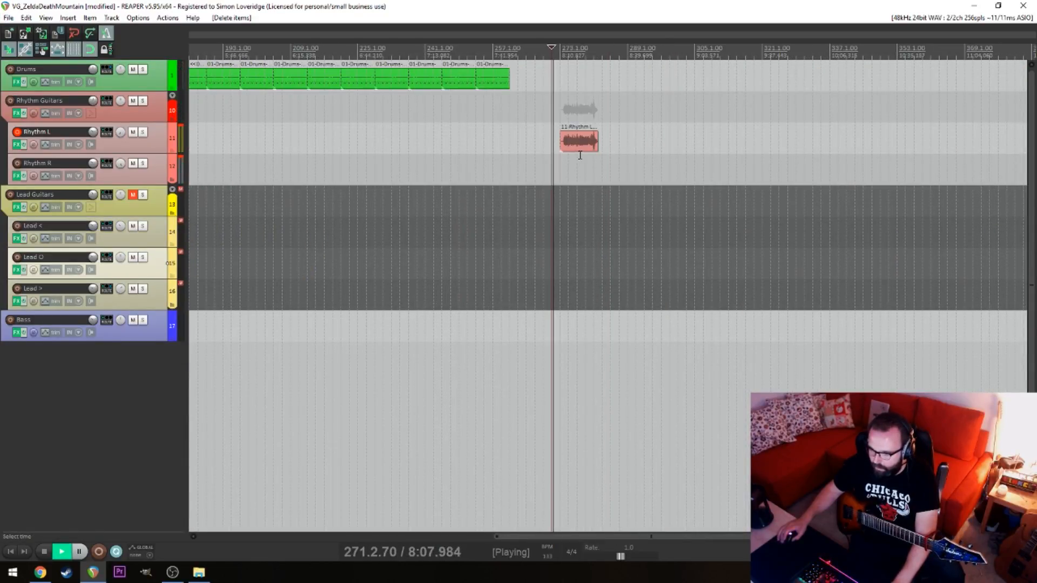
{"action": "key", "text": "space"}
Move the trimmed Rhythm L take out to 341.1 and record a second take about 10 bars long from 265.1
{"action": "left_click_drag", "start_coordinate": [579, 142], "coordinate": [865, 142]}
{"action": "left_click", "coordinate": [528, 204]}
{"action": "key", "text": "ctrl+r"}
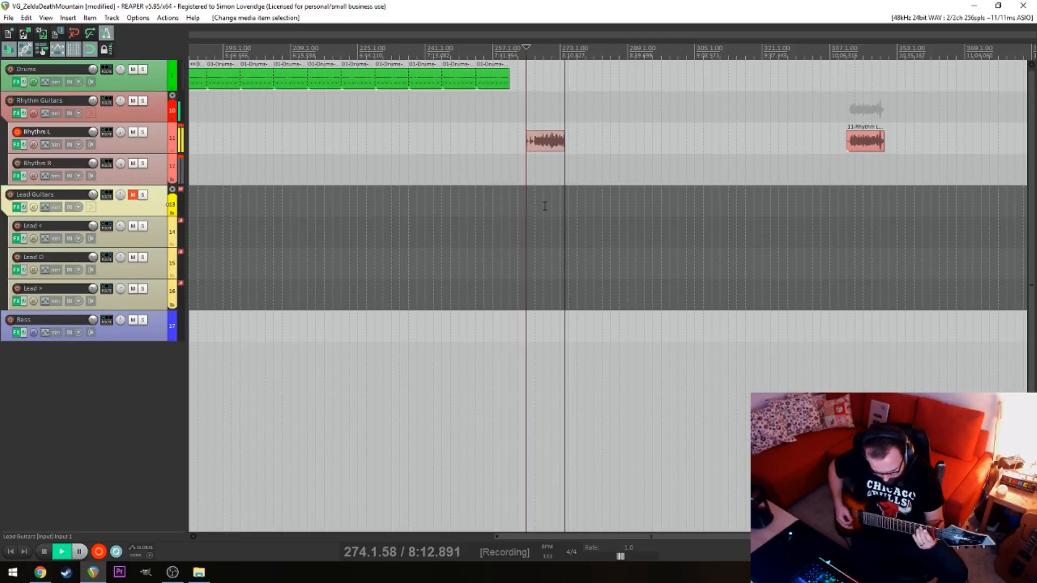
{"action": "key", "text": "space"}
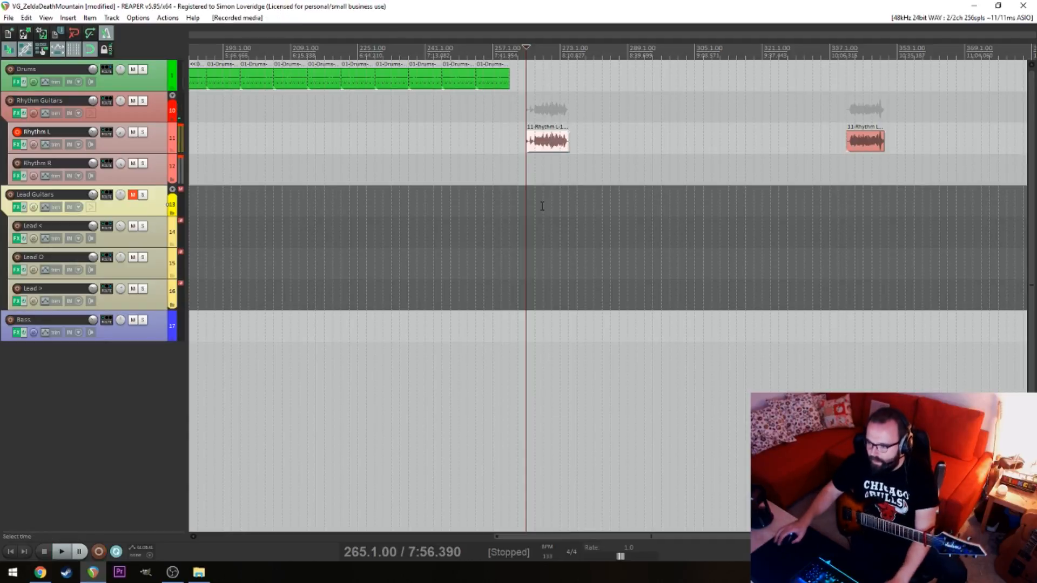
Examine the waveform near the end of the second take, around 273.1 to 275.1
{"action": "left_click", "coordinate": [586, 197]}
{"action": "left_click", "coordinate": [577, 201]}
{"action": "left_click", "coordinate": [569, 204]}
{"action": "scroll", "coordinate": [567, 201], "scroll_direction": "up", "scroll_amount": 7}
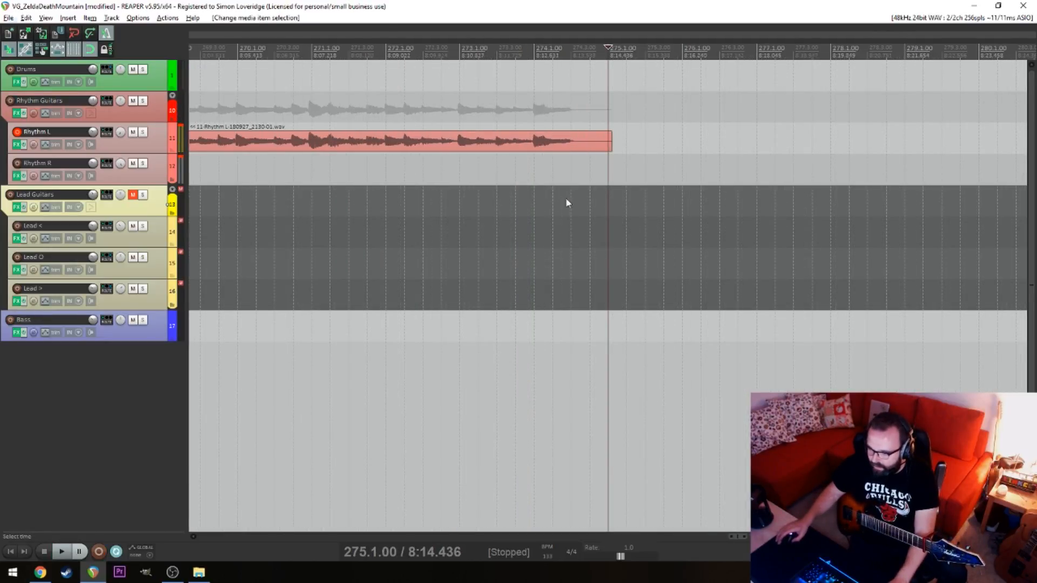
{"action": "left_click", "coordinate": [559, 151]}
{"action": "left_click", "coordinate": [469, 155]}
{"action": "left_click", "coordinate": [484, 148]}
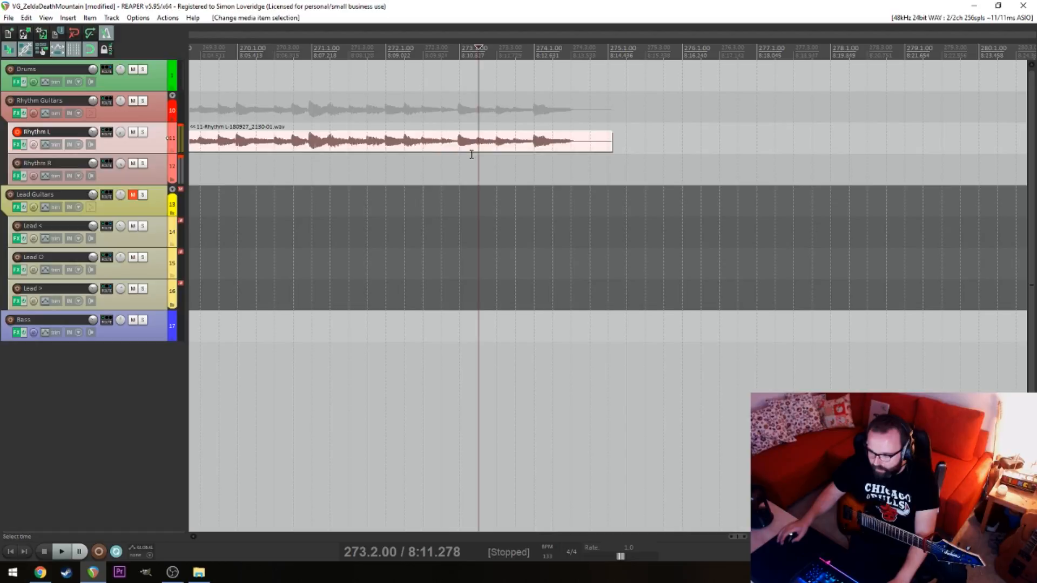
{"action": "left_click", "coordinate": [460, 143]}
{"action": "key", "text": "alt"}
{"action": "scroll", "coordinate": [464, 145], "scroll_direction": "down", "scroll_amount": 7}
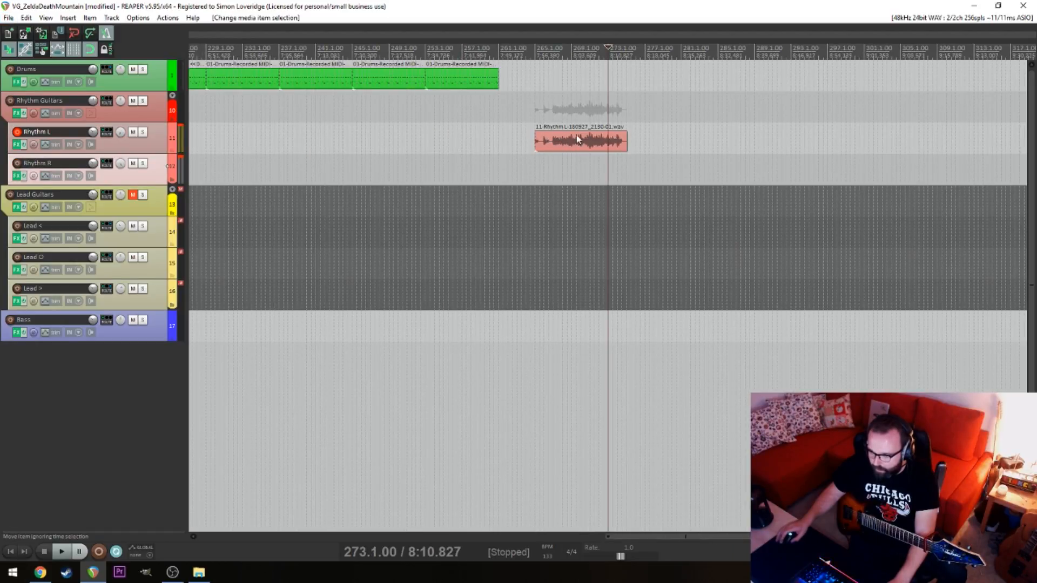
Move the second take onto the Rhythm R track, starting at 341.1 beneath the first take
{"action": "left_click_drag", "start_coordinate": [576, 138], "coordinate": [728, 115]}
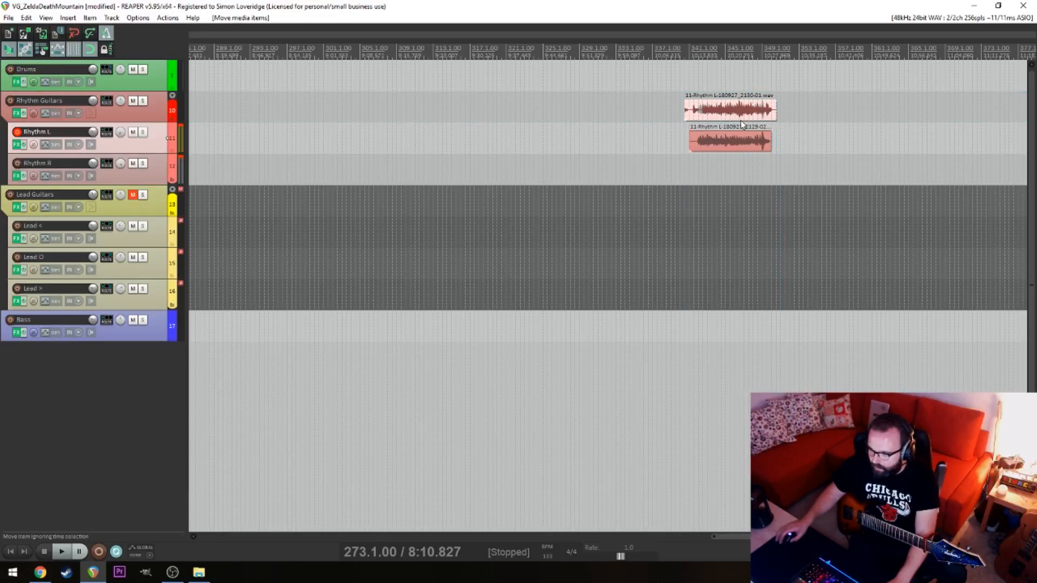
{"action": "left_click", "coordinate": [758, 177]}
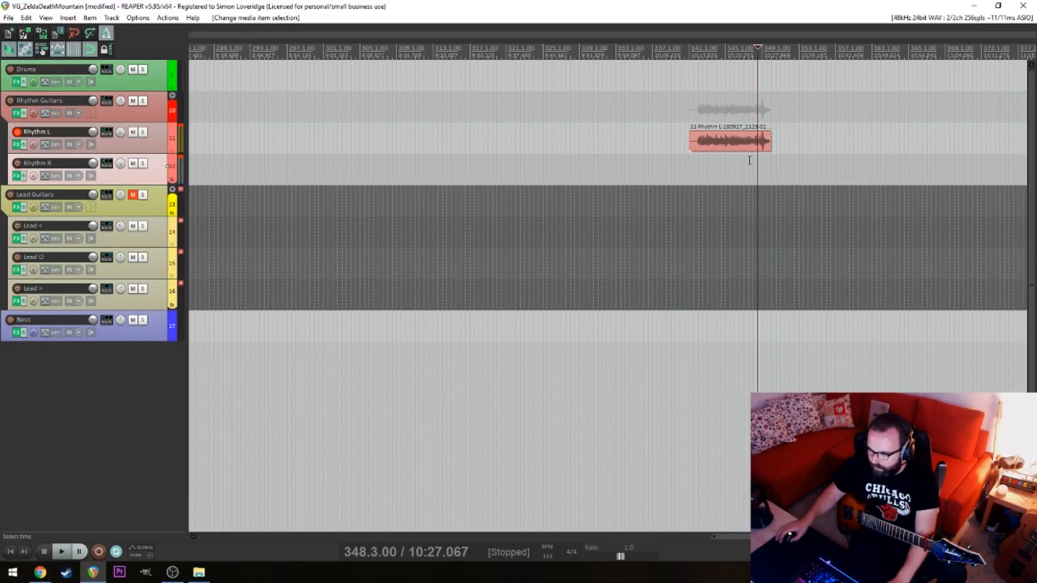
{"action": "scroll", "coordinate": [680, 144], "scroll_direction": "left", "scroll_amount": 3}
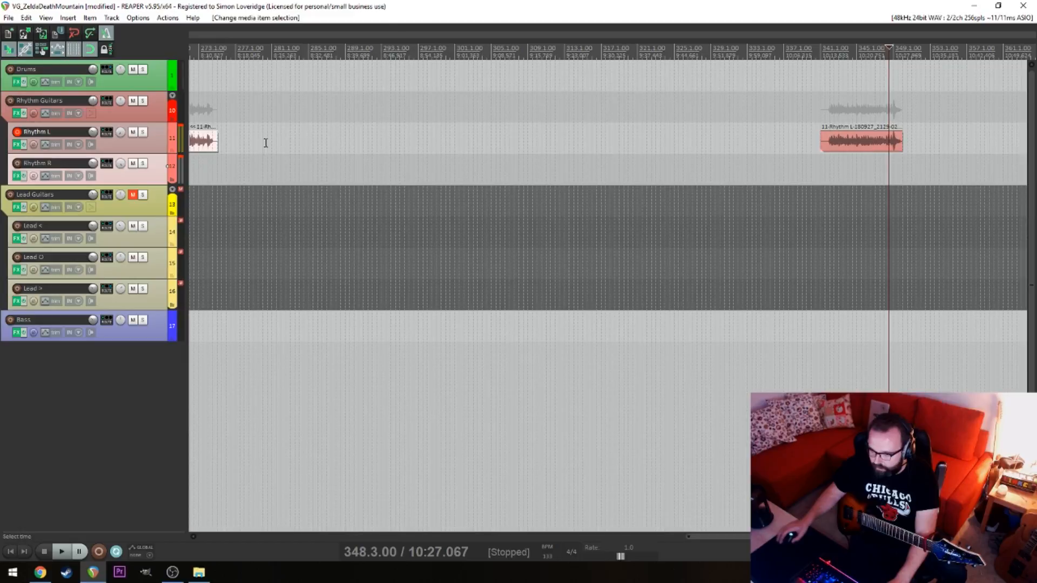
{"action": "left_click_drag", "start_coordinate": [205, 144], "coordinate": [899, 171]}
{"action": "left_click", "coordinate": [822, 200]}
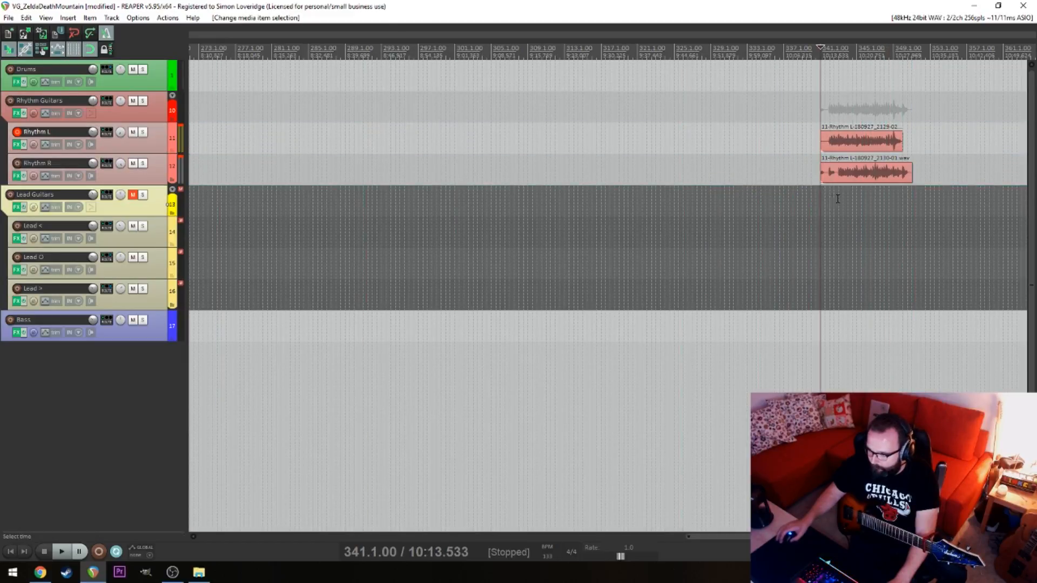
Shift the Rhythm R take one bar earlier so it starts at 340.1 and its riff matches Rhythm L
{"action": "left_click", "coordinate": [839, 198]}
{"action": "left_click", "coordinate": [853, 172]}
{"action": "left_click", "coordinate": [842, 196]}
{"action": "scroll", "coordinate": [842, 196], "scroll_direction": "up", "scroll_amount": 6}
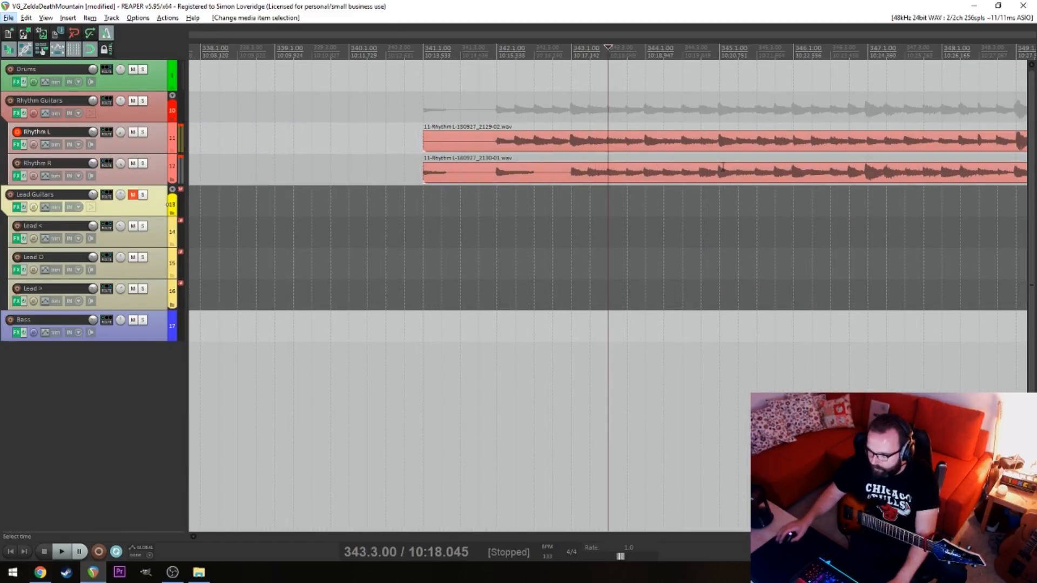
{"action": "left_click_drag", "start_coordinate": [722, 167], "coordinate": [648, 172]}
{"action": "left_click", "coordinate": [501, 193]}
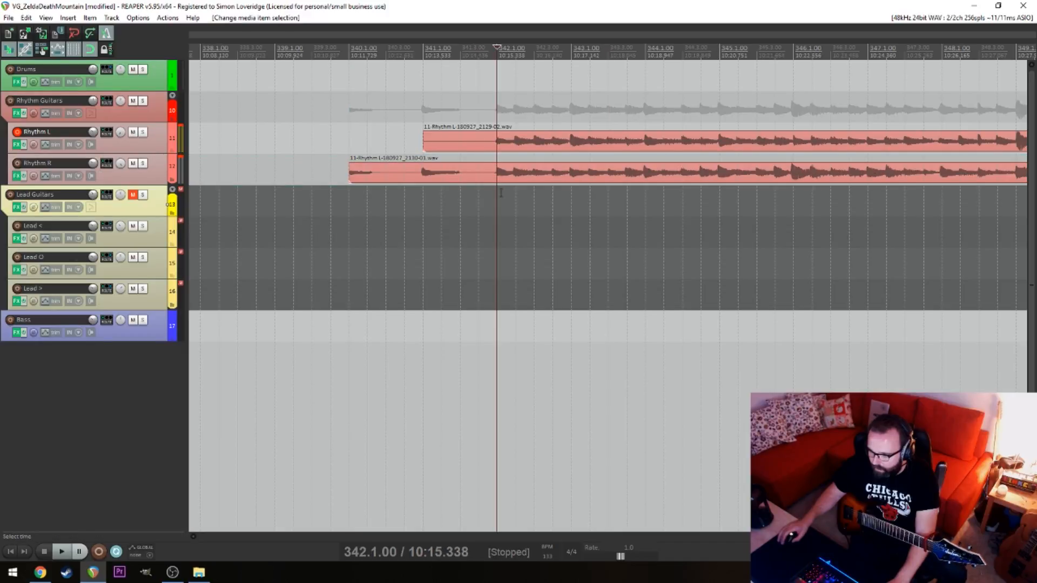
Nudge the Rhythm R take slightly later without snapping to align its hits with the grid and Rhythm L
{"action": "scroll", "coordinate": [555, 194], "scroll_direction": "up", "scroll_amount": 8}
{"action": "scroll", "coordinate": [792, 179], "scroll_direction": "down", "scroll_amount": 8}
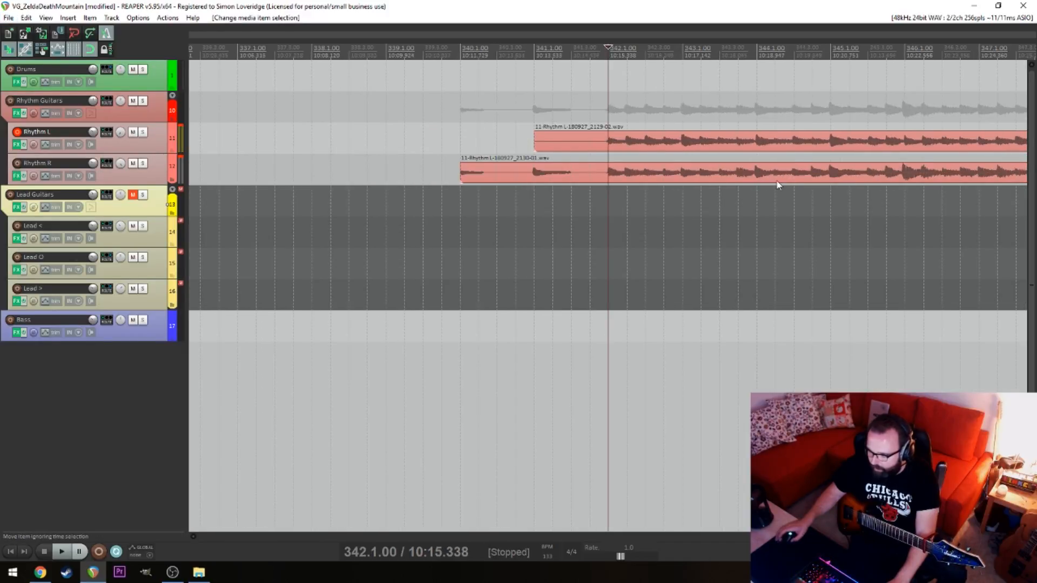
{"action": "left_click", "coordinate": [778, 187]}
{"action": "scroll", "coordinate": [825, 195], "scroll_direction": "up", "scroll_amount": 5}
{"action": "left_click", "coordinate": [857, 175]}
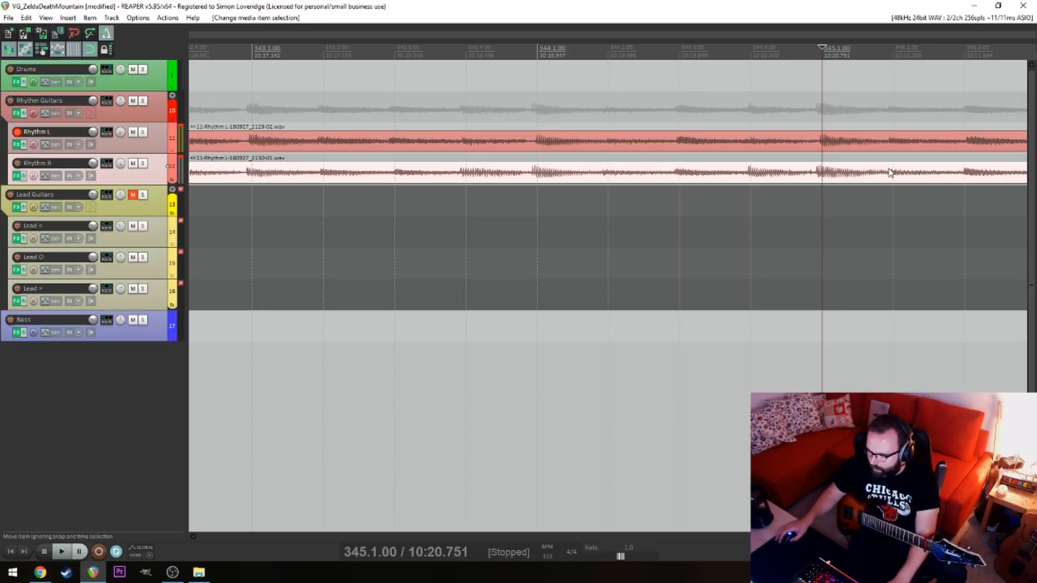
{"action": "left_click_drag", "start_coordinate": [890, 171], "coordinate": [896, 171]}
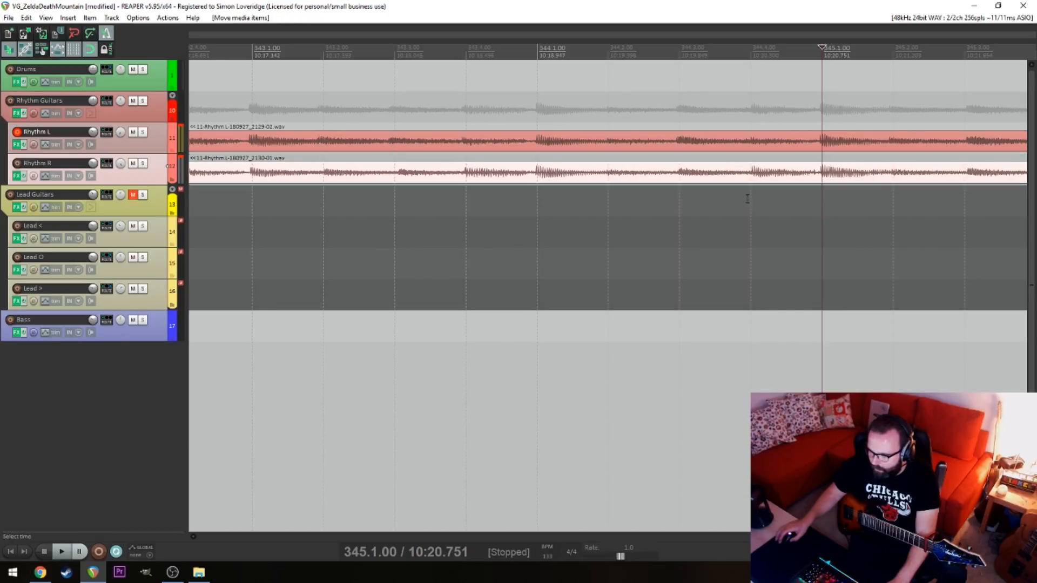
Play back the aligned Rhythm L and R takes from 343.3 and again from 341.2
{"action": "key", "text": "space"}
{"action": "left_click", "coordinate": [396, 215]}
{"action": "scroll", "coordinate": [396, 215], "scroll_direction": "down", "scroll_amount": 5}
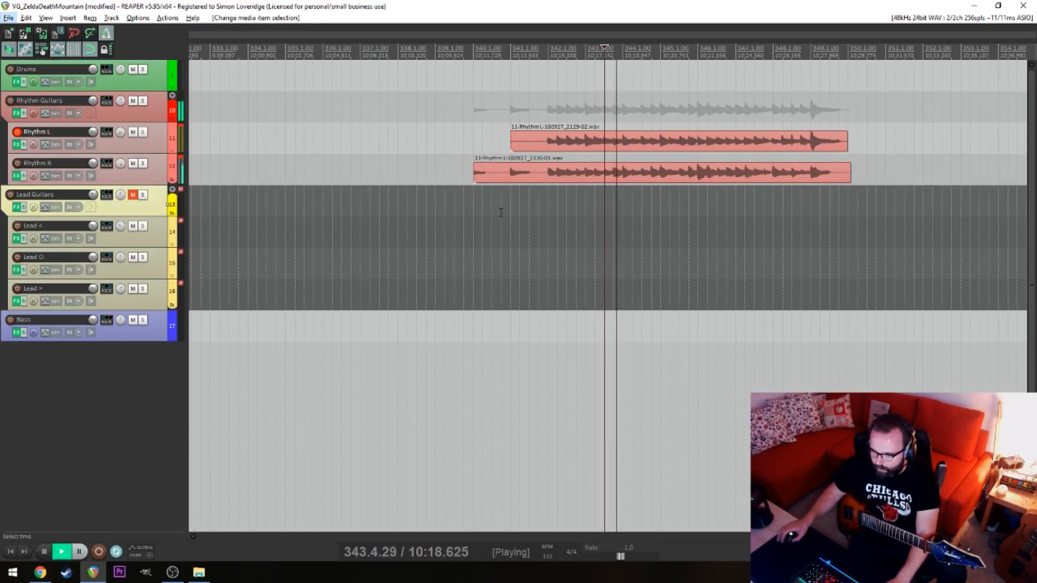
{"action": "left_click", "coordinate": [519, 210]}
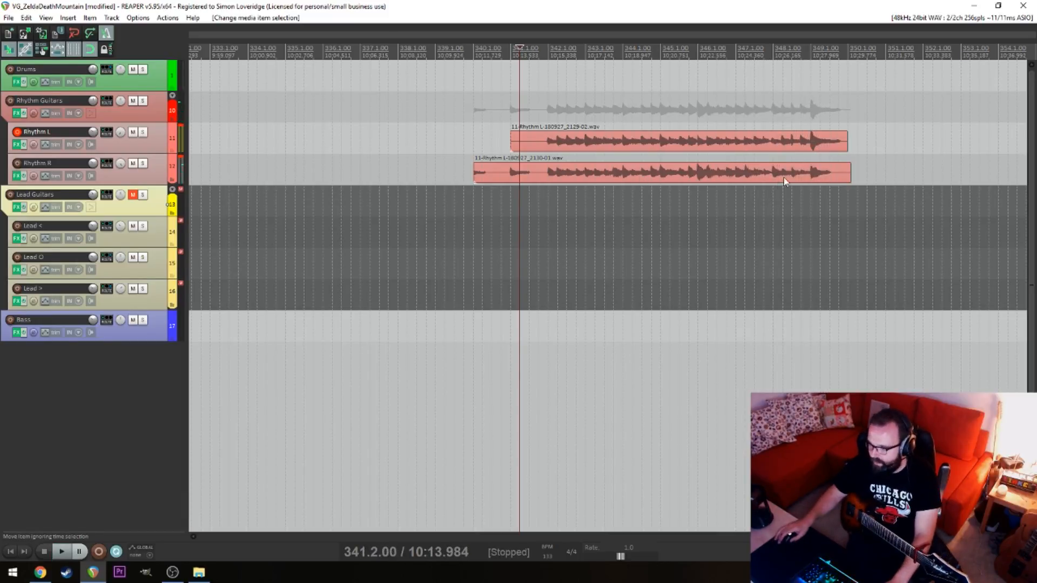
Split both rhythm takes at 342.1 and 349.1 and delete the pieces outside that range
{"action": "left_click", "coordinate": [819, 180]}
{"action": "left_click", "coordinate": [807, 141]}
{"action": "key", "text": "s"}
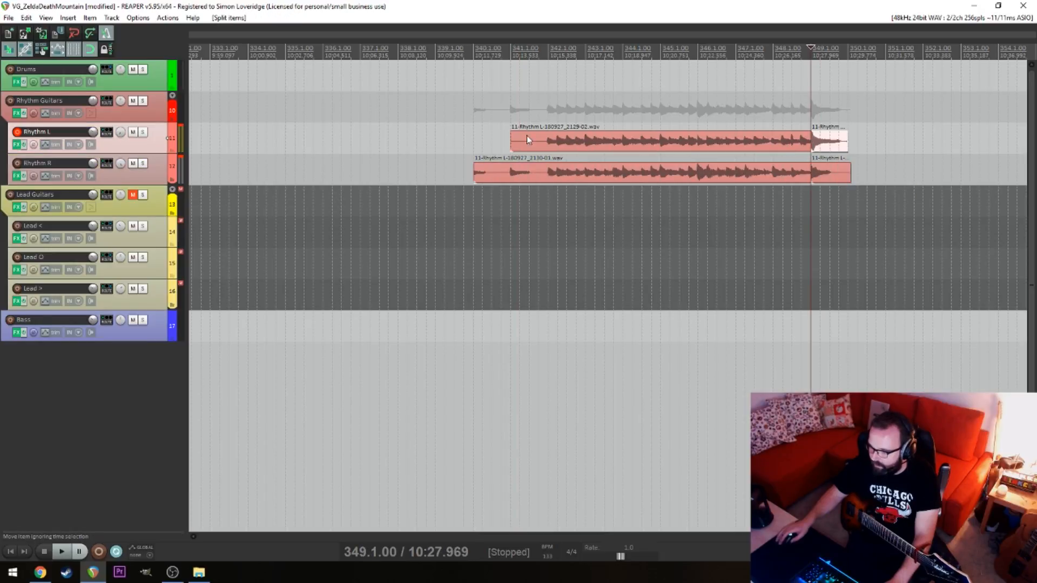
{"action": "left_click", "coordinate": [544, 175]}
{"action": "key", "text": "s"}
{"action": "left_click", "coordinate": [546, 143]}
{"action": "key", "text": "s"}
{"action": "left_click_drag", "start_coordinate": [535, 141], "coordinate": [528, 172]}
{"action": "key", "text": "Delete"}
{"action": "left_click_drag", "start_coordinate": [867, 217], "coordinate": [827, 104]}
{"action": "key", "text": "Delete"}
Move the trimmed Rhythm L and R takes together into the song, starting at 22.1
{"action": "left_click", "coordinate": [637, 232]}
{"action": "scroll", "coordinate": [645, 238], "scroll_direction": "down", "scroll_amount": 10}
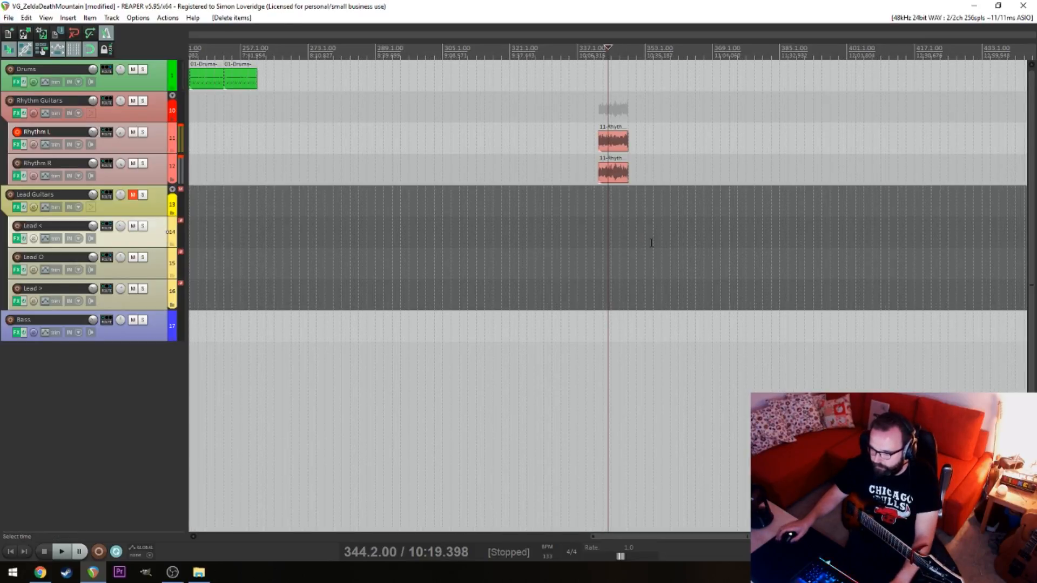
{"action": "left_click_drag", "start_coordinate": [613, 146], "coordinate": [292, 148]}
{"action": "left_click", "coordinate": [276, 318]}
{"action": "scroll", "coordinate": [276, 318], "scroll_direction": "up", "scroll_amount": 10}
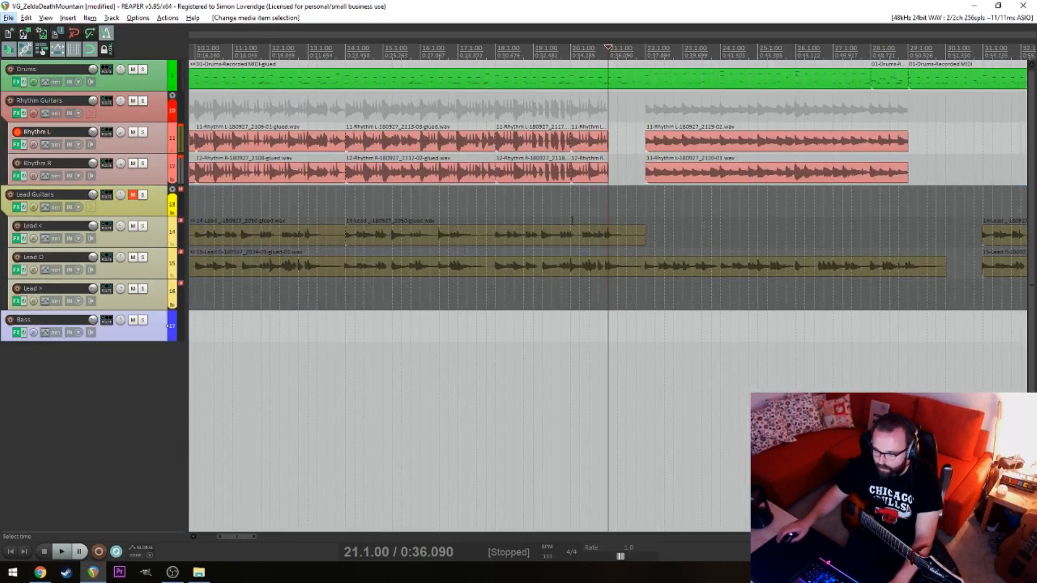
Extend the preceding Rhythm L and R items to 22.1 to close the gap before the new takes
{"action": "left_click_drag", "start_coordinate": [692, 189], "coordinate": [722, 138]}
{"action": "left_click", "coordinate": [603, 150]}
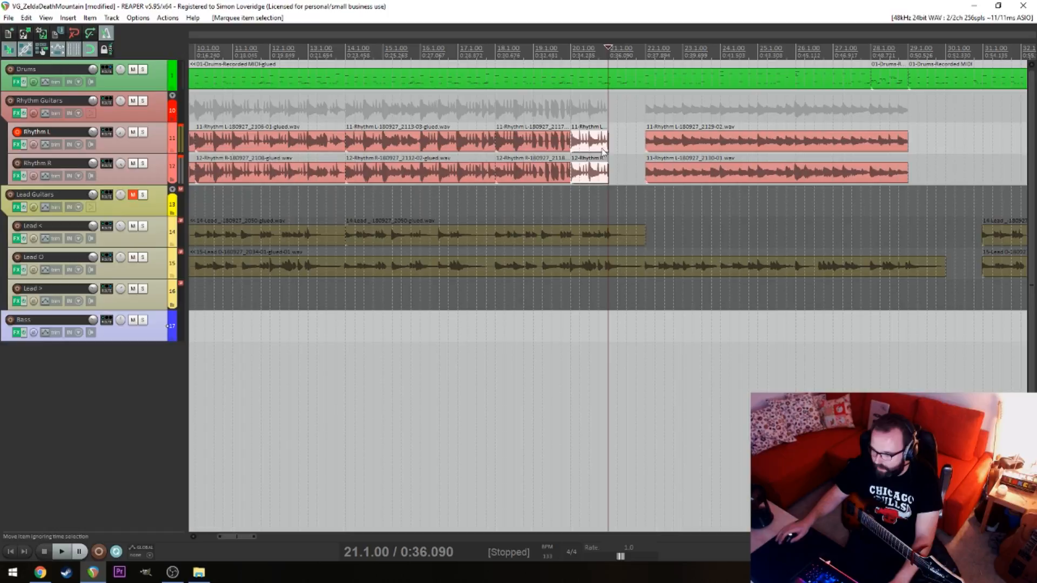
{"action": "left_click_drag", "start_coordinate": [605, 141], "coordinate": [645, 143]}
Play back the rhythm guitar transition from 21.1
{"action": "left_click", "coordinate": [610, 111]}
{"action": "key", "text": "space"}
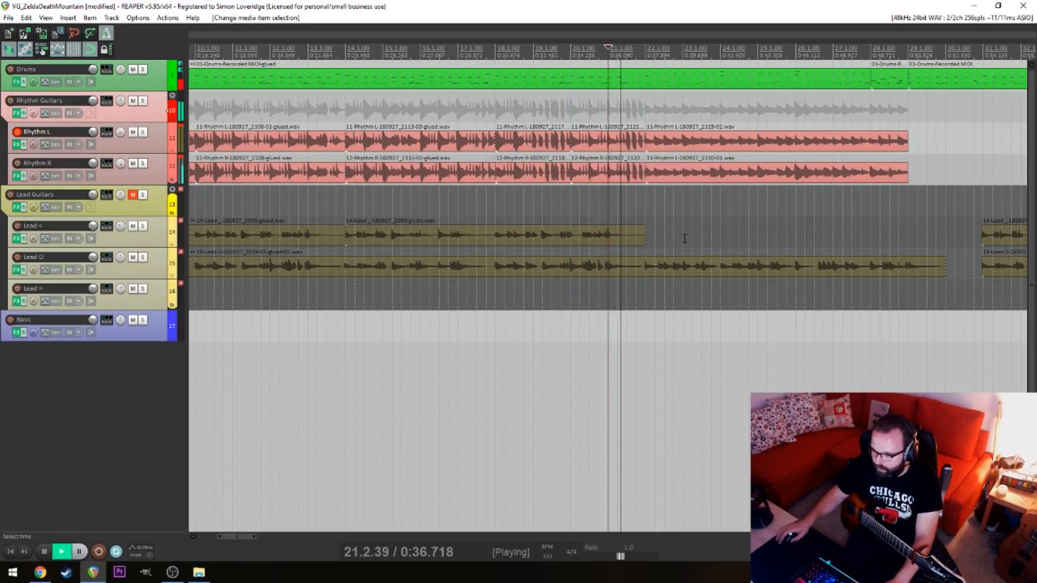
{"action": "key", "text": "space"}
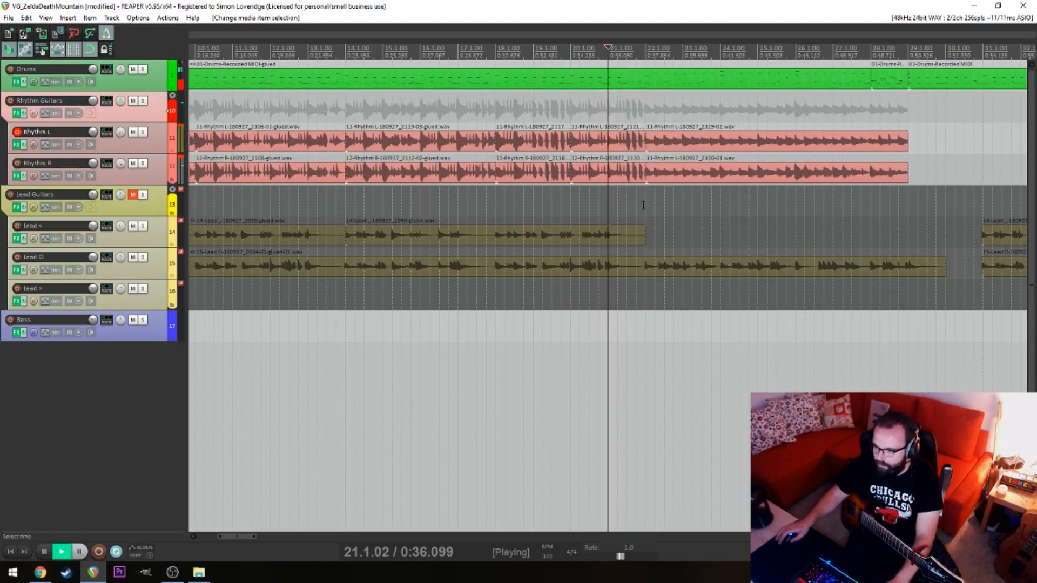
Extend the starts of both new rhythm takes slightly before 22.1 to crossfade them with the preceding items
{"action": "scroll", "coordinate": [632, 199], "scroll_direction": "up", "scroll_amount": 3}
{"action": "key", "text": "space"}
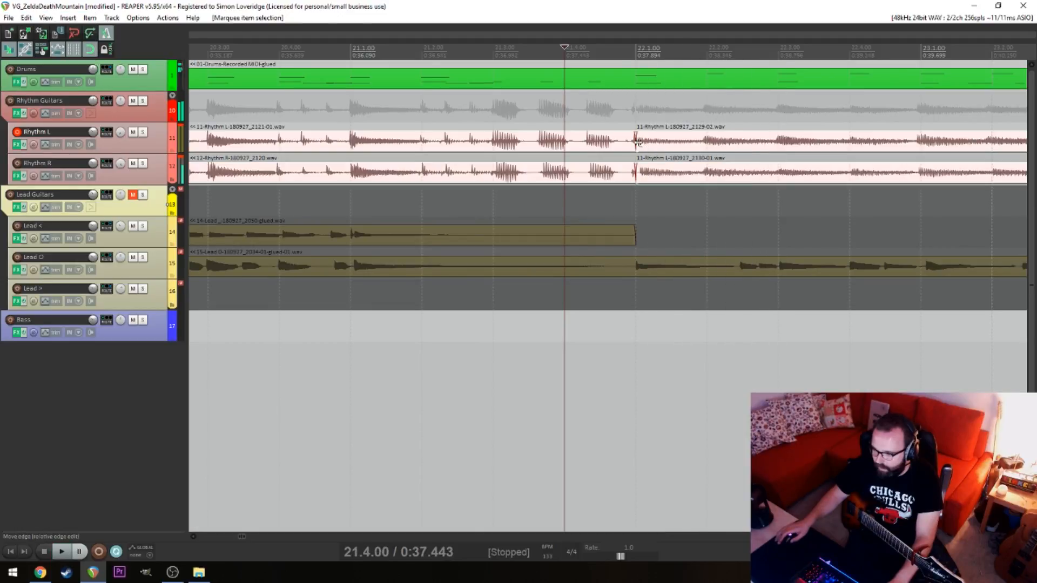
{"action": "left_click_drag", "start_coordinate": [636, 142], "coordinate": [629, 142]}
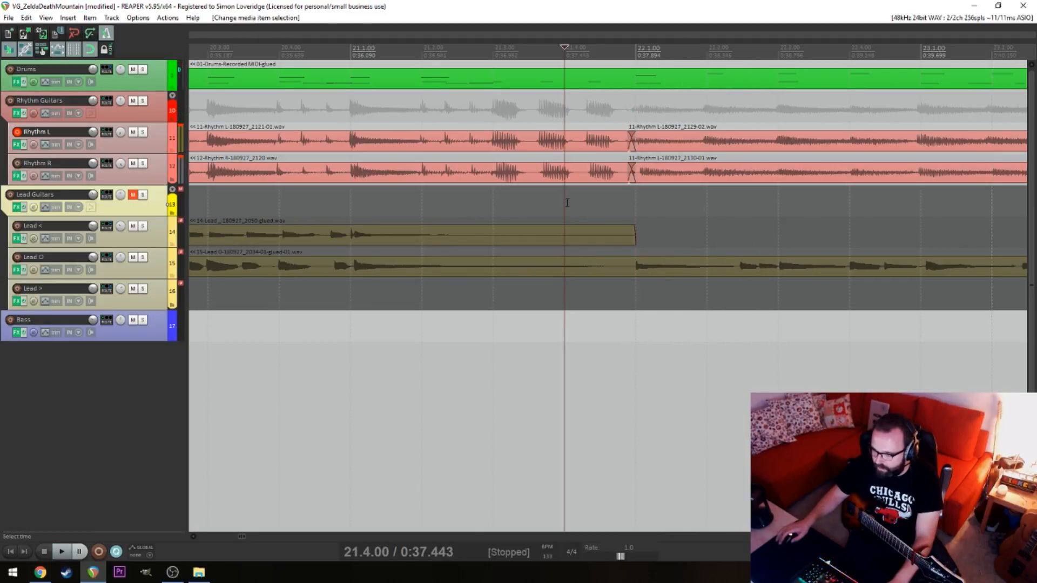
{"action": "left_click", "coordinate": [467, 196]}
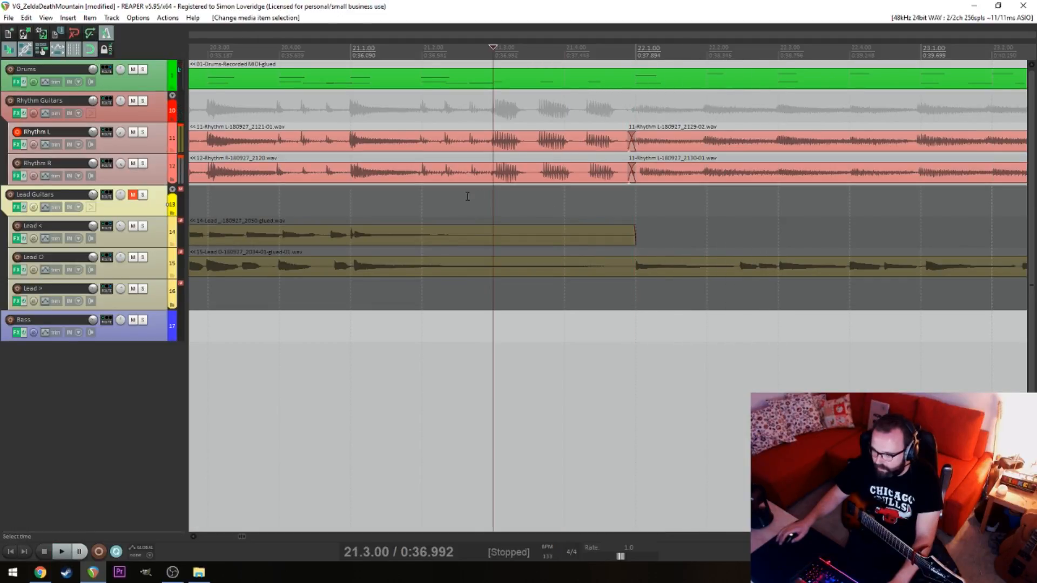
Play back the crossfaded rhythm join from 20.4
{"action": "left_click", "coordinate": [304, 207]}
{"action": "key", "text": "space"}
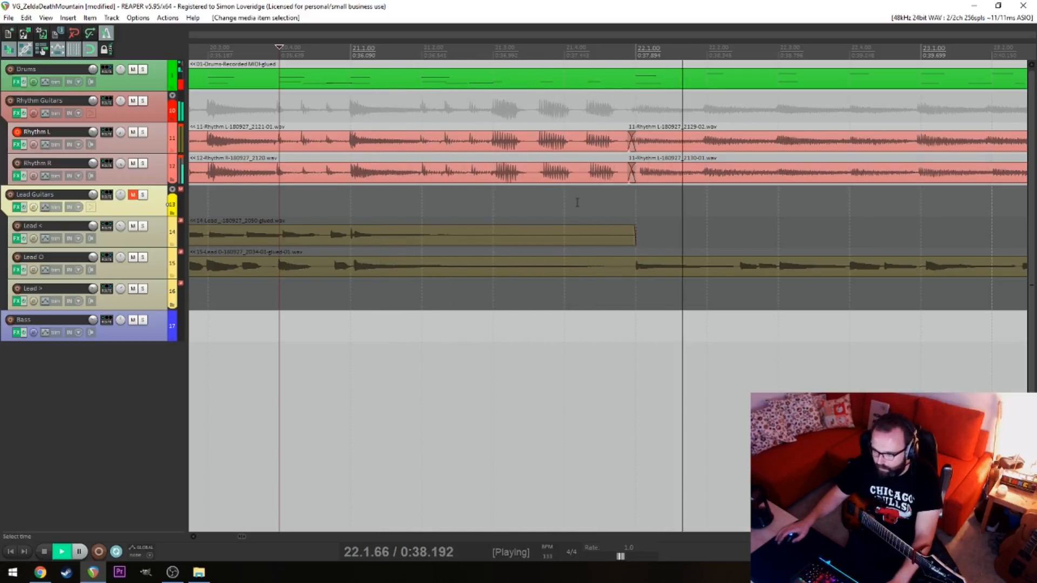
{"action": "scroll", "coordinate": [576, 202], "scroll_direction": "down", "scroll_amount": 8}
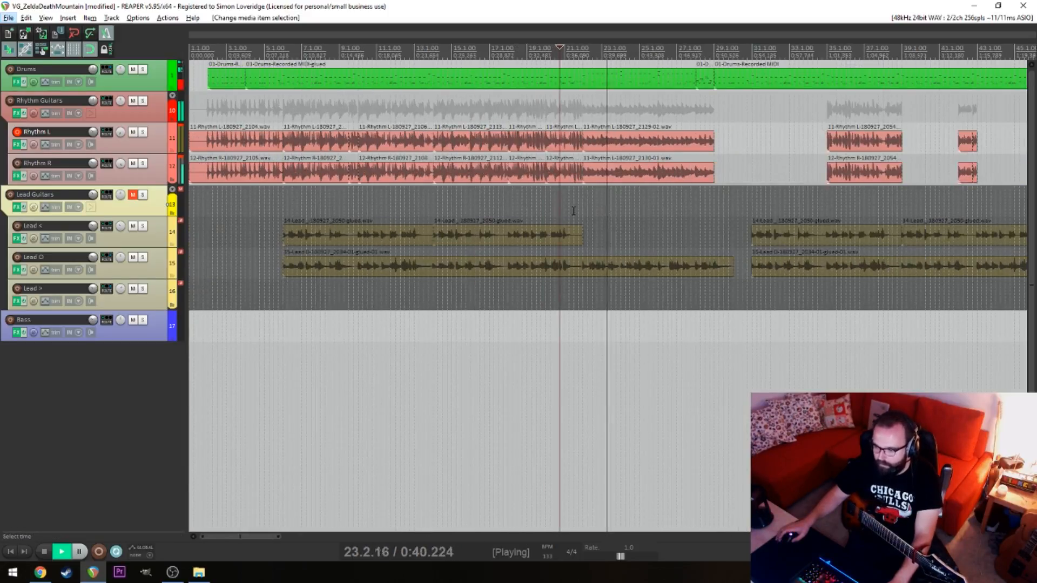
{"action": "key", "text": "space"}
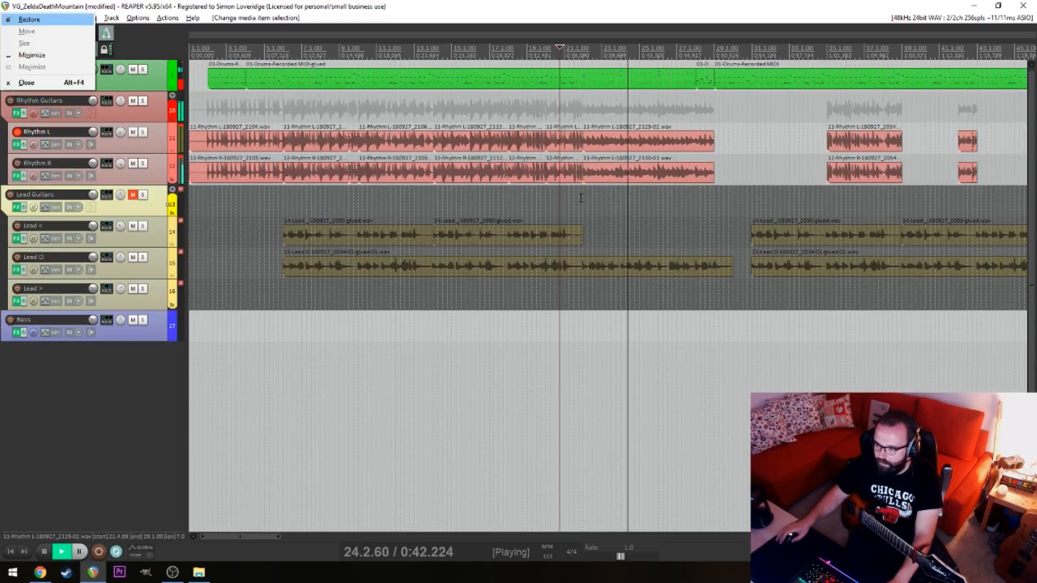
Set the playback start to 21.2, stop playback and unmute the Lead Guitars folder track
{"action": "left_click", "coordinate": [571, 198]}
{"action": "key", "text": "space"}
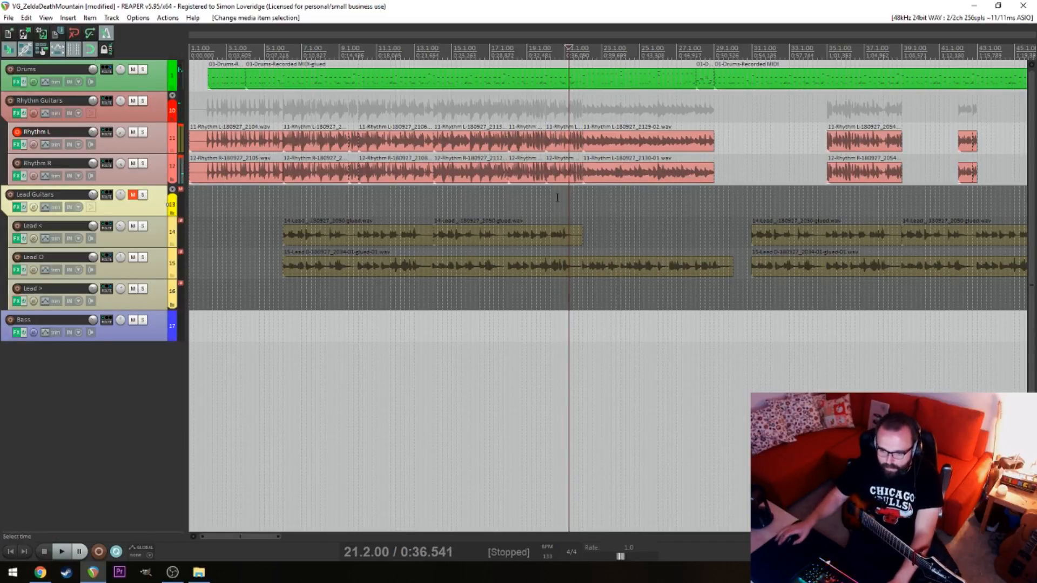
{"action": "left_click", "coordinate": [135, 196]}
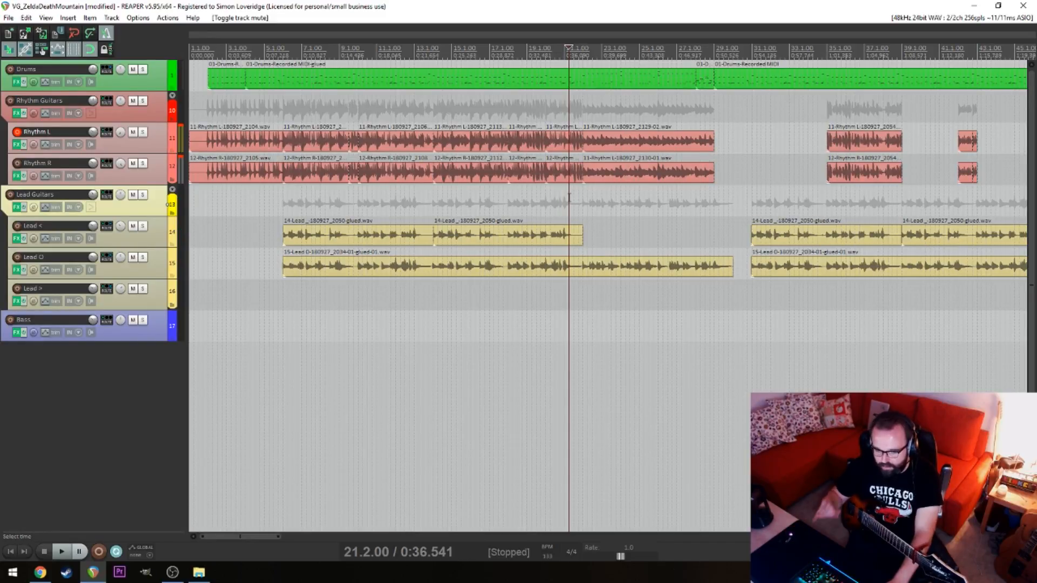
Play back the rhythm and lead guitars from 21.2 past the end of the rhythm takes and save the project
{"action": "key", "text": "space"}
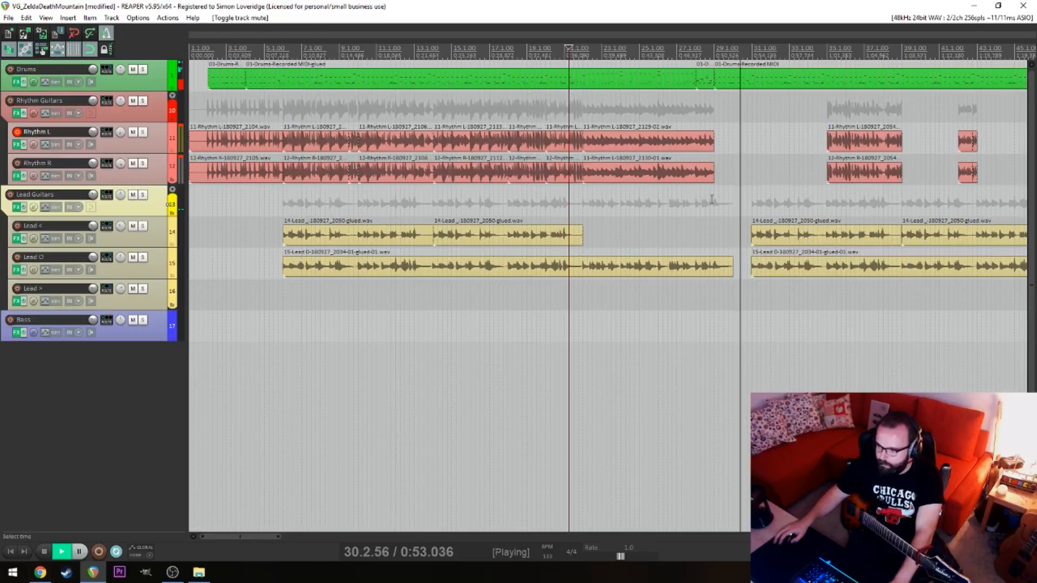
{"action": "key", "text": "space"}
{"action": "key", "text": "ctrl+s"}
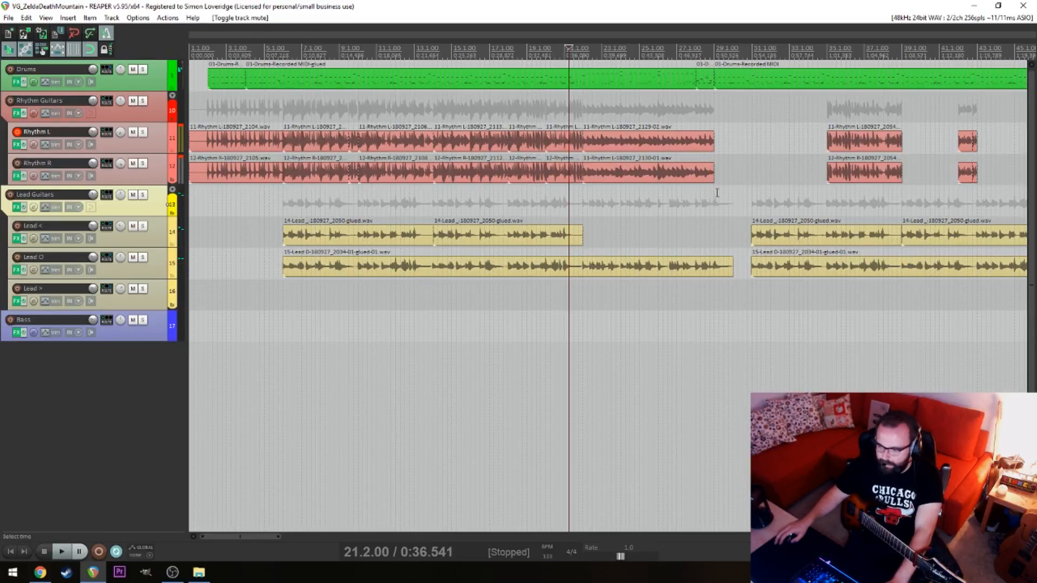
Examine the arrangement at the end of the rhythm takes near 29.1 and at the start of the leads near 6.1
{"action": "left_click", "coordinate": [717, 202]}
{"action": "scroll", "coordinate": [718, 202], "scroll_direction": "up", "scroll_amount": 4}
{"action": "left_click", "coordinate": [591, 208]}
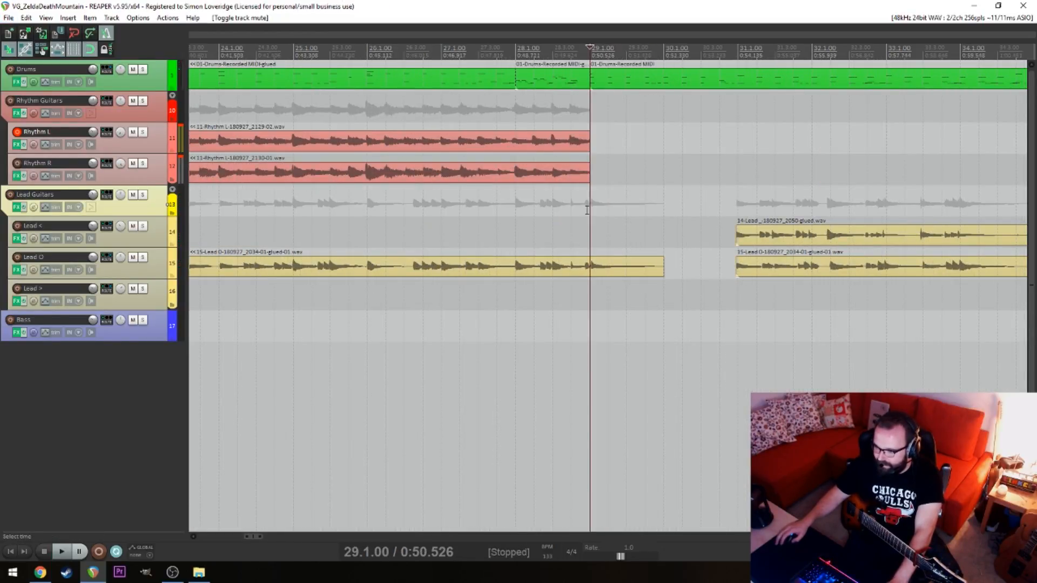
{"action": "scroll", "coordinate": [589, 211], "scroll_direction": "down", "scroll_amount": 6}
{"action": "left_click", "coordinate": [203, 297]}
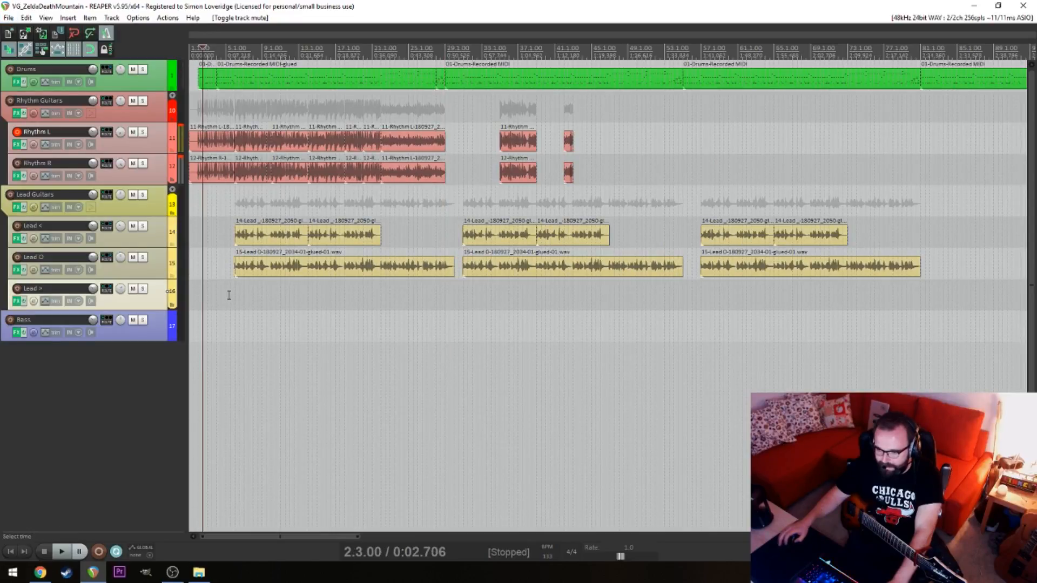
{"action": "key", "text": "Home"}
{"action": "left_click", "coordinate": [236, 301]}
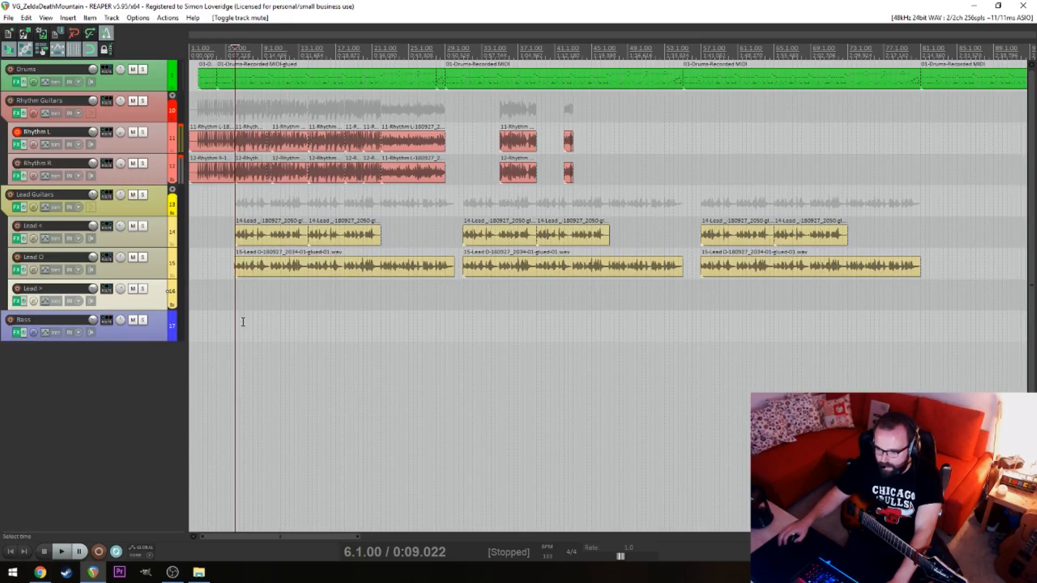
{"action": "left_click", "coordinate": [207, 317]}
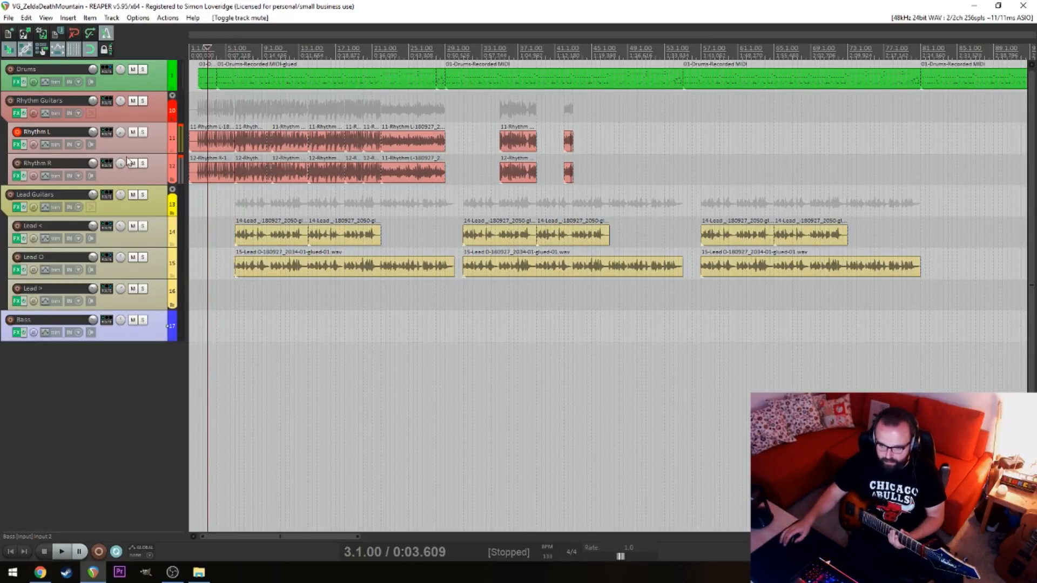
Mute the Rhythm Guitars folder and the Lead O track while checking playback from 5.3
{"action": "left_click", "coordinate": [132, 102]}
{"action": "left_click", "coordinate": [231, 344]}
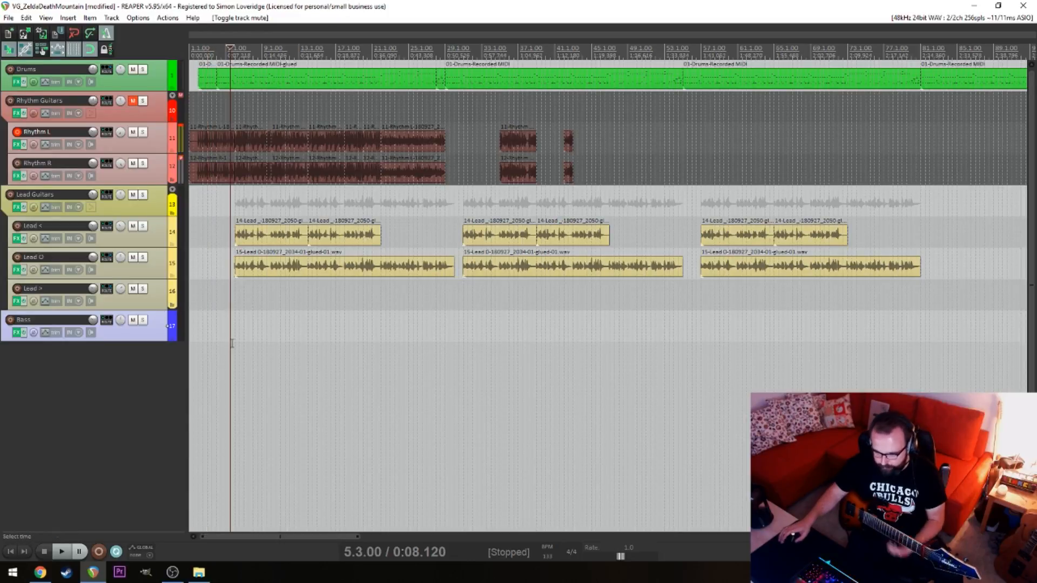
{"action": "scroll", "coordinate": [246, 342], "scroll_direction": "up", "scroll_amount": 8}
{"action": "key", "text": "space"}
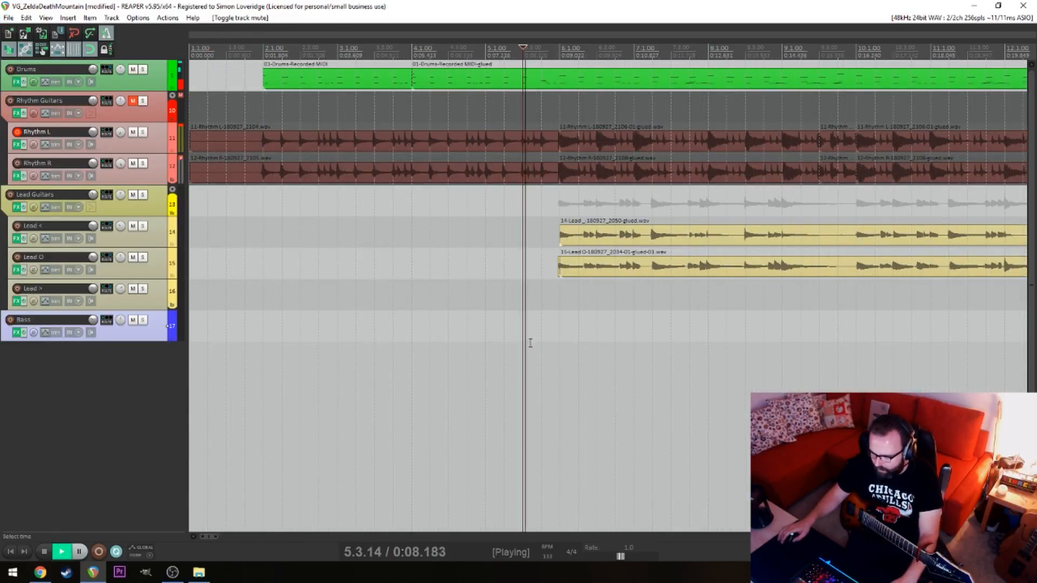
{"action": "left_click", "coordinate": [133, 258]}
{"action": "key", "text": "space"}
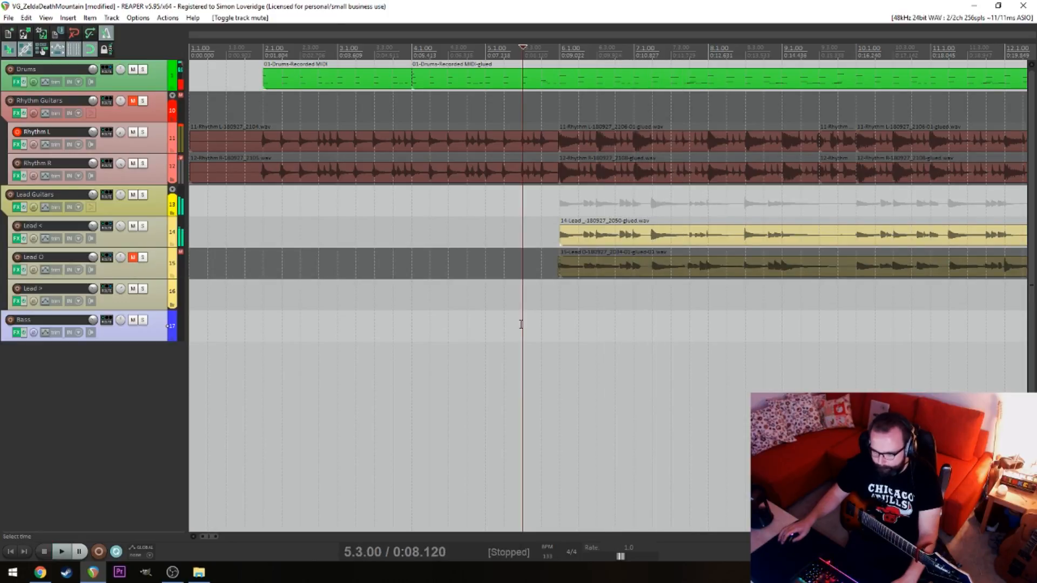
{"action": "left_click", "coordinate": [557, 306]}
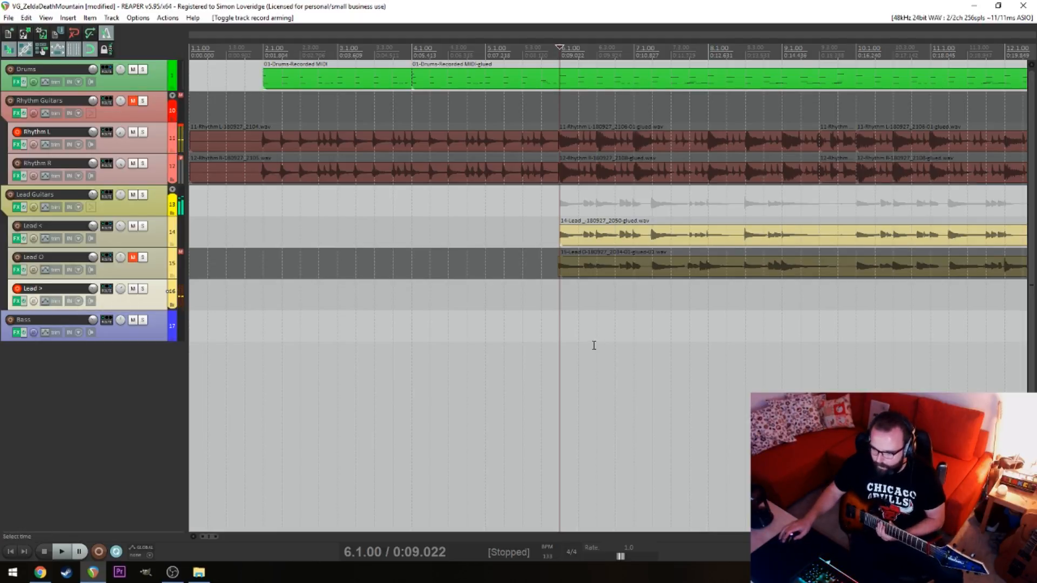
{"action": "left_click", "coordinate": [445, 331]}
{"action": "key", "text": "ctrl+r"}
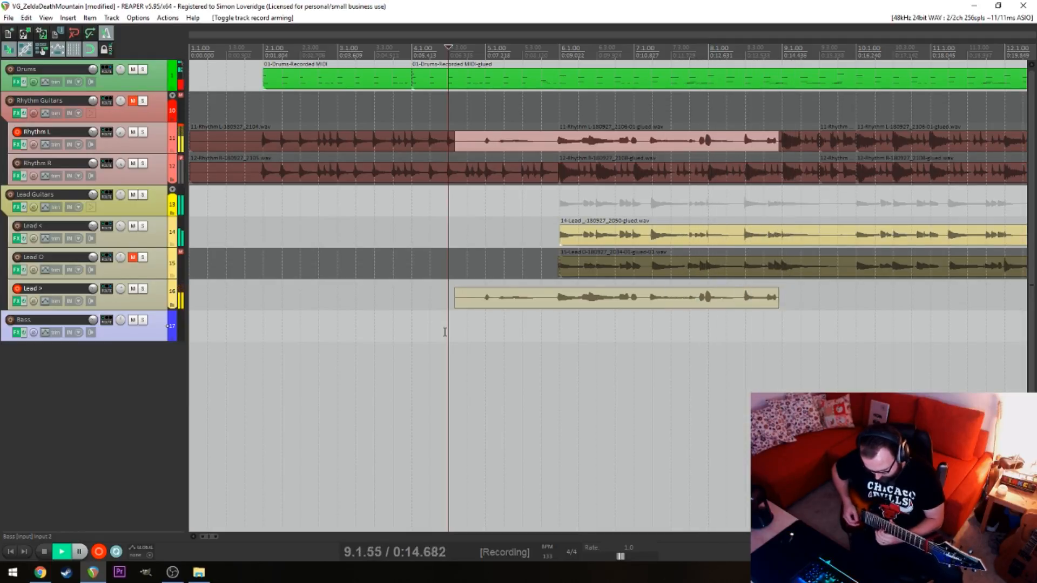
{"action": "key", "text": "space"}
{"action": "key", "text": "ctrl+r"}
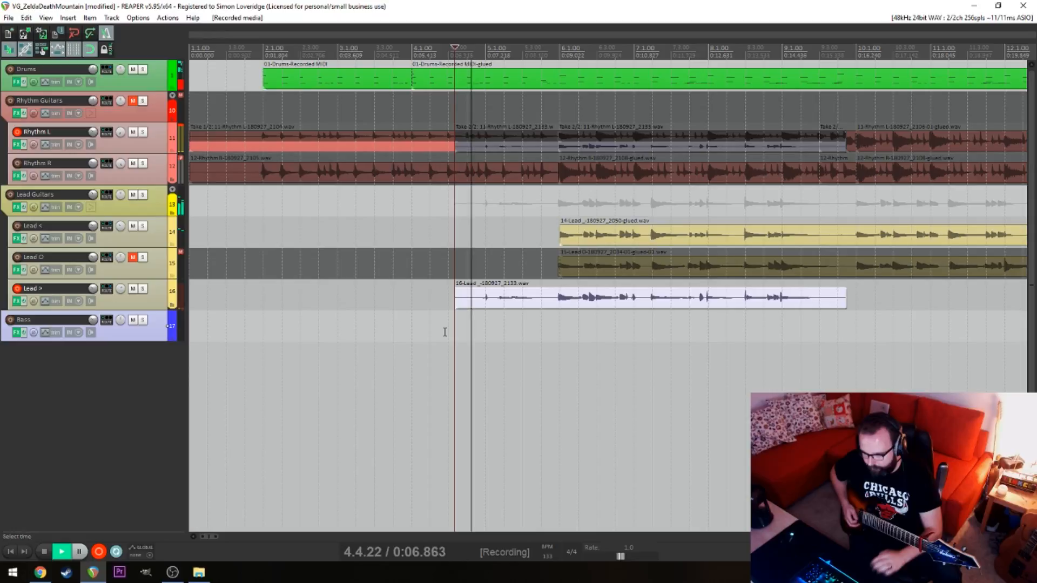
{"action": "key", "text": "space"}
{"action": "key", "text": "ctrl+z"}
{"action": "key", "text": "ctrl+z"}
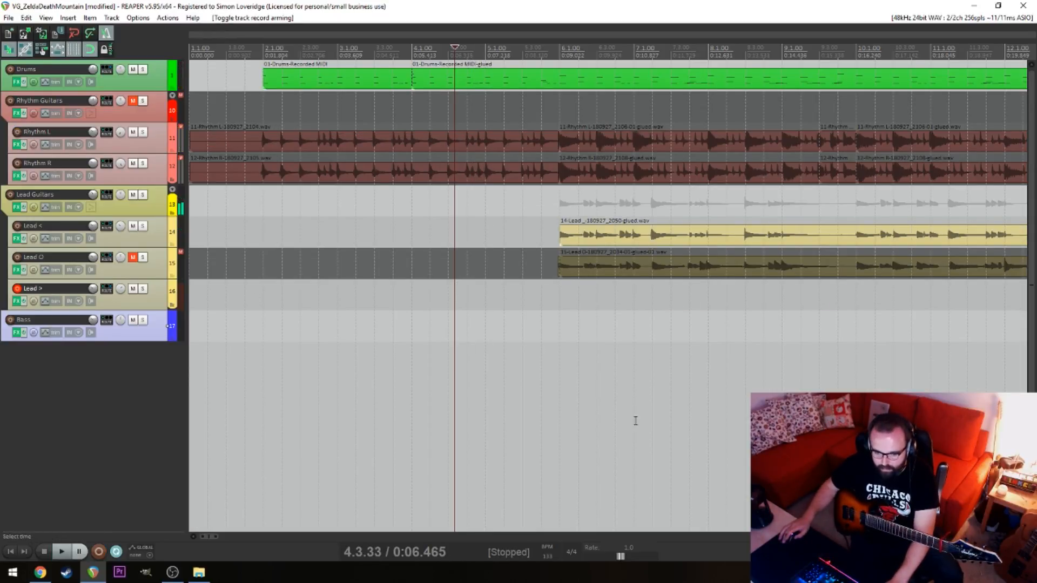
Record a new lead guitar take on the Lead > track only, starting from 4.2
{"action": "left_click", "coordinate": [463, 369]}
{"action": "left_click", "coordinate": [422, 356]}
{"action": "key", "text": "ctrl+r"}
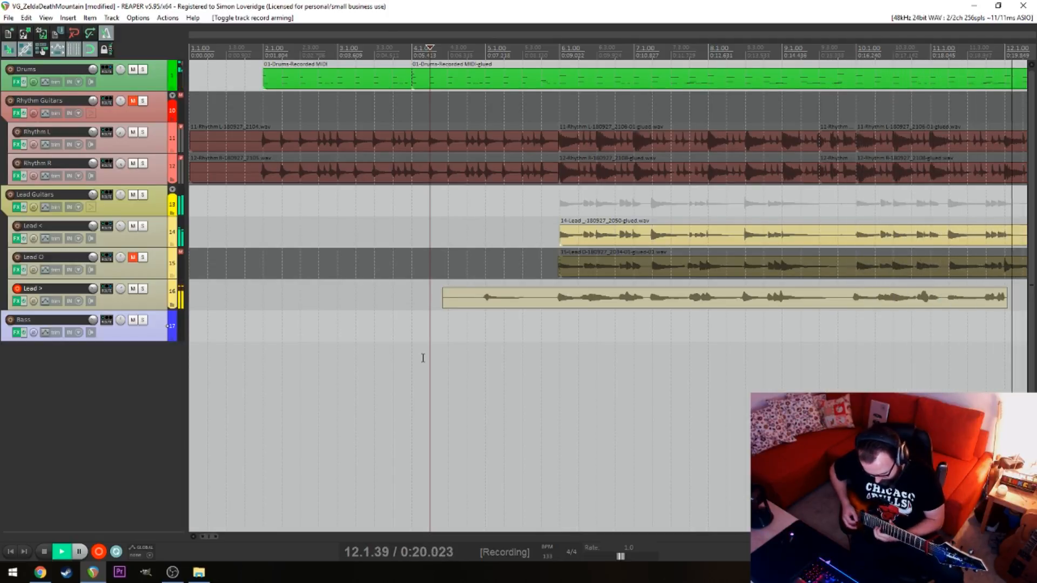
{"action": "key", "text": "space"}
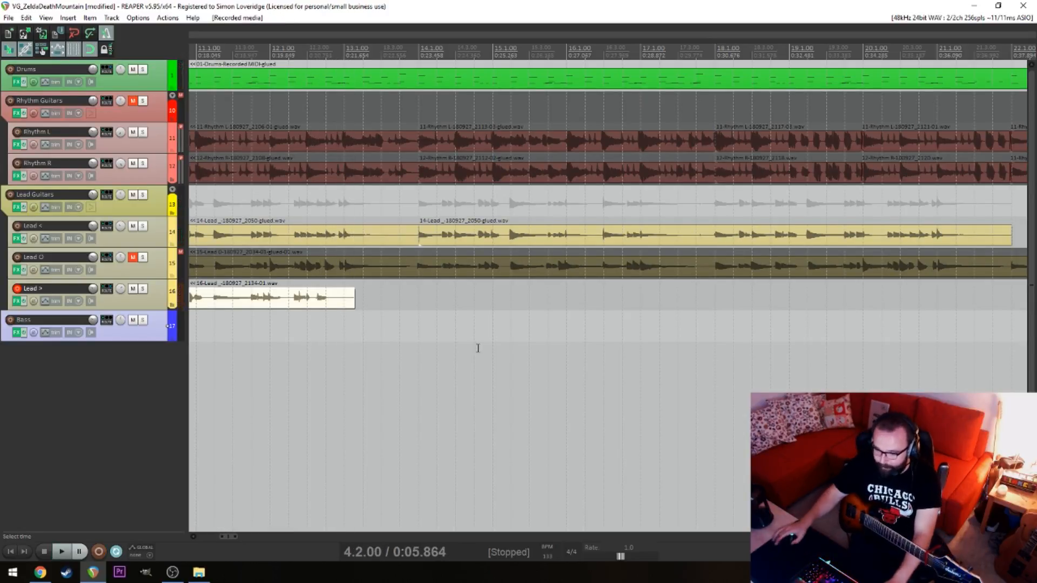
Play back the new Lead > take from 12.1 and from 10.4 to check it against the Lead < part
{"action": "left_click", "coordinate": [289, 343]}
{"action": "left_click_drag", "start_coordinate": [333, 345], "coordinate": [945, 340]}
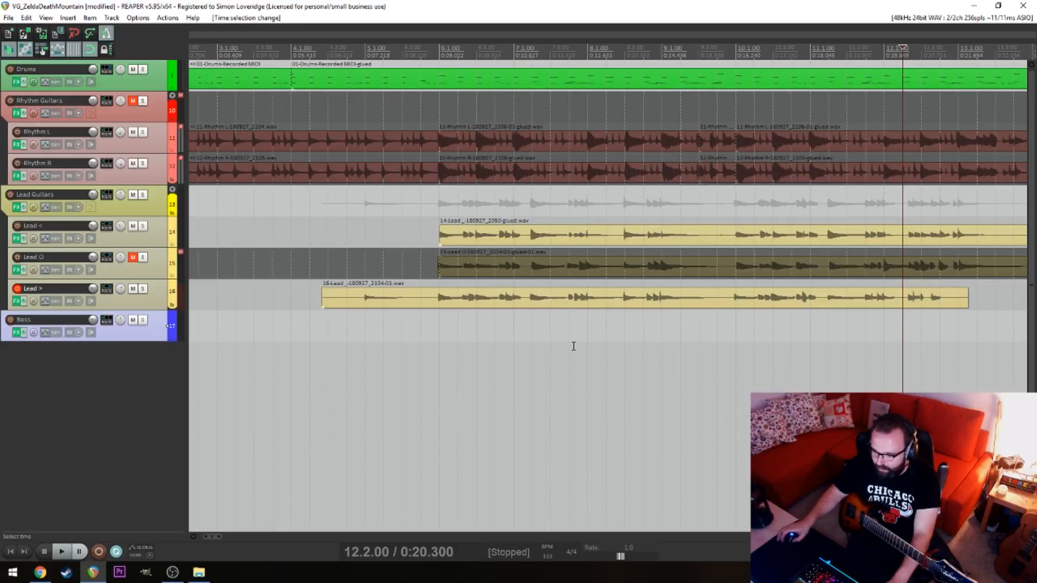
{"action": "scroll", "coordinate": [574, 347], "scroll_direction": "up", "scroll_amount": 6}
{"action": "left_click", "coordinate": [514, 299]}
{"action": "left_click", "coordinate": [445, 332]}
{"action": "key", "text": "space"}
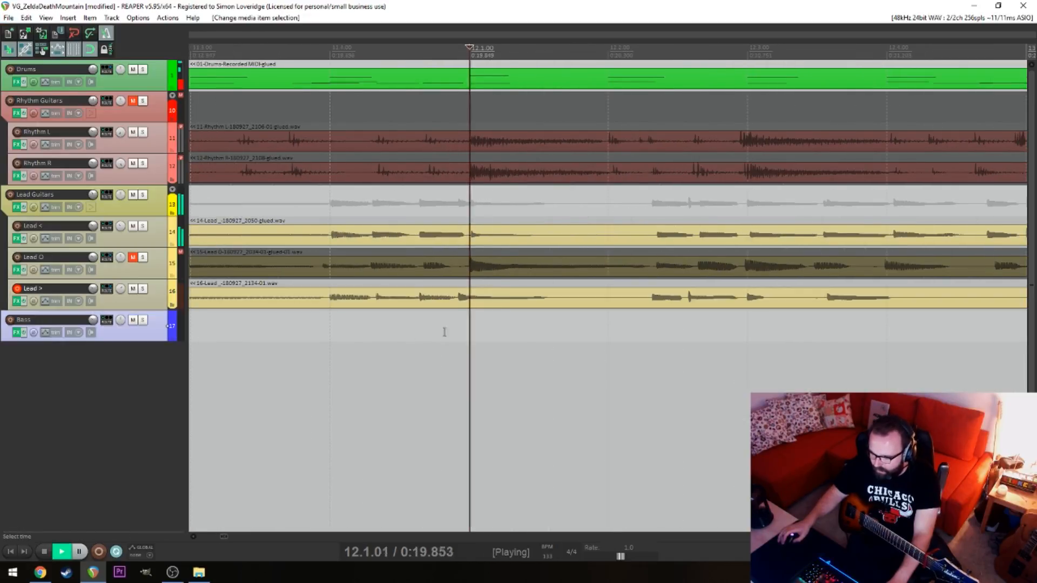
{"action": "scroll", "coordinate": [379, 331], "scroll_direction": "down", "scroll_amount": 5}
{"action": "left_click", "coordinate": [377, 328]}
{"action": "left_click_drag", "start_coordinate": [378, 329], "coordinate": [536, 326]}
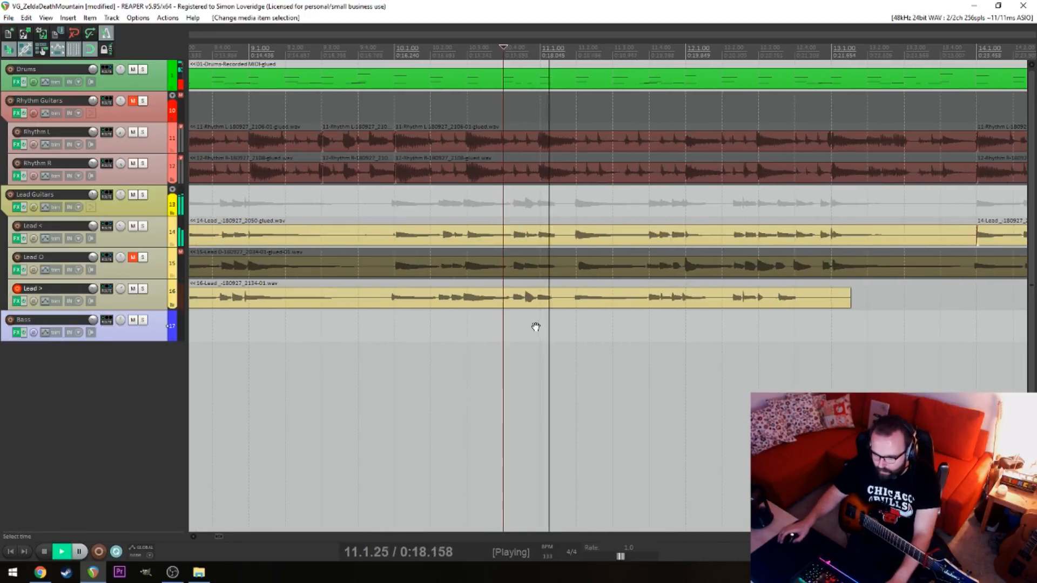
Nudge the Lead > take slightly later so its phrase lines up with the Lead < notes at 10.1
{"action": "left_click", "coordinate": [359, 324]}
{"action": "scroll", "coordinate": [403, 321], "scroll_direction": "up", "scroll_amount": 4}
{"action": "key", "text": "alt+space"}
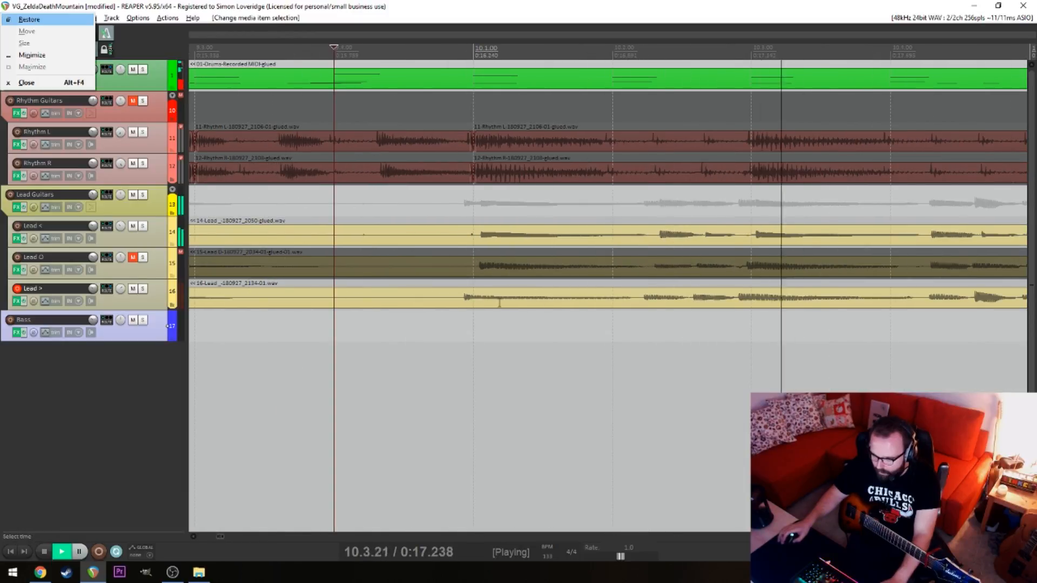
{"action": "left_click", "coordinate": [499, 303]}
{"action": "key", "text": "space"}
{"action": "left_click_drag", "start_coordinate": [494, 303], "coordinate": [501, 303]}
{"action": "left_click", "coordinate": [456, 322]}
{"action": "key", "text": "space"}
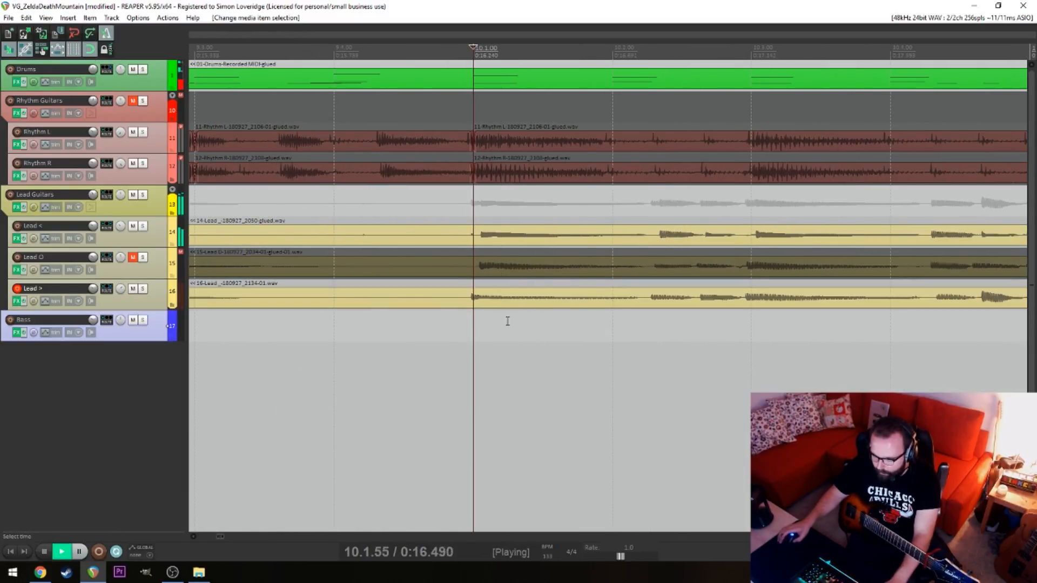
{"action": "key", "text": "space"}
{"action": "left_click_drag", "start_coordinate": [772, 298], "coordinate": [776, 298]}
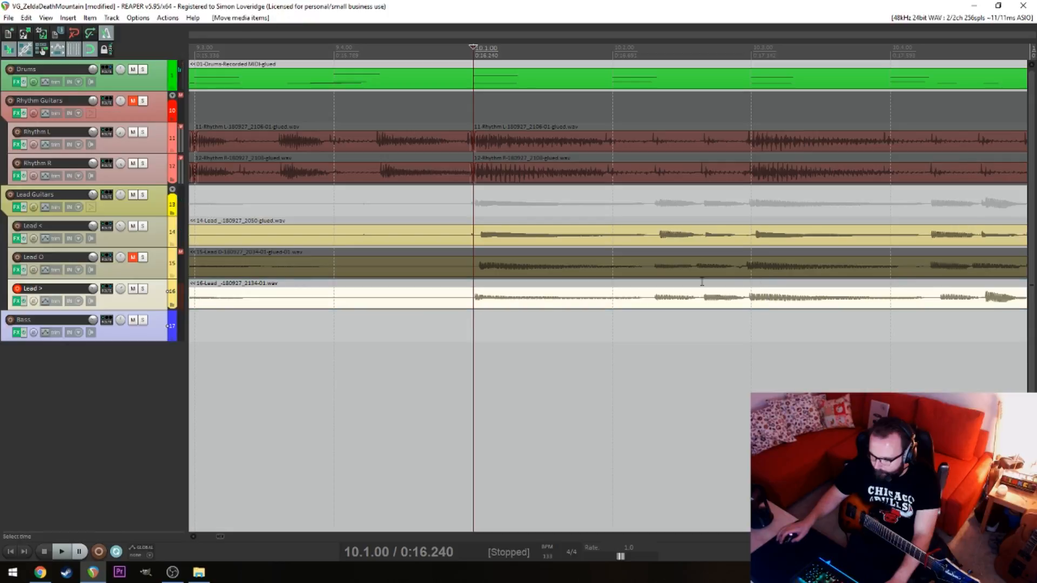
Play back the nudged Lead > take around 10.1 and compare its timing with the Lead < item
{"action": "left_click", "coordinate": [379, 326]}
{"action": "key", "text": "space"}
{"action": "key", "text": "space"}
{"action": "left_click", "coordinate": [773, 237]}
{"action": "scroll", "coordinate": [713, 254], "scroll_direction": "down", "scroll_amount": 7}
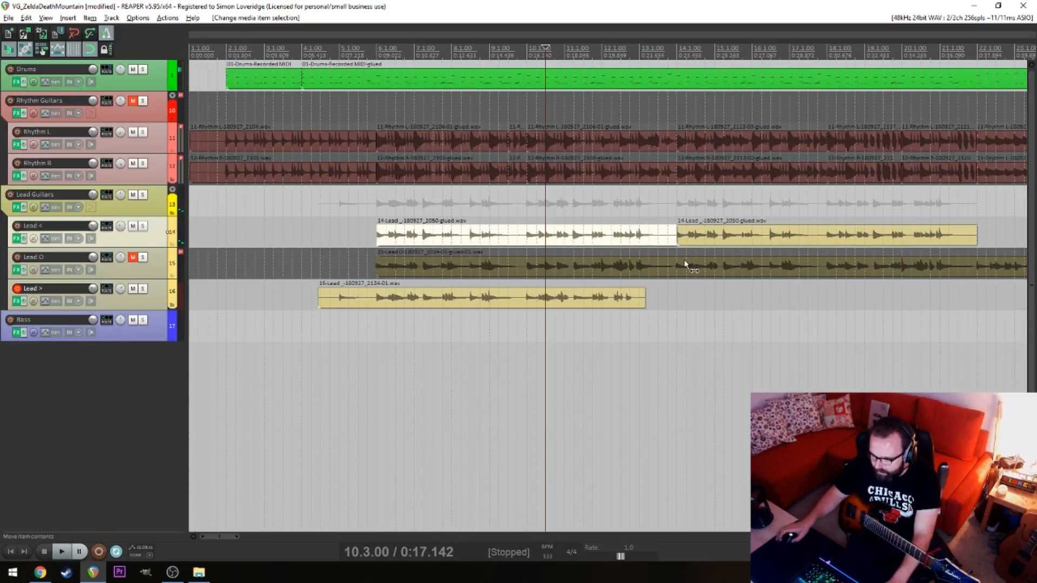
{"action": "scroll", "coordinate": [683, 263], "scroll_direction": "up", "scroll_amount": 7}
{"action": "mouse_move", "coordinate": [658, 237]}
{"action": "left_mouse_down"}
{"action": "mouse_move", "coordinate": [590, 239]}
{"action": "mouse_move", "coordinate": [679, 240]}
{"action": "mouse_move", "coordinate": [660, 237]}
{"action": "left_mouse_up"}
{"action": "left_click", "coordinate": [412, 412]}
{"action": "left_click", "coordinate": [658, 238]}
{"action": "left_click", "coordinate": [486, 342]}
{"action": "scroll", "coordinate": [378, 367], "scroll_direction": "down", "scroll_amount": 3}
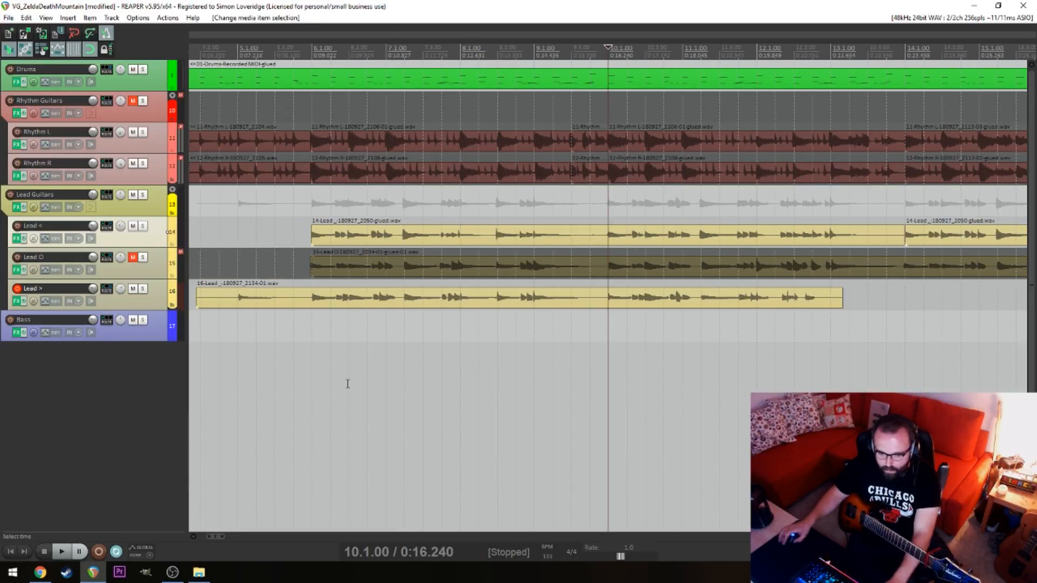
Check the Lead > take from 6.1 and move it slightly earlier so its first phrase starts on that bar
{"action": "left_click", "coordinate": [348, 384]}
{"action": "key", "text": "space"}
{"action": "scroll", "coordinate": [378, 377], "scroll_direction": "down", "scroll_amount": 3}
{"action": "left_click", "coordinate": [376, 348]}
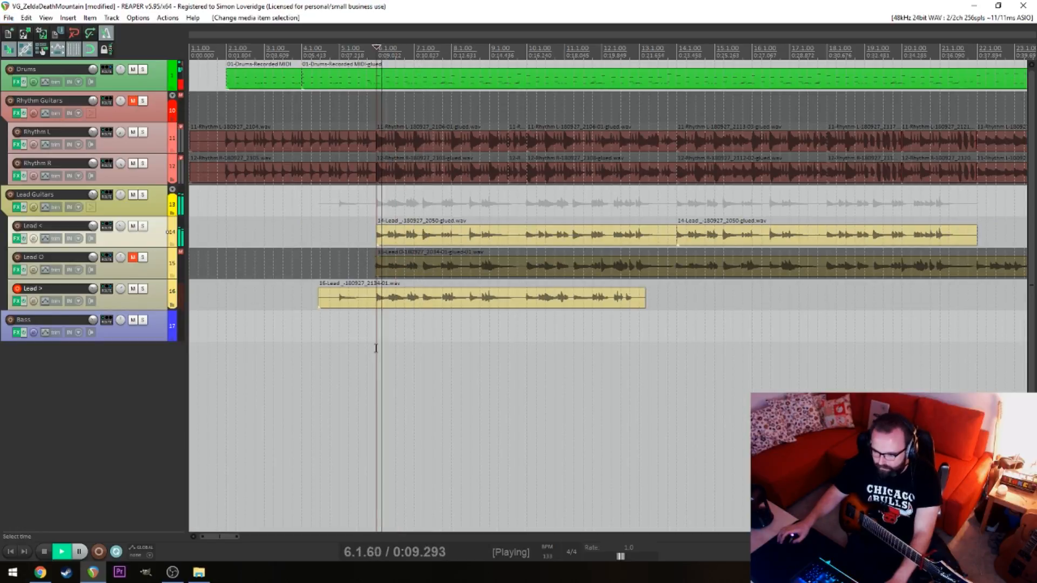
{"action": "scroll", "coordinate": [376, 349], "scroll_direction": "up", "scroll_amount": 5}
{"action": "key", "text": "alt+space"}
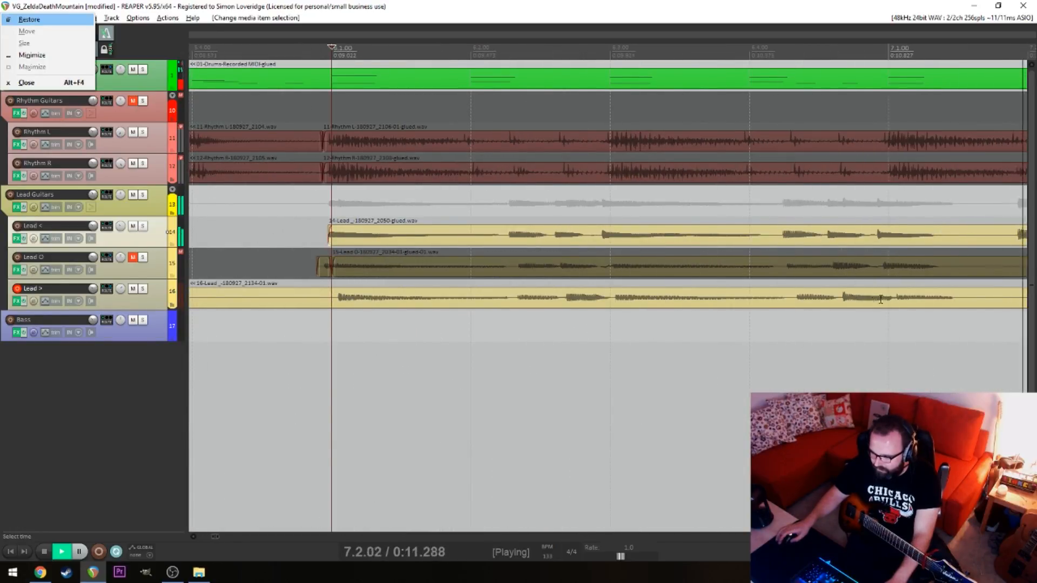
{"action": "left_click", "coordinate": [881, 299]}
{"action": "key", "text": "space"}
{"action": "left_click", "coordinate": [527, 356]}
{"action": "left_click_drag", "start_coordinate": [1009, 303], "coordinate": [1003, 303]}
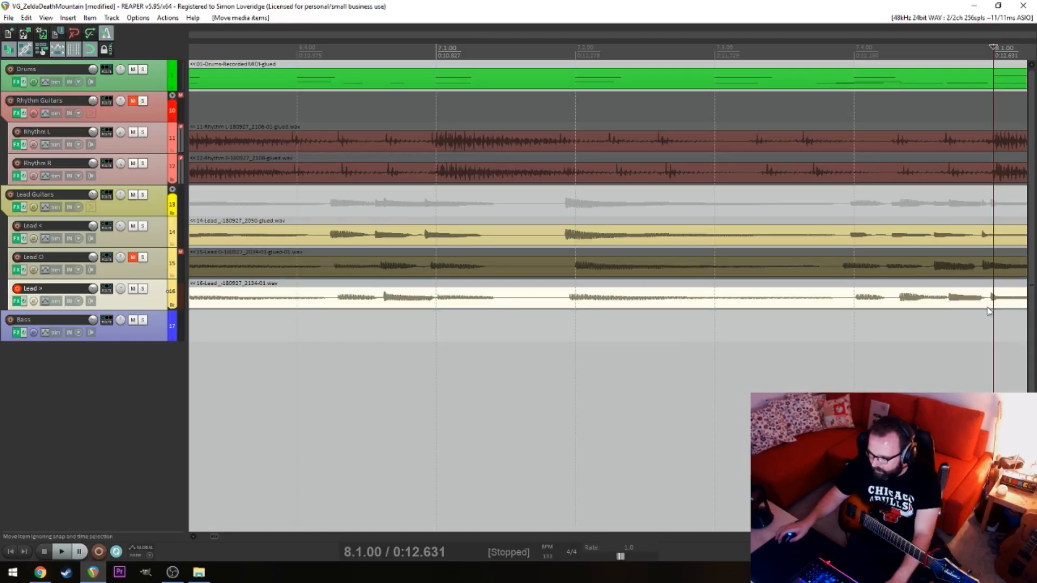
Play back the realigned Lead > take from 6.1, and replay its end from 11.2
{"action": "scroll", "coordinate": [660, 349], "scroll_direction": "left", "scroll_amount": 8}
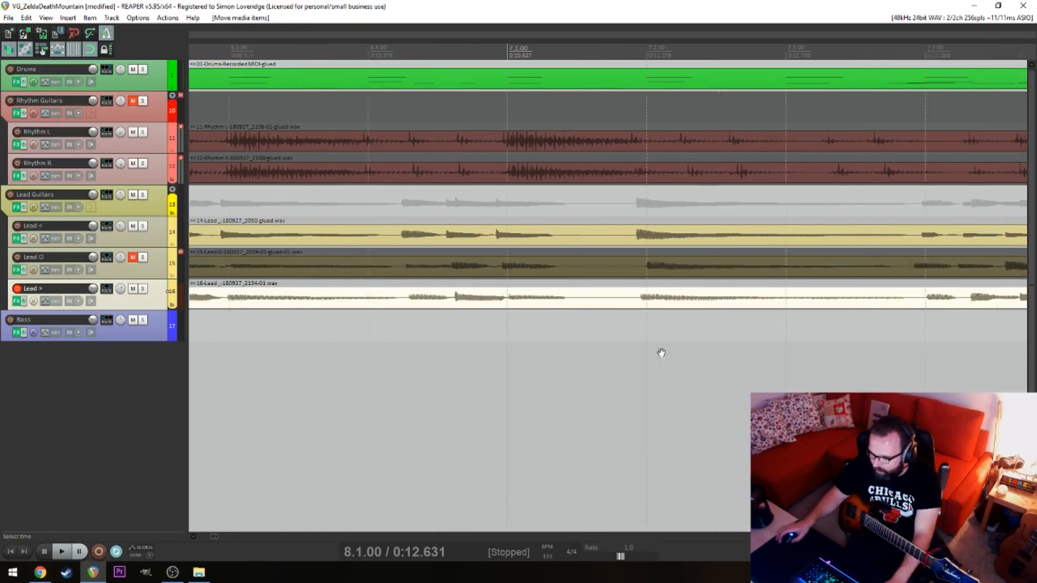
{"action": "left_click", "coordinate": [378, 367]}
{"action": "key", "text": "space"}
{"action": "scroll", "coordinate": [670, 348], "scroll_direction": "down", "scroll_amount": 4}
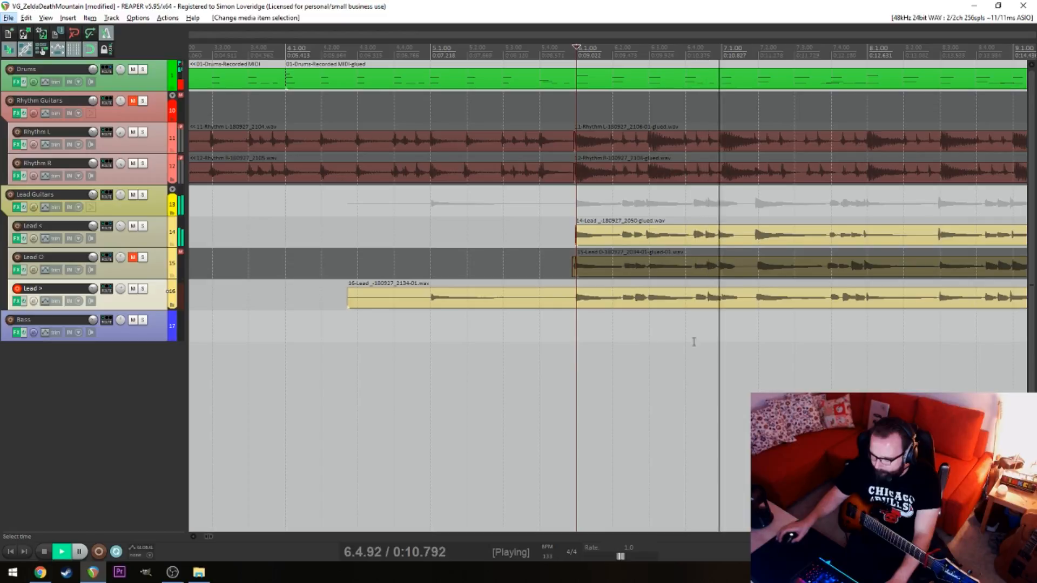
{"action": "left_click", "coordinate": [896, 328]}
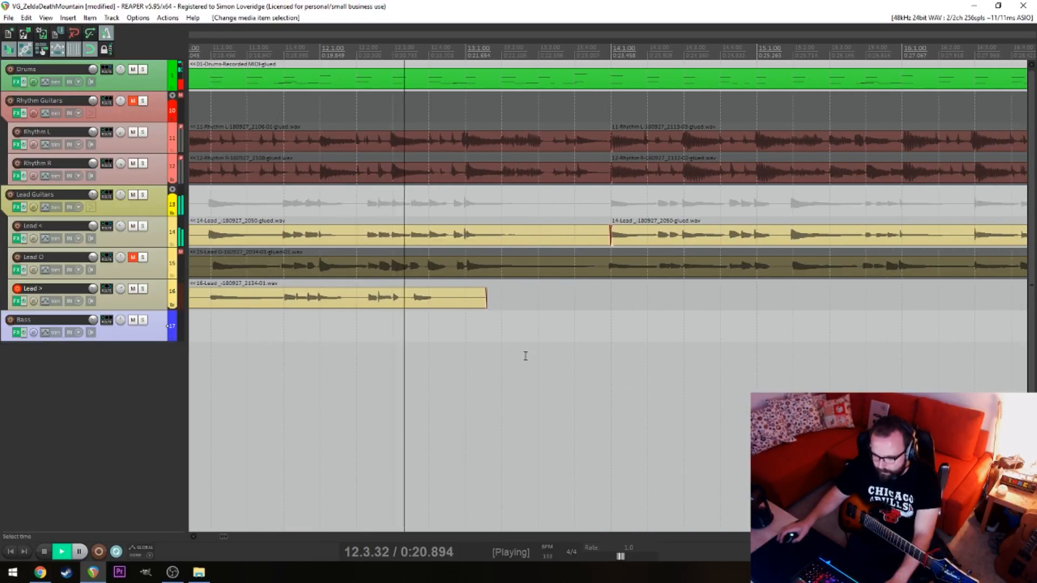
{"action": "scroll", "coordinate": [511, 328], "scroll_direction": "left", "scroll_amount": 3}
{"action": "key", "text": "space"}
{"action": "left_click", "coordinate": [374, 341]}
{"action": "key", "text": "space"}
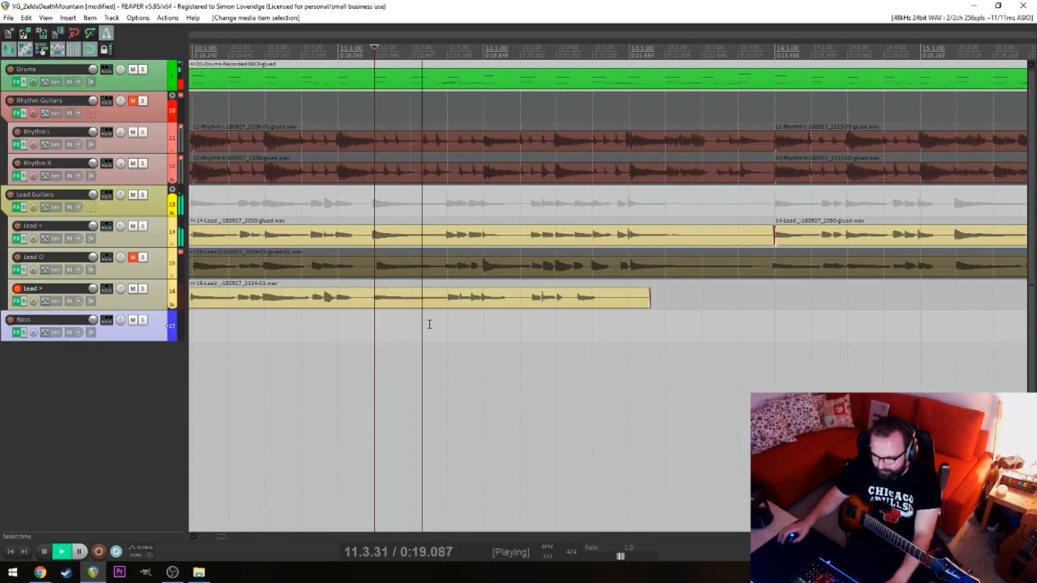
{"action": "key", "text": "space"}
Split the Lead > take at 11.4, remove the part after the split and save the project
{"action": "left_click", "coordinate": [451, 300]}
{"action": "key", "text": "s"}
{"action": "left_click", "coordinate": [478, 302]}
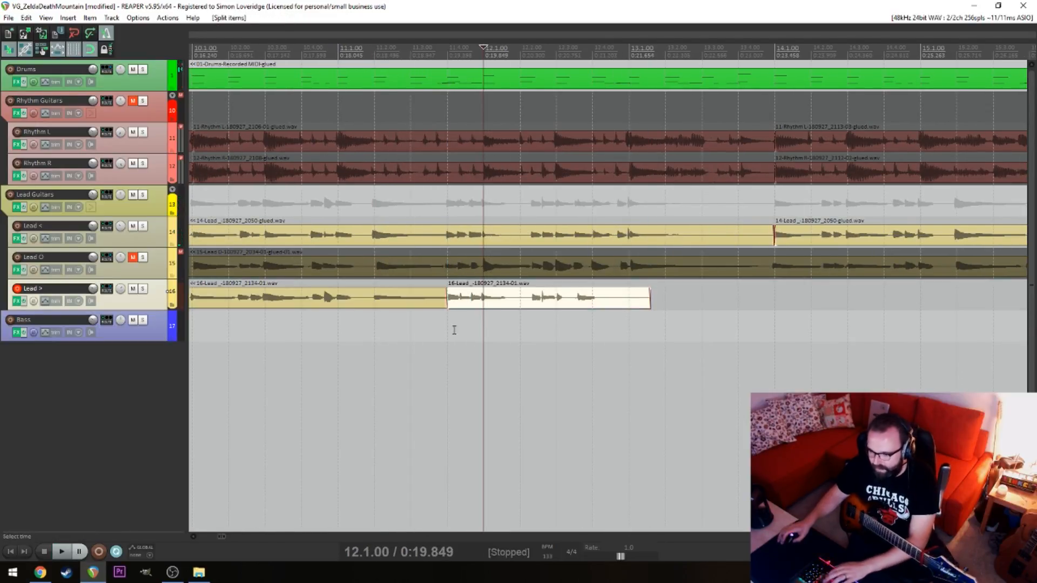
{"action": "key", "text": "Delete"}
{"action": "left_click", "coordinate": [447, 332]}
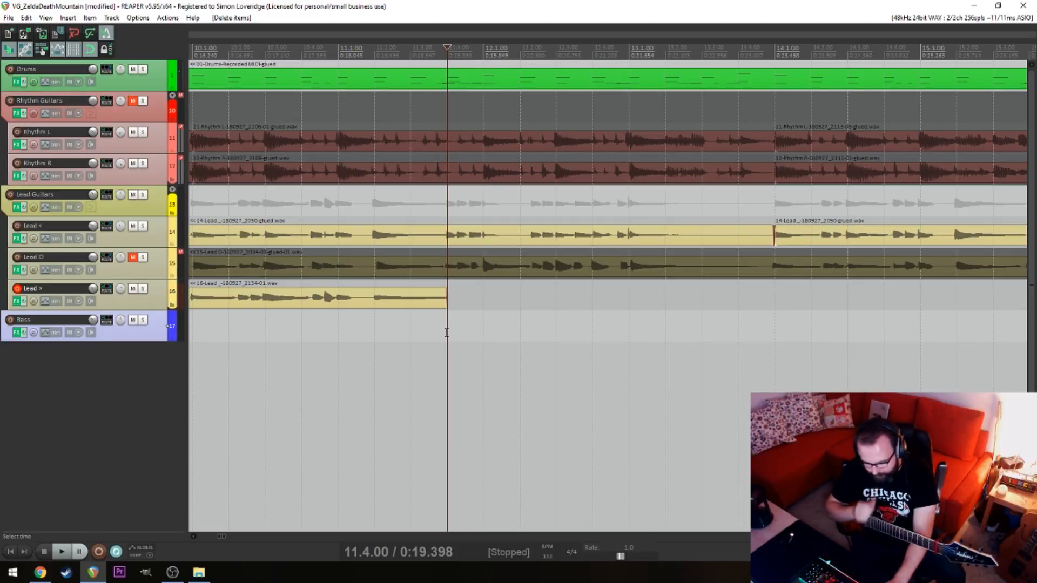
{"action": "key", "text": "ctrl+s"}
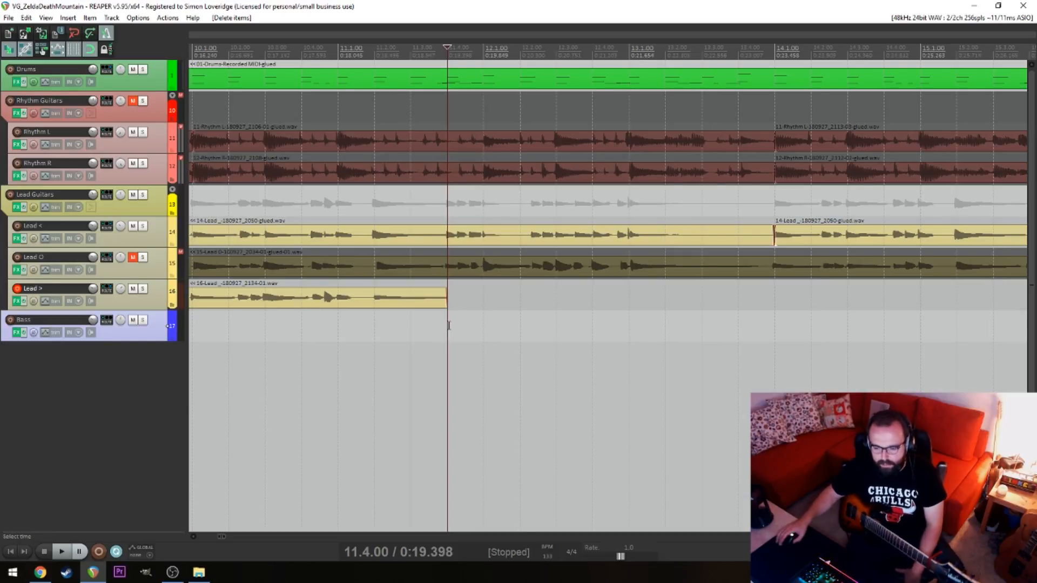
Play back the Lead < and Lead > takes together around 10.1, and return the cursor to 7.3
{"action": "left_click", "coordinate": [158, 264]}
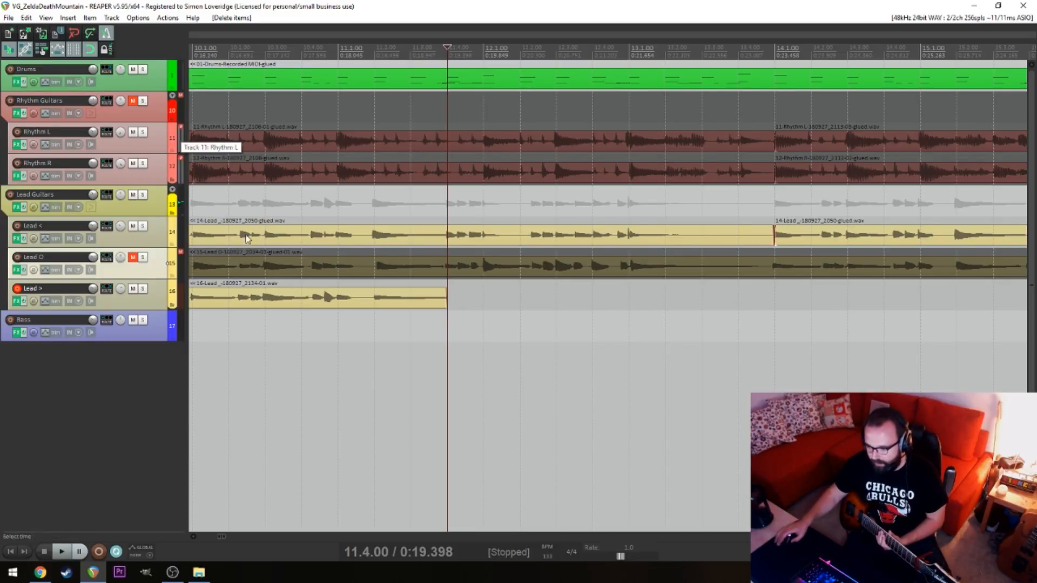
{"action": "left_click", "coordinate": [339, 385]}
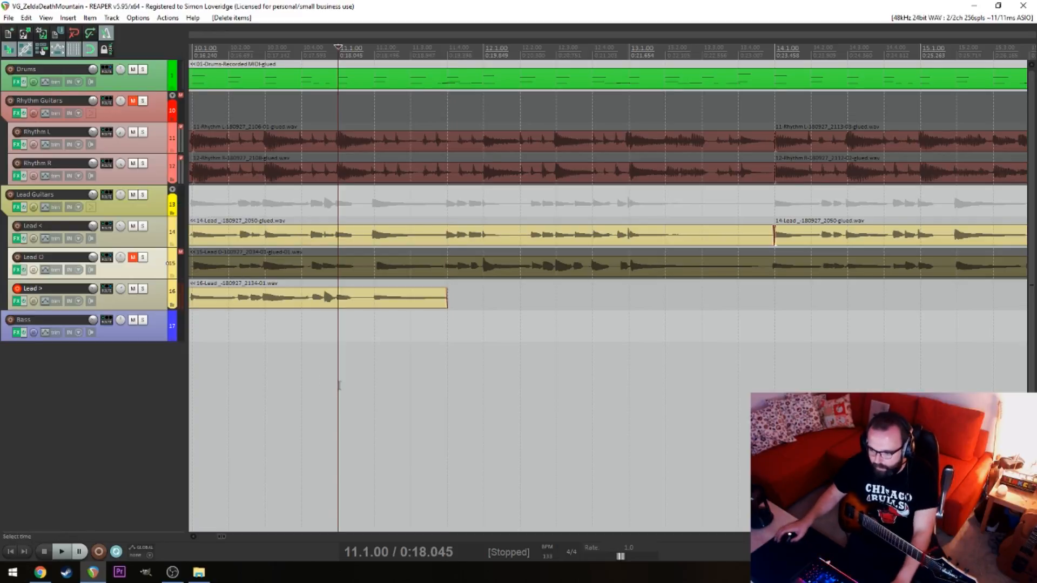
{"action": "scroll", "coordinate": [364, 387], "scroll_direction": "down", "scroll_amount": 3}
{"action": "left_click", "coordinate": [357, 352]}
{"action": "key", "text": "space"}
{"action": "scroll", "coordinate": [432, 345], "scroll_direction": "up", "scroll_amount": 3}
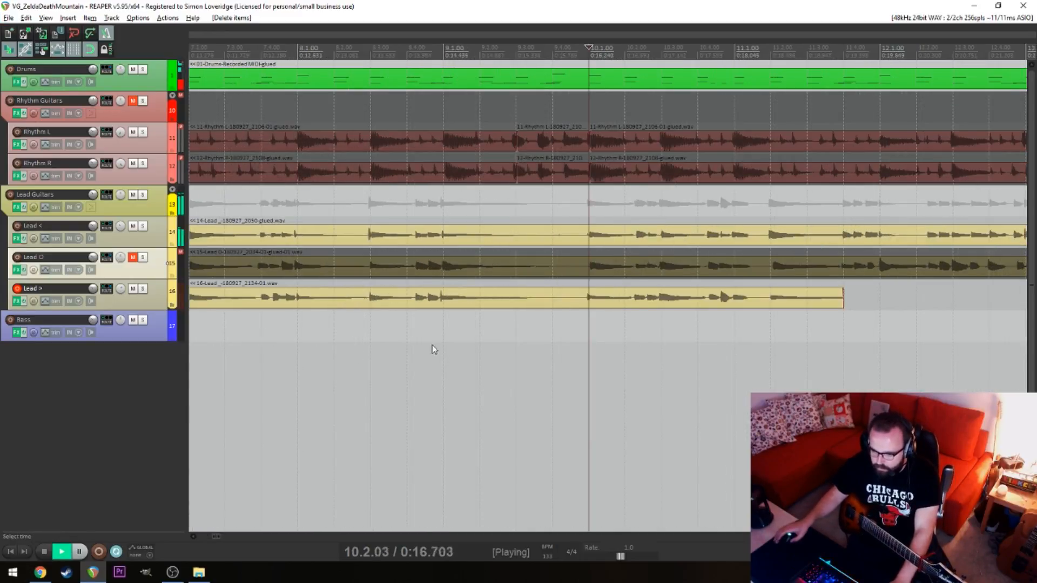
{"action": "key", "text": "space"}
{"action": "left_click", "coordinate": [229, 323]}
{"action": "key", "text": "space"}
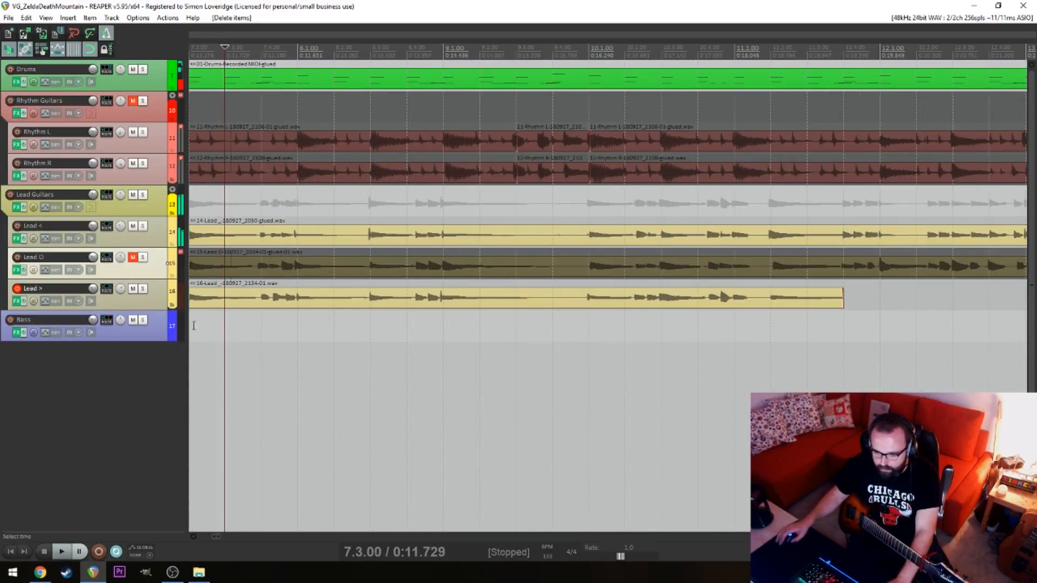
Unmute the Lead O track and play all three lead tracks together from 6.1
{"action": "left_click", "coordinate": [136, 259]}
{"action": "scroll", "coordinate": [327, 346], "scroll_direction": "down", "scroll_amount": 2}
{"action": "left_click", "coordinate": [496, 352]}
{"action": "key", "text": "space"}
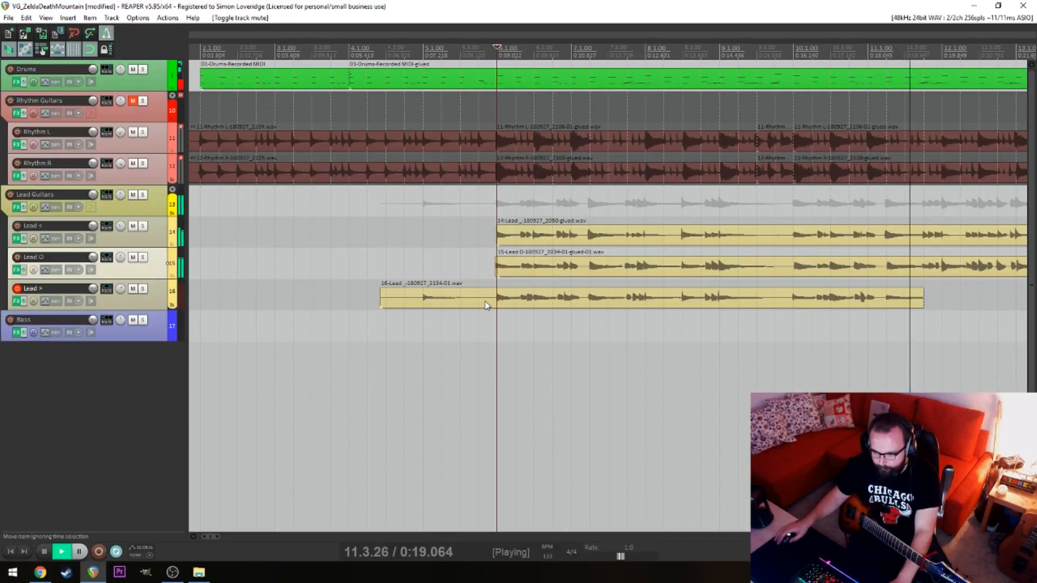
{"action": "scroll", "coordinate": [480, 305], "scroll_direction": "down", "scroll_amount": 3}
{"action": "key", "text": "space"}
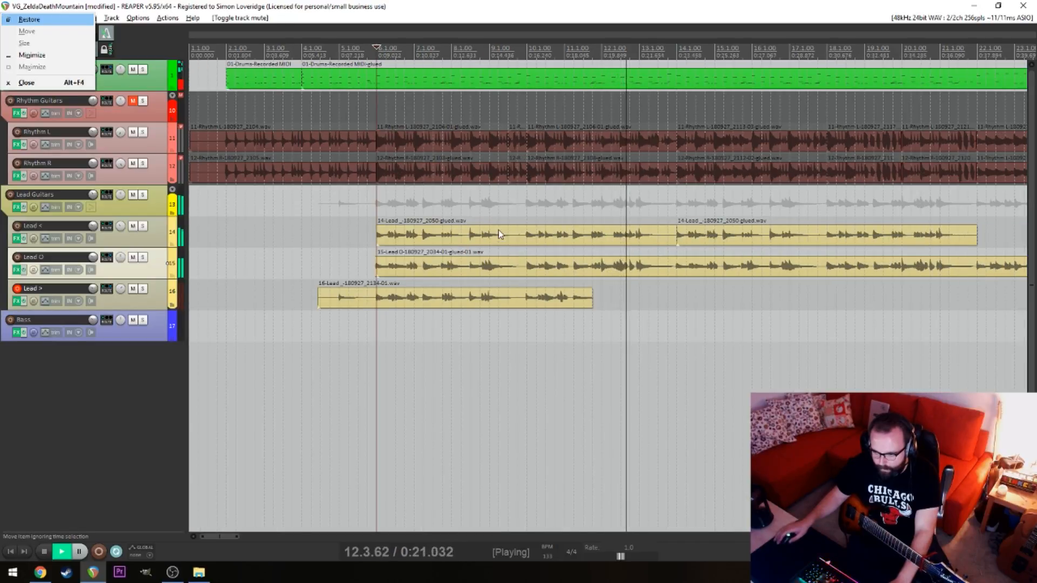
{"action": "left_click", "coordinate": [479, 303]}
{"action": "key", "text": "space"}
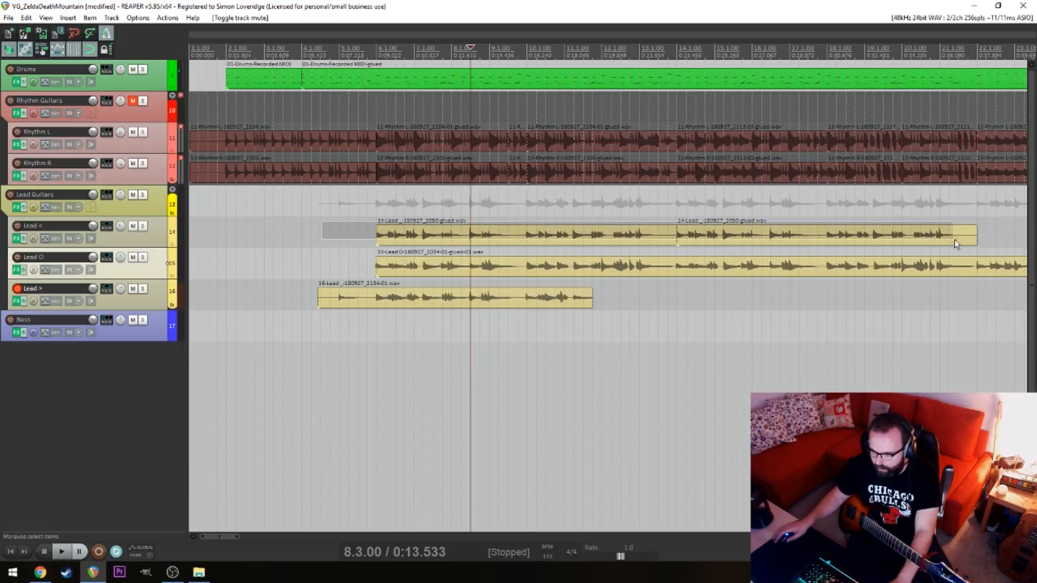
Swap the Lead < and Lead > recordings between the two tracks, parking the two Lead < items on the Bass track meanwhile
{"action": "left_click_drag", "start_coordinate": [892, 239], "coordinate": [843, 324]}
{"action": "key", "text": "ctrl+z"}
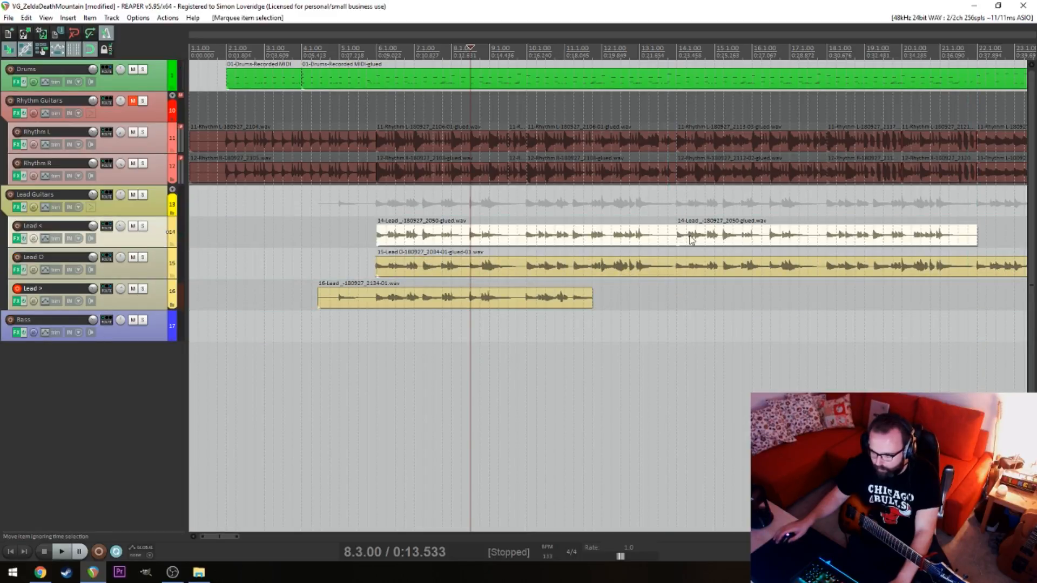
{"action": "left_click", "coordinate": [593, 241]}
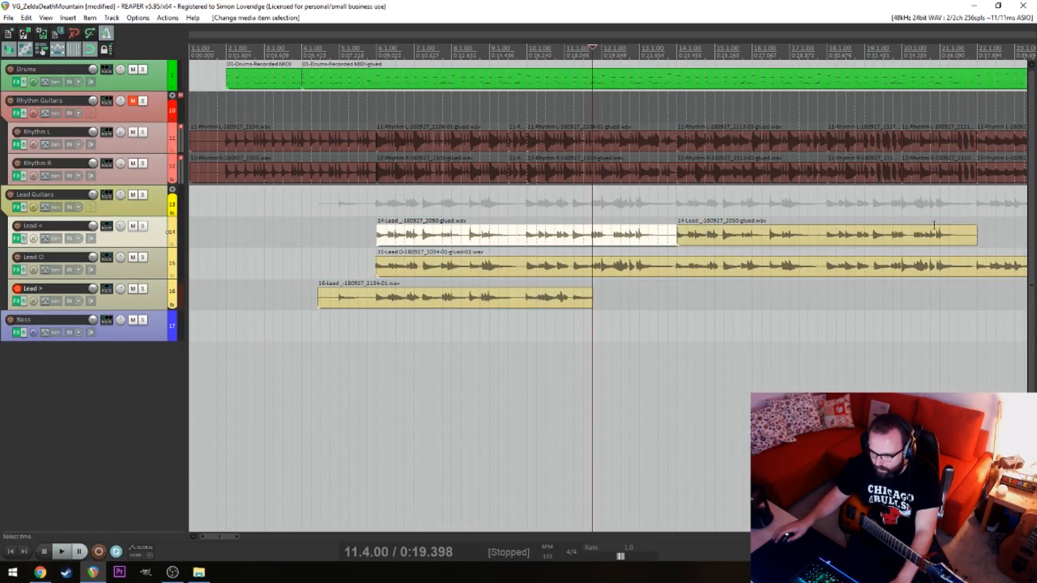
{"action": "left_click_drag", "start_coordinate": [991, 228], "coordinate": [621, 252]}
{"action": "left_click_drag", "start_coordinate": [719, 233], "coordinate": [729, 324]}
{"action": "left_click_drag", "start_coordinate": [566, 302], "coordinate": [562, 244]}
{"action": "left_click_drag", "start_coordinate": [605, 355], "coordinate": [859, 330]}
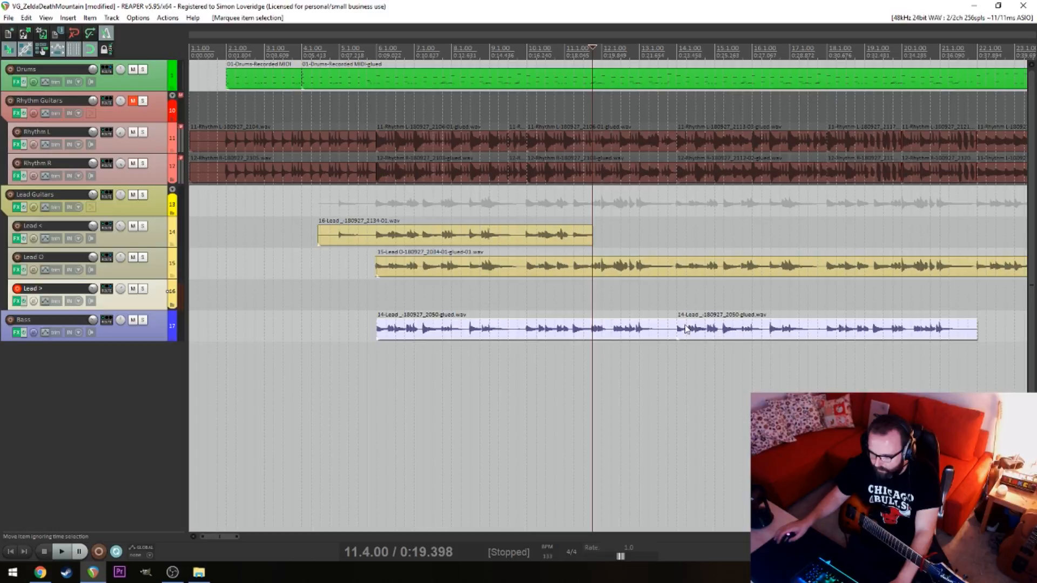
{"action": "left_click_drag", "start_coordinate": [686, 328], "coordinate": [684, 302]}
Play back the swapped lead tracks from 5.3 and check the Lead < take up to 10.1
{"action": "left_click", "coordinate": [360, 326]}
{"action": "key", "text": "space"}
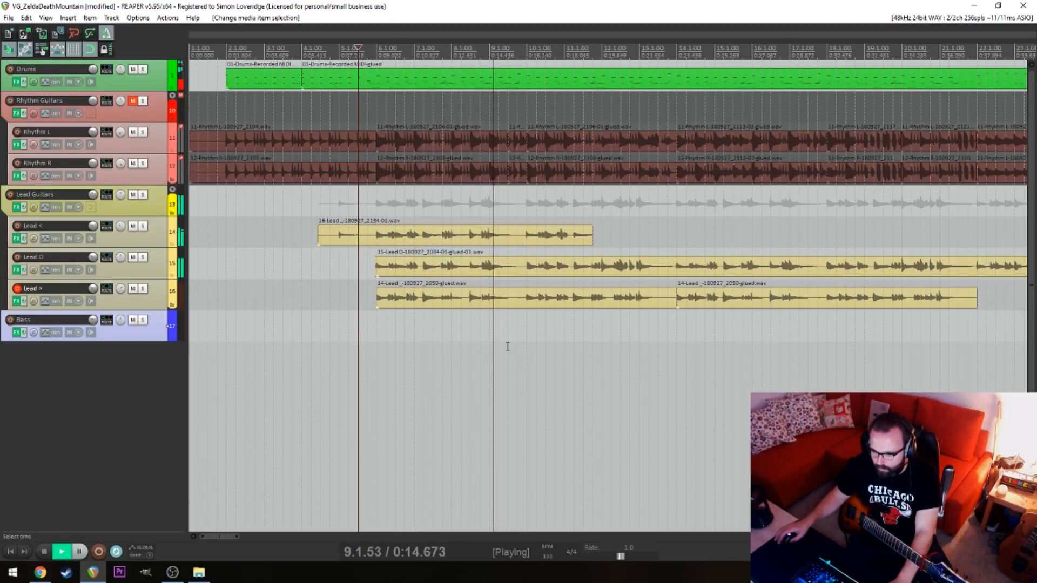
{"action": "scroll", "coordinate": [511, 344], "scroll_direction": "up", "scroll_amount": 3}
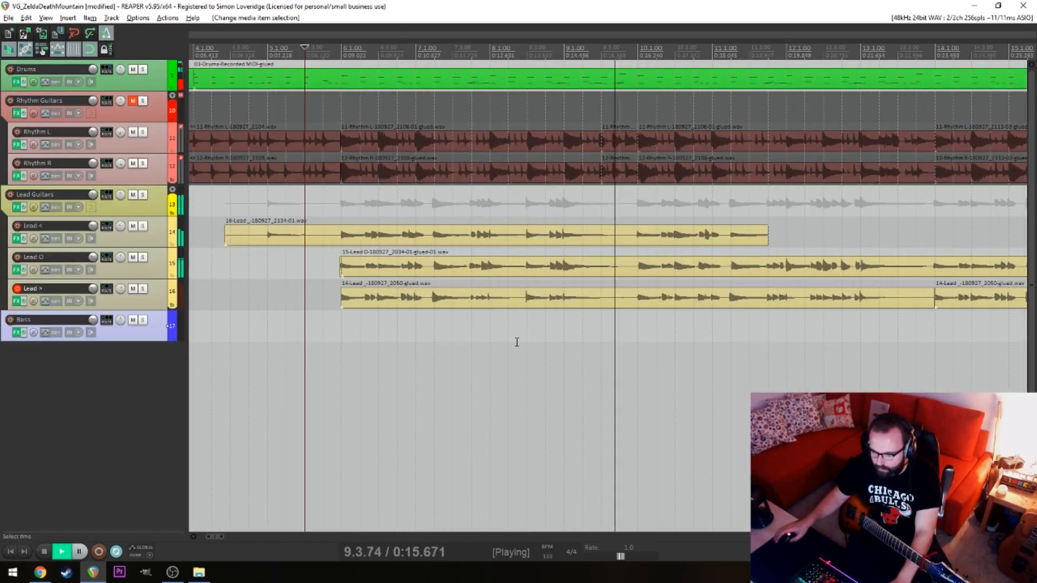
Cut the Lead < take back so it ends at 9.3, and record-arm Lead < in place of Lead >
{"action": "left_click", "coordinate": [642, 238]}
{"action": "key", "text": "s"}
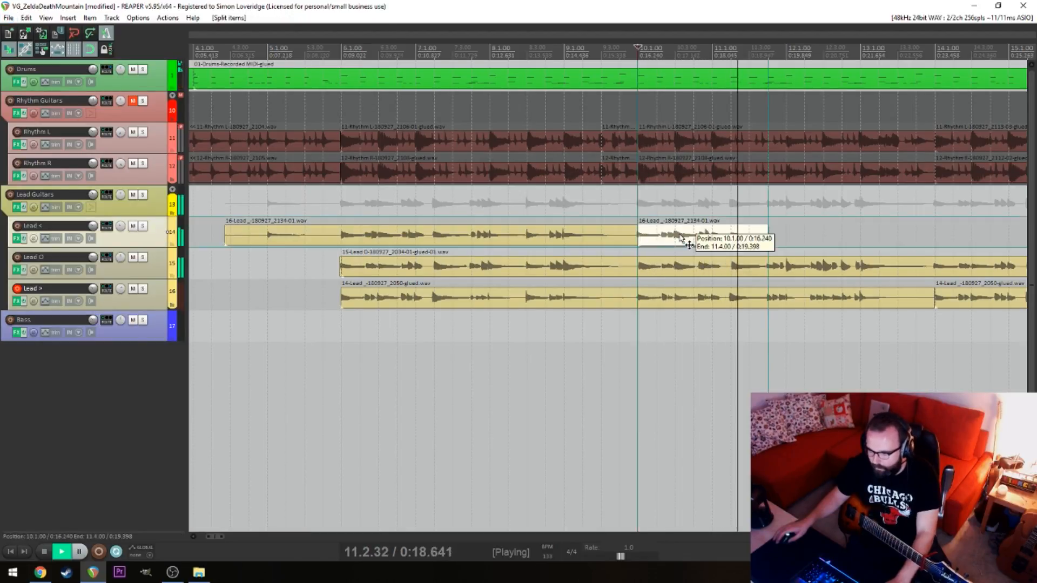
{"action": "key", "text": "Delete"}
{"action": "key", "text": "space"}
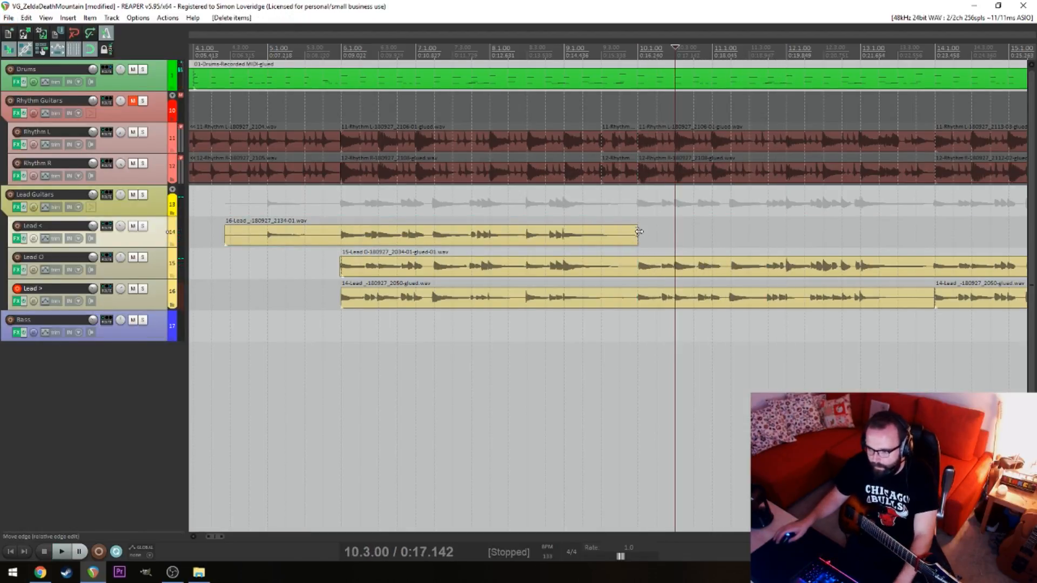
{"action": "left_click_drag", "start_coordinate": [639, 231], "coordinate": [598, 241]}
{"action": "left_click", "coordinate": [607, 237]}
{"action": "left_click", "coordinate": [17, 226]}
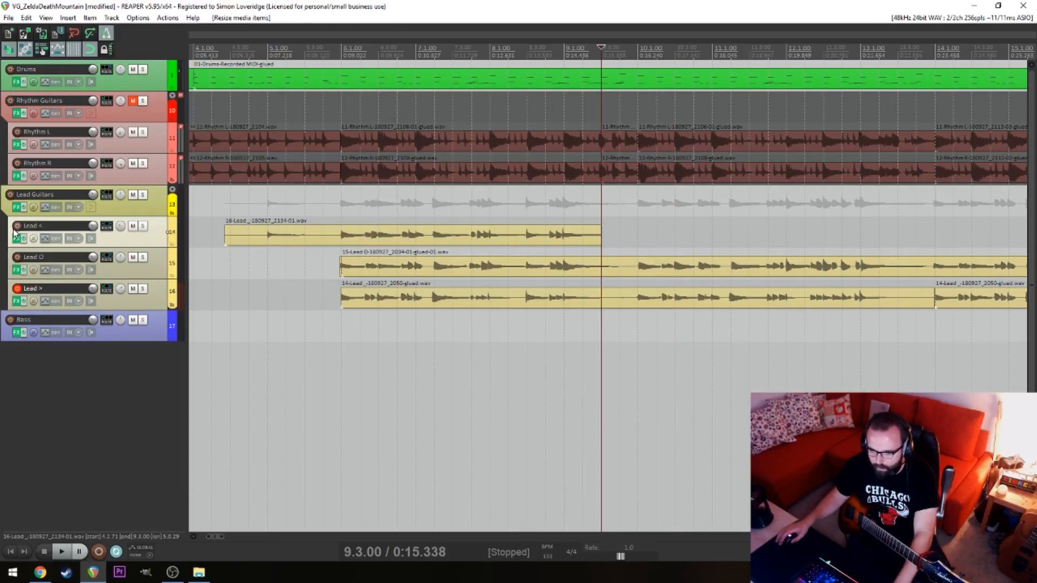
{"action": "left_click", "coordinate": [17, 289]}
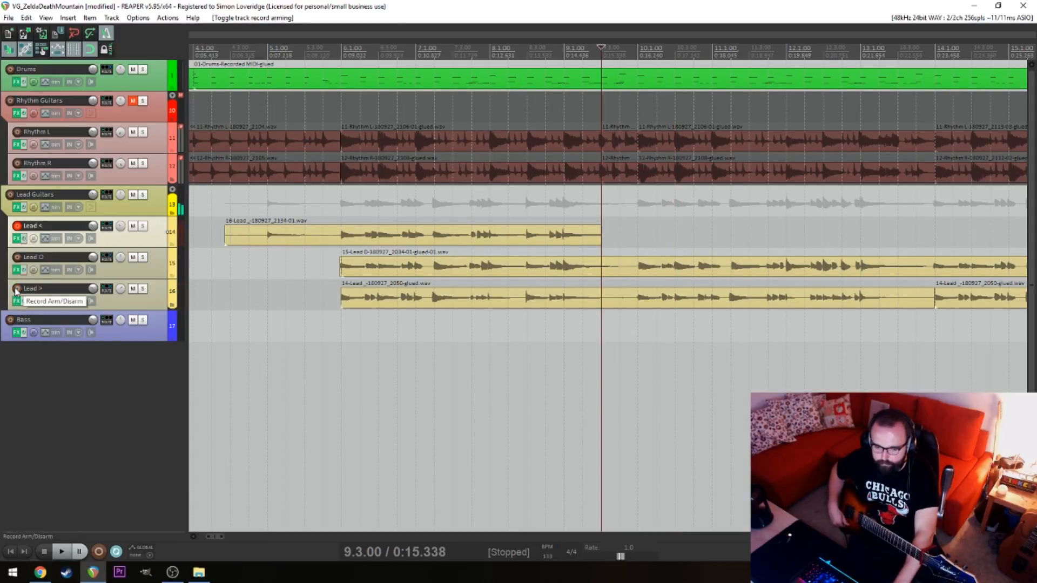
Try recording a continuation on Lead < from 9.3, and undo that recording
{"action": "key", "text": "ctrl+r"}
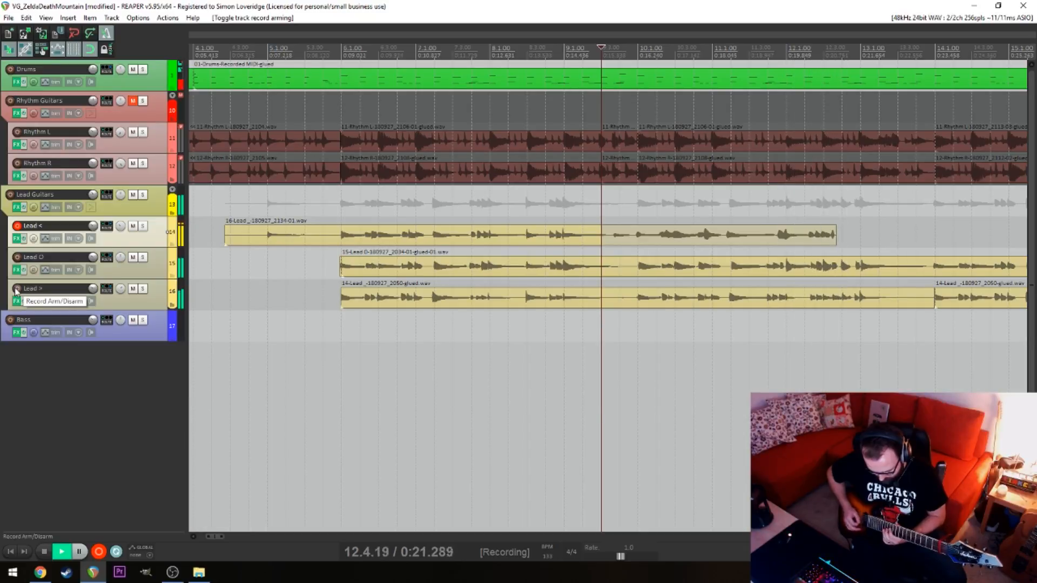
{"action": "key", "text": "space"}
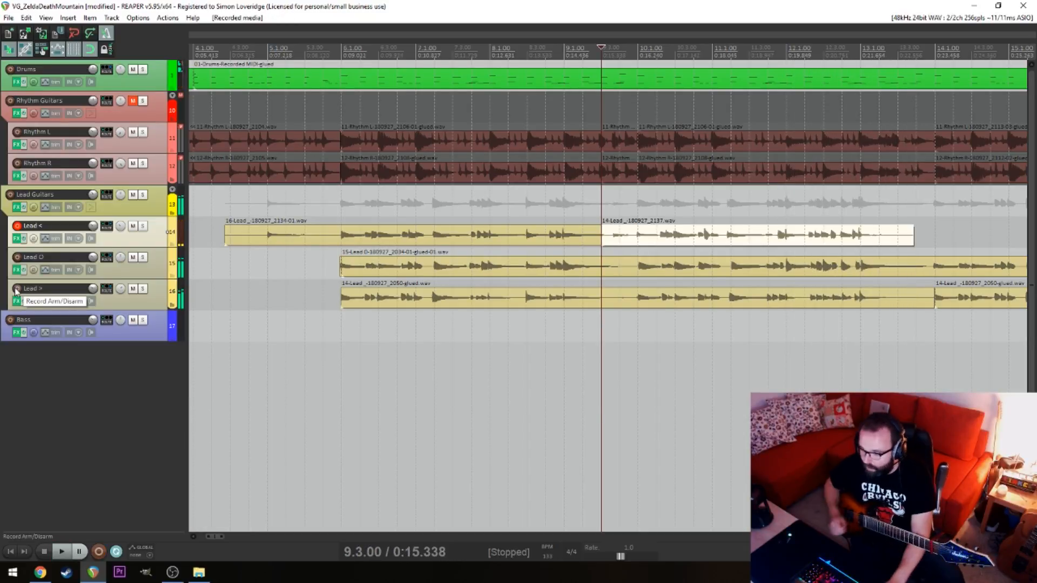
{"action": "key", "text": "space"}
{"action": "key", "text": "ctrl+z"}
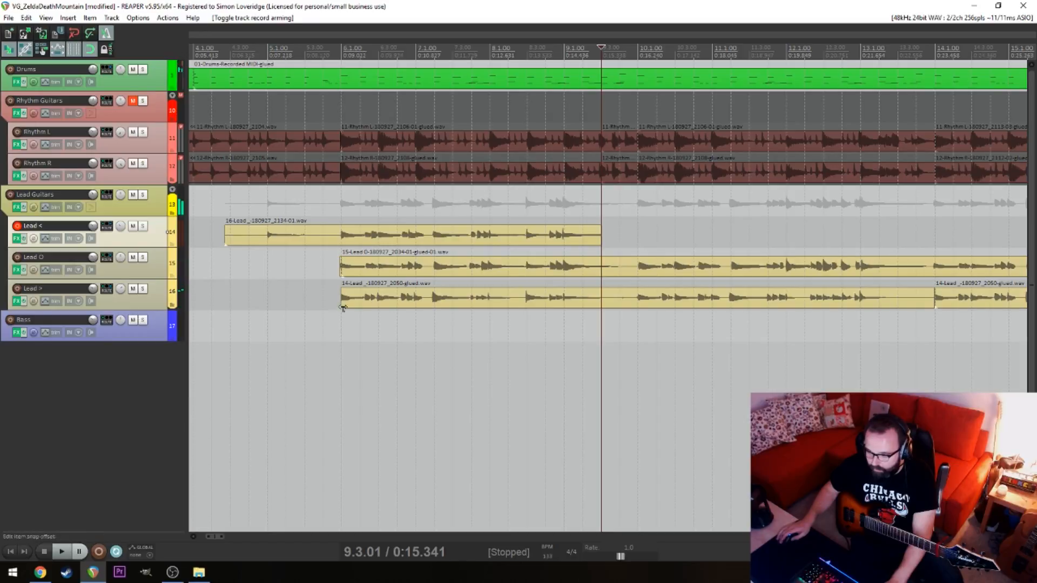
Mute the Lead O track and record the Lead < continuation from 9.3 to just past 14.1, restarting the take once
{"action": "left_click", "coordinate": [133, 257]}
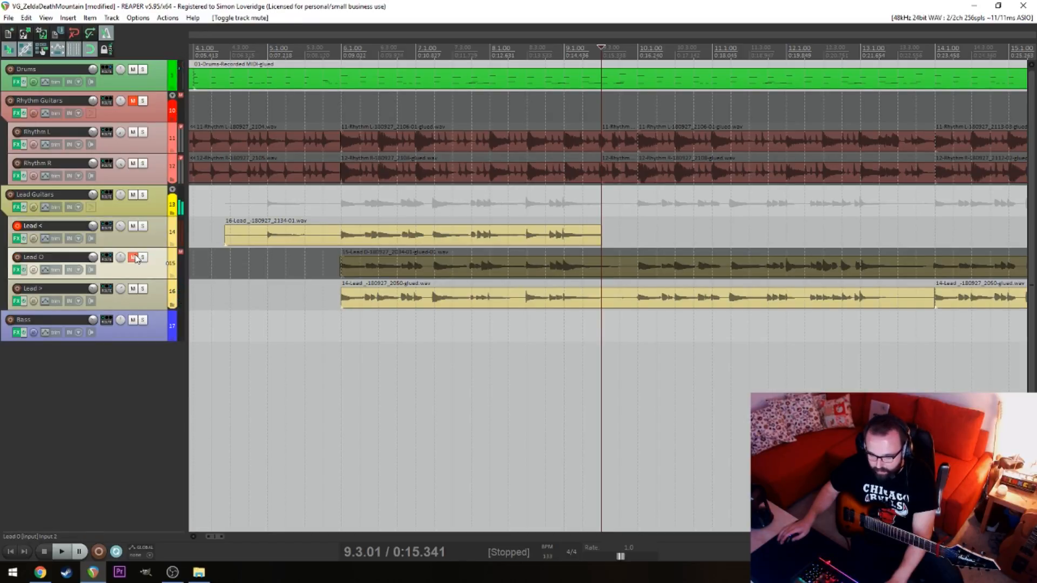
{"action": "key", "text": "space"}
{"action": "key", "text": "space"}
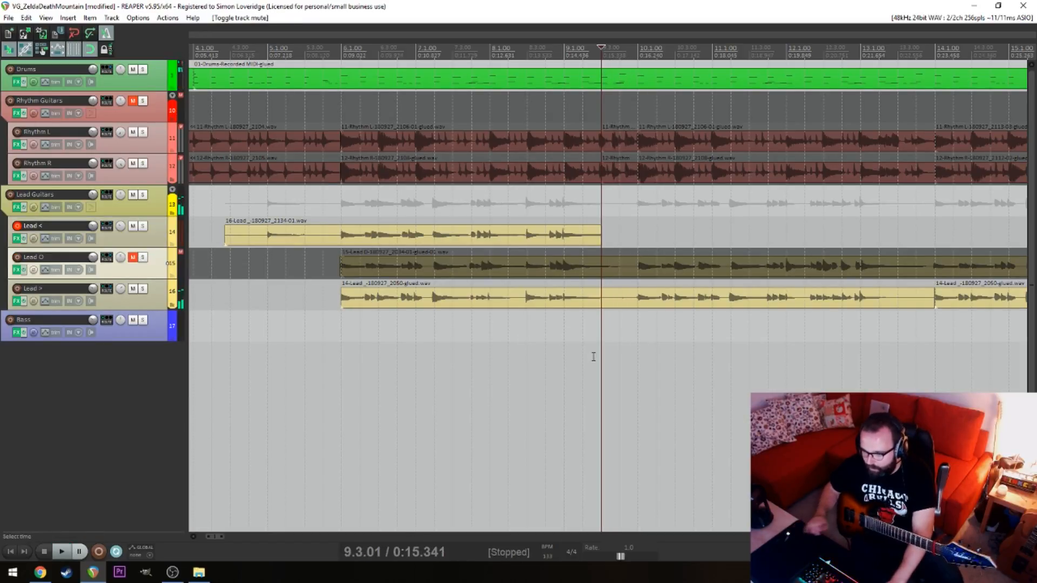
{"action": "key", "text": "ctrl+r"}
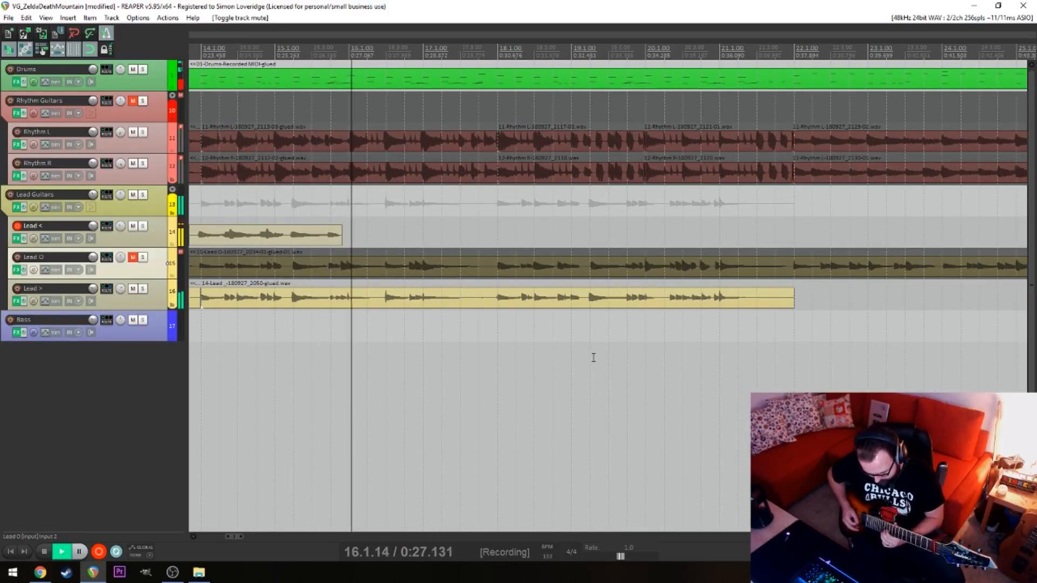
{"action": "key", "text": "space"}
{"action": "key", "text": "ctrl+r"}
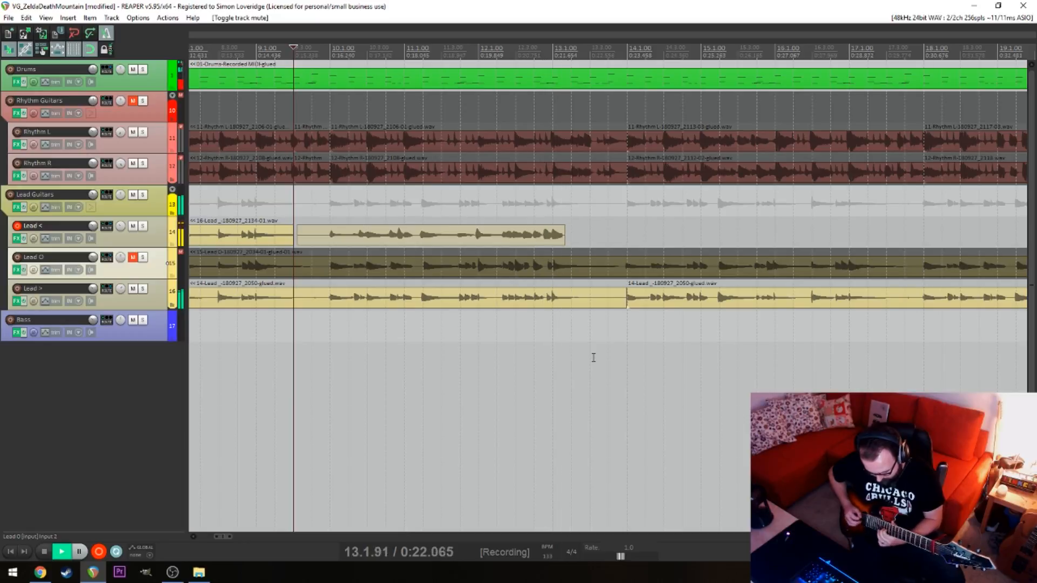
{"action": "key", "text": "space"}
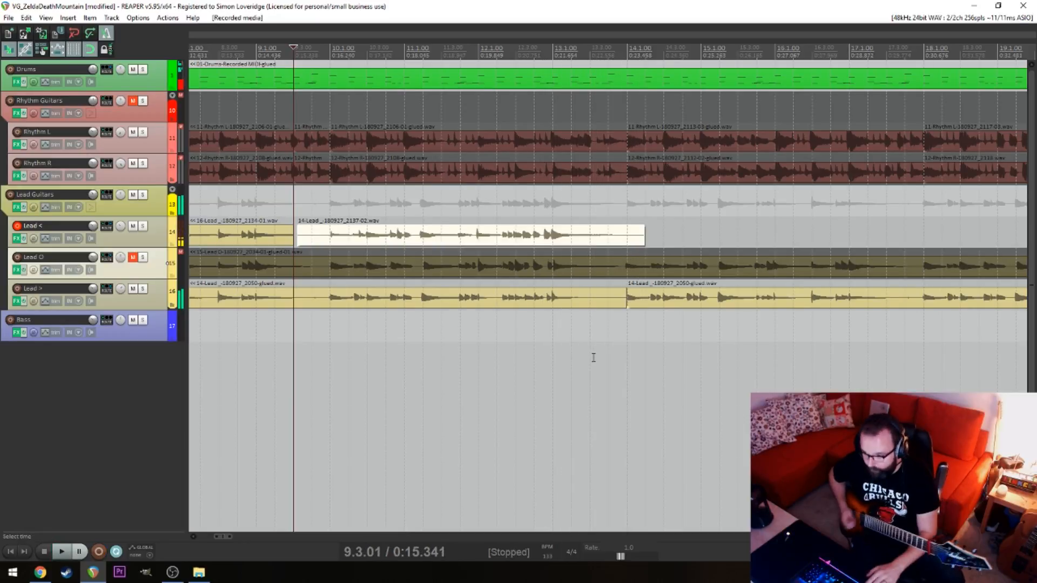
Move the new Lead < take slightly later so its notes around 12.1 line up with the Lead > item
{"action": "left_click", "coordinate": [535, 355]}
{"action": "scroll", "coordinate": [535, 355], "scroll_direction": "up", "scroll_amount": 5}
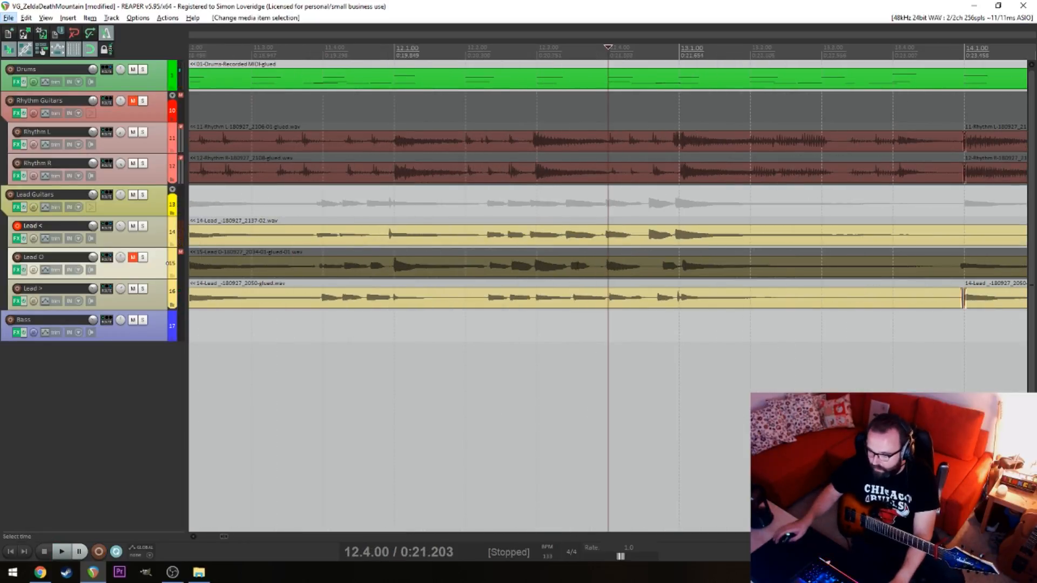
{"action": "left_click_drag", "start_coordinate": [556, 238], "coordinate": [558, 236]}
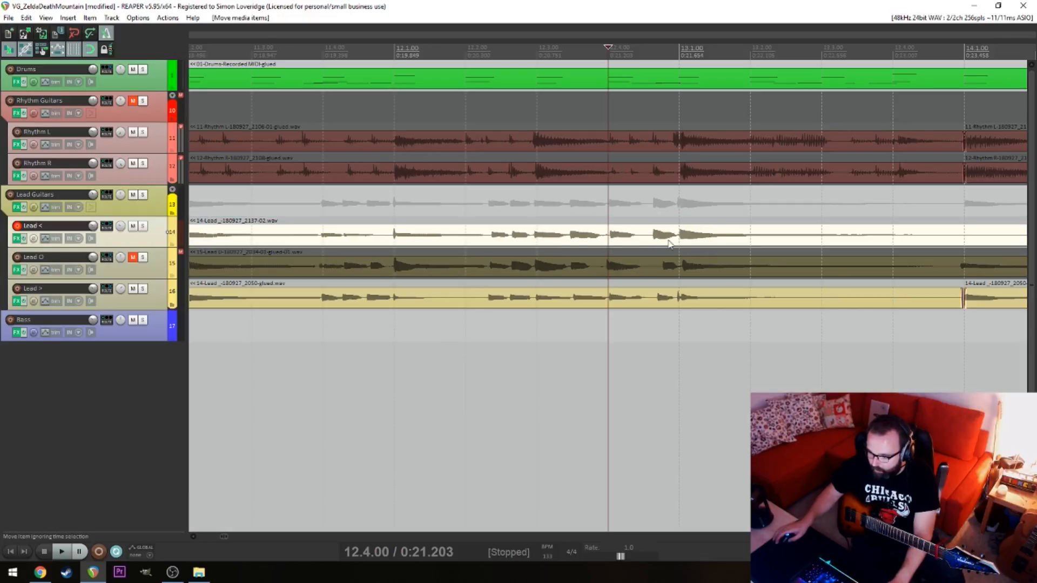
Try splitting the new Lead < take at 13.1 and play on from there, and undo the split
{"action": "left_click", "coordinate": [679, 237]}
{"action": "key", "text": "s"}
{"action": "key", "text": "space"}
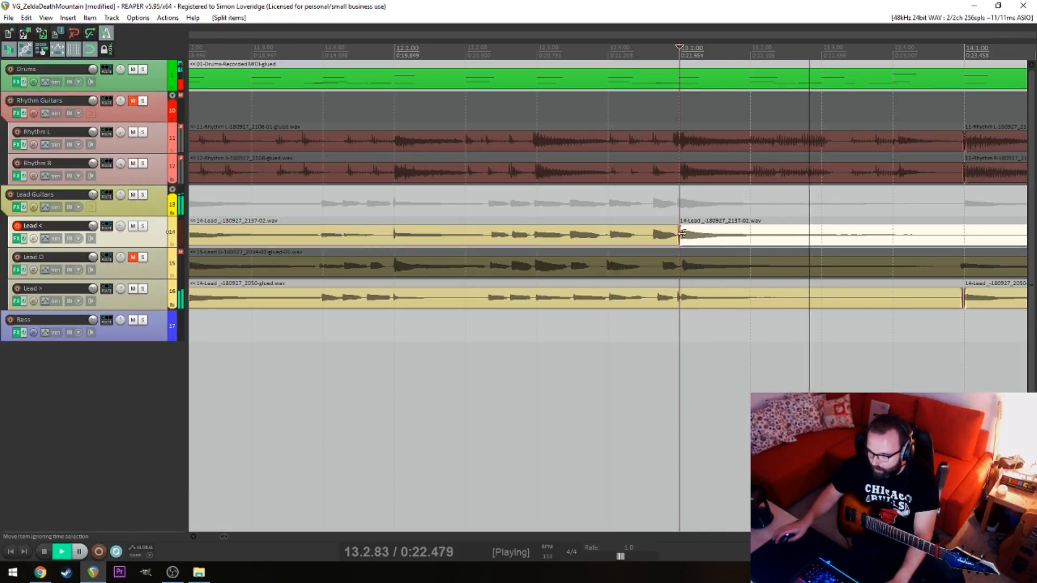
{"action": "key", "text": "ctrl+z"}
{"action": "scroll", "coordinate": [610, 276], "scroll_direction": "down", "scroll_amount": 7}
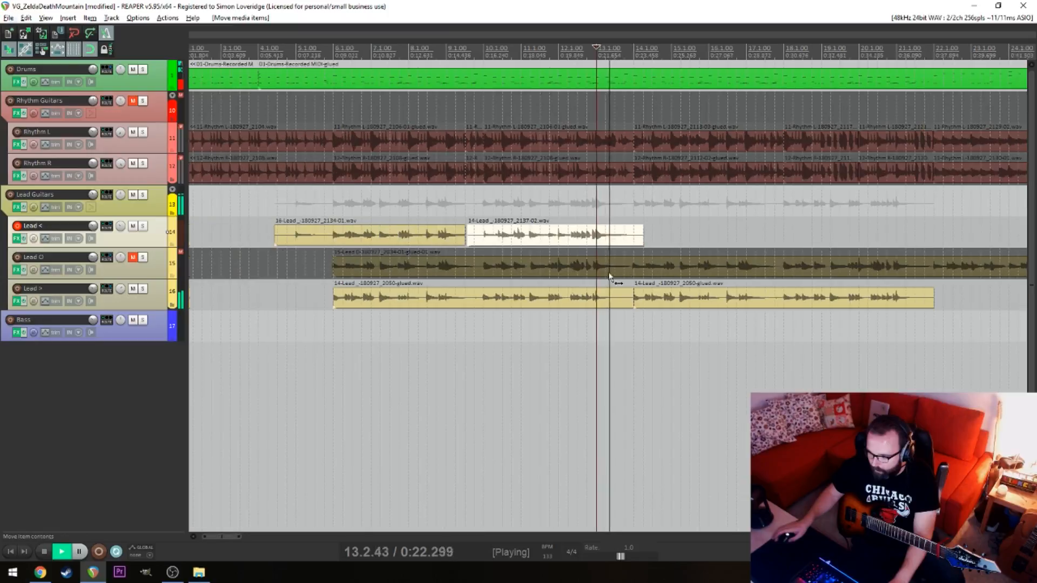
Remove the new Lead < take's part before 10.1 and extend the earlier Lead < item to meet it there
{"action": "left_click", "coordinate": [456, 326]}
{"action": "key", "text": "space"}
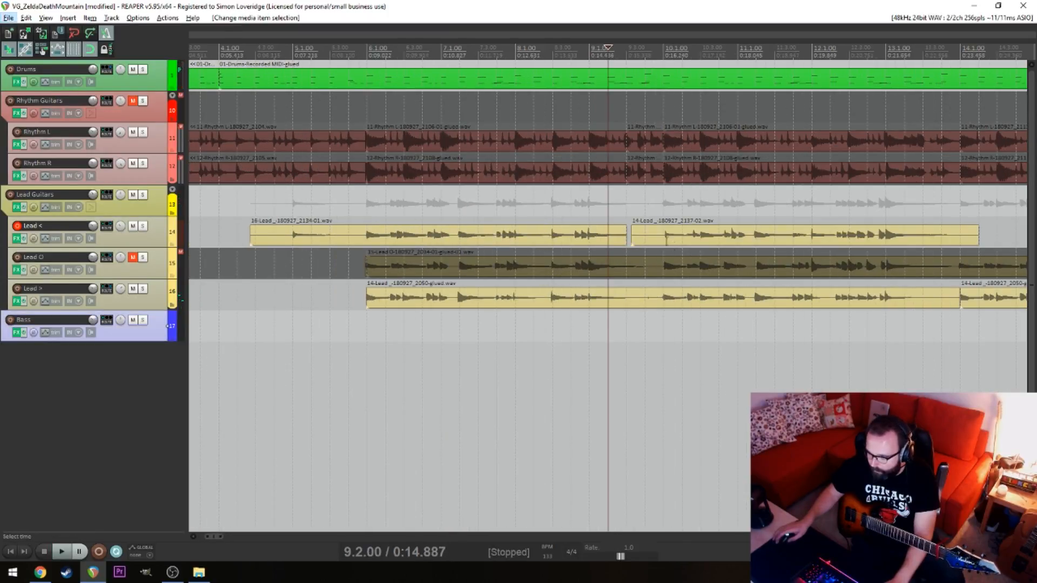
{"action": "left_click", "coordinate": [666, 240]}
{"action": "key", "text": "s"}
{"action": "left_click", "coordinate": [643, 242]}
{"action": "key", "text": "Delete"}
{"action": "left_click_drag", "start_coordinate": [623, 239], "coordinate": [658, 241]}
{"action": "key", "text": "ctrl+z"}
Play the join on Lead < and extend the earlier item slightly past 10.1 to crossfade it with the new take
{"action": "left_click", "coordinate": [649, 295]}
{"action": "key", "text": "space"}
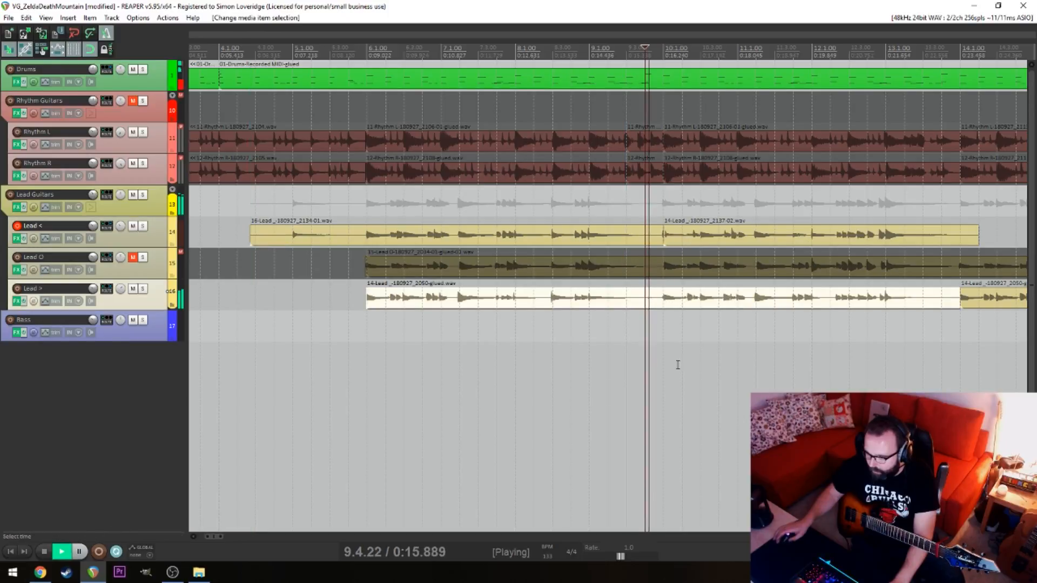
{"action": "key", "text": "space"}
{"action": "scroll", "coordinate": [666, 285], "scroll_direction": "up", "scroll_amount": 4}
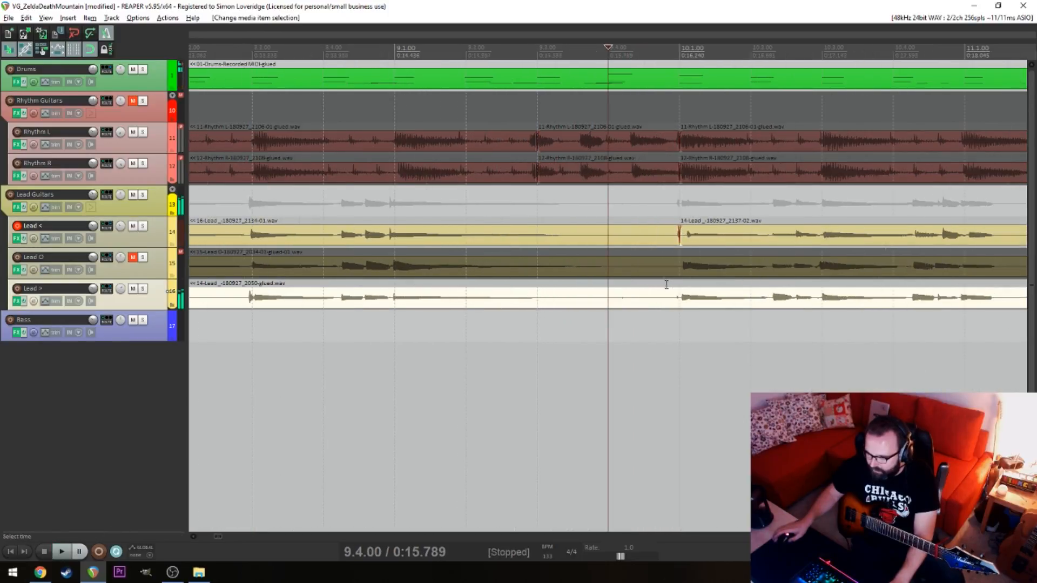
{"action": "left_click", "coordinate": [682, 241]}
{"action": "left_click_drag", "start_coordinate": [681, 241], "coordinate": [703, 242]}
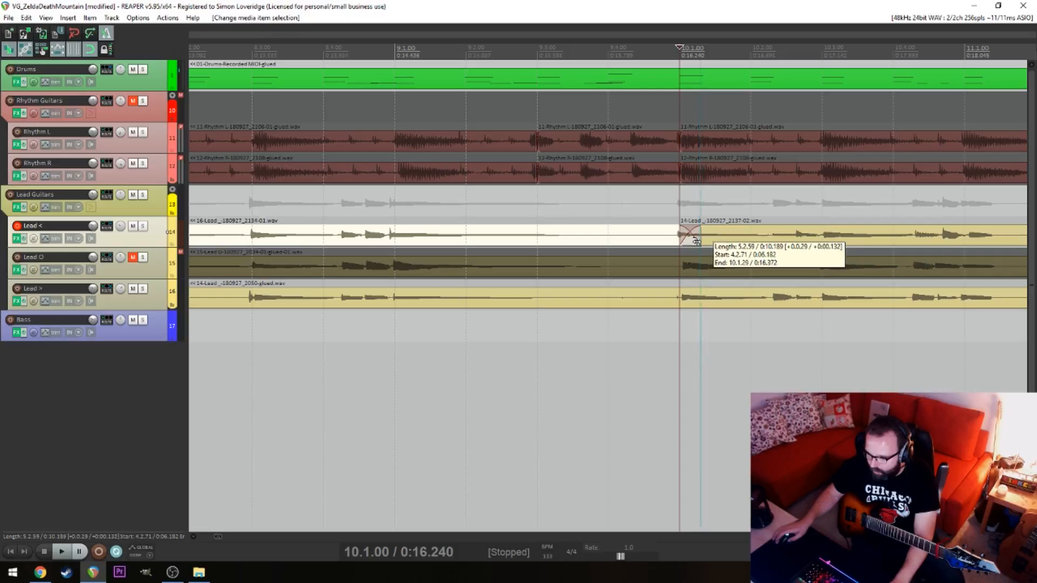
Play back the Lead < crossfade from 9.4 and listen on through the new take
{"action": "left_click", "coordinate": [646, 359]}
{"action": "key", "text": "space"}
{"action": "left_click", "coordinate": [617, 357]}
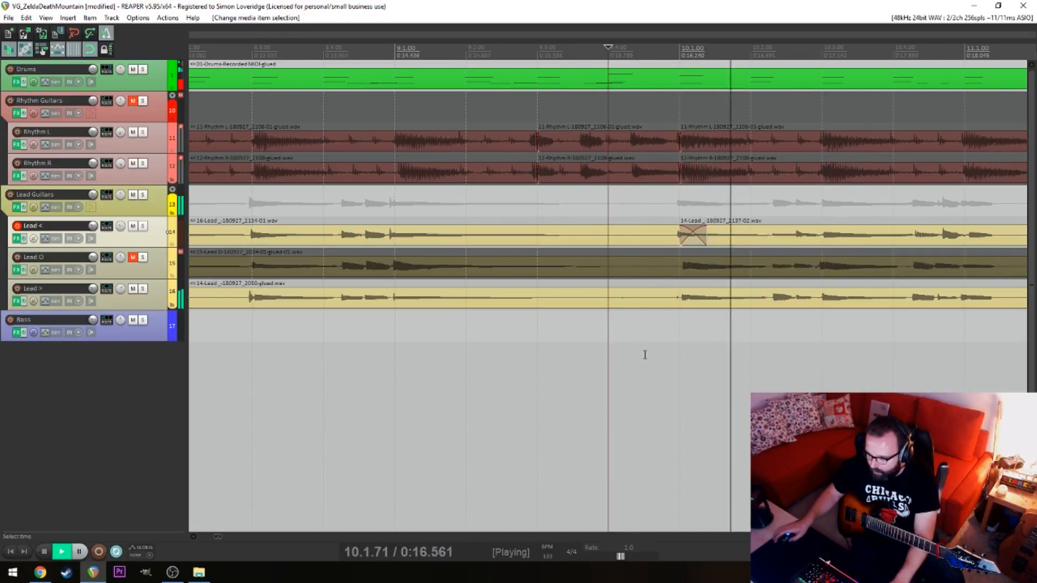
{"action": "scroll", "coordinate": [638, 354], "scroll_direction": "down", "scroll_amount": 5}
{"action": "scroll", "coordinate": [631, 365], "scroll_direction": "down", "scroll_amount": 3}
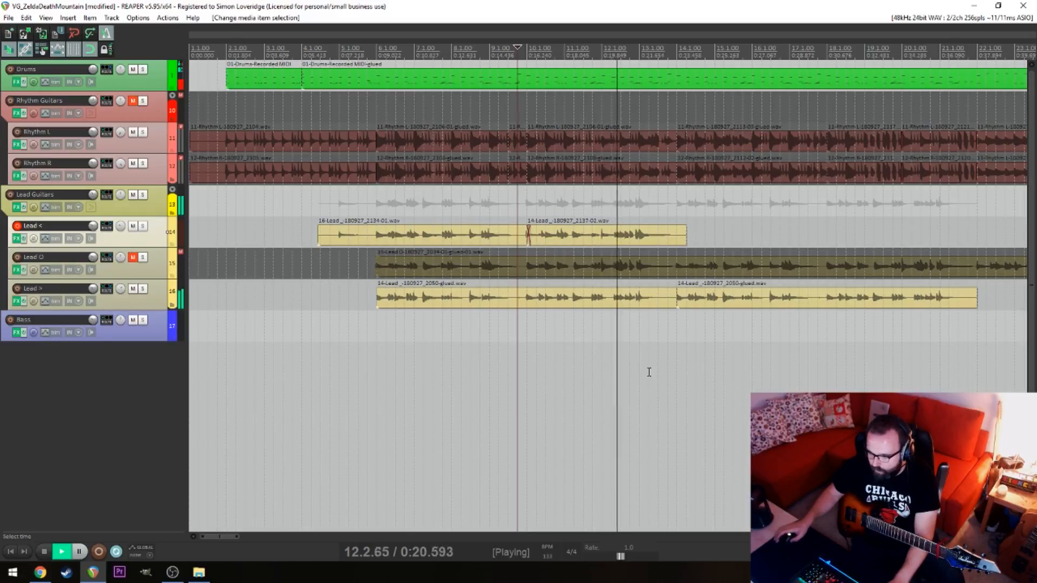
{"action": "key", "text": "space"}
Split Lead < at 14.1 and 6.1 and remove the parts outside that range
{"action": "left_click", "coordinate": [678, 233]}
{"action": "key", "text": "s"}
{"action": "key", "text": "Delete"}
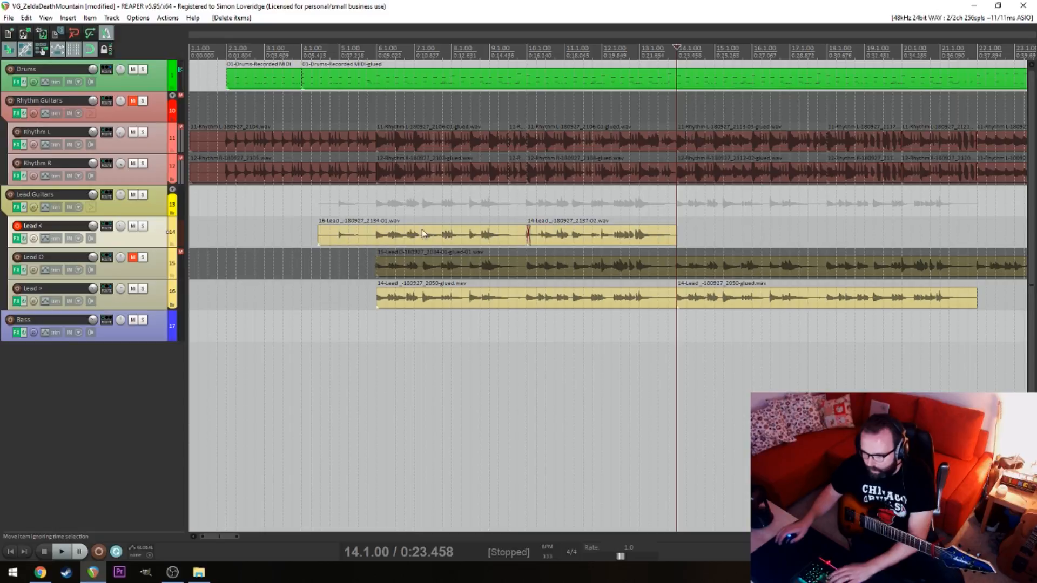
{"action": "left_click", "coordinate": [377, 237]}
{"action": "key", "text": "s"}
{"action": "left_click", "coordinate": [359, 237]}
{"action": "key", "text": "Delete"}
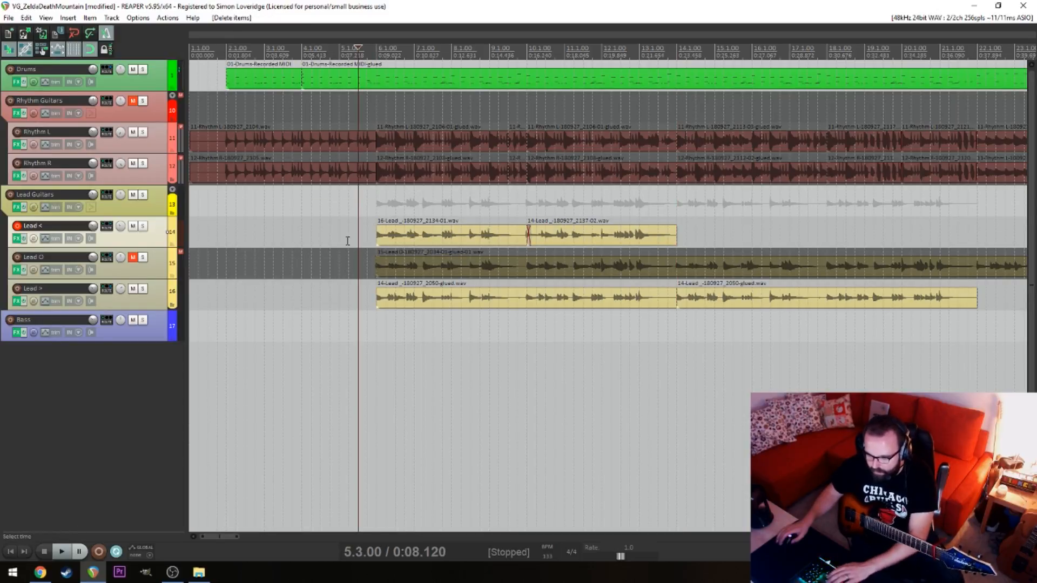
Copy both Lead < items to start at 14.1 and extend the copy's start slightly earlier to crossfade the join
{"action": "left_click_drag", "start_coordinate": [361, 235], "coordinate": [692, 235]}
{"action": "left_click_drag", "start_coordinate": [416, 242], "coordinate": [717, 244]}
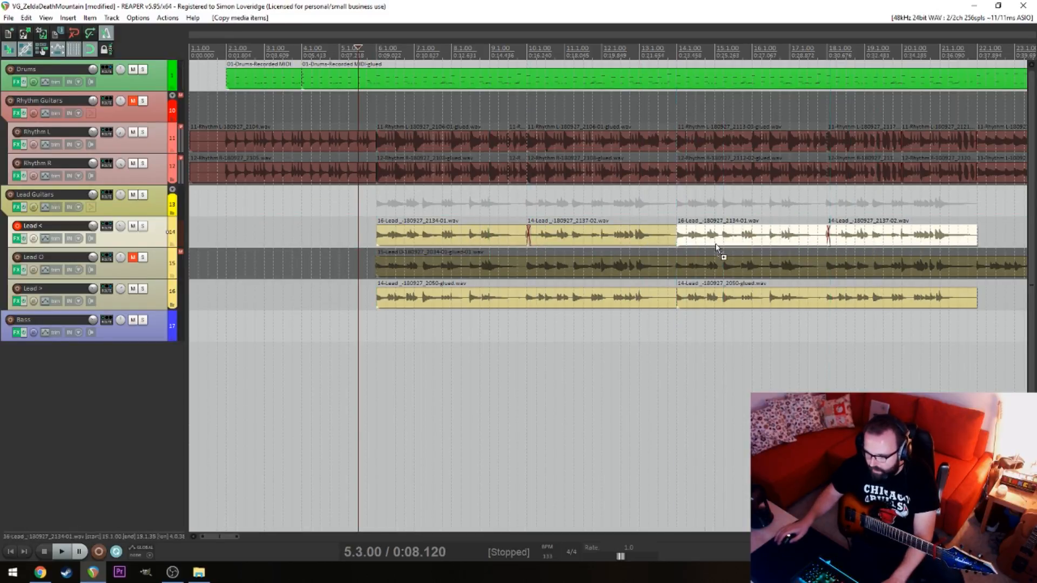
{"action": "left_click", "coordinate": [672, 244]}
{"action": "scroll", "coordinate": [679, 240], "scroll_direction": "up", "scroll_amount": 5}
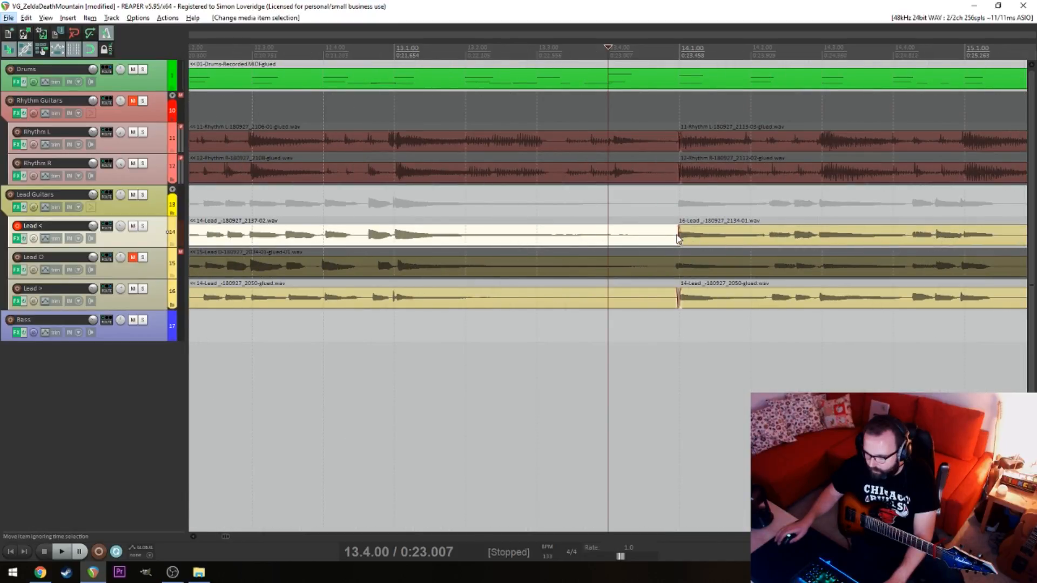
{"action": "left_click", "coordinate": [679, 238]}
{"action": "left_click", "coordinate": [701, 238]}
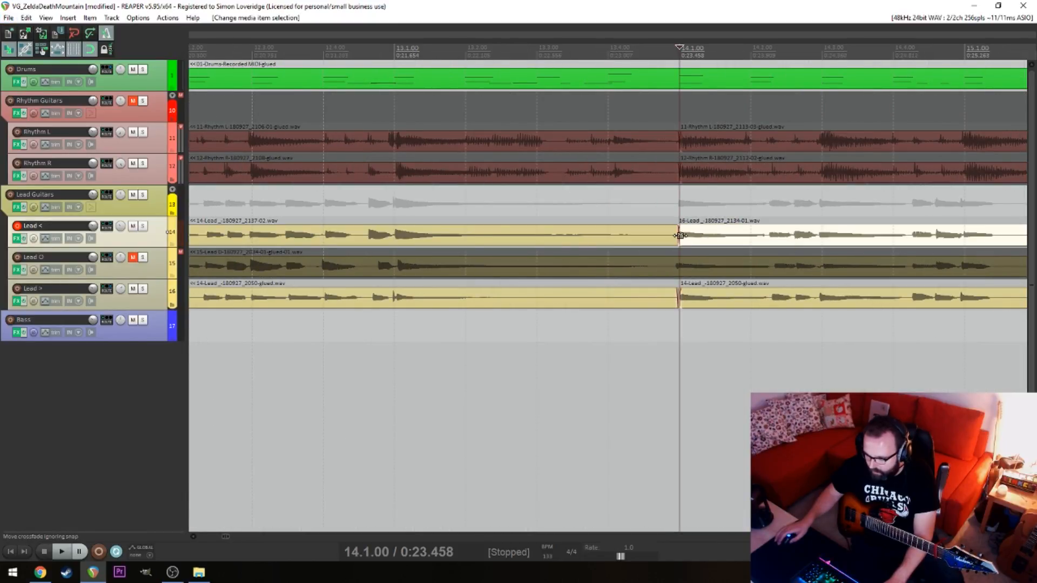
{"action": "left_click", "coordinate": [680, 235], "text": "shift"}
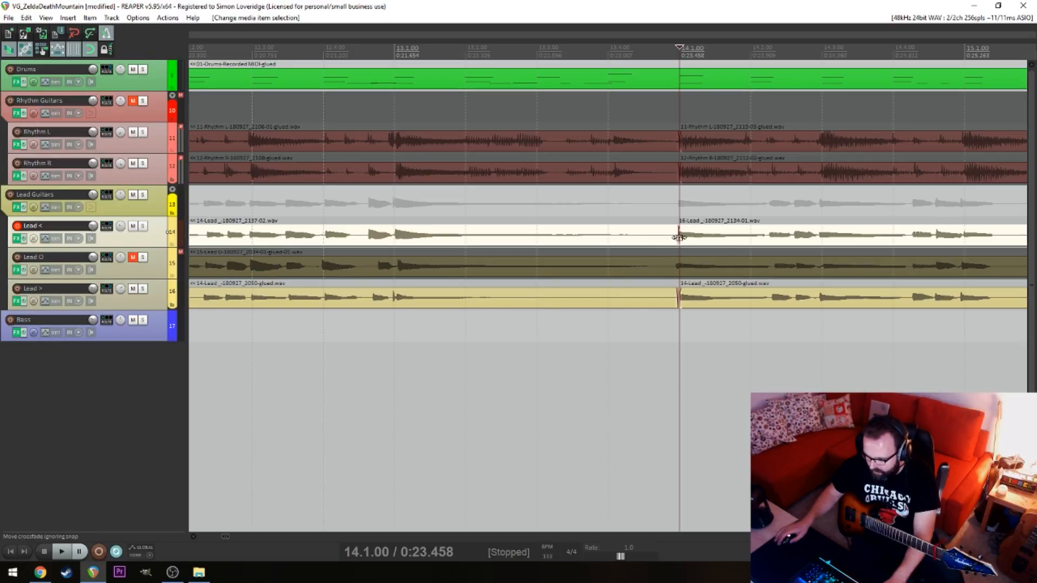
Play the Lead < join from 13.4, and play the end of the copied section from about bar 20
{"action": "left_click", "coordinate": [622, 361]}
{"action": "key", "text": "space"}
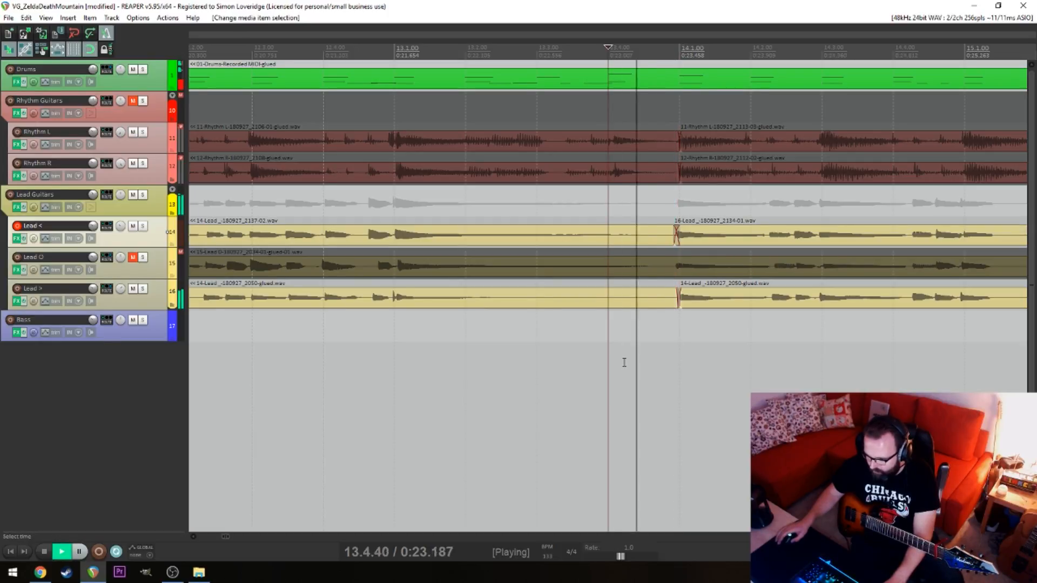
{"action": "scroll", "coordinate": [625, 363], "scroll_direction": "down", "scroll_amount": 6}
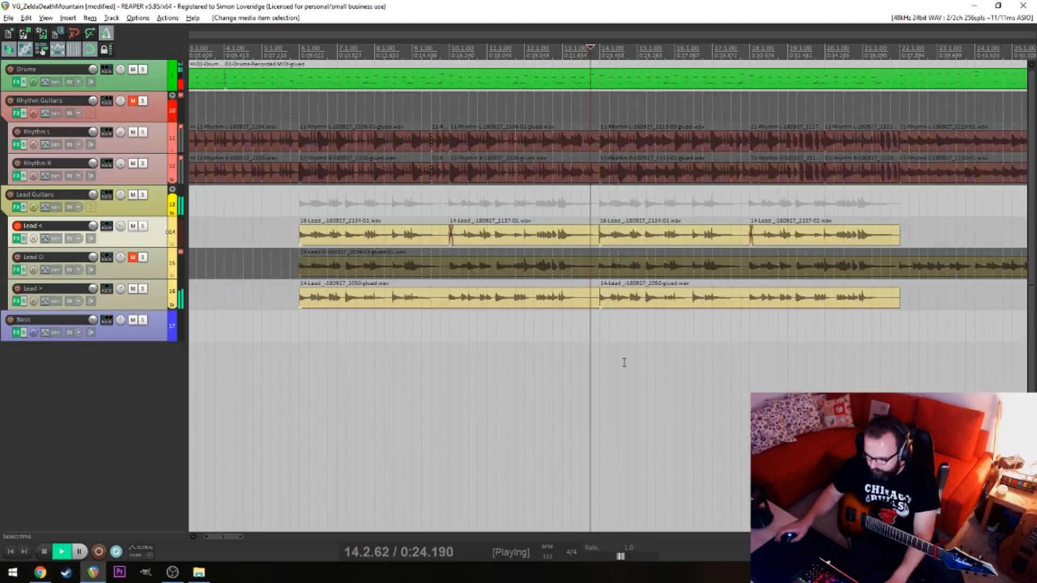
{"action": "left_click", "coordinate": [846, 327]}
{"action": "key", "text": "space"}
{"action": "key", "text": "space"}
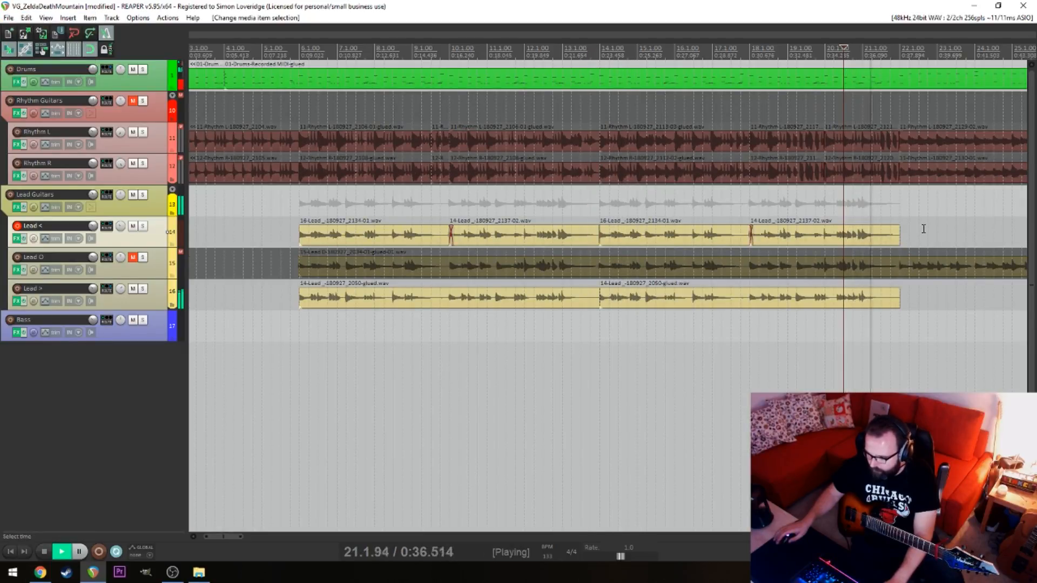
{"action": "key", "text": "space"}
Extend the start of the first Lead < item slightly before 6.1 and glue all the Lead < items through 22.1 together
{"action": "left_click", "coordinate": [319, 236]}
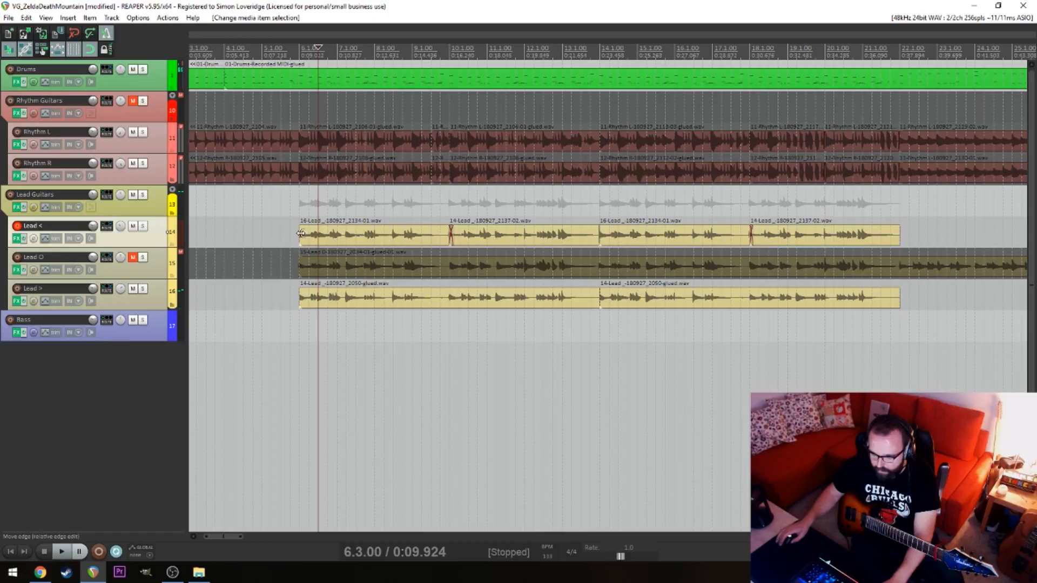
{"action": "left_click_drag", "start_coordinate": [299, 236], "coordinate": [884, 230]}
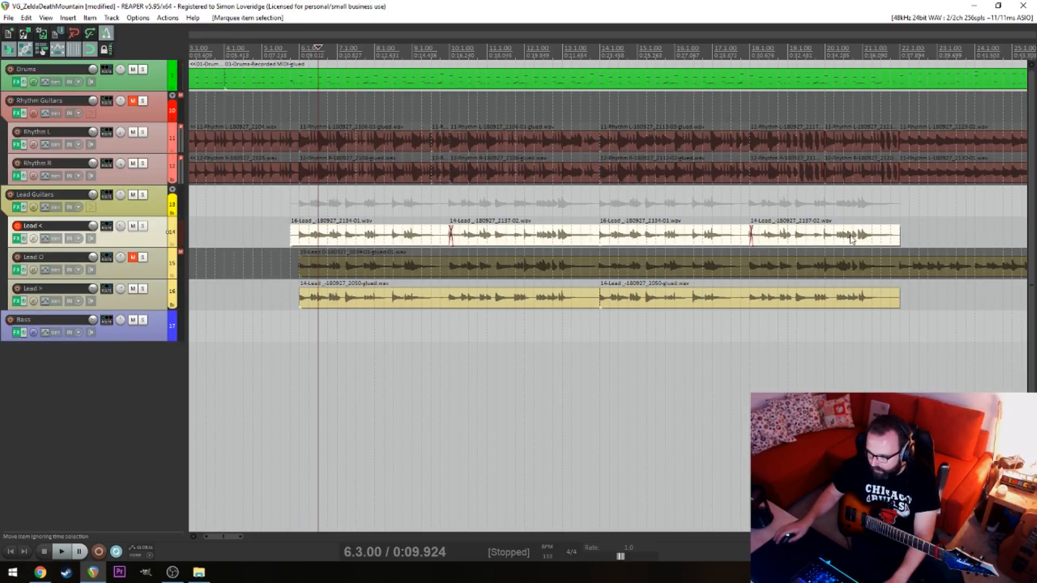
{"action": "right_click", "coordinate": [850, 237]}
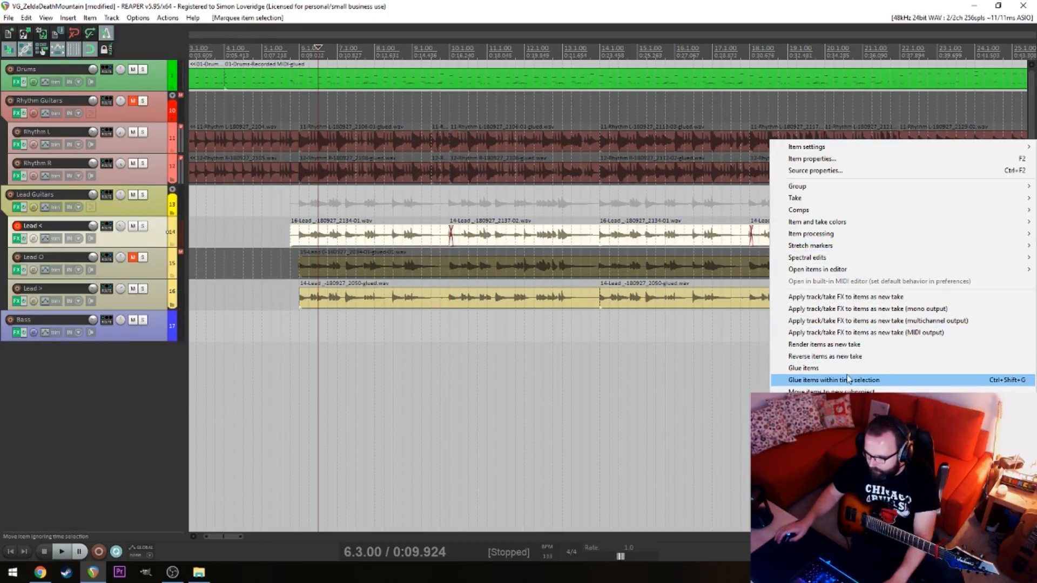
{"action": "left_click", "coordinate": [810, 382]}
{"action": "left_click", "coordinate": [552, 328]}
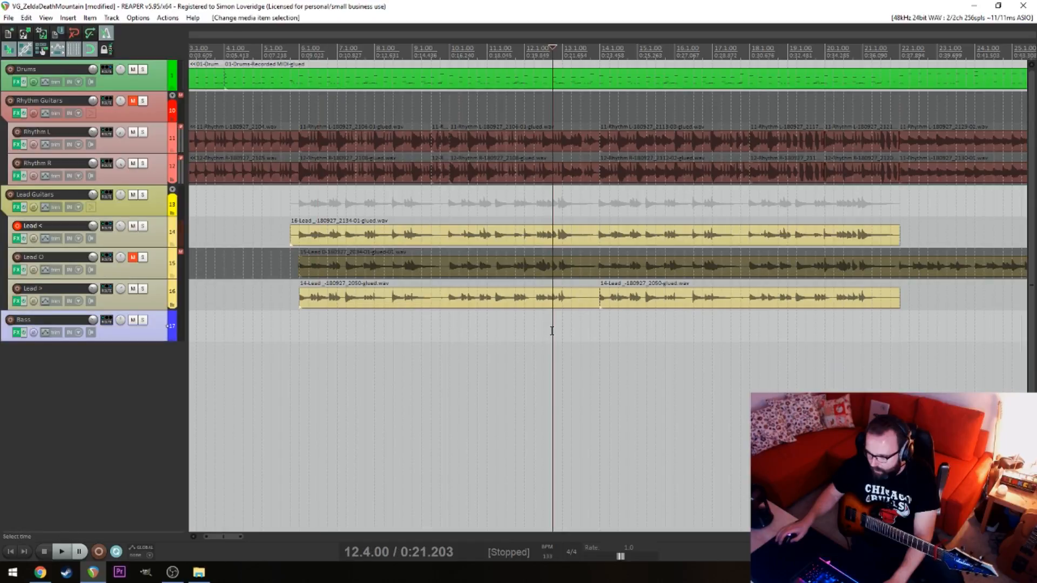
Glue the two Lead > items between 6.1 and 22.1 into one
{"action": "left_click_drag", "start_coordinate": [555, 326], "coordinate": [641, 302]}
{"action": "right_click", "coordinate": [662, 301]}
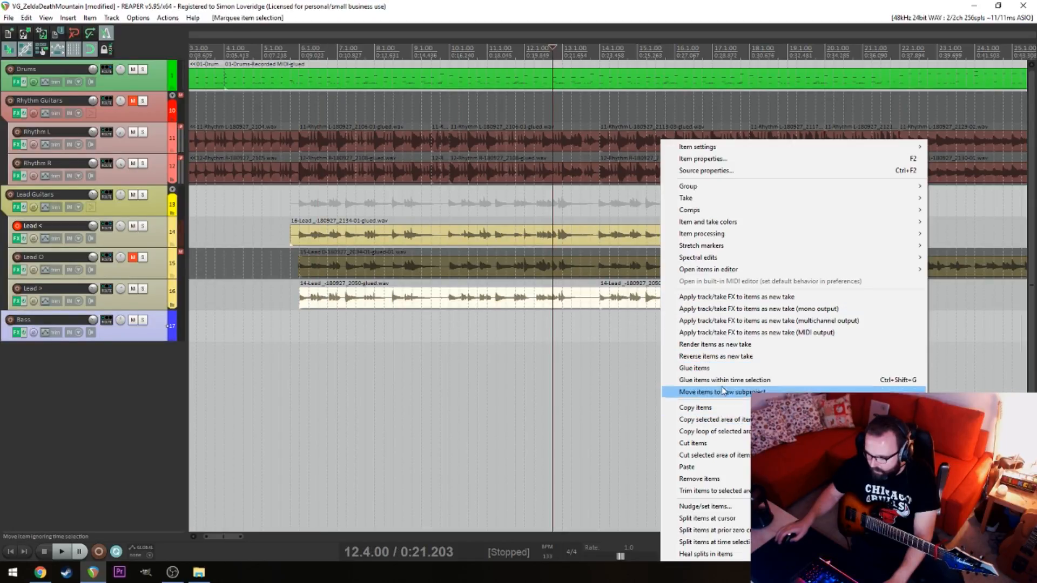
{"action": "left_click", "coordinate": [702, 376]}
{"action": "left_click", "coordinate": [517, 360]}
{"action": "left_click", "coordinate": [301, 322]}
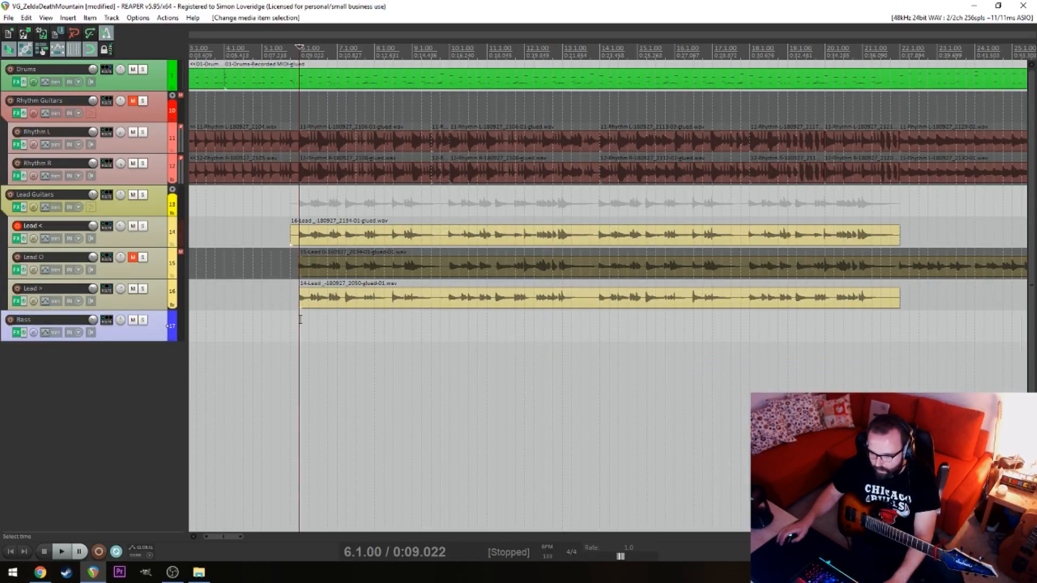
Delete the old Lead < items in the sections starting at bars 31 and 57
{"action": "left_click_drag", "start_coordinate": [302, 315], "coordinate": [409, 250]}
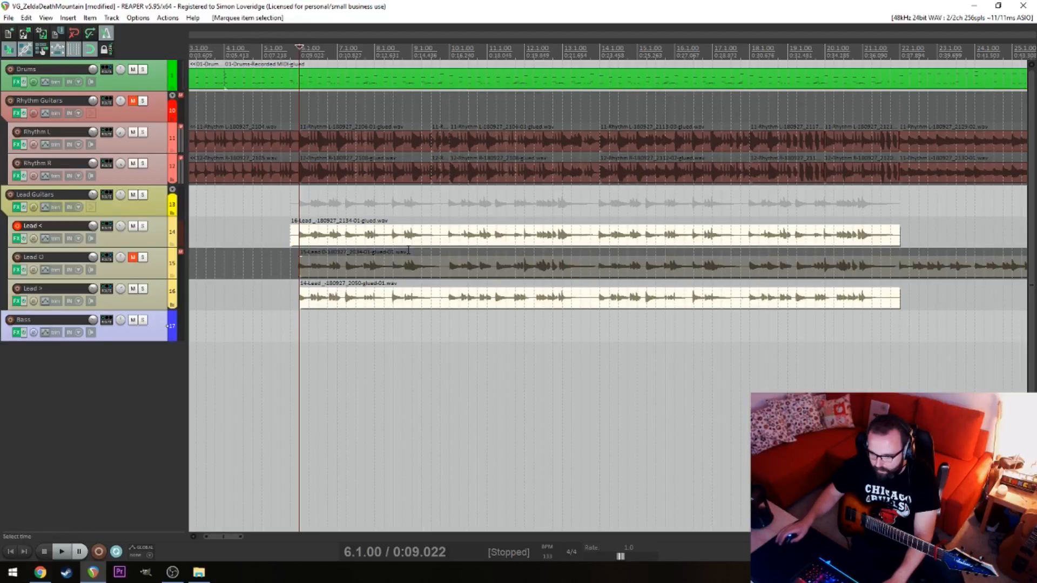
{"action": "left_click", "coordinate": [301, 243]}
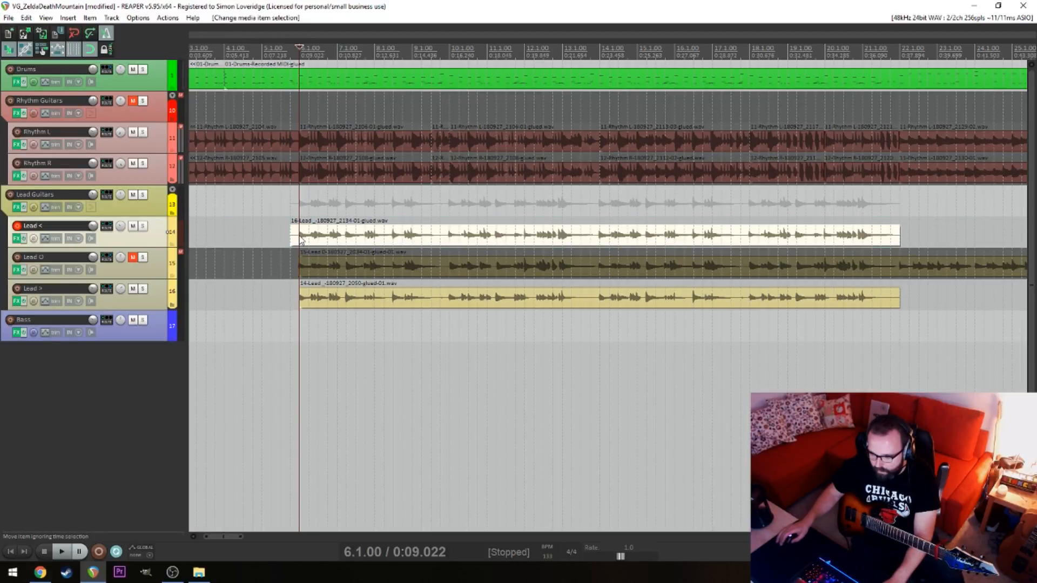
{"action": "left_click", "coordinate": [483, 247]}
{"action": "scroll", "coordinate": [492, 248], "scroll_direction": "down", "scroll_amount": 10}
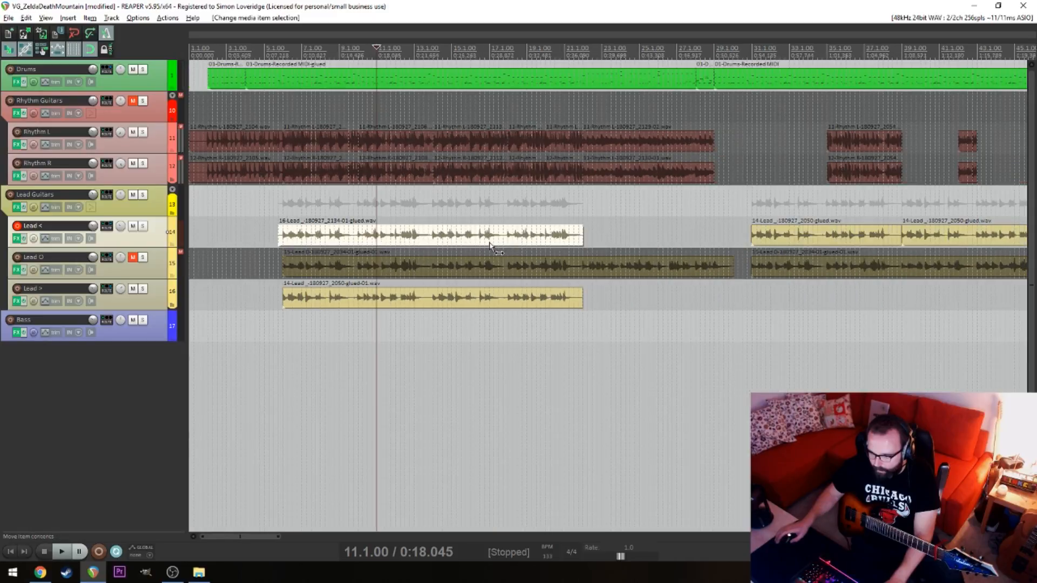
{"action": "scroll", "coordinate": [425, 248], "scroll_direction": "up", "scroll_amount": 5}
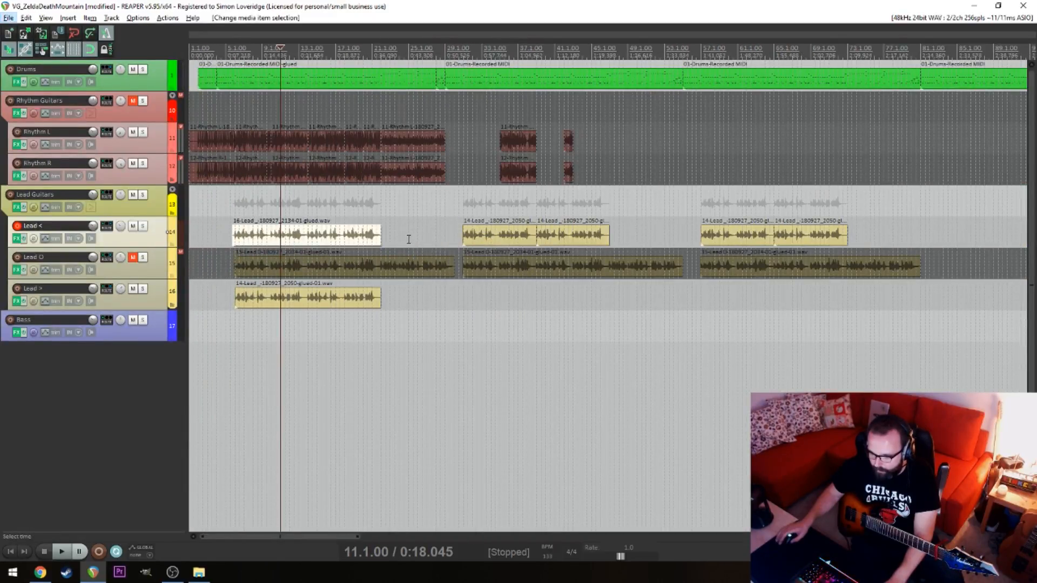
{"action": "left_click_drag", "start_coordinate": [409, 239], "coordinate": [798, 242]}
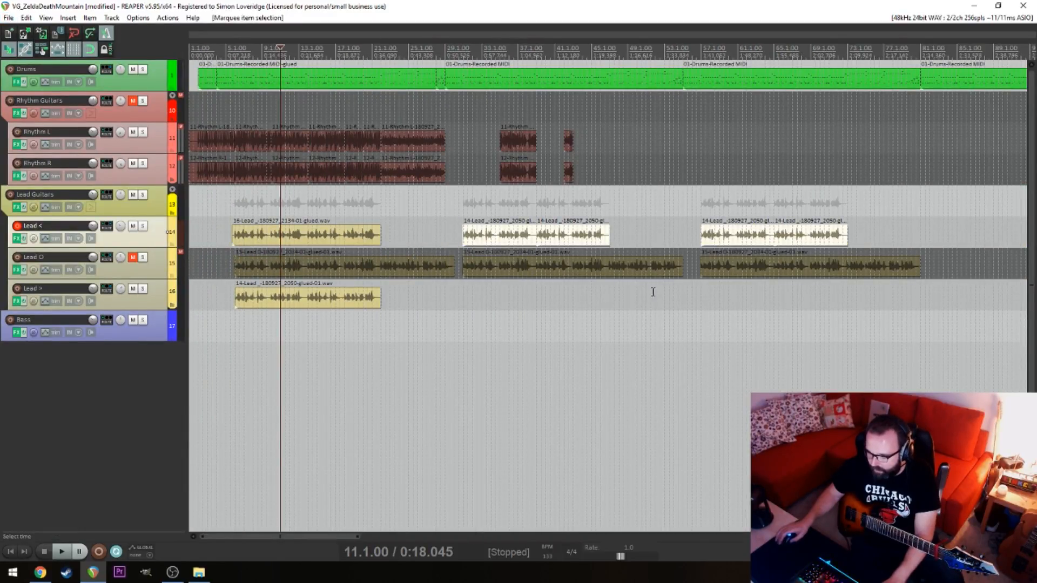
{"action": "key", "text": "Delete"}
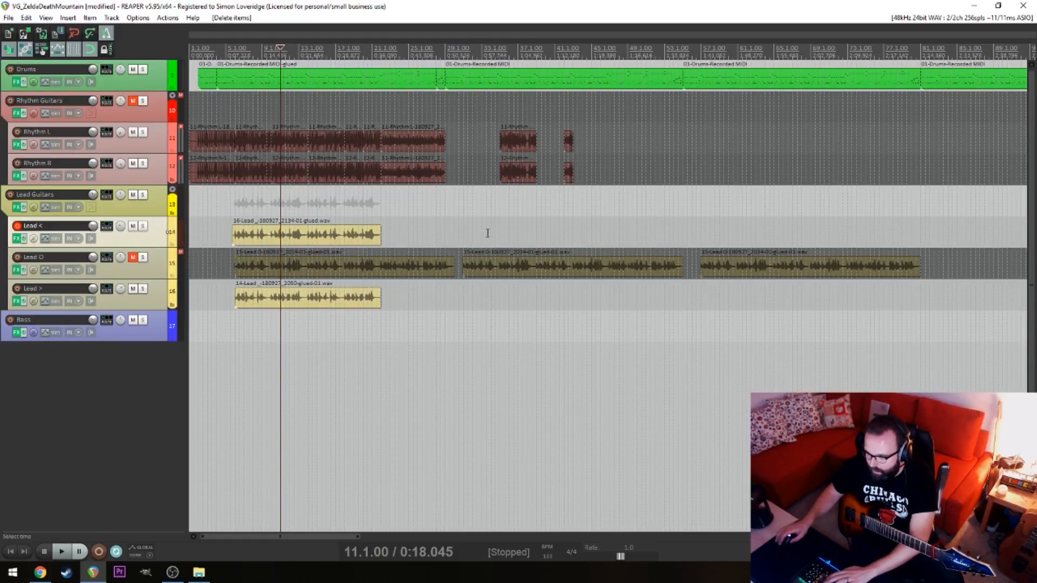
Play the lead-in to 6.1 briefly and split the glued Lead < item at 6.1
{"action": "left_click", "coordinate": [232, 335]}
{"action": "scroll", "coordinate": [279, 331], "scroll_direction": "up", "scroll_amount": 8}
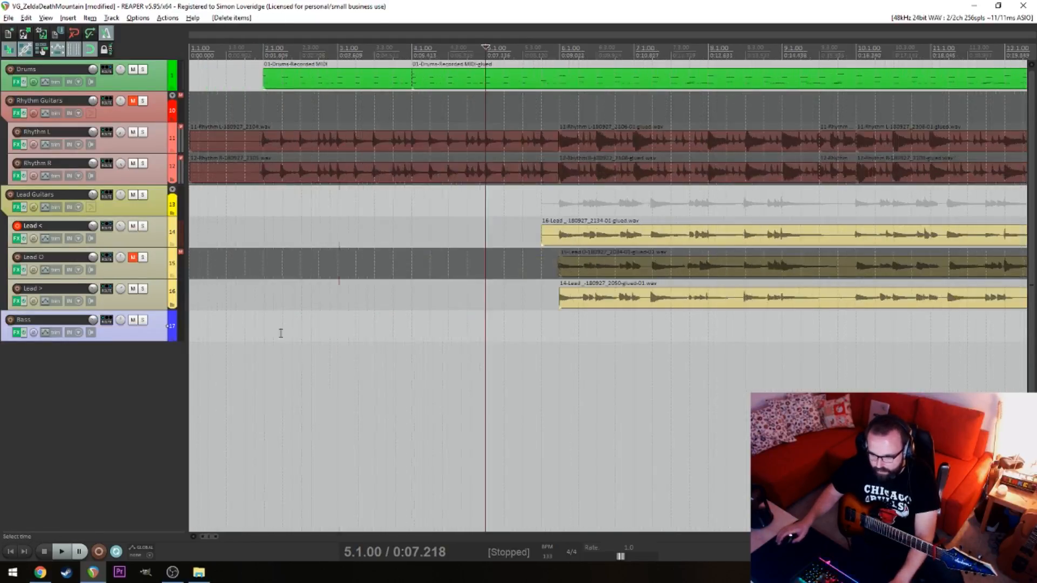
{"action": "left_click", "coordinate": [766, 347]}
{"action": "key", "text": "space"}
{"action": "key", "text": "space"}
{"action": "left_click", "coordinate": [762, 235]}
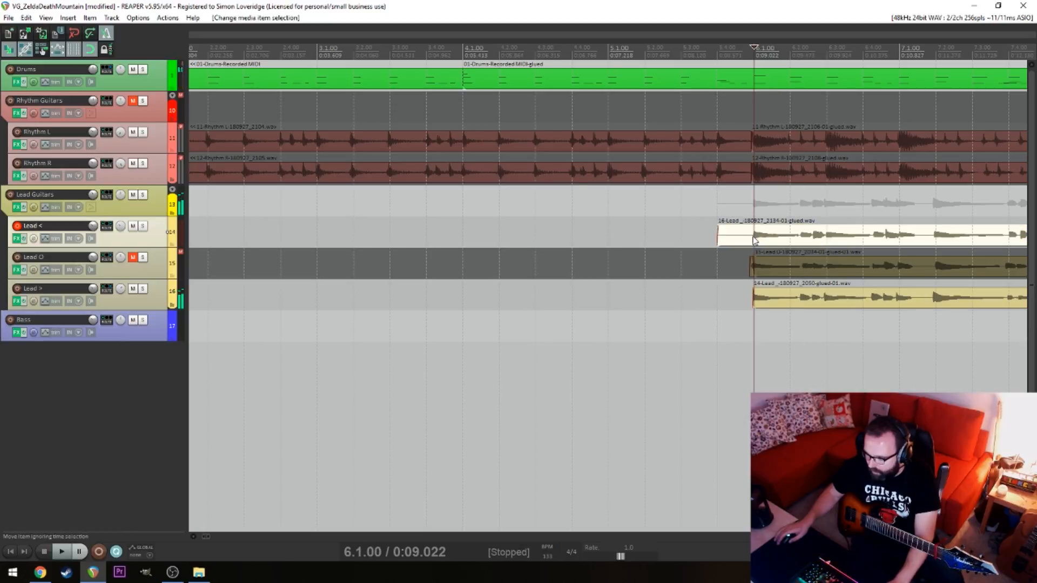
{"action": "key", "text": "s"}
Split the glued Lead > item at 6.1 to line its start up with the bar
{"action": "left_click", "coordinate": [754, 315]}
{"action": "scroll", "coordinate": [756, 316], "scroll_direction": "up", "scroll_amount": 10}
{"action": "key", "text": "alt"}
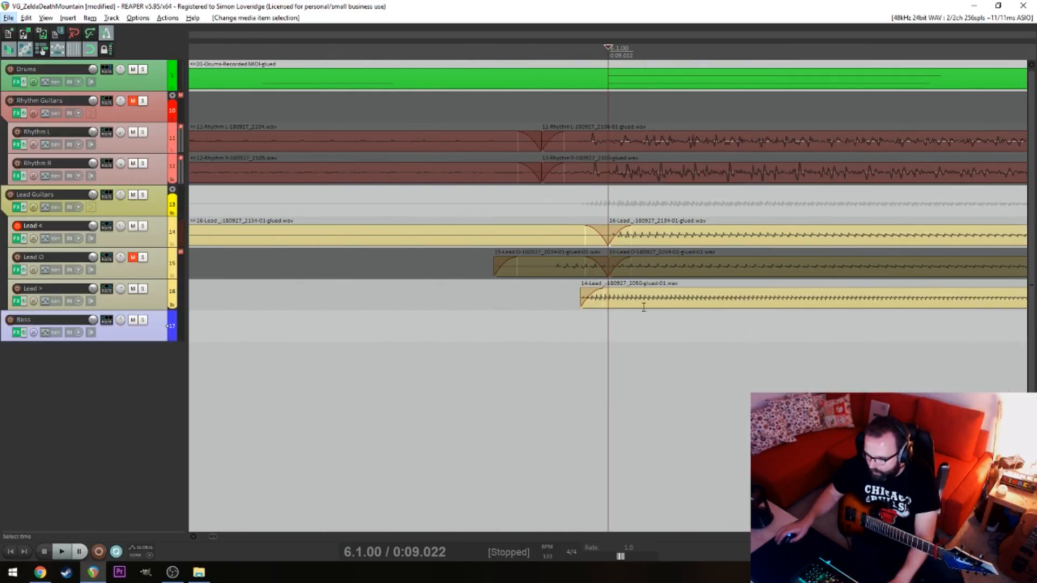
{"action": "left_click", "coordinate": [611, 298]}
{"action": "key", "text": "s"}
{"action": "scroll", "coordinate": [611, 310], "scroll_direction": "down", "scroll_amount": 10}
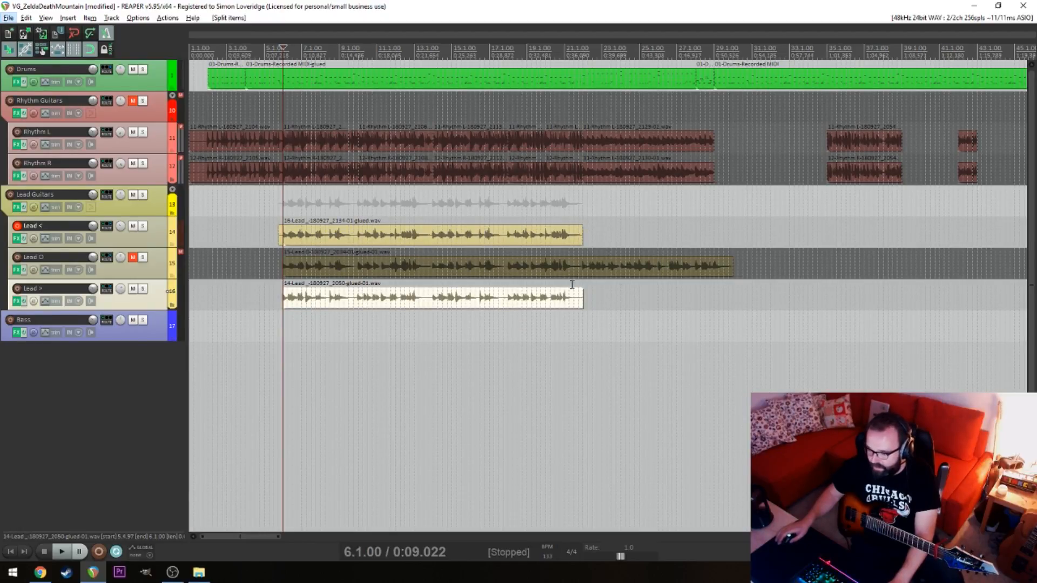
Play the end of the doubled lead section from about 21.3 through 22.1
{"action": "left_click", "coordinate": [627, 345]}
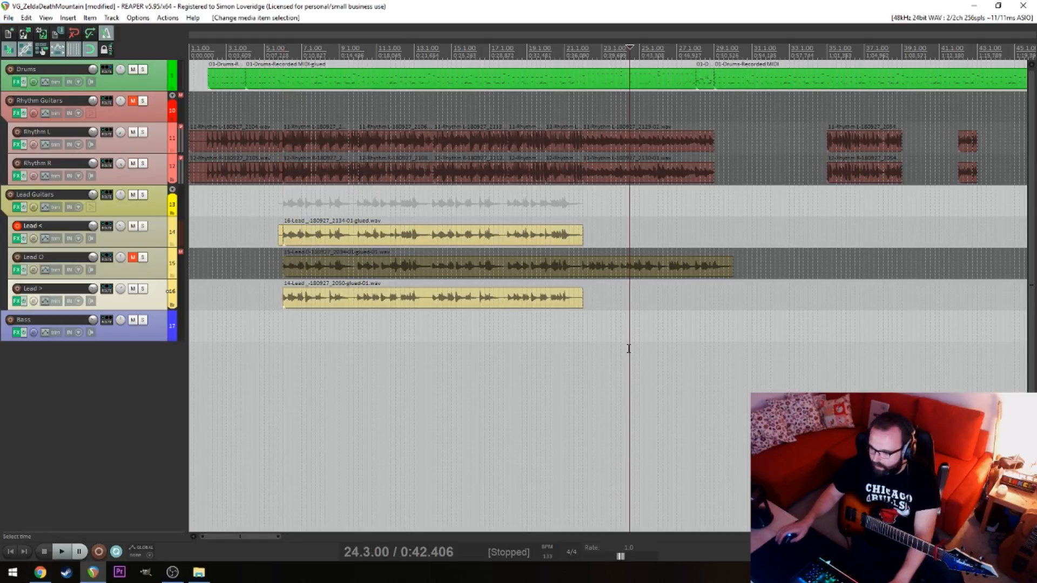
{"action": "left_click", "coordinate": [576, 357]}
{"action": "key", "text": "space"}
{"action": "scroll", "coordinate": [582, 355], "scroll_direction": "up", "scroll_amount": 8}
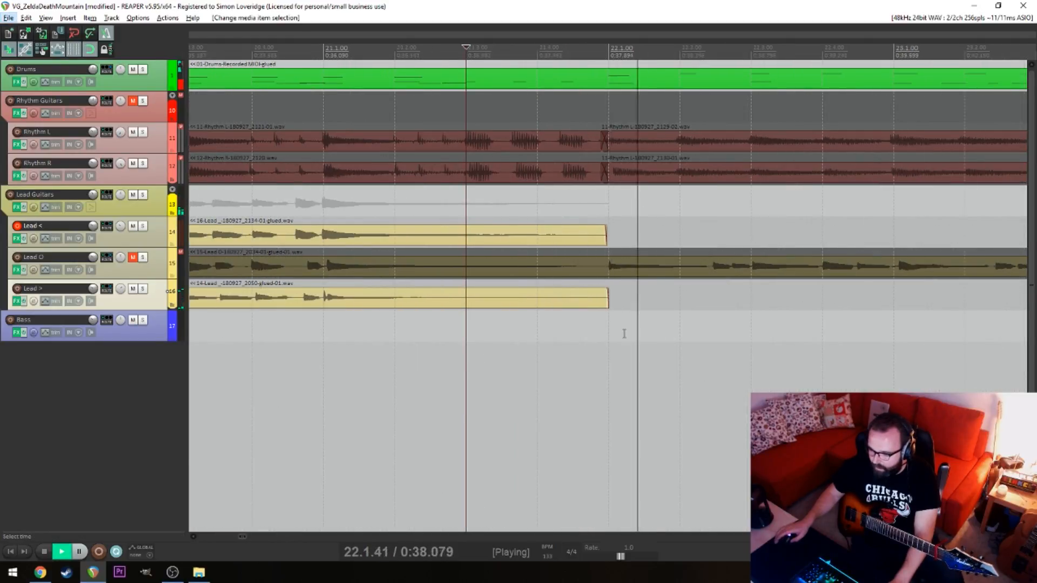
{"action": "key", "text": "alt+space"}
{"action": "key", "text": "Escape"}
{"action": "key", "text": "space"}
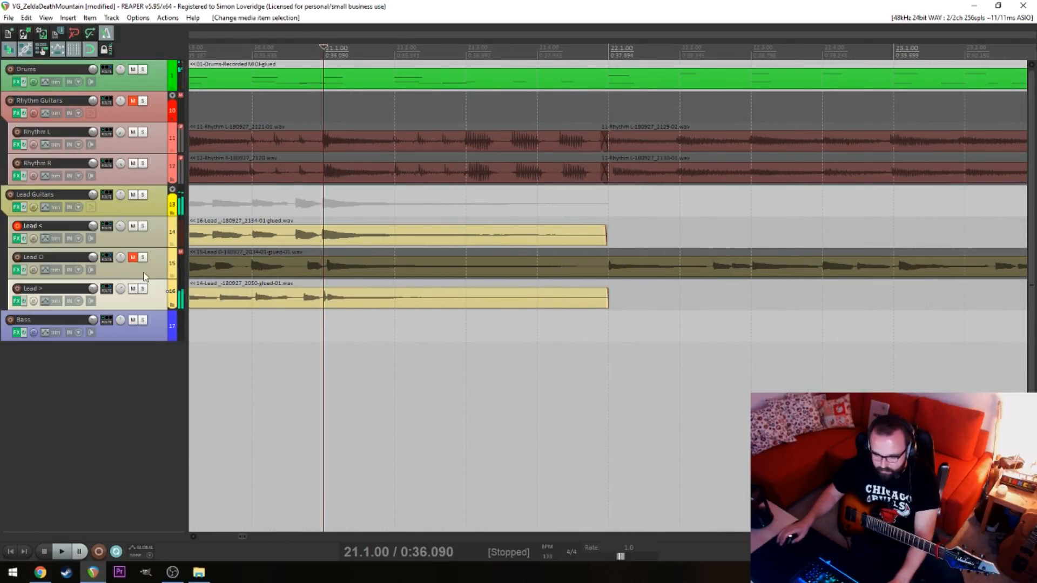
Unmute the Lead O track and shorten the end of the Lead < item to 21.1
{"action": "left_click", "coordinate": [132, 257]}
{"action": "left_click", "coordinate": [606, 236]}
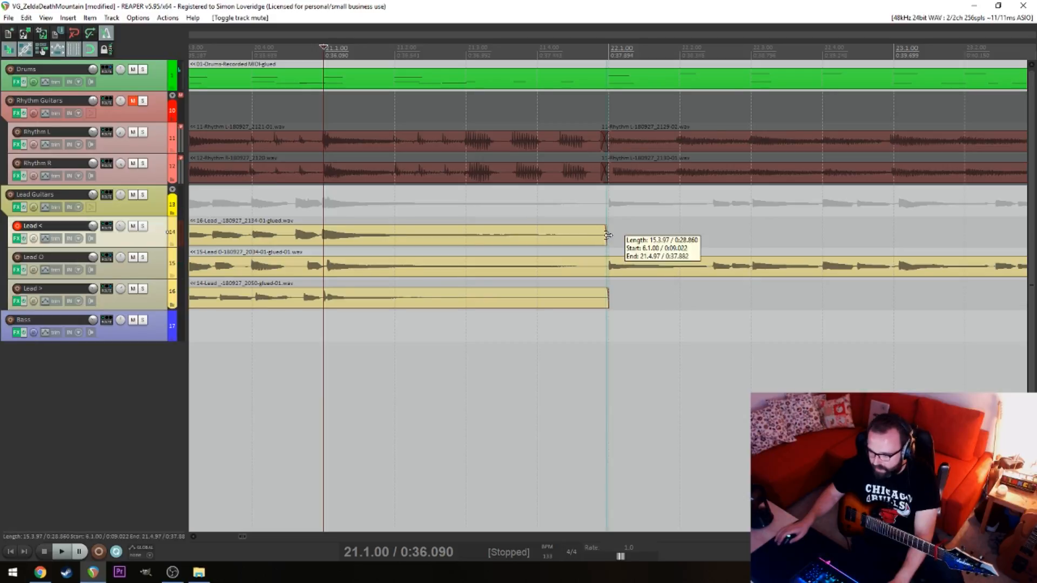
{"action": "left_click", "coordinate": [612, 235]}
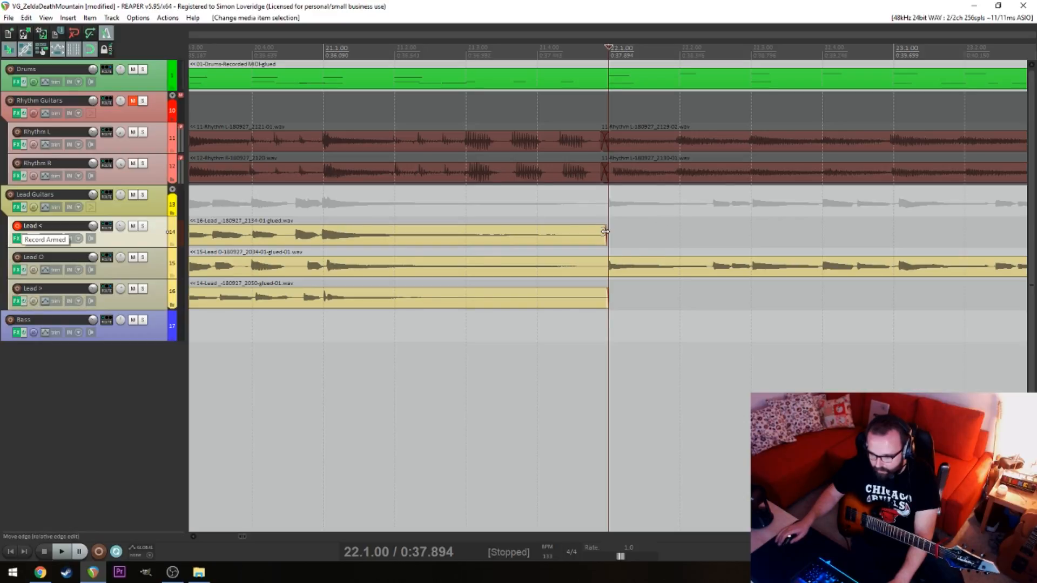
{"action": "left_click_drag", "start_coordinate": [605, 232], "coordinate": [323, 234]}
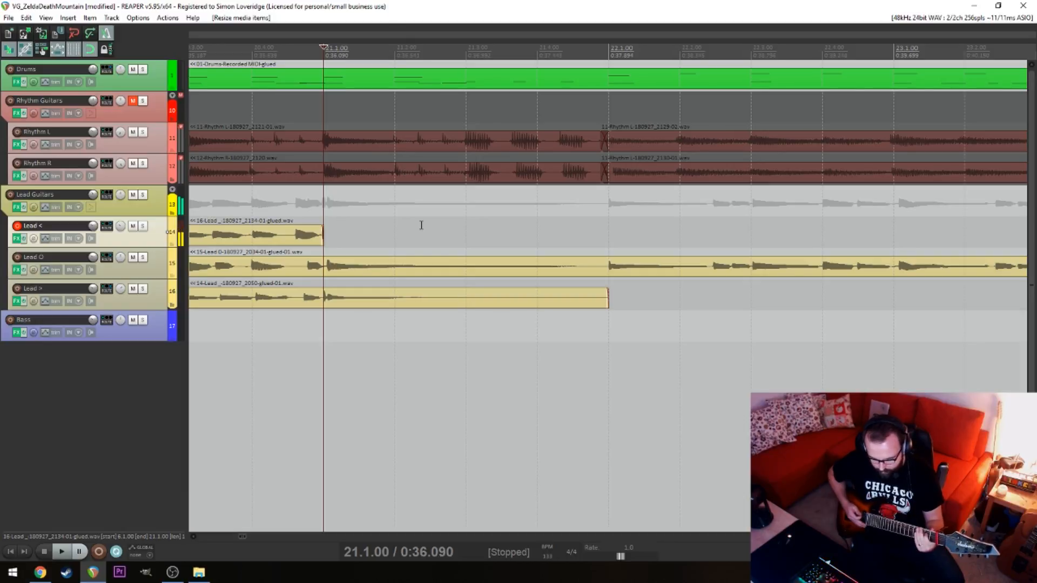
Try recording the next Lead < part from 21.1 and discard the take
{"action": "key", "text": "space"}
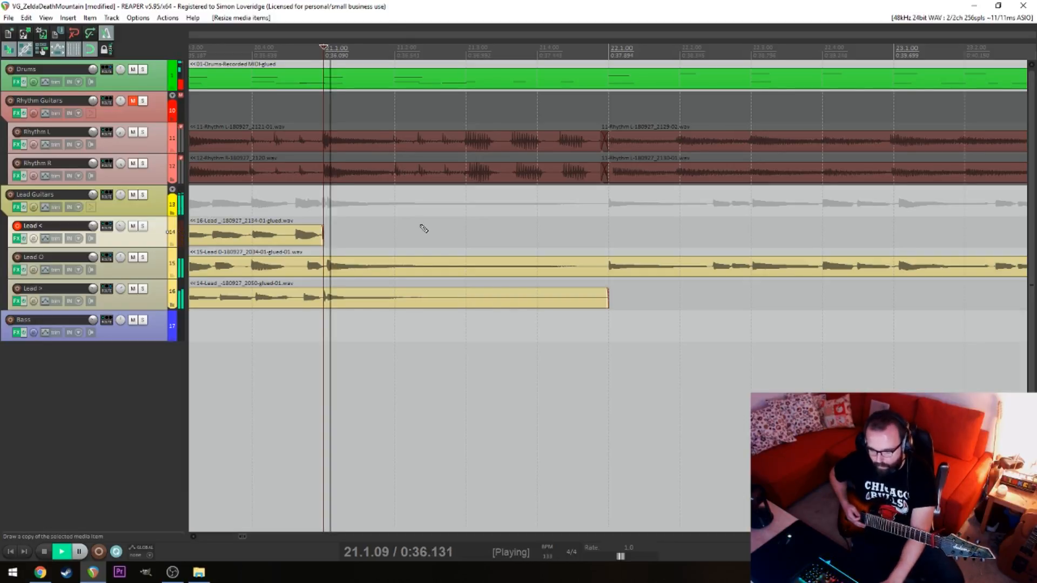
{"action": "key", "text": "ctrl+r"}
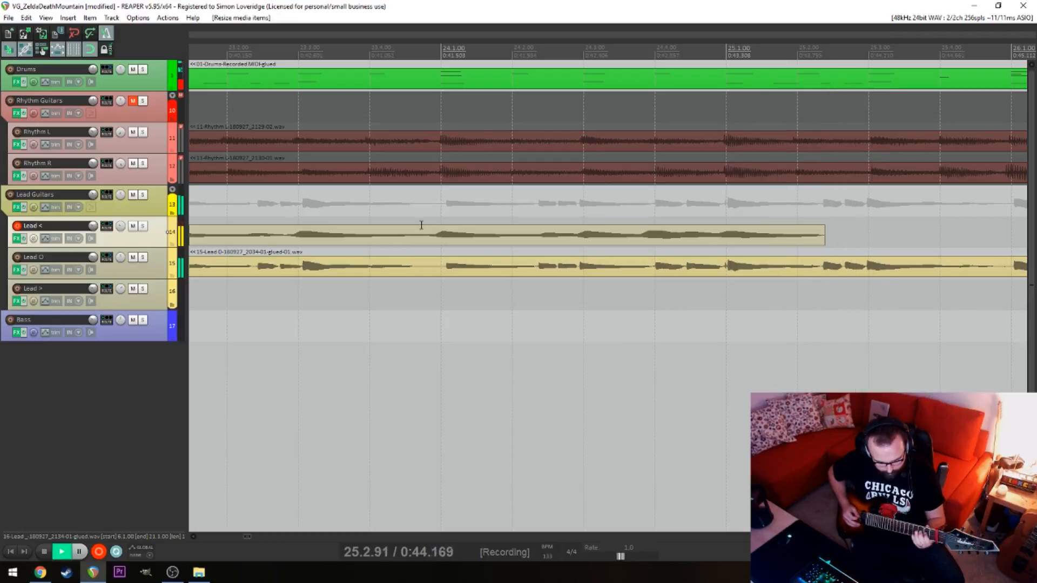
{"action": "key", "text": "space"}
{"action": "key", "text": "space"}
{"action": "key", "text": "space"}
{"action": "key", "text": "ctrl+z"}
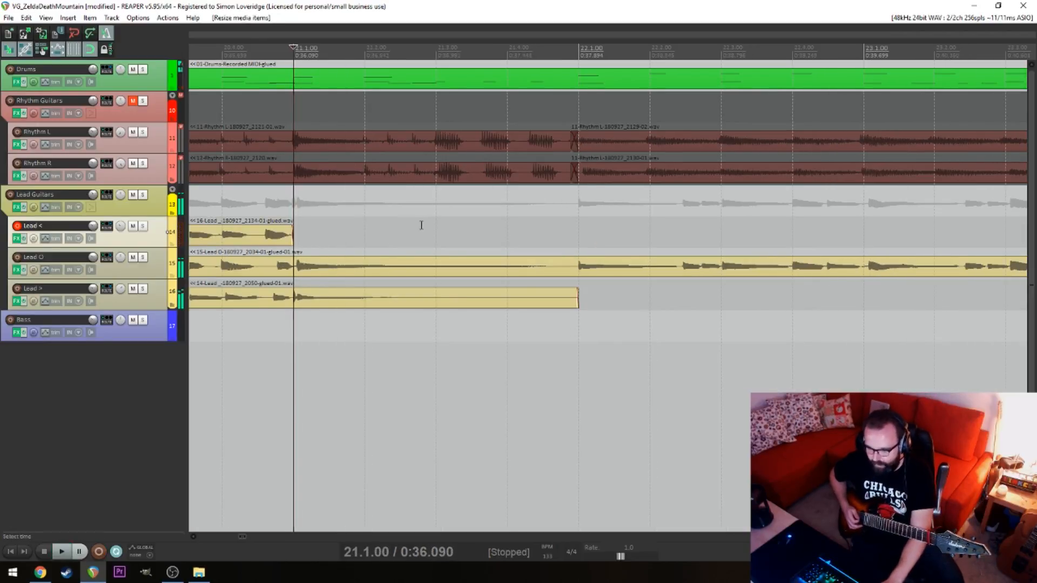
Record a new Lead < take from 21.1 through to about 30.4
{"action": "key", "text": "ctrl+r"}
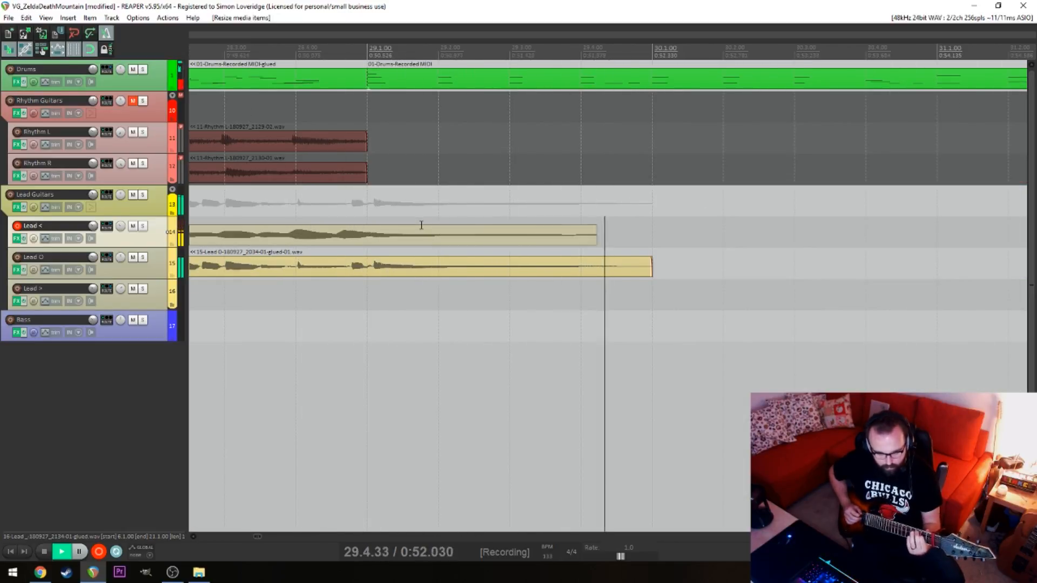
{"action": "key", "text": "space"}
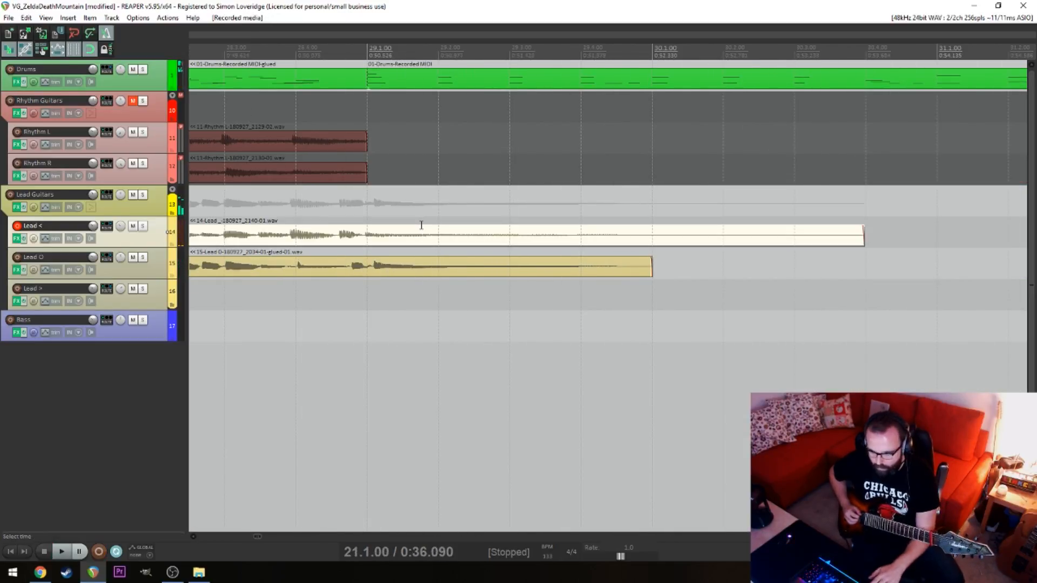
Inspect the new Lead < take against the Lead O waveform around 25.1 and back to its start
{"action": "left_click", "coordinate": [245, 346]}
{"action": "scroll", "coordinate": [250, 345], "scroll_direction": "down", "scroll_amount": 2}
{"action": "scroll", "coordinate": [250, 345], "scroll_direction": "down", "scroll_amount": 5}
{"action": "left_click", "coordinate": [489, 313]}
{"action": "left_click", "coordinate": [557, 308]}
{"action": "scroll", "coordinate": [551, 317], "scroll_direction": "up", "scroll_amount": 5}
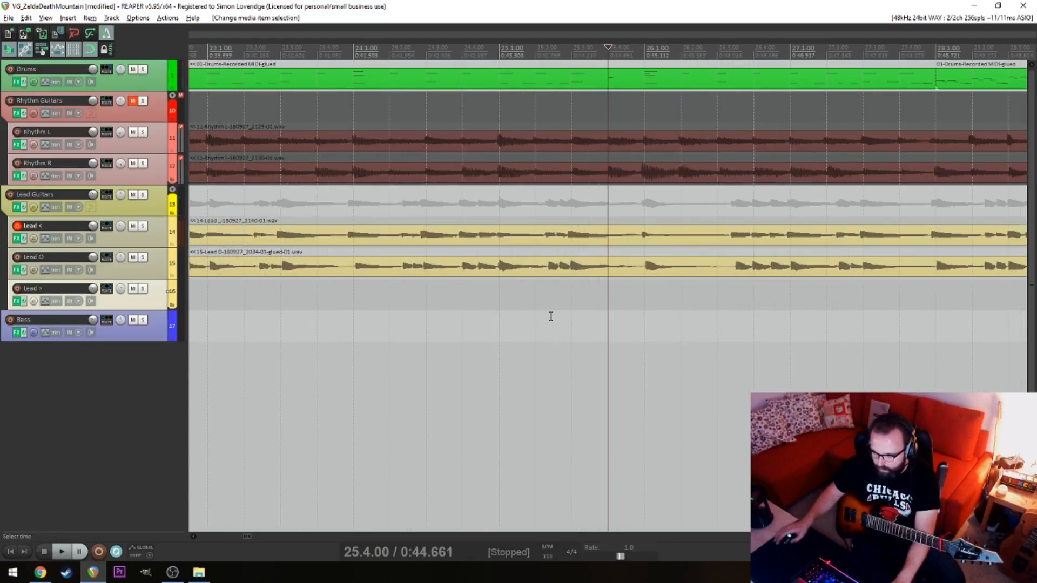
{"action": "left_click", "coordinate": [546, 339]}
{"action": "scroll", "coordinate": [607, 308], "scroll_direction": "up", "scroll_amount": 2}
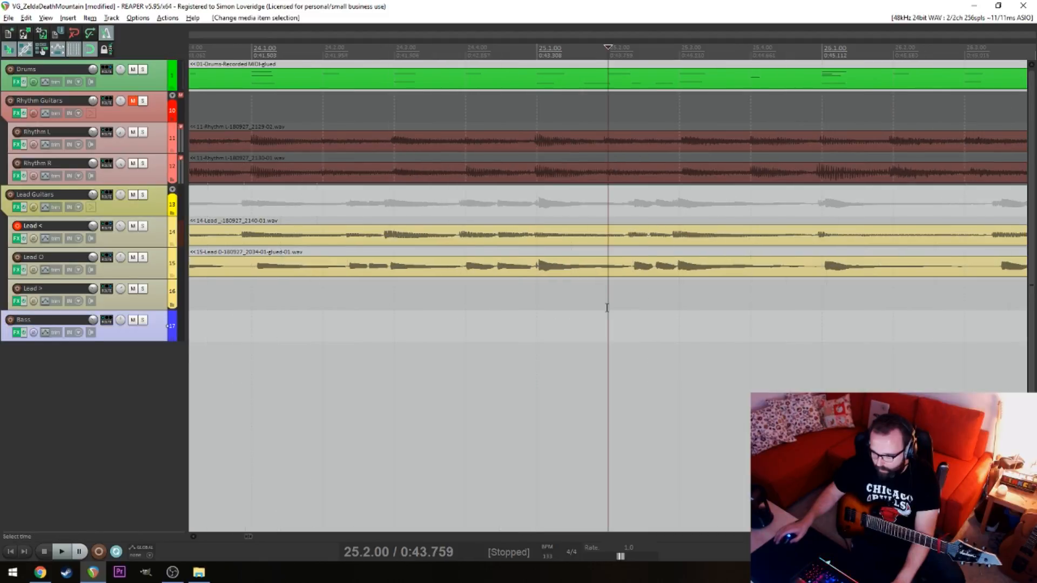
{"action": "left_click_drag", "start_coordinate": [711, 226], "coordinate": [726, 247]}
{"action": "left_click", "coordinate": [507, 339]}
{"action": "scroll", "coordinate": [409, 321], "scroll_direction": "down", "scroll_amount": 4}
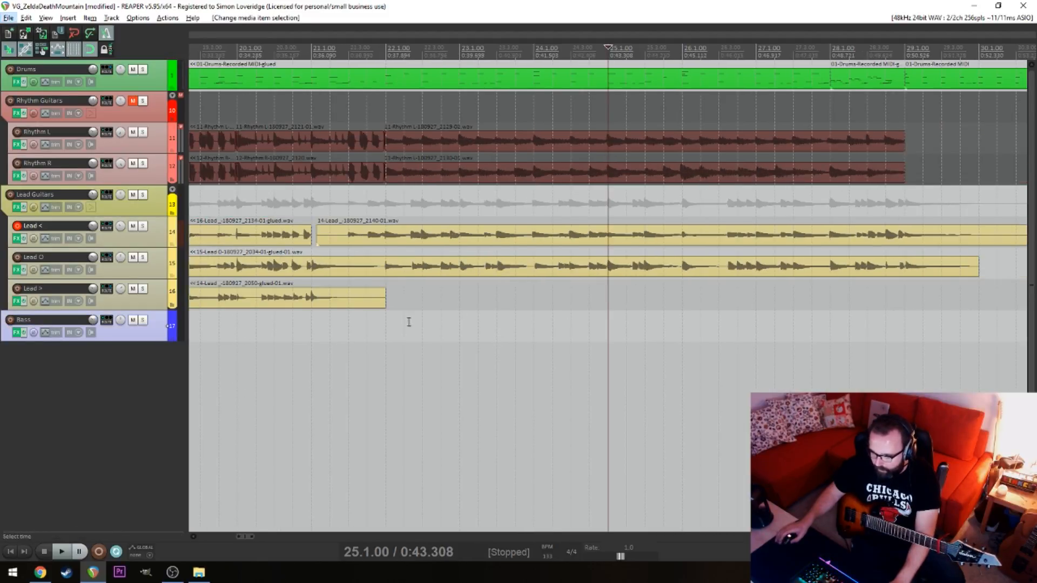
Split the new Lead < take at 22.1 and delete the portion before the split
{"action": "left_click", "coordinate": [338, 237]}
{"action": "key", "text": "space"}
Extend the end of the earlier Lead < item to 22.1 so it meets the new take
{"action": "key", "text": "space"}
{"action": "left_click", "coordinate": [383, 238]}
{"action": "key", "text": "s"}
{"action": "left_click", "coordinate": [355, 238]}
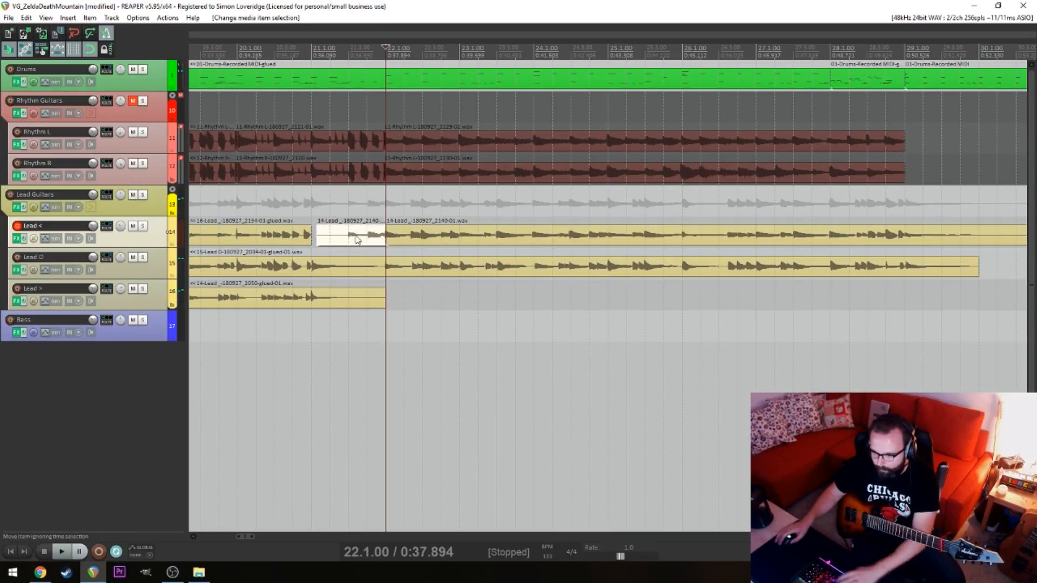
{"action": "key", "text": "Delete"}
{"action": "left_click_drag", "start_coordinate": [312, 240], "coordinate": [383, 248]}
{"action": "key", "text": "ctrl+z"}
{"action": "left_click", "coordinate": [329, 340]}
{"action": "key", "text": "space"}
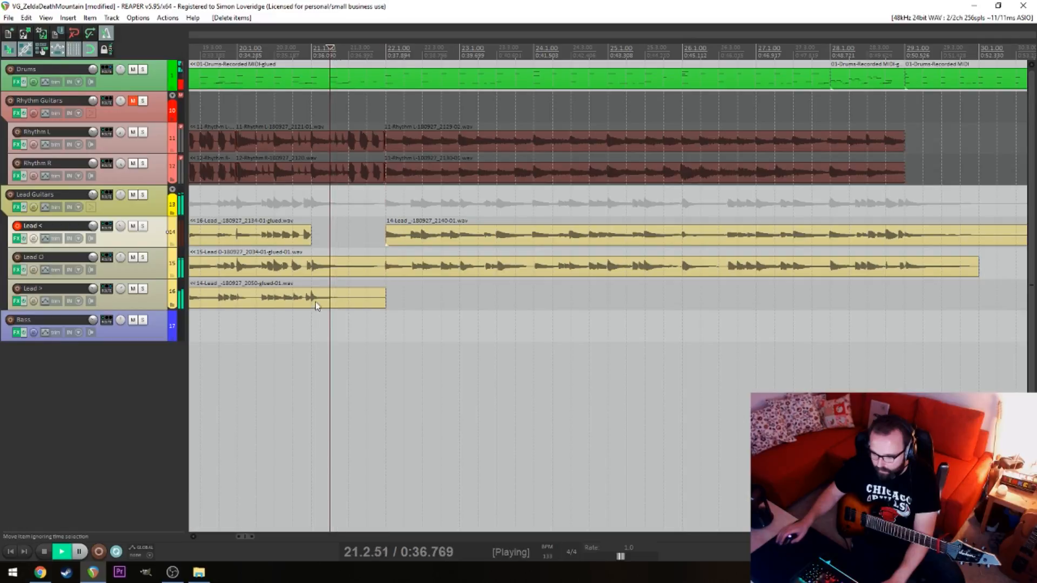
{"action": "left_click", "coordinate": [306, 236]}
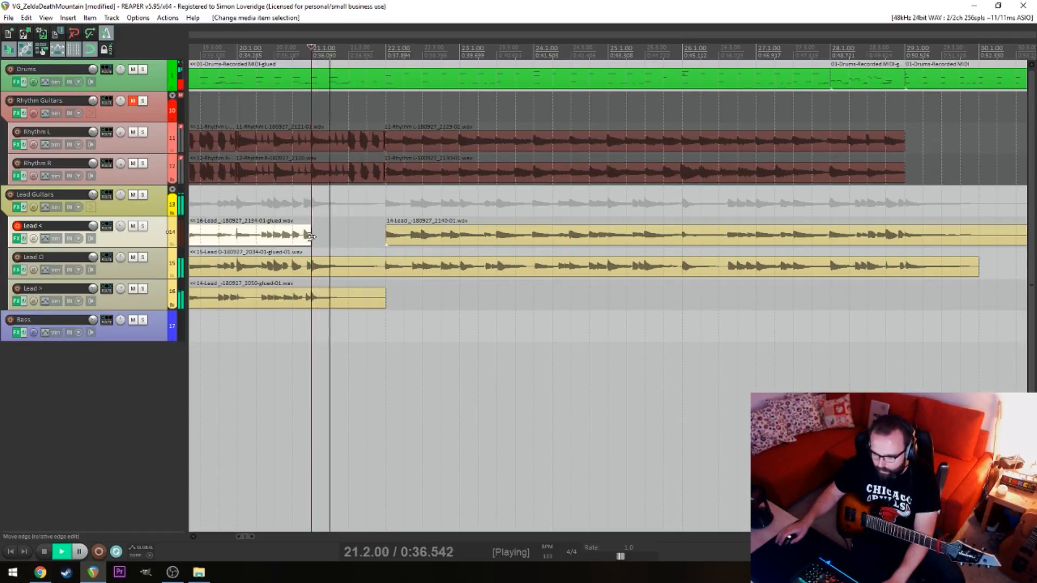
{"action": "left_click_drag", "start_coordinate": [311, 238], "coordinate": [384, 240]}
{"action": "left_click", "coordinate": [370, 249]}
{"action": "left_click", "coordinate": [354, 250]}
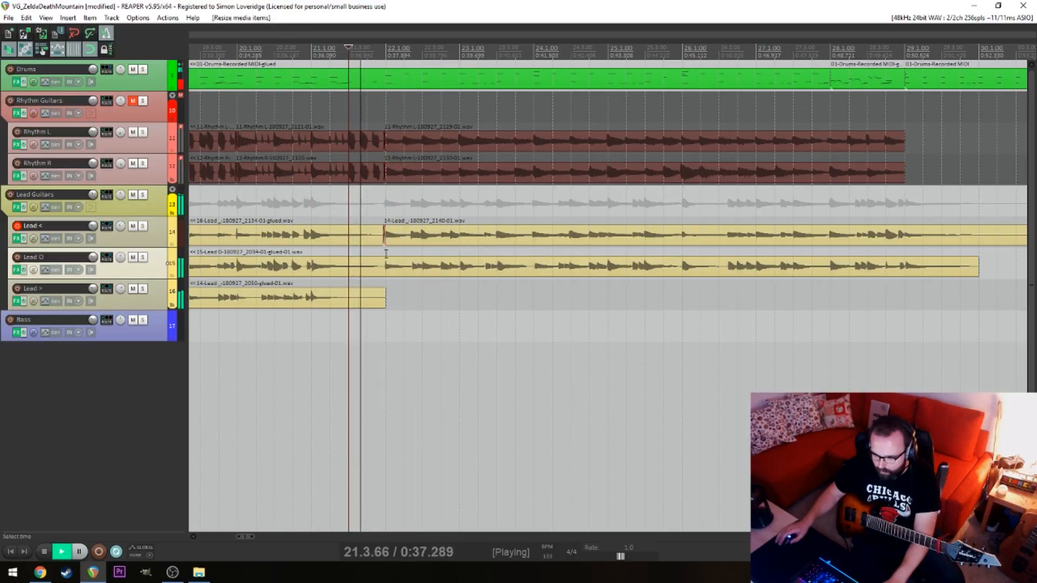
{"action": "scroll", "coordinate": [447, 324], "scroll_direction": "down", "scroll_amount": 3}
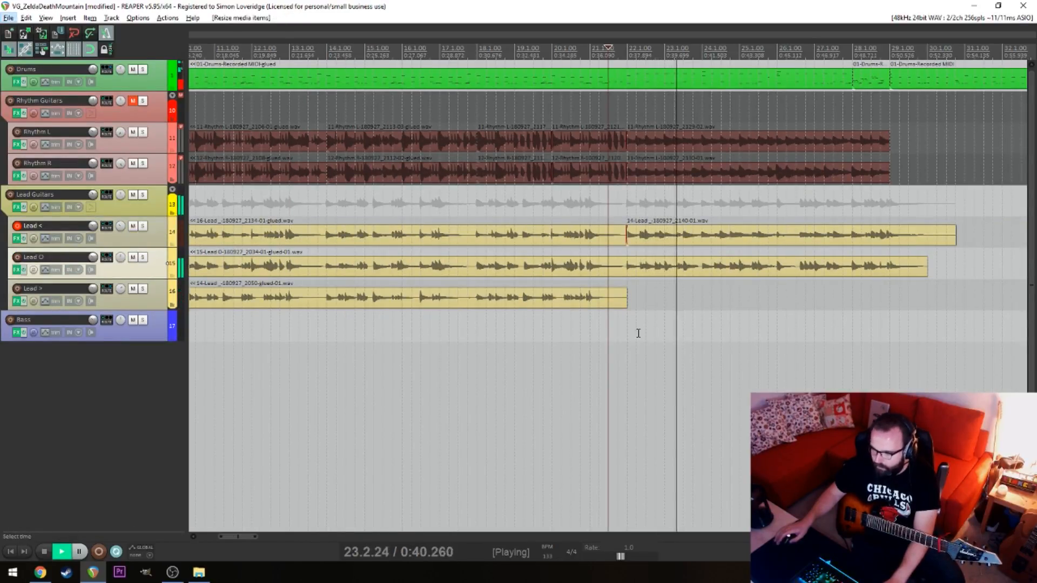
Play the Lead < join from 21.1 and save the project
{"action": "key", "text": "space"}
{"action": "left_click", "coordinate": [593, 334]}
{"action": "key", "text": "space"}
{"action": "key", "text": "ctrl+s"}
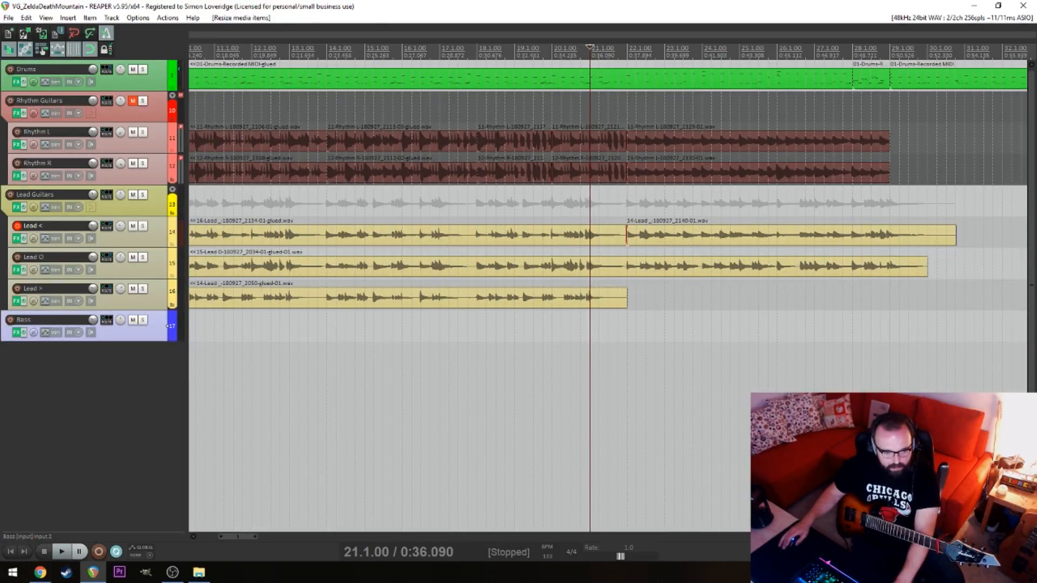
{"action": "key", "text": "alt+Tab"}
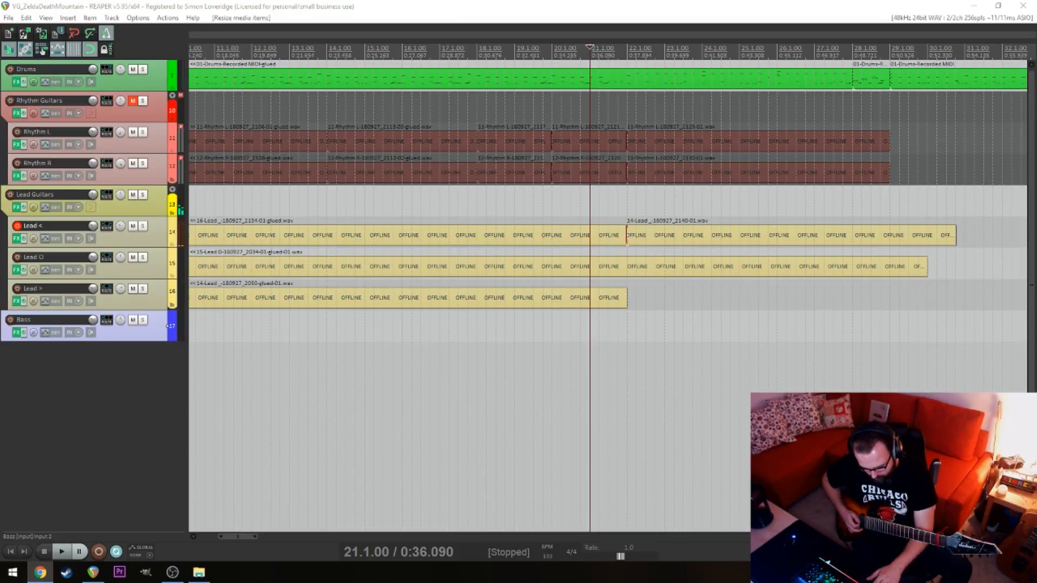
{"action": "key", "text": "alt+Tab"}
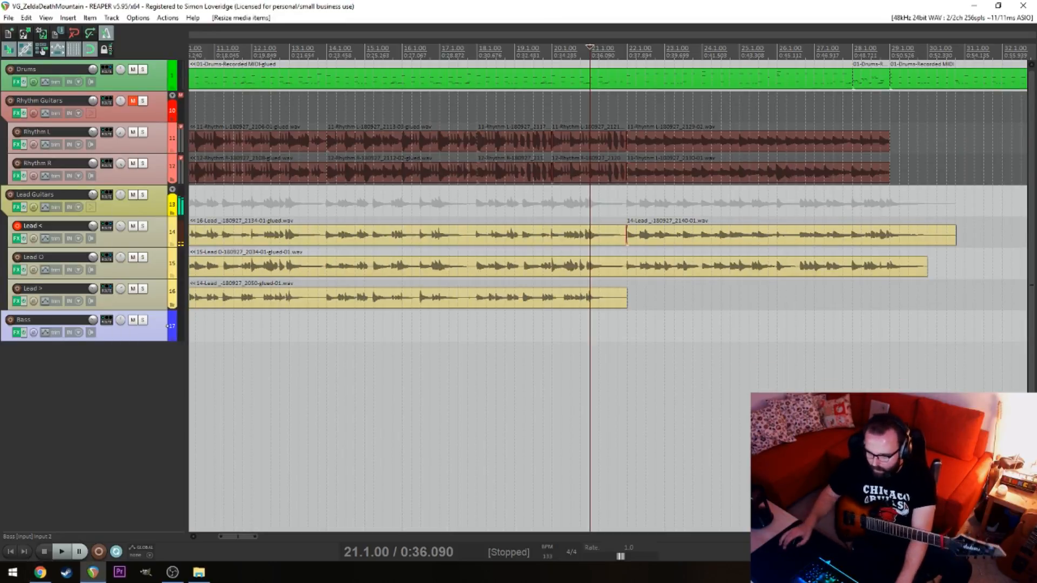
Arm the Lead > track for recording and shorten the end of its item to 21.1
{"action": "left_click", "coordinate": [17, 289]}
{"action": "left_click", "coordinate": [625, 303]}
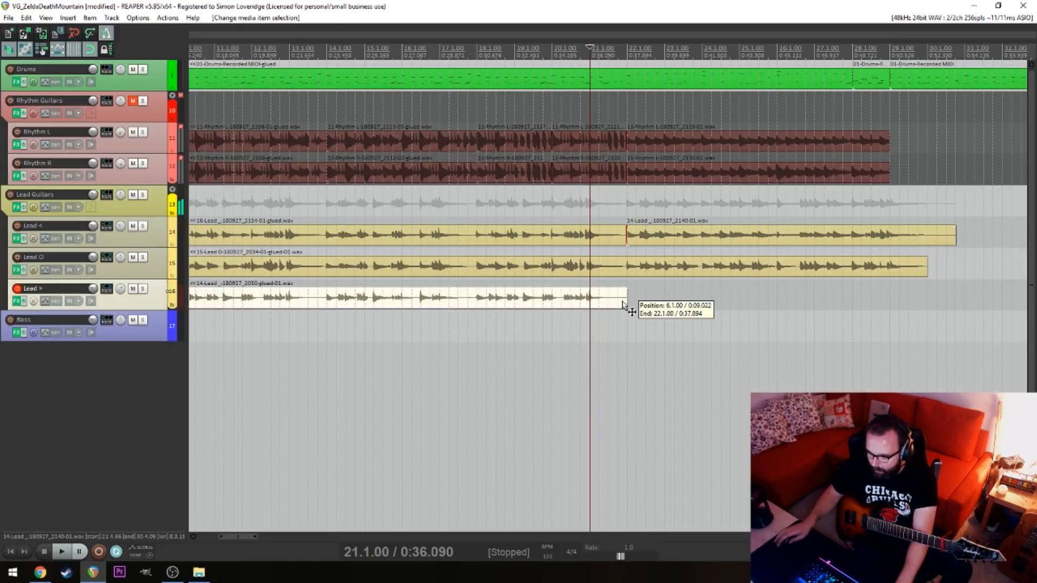
{"action": "left_click_drag", "start_coordinate": [625, 302], "coordinate": [592, 303]}
{"action": "left_click", "coordinate": [585, 340]}
{"action": "left_click", "coordinate": [586, 341]}
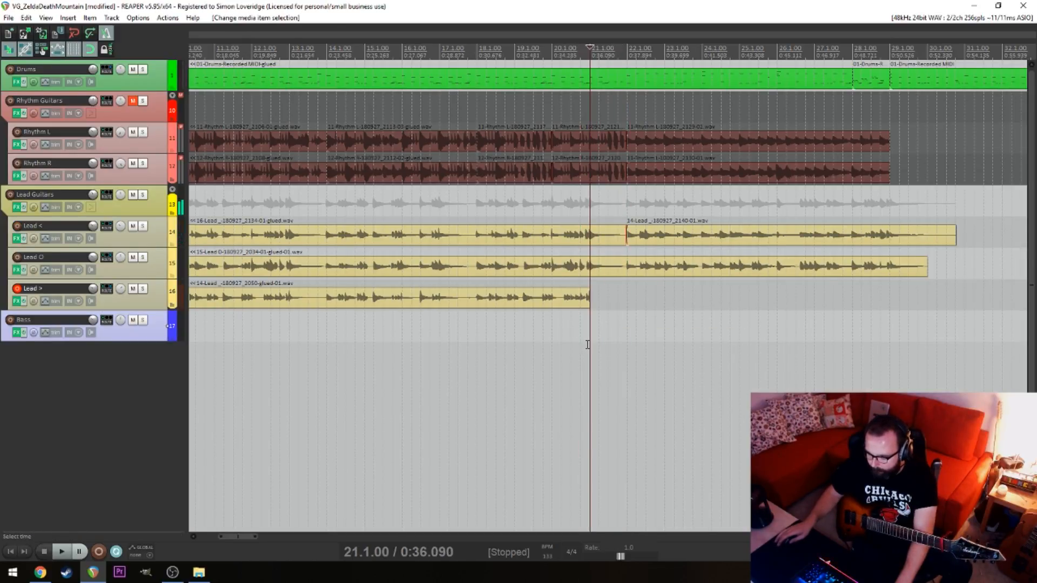
Try recording the next Lead > part from 21.3 and discard the take
{"action": "key", "text": "space"}
{"action": "key", "text": "ctrl+r"}
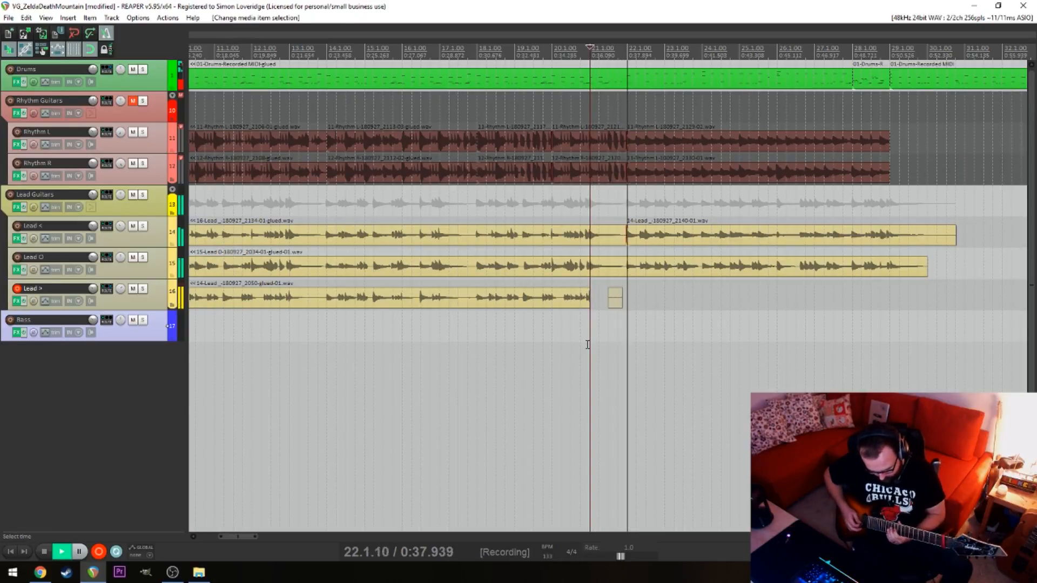
{"action": "key", "text": "space"}
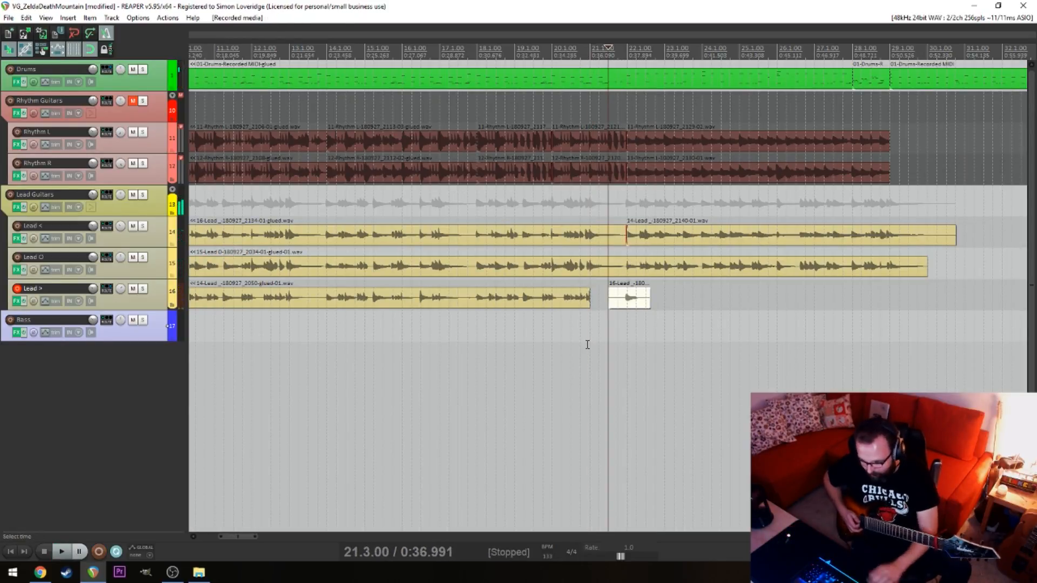
{"action": "key", "text": "ctrl+z"}
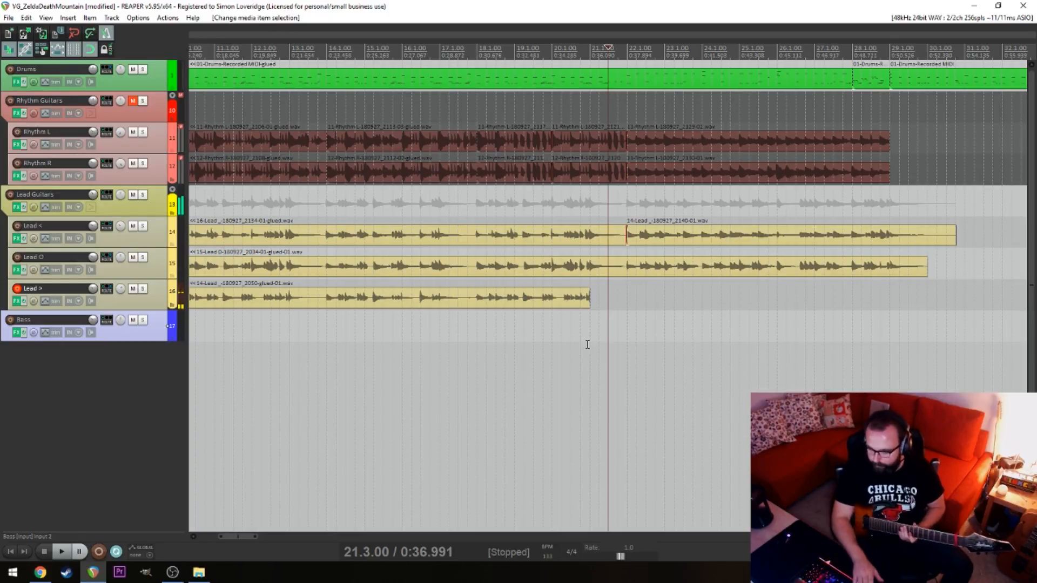
Record a new Lead > take from 21.3 through to about 30.3
{"action": "key", "text": "ctrl+r"}
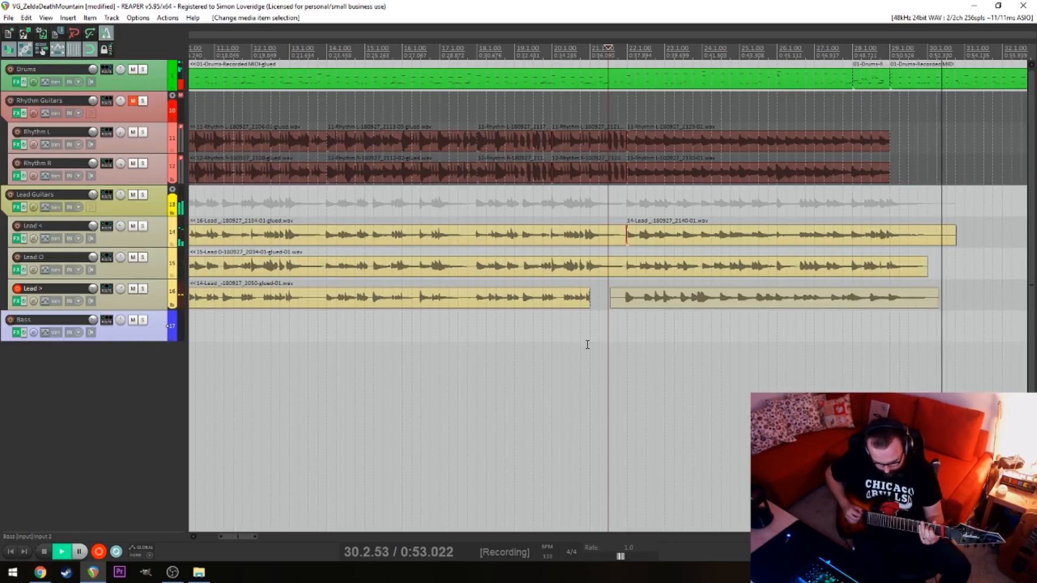
{"action": "key", "text": "space"}
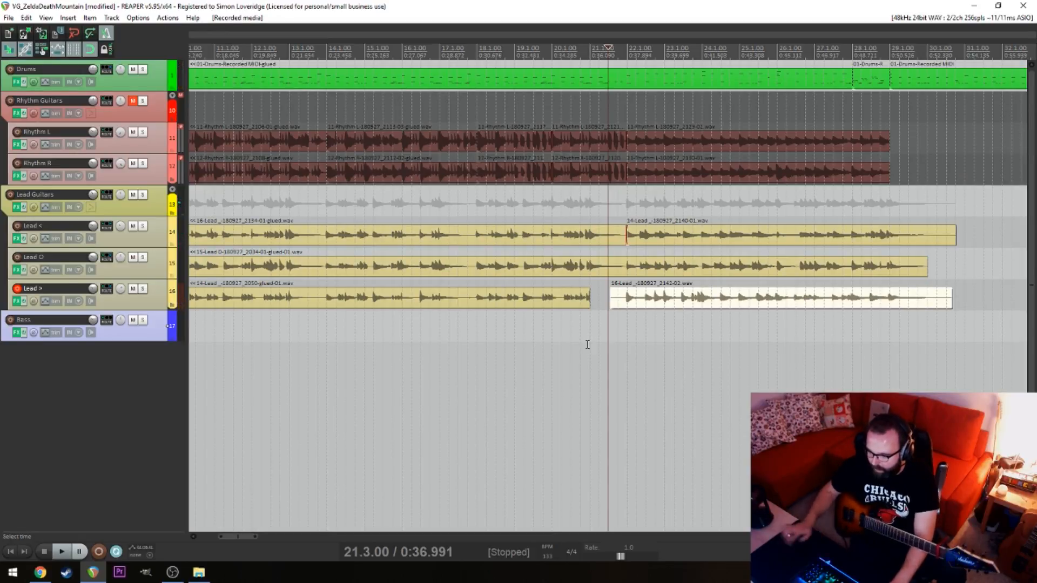
{"action": "left_click", "coordinate": [702, 338]}
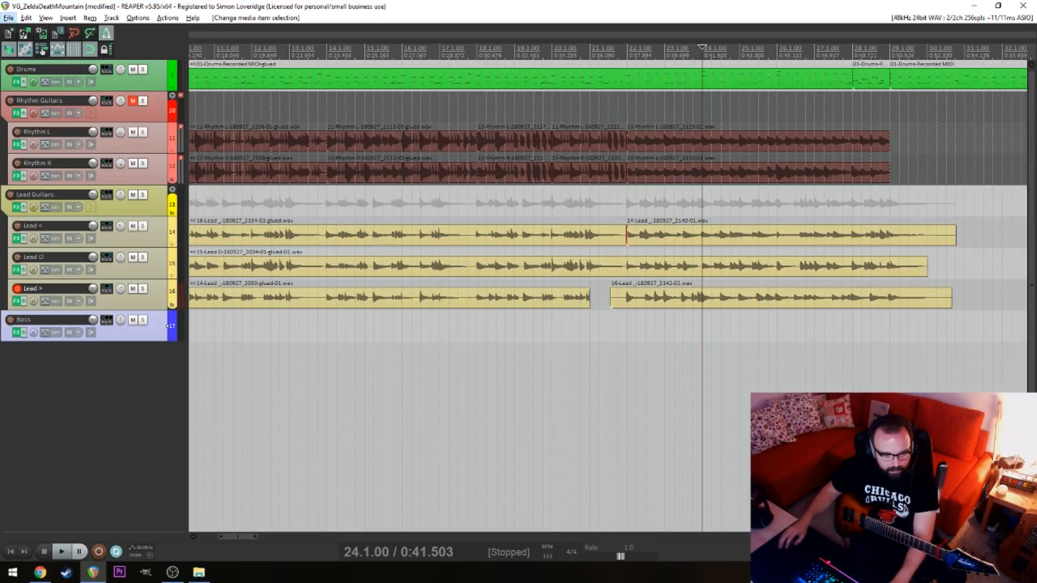
{"action": "key", "text": "alt+Tab"}
{"action": "key", "text": "alt+Tab"}
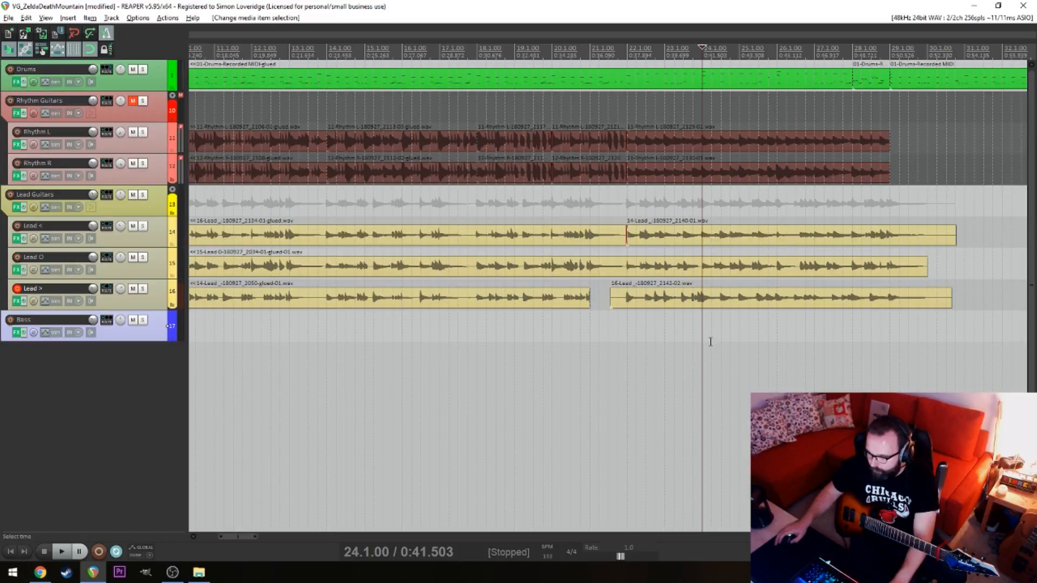
Nudge the new Lead > take slightly later and play the three lead parts together from 22.4
{"action": "scroll", "coordinate": [722, 324], "scroll_direction": "up", "scroll_amount": 5}
{"action": "left_click", "coordinate": [826, 303]}
{"action": "left_click_drag", "start_coordinate": [852, 304], "coordinate": [864, 304]}
{"action": "left_click", "coordinate": [255, 312]}
{"action": "key", "text": "space"}
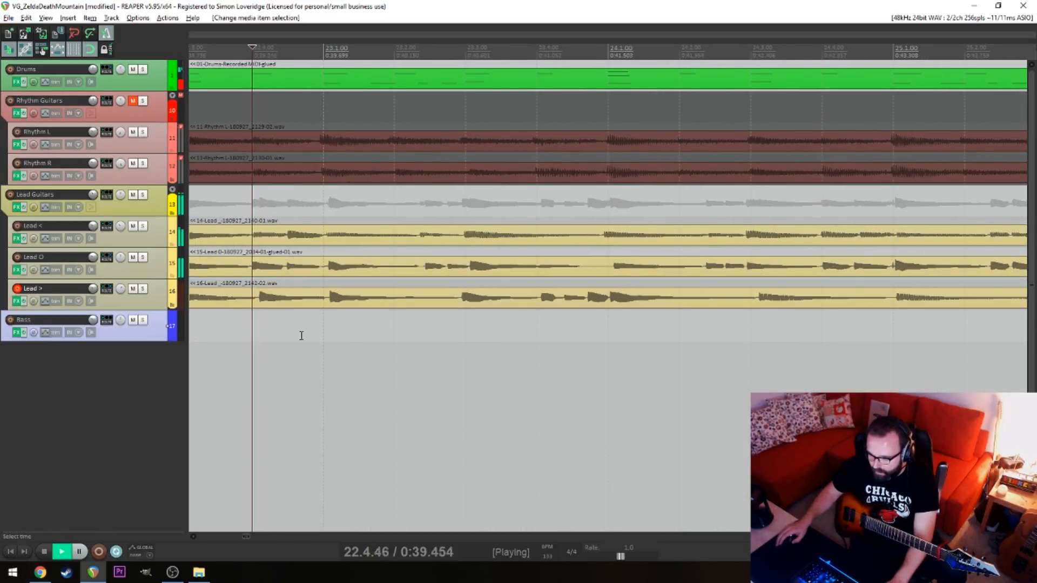
{"action": "scroll", "coordinate": [572, 315], "scroll_direction": "down", "scroll_amount": 3}
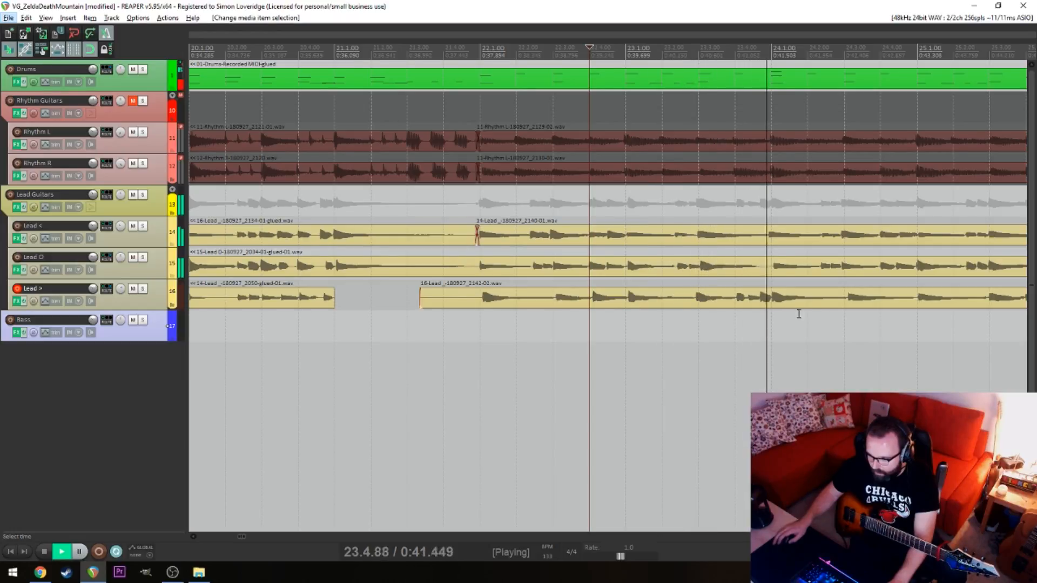
Fine-tune the Lead > take's timing against the other lead tracks while auditioning it from about 26.2
{"action": "scroll", "coordinate": [772, 324], "scroll_direction": "up", "scroll_amount": 3}
{"action": "left_click_drag", "start_coordinate": [832, 304], "coordinate": [821, 306]}
{"action": "left_click", "coordinate": [780, 335]}
{"action": "scroll", "coordinate": [765, 343], "scroll_direction": "down", "scroll_amount": 6}
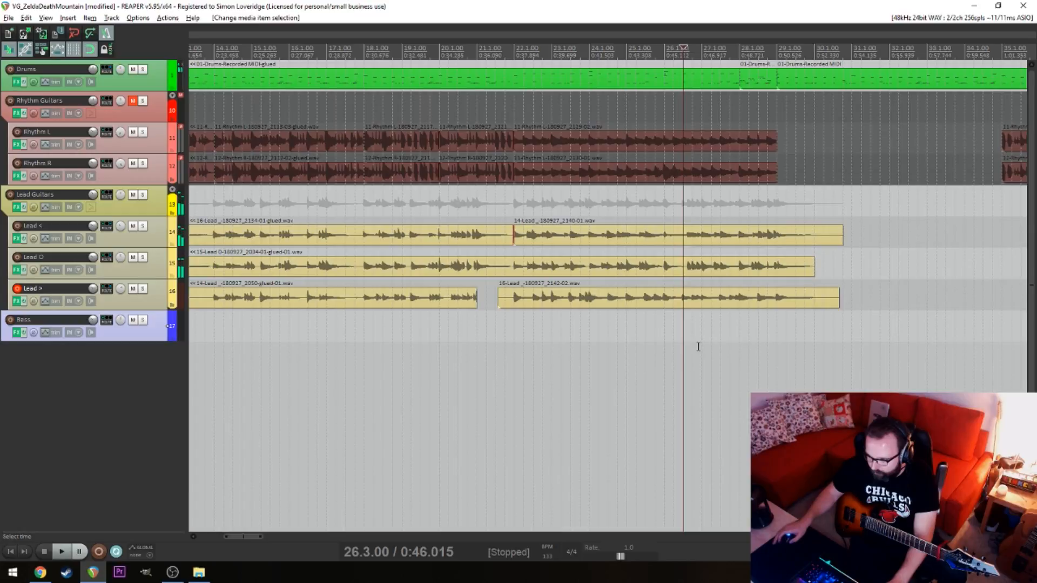
{"action": "scroll", "coordinate": [697, 347], "scroll_direction": "up", "scroll_amount": 3}
{"action": "scroll", "coordinate": [746, 330], "scroll_direction": "up", "scroll_amount": 2}
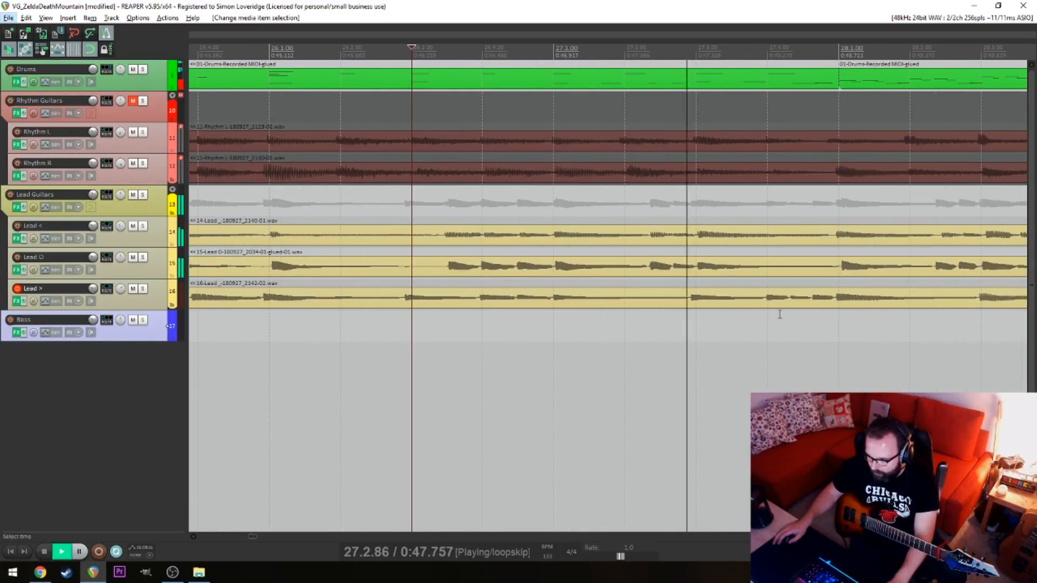
{"action": "left_click_drag", "start_coordinate": [849, 307], "coordinate": [858, 308]}
{"action": "scroll", "coordinate": [783, 347], "scroll_direction": "down", "scroll_amount": 4}
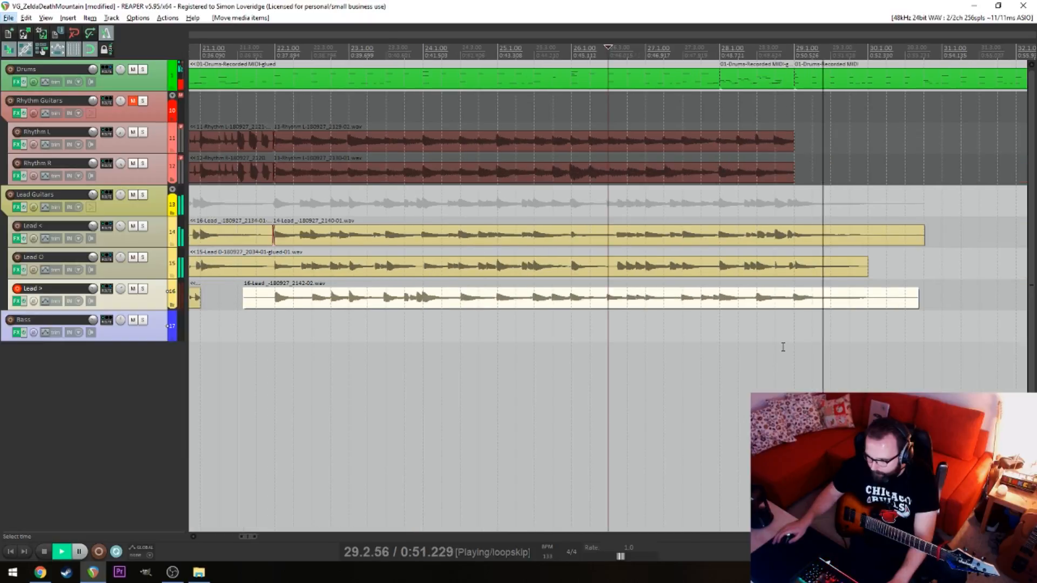
Split the Lead < and Lead > takes at 30.1 and delete their leftover ends
{"action": "key", "text": "space"}
{"action": "left_click", "coordinate": [873, 306]}
{"action": "key", "text": "s"}
{"action": "key", "text": "space"}
{"action": "left_click", "coordinate": [870, 238]}
{"action": "key", "text": "s"}
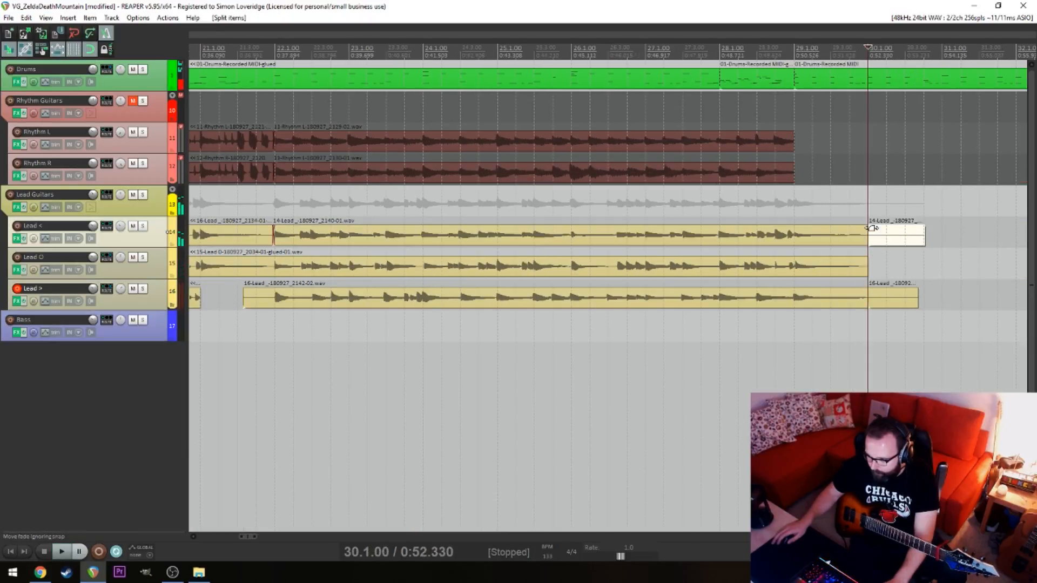
{"action": "left_click_drag", "start_coordinate": [882, 194], "coordinate": [862, 319]}
{"action": "left_click_drag", "start_coordinate": [928, 367], "coordinate": [882, 216]}
{"action": "key", "text": "Delete"}
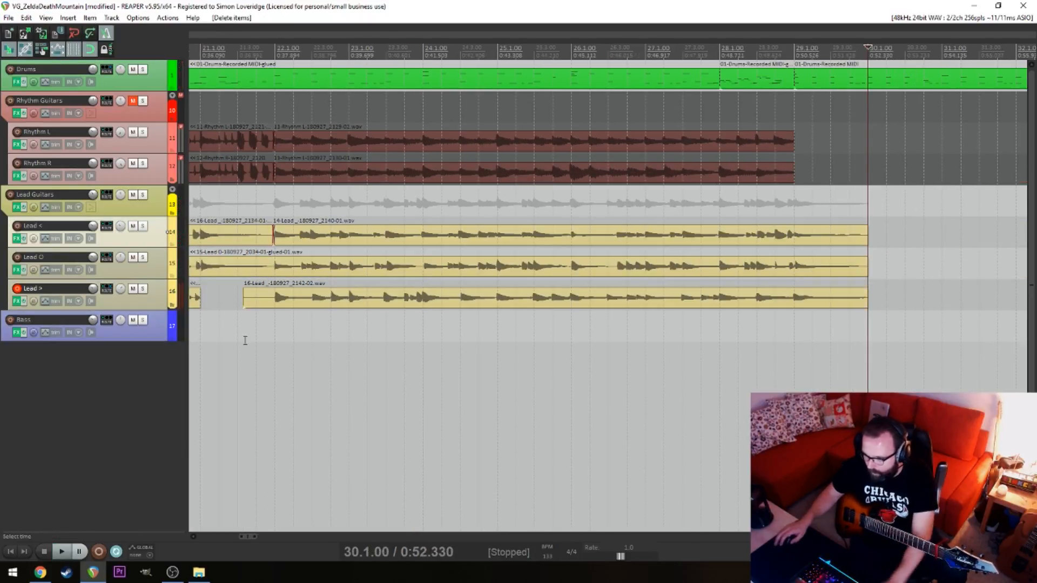
Trim the start of the new Lead > take to 22.1 and extend the earlier Lead > item to meet it
{"action": "left_click", "coordinate": [285, 300]}
{"action": "left_click", "coordinate": [280, 300]}
{"action": "key", "text": "s"}
{"action": "left_click", "coordinate": [260, 300]}
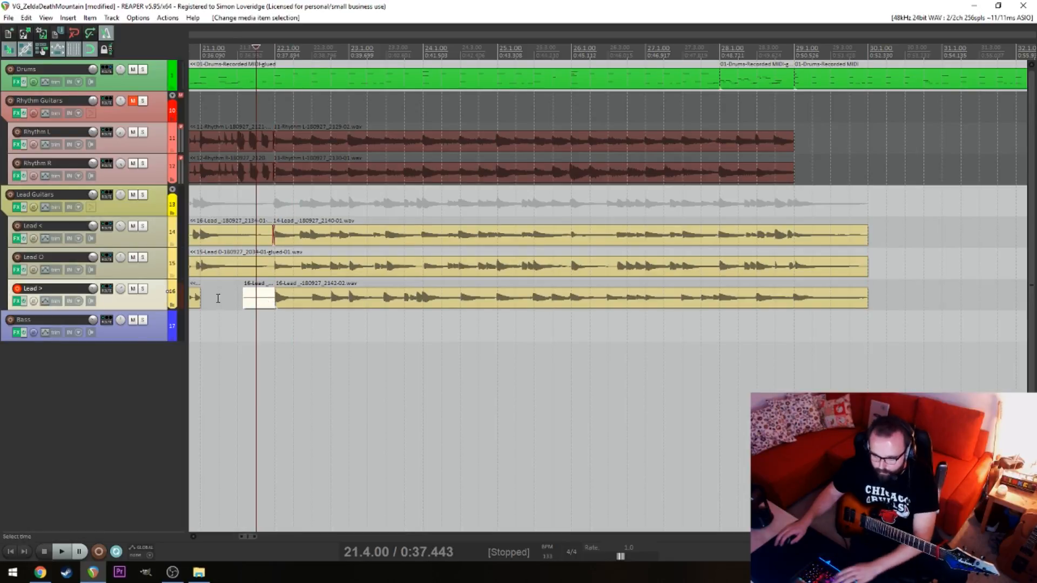
{"action": "left_click_drag", "start_coordinate": [199, 297], "coordinate": [275, 299]}
Play back the Lead > join at 22.1 with the other leads, starting from 21.4 and again from 21.3
{"action": "key", "text": "space"}
{"action": "scroll", "coordinate": [276, 324], "scroll_direction": "up", "scroll_amount": 8}
{"action": "left_click", "coordinate": [438, 303]}
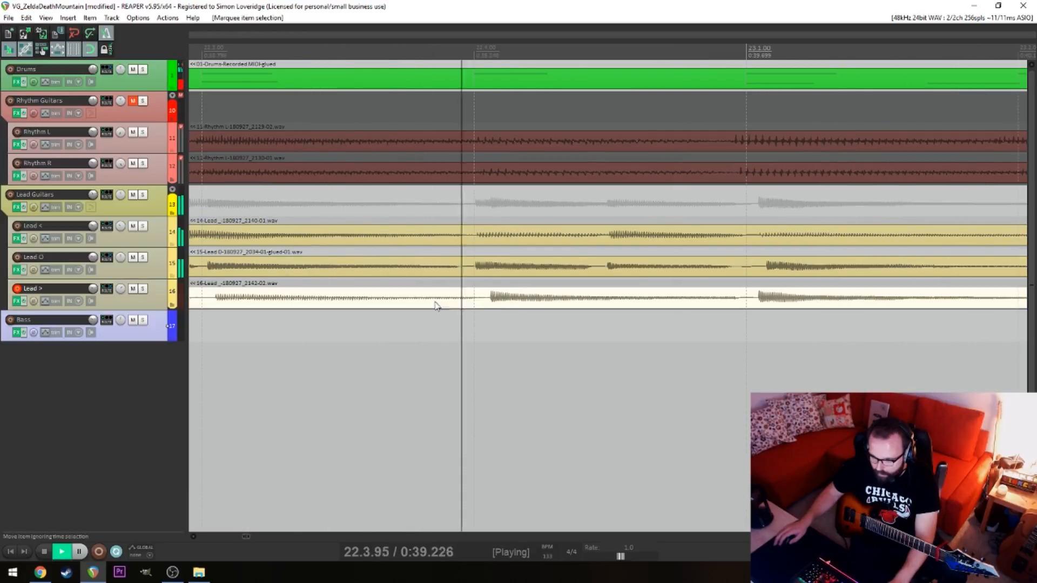
{"action": "left_click", "coordinate": [417, 351]}
{"action": "scroll", "coordinate": [417, 351], "scroll_direction": "down", "scroll_amount": 6}
{"action": "left_click", "coordinate": [280, 348]}
{"action": "left_click", "coordinate": [426, 344]}
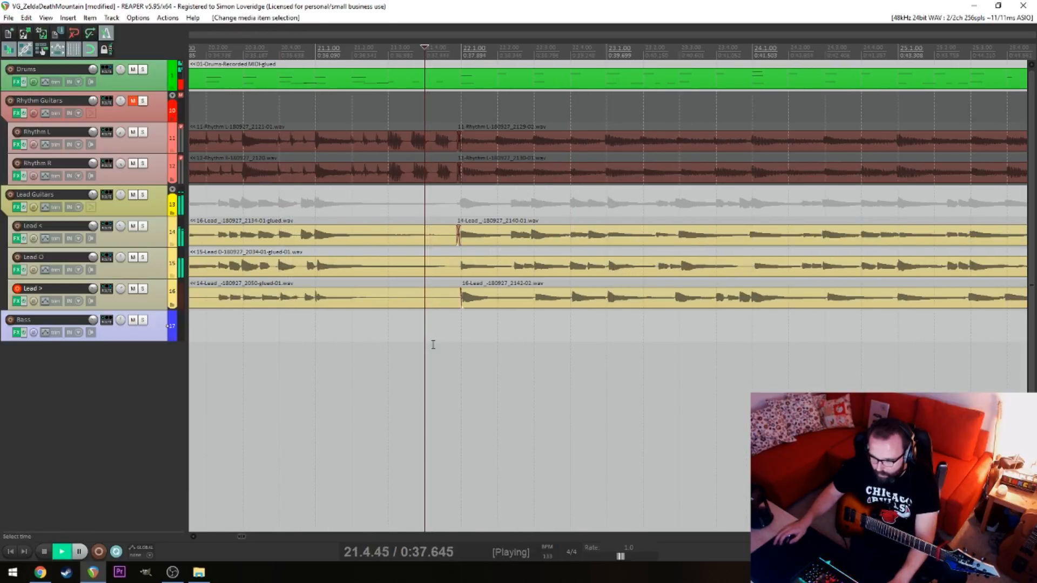
{"action": "key", "text": "space"}
{"action": "left_click_drag", "start_coordinate": [458, 323], "coordinate": [470, 300]}
{"action": "left_click", "coordinate": [387, 338]}
{"action": "key", "text": "space"}
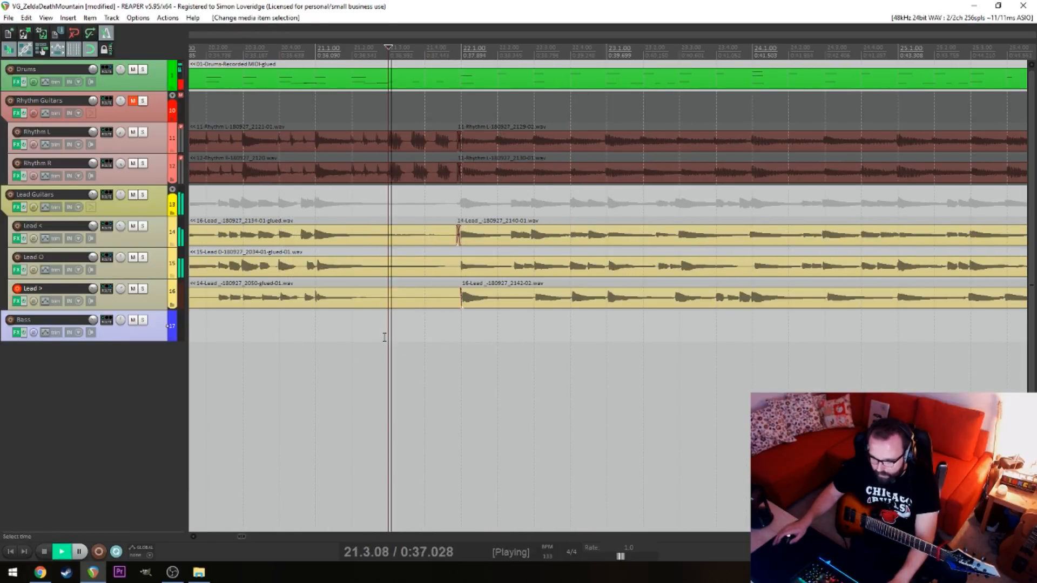
{"action": "key", "text": "space"}
Select the items from 6.1 through 30.1 on all three lead tracks and copy them to 31.1
{"action": "scroll", "coordinate": [385, 339], "scroll_direction": "down", "scroll_amount": 8}
{"action": "key", "text": "alt"}
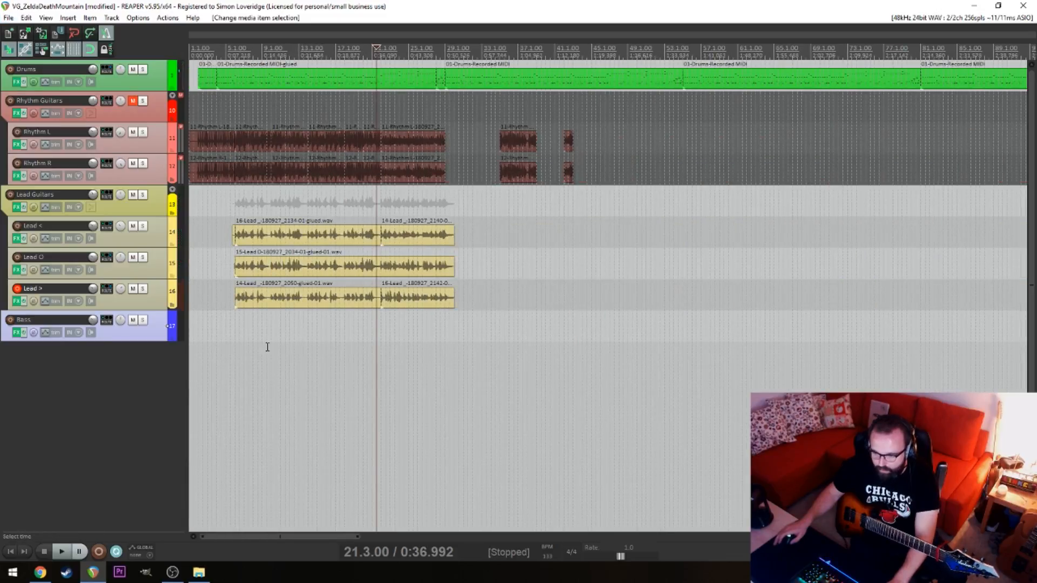
{"action": "left_click", "coordinate": [227, 346]}
{"action": "left_click", "coordinate": [238, 345]}
{"action": "scroll", "coordinate": [263, 344], "scroll_direction": "up", "scroll_amount": 8}
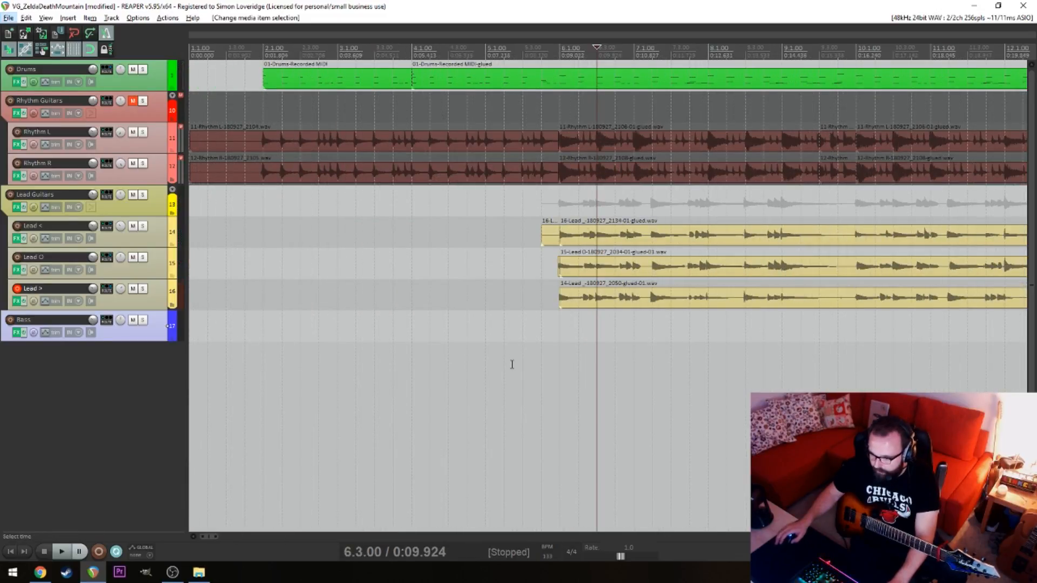
{"action": "scroll", "coordinate": [572, 348], "scroll_direction": "down", "scroll_amount": 4}
{"action": "left_click_drag", "start_coordinate": [763, 377], "coordinate": [327, 241]}
{"action": "scroll", "coordinate": [366, 313], "scroll_direction": "up", "scroll_amount": 5}
{"action": "scroll", "coordinate": [620, 334], "scroll_direction": "up", "scroll_amount": 4}
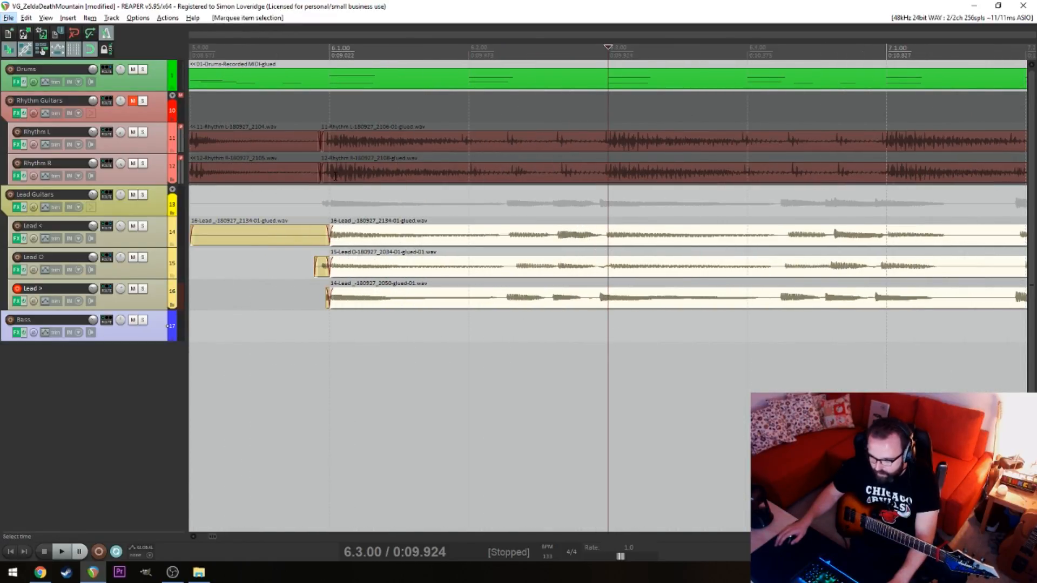
{"action": "scroll", "coordinate": [427, 278], "scroll_direction": "down", "scroll_amount": 8}
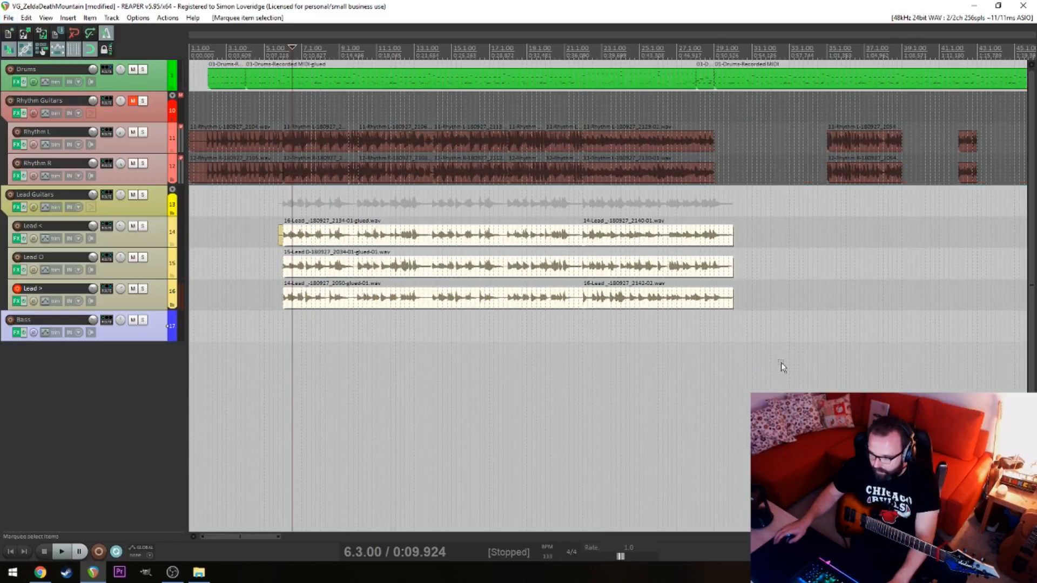
{"action": "left_click_drag", "start_coordinate": [781, 363], "coordinate": [775, 248]}
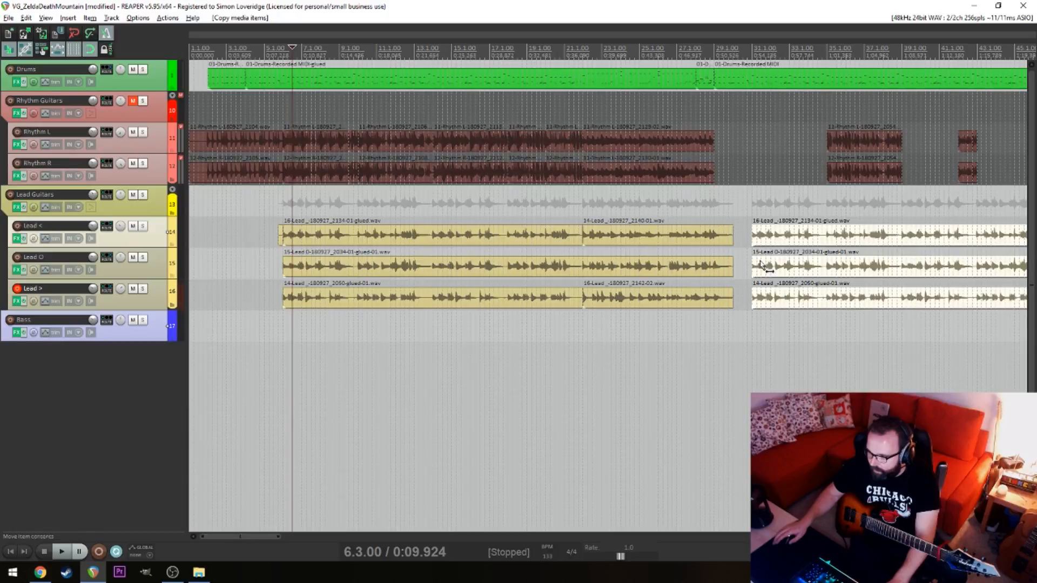
Select the full lead section on all three lead tracks and copy it to 57.1
{"action": "scroll", "coordinate": [761, 265], "scroll_direction": "down", "scroll_amount": 4}
{"action": "left_click_drag", "start_coordinate": [450, 313], "coordinate": [309, 228]}
{"action": "left_click_drag", "start_coordinate": [503, 348], "coordinate": [308, 259]}
{"action": "scroll", "coordinate": [529, 252], "scroll_direction": "up", "scroll_amount": 4}
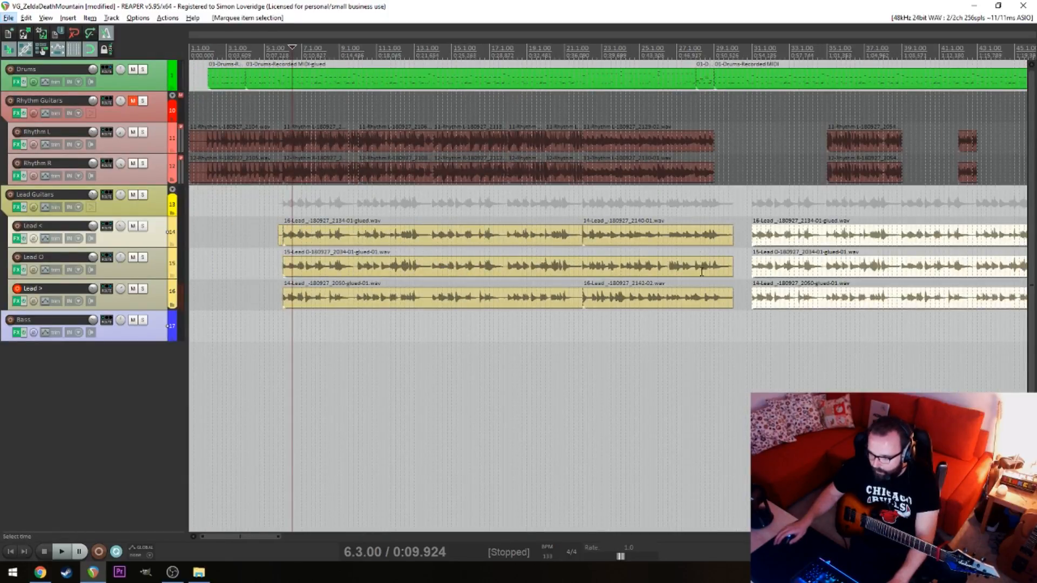
{"action": "mouse_move", "coordinate": [769, 235]}
{"action": "left_mouse_down"}
{"action": "mouse_move", "coordinate": [715, 233]}
{"action": "mouse_move", "coordinate": [872, 233]}
{"action": "mouse_move", "coordinate": [756, 234]}
{"action": "left_mouse_up"}
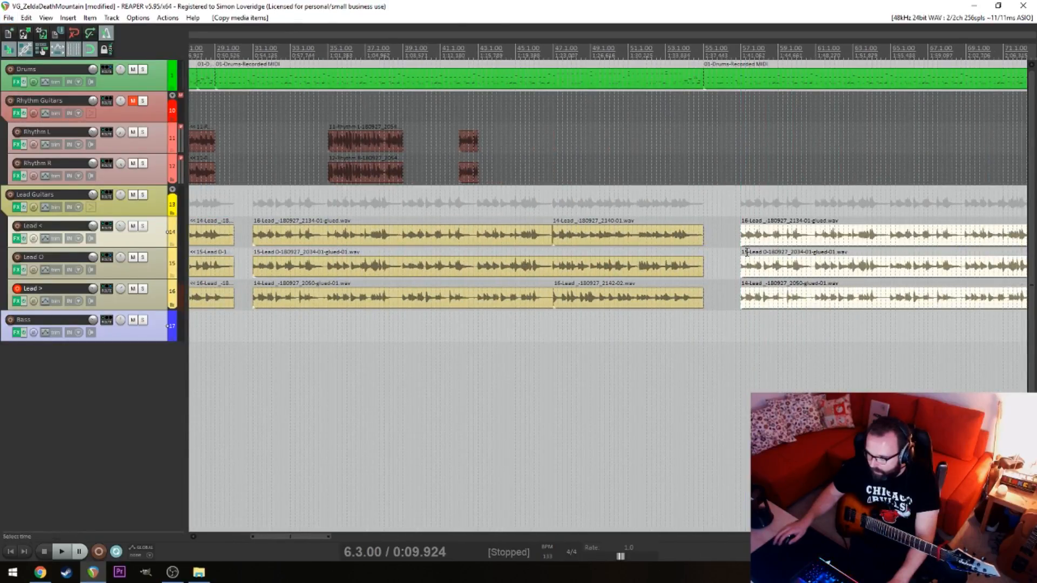
Play back the start of the copied lead section from 56.4
{"action": "left_click", "coordinate": [735, 250]}
{"action": "key", "text": "space"}
{"action": "scroll", "coordinate": [577, 317], "scroll_direction": "down", "scroll_amount": 8}
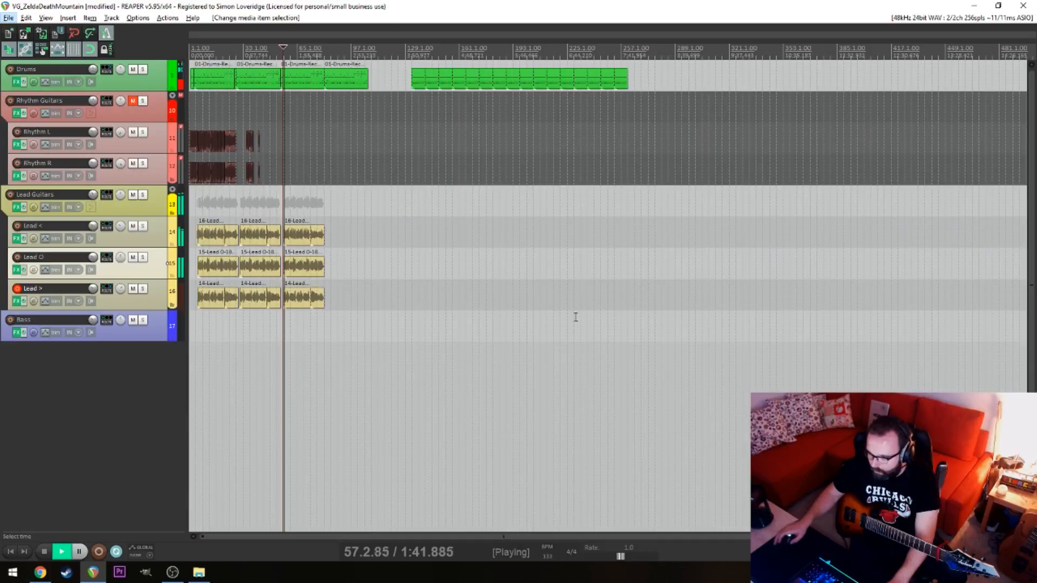
{"action": "left_click_drag", "start_coordinate": [347, 346], "coordinate": [351, 246]}
{"action": "key", "text": "space"}
Select the lead section at 57.1 on all three lead tracks and copy it to 83.1
{"action": "scroll", "coordinate": [353, 282], "scroll_direction": "up", "scroll_amount": 8}
{"action": "key", "text": "alt"}
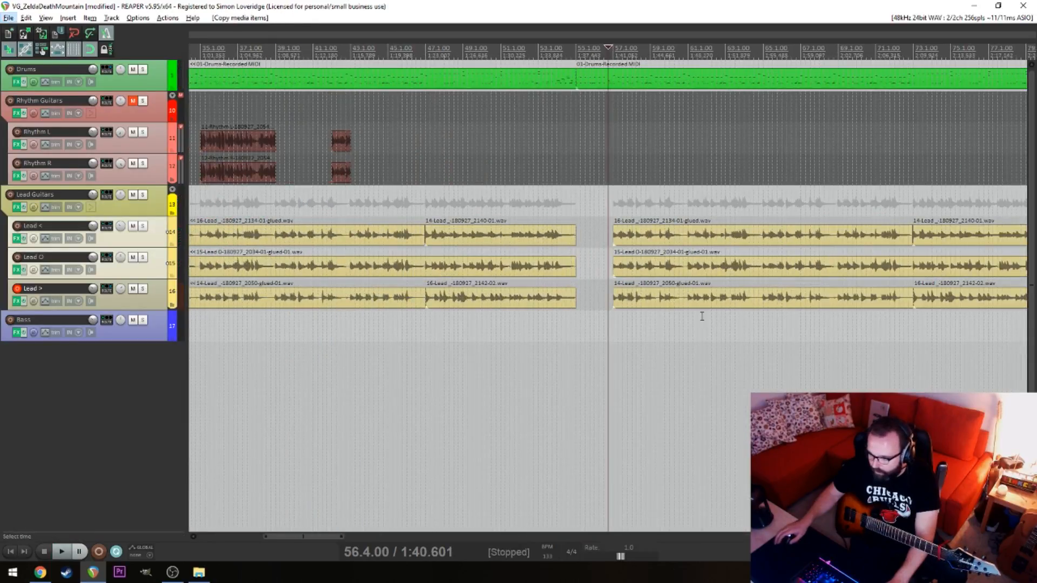
{"action": "scroll", "coordinate": [702, 316], "scroll_direction": "right", "scroll_amount": 10}
{"action": "left_click_drag", "start_coordinate": [969, 355], "coordinate": [435, 231]}
{"action": "scroll", "coordinate": [548, 241], "scroll_direction": "left", "scroll_amount": 1}
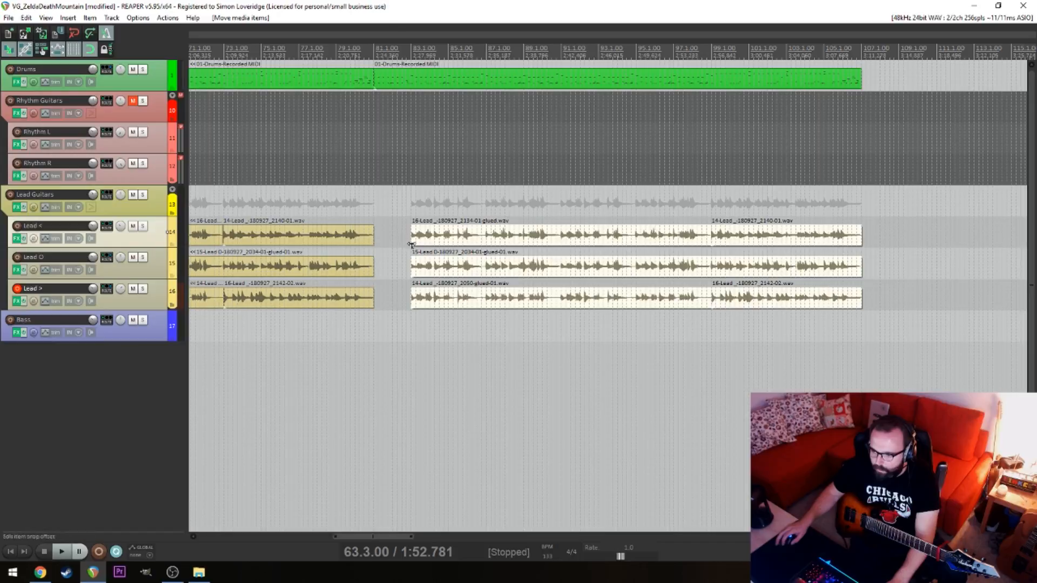
{"action": "left_click", "coordinate": [394, 243]}
{"action": "left_click_drag", "start_coordinate": [410, 281], "coordinate": [408, 334]}
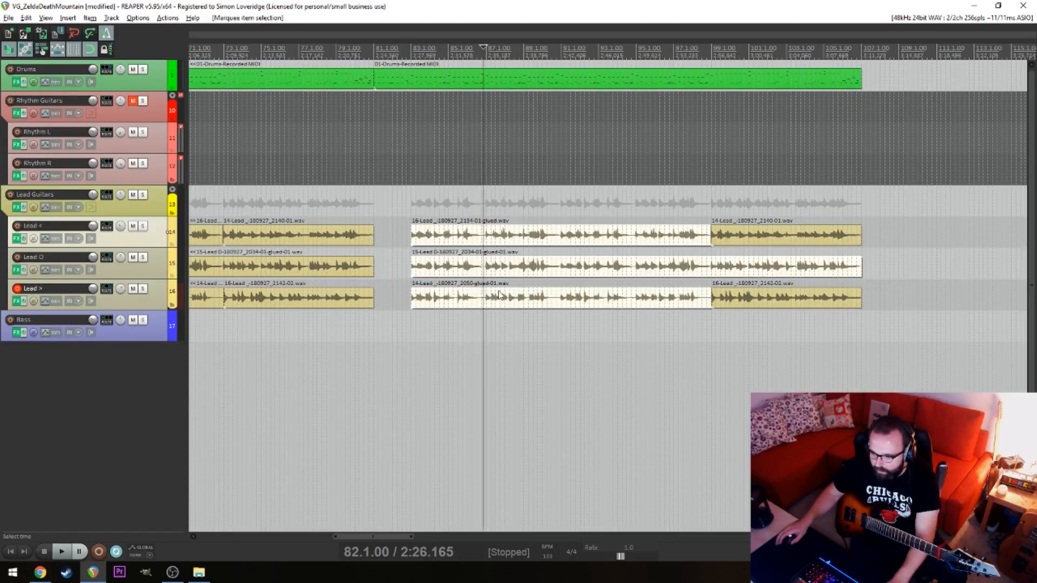
{"action": "scroll", "coordinate": [407, 332], "scroll_direction": "left", "scroll_amount": 6}
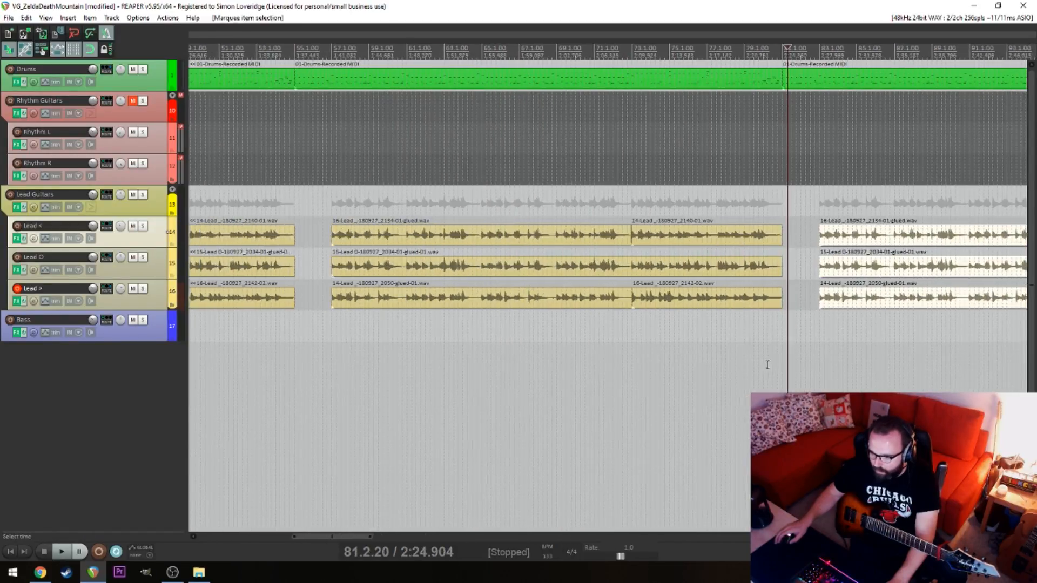
{"action": "left_click_drag", "start_coordinate": [328, 360], "coordinate": [364, 262]}
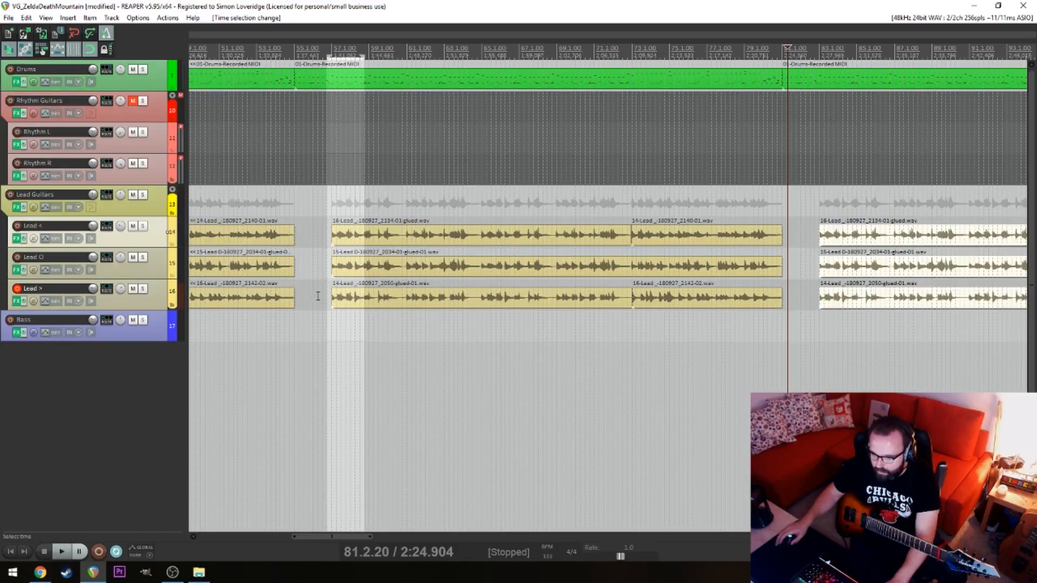
{"action": "left_click", "coordinate": [394, 244]}
{"action": "left_click_drag", "start_coordinate": [818, 334], "coordinate": [835, 235]}
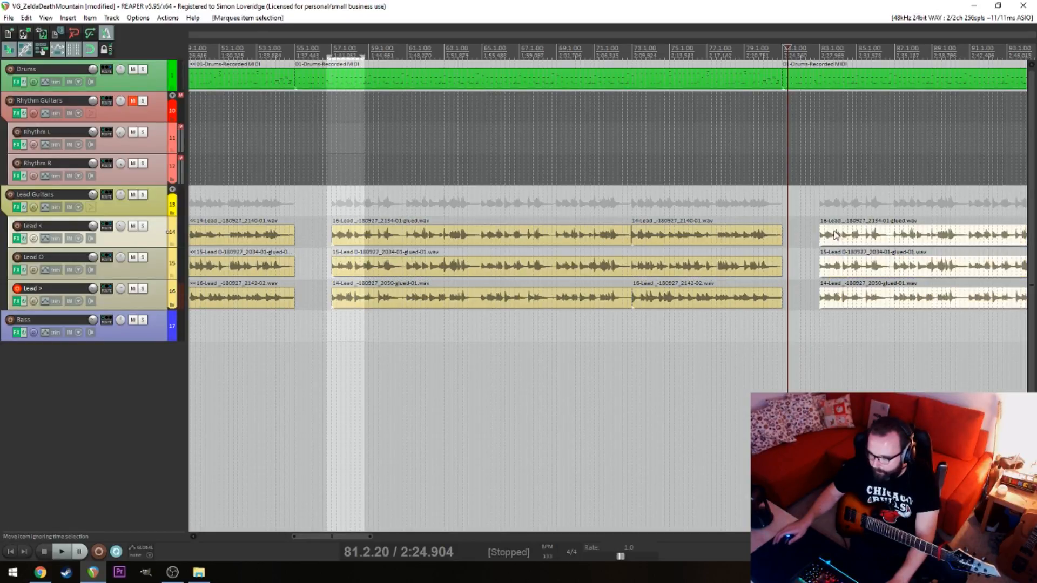
{"action": "left_click", "coordinate": [346, 233]}
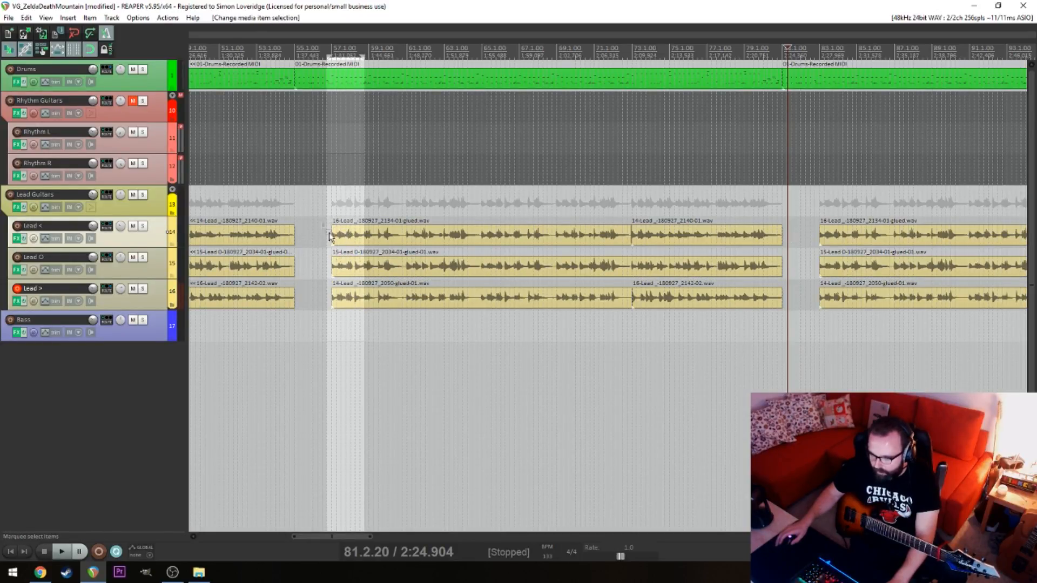
Select the first items of the lead copies at 31.1, 57.1 and 83.1 on all three tracks and extend their starts slightly earlier
{"action": "left_click_drag", "start_coordinate": [329, 232], "coordinate": [356, 321]}
{"action": "left_click_drag", "start_coordinate": [841, 208], "coordinate": [810, 349]}
{"action": "left_click_drag", "start_coordinate": [523, 343], "coordinate": [489, 302]}
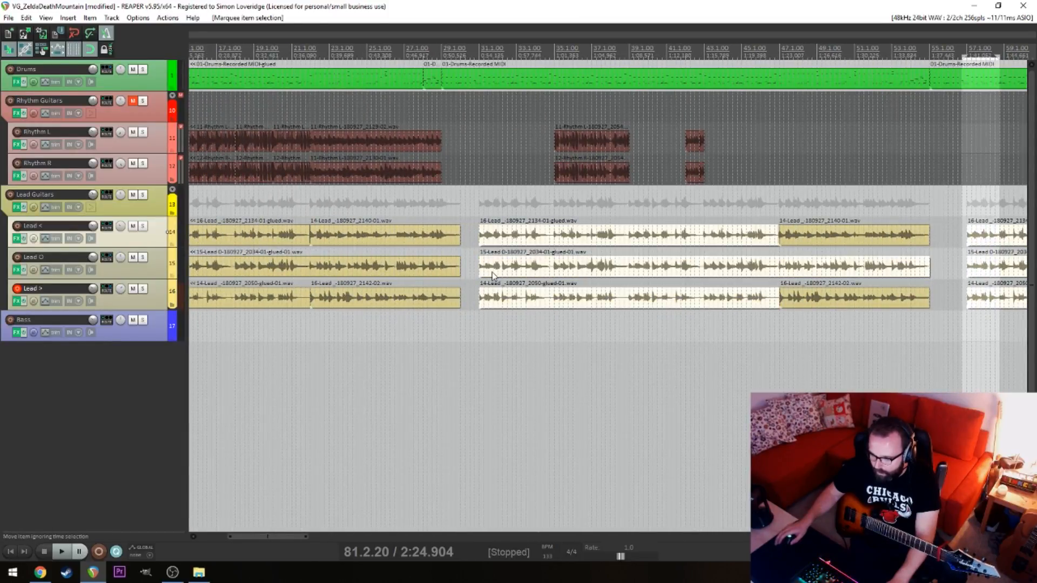
{"action": "scroll", "coordinate": [497, 269], "scroll_direction": "up", "scroll_amount": 5}
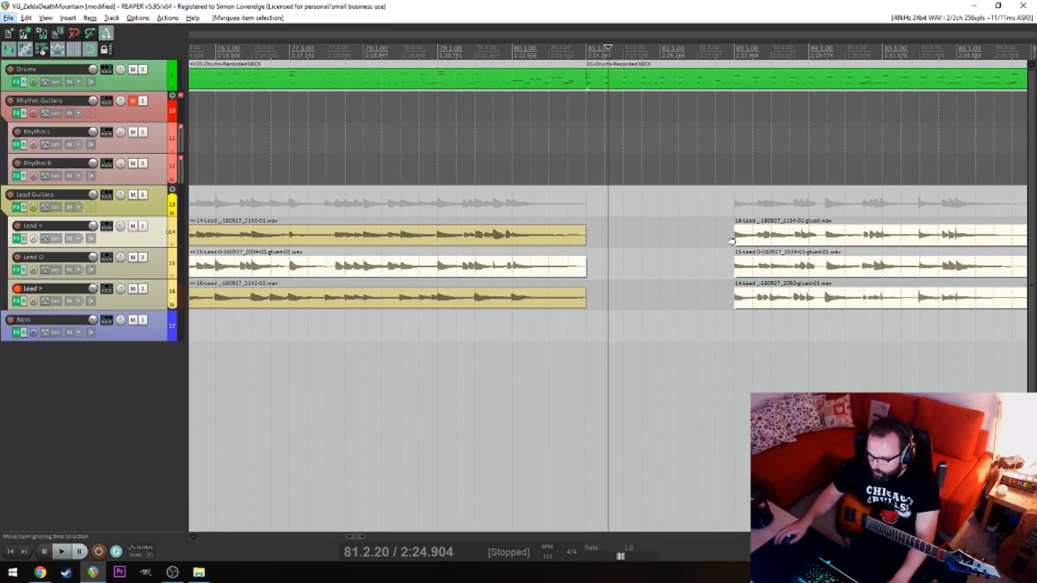
{"action": "scroll", "coordinate": [740, 244], "scroll_direction": "up", "scroll_amount": 5}
{"action": "left_click_drag", "start_coordinate": [852, 257], "coordinate": [476, 267]}
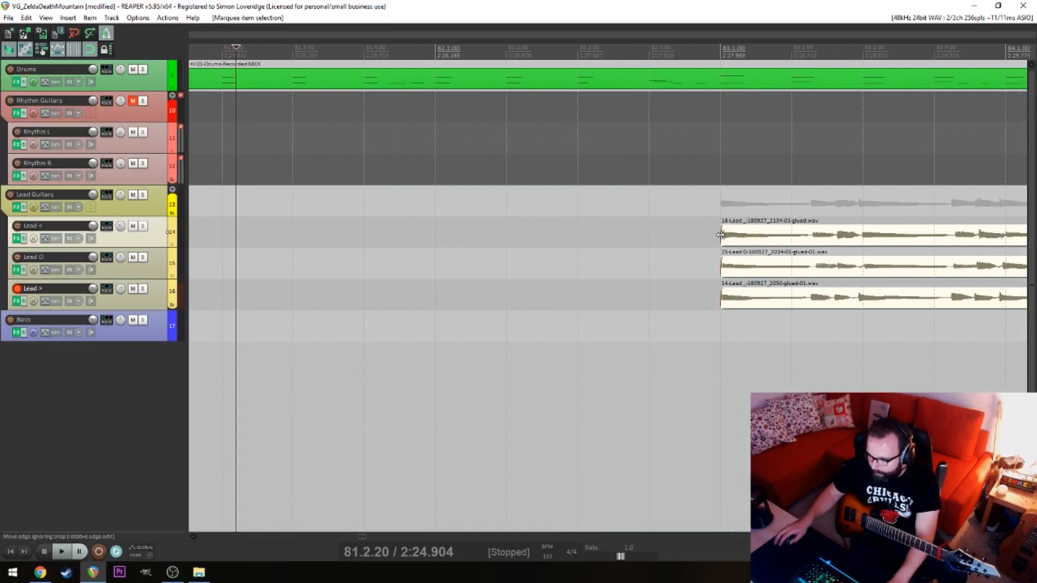
{"action": "left_click_drag", "start_coordinate": [721, 235], "coordinate": [712, 236]}
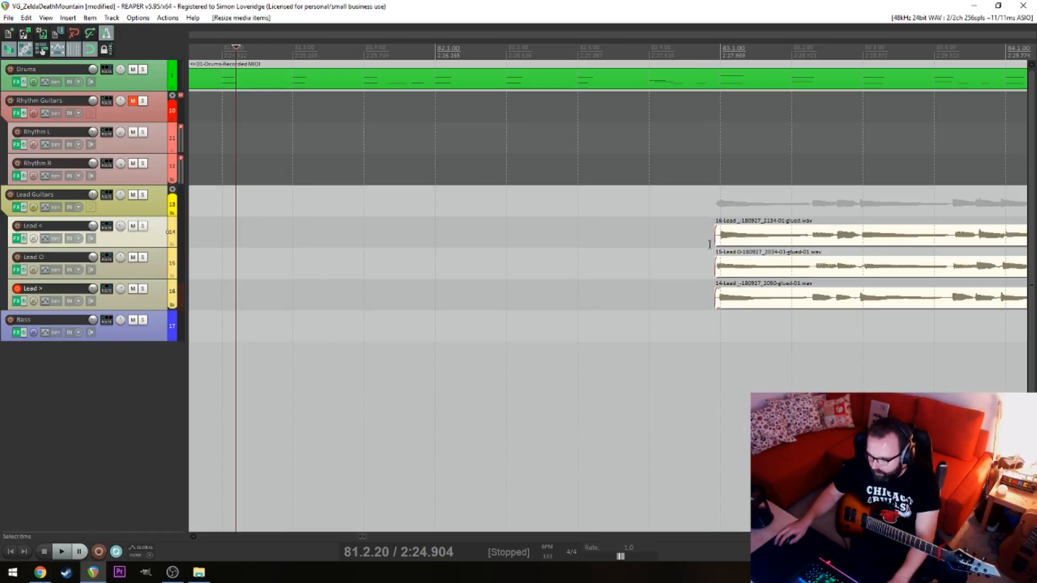
{"action": "scroll", "coordinate": [675, 280], "scroll_direction": "down", "scroll_amount": 10}
{"action": "scroll", "coordinate": [653, 339], "scroll_direction": "down", "scroll_amount": 3}
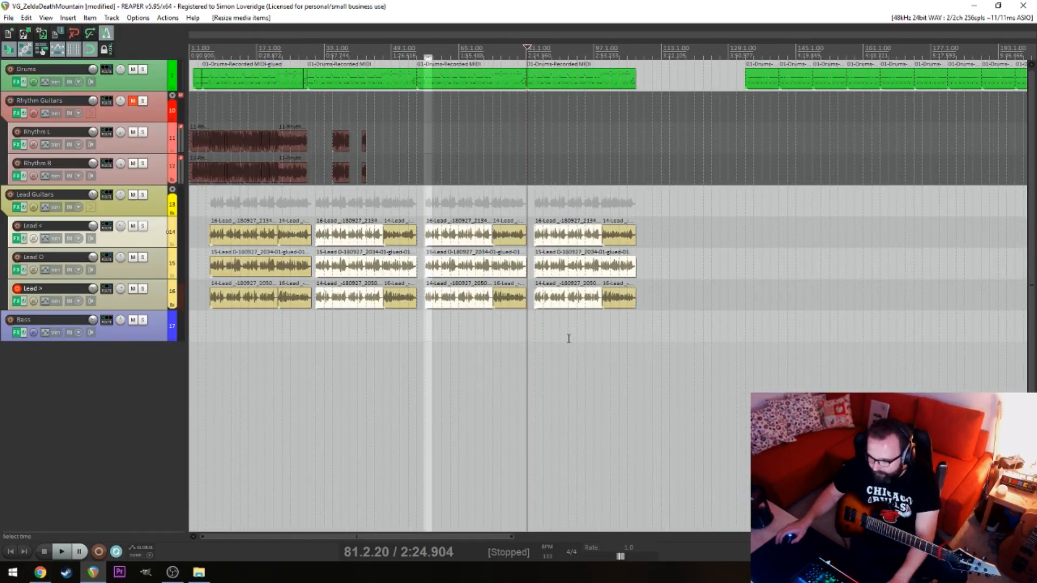
Select the Lead > items at 31.1, 57.1 and 83.1 and trim their starts closer to the first note
{"action": "left_click_drag", "start_coordinate": [568, 341], "coordinate": [567, 301]}
{"action": "left_click", "coordinate": [453, 299], "text": "ctrl"}
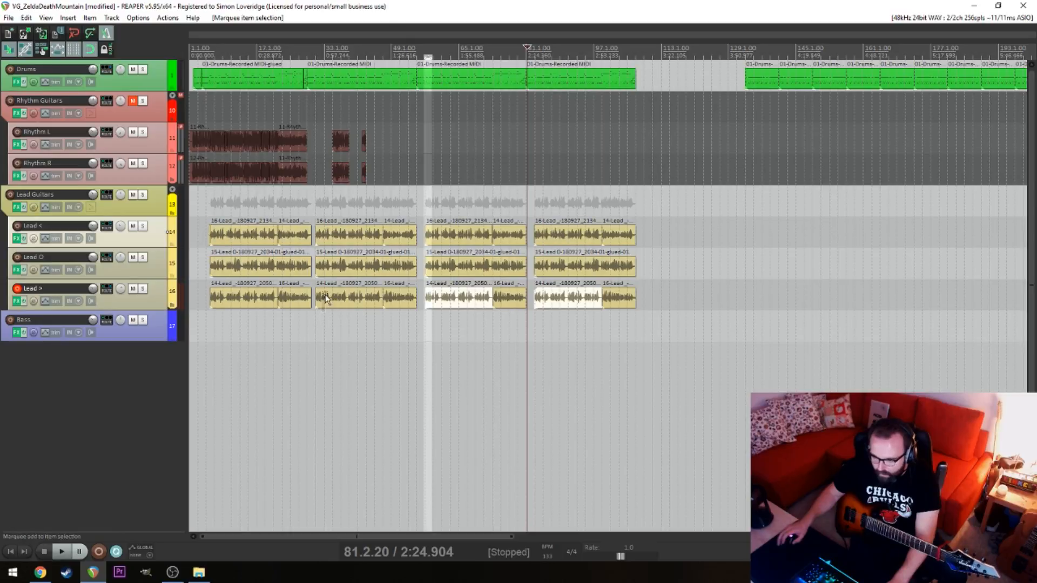
{"action": "scroll", "coordinate": [583, 330], "scroll_direction": "up", "scroll_amount": 5}
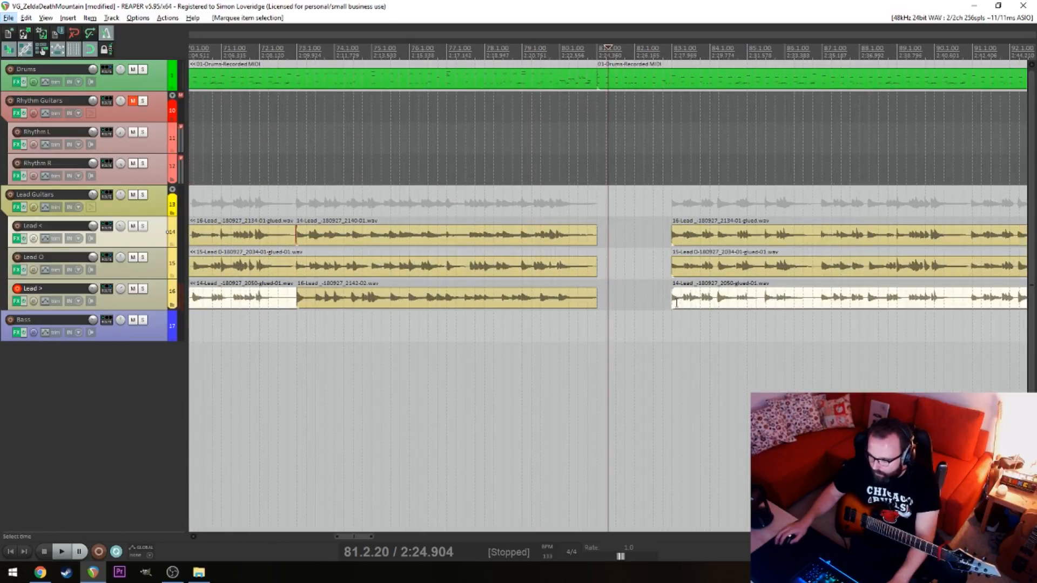
{"action": "scroll", "coordinate": [676, 302], "scroll_direction": "up", "scroll_amount": 4}
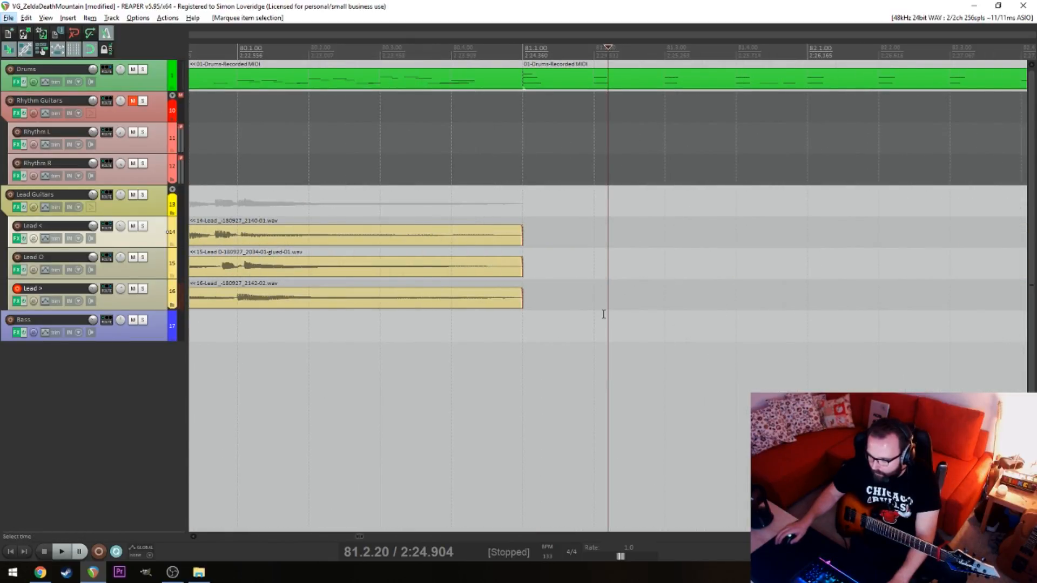
{"action": "scroll", "coordinate": [604, 314], "scroll_direction": "down", "scroll_amount": 5}
{"action": "scroll", "coordinate": [832, 256], "scroll_direction": "up", "scroll_amount": 2}
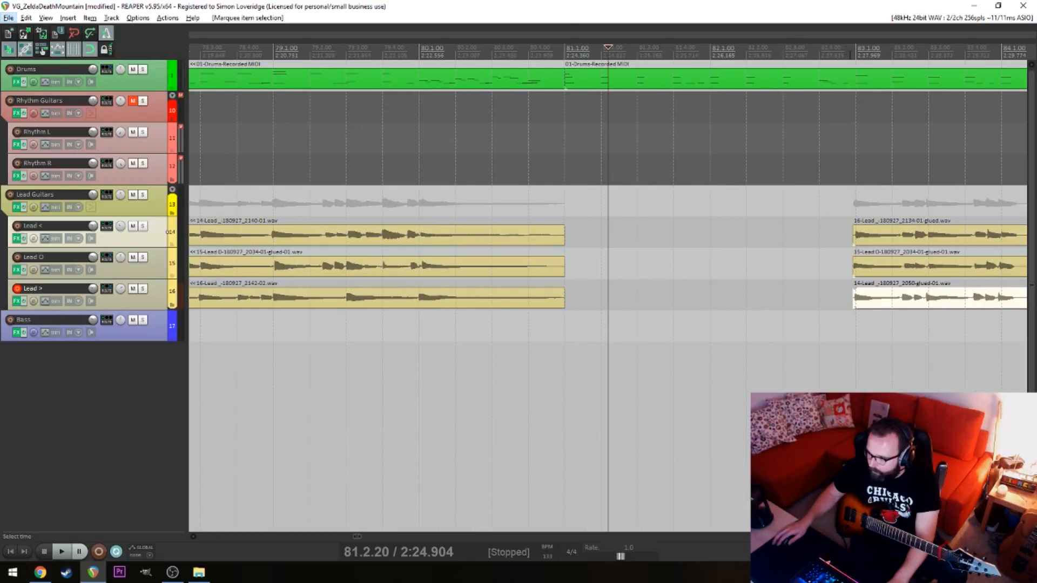
{"action": "left_click", "coordinate": [852, 313]}
{"action": "scroll", "coordinate": [826, 311], "scroll_direction": "up", "scroll_amount": 3}
{"action": "scroll", "coordinate": [623, 308], "scroll_direction": "up", "scroll_amount": 5}
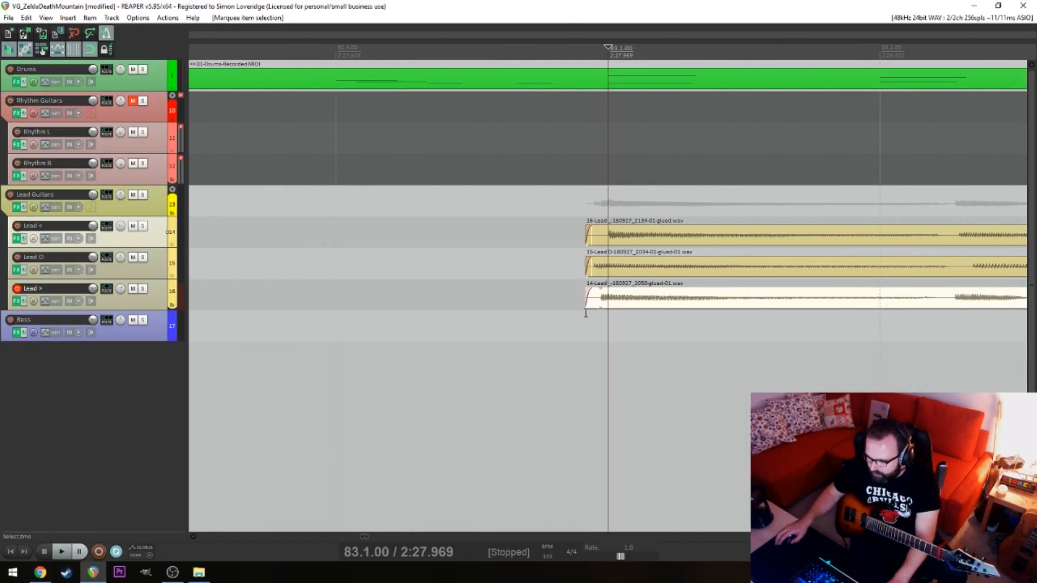
{"action": "left_click_drag", "start_coordinate": [527, 301], "coordinate": [553, 302]}
{"action": "scroll", "coordinate": [552, 325], "scroll_direction": "down", "scroll_amount": 8}
{"action": "scroll", "coordinate": [551, 325], "scroll_direction": "down", "scroll_amount": 10}
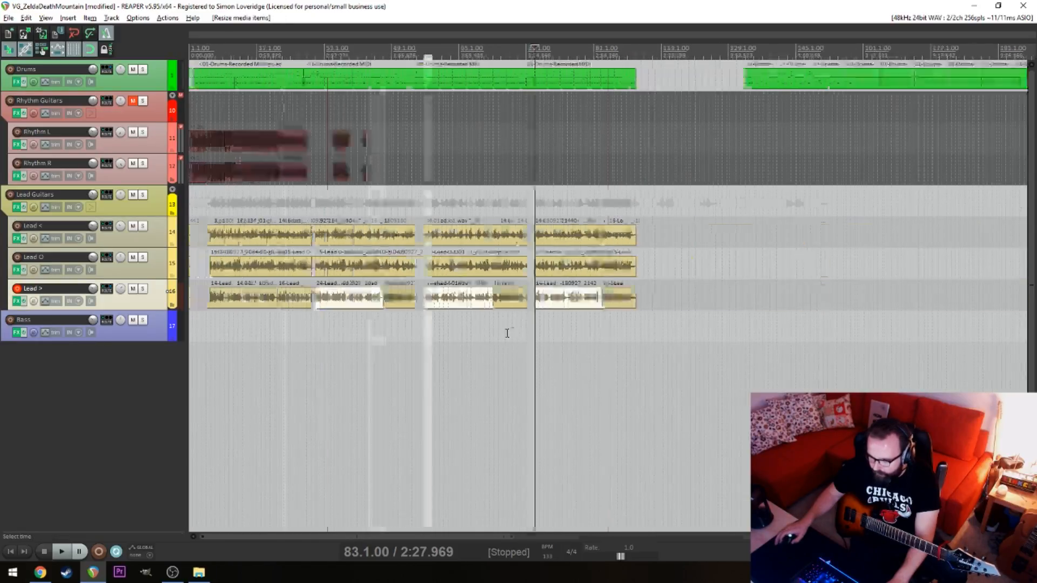
Delete the leftover Lead < and Lead O pieces just before 6.1
{"action": "key", "text": "alt"}
{"action": "left_click", "coordinate": [238, 346]}
{"action": "scroll", "coordinate": [236, 345], "scroll_direction": "up", "scroll_amount": 3}
{"action": "left_click", "coordinate": [207, 332]}
{"action": "scroll", "coordinate": [206, 331], "scroll_direction": "up", "scroll_amount": 9}
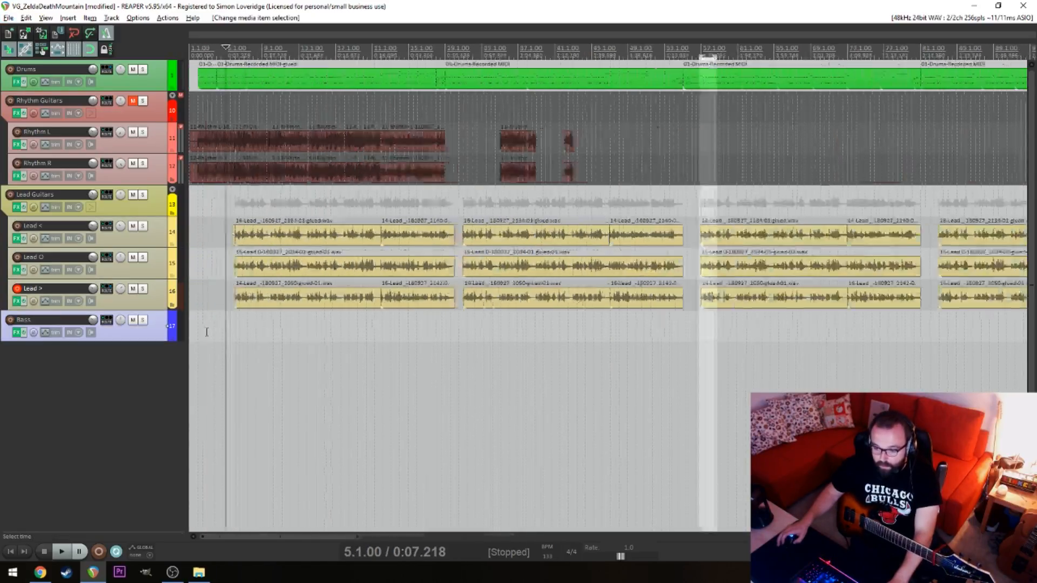
{"action": "scroll", "coordinate": [778, 305], "scroll_direction": "up", "scroll_amount": 5}
{"action": "scroll", "coordinate": [799, 301], "scroll_direction": "down", "scroll_amount": 4}
{"action": "left_click", "coordinate": [826, 306]}
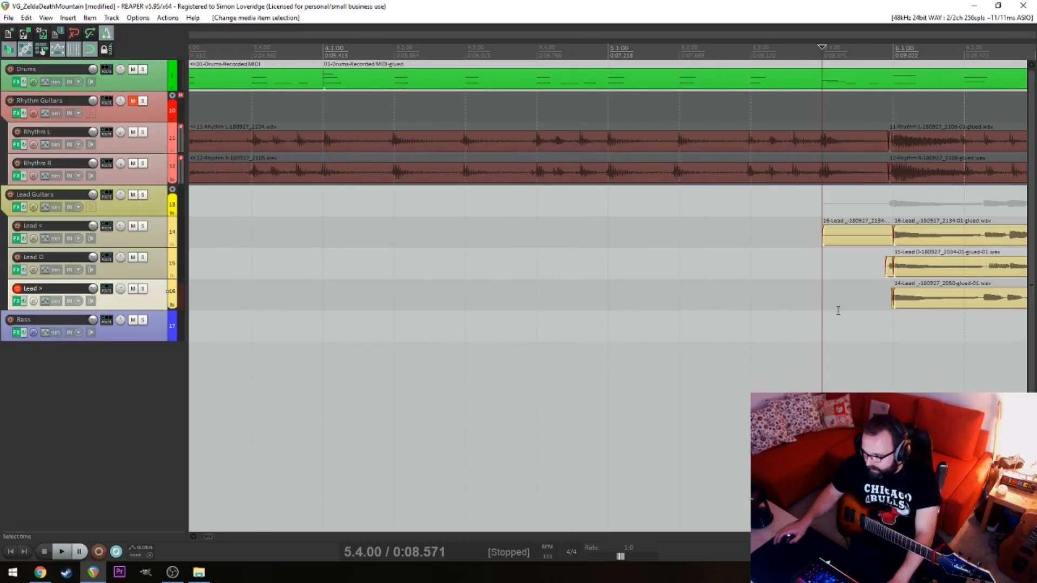
{"action": "left_click_drag", "start_coordinate": [885, 215], "coordinate": [886, 216]}
{"action": "key", "text": "Delete"}
Delete the Lead > sliver before 6.1 and extend the starts of the Lead < and Lead O items to slightly before 6.1
{"action": "left_click", "coordinate": [882, 324]}
{"action": "scroll", "coordinate": [886, 340], "scroll_direction": "up", "scroll_amount": 6}
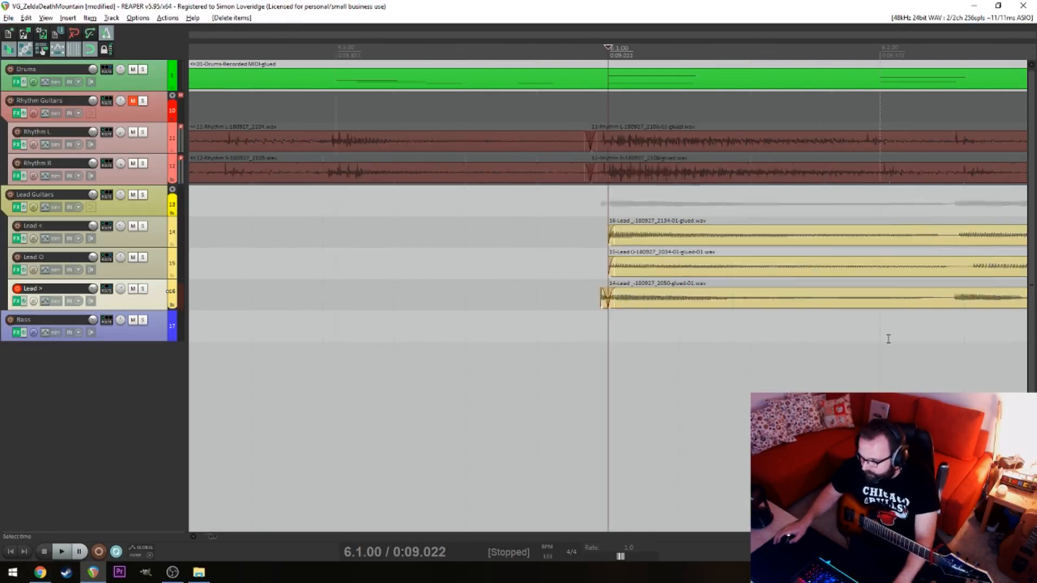
{"action": "left_click", "coordinate": [593, 299]}
{"action": "key", "text": "Delete"}
{"action": "left_click_drag", "start_coordinate": [594, 312], "coordinate": [497, 295]}
{"action": "left_click", "coordinate": [658, 325]}
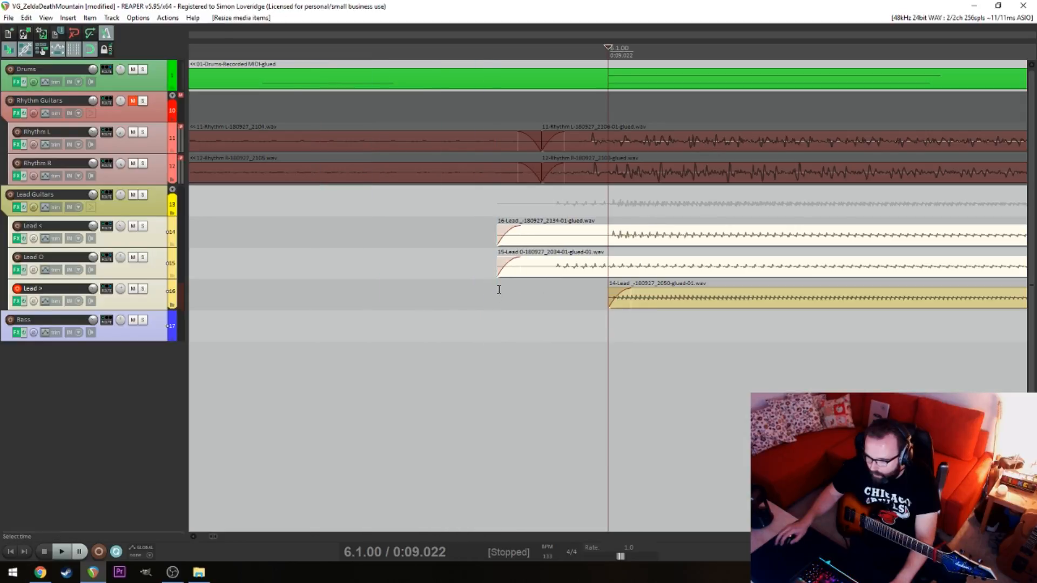
{"action": "left_click", "coordinate": [520, 234]}
{"action": "left_click_drag", "start_coordinate": [520, 232], "coordinate": [564, 233]}
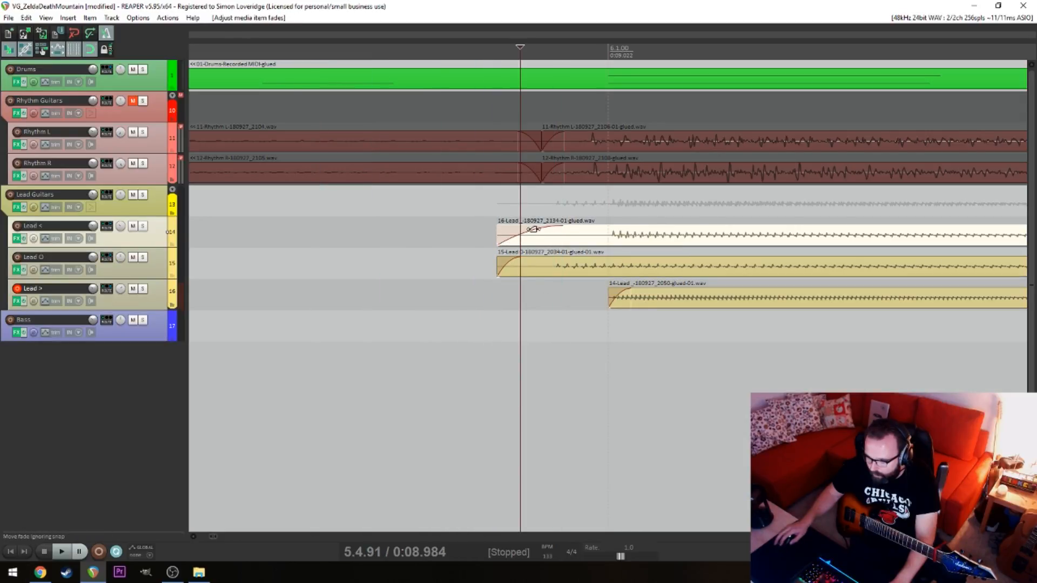
{"action": "key", "text": "ctrl+z"}
Trim the start of the Lead < item closer to its first note at 6.1 and save the project
{"action": "left_click_drag", "start_coordinate": [496, 232], "coordinate": [540, 233]}
{"action": "left_click", "coordinate": [477, 269]}
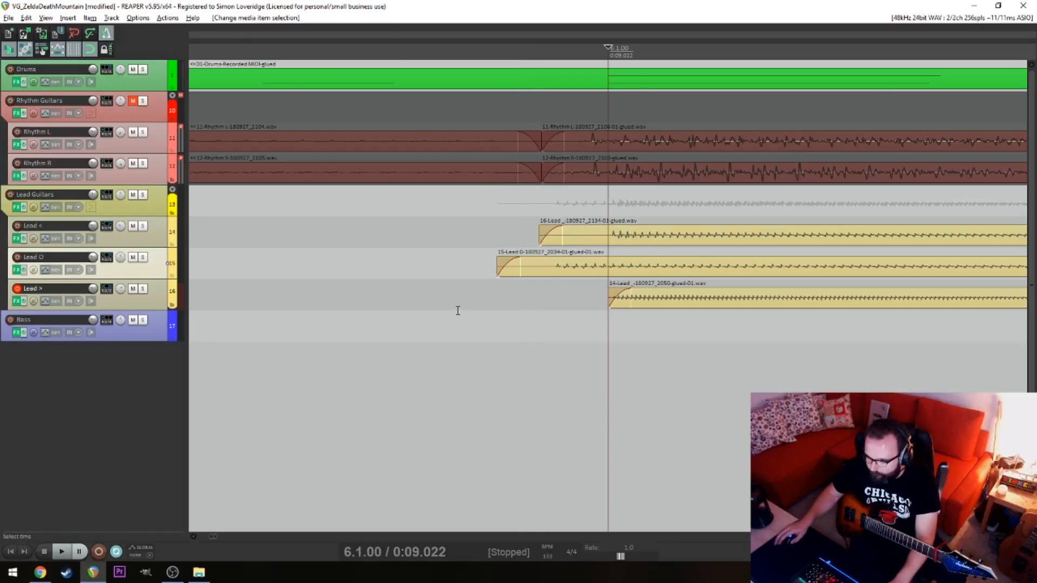
{"action": "scroll", "coordinate": [440, 320], "scroll_direction": "down", "scroll_amount": 15}
{"action": "scroll", "coordinate": [425, 323], "scroll_direction": "down", "scroll_amount": 5}
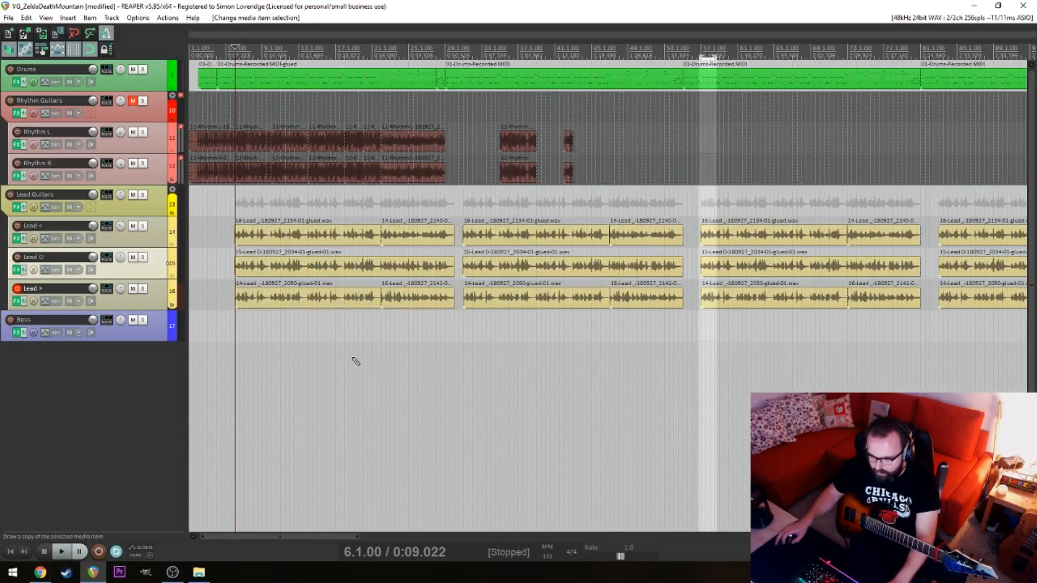
{"action": "key", "text": "ctrl+s"}
Play back the lead guitars from 5.1, then move the edit cursor to 20.1 and stop
{"action": "left_click", "coordinate": [232, 381]}
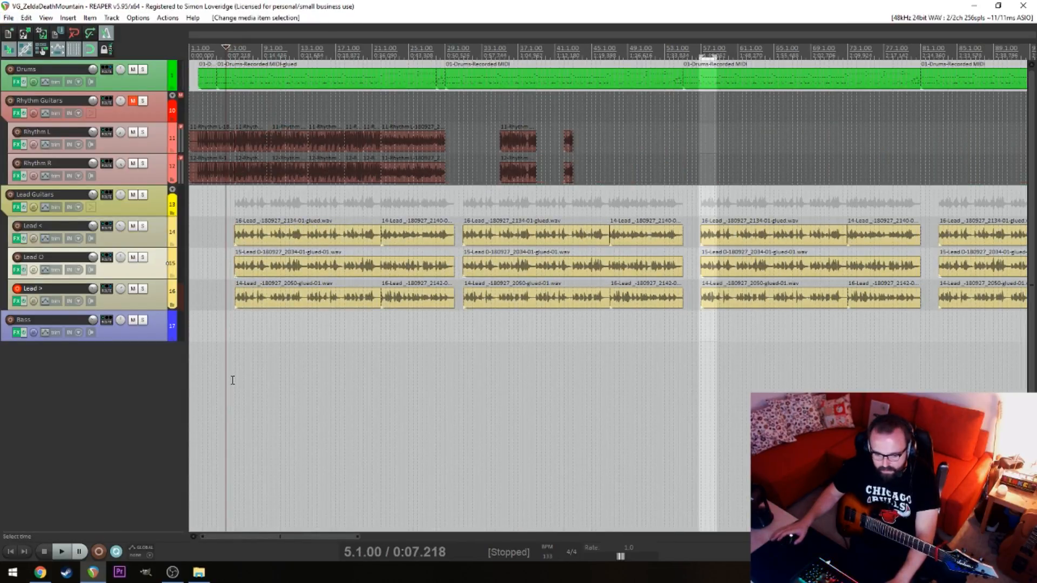
{"action": "key", "text": "space"}
{"action": "scroll", "coordinate": [324, 386], "scroll_direction": "down", "scroll_amount": 5}
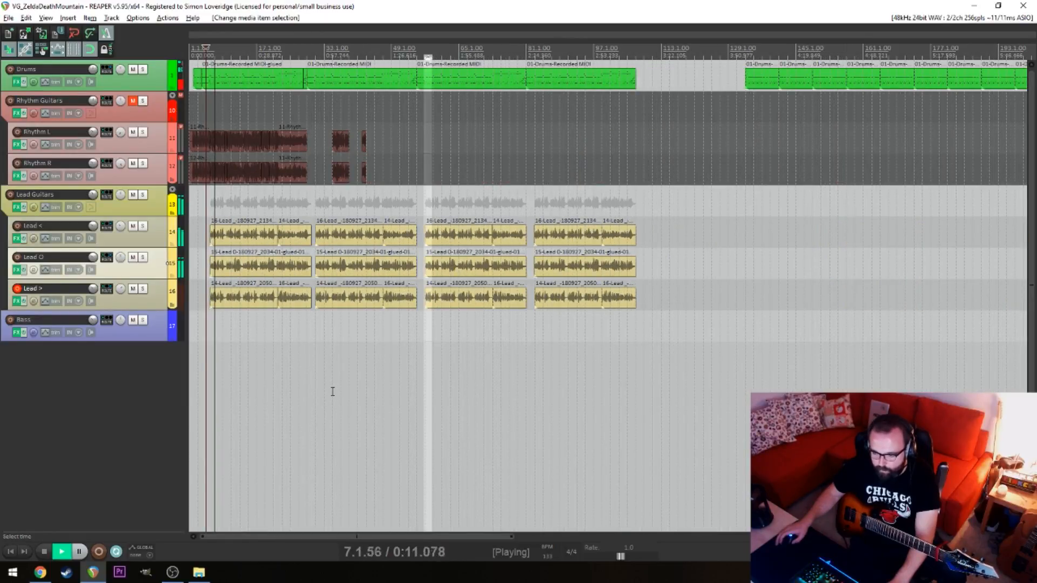
{"action": "scroll", "coordinate": [331, 389], "scroll_direction": "up", "scroll_amount": 3}
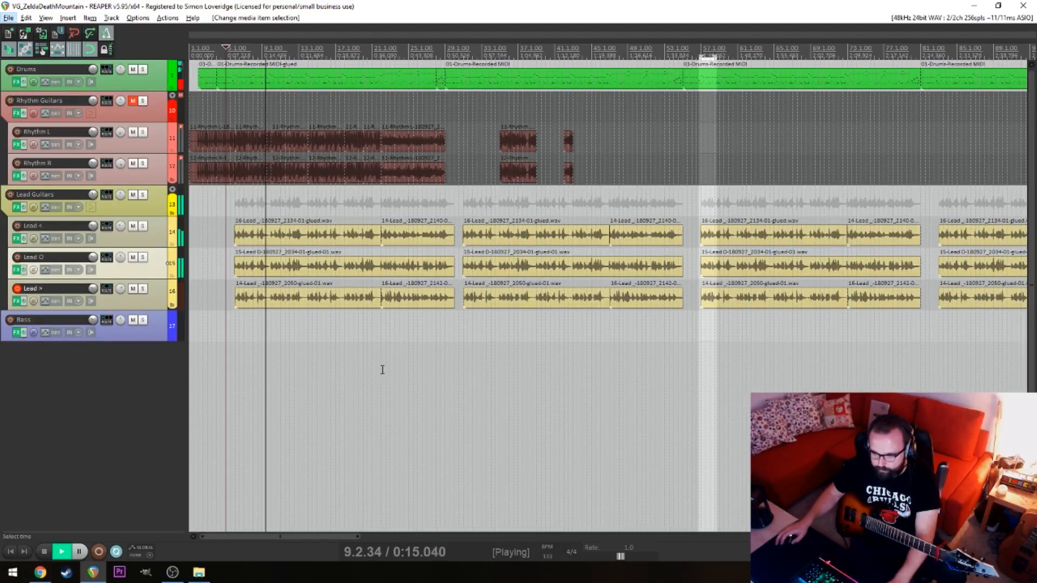
{"action": "left_click", "coordinate": [357, 334]}
{"action": "key", "text": "space"}
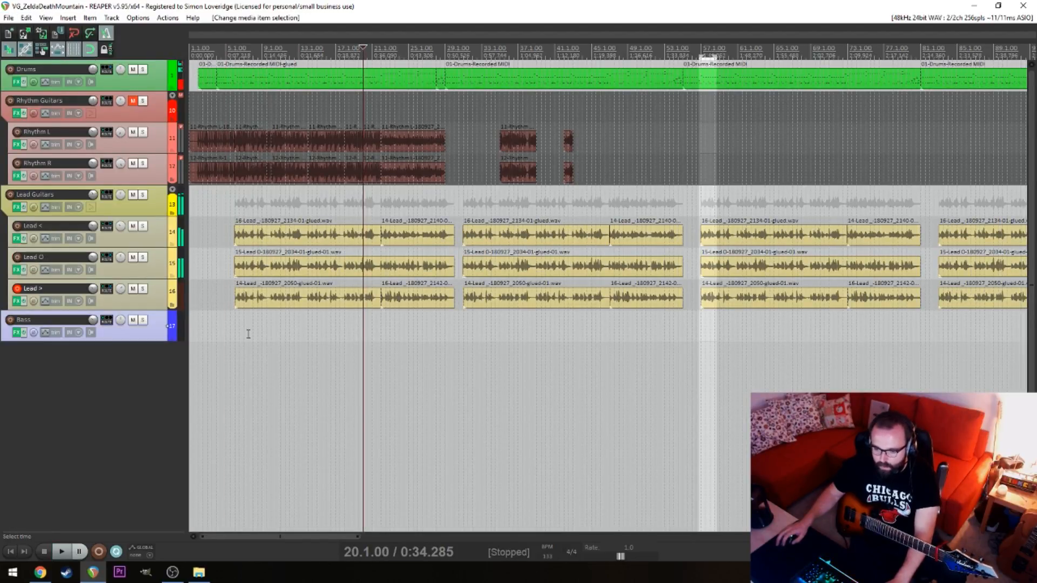
Disarm Lead >, unmute the Rhythm Guitars folder and play back rhythm and leads together from 22.1 past 29.1
{"action": "left_click", "coordinate": [18, 289]}
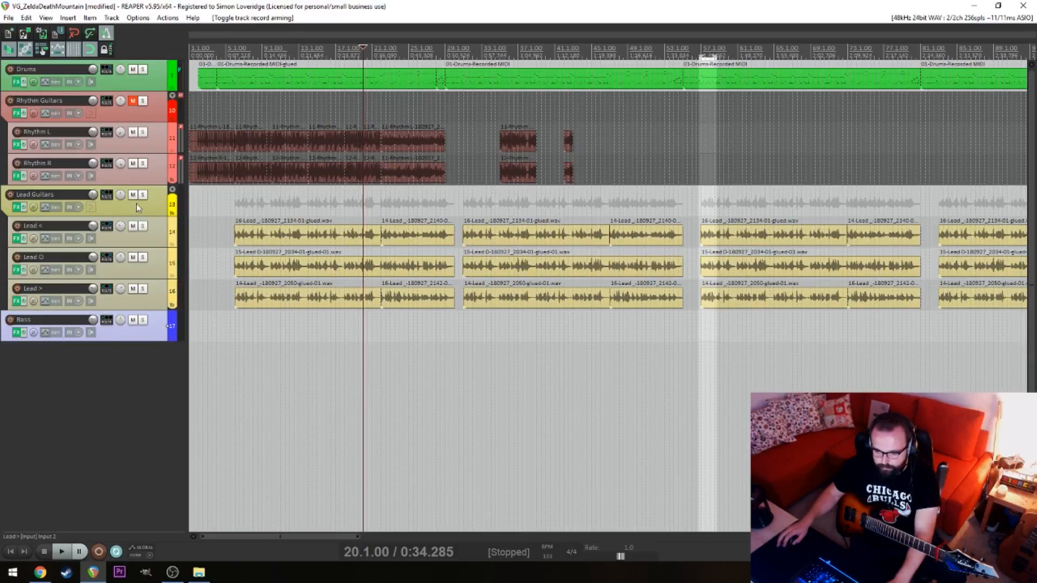
{"action": "left_click", "coordinate": [133, 101]}
{"action": "left_click", "coordinate": [385, 343]}
{"action": "key", "text": "space"}
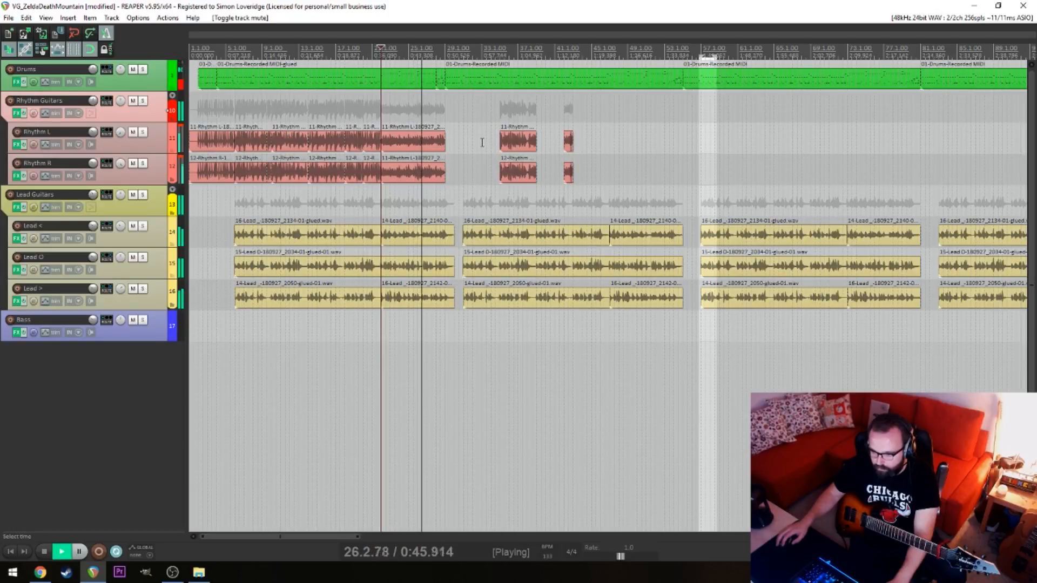
{"action": "scroll", "coordinate": [482, 142], "scroll_direction": "up", "scroll_amount": 4}
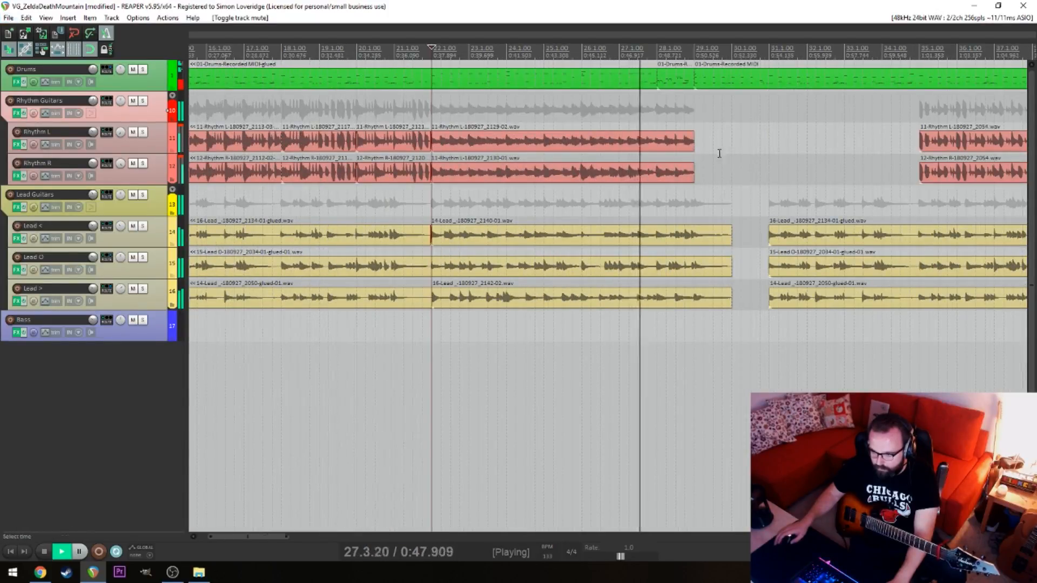
{"action": "scroll", "coordinate": [719, 153], "scroll_direction": "down", "scroll_amount": 4}
{"action": "scroll", "coordinate": [684, 200], "scroll_direction": "up", "scroll_amount": 6}
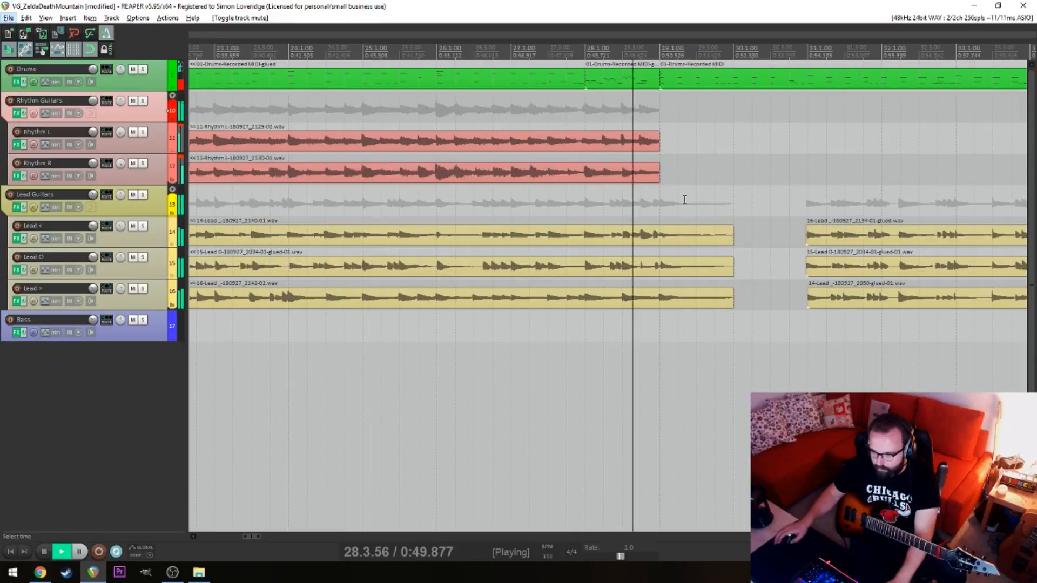
{"action": "key", "text": "alt+space"}
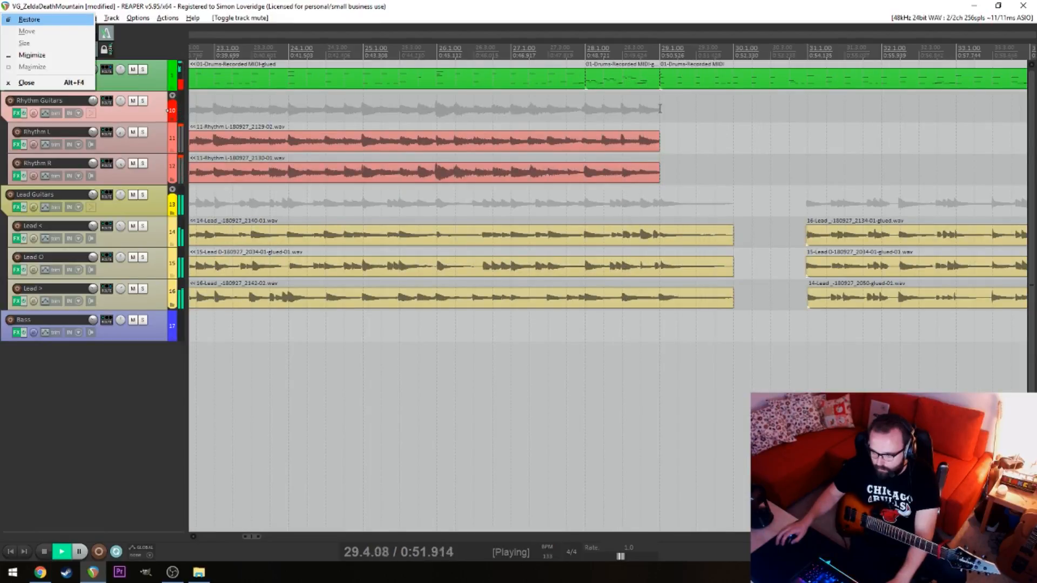
{"action": "left_click", "coordinate": [660, 109]}
{"action": "key", "text": "space"}
Select the last Rhythm L and Rhythm R items before the gap and trim their ends back to 28.1
{"action": "key", "text": "space"}
{"action": "left_click_drag", "start_coordinate": [663, 115], "coordinate": [655, 177]}
{"action": "key", "text": "space"}
{"action": "left_click_drag", "start_coordinate": [658, 139], "coordinate": [586, 147]}
Place the edit cursor at 29.1 and arm Rhythm L and Rhythm R for recording
{"action": "left_click", "coordinate": [667, 142]}
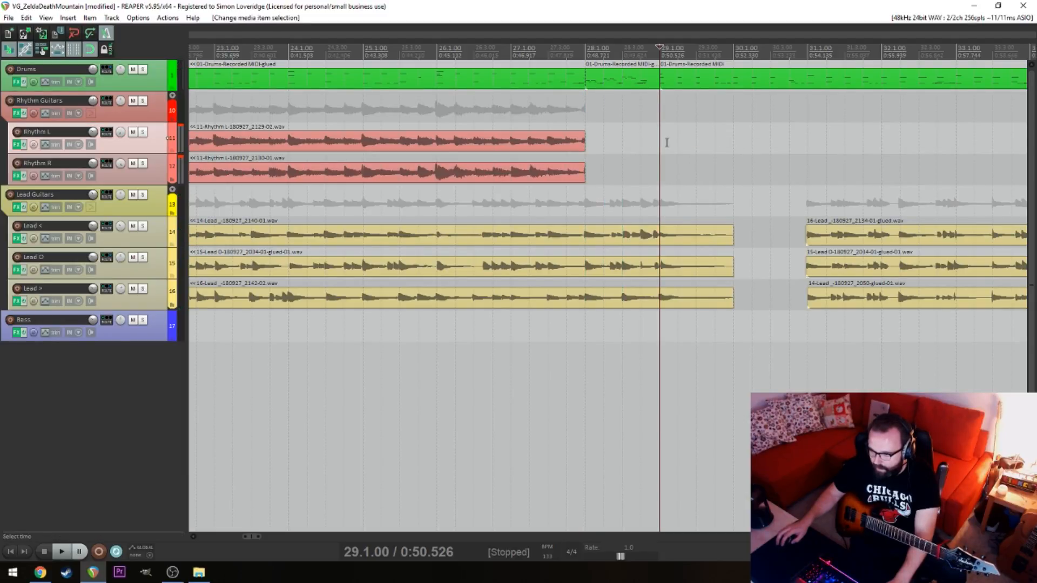
{"action": "left_click", "coordinate": [649, 151]}
{"action": "left_click", "coordinate": [663, 144]}
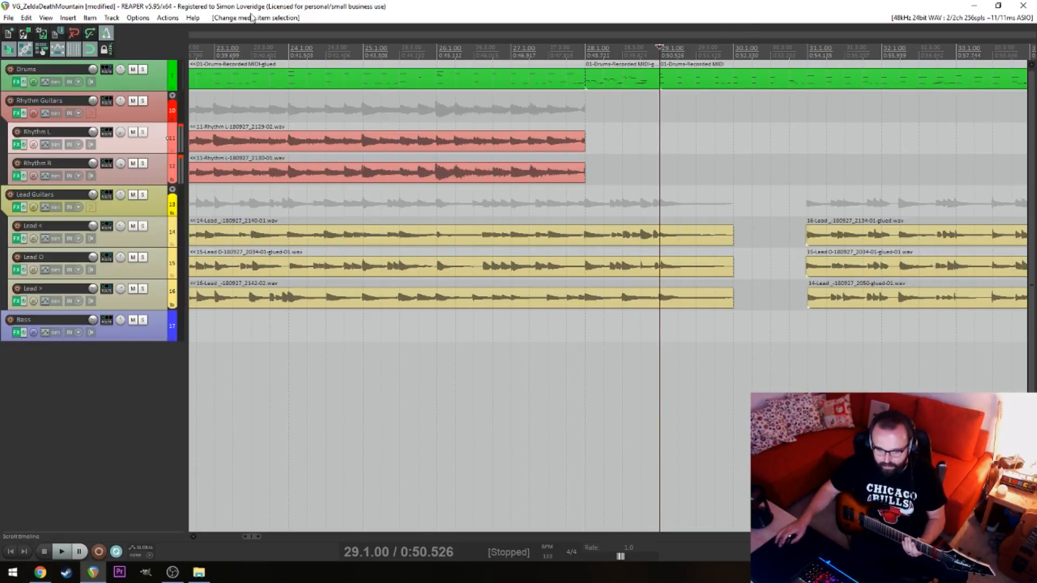
{"action": "left_click", "coordinate": [18, 132]}
{"action": "left_click", "coordinate": [17, 163]}
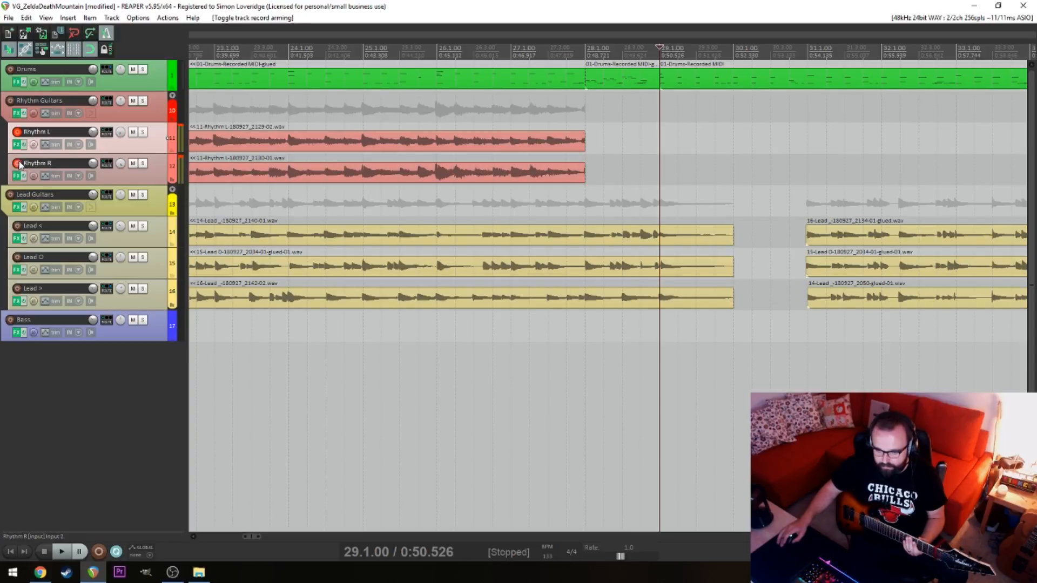
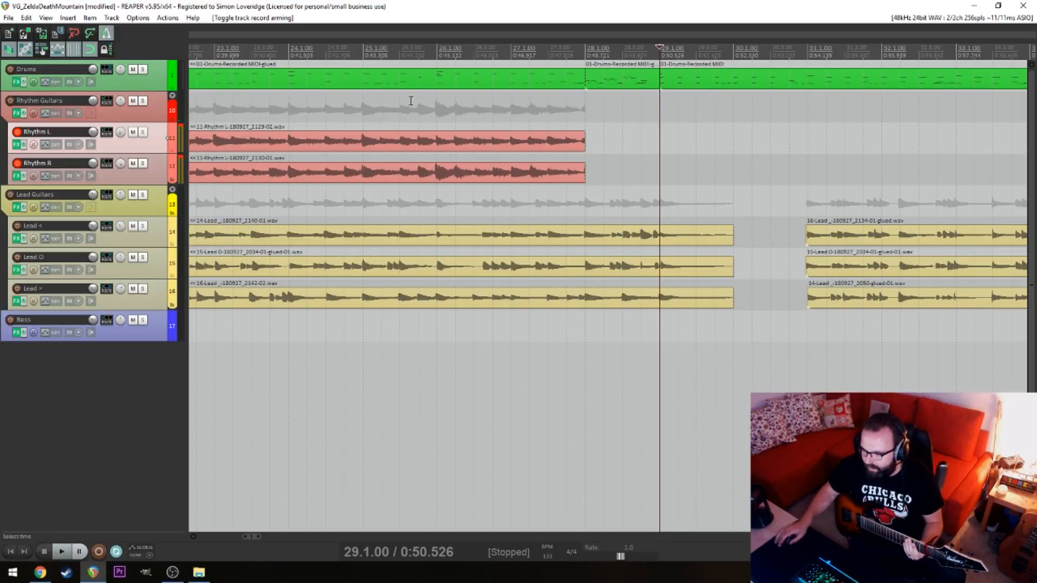
Record a new guitar take from bar 28 on both armed tracks, Rhythm L and Rhythm R
{"action": "left_click", "coordinate": [589, 117]}
{"action": "key", "text": "ctrl+r"}
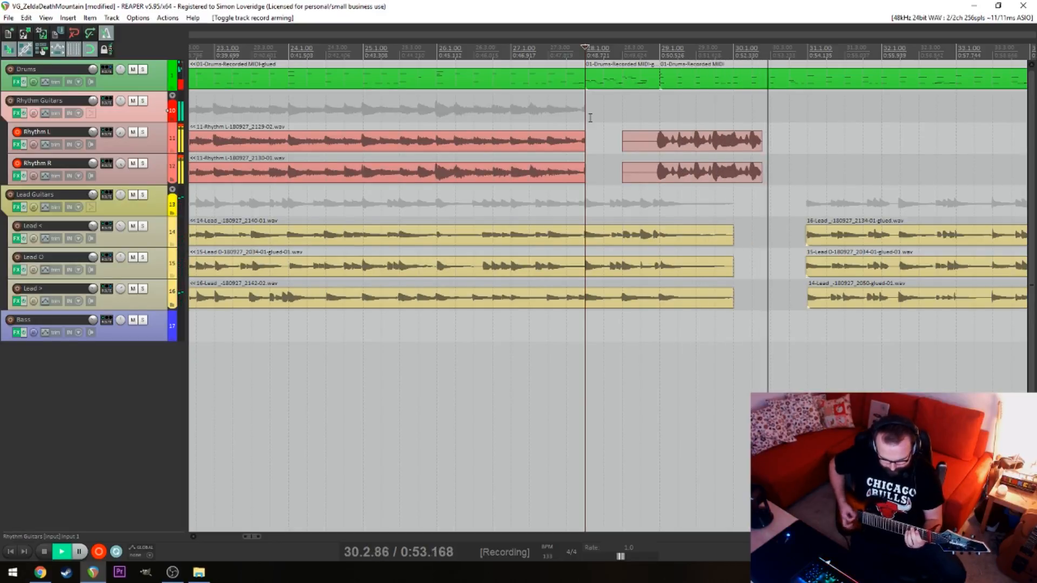
{"action": "key", "text": "space"}
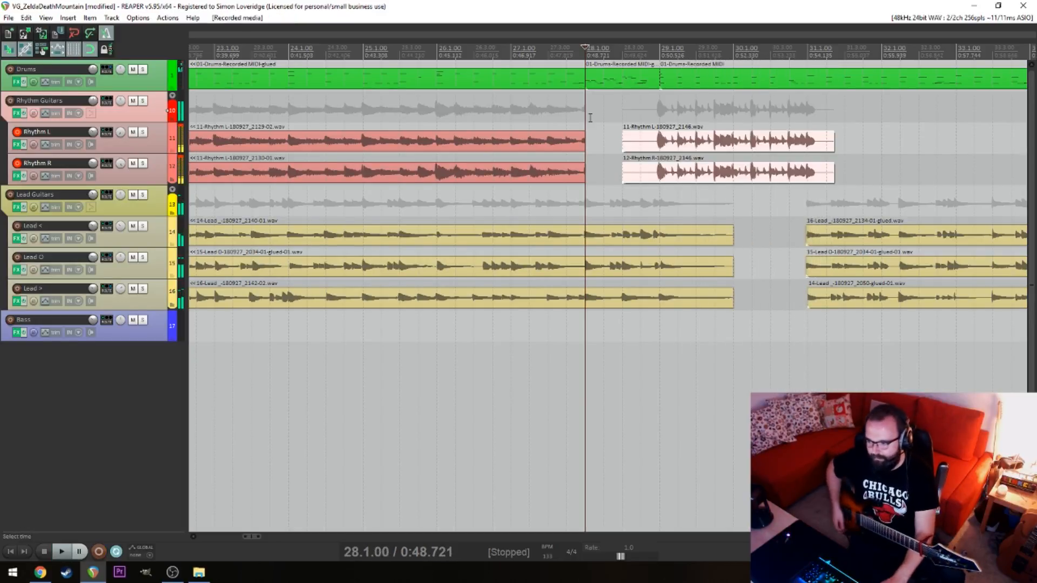
Shift the new Rhythm L take slightly later to line up with the beat and delete the new Rhythm R take
{"action": "left_click", "coordinate": [729, 146]}
{"action": "scroll", "coordinate": [724, 147], "scroll_direction": "up", "scroll_amount": 6}
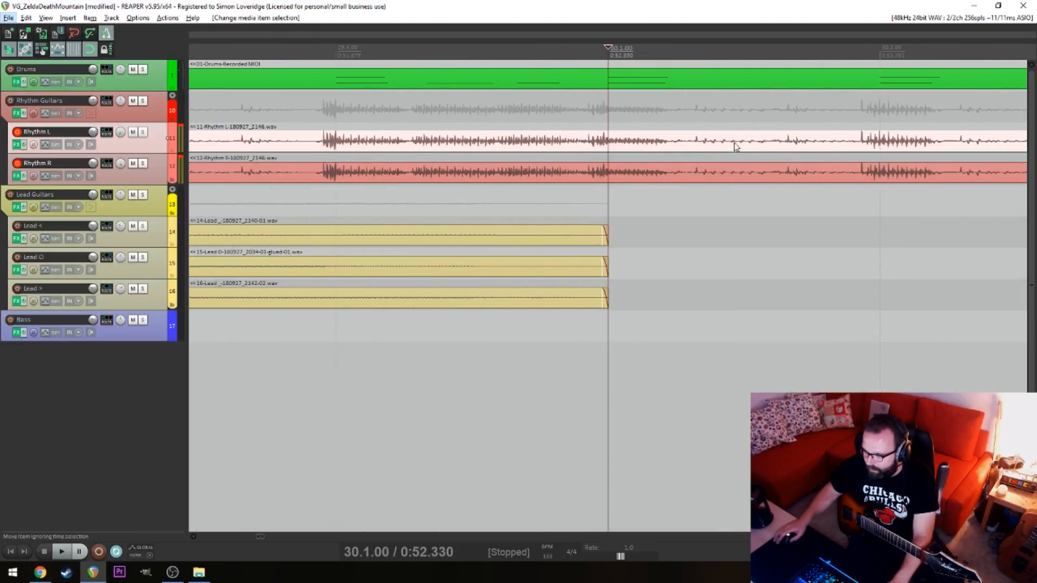
{"action": "left_click_drag", "start_coordinate": [778, 142], "coordinate": [793, 144]}
{"action": "left_click", "coordinate": [769, 174]}
{"action": "key", "text": "Delete"}
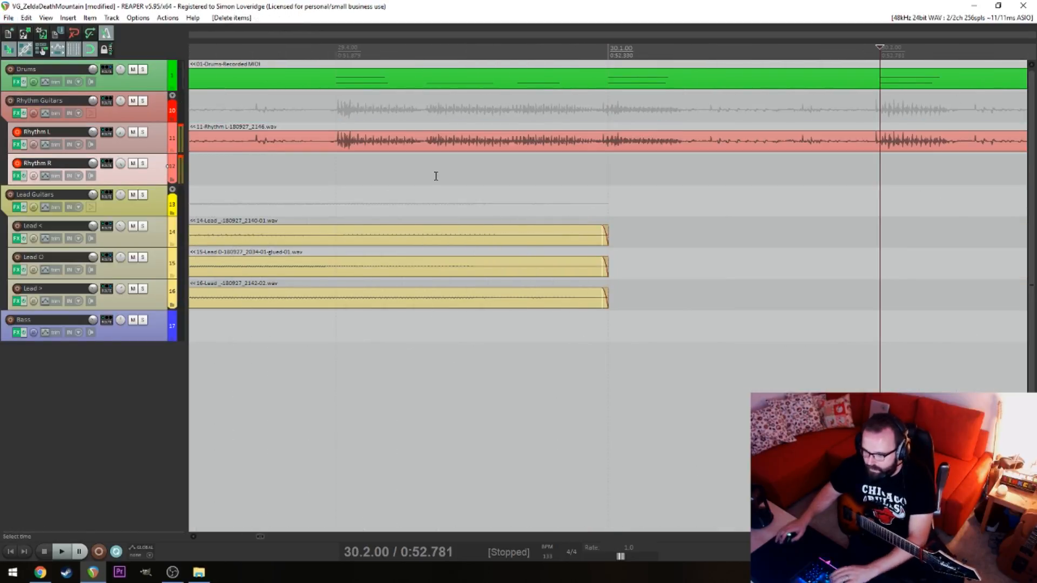
Disarm Rhythm L and record a separate take on Rhythm R from position 28.2
{"action": "left_click", "coordinate": [416, 183]}
{"action": "scroll", "coordinate": [432, 181], "scroll_direction": "down", "scroll_amount": 6}
{"action": "left_click", "coordinate": [434, 175]}
{"action": "left_click", "coordinate": [374, 178]}
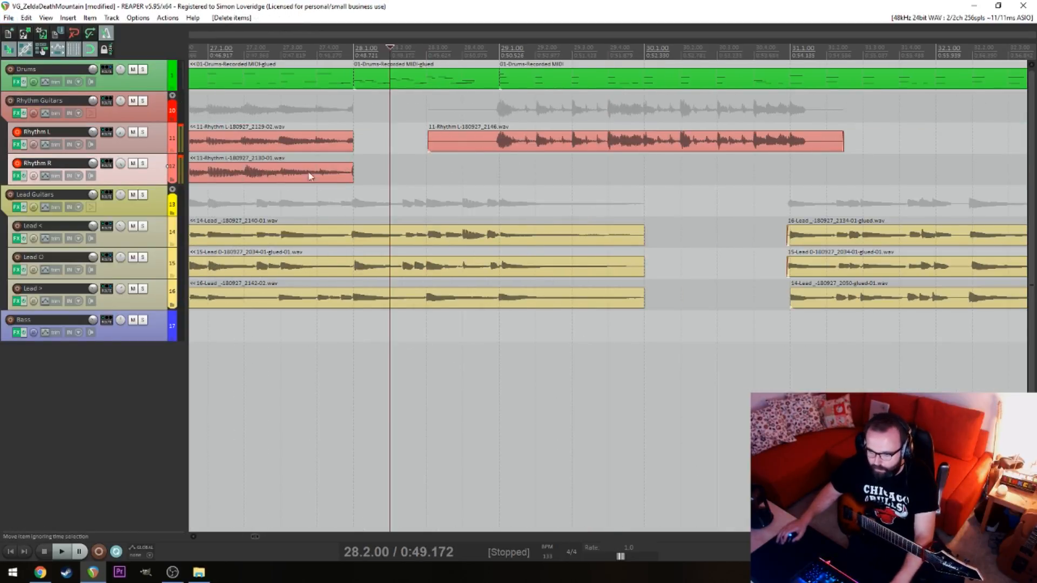
{"action": "left_click", "coordinate": [16, 133]}
{"action": "key", "text": "ctrl+r"}
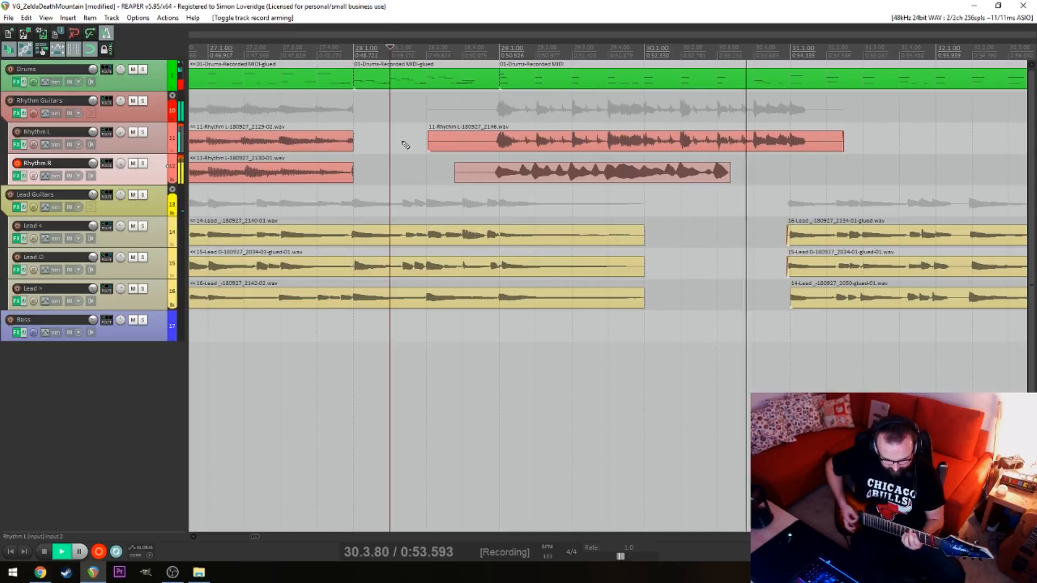
{"action": "key", "text": "space"}
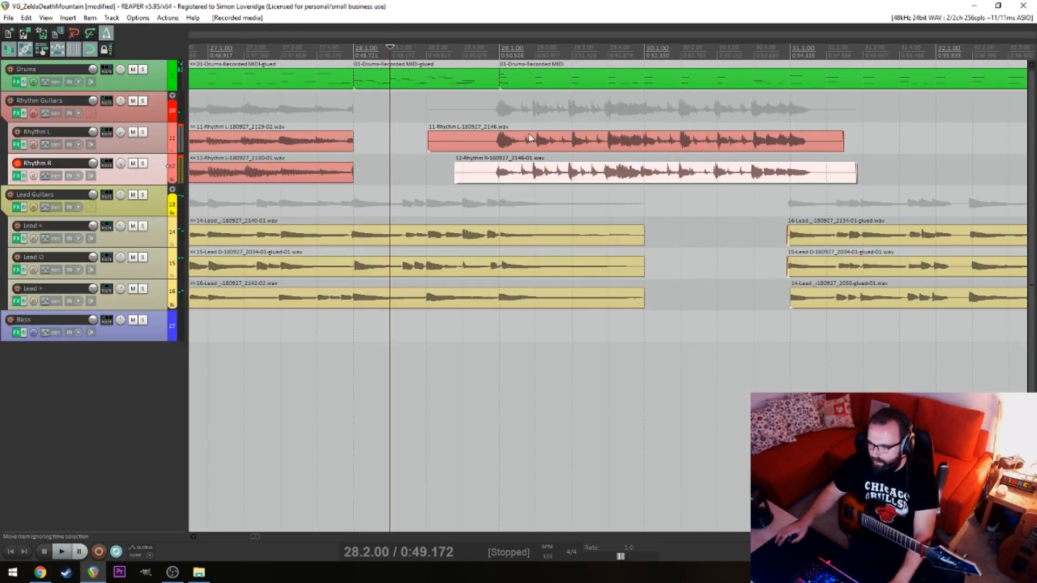
Nudge the new Rhythm R take slightly later so its attacks line up with the beat
{"action": "left_click", "coordinate": [682, 218]}
{"action": "scroll", "coordinate": [669, 189], "scroll_direction": "up", "scroll_amount": 5}
{"action": "left_click_drag", "start_coordinate": [700, 171], "coordinate": [708, 170]}
{"action": "scroll", "coordinate": [709, 170], "scroll_direction": "down", "scroll_amount": 6}
{"action": "key", "text": "alt"}
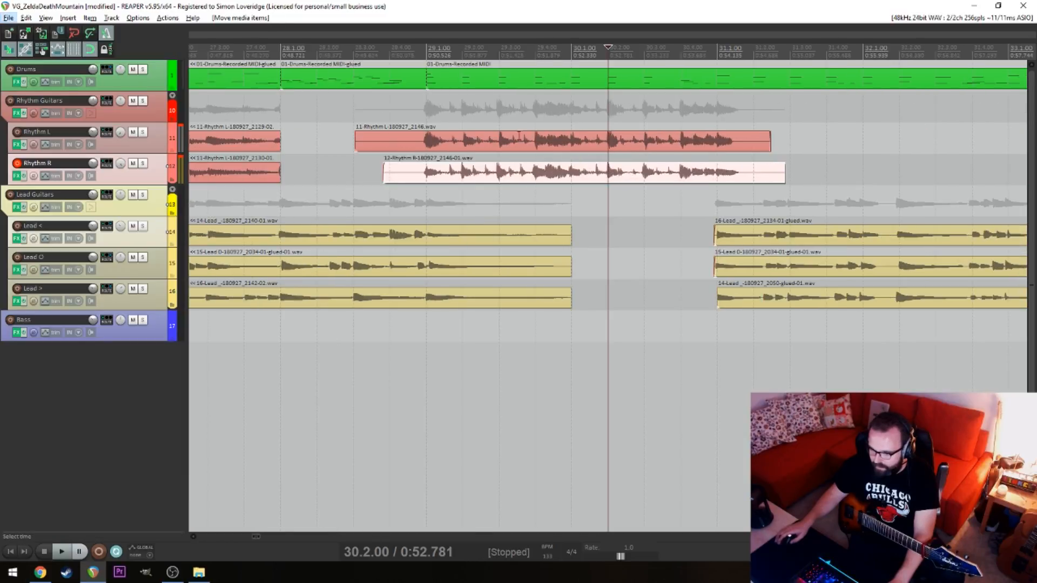
Open the Drums MIDI item starting at bar 29 for note editing
{"action": "double_click", "coordinate": [416, 89]}
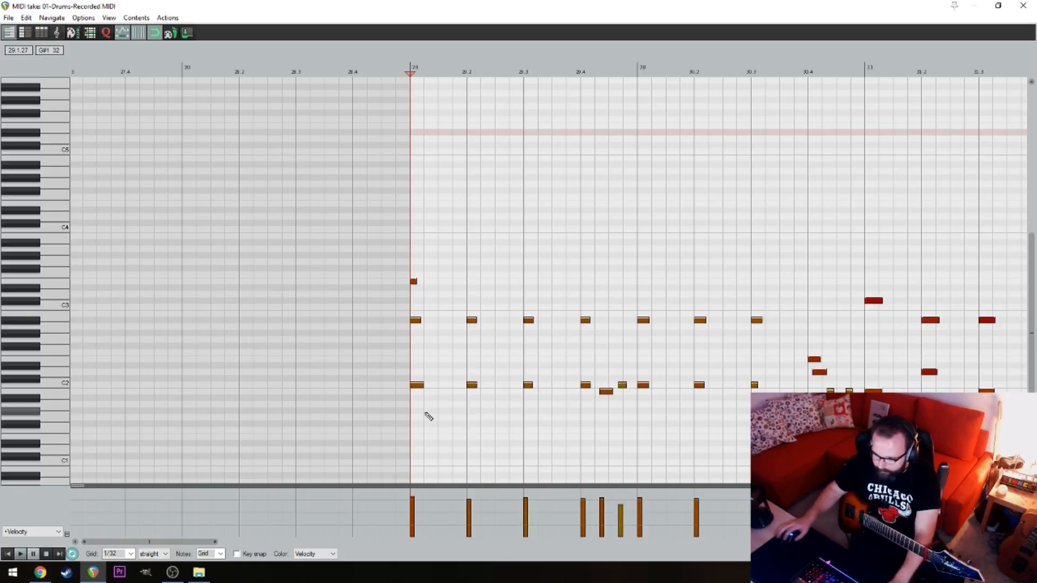
{"action": "key", "text": "space"}
{"action": "scroll", "coordinate": [440, 405], "scroll_direction": "up", "scroll_amount": 2}
{"action": "left_click", "coordinate": [515, 391]}
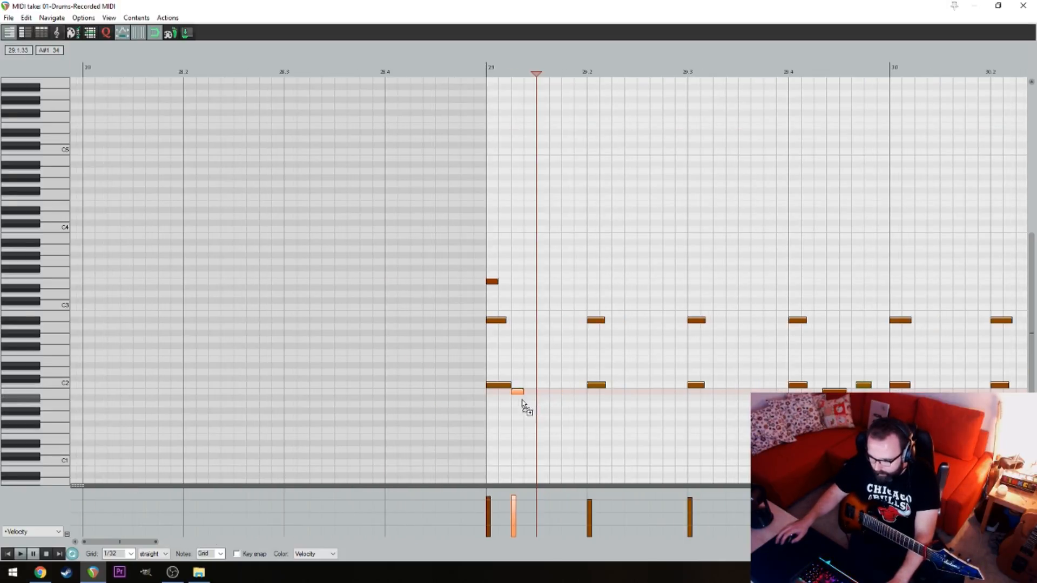
{"action": "left_click", "coordinate": [541, 399]}
{"action": "key", "text": "ctrl+z"}
{"action": "key", "text": "ctrl+z"}
{"action": "left_click", "coordinate": [530, 399]}
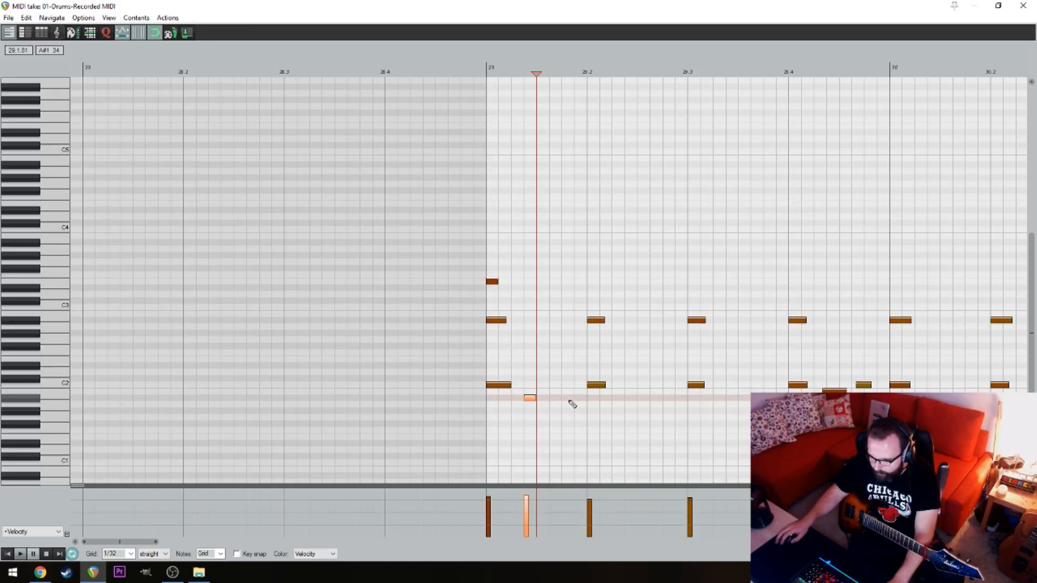
{"action": "scroll", "coordinate": [537, 406], "scroll_direction": "up", "scroll_amount": 3}
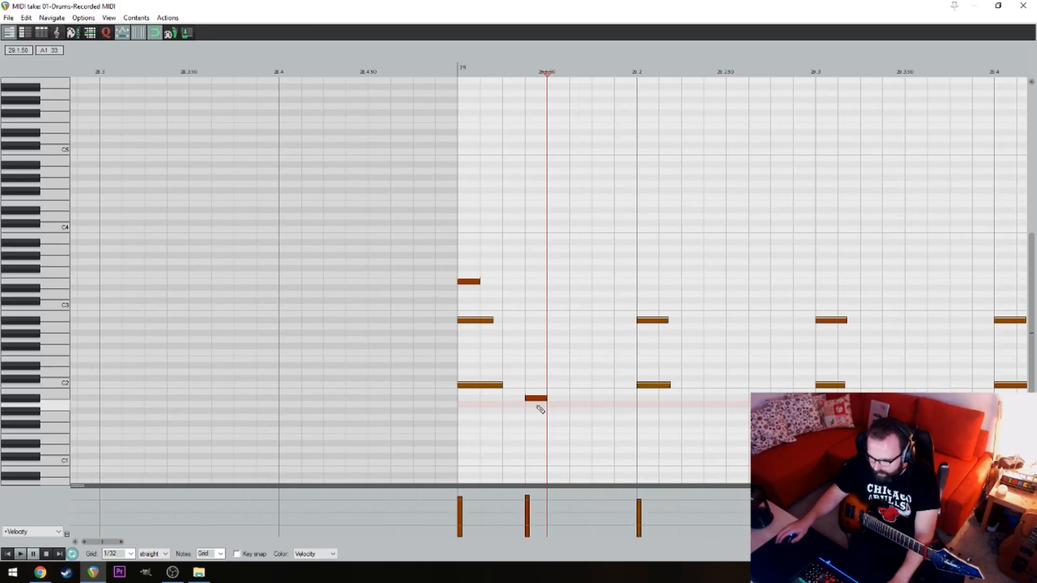
{"action": "scroll", "coordinate": [538, 406], "scroll_direction": "down", "scroll_amount": 1}
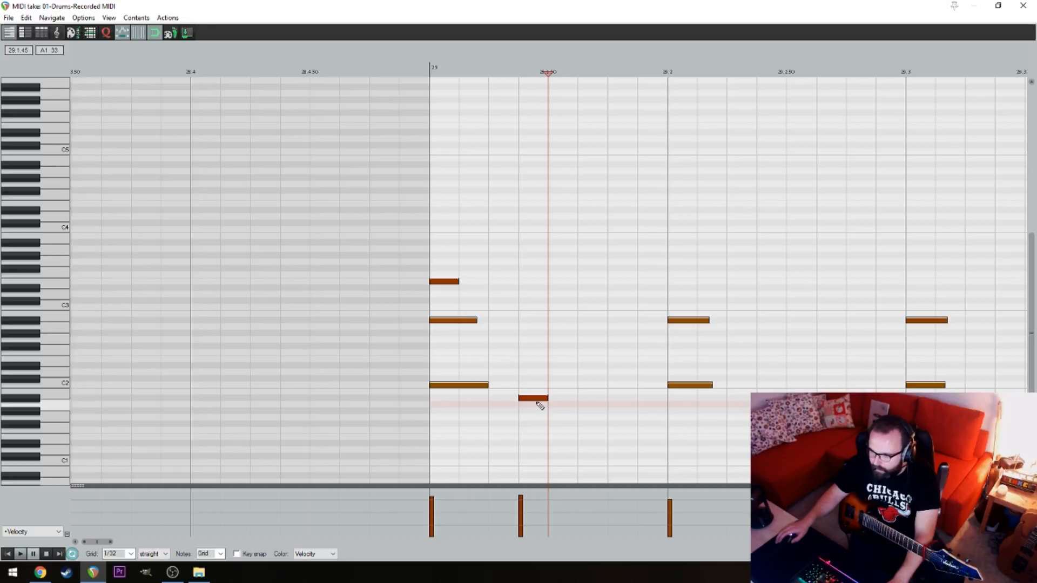
{"action": "left_click", "coordinate": [532, 398]}
{"action": "key", "text": "Delete"}
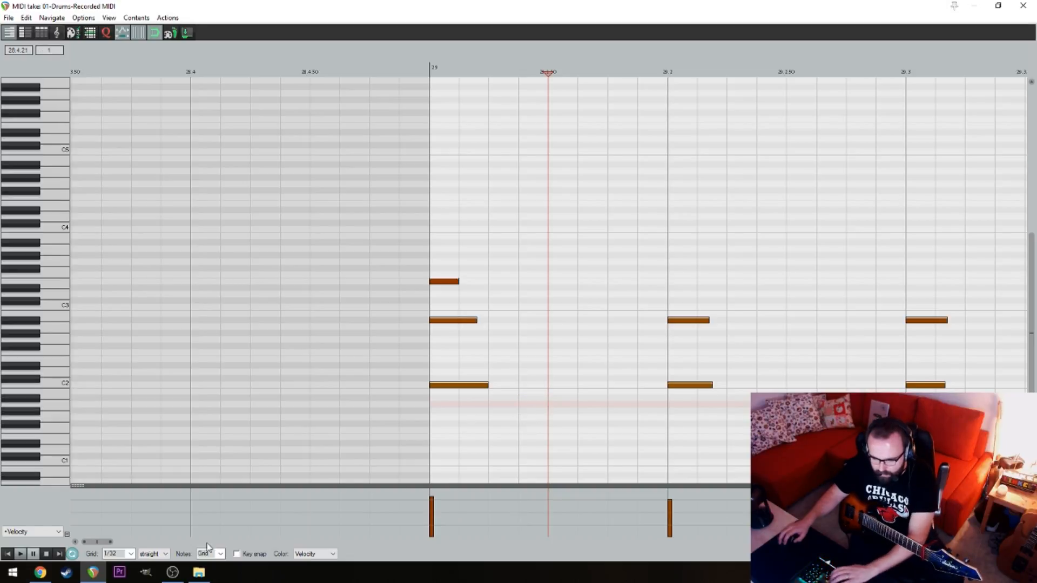
Set the note grid to 1/16 triplet
{"action": "left_click", "coordinate": [161, 555]}
{"action": "left_click", "coordinate": [152, 530]}
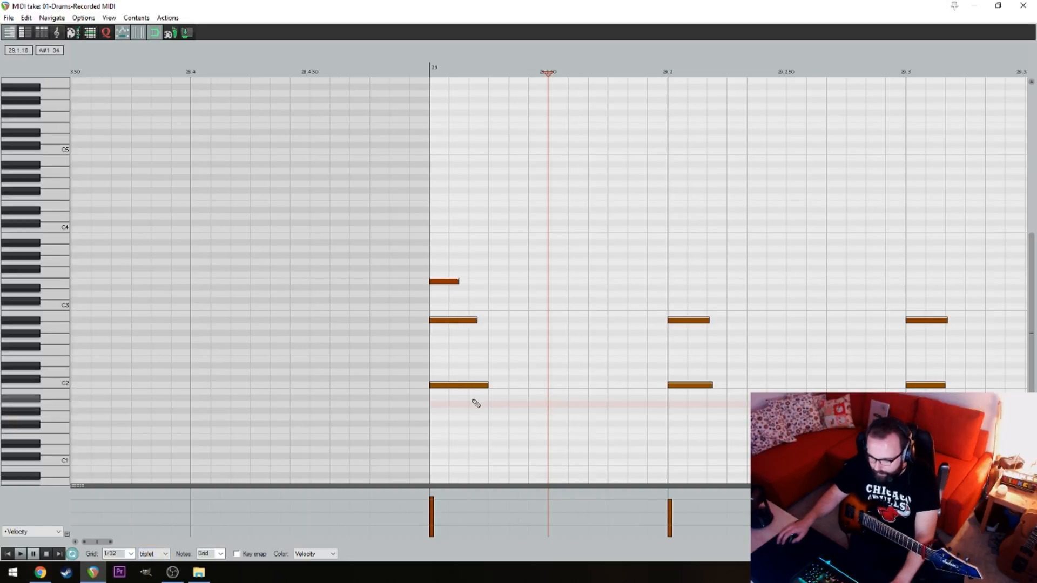
{"action": "left_click", "coordinate": [116, 555]}
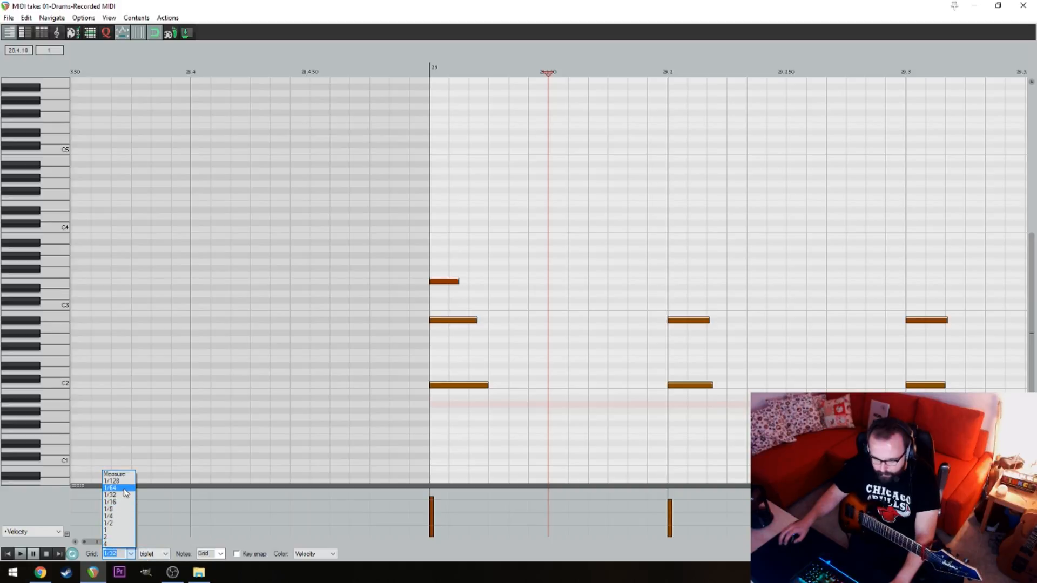
{"action": "left_click", "coordinate": [116, 494]}
{"action": "left_click", "coordinate": [113, 554]}
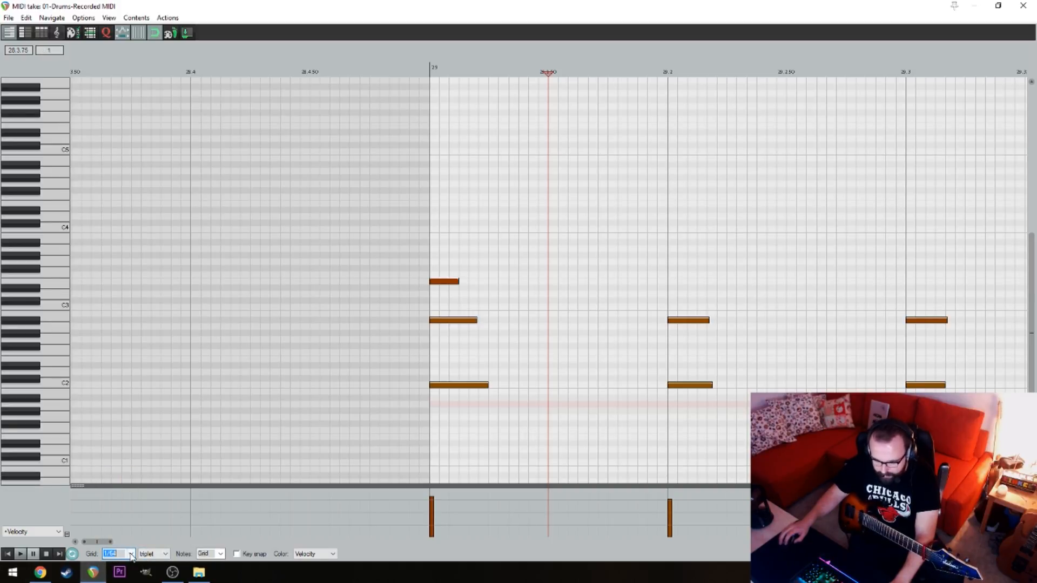
{"action": "left_click", "coordinate": [132, 554]}
{"action": "left_click", "coordinate": [116, 508]}
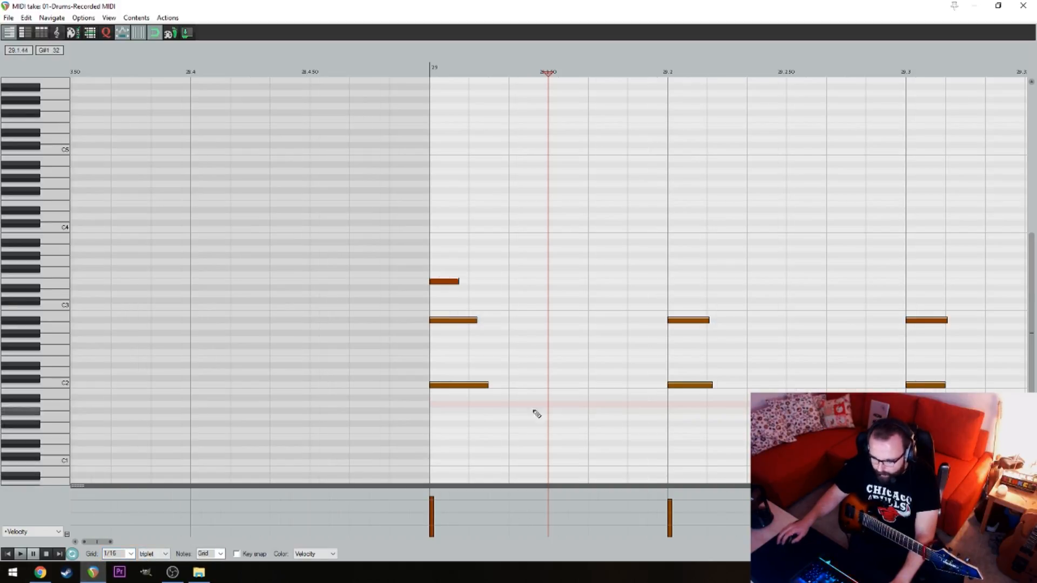
In bar 29, raise the C2 notes on beats 1 and 2 to D2 and add two triplet-spaced C2 notes between them
{"action": "left_click", "coordinate": [510, 385]}
{"action": "left_click_drag", "start_coordinate": [454, 386], "coordinate": [455, 372]}
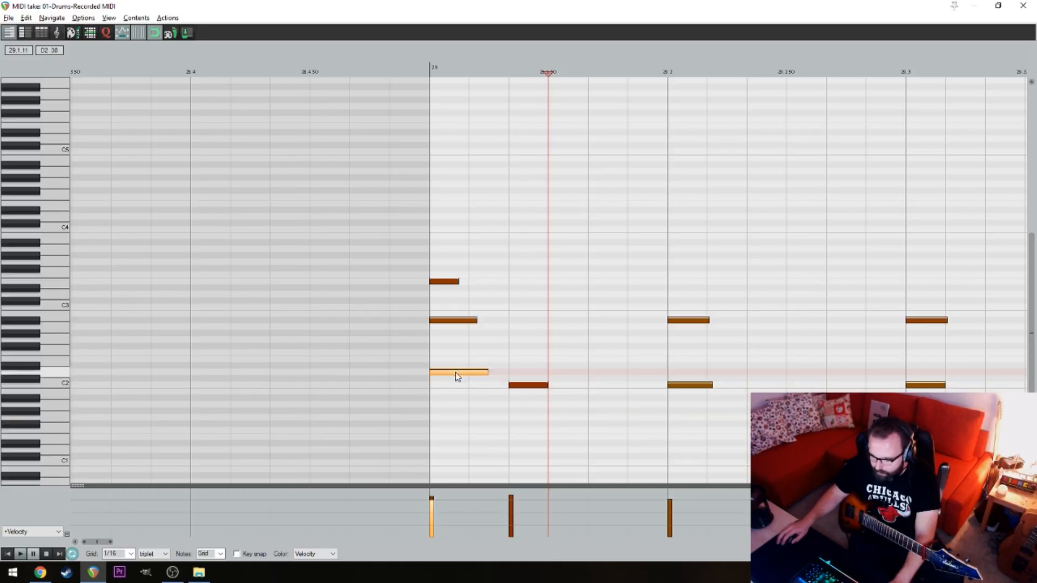
{"action": "left_click", "coordinate": [614, 393]}
{"action": "key", "text": "ctrl+z"}
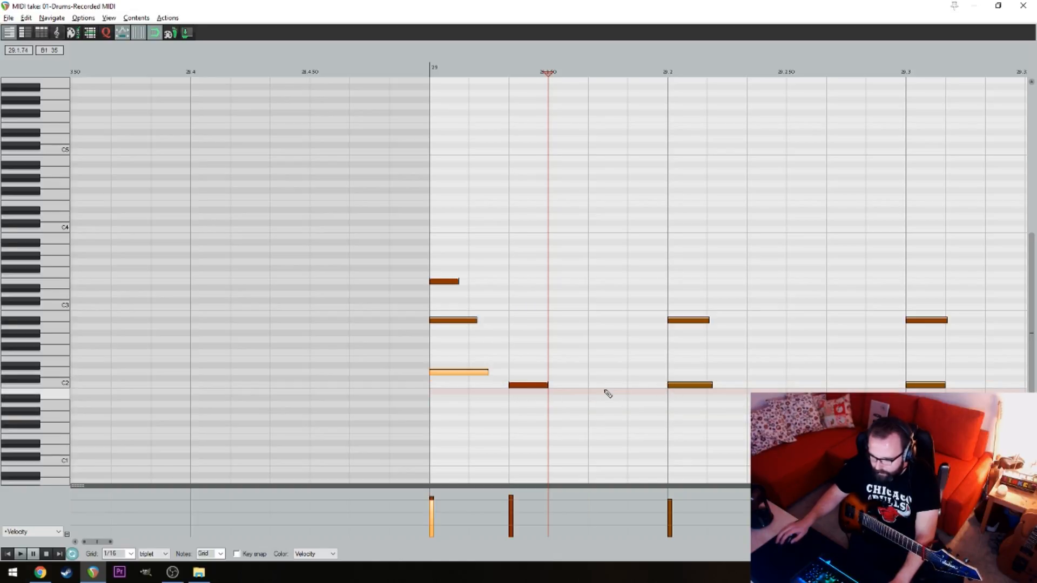
{"action": "left_click", "coordinate": [607, 386]}
{"action": "left_click_drag", "start_coordinate": [690, 387], "coordinate": [692, 372]}
{"action": "left_click", "coordinate": [640, 360]}
{"action": "scroll", "coordinate": [640, 361], "scroll_direction": "down", "scroll_amount": 3}
Continue the triplet pattern with two C2 notes after beat 2, D2 instead of C2 on beat 3, and a C2 following it
{"action": "left_click", "coordinate": [618, 386]}
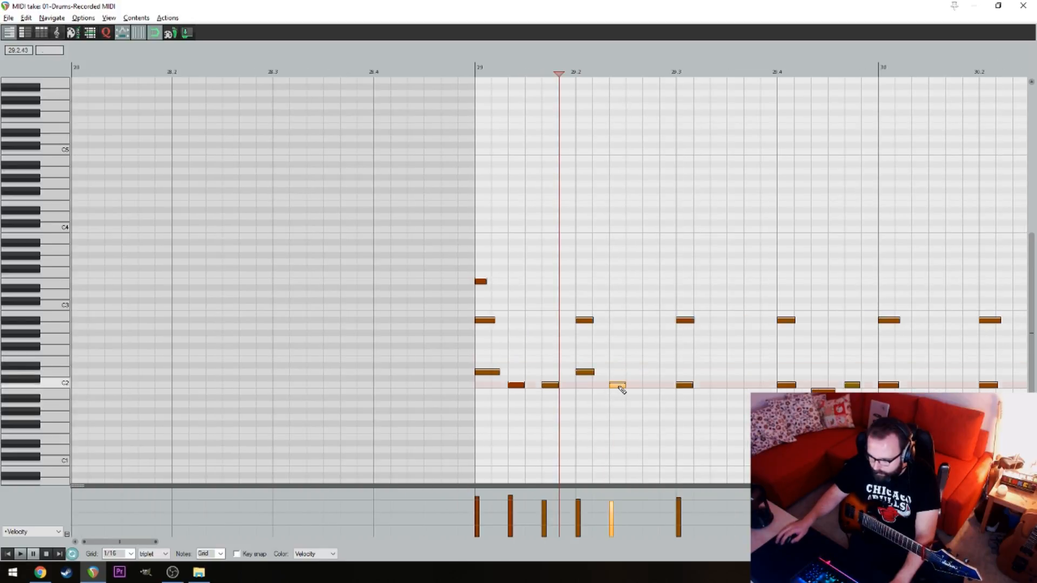
{"action": "left_click", "coordinate": [656, 385]}
{"action": "left_click_drag", "start_coordinate": [686, 386], "coordinate": [686, 373]}
{"action": "left_click", "coordinate": [718, 385]}
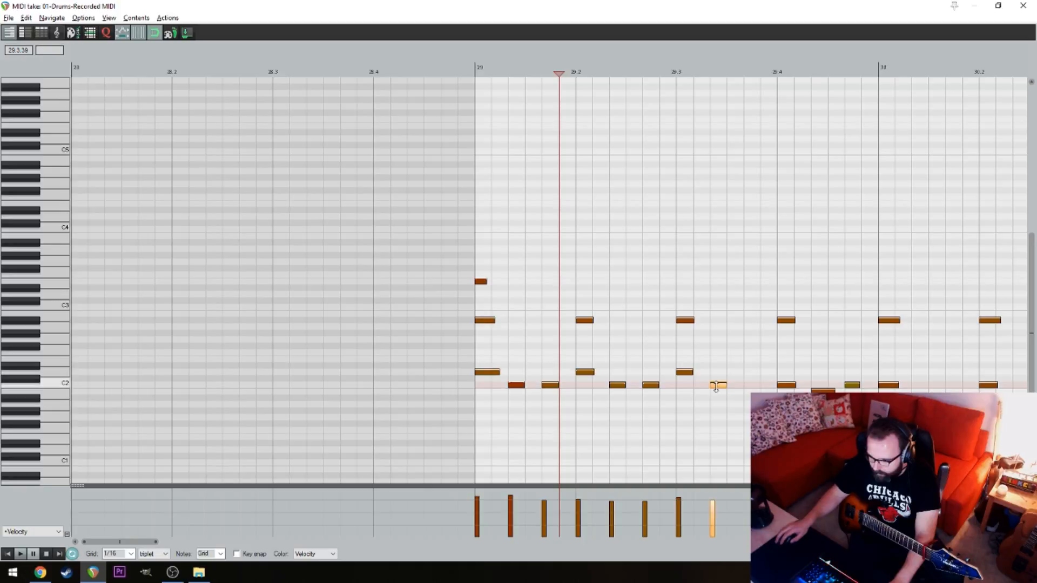
{"action": "left_click", "coordinate": [736, 385]}
{"action": "left_click", "coordinate": [753, 385]}
{"action": "key", "text": "ctrl+z"}
{"action": "left_click", "coordinate": [754, 387]}
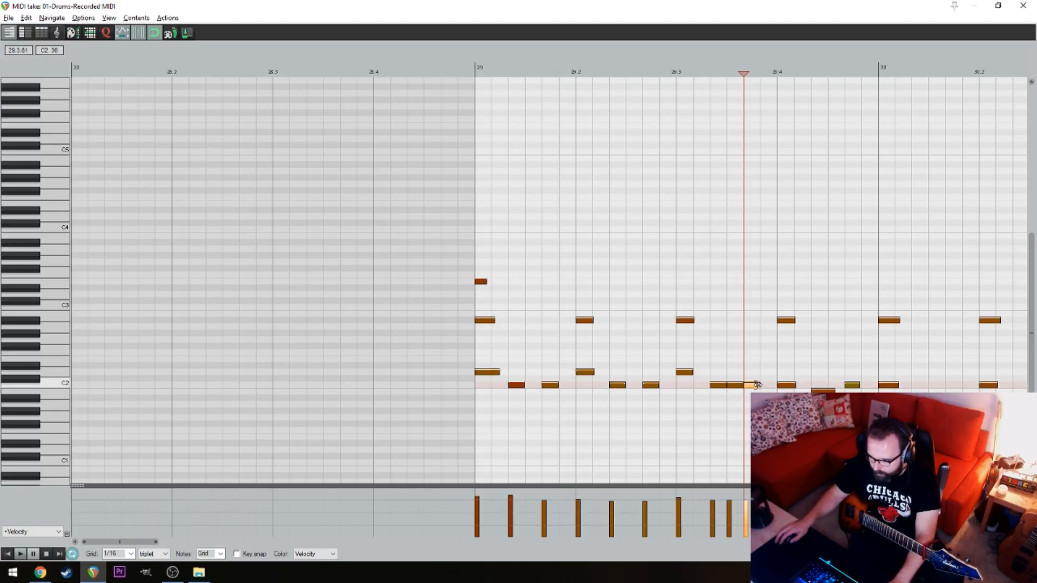
{"action": "key", "text": "ctrl+z"}
{"action": "left_click", "coordinate": [755, 387]}
{"action": "key", "text": "ctrl+z"}
{"action": "key", "text": "ctrl+z"}
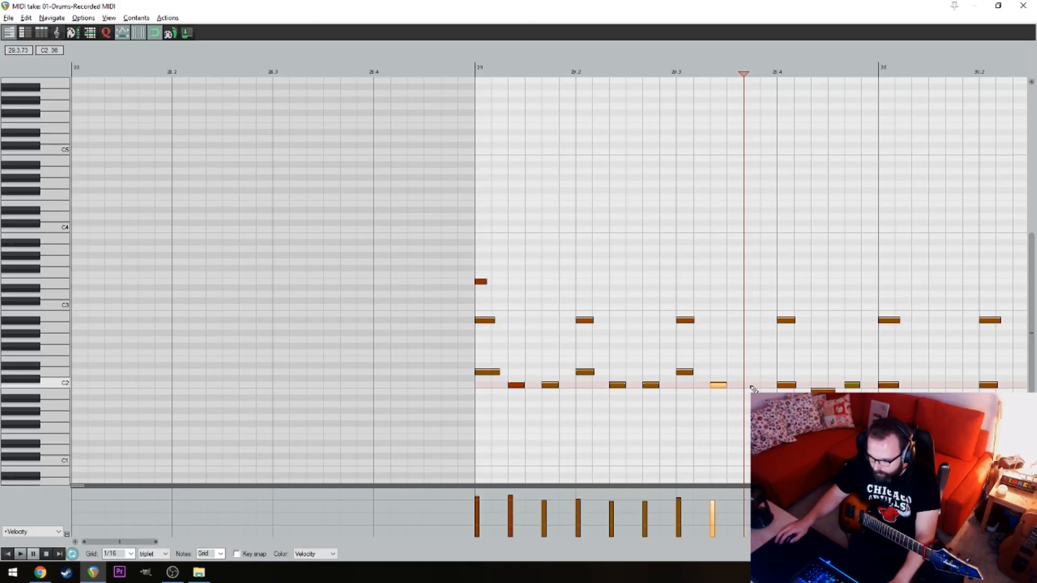
End beat 3 of bar 29 with two adjacent C2 notes and replace beat 4's lower notes with three triplet-spaced D2 notes
{"action": "left_click", "coordinate": [753, 386]}
{"action": "left_click", "coordinate": [770, 387]}
{"action": "left_click_drag", "start_coordinate": [787, 387], "coordinate": [867, 380]}
{"action": "left_click", "coordinate": [818, 372]}
{"action": "left_click", "coordinate": [853, 373]}
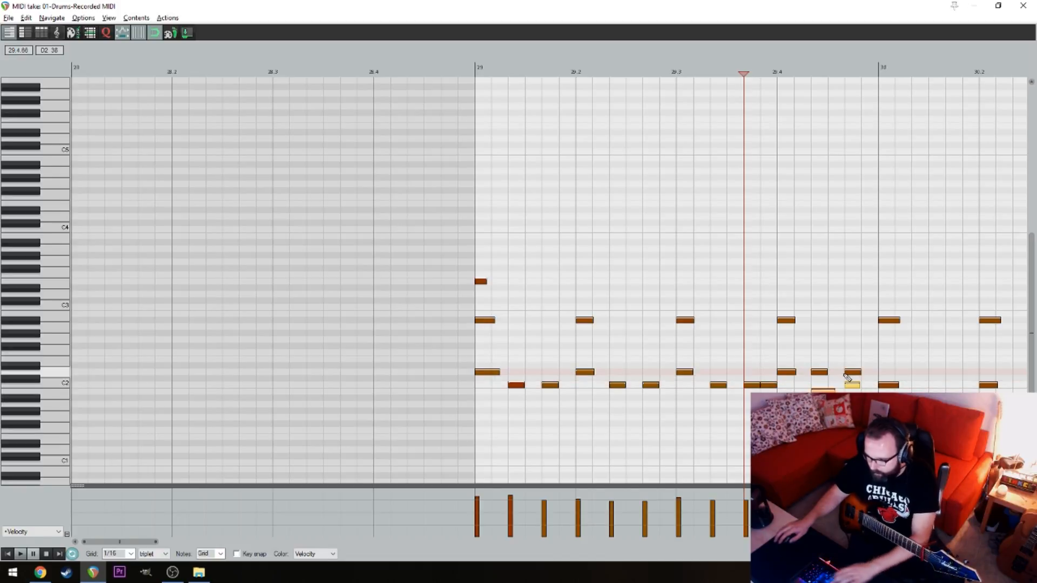
{"action": "key", "text": "Delete"}
Move bar 29's A#2 note on beat 4 to E3 and its first A#2 to D#3 on beat 1's second triplet
{"action": "left_click", "coordinate": [782, 323]}
{"action": "left_click_drag", "start_coordinate": [783, 326], "coordinate": [786, 286]}
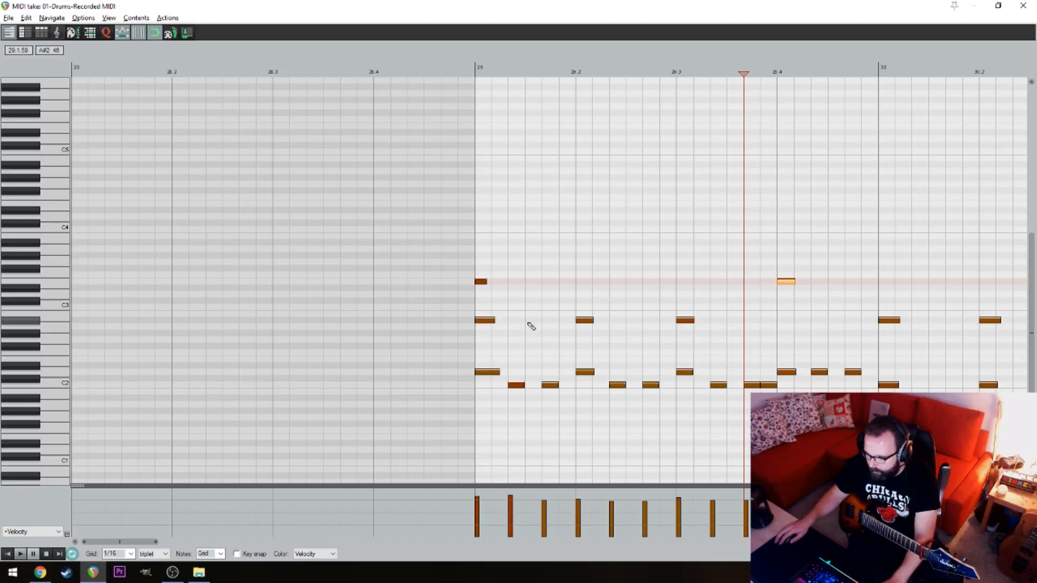
{"action": "left_click_drag", "start_coordinate": [513, 322], "coordinate": [687, 324]}
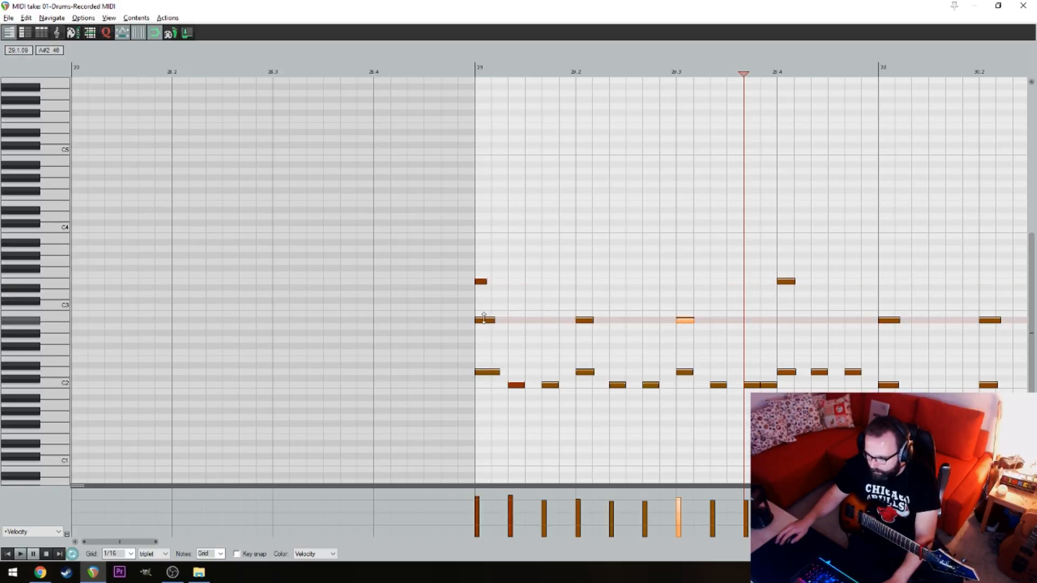
{"action": "left_click_drag", "start_coordinate": [489, 323], "coordinate": [551, 288]}
Add triplet-spaced D#3 notes from the last triplet of beat 1 through the end of beat 2 in bar 29
{"action": "key", "text": "space"}
{"action": "left_click", "coordinate": [553, 289]}
{"action": "key", "text": "space"}
{"action": "left_click", "coordinate": [584, 288]}
{"action": "left_click", "coordinate": [617, 289]}
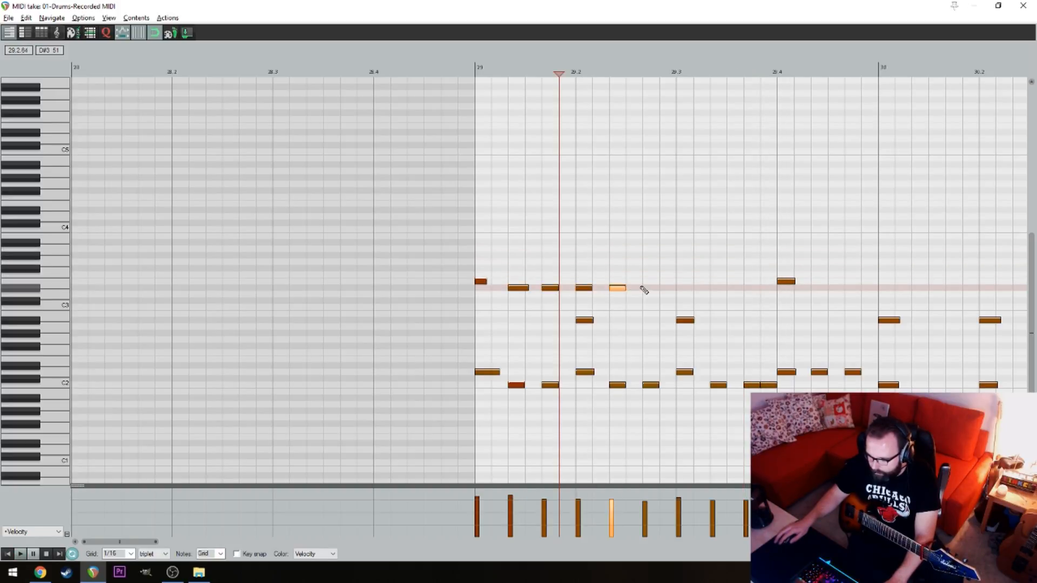
{"action": "left_click_drag", "start_coordinate": [619, 289], "coordinate": [636, 289]}
{"action": "key", "text": "ctrl+z"}
{"action": "left_click", "coordinate": [618, 289]}
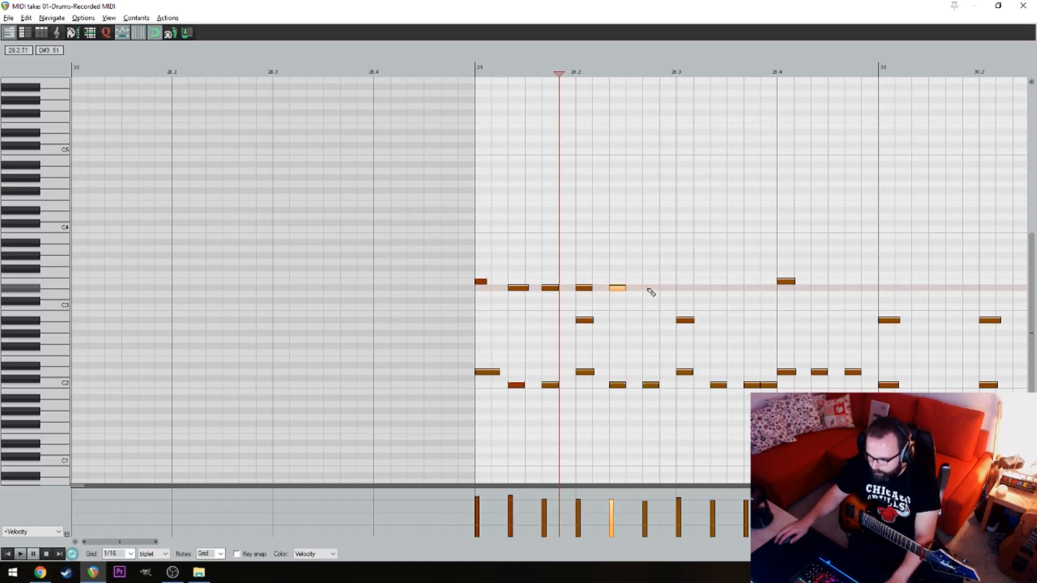
{"action": "left_click", "coordinate": [649, 289]}
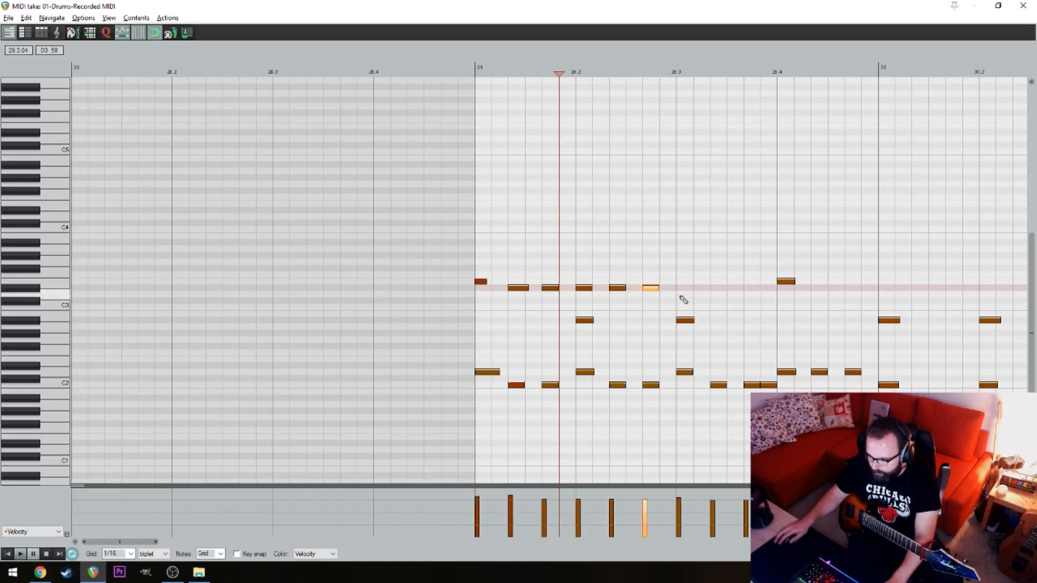
Replace the A#2 note on beat 3 of bar 29 with C#3 and add two D#3 notes on the following triplets
{"action": "left_click", "coordinate": [683, 301]}
{"action": "left_click", "coordinate": [718, 288]}
{"action": "left_click", "coordinate": [752, 288]}
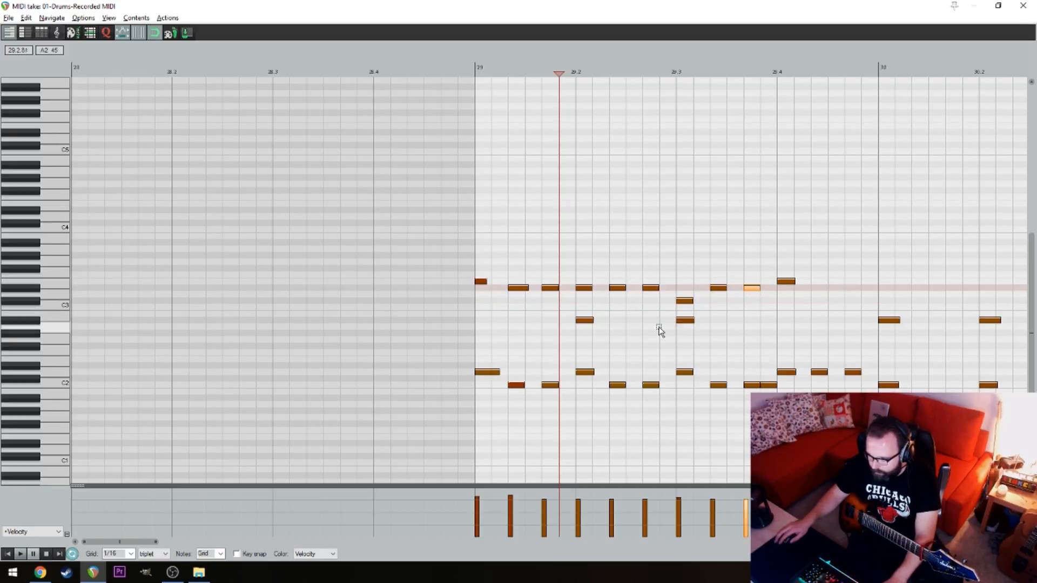
{"action": "left_click", "coordinate": [685, 320]}
{"action": "key", "text": "Delete"}
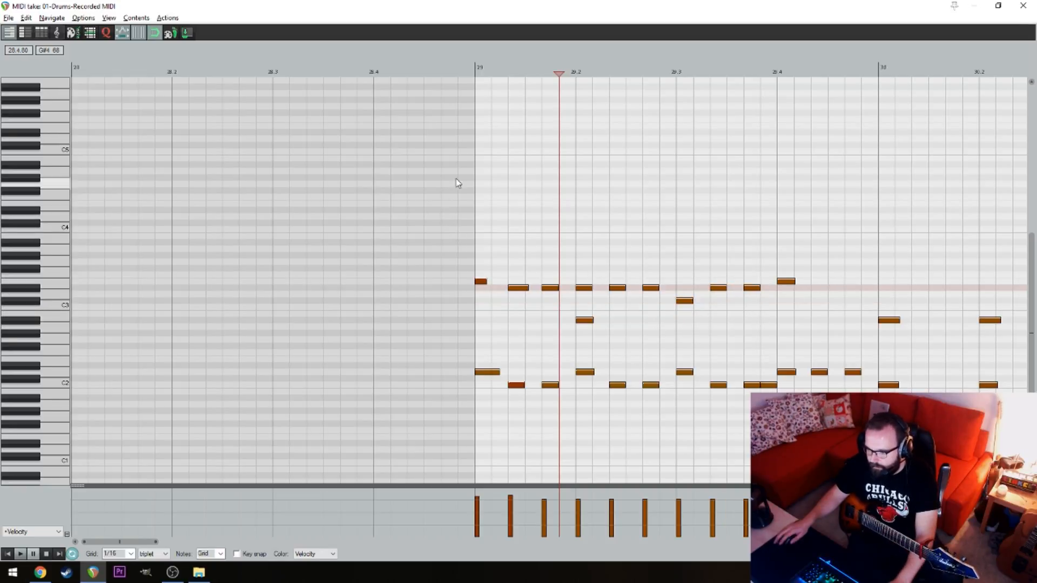
Play the drum pattern from bar 29 and delete the remaining A#2 note on beat 2
{"action": "left_click", "coordinate": [473, 72]}
{"action": "key", "text": "space"}
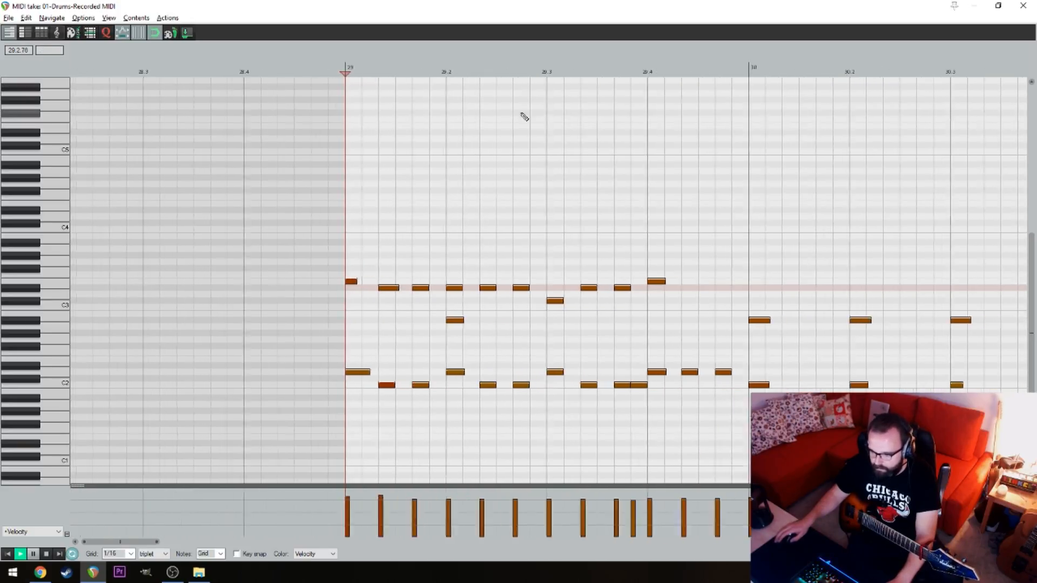
{"action": "key", "text": "space"}
{"action": "left_click", "coordinate": [452, 320]}
{"action": "key", "text": "Delete"}
Audition the pattern, move beat 2's D#3 to C#3 and beat 3's C#3 to A3, and place the playhead just before bar 29
{"action": "key", "text": "space"}
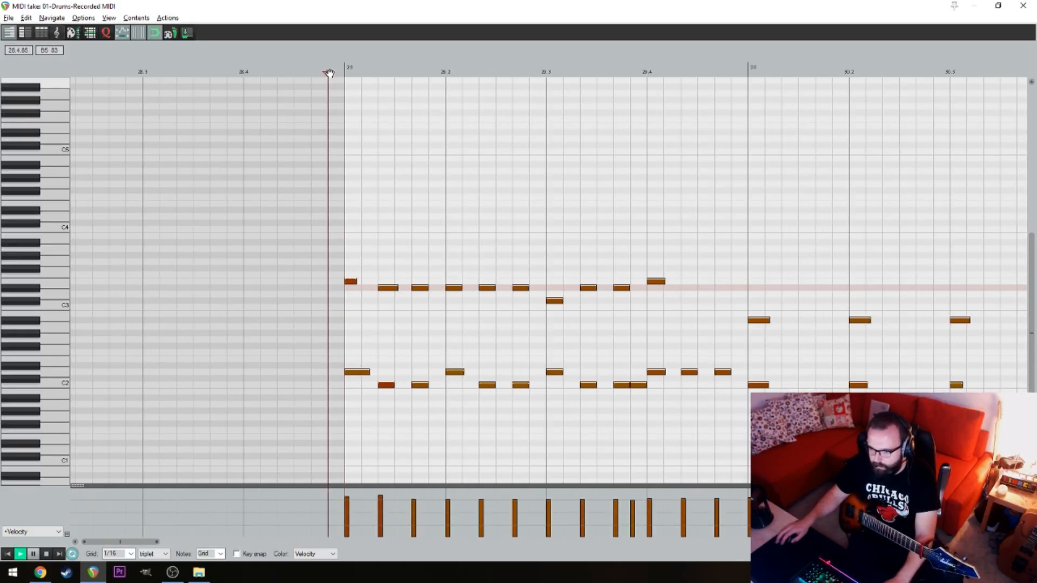
{"action": "key", "text": "space"}
{"action": "left_click_drag", "start_coordinate": [275, 275], "coordinate": [277, 289]}
{"action": "left_click_drag", "start_coordinate": [375, 288], "coordinate": [376, 238]}
{"action": "left_click", "coordinate": [139, 68]}
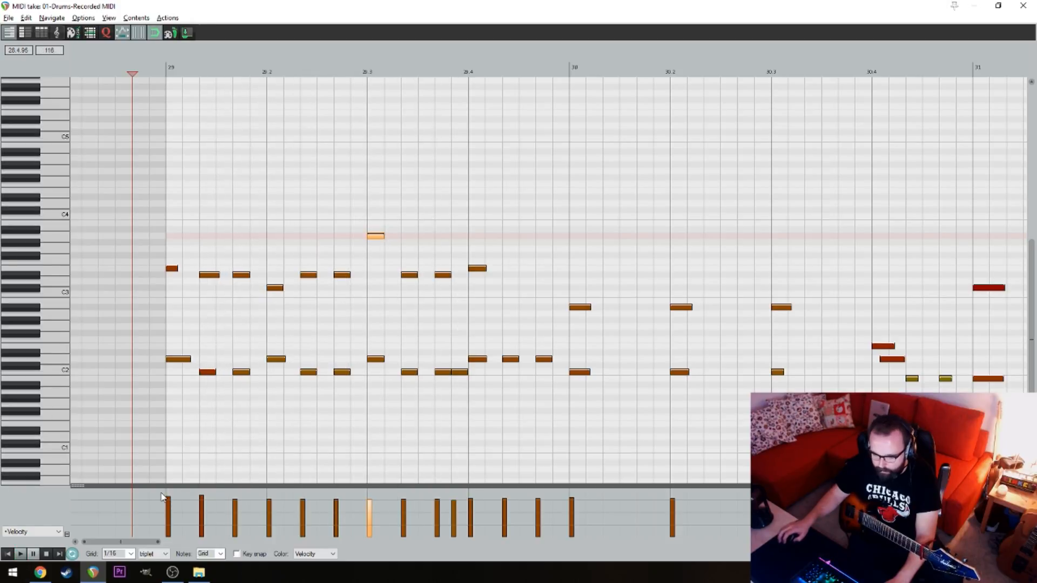
Raise the velocities of bar 29's on-beat notes to 127 on beats 1 and 2 and 123 on beats 3 and 4, then audition
{"action": "left_click", "coordinate": [181, 487]}
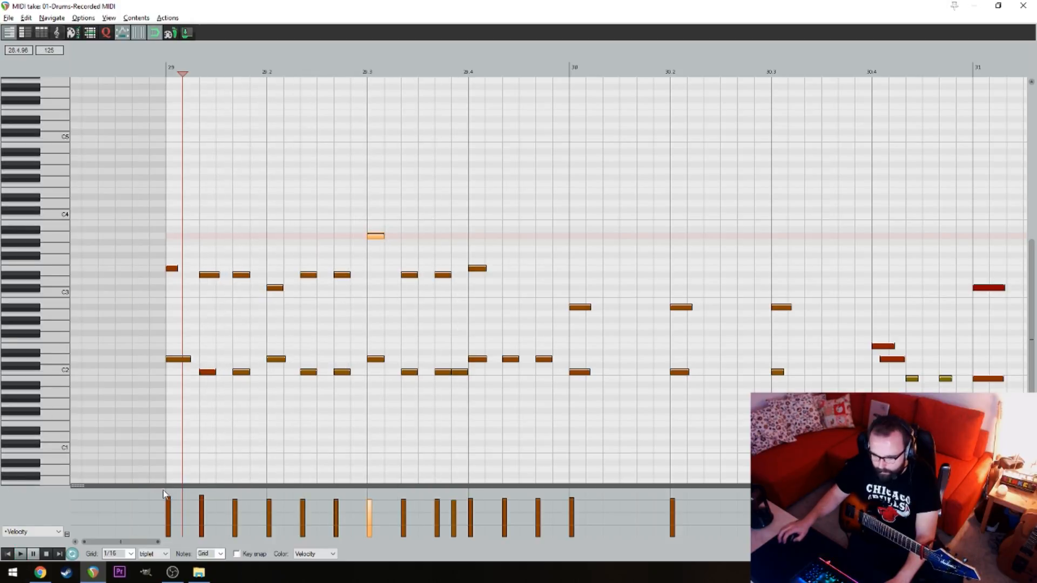
{"action": "left_click", "coordinate": [173, 472]}
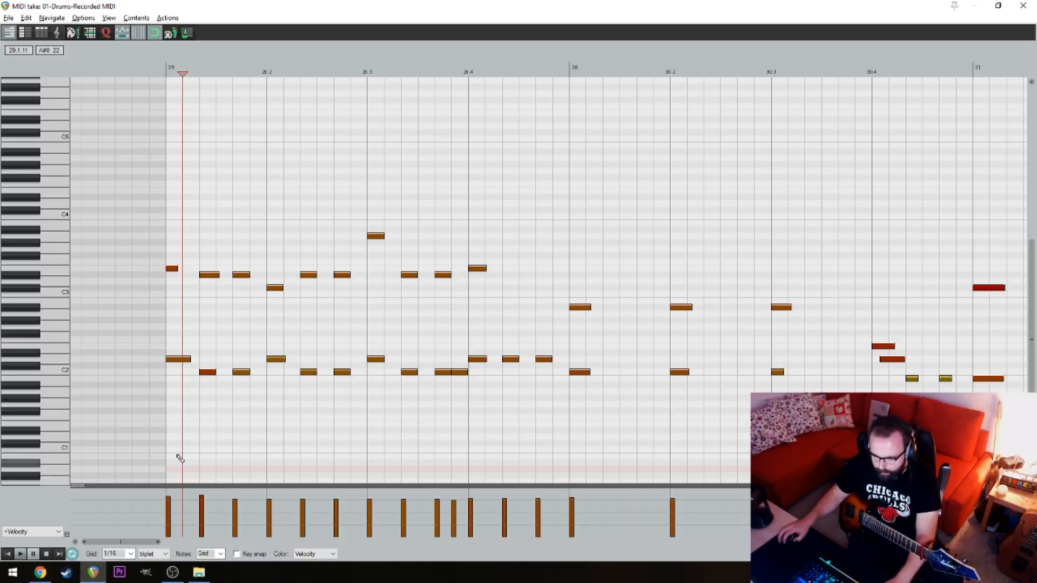
{"action": "left_click", "coordinate": [171, 490]}
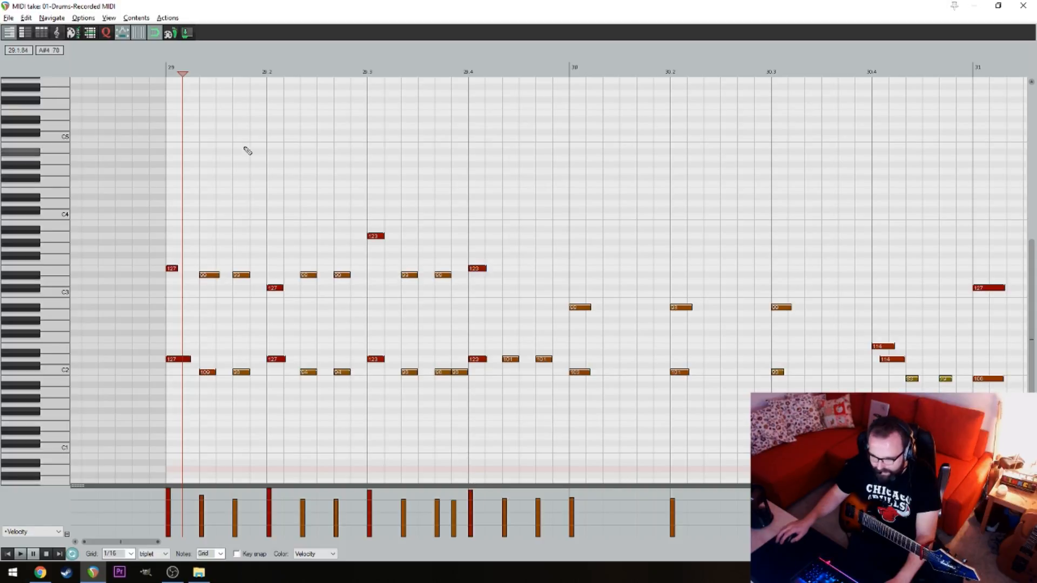
{"action": "left_click", "coordinate": [132, 69]}
{"action": "key", "text": "space"}
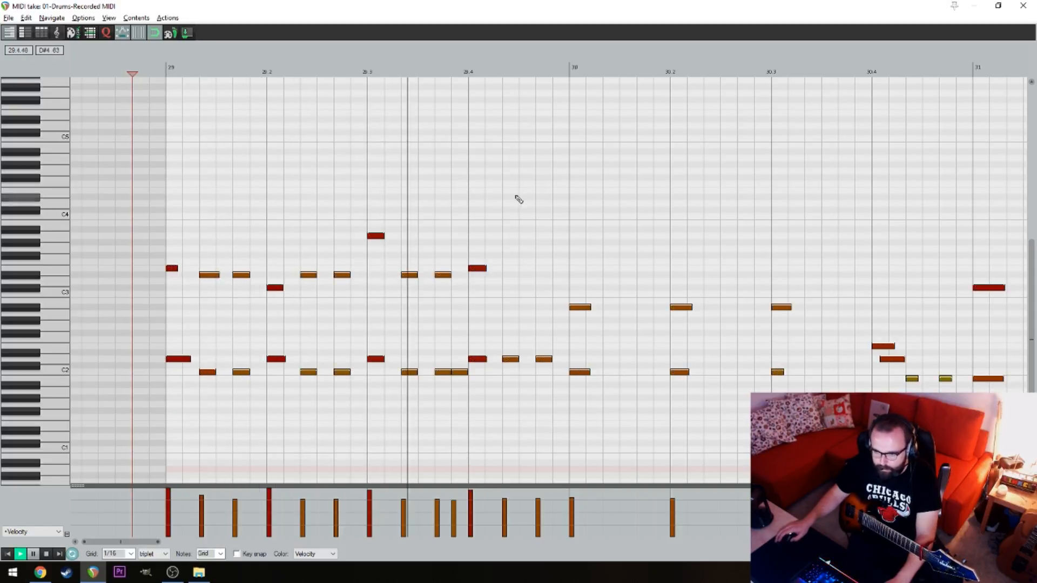
{"action": "key", "text": "space"}
Raise the velocities of the last two D2 notes in bar 29 to about 115 and 119, then play that passage
{"action": "left_click", "coordinate": [501, 494]}
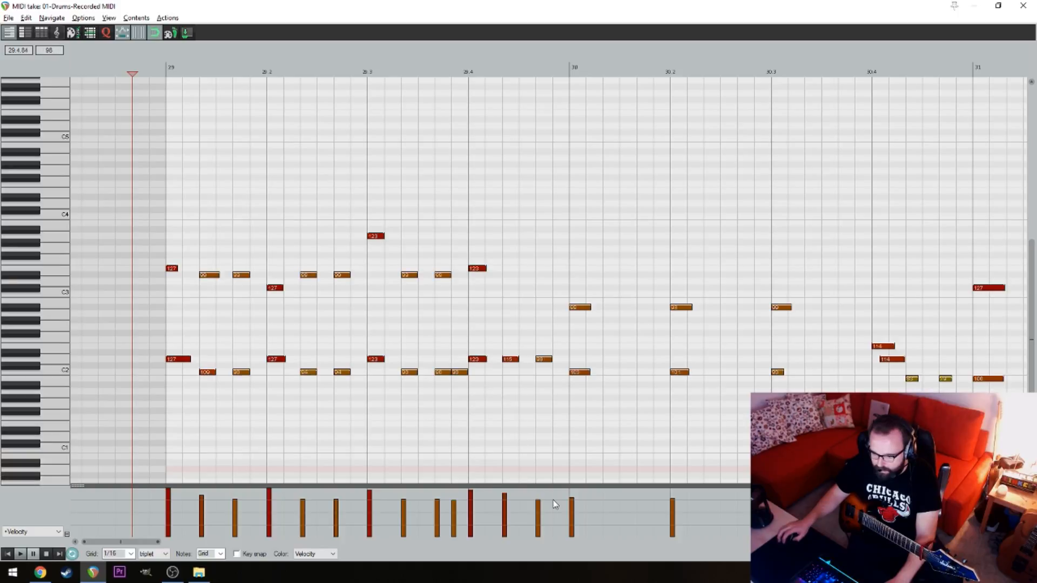
{"action": "left_click", "coordinate": [440, 428]}
{"action": "key", "text": "space"}
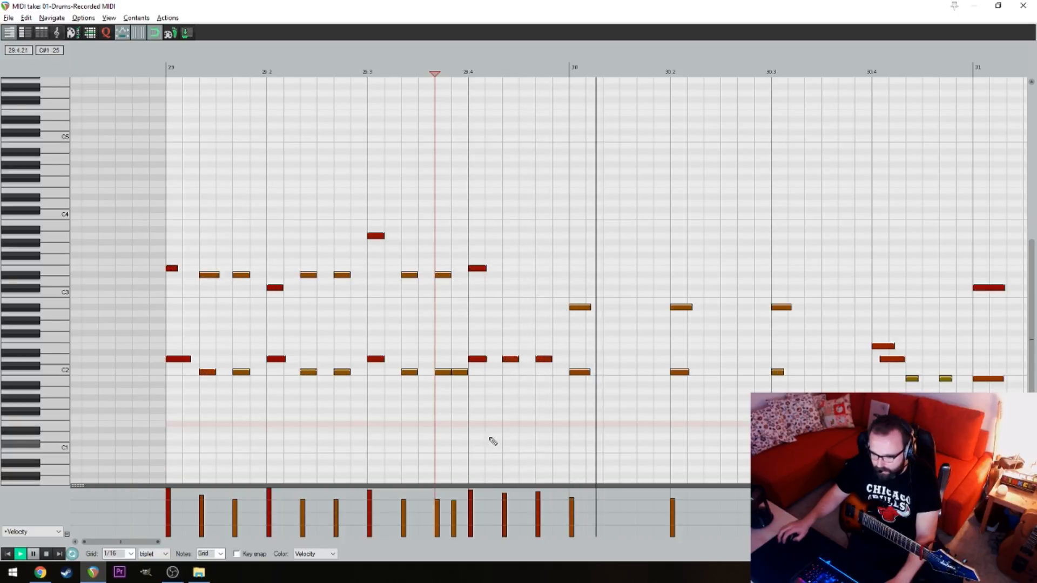
{"action": "key", "text": "space"}
Delete the existing notes in bar 30 and replace them with a copy of bar 29's drum pattern
{"action": "left_click_drag", "start_coordinate": [493, 430], "coordinate": [845, 234]}
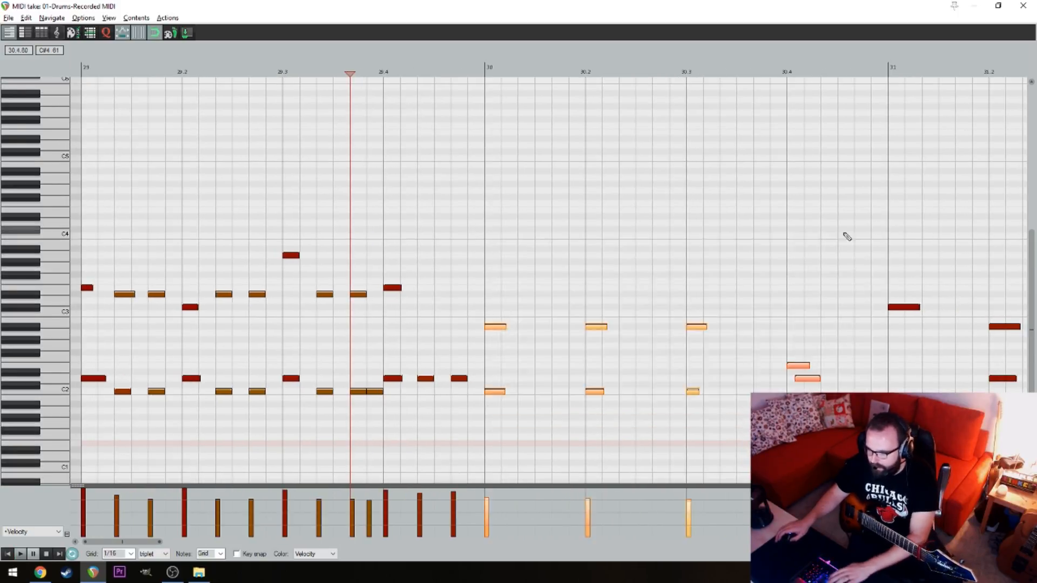
{"action": "key", "text": "Delete"}
{"action": "left_click_drag", "start_coordinate": [590, 434], "coordinate": [89, 195]}
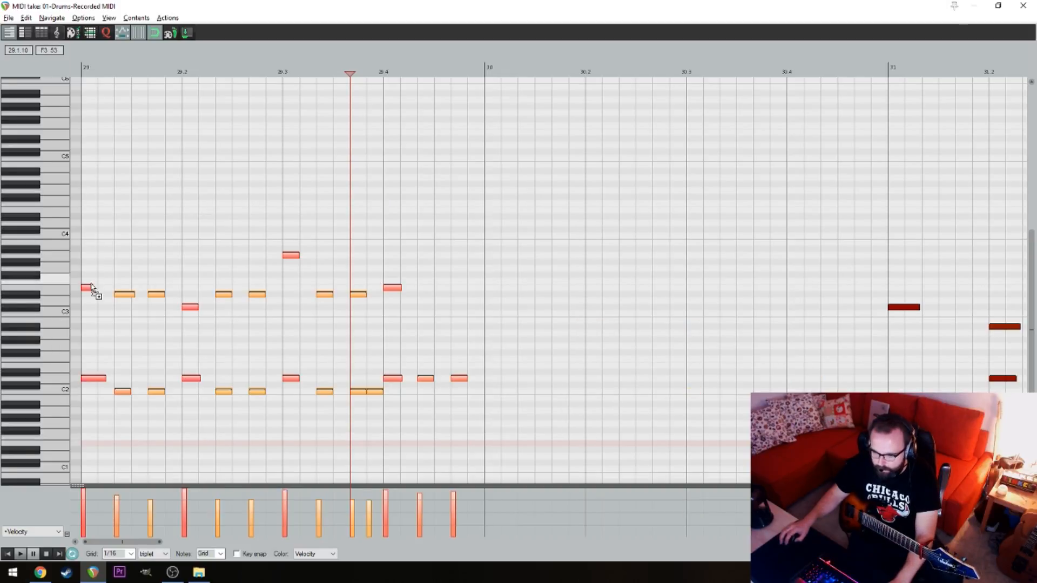
{"action": "left_click_drag", "start_coordinate": [86, 286], "coordinate": [493, 294]}
{"action": "left_click", "coordinate": [469, 252]}
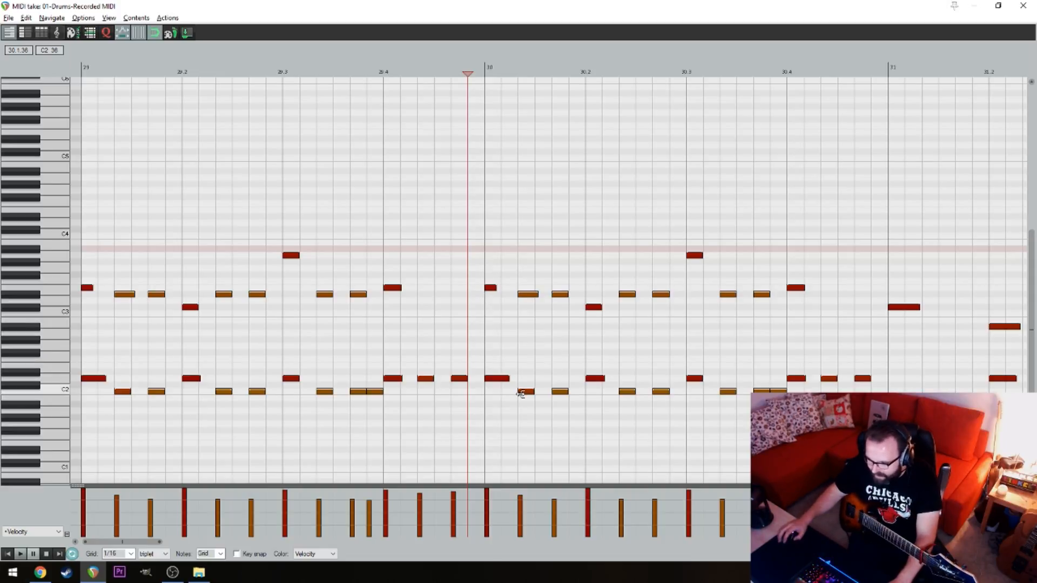
Fill beats 1 to 3 of bar 30 with C2 notes on every 1/16 triplet and audition the bar
{"action": "left_click", "coordinate": [495, 391]}
{"action": "left_click", "coordinate": [594, 392]}
{"action": "left_click", "coordinate": [695, 391]}
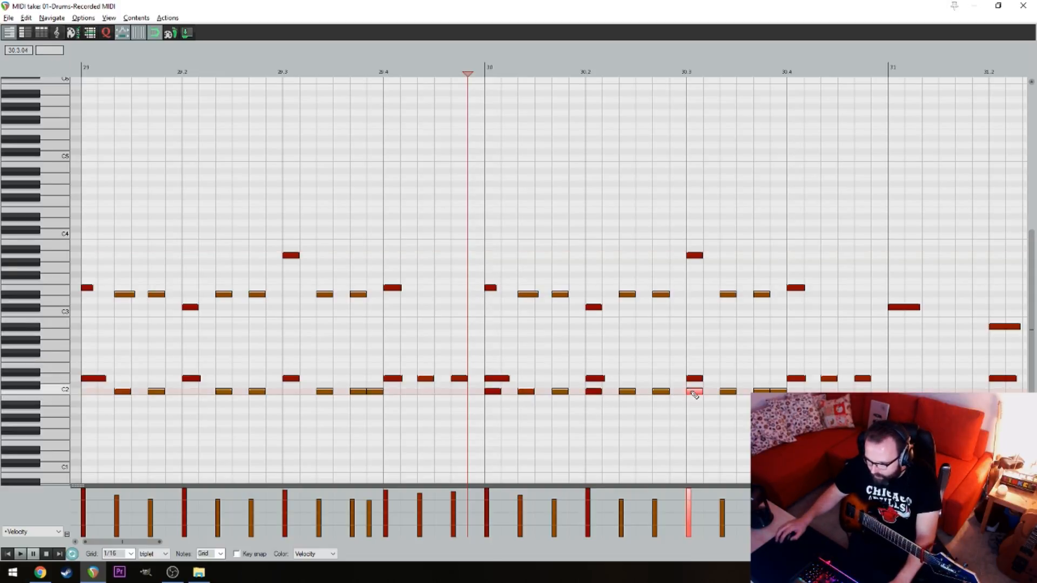
{"action": "double_click", "coordinate": [776, 391]}
{"action": "left_click_drag", "start_coordinate": [784, 392], "coordinate": [467, 394]}
{"action": "left_click_drag", "start_coordinate": [495, 393], "coordinate": [514, 395]}
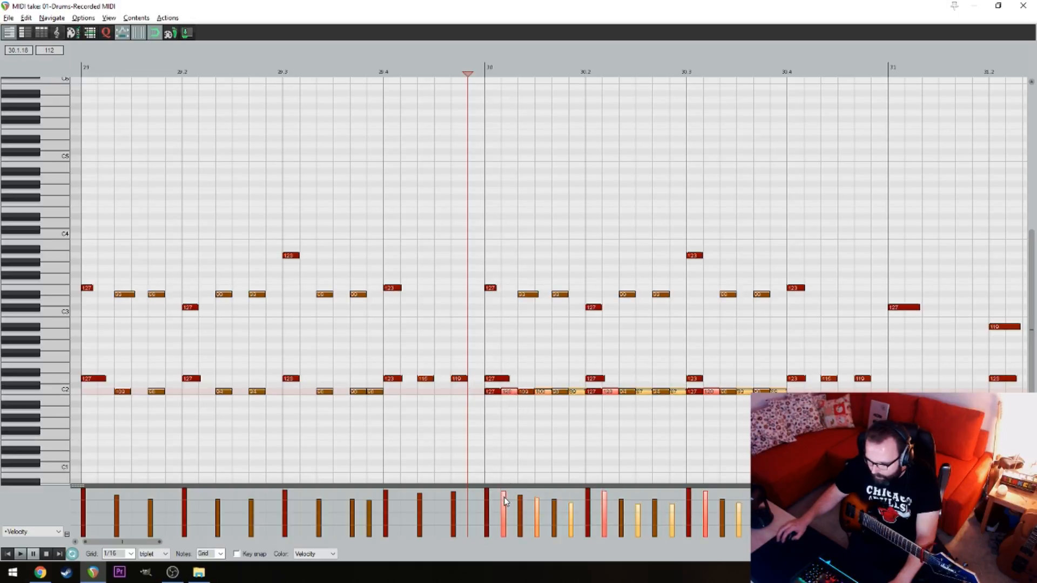
{"action": "left_click", "coordinate": [485, 434]}
{"action": "key", "text": "space"}
{"action": "key", "text": "space"}
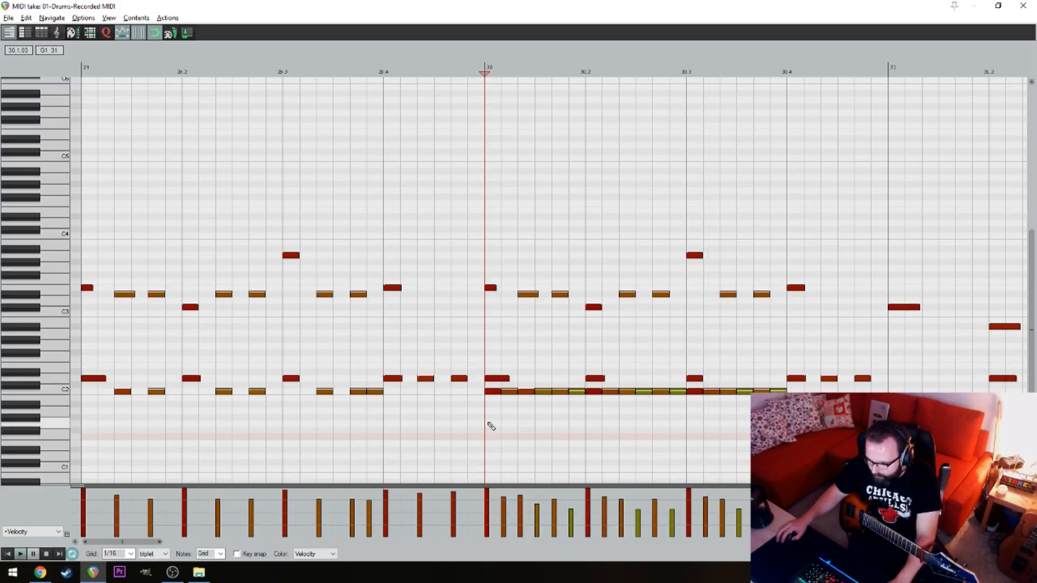
Raise the velocities of all C2 notes in beats 1 to 3 of bar 30 and play the bar
{"action": "left_click_drag", "start_coordinate": [493, 414], "coordinate": [787, 390]}
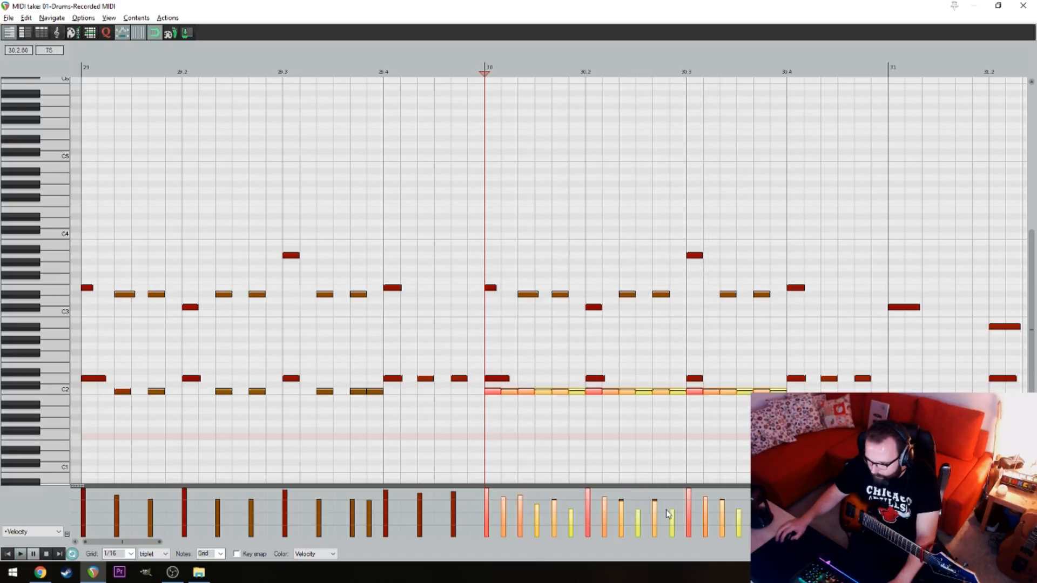
{"action": "left_click_drag", "start_coordinate": [654, 517], "coordinate": [657, 504]}
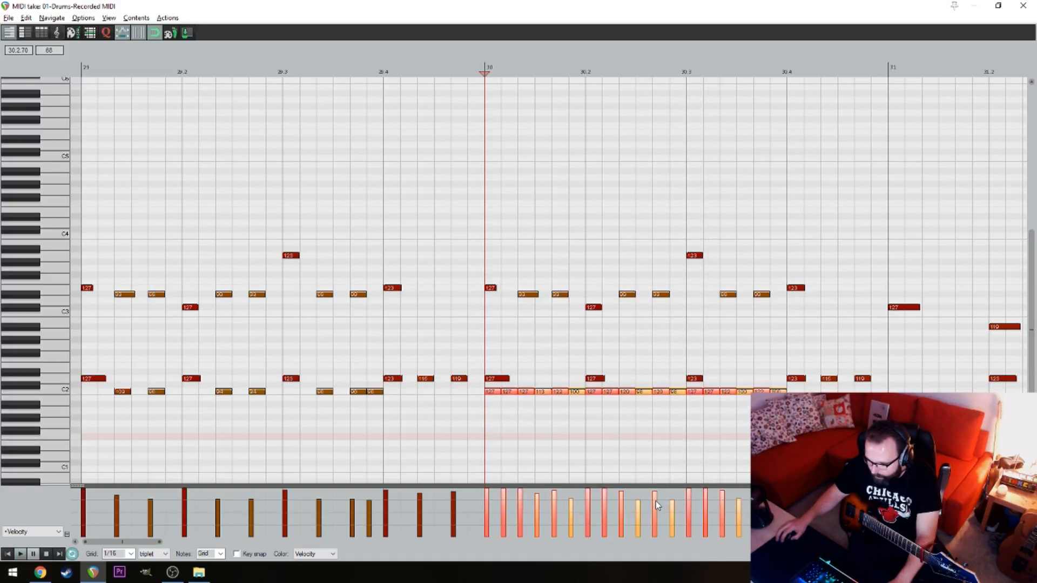
{"action": "left_click", "coordinate": [458, 441]}
{"action": "key", "text": "space"}
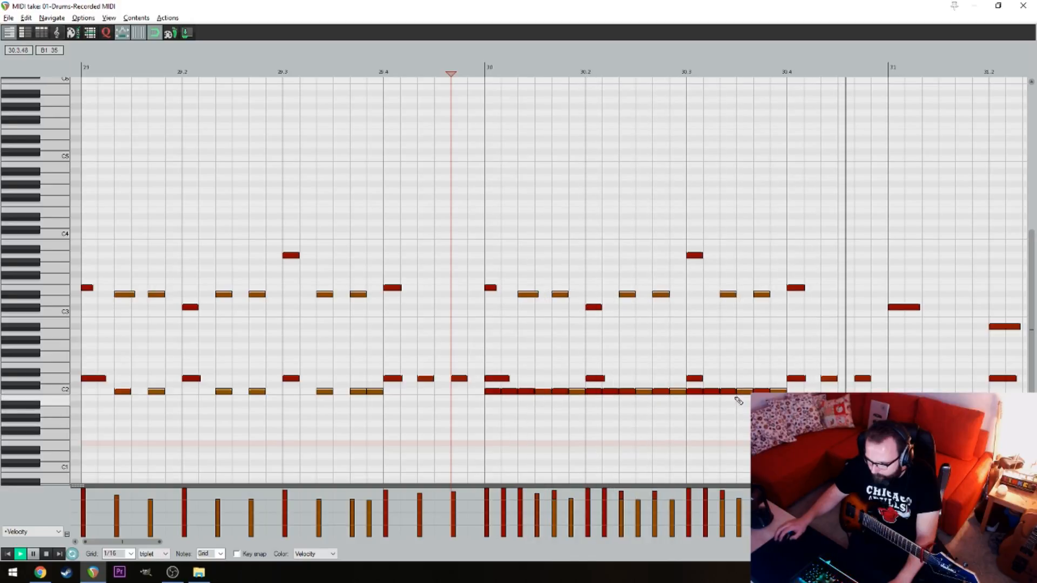
{"action": "key", "text": "space"}
Turn beat 4 of bar 30 into a fill of paired D2, A2 and F2 notes, removing the E3 note and the leftover D2 notes
{"action": "mouse_move", "coordinate": [809, 380]}
{"action": "left_mouse_down"}
{"action": "mouse_move", "coordinate": [827, 356]}
{"action": "mouse_move", "coordinate": [828, 334]}
{"action": "left_mouse_up"}
{"action": "left_click", "coordinate": [846, 333]}
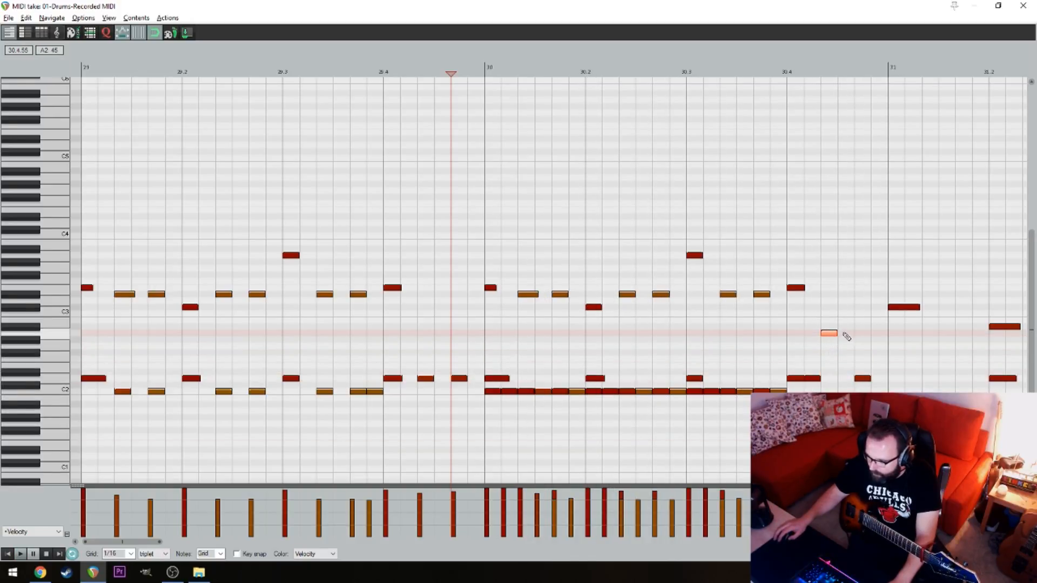
{"action": "left_click", "coordinate": [862, 360]}
{"action": "left_click", "coordinate": [879, 360]}
{"action": "double_click", "coordinate": [863, 379]}
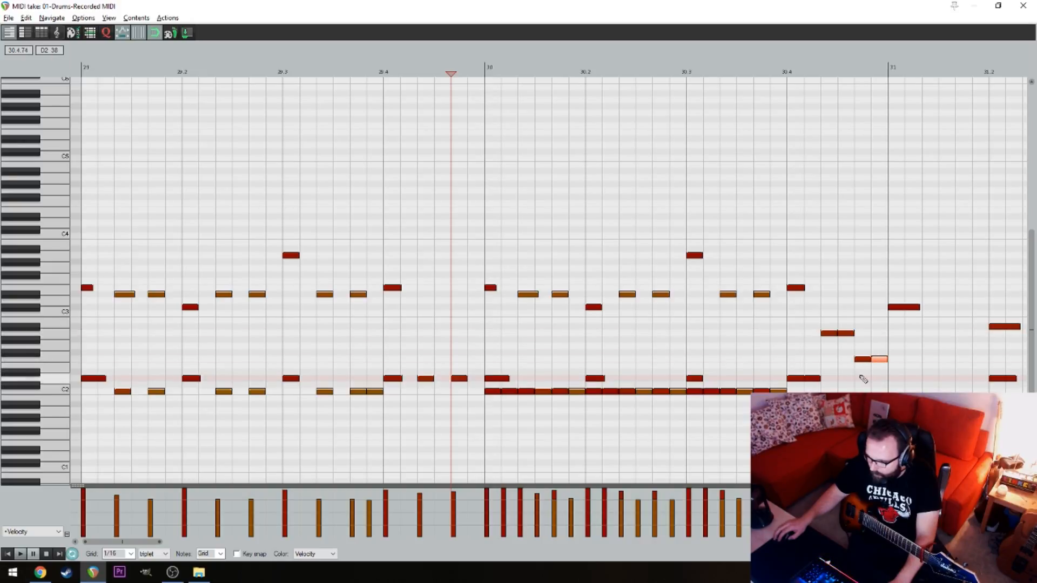
{"action": "double_click", "coordinate": [796, 288]}
Taper the velocities of the beat 4 fill in bar 30 downward from 122 and audition it
{"action": "left_click", "coordinate": [756, 275]}
{"action": "key", "text": "space"}
{"action": "left_click_drag", "start_coordinate": [880, 248], "coordinate": [735, 241]}
{"action": "key", "text": "space"}
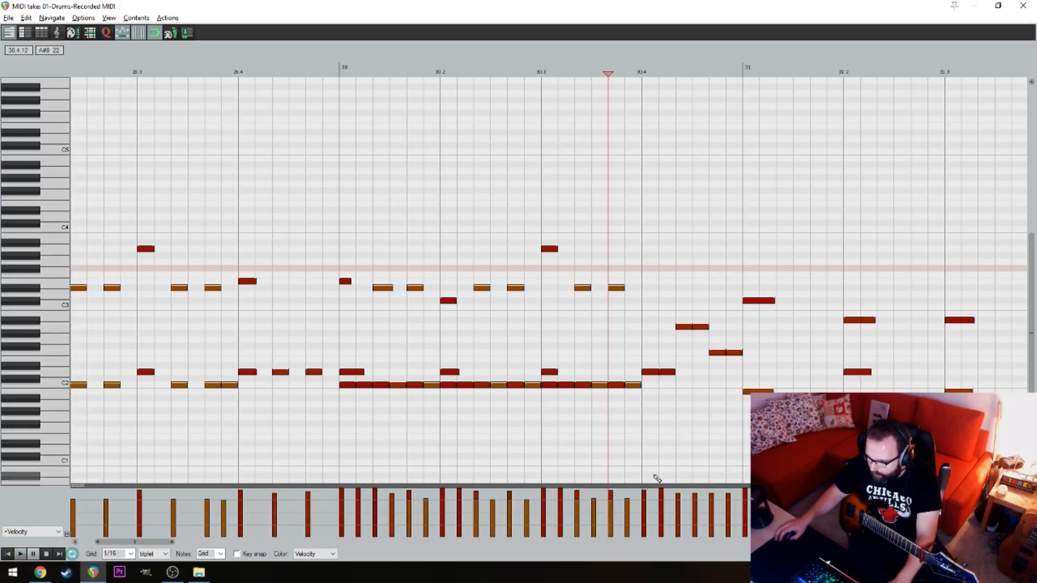
{"action": "left_click_drag", "start_coordinate": [646, 493], "coordinate": [731, 506]}
{"action": "left_click", "coordinate": [563, 373]}
{"action": "key", "text": "space"}
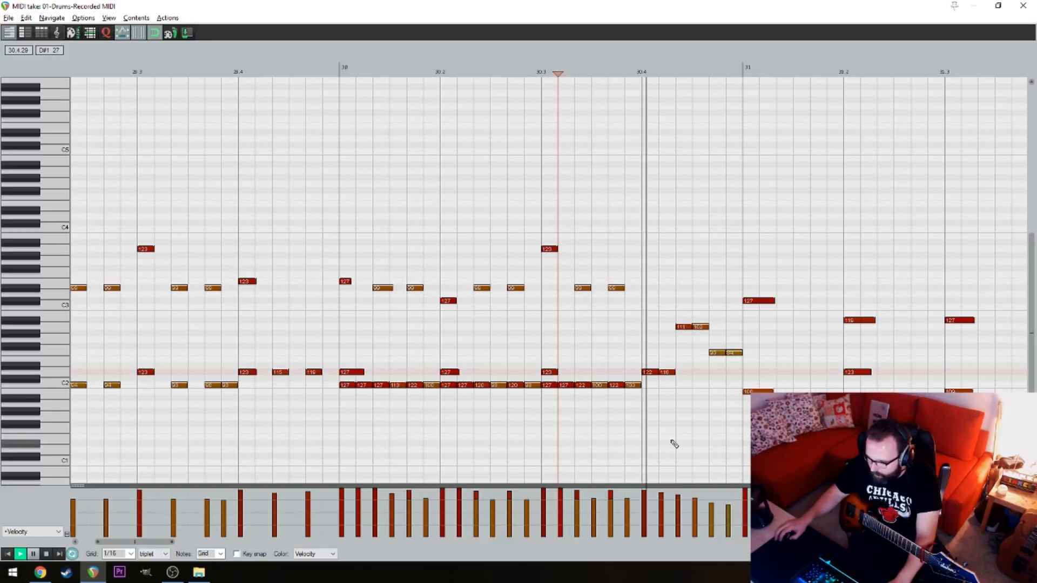
{"action": "key", "text": "space"}
Delete the drum notes on beat 1 of bar 31 and close the MIDI editor
{"action": "left_click_drag", "start_coordinate": [783, 439], "coordinate": [770, 242]}
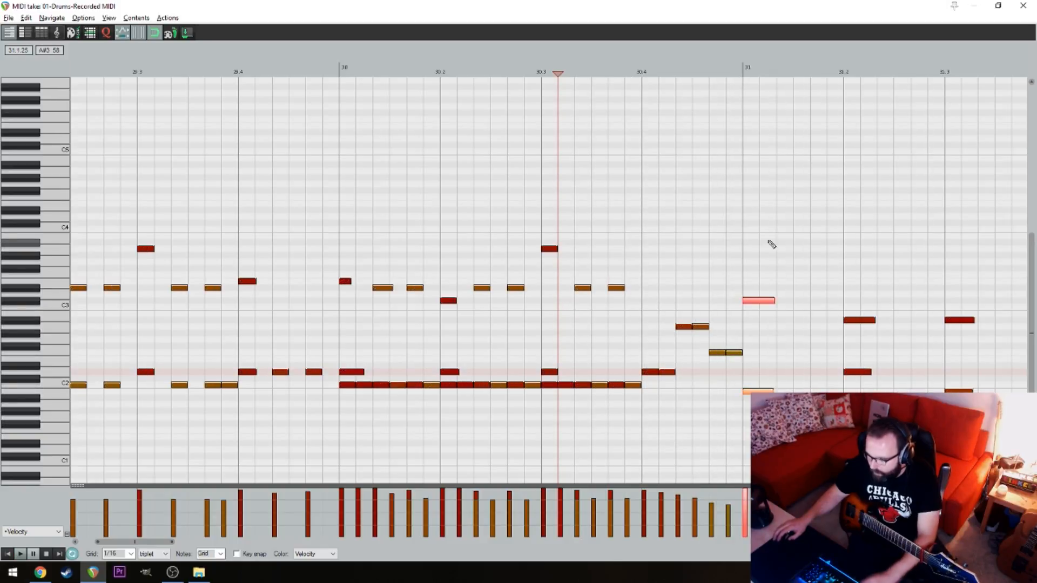
{"action": "key", "text": "Delete"}
{"action": "left_click", "coordinate": [156, 161]}
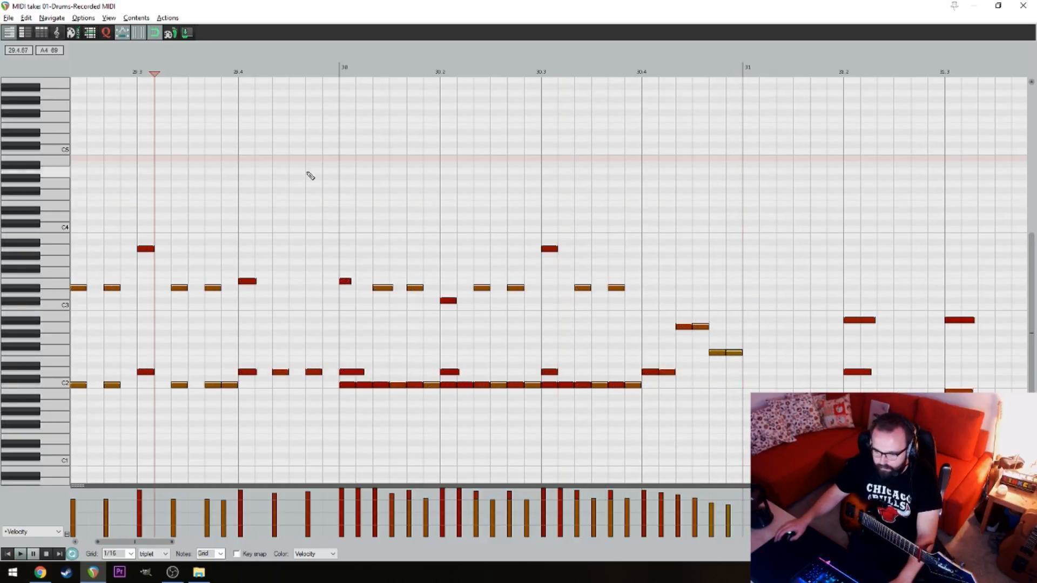
{"action": "left_click_drag", "start_coordinate": [308, 173], "coordinate": [762, 217]}
{"action": "left_click", "coordinate": [1023, 6]}
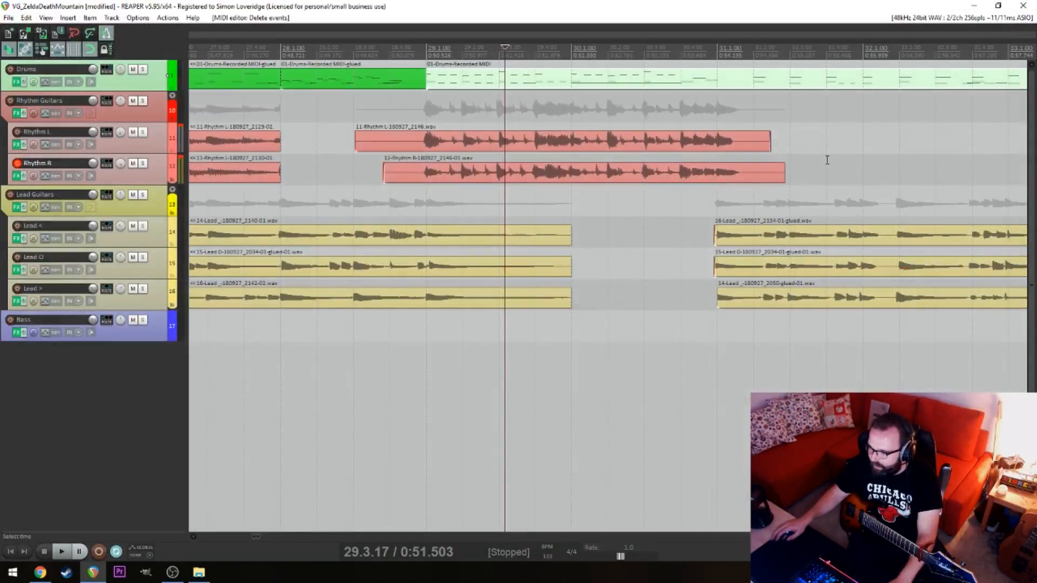
Play the project from the start, then from bar 28 through the rewritten drum section
{"action": "left_click", "coordinate": [396, 401]}
{"action": "scroll", "coordinate": [460, 373], "scroll_direction": "down", "scroll_amount": 2}
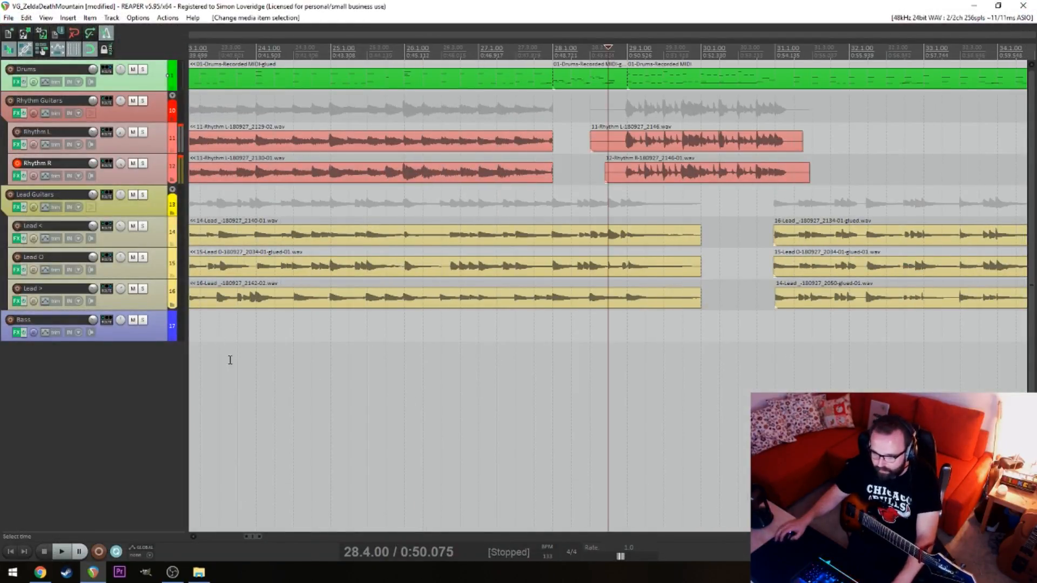
{"action": "key", "text": "Home"}
{"action": "key", "text": "space"}
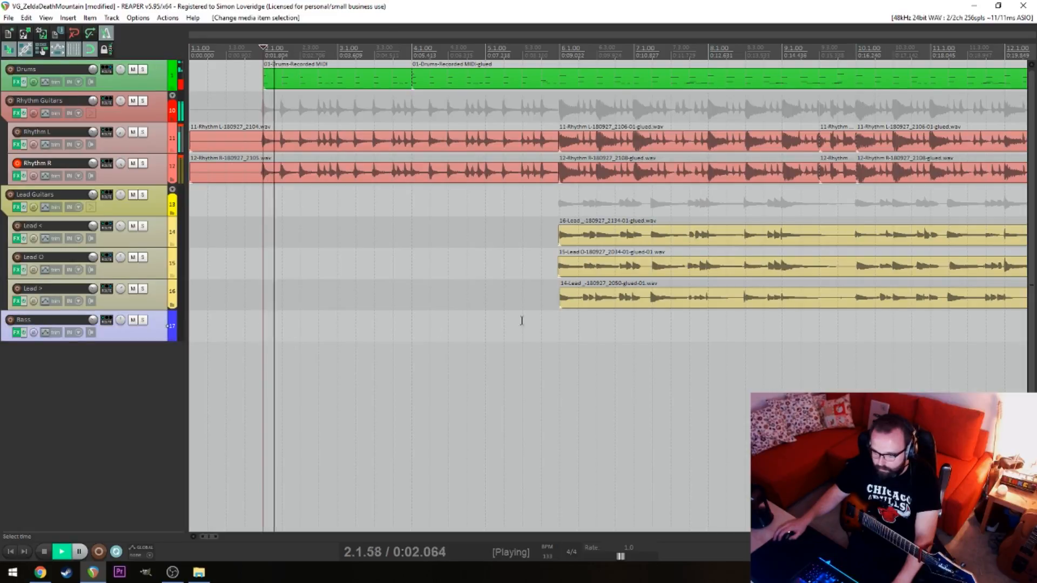
{"action": "scroll", "coordinate": [581, 359], "scroll_direction": "down", "scroll_amount": 4}
{"action": "key", "text": "alt"}
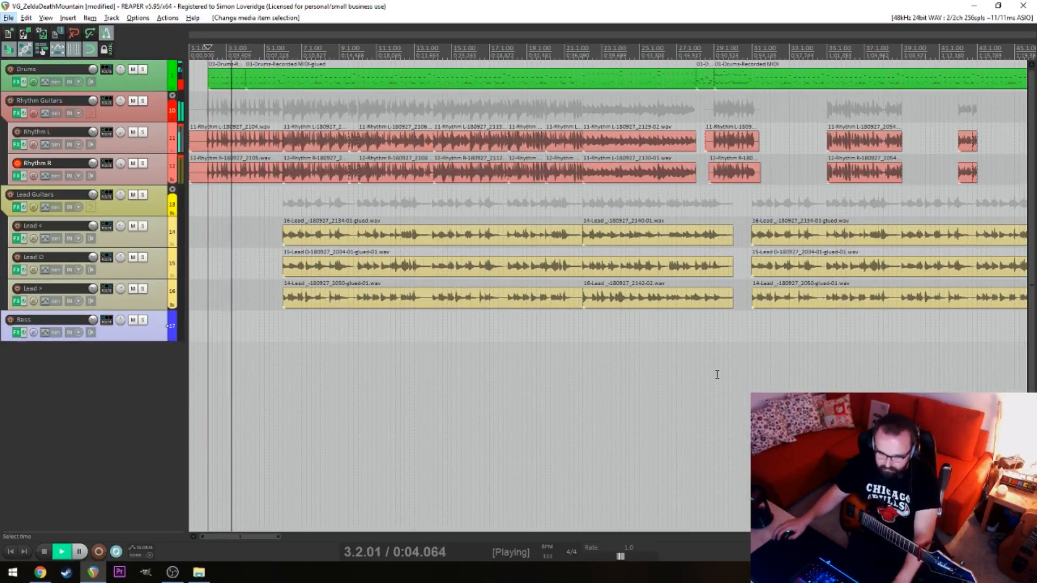
{"action": "left_click", "coordinate": [696, 359]}
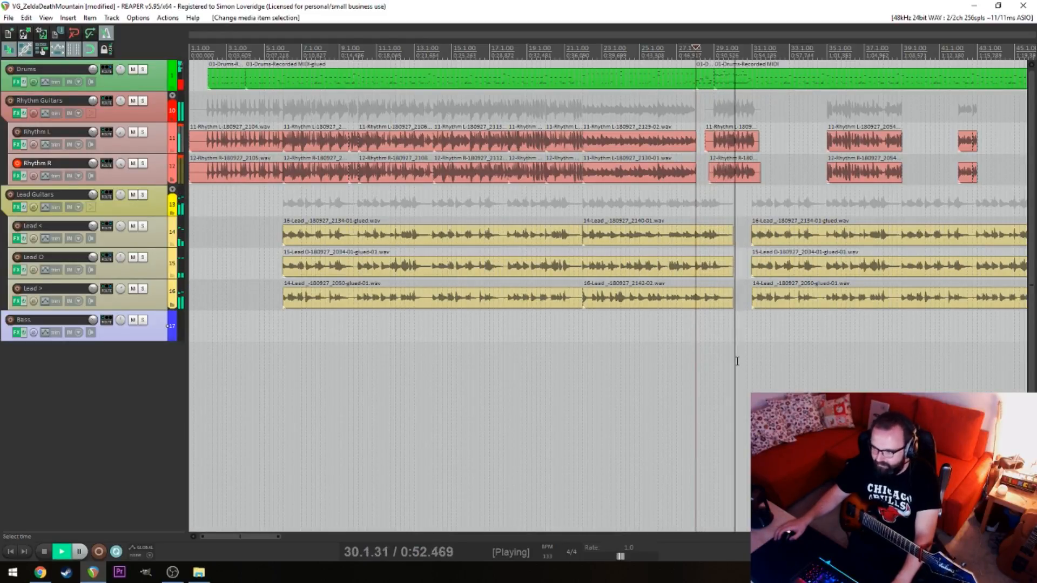
{"action": "scroll", "coordinate": [736, 359], "scroll_direction": "up", "scroll_amount": 6}
{"action": "key", "text": "space"}
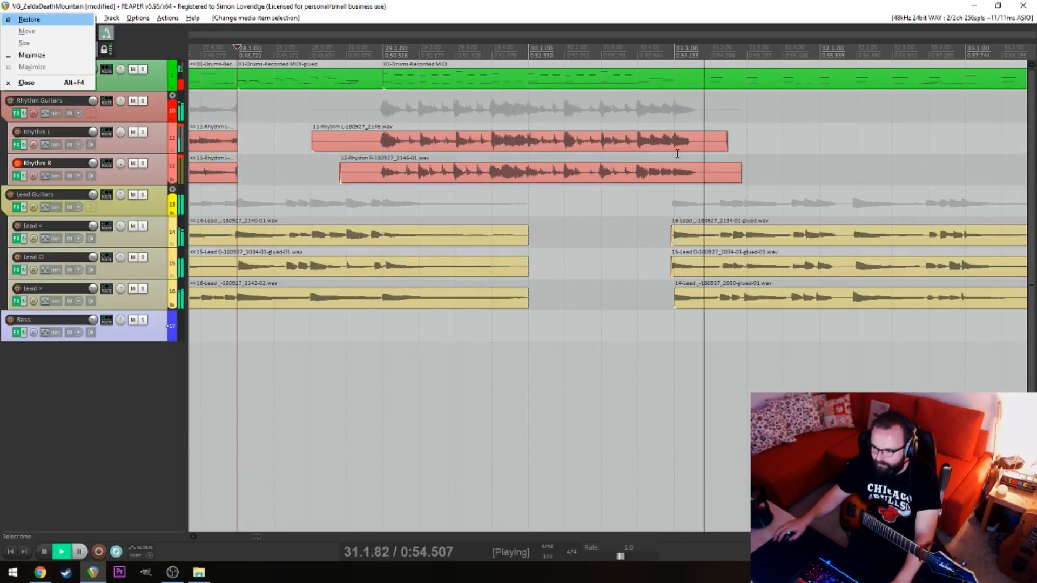
Split the Rhythm L and Rhythm R items at bar 31 and delete the pieces after the split
{"action": "left_click", "coordinate": [677, 143]}
{"action": "key", "text": "s"}
{"action": "key", "text": "space"}
{"action": "left_click", "coordinate": [678, 173]}
{"action": "key", "text": "s"}
{"action": "left_click_drag", "start_coordinate": [713, 116], "coordinate": [715, 169]}
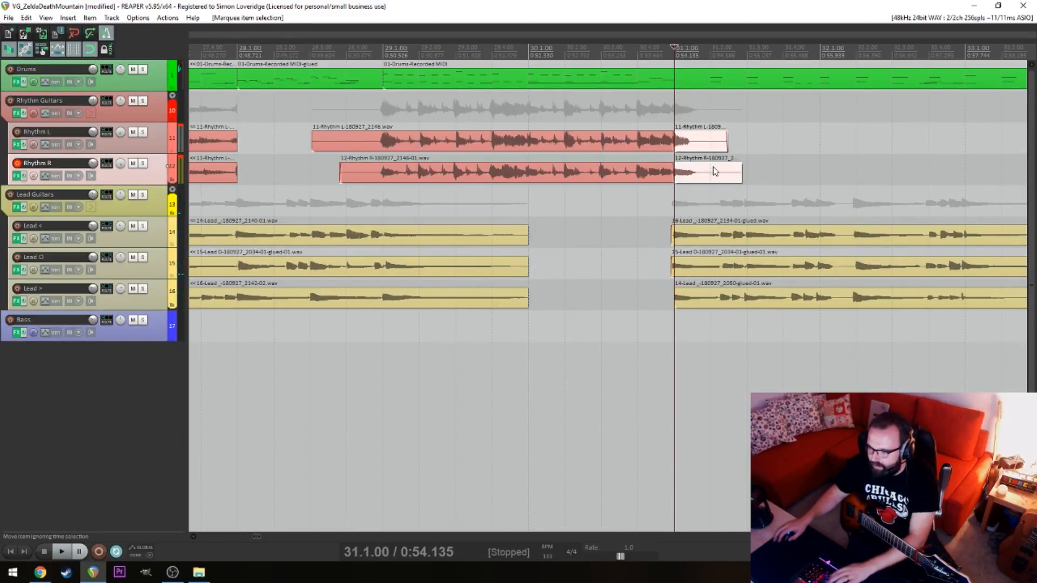
{"action": "key", "text": "Delete"}
Split the drum MIDI item at bar 31 and delete the part that follows
{"action": "key", "text": "s"}
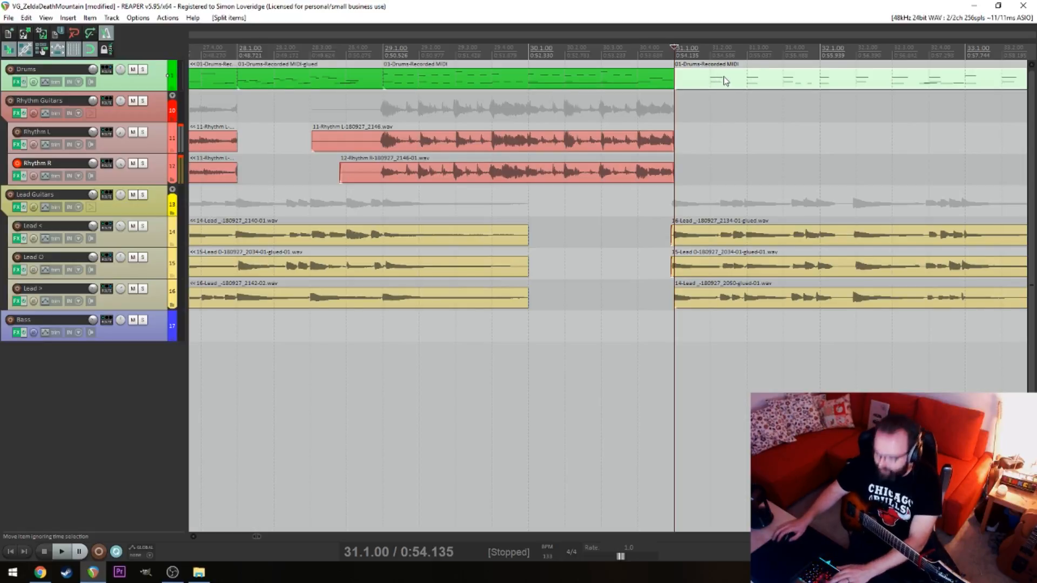
{"action": "left_click", "coordinate": [726, 107]}
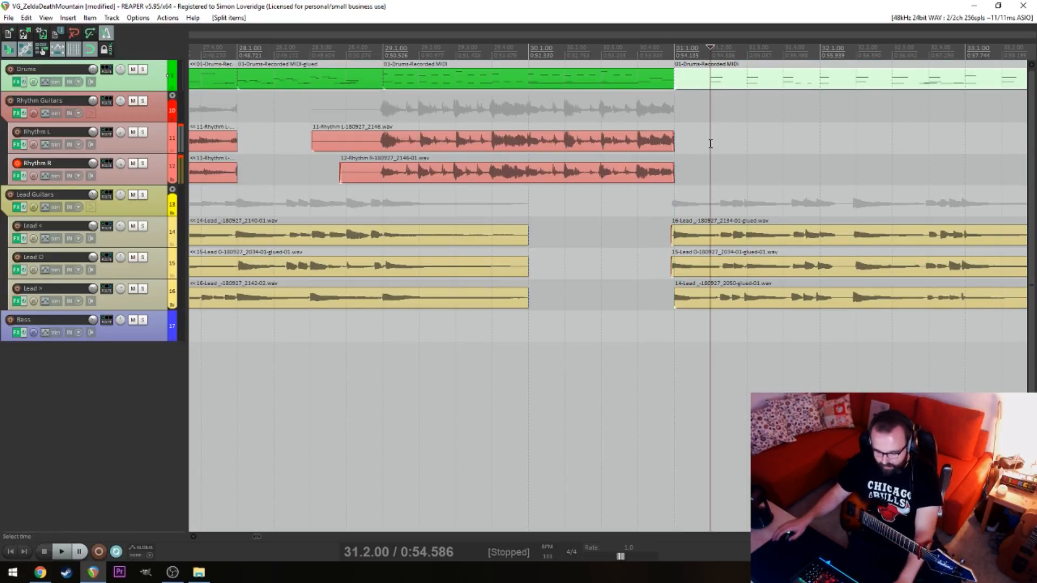
{"action": "scroll", "coordinate": [710, 144], "scroll_direction": "down", "scroll_amount": 5}
{"action": "left_click", "coordinate": [491, 70]}
{"action": "key", "text": "Delete"}
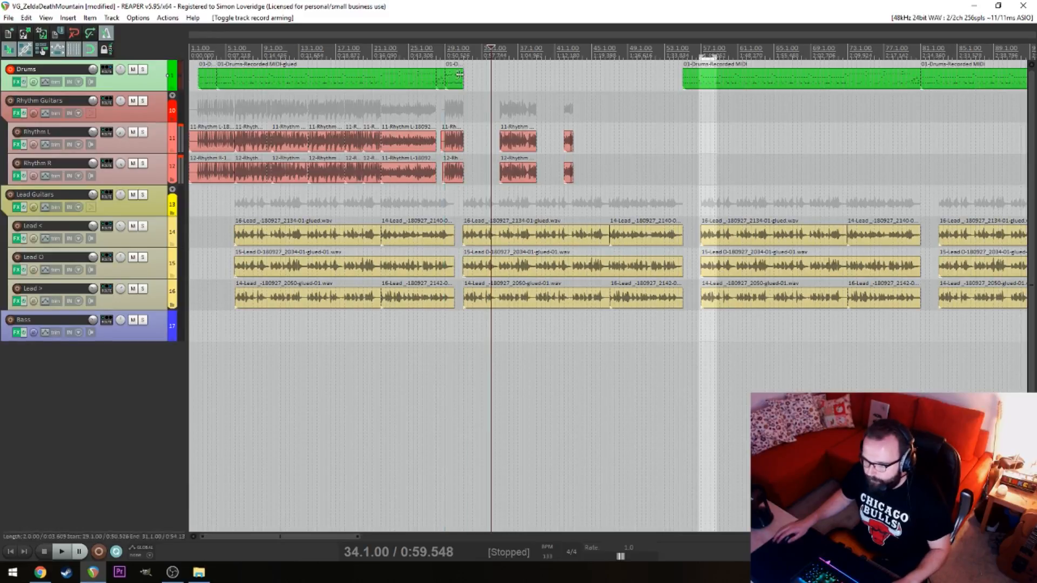
Place the playhead at the start of bar 31, where the drum item ends, and play the passage from there
{"action": "left_click", "coordinate": [461, 86]}
{"action": "scroll", "coordinate": [461, 86], "scroll_direction": "up", "scroll_amount": 6}
{"action": "key", "text": "alt+space"}
{"action": "left_click", "coordinate": [607, 91]}
{"action": "key", "text": "space"}
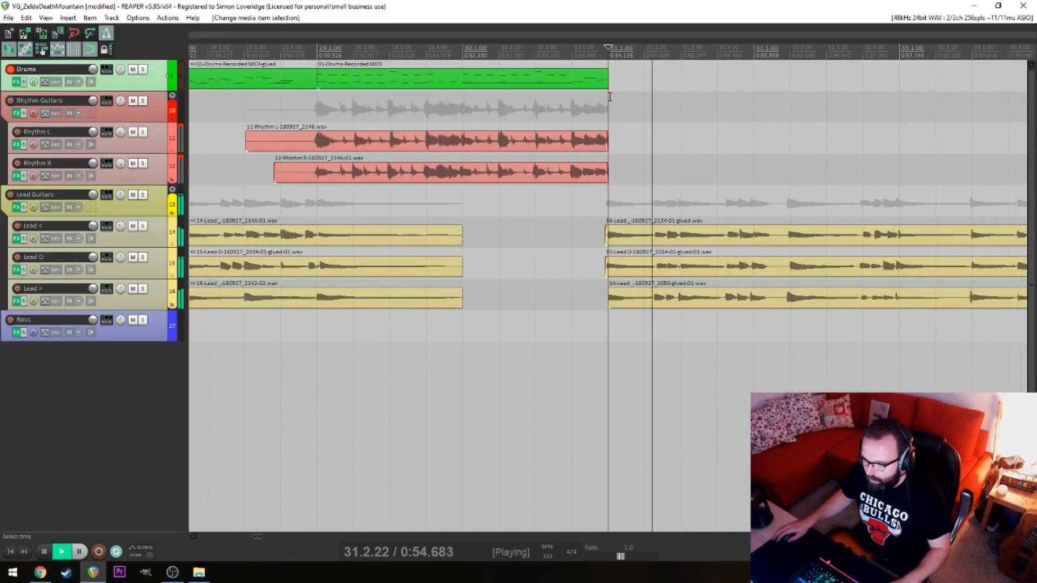
{"action": "key", "text": "space"}
{"action": "key", "text": "ctrl+r"}
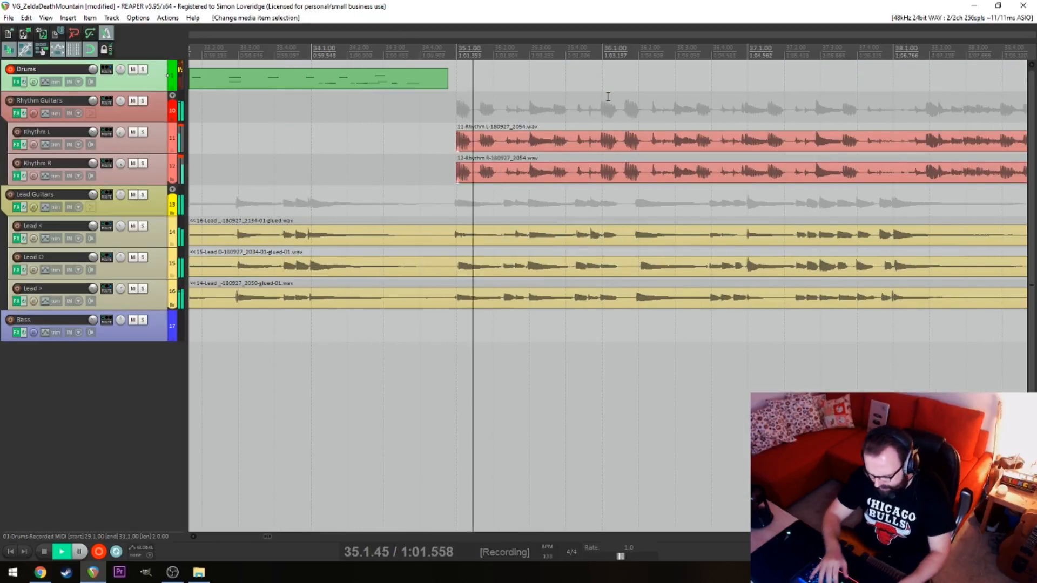
{"action": "key", "text": "space"}
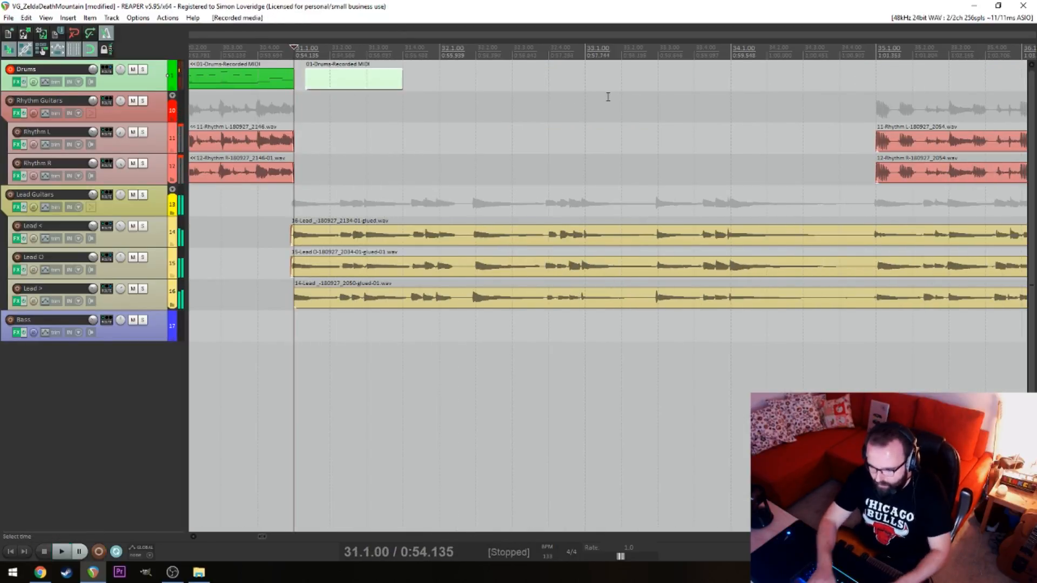
{"action": "key", "text": "ctrl+z"}
{"action": "key", "text": "ctrl+r"}
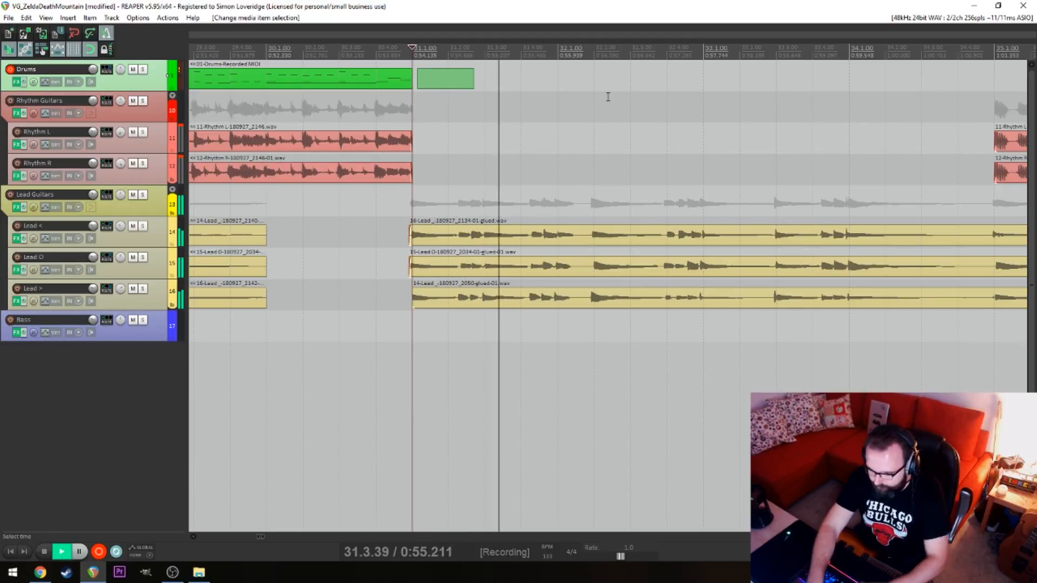
{"action": "key", "text": "space"}
{"action": "key", "text": "ctrl+z"}
Record a new drum MIDI take from bar 31 through bar 39 and open it in the MIDI editor
{"action": "key", "text": "ctrl+r"}
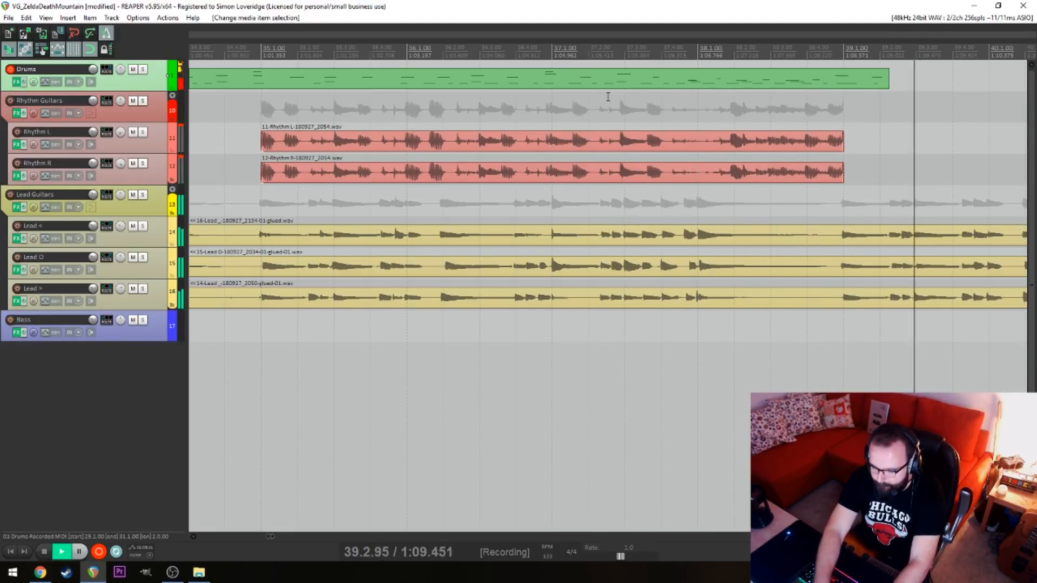
{"action": "key", "text": "space"}
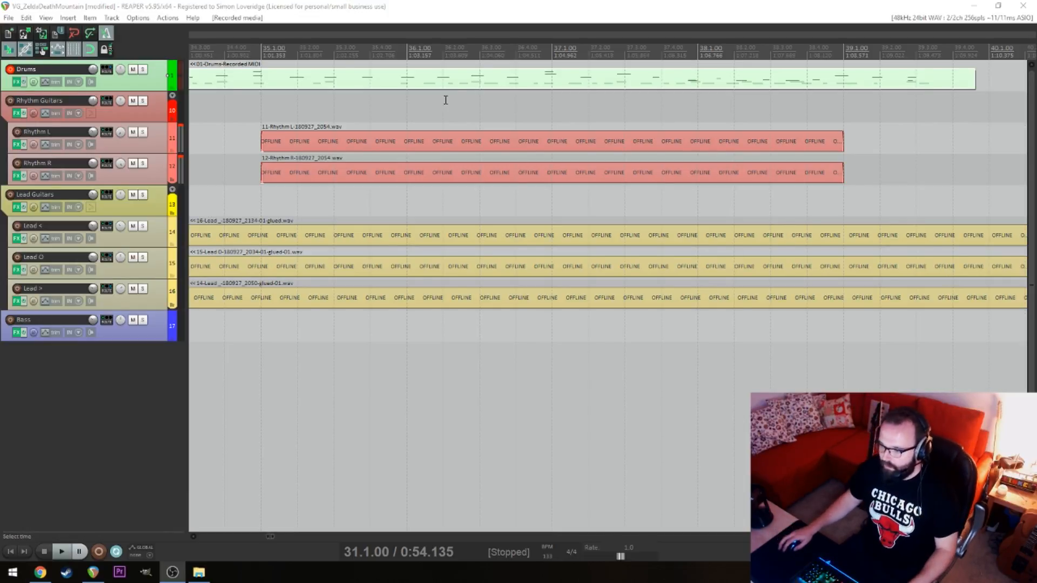
{"action": "double_click", "coordinate": [462, 84]}
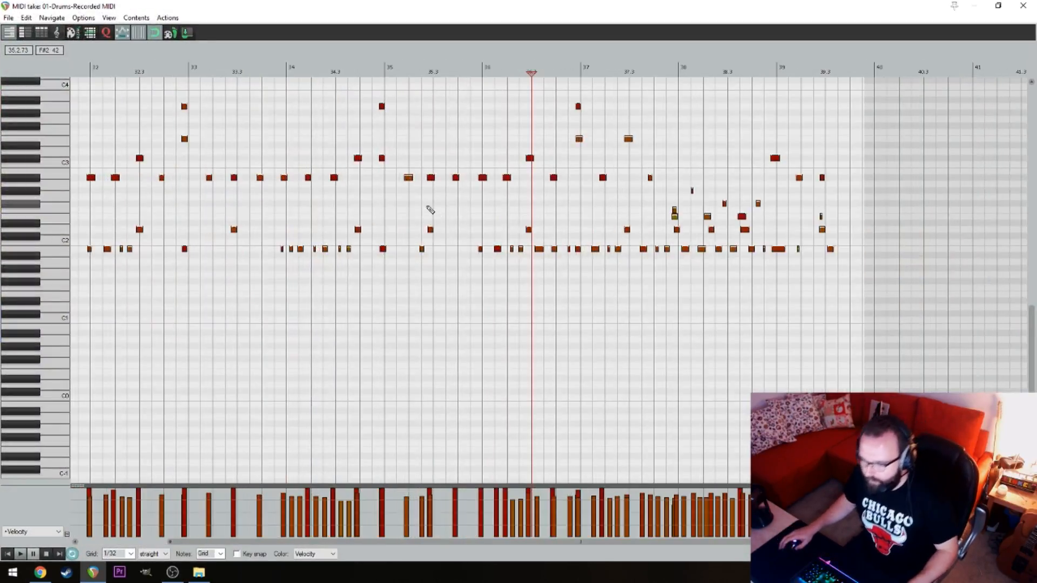
Shift all drum notes except the opening hits at bar 31 slightly later and quantize their positions to 1/16 triplets at 100% strength
{"action": "scroll", "coordinate": [431, 210], "scroll_direction": "up", "scroll_amount": 2}
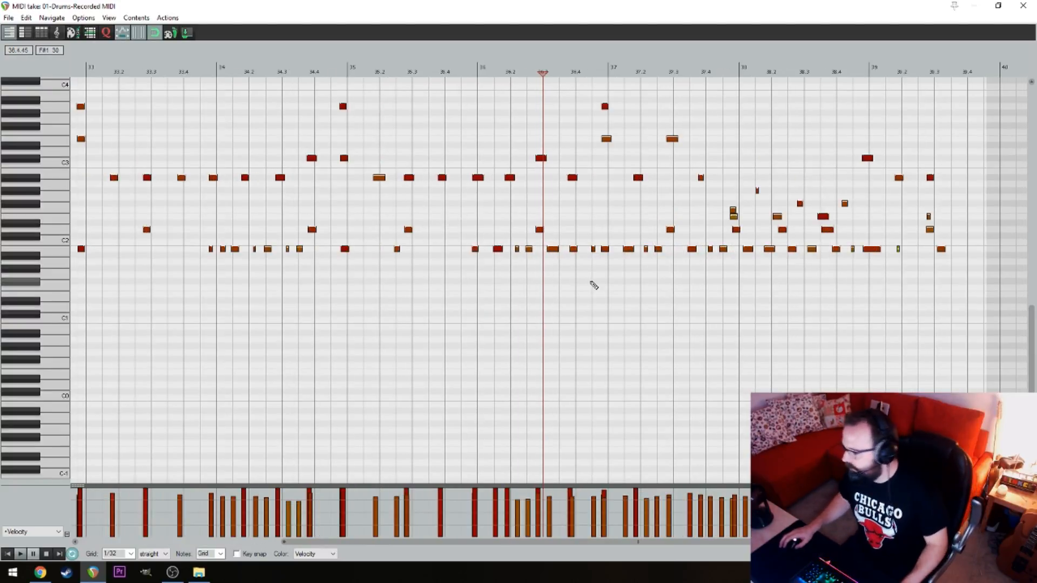
{"action": "left_click_drag", "start_coordinate": [347, 220], "coordinate": [689, 292]}
{"action": "key", "text": "ctrl+a"}
{"action": "scroll", "coordinate": [463, 327], "scroll_direction": "up", "scroll_amount": 2}
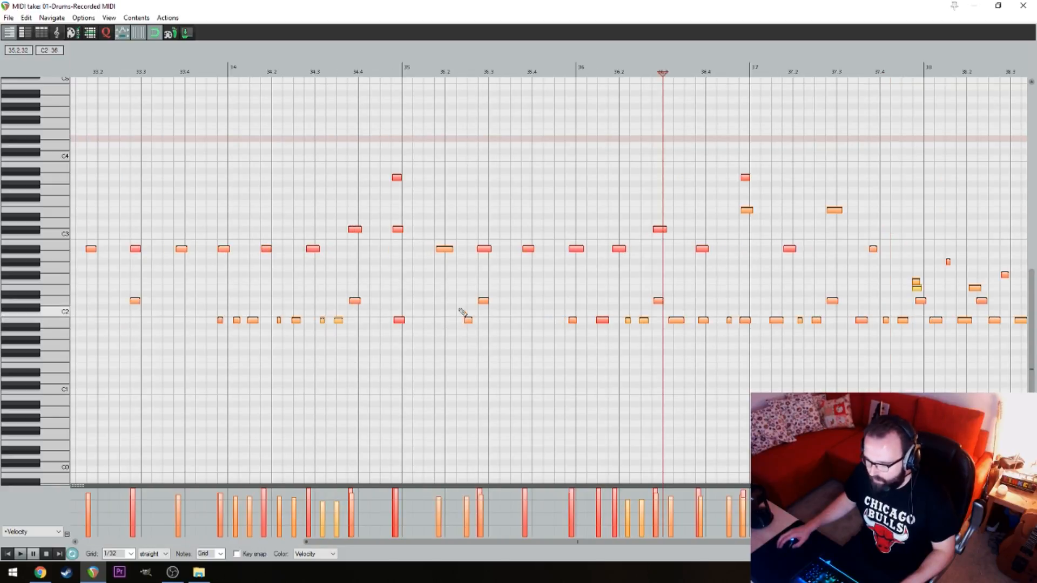
{"action": "scroll", "coordinate": [204, 315], "scroll_direction": "left", "scroll_amount": 6}
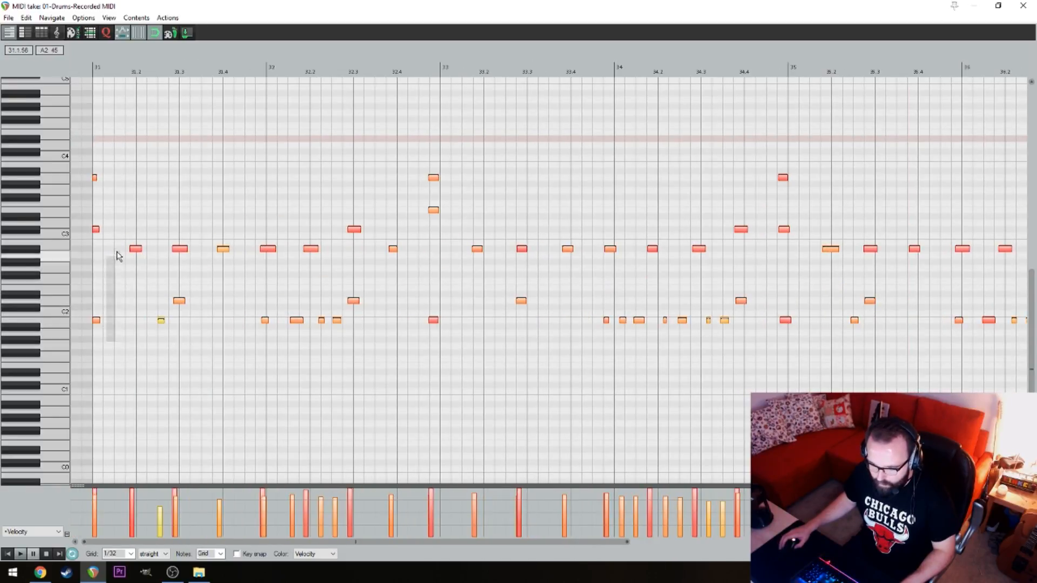
{"action": "left_click_drag", "start_coordinate": [113, 343], "coordinate": [89, 191]}
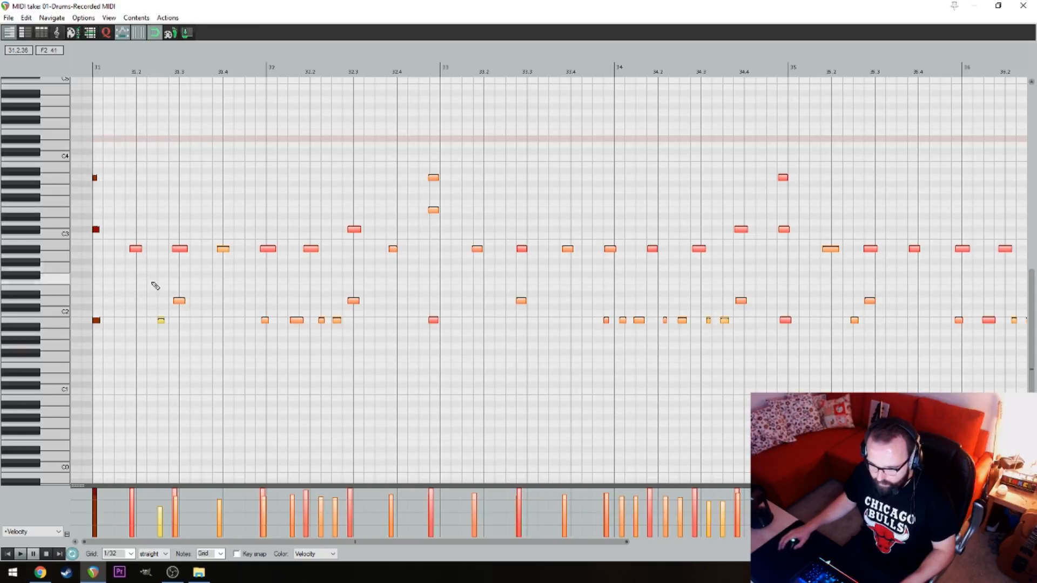
{"action": "left_click_drag", "start_coordinate": [138, 254], "coordinate": [148, 253]}
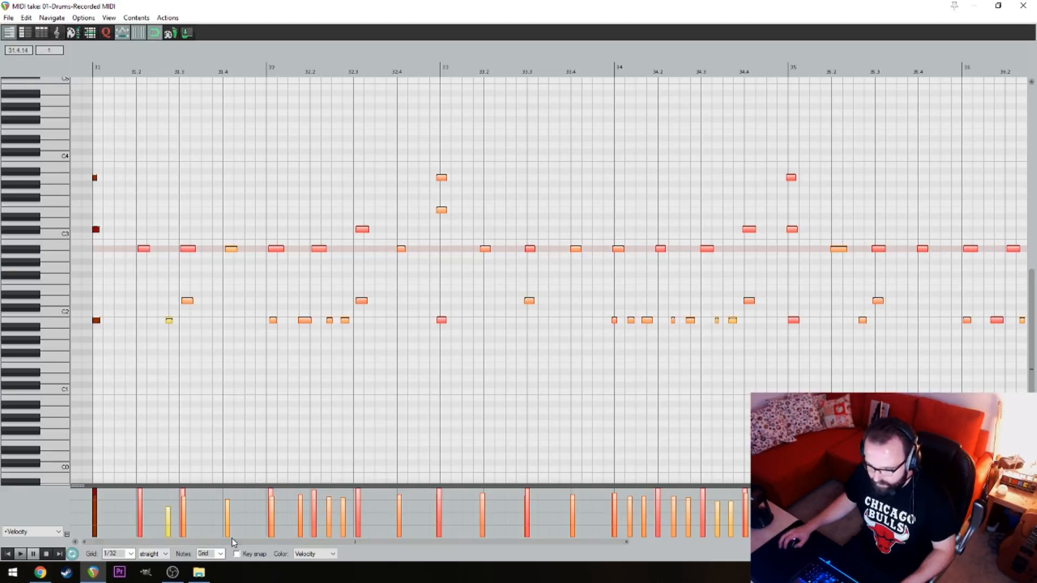
{"action": "key", "text": "ctrl+q"}
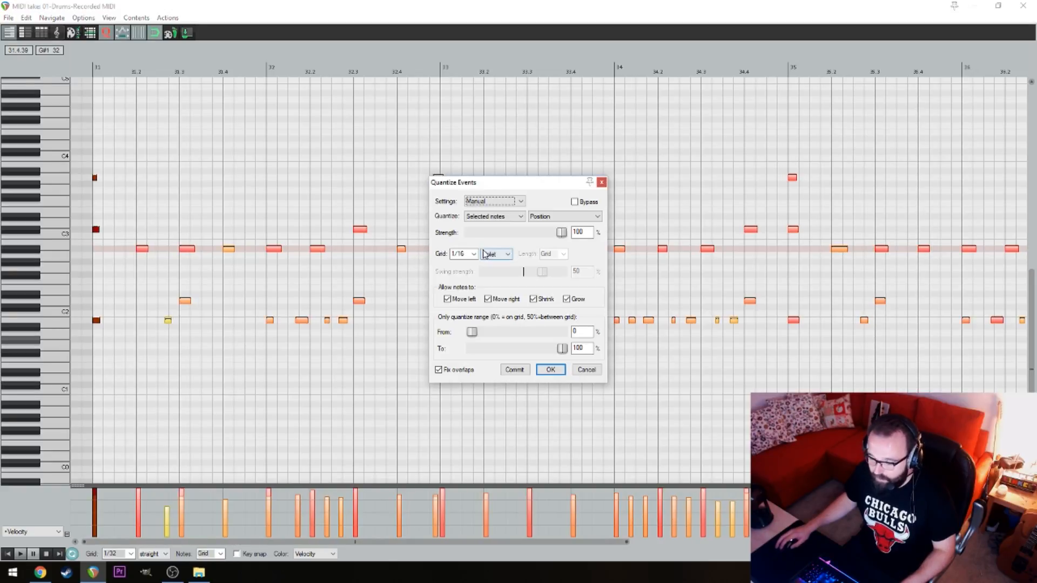
{"action": "left_click", "coordinate": [549, 371]}
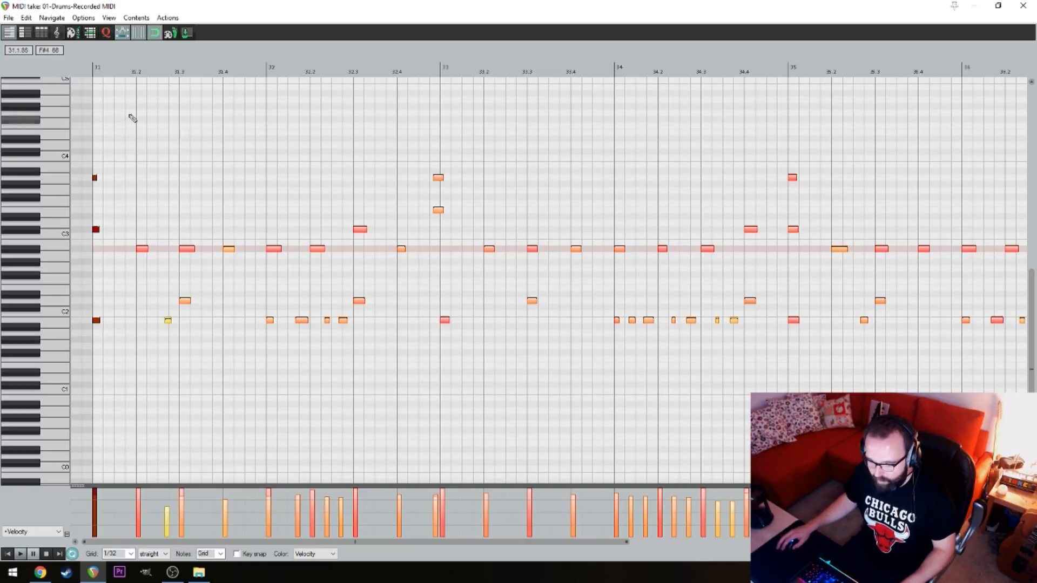
Try to nudge the selected drum notes a little later, and undo the move
{"action": "scroll", "coordinate": [196, 260], "scroll_direction": "up", "scroll_amount": 3}
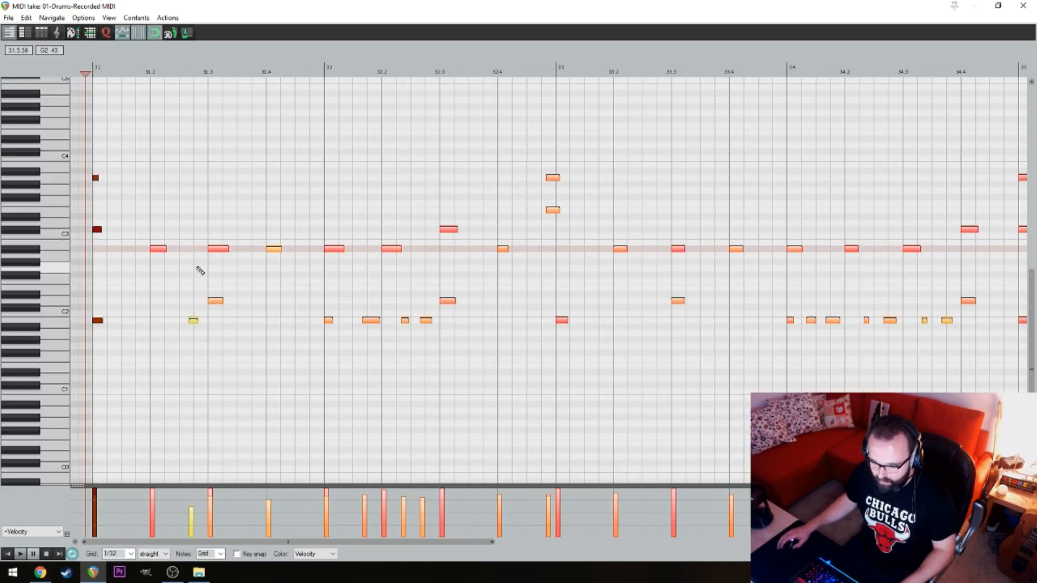
{"action": "scroll", "coordinate": [249, 284], "scroll_direction": "up", "scroll_amount": 2}
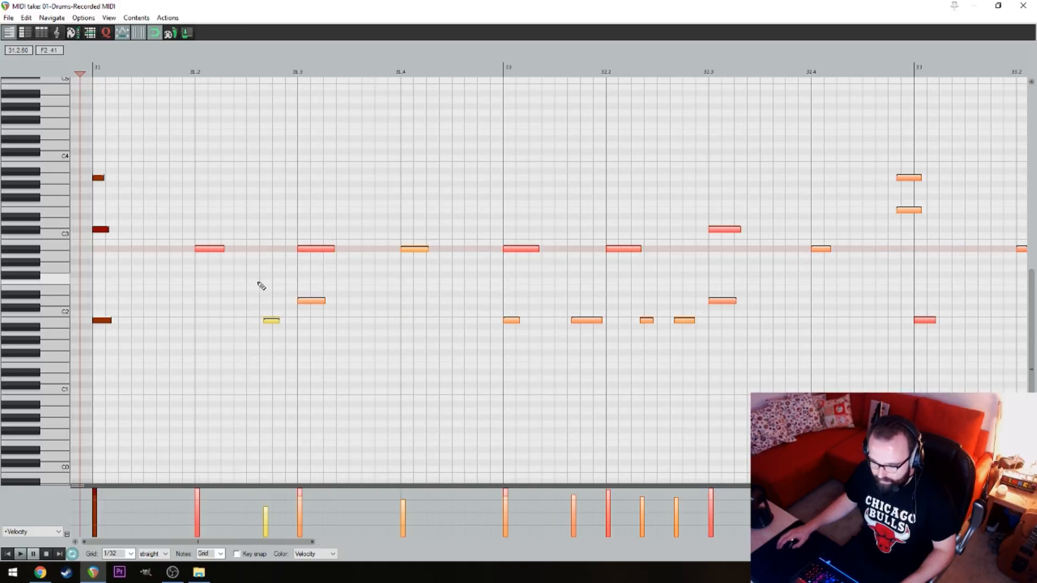
{"action": "left_click_drag", "start_coordinate": [271, 323], "coordinate": [279, 326]}
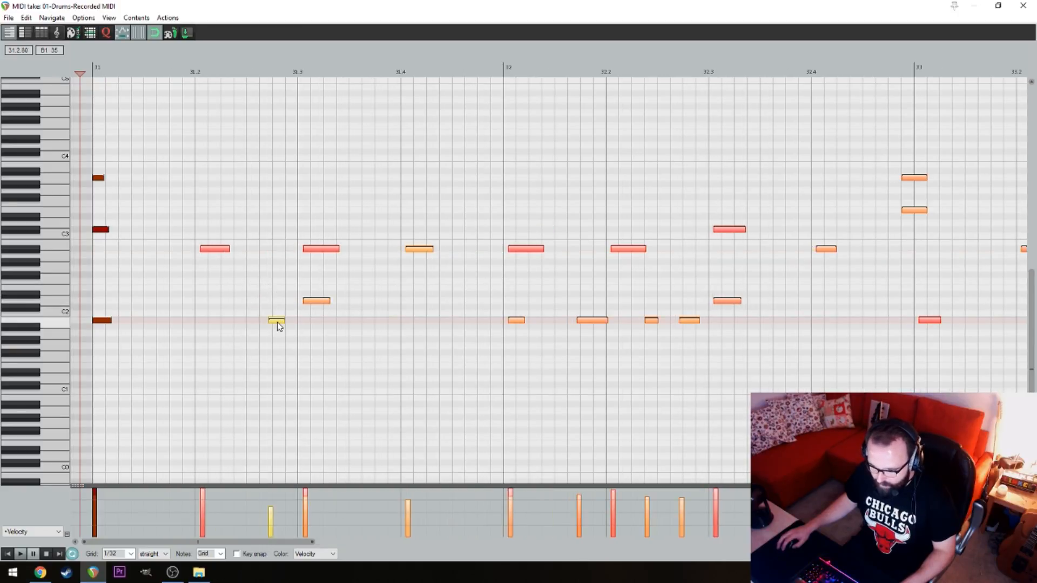
{"action": "key", "text": "ctrl+z"}
Deselect the notes and play the quantized drums from bar 31 to check the kick before beat 3
{"action": "left_click", "coordinate": [270, 302]}
{"action": "key", "text": "space"}
{"action": "key", "text": "space"}
{"action": "key", "text": "space"}
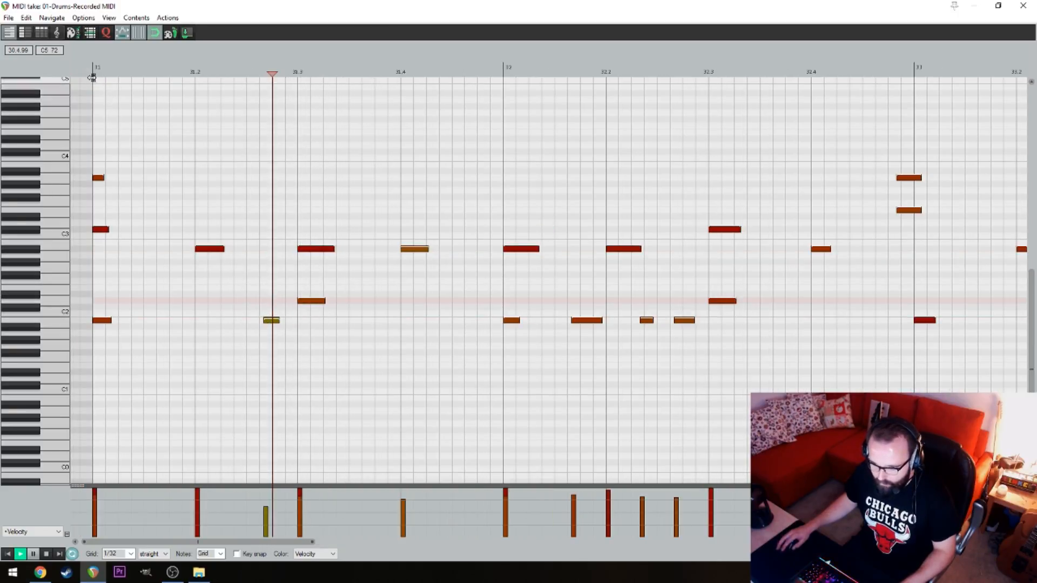
{"action": "left_click", "coordinate": [92, 77]}
{"action": "key", "text": "space"}
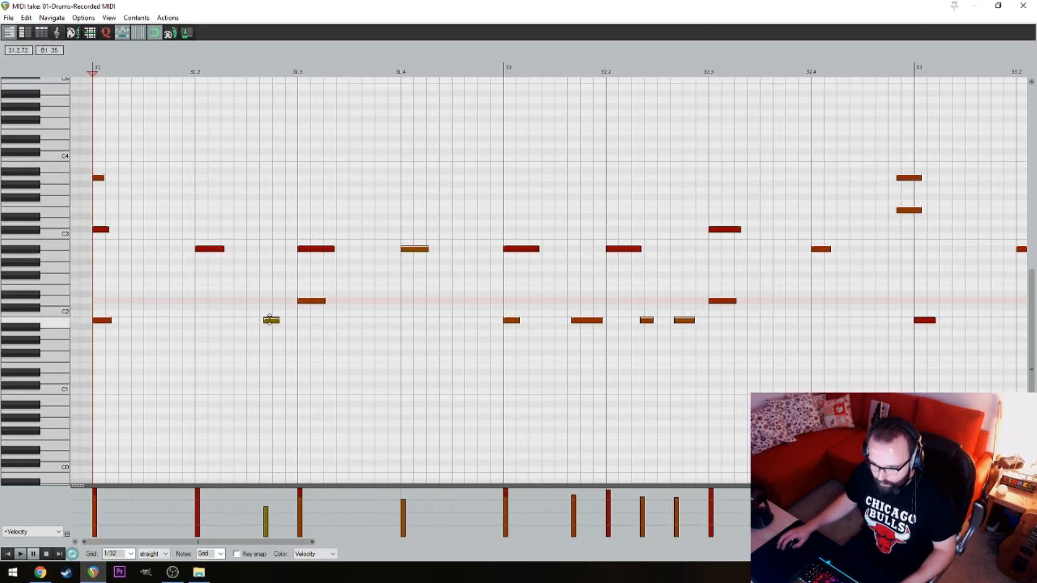
{"action": "left_click", "coordinate": [247, 273]}
{"action": "scroll", "coordinate": [262, 287], "scroll_direction": "up", "scroll_amount": 3}
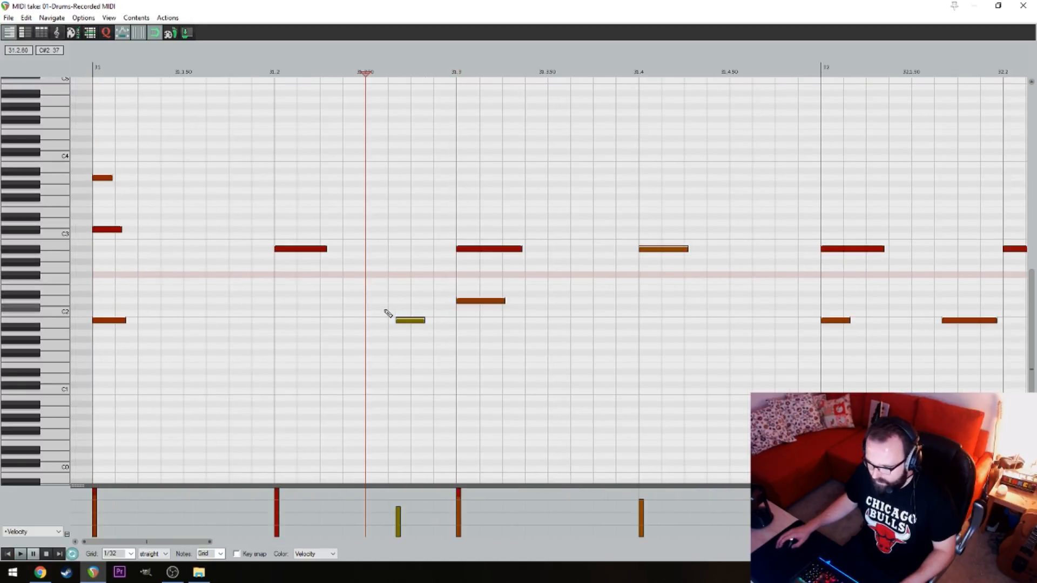
Set the MIDI editor grid to 1/16 triplet
{"action": "scroll", "coordinate": [388, 313], "scroll_direction": "down", "scroll_amount": 3}
{"action": "left_click", "coordinate": [152, 554]}
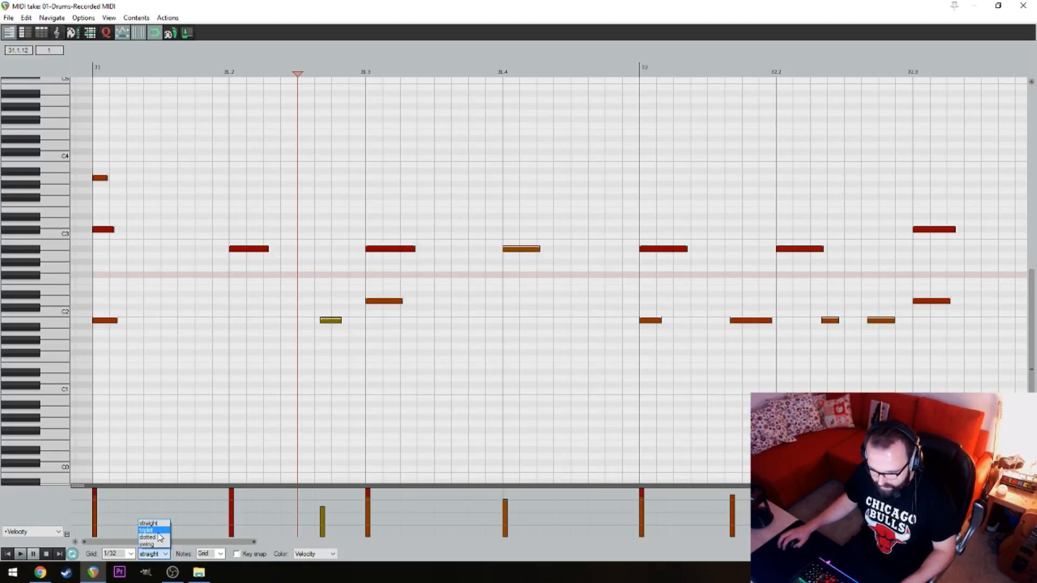
{"action": "left_click", "coordinate": [158, 537]}
{"action": "left_click", "coordinate": [154, 554]}
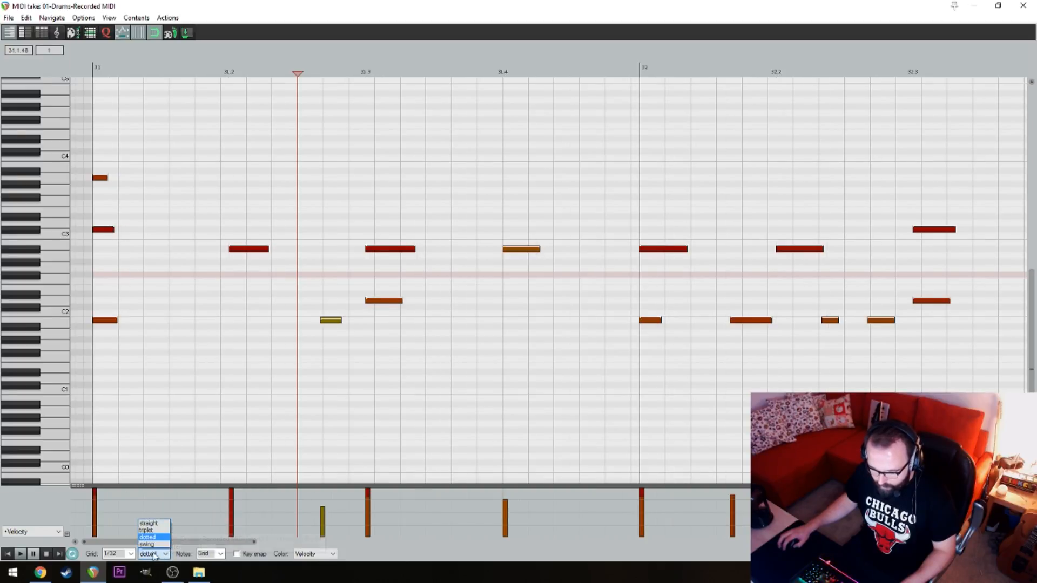
{"action": "left_click", "coordinate": [153, 531]}
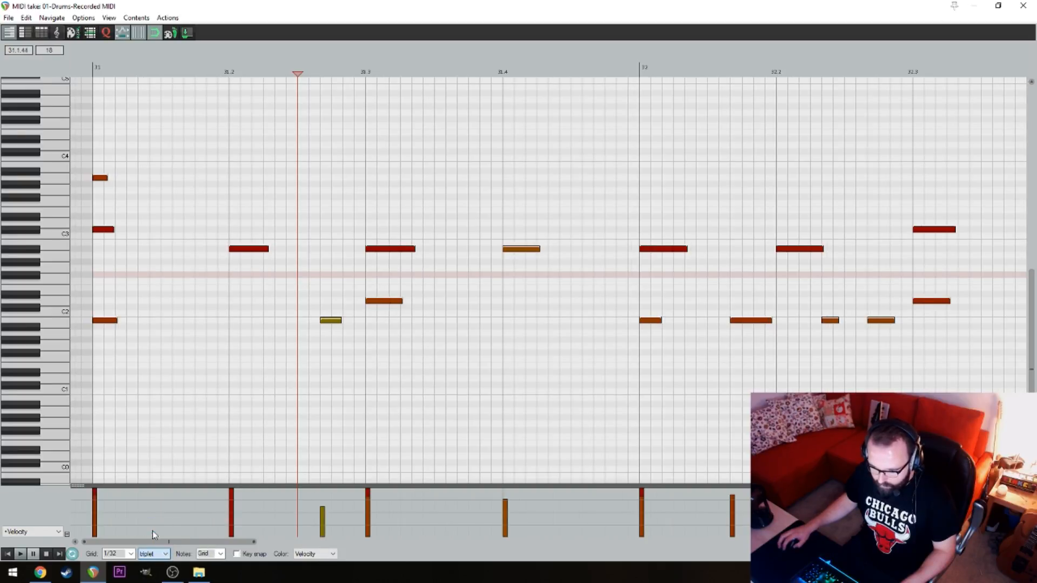
{"action": "left_click", "coordinate": [122, 554]}
{"action": "left_click", "coordinate": [125, 502]}
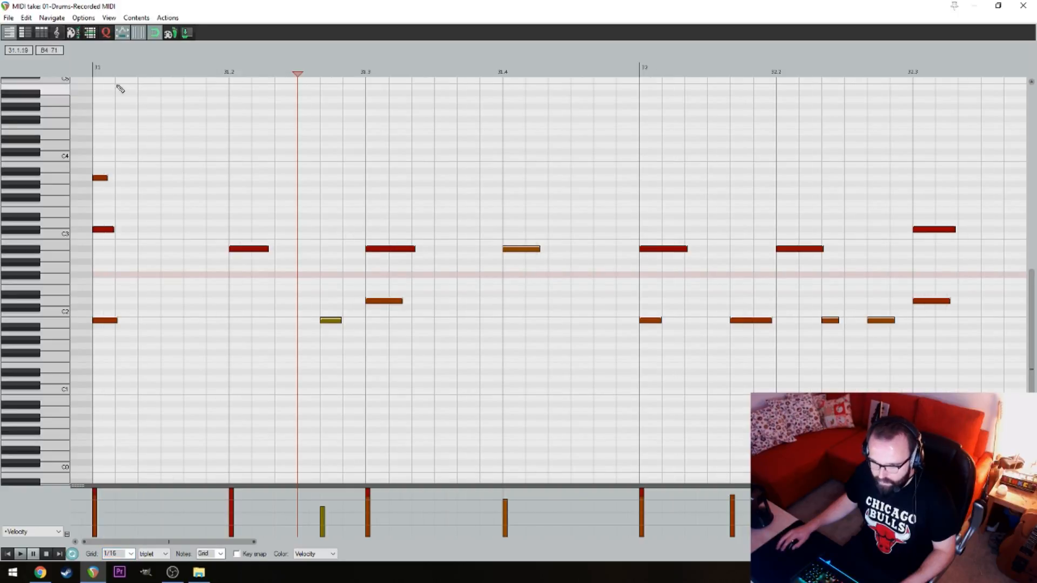
Play the quantized drum take from the start of bar 31 and check its timing through bars 32 and 33
{"action": "left_click", "coordinate": [93, 70]}
{"action": "key", "text": "space"}
{"action": "scroll", "coordinate": [326, 167], "scroll_direction": "down", "scroll_amount": 2}
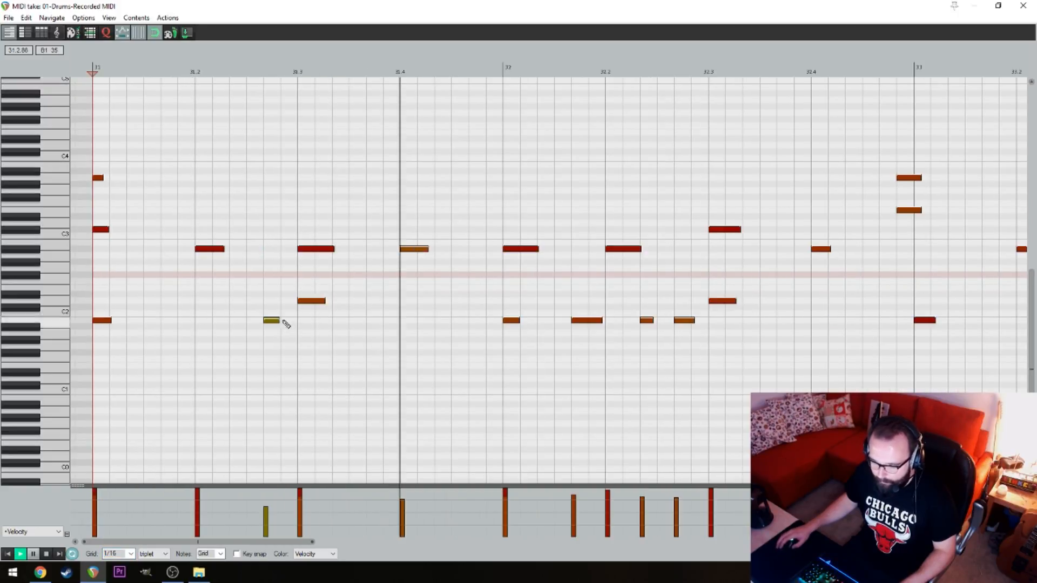
{"action": "scroll", "coordinate": [378, 198], "scroll_direction": "down", "scroll_amount": 1}
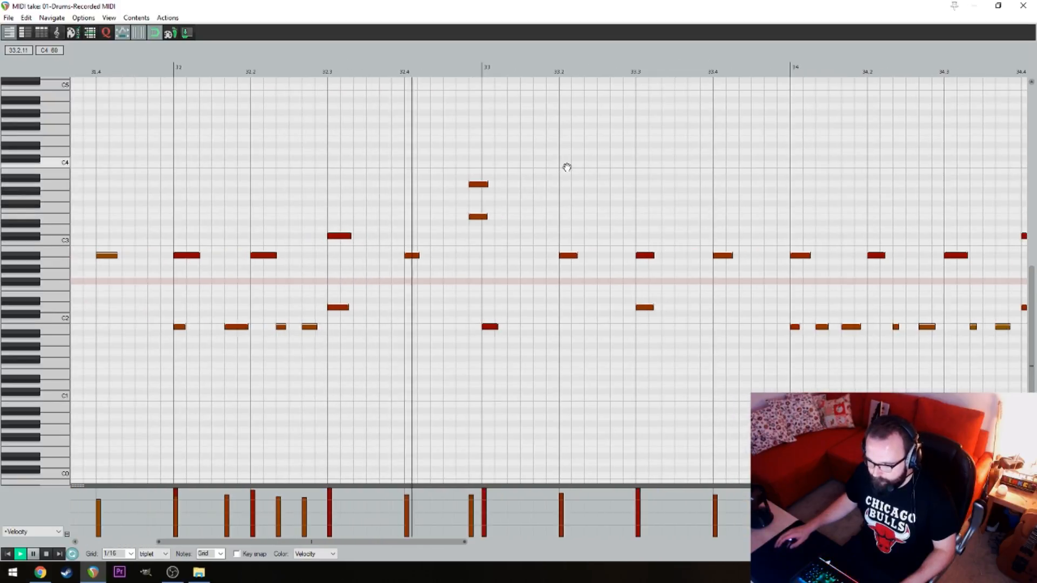
{"action": "left_click_drag", "start_coordinate": [281, 131], "coordinate": [283, 178]}
{"action": "key", "text": "space"}
{"action": "key", "text": "space"}
Move the two upper cymbal notes just ahead of bar 33 onto its downbeat and raise their velocity slightly
{"action": "left_click_drag", "start_coordinate": [734, 140], "coordinate": [678, 229]}
{"action": "left_click", "coordinate": [695, 180]}
{"action": "left_click_drag", "start_coordinate": [695, 180], "coordinate": [700, 175]}
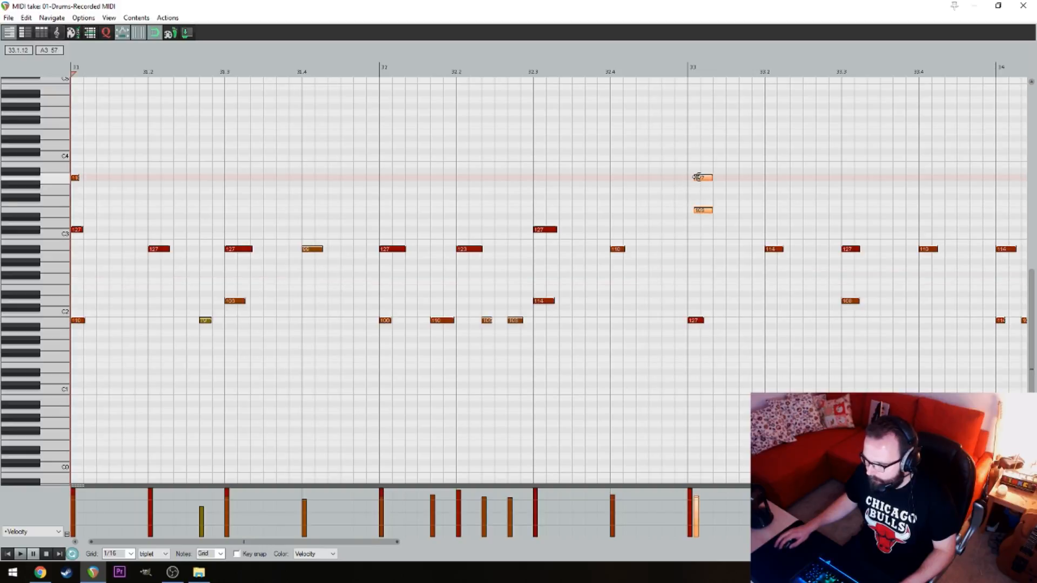
{"action": "key", "text": "space"}
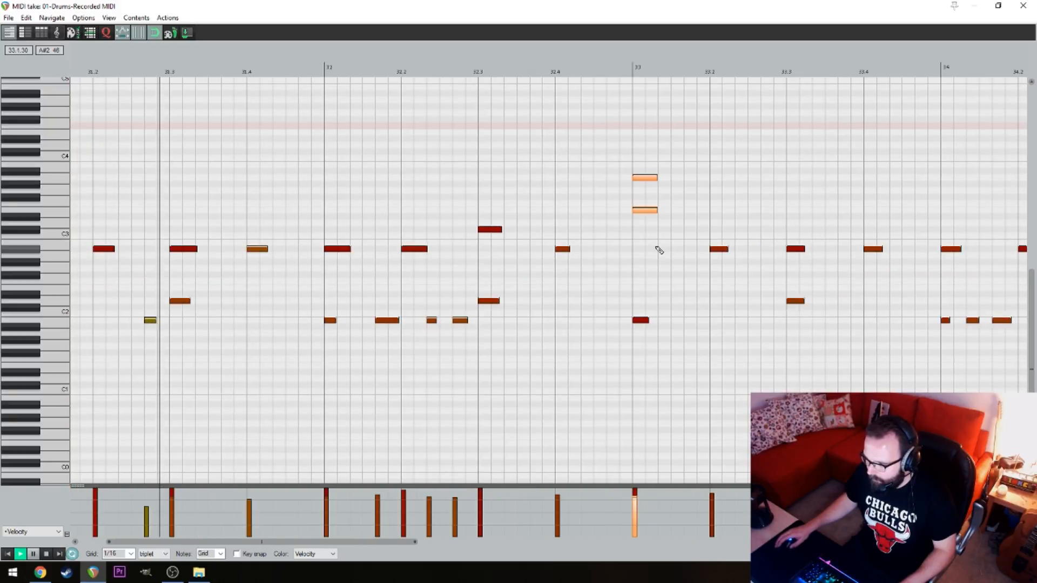
{"action": "key", "text": "space"}
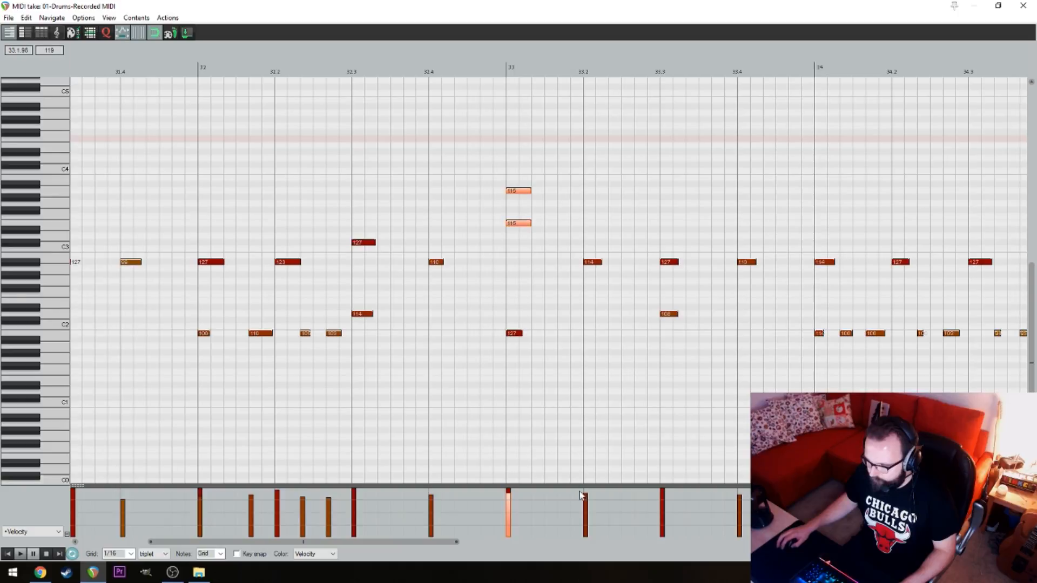
{"action": "key", "text": "space"}
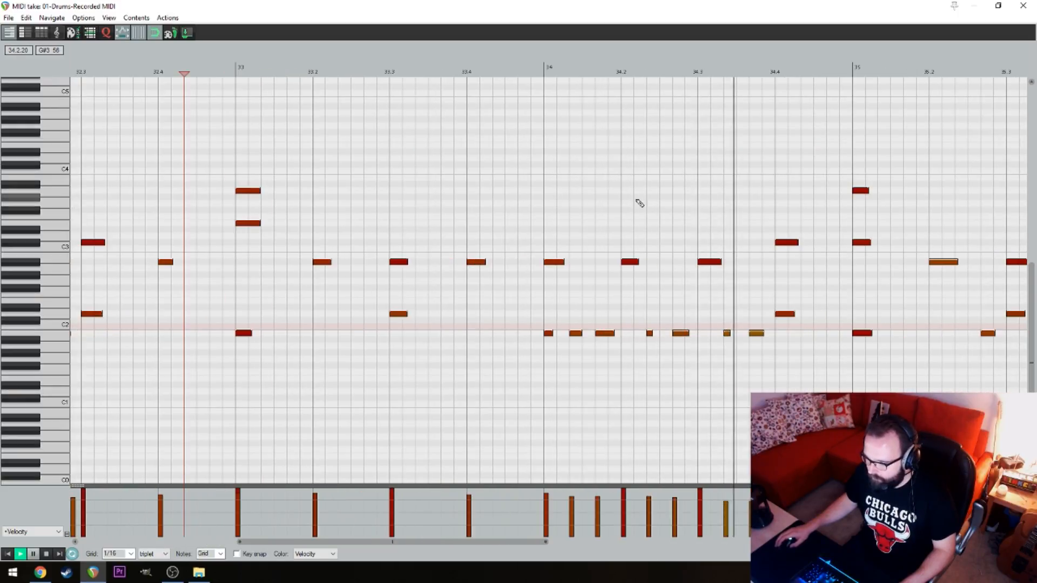
{"action": "key", "text": "space"}
Add a kick note in the gap of each triplet group after beats 1 and 2 of bar 34, auditioning the passage
{"action": "left_click", "coordinate": [495, 333]}
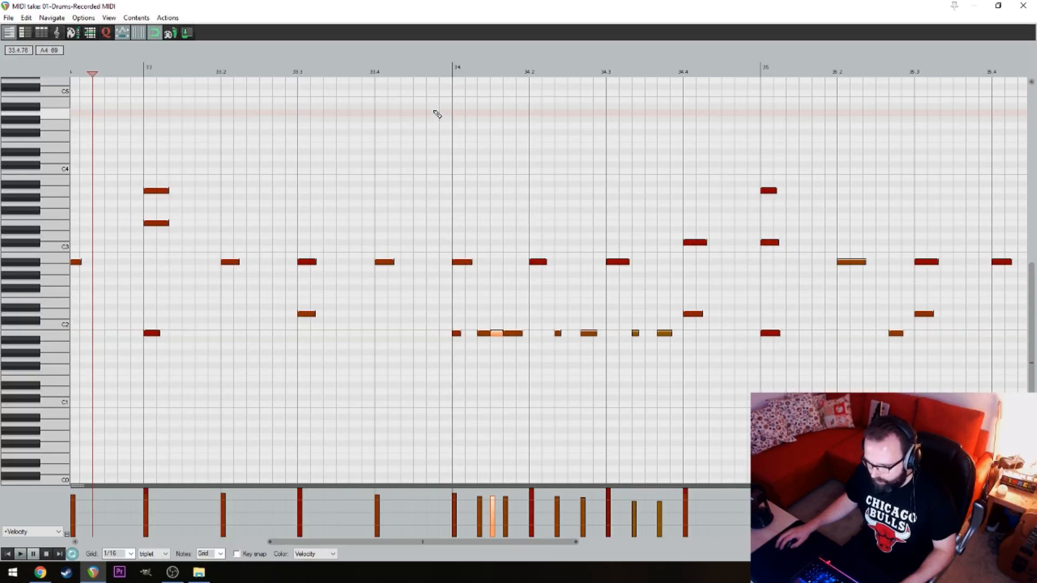
{"action": "key", "text": "space"}
{"action": "left_click_drag", "start_coordinate": [536, 144], "coordinate": [405, 138]}
{"action": "key", "text": "space"}
{"action": "left_click", "coordinate": [413, 326]}
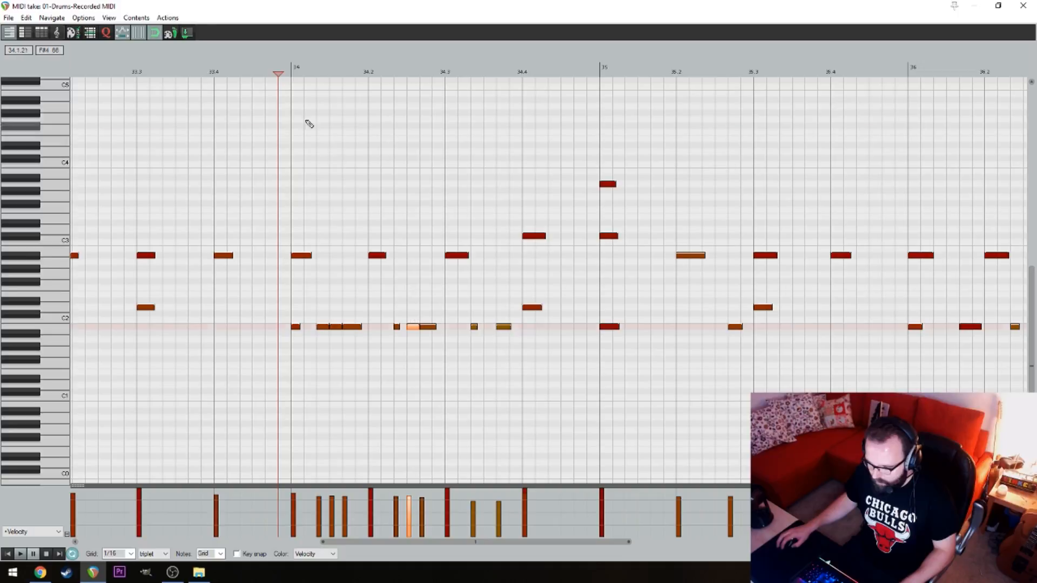
{"action": "left_click", "coordinate": [306, 120]}
{"action": "key", "text": "space"}
Add two kick notes to the triplet run after beat 3 of bar 34, extending it to beat 4, and play it back
{"action": "key", "text": "space"}
{"action": "left_click", "coordinate": [489, 326]}
{"action": "left_click", "coordinate": [310, 128]}
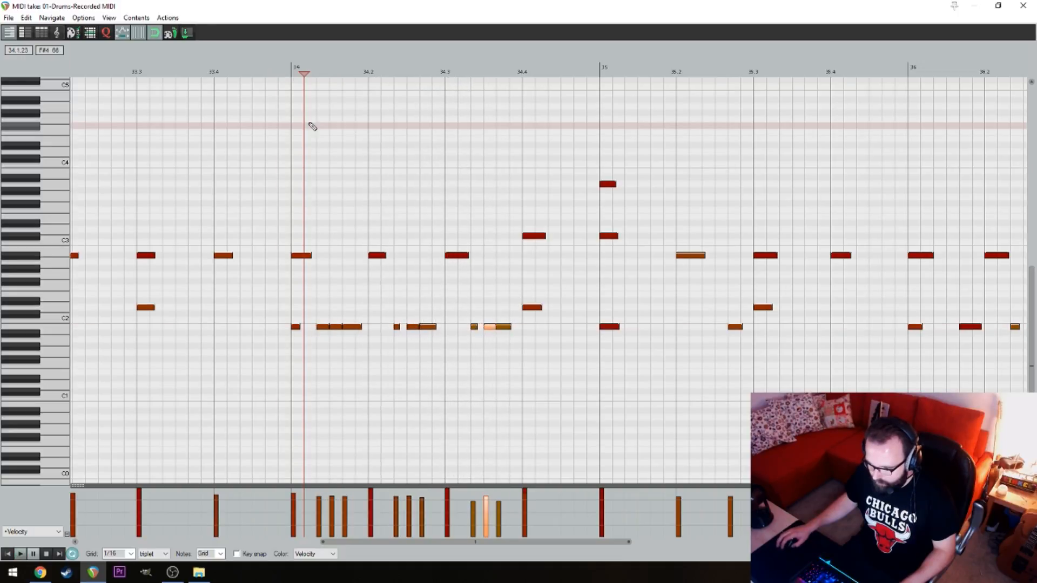
{"action": "key", "text": "space"}
{"action": "left_click_drag", "start_coordinate": [531, 218], "coordinate": [514, 225]}
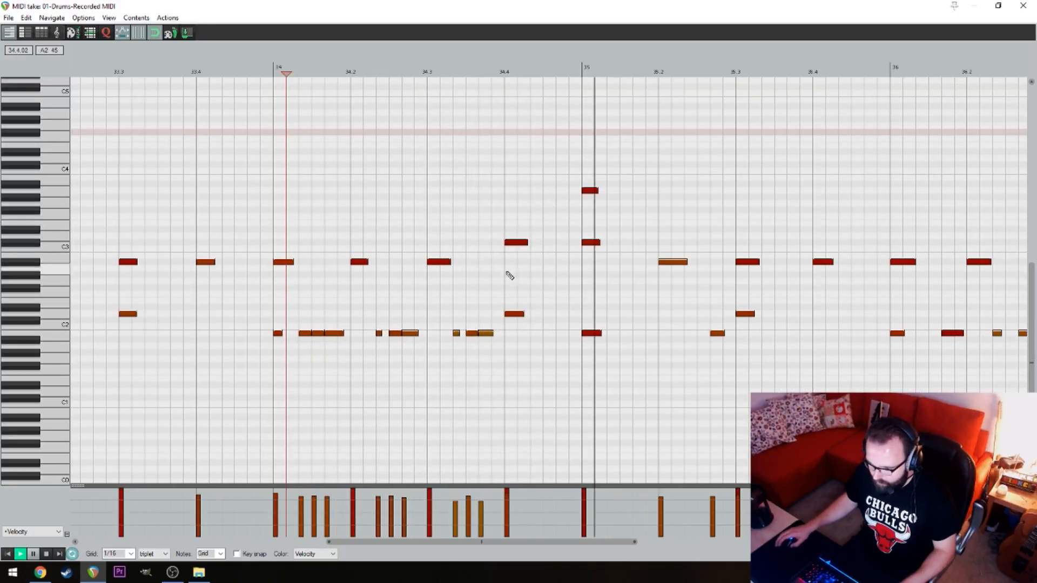
{"action": "key", "text": "space"}
{"action": "left_click", "coordinate": [498, 333]}
{"action": "left_click", "coordinate": [338, 180]}
{"action": "key", "text": "space"}
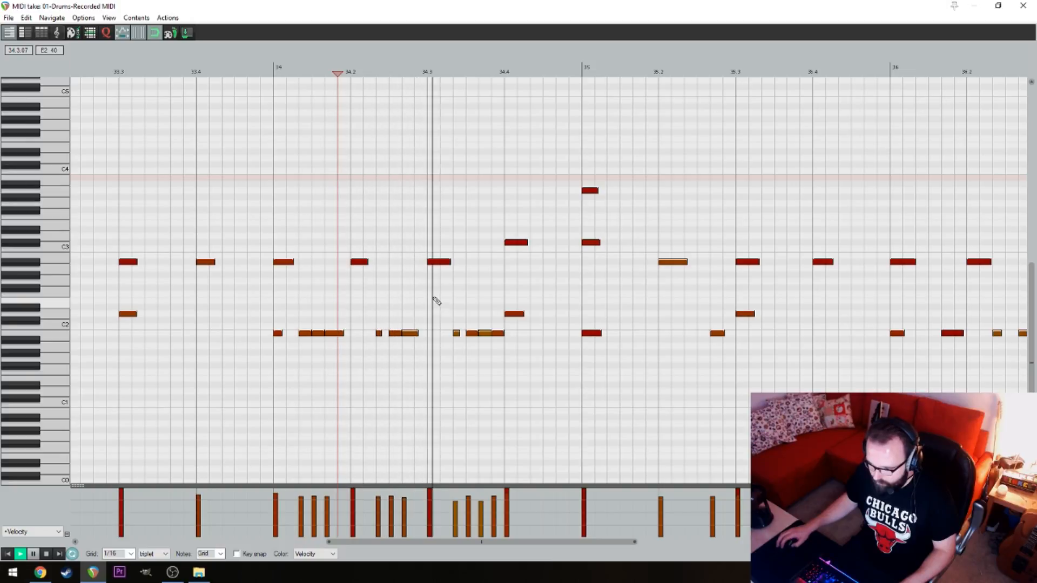
{"action": "key", "text": "space"}
Shape the velocities of the kick run before beat 4 of bar 34 into a rising ramp and play the bar
{"action": "mouse_move", "coordinate": [454, 498]}
{"action": "left_mouse_down"}
{"action": "mouse_move", "coordinate": [458, 514]}
{"action": "mouse_move", "coordinate": [479, 505]}
{"action": "left_mouse_up"}
{"action": "key", "text": "space"}
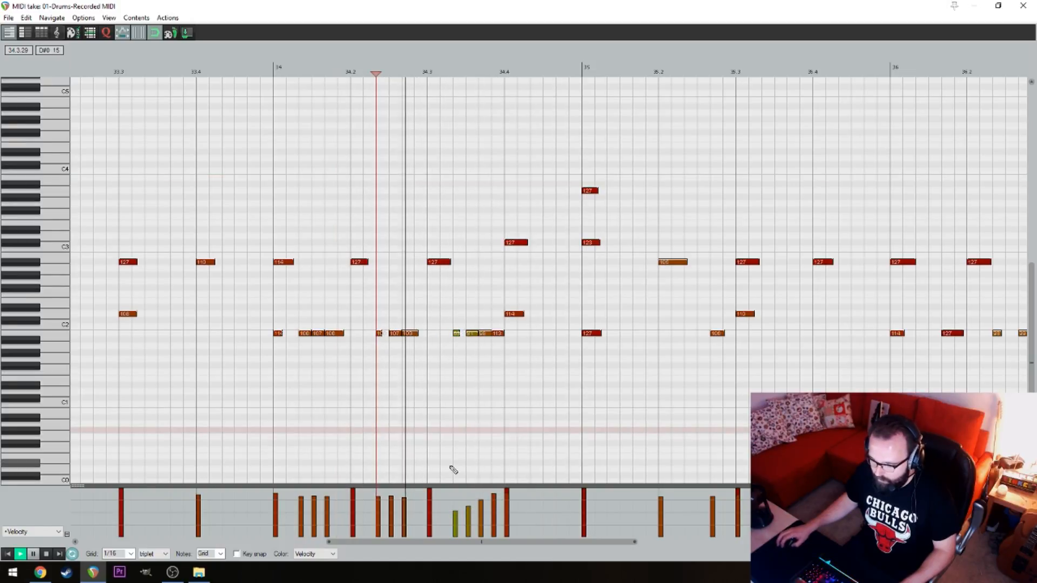
{"action": "left_click", "coordinate": [251, 147]}
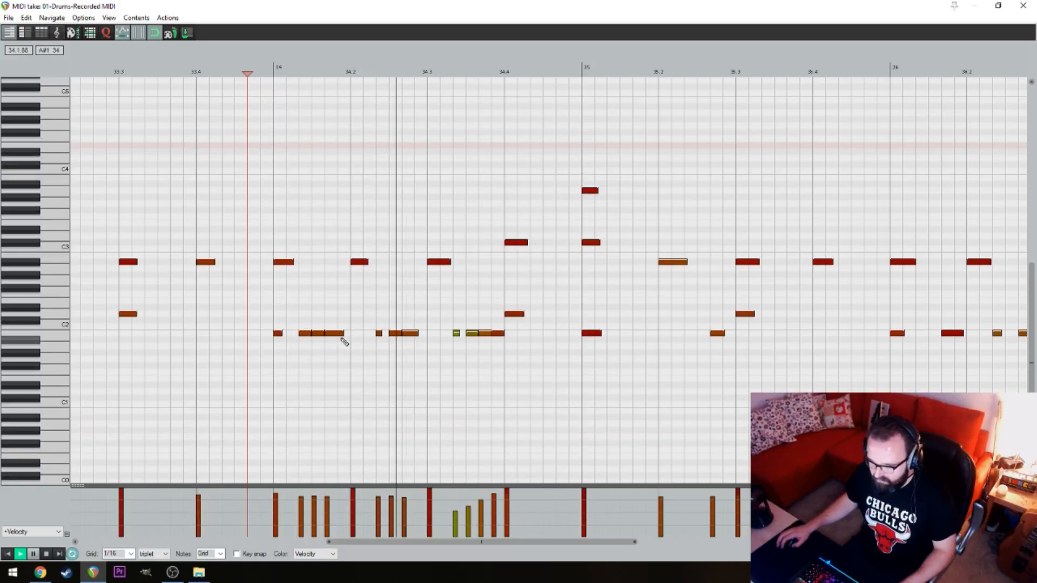
{"action": "key", "text": "space"}
{"action": "left_click_drag", "start_coordinate": [440, 140], "coordinate": [419, 191]}
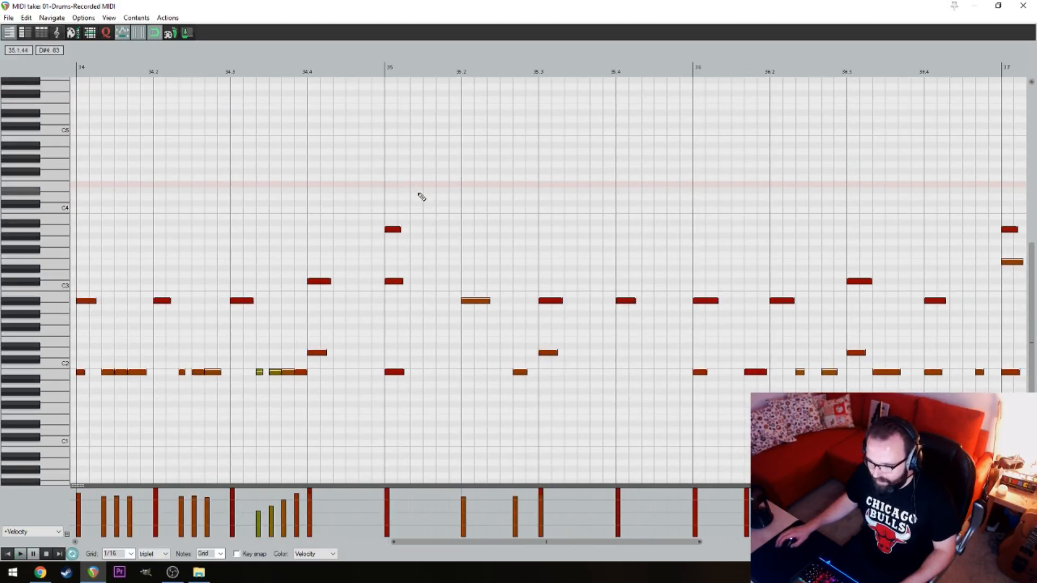
Play back the drum pattern from just after beat 4 of bar 34, following the notes through bar 37
{"action": "left_click", "coordinate": [338, 147]}
{"action": "key", "text": "space"}
{"action": "left_click_drag", "start_coordinate": [516, 176], "coordinate": [430, 178]}
{"action": "left_click_drag", "start_coordinate": [494, 193], "coordinate": [432, 198]}
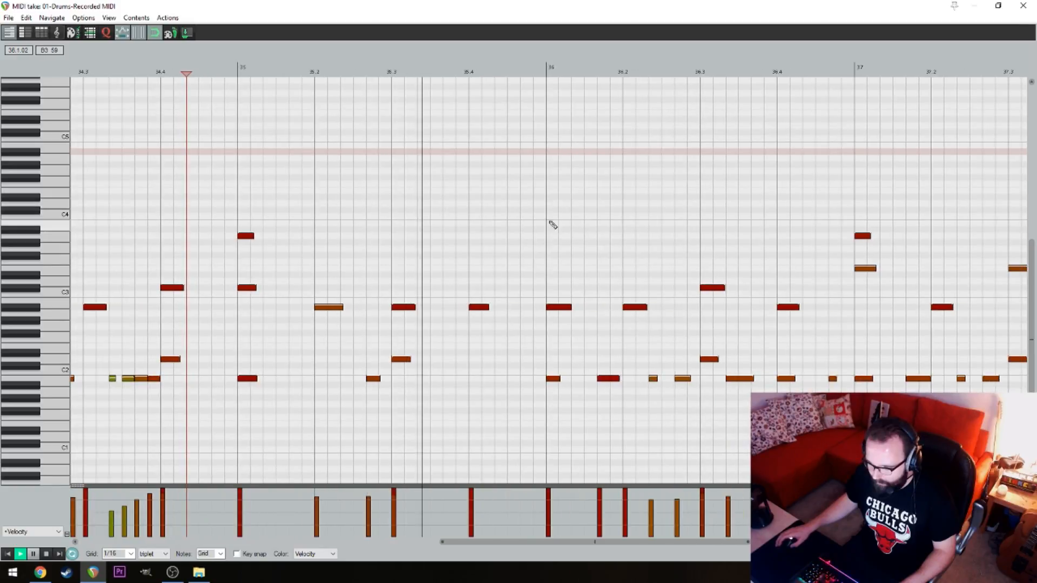
{"action": "left_click_drag", "start_coordinate": [597, 219], "coordinate": [419, 201]}
{"action": "left_click_drag", "start_coordinate": [553, 199], "coordinate": [427, 180]}
{"action": "left_click_drag", "start_coordinate": [506, 178], "coordinate": [462, 175]}
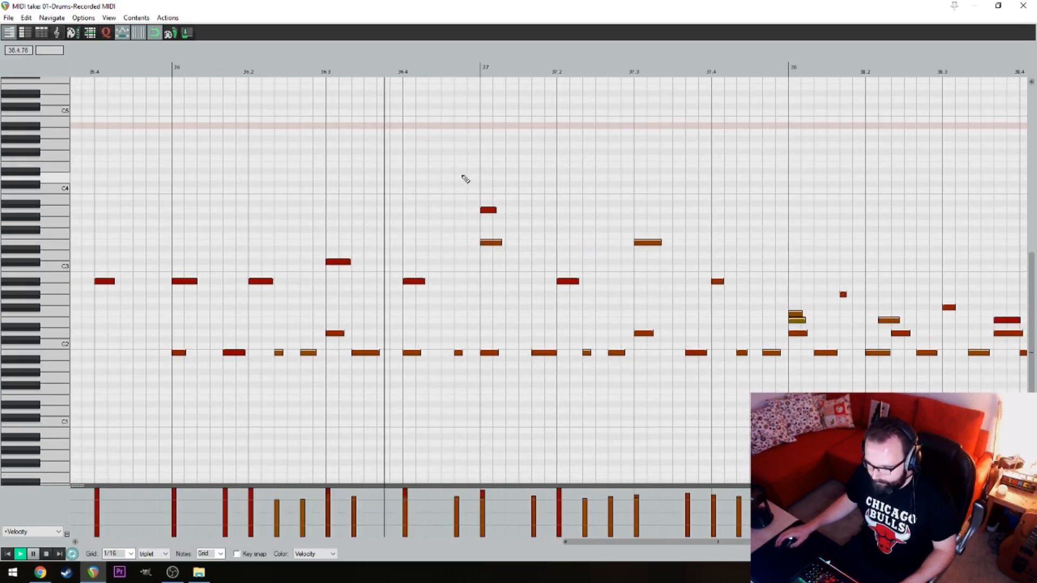
Replay the passage from the middle of beat 1 of bar 36 and follow the notes to the end of the take
{"action": "key", "text": "space"}
{"action": "left_click", "coordinate": [207, 216]}
{"action": "key", "text": "space"}
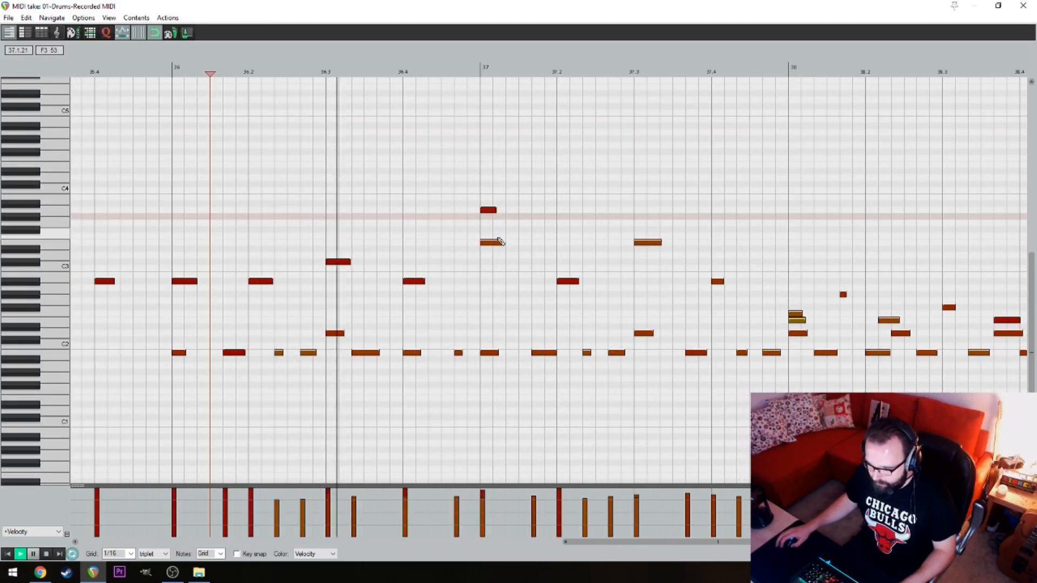
{"action": "left_click_drag", "start_coordinate": [492, 213], "coordinate": [394, 204]}
{"action": "left_click_drag", "start_coordinate": [488, 188], "coordinate": [427, 187]}
{"action": "left_click_drag", "start_coordinate": [595, 188], "coordinate": [482, 194]}
{"action": "key", "text": "space"}
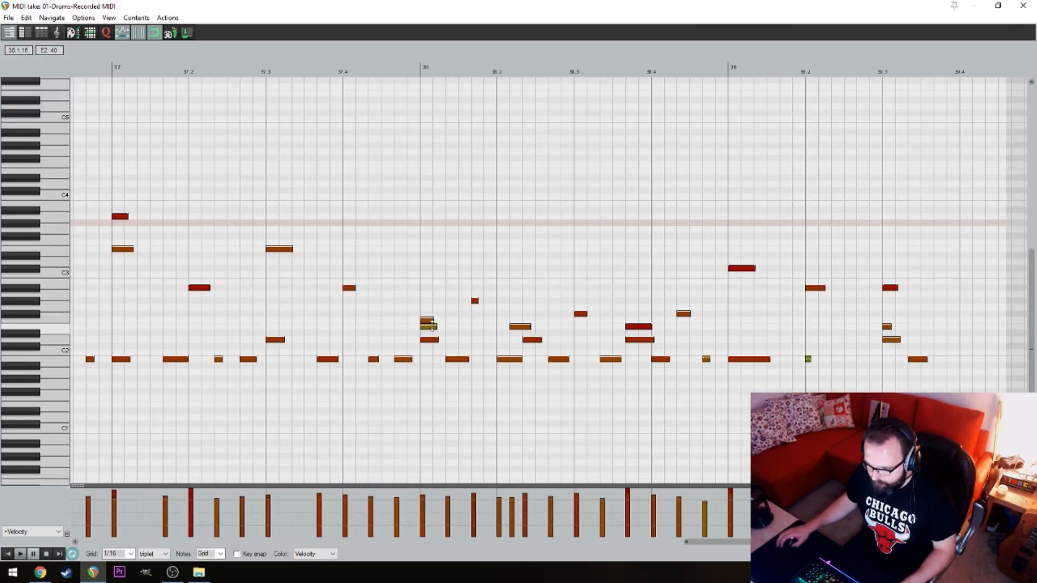
Delete the E2 note on bar 38's downbeat, nudge the F2 note slightly late, and play the bar's opening
{"action": "left_click", "coordinate": [428, 327]}
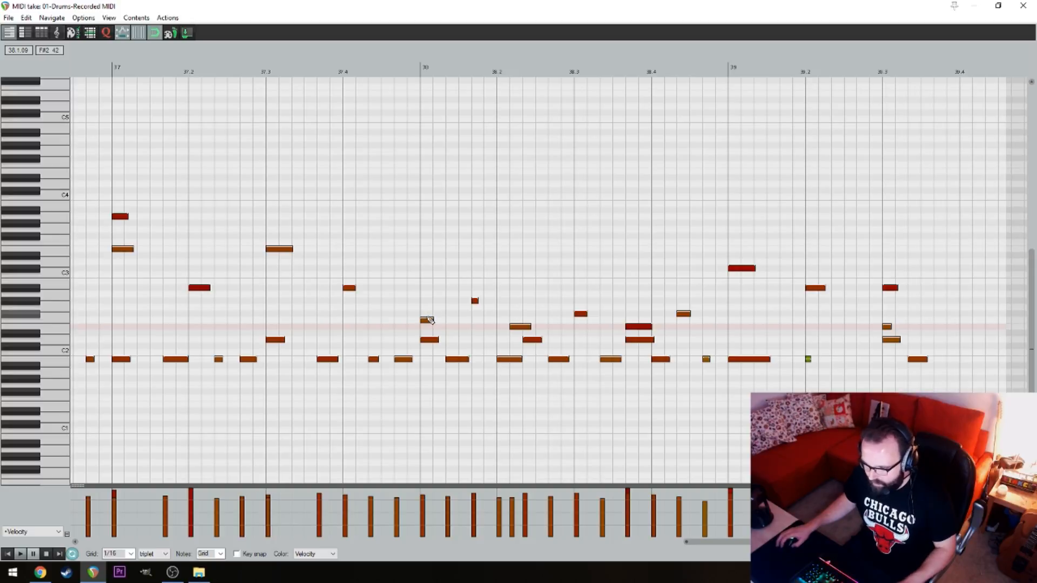
{"action": "left_click_drag", "start_coordinate": [433, 317], "coordinate": [435, 324]}
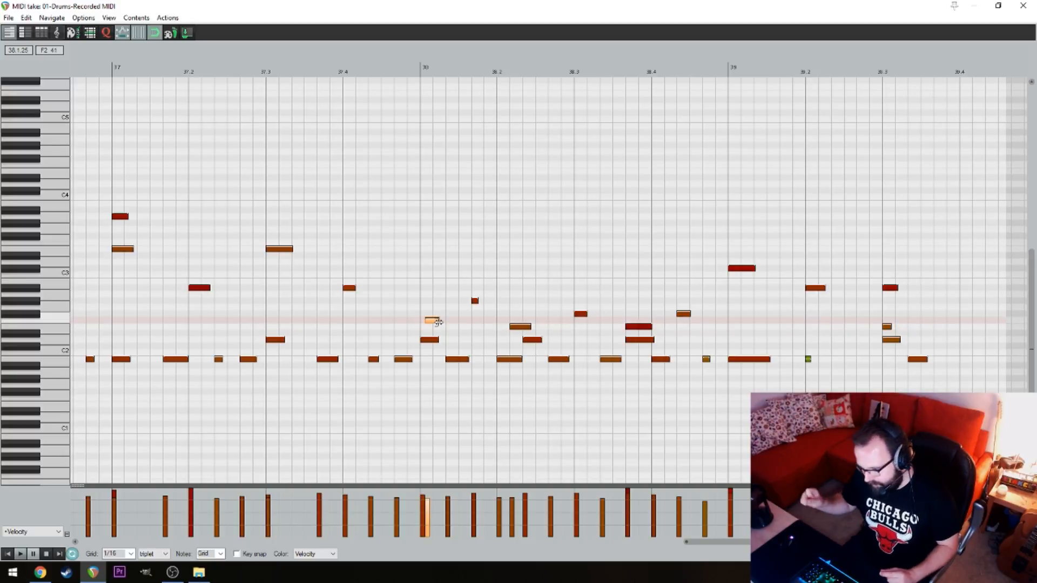
{"action": "left_click", "coordinate": [408, 282]}
{"action": "key", "text": "space"}
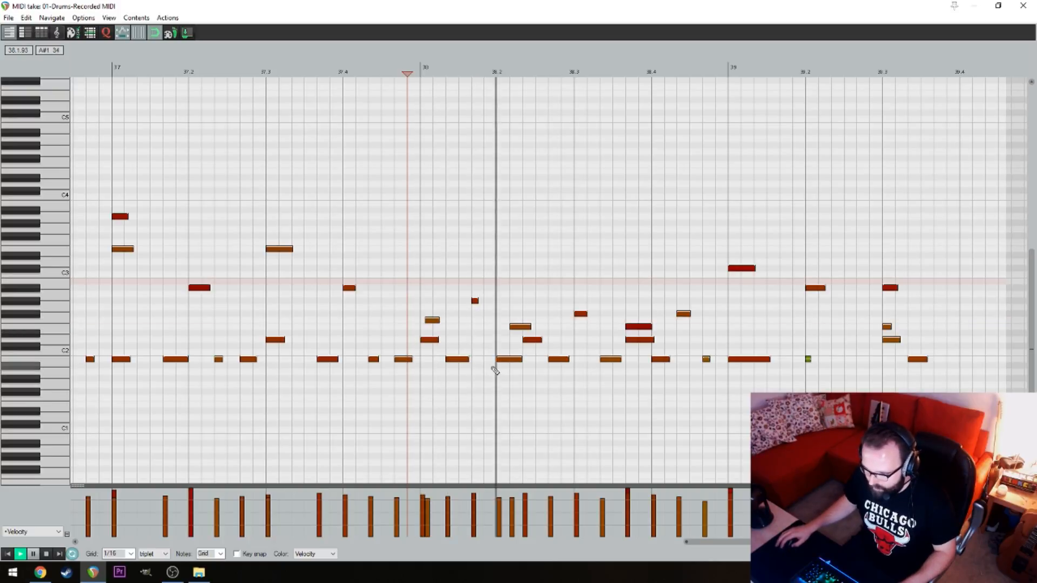
Move the E2 note after beat 2 of bar 38 slightly behind the nearby D2 snare hit, and audition the bar
{"action": "left_click", "coordinate": [523, 327]}
{"action": "key", "text": "space"}
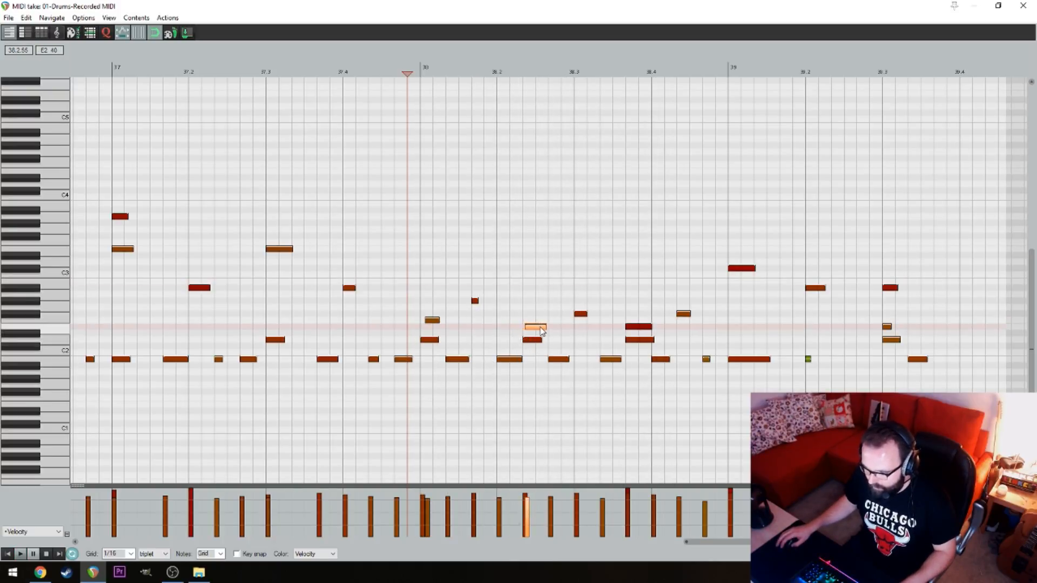
{"action": "left_click_drag", "start_coordinate": [542, 331], "coordinate": [545, 331]}
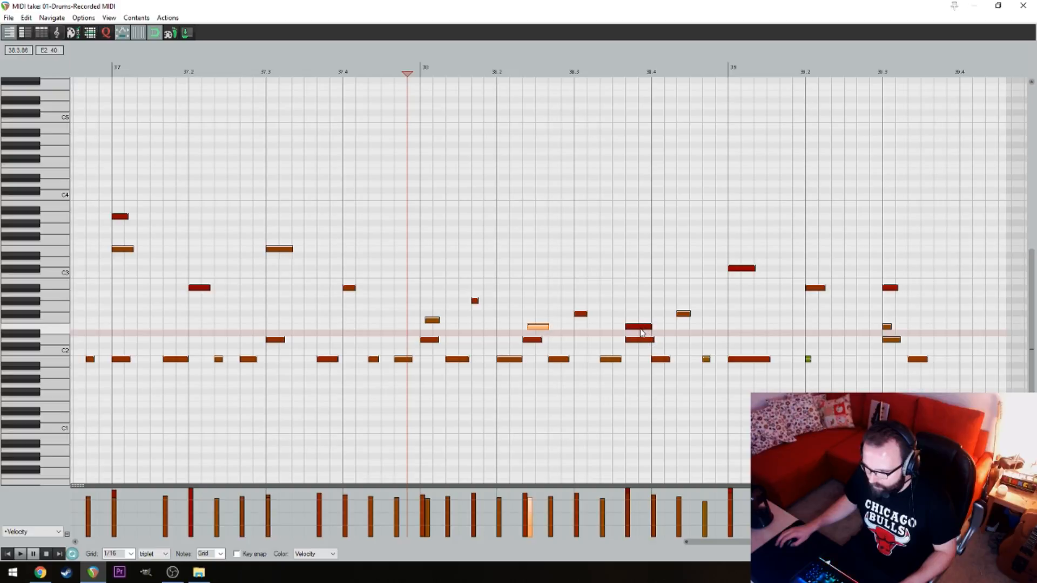
{"action": "left_click", "coordinate": [418, 396]}
{"action": "key", "text": "space"}
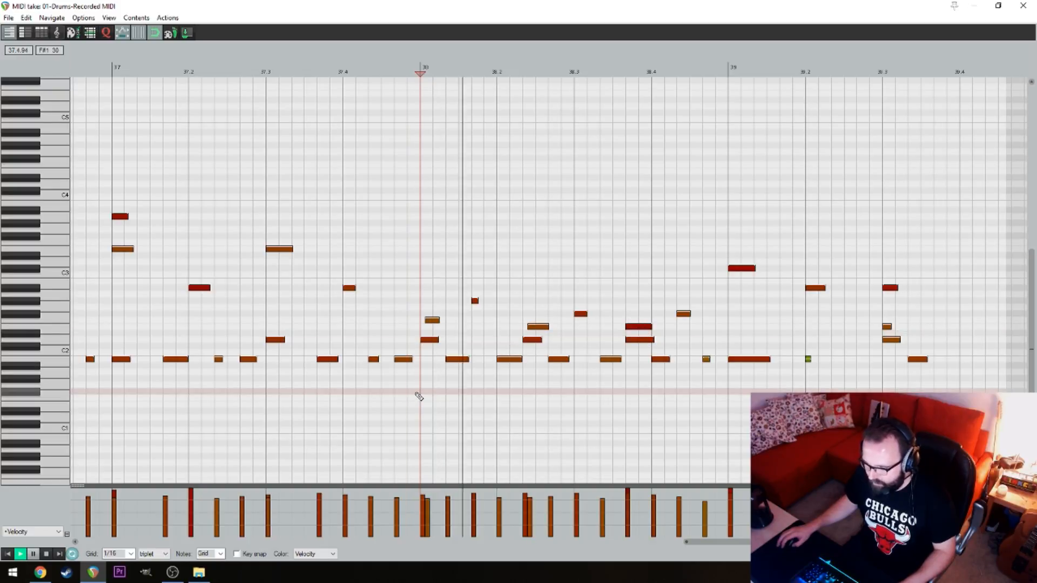
Replace all notes in bar 38 with D2 snare hits on beats 1 and 2 and a three-note triplet run between them
{"action": "key", "text": "space"}
{"action": "left_click_drag", "start_coordinate": [420, 389], "coordinate": [720, 154]}
{"action": "key", "text": "Delete"}
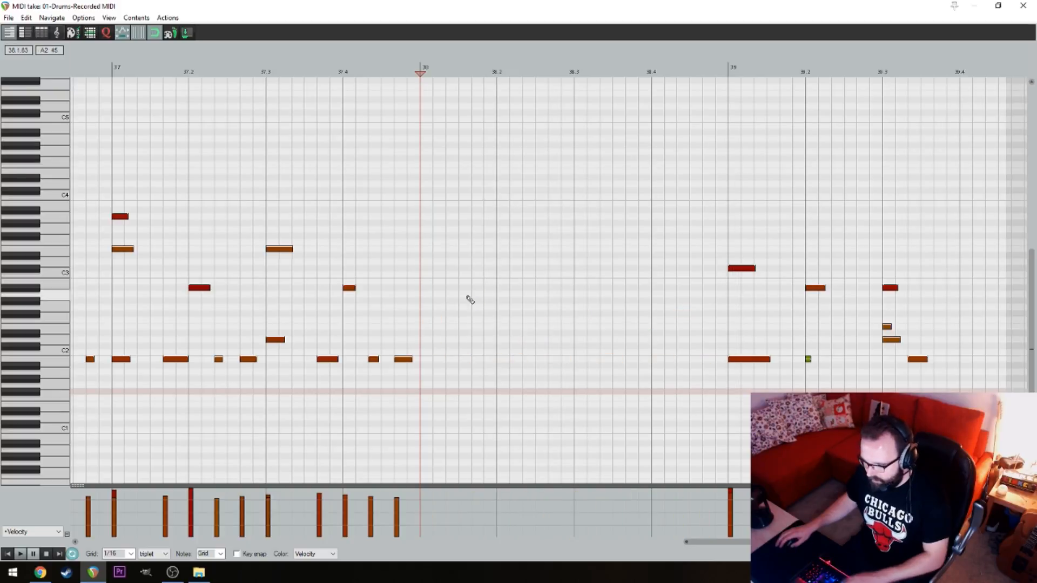
{"action": "double_click", "coordinate": [430, 340]}
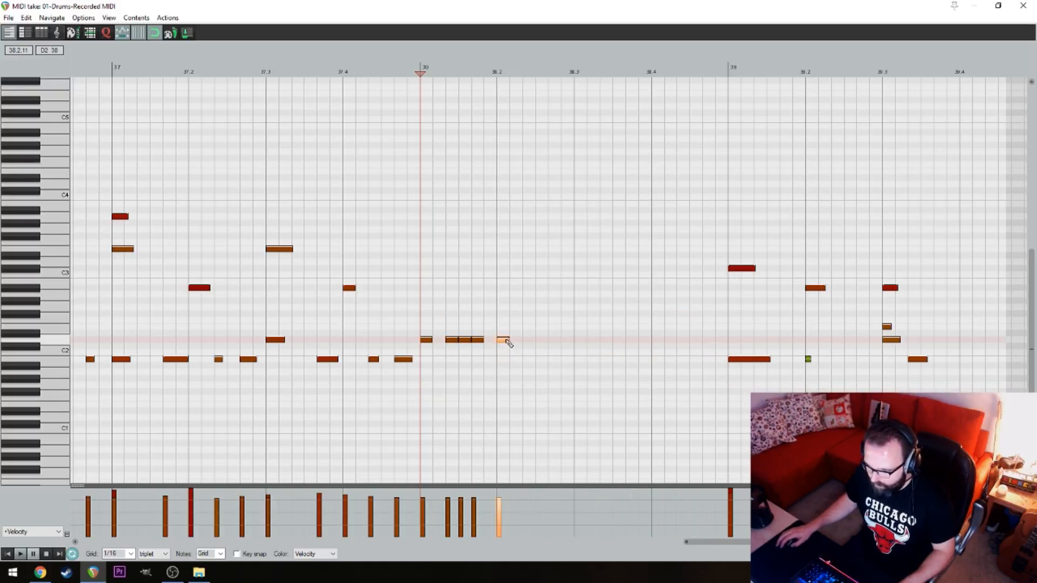
{"action": "double_click", "coordinate": [530, 281]}
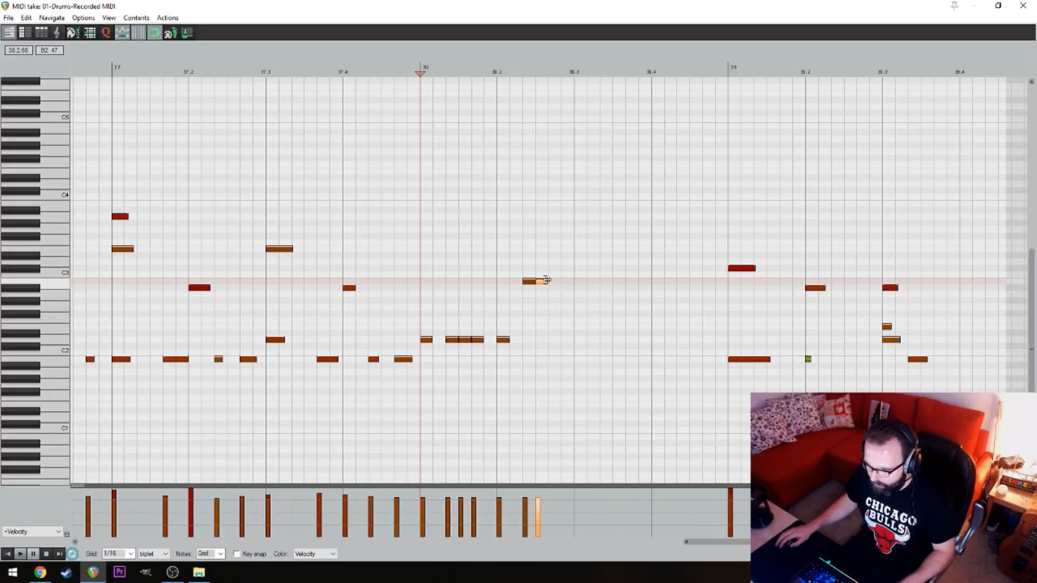
{"action": "key", "text": "ctrl+z"}
{"action": "key", "text": "ctrl+z"}
Add two spaced C3 tom notes after beat 2 of bar 38, then an A2 tom on beat 3 followed by a three-note run
{"action": "left_click", "coordinate": [528, 275]}
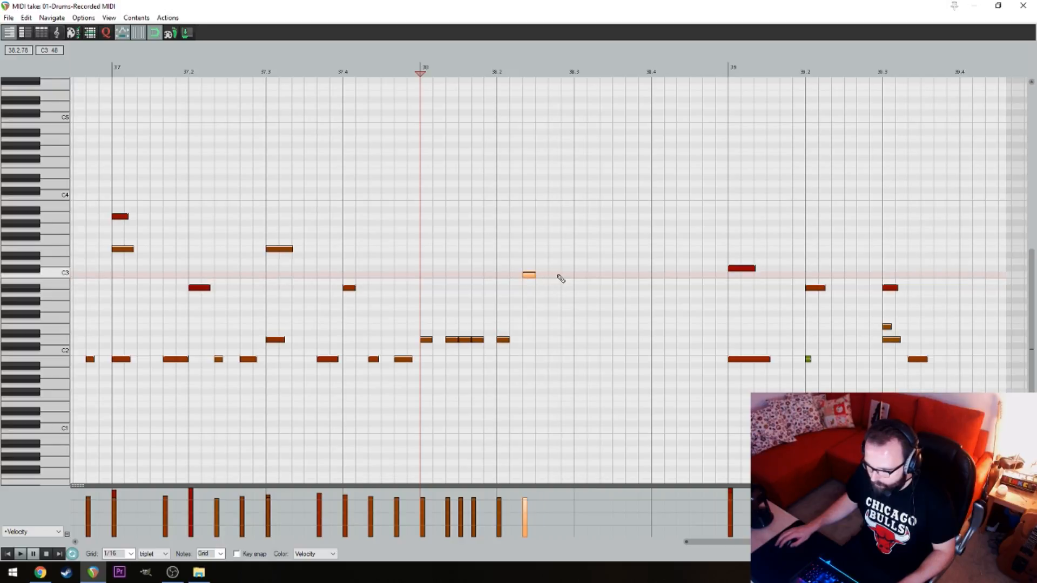
{"action": "left_click", "coordinate": [555, 275]}
{"action": "left_click", "coordinate": [580, 294]}
{"action": "left_click", "coordinate": [606, 294]}
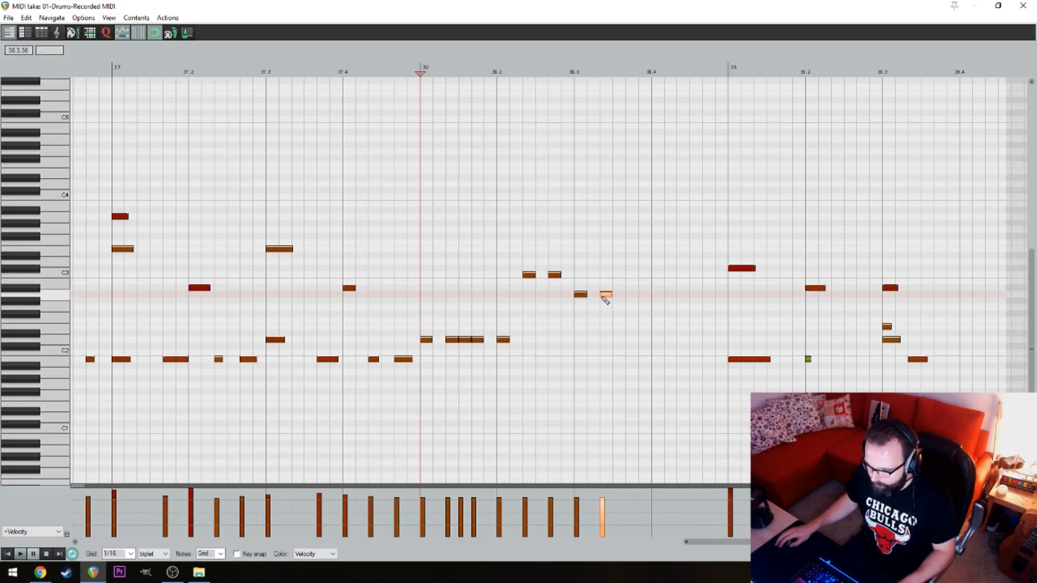
{"action": "left_click", "coordinate": [618, 295]}
{"action": "left_click", "coordinate": [631, 295]}
Finish the bar 38 fill with two G2 tom notes from beat 4 and a closing kick, and audition its opening
{"action": "left_click", "coordinate": [658, 307]}
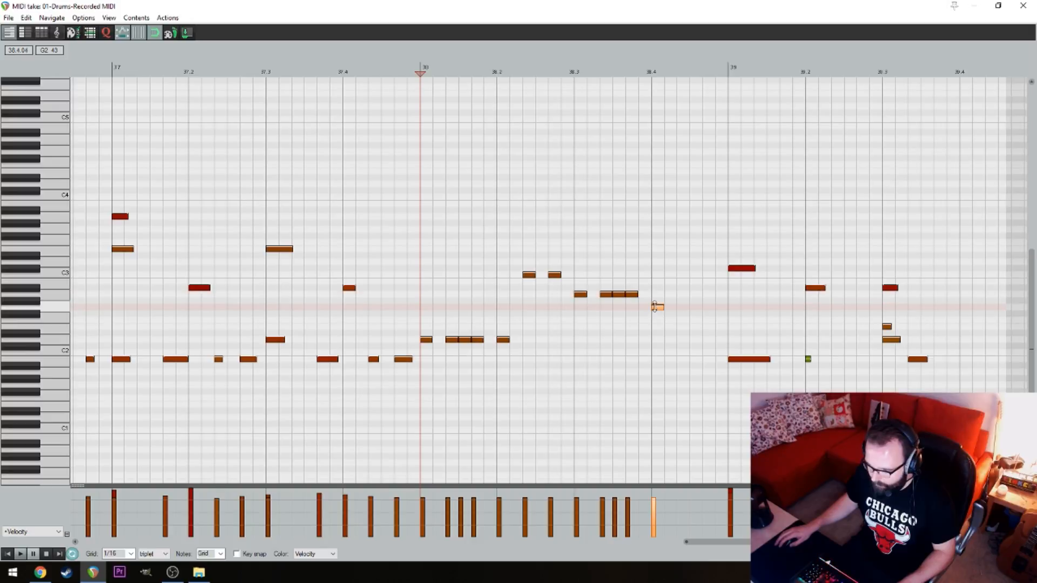
{"action": "left_click", "coordinate": [682, 307]}
{"action": "left_click", "coordinate": [707, 359]}
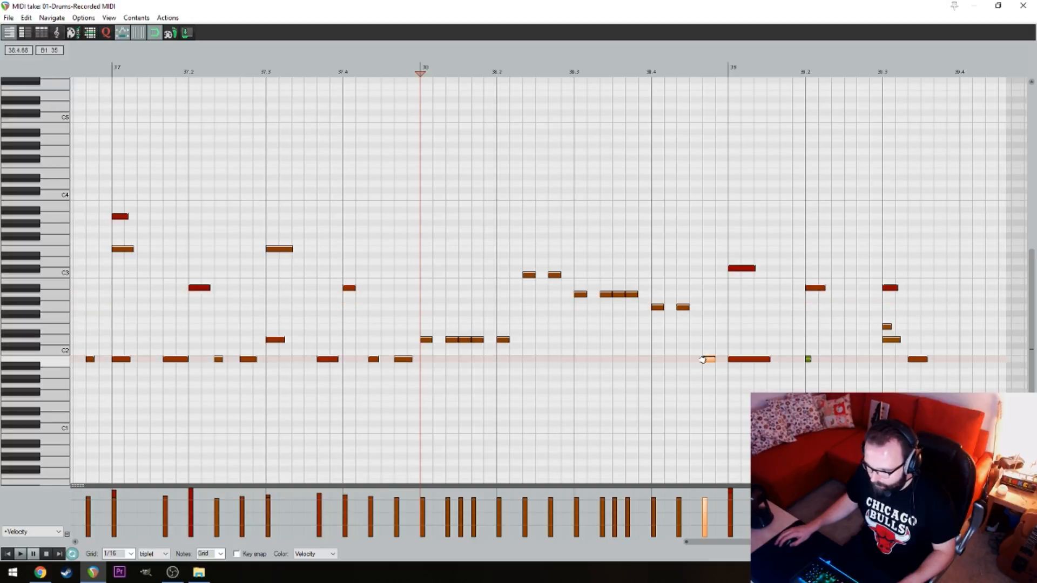
{"action": "left_click", "coordinate": [430, 498]}
{"action": "left_click", "coordinate": [421, 464]}
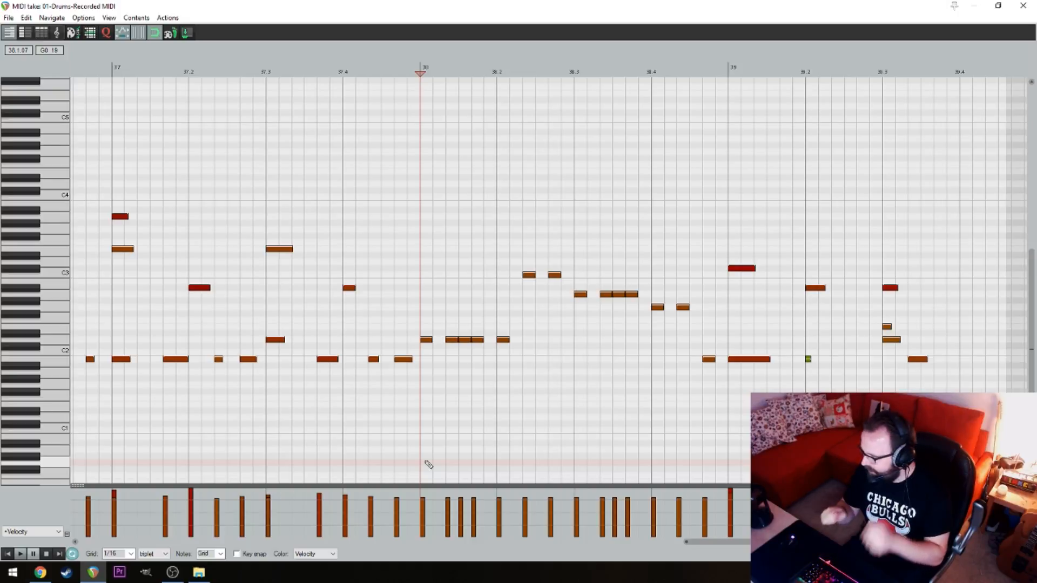
{"action": "key", "text": "space"}
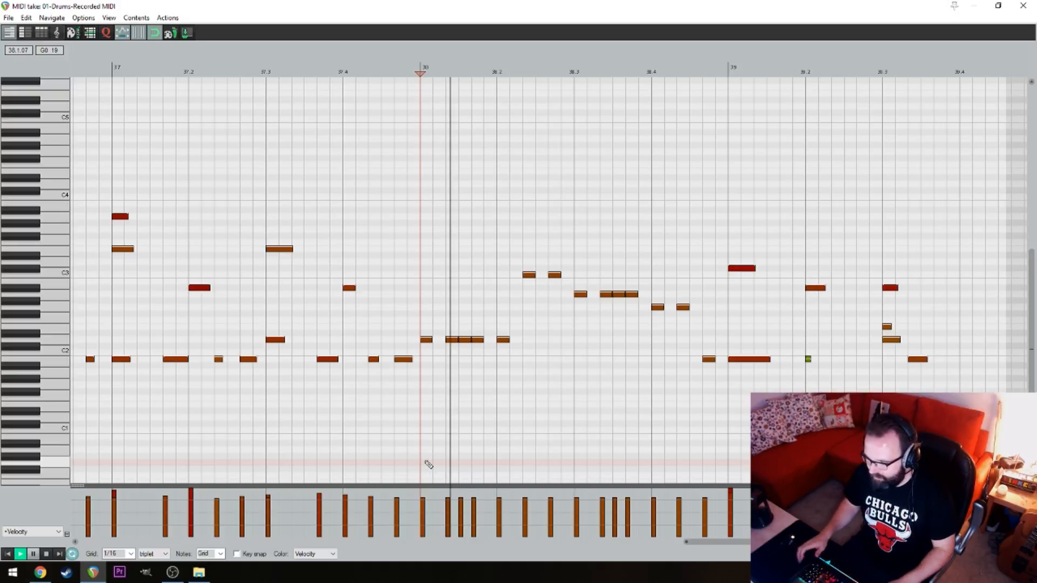
{"action": "key", "text": "space"}
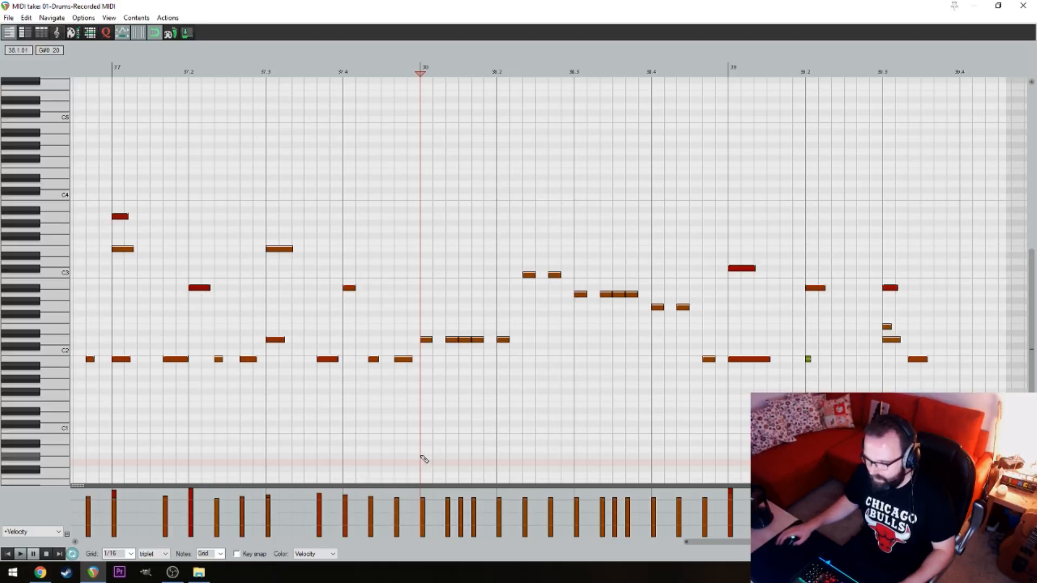
Raise the velocity of the notes on all four beats of bar 38 to 127
{"action": "left_click_drag", "start_coordinate": [423, 497], "coordinate": [425, 489]}
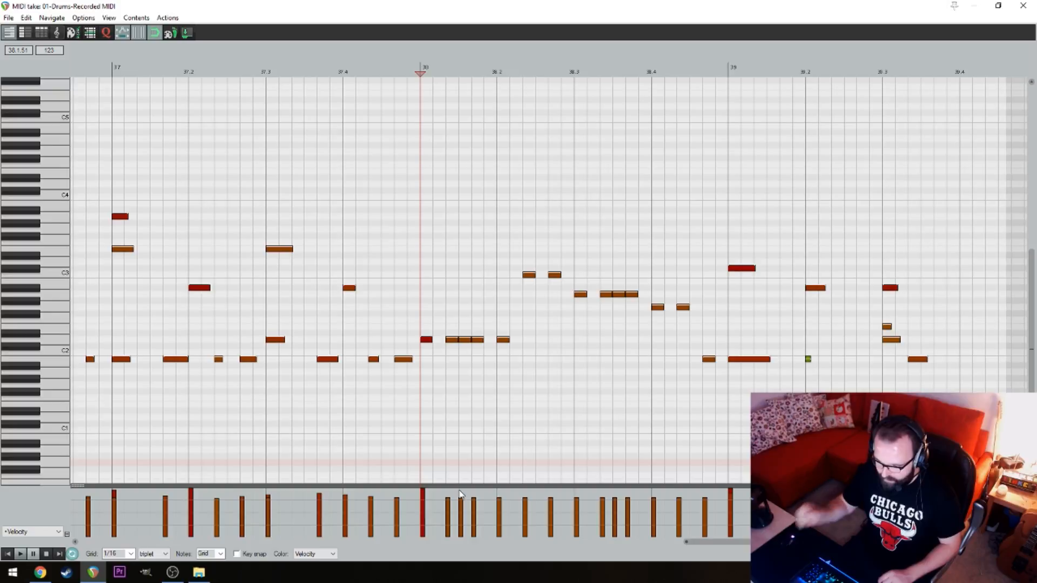
{"action": "left_click", "coordinate": [427, 340]}
{"action": "left_click", "coordinate": [503, 339], "text": "ctrl"}
{"action": "left_click", "coordinate": [581, 293], "text": "ctrl"}
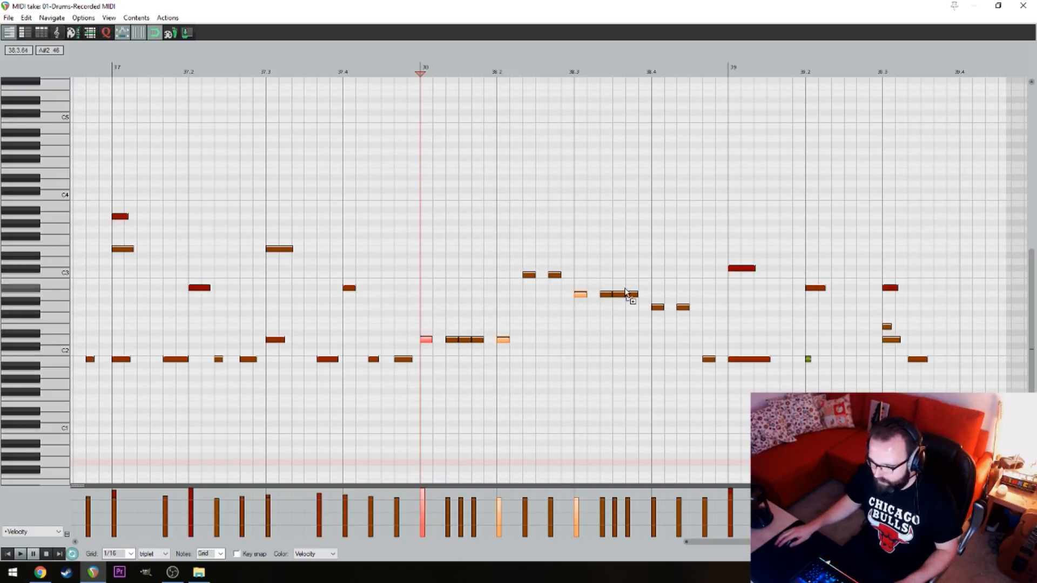
{"action": "left_click_drag", "start_coordinate": [665, 335], "coordinate": [659, 351]}
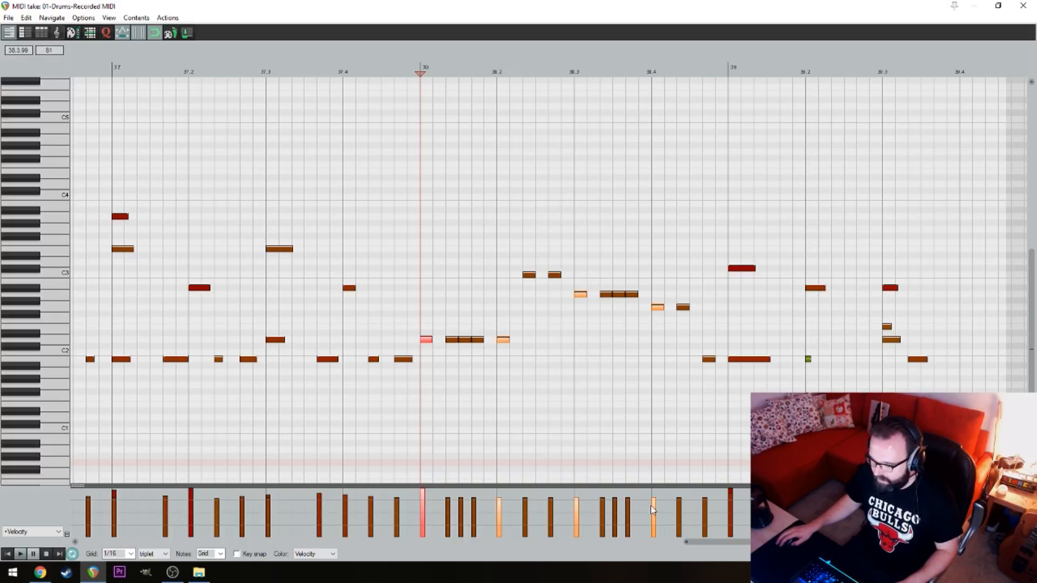
{"action": "left_click_drag", "start_coordinate": [652, 509], "coordinate": [656, 502]}
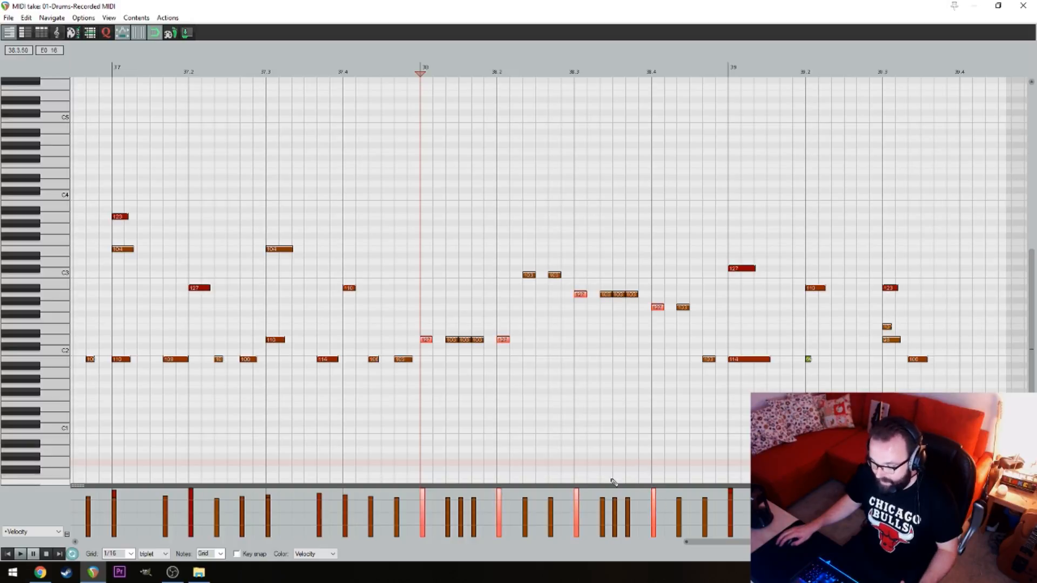
{"action": "left_click", "coordinate": [419, 303]}
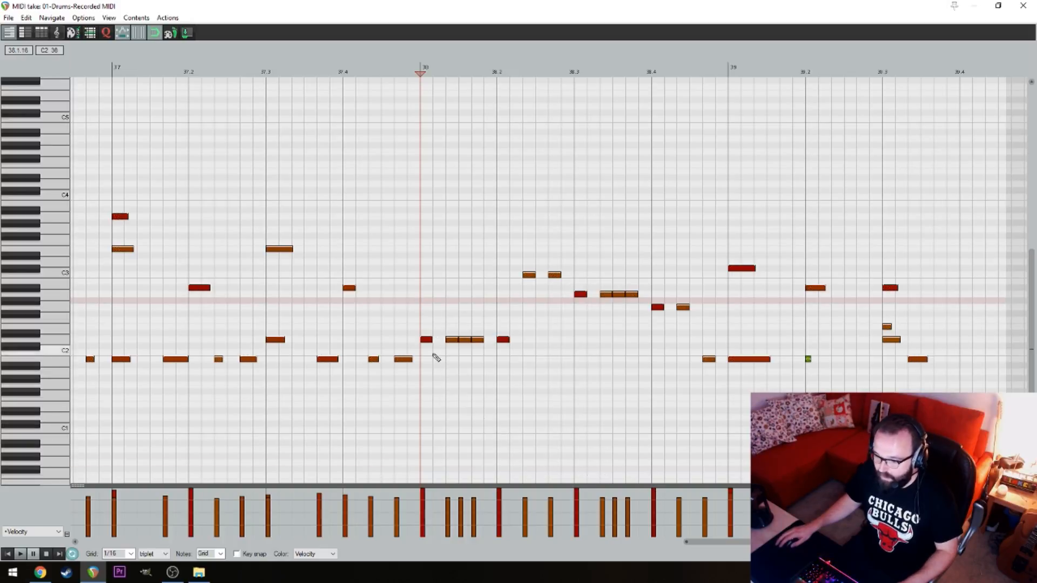
Shape the velocities of the three snare notes between beats 1 and 2 of bar 38 into a gently falling ramp
{"action": "left_click", "coordinate": [447, 494]}
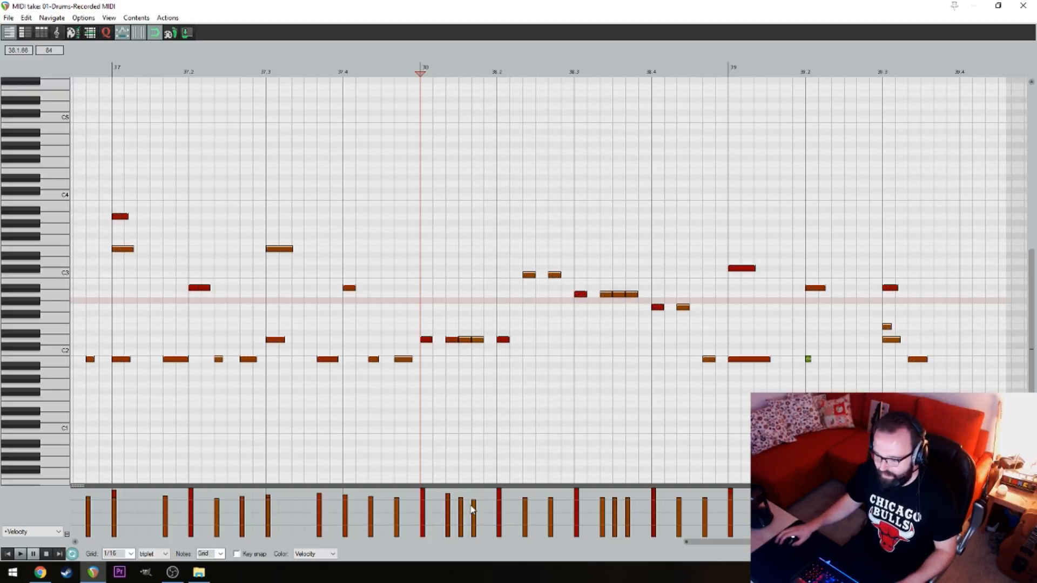
{"action": "left_click", "coordinate": [447, 500]}
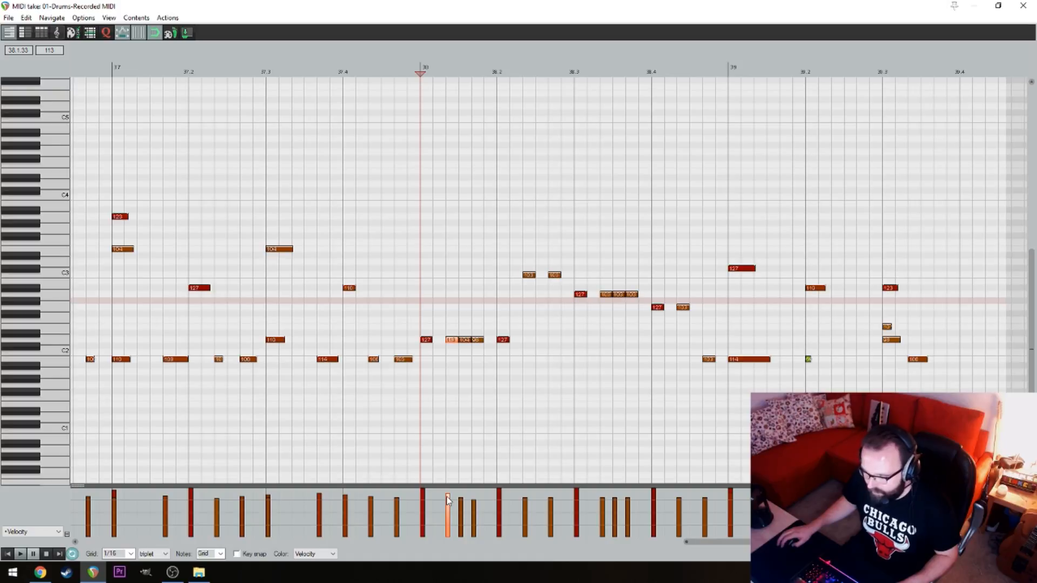
{"action": "mouse_move", "coordinate": [467, 503]}
{"action": "left_mouse_down"}
{"action": "mouse_move", "coordinate": [475, 508]}
{"action": "mouse_move", "coordinate": [458, 501]}
{"action": "mouse_move", "coordinate": [562, 502]}
{"action": "left_mouse_up"}
{"action": "left_click", "coordinate": [465, 502]}
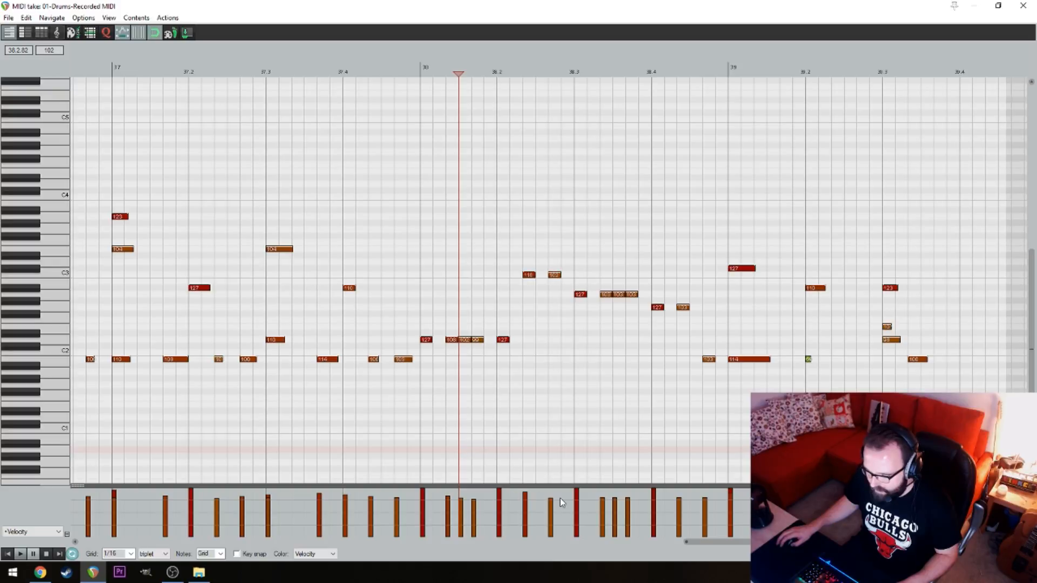
Stagger the unaccented tom velocities after beats 2 and 3 of bar 38 downward, and set the closing kick's velocity to 67
{"action": "left_click", "coordinate": [529, 500]}
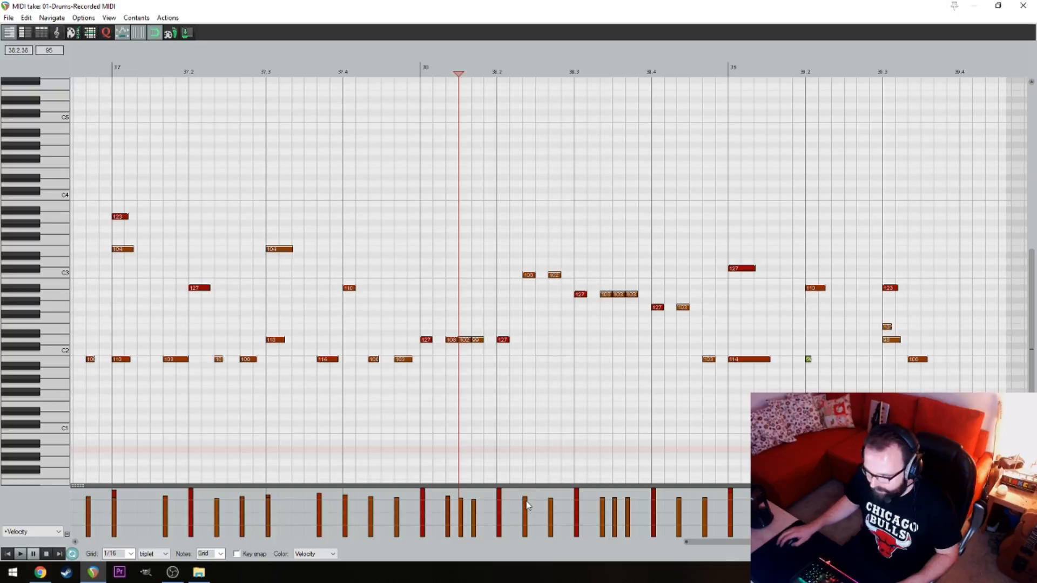
{"action": "left_click", "coordinate": [552, 505]}
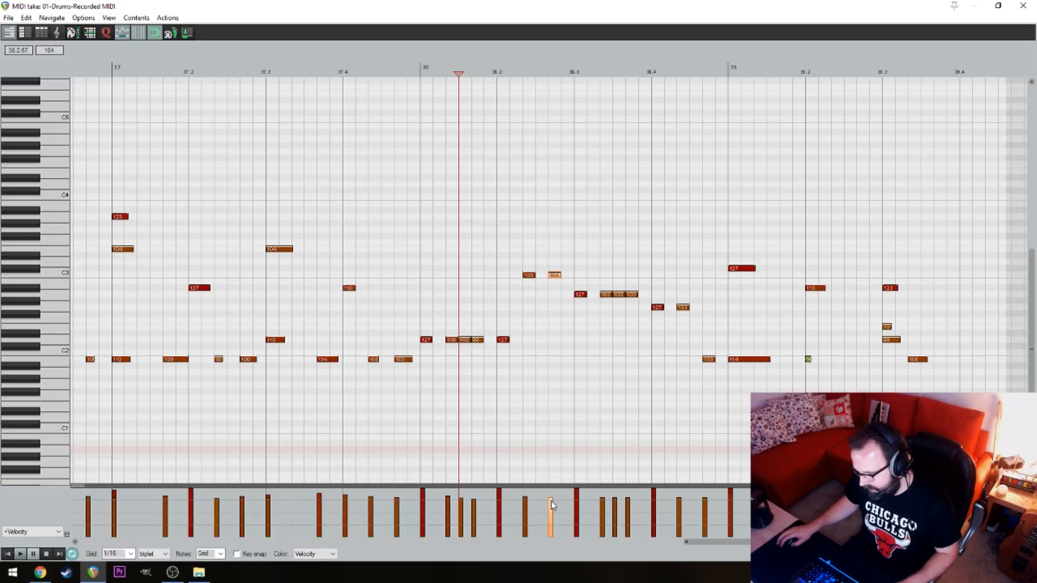
{"action": "mouse_move", "coordinate": [601, 497]}
{"action": "left_mouse_down"}
{"action": "mouse_move", "coordinate": [618, 498]}
{"action": "mouse_move", "coordinate": [585, 498]}
{"action": "mouse_move", "coordinate": [634, 504]}
{"action": "left_mouse_up"}
{"action": "left_click", "coordinate": [618, 500]}
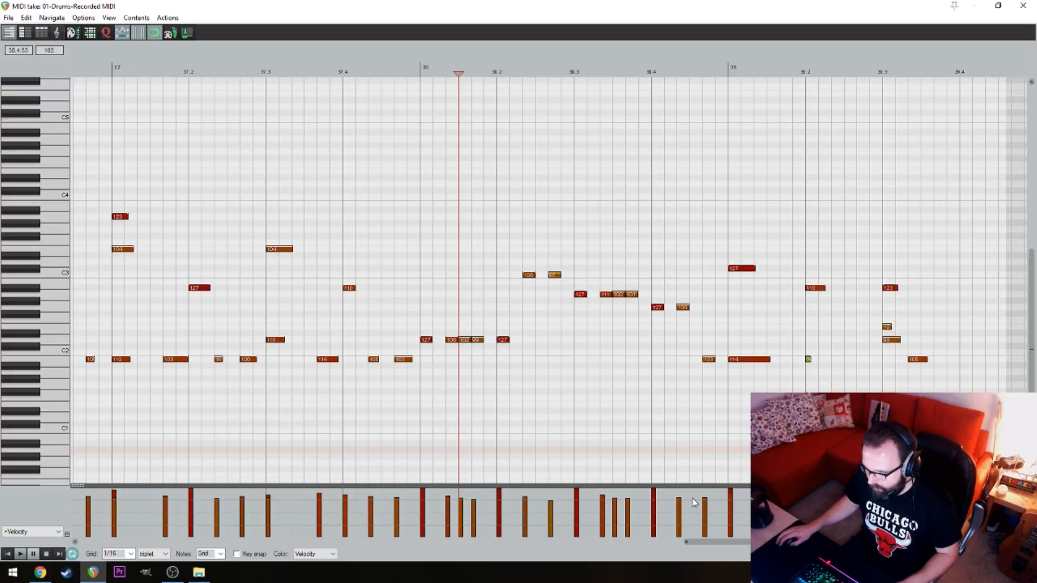
{"action": "left_click_drag", "start_coordinate": [711, 502], "coordinate": [712, 516]}
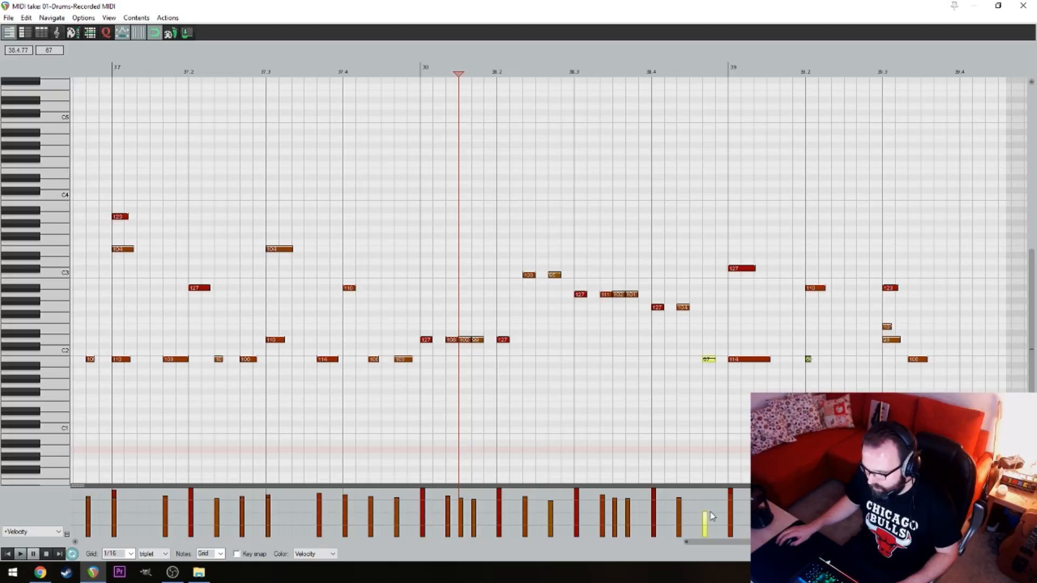
Audition the bar 38 fill and slightly raise the velocities of the three-note snare run between beats 1 and 2
{"action": "left_click", "coordinate": [415, 376]}
{"action": "key", "text": "space"}
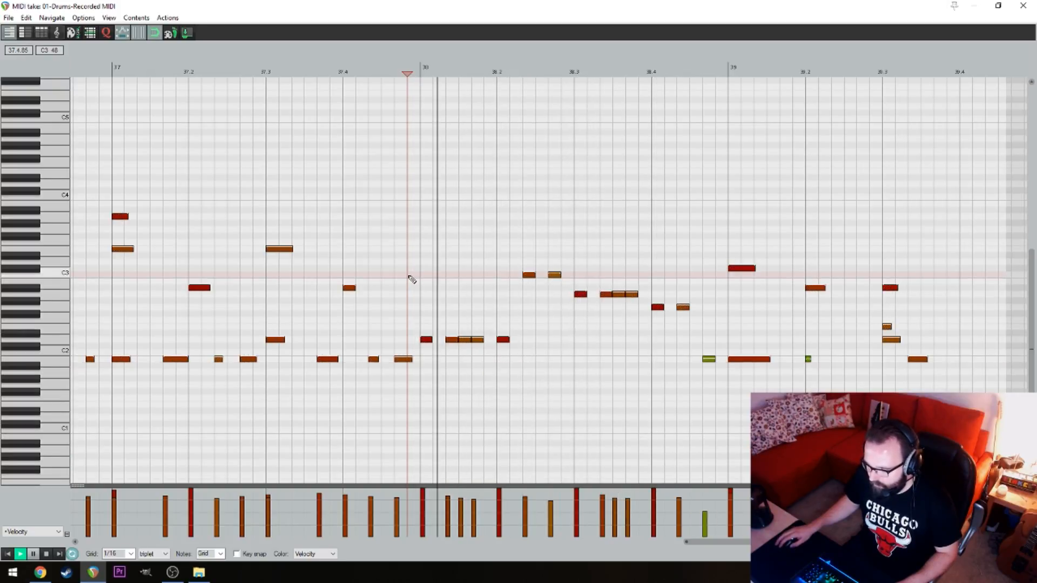
{"action": "key", "text": "space"}
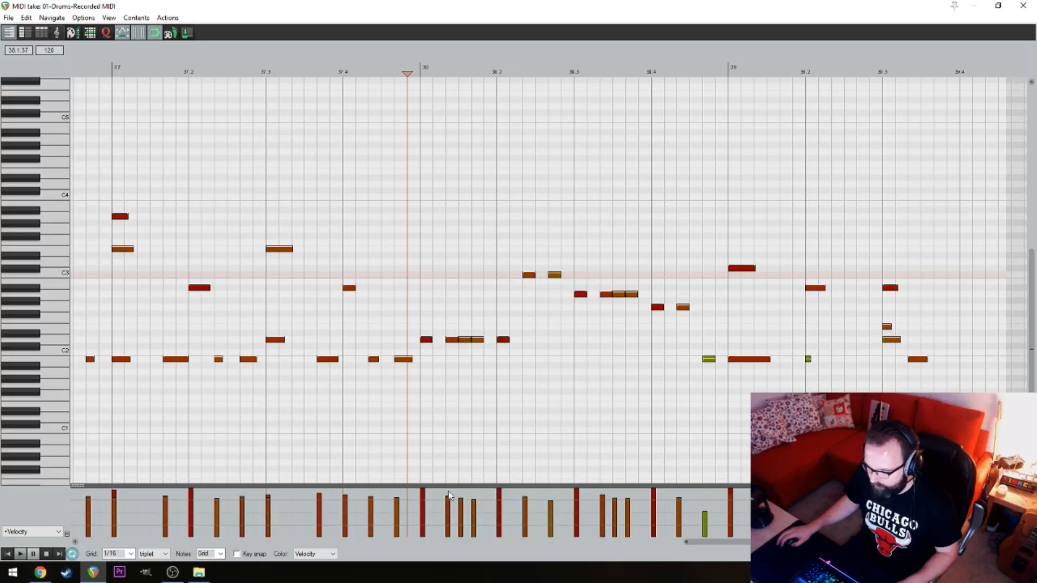
{"action": "mouse_move", "coordinate": [447, 493]}
{"action": "left_mouse_down"}
{"action": "mouse_move", "coordinate": [475, 496]}
{"action": "mouse_move", "coordinate": [453, 495]}
{"action": "left_mouse_up"}
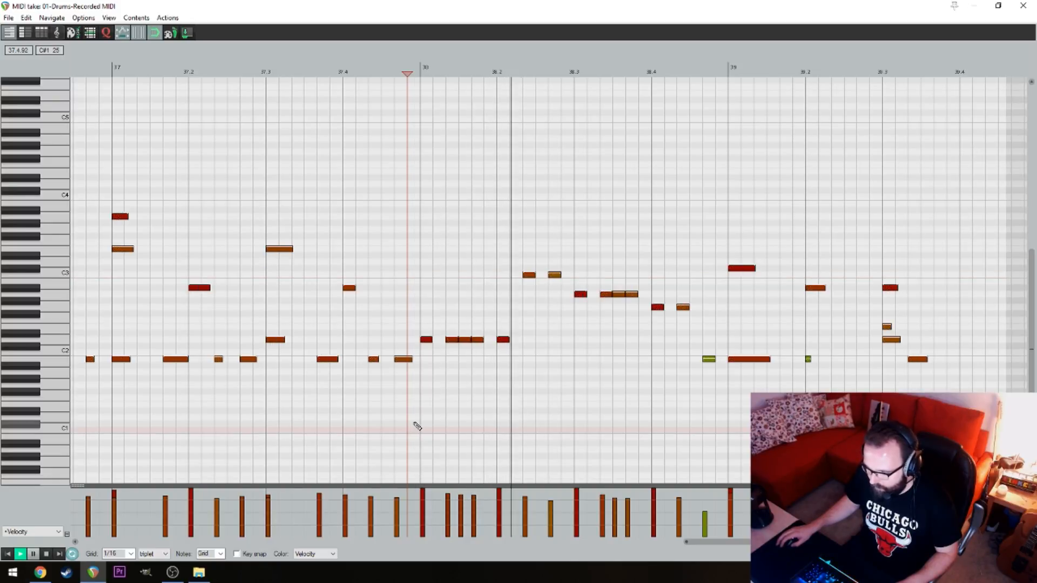
Add a second D2 snare note just behind the beat 2 hit of bar 38 to form a flam
{"action": "left_click", "coordinate": [505, 338]}
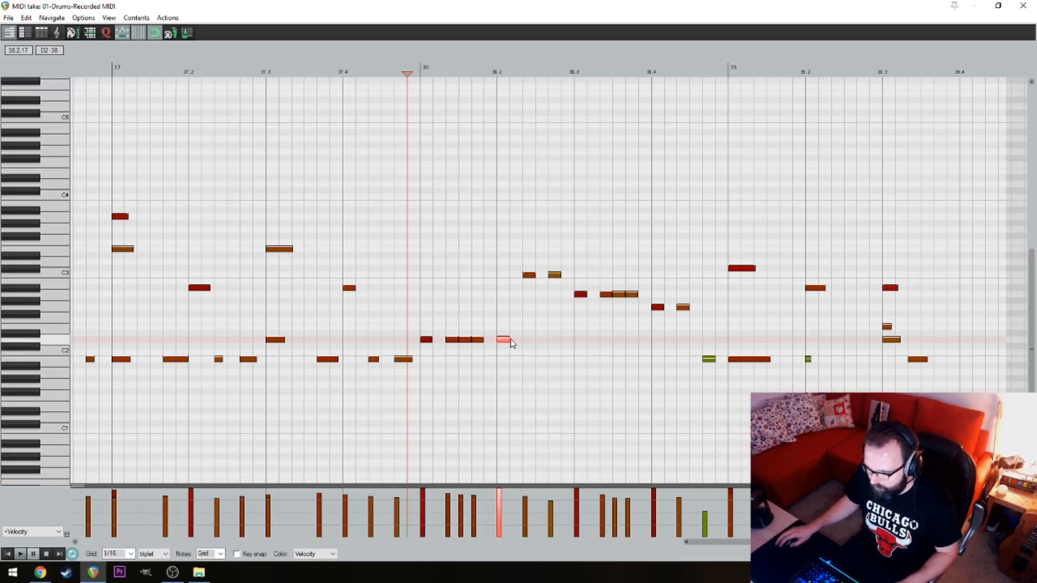
{"action": "left_click_drag", "start_coordinate": [512, 343], "coordinate": [514, 344]}
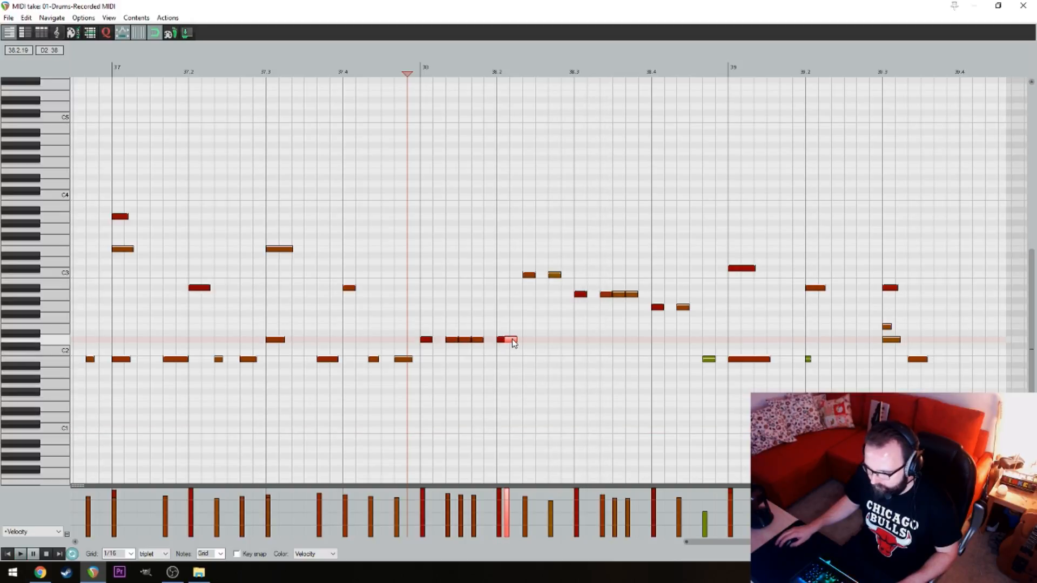
{"action": "left_click", "coordinate": [342, 115]}
{"action": "key", "text": "space"}
{"action": "key", "text": "space"}
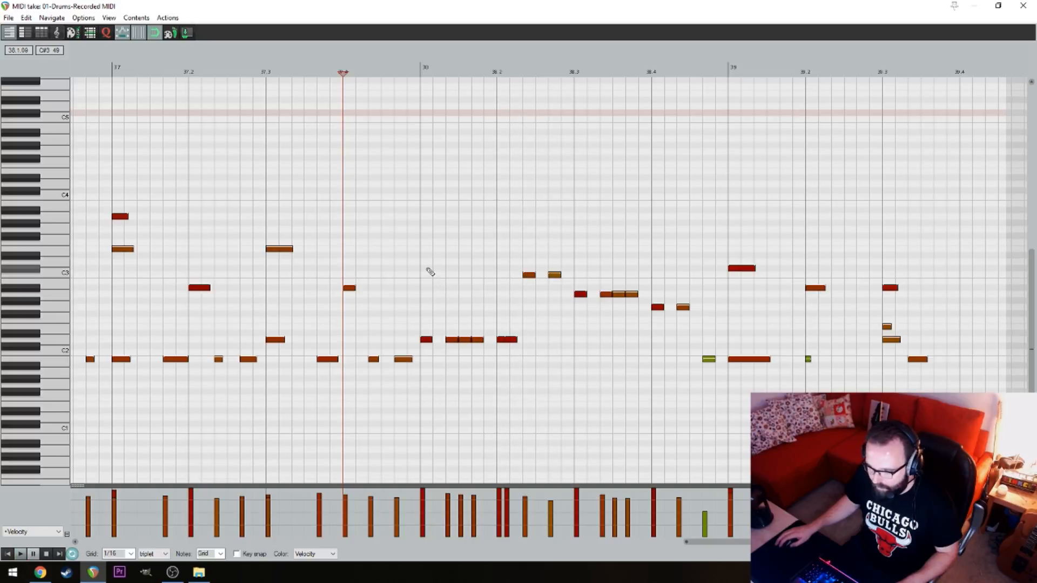
Add an E3 note at velocity 127 on beat 1 of bar 38 and audition the fill
{"action": "left_click", "coordinate": [422, 250]}
{"action": "key", "text": "ctrl+z"}
{"action": "left_click", "coordinate": [424, 252]}
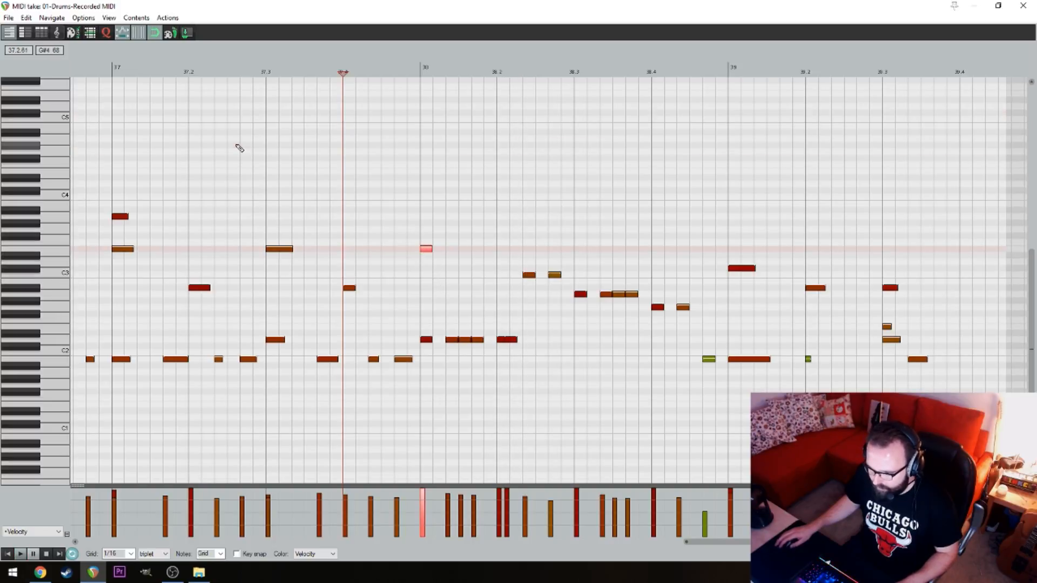
{"action": "left_click", "coordinate": [238, 146]}
{"action": "key", "text": "space"}
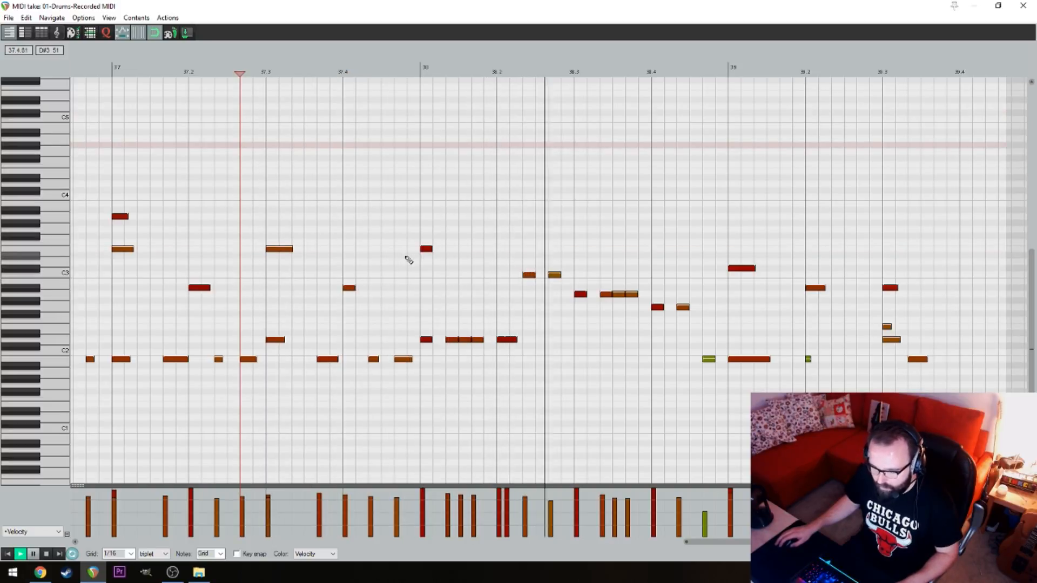
{"action": "key", "text": "space"}
Add a second tom note just behind the beat 3 hit of bar 38 as a flam and audition it
{"action": "left_click_drag", "start_coordinate": [581, 293], "coordinate": [591, 294]}
{"action": "left_click", "coordinate": [369, 172]}
{"action": "key", "text": "space"}
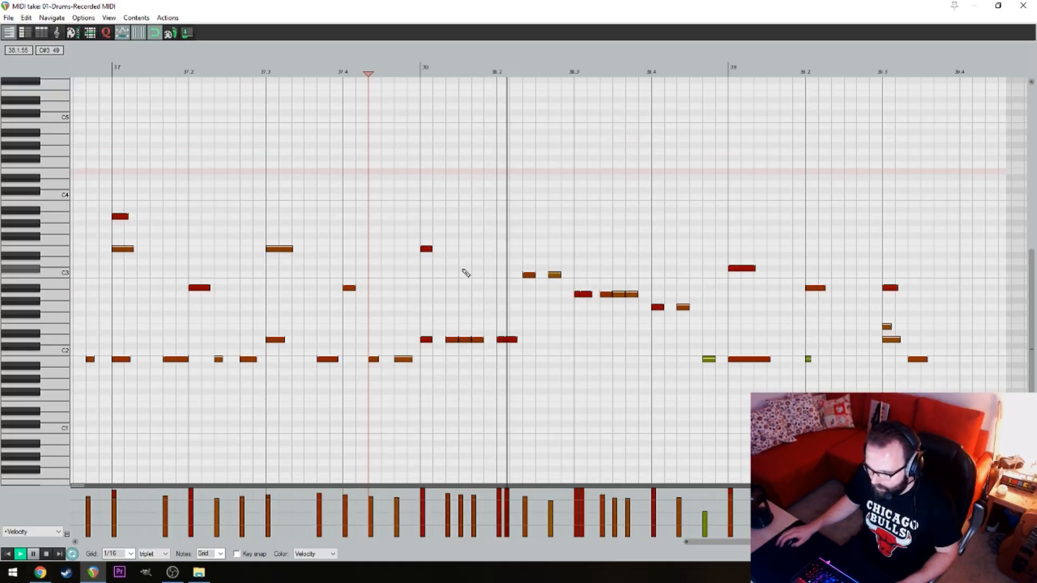
{"action": "key", "text": "space"}
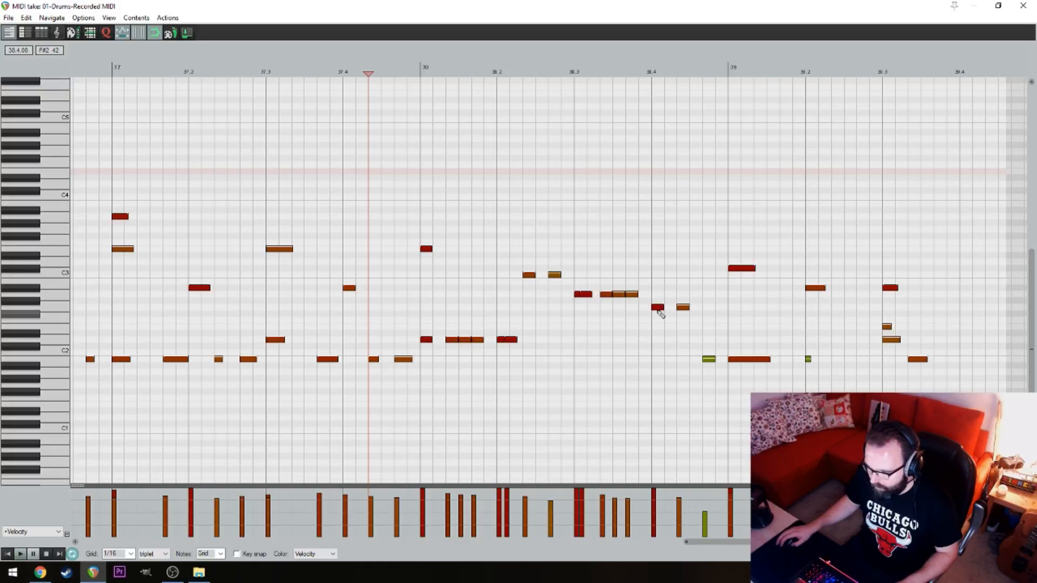
Add a second G2 tom note just behind the beat 4 hit of bar 38 as a flam and play the fill
{"action": "left_click", "coordinate": [659, 307]}
{"action": "left_click_drag", "start_coordinate": [665, 306], "coordinate": [667, 307]}
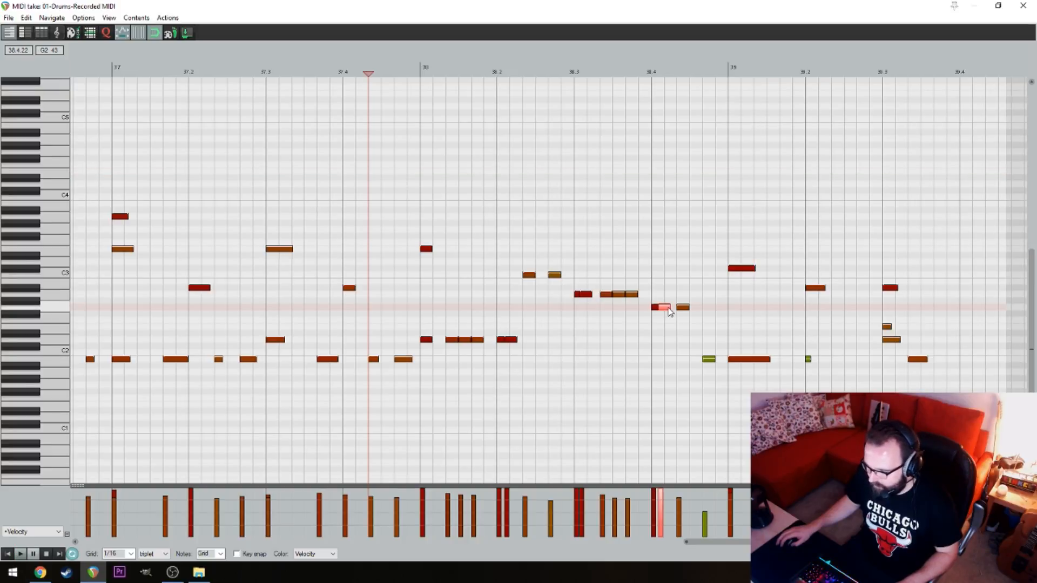
{"action": "left_click", "coordinate": [408, 184]}
{"action": "key", "text": "space"}
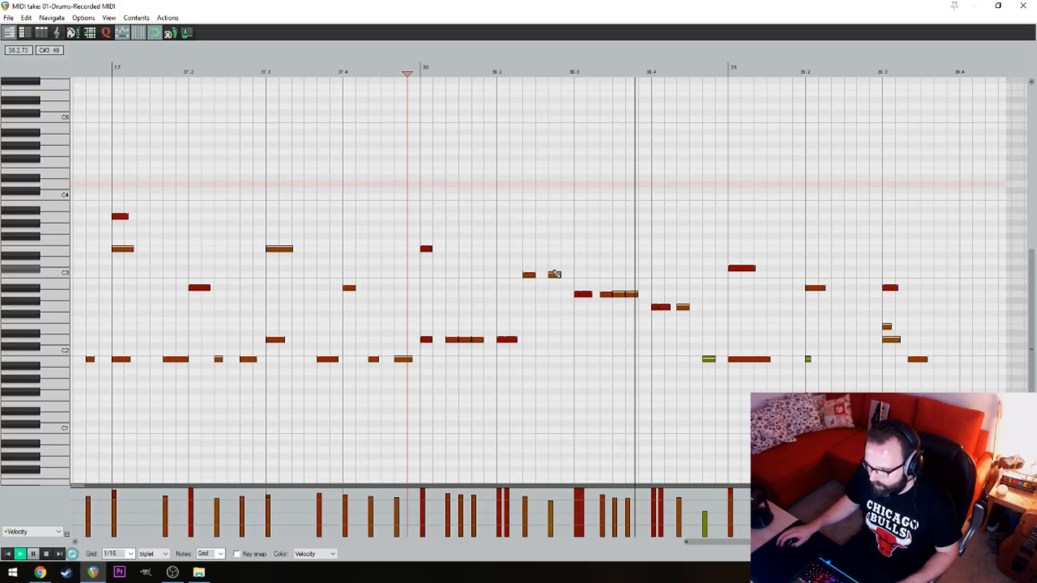
{"action": "key", "text": "space"}
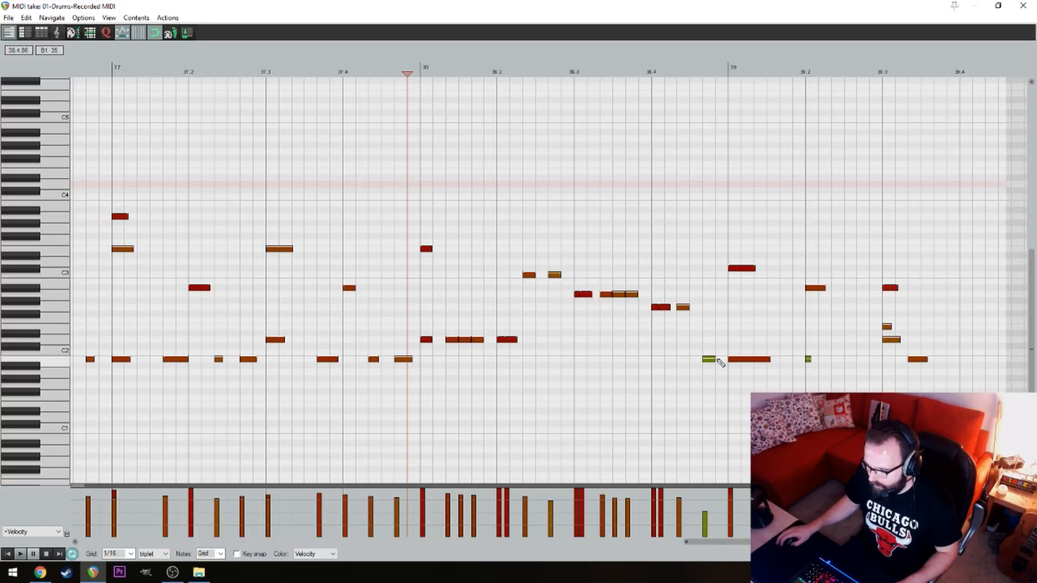
Add another B1 kick directly before bar 39, set its velocity slightly above the preceding soft kick, and audition the transition
{"action": "left_click_drag", "start_coordinate": [718, 360], "coordinate": [724, 360]}
{"action": "left_click", "coordinate": [614, 229]}
{"action": "key", "text": "space"}
{"action": "key", "text": "space"}
{"action": "left_click_drag", "start_coordinate": [717, 493], "coordinate": [717, 508]}
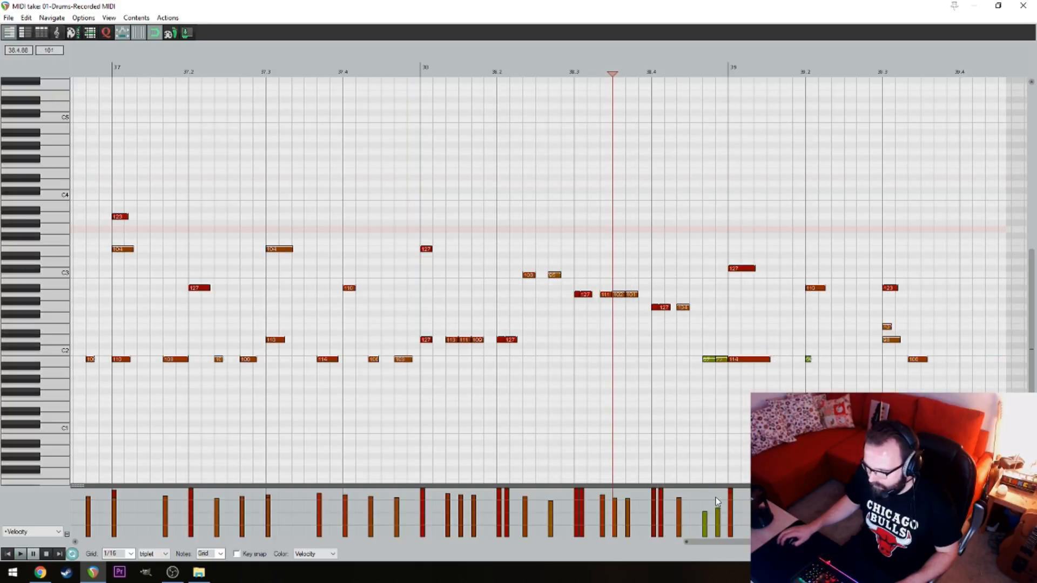
{"action": "left_click", "coordinate": [690, 470]}
{"action": "key", "text": "space"}
{"action": "key", "text": "space"}
{"action": "left_click", "coordinate": [743, 360]}
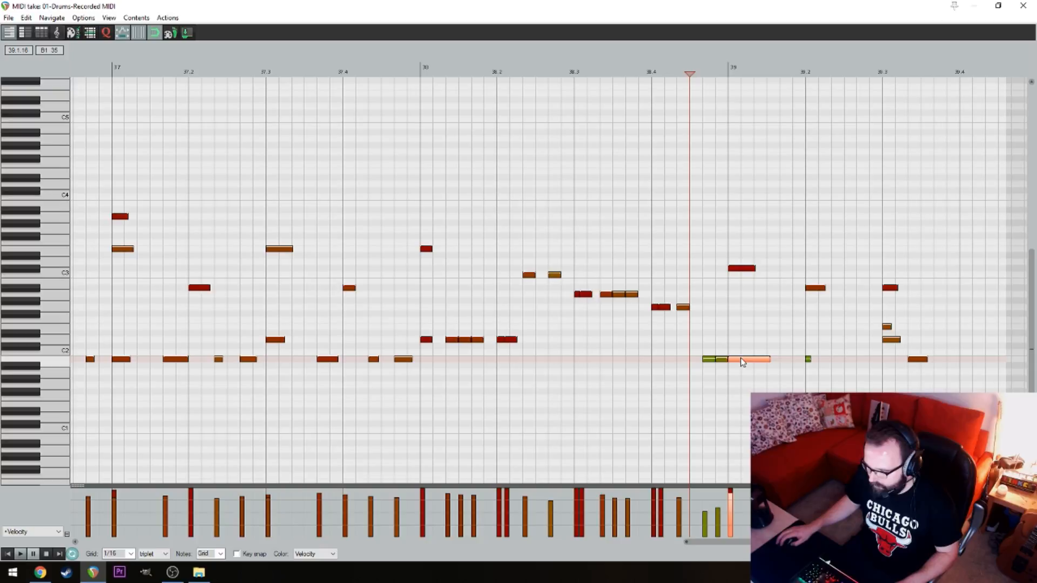
Play the finished bar 38 fill in context, from bar 37 into bar 39
{"action": "left_click", "coordinate": [392, 134]}
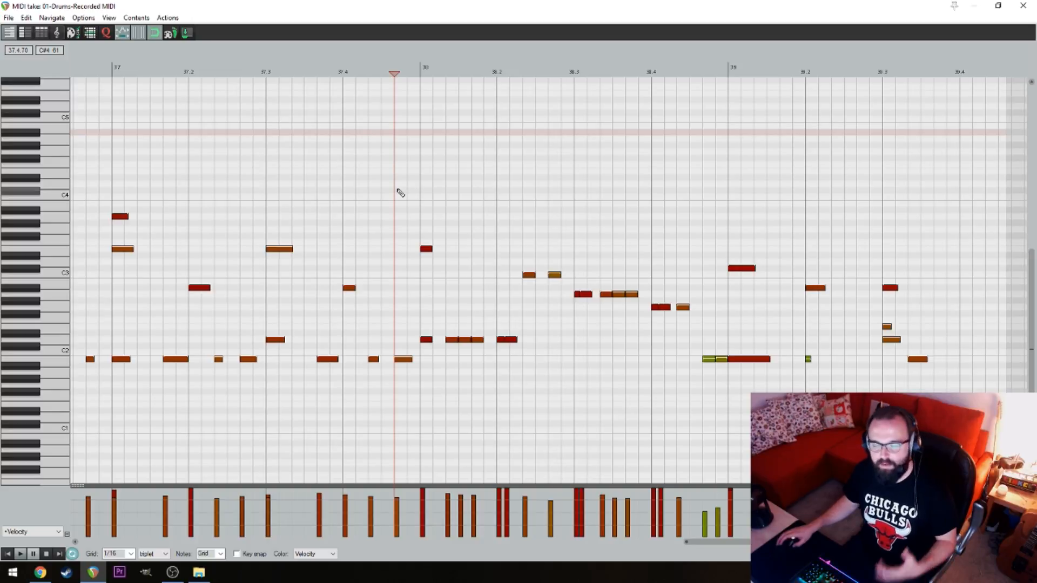
{"action": "left_click_drag", "start_coordinate": [418, 171], "coordinate": [337, 174]}
{"action": "left_click_drag", "start_coordinate": [198, 160], "coordinate": [450, 186]}
{"action": "left_click", "coordinate": [500, 167]}
{"action": "key", "text": "space"}
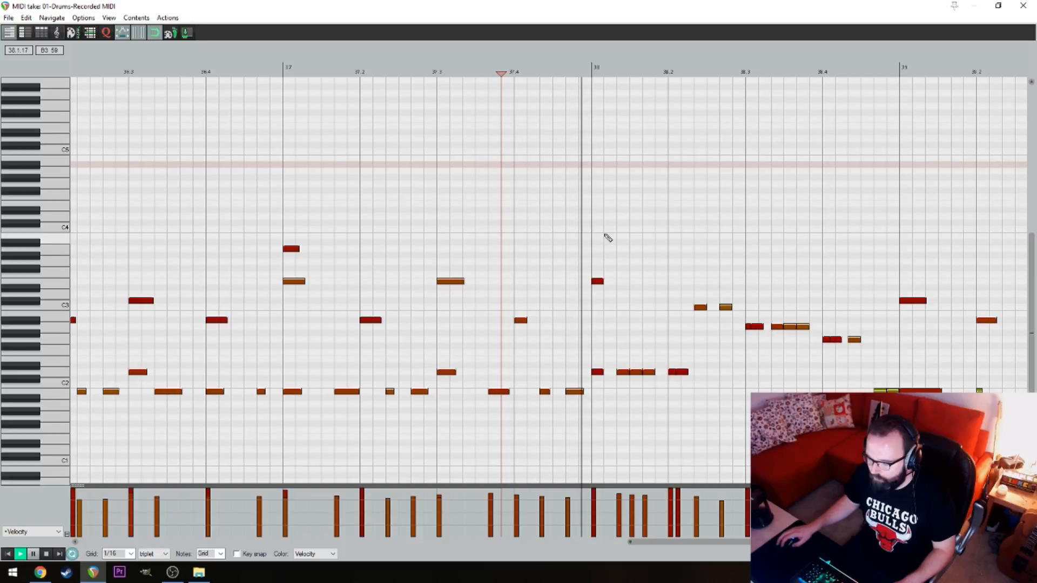
{"action": "left_click_drag", "start_coordinate": [721, 196], "coordinate": [516, 189]}
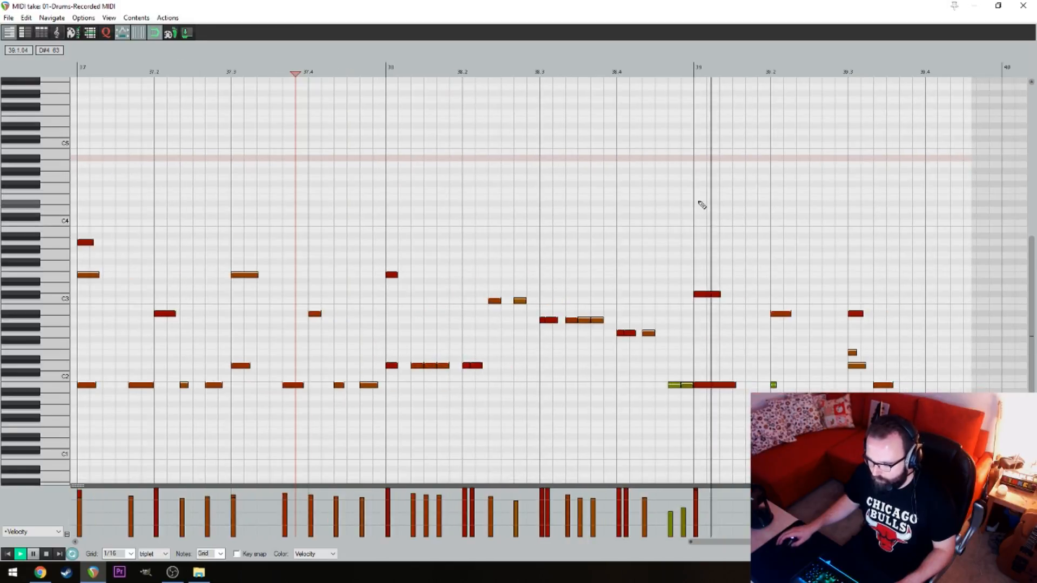
{"action": "scroll", "coordinate": [674, 209], "scroll_direction": "down", "scroll_amount": 1}
{"action": "key", "text": "space"}
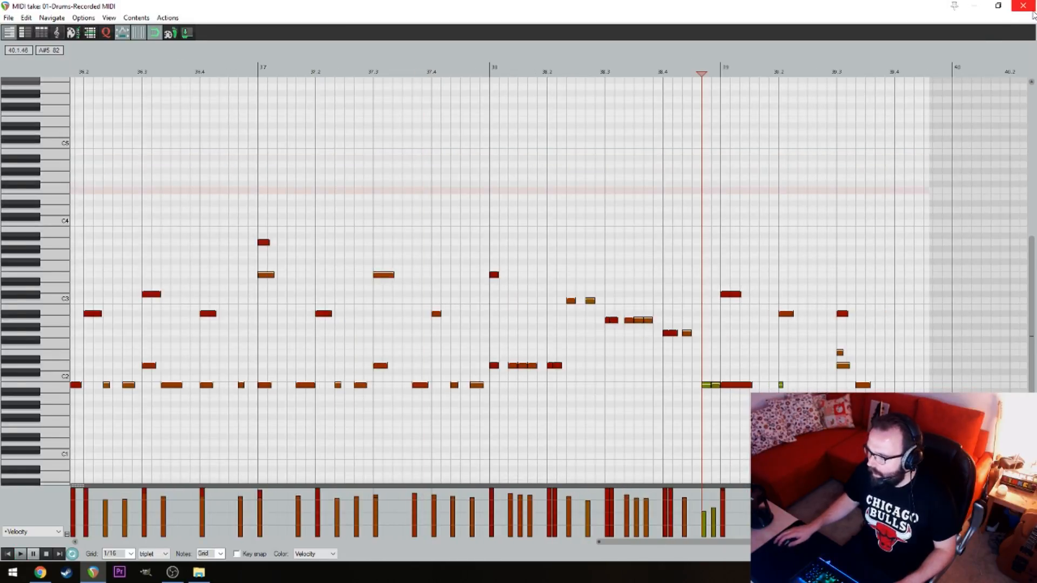
Close the MIDI editor, split the recorded drum item at bar 39, and delete the part after the split
{"action": "left_click", "coordinate": [1023, 6]}
{"action": "left_click", "coordinate": [718, 81]}
{"action": "key", "text": "s"}
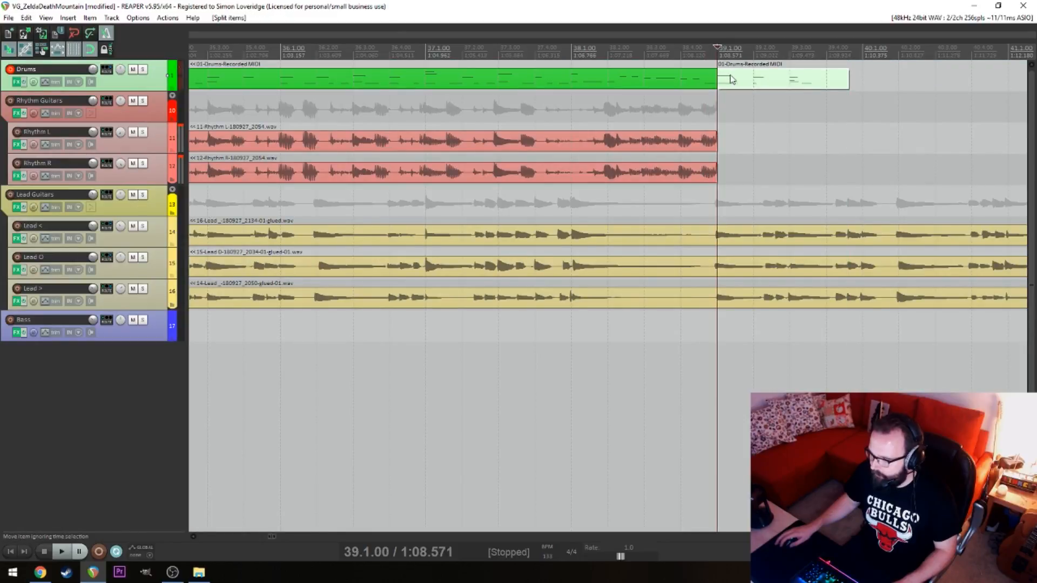
{"action": "key", "text": "Delete"}
{"action": "scroll", "coordinate": [618, 111], "scroll_direction": "down", "scroll_amount": 5}
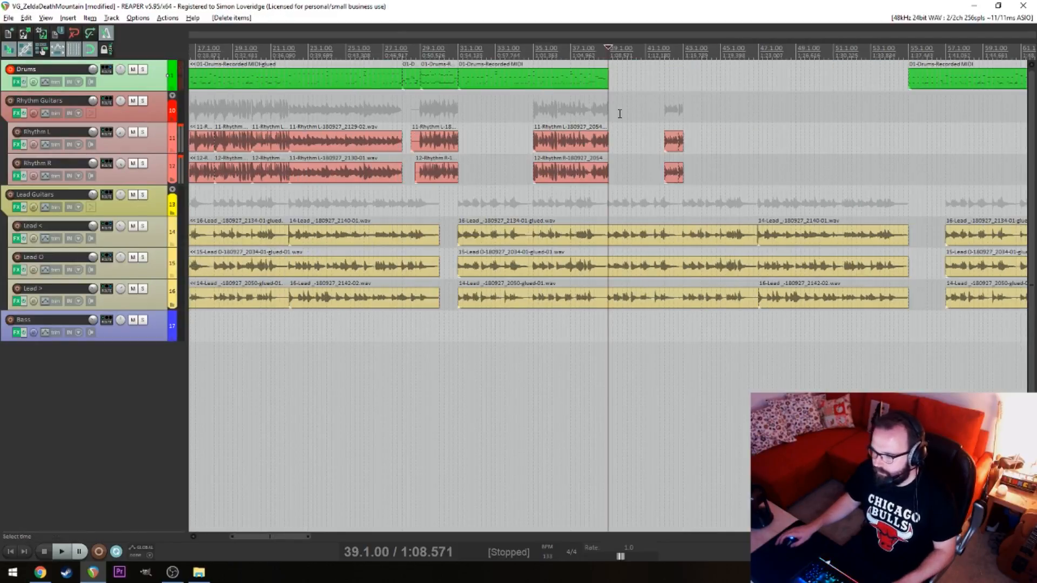
Play the arrangement from bar 31 to check the edited drums against the guitars
{"action": "key", "text": "alt"}
{"action": "left_click", "coordinate": [463, 112]}
{"action": "scroll", "coordinate": [601, 117], "scroll_direction": "up", "scroll_amount": 5}
{"action": "key", "text": "space"}
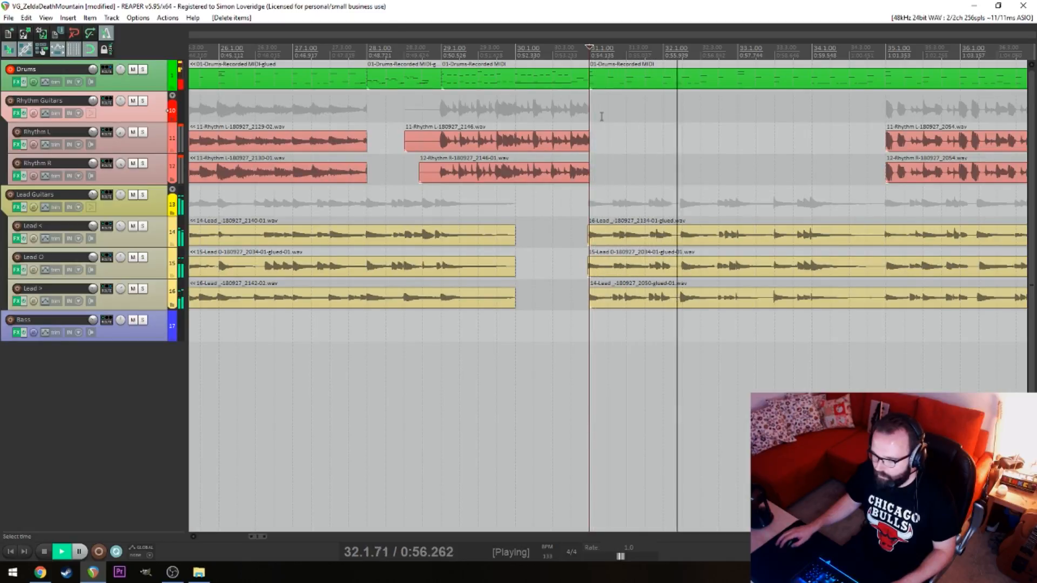
{"action": "scroll", "coordinate": [601, 117], "scroll_direction": "down", "scroll_amount": 5}
{"action": "key", "text": "alt"}
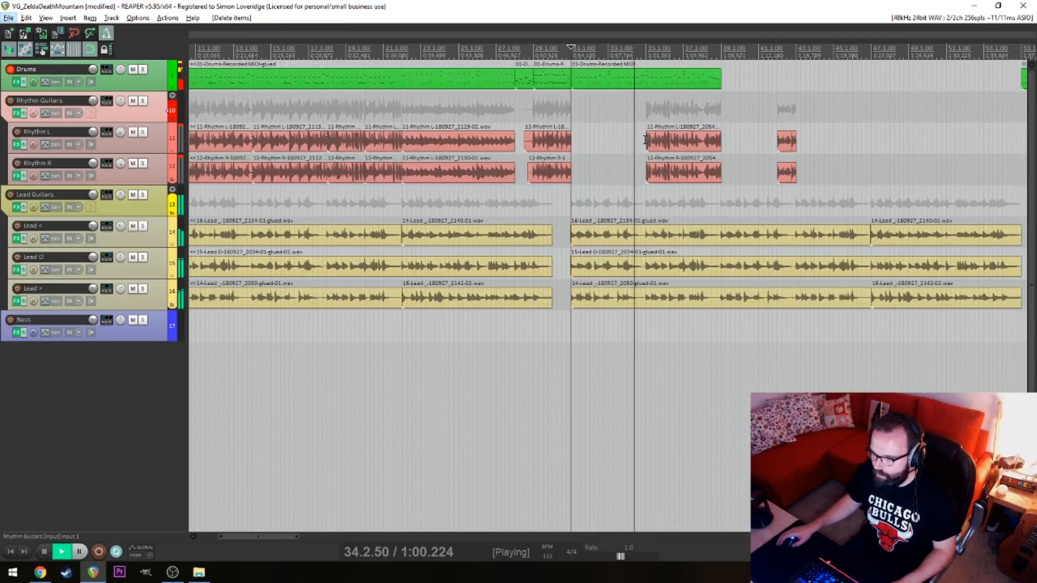
In the drum item starting at bar 31, shape the last kick velocities before beat 4 of bar 34 into a slight rise and audition them
{"action": "double_click", "coordinate": [638, 78]}
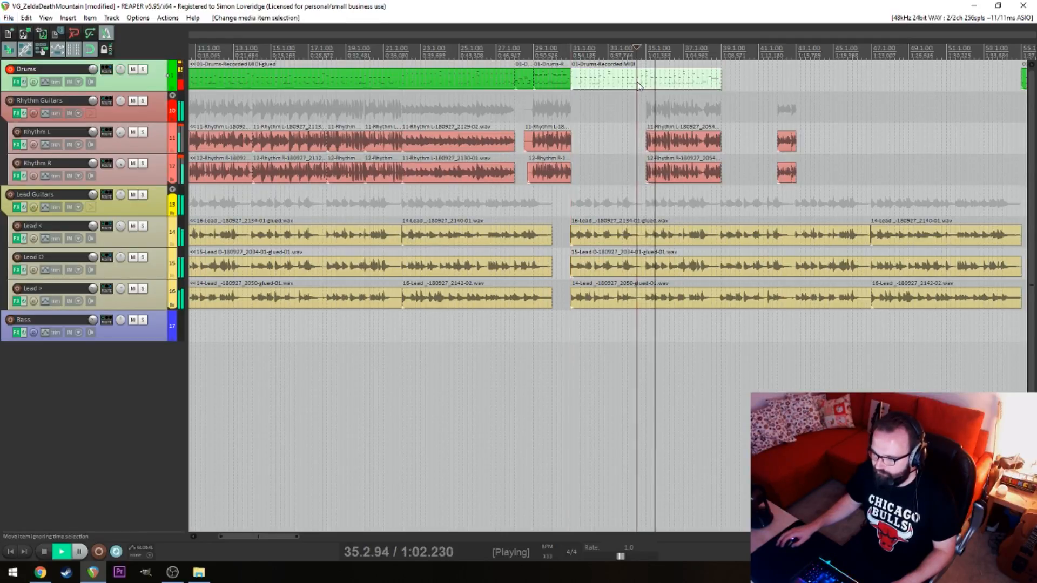
{"action": "scroll", "coordinate": [305, 226], "scroll_direction": "up", "scroll_amount": 1}
{"action": "key", "text": "space"}
{"action": "left_click_drag", "start_coordinate": [303, 219], "coordinate": [702, 223]}
{"action": "left_click_drag", "start_coordinate": [220, 196], "coordinate": [512, 196]}
{"action": "left_click", "coordinate": [305, 220]}
{"action": "left_click", "coordinate": [306, 220]}
{"action": "left_click_drag", "start_coordinate": [410, 507], "coordinate": [424, 505]}
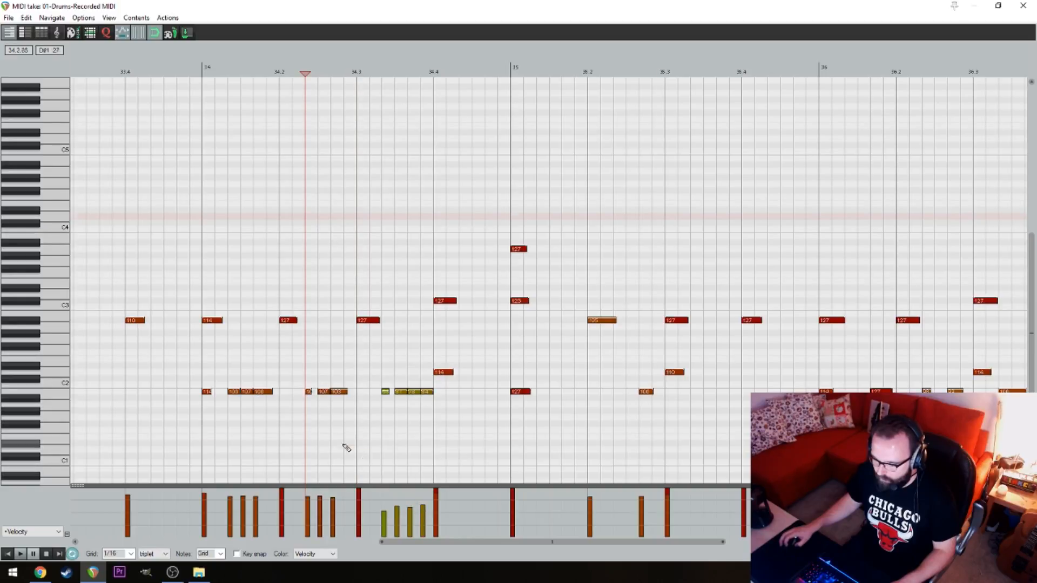
{"action": "key", "text": "space"}
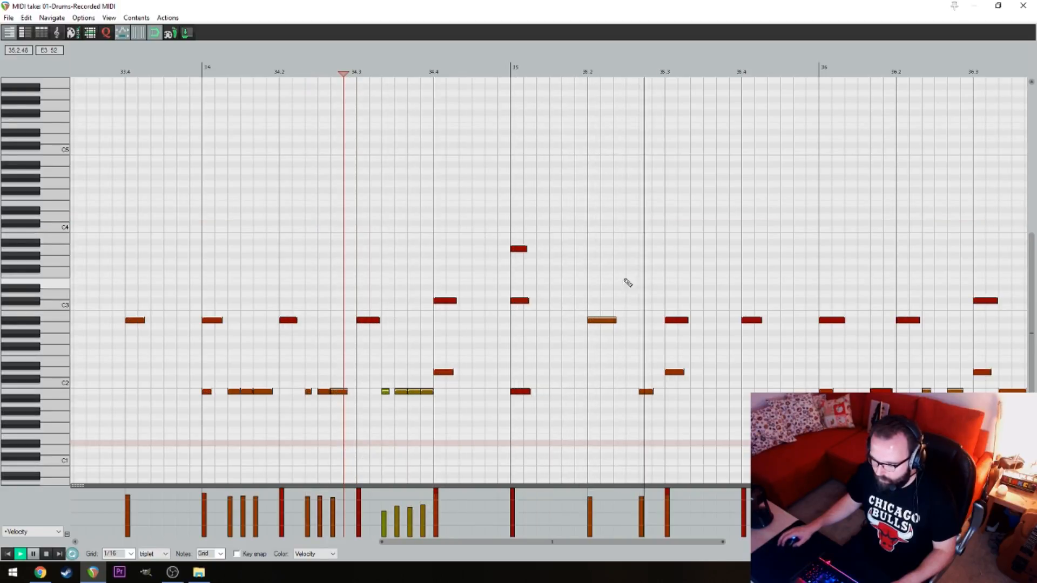
{"action": "left_click", "coordinate": [1023, 5]}
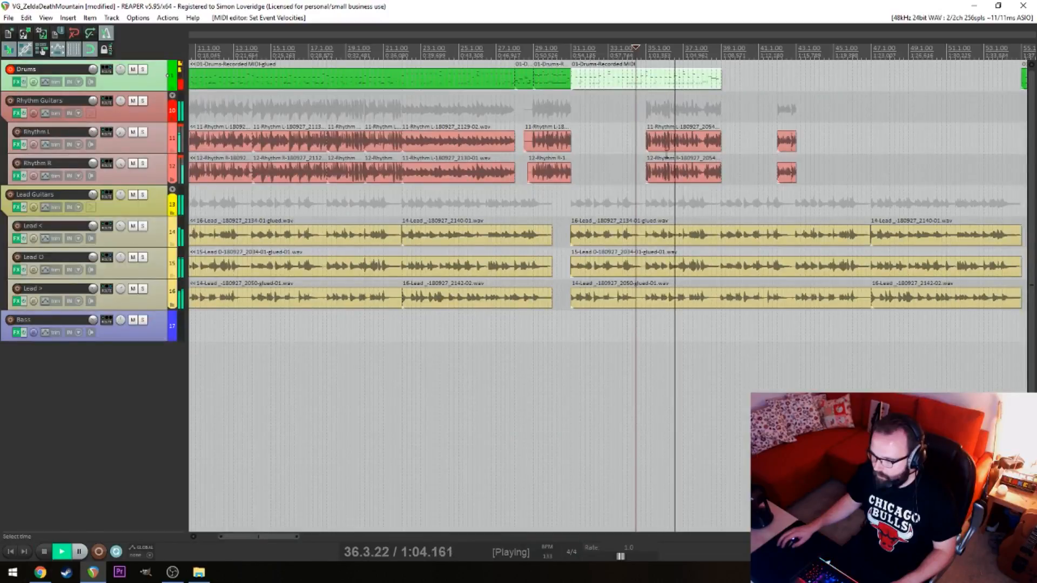
{"action": "key", "text": "space"}
Split the Rhythm L and Rhythm R items at bar 38 and delete their portions before the split, from bar 35 on
{"action": "left_click", "coordinate": [702, 140]}
{"action": "key", "text": "s"}
{"action": "left_click", "coordinate": [702, 174]}
{"action": "key", "text": "s"}
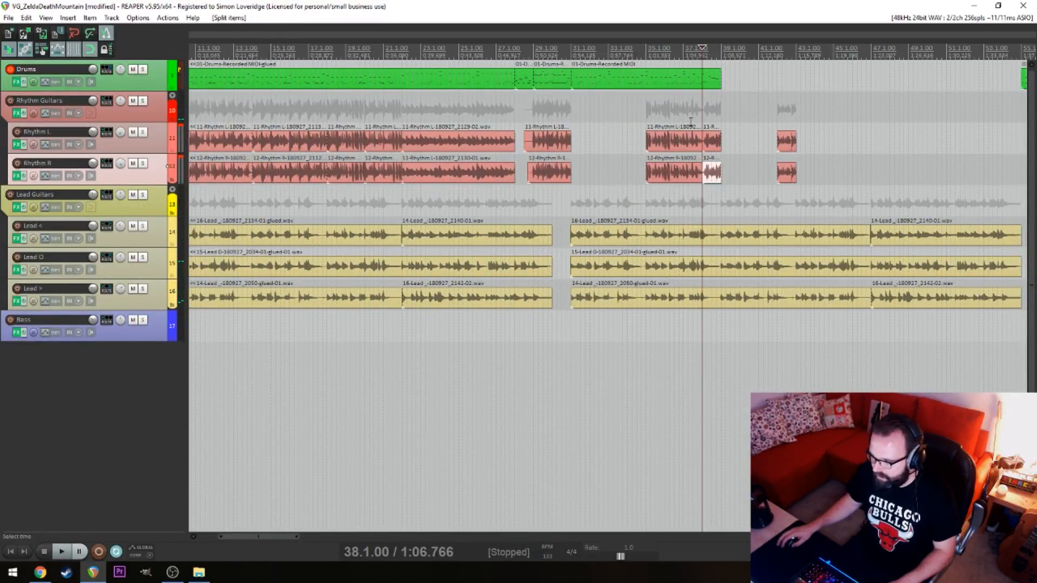
{"action": "left_click_drag", "start_coordinate": [686, 115], "coordinate": [677, 197]}
{"action": "key", "text": "Delete"}
Play the arrangement from beat 4 of bar 30, pause in bar 36, and save the project
{"action": "left_click", "coordinate": [567, 108]}
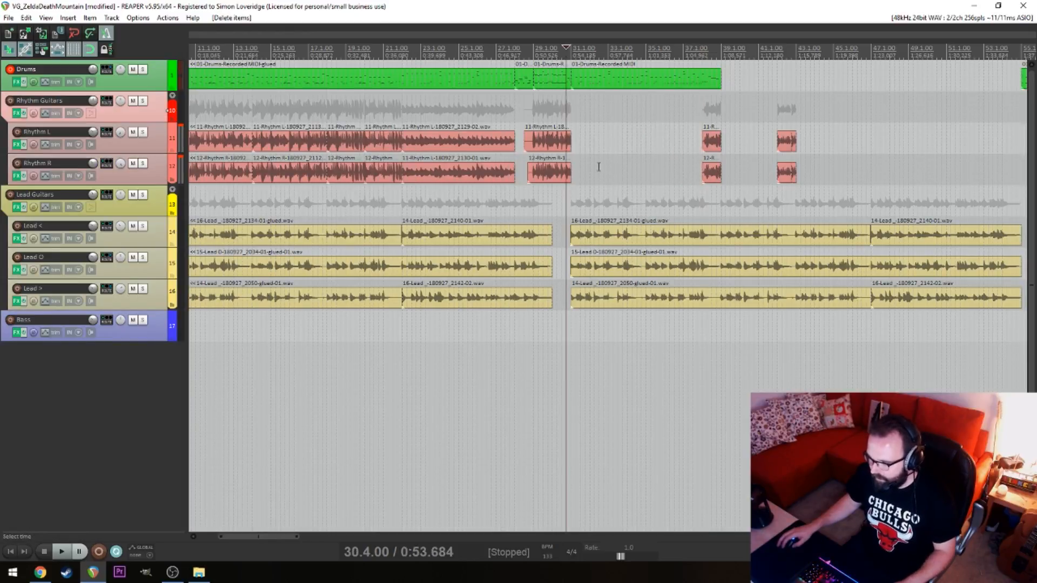
{"action": "key", "text": "space"}
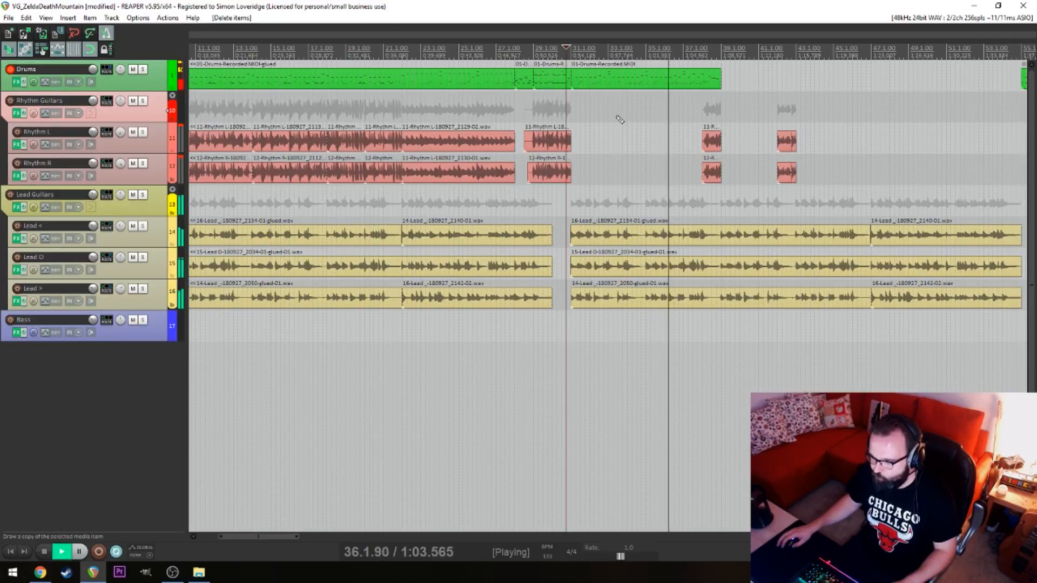
{"action": "key", "text": "ctrl+space"}
{"action": "key", "text": "ctrl+s"}
{"action": "scroll", "coordinate": [637, 129], "scroll_direction": "left", "scroll_amount": 5}
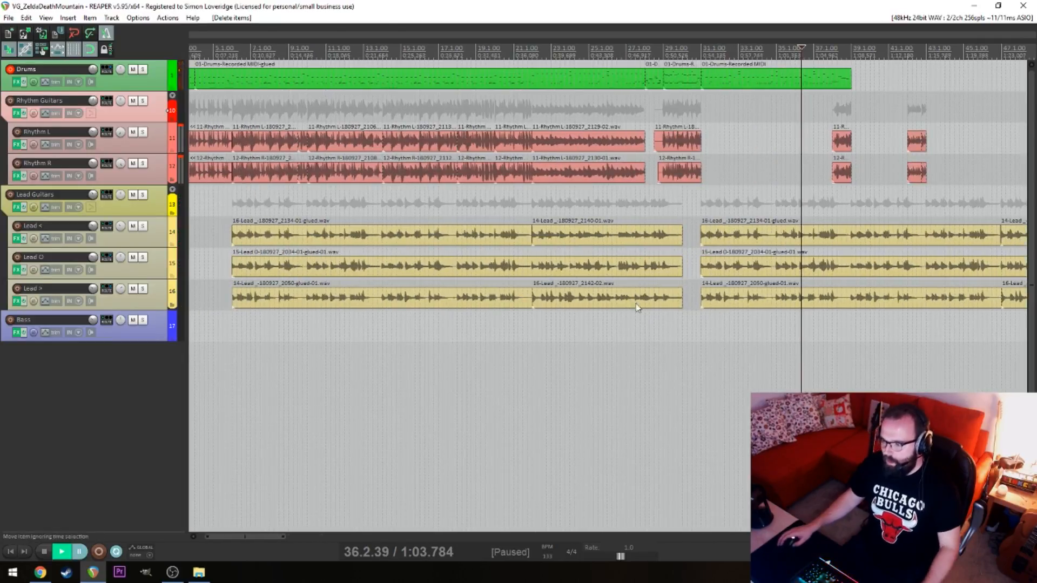
{"action": "scroll", "coordinate": [702, 400], "scroll_direction": "right", "scroll_amount": 1}
{"action": "scroll", "coordinate": [704, 419], "scroll_direction": "left", "scroll_amount": 1}
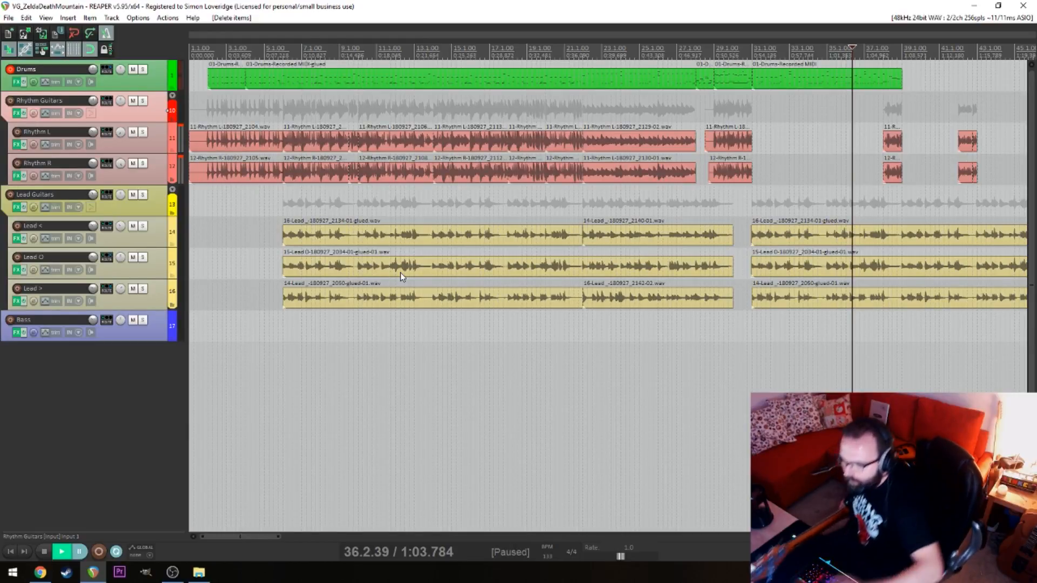
Arm Rhythm L for recording instead of Drums and bypass BIAS AMP in its effects chain, keeping the GTune tuner active
{"action": "left_click", "coordinate": [16, 132]}
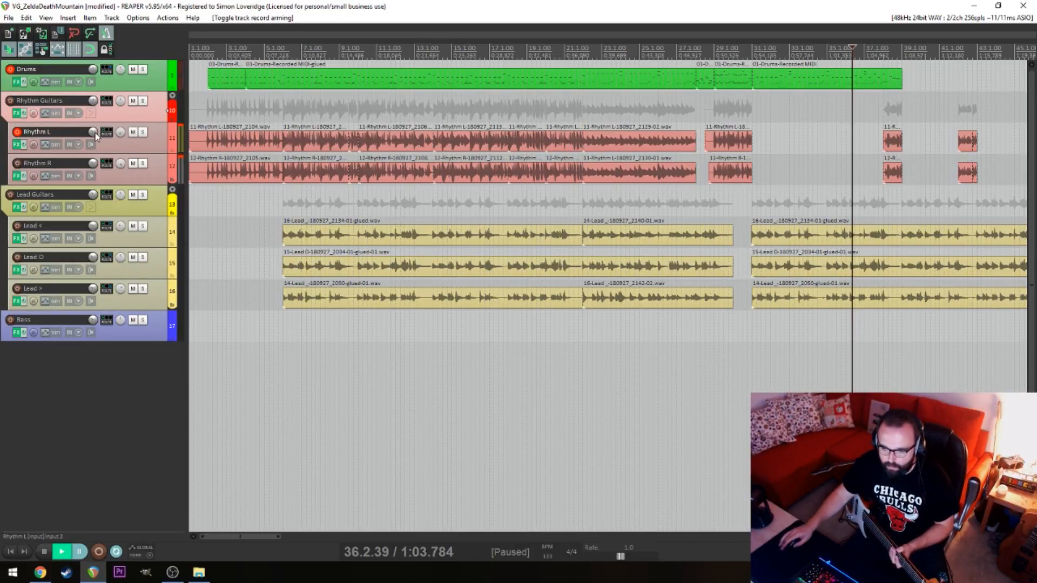
{"action": "left_click", "coordinate": [18, 144]}
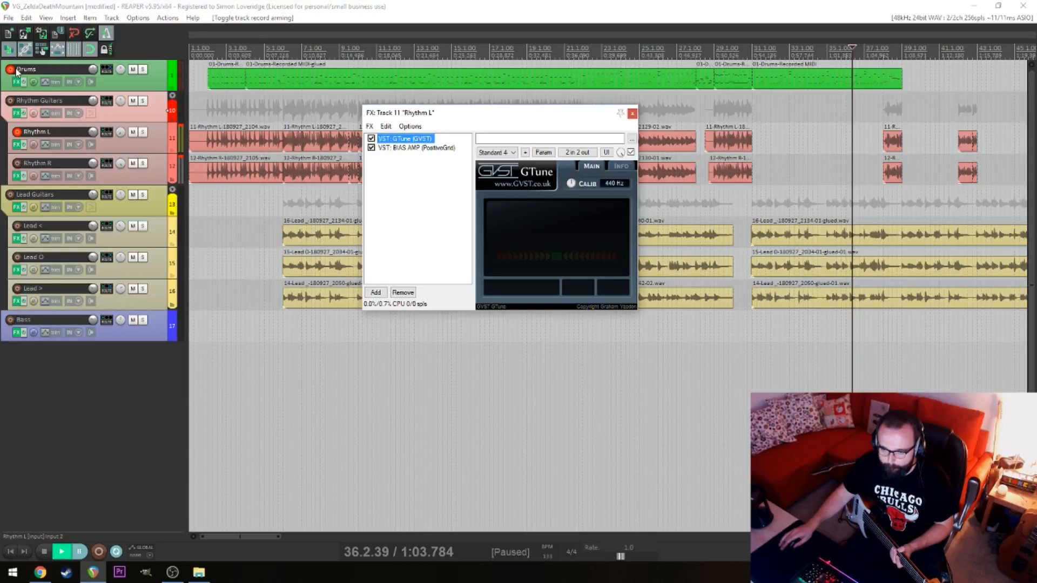
{"action": "left_click", "coordinate": [371, 148]}
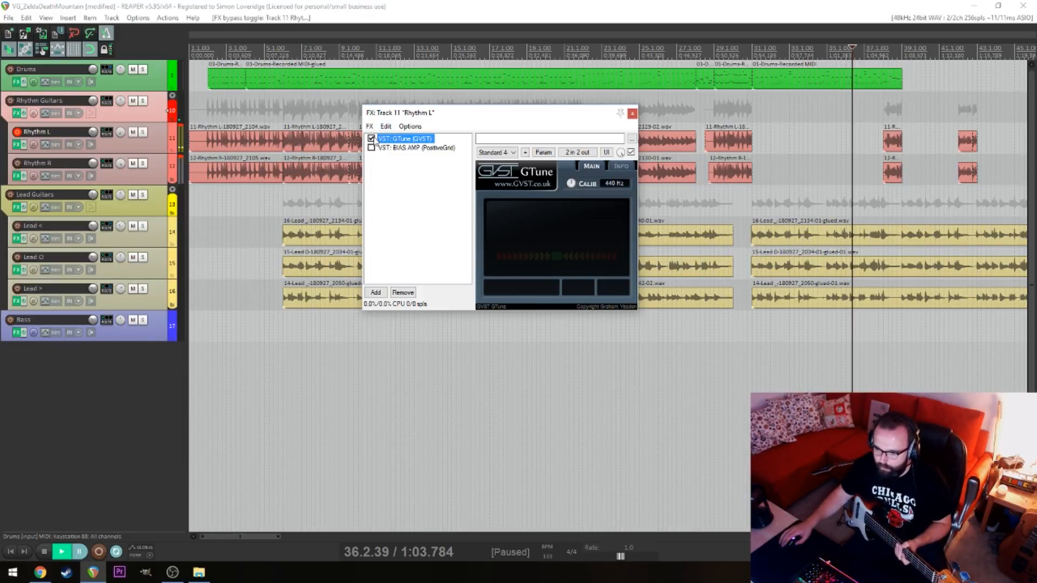
{"action": "left_click", "coordinate": [632, 114]}
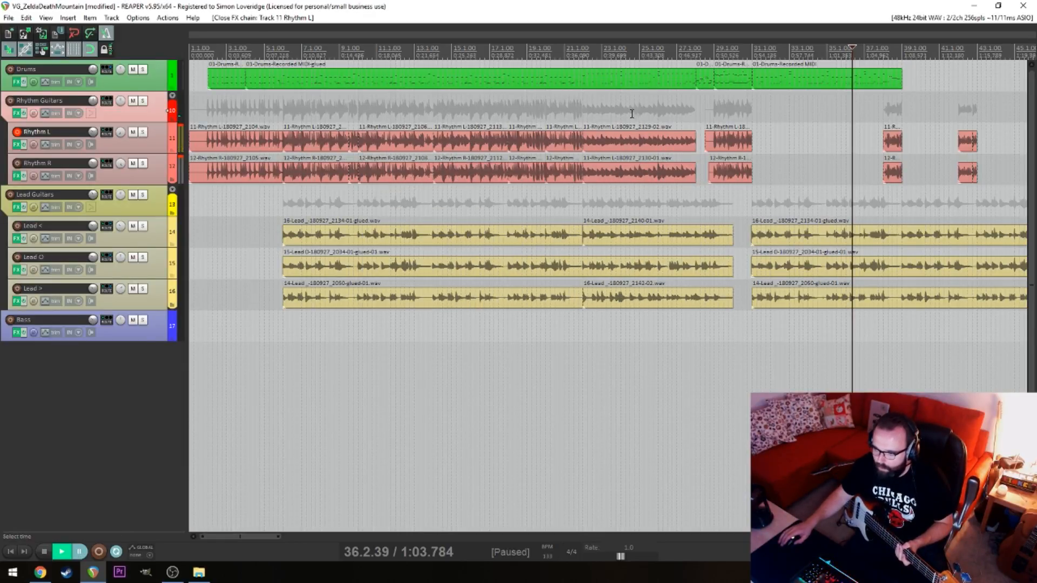
Arm the Bass track for recording in place of Rhythm L and return the edit cursor to the project start
{"action": "left_click", "coordinate": [10, 320]}
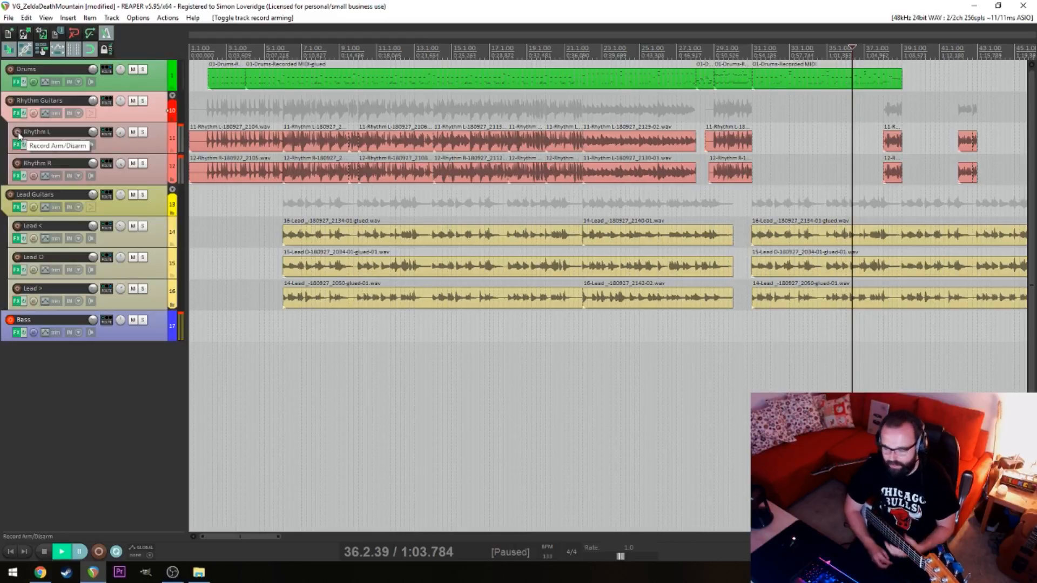
{"action": "left_click", "coordinate": [256, 387]}
{"action": "key", "text": "Home"}
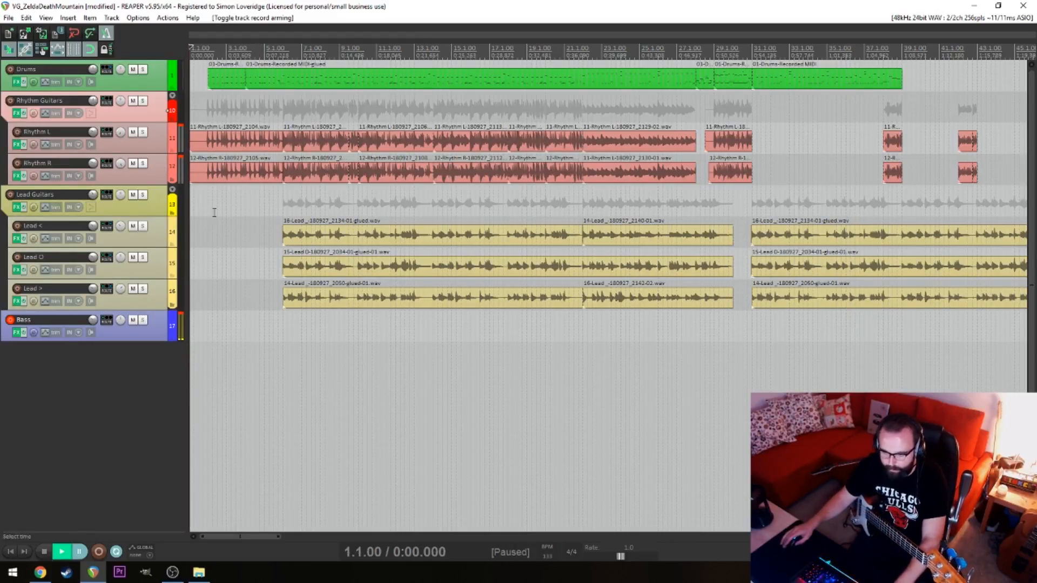
Mute the Lead Guitars folder track and return the edit cursor to the project start
{"action": "left_click", "coordinate": [133, 194]}
{"action": "left_click", "coordinate": [260, 362]}
{"action": "key", "text": "Home"}
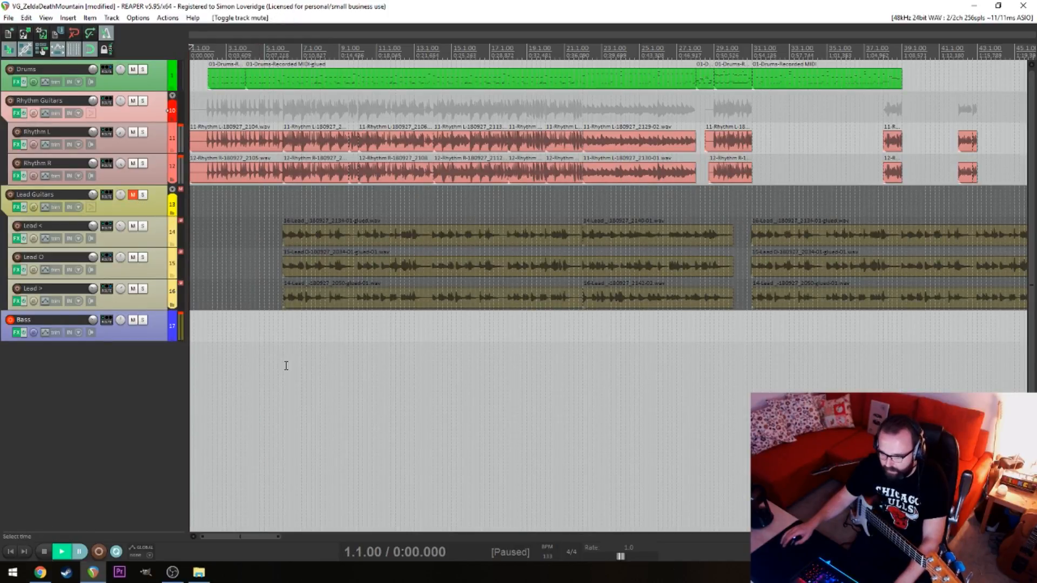
Record a bass take from the project start into bar 10, discarding the short first attempt
{"action": "key", "text": "ctrl+r"}
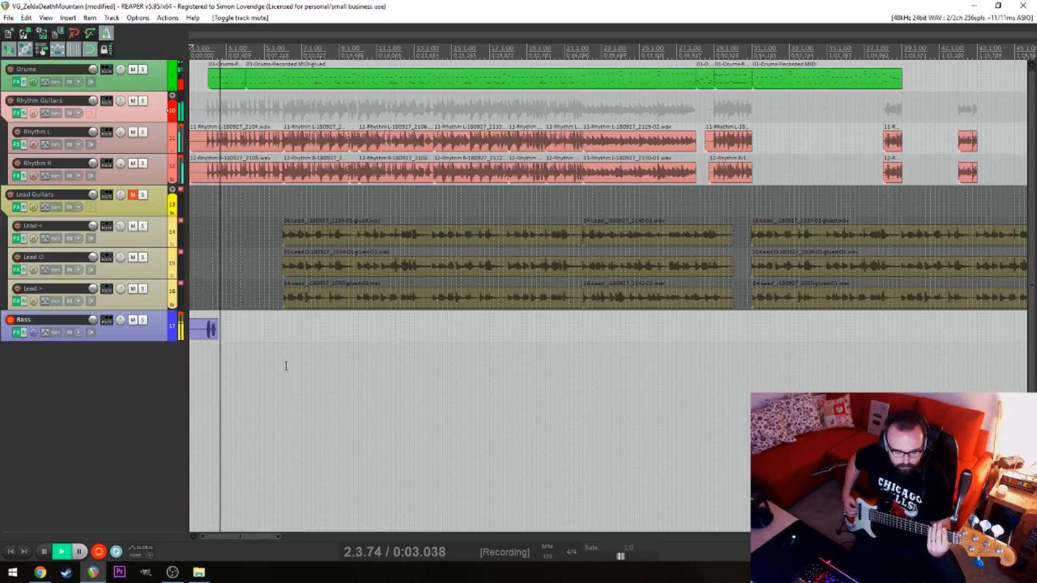
{"action": "key", "text": "space"}
{"action": "key", "text": "ctrl+z"}
{"action": "key", "text": "ctrl+r"}
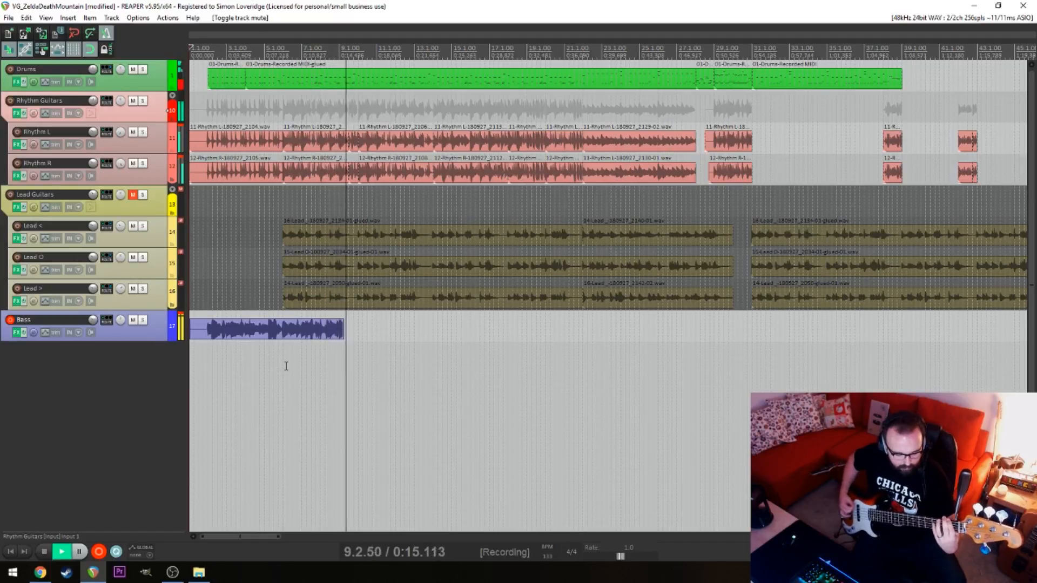
{"action": "key", "text": "space"}
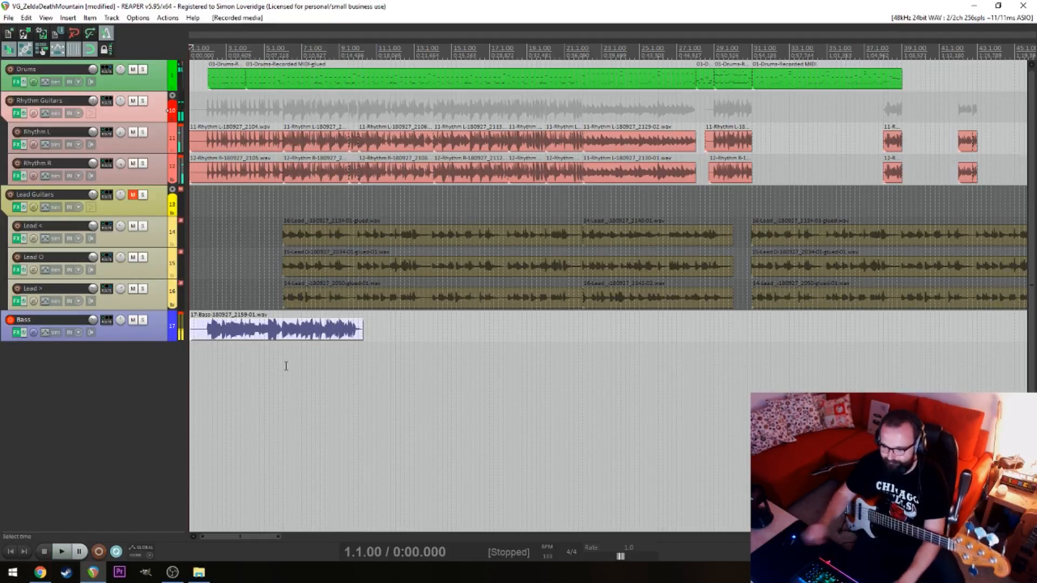
Play the bass take from beat 4 of bar 2 and compare its timing with the rhythm guitars
{"action": "left_click", "coordinate": [275, 364]}
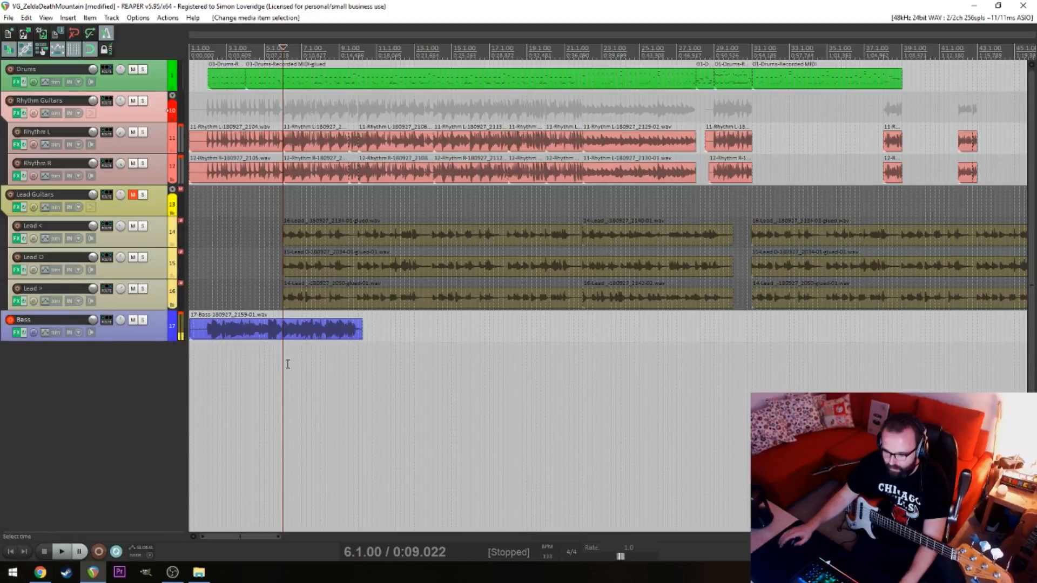
{"action": "scroll", "coordinate": [274, 364], "scroll_direction": "up", "scroll_amount": 5}
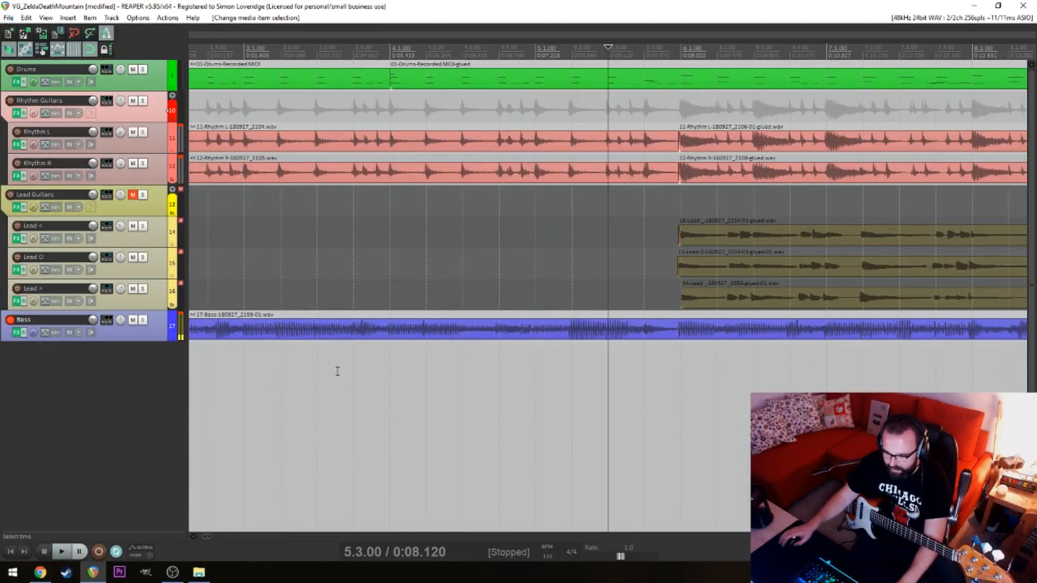
{"action": "scroll", "coordinate": [303, 369], "scroll_direction": "down", "scroll_amount": 5}
{"action": "left_click", "coordinate": [251, 364]}
{"action": "scroll", "coordinate": [258, 363], "scroll_direction": "up", "scroll_amount": 5}
{"action": "key", "text": "space"}
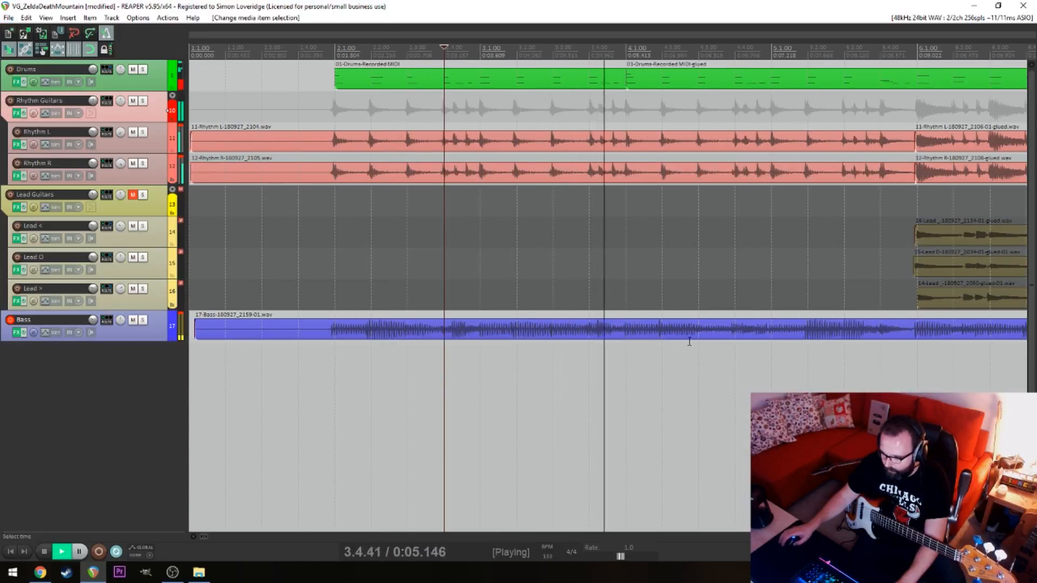
{"action": "key", "text": "space"}
Shift the bass take slightly later to line up with the rhythm guitars and play it from bar 4
{"action": "left_click", "coordinate": [641, 336]}
{"action": "left_click", "coordinate": [638, 342]}
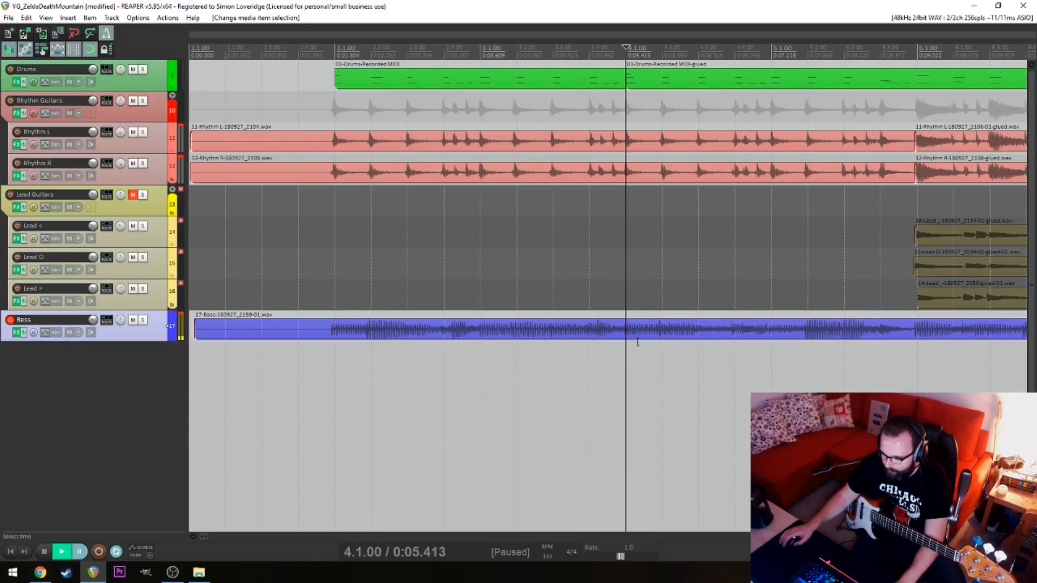
{"action": "mouse_move", "coordinate": [643, 336]}
{"action": "left_mouse_down"}
{"action": "mouse_move", "coordinate": [627, 337]}
{"action": "mouse_move", "coordinate": [645, 334]}
{"action": "mouse_move", "coordinate": [641, 351]}
{"action": "left_mouse_up"}
{"action": "left_click", "coordinate": [623, 363]}
{"action": "key", "text": "ctrl+z"}
{"action": "key", "text": "space"}
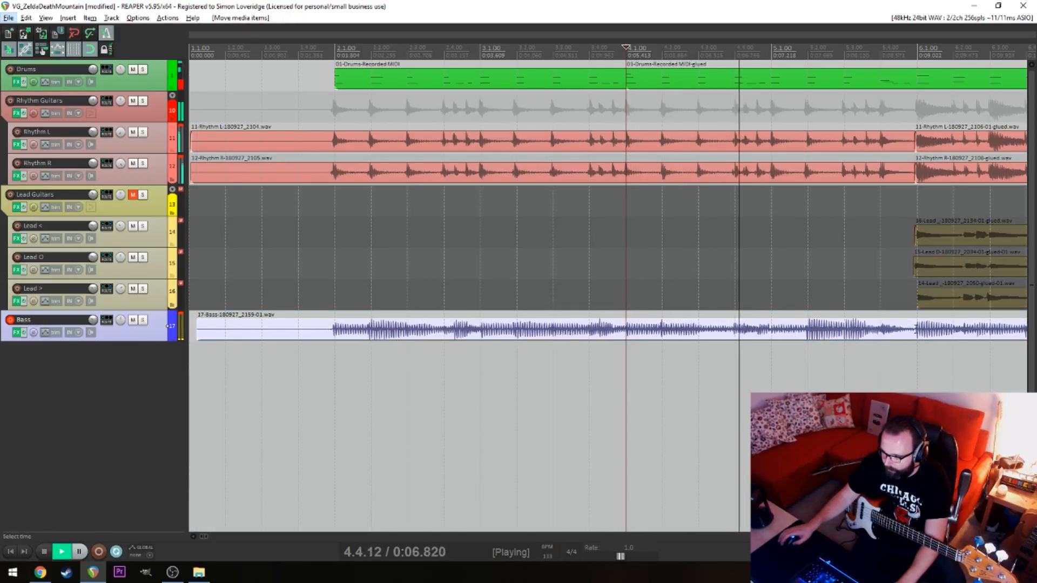
Split the bass take at bar 6, delete the remainder, and trim the kept part to end at bar 5
{"action": "left_click", "coordinate": [917, 331]}
{"action": "key", "text": "s"}
{"action": "key", "text": "Delete"}
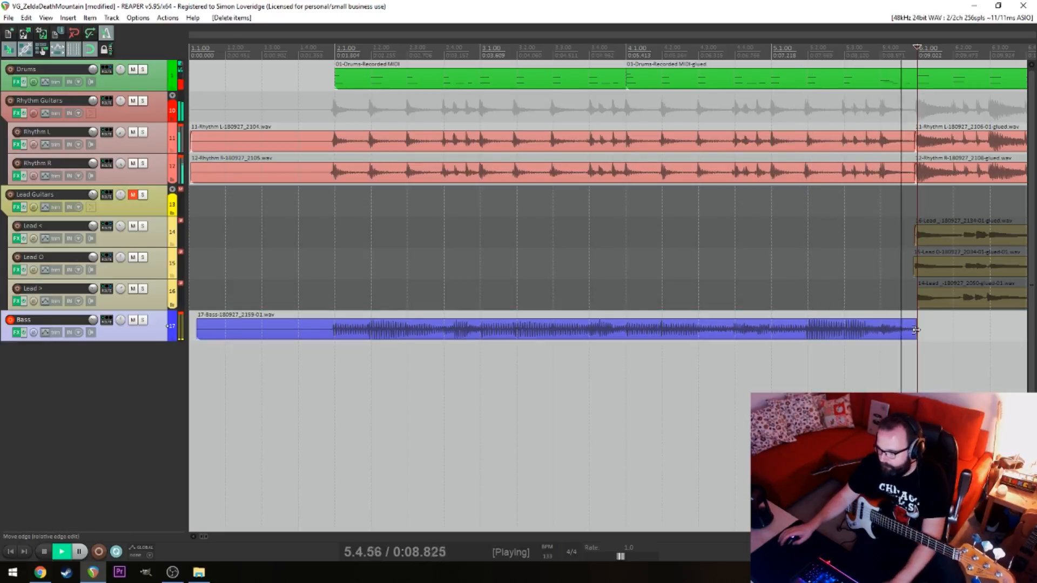
{"action": "key", "text": "space"}
{"action": "left_click_drag", "start_coordinate": [916, 329], "coordinate": [771, 330]}
Record a second bass take from beat 2 of bar 5 into bar 12
{"action": "left_click", "coordinate": [808, 350]}
{"action": "key", "text": "ctrl+r"}
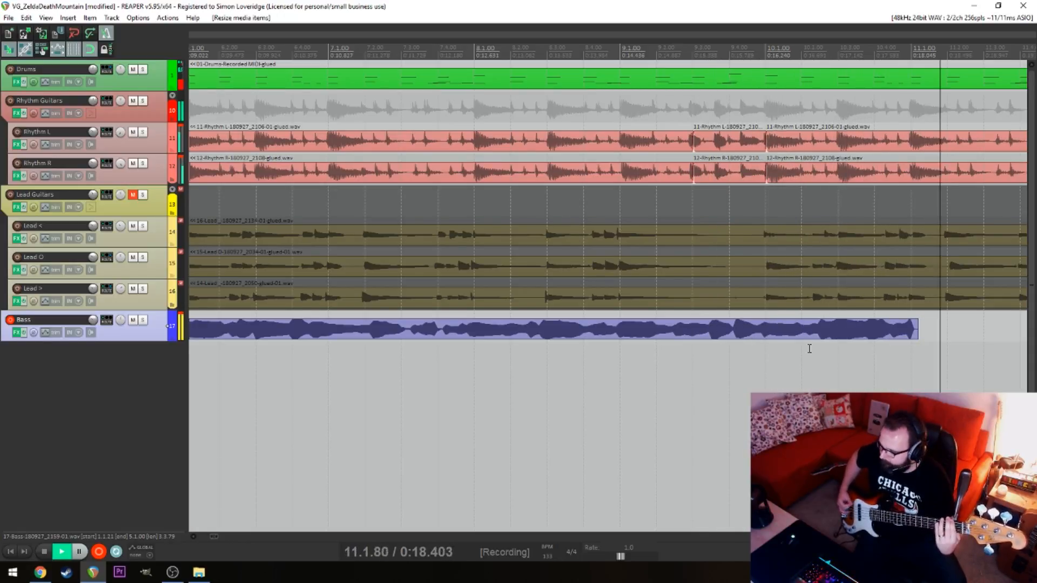
{"action": "key", "text": "space"}
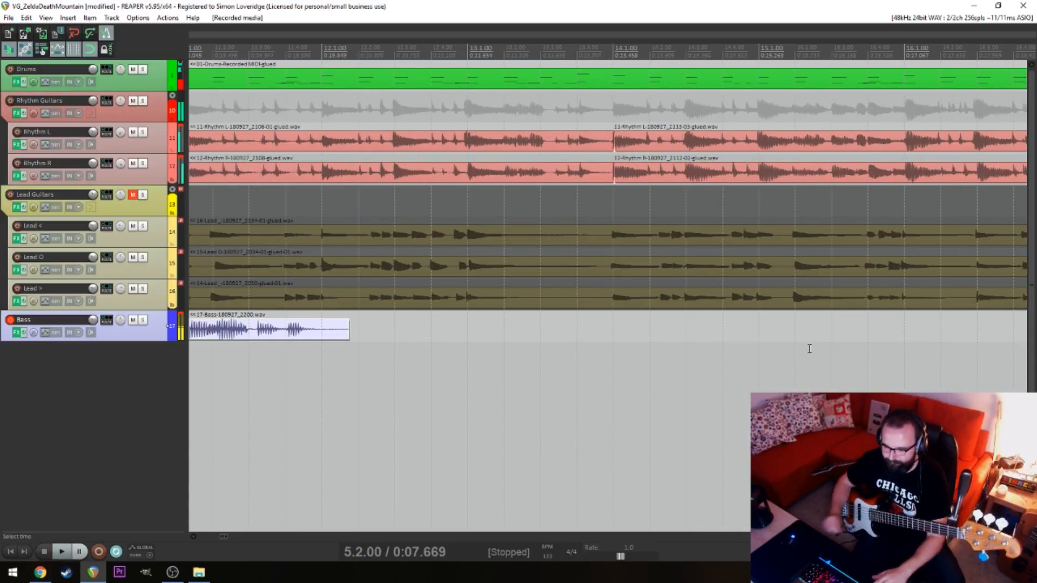
Play the second bass take from beat 4 of bar 9 and shift it slightly later against the guitars
{"action": "left_click", "coordinate": [386, 388]}
{"action": "left_click_drag", "start_coordinate": [399, 388], "coordinate": [769, 373]}
{"action": "left_click", "coordinate": [392, 397]}
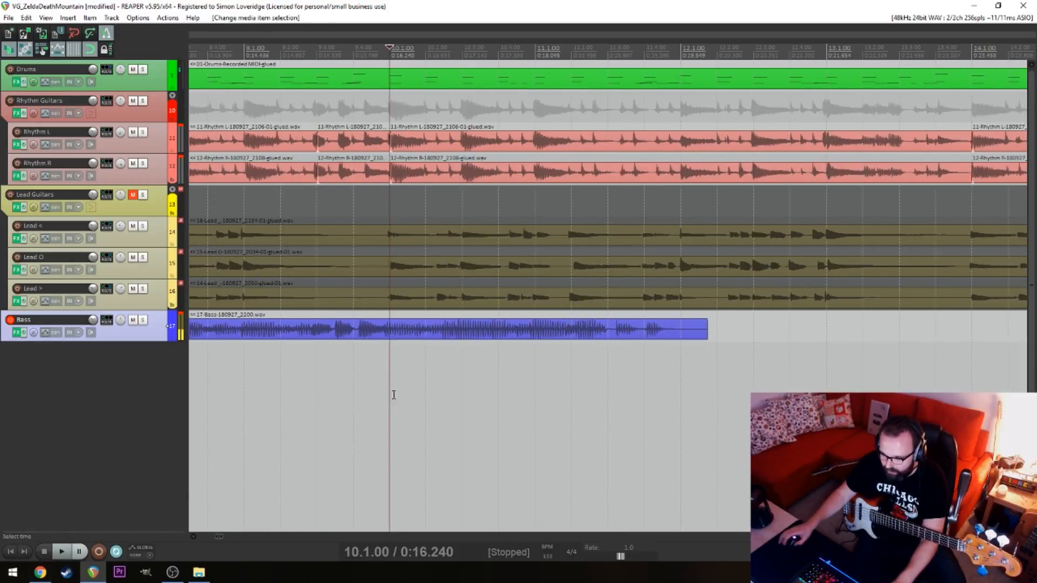
{"action": "scroll", "coordinate": [397, 392], "scroll_direction": "up", "scroll_amount": 5}
{"action": "key", "text": "alt+space"}
{"action": "left_click", "coordinate": [477, 372]}
{"action": "key", "text": "space"}
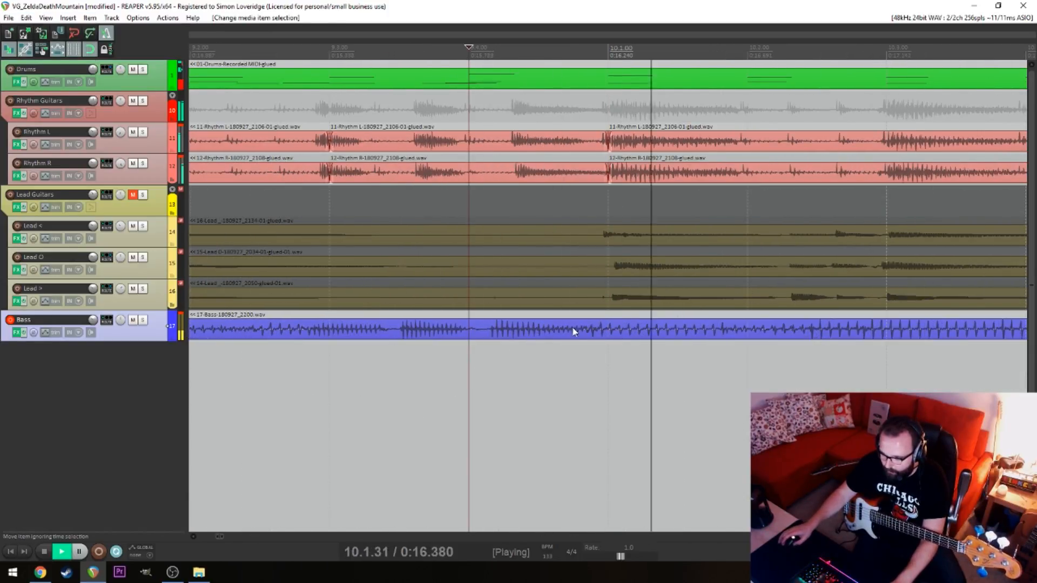
{"action": "key", "text": "space"}
{"action": "left_click_drag", "start_coordinate": [609, 331], "coordinate": [619, 333]}
Play the second bass take from beat 4 of bar 6 and again from bar 10 to check its timing
{"action": "left_click", "coordinate": [563, 359]}
{"action": "scroll", "coordinate": [540, 363], "scroll_direction": "down", "scroll_amount": 6}
{"action": "left_click", "coordinate": [404, 381]}
{"action": "key", "text": "space"}
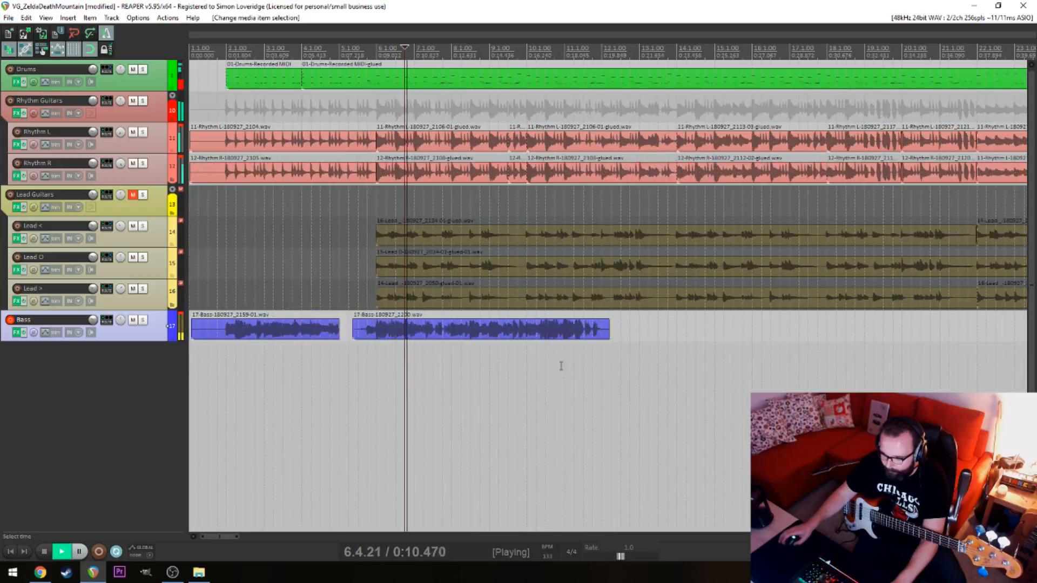
{"action": "left_click", "coordinate": [560, 365]}
{"action": "left_click", "coordinate": [527, 368]}
{"action": "scroll", "coordinate": [539, 368], "scroll_direction": "up", "scroll_amount": 2}
{"action": "key", "text": "alt"}
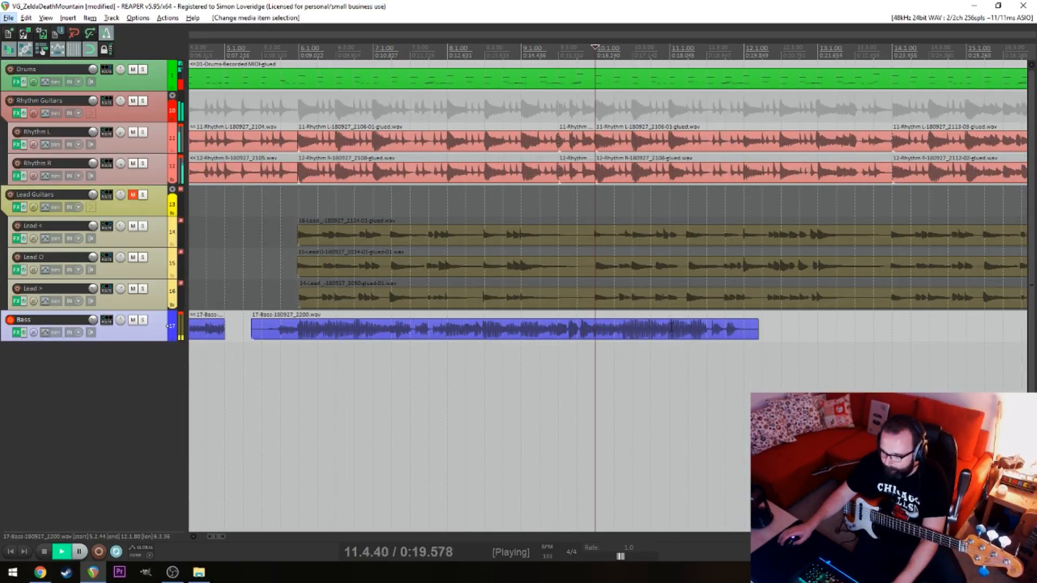
Split the second bass take at bar 11 and delete the portion after the split
{"action": "left_click", "coordinate": [673, 331]}
{"action": "key", "text": "space"}
{"action": "key", "text": "s"}
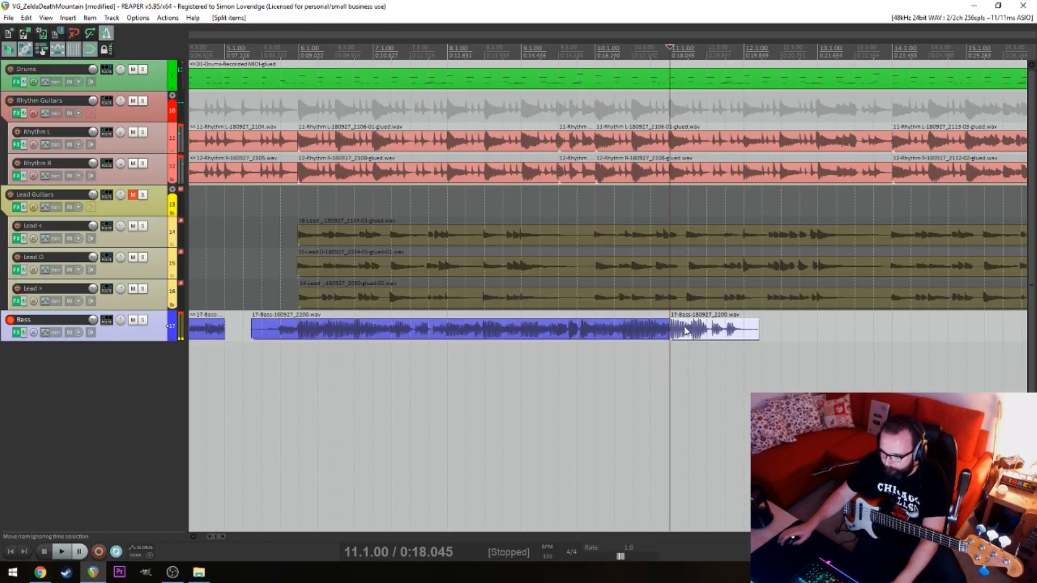
{"action": "left_click", "coordinate": [685, 328]}
{"action": "key", "text": "Delete"}
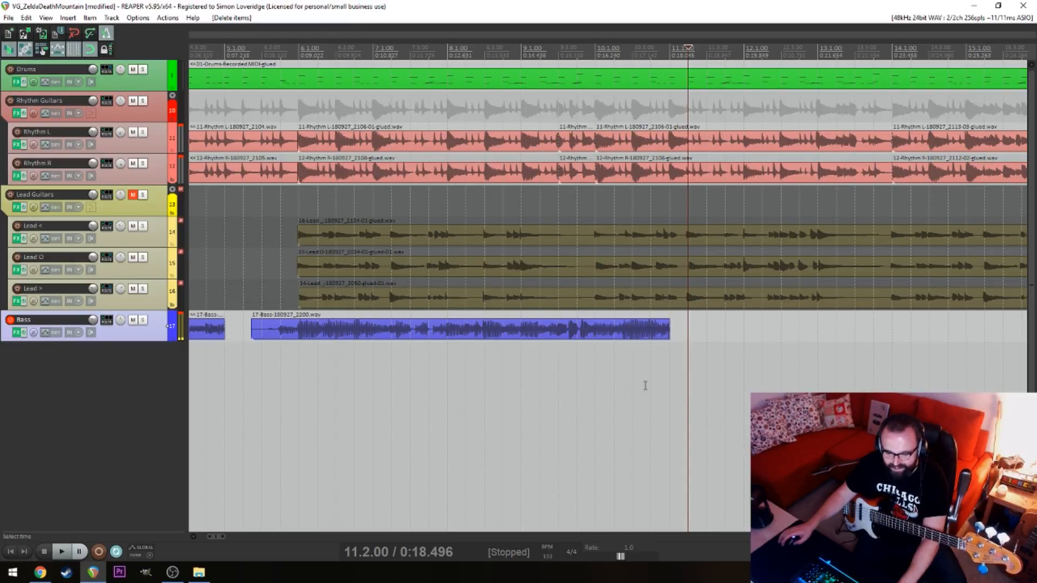
Play the arrangement from bar 11 and trim the second bass take to end at beat 2 of bar 10
{"action": "left_click", "coordinate": [671, 374]}
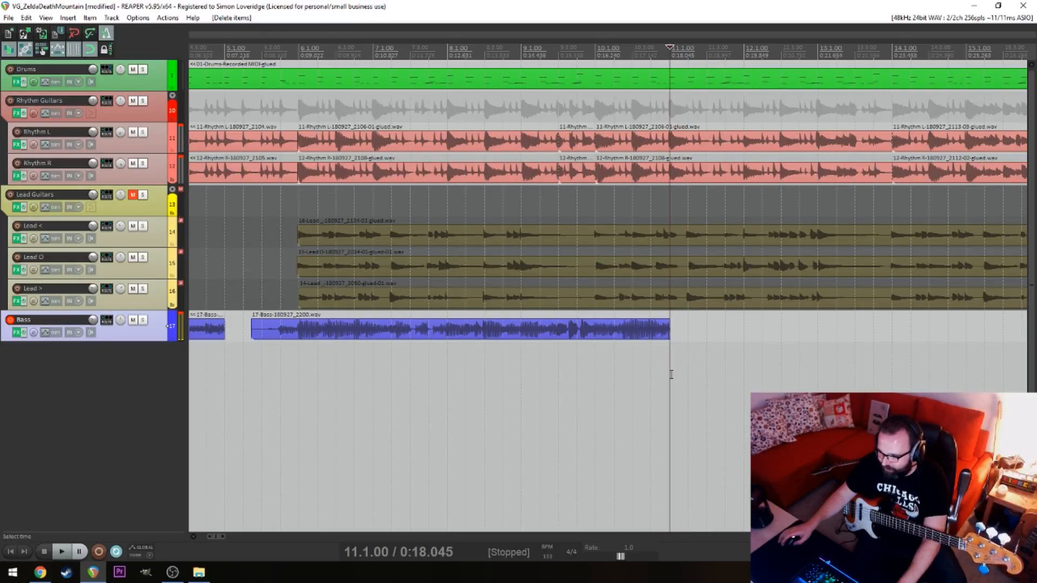
{"action": "key", "text": "space"}
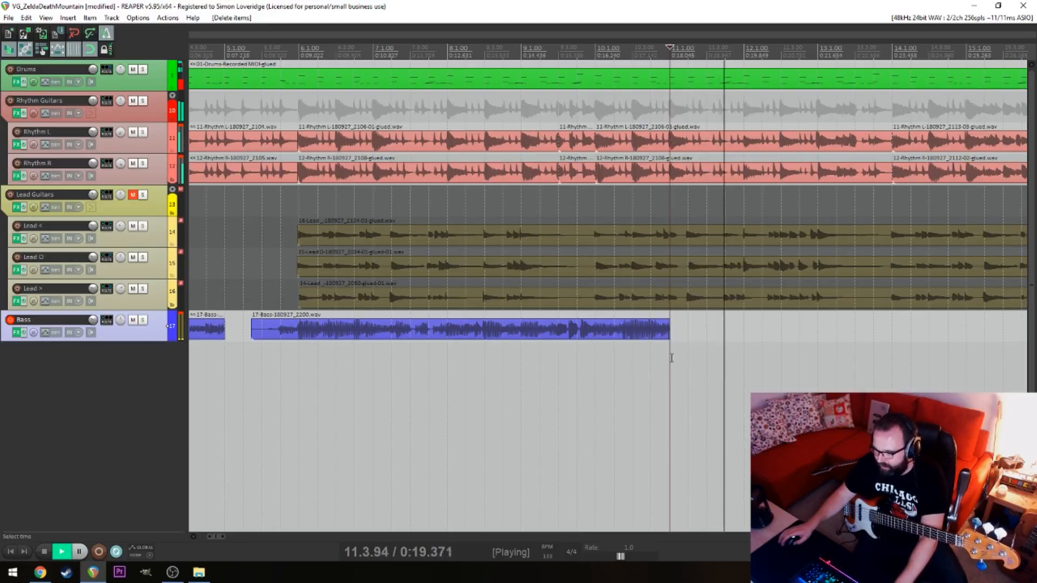
{"action": "key", "text": "space"}
{"action": "left_click_drag", "start_coordinate": [669, 334], "coordinate": [614, 335]}
Try recording the next bass passage from beat 3 of bar 10 in several takes, undoing each one
{"action": "left_click", "coordinate": [642, 358]}
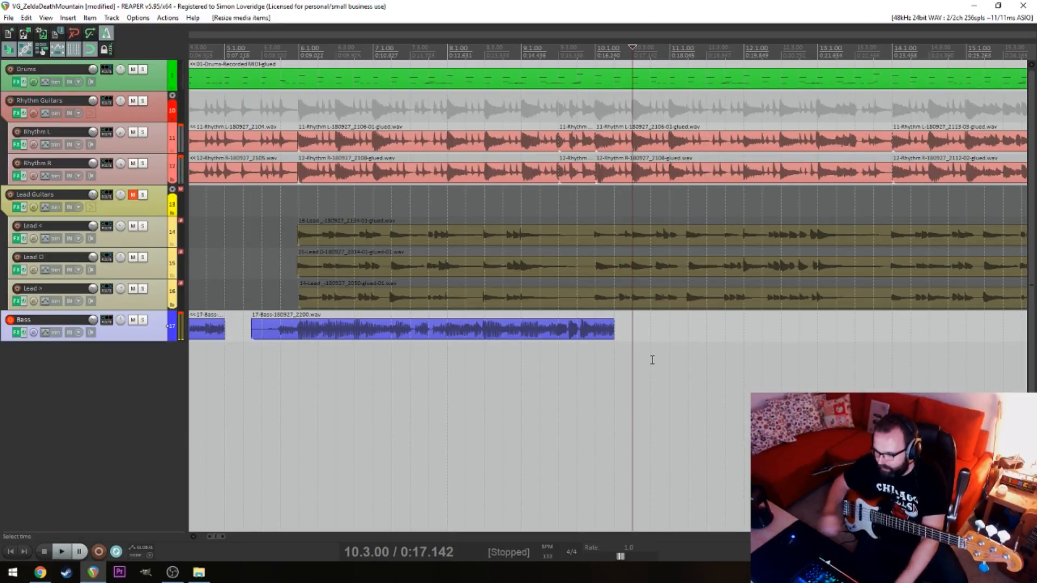
{"action": "key", "text": "ctrl+r"}
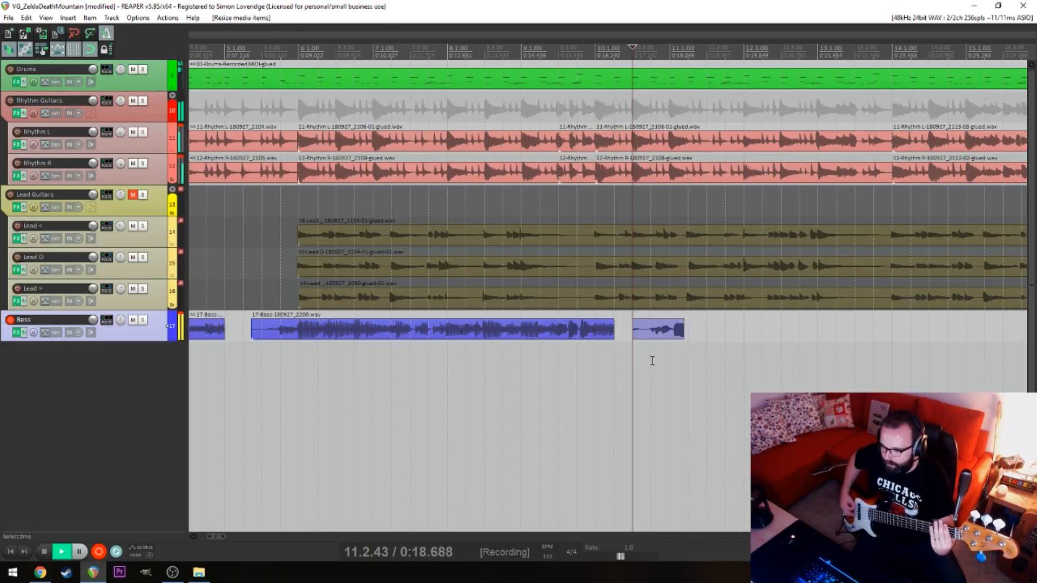
{"action": "key", "text": "space"}
{"action": "key", "text": "ctrl+z"}
{"action": "key", "text": "ctrl+r"}
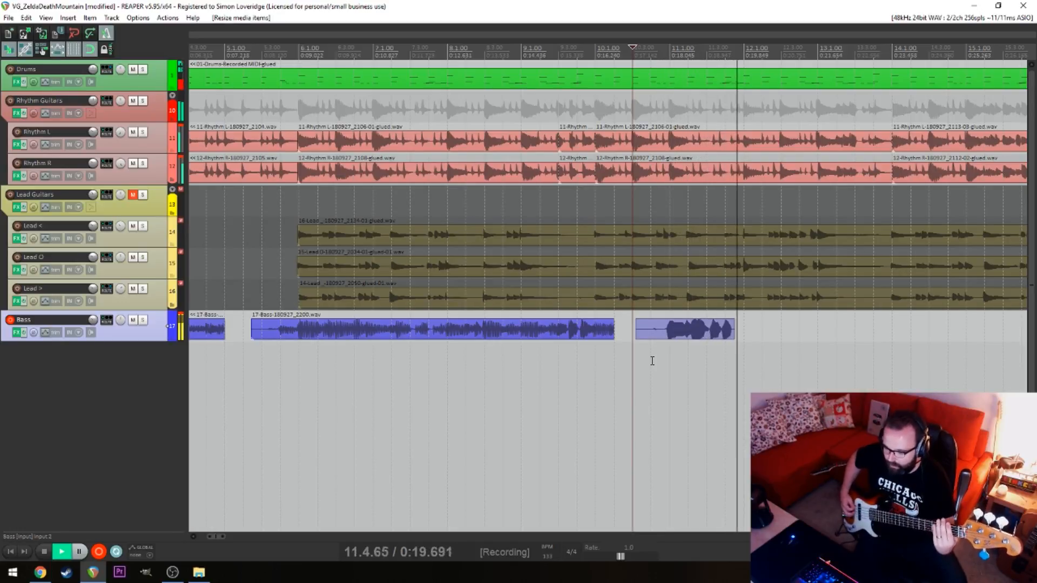
{"action": "key", "text": "space"}
{"action": "key", "text": "ctrl+z"}
{"action": "key", "text": "ctrl+r"}
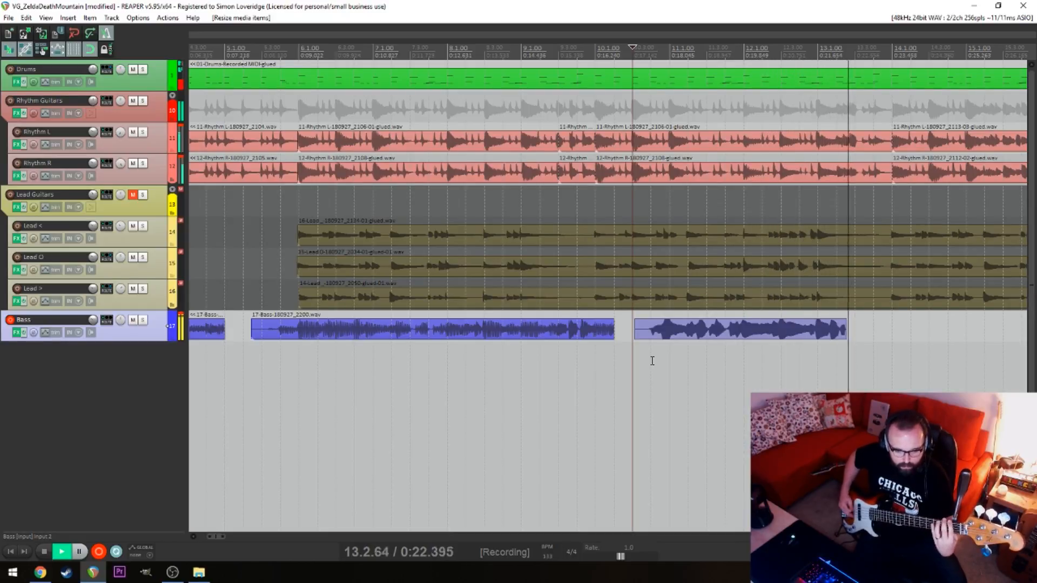
{"action": "key", "text": "space"}
{"action": "key", "text": "ctrl+z"}
{"action": "key", "text": "ctrl+r"}
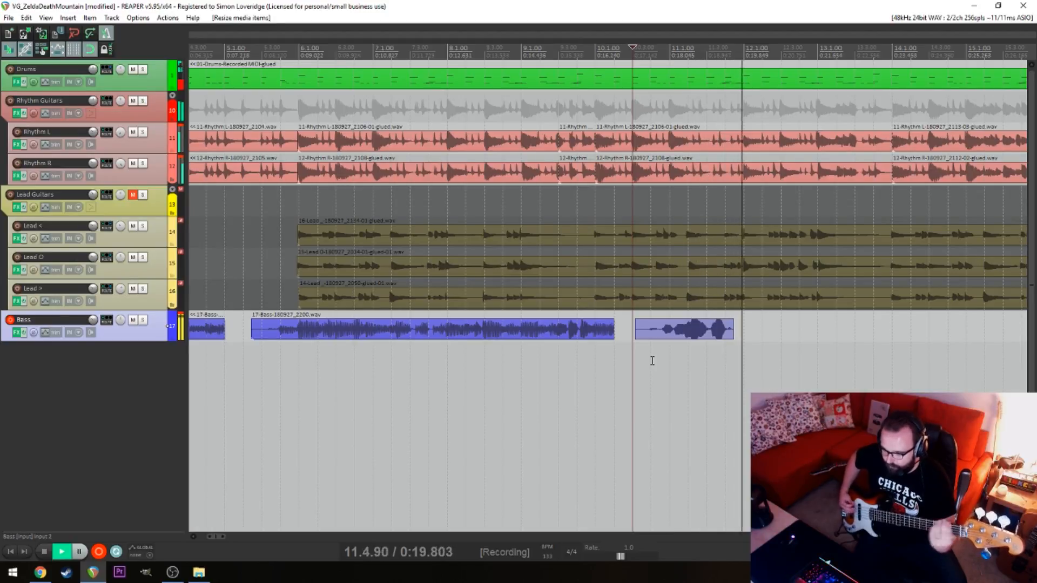
{"action": "key", "text": "space"}
{"action": "key", "text": "space"}
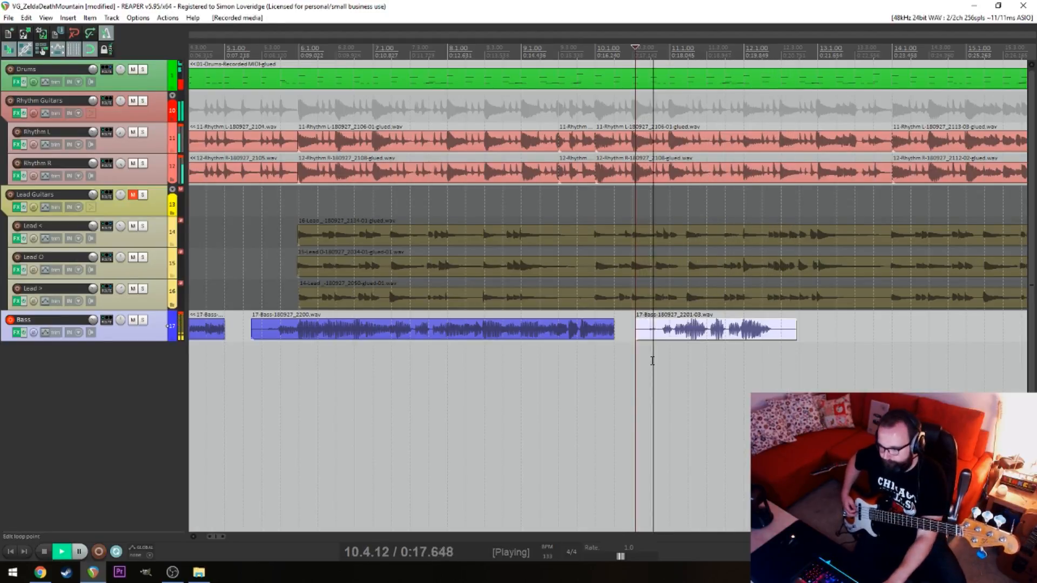
{"action": "key", "text": "space"}
{"action": "key", "text": "ctrl+z"}
{"action": "key", "text": "ctrl+r"}
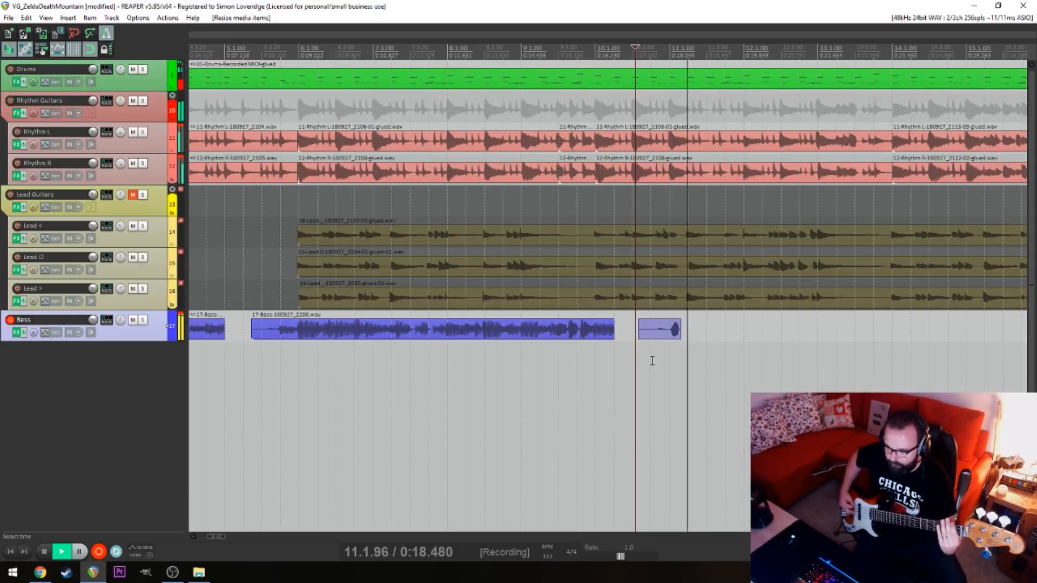
{"action": "key", "text": "space"}
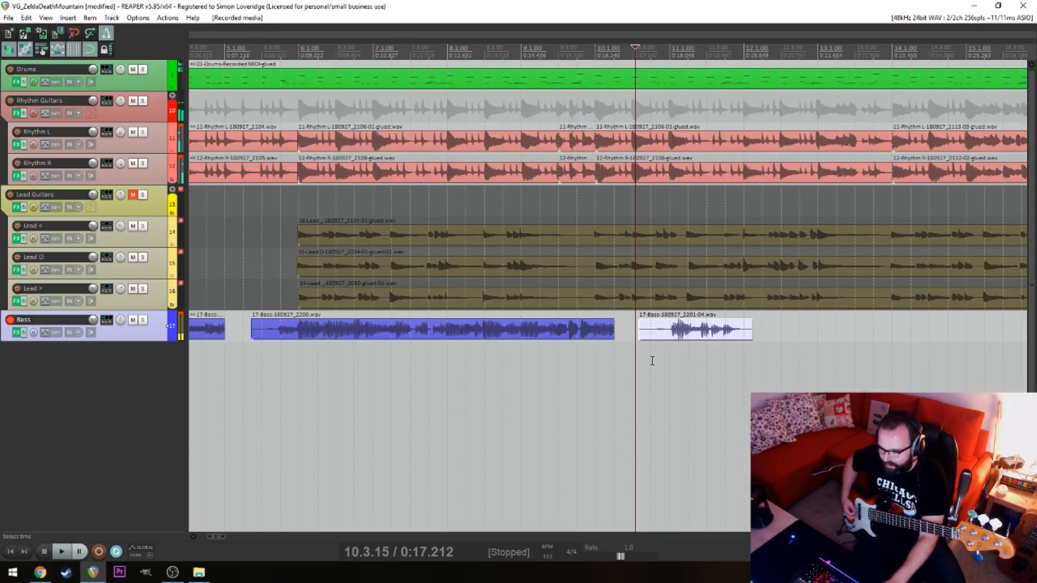
{"action": "key", "text": "ctrl+z"}
{"action": "key", "text": "space"}
{"action": "key", "text": "space"}
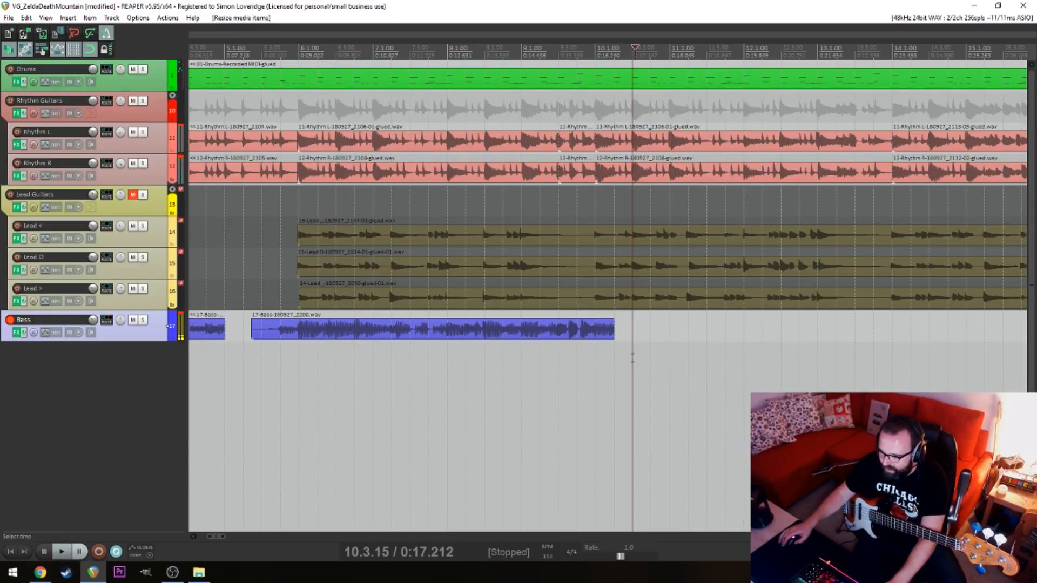
Trim the second bass take to end at beat 4 of bar 9 and record a new take from bar 10 into bar 14
{"action": "left_click_drag", "start_coordinate": [614, 335], "coordinate": [576, 340]}
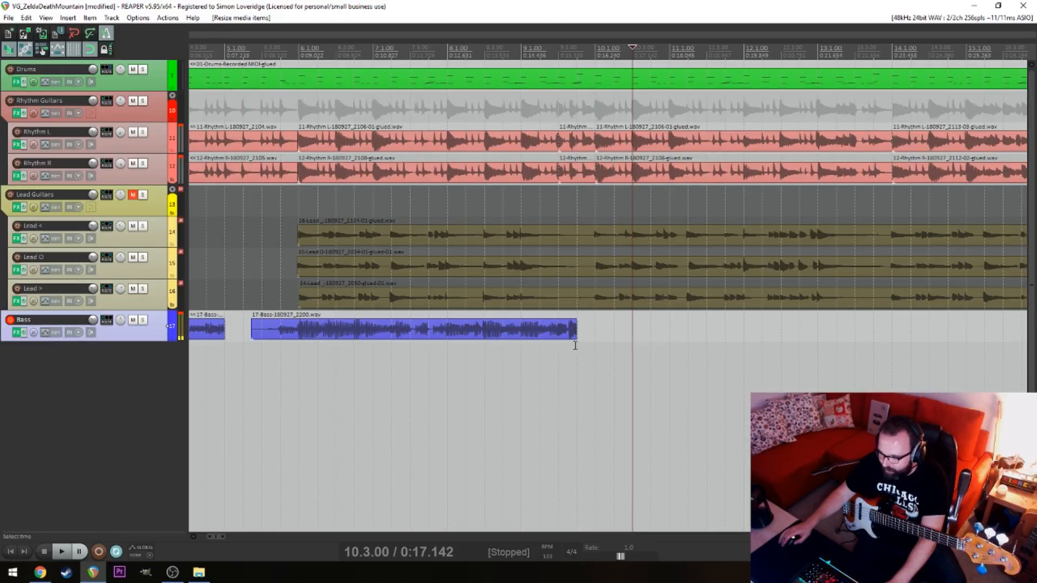
{"action": "left_click", "coordinate": [581, 357]}
{"action": "left_click", "coordinate": [597, 361]}
{"action": "key", "text": "space"}
{"action": "key", "text": "space"}
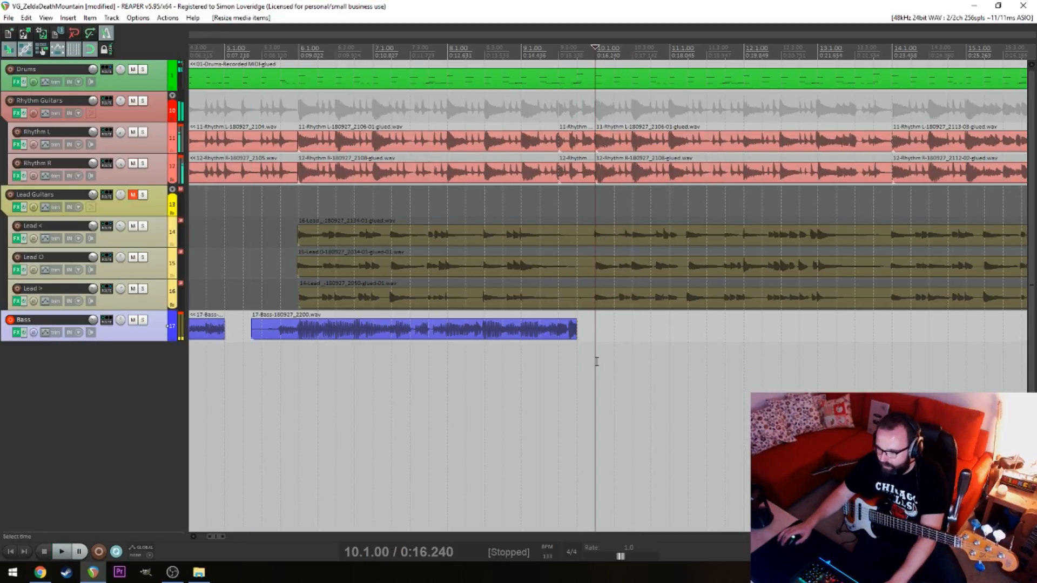
{"action": "key", "text": "ctrl+r"}
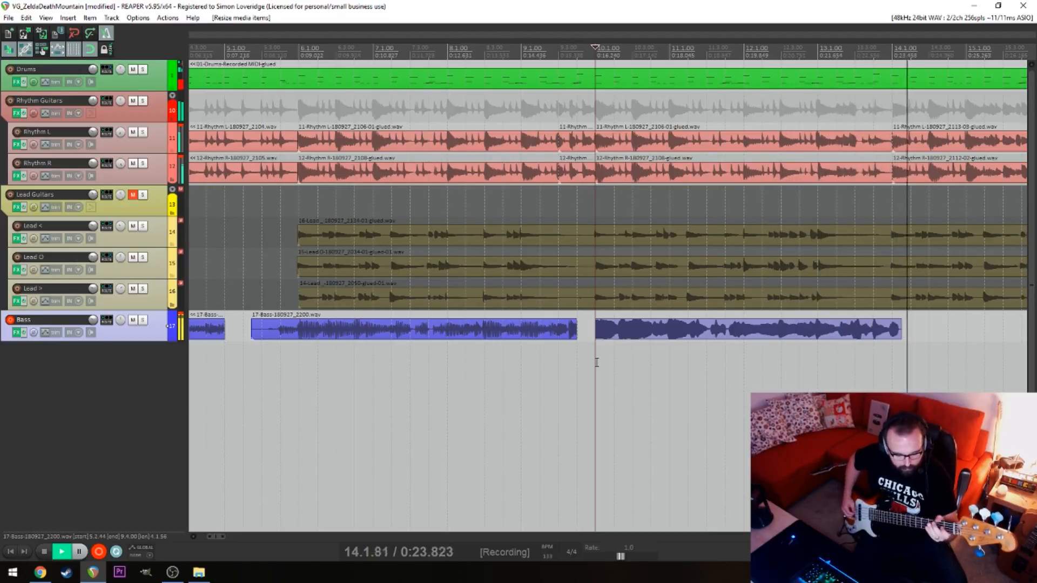
{"action": "key", "text": "space"}
Finish recording the third bass take and nudge it slightly later to line up with the rhythm guitars around bar 13
{"action": "left_click", "coordinate": [767, 377]}
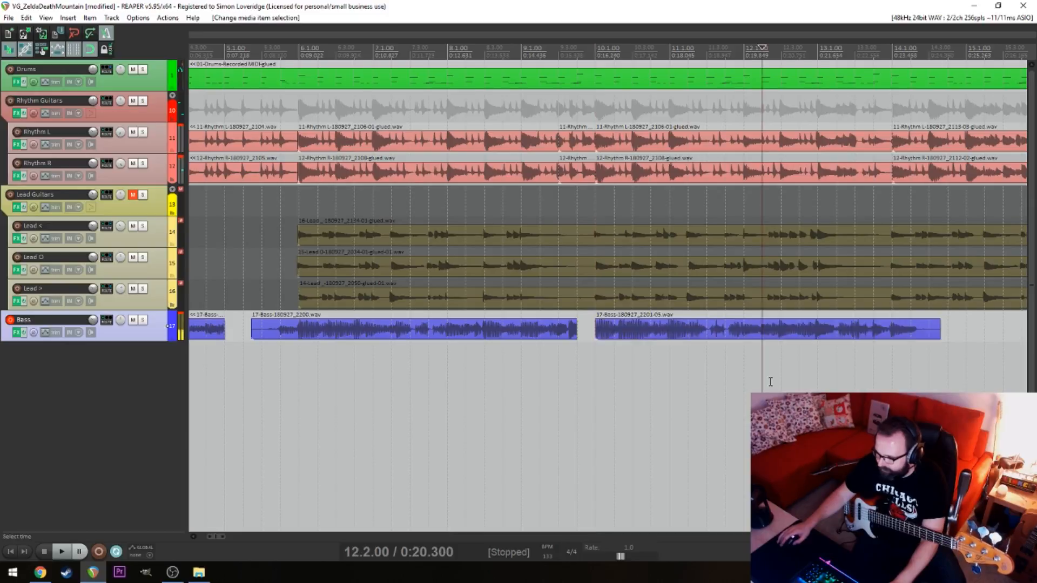
{"action": "scroll", "coordinate": [695, 387], "scroll_direction": "up", "scroll_amount": 3}
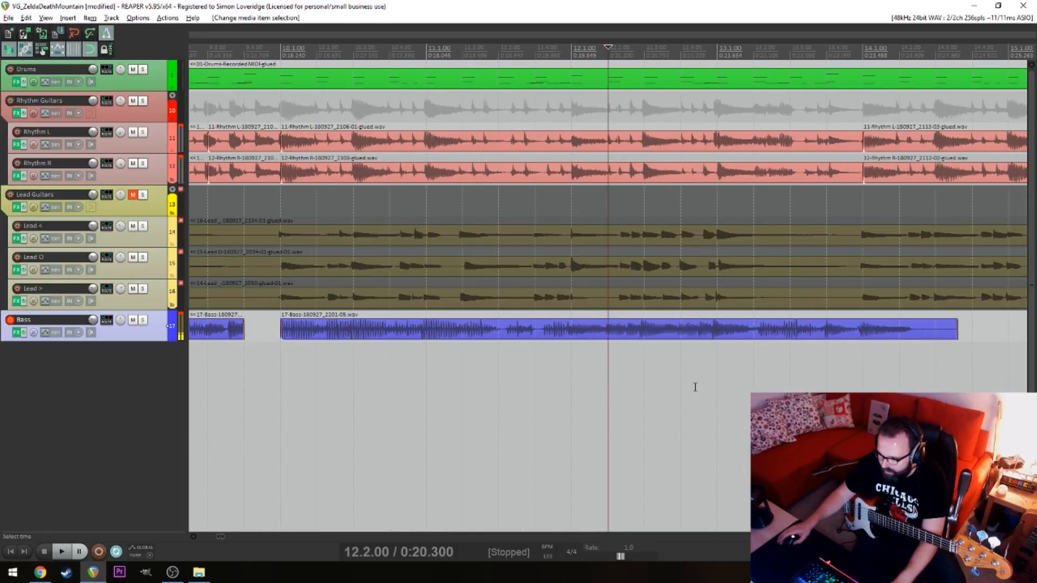
{"action": "left_click", "coordinate": [716, 371]}
{"action": "scroll", "coordinate": [762, 370], "scroll_direction": "up", "scroll_amount": 3}
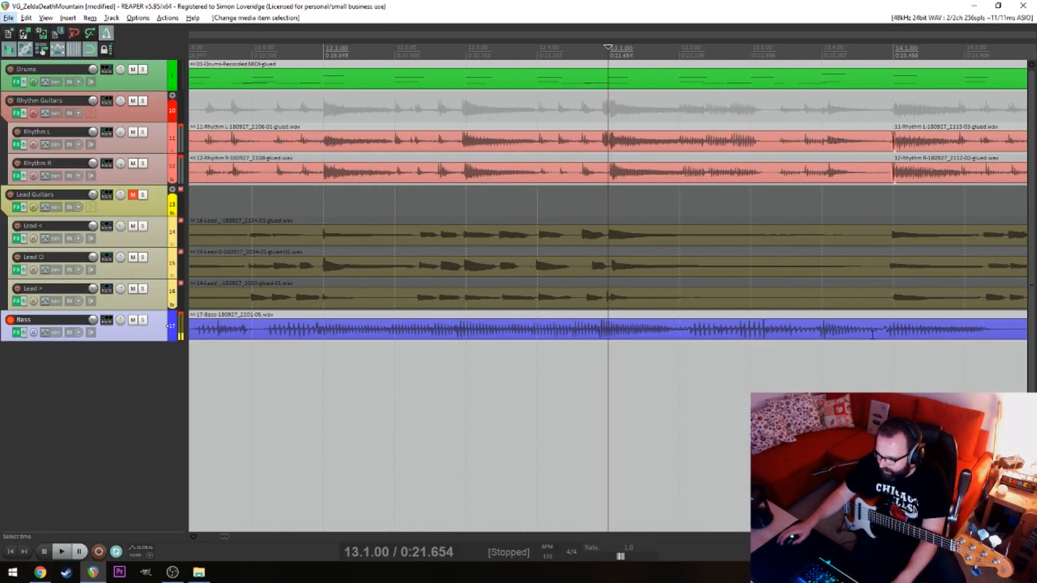
{"action": "left_click_drag", "start_coordinate": [929, 337], "coordinate": [935, 339]}
{"action": "left_click", "coordinate": [591, 369]}
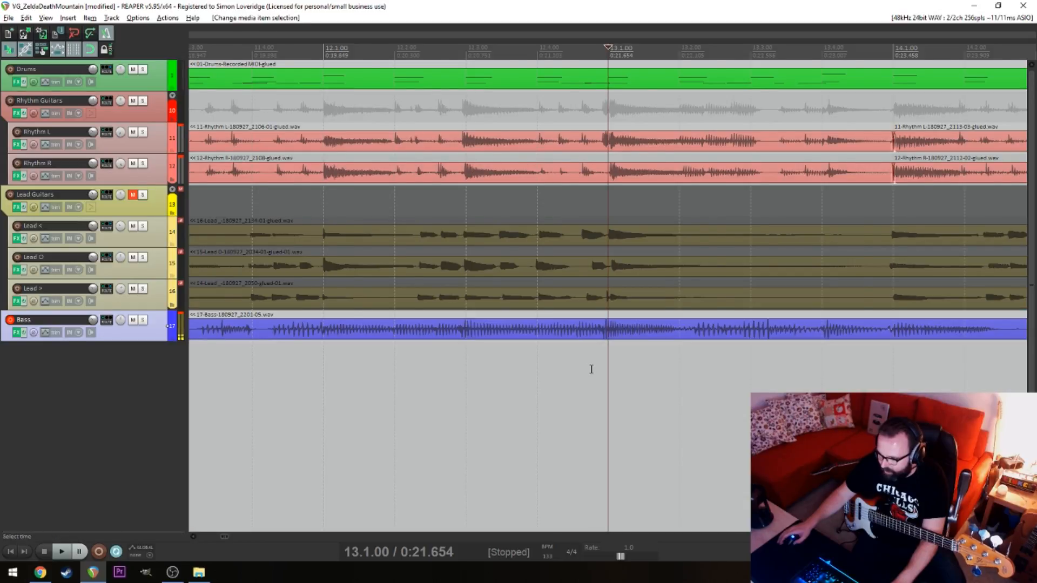
Trim the third bass take to start at bar 11, extend the second take to meet it, and play across the join
{"action": "scroll", "coordinate": [450, 373], "scroll_direction": "down", "scroll_amount": 6}
{"action": "left_click", "coordinate": [372, 375]}
{"action": "key", "text": "space"}
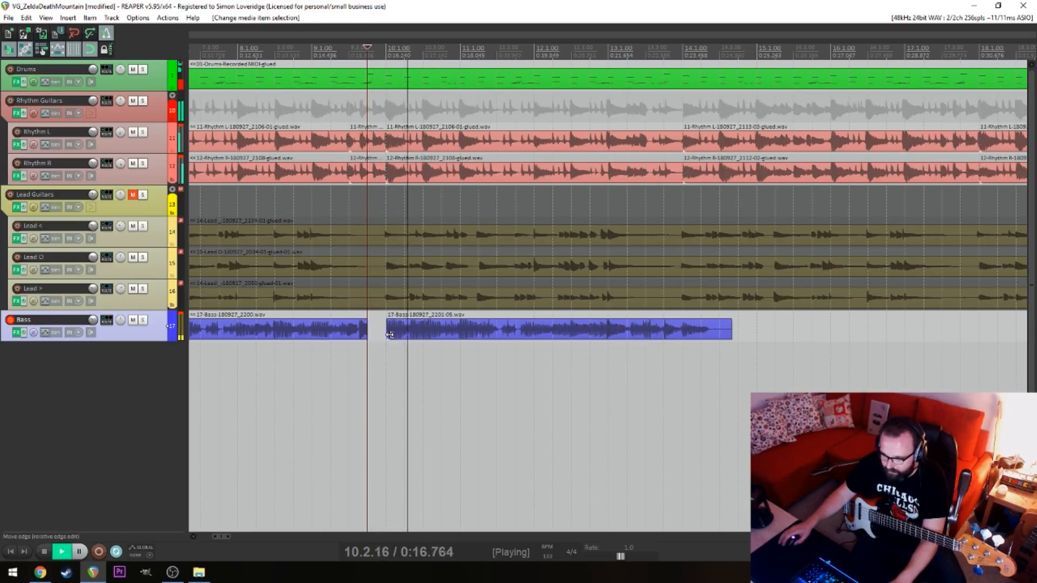
{"action": "left_click_drag", "start_coordinate": [390, 334], "coordinate": [460, 336]}
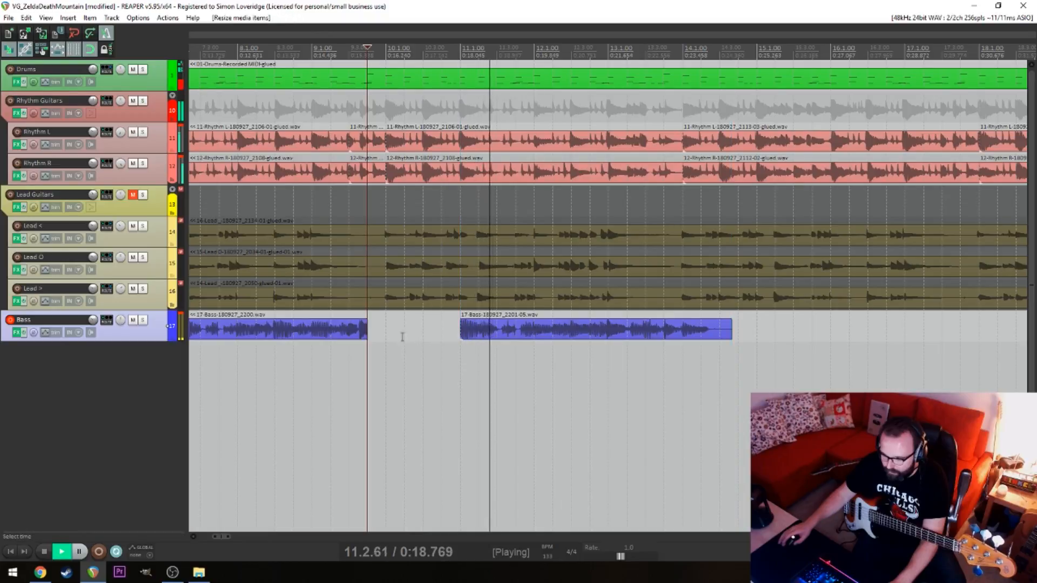
{"action": "key", "text": "space"}
{"action": "left_click_drag", "start_coordinate": [365, 333], "coordinate": [460, 335]}
{"action": "left_click", "coordinate": [441, 348]}
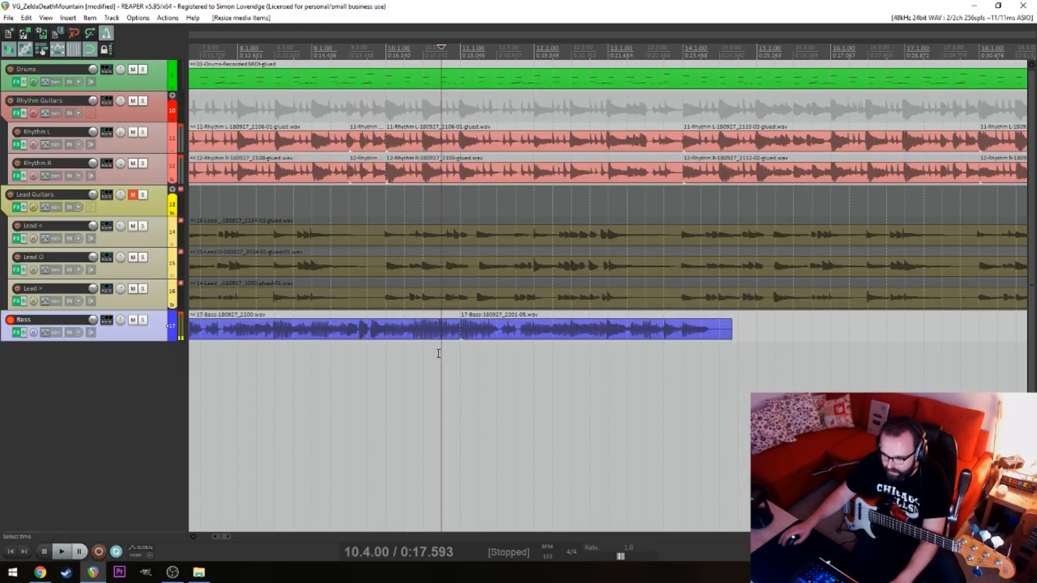
{"action": "key", "text": "space"}
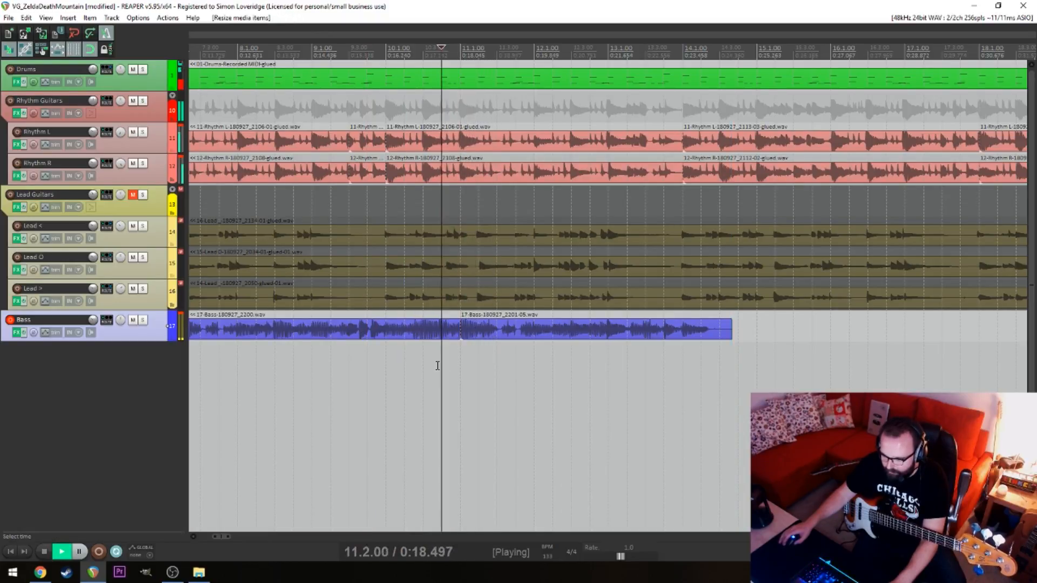
{"action": "scroll", "coordinate": [440, 363], "scroll_direction": "up", "scroll_amount": 5}
{"action": "scroll", "coordinate": [595, 362], "scroll_direction": "down", "scroll_amount": 7}
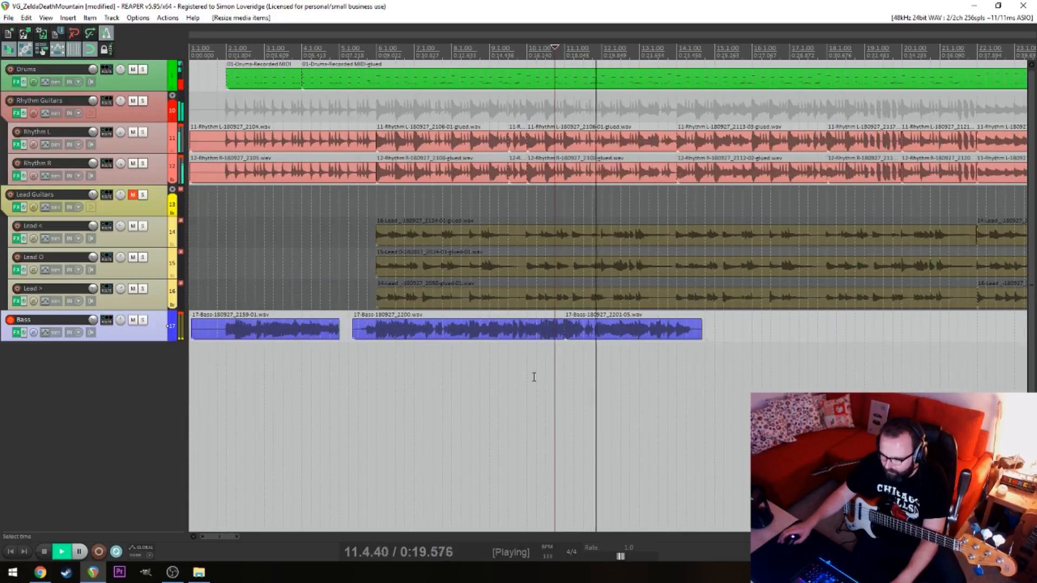
Cut away the second bass take before bar 6 and extend the first take's end to bar 6
{"action": "left_click", "coordinate": [379, 337]}
{"action": "key", "text": "s"}
{"action": "left_click", "coordinate": [368, 335]}
{"action": "key", "text": "Delete"}
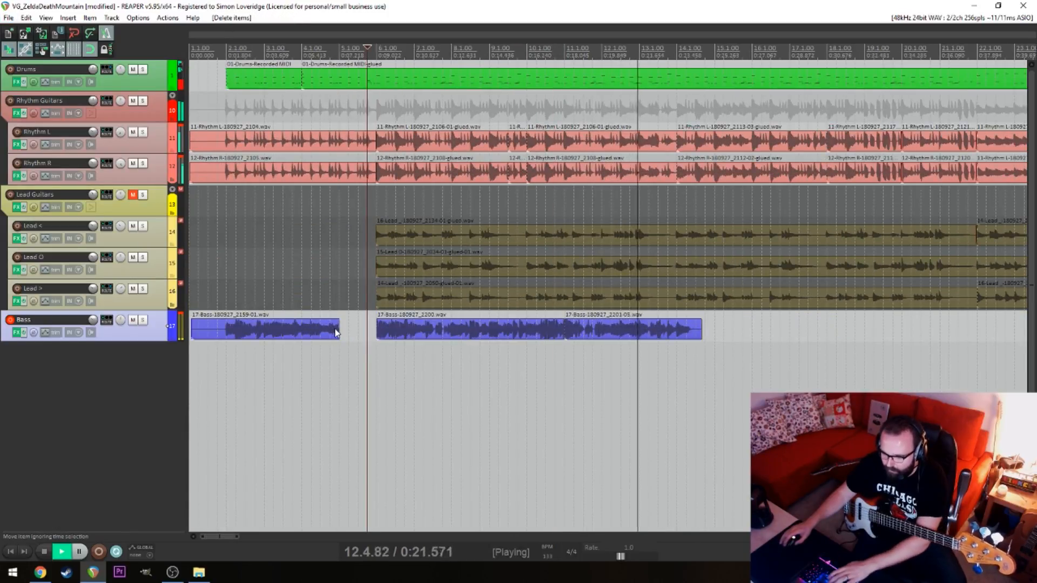
{"action": "left_click_drag", "start_coordinate": [338, 332], "coordinate": [376, 341]}
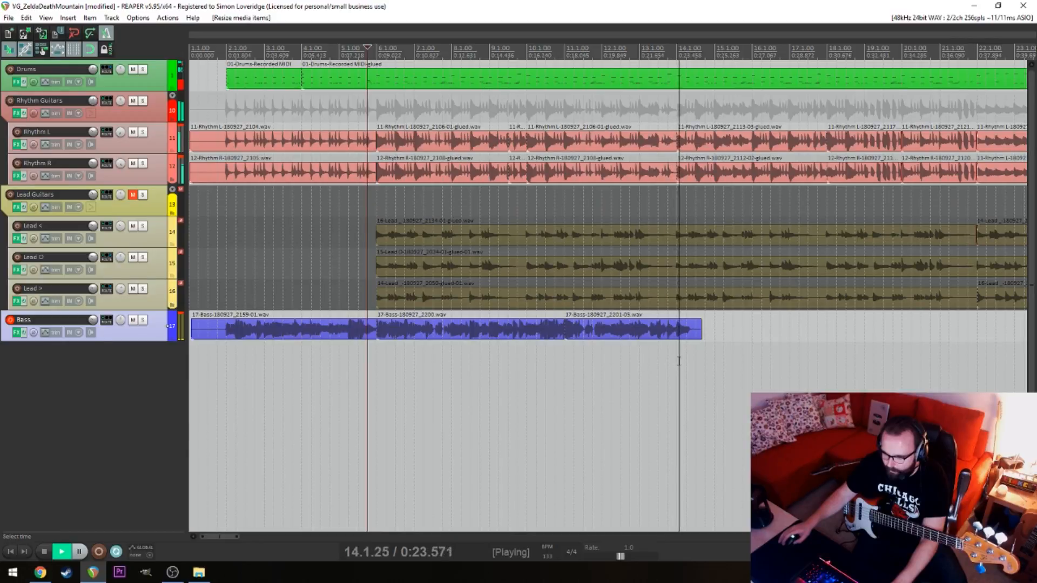
Split the third bass take at bar 14 and delete the portion after the split
{"action": "key", "text": "space"}
{"action": "left_click", "coordinate": [680, 335]}
{"action": "key", "text": "Delete"}
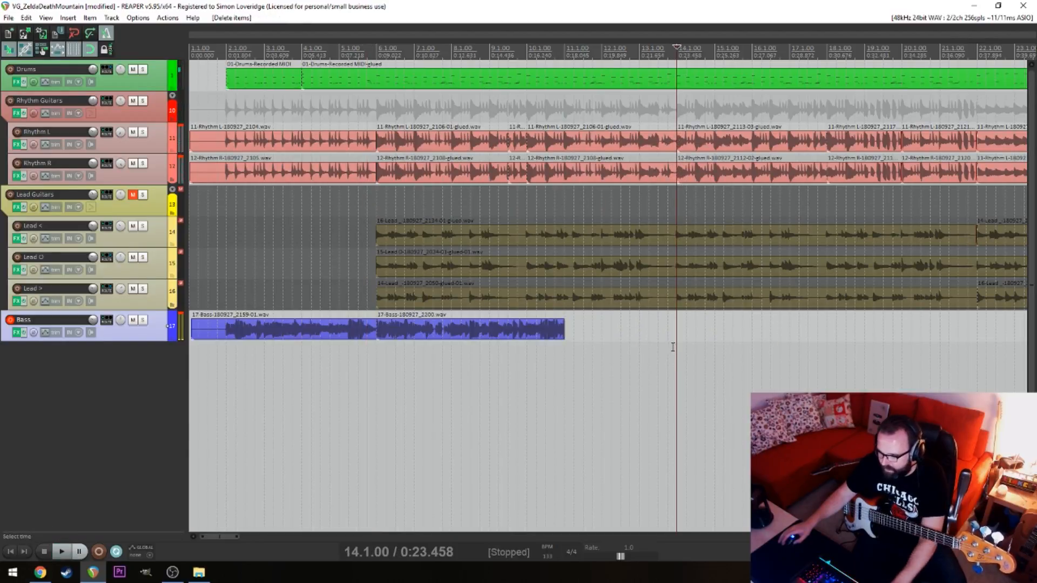
{"action": "key", "text": "ctrl+z"}
{"action": "key", "text": "s"}
{"action": "left_click", "coordinate": [695, 331]}
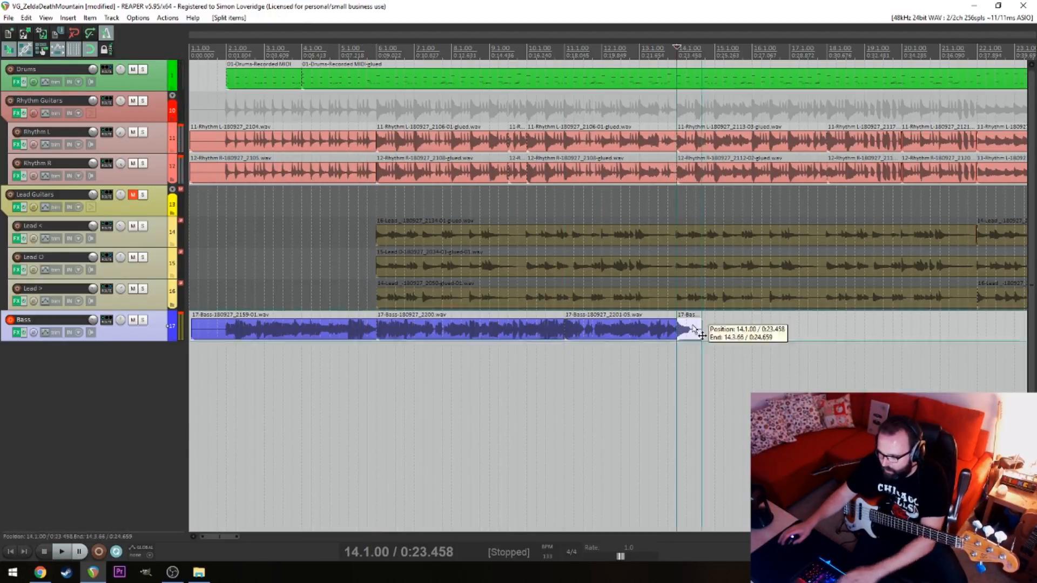
{"action": "key", "text": "Delete"}
Play from bar 14 and trim the third bass take to end at beat 3 of bar 13
{"action": "left_click", "coordinate": [679, 347]}
{"action": "key", "text": "space"}
{"action": "left_click_drag", "start_coordinate": [676, 337], "coordinate": [658, 338]}
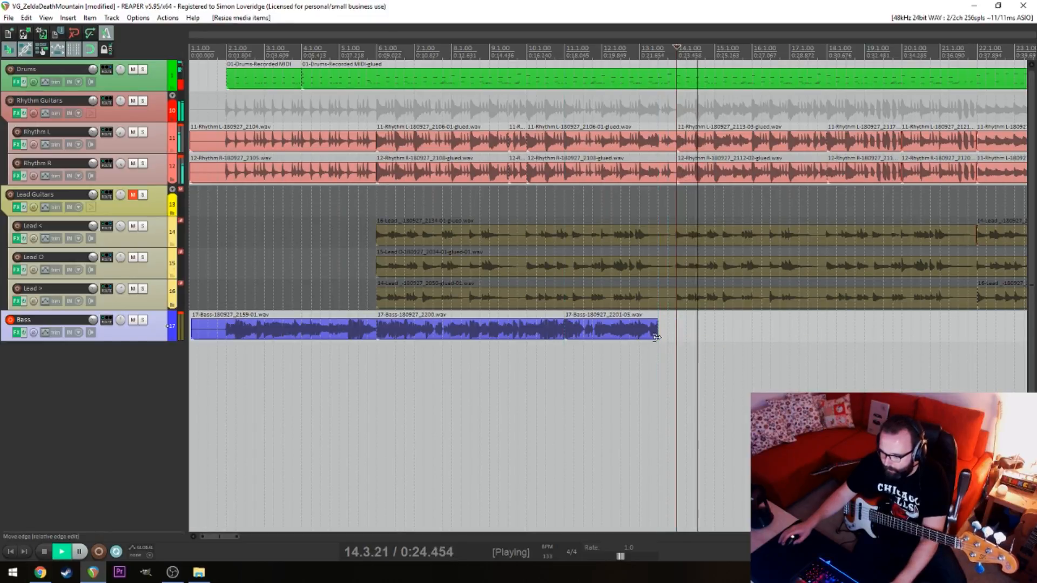
{"action": "key", "text": "space"}
Try recording the next bass passage from beat 3 of bar 13 and undo the take
{"action": "left_click", "coordinate": [661, 347]}
{"action": "key", "text": "ctrl+r"}
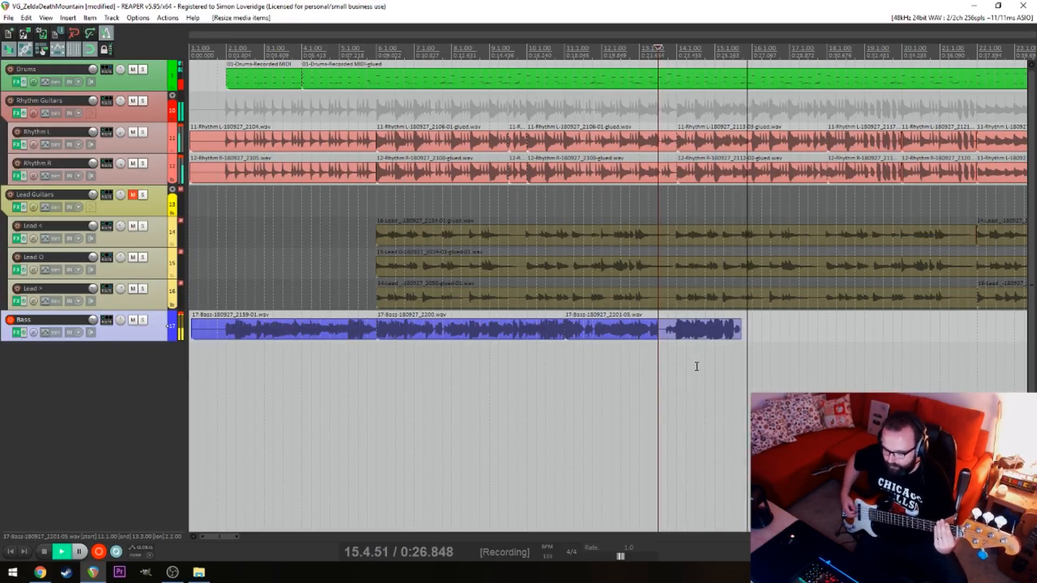
{"action": "key", "text": "space"}
{"action": "key", "text": "ctrl+z"}
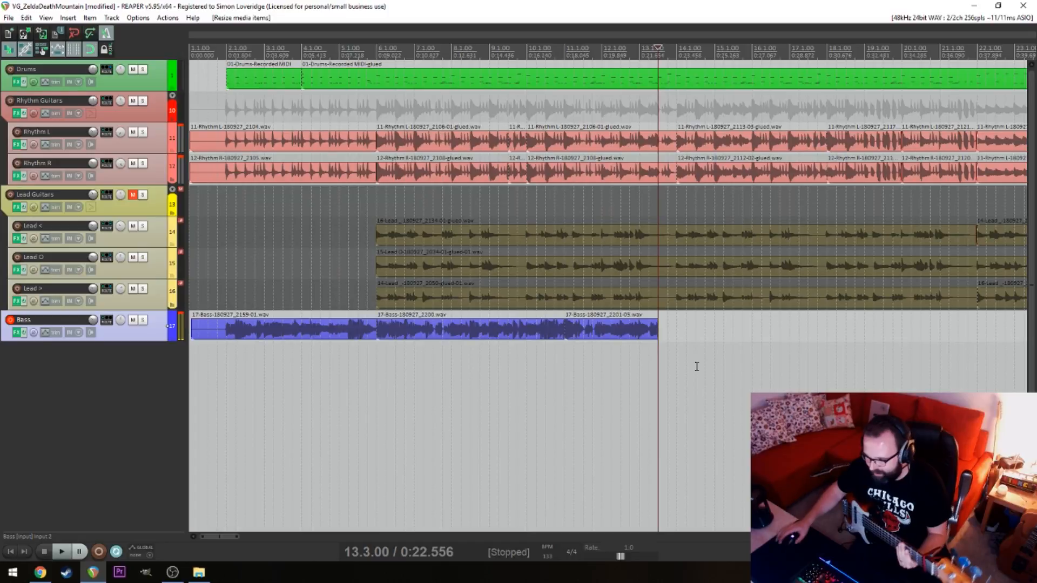
Record a fourth bass take from bar 13 into bar 19 and play it back from around bar 14
{"action": "key", "text": "ctrl+r"}
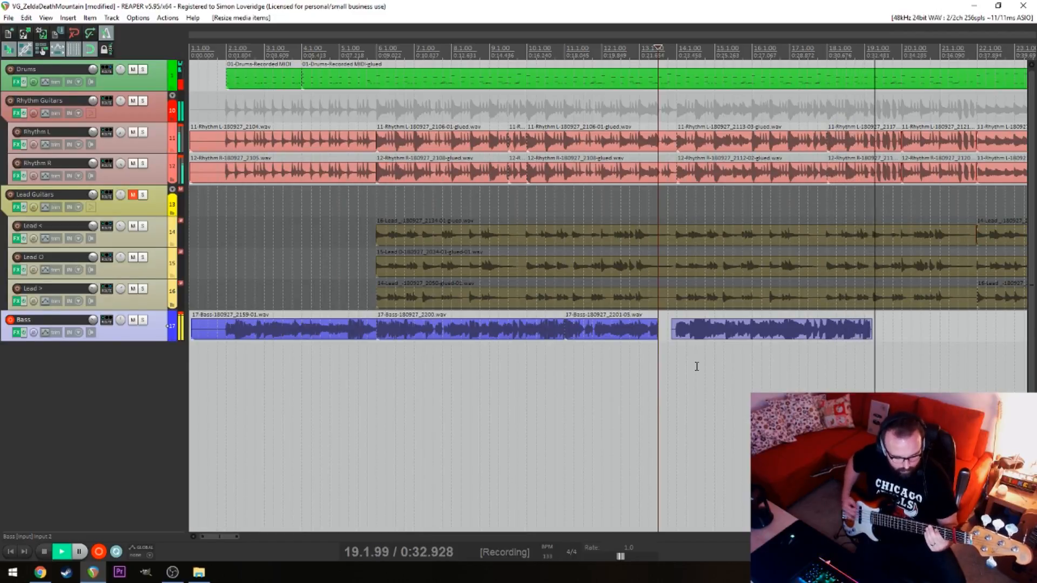
{"action": "key", "text": "space"}
{"action": "left_click", "coordinate": [696, 366]}
{"action": "scroll", "coordinate": [697, 367], "scroll_direction": "up", "scroll_amount": 7}
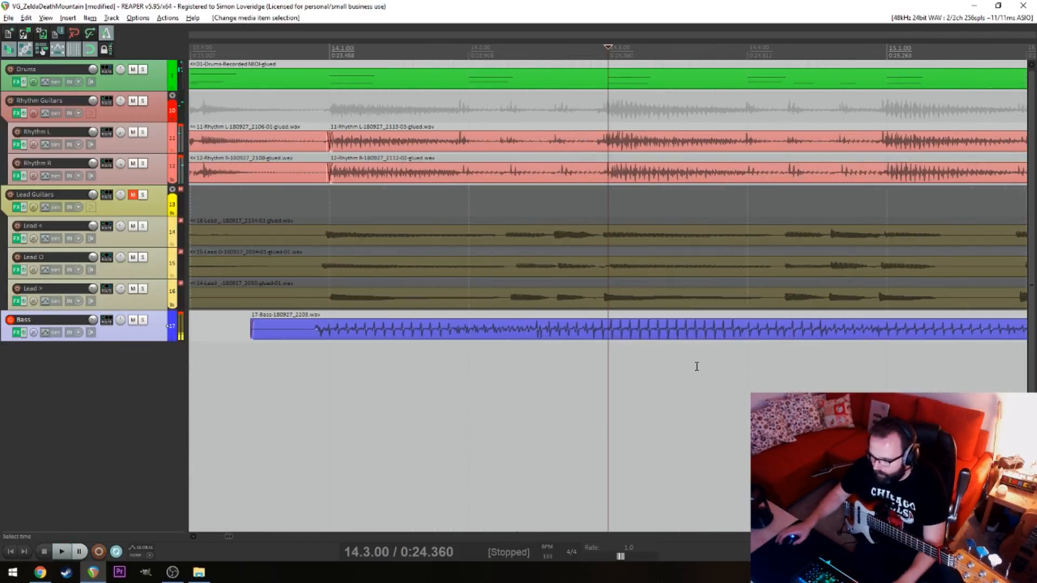
{"action": "key", "text": "alt+space"}
{"action": "left_click", "coordinate": [720, 359]}
{"action": "key", "text": "space"}
{"action": "scroll", "coordinate": [732, 365], "scroll_direction": "down", "scroll_amount": 7}
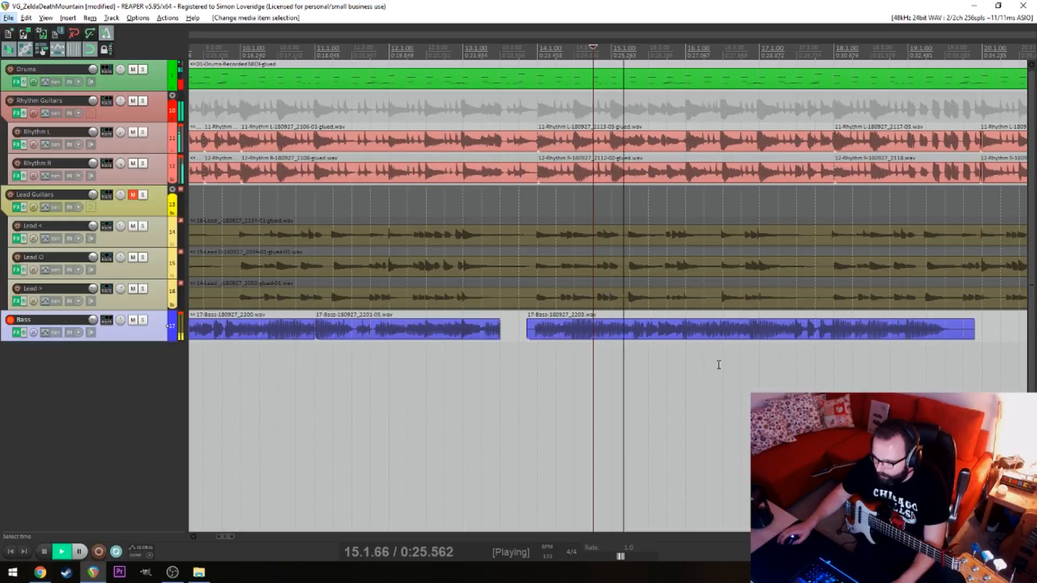
{"action": "left_click", "coordinate": [544, 356]}
{"action": "key", "text": "space"}
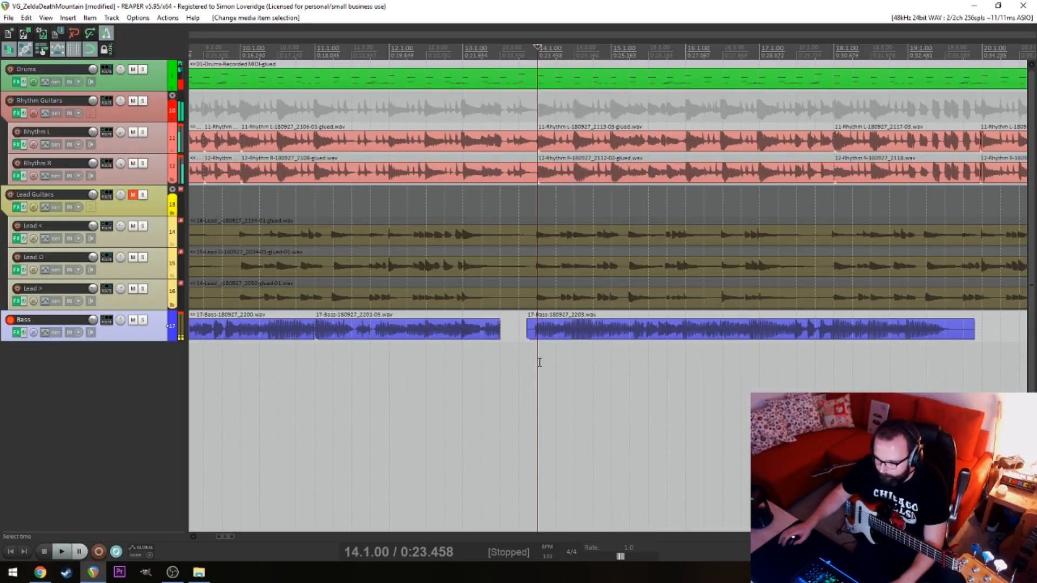
{"action": "key", "text": "space"}
{"action": "key", "text": "space"}
Try splitting the fourth bass take at bar 14 and undo the split
{"action": "left_click", "coordinate": [544, 337]}
{"action": "key", "text": "s"}
{"action": "left_click", "coordinate": [534, 335]}
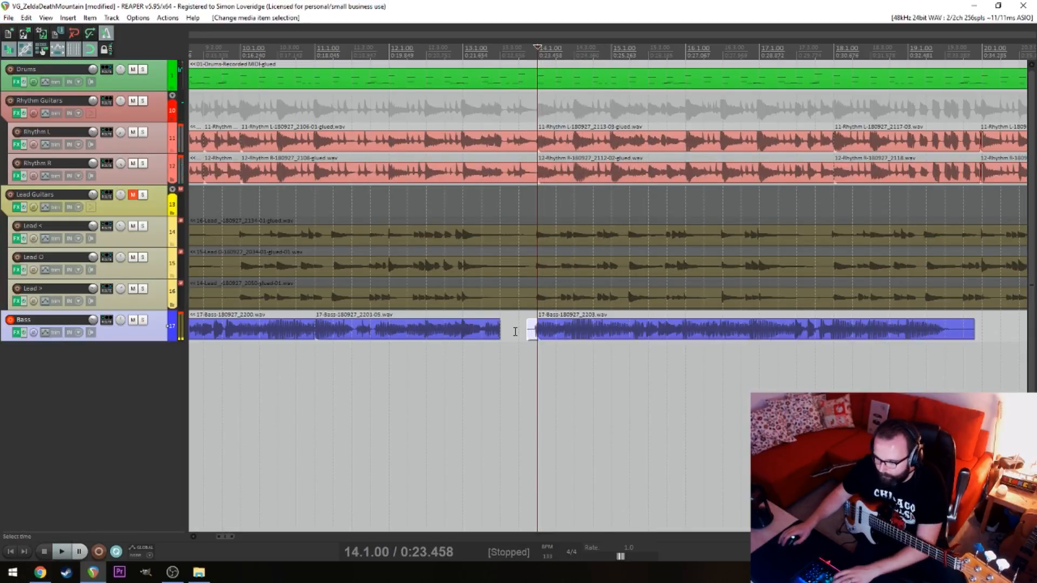
{"action": "scroll", "coordinate": [594, 351], "scroll_direction": "up", "scroll_amount": 8}
{"action": "key", "text": "ctrl+z"}
{"action": "key", "text": "ctrl+z"}
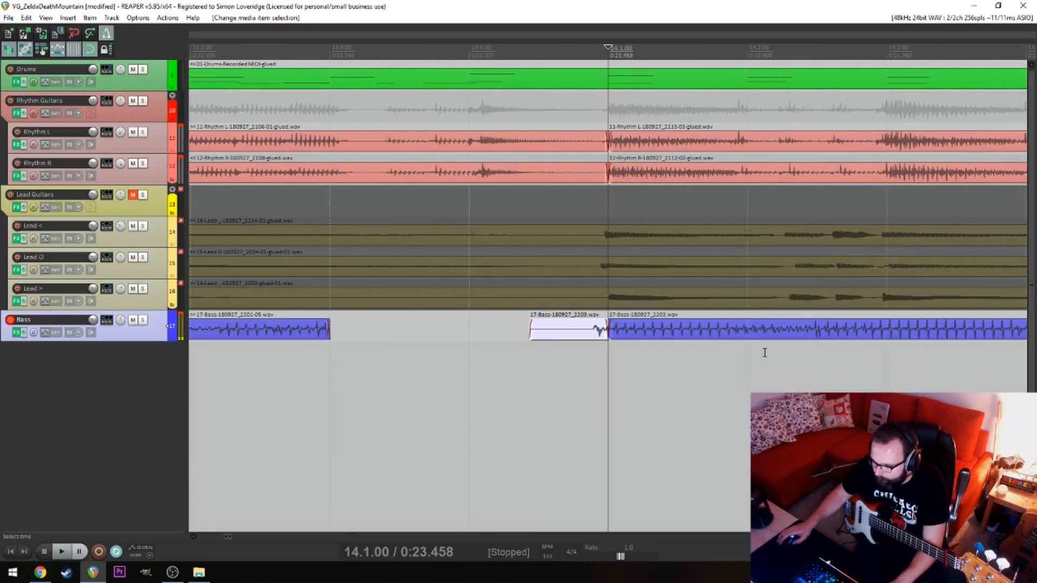
{"action": "key", "text": "ctrl+z"}
Nudge the fourth bass take slightly later, replacing its lead-in before bar 14 by extending the third take's end to that bar
{"action": "left_click_drag", "start_coordinate": [845, 335], "coordinate": [850, 336]}
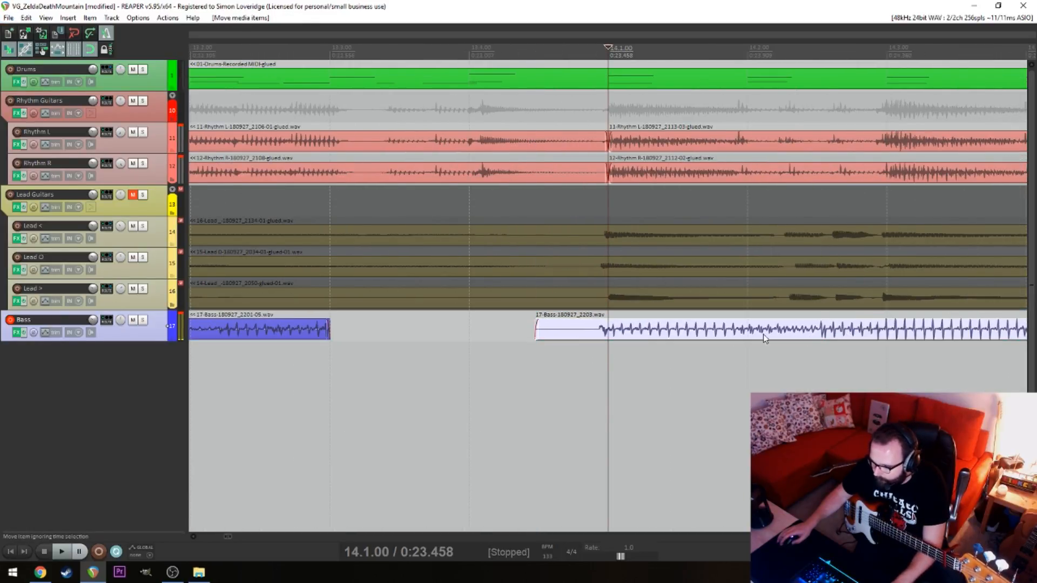
{"action": "key", "text": "s"}
{"action": "left_click", "coordinate": [574, 330]}
{"action": "key", "text": "Delete"}
{"action": "left_click_drag", "start_coordinate": [328, 334], "coordinate": [605, 331]}
{"action": "key", "text": "Left"}
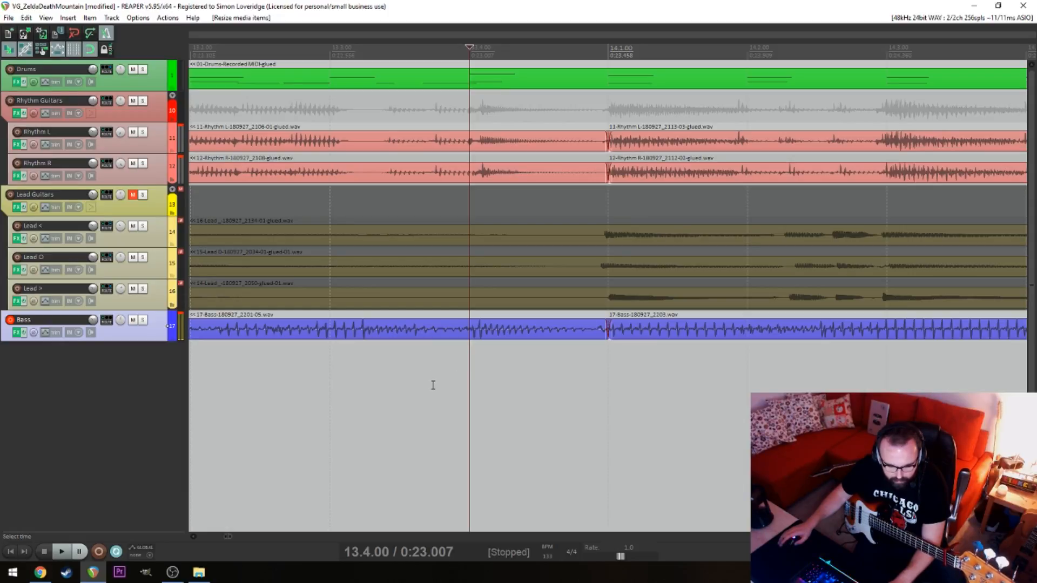
Play the song from bar 2, muting and unmuting the Bass track to compare the mix with and without bass
{"action": "scroll", "coordinate": [347, 389], "scroll_direction": "down", "scroll_amount": 10}
{"action": "left_click", "coordinate": [465, 396]}
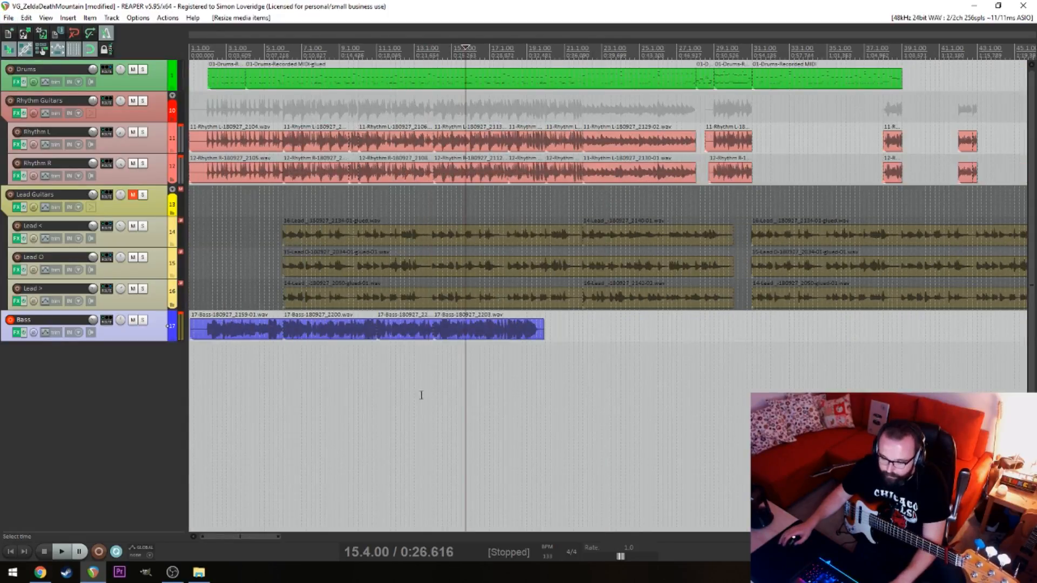
{"action": "key", "text": "Home"}
{"action": "key", "text": "space"}
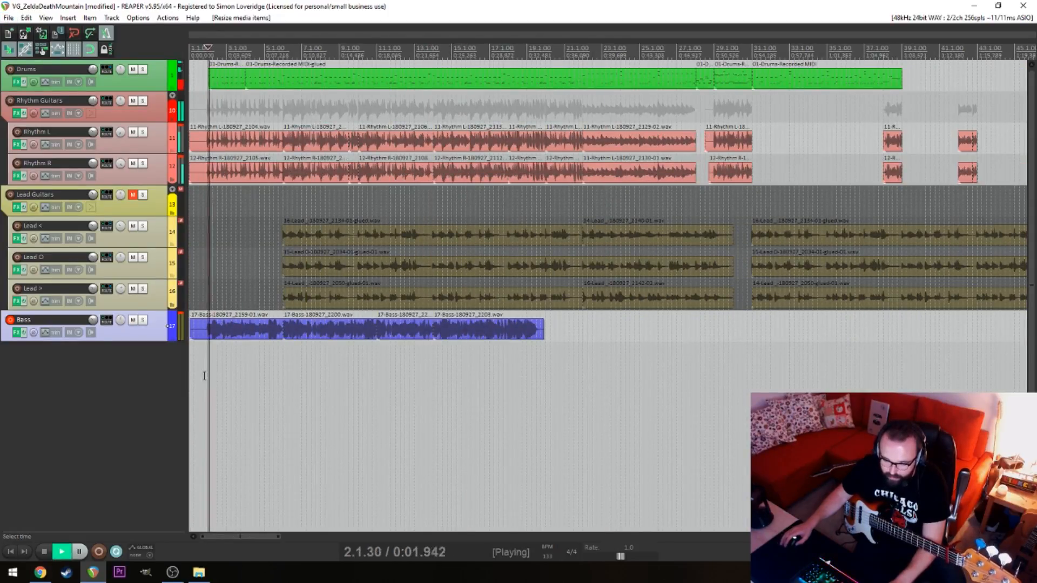
{"action": "left_click", "coordinate": [132, 320]}
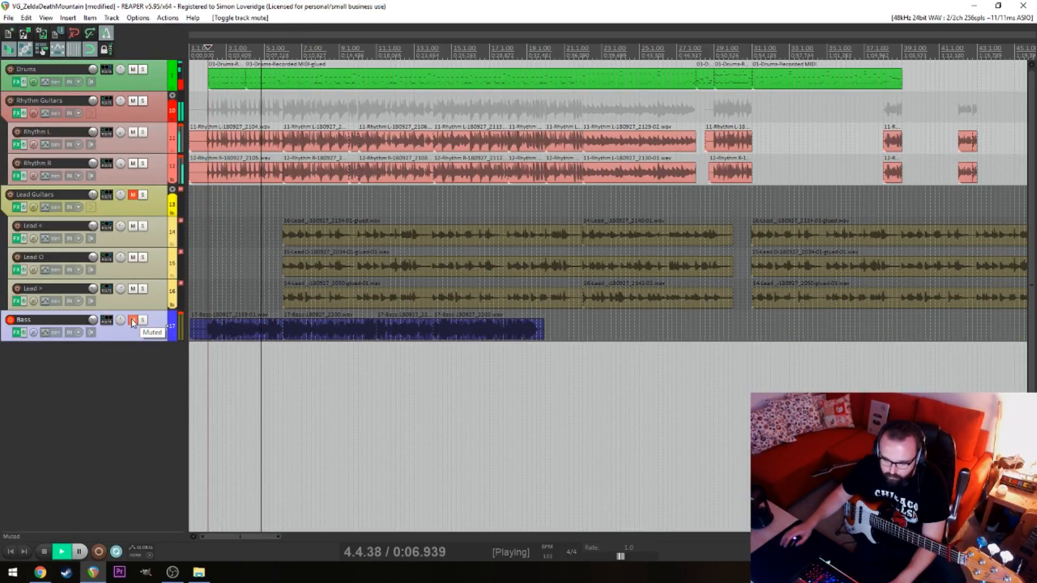
{"action": "left_click", "coordinate": [133, 321]}
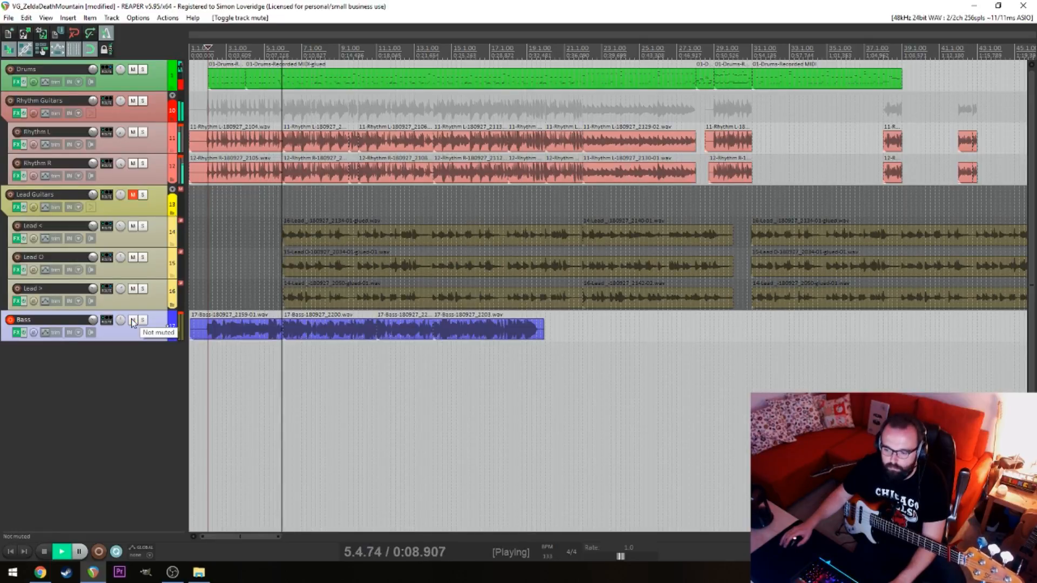
{"action": "key", "text": "space"}
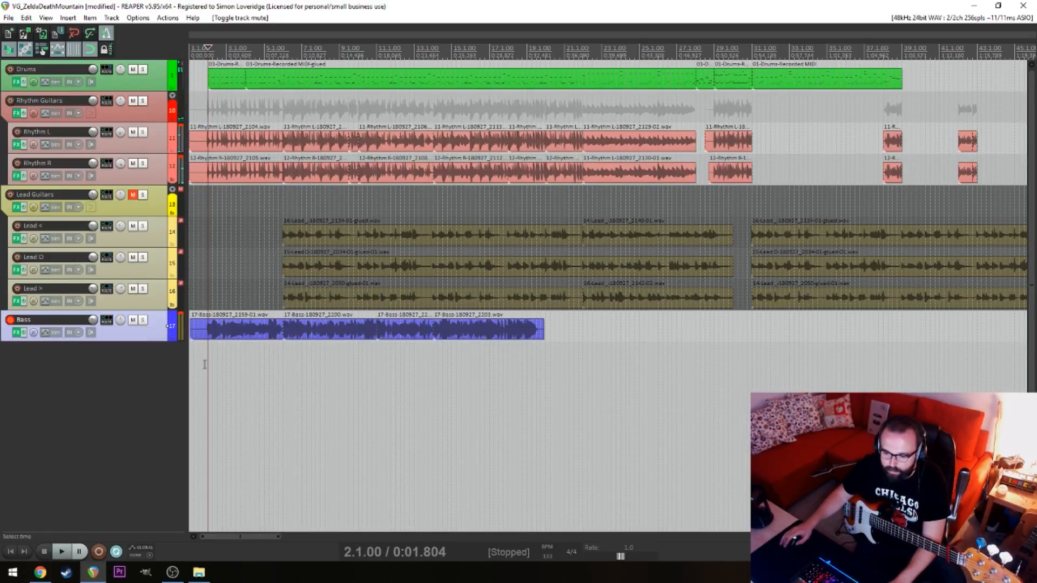
Replay the opening bars with the bass from beat 3 of bar 1
{"action": "left_click", "coordinate": [205, 365]}
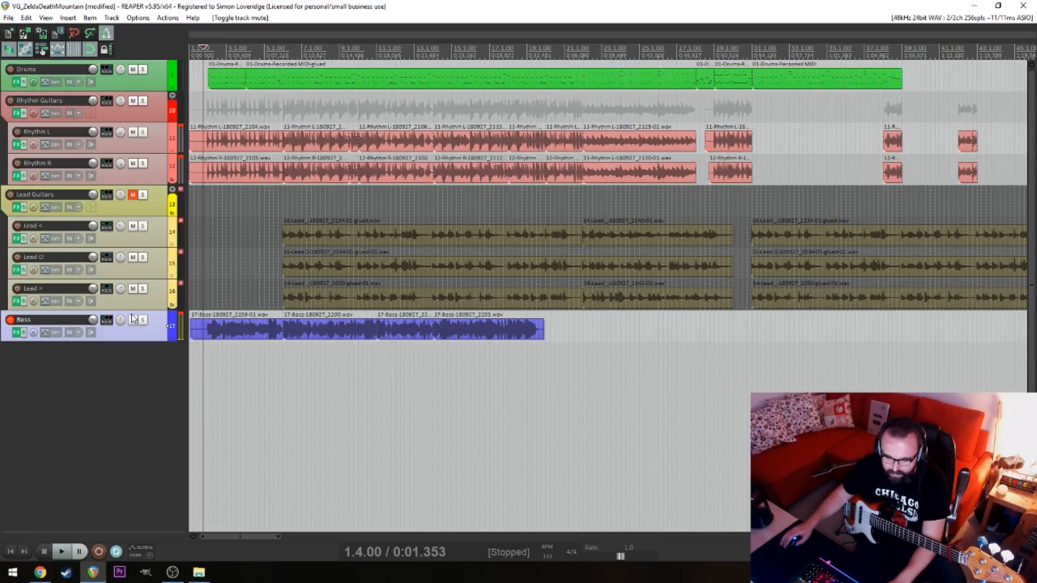
{"action": "left_click", "coordinate": [194, 351]}
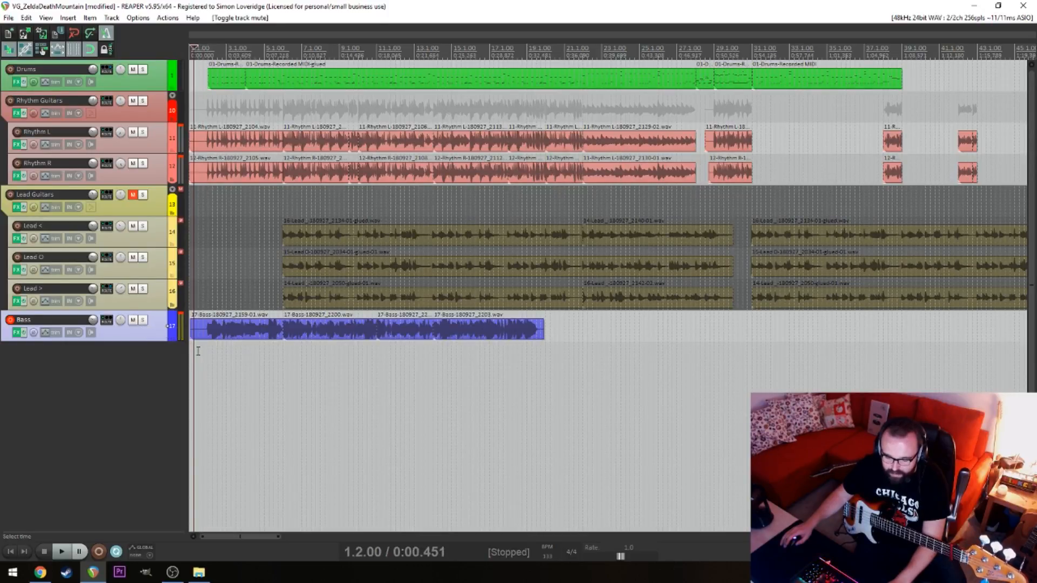
{"action": "left_click", "coordinate": [199, 351]}
{"action": "key", "text": "space"}
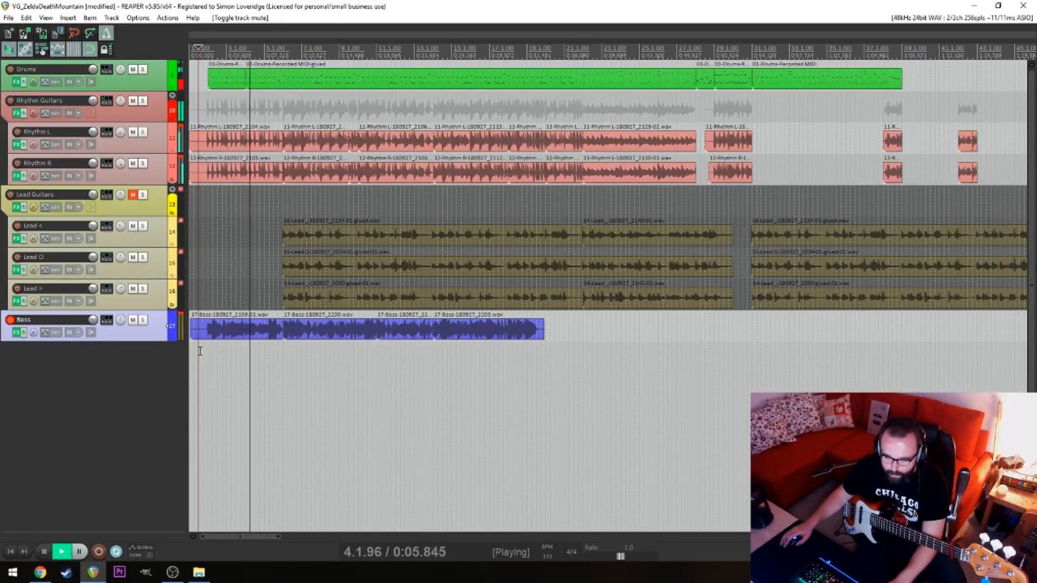
{"action": "key", "text": "space"}
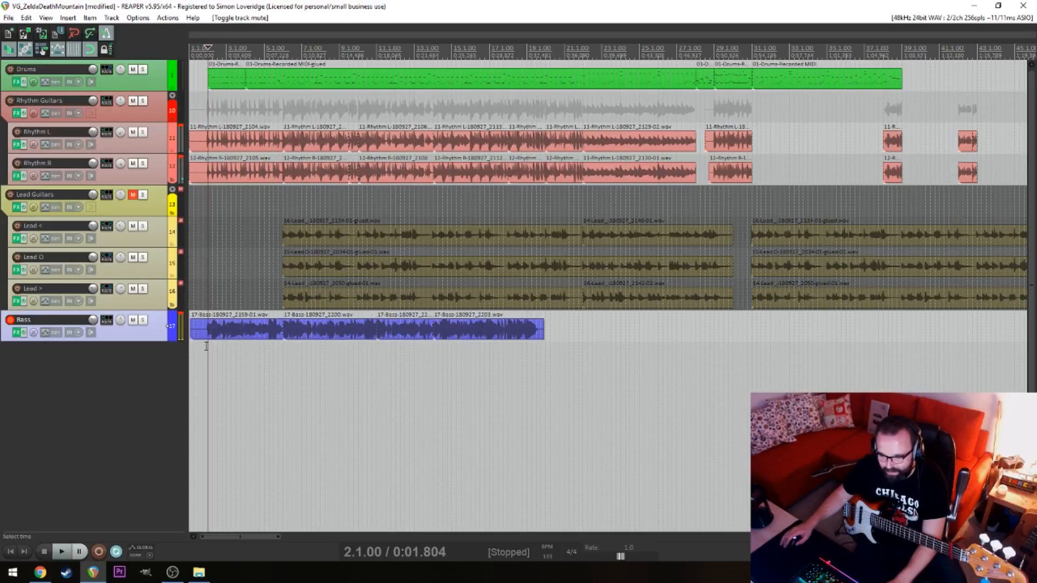
{"action": "key", "text": "space"}
{"action": "key", "text": "space"}
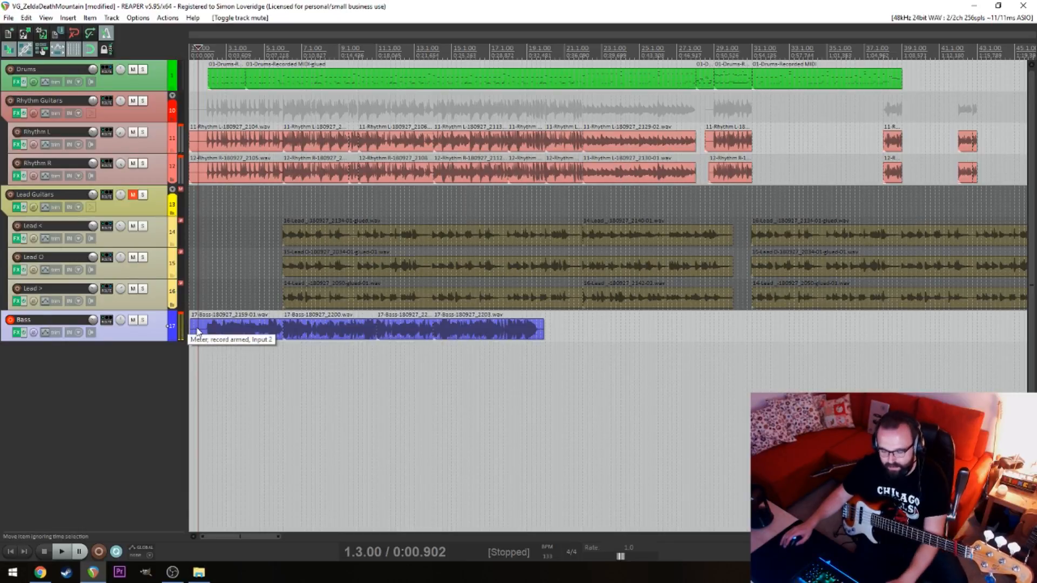
{"action": "key", "text": "space"}
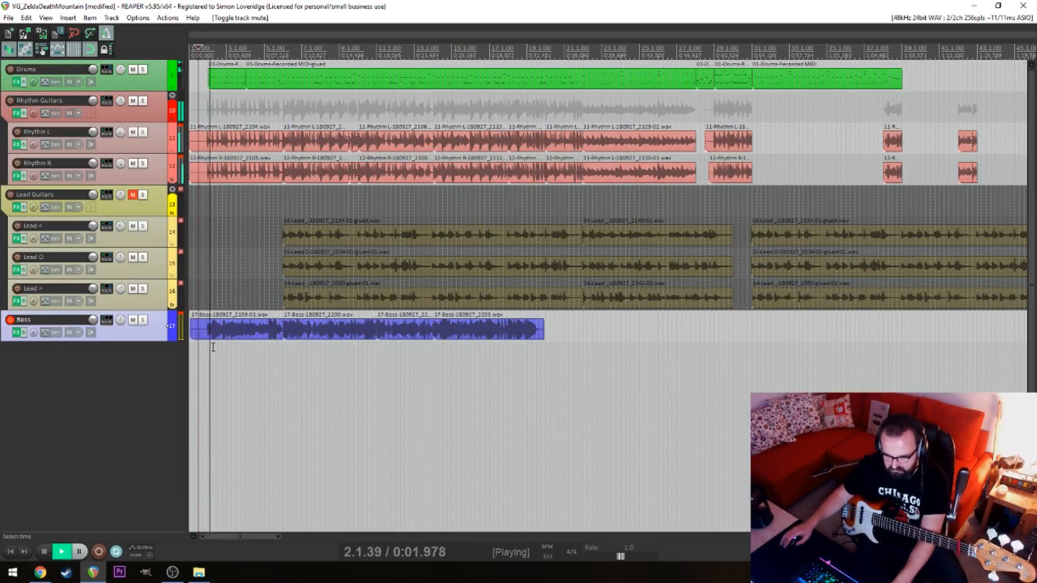
Play the fourth bass take from bar 17 beat 3, split it at bar 18 and delete the remainder
{"action": "key", "text": "space"}
{"action": "left_click", "coordinate": [276, 367]}
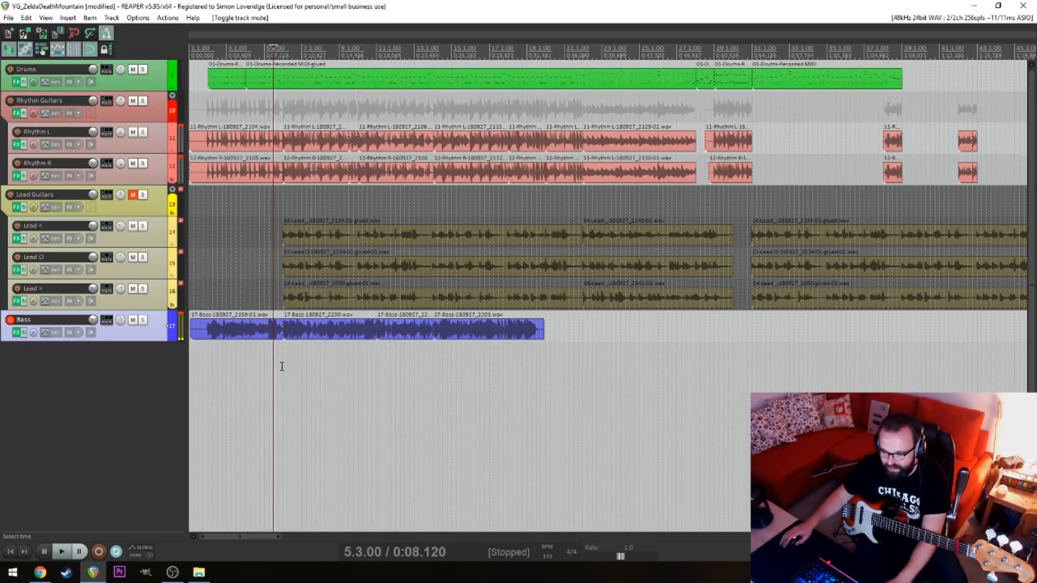
{"action": "left_click", "coordinate": [281, 366]}
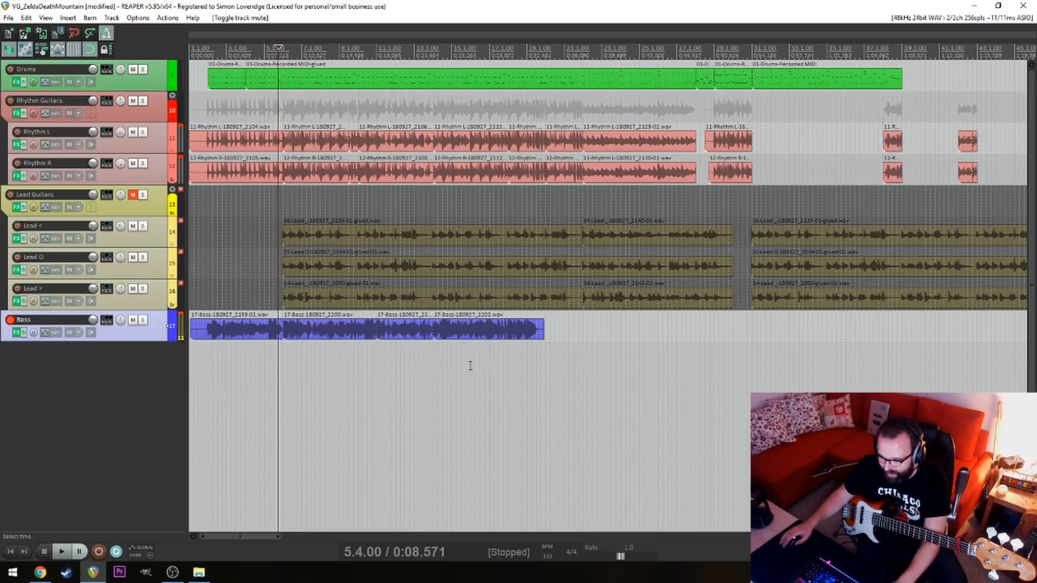
{"action": "left_click", "coordinate": [494, 364]}
{"action": "scroll", "coordinate": [545, 363], "scroll_direction": "up", "scroll_amount": 5}
{"action": "key", "text": "alt+space"}
{"action": "left_click", "coordinate": [650, 370]}
{"action": "key", "text": "space"}
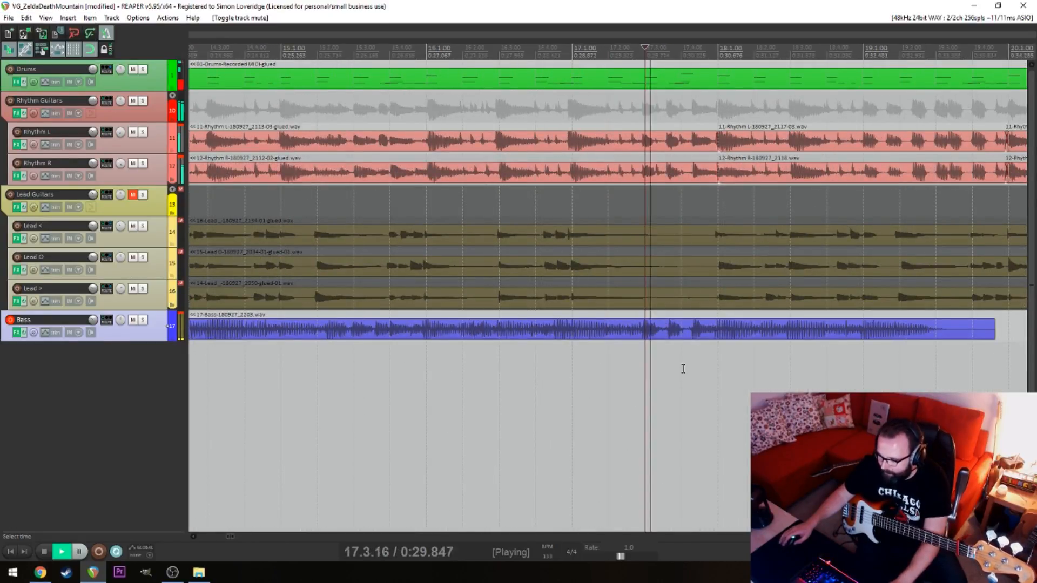
{"action": "left_click", "coordinate": [718, 329]}
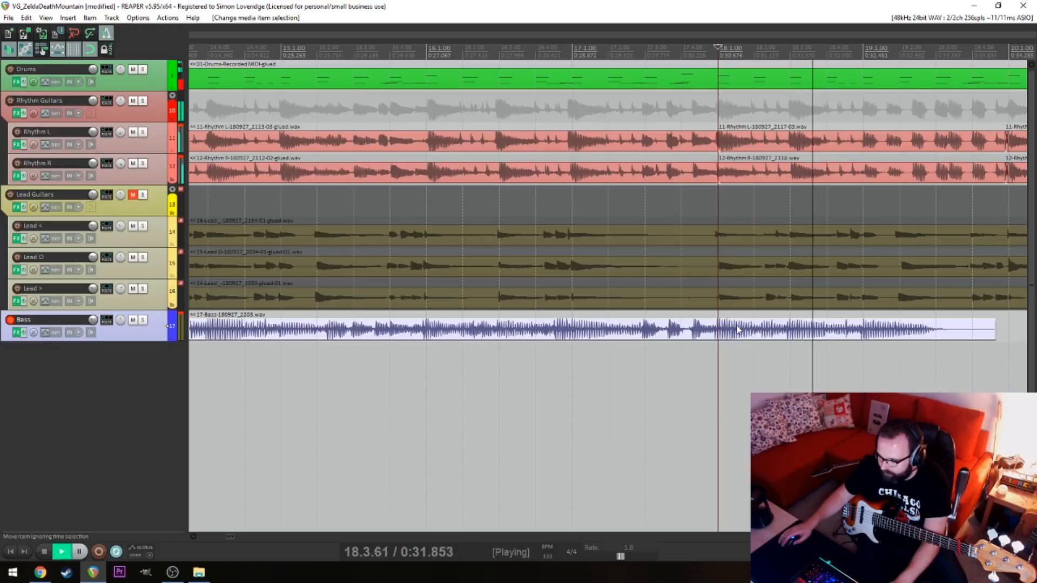
{"action": "key", "text": "s"}
{"action": "key", "text": "Delete"}
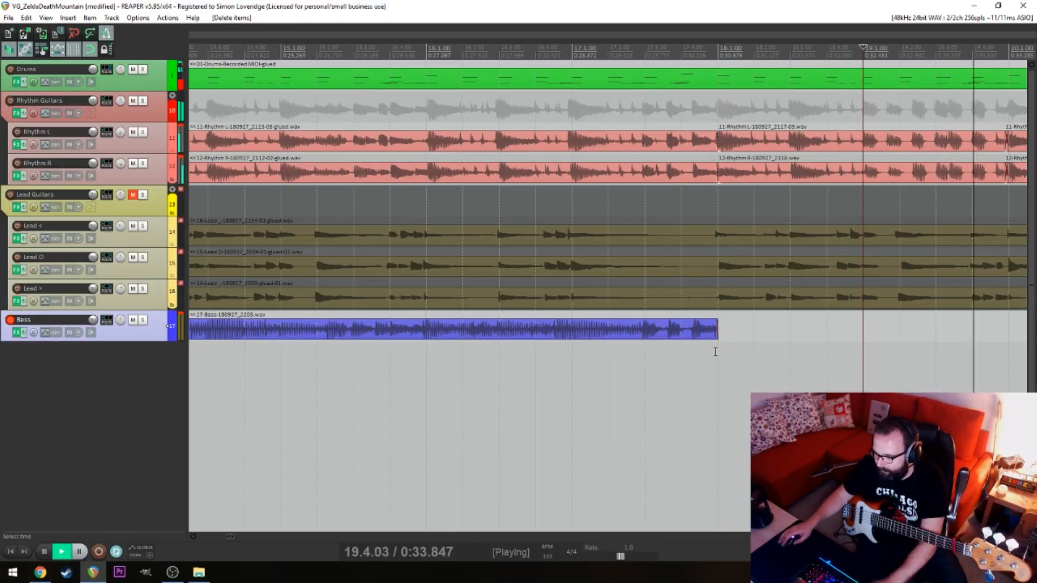
Pull the fourth bass take's end back to bar 16 beat 3 and record the next bass section from bar 17 beat 2 past bar 29
{"action": "key", "text": "space"}
{"action": "left_click_drag", "start_coordinate": [717, 331], "coordinate": [497, 331]}
{"action": "left_click", "coordinate": [610, 351]}
{"action": "key", "text": "ctrl+r"}
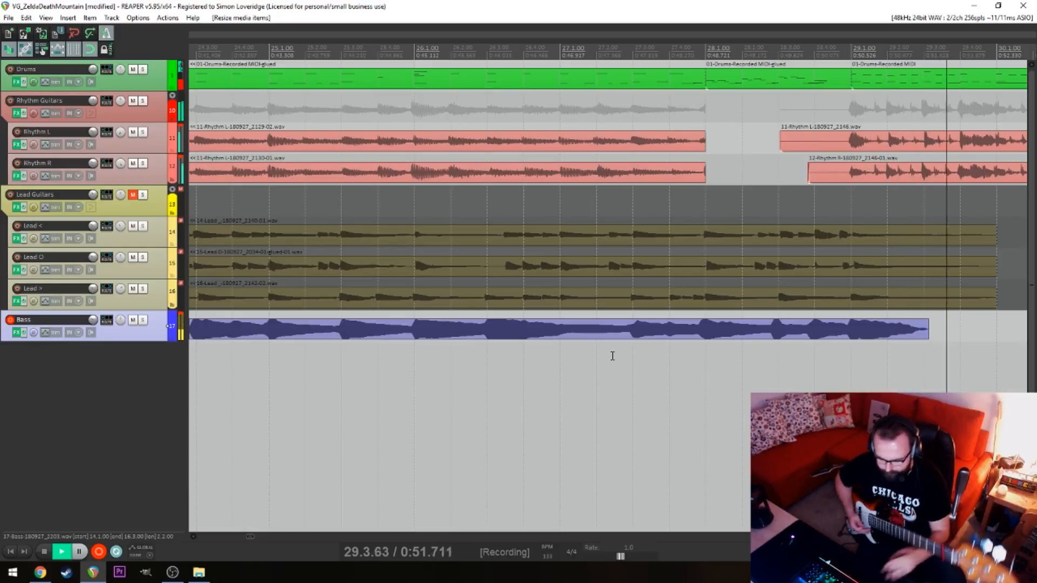
{"action": "key", "text": "space"}
Split the Rhythm L and Rhythm R takes at bar 29, replacing their lead-ins by extending the preceding takes to that bar
{"action": "left_click", "coordinate": [849, 150]}
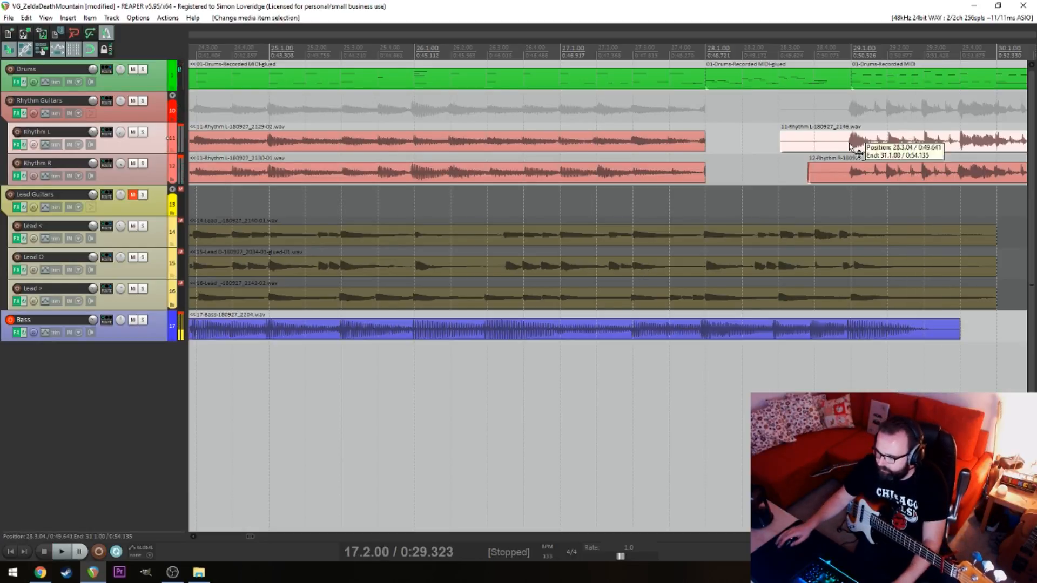
{"action": "key", "text": "s"}
{"action": "left_click", "coordinate": [850, 176]}
{"action": "key", "text": "s"}
{"action": "left_click", "coordinate": [821, 145]}
{"action": "key", "text": "Delete"}
{"action": "left_click", "coordinate": [815, 173]}
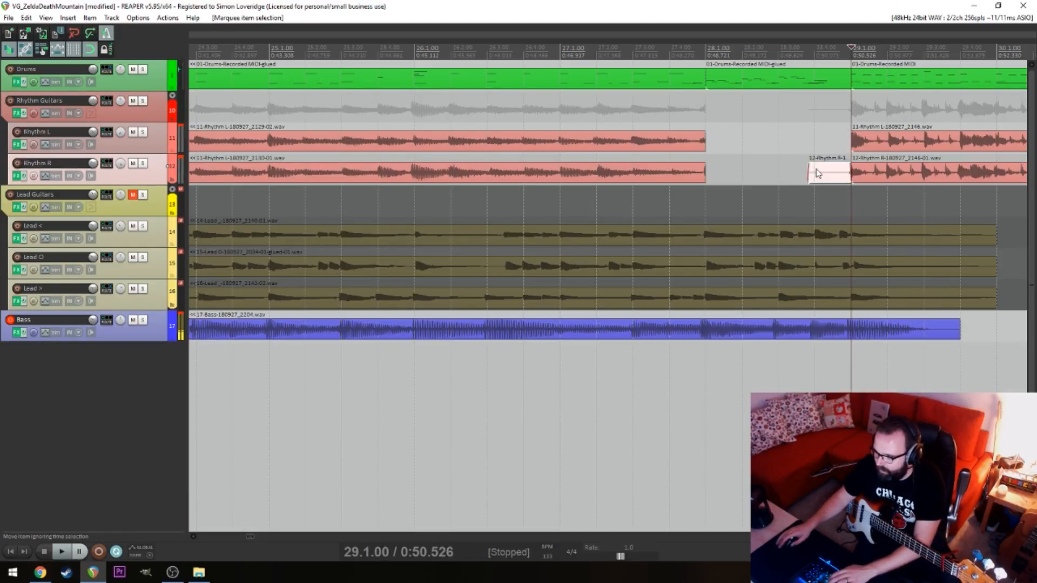
{"action": "key", "text": "Delete"}
{"action": "left_click_drag", "start_coordinate": [750, 146], "coordinate": [861, 153]}
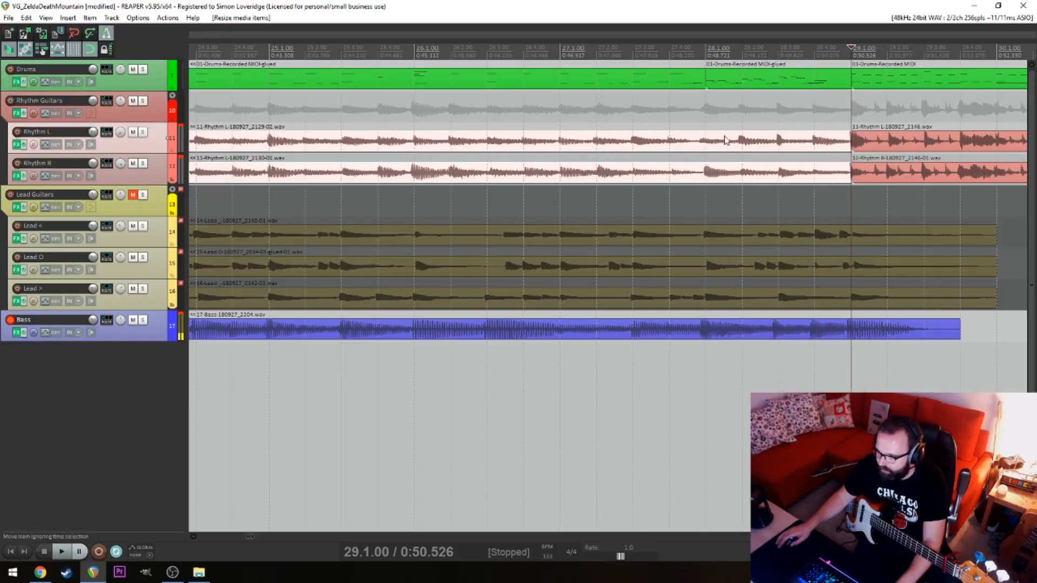
Check the fifth bass take's timing around bar 28 against the guitars and nudge the take slightly later
{"action": "left_click", "coordinate": [672, 111]}
{"action": "key", "text": "space"}
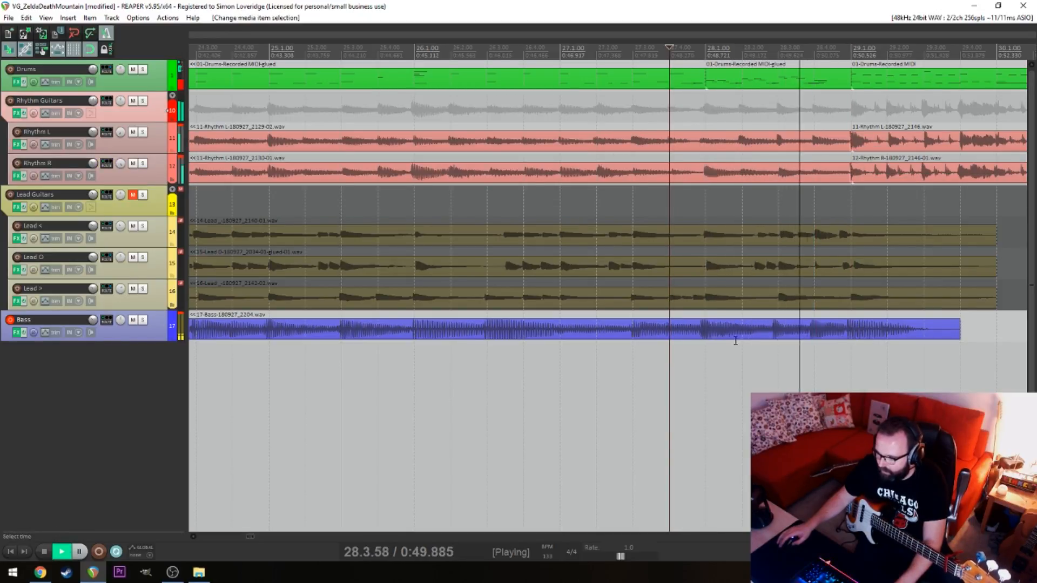
{"action": "key", "text": "space"}
{"action": "left_click_drag", "start_coordinate": [816, 339], "coordinate": [822, 342]}
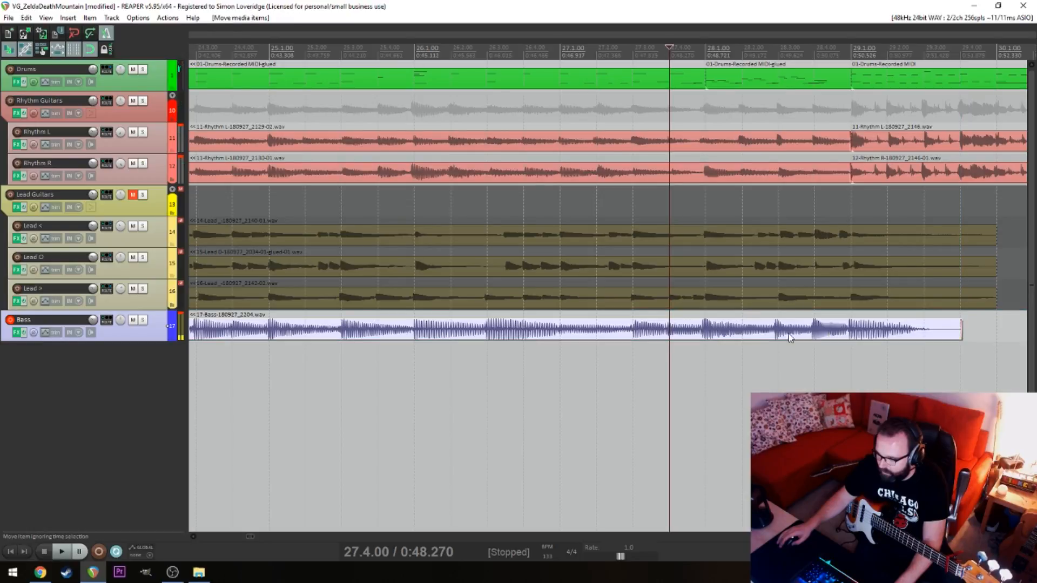
{"action": "left_click", "coordinate": [708, 354]}
{"action": "scroll", "coordinate": [711, 350], "scroll_direction": "up", "scroll_amount": 5}
{"action": "left_click", "coordinate": [817, 341]}
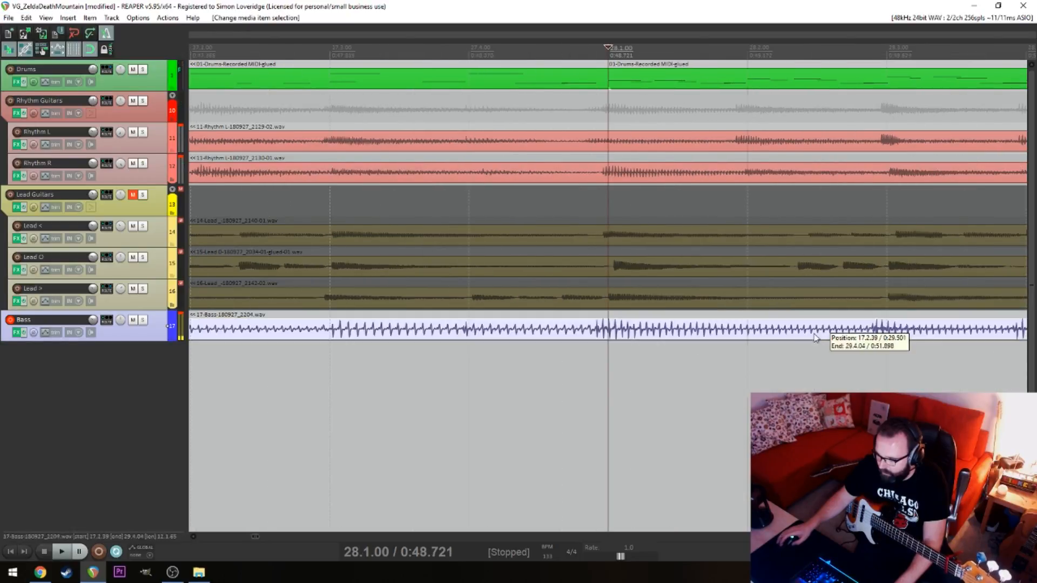
{"action": "key", "text": "space"}
{"action": "key", "text": "ctrl+space"}
{"action": "left_click_drag", "start_coordinate": [539, 326], "coordinate": [543, 325]}
{"action": "scroll", "coordinate": [371, 363], "scroll_direction": "down", "scroll_amount": 5}
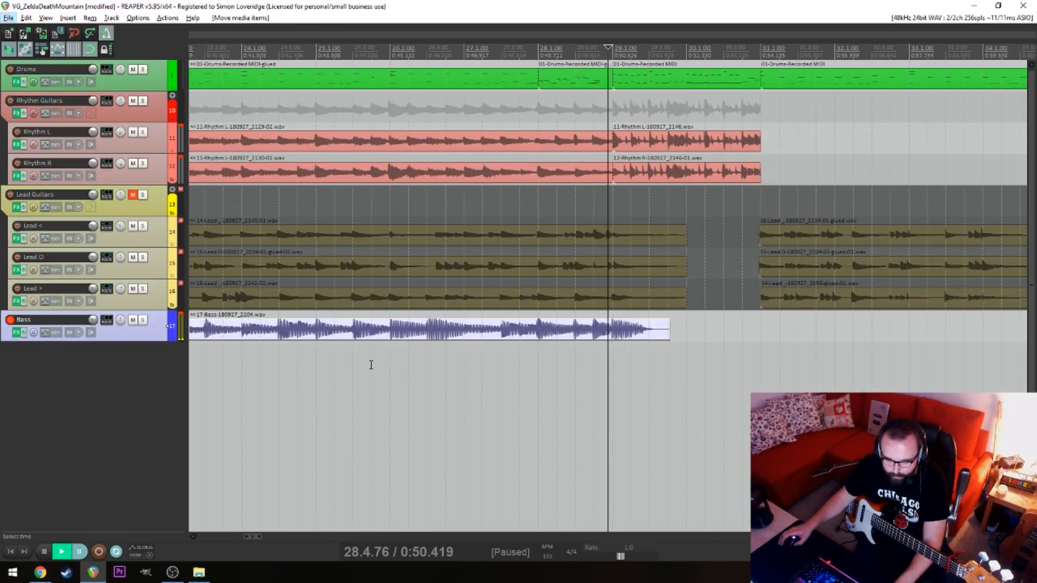
{"action": "scroll", "coordinate": [371, 364], "scroll_direction": "down", "scroll_amount": 3}
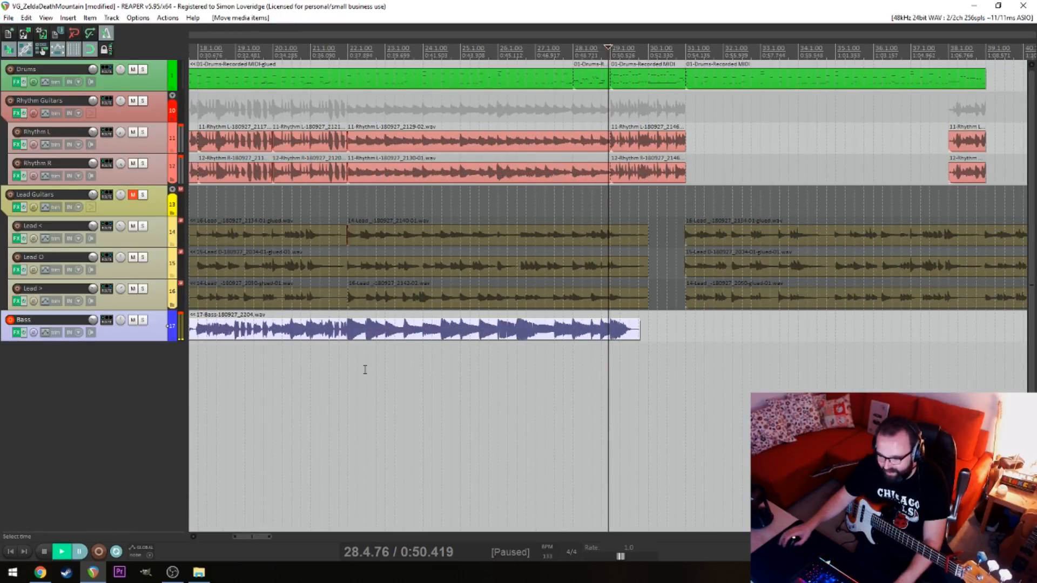
Trim the fifth bass take's start to bar 18 and extend the fourth take's end to meet it
{"action": "left_click", "coordinate": [367, 370]}
{"action": "scroll", "coordinate": [378, 364], "scroll_direction": "left", "scroll_amount": 5}
{"action": "left_click_drag", "start_coordinate": [376, 336], "coordinate": [401, 332]}
{"action": "left_click", "coordinate": [340, 332]}
{"action": "key", "text": "ctrl+z"}
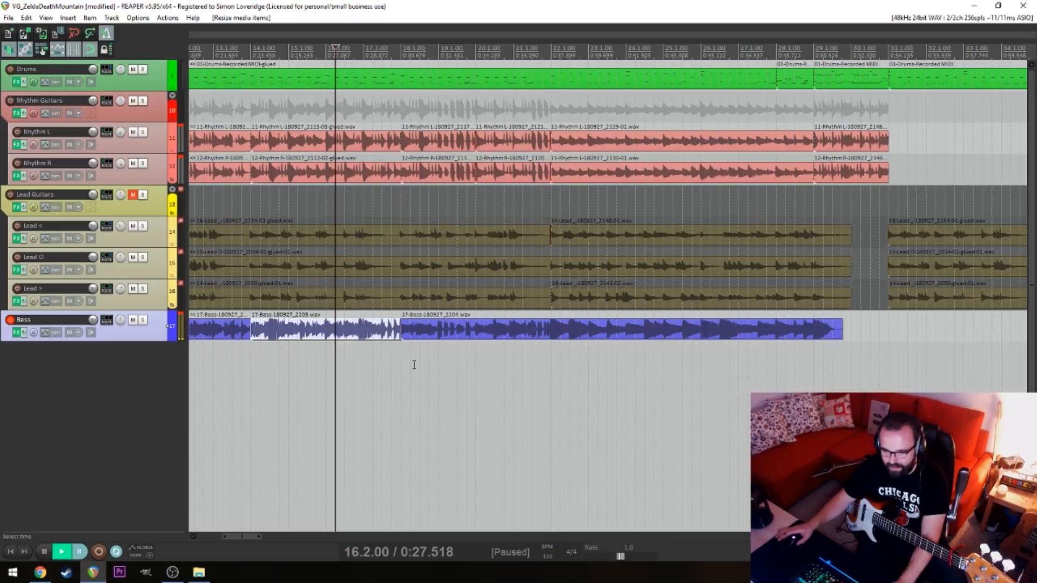
Play the end of the fifth bass take from bar 28, split it at bar 29 and delete the remainder
{"action": "left_click", "coordinate": [786, 365]}
{"action": "key", "text": "space"}
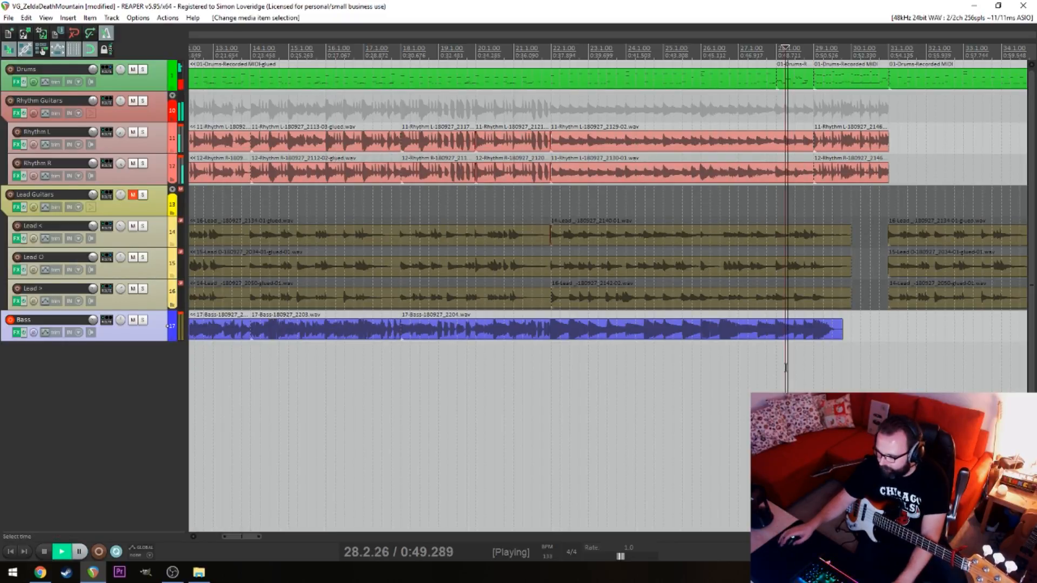
{"action": "scroll", "coordinate": [785, 366], "scroll_direction": "up", "scroll_amount": 6}
{"action": "key", "text": "alt+space"}
{"action": "left_click", "coordinate": [704, 330]}
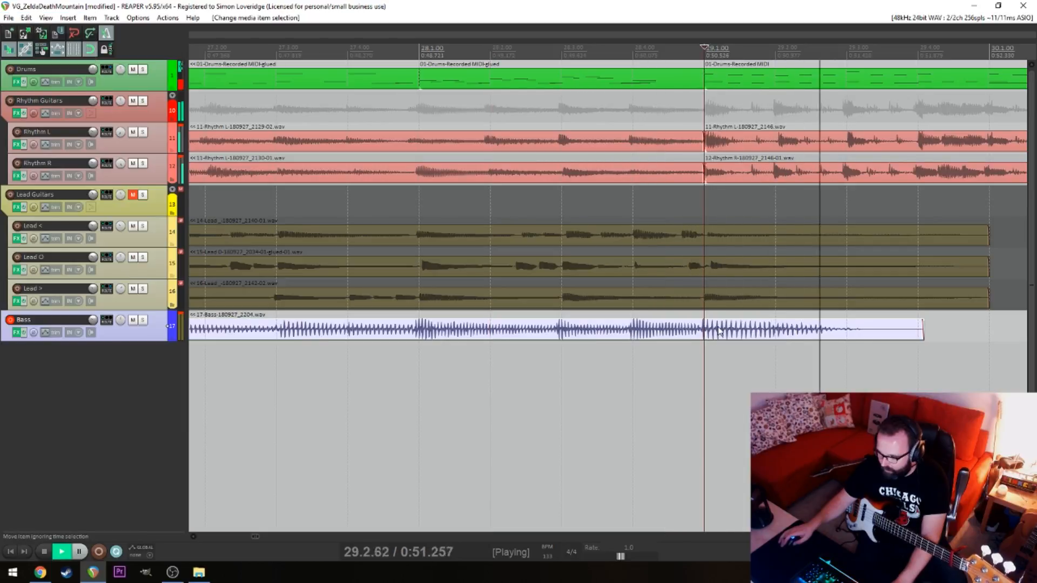
{"action": "key", "text": "s"}
{"action": "key", "text": "space"}
{"action": "key", "text": "Delete"}
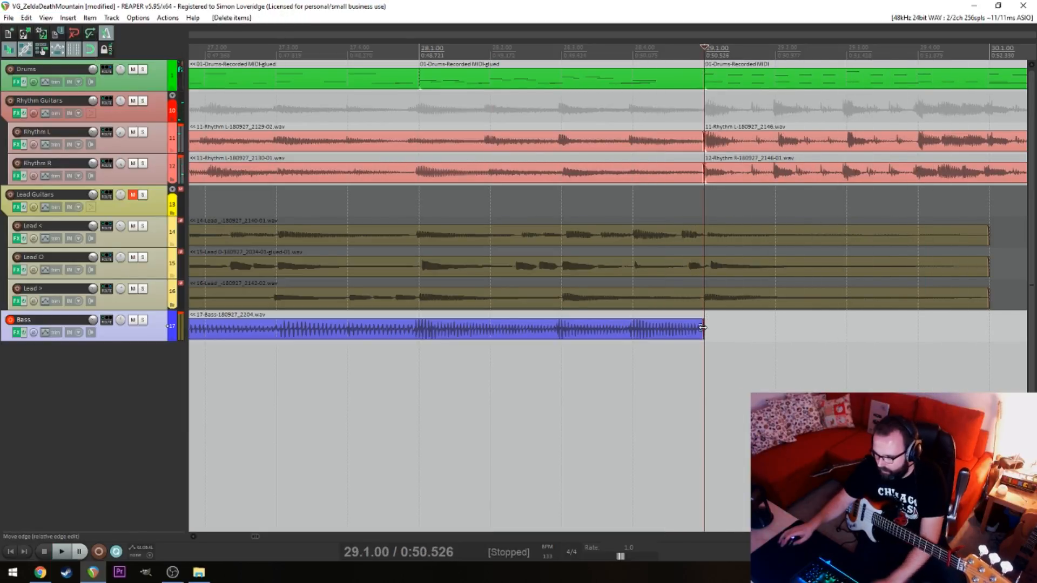
Pull the fifth bass take's end back to bar 28 beat 2 and record the next section from bar 28 beat 3 past bar 31
{"action": "left_click_drag", "start_coordinate": [704, 331], "coordinate": [458, 316]}
{"action": "left_click", "coordinate": [562, 365]}
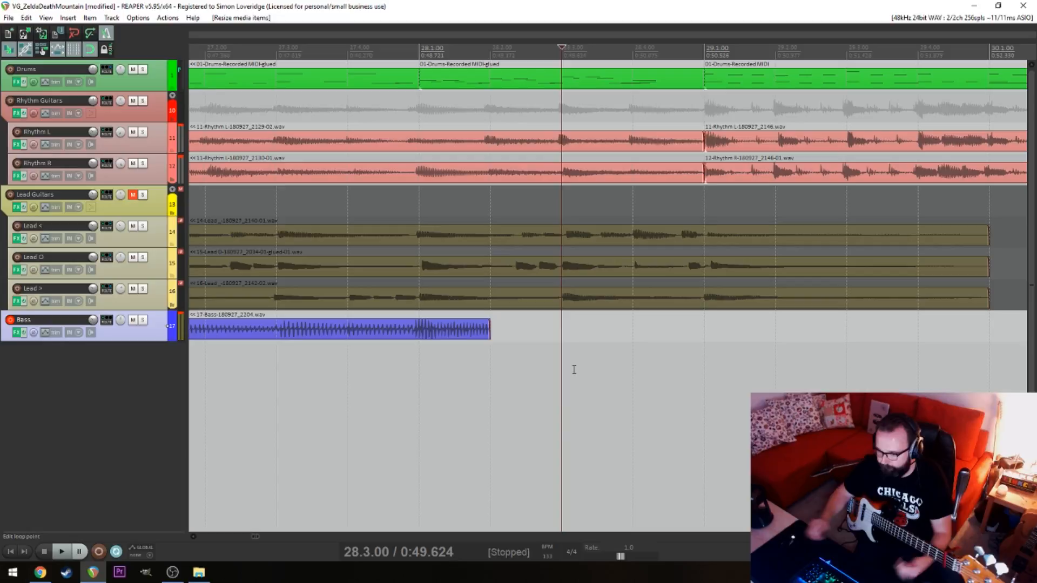
{"action": "key", "text": "ctrl+r"}
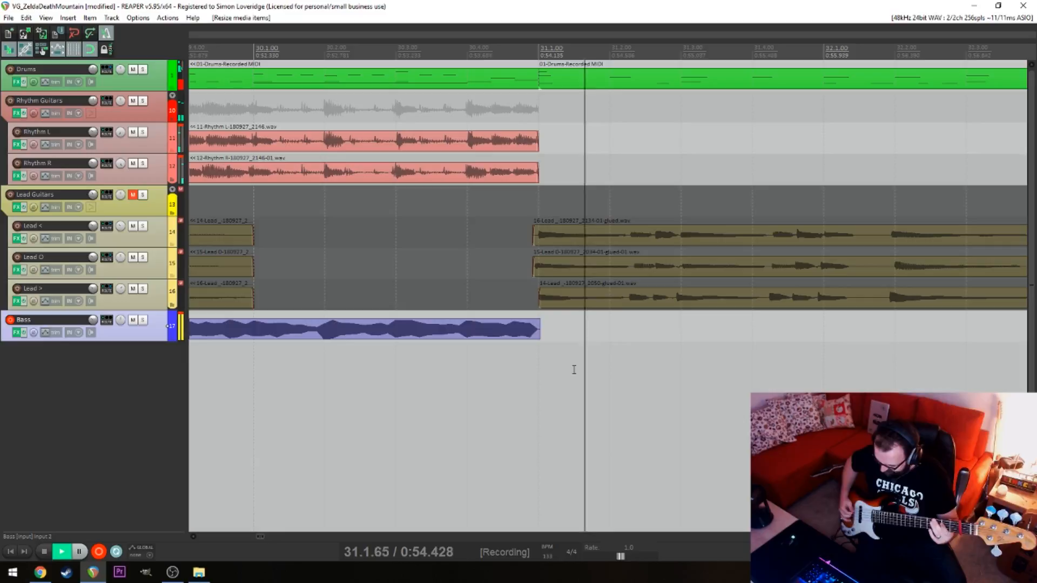
{"action": "key", "text": "space"}
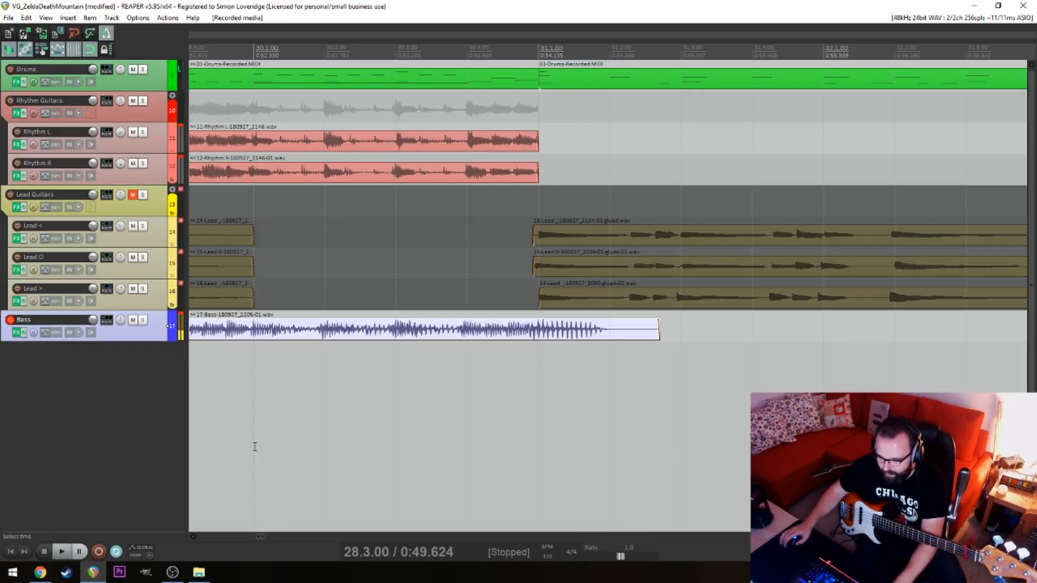
Nudge the sixth bass take slightly later to line it up with the guitars at bar 29
{"action": "left_click", "coordinate": [272, 404]}
{"action": "scroll", "coordinate": [291, 406], "scroll_direction": "down", "scroll_amount": 3}
{"action": "left_click", "coordinate": [530, 373]}
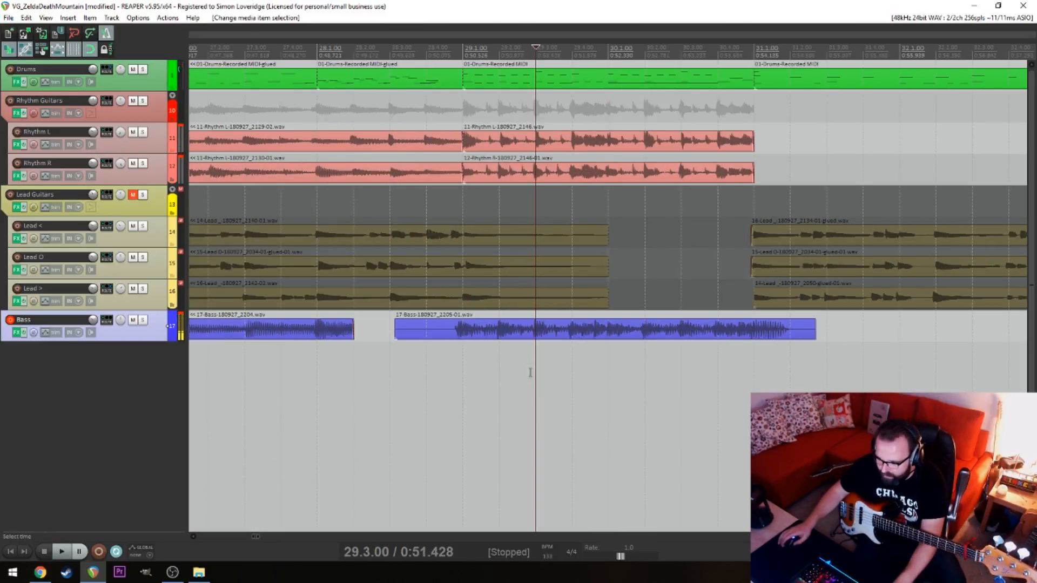
{"action": "left_click", "coordinate": [465, 367]}
{"action": "scroll", "coordinate": [465, 367], "scroll_direction": "up", "scroll_amount": 3}
{"action": "left_click_drag", "start_coordinate": [689, 317], "coordinate": [697, 324]}
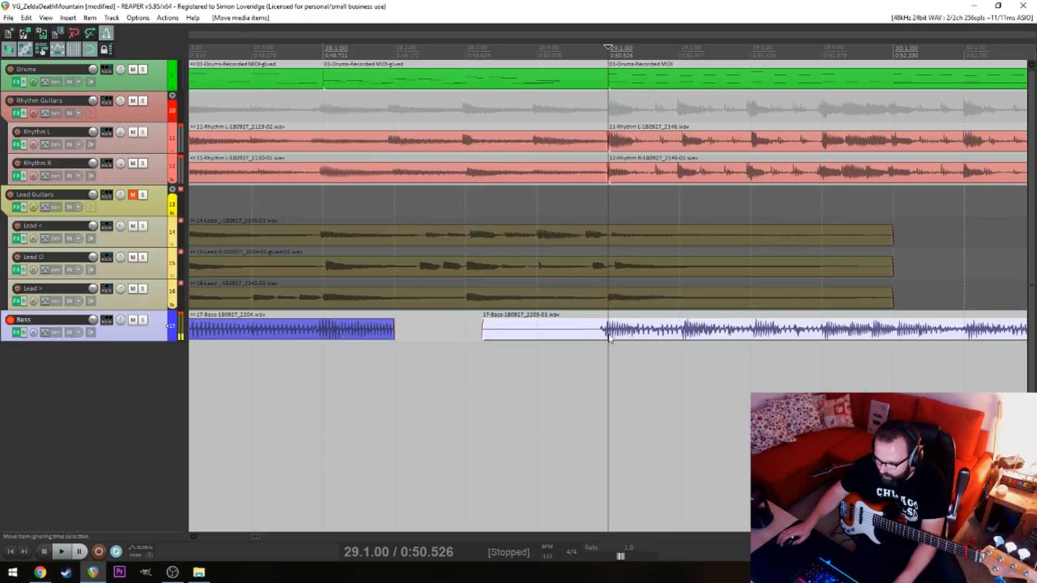
Delete the sixth bass take's lead-in before bar 29 and extend the fifth take's end to that bar
{"action": "key", "text": "s"}
{"action": "left_click", "coordinate": [542, 333]}
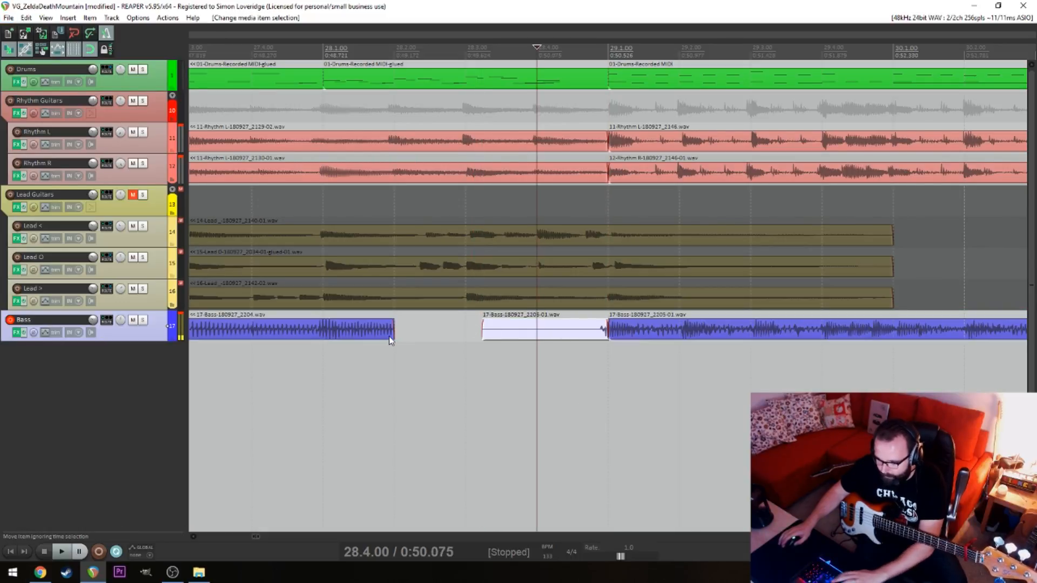
{"action": "key", "text": "Delete"}
{"action": "left_click_drag", "start_coordinate": [391, 334], "coordinate": [605, 331]}
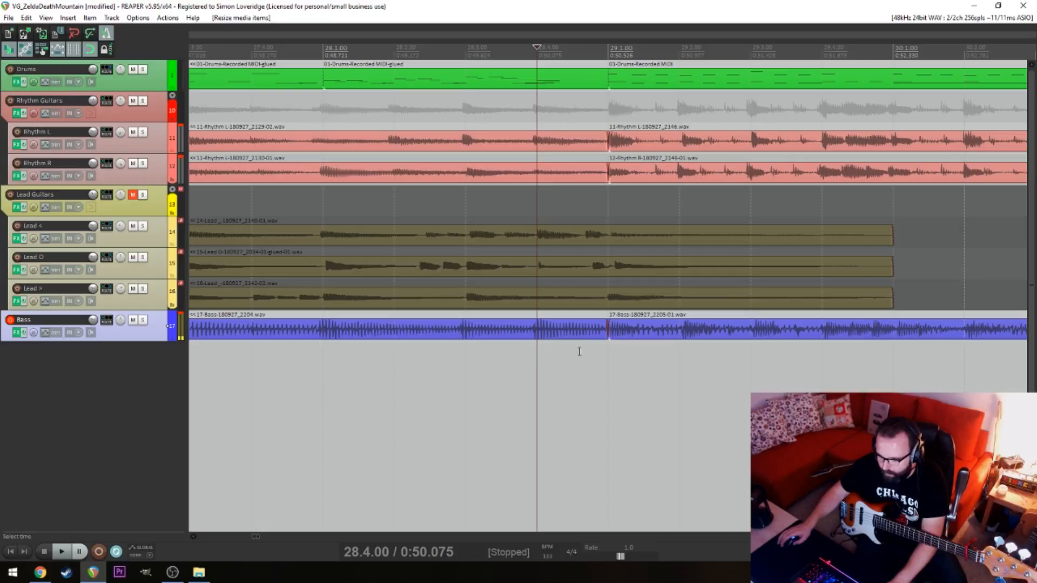
Briefly play the joined bass takes from bar 22 and save the project
{"action": "scroll", "coordinate": [579, 351], "scroll_direction": "down", "scroll_amount": 8}
{"action": "left_click", "coordinate": [507, 363]}
{"action": "key", "text": "space"}
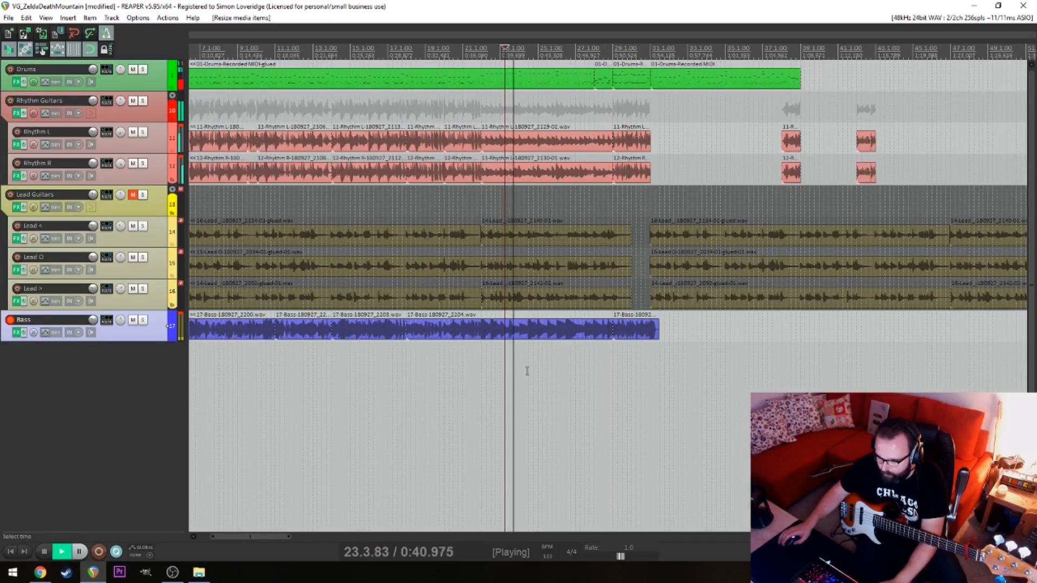
{"action": "key", "text": "space"}
{"action": "key", "text": "ctrl+s"}
Unmute the Lead Guitars track, disarm the Bass track and return to the start of the song
{"action": "left_click", "coordinate": [355, 370]}
{"action": "left_click", "coordinate": [133, 194]}
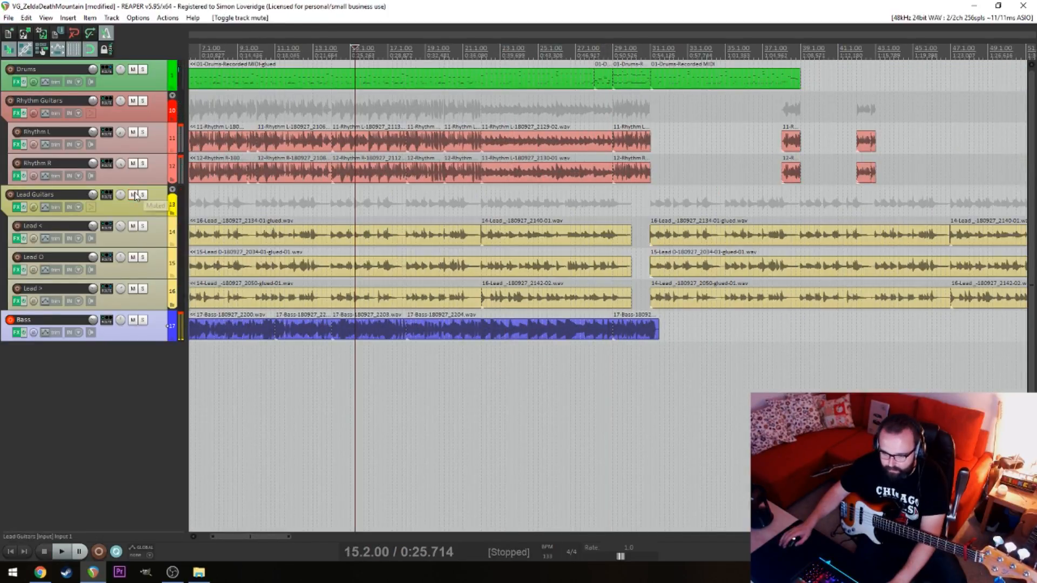
{"action": "left_click", "coordinate": [342, 352]}
{"action": "key", "text": "Home"}
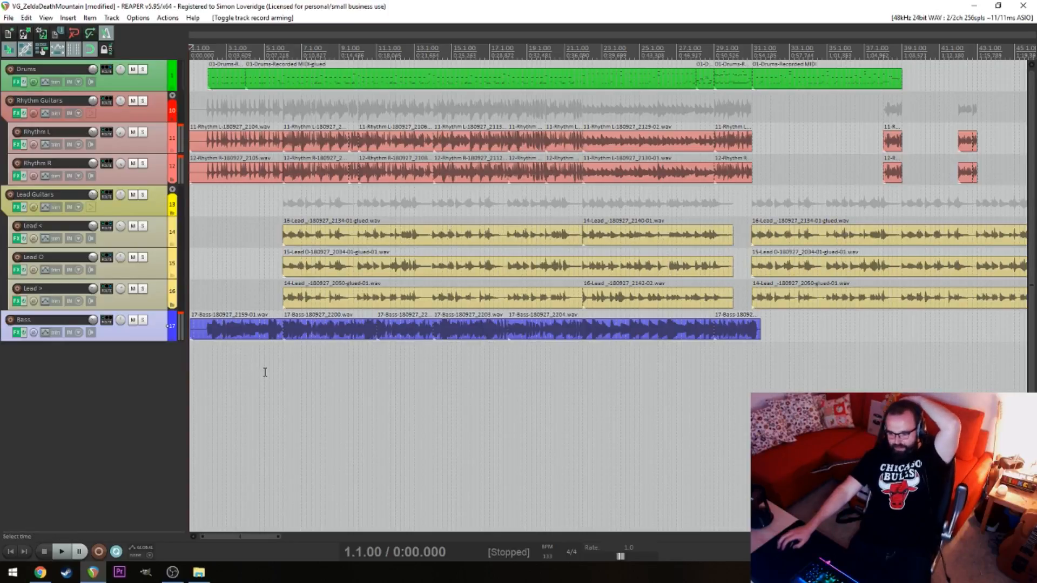
{"action": "left_click", "coordinate": [241, 390]}
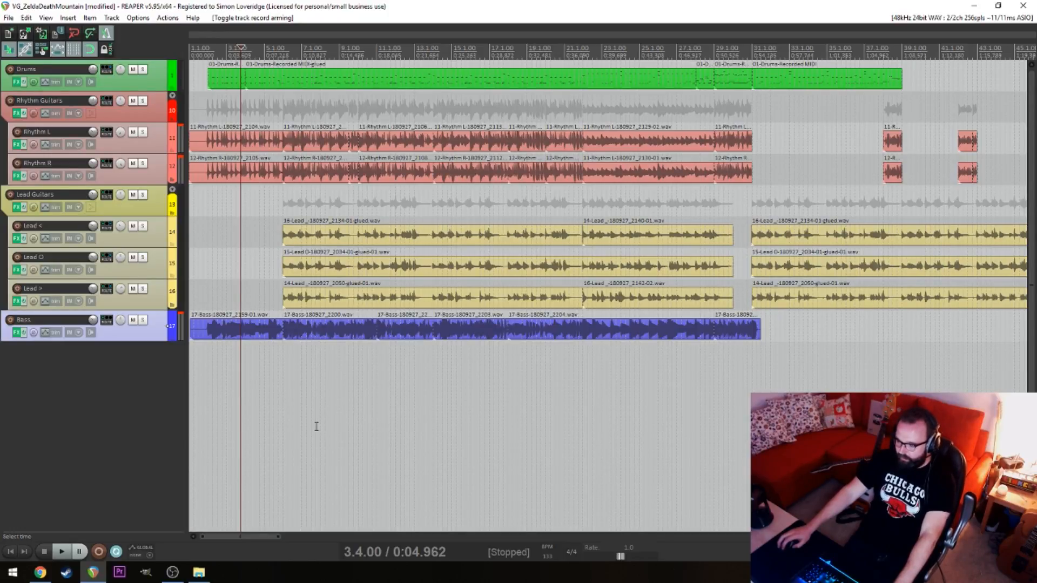
{"action": "left_click", "coordinate": [208, 402]}
{"action": "key", "text": "Home"}
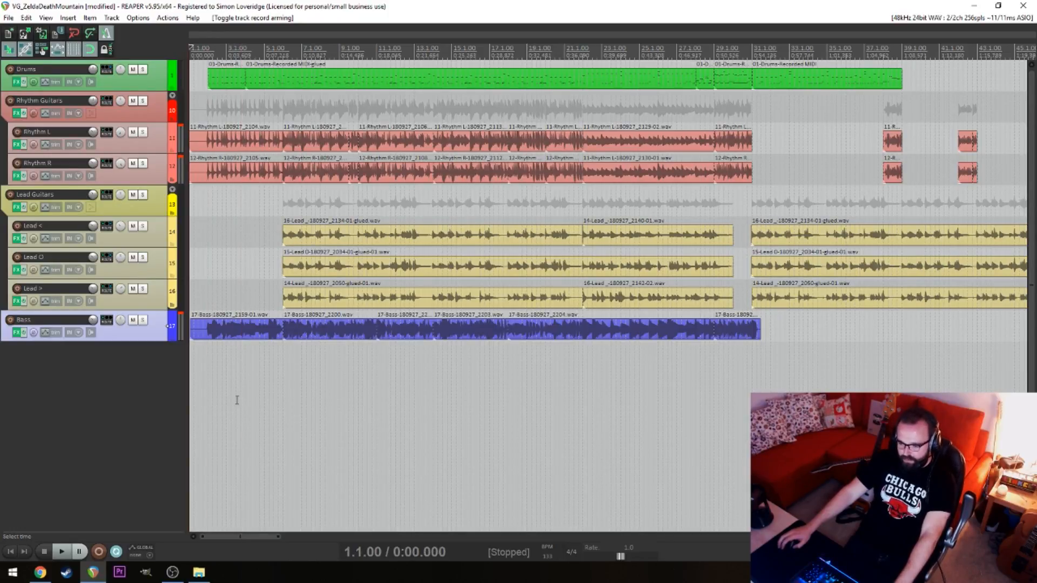
{"action": "scroll", "coordinate": [237, 400], "scroll_direction": "up", "scroll_amount": 5}
{"action": "scroll", "coordinate": [237, 399], "scroll_direction": "up", "scroll_amount": 2}
{"action": "key", "text": "alt"}
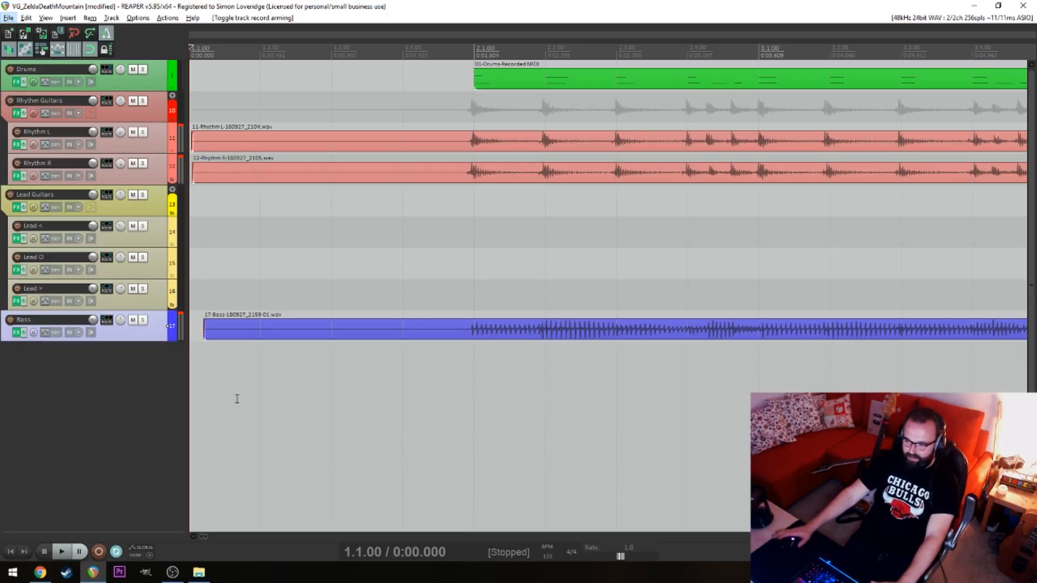
{"action": "left_click", "coordinate": [358, 412]}
{"action": "scroll", "coordinate": [357, 412], "scroll_direction": "down", "scroll_amount": 5}
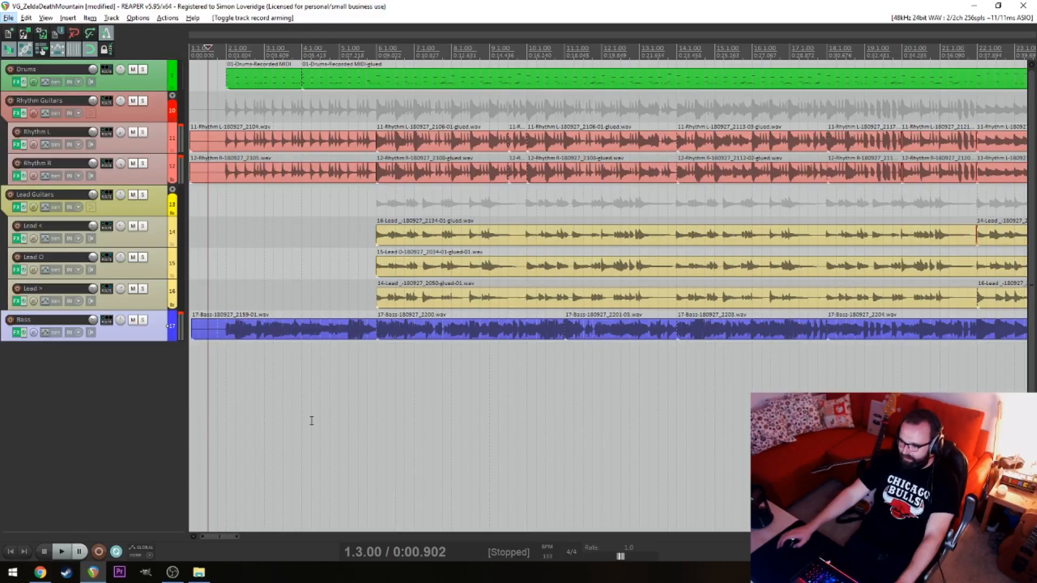
{"action": "scroll", "coordinate": [536, 443], "scroll_direction": "down", "scroll_amount": 2}
Cut the silent lead-ins of the Rhythm L, Rhythm R and Bass takes just before bar 2 and check the opening from bar 1 beat 3
{"action": "scroll", "coordinate": [501, 443], "scroll_direction": "up", "scroll_amount": 2}
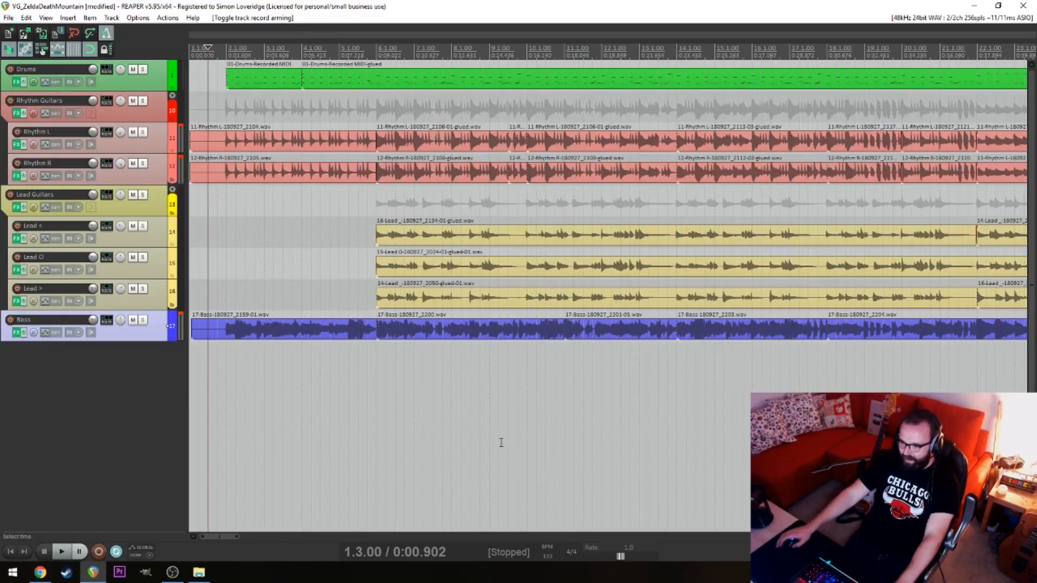
{"action": "scroll", "coordinate": [487, 438], "scroll_direction": "up", "scroll_amount": 5}
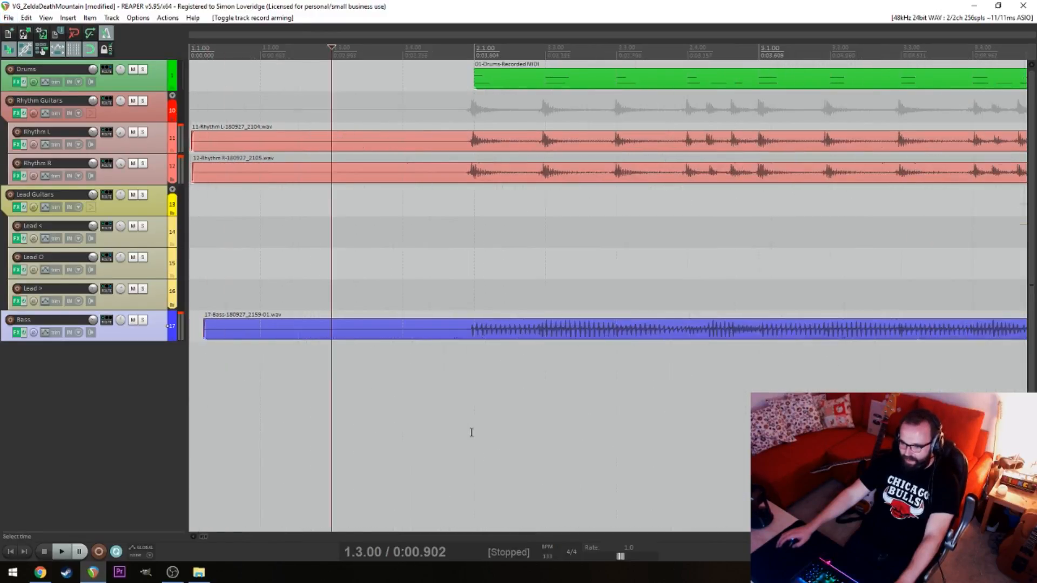
{"action": "left_click", "coordinate": [407, 140]}
{"action": "left_click_drag", "start_coordinate": [387, 75], "coordinate": [401, 414]}
{"action": "key", "text": "s"}
{"action": "left_click_drag", "start_coordinate": [385, 150], "coordinate": [464, 194]}
{"action": "key", "text": "Delete"}
{"action": "left_click", "coordinate": [335, 210]}
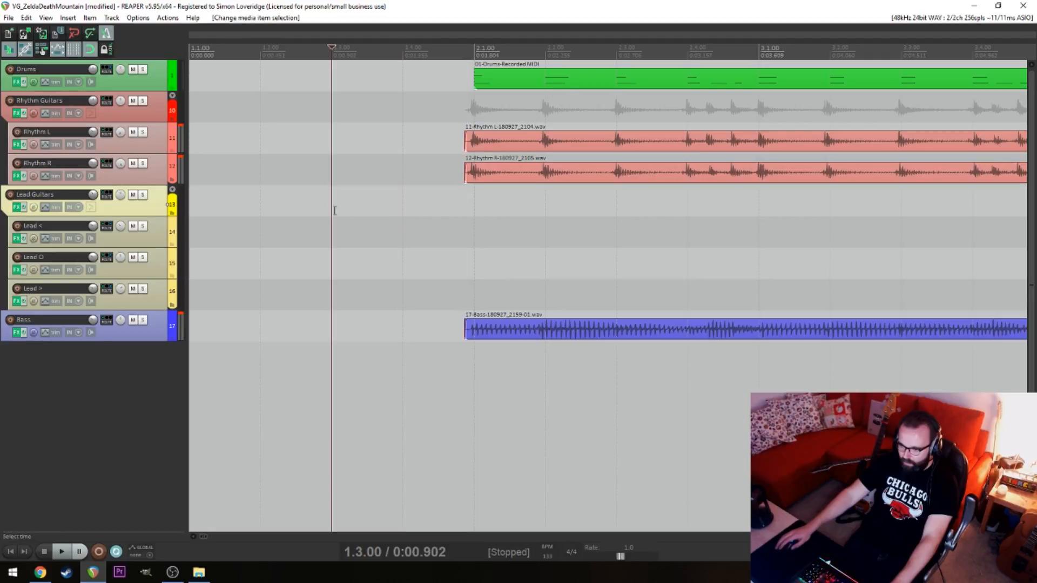
{"action": "key", "text": "space"}
{"action": "key", "text": "space"}
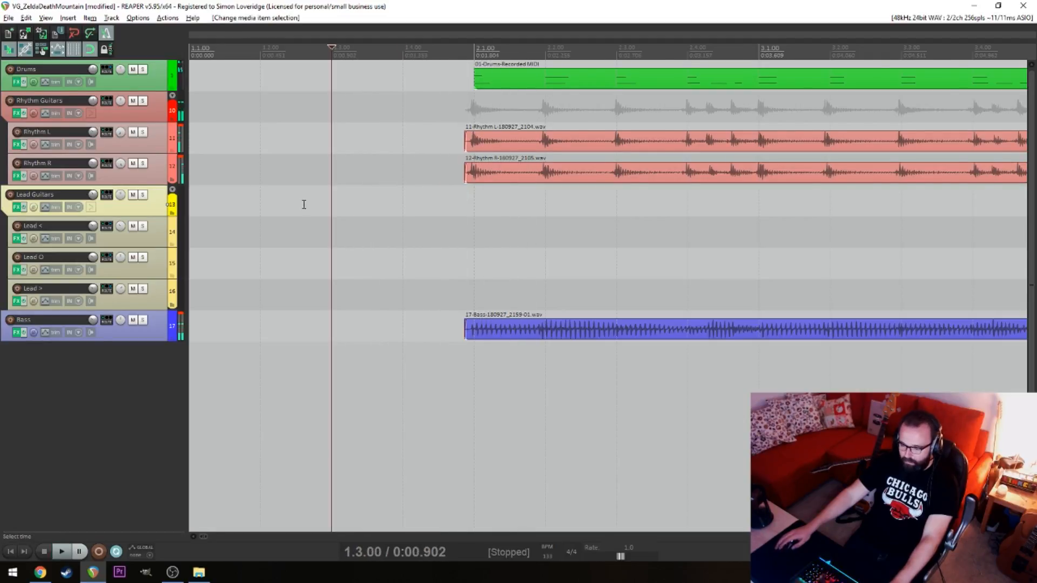
Play the song from the start through bar 31 to check the full mix with leads and bass
{"action": "scroll", "coordinate": [304, 205], "scroll_direction": "down", "scroll_amount": 7}
{"action": "left_click", "coordinate": [240, 226]}
{"action": "key", "text": "Home"}
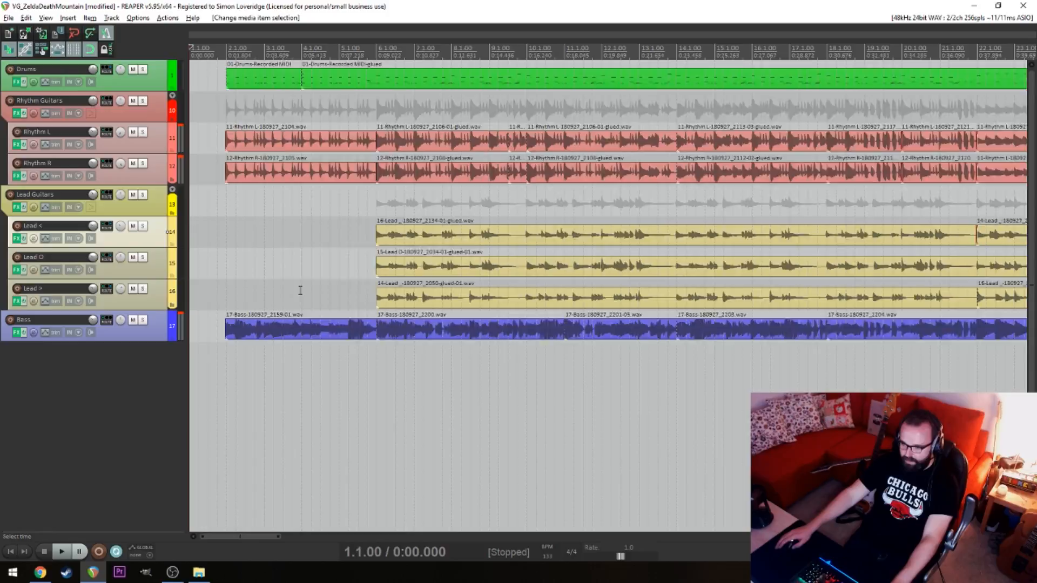
{"action": "scroll", "coordinate": [353, 446], "scroll_direction": "down", "scroll_amount": 3}
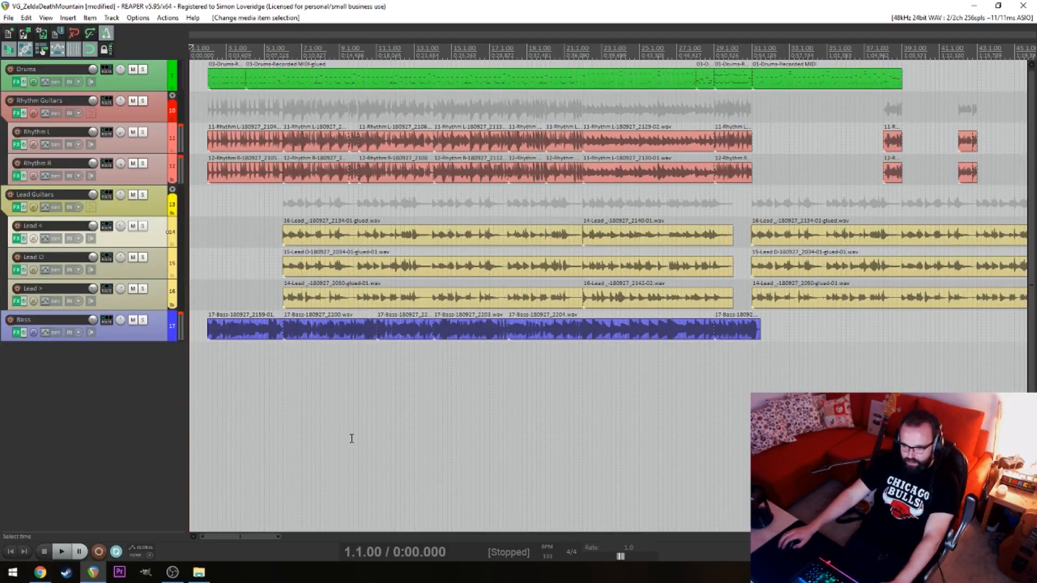
{"action": "key", "text": "space"}
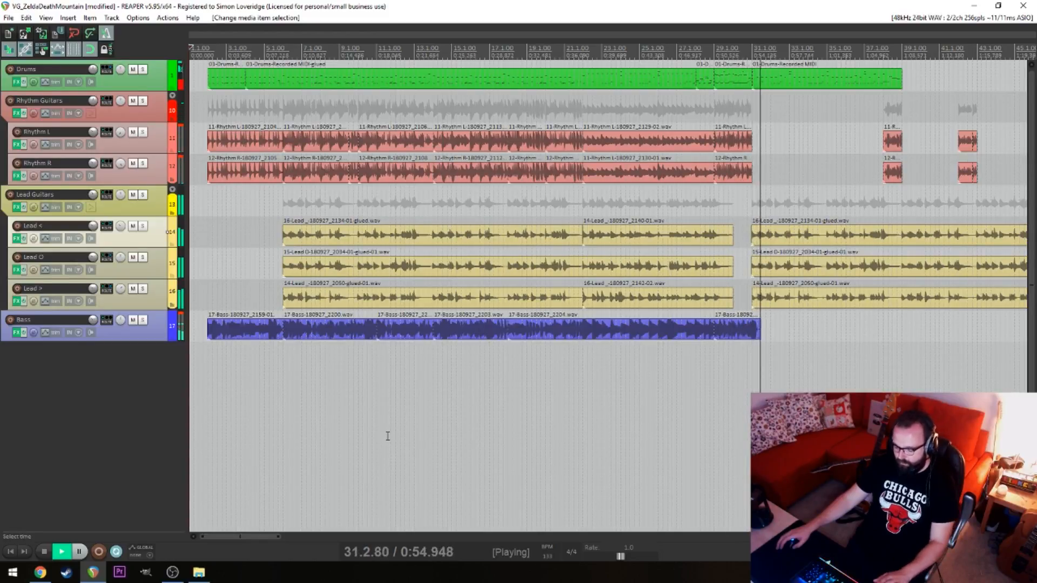
{"action": "key", "text": "space"}
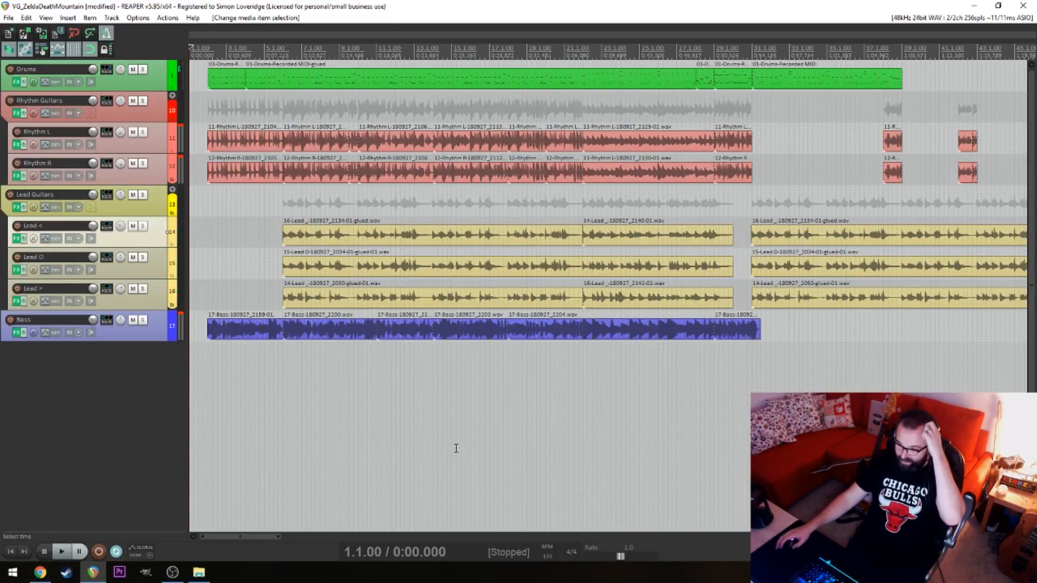